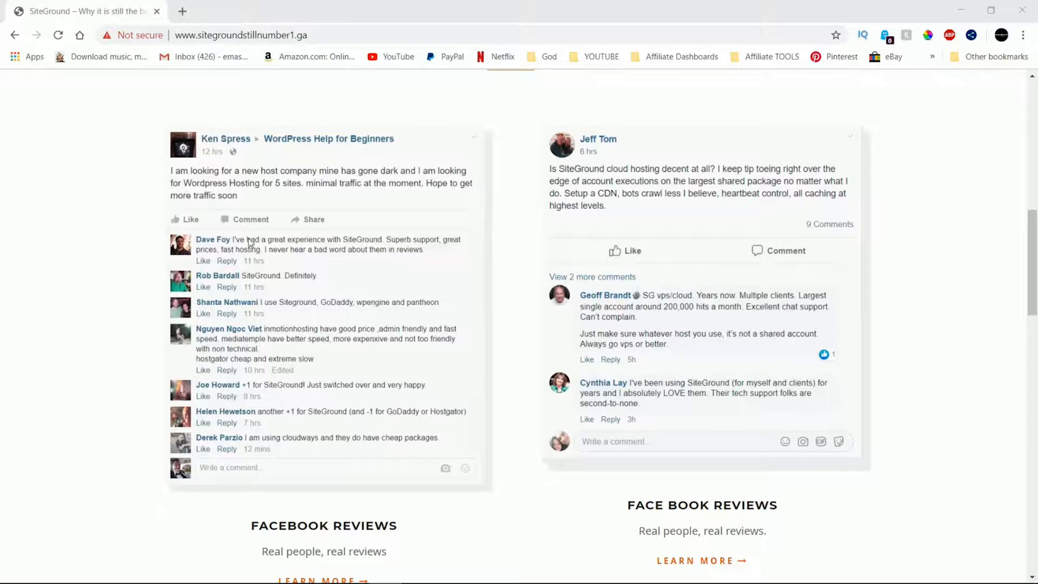
Examine the example SiteGround Reviews home page from the Facebook reviews to the footer, and open its Choose a Plan page
scroll(717, 246, "down", 3)
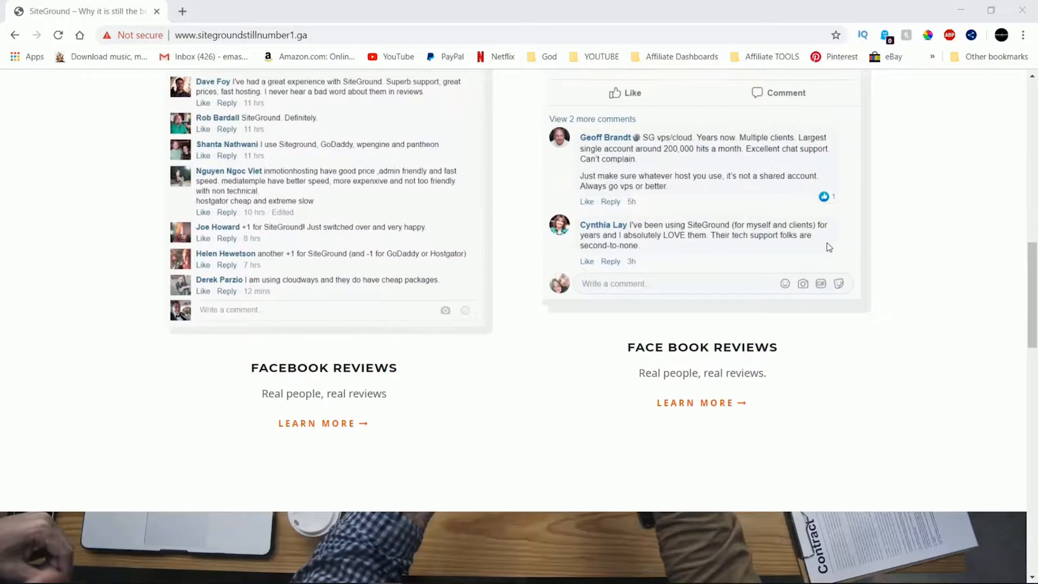
scroll(826, 242, "down", 3)
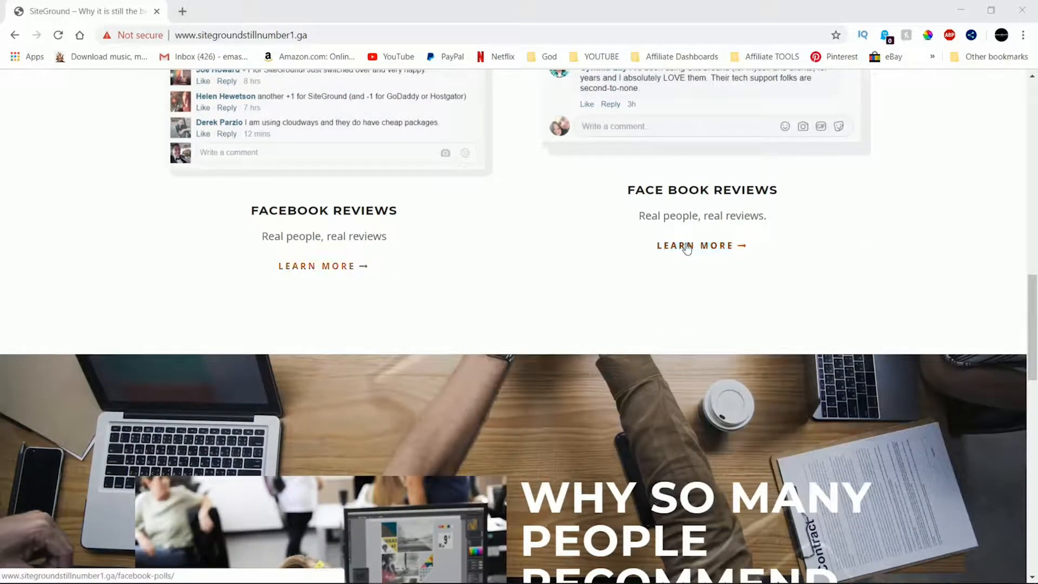
scroll(641, 261, "down", 3)
scroll(532, 304, "down", 3)
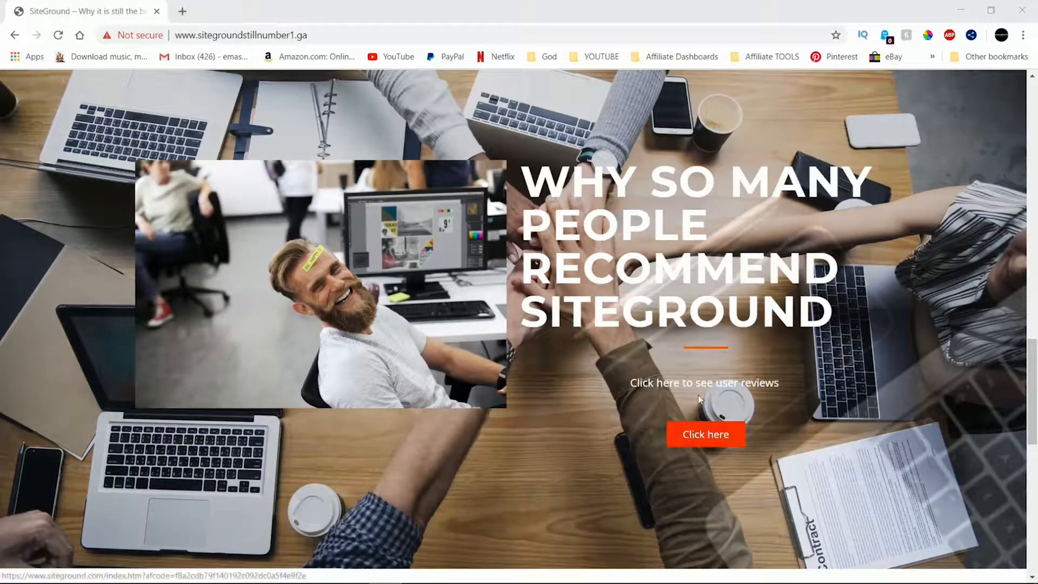
scroll(703, 435, "down", 1)
scroll(702, 435, "down", 5)
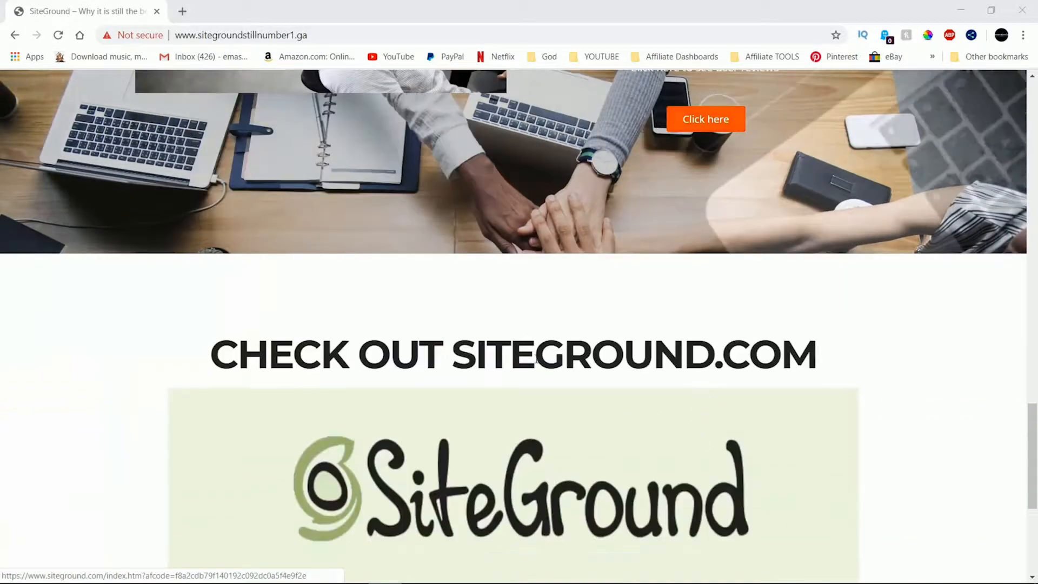
scroll(463, 344, "down", 3)
scroll(464, 344, "down", 3)
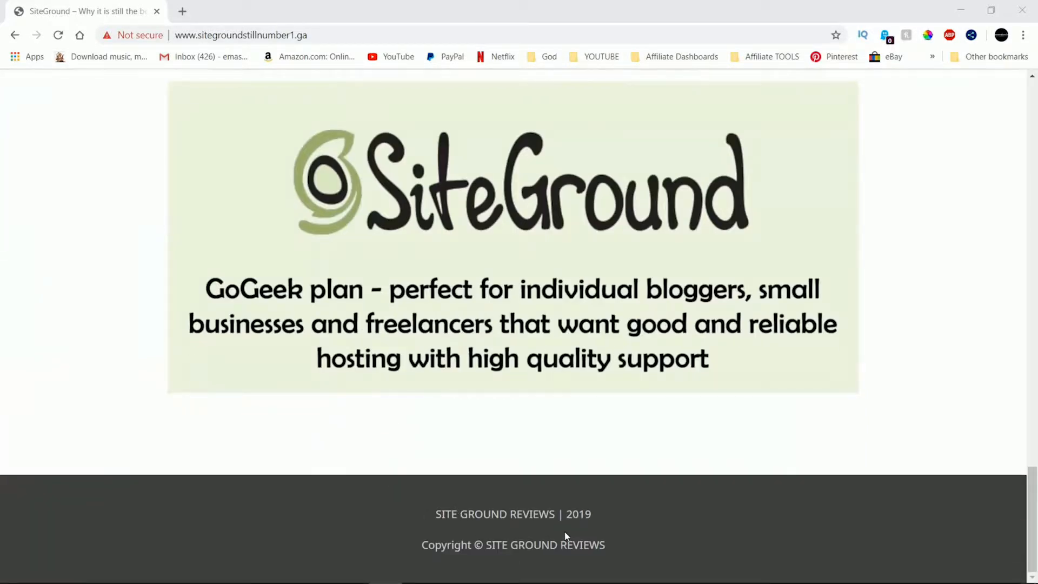
scroll(566, 531, "up", 20)
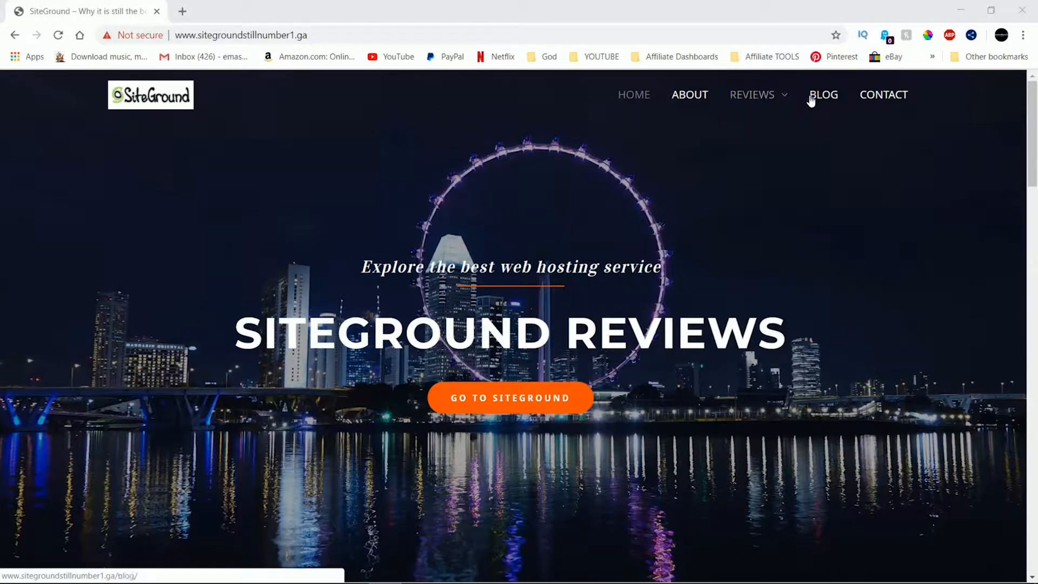
mouse_move(763, 106)
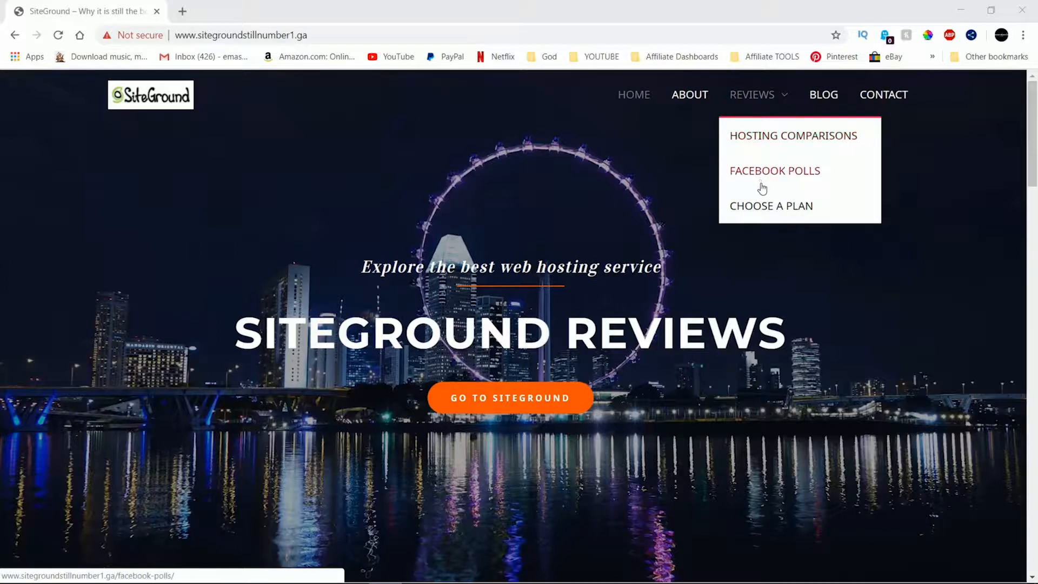
left_click(757, 206)
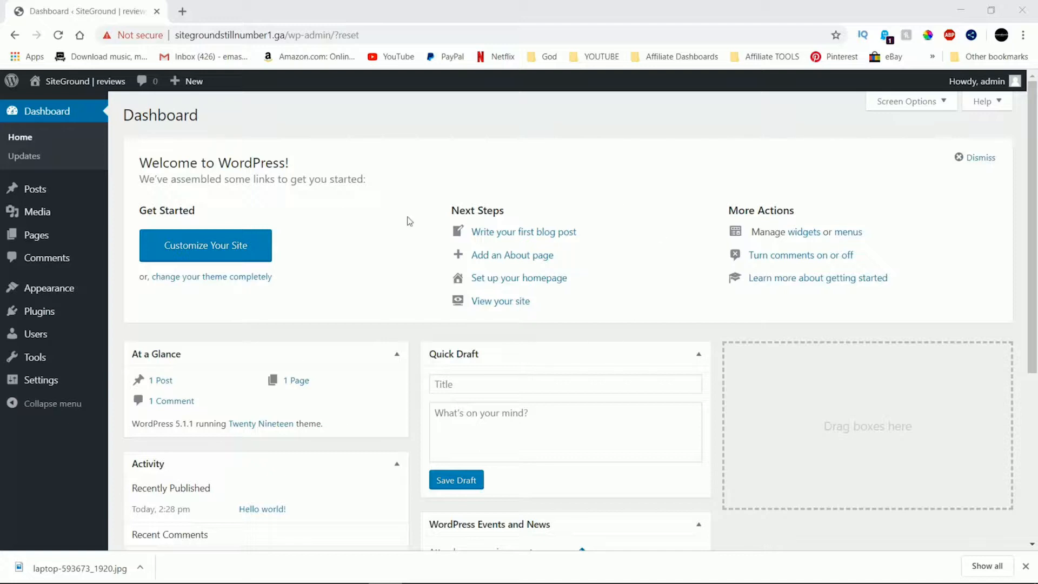
View the new WordPress site's public front page in a separate browser tab, and return to the dashboard
right_click(71, 83)
left_click(89, 92)
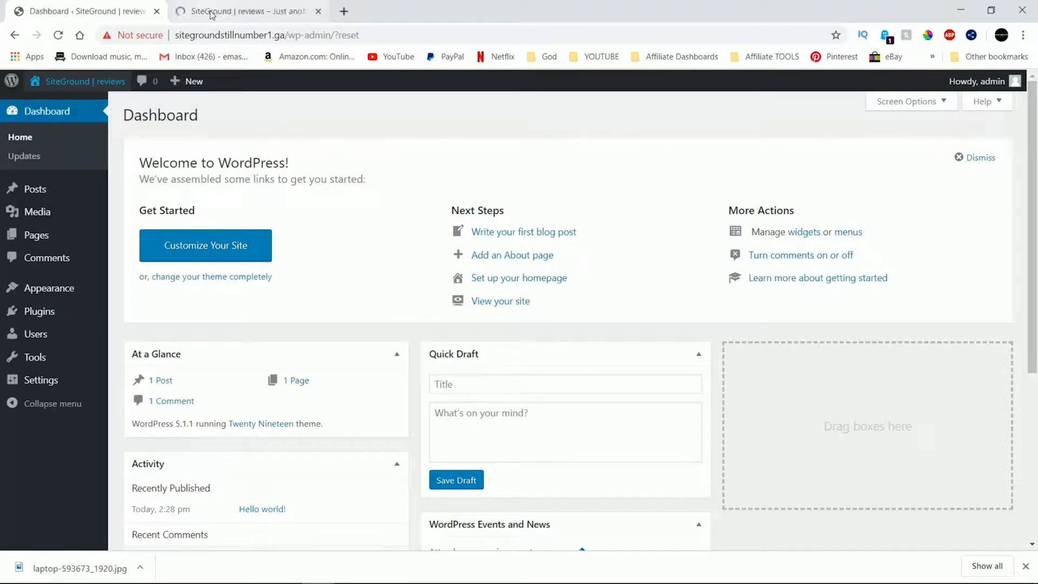
left_click(212, 13)
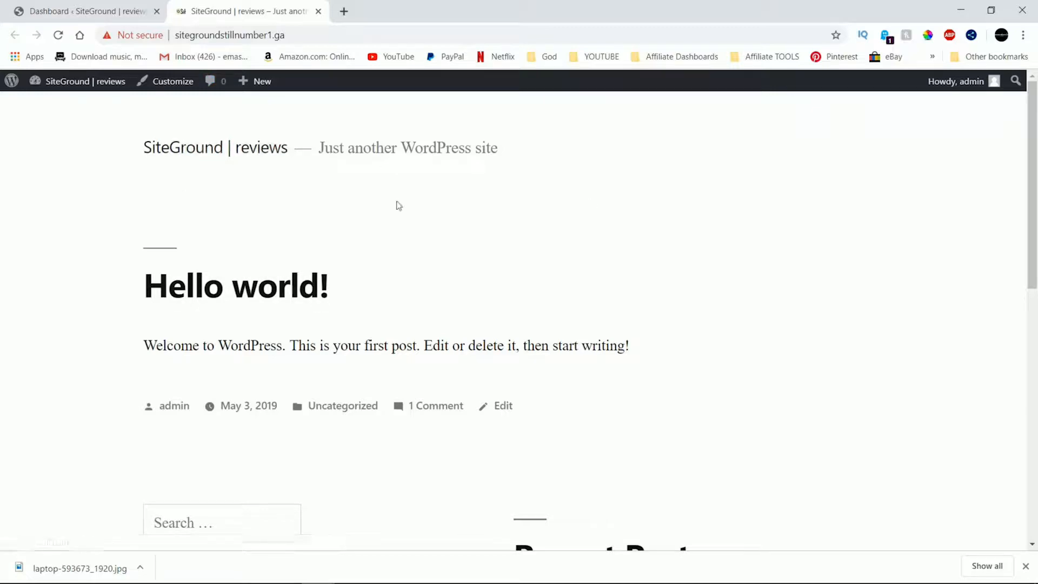
scroll(322, 251, "down", 10)
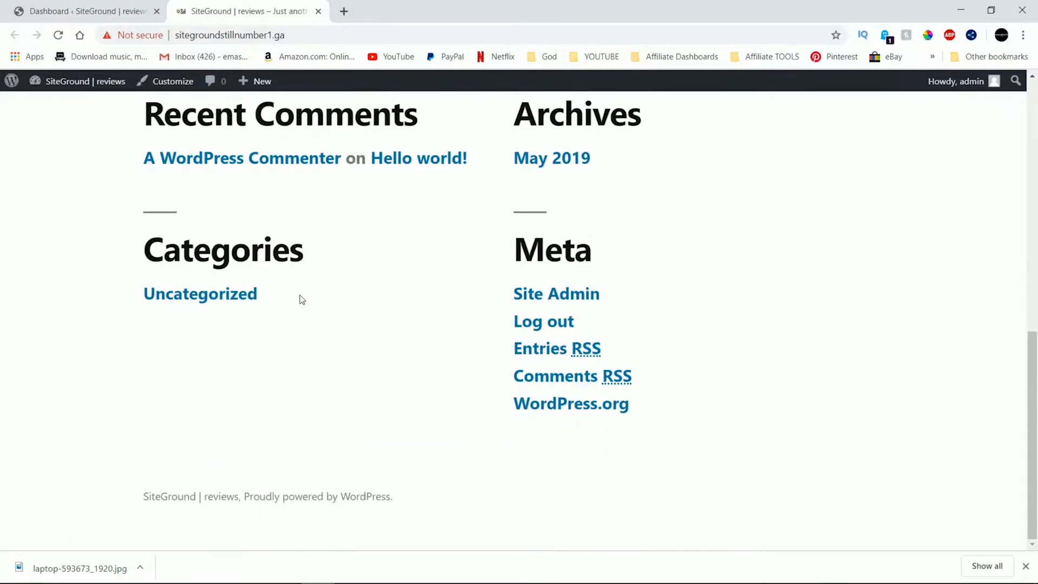
scroll(299, 299, "up", 10)
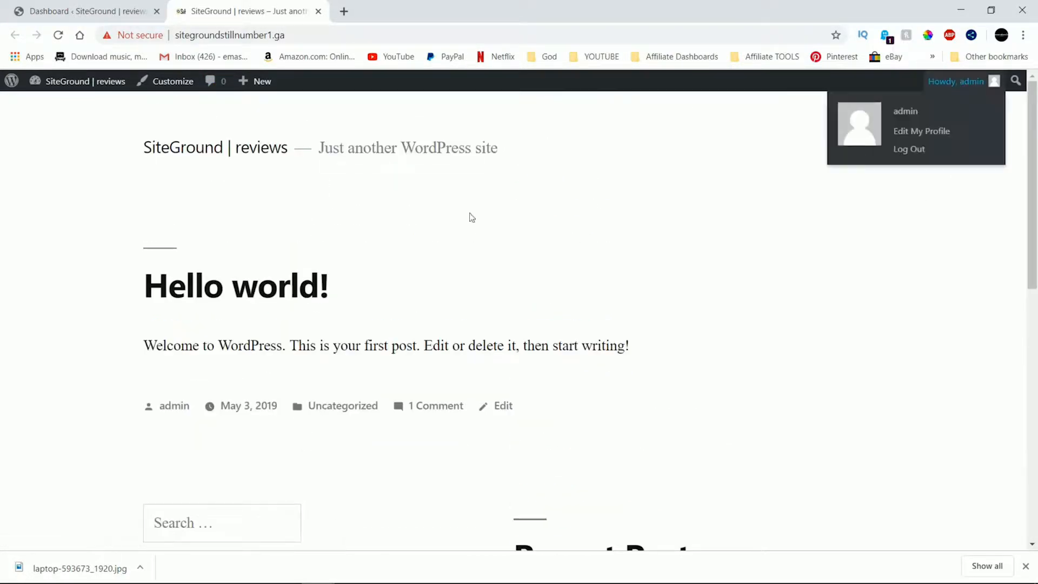
left_click(130, 18)
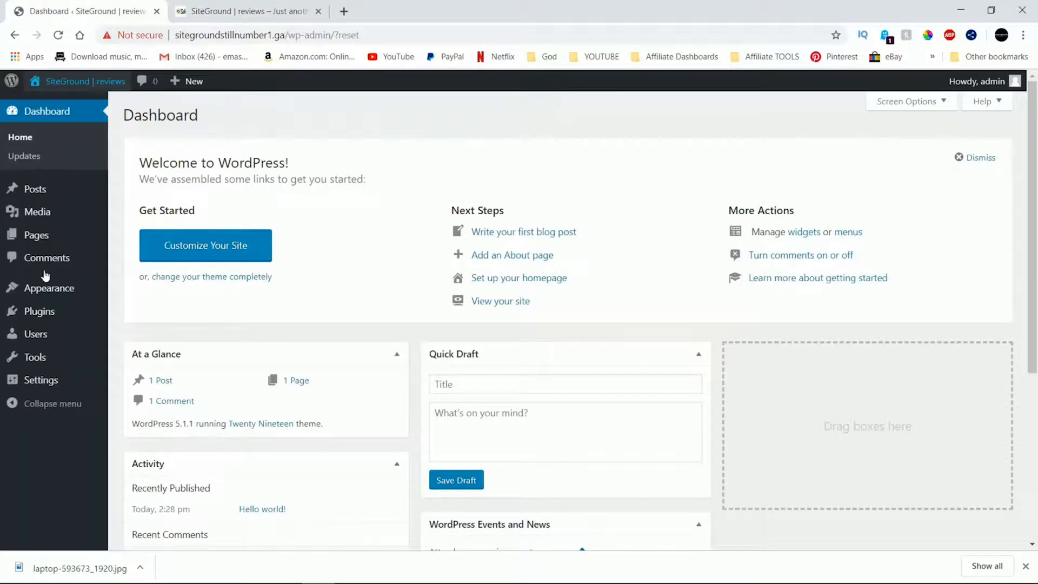
Open the admin account's profile for editing
mouse_move(986, 85)
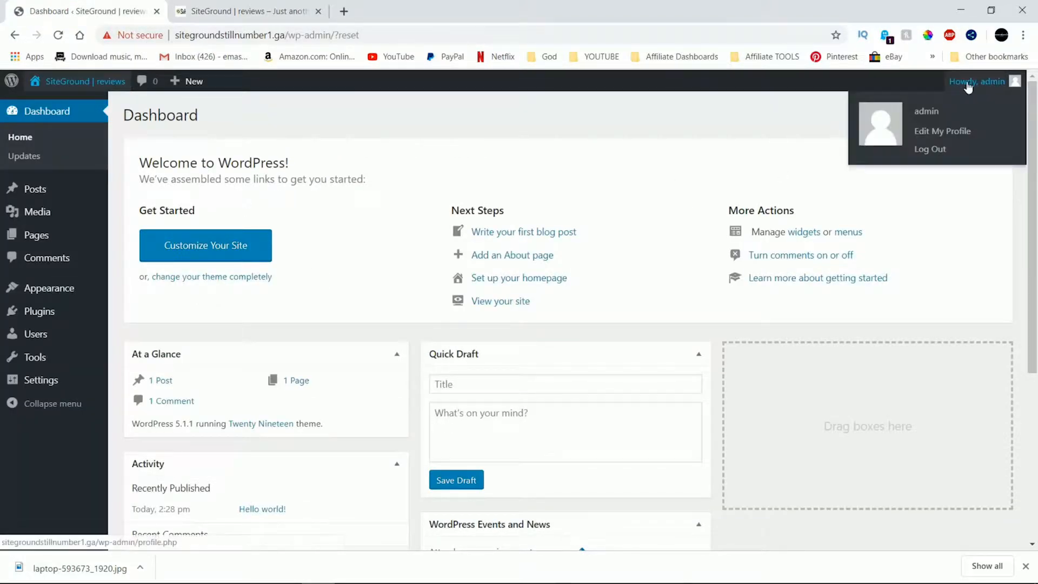
left_click(947, 136)
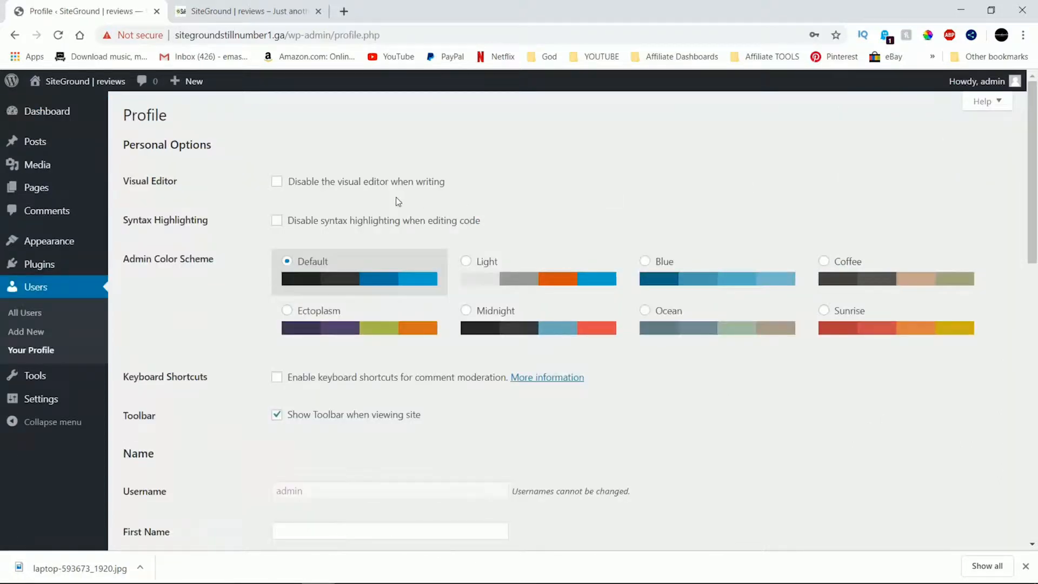
Try the Light and Blue admin color schemes, and switch back to Default
left_click(499, 271)
left_click(647, 264)
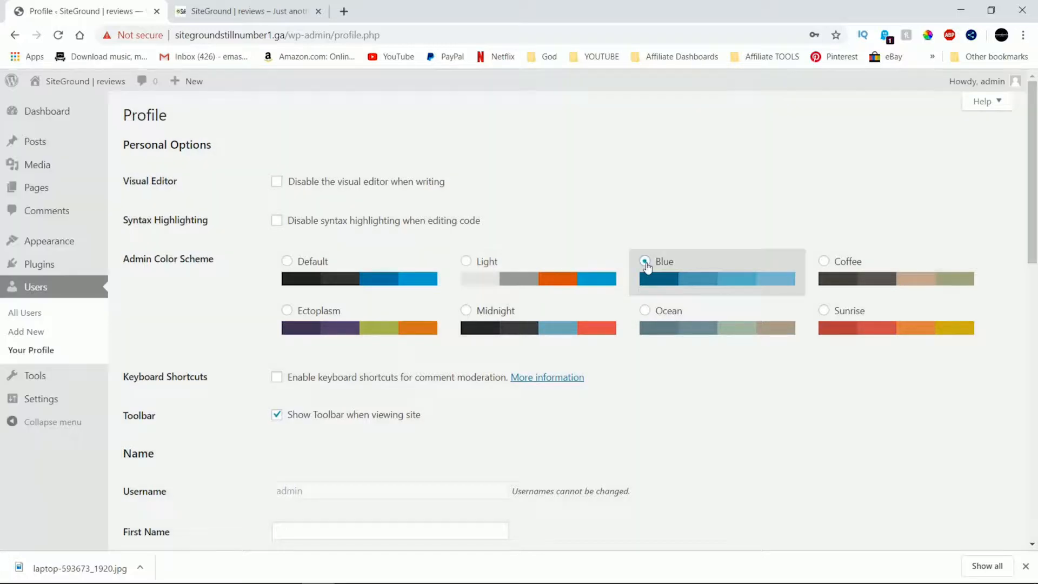
left_click(284, 273)
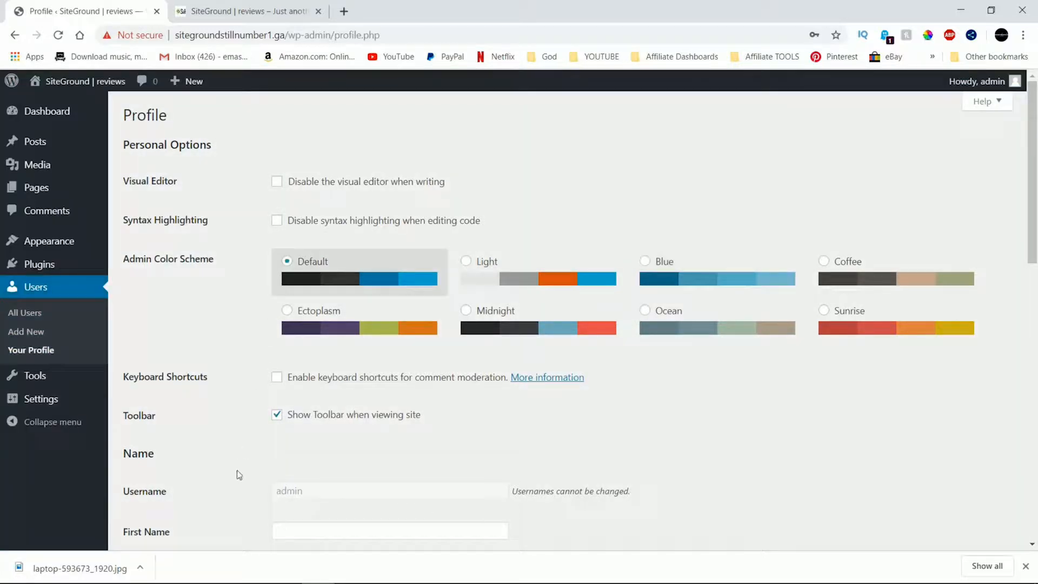
Fill in the profile's first name, last name and nickname, and set the public display name to the full name
scroll(320, 438, "down", 3)
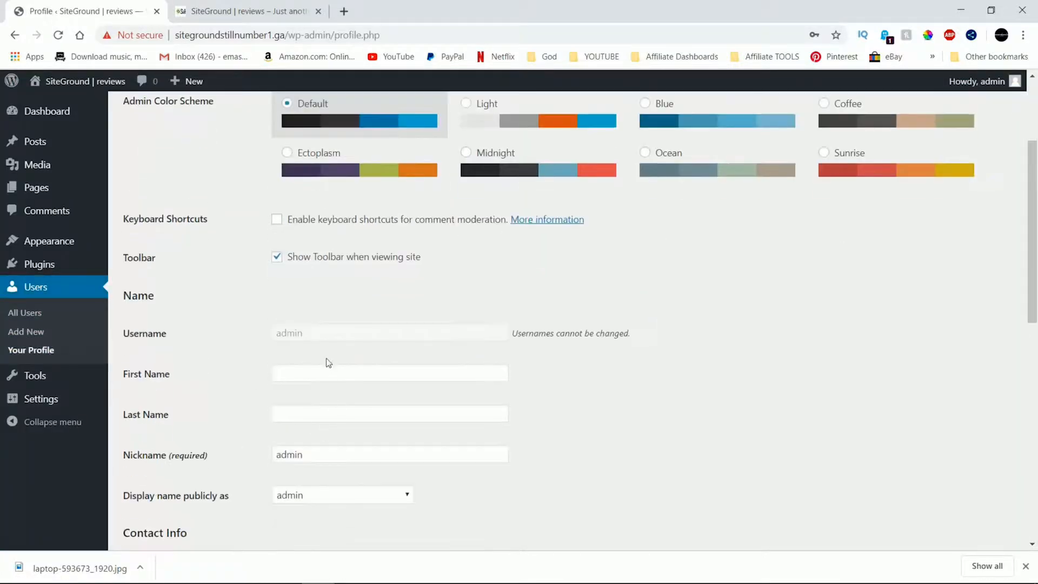
left_click(309, 380)
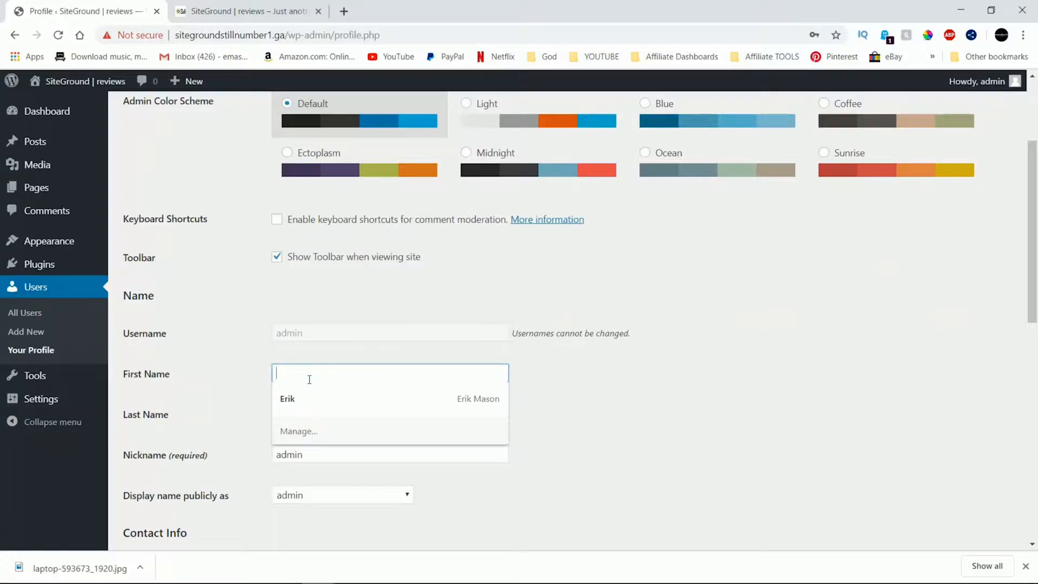
type("Erik")
key("Tab")
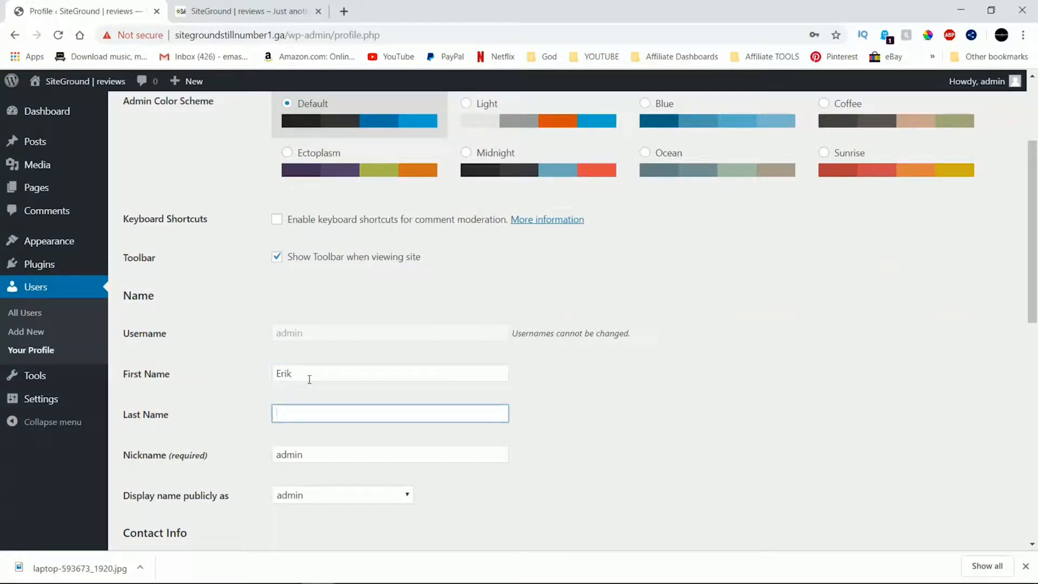
type("Mason")
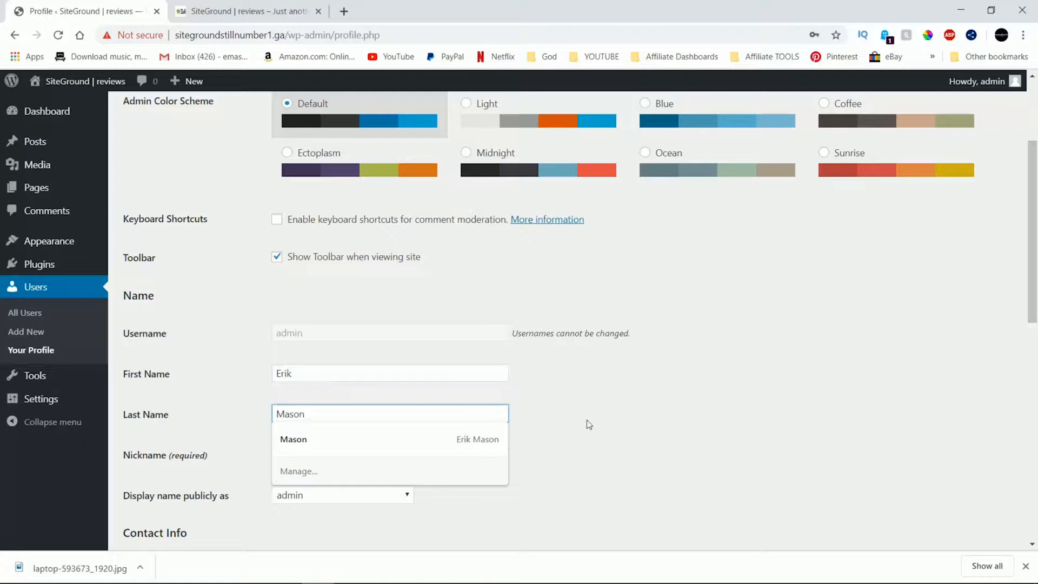
left_click(312, 456)
left_click_drag(313, 455, 257, 460)
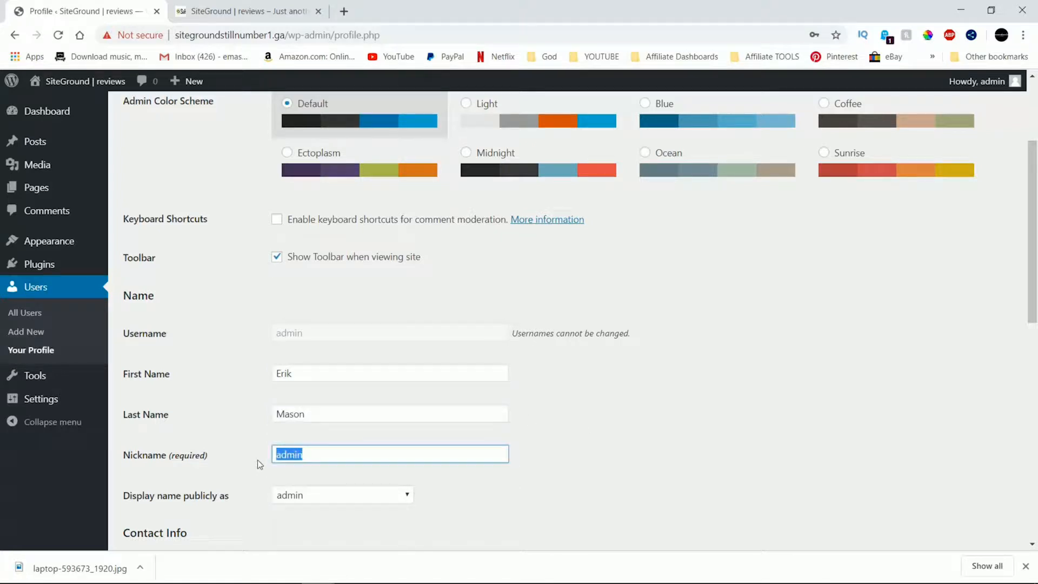
type("Erik")
left_click(393, 473)
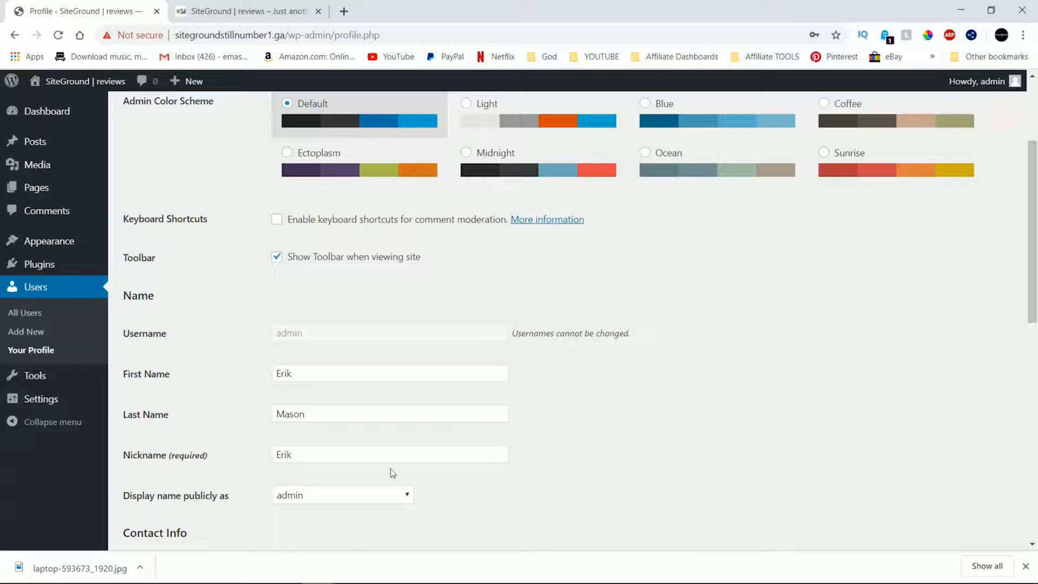
left_click(403, 498)
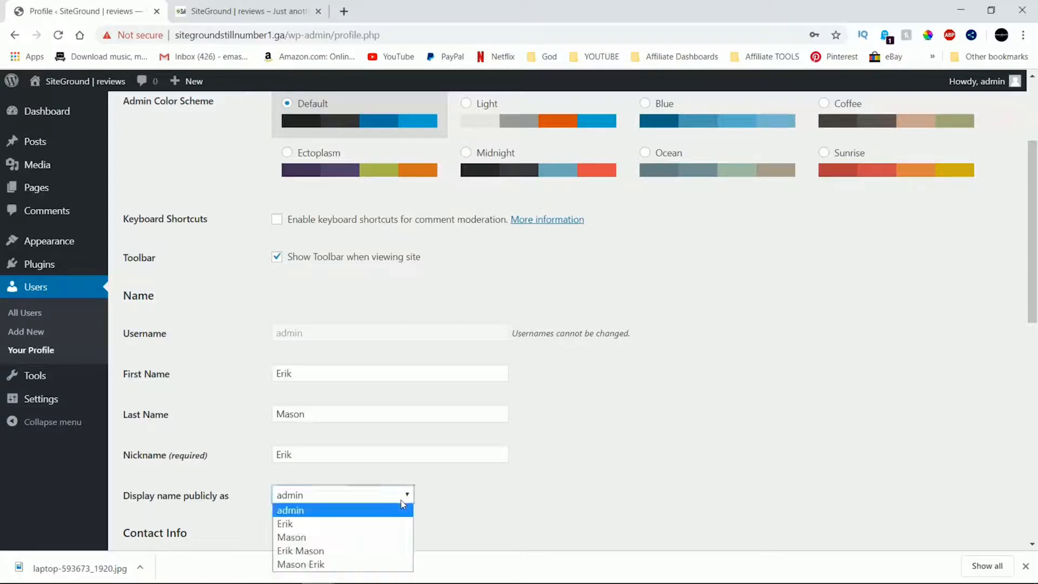
left_click(386, 550)
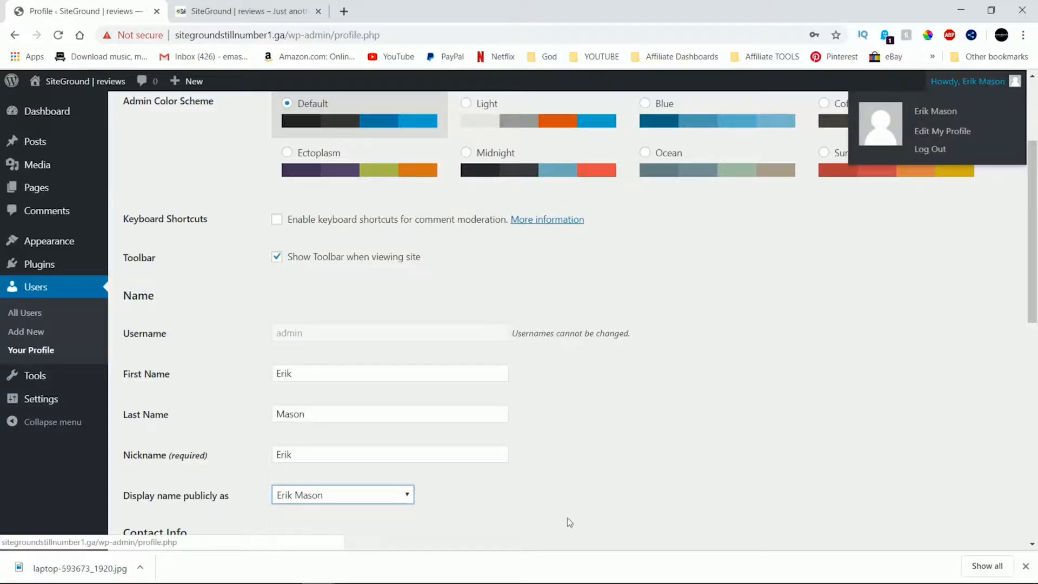
Replace the profile's contact e-mail with the owner's own address and save the profile changes
scroll(571, 498, "down", 3)
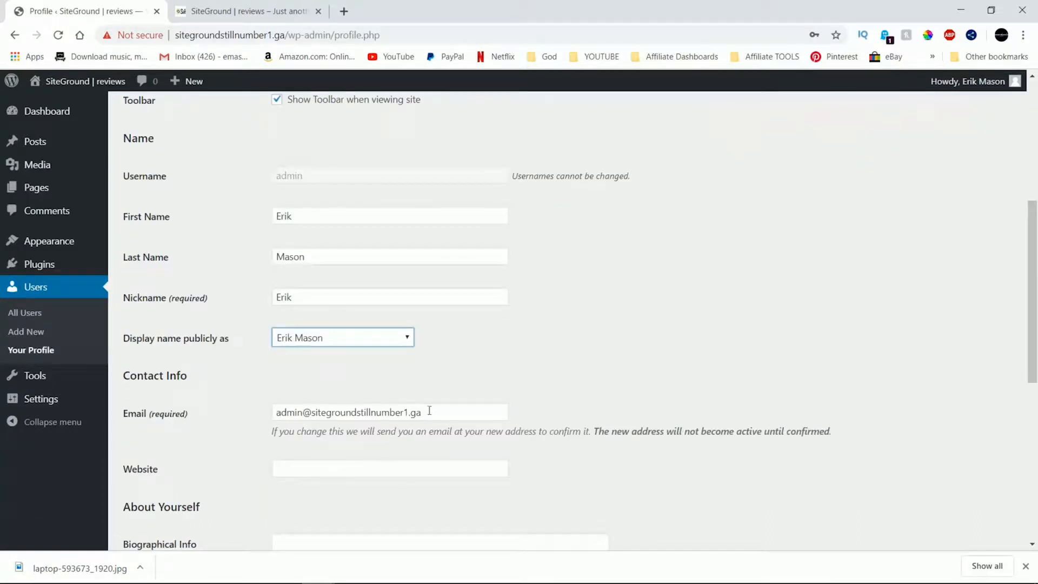
left_click_drag(432, 415, 215, 436)
type("em")
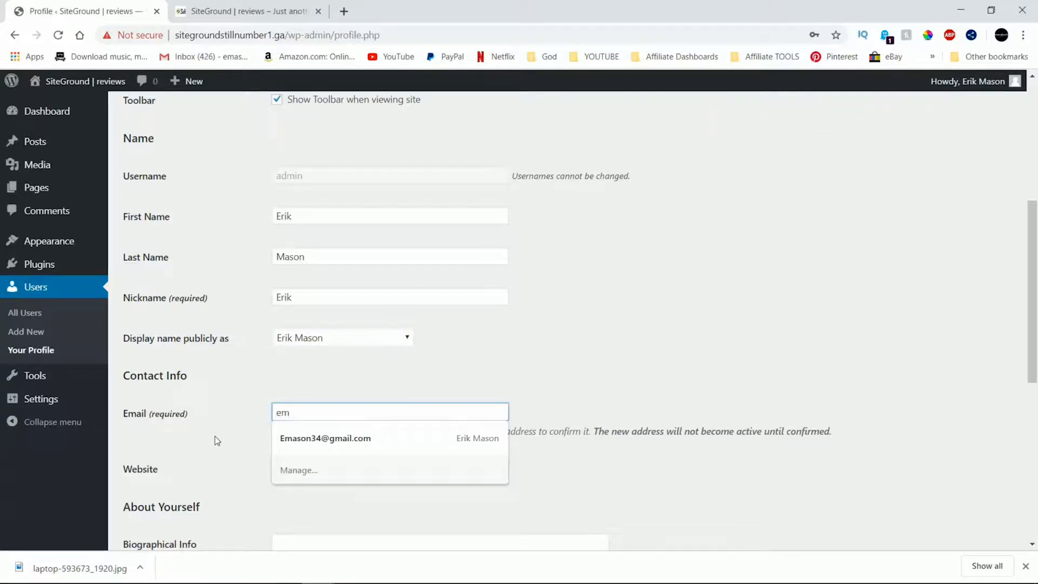
left_click(283, 439)
scroll(575, 427, "down", 6)
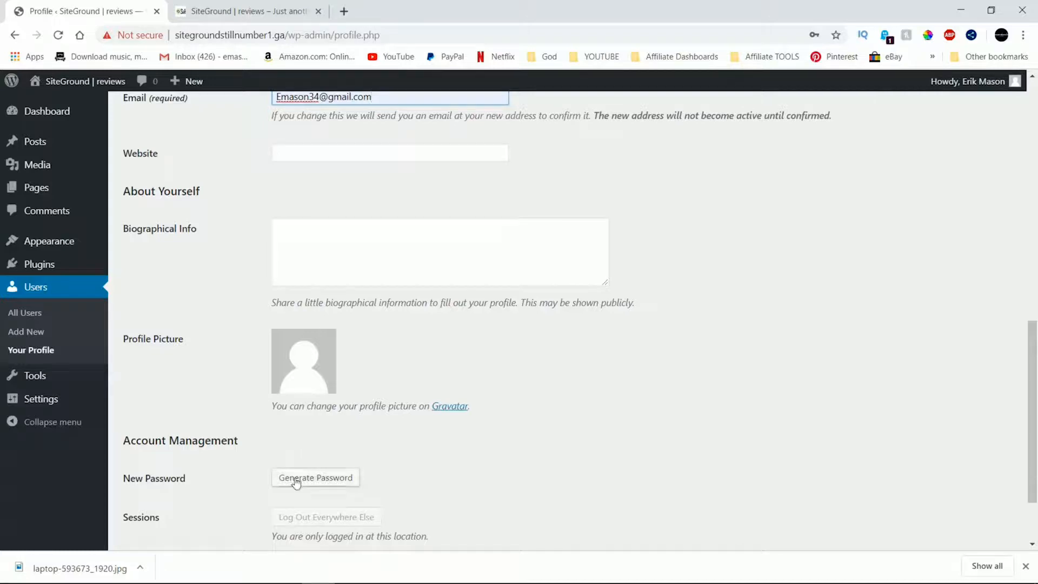
scroll(440, 413, "down", 2)
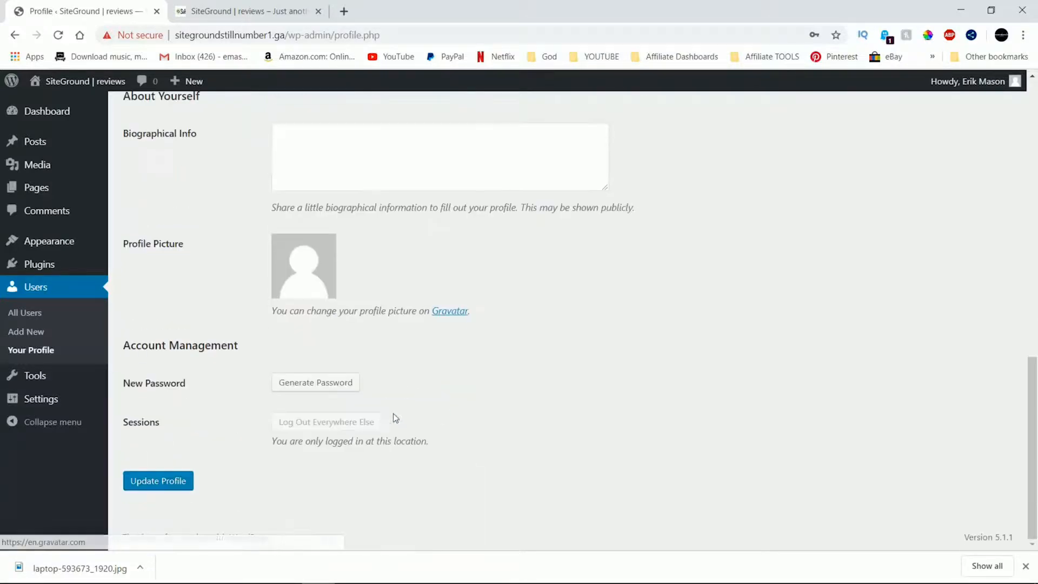
left_click(164, 485)
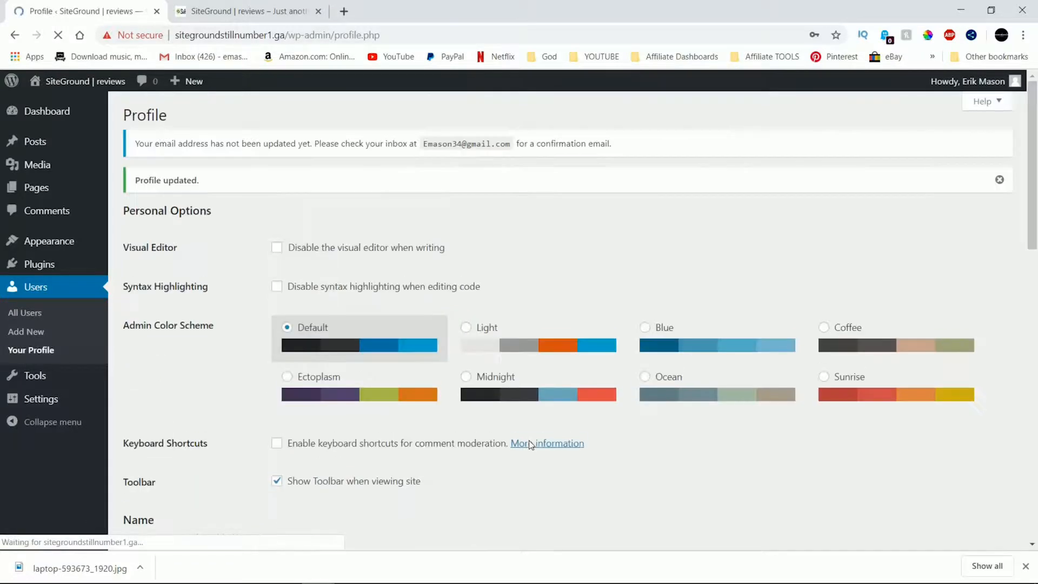
Dismiss the dashboard's welcome panel and collapse the Activity, WordPress Events and News, and Quick Draft boxes
left_click(65, 112)
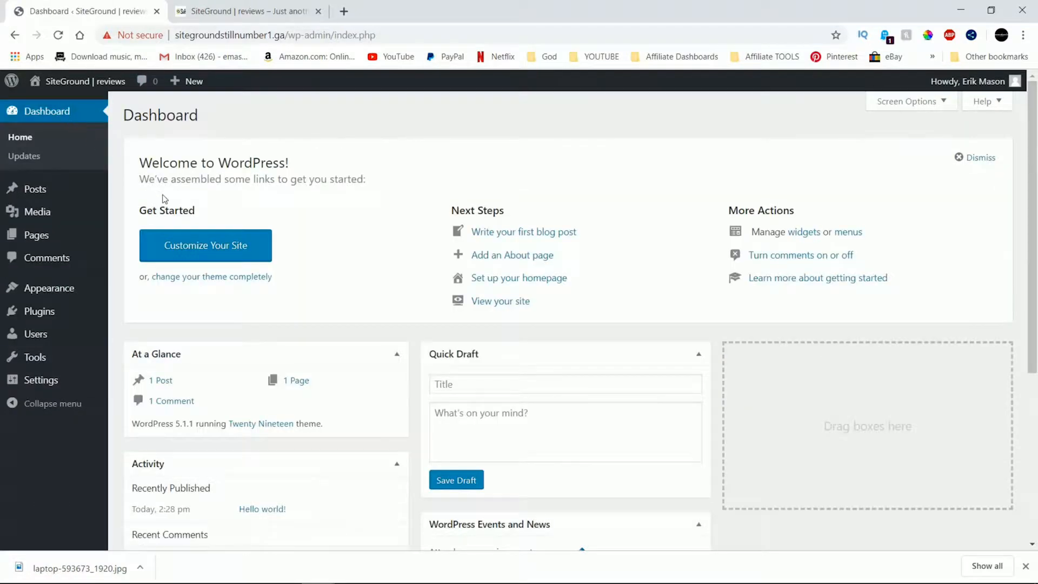
left_click(960, 161)
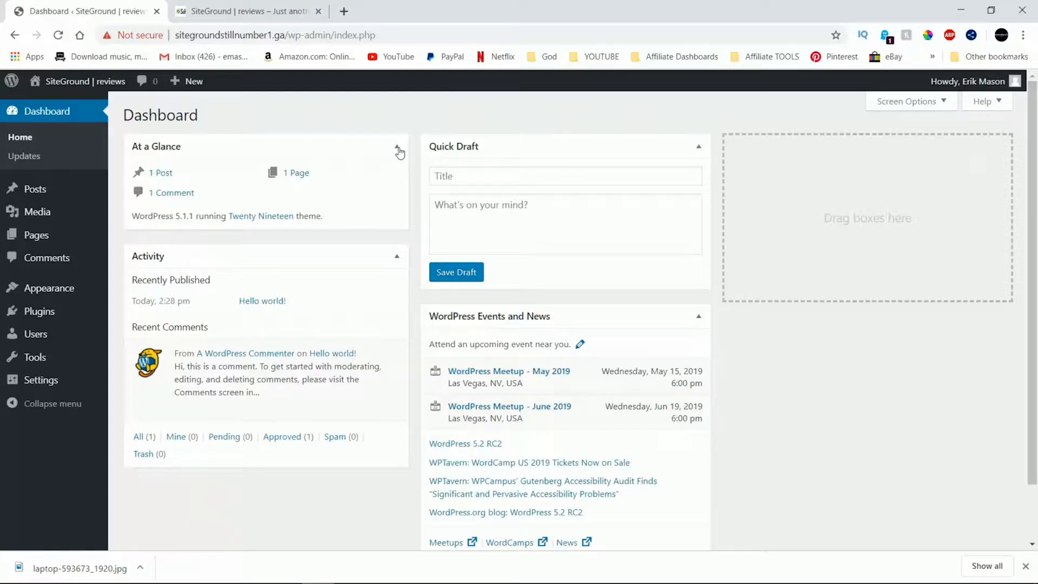
left_click(394, 257)
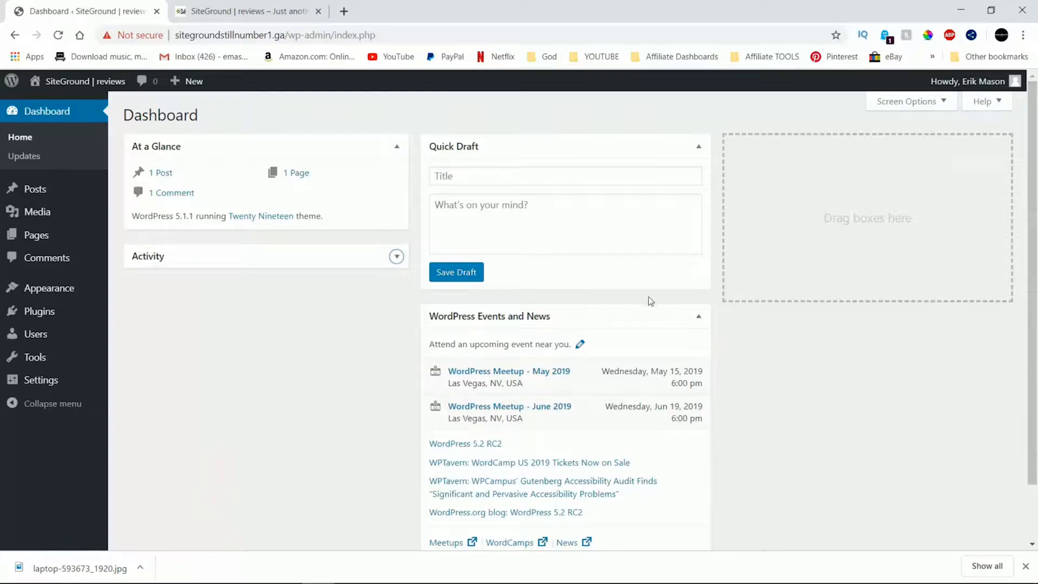
left_click(698, 317)
left_click(706, 148)
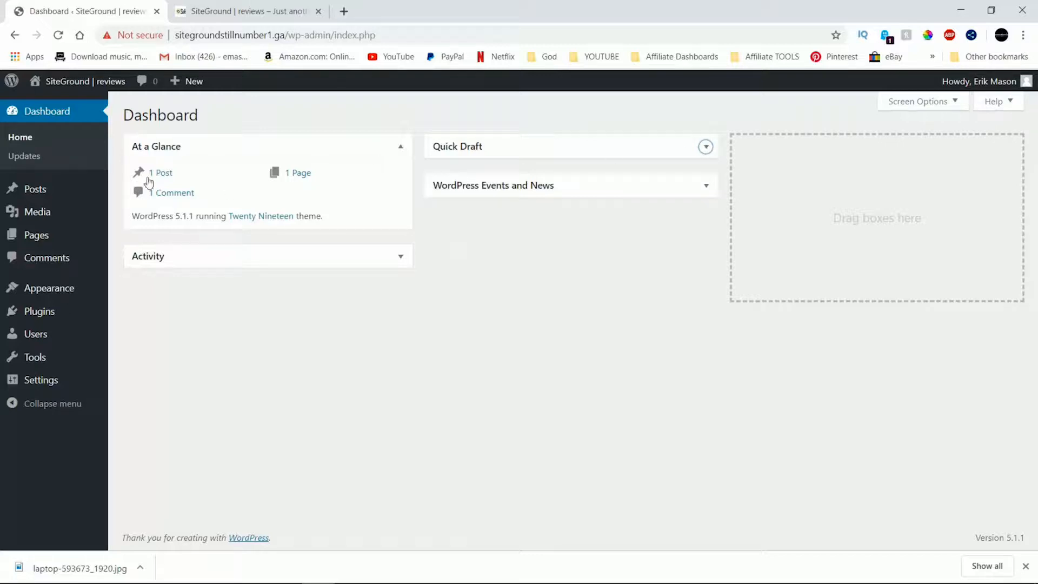
Move the "Hello world!" post to the trash and empty the posts trash to delete it permanently
left_click(158, 173)
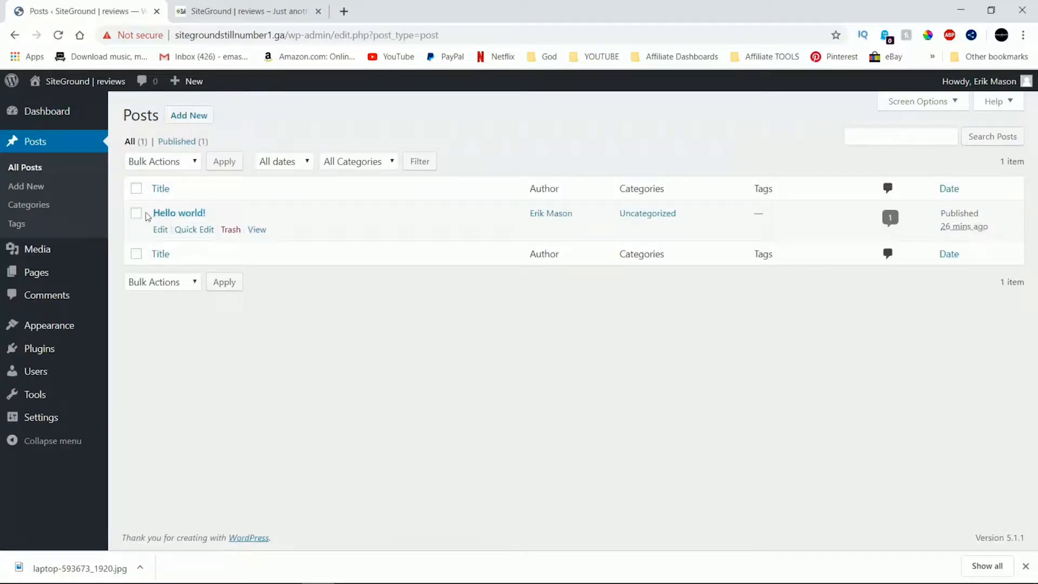
left_click(137, 214)
left_click(230, 231)
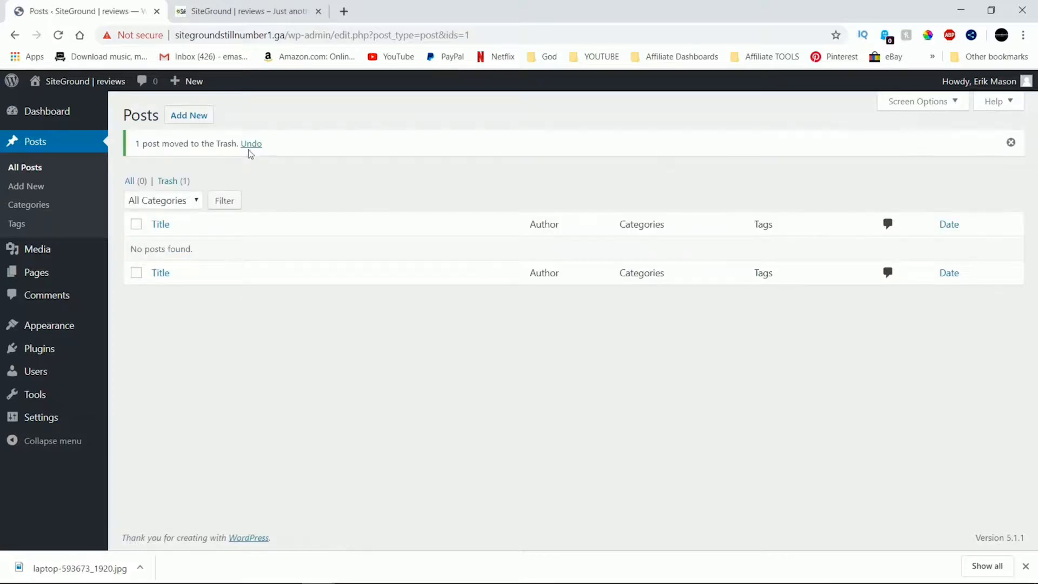
left_click(167, 181)
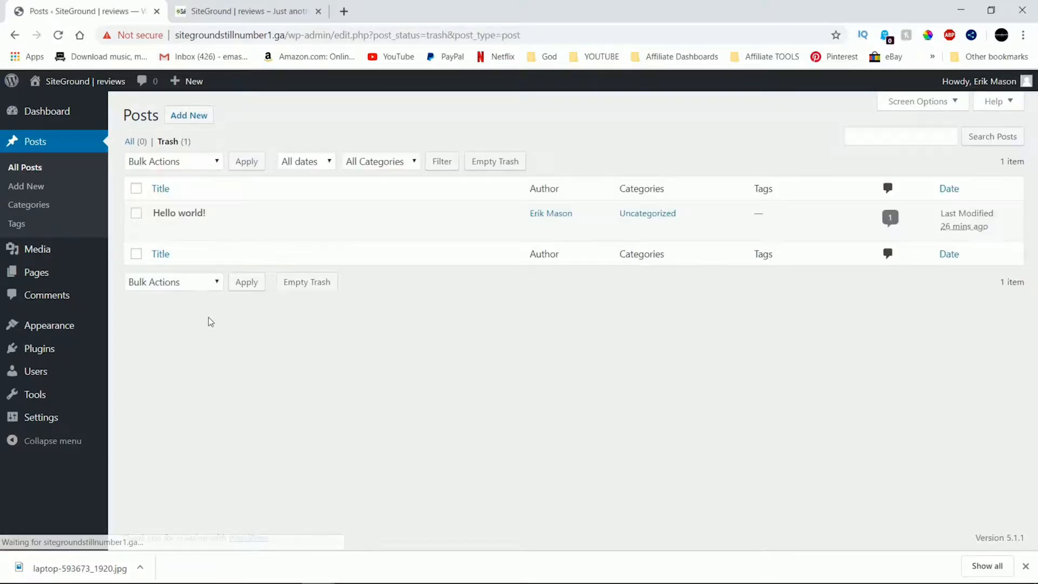
left_click(299, 282)
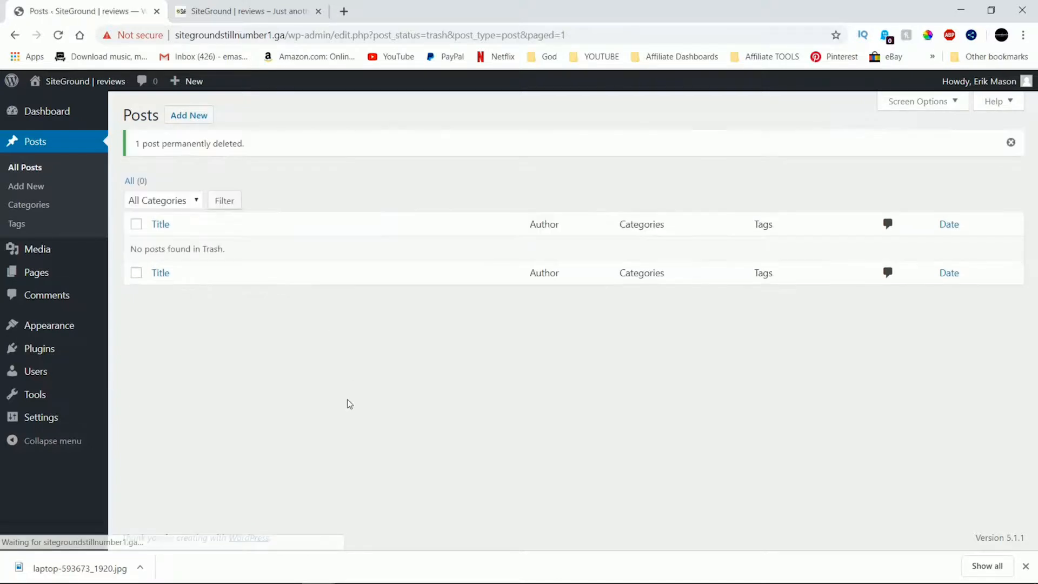
Move the Privacy Policy and Sample Page pages to the trash together and delete both permanently
left_click(92, 111)
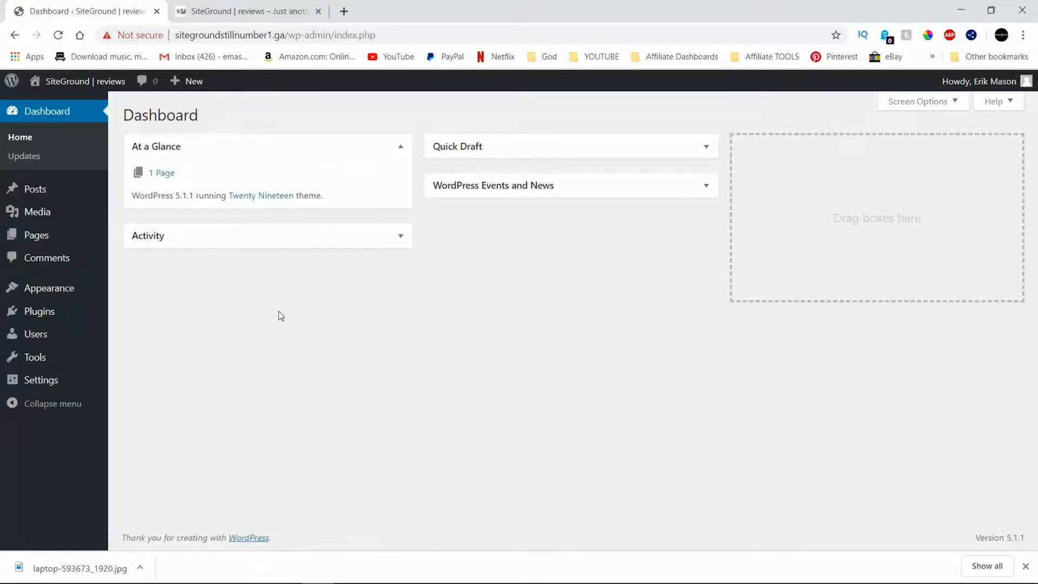
left_click(162, 172)
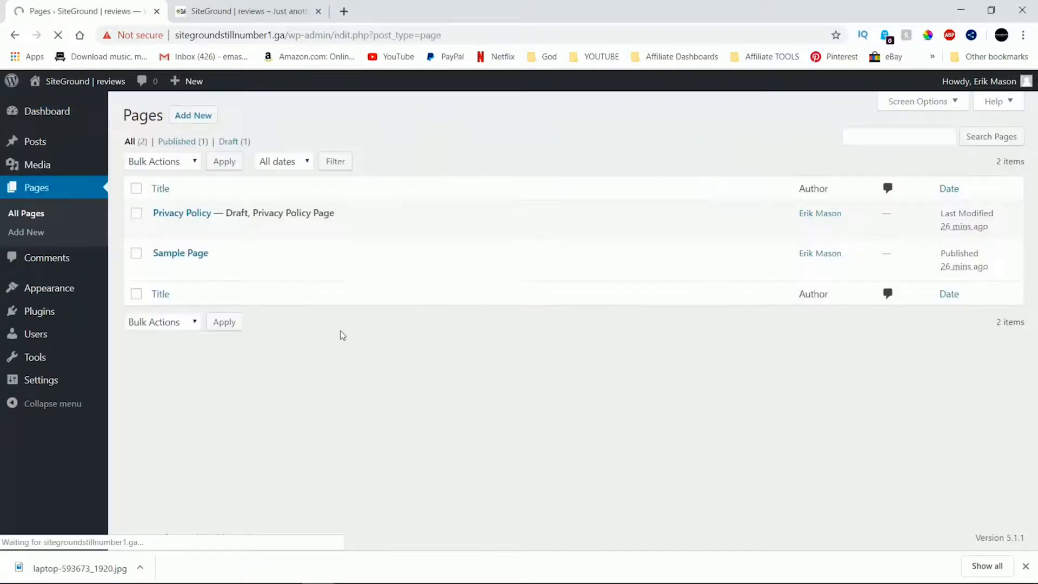
left_click(138, 254)
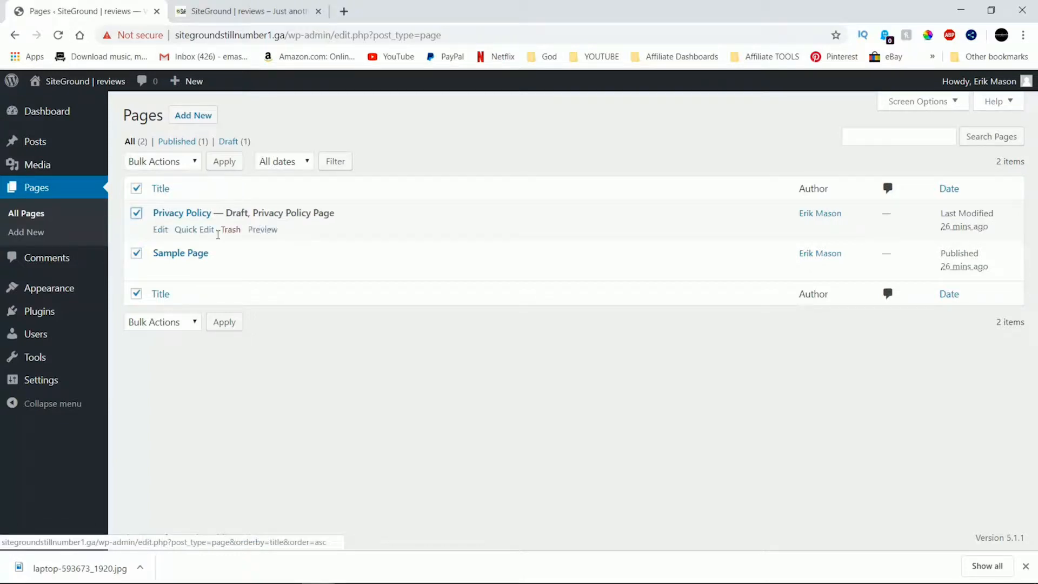
left_click(196, 323)
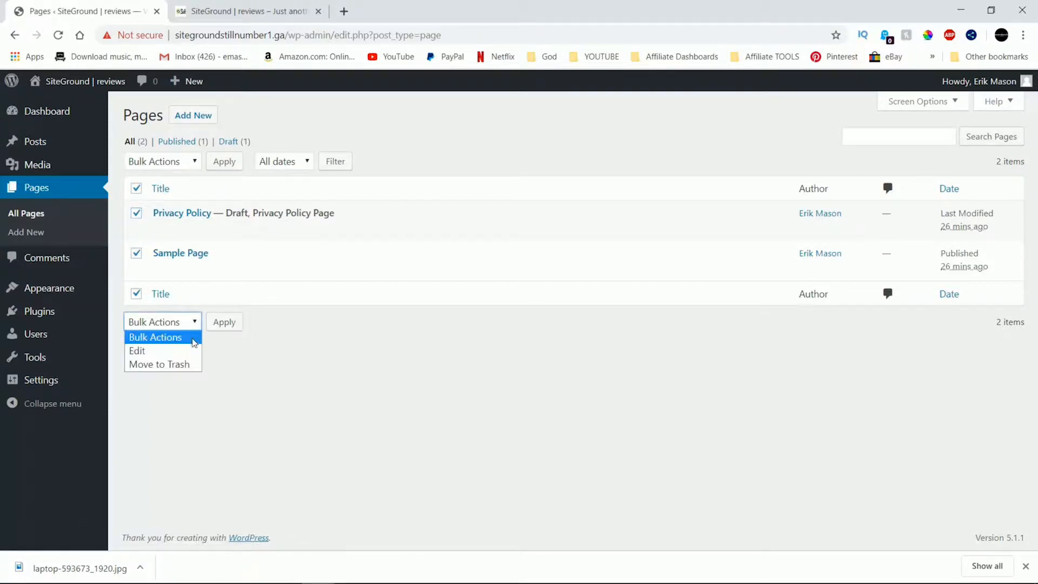
left_click(190, 364)
left_click(226, 324)
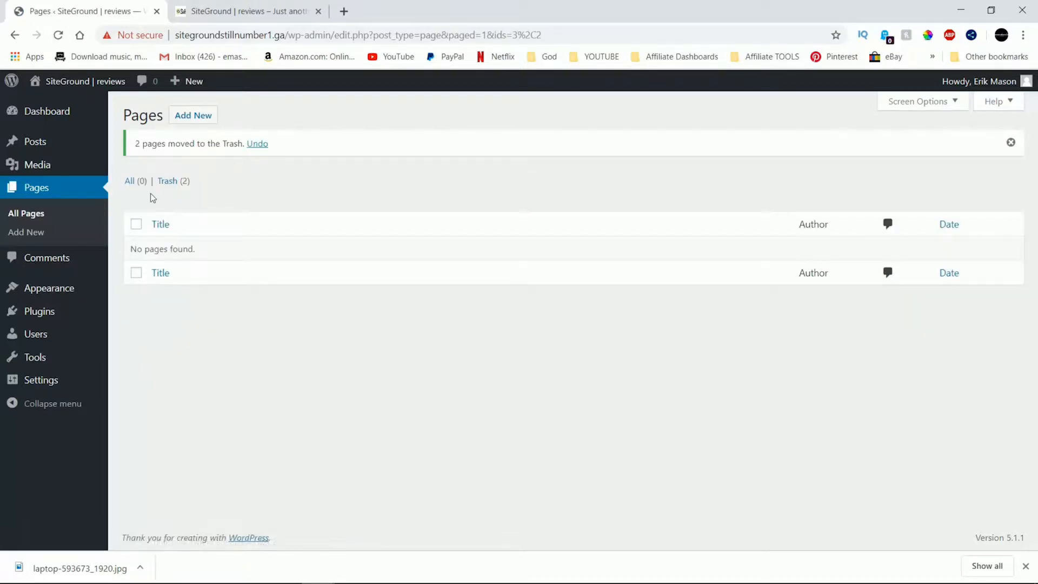
left_click(168, 185)
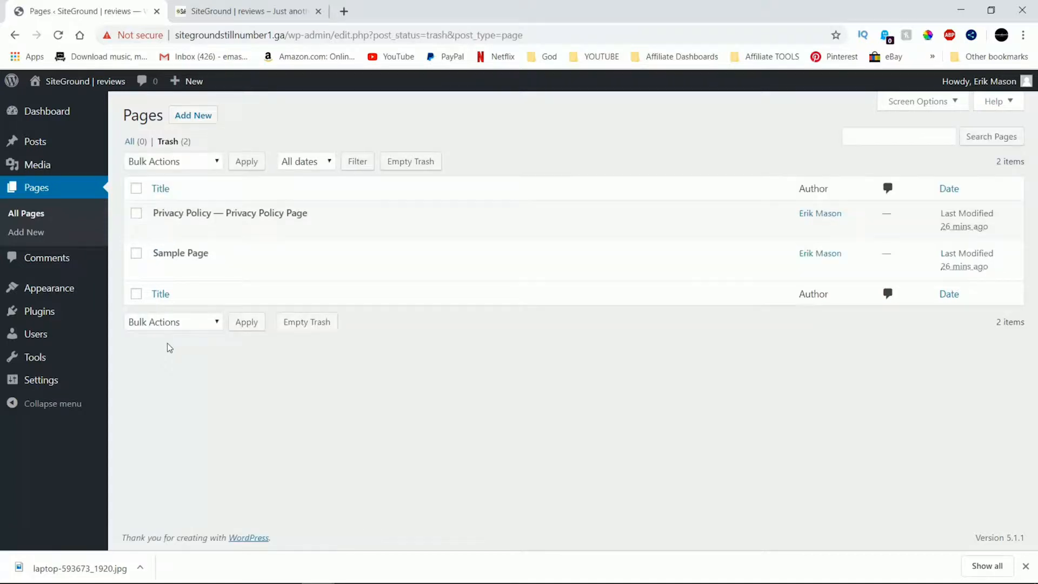
left_click(287, 322)
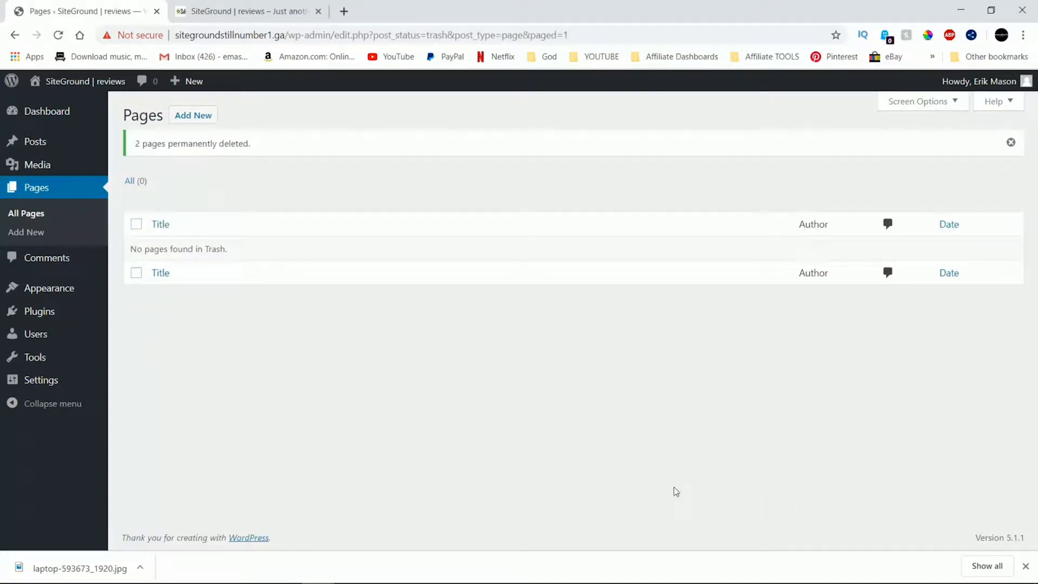
Delete the inactive Elementor and WordPress Reset plugins together with their data
left_click(47, 312)
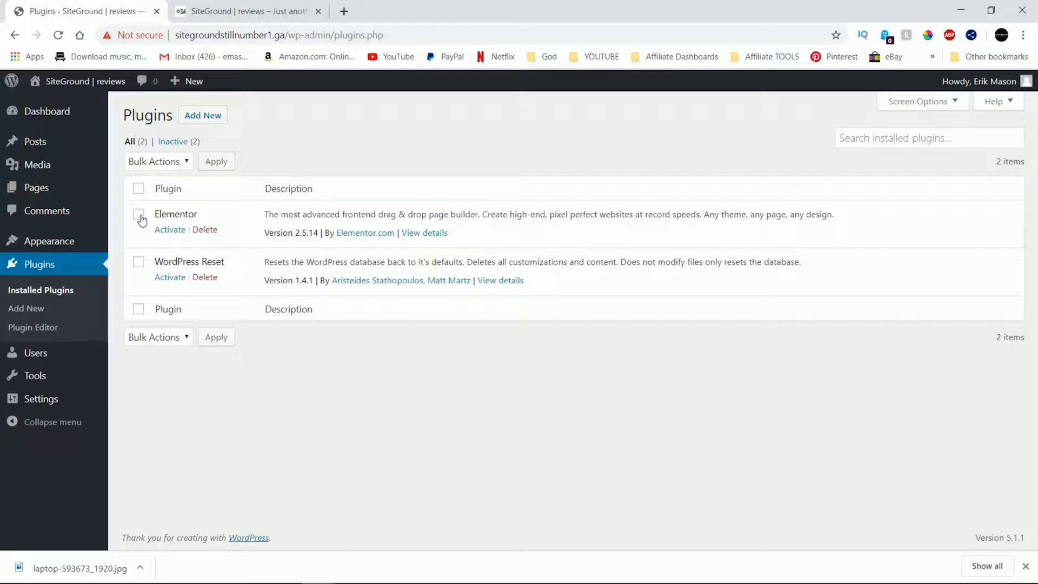
left_click(141, 217)
left_click(138, 263)
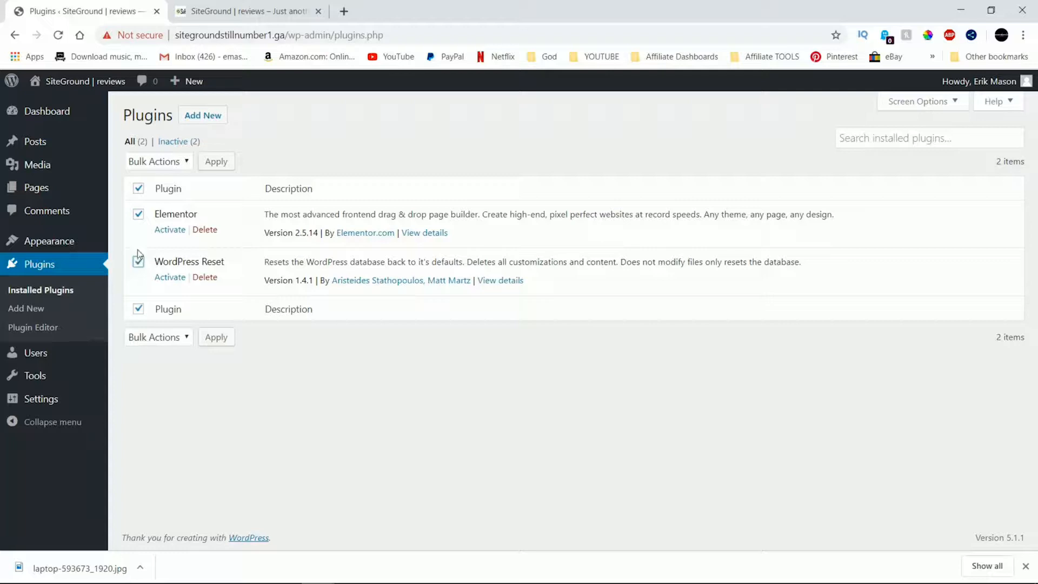
left_click(174, 161)
left_click(151, 203)
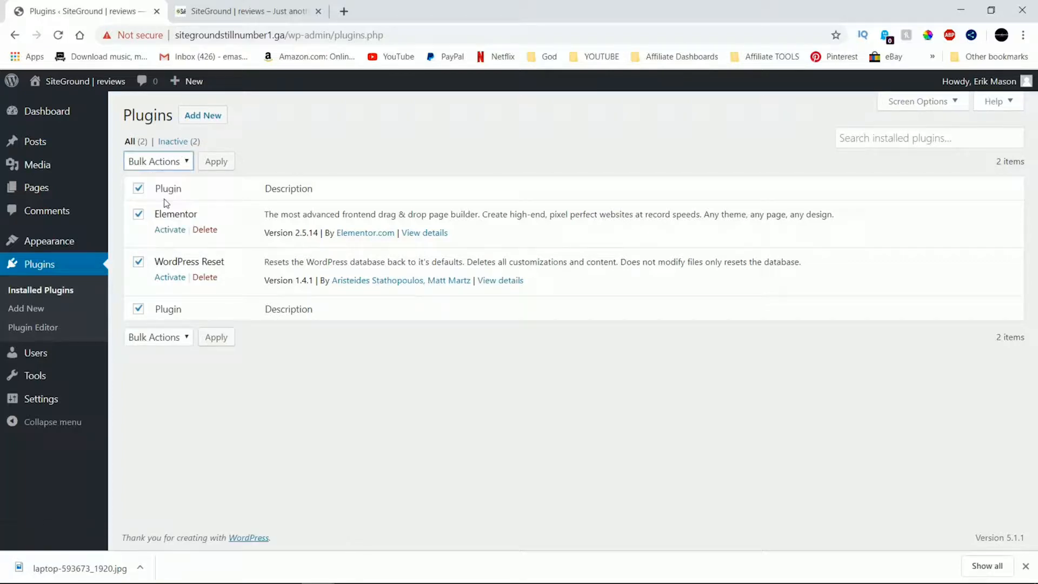
left_click(216, 161)
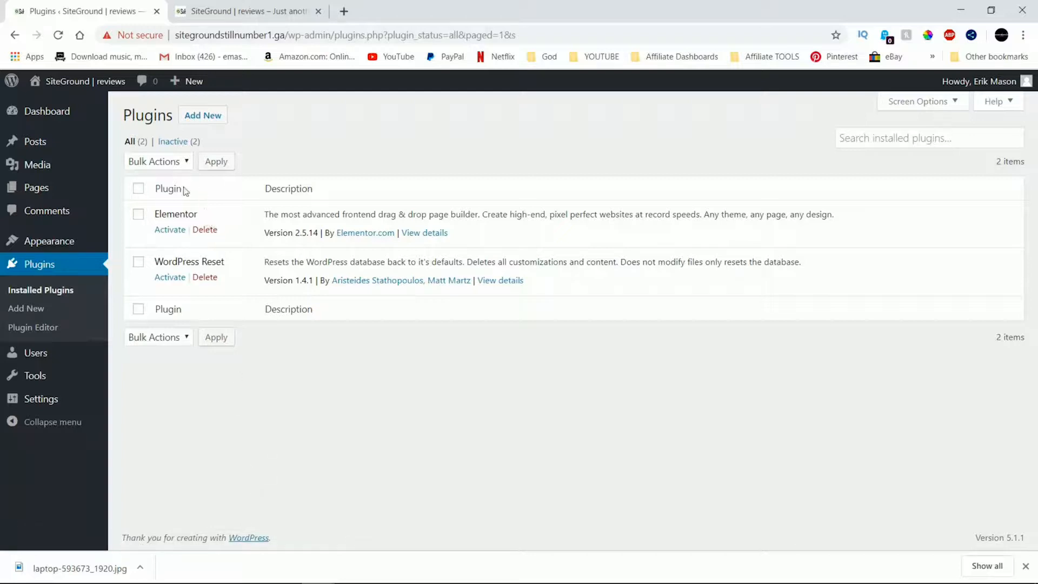
left_click(139, 189)
left_click(178, 164)
left_click(172, 231)
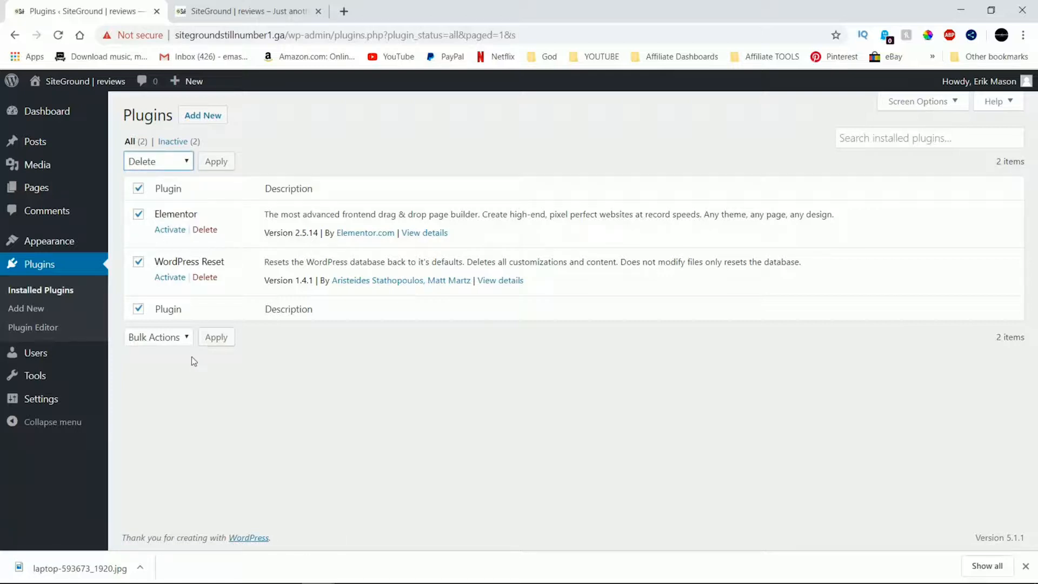
left_click(215, 163)
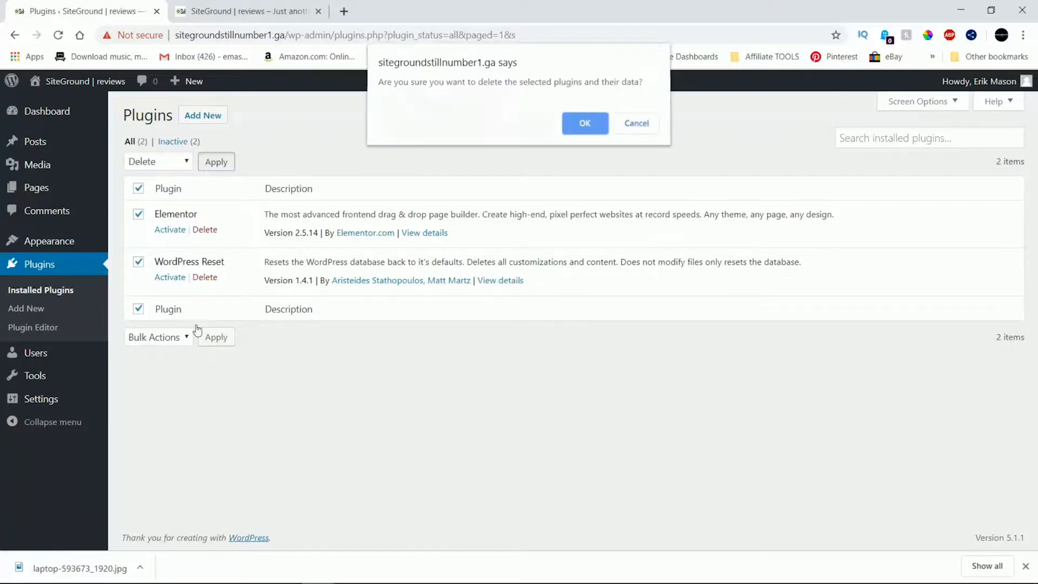
left_click(584, 125)
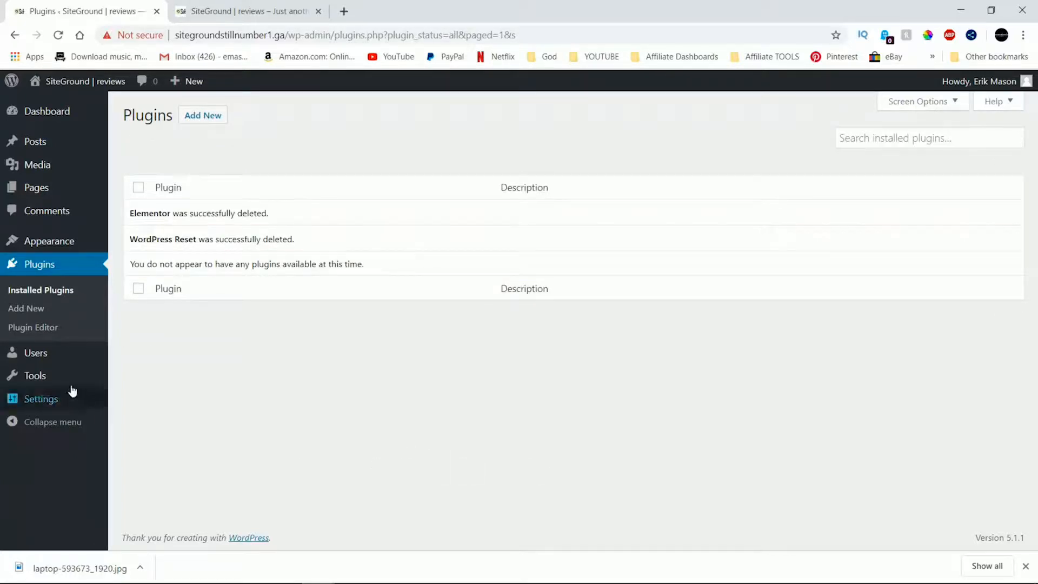
Set the site's permalink structure to Post name and save the change
mouse_move(65, 400)
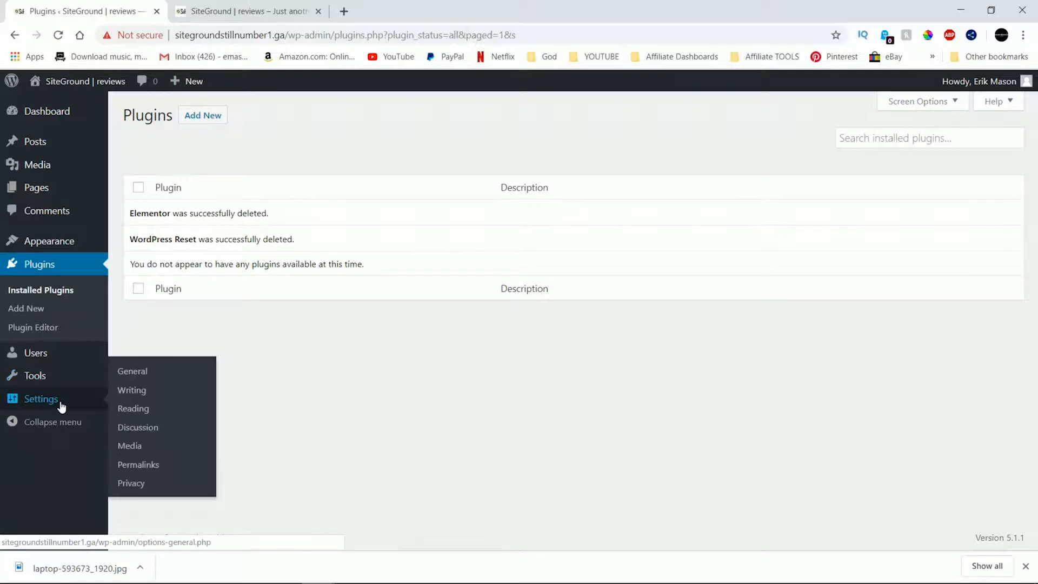
left_click(140, 464)
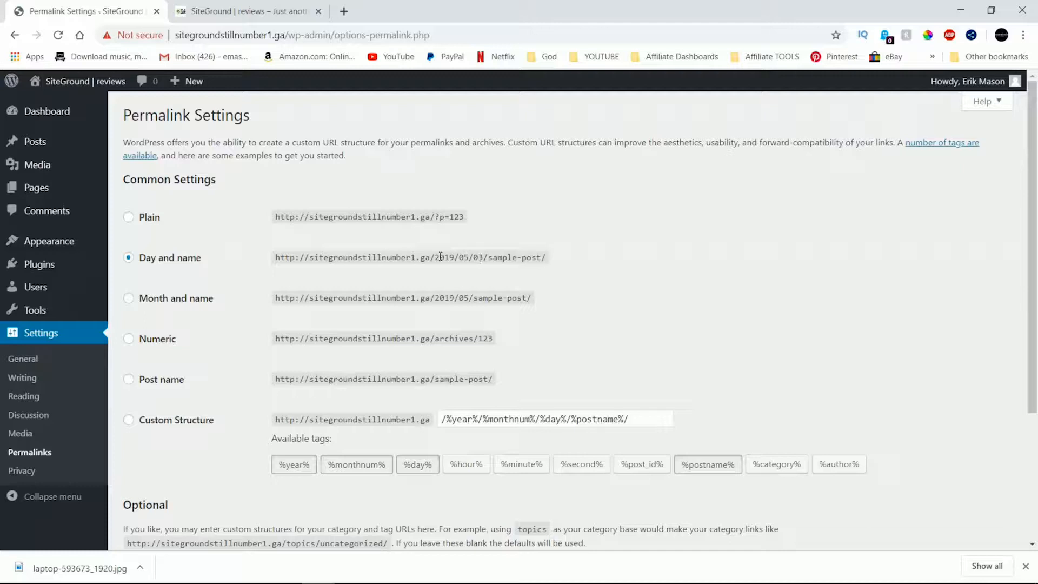
left_click_drag(435, 258, 487, 262)
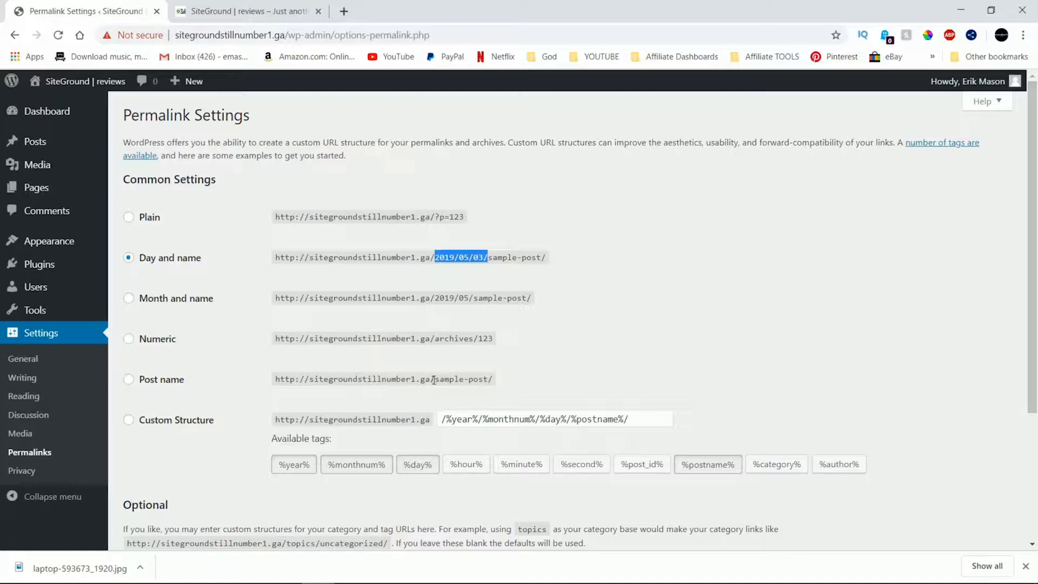
left_click_drag(434, 380, 484, 381)
right_click(486, 378)
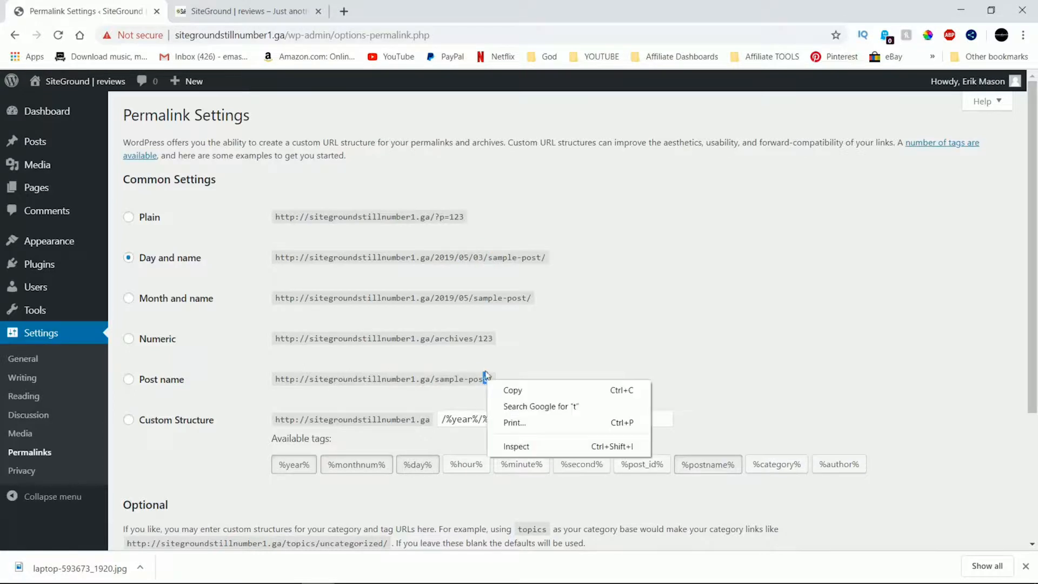
left_click(546, 351)
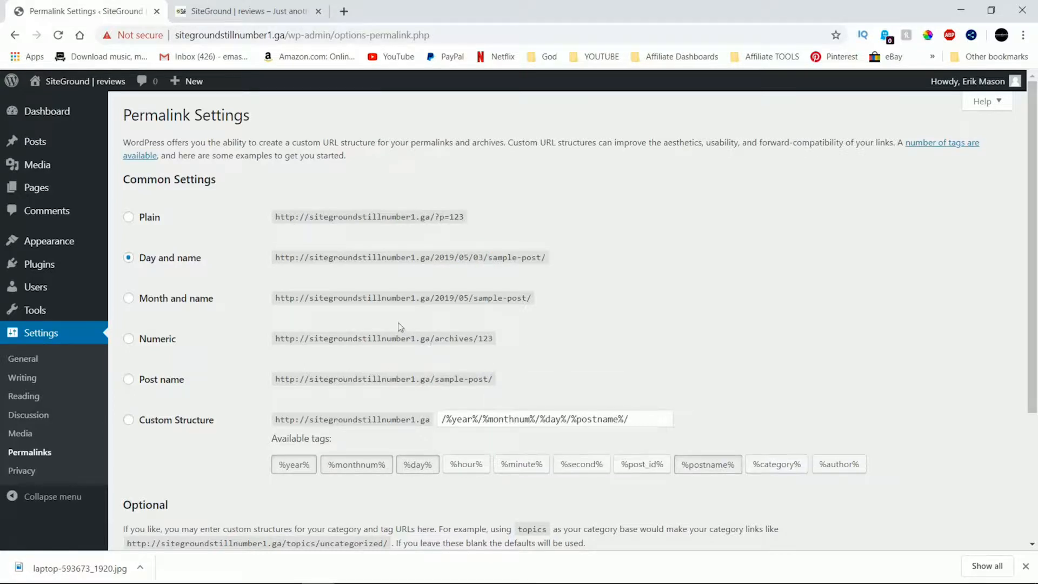
left_click(129, 379)
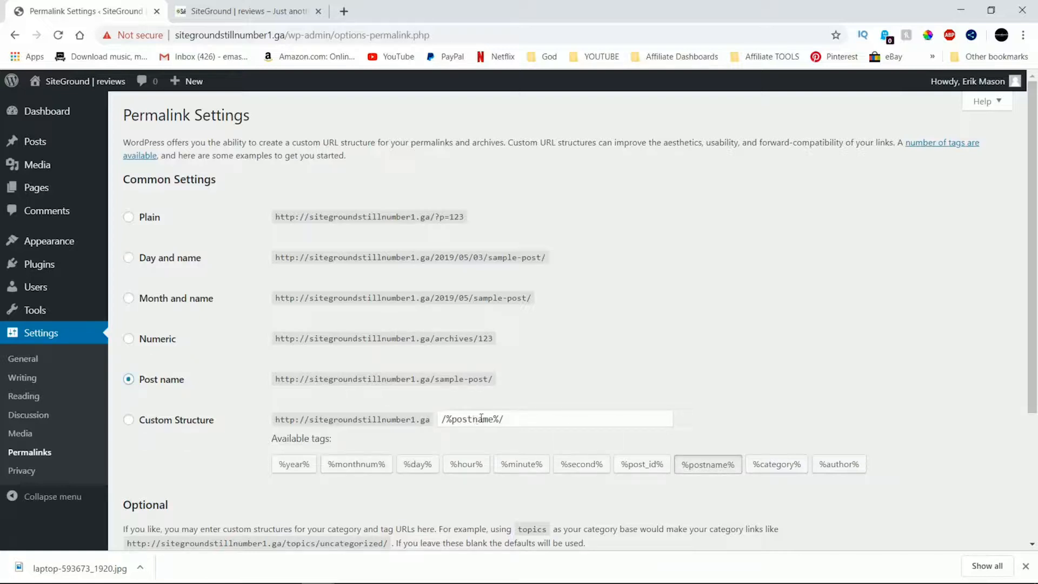
scroll(199, 476, "down", 3)
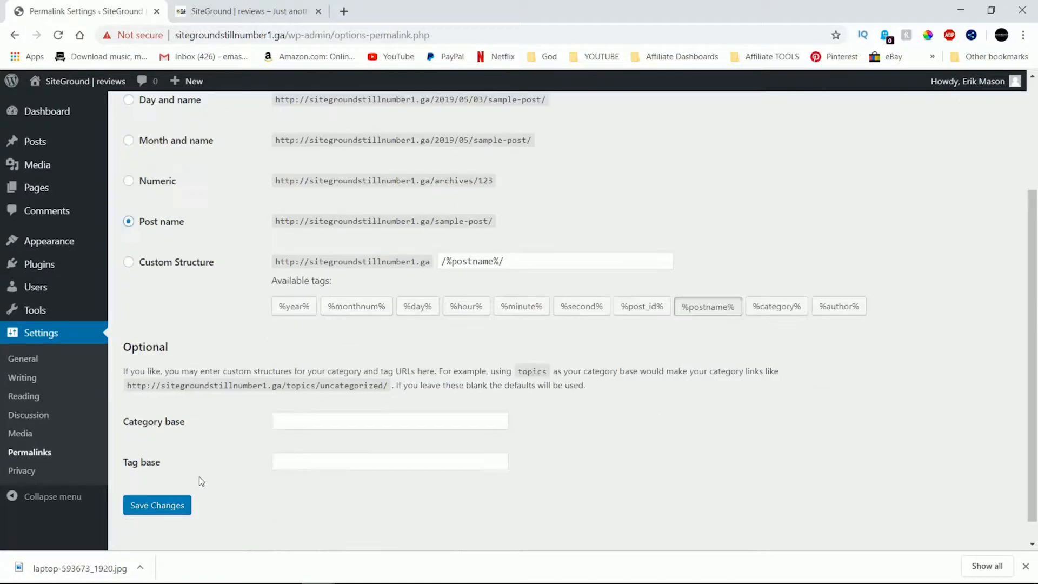
left_click(156, 505)
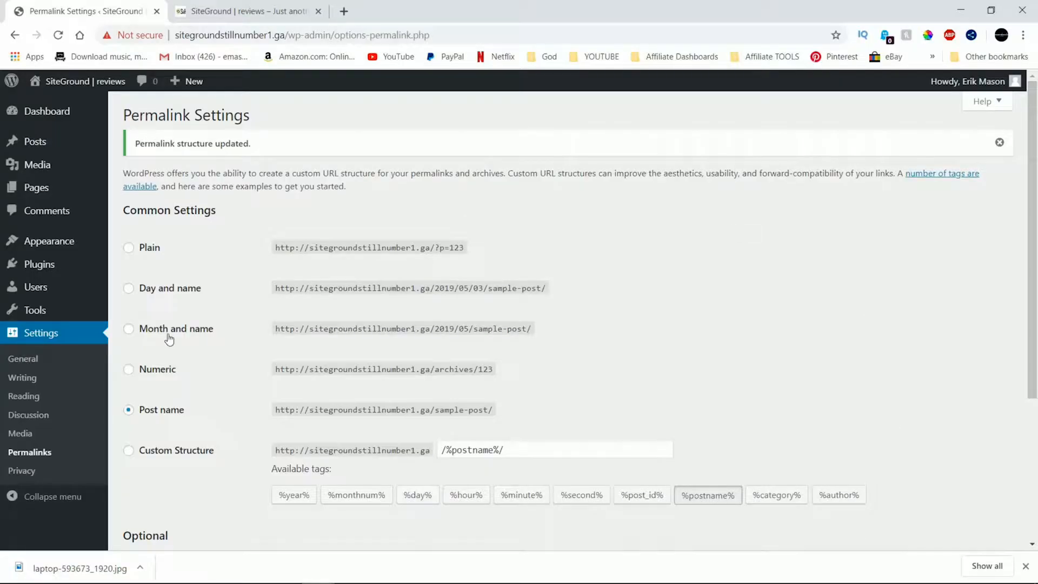
Search for "astra" among the themes that can be added and activate the Astra theme
mouse_move(72, 241)
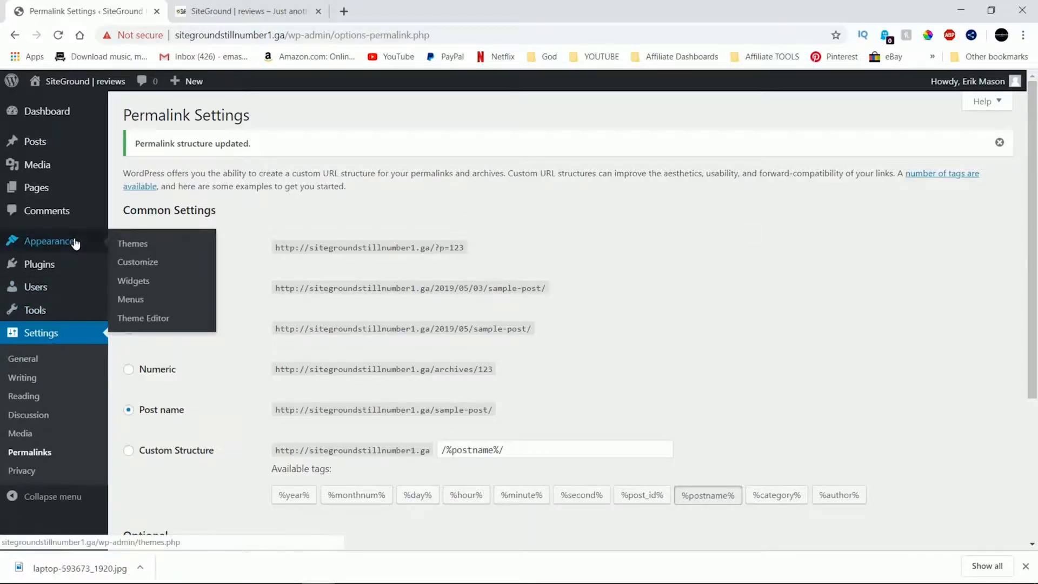
left_click(134, 248)
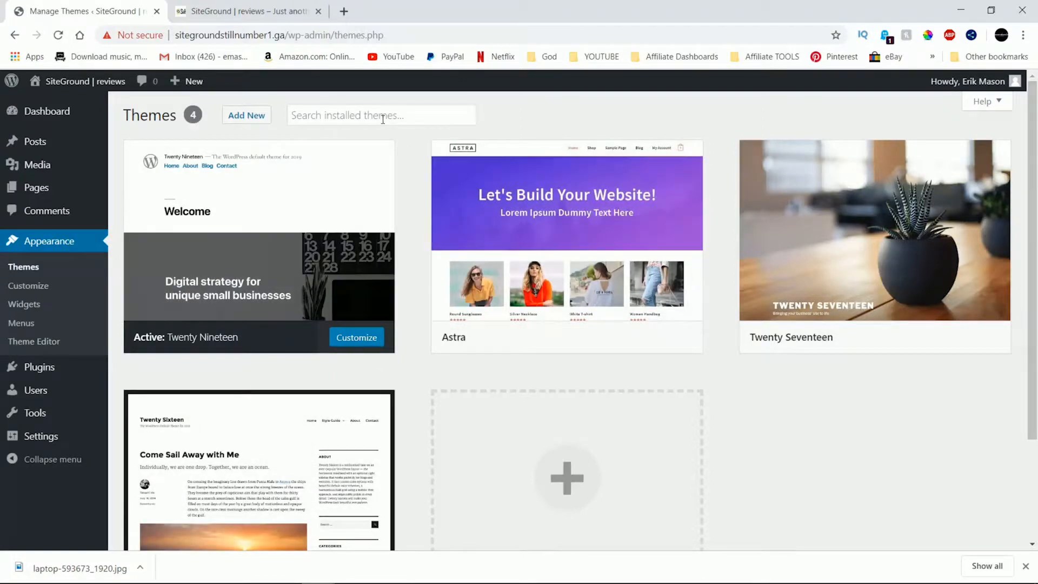
mouse_move(484, 259)
left_click(245, 122)
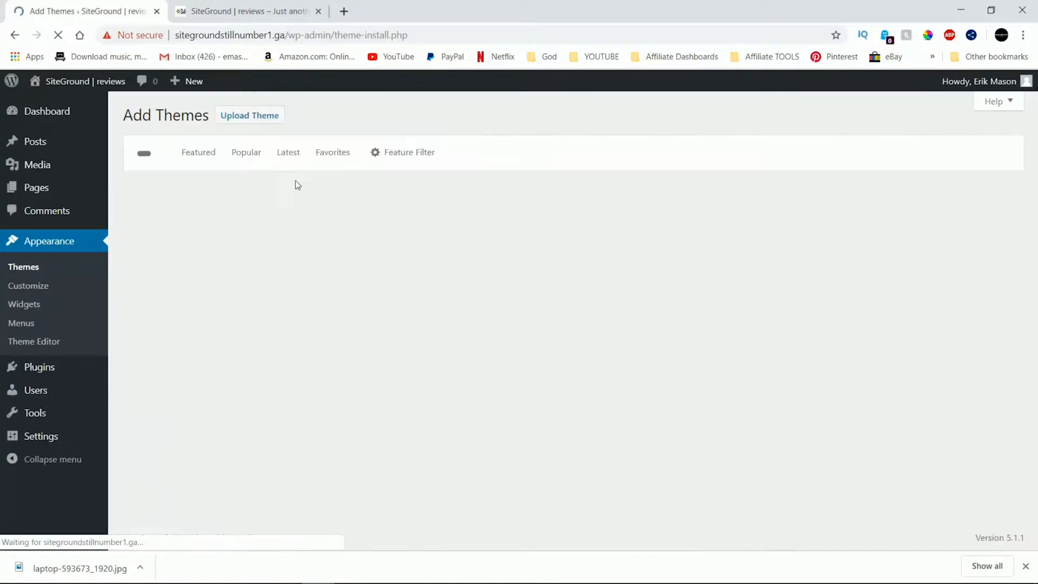
left_click(937, 154)
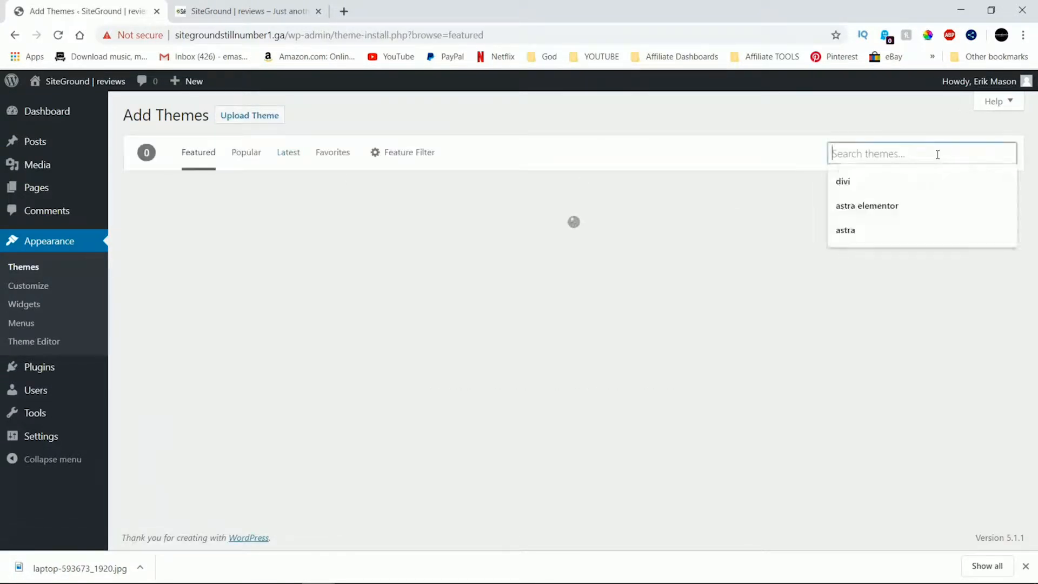
type("astra")
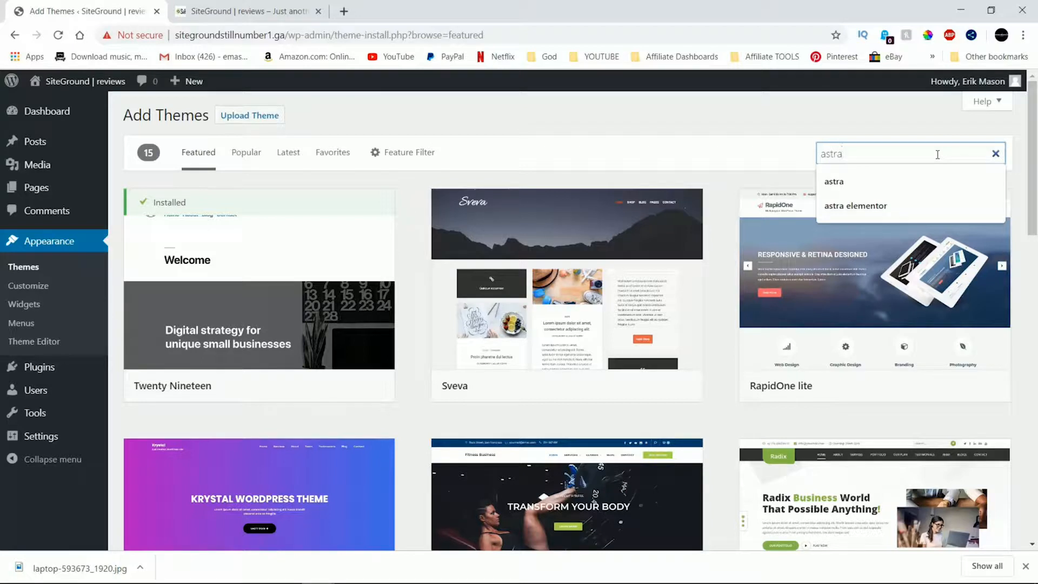
key("Return")
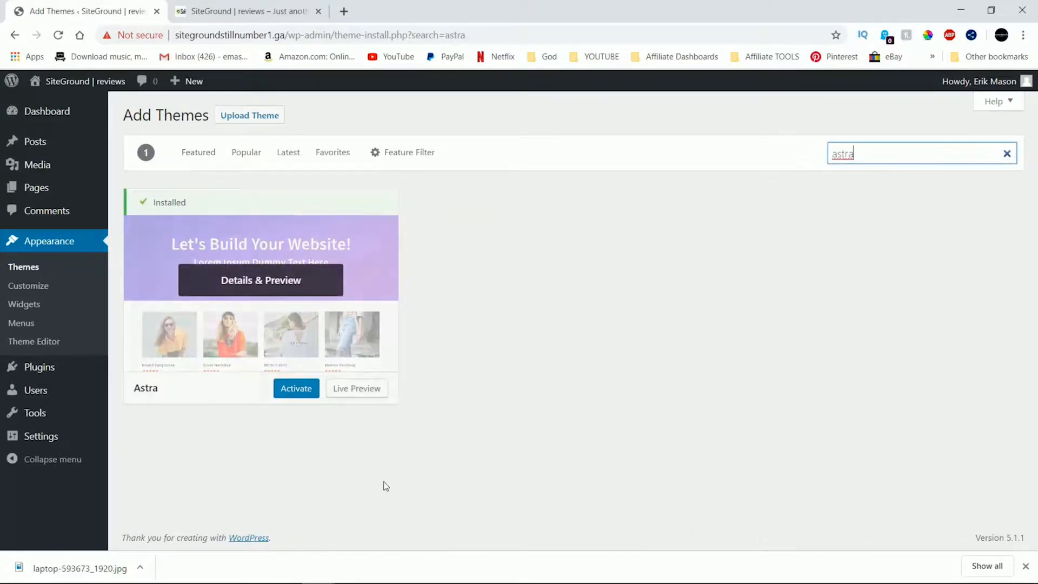
left_click(299, 394)
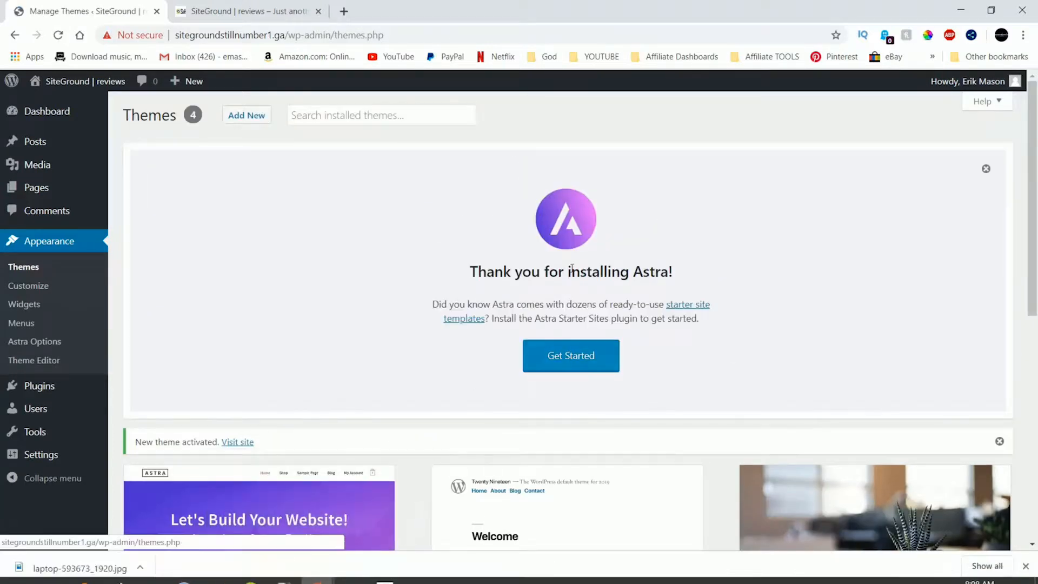
scroll(630, 254, "down", 3)
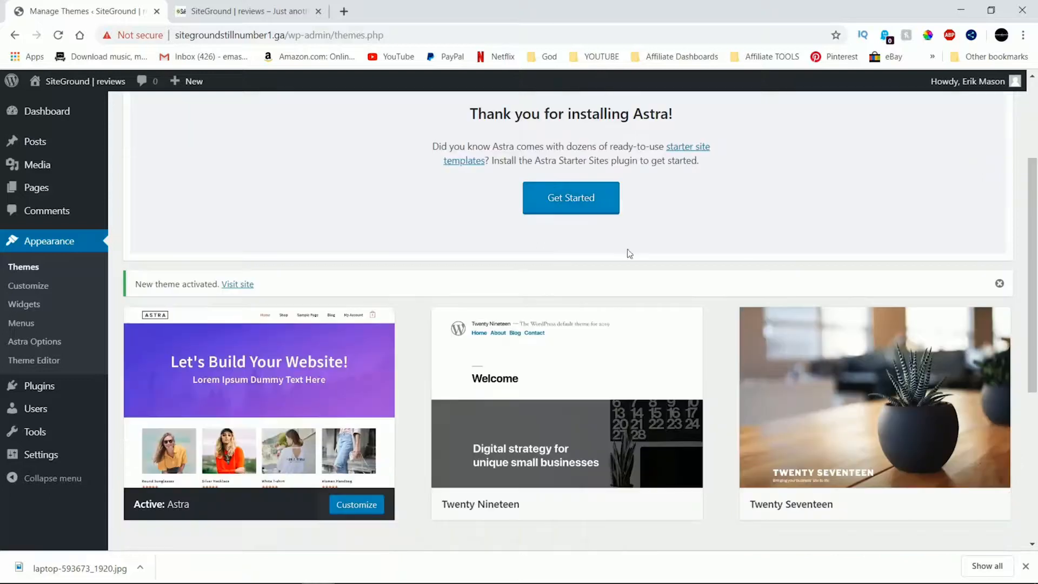
Reload the live site's home page and examine its header, sidebar and footer with the Astra theme applied
left_click(228, 16)
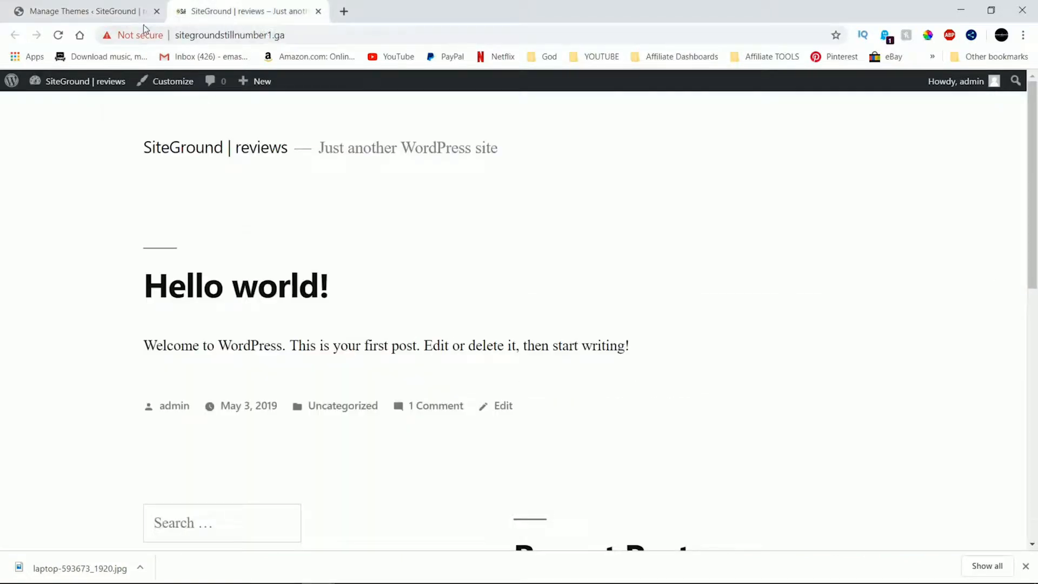
left_click(58, 34)
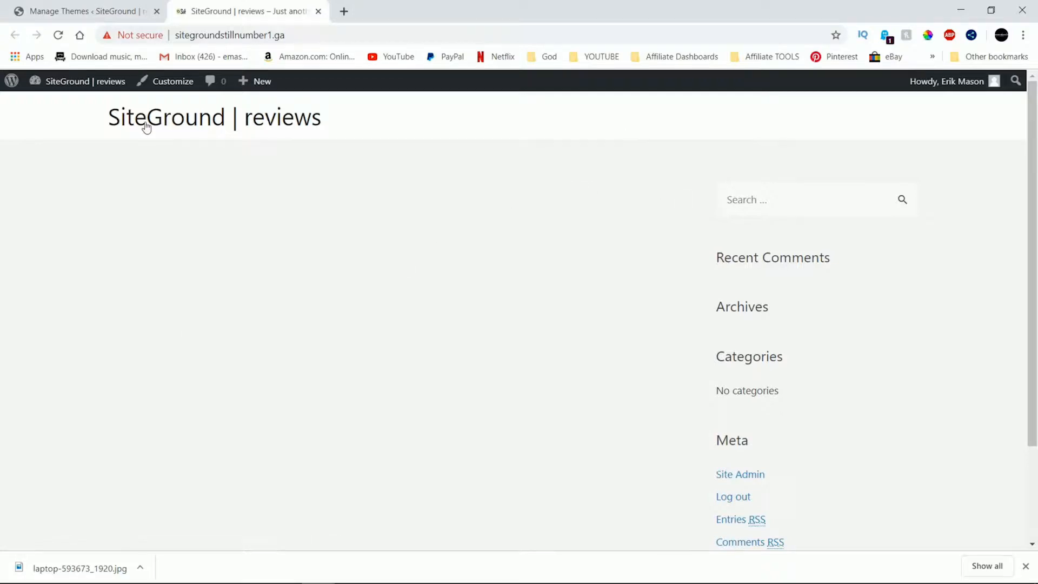
scroll(444, 382, "down", 3)
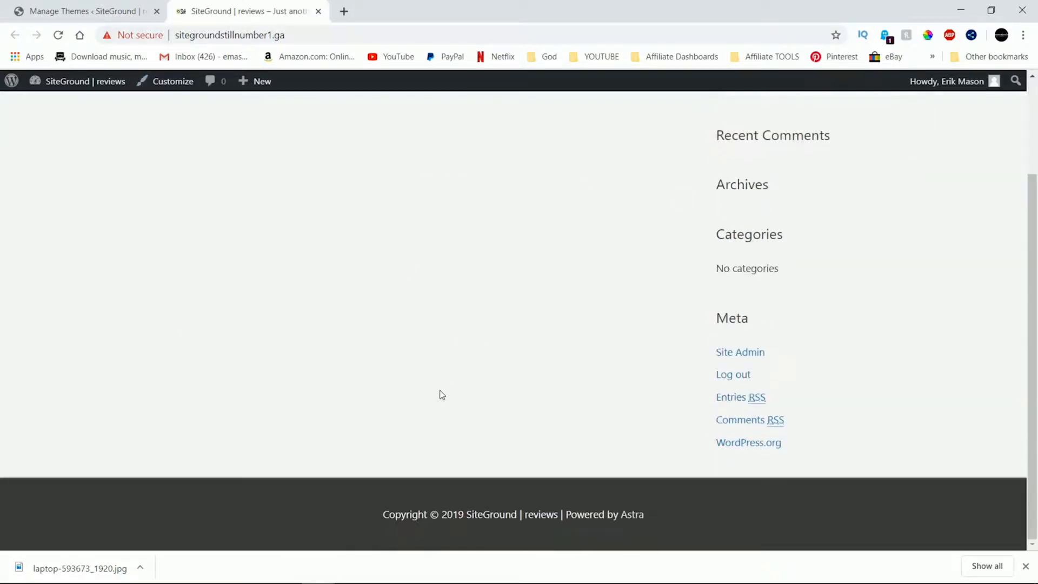
scroll(440, 381, "up", 3)
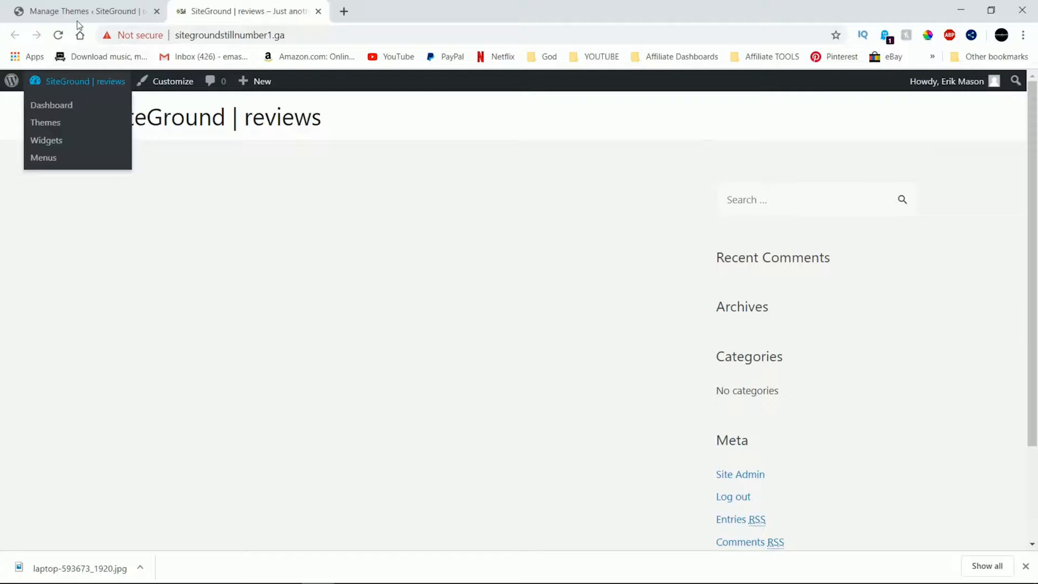
Return to the site's admin area and search the plugins that can be added for "astra starter sites"
left_click(77, 16)
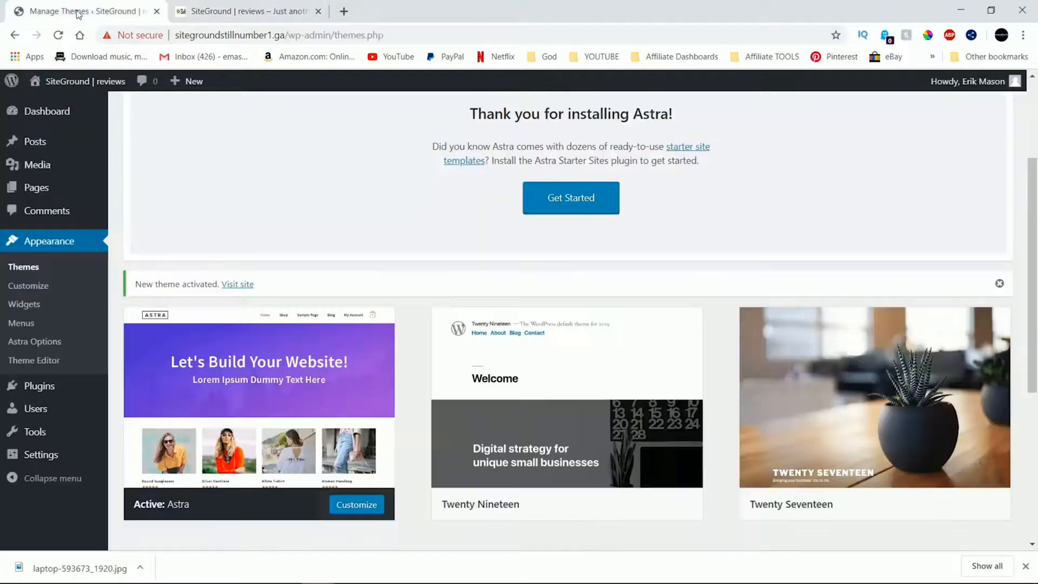
mouse_move(30, 387)
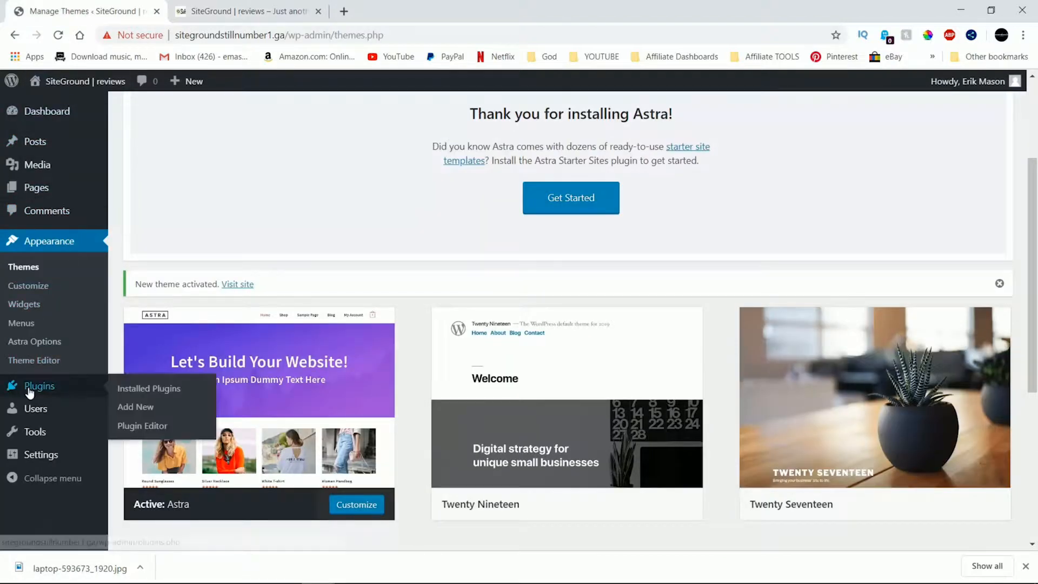
left_click(140, 409)
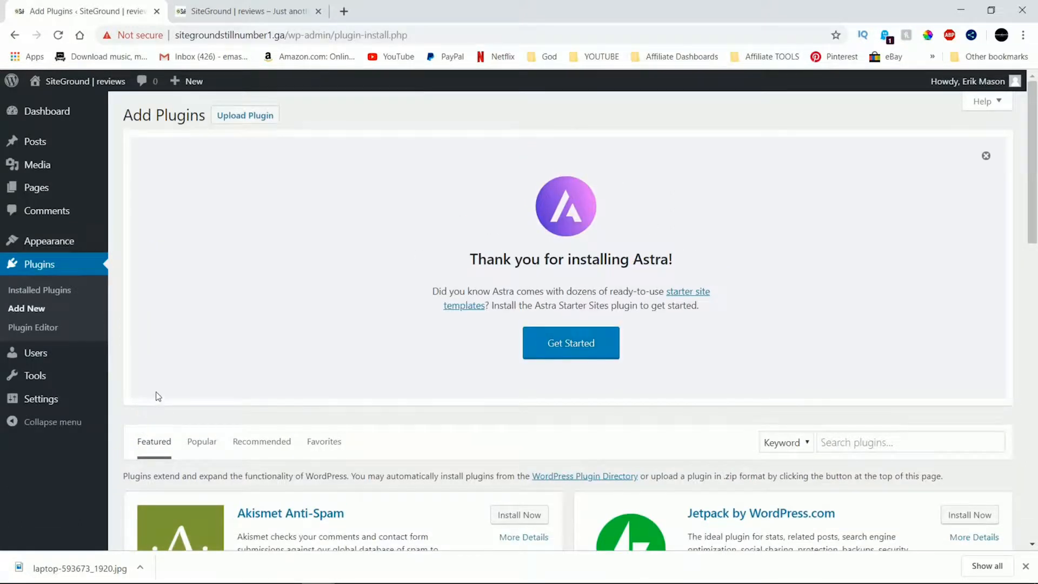
scroll(156, 397, "down", 5)
scroll(297, 382, "up", 2)
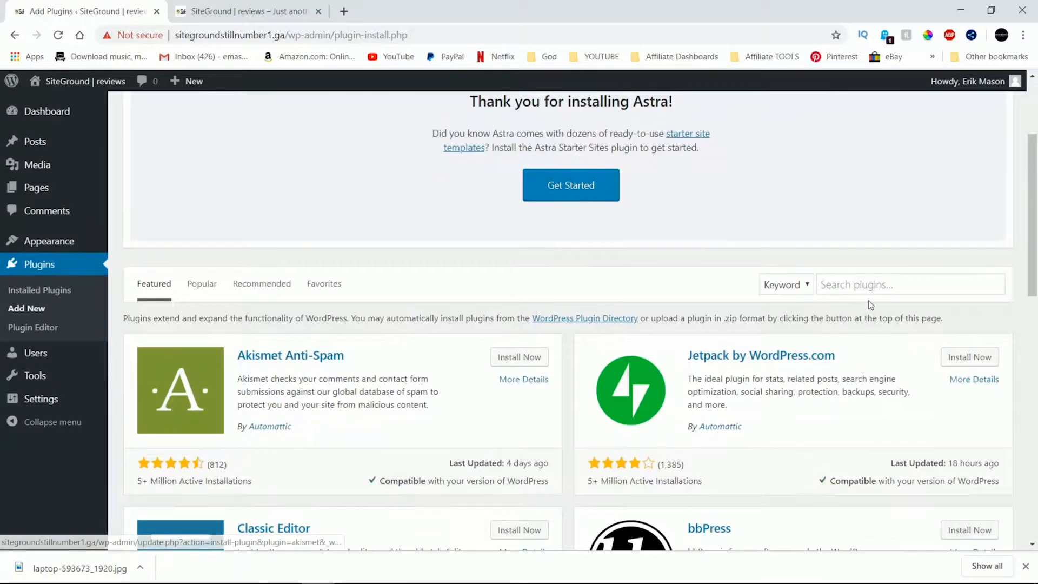
left_click(876, 285)
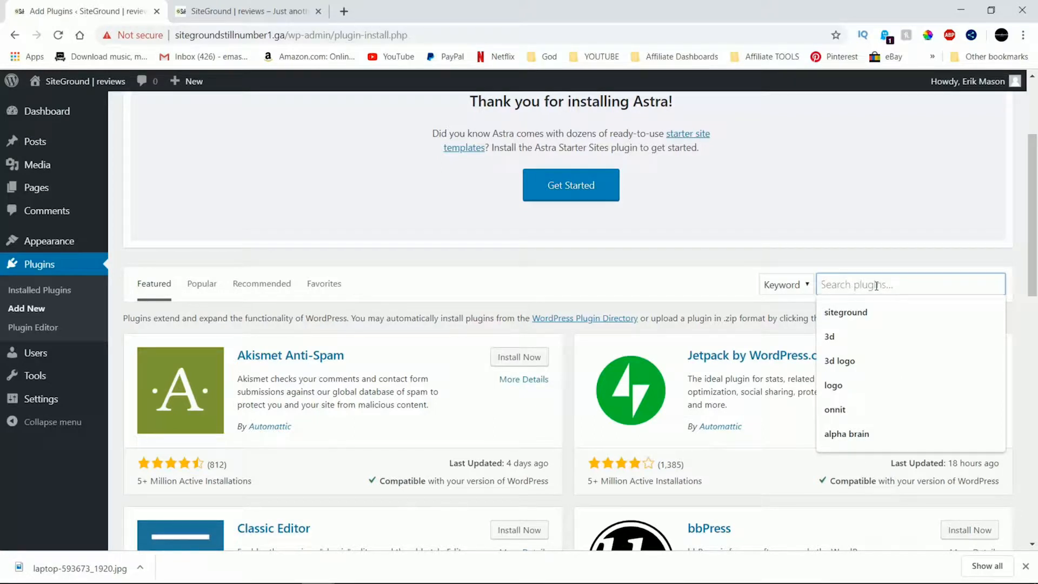
type("astra starter sites")
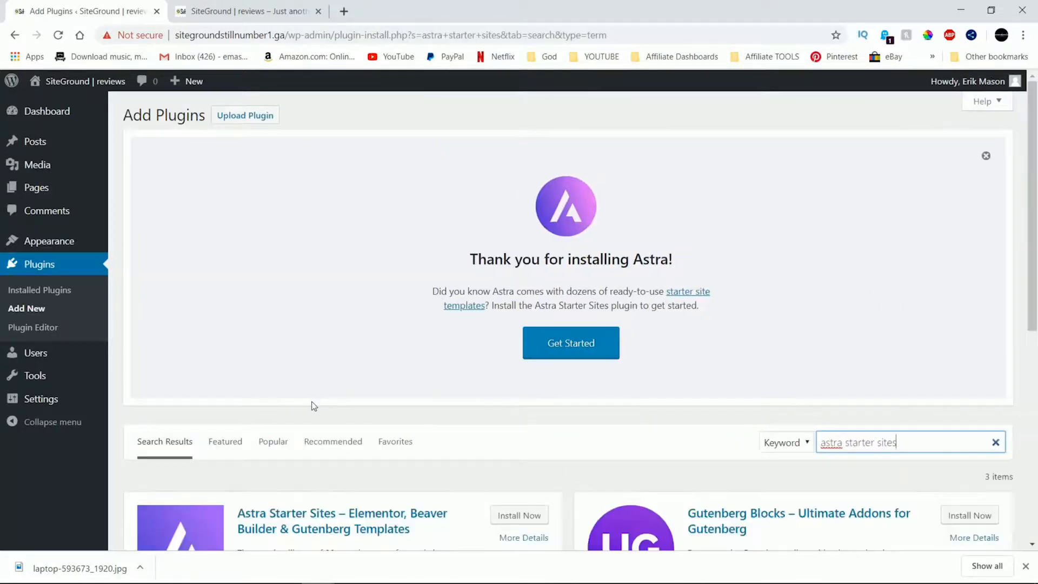
Install and activate the Astra Starter Sites plugin by Brainstorm Force
scroll(313, 407, "down", 3)
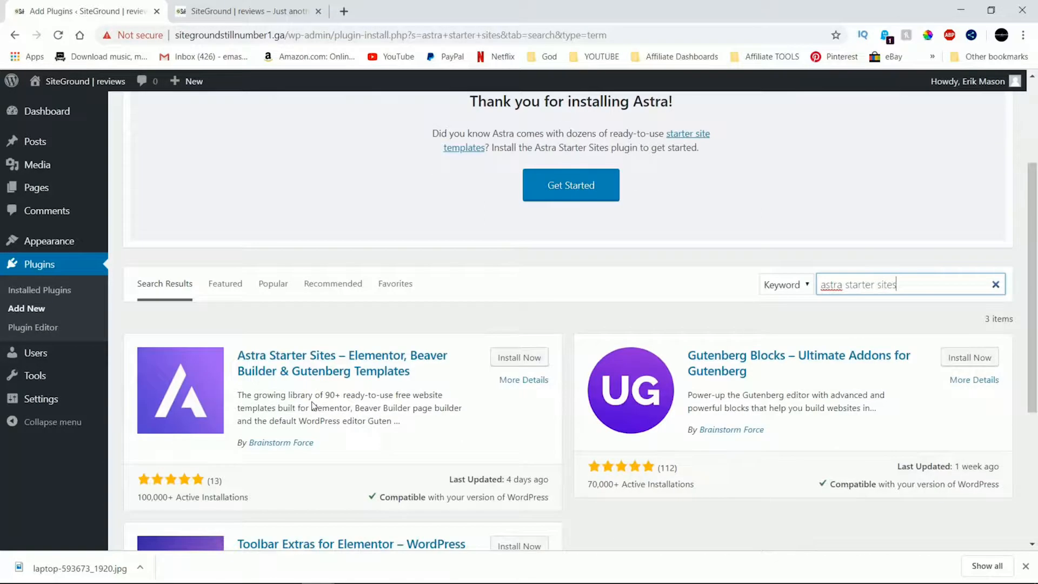
scroll(314, 407, "down", 3)
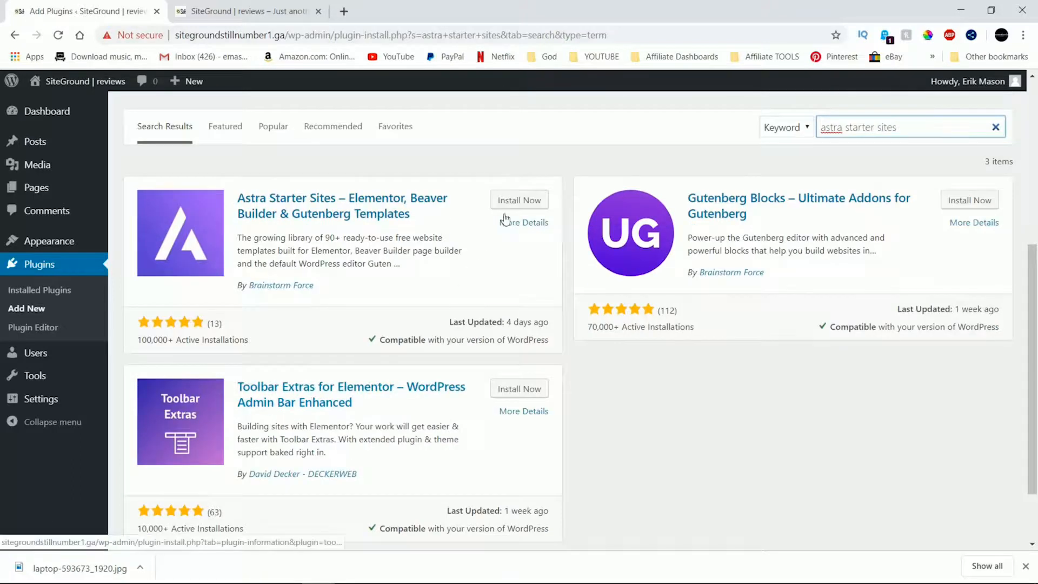
left_click(516, 200)
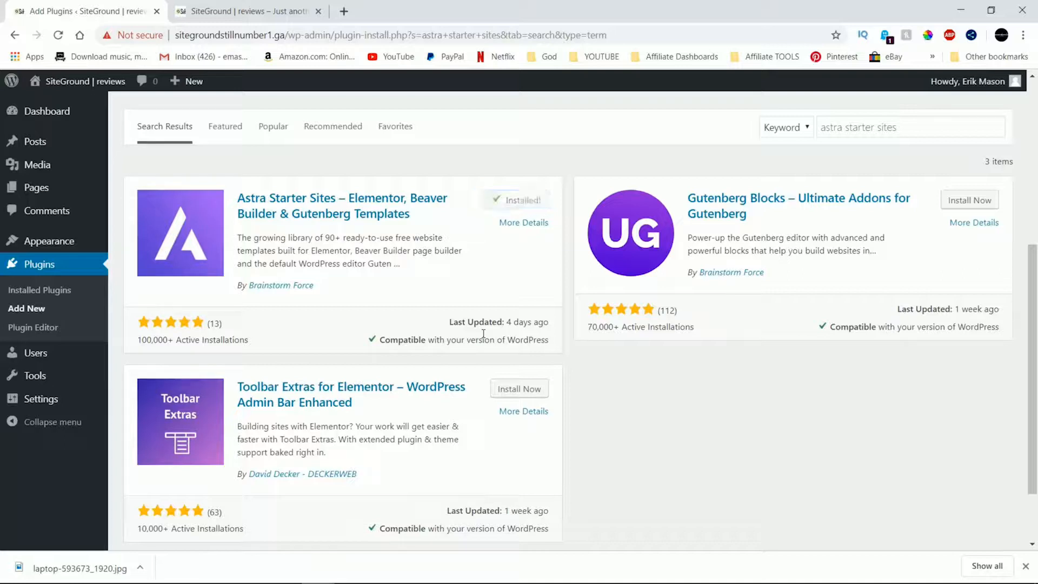
scroll(519, 243, "down", 1)
left_click(526, 183)
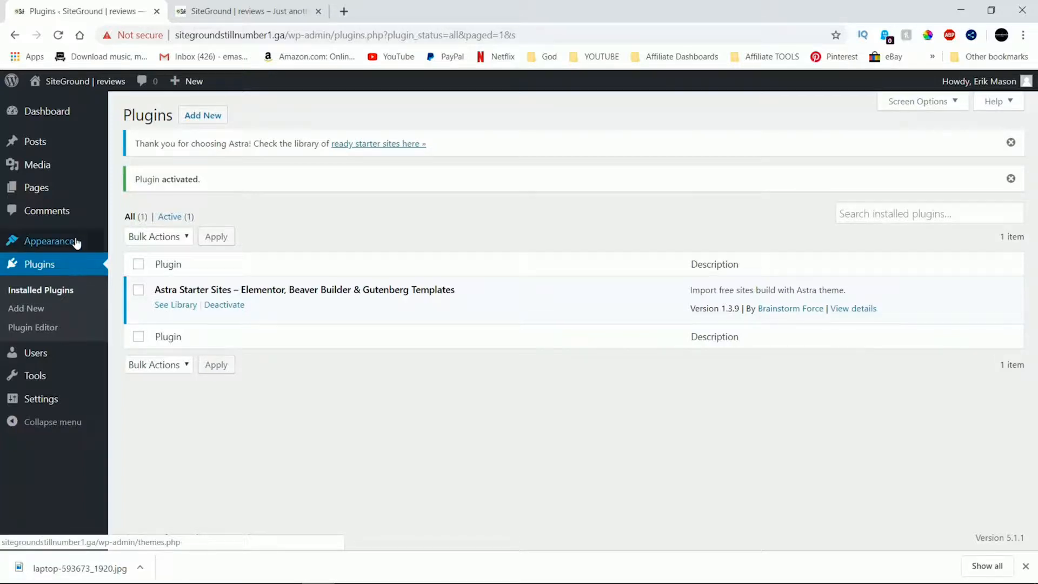
Open the Astra Starter Sites library with Elementor as the page builder
mouse_move(76, 241)
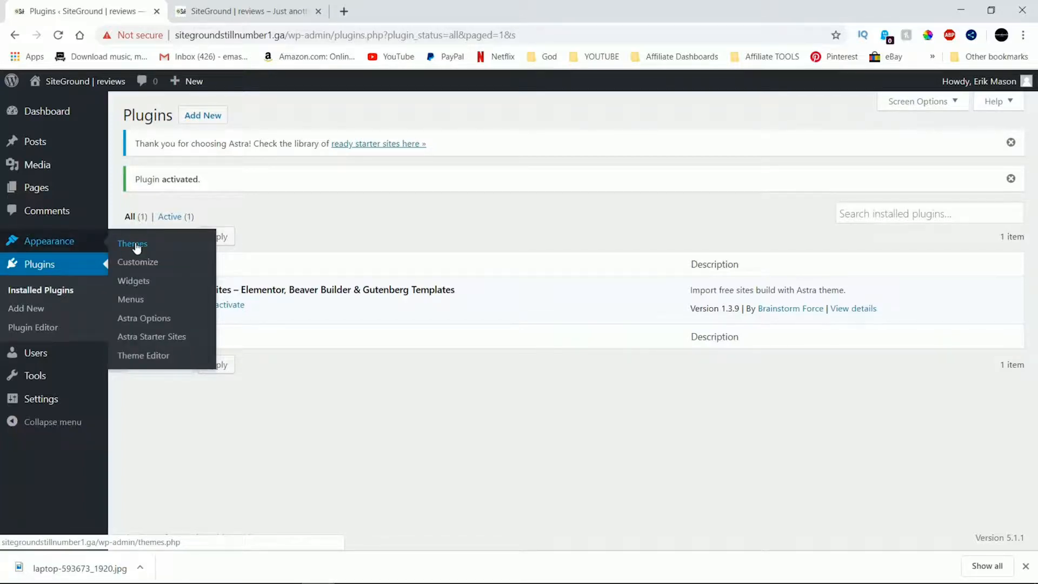
left_click(147, 337)
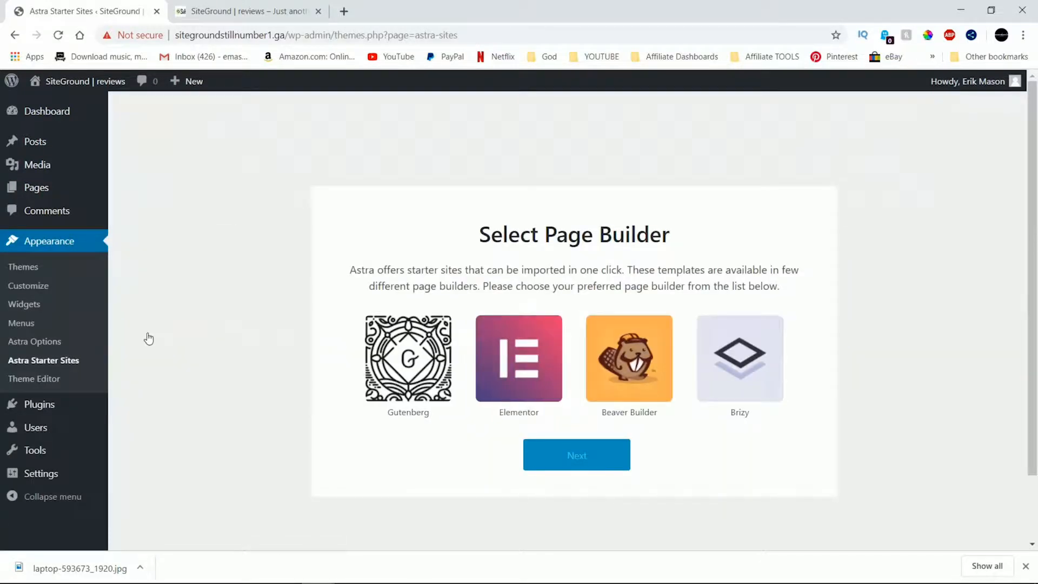
left_click(479, 362)
left_click(565, 459)
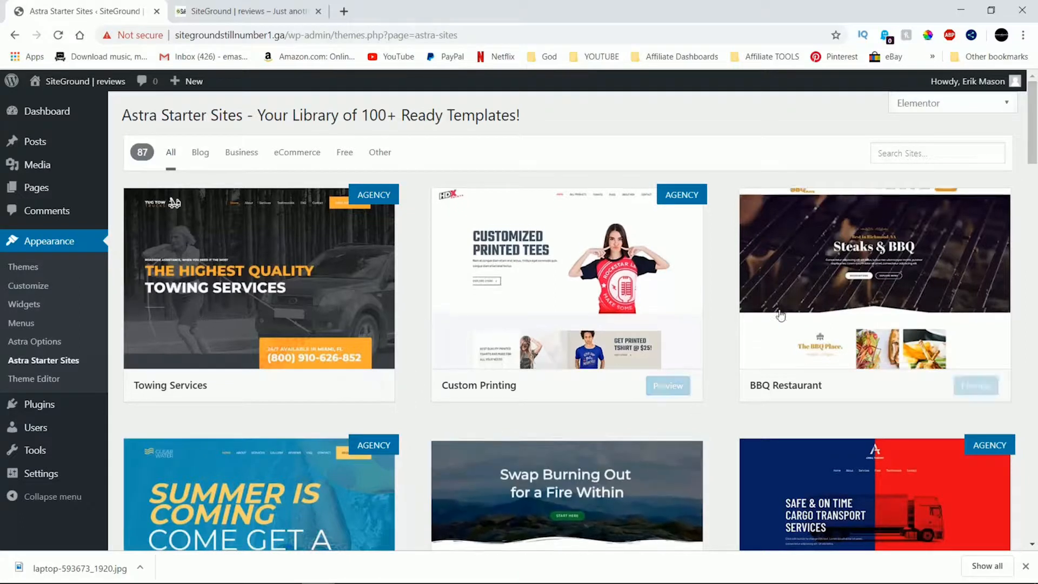
Browse the starter templates, preview the Gym & Fitness template down its page, and return to the library
scroll(608, 406, "down", 3)
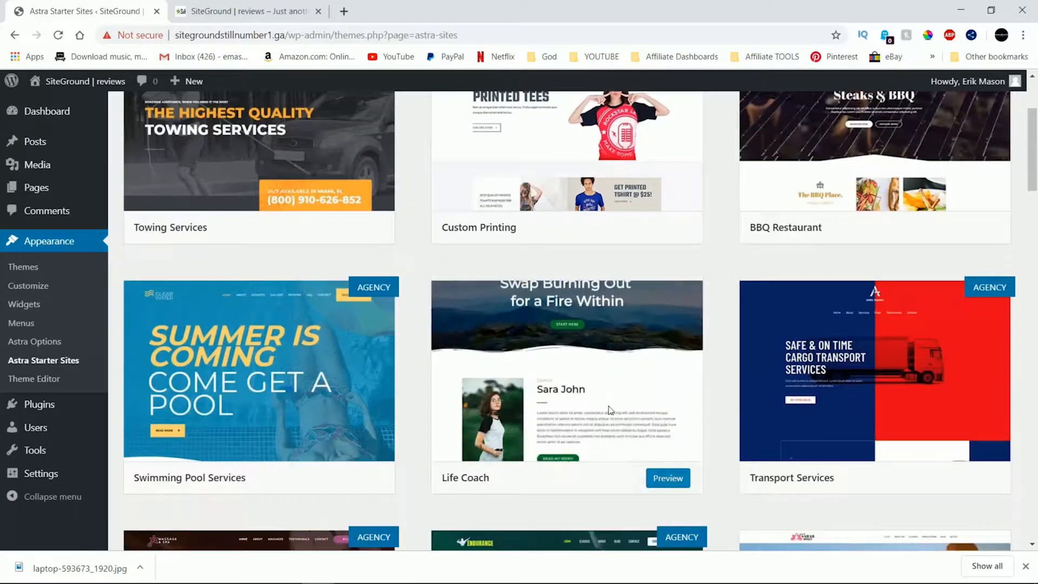
scroll(610, 411, "down", 3)
scroll(610, 411, "down", 3)
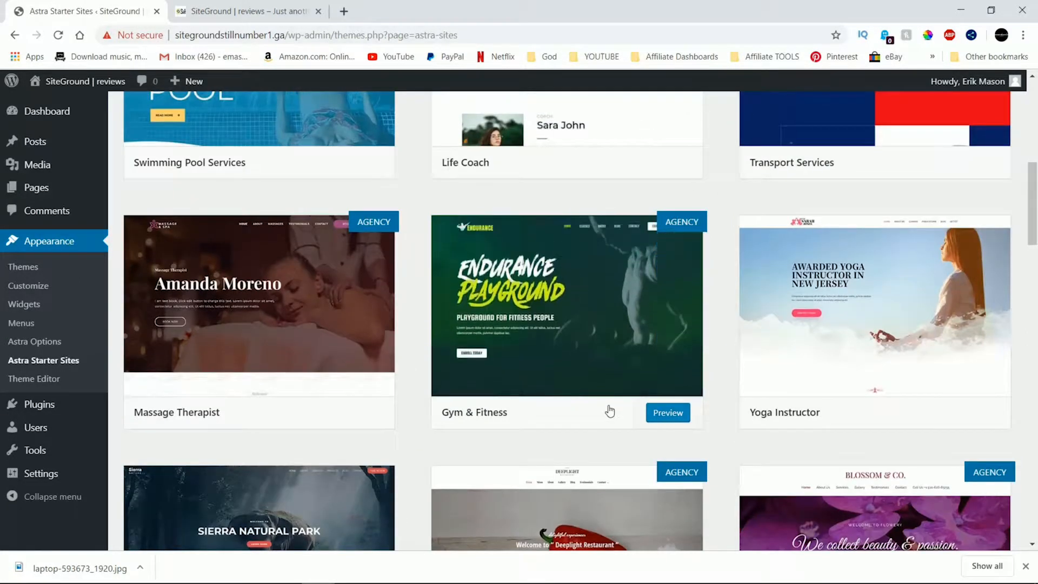
left_click(599, 405)
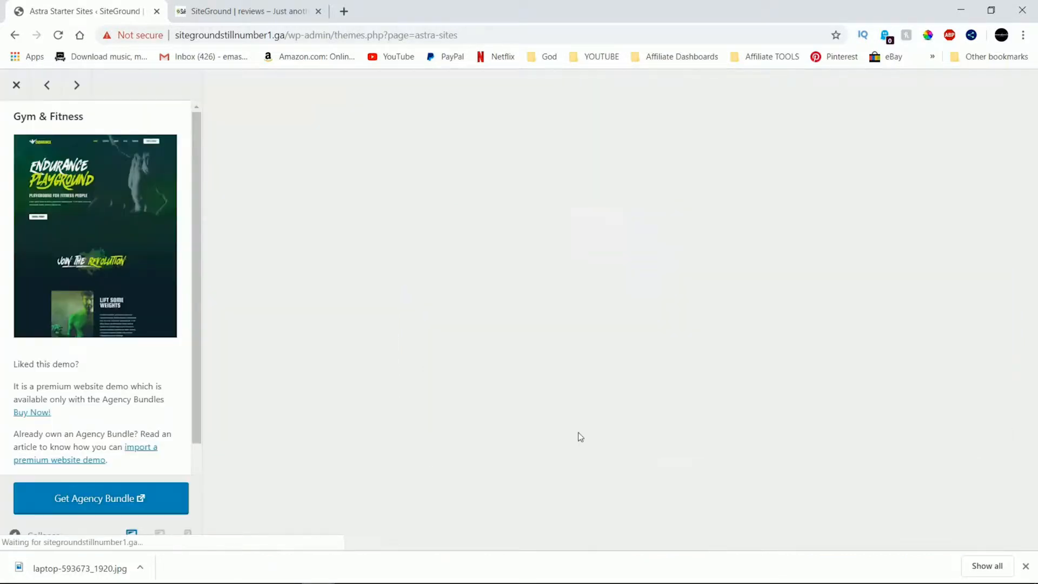
scroll(576, 403, "down", 5)
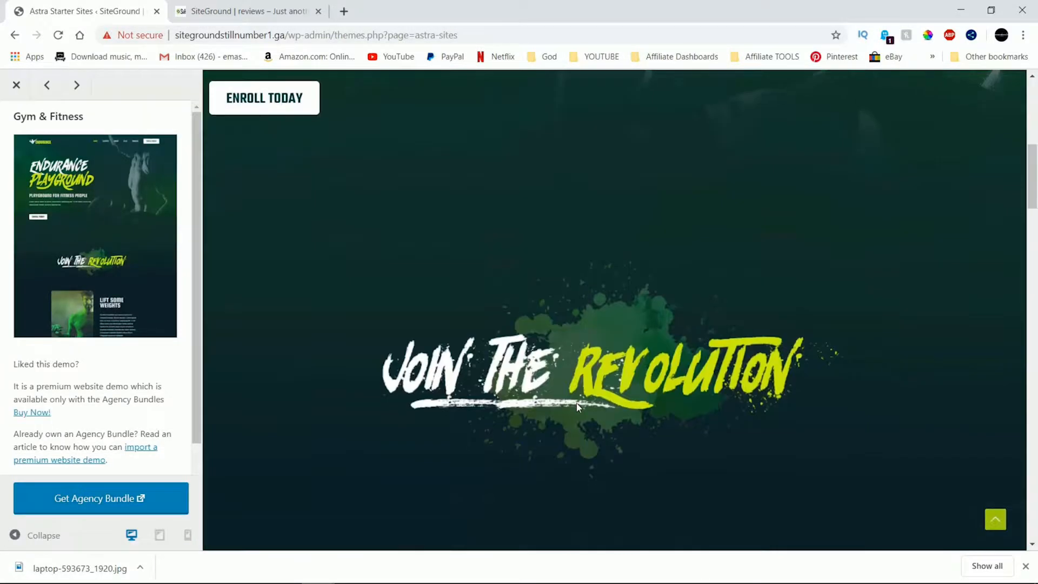
scroll(576, 403, "down", 5)
scroll(575, 401, "down", 15)
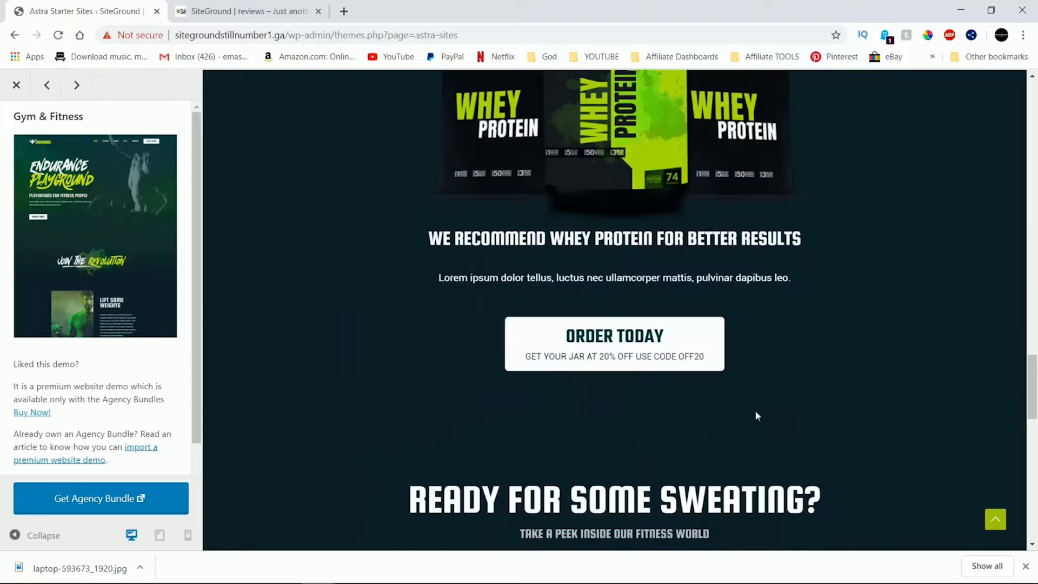
left_click(15, 35)
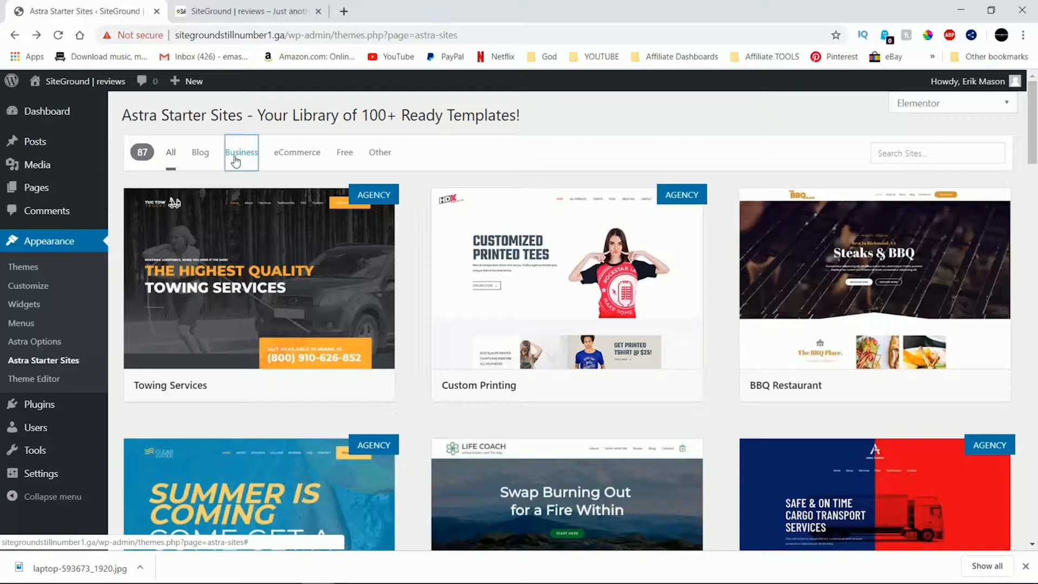
Filter the starter templates by Business, examine the Sierra Nature template's preview down to its footer, and close the preview
left_click(235, 160)
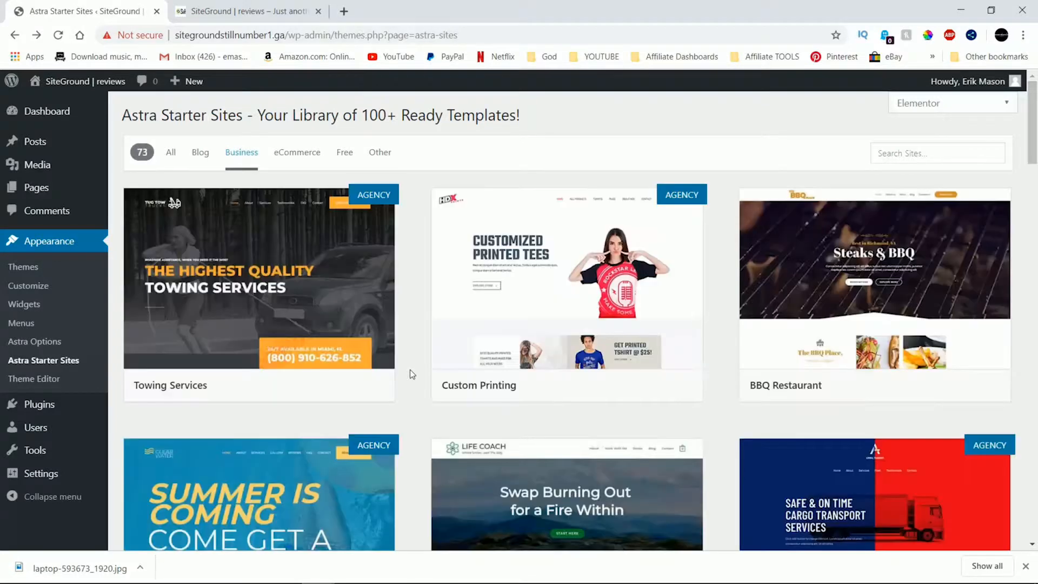
scroll(511, 372, "down", 9)
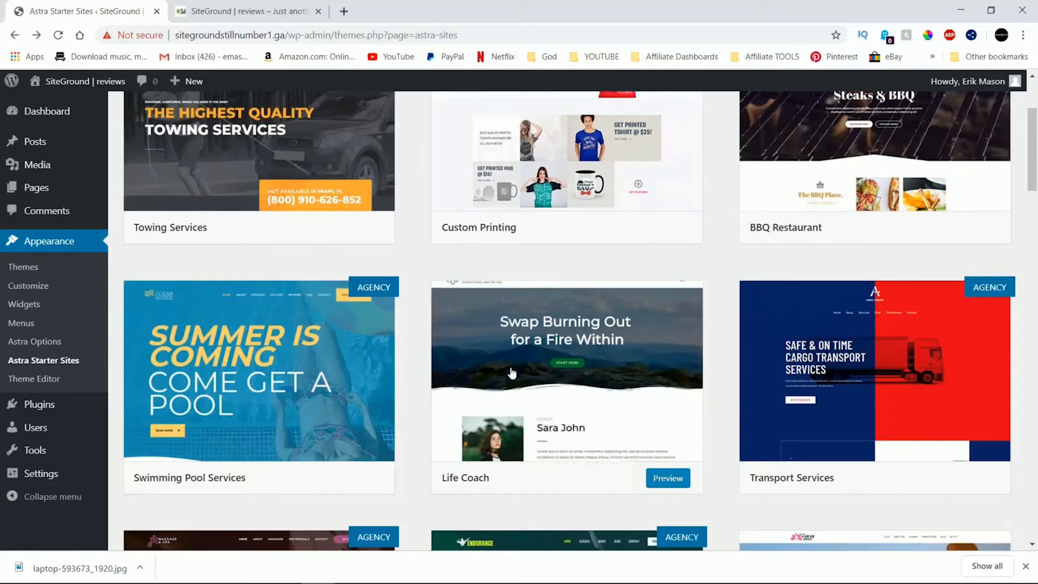
scroll(512, 373, "down", 6)
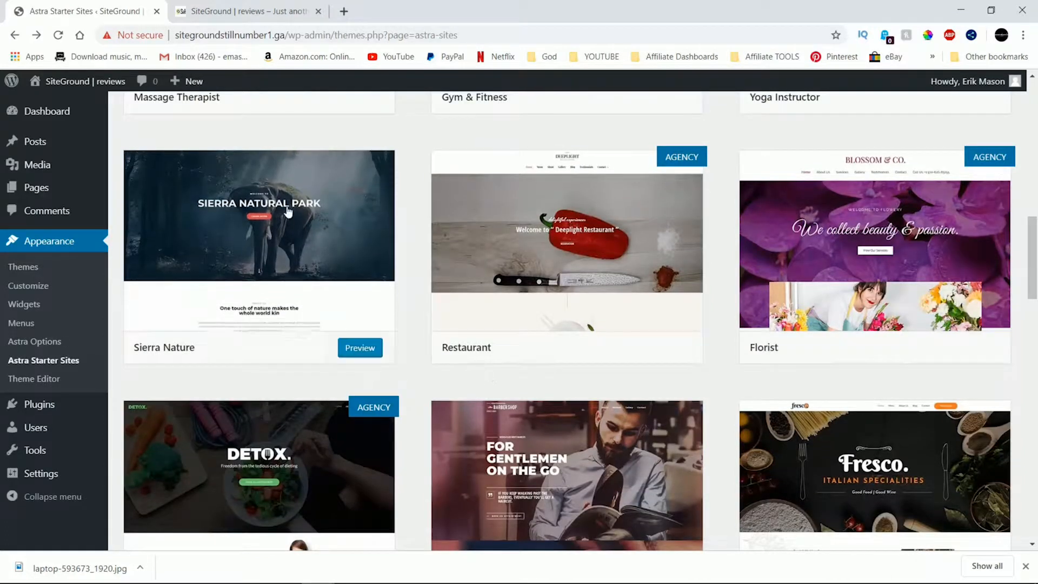
left_click(359, 347)
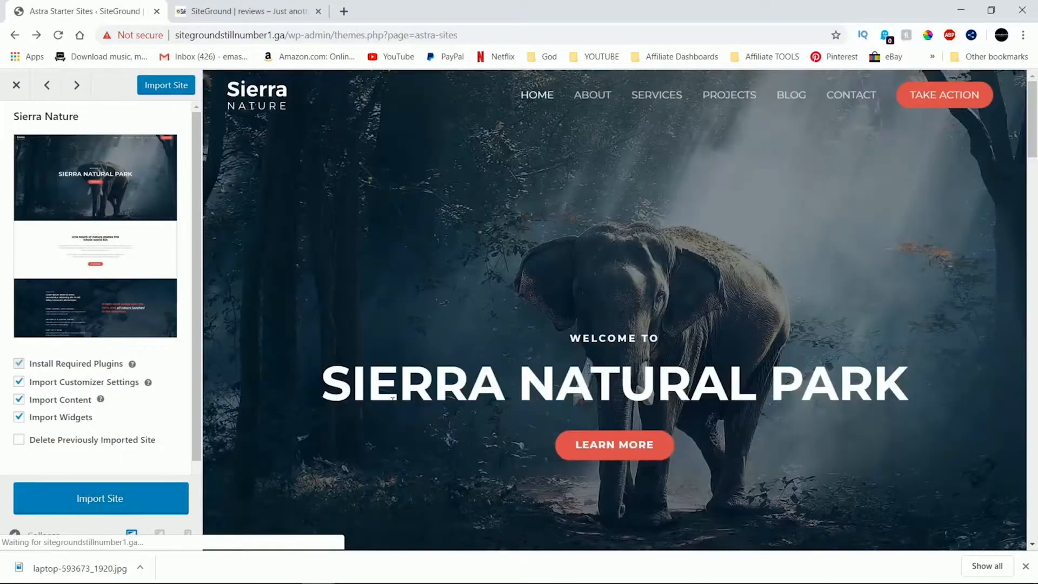
scroll(392, 401, "down", 12)
scroll(393, 405, "down", 12)
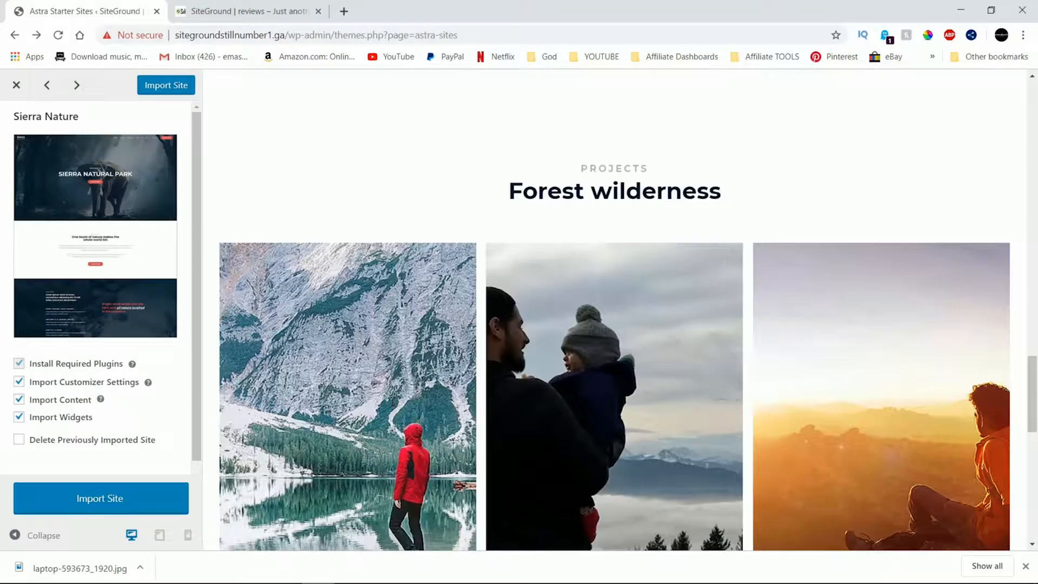
scroll(392, 401, "down", 10)
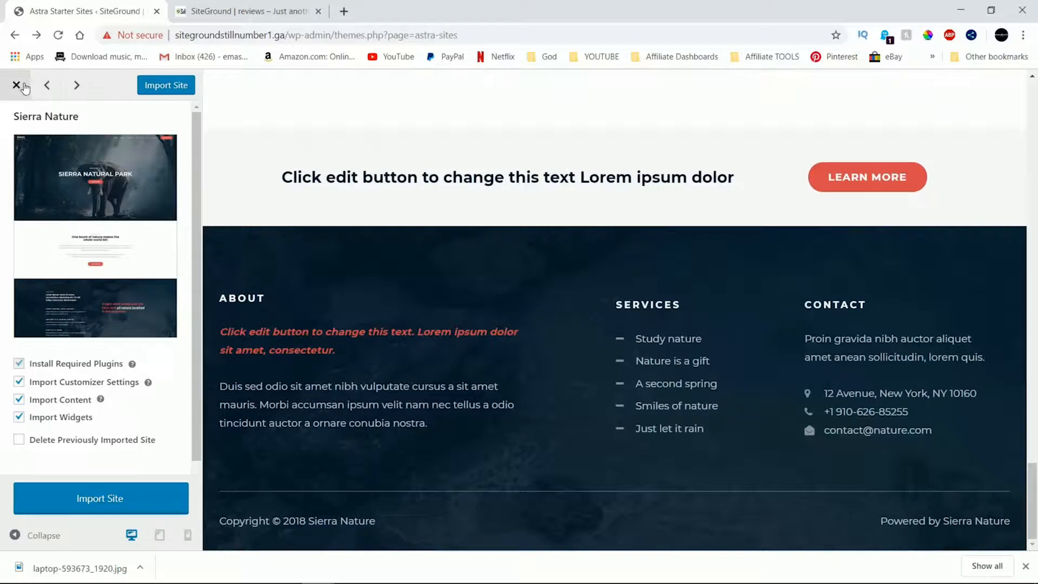
left_click(46, 87)
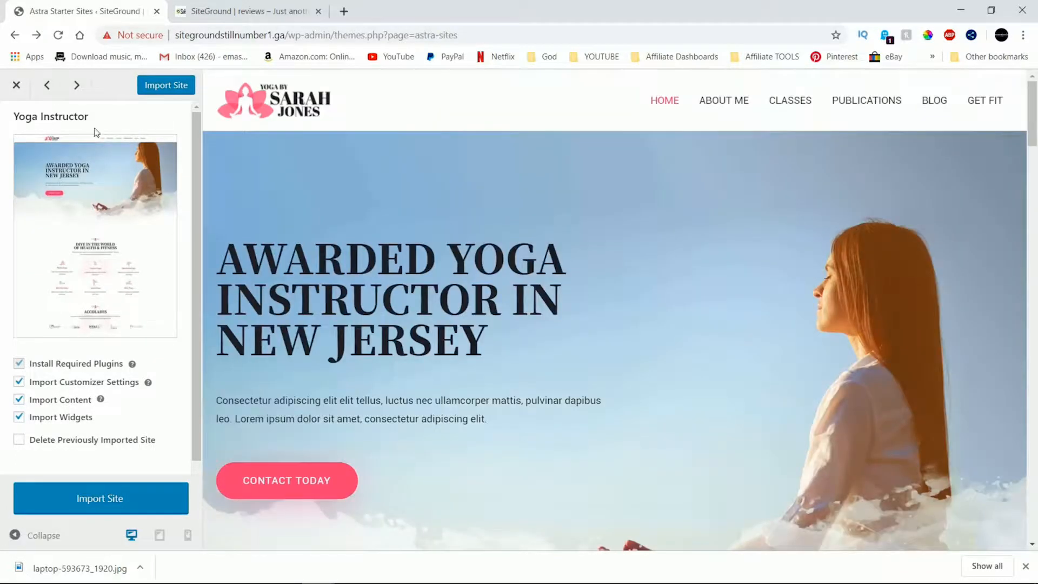
left_click(16, 85)
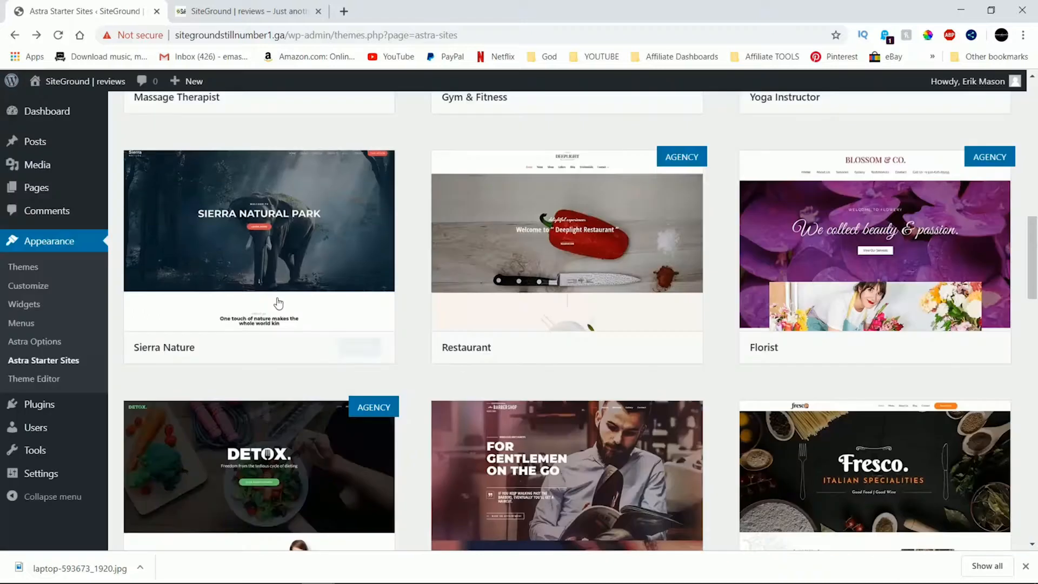
Search all starter templates for "out" and preview the Outdoor Adventure template's page
scroll(297, 322, "up", 10)
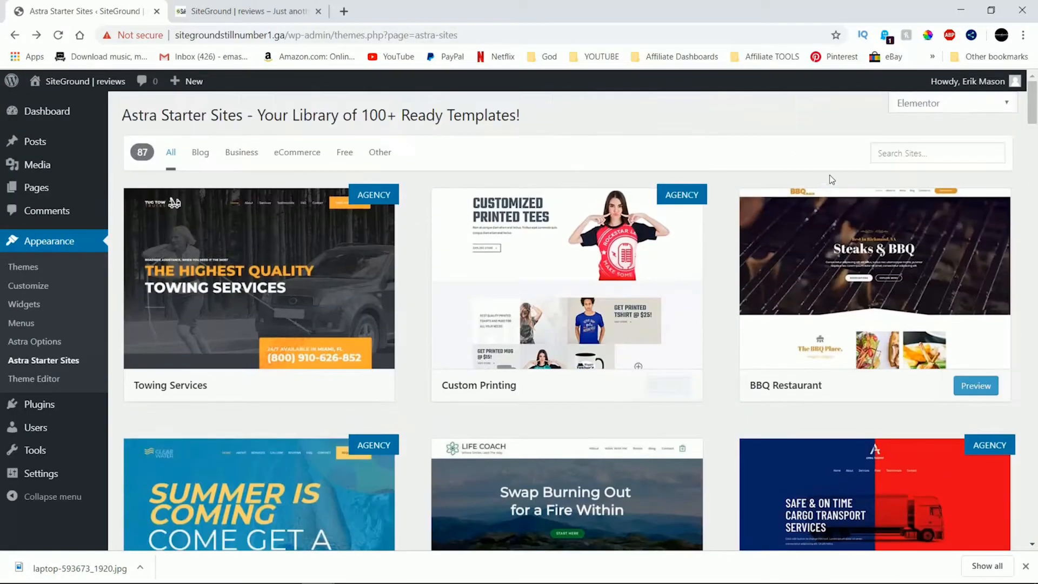
left_click(904, 153)
type("c")
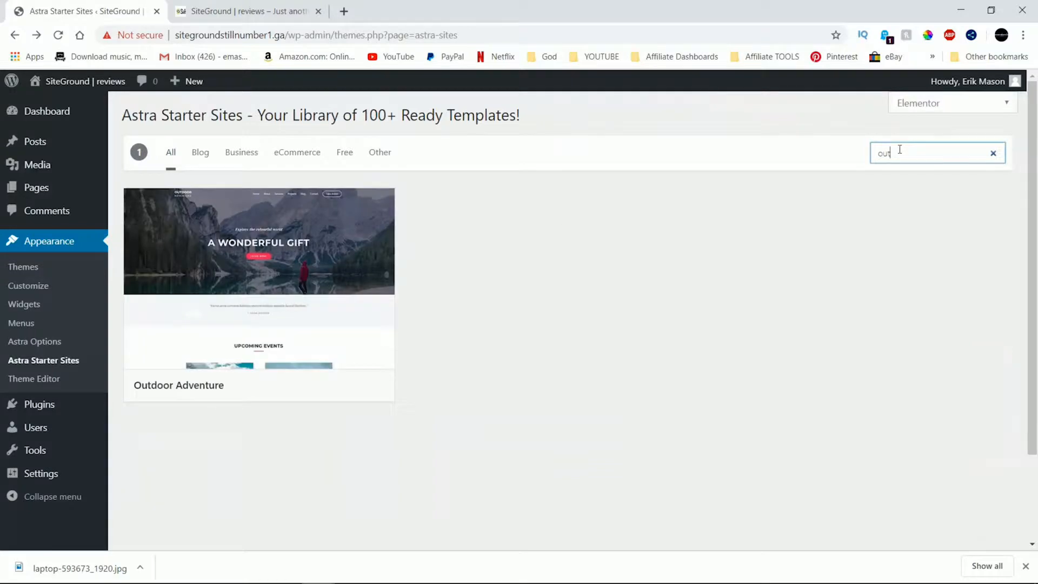
left_click(268, 265)
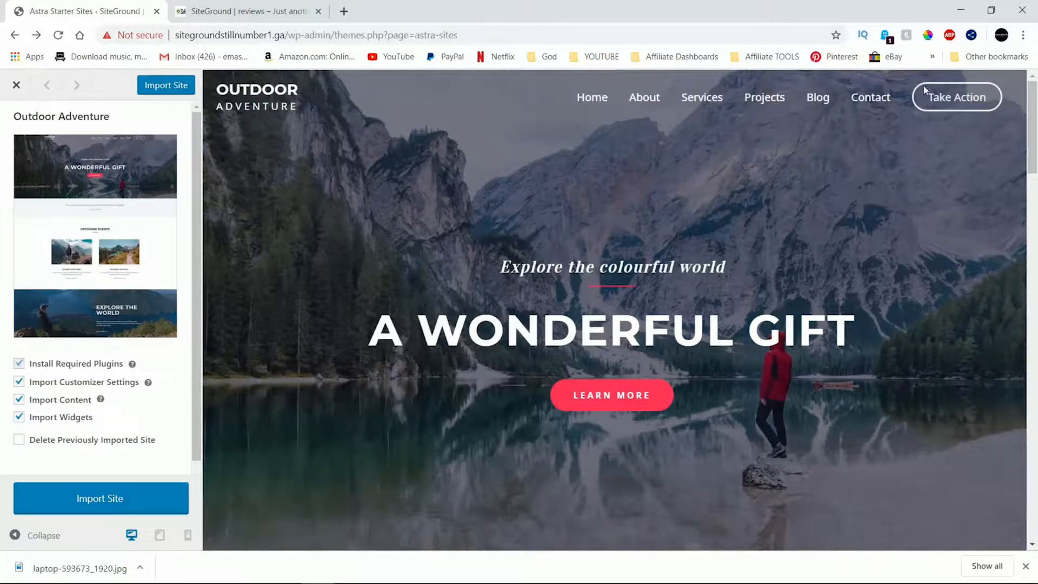
scroll(835, 381, "down", 5)
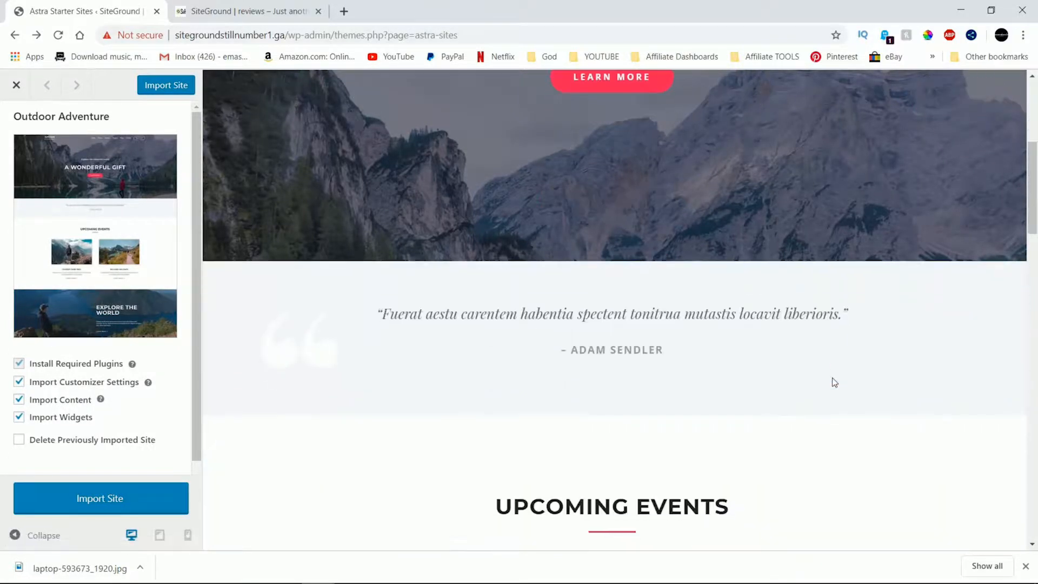
Review the rest of the Outdoor Adventure preview and import the site with its required plugins, customizer settings, content and widgets
scroll(834, 382, "down", 10)
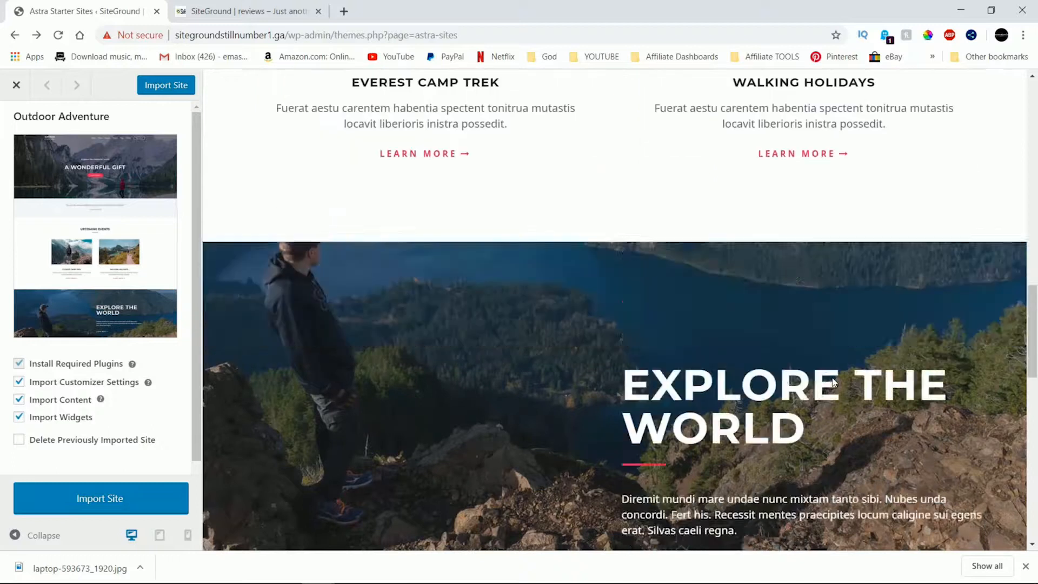
scroll(833, 381, "down", 3)
scroll(832, 382, "down", 8)
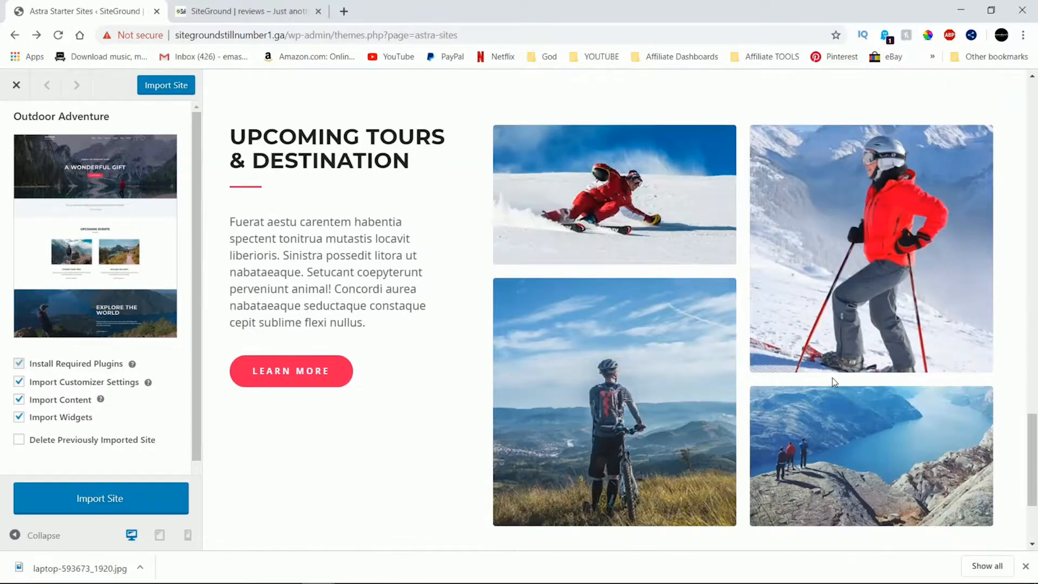
scroll(833, 382, "down", 3)
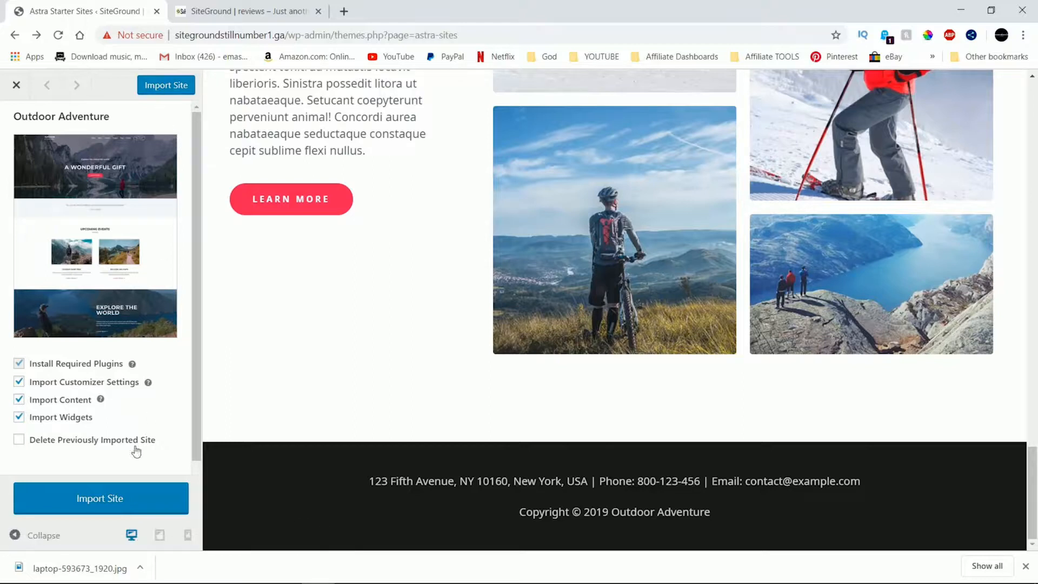
scroll(130, 465, "down", 1)
left_click(114, 495)
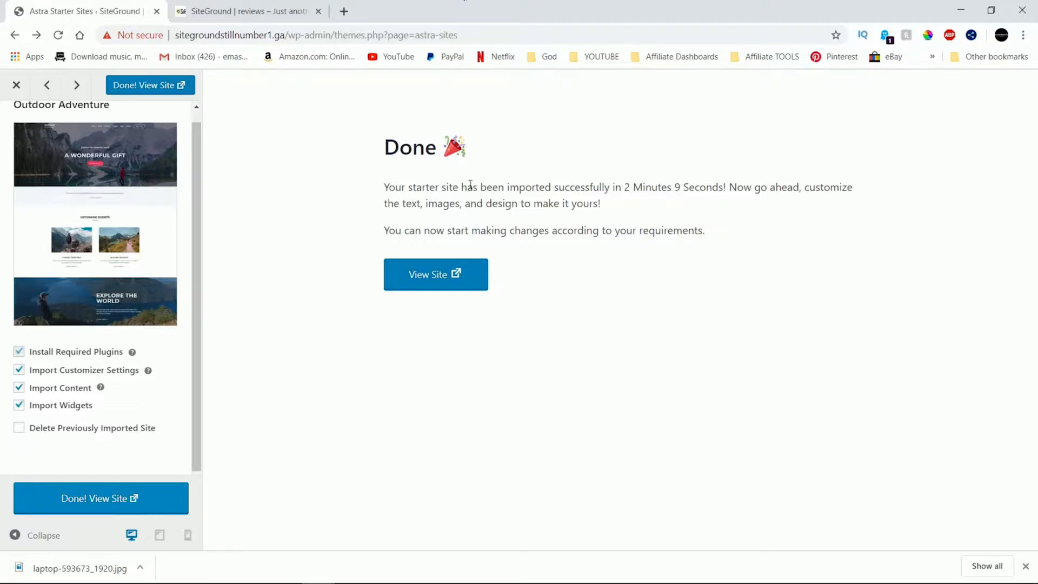
Open the imported site, reload its home page and examine the sections from the hero down to Upcoming Tours & Destination
left_click_drag(383, 188, 815, 200)
left_click_drag(632, 226, 753, 225)
left_click(753, 225)
left_click(418, 276)
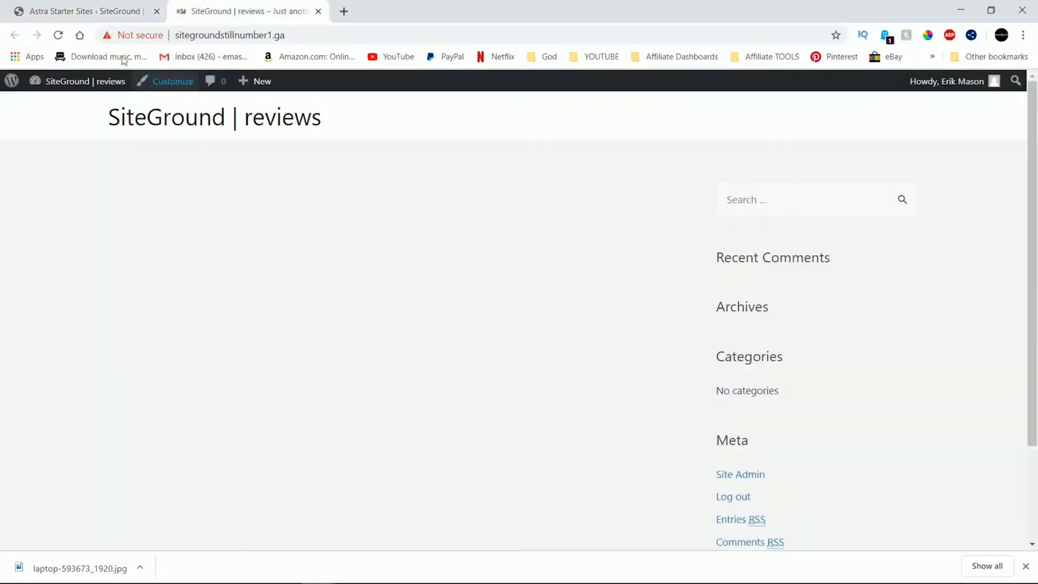
left_click(58, 34)
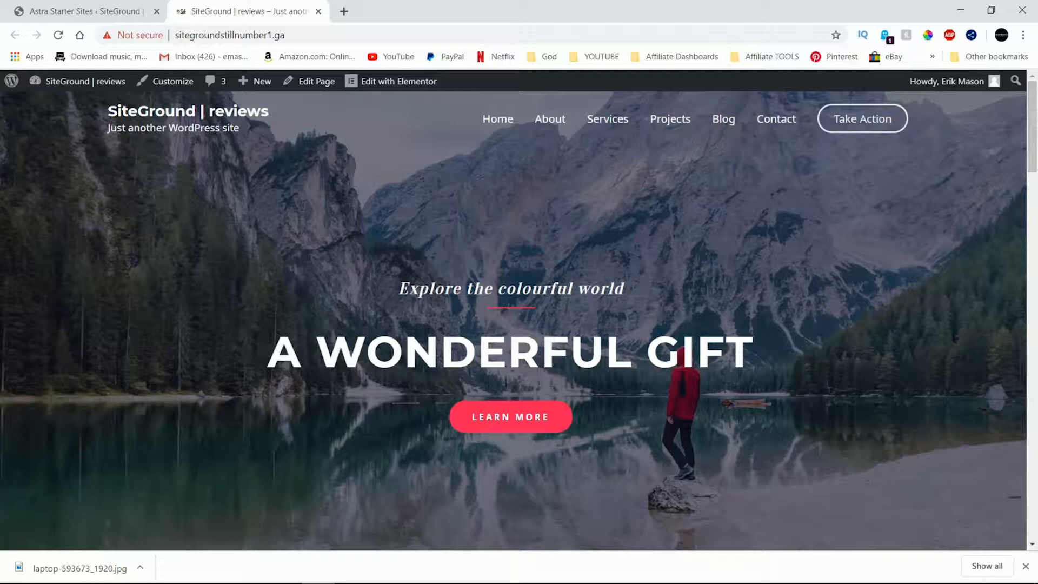
scroll(692, 273, "down", 15)
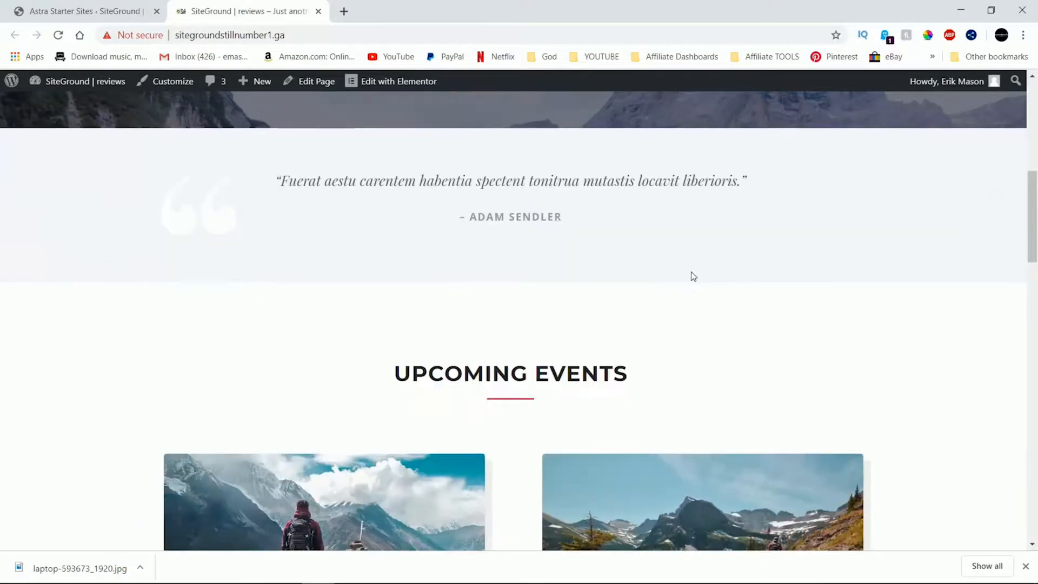
scroll(694, 275, "down", 15)
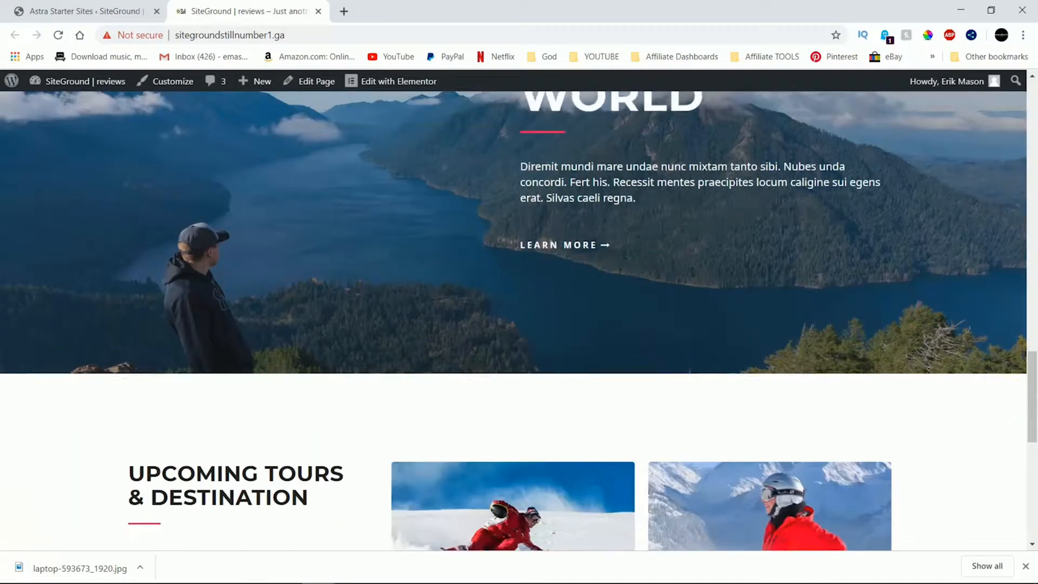
scroll(692, 274, "up", 20)
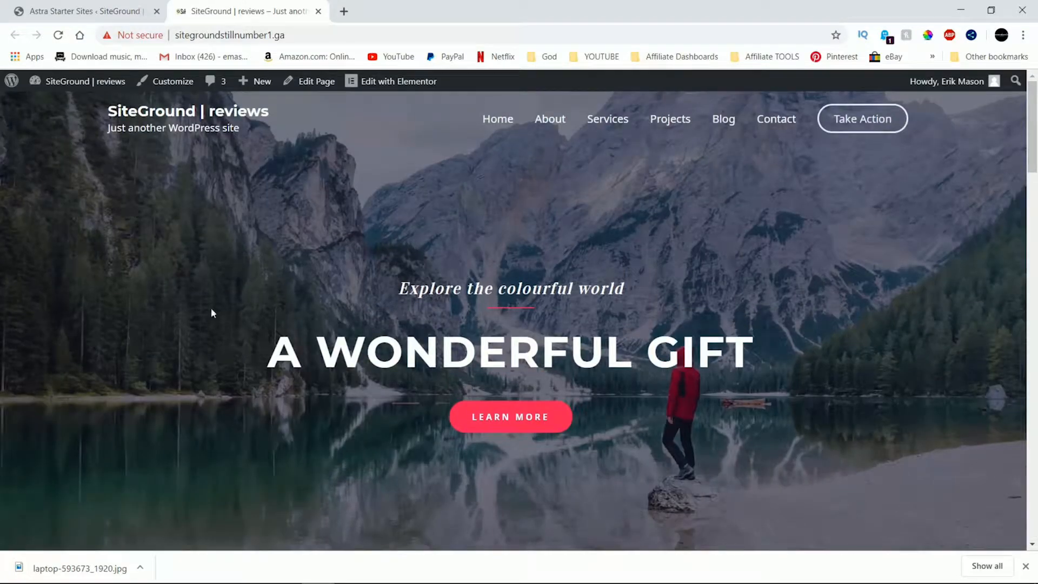
Check the site's Home link, open the About page and examine it down to the footer
left_click(506, 121)
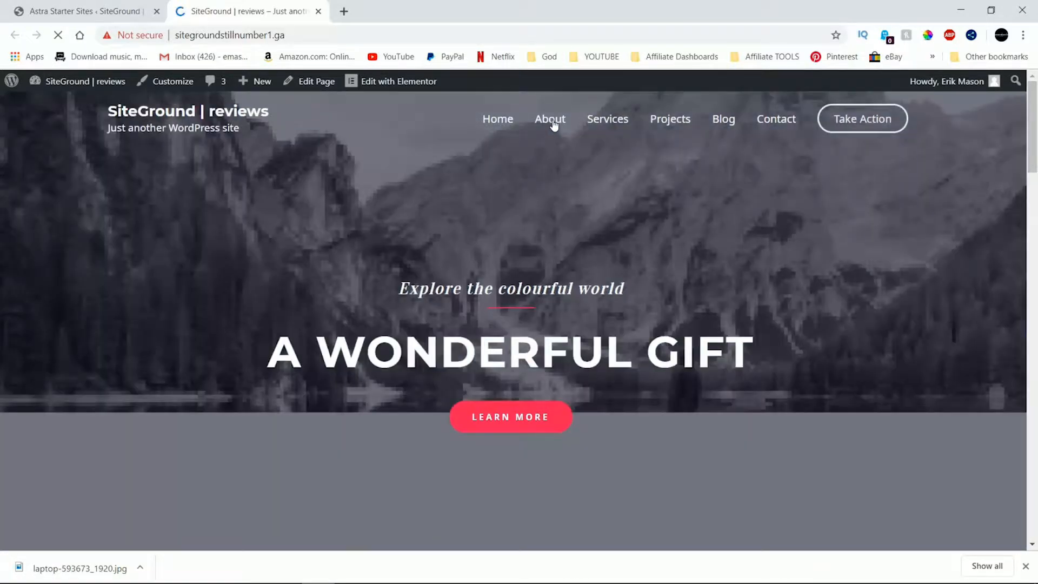
left_click(554, 126)
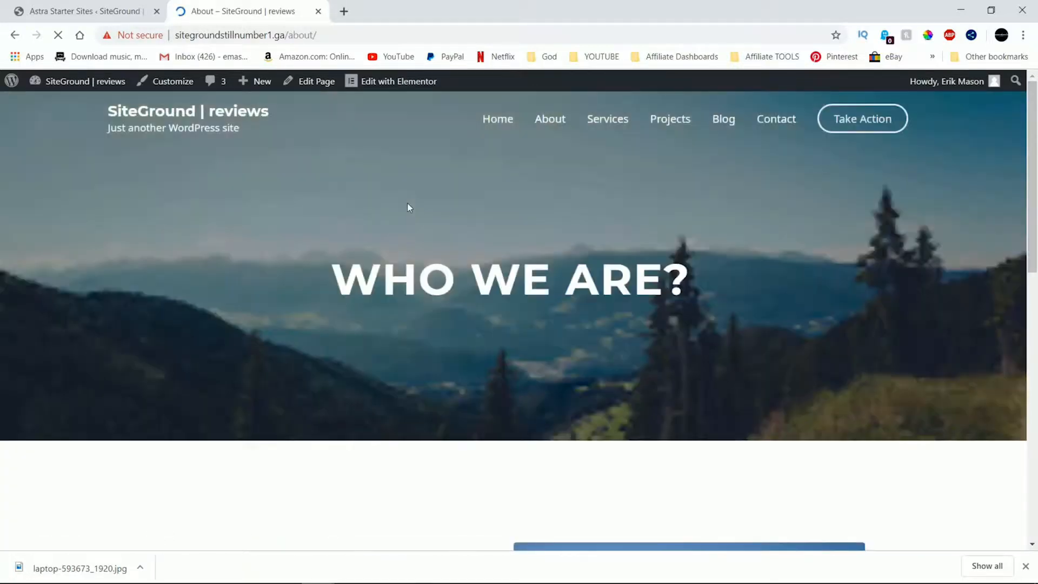
scroll(643, 215, "down", 6)
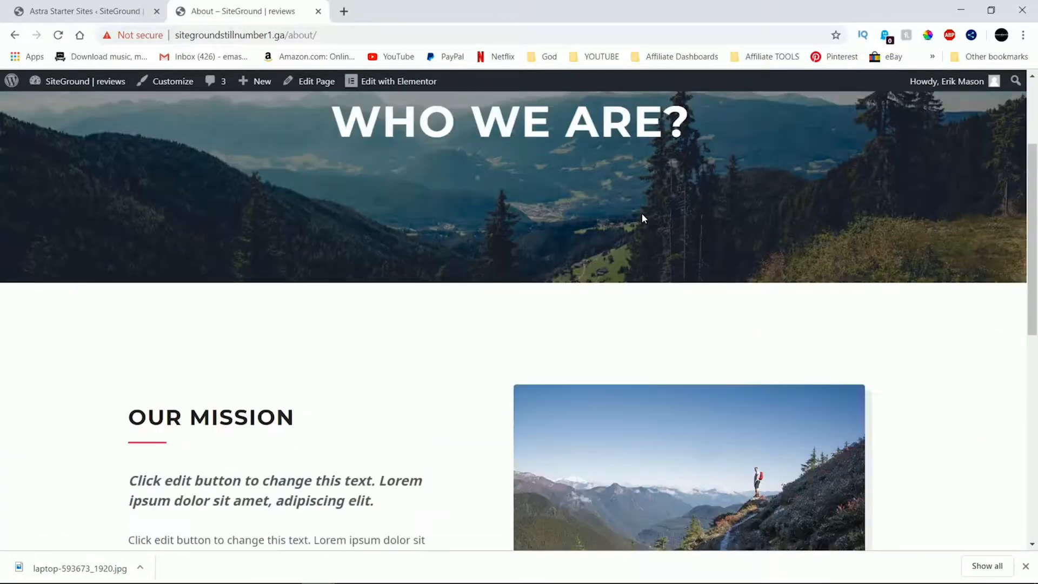
scroll(644, 218, "down", 6)
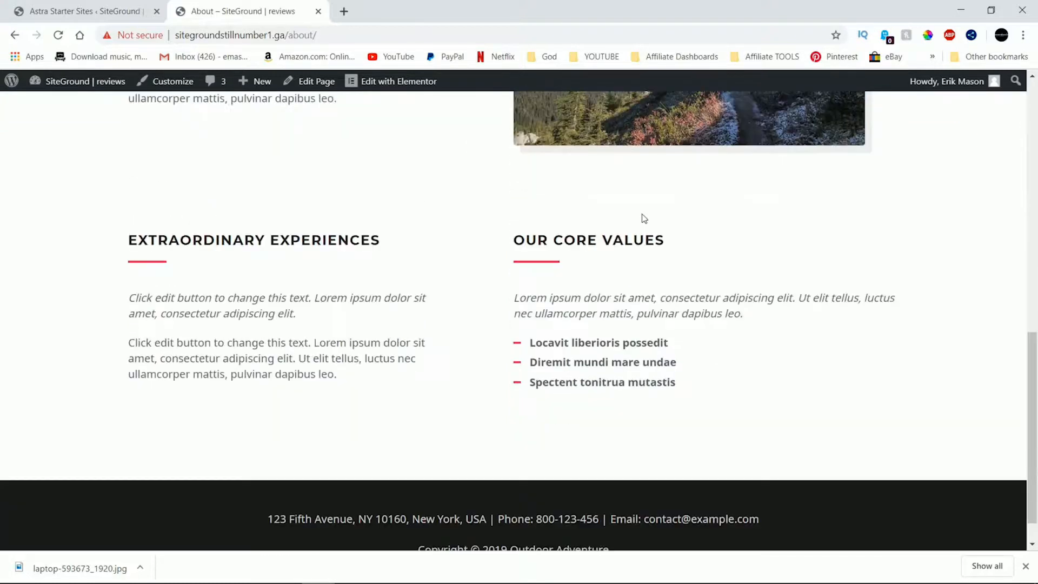
scroll(644, 218, "down", 1)
scroll(641, 213, "up", 13)
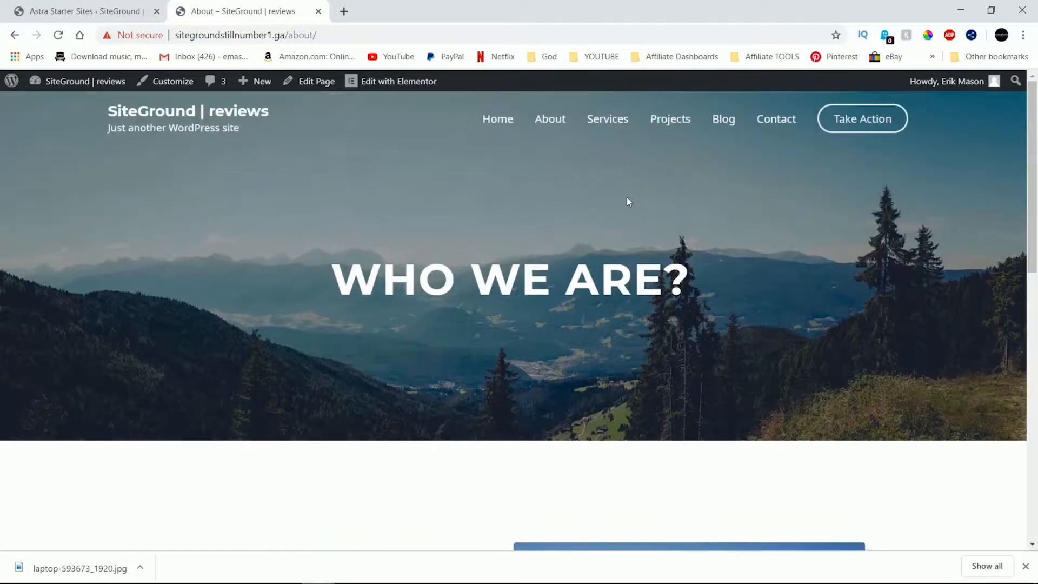
Open the site's Services page and look through its trip and sports offerings
left_click(609, 121)
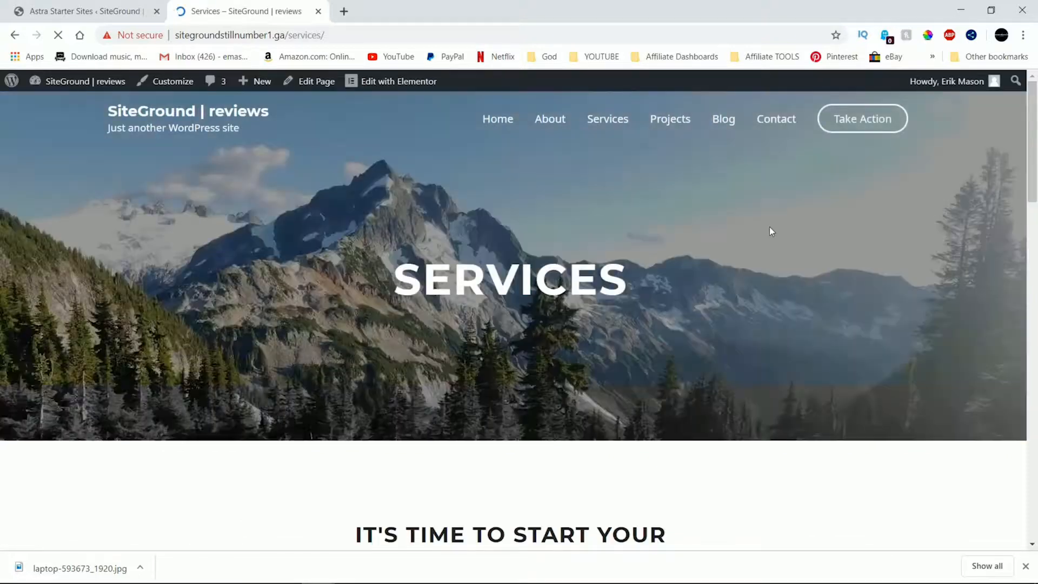
scroll(771, 231, "down", 6)
scroll(772, 232, "down", 15)
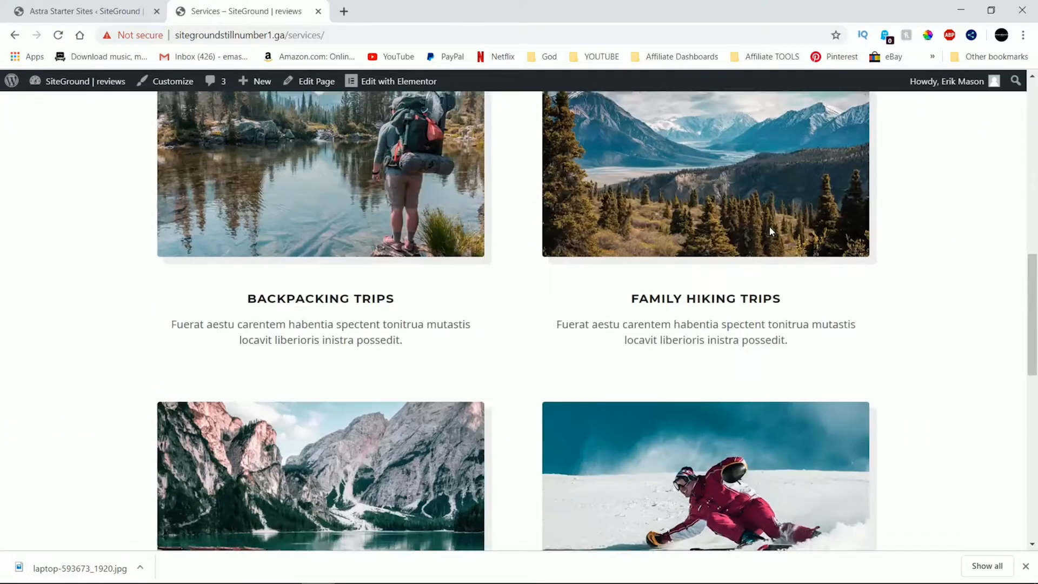
scroll(770, 226, "up", 20)
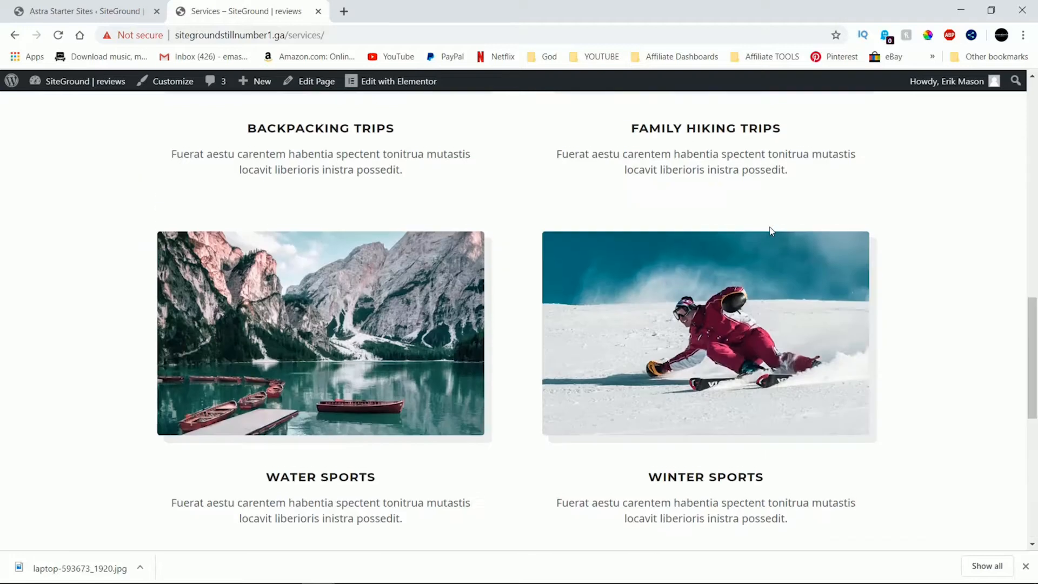
Open the Projects page and examine its water sports, winter sports and camping galleries down to the footer
left_click(671, 126)
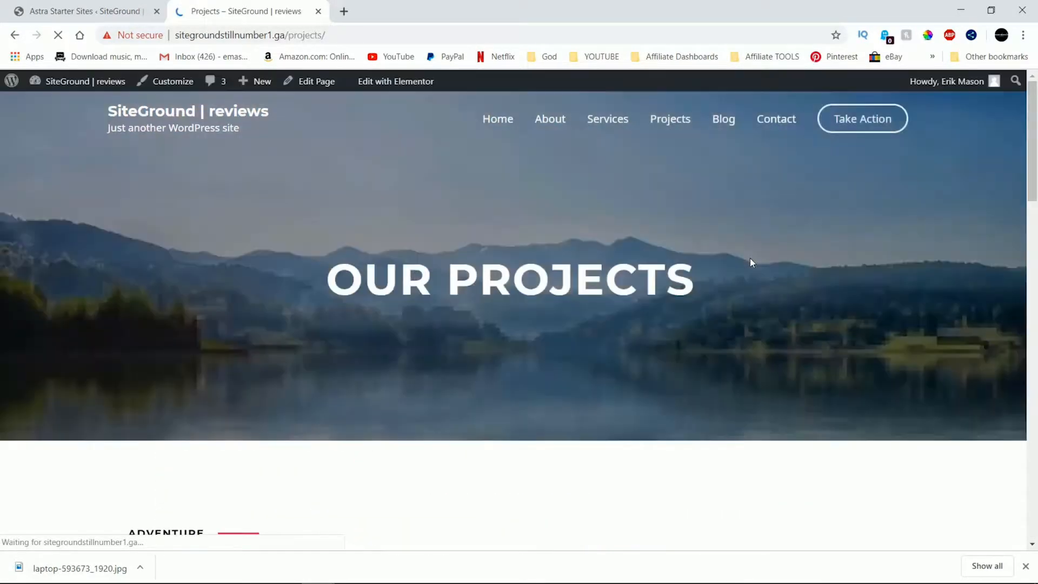
scroll(751, 262, "down", 5)
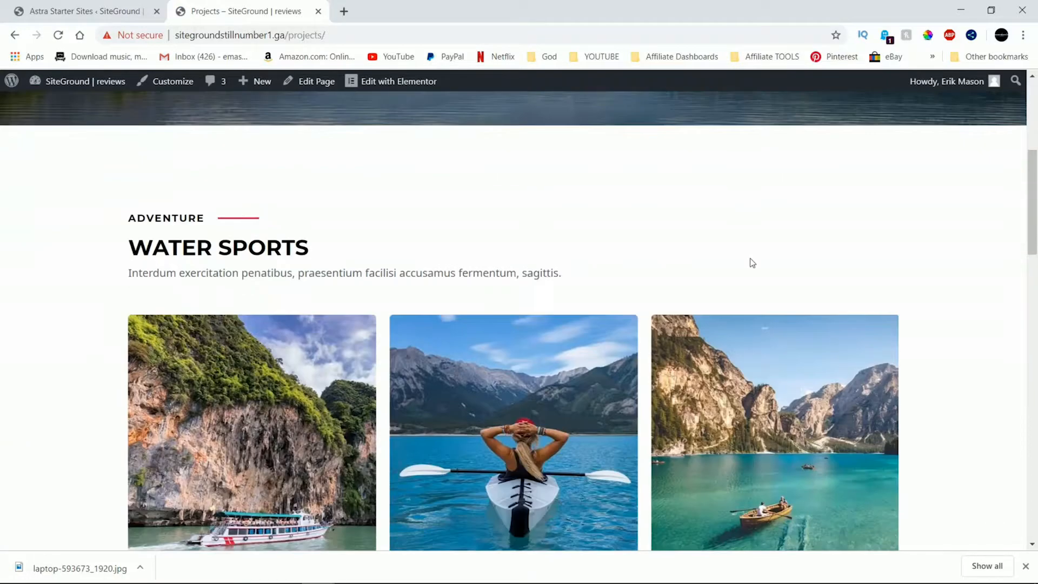
scroll(752, 262, "down", 8)
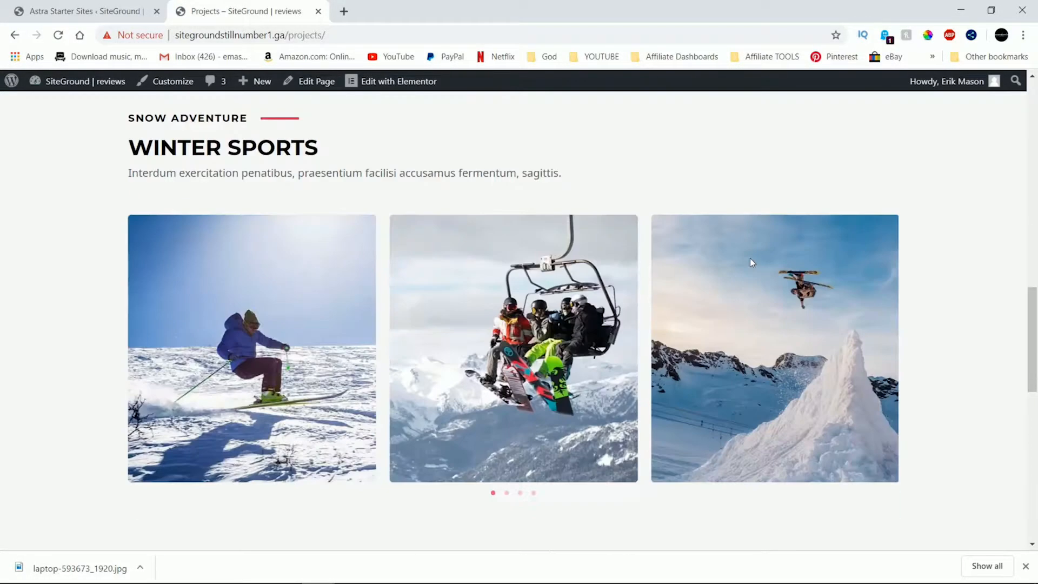
scroll(752, 262, "down", 15)
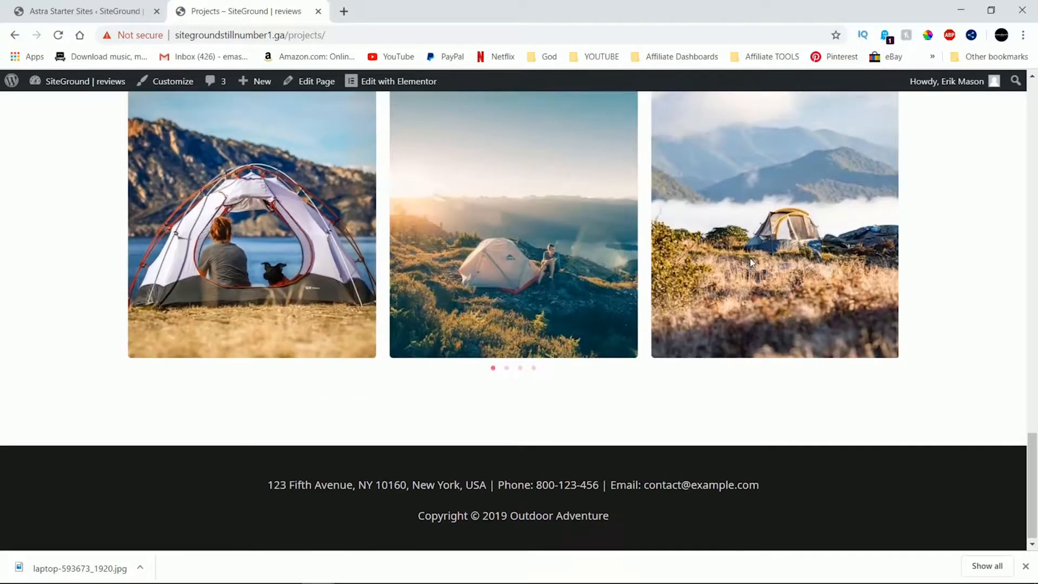
scroll(752, 262, "up", 20)
scroll(752, 263, "up", 10)
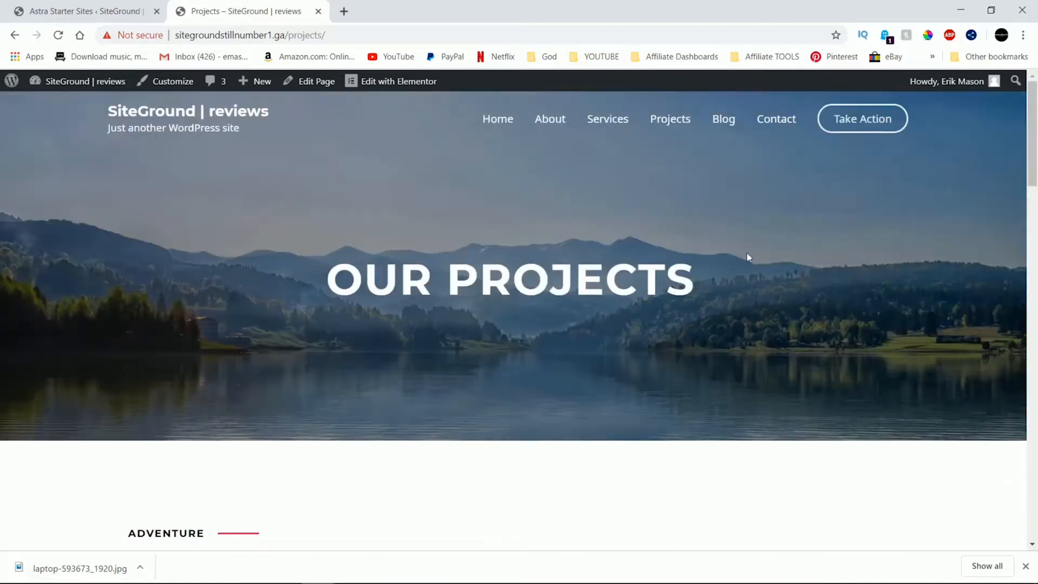
Open the Blog page and look through the featured post and the grid of articles
left_click(724, 121)
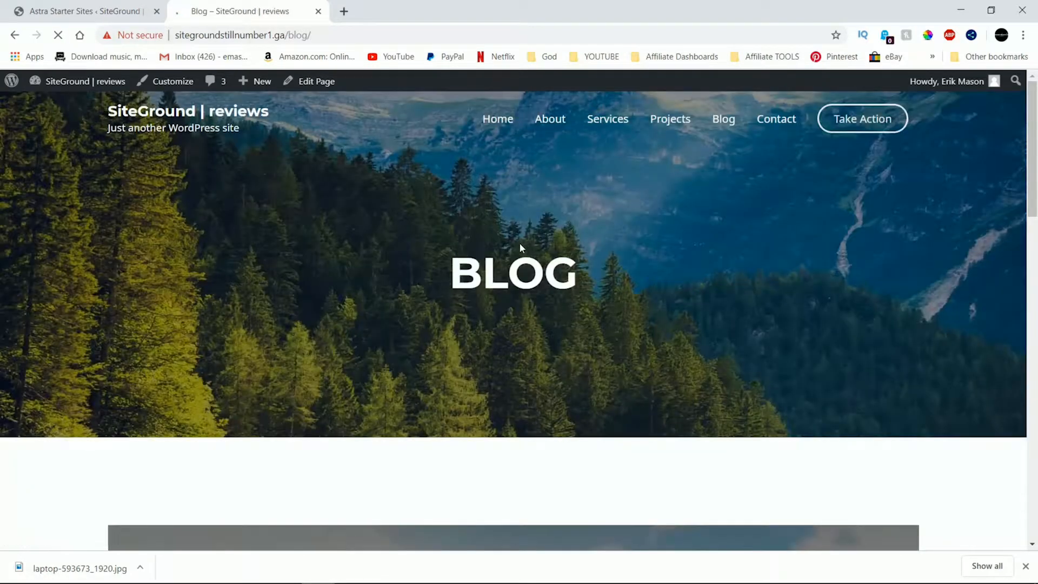
scroll(519, 244, "down", 10)
scroll(522, 246, "up", 3)
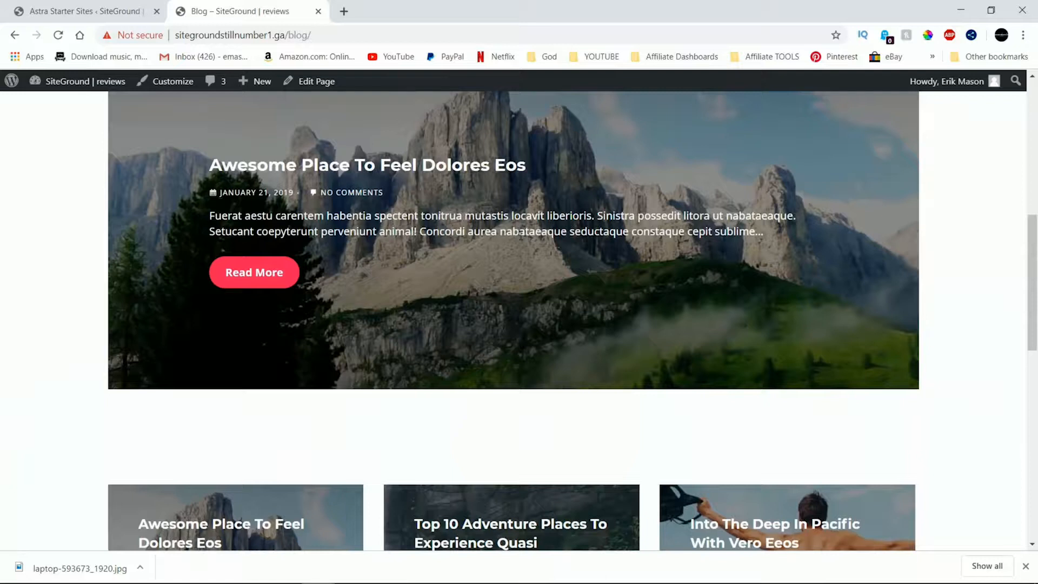
scroll(521, 236, "down", 12)
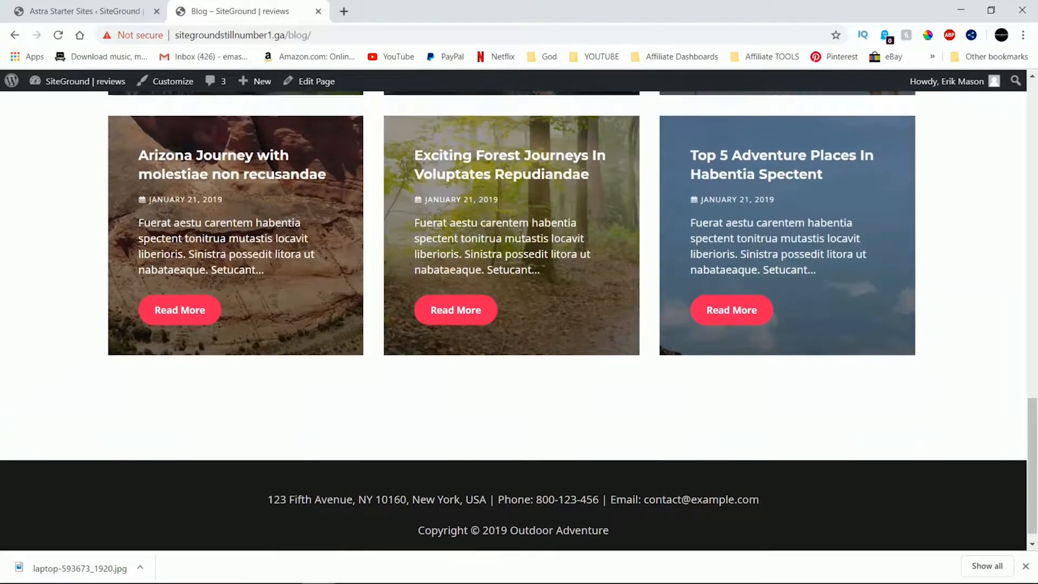
scroll(521, 238, "up", 18)
Open the Contact page, check its name, email and message fields, and try the Take Action link in the header
left_click(775, 120)
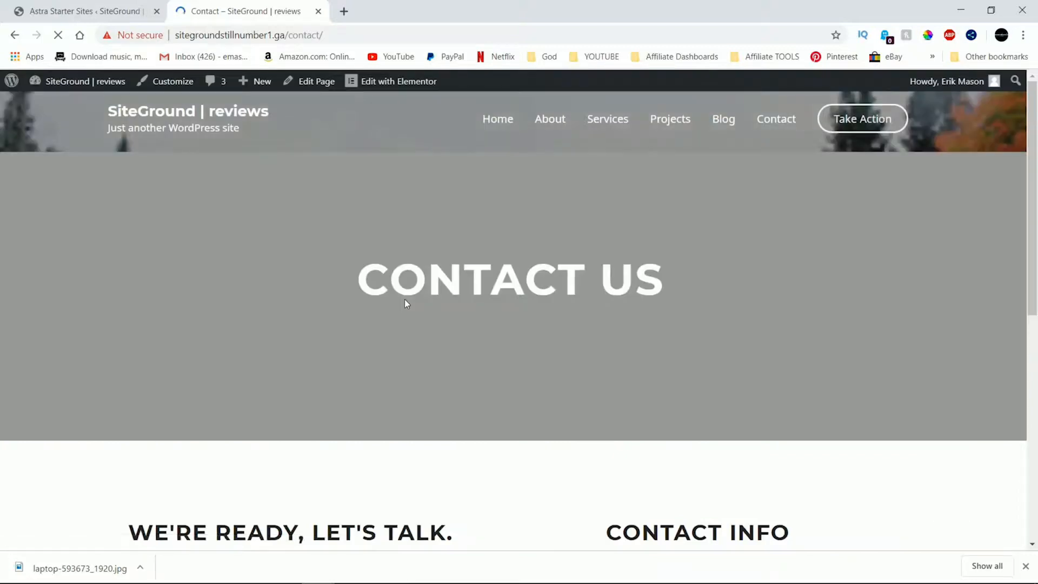
scroll(404, 301, "down", 5)
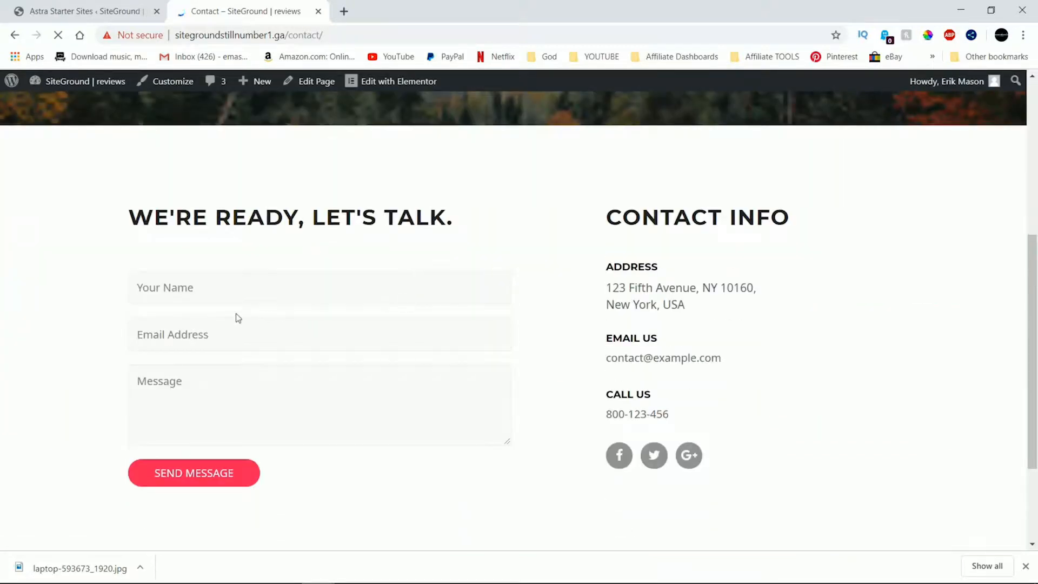
left_click(236, 297)
left_click(388, 335)
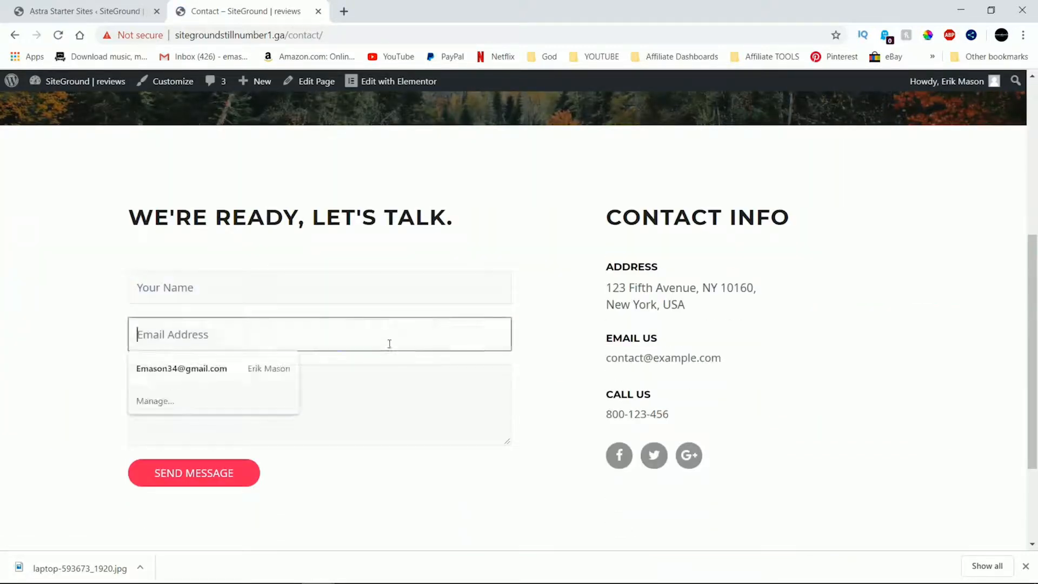
left_click(390, 402)
scroll(735, 360, "up", 5)
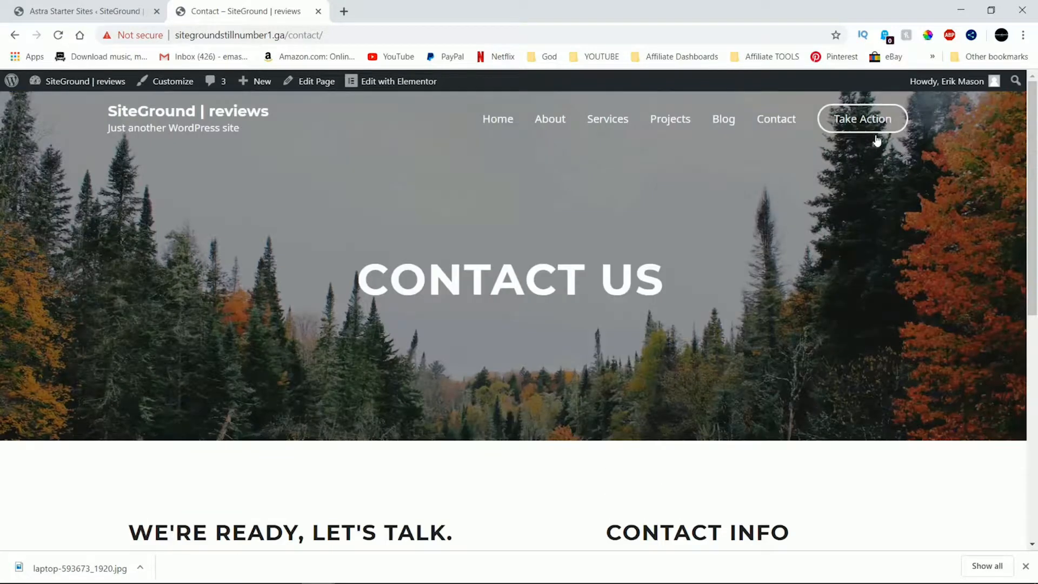
left_click(864, 125)
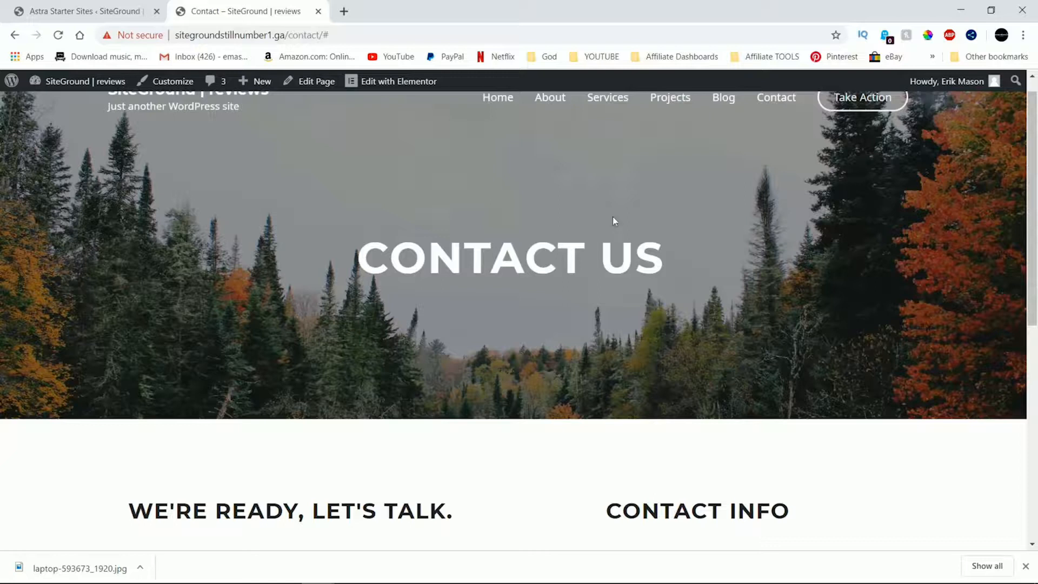
scroll(504, 383, "down", 10)
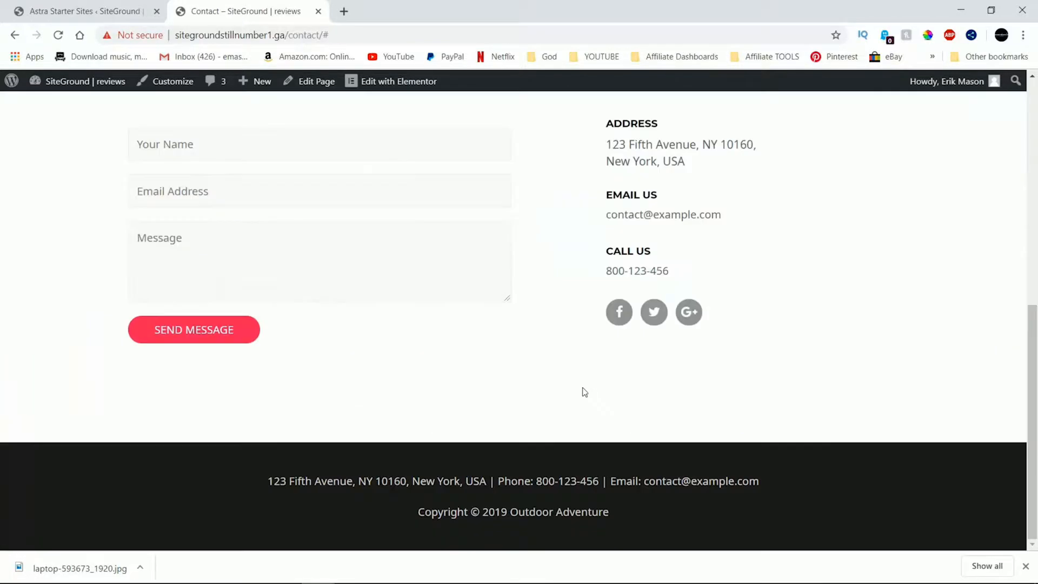
scroll(581, 391, "up", 10)
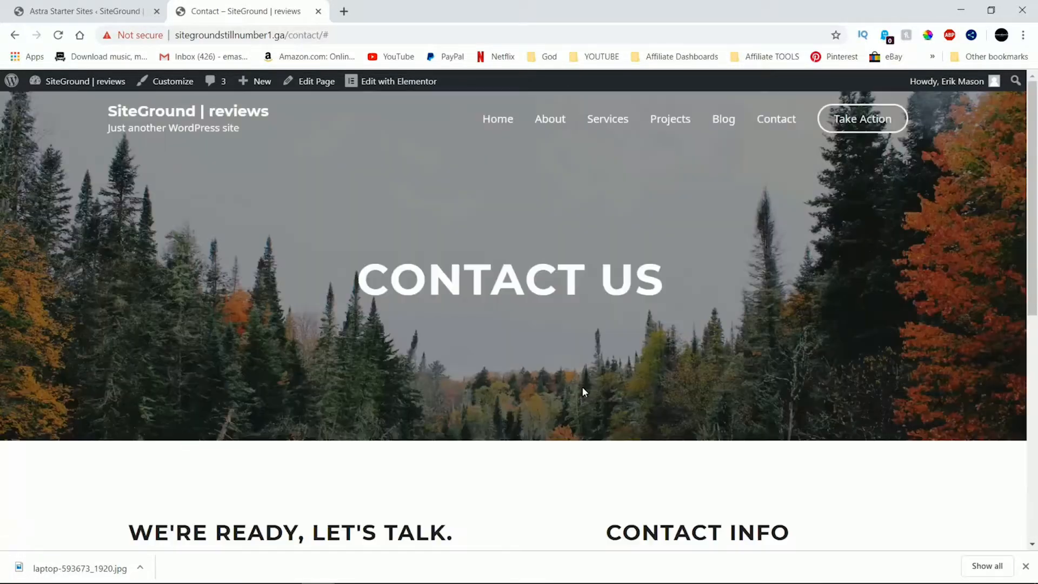
Return to the WordPress admin, close the Outdoor Adventure import screen and open the General Settings page
left_click(84, 11)
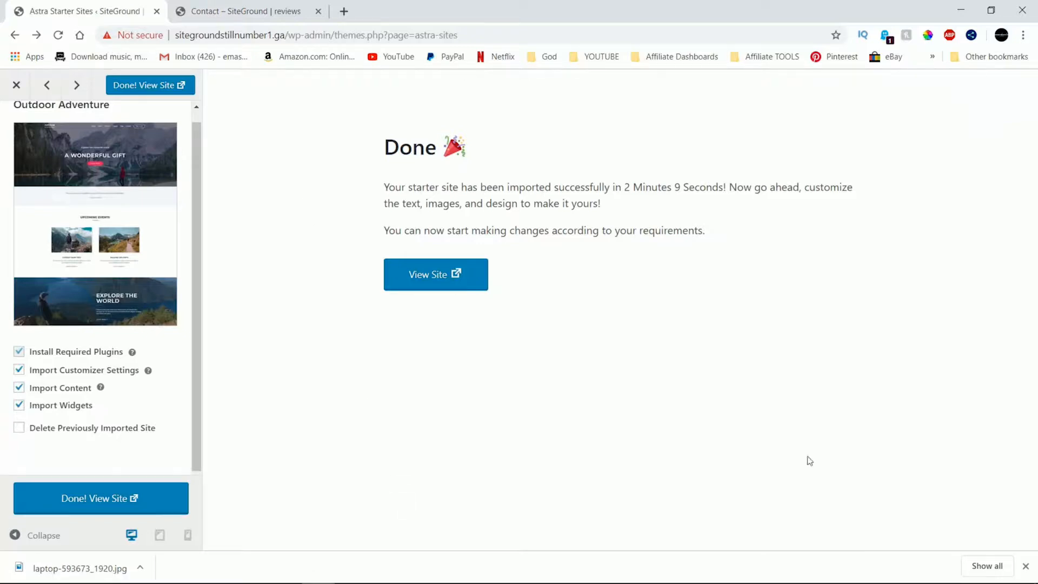
left_click(17, 85)
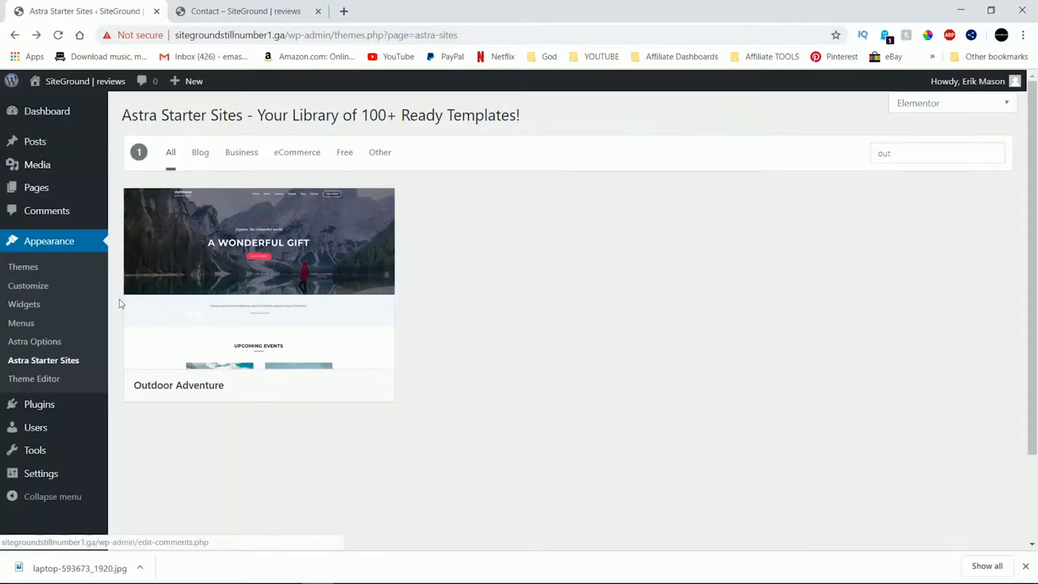
left_click(54, 475)
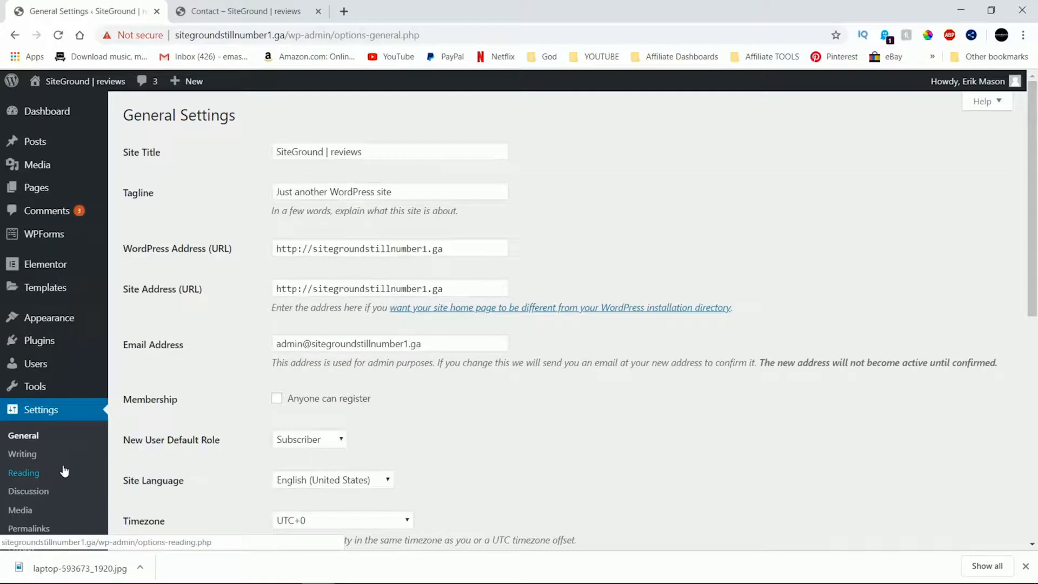
Shorten the Site Title to "SiteGround"
left_click_drag(375, 152, 238, 169)
left_click(371, 149)
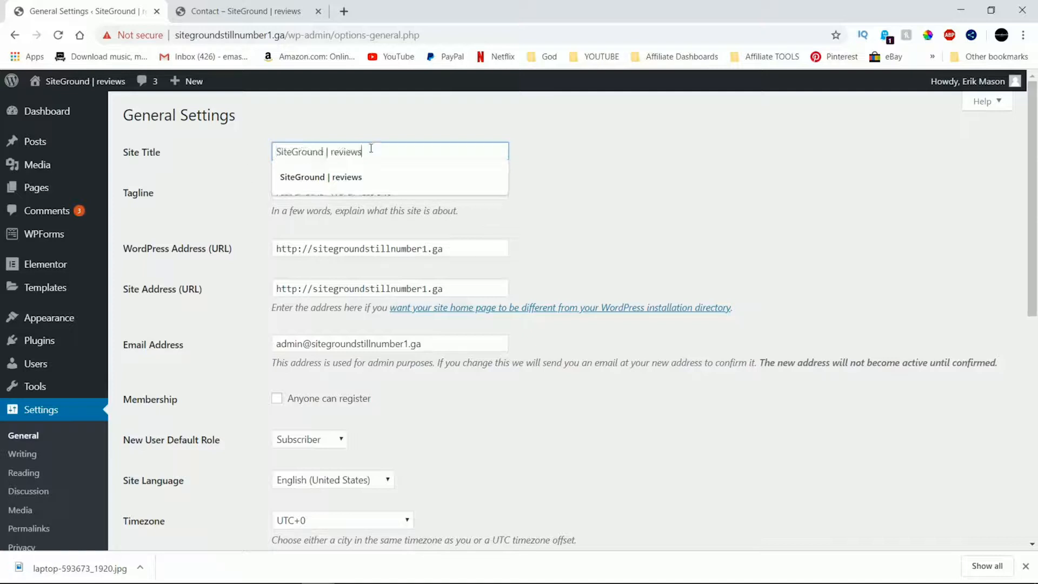
key("BackSpace")
key("BackSpace")
key("BackSpace")
key("BackSpace")
key("BackSpace")
key("BackSpace")
key("BackSpace")
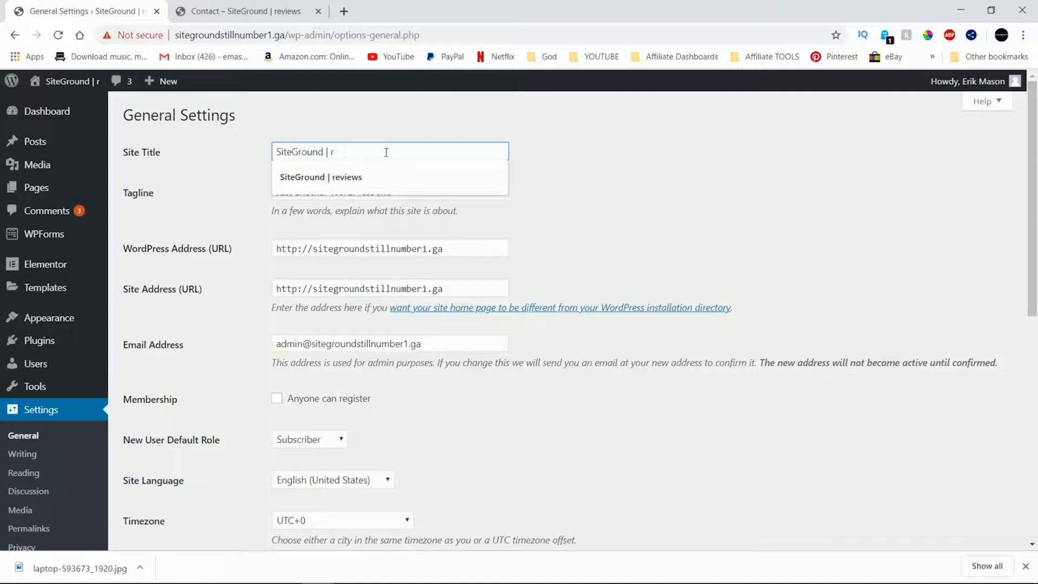
key("BackSpace")
key("BackSpace")
left_click(641, 150)
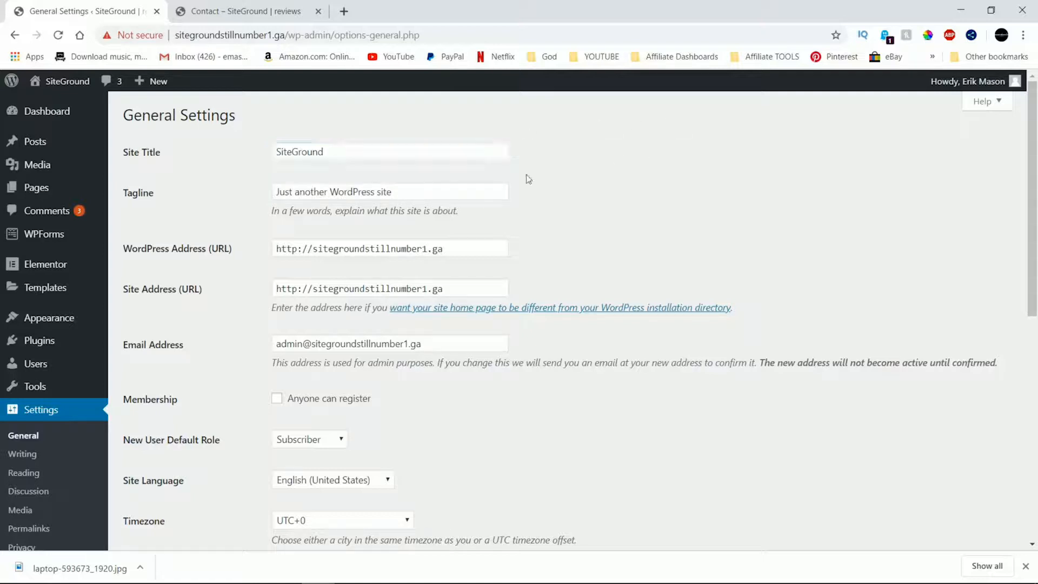
Replace the Tagline with "Why it is still the best hosting service"
left_click_drag(395, 194, 269, 192)
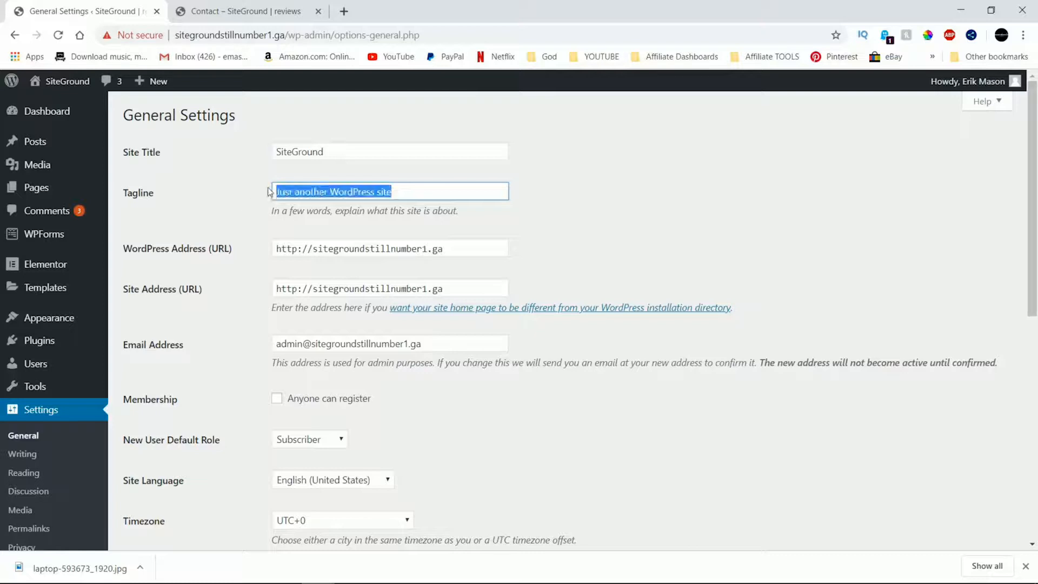
type("Why it is")
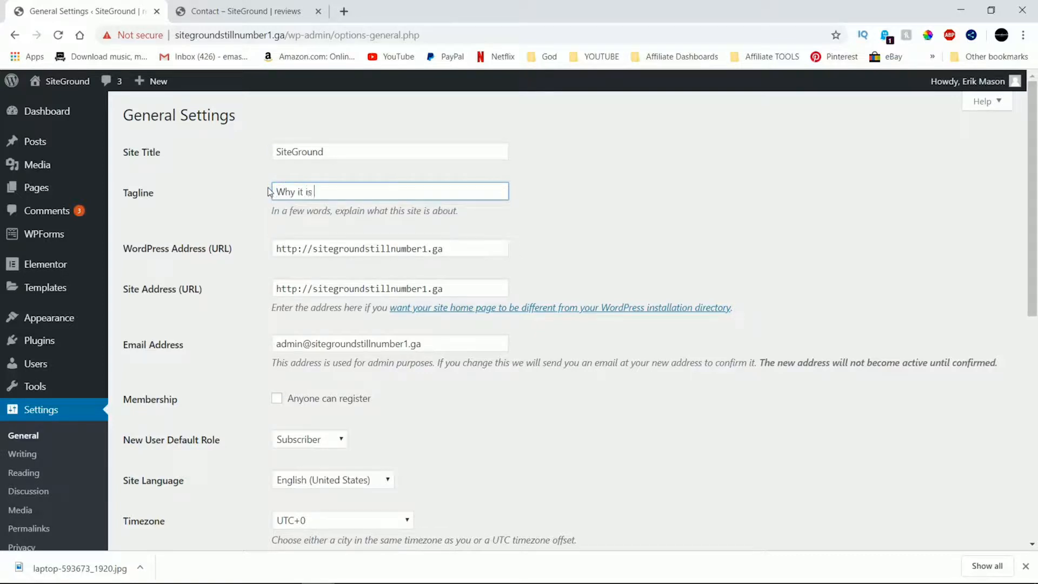
type(" still the best hosting service")
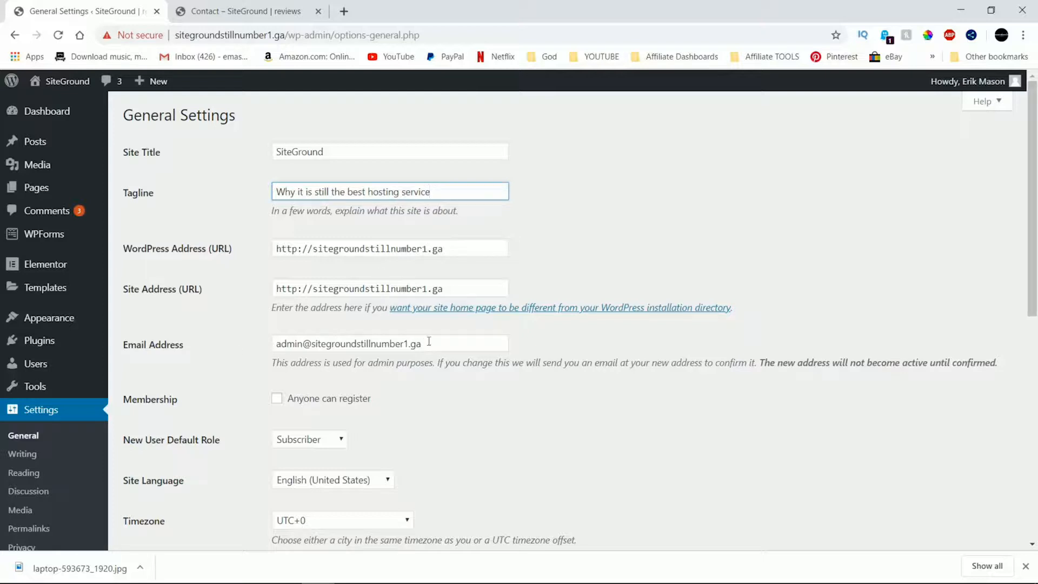
Replace the admin Email Address with the site owner's personal e-mail address
left_click_drag(428, 341, 235, 354)
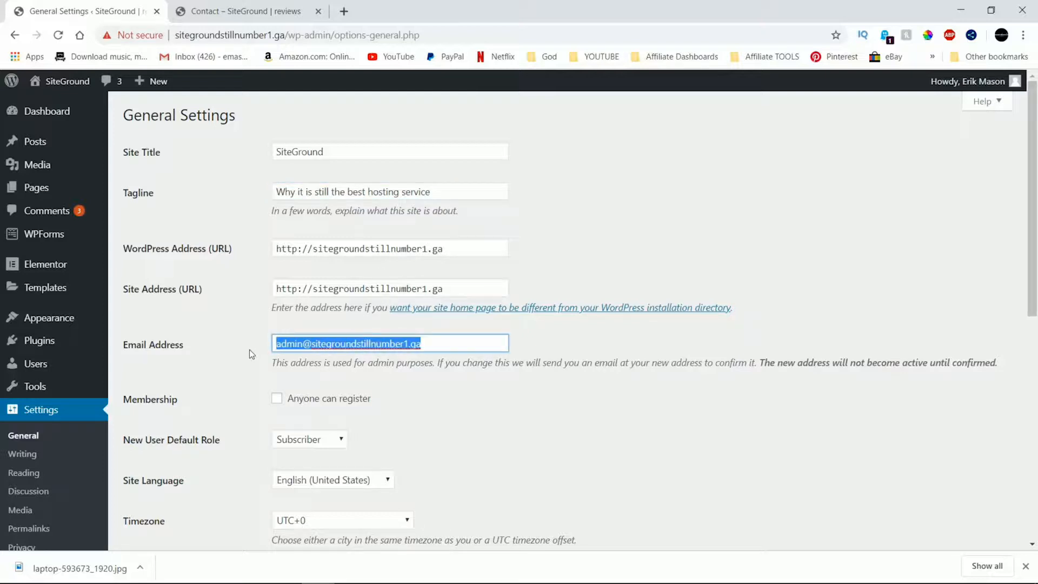
type("E")
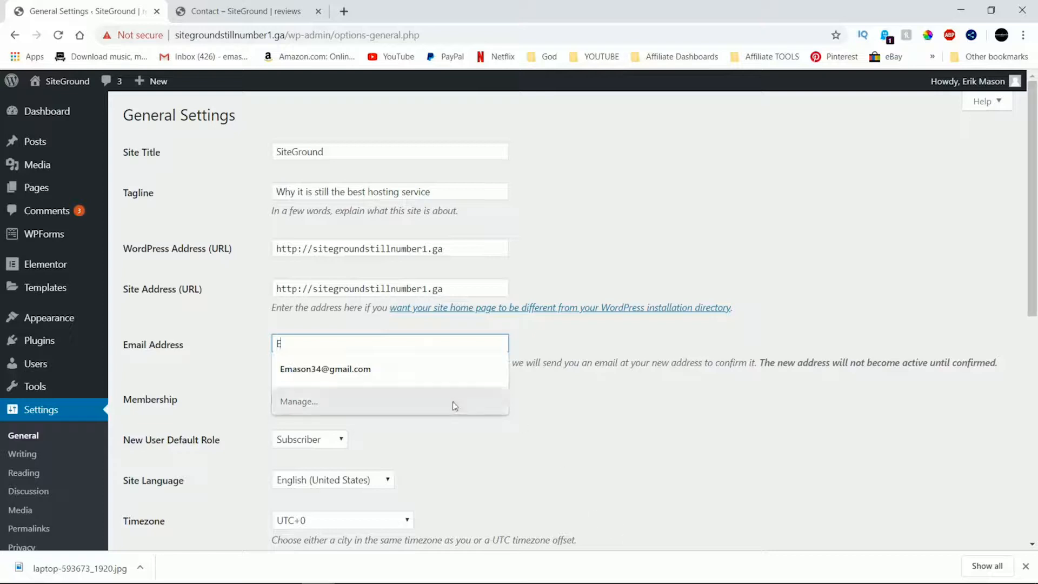
left_click(448, 370)
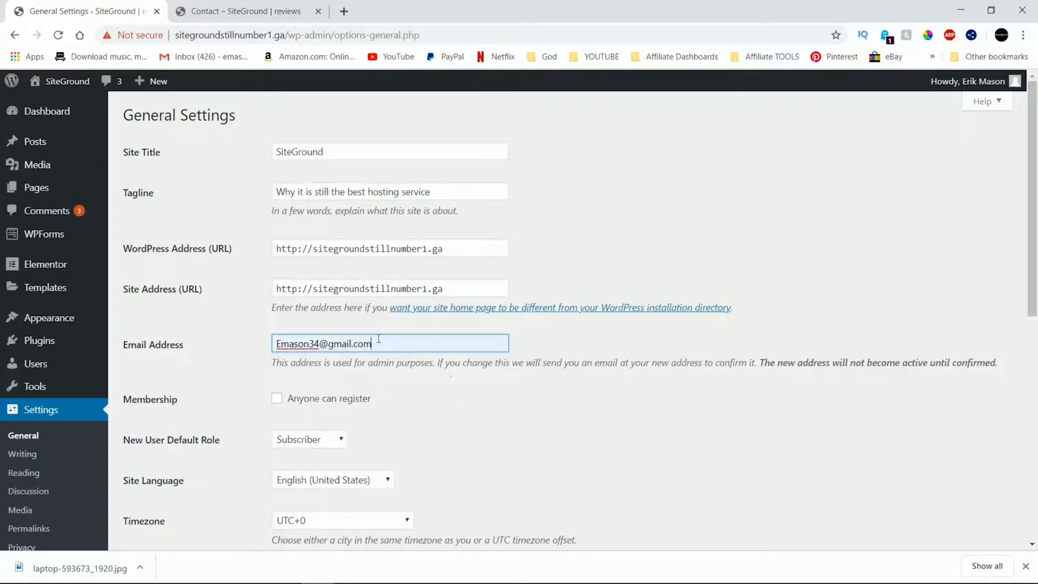
left_click(312, 250)
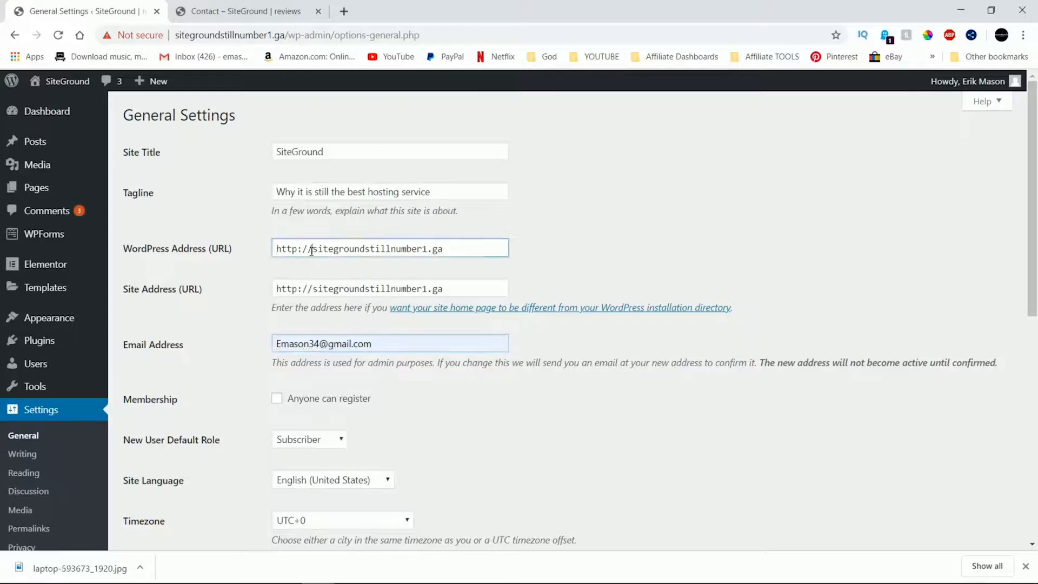
type("www.")
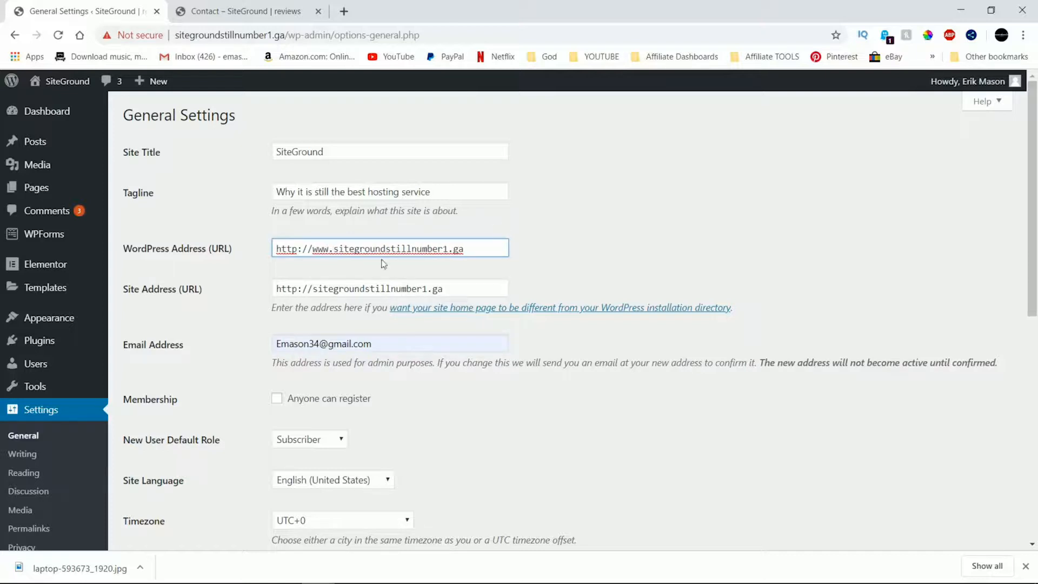
left_click(312, 288)
type("www.")
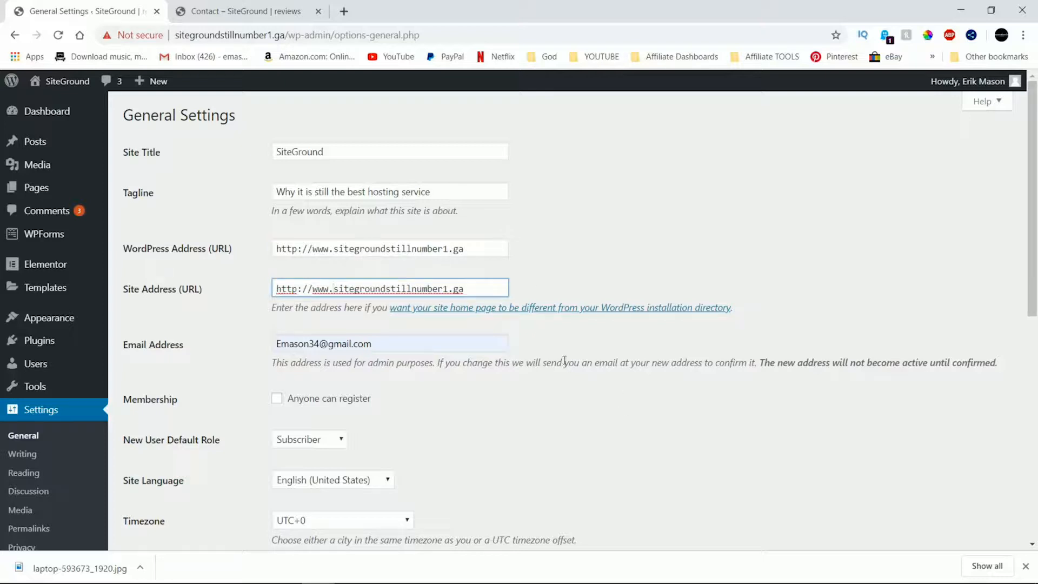
Choose the "F j, Y" date format and the "g:i A" time format with uppercase AM/PM
scroll(565, 362, "down", 6)
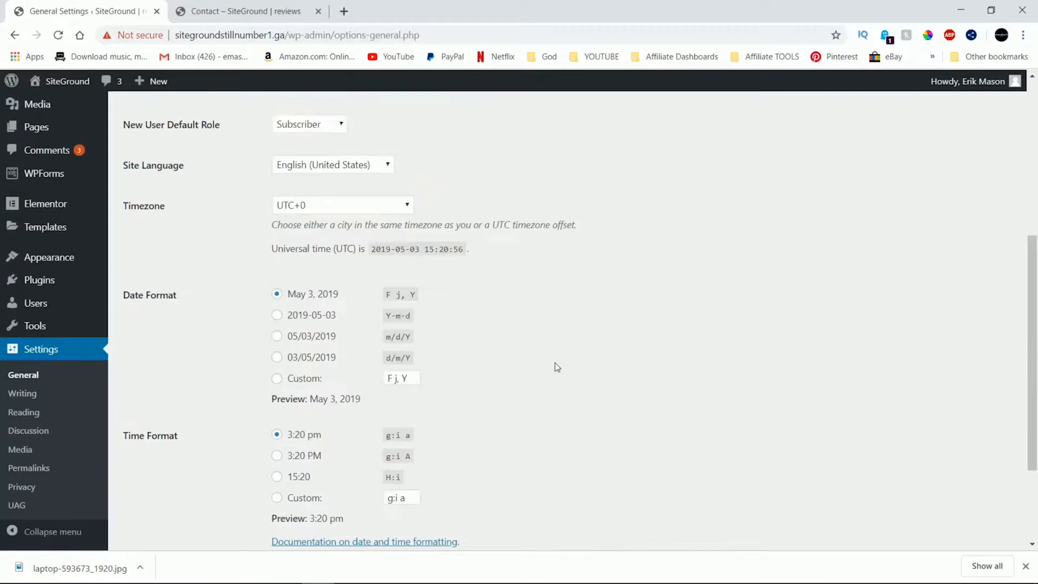
left_click(276, 315)
left_click(277, 294)
scroll(351, 412, "down", 1)
scroll(350, 413, "down", 3)
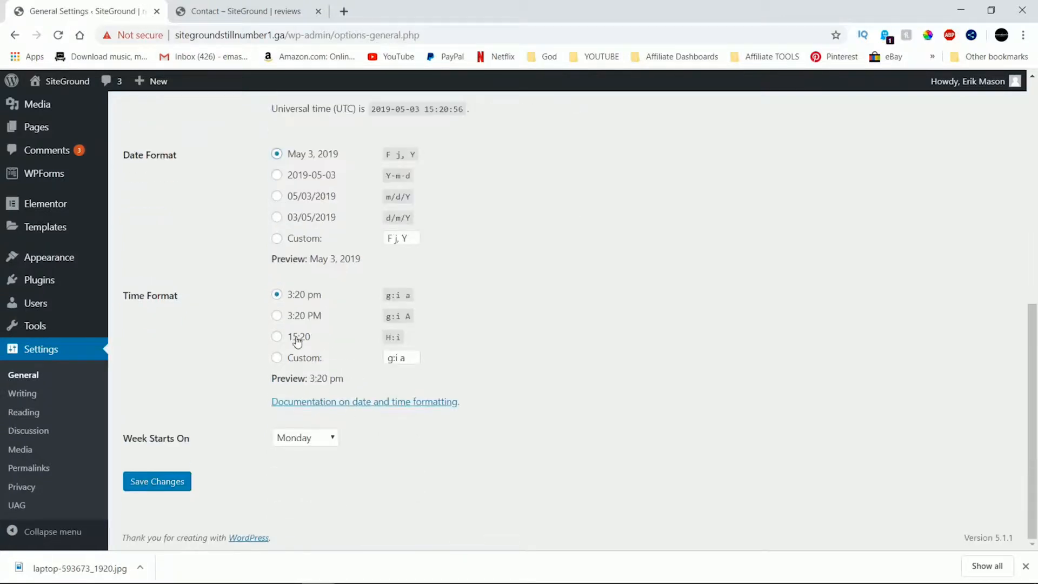
left_click(277, 316)
left_click(279, 294)
left_click(277, 319)
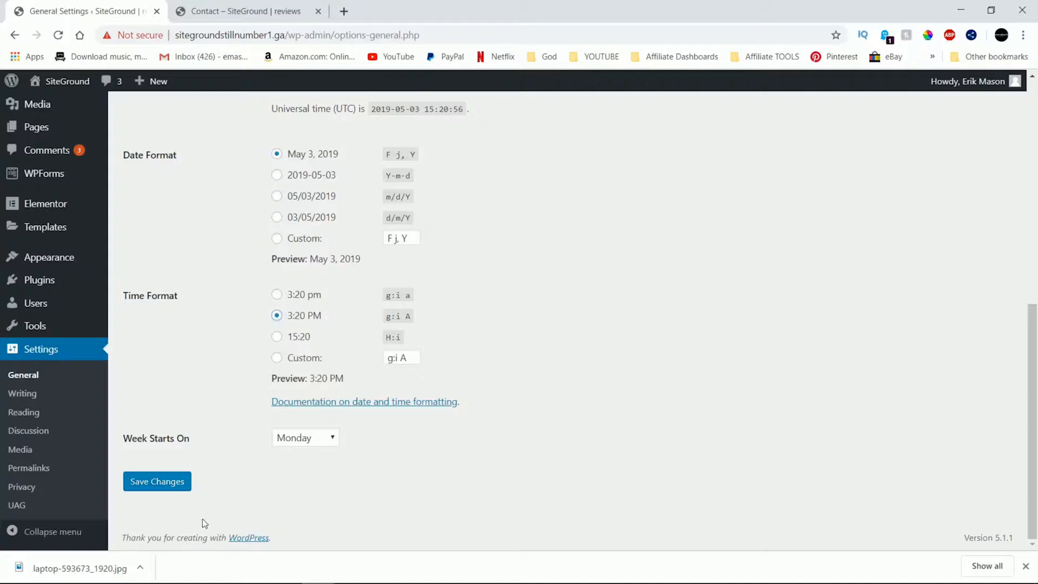
Save the general settings and log back in to the WordPress admin
left_click(165, 480)
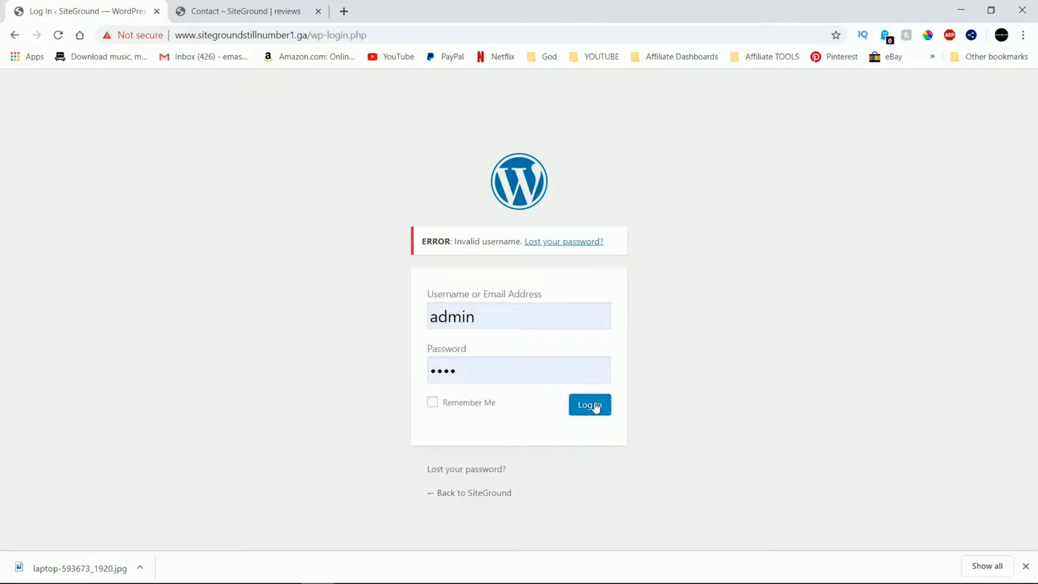
left_click(595, 407)
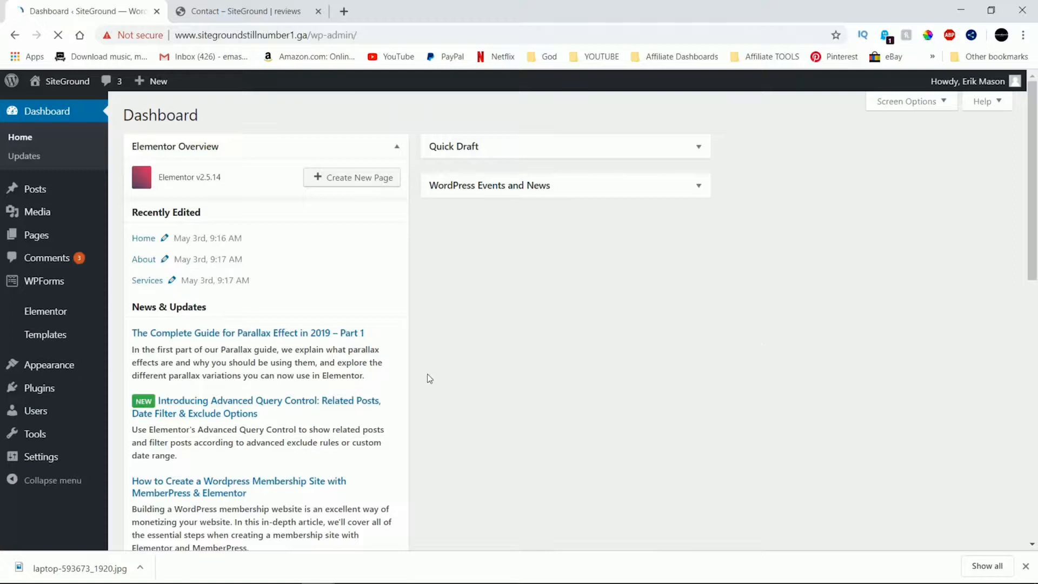
Hide the Elementor Overview, WPForms, At a Glance, Activity, Quick Draft and WordPress Events and News boxes from the dashboard
left_click(394, 151)
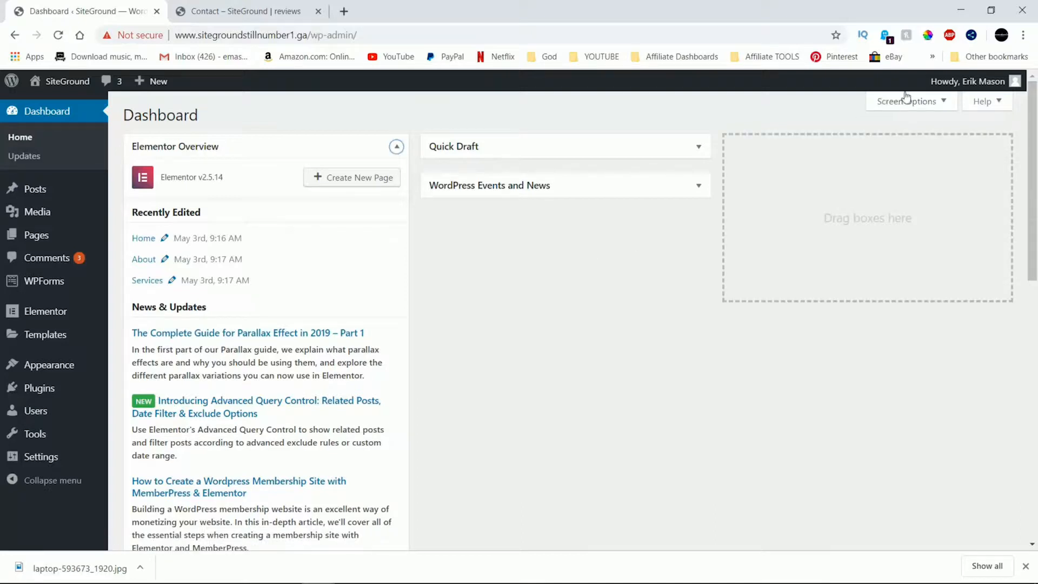
left_click(930, 101)
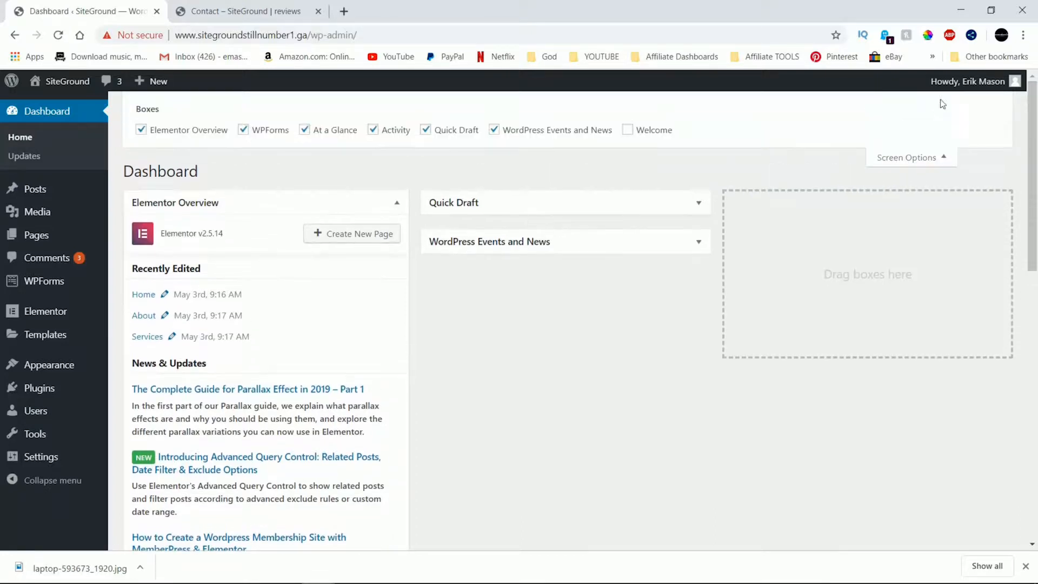
left_click(426, 131)
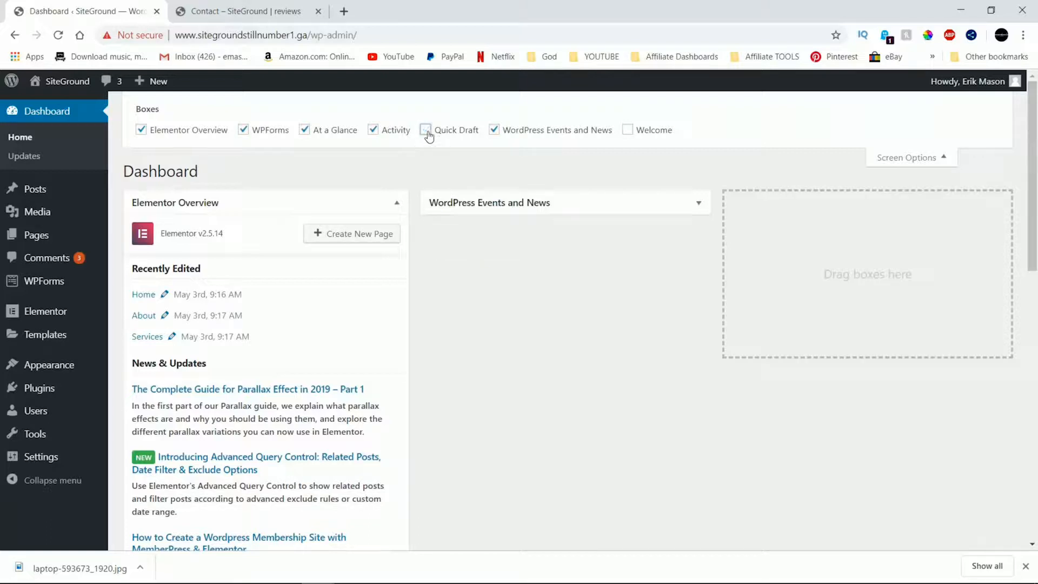
left_click(495, 131)
left_click(374, 131)
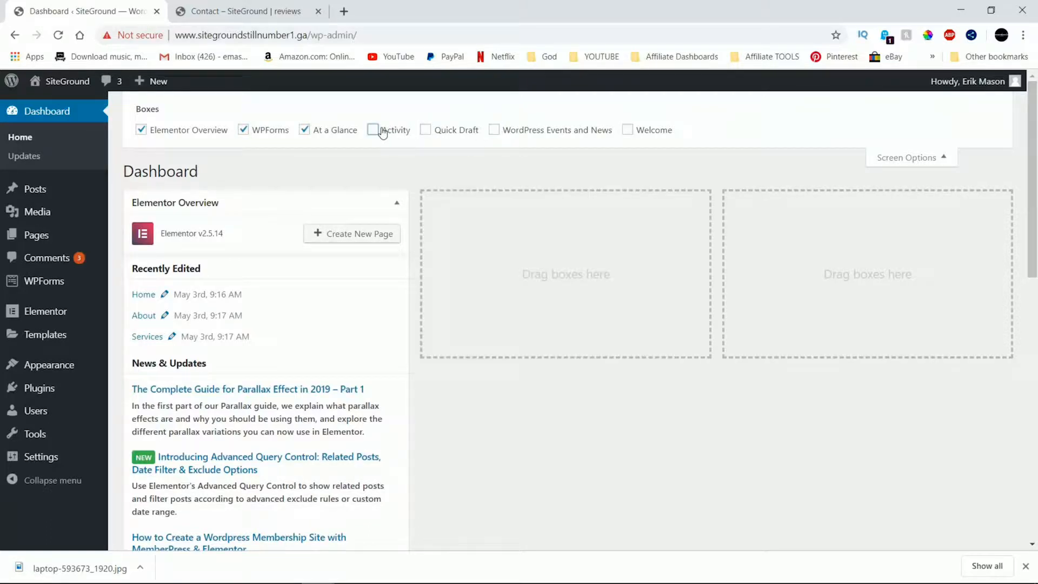
left_click(304, 130)
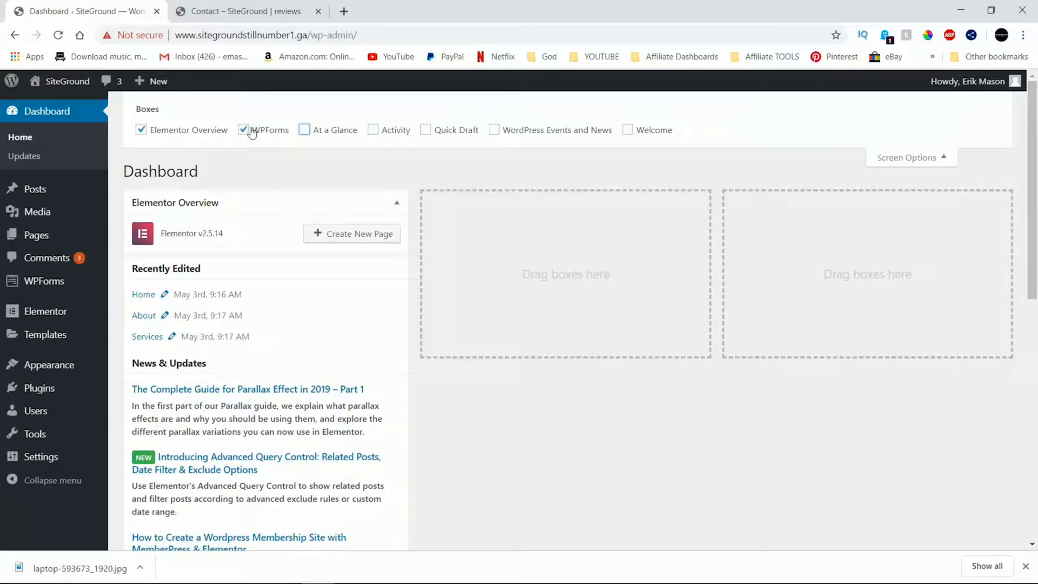
left_click(145, 133)
left_click(242, 131)
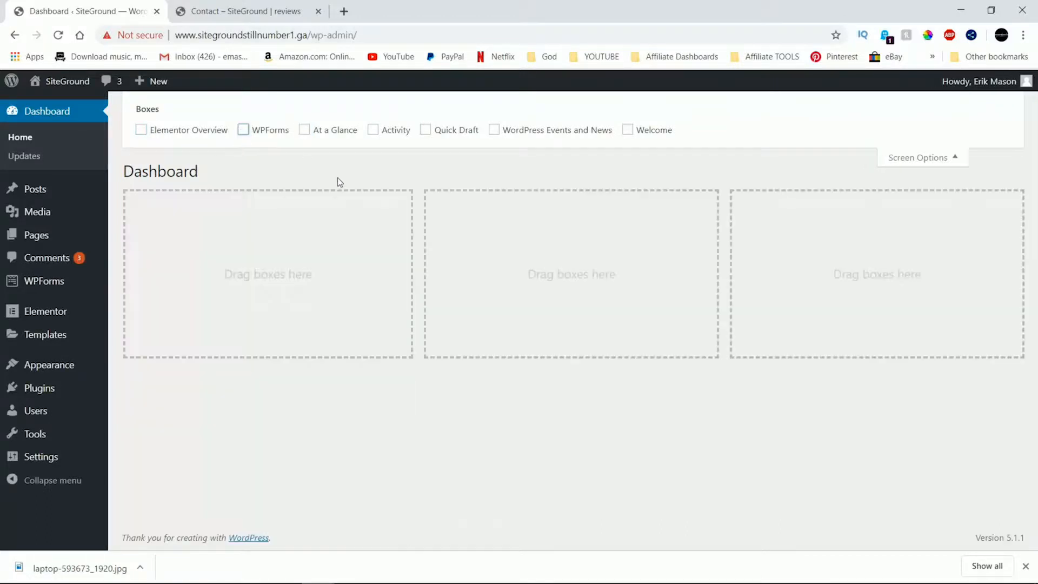
left_click(947, 162)
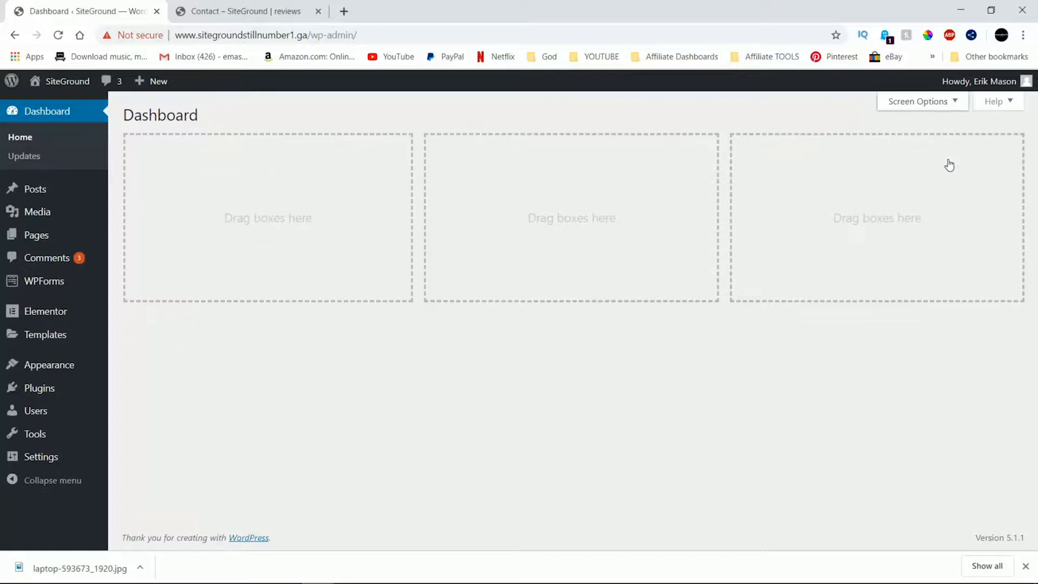
Move all three pending comments to the trash in bulk and empty the comment trash to delete them permanently
left_click(118, 84)
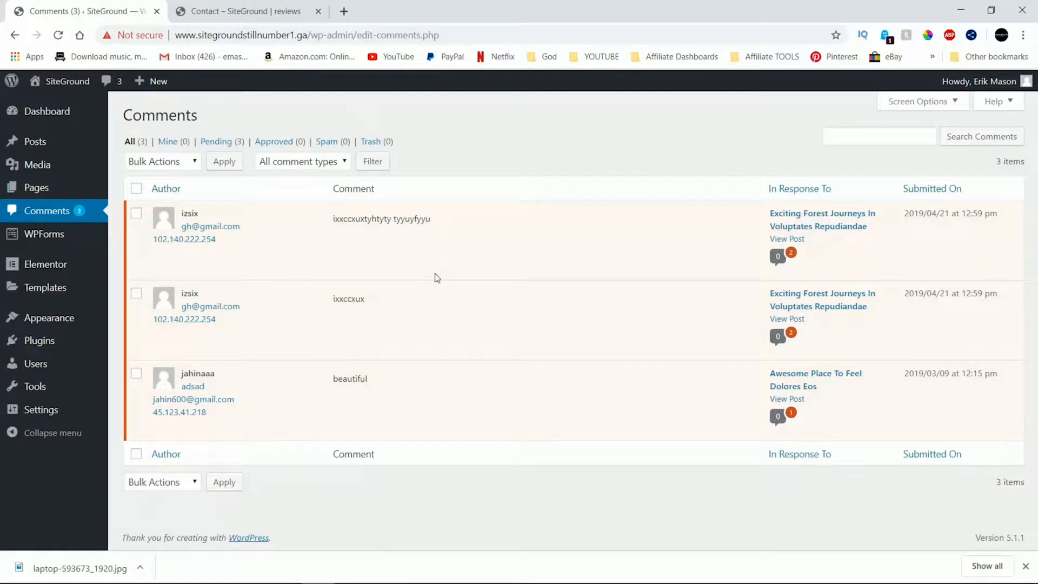
left_click(136, 373)
left_click(136, 293)
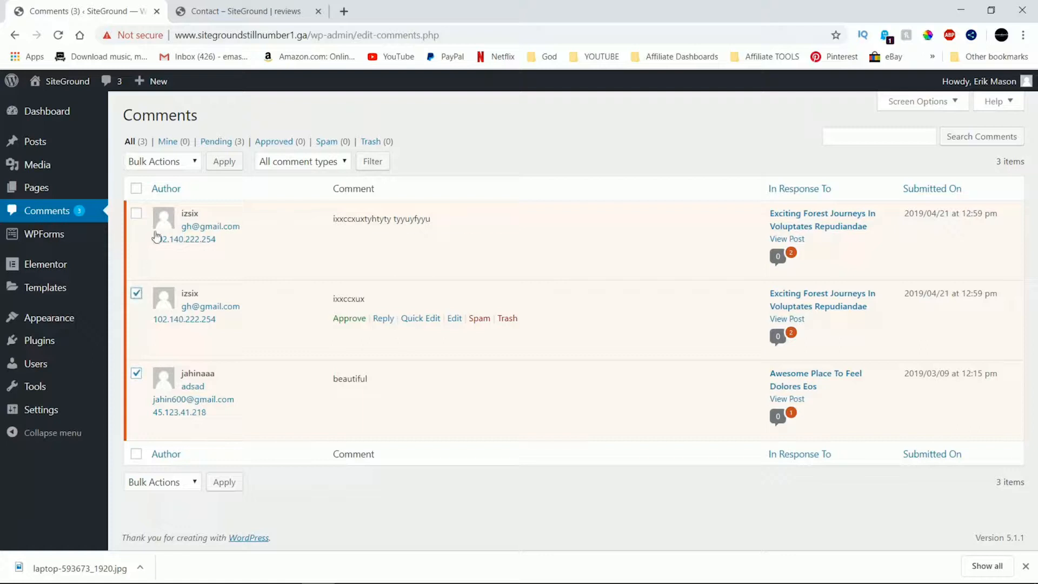
left_click(137, 213)
left_click(195, 162)
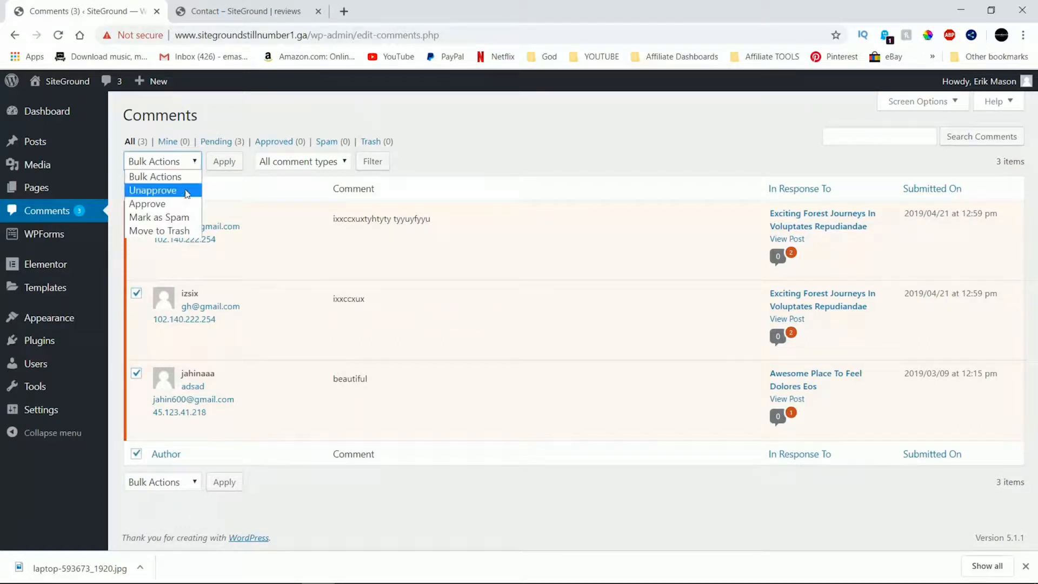
left_click(162, 231)
left_click(230, 172)
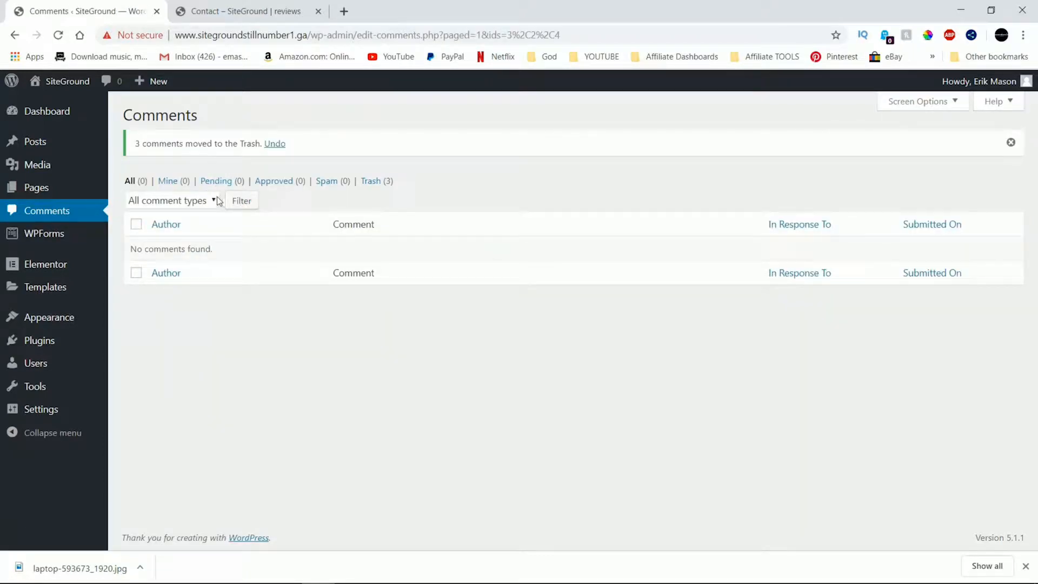
left_click(365, 184)
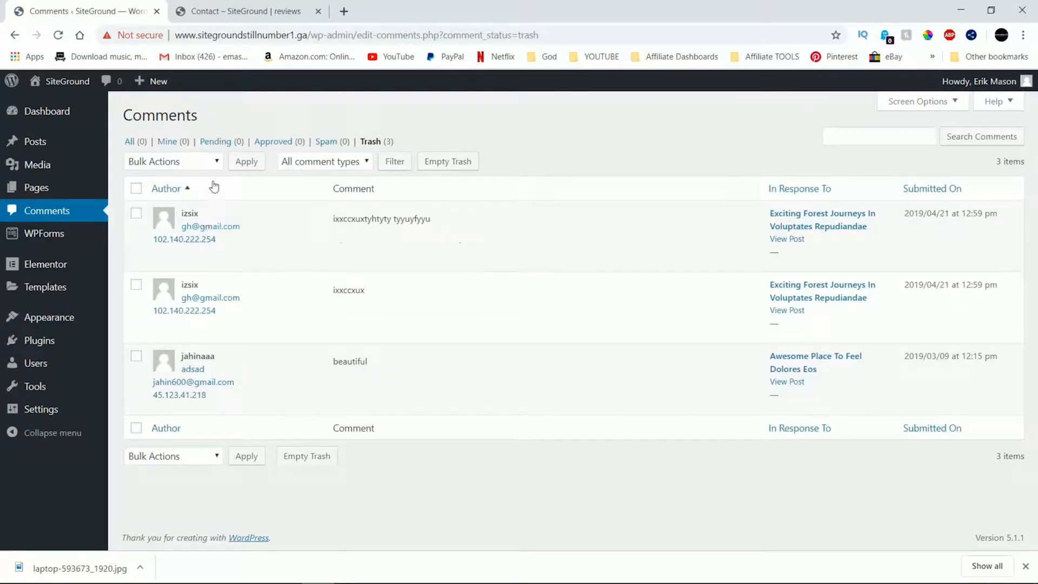
left_click(447, 161)
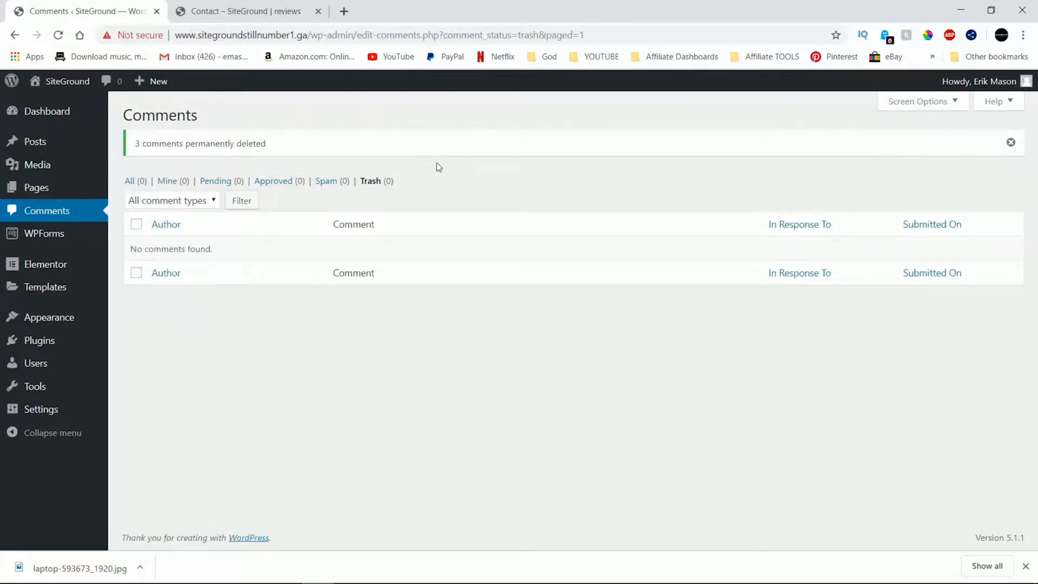
Open the list of all posts, look over the demo titles, and visit the site's home page
mouse_move(56, 147)
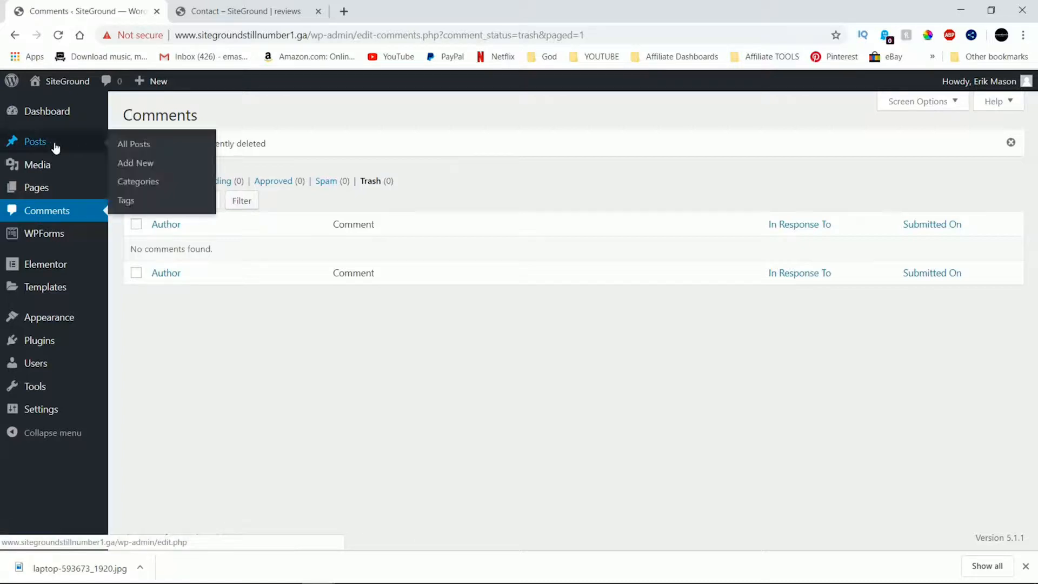
left_click(123, 144)
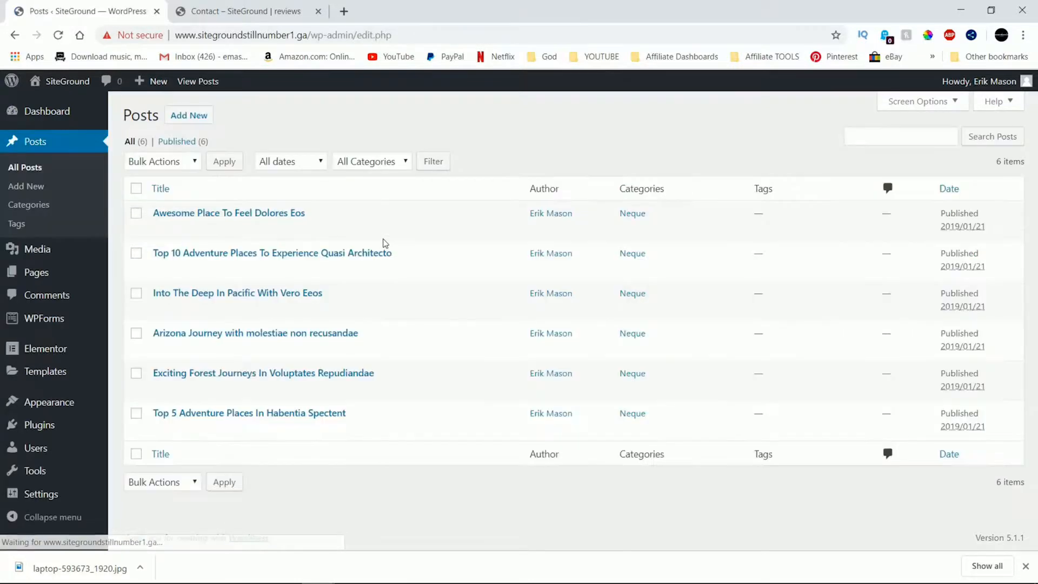
mouse_move(378, 240)
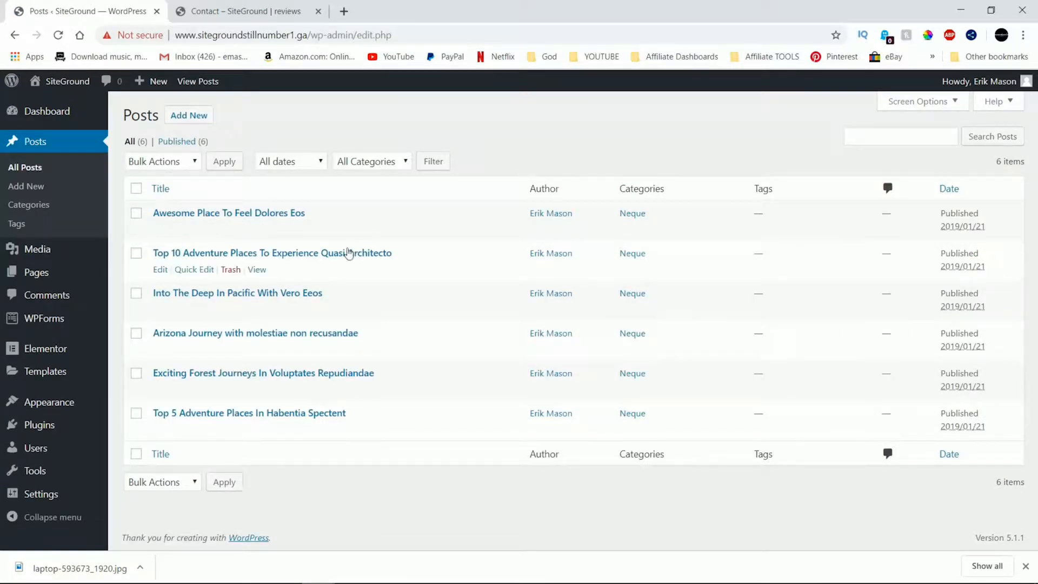
mouse_move(231, 373)
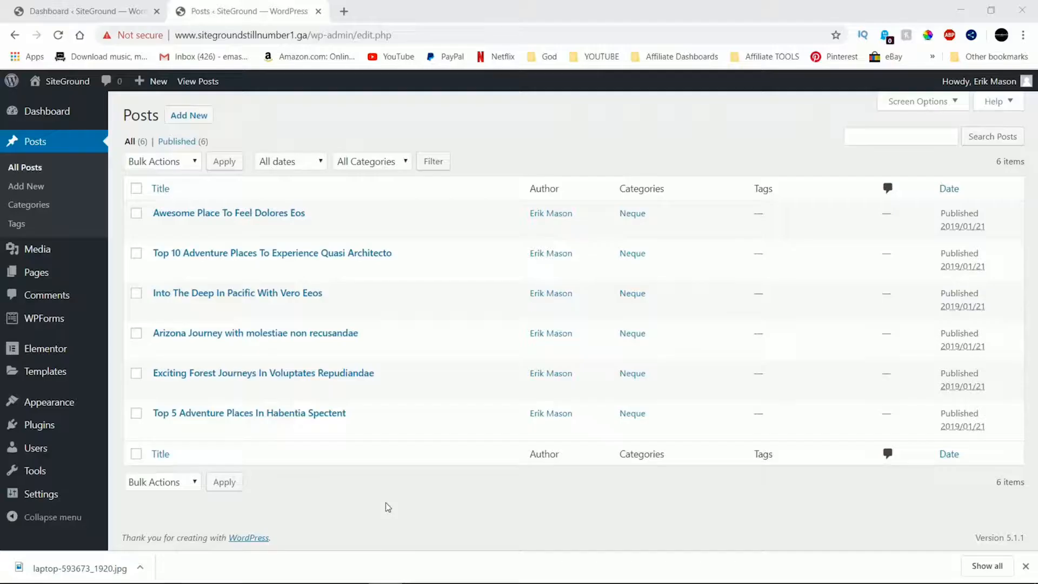
left_click(60, 81)
mouse_move(102, 350)
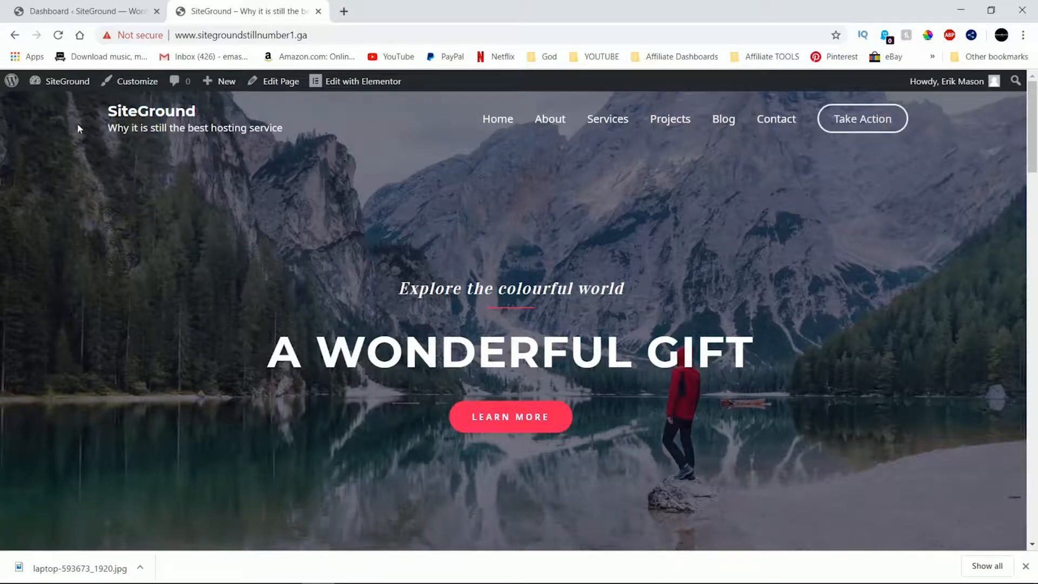
Open the site customizer and go to the header's Site Identity settings
left_click(122, 81)
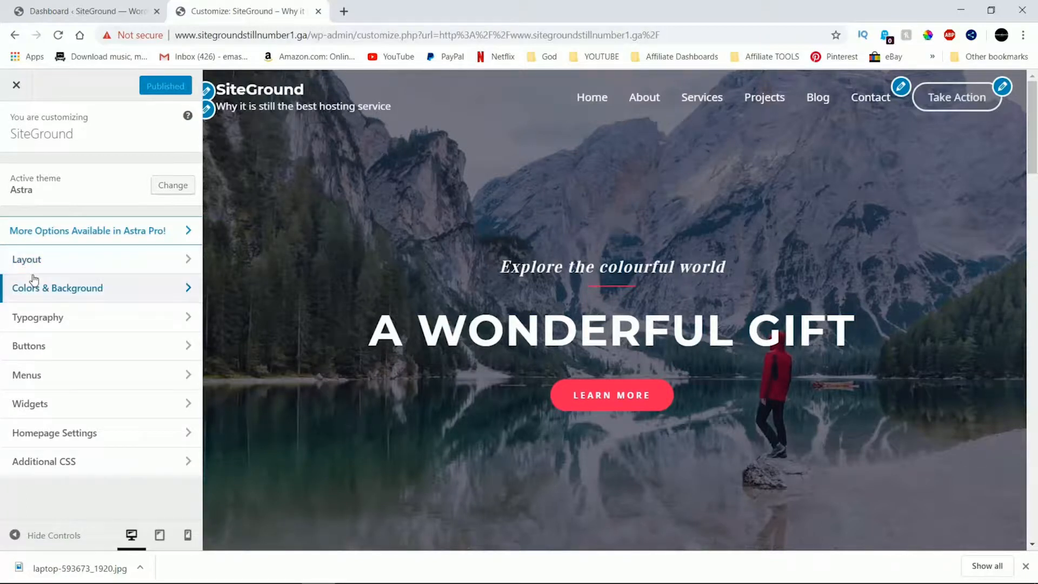
left_click(64, 270)
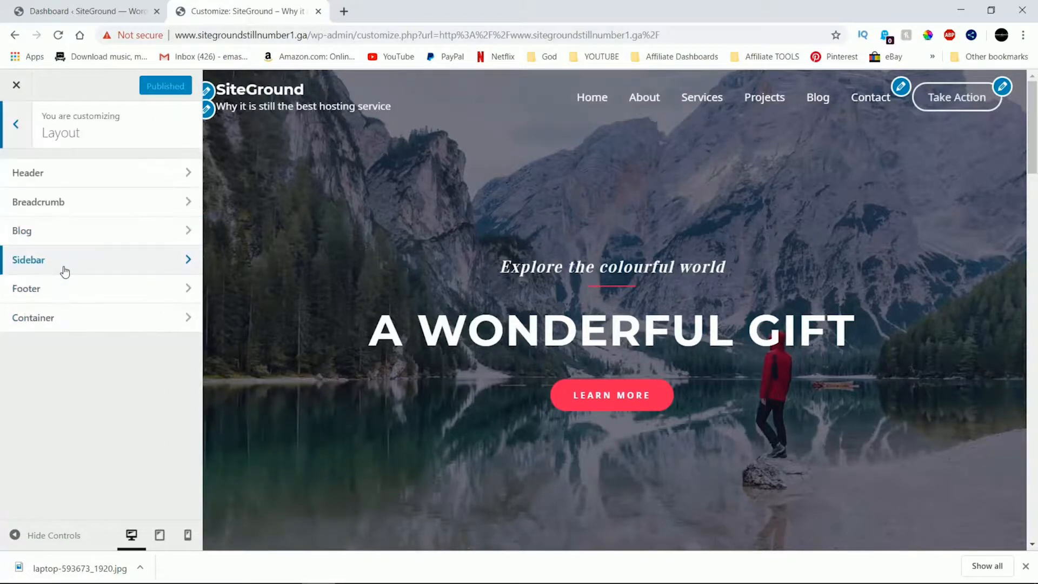
left_click(68, 179)
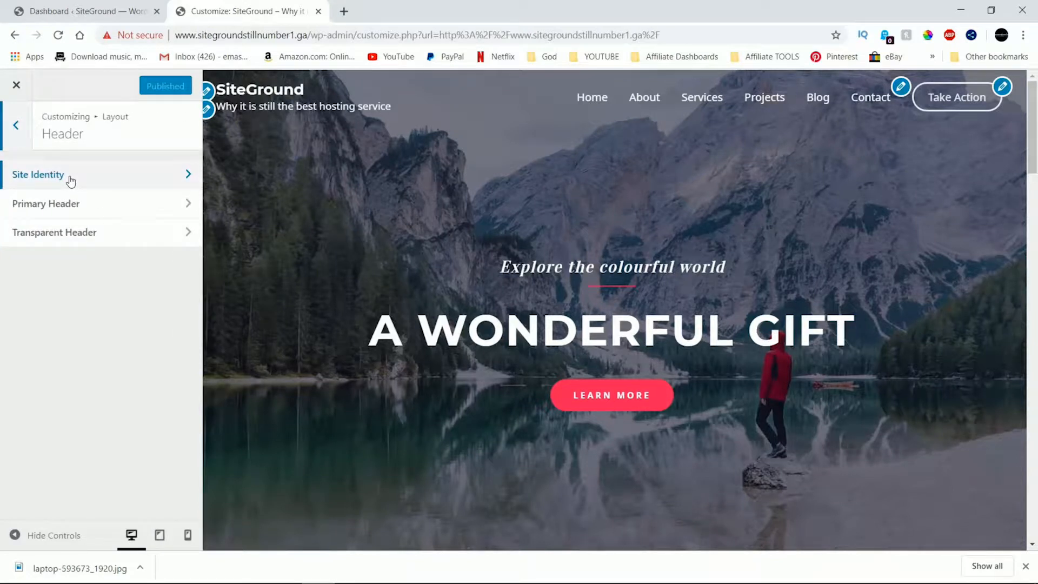
left_click(69, 178)
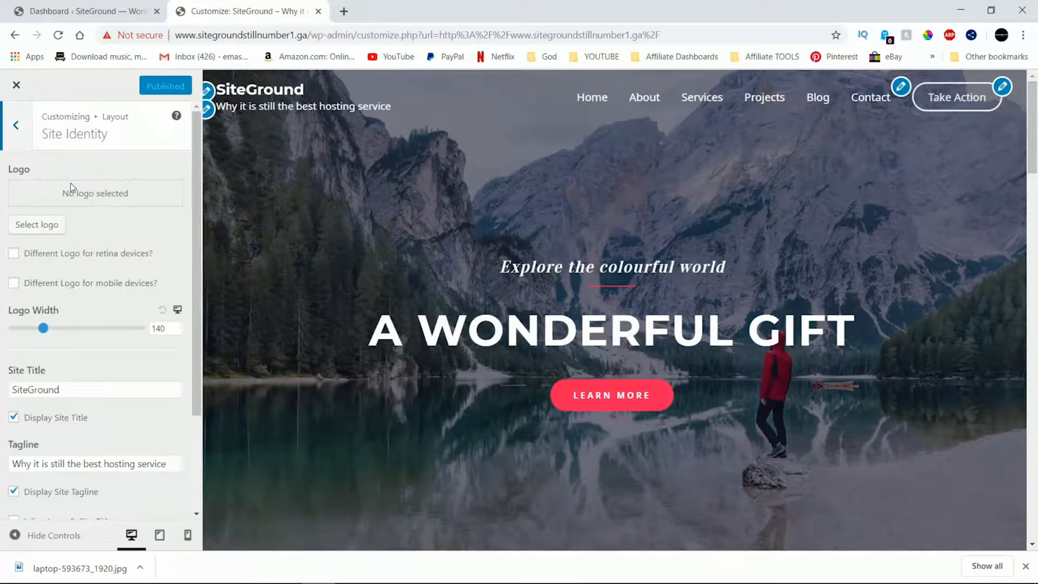
Upload logo_preview.png from the desktop as the site logo, crop it to the suggested area, and publish the change
left_click(37, 224)
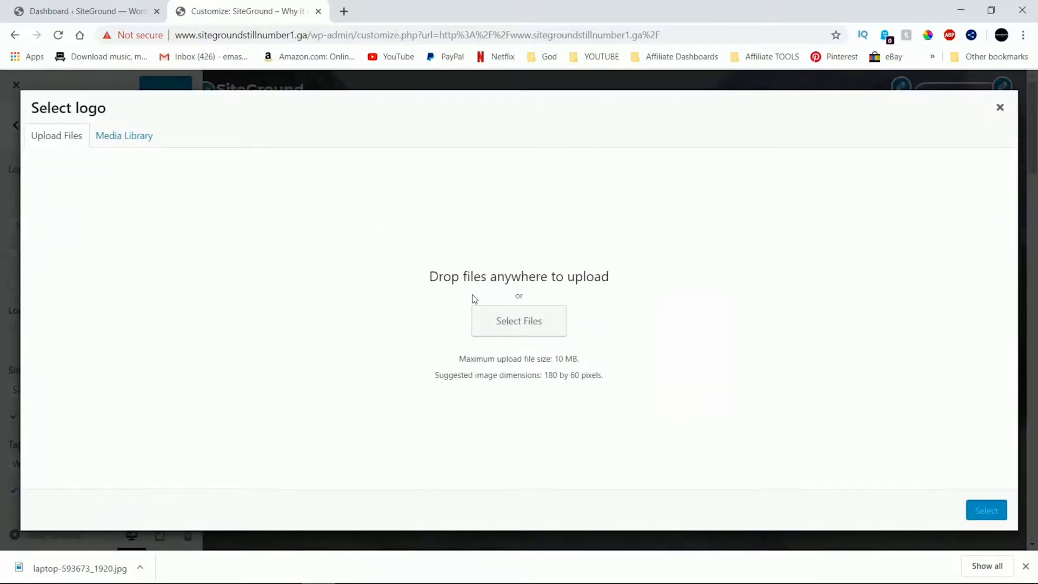
left_click(503, 320)
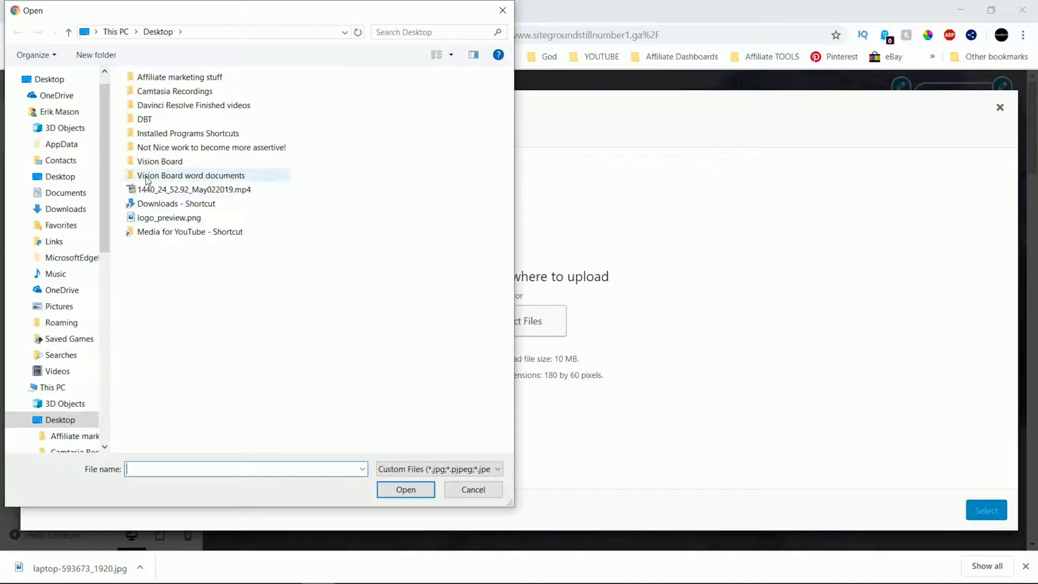
left_click(53, 81)
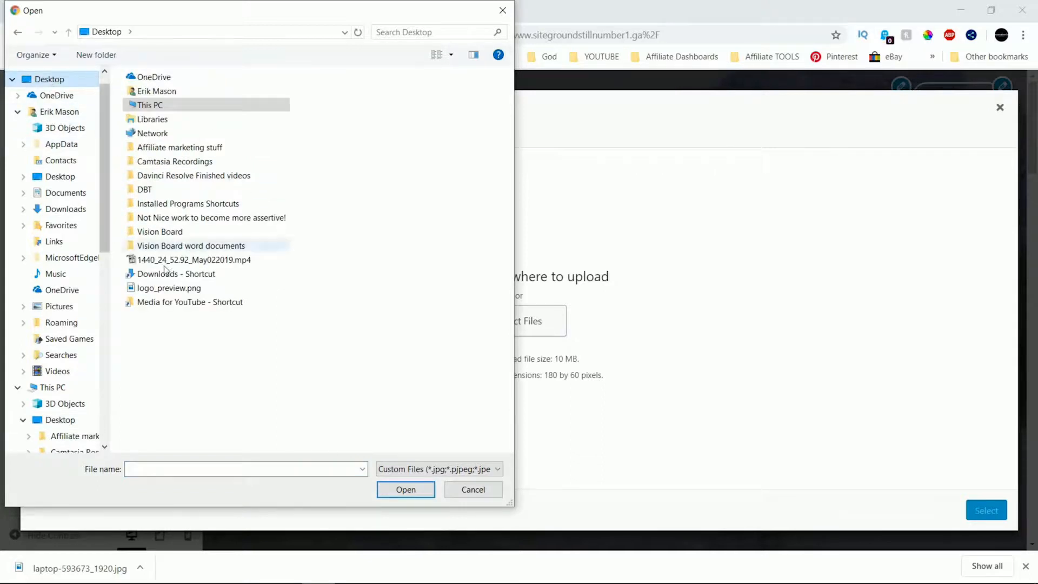
double_click(174, 291)
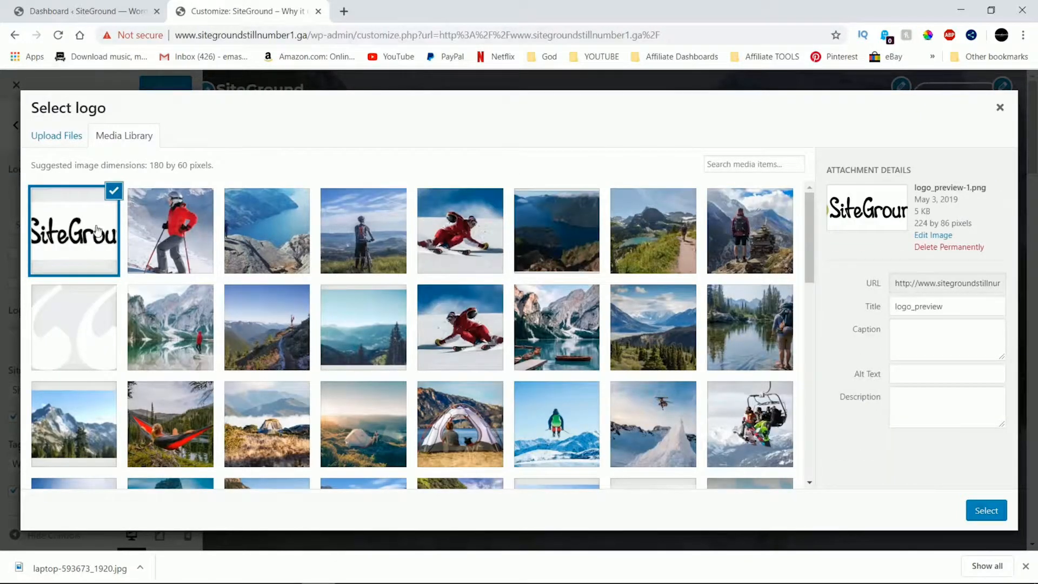
left_click(986, 510)
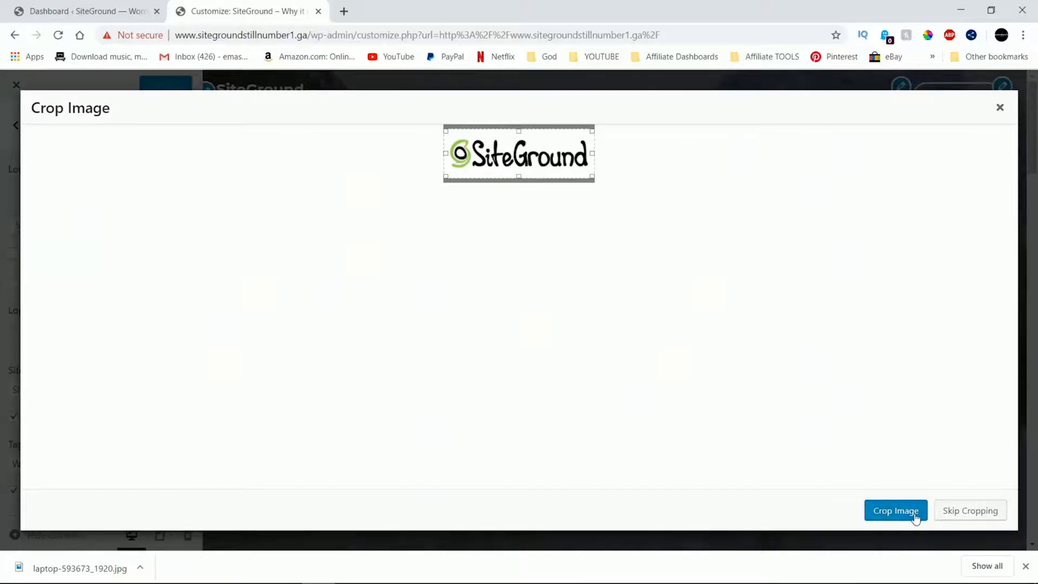
left_click(898, 516)
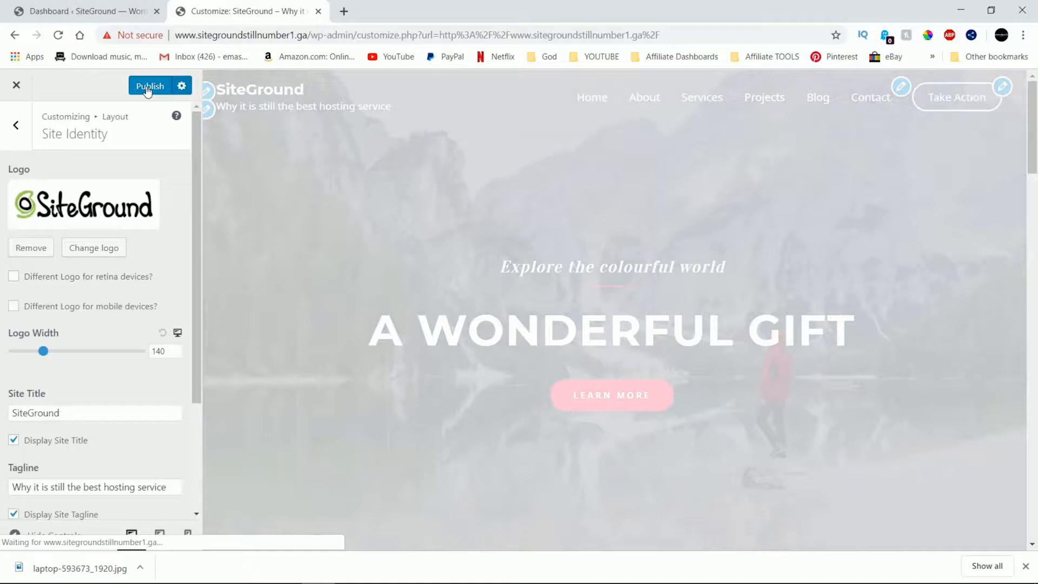
left_click(146, 89)
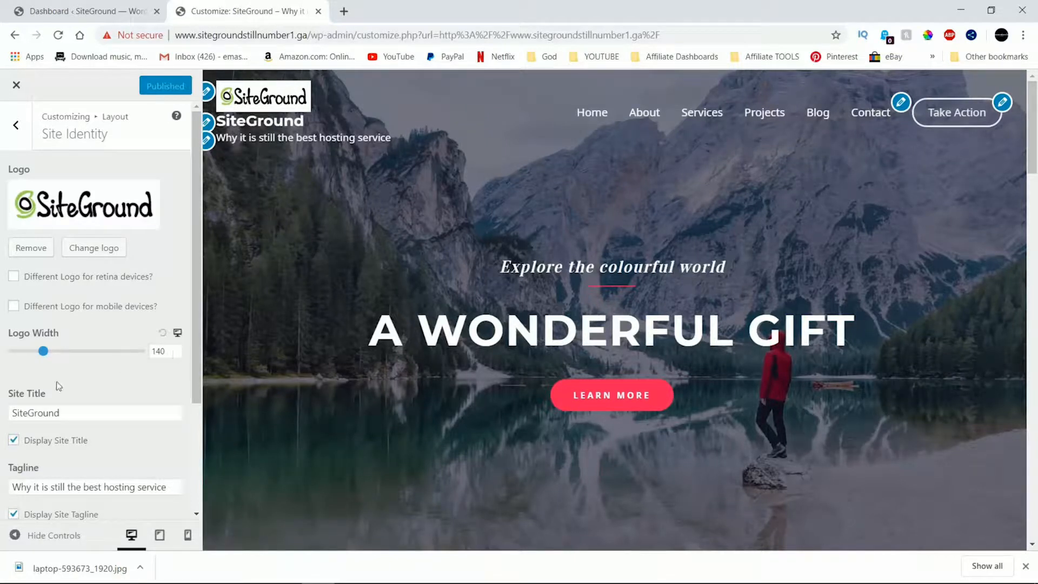
Try editing the site title and tagline, restoring "SiteGround" and "Why it is still the best hosting service"
left_click(31, 413)
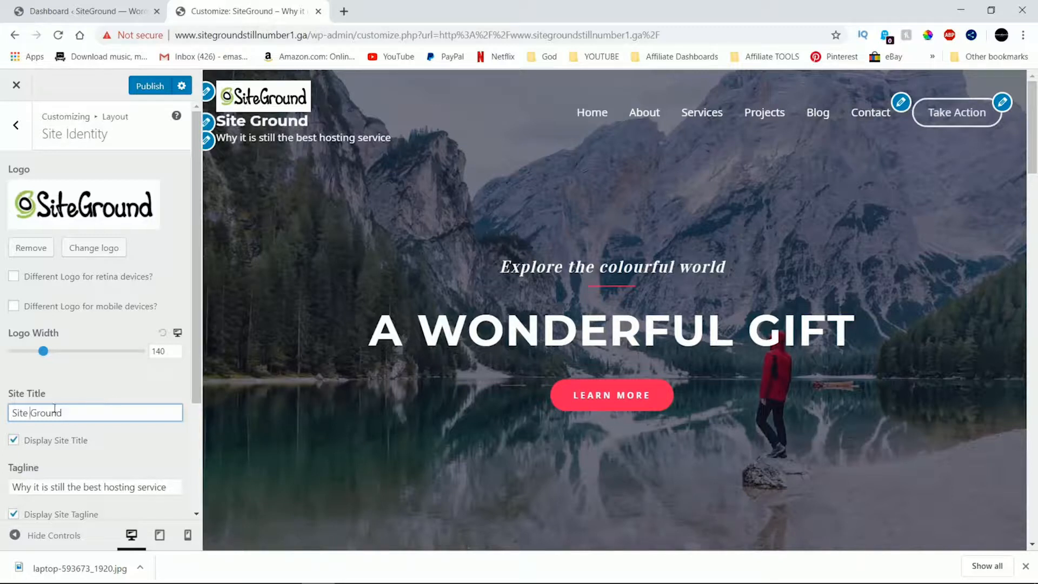
key("BackSpace")
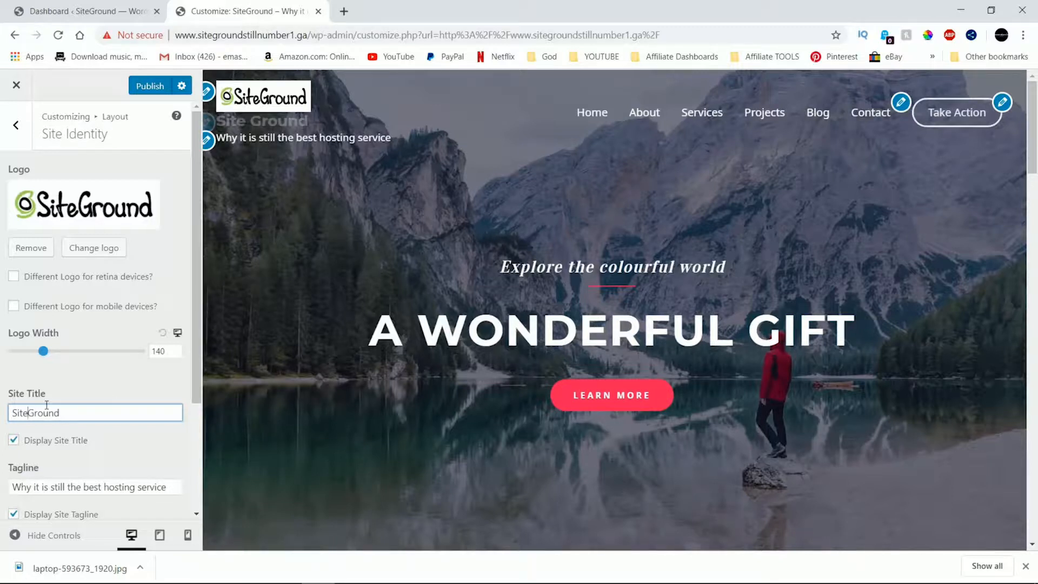
left_click(84, 487)
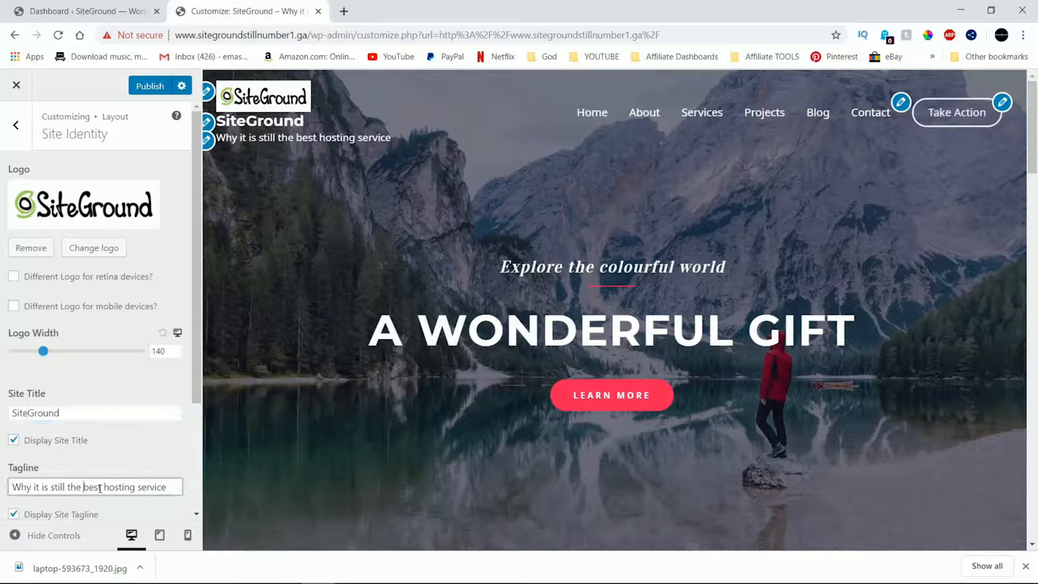
left_click_drag(84, 487, 101, 488)
key("BackSpace")
type("best")
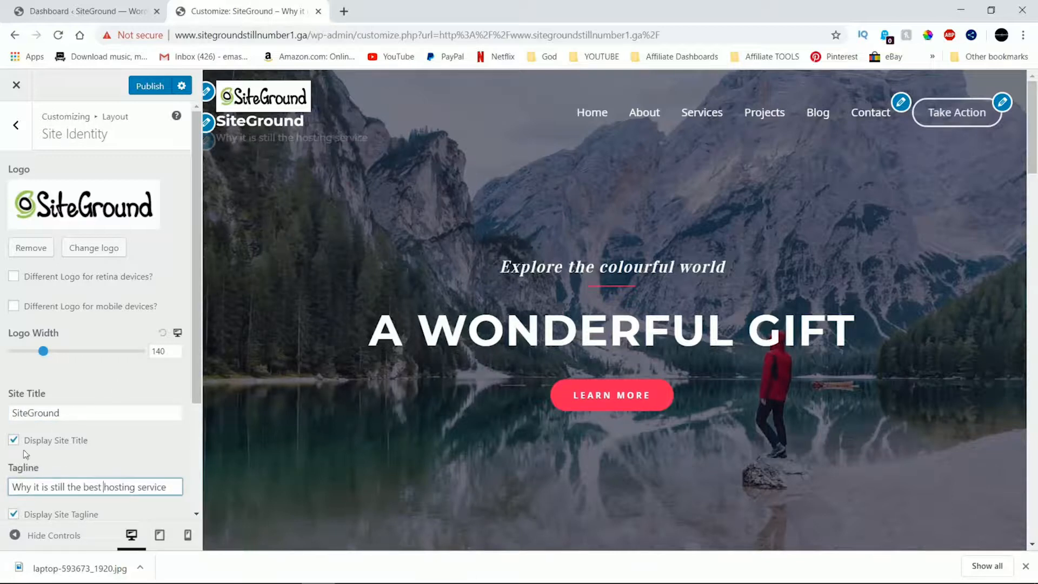
Hide the site title and tagline in the header, and set the logo width to 127
left_click(14, 440)
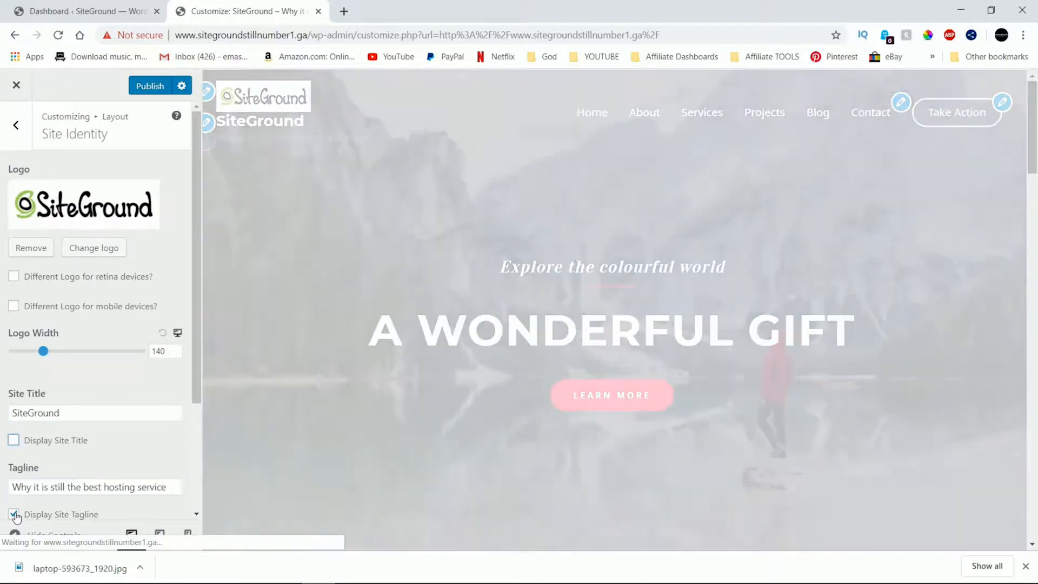
left_click(15, 515)
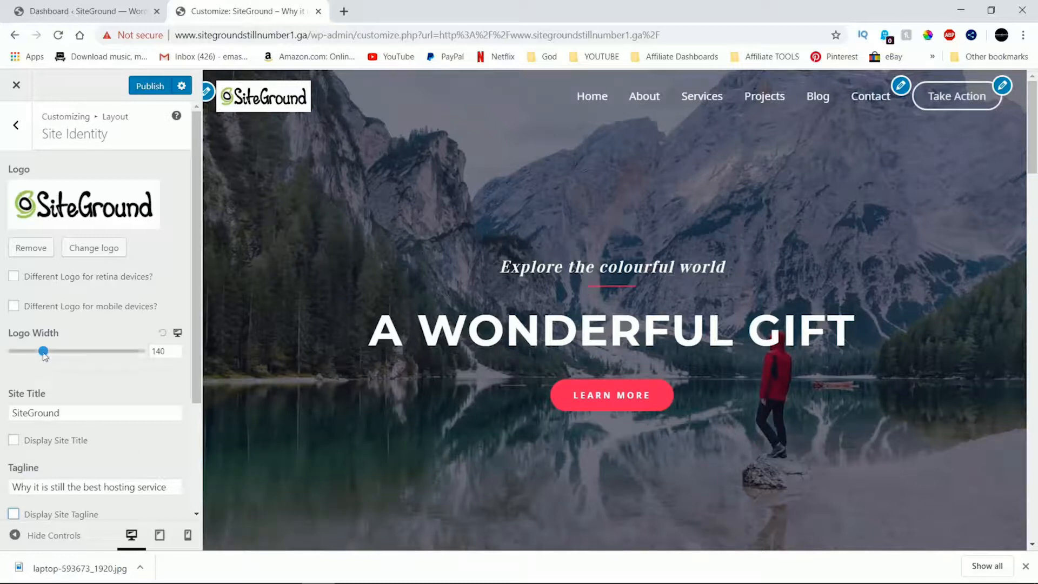
mouse_move(43, 351)
left_mouse_down()
mouse_move(122, 356)
mouse_move(22, 355)
mouse_move(1, 371)
mouse_move(40, 360)
left_mouse_up()
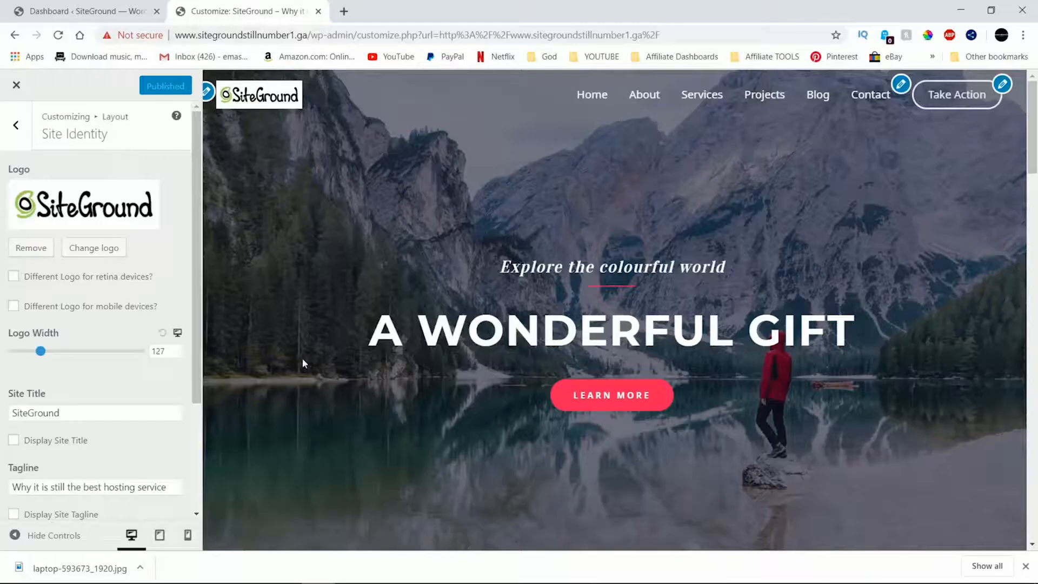
Switch from Site Identity to the Primary Header settings
left_click(19, 130)
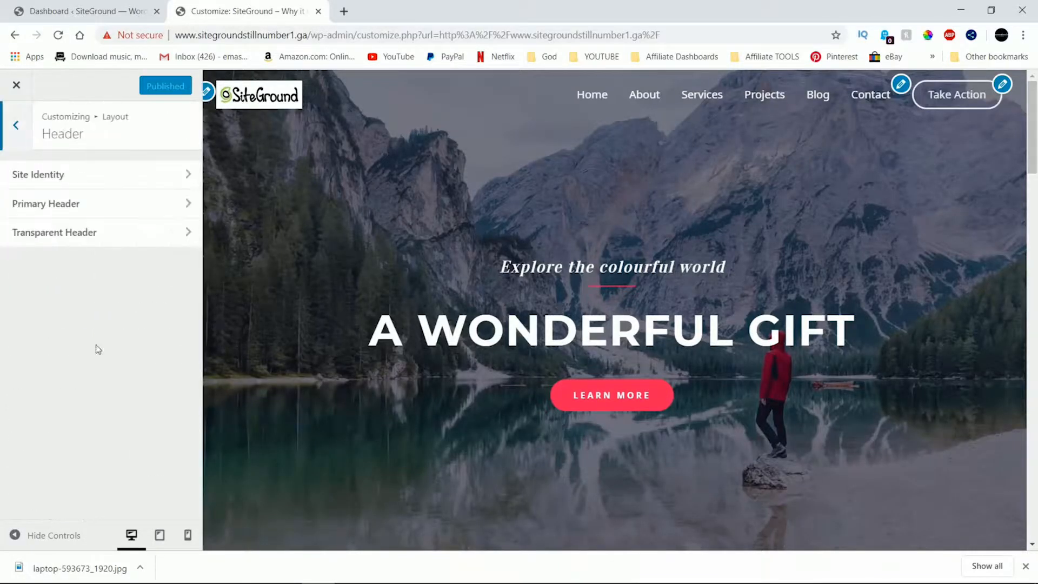
left_click(68, 203)
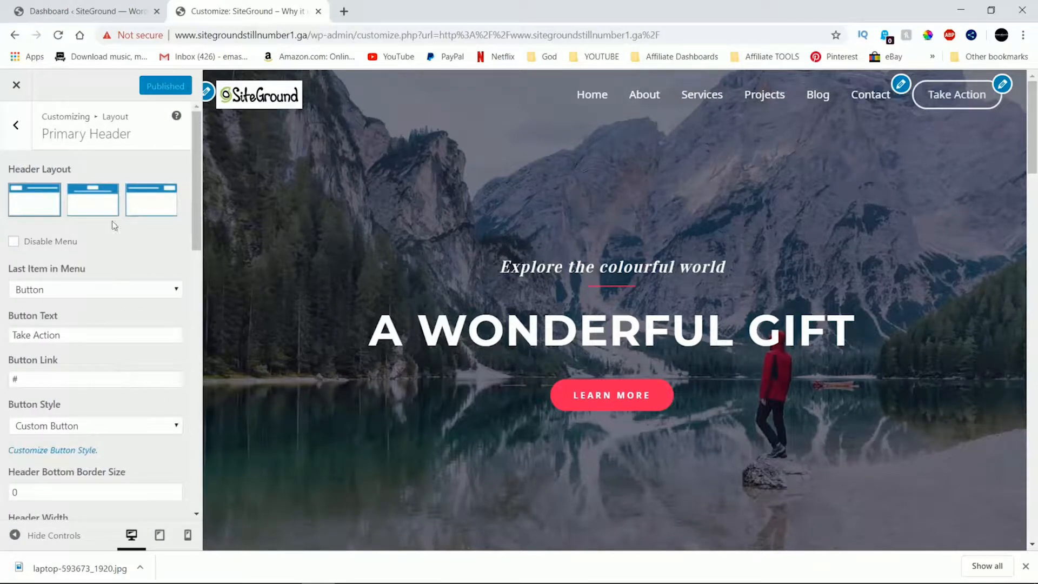
Try the centred-logo and right-logo header layouts and the Disable Menu option, restoring the left-logo layout with the menu enabled
left_click(103, 202)
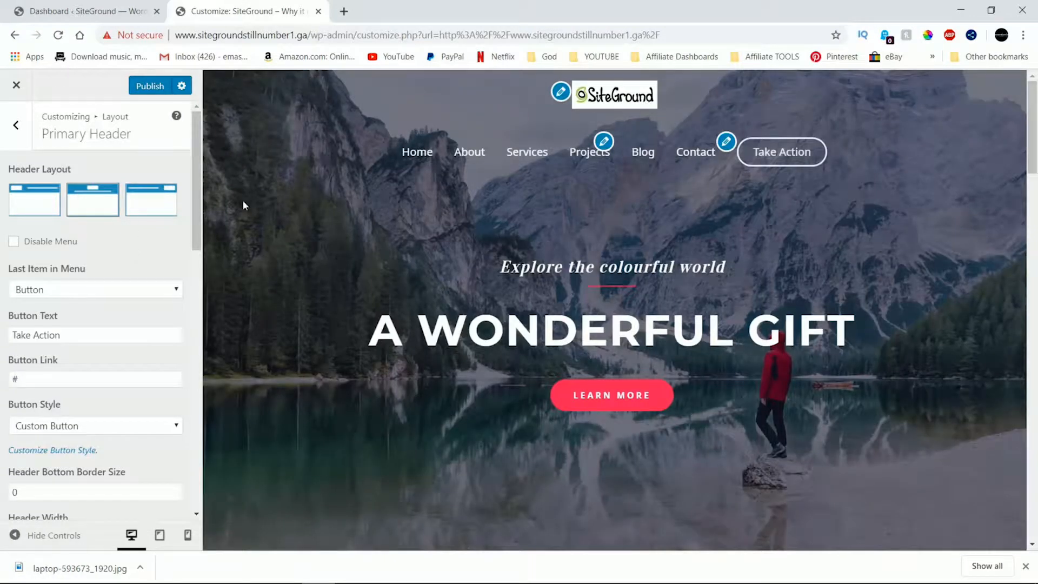
left_click(154, 199)
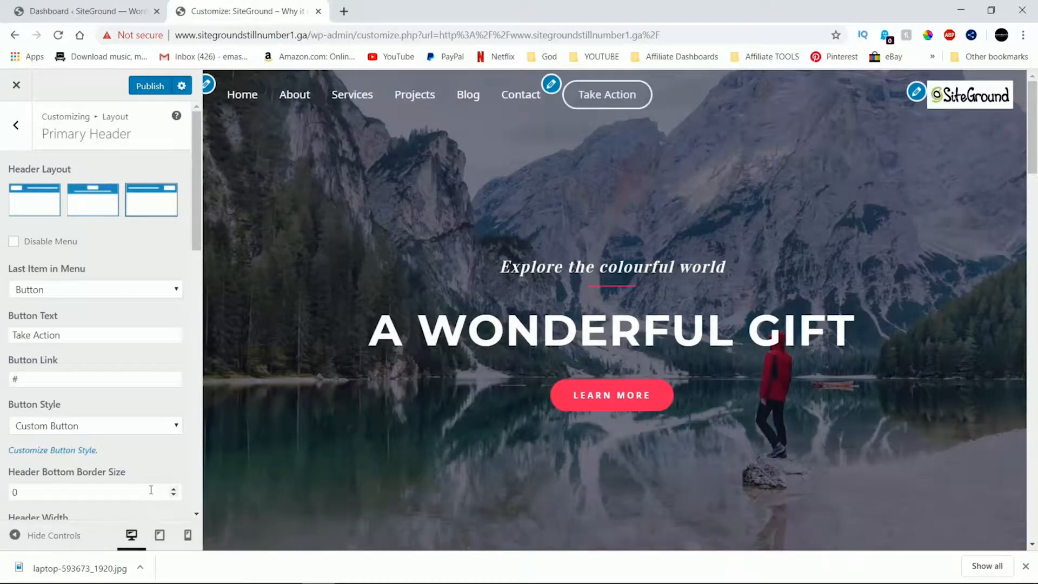
left_click(50, 207)
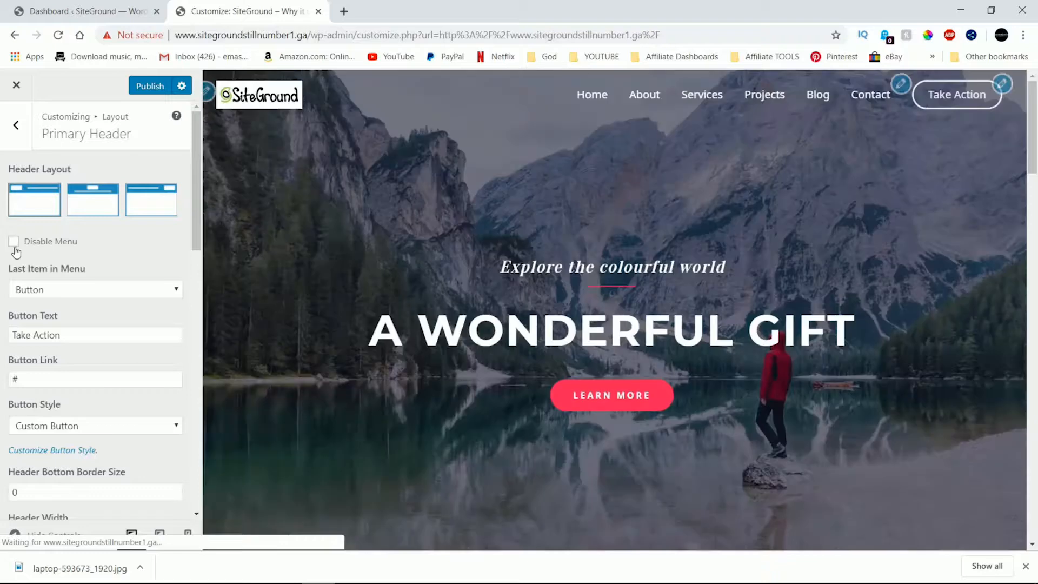
left_click(13, 241)
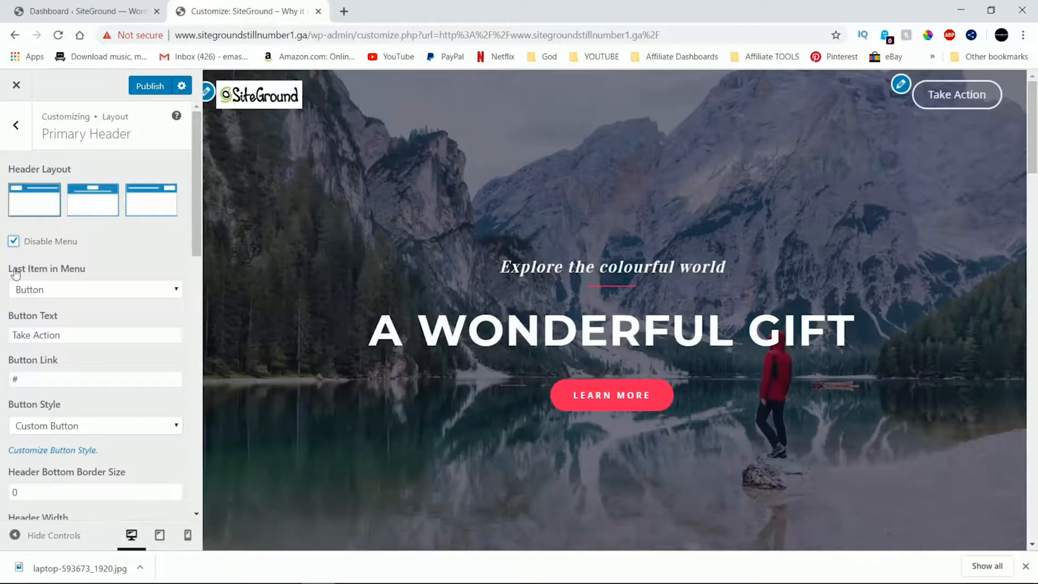
left_click(12, 241)
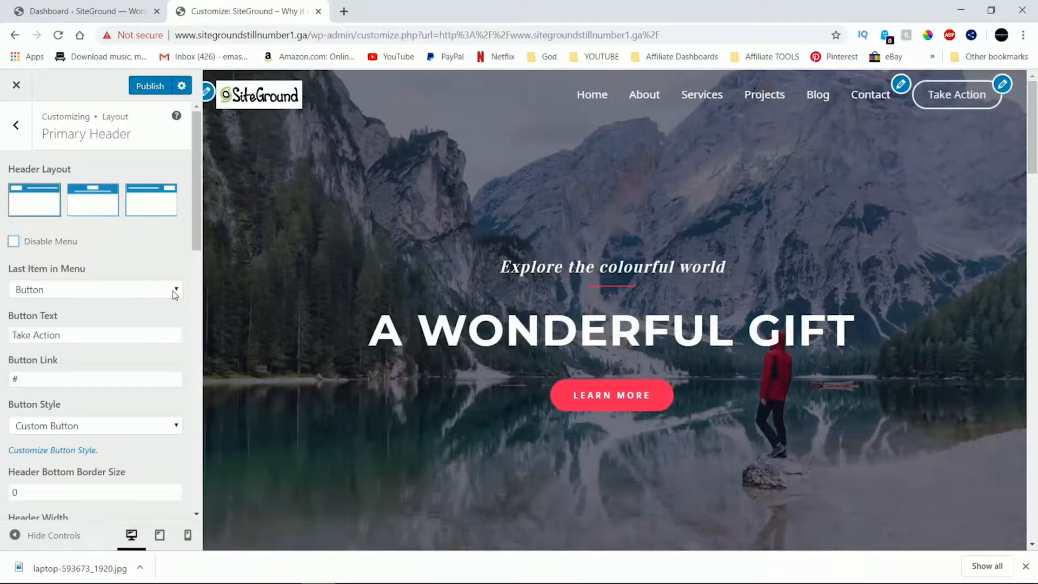
Try None and Search as the last item in the header menu, and set it back to Button
left_click(173, 290)
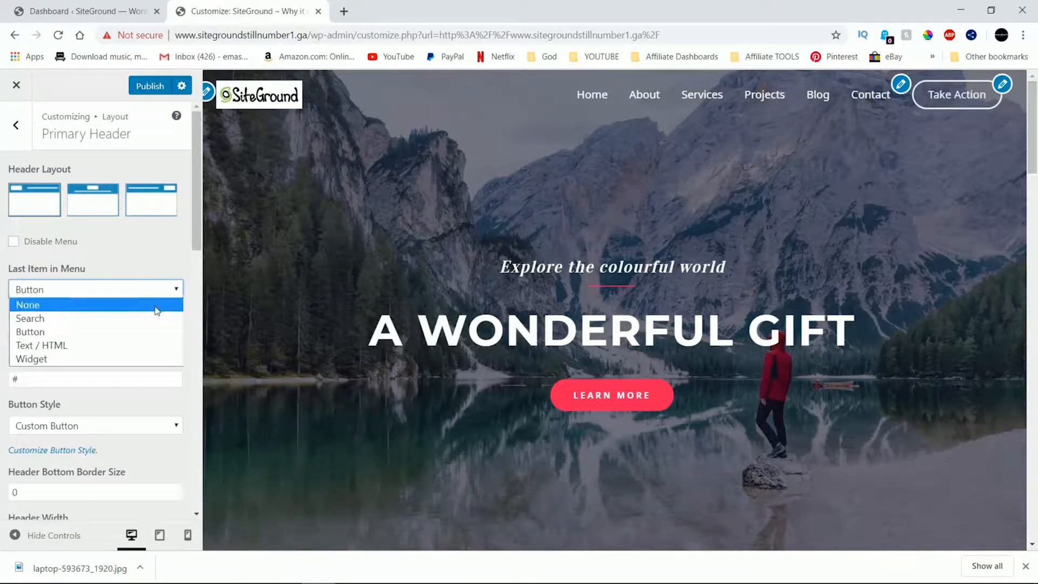
left_click(155, 304)
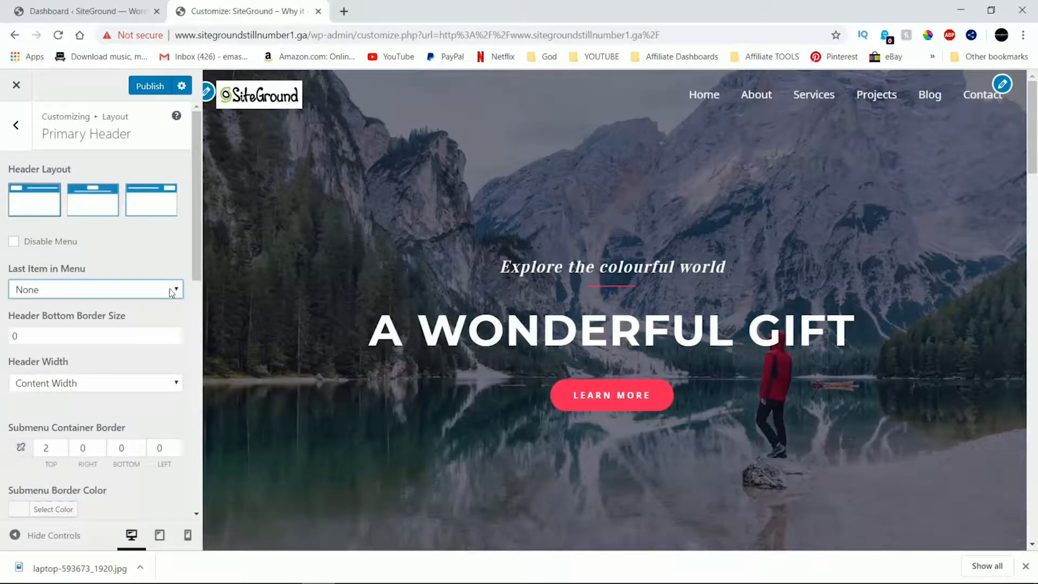
left_click(172, 290)
left_click(152, 318)
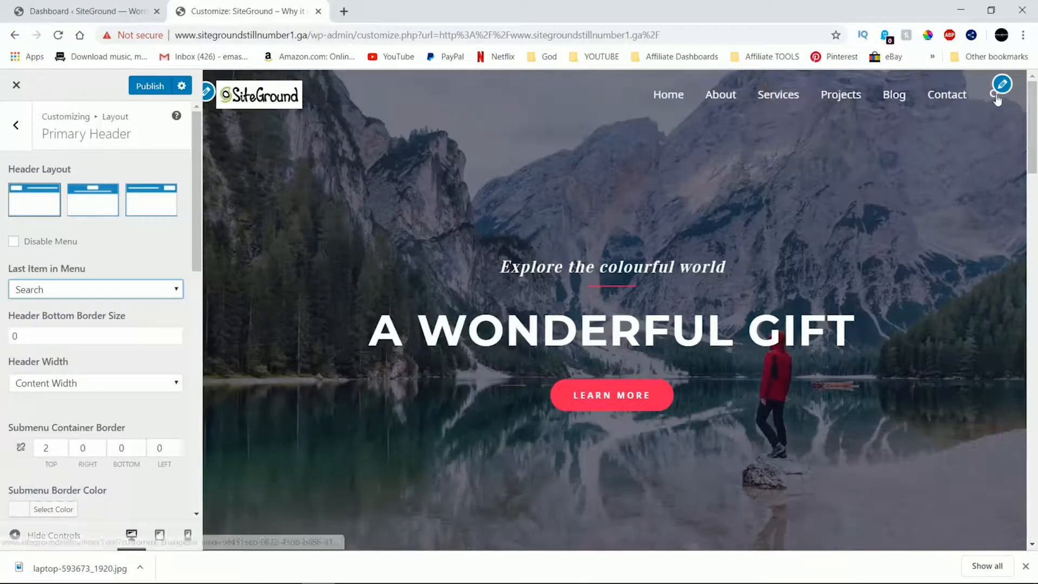
left_click(146, 292)
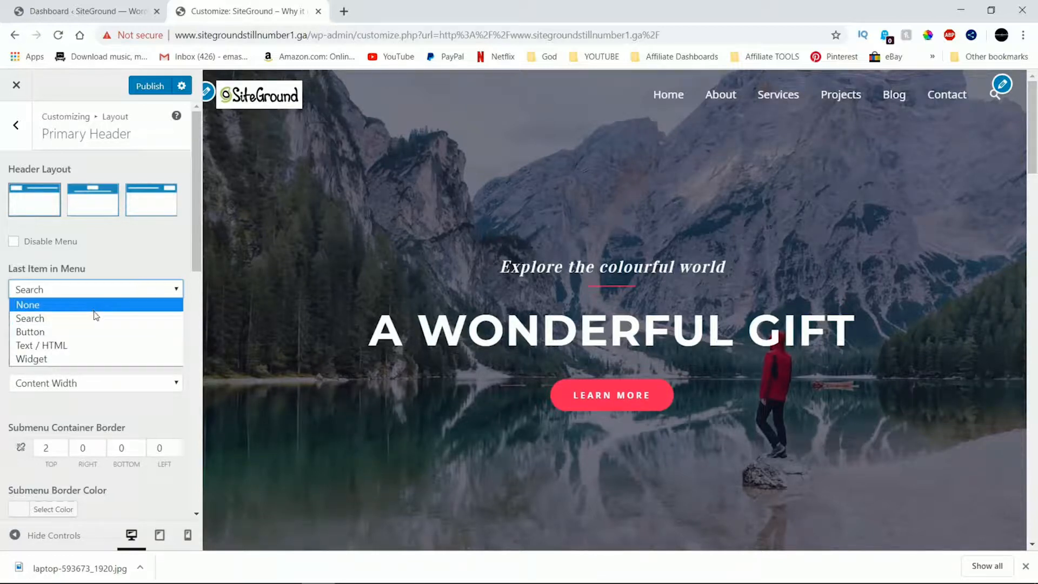
left_click(96, 332)
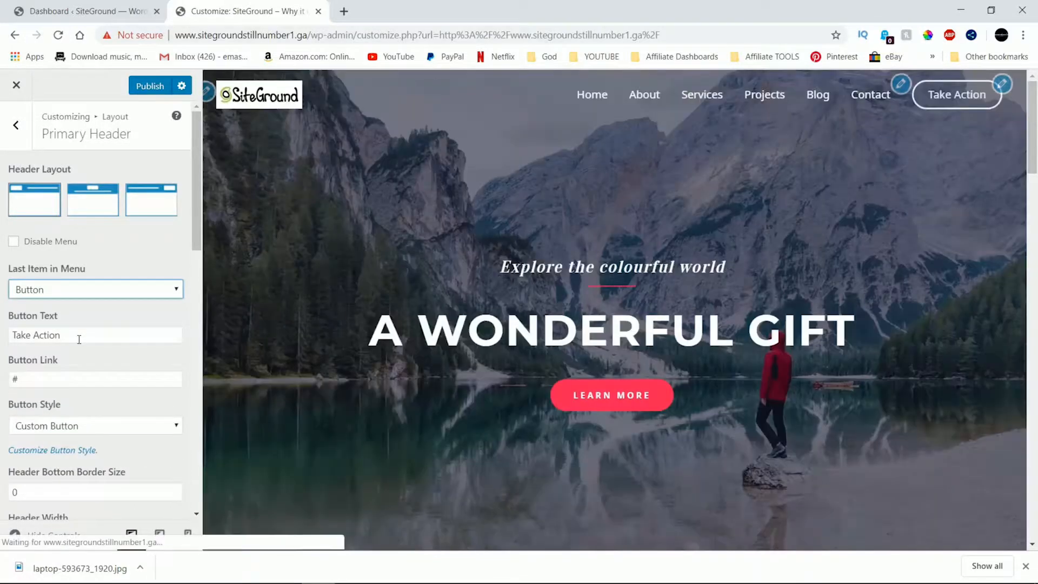
Change the header button's text to "help" and try the Theme Button style before returning to Custom Button
left_click_drag(79, 338, 2, 339)
type("help")
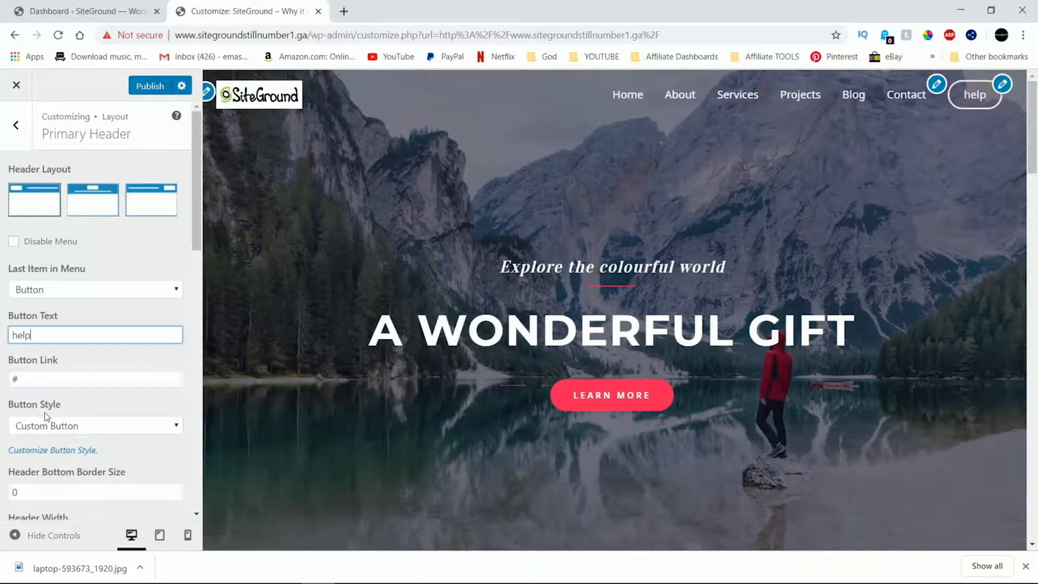
left_click(108, 432)
left_click(106, 437)
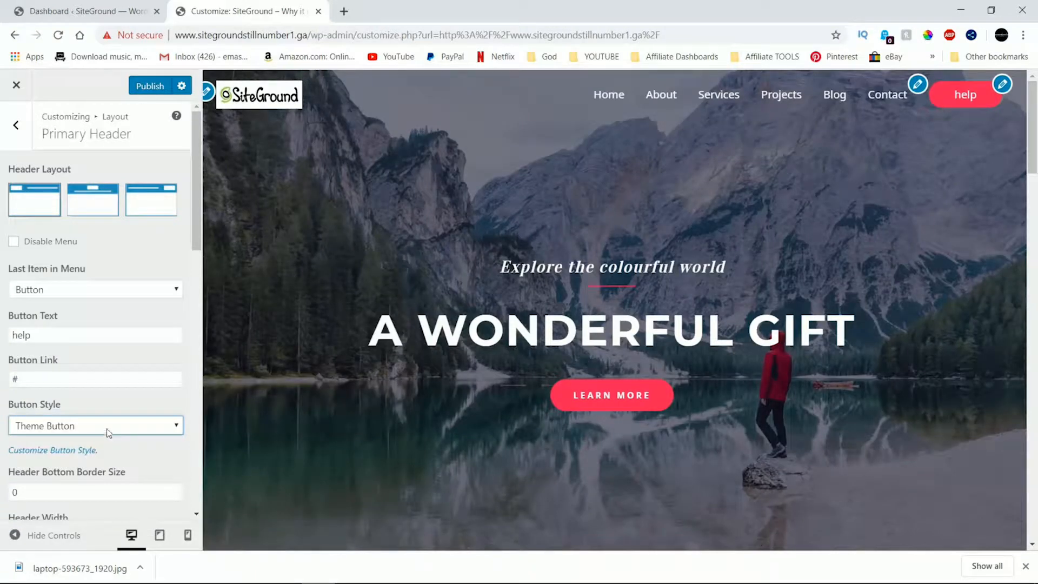
left_click(106, 433)
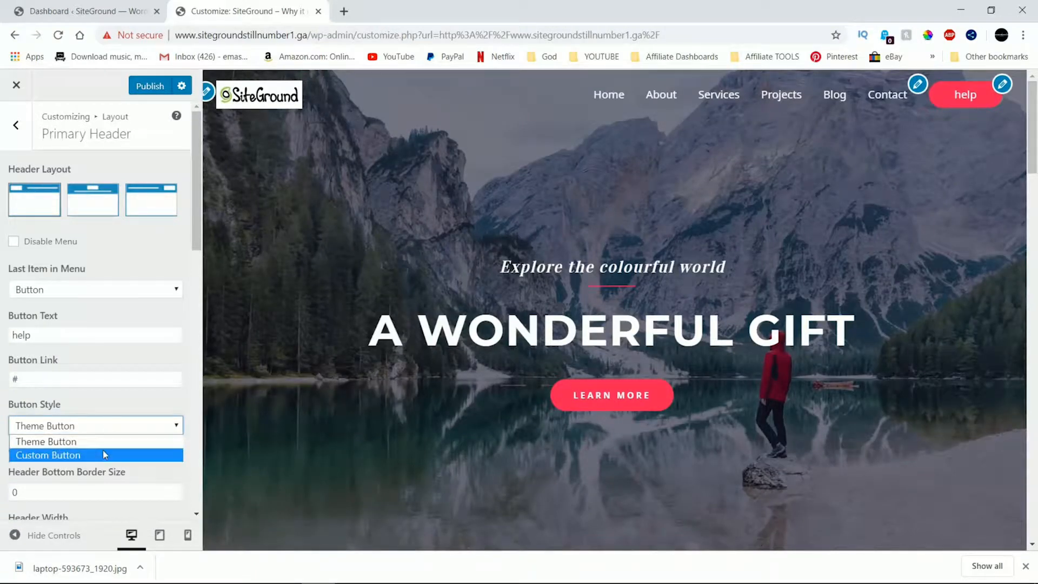
left_click(103, 454)
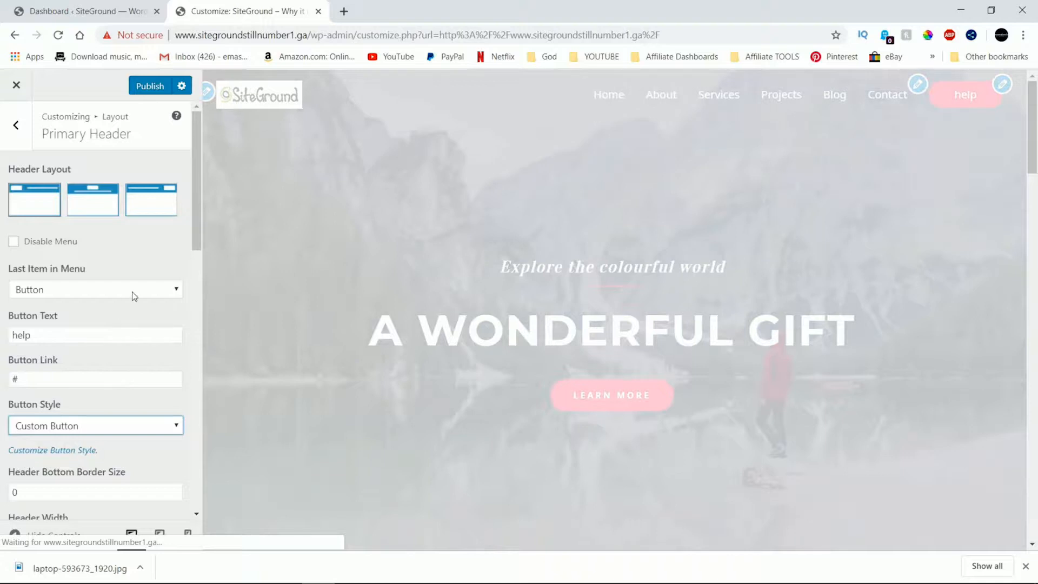
Remove the button from the header menu by setting its last item to None
left_click(134, 296)
left_click(130, 303)
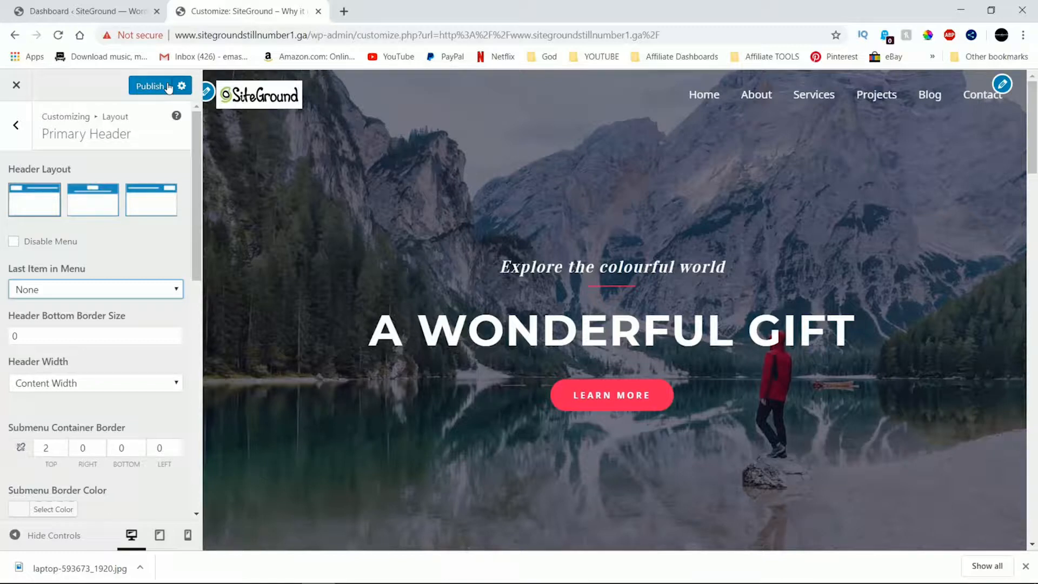
Publish the primary header changes and open the Transparent Header layout settings
left_click(169, 88)
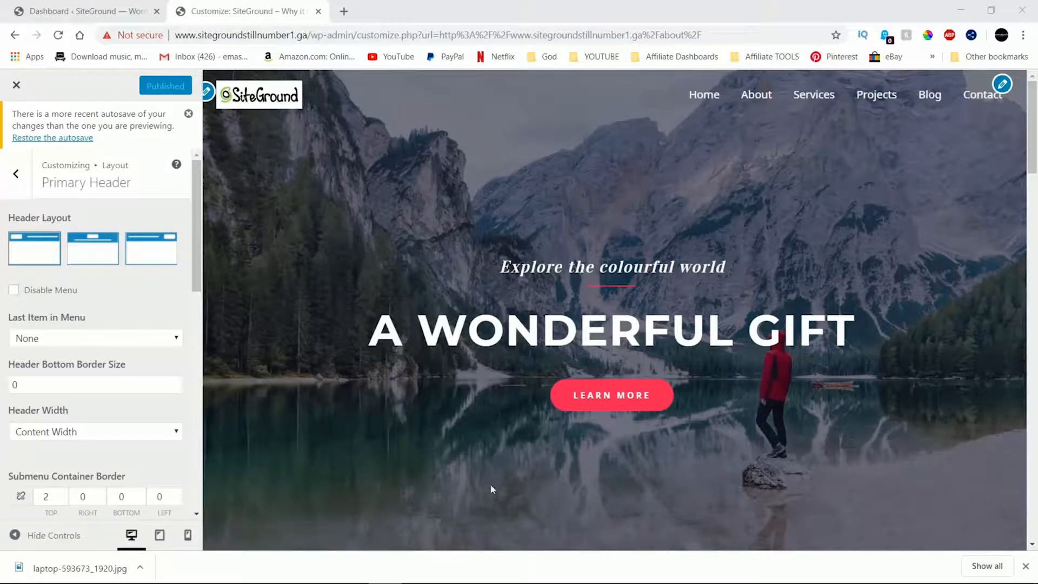
left_click(22, 173)
left_click(49, 281)
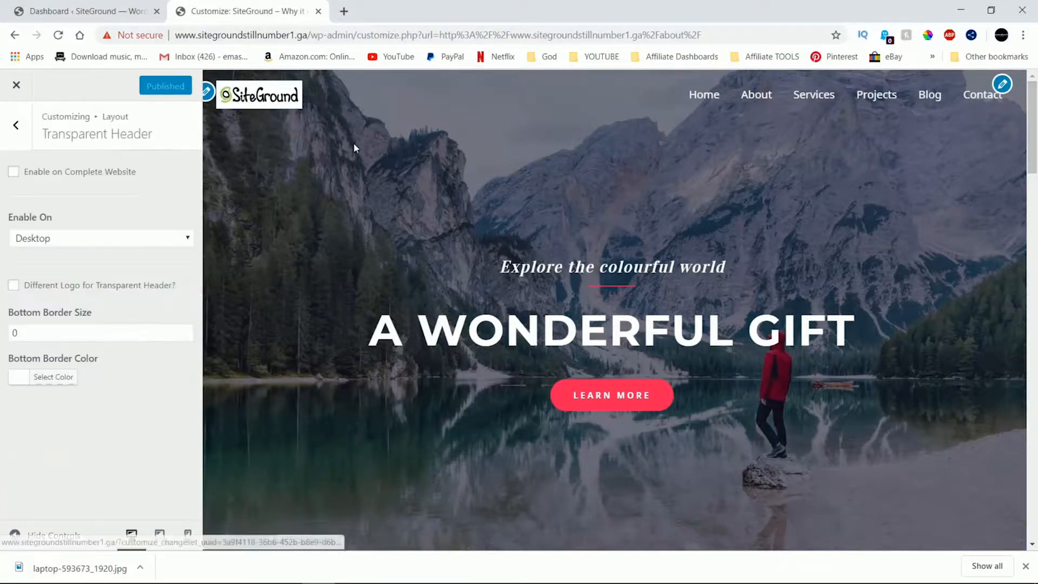
Try a grey #7a7a7a bottom border of size 3 under the transparent header
left_click(69, 378)
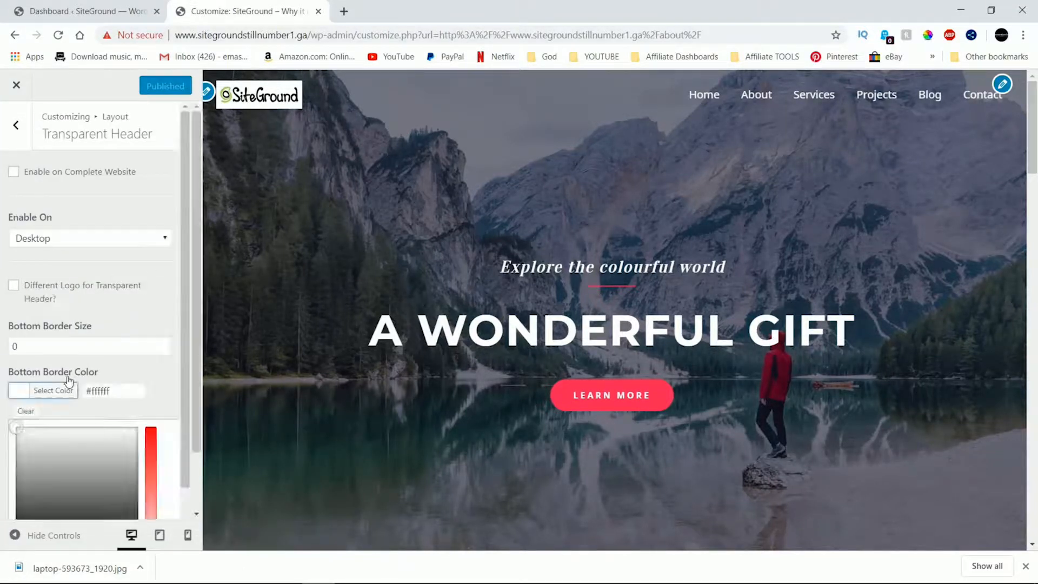
mouse_move(10, 428)
left_mouse_down()
mouse_move(28, 457)
mouse_move(27, 491)
left_mouse_up()
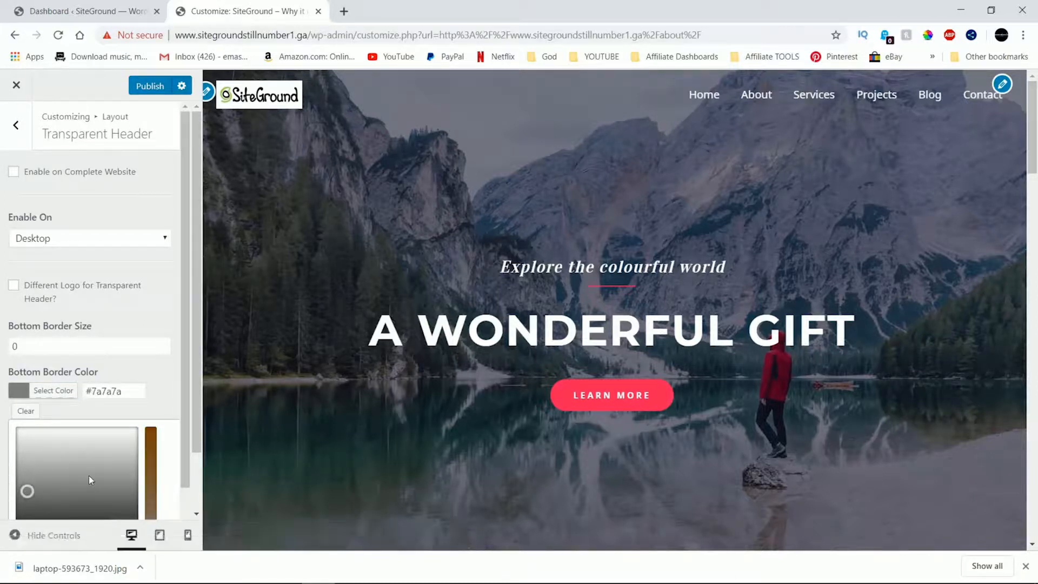
left_click(161, 343)
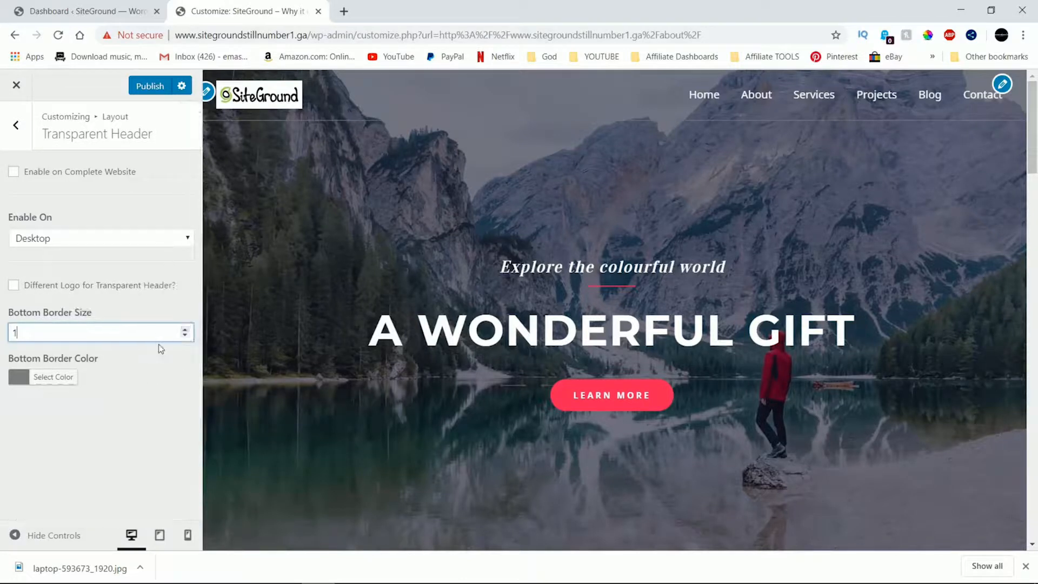
left_click(184, 328)
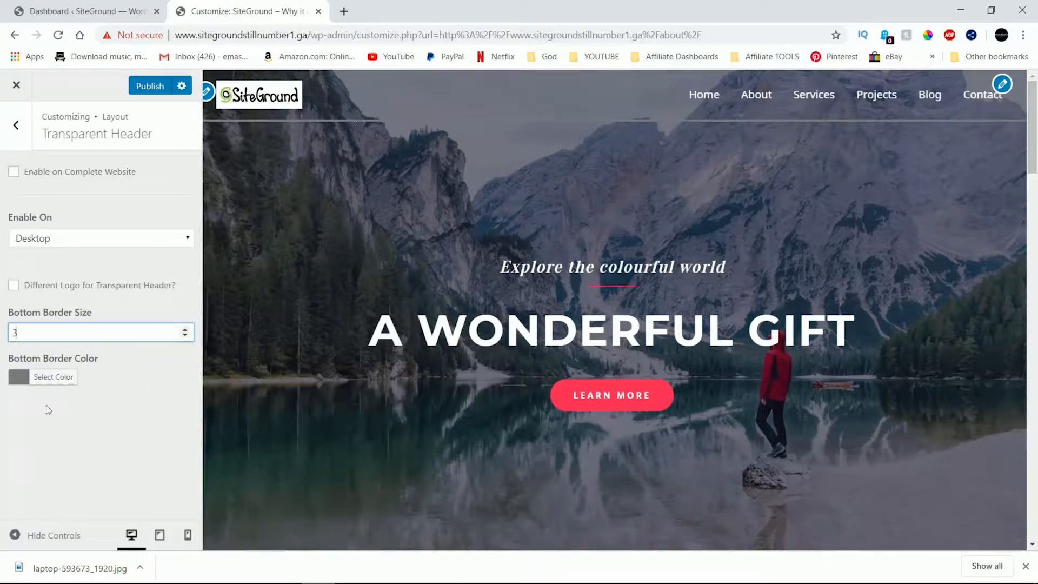
Try teal #10a596 and red #d31547 as the transparent header's bottom border colour, checking it in the page preview
left_click(47, 377)
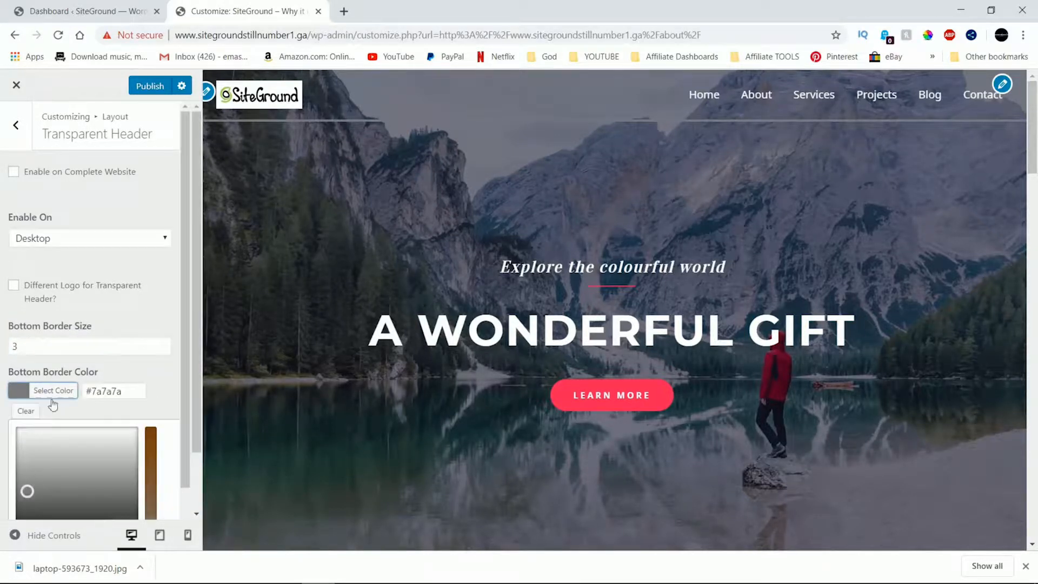
left_click(151, 451)
left_click_drag(28, 423, 76, 401)
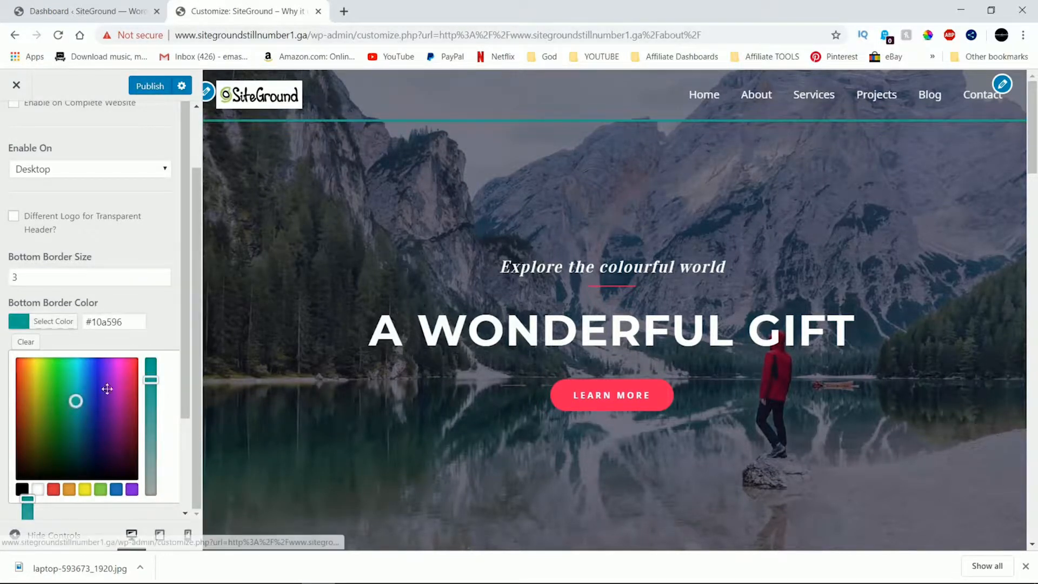
left_click(133, 379)
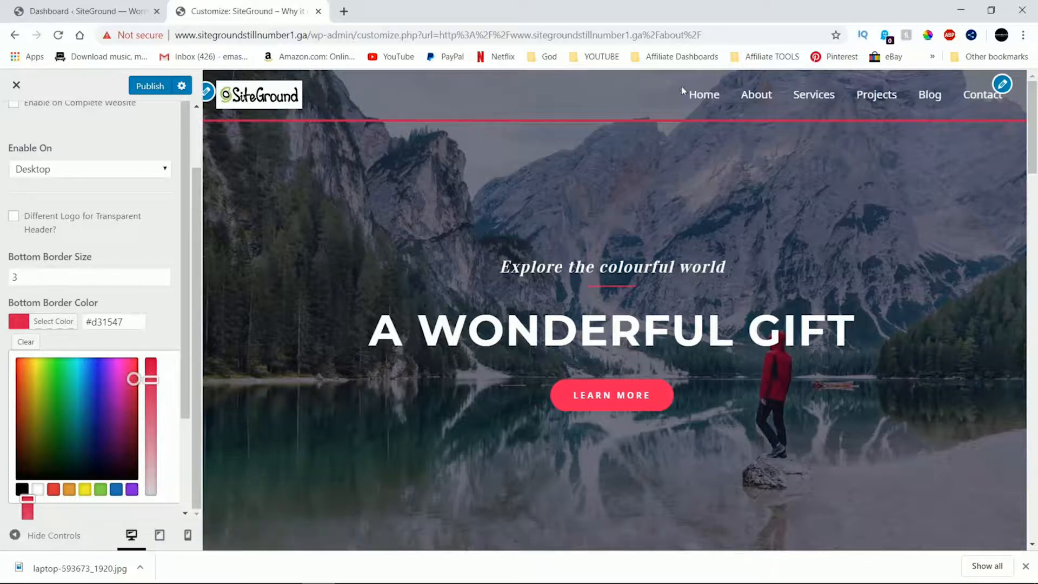
scroll(193, 444, "down", 2)
scroll(103, 470, "up", 2)
Clear the transparent header's bottom border colour and set the border size back to 0
left_click(27, 342)
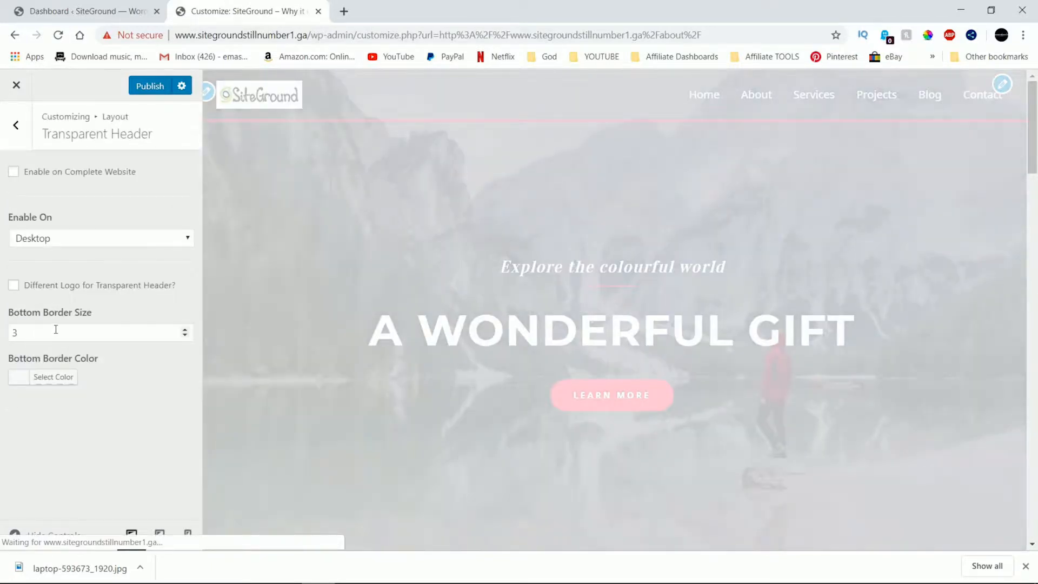
left_click(186, 330)
left_click(185, 335)
left_click(185, 334)
left_click(185, 335)
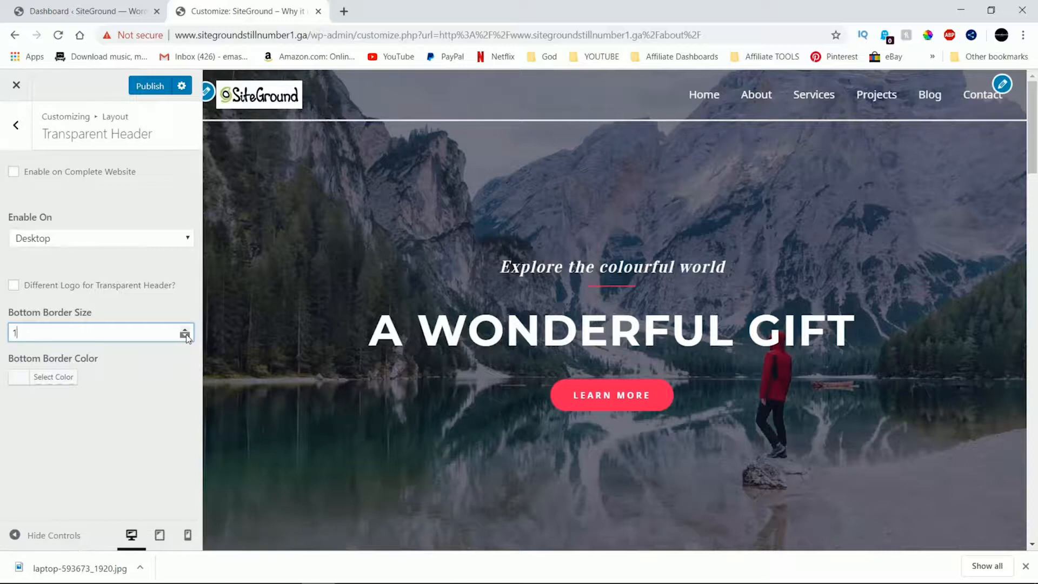
left_click(186, 335)
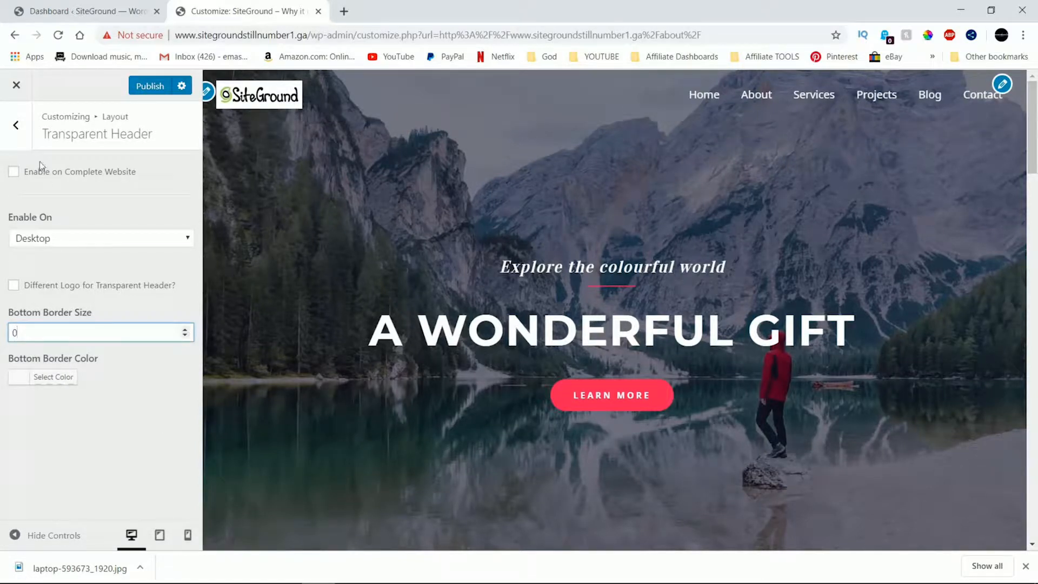
Open the transparent header's settings under Colors & Background
left_click(16, 128)
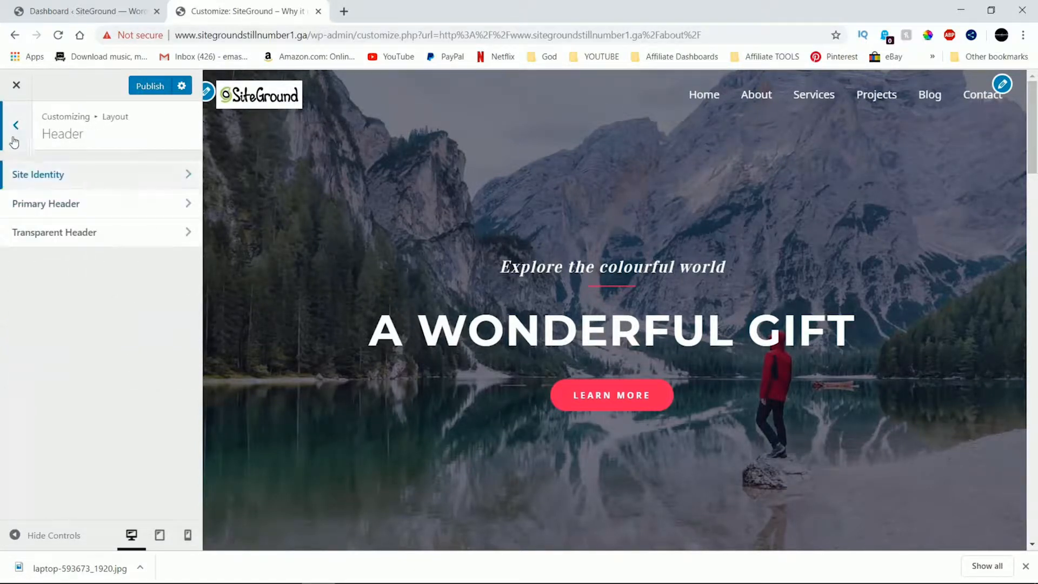
left_click(13, 129)
left_click(13, 129)
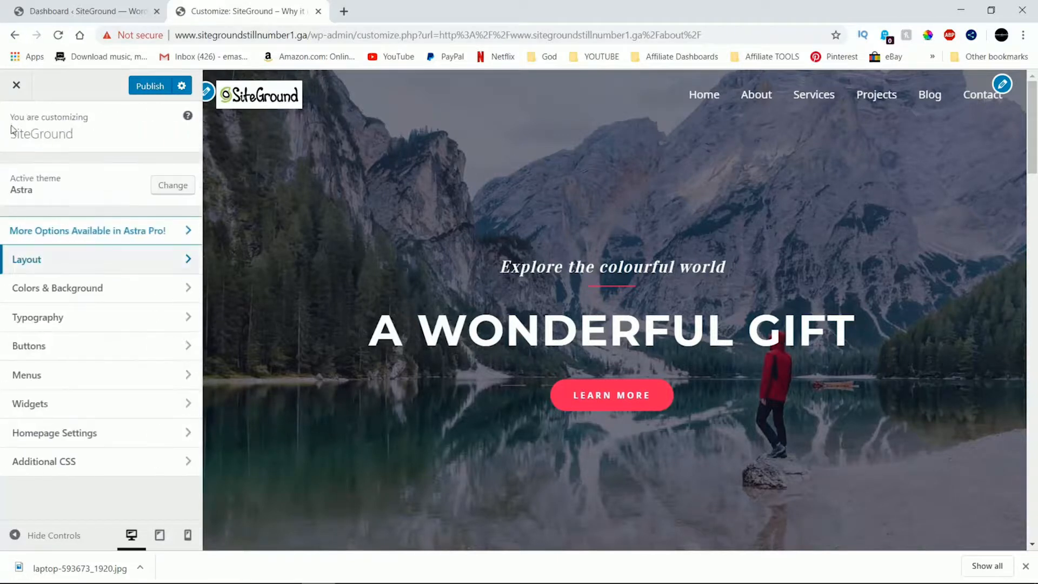
left_click(67, 286)
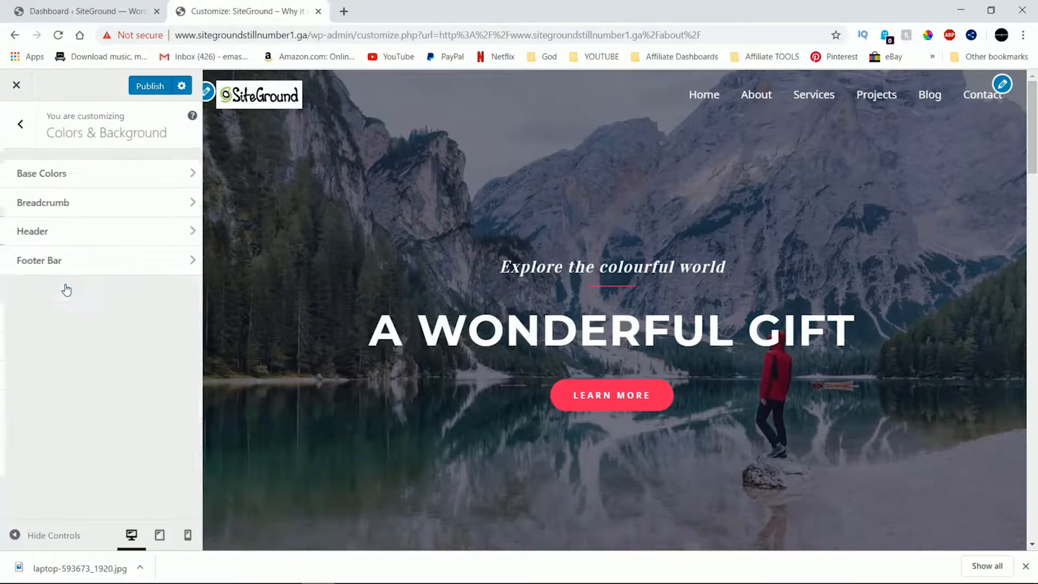
left_click(93, 233)
left_click(83, 179)
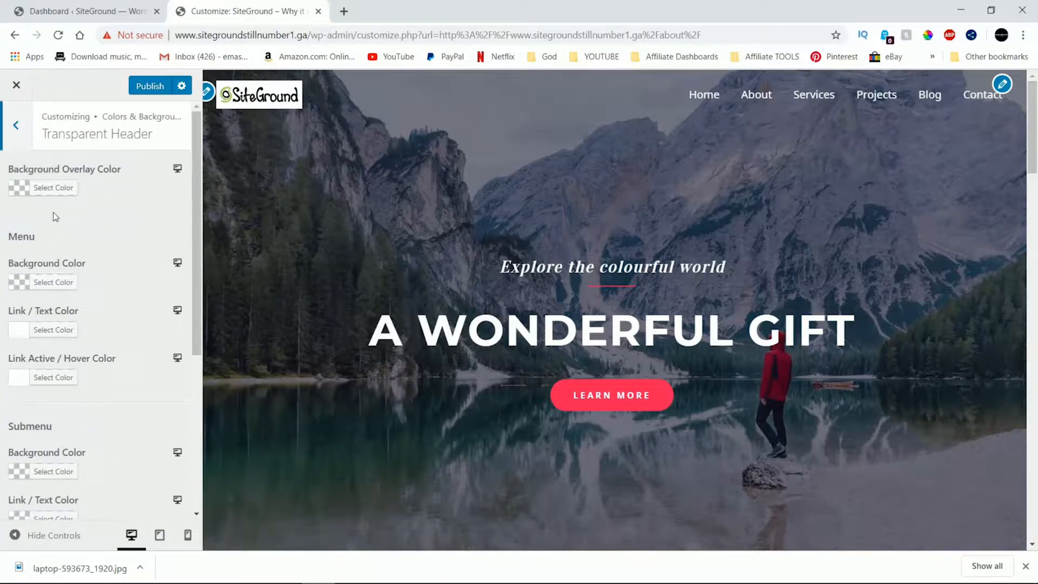
Try a black background overlay with about 0.2 opacity on the transparent header
left_click(54, 189)
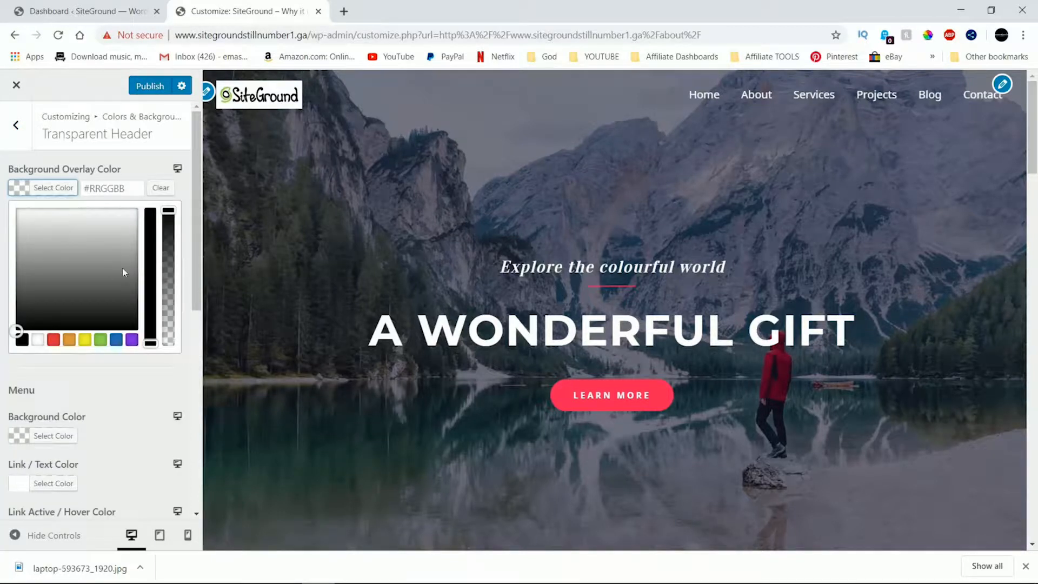
left_click(26, 340)
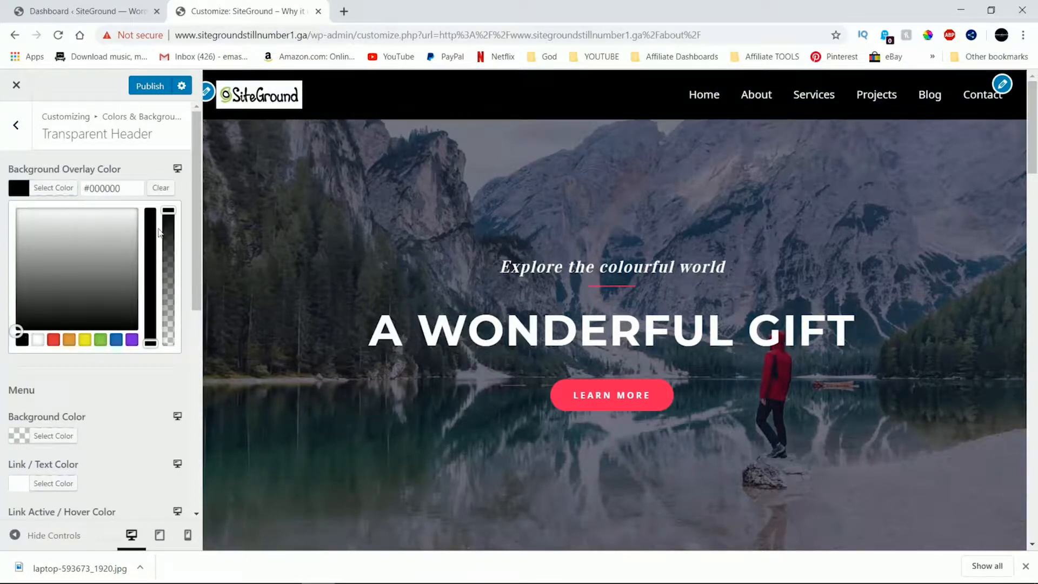
left_click_drag(168, 210, 169, 314)
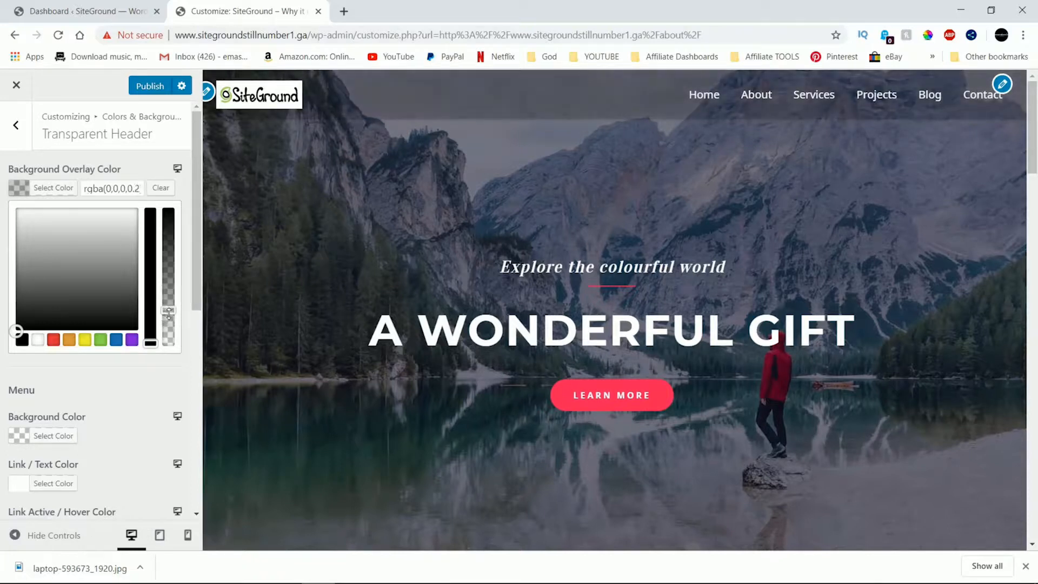
Try a red background overlay on the transparent header, raising it to full opacity and adjusting the shade to #ed3636
left_click(53, 339)
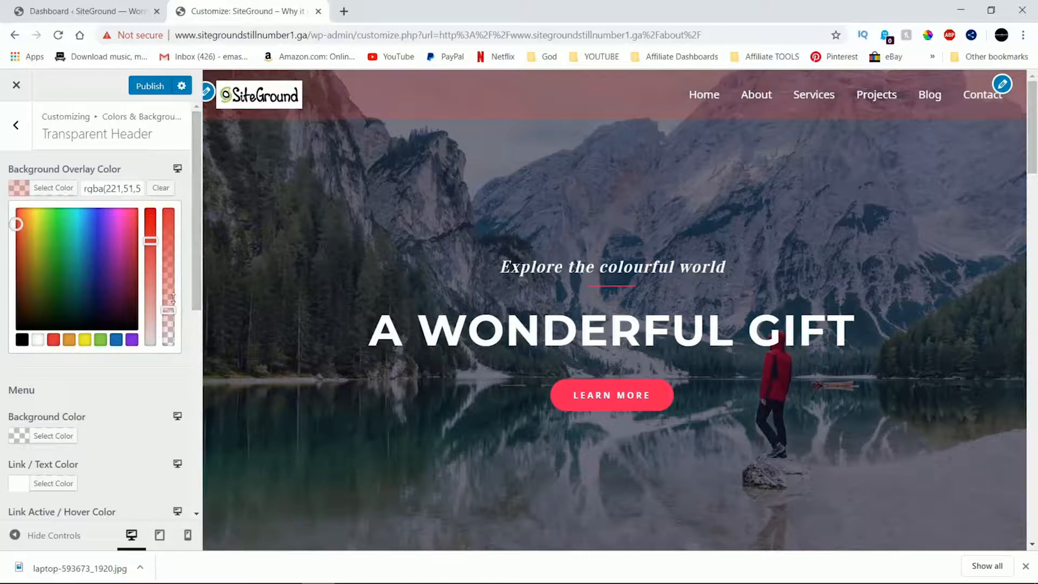
left_click_drag(168, 310, 183, 197)
left_click(182, 196)
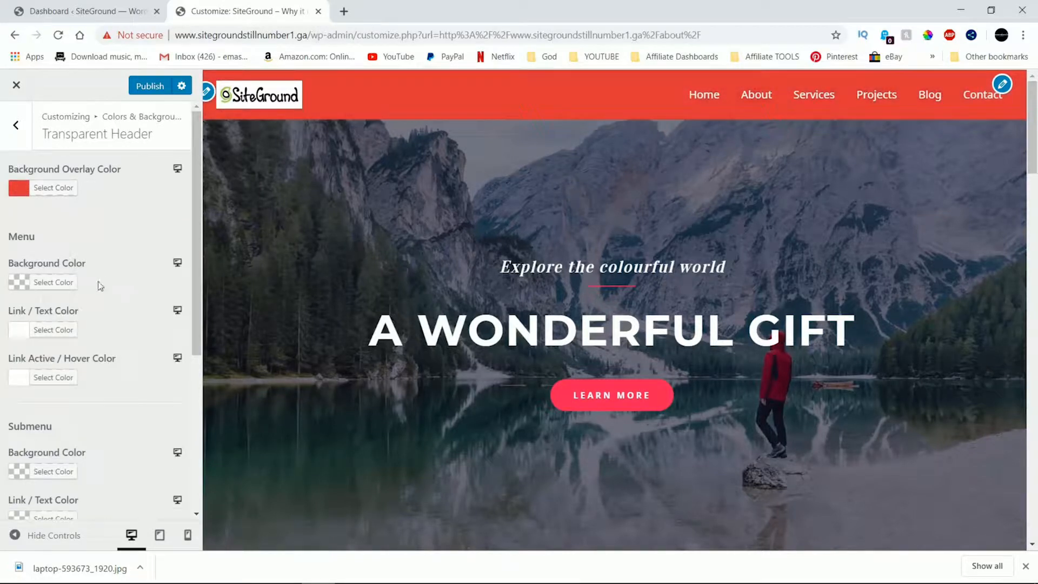
left_click(54, 189)
left_click_drag(96, 245, 16, 217)
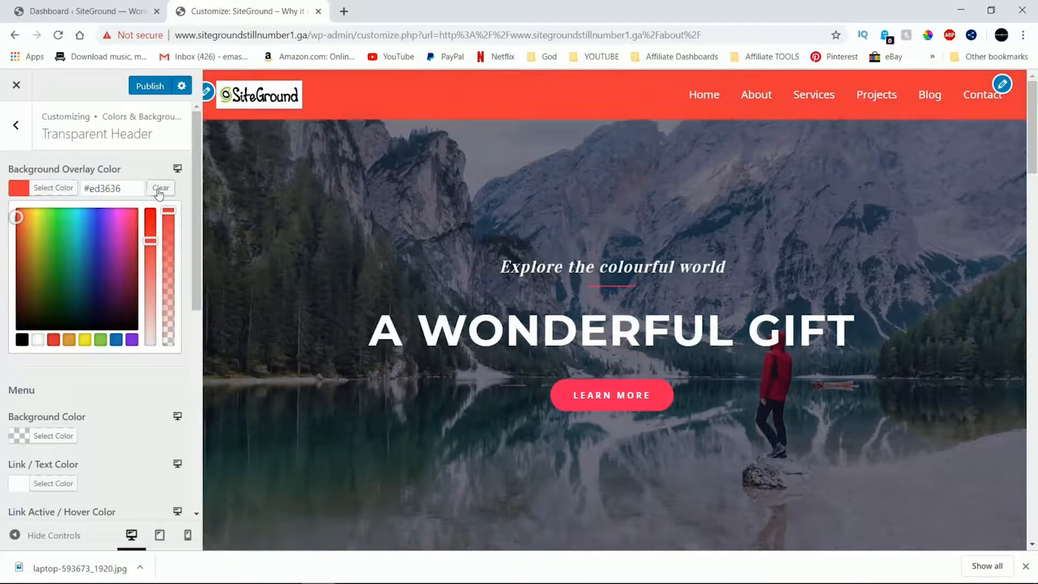
Try a black header overlay at about 0.1 to 0.2 opacity, and clear the overlay colour
left_click(21, 339)
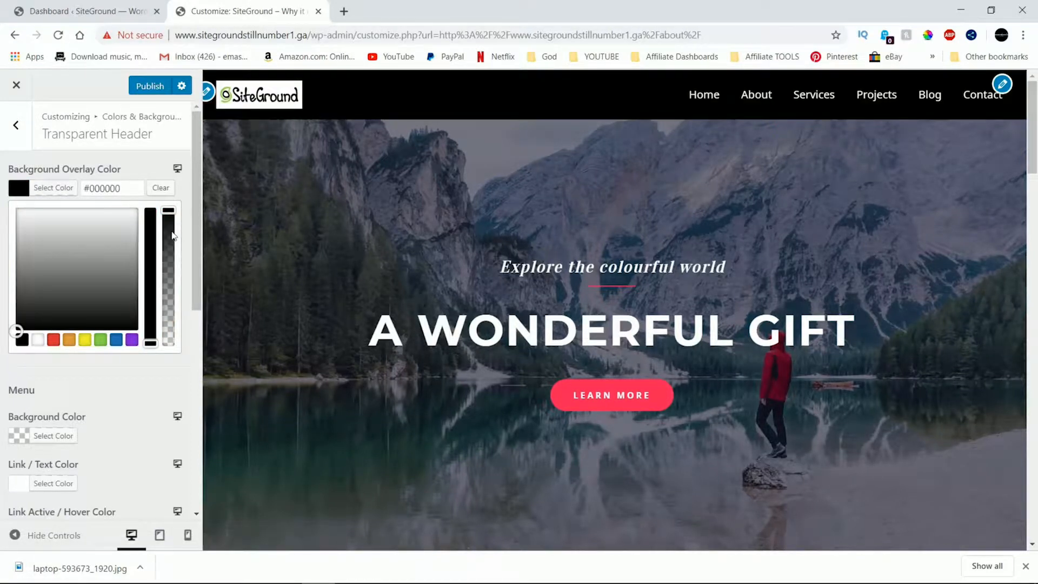
left_click_drag(175, 212, 179, 334)
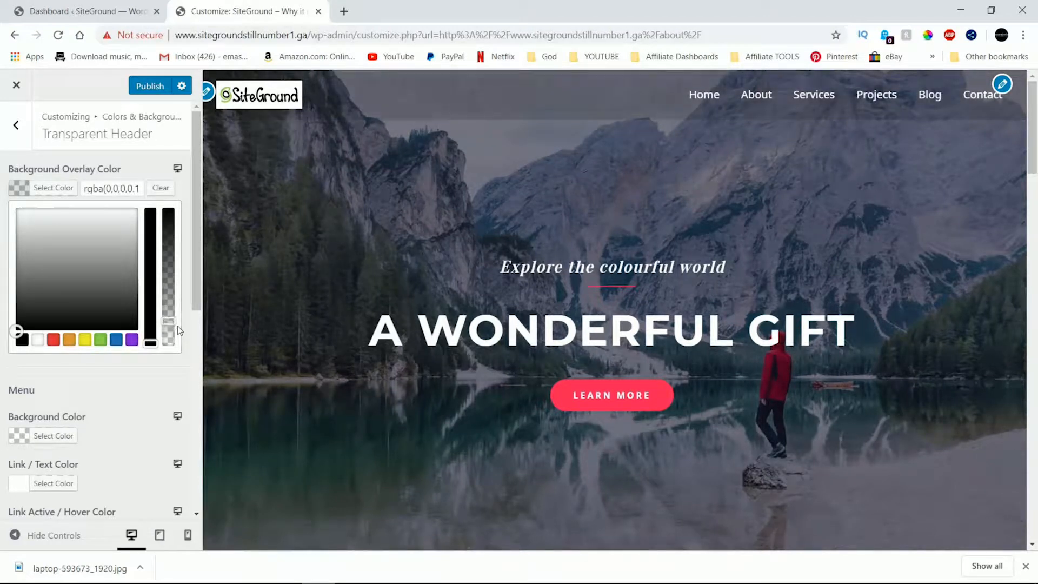
left_click_drag(177, 320, 178, 310)
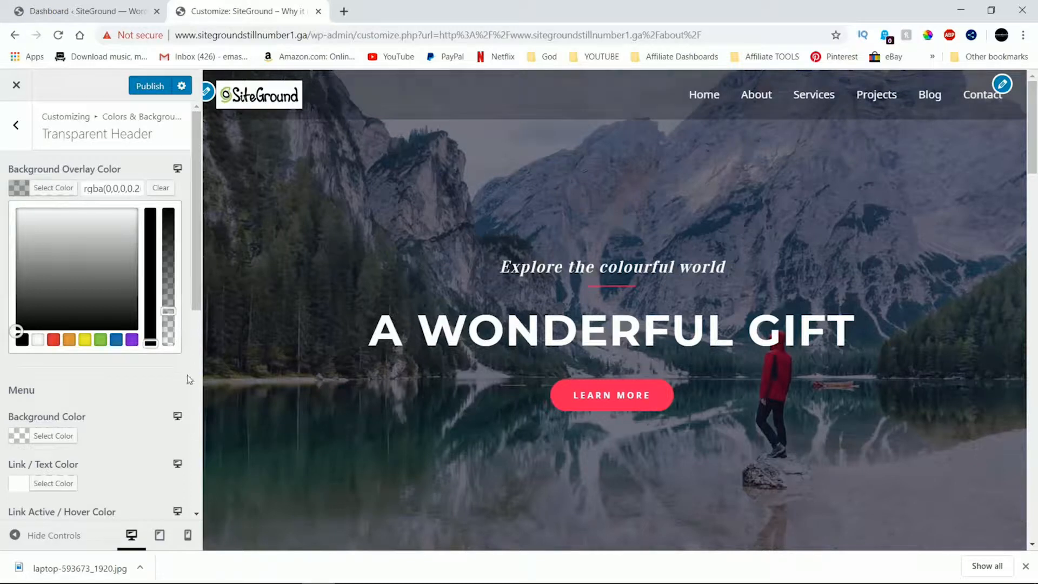
left_click(156, 189)
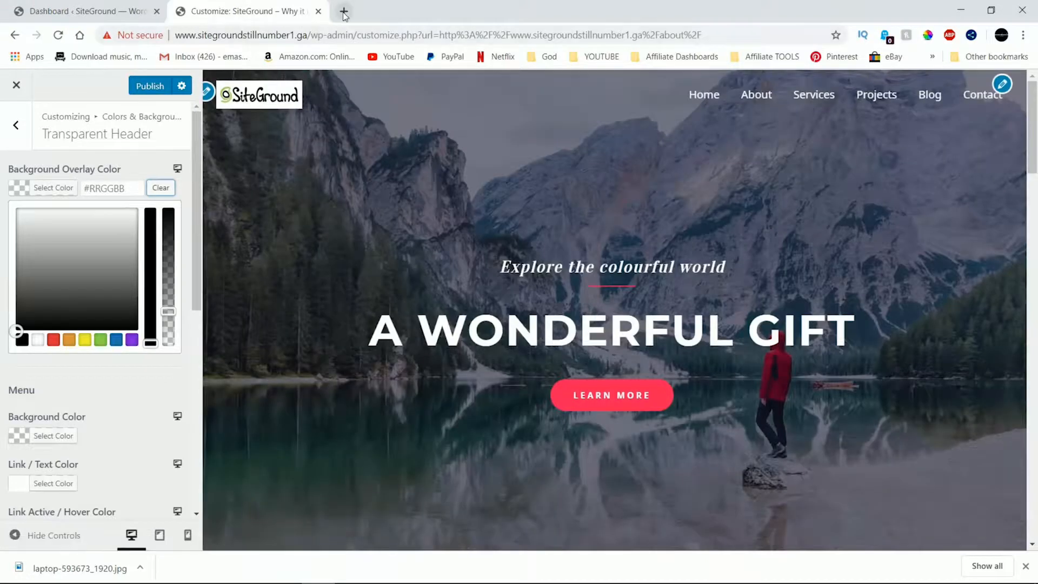
Examine the navigation bar on apple.com in a new browser tab as a reference, and return to the customizer
left_click(344, 12)
type("apple")
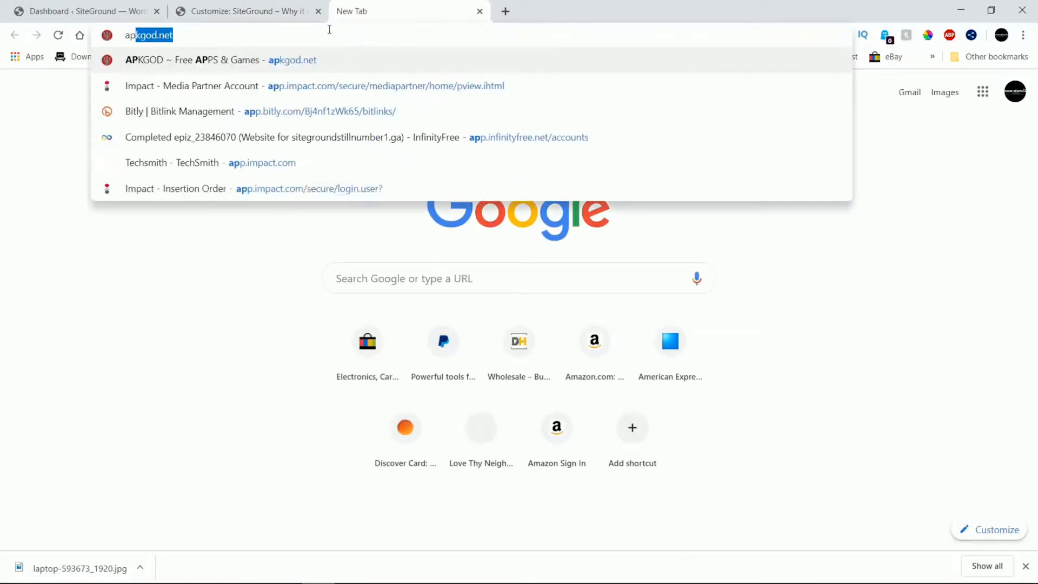
key("Return")
left_click(123, 184)
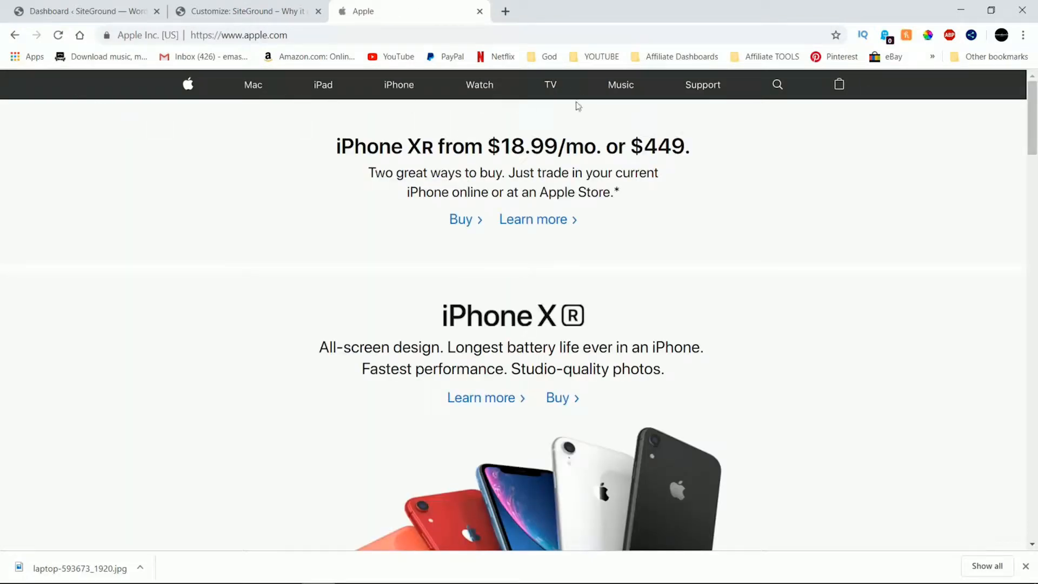
left_click(218, 12)
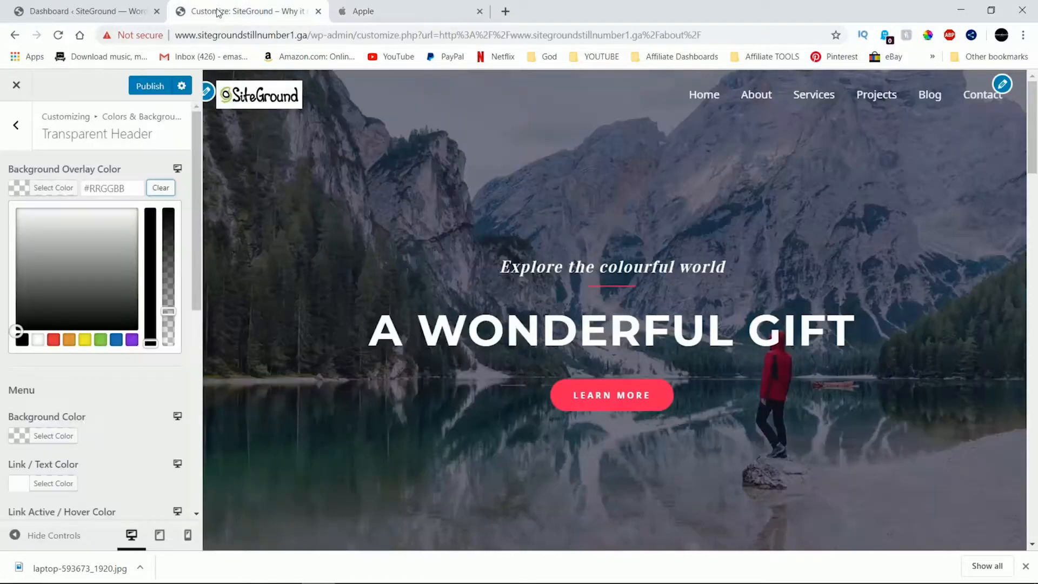
Set the transparent header's background overlay to a dark, semi-transparent black
left_click(171, 233)
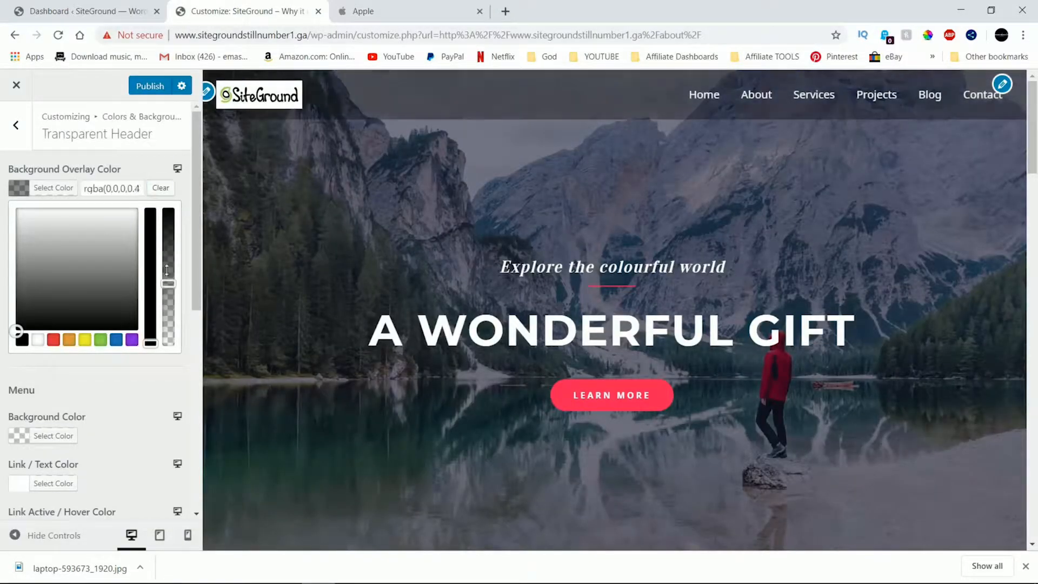
left_click(173, 237)
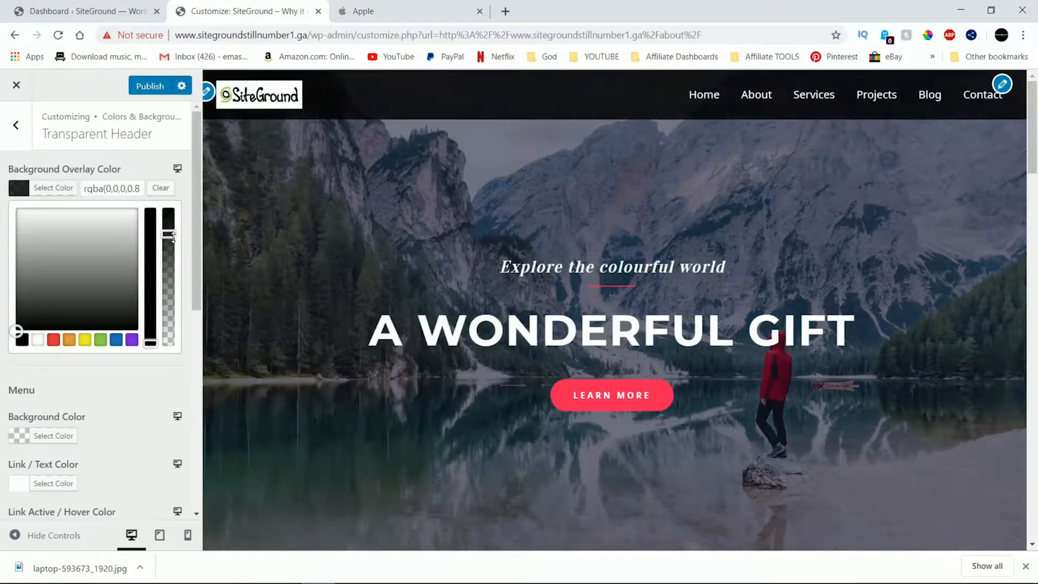
left_click(173, 240)
left_click_drag(172, 243, 169, 265)
left_click(122, 363)
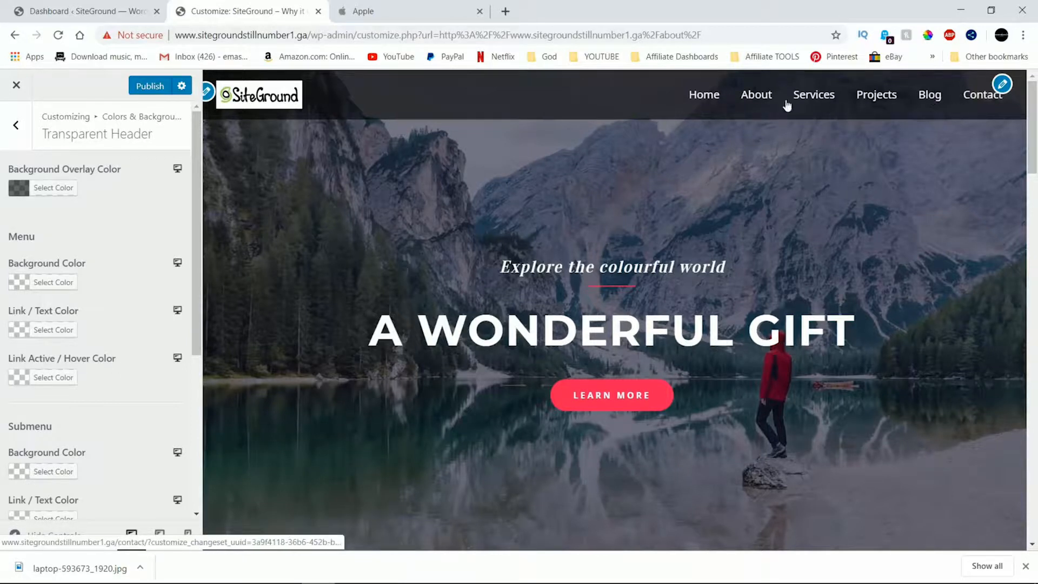
Set the transparent header's menu link and text colour to red #dd3333
left_click(52, 330)
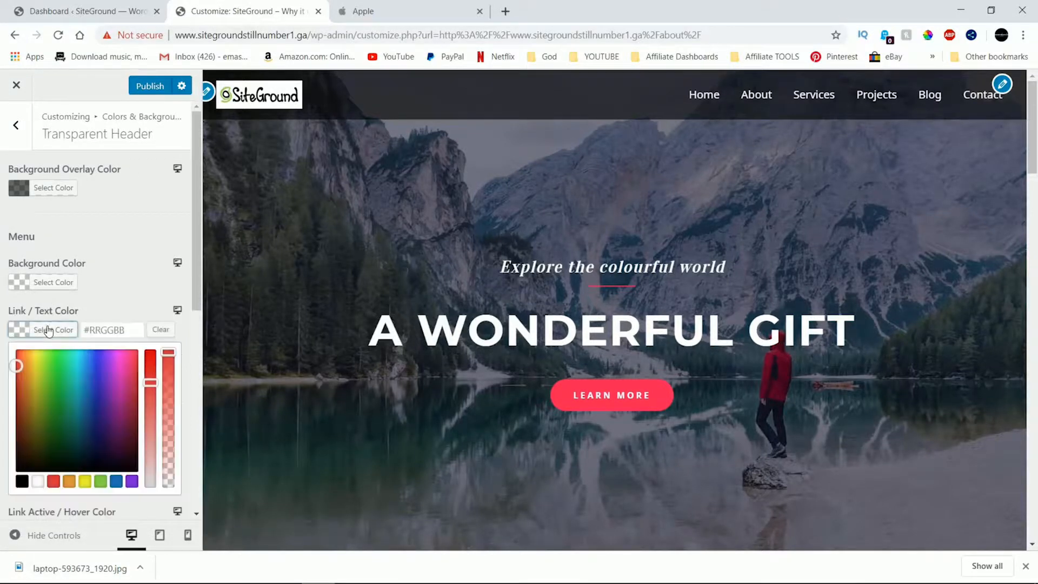
left_click(52, 483)
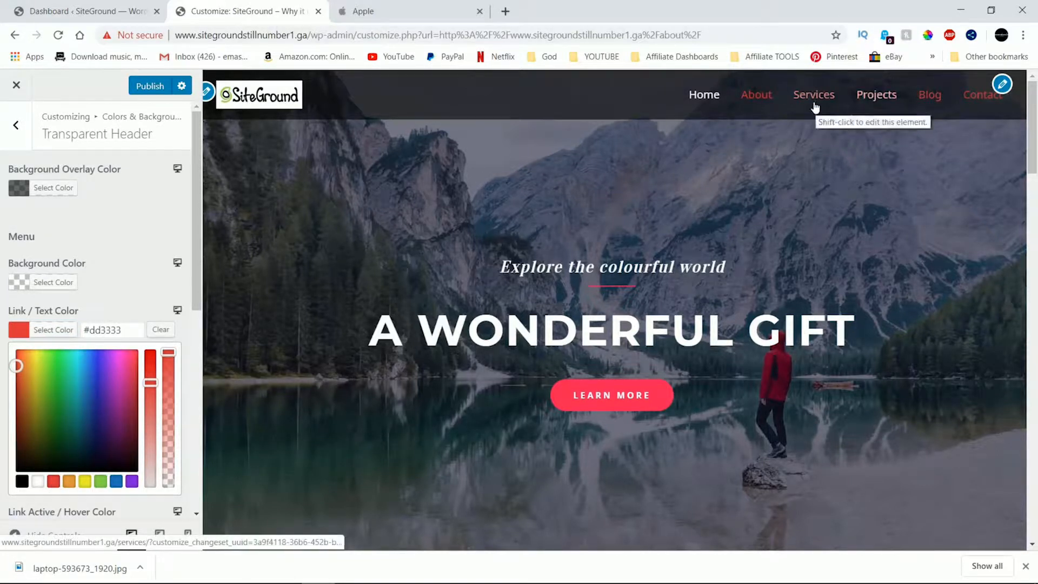
left_click(112, 280)
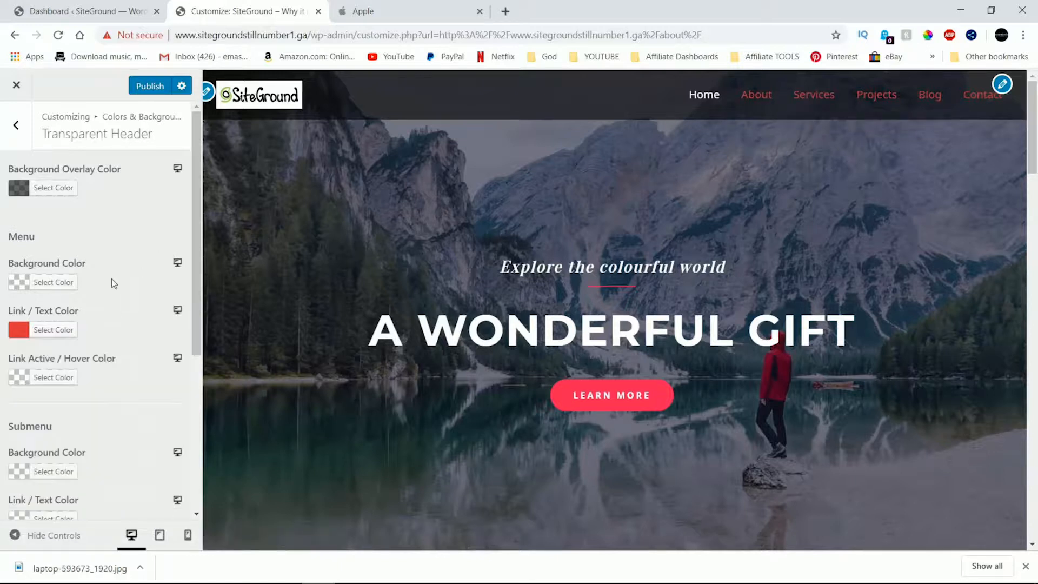
Try a bright red #ff1911 for the menu's active/hover colour and a darker red for the menu link text in the transparent header
left_click(55, 382)
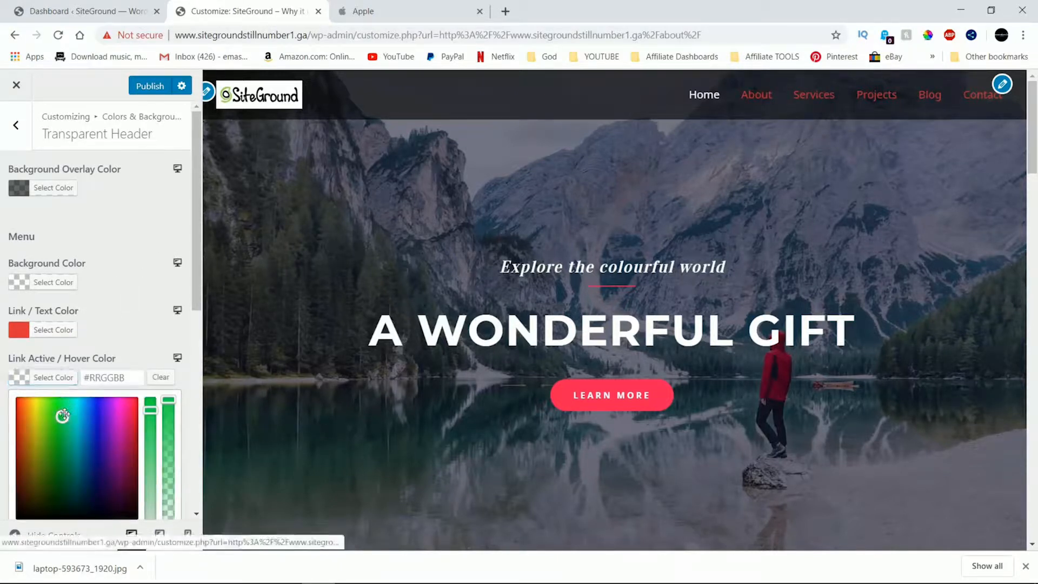
left_click_drag(45, 422, 18, 442)
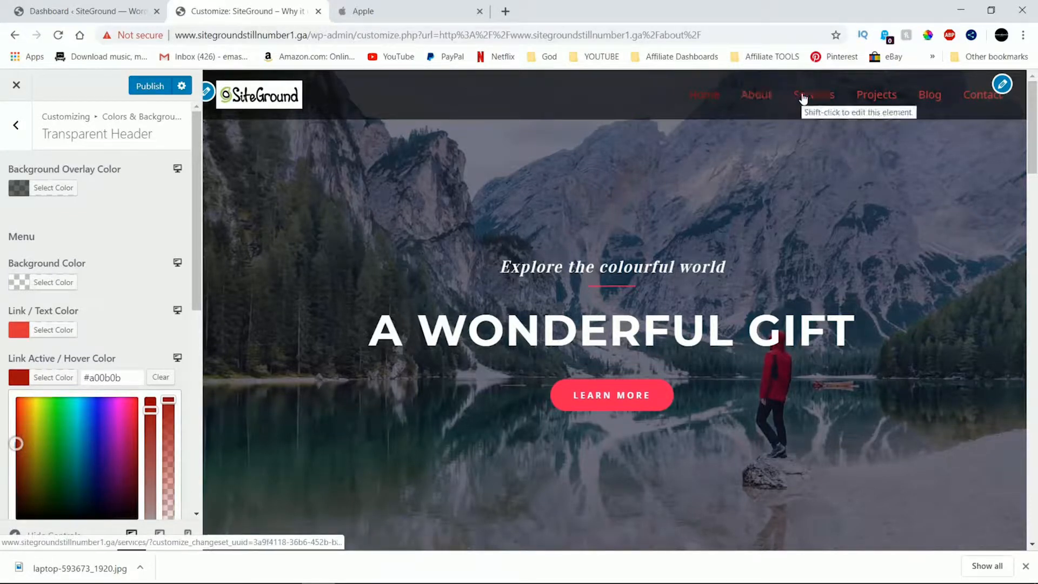
mouse_move(18, 441)
left_mouse_down()
mouse_move(18, 377)
mouse_move(18, 398)
left_mouse_up()
left_click(46, 330)
left_click(569, 189)
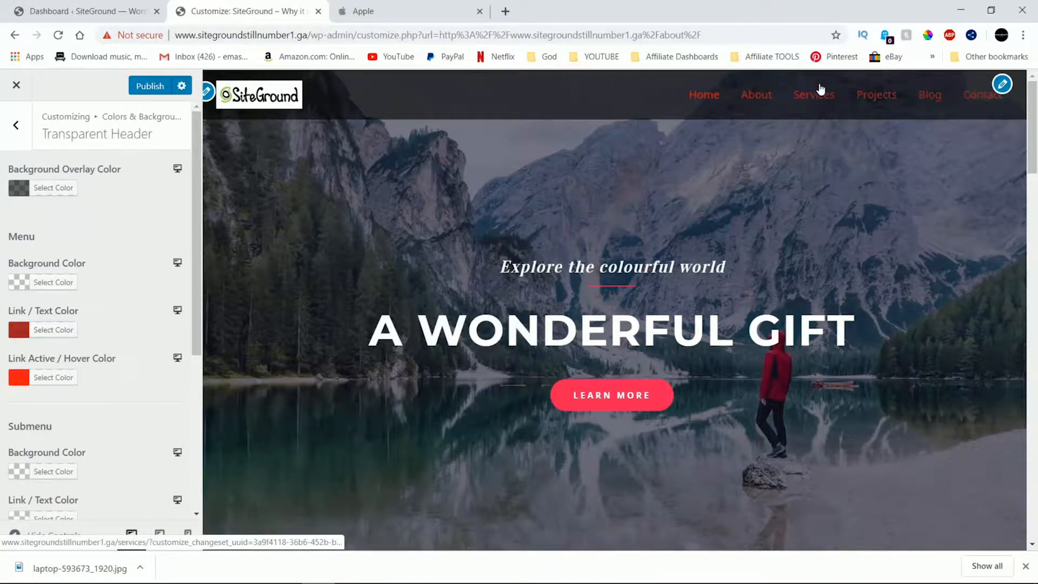
Clear the transparent header's menu link/text colour and its active/hover colour
left_click(52, 331)
left_click(160, 329)
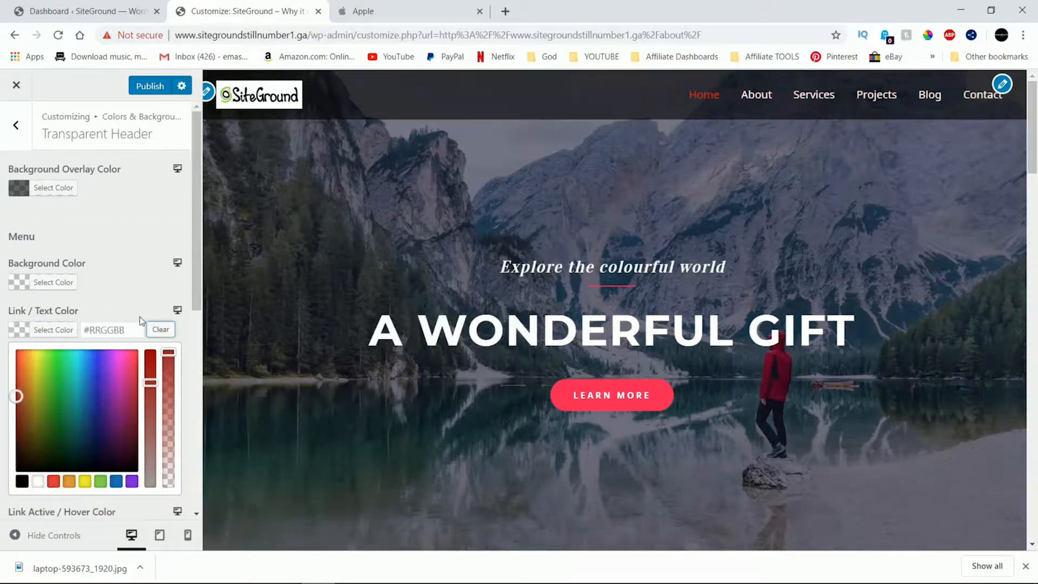
left_click(125, 314)
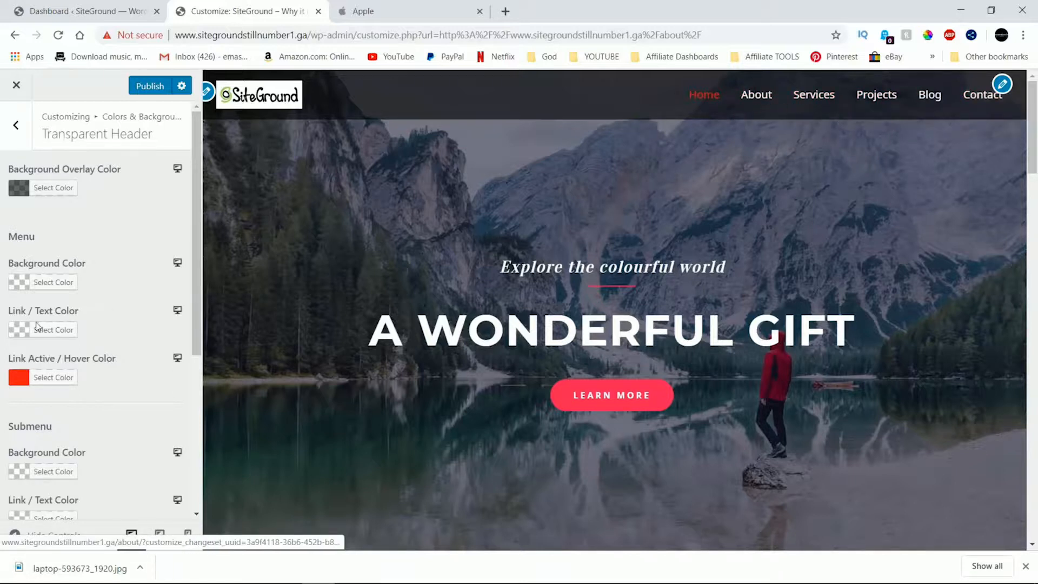
left_click(43, 384)
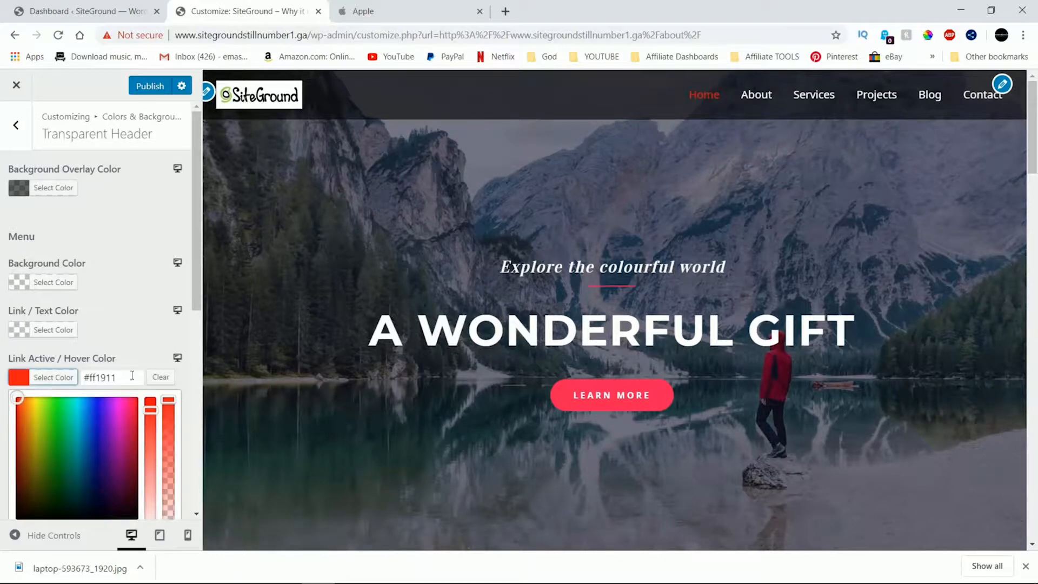
left_click(162, 378)
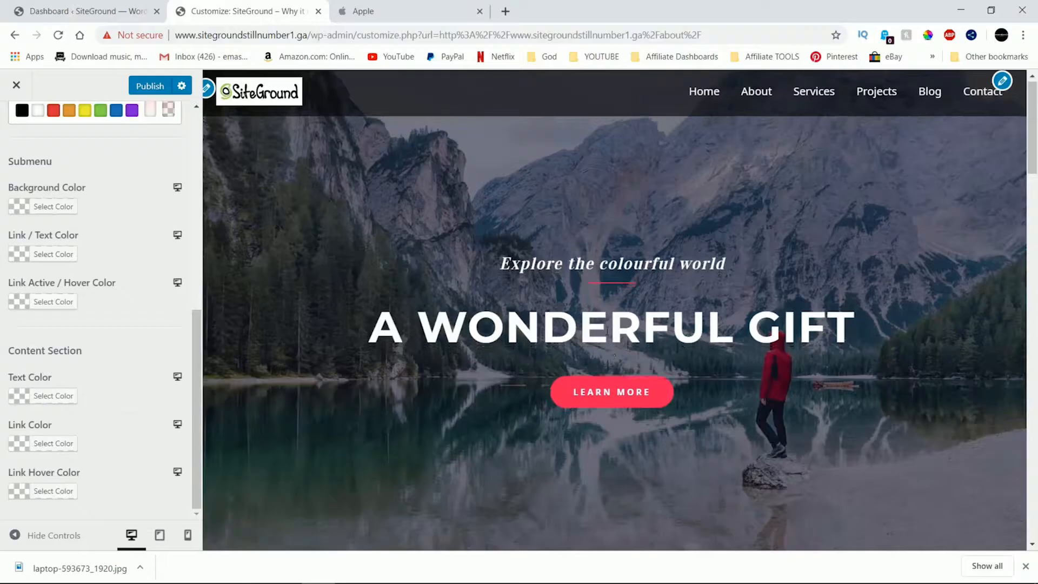
Leave the customizer, discarding the unsaved changes, and reopen it from the About page
scroll(606, 333, "down", 15)
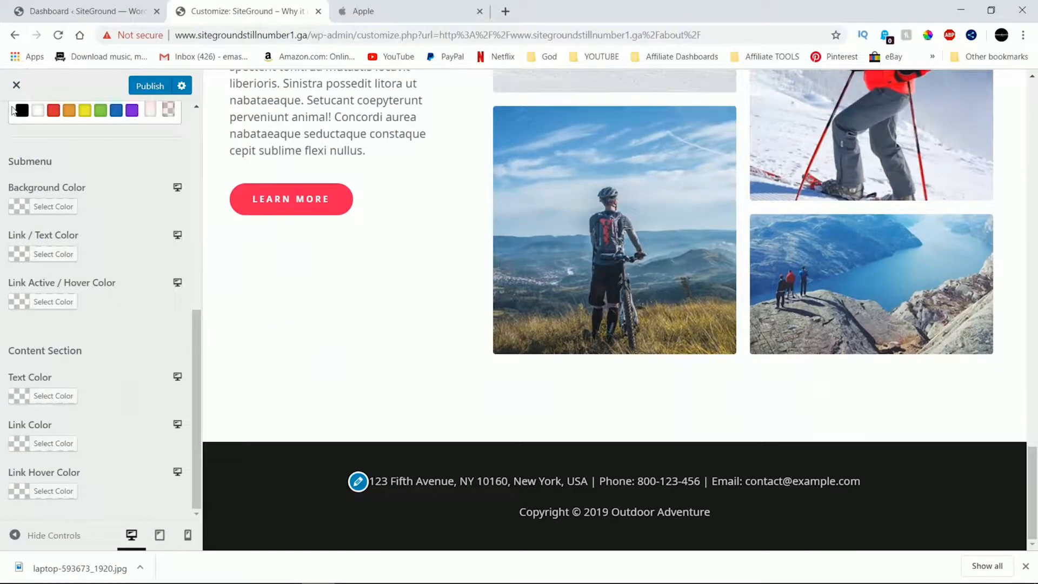
left_click(16, 85)
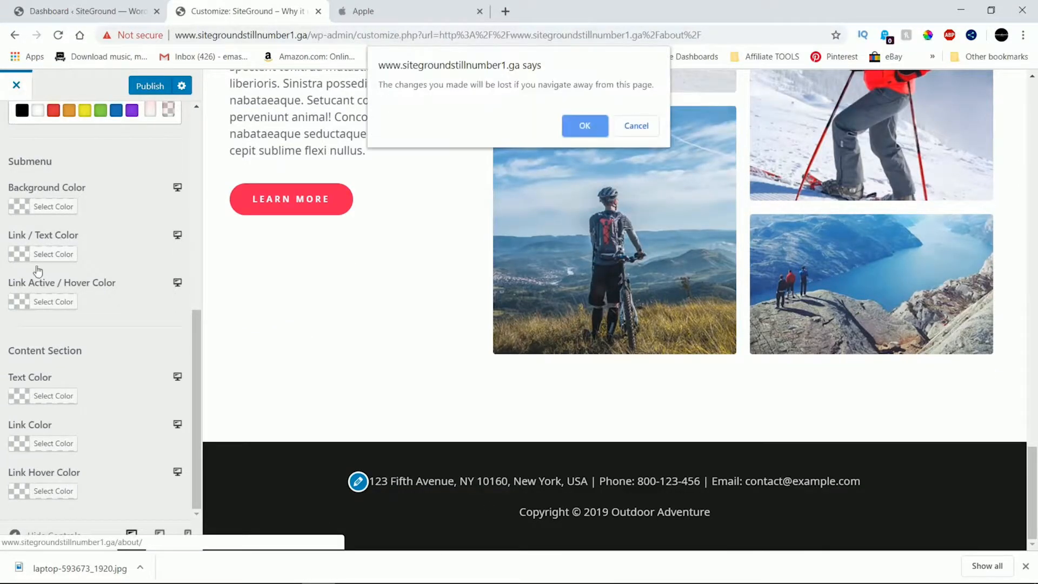
left_click(582, 128)
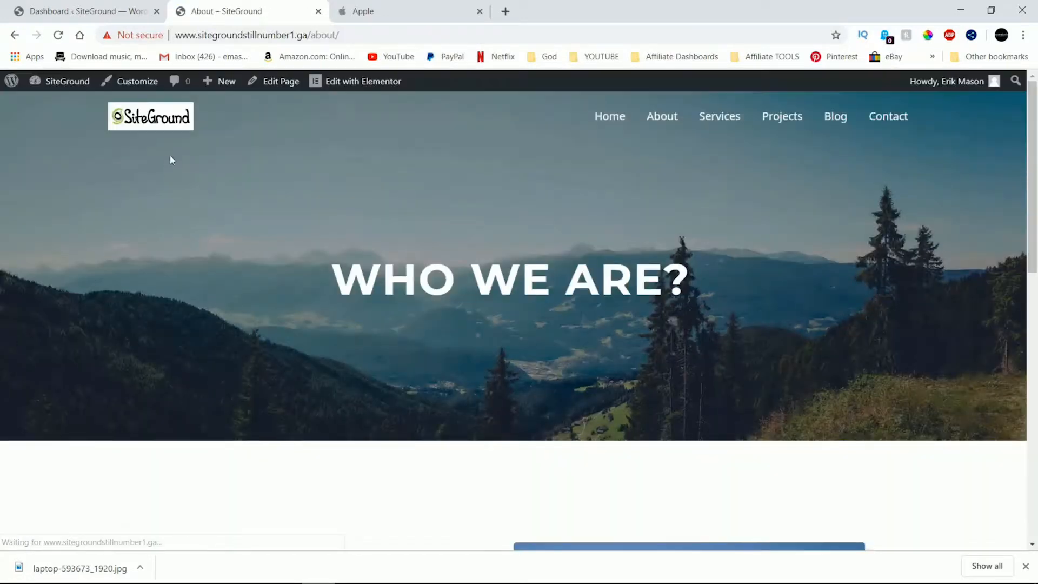
left_click(135, 81)
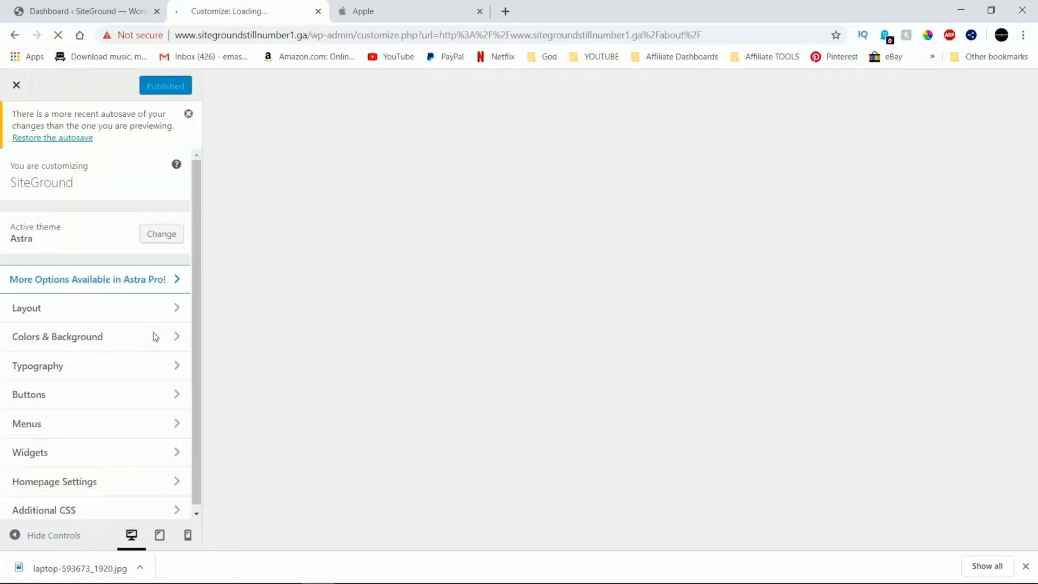
Set the footer bar's background colour to dark grey #3f3f3f and publish the change
left_click(103, 335)
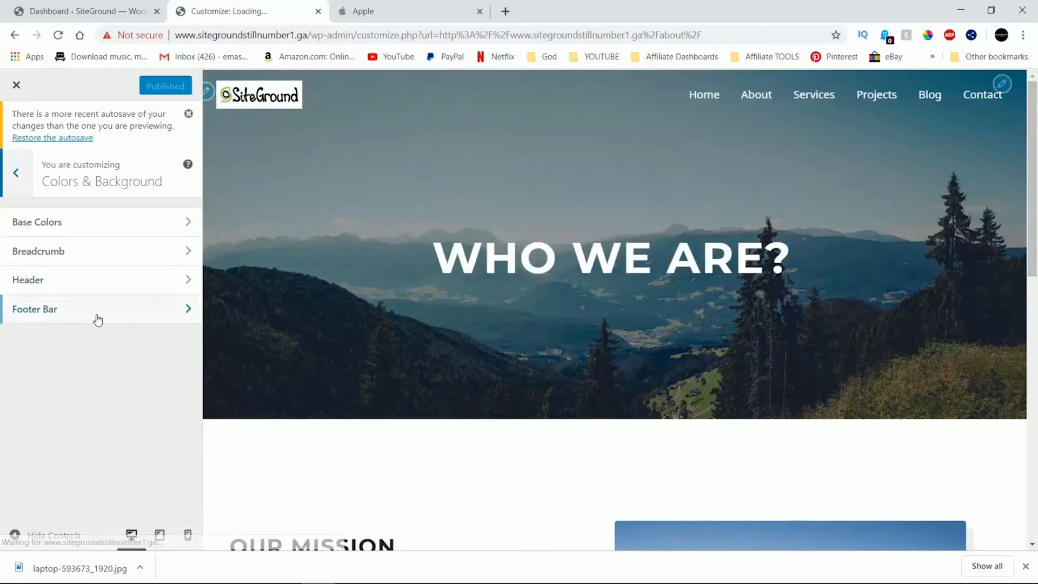
left_click(97, 315)
scroll(320, 347, "down", 10)
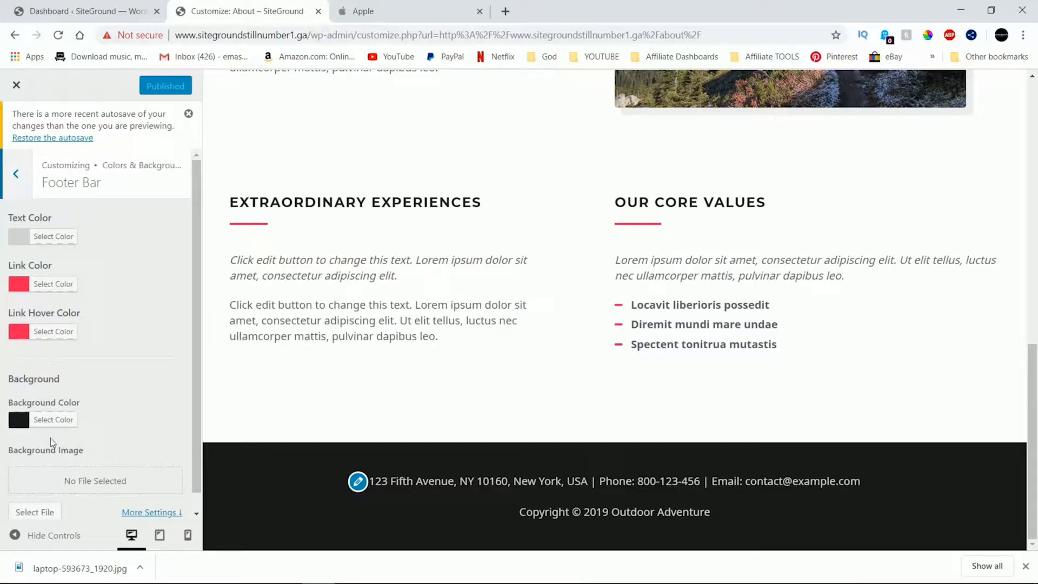
left_click(53, 419)
left_click(50, 466)
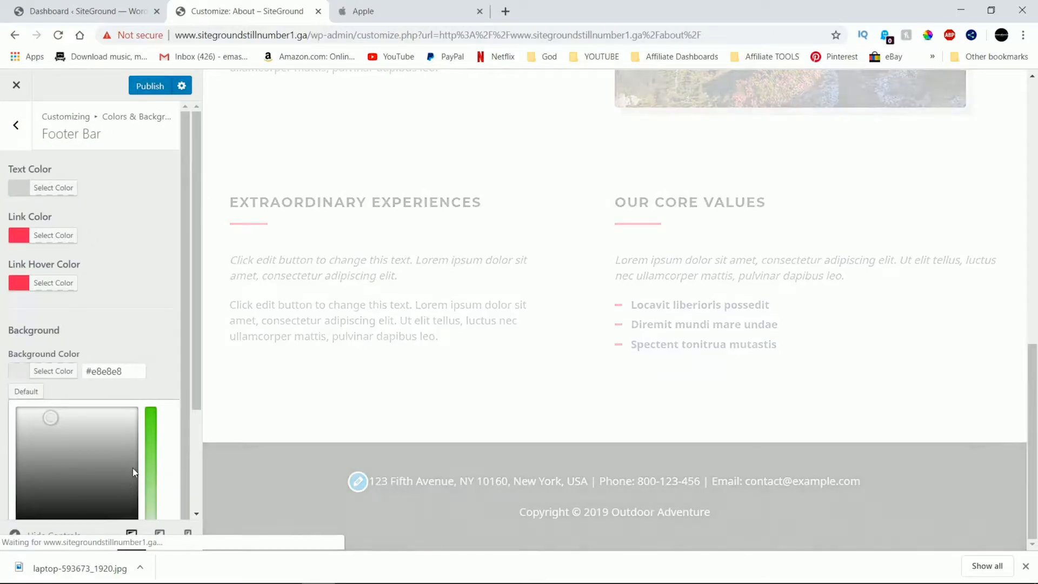
scroll(183, 388, "down", 1)
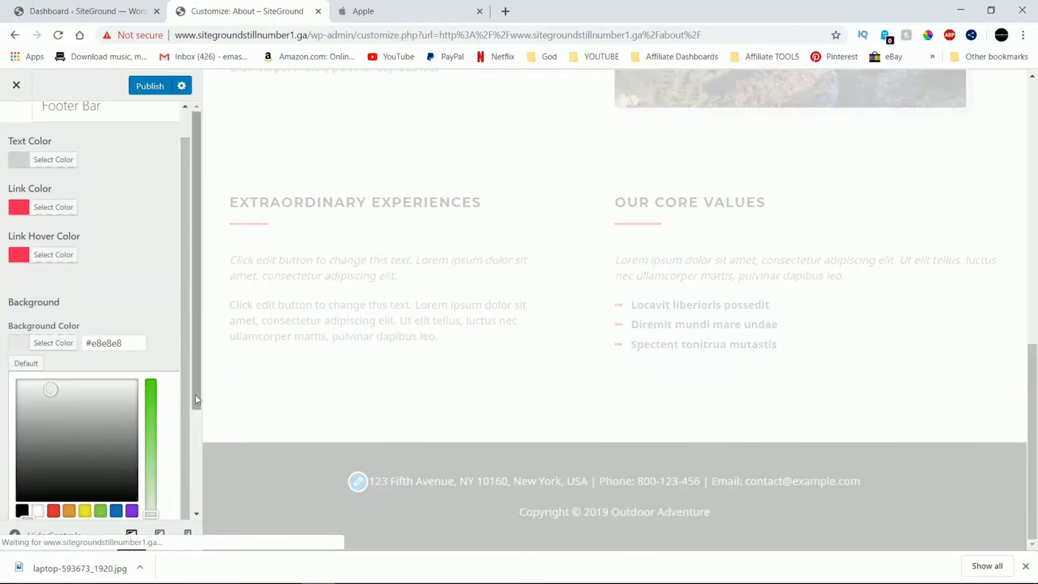
scroll(196, 399, "down", 2)
left_click(52, 407)
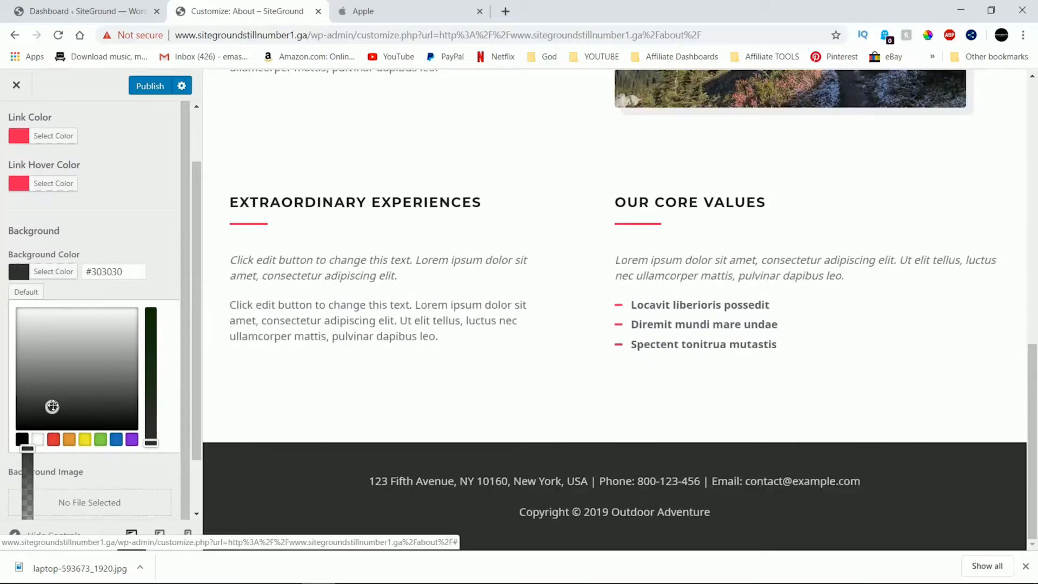
left_click_drag(52, 407, 41, 400)
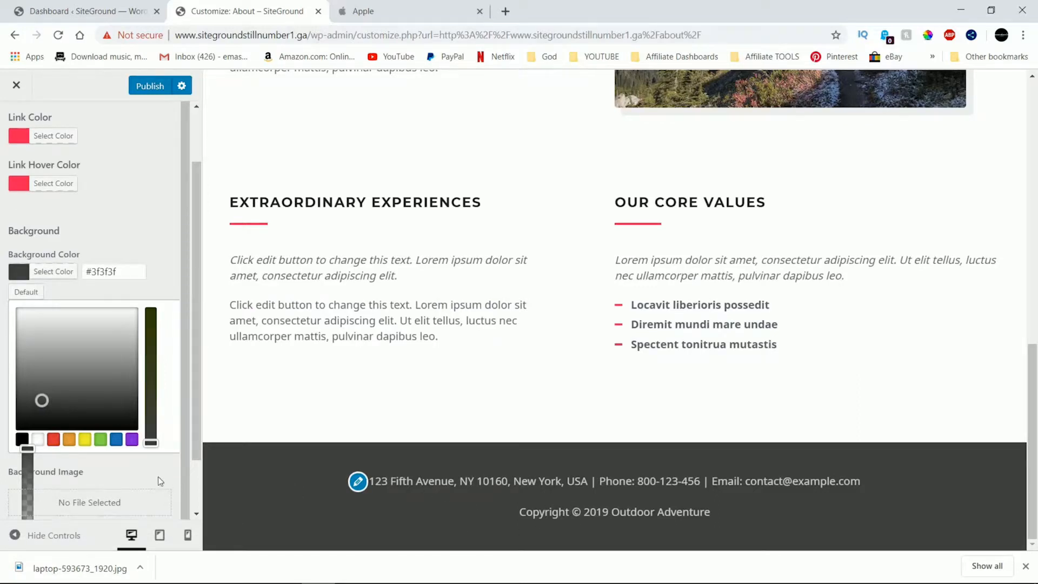
left_click(143, 95)
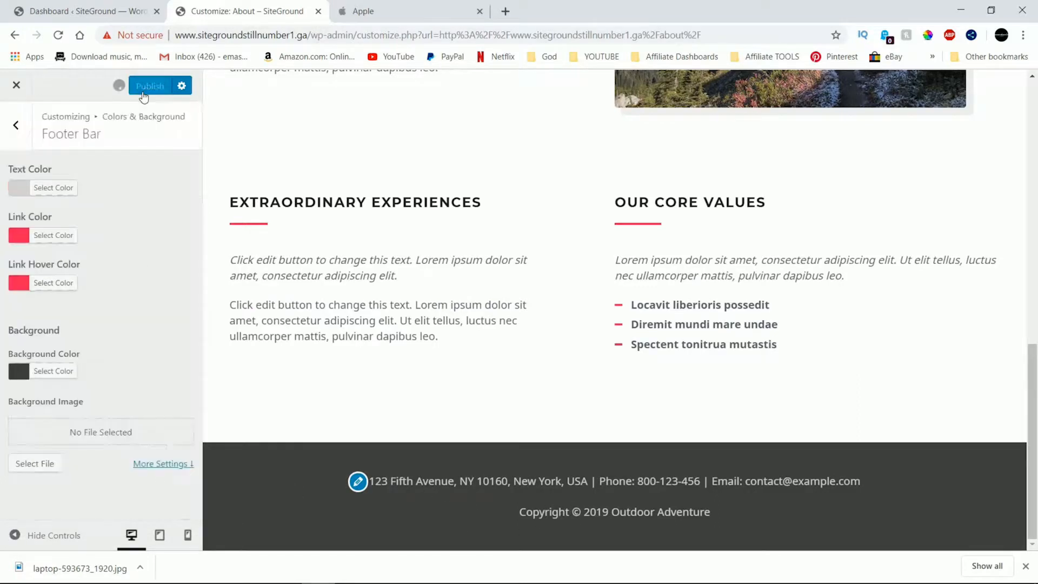
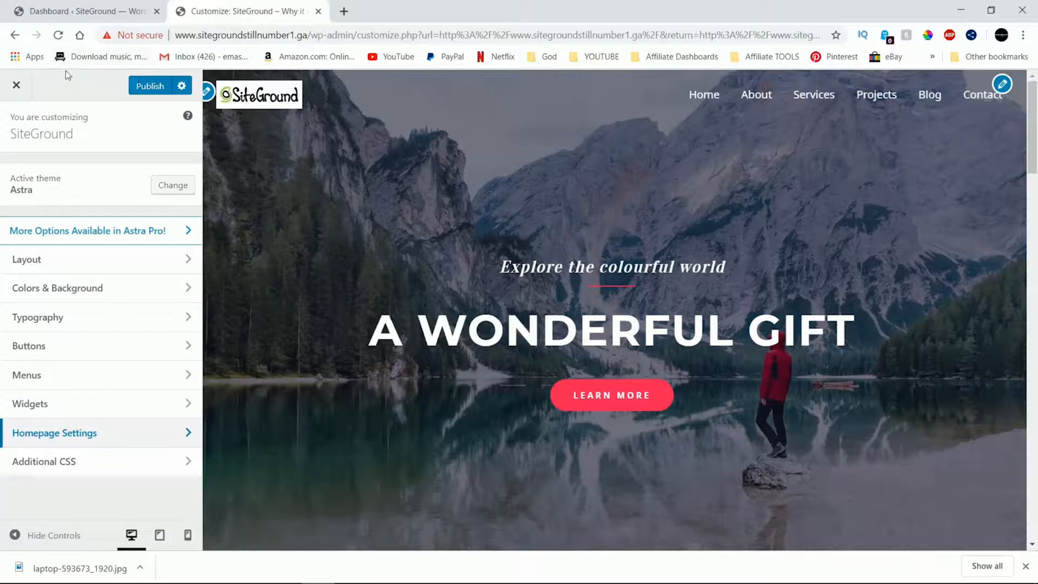
Close the customizer without saving the changes and look through the About page on the live site
left_click(16, 85)
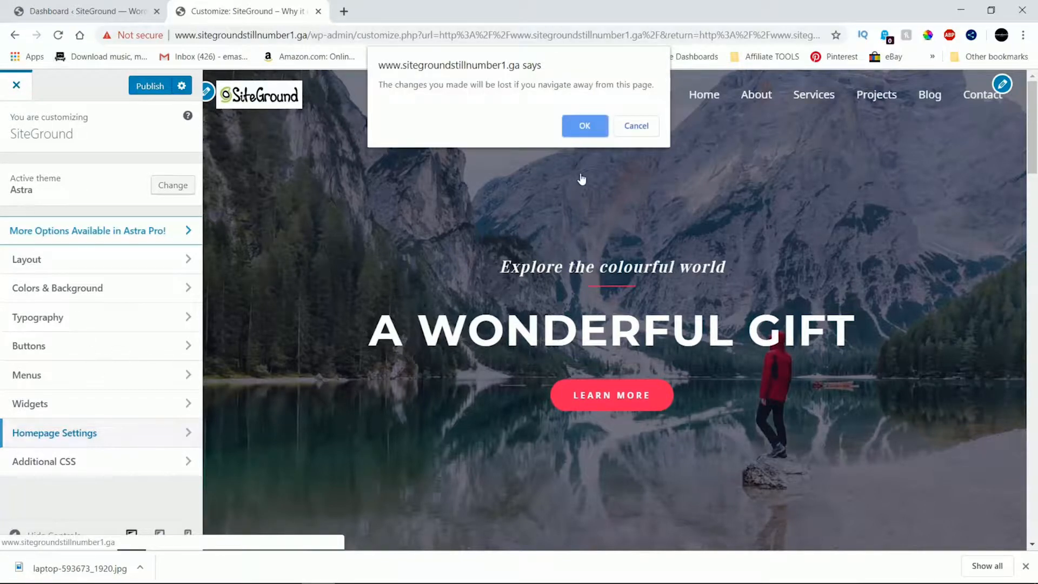
left_click(585, 125)
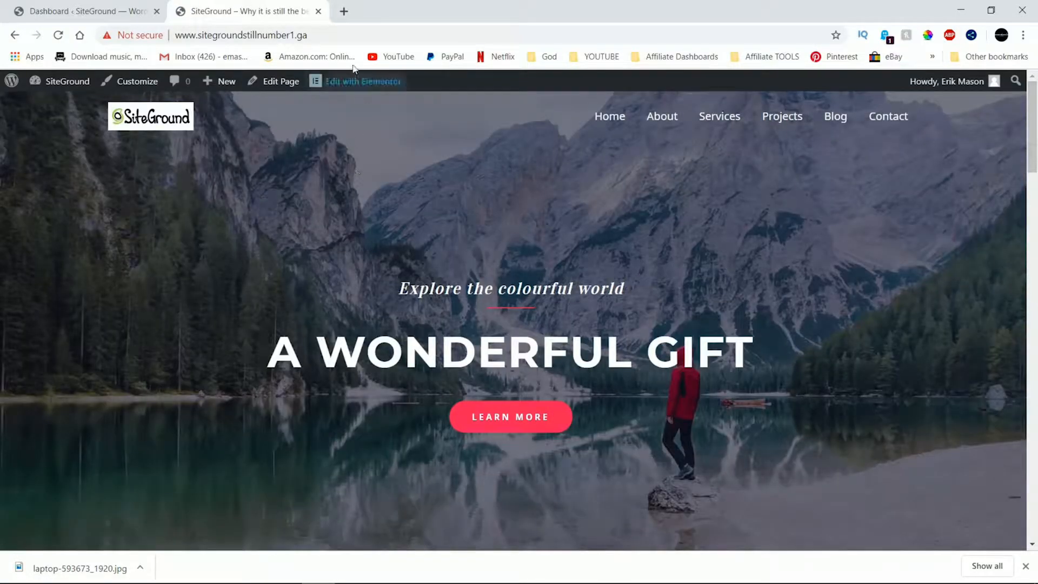
left_click(662, 117)
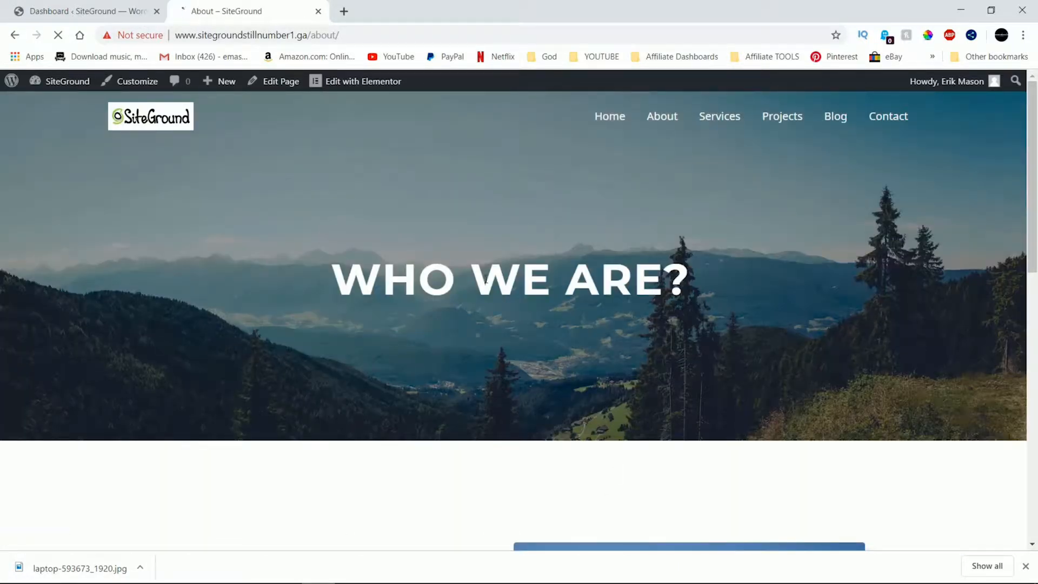
scroll(320, 313, "down", 12)
scroll(321, 314, "up", 9)
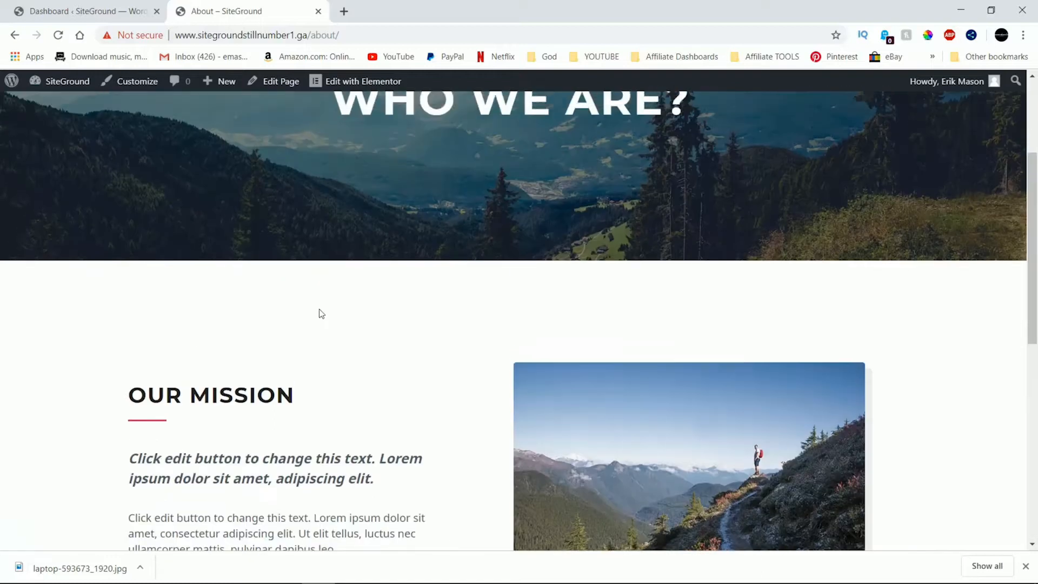
scroll(321, 314, "up", 4)
Open the About page in Elementor, dismiss the Flexbox note, and view the "Who We Are?" title's content settings
left_click(346, 82)
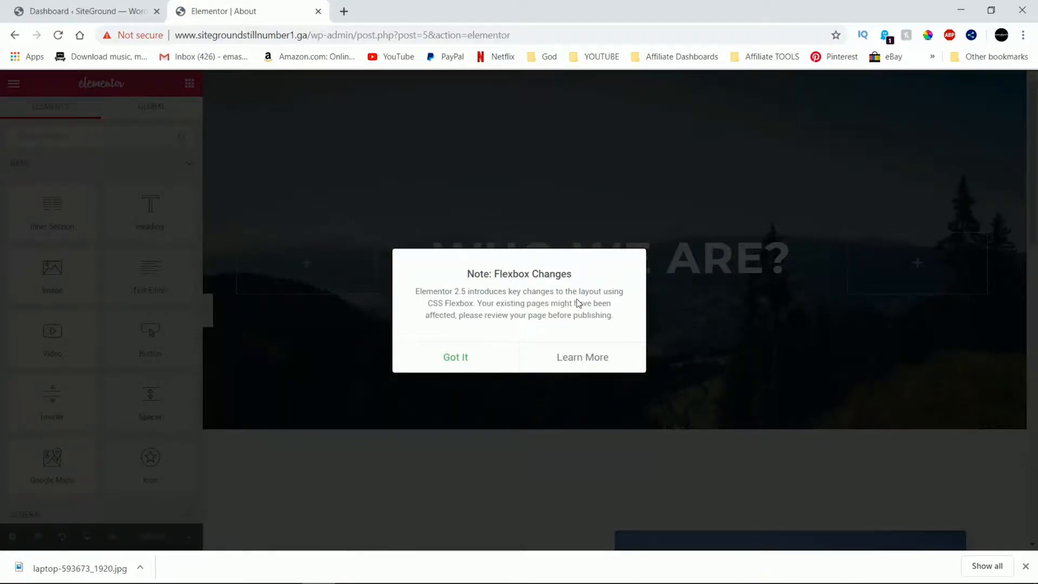
left_click(454, 360)
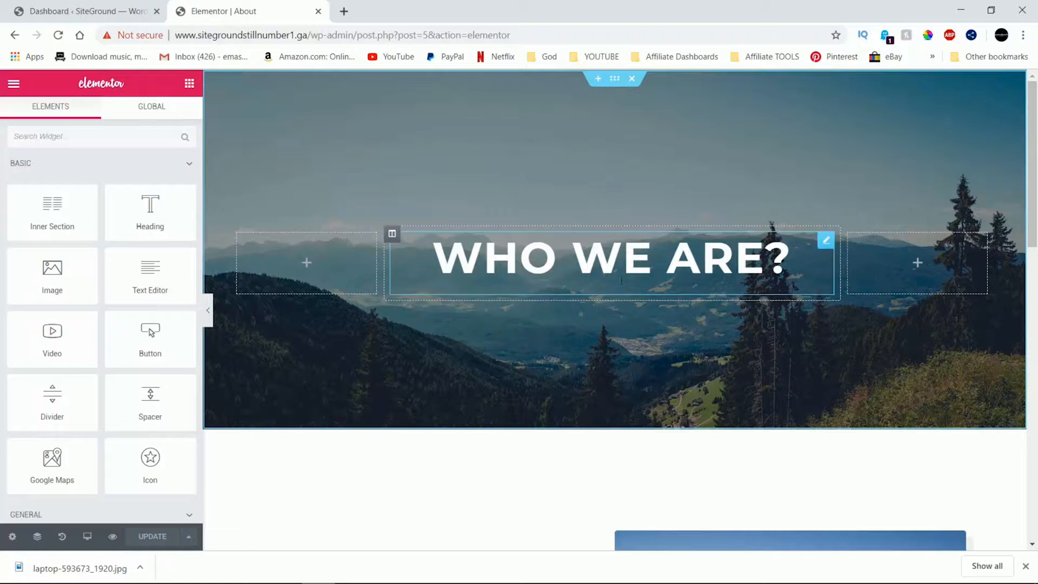
left_click(571, 259)
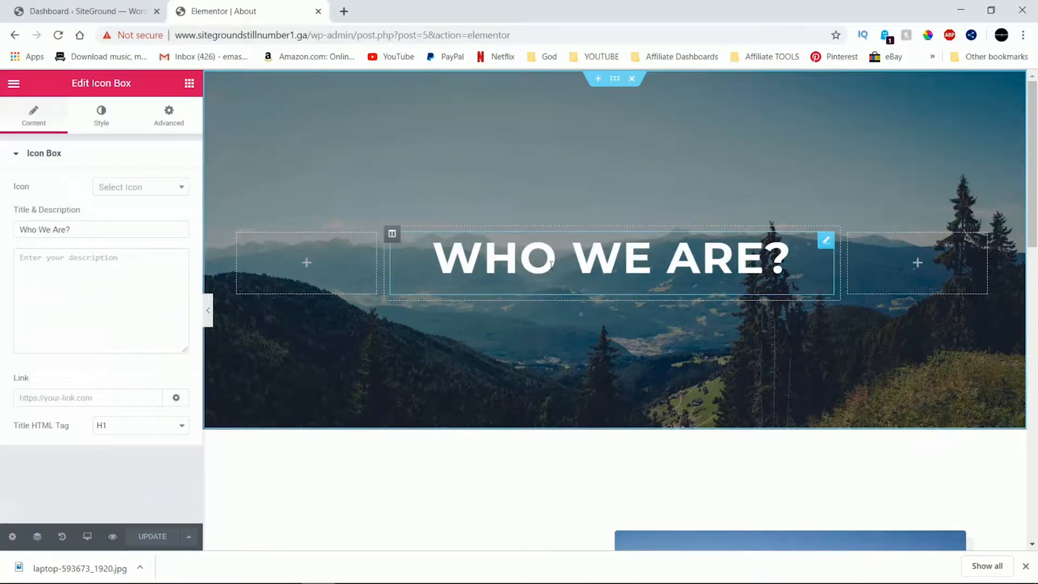
left_click(306, 263)
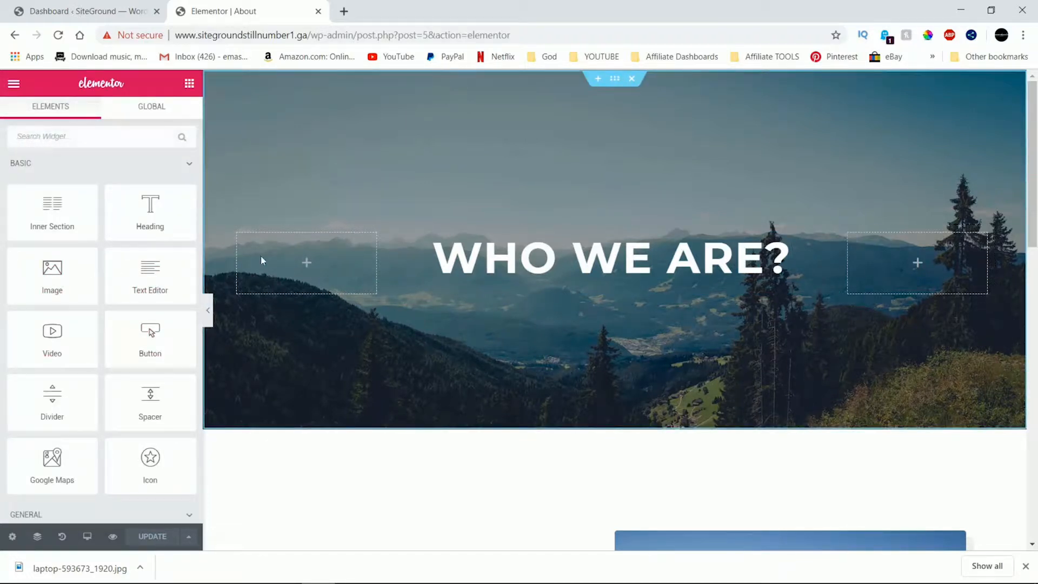
Open the layout settings of the "Who We Are?" hero section, dismissing the right-click tip
left_click(618, 81)
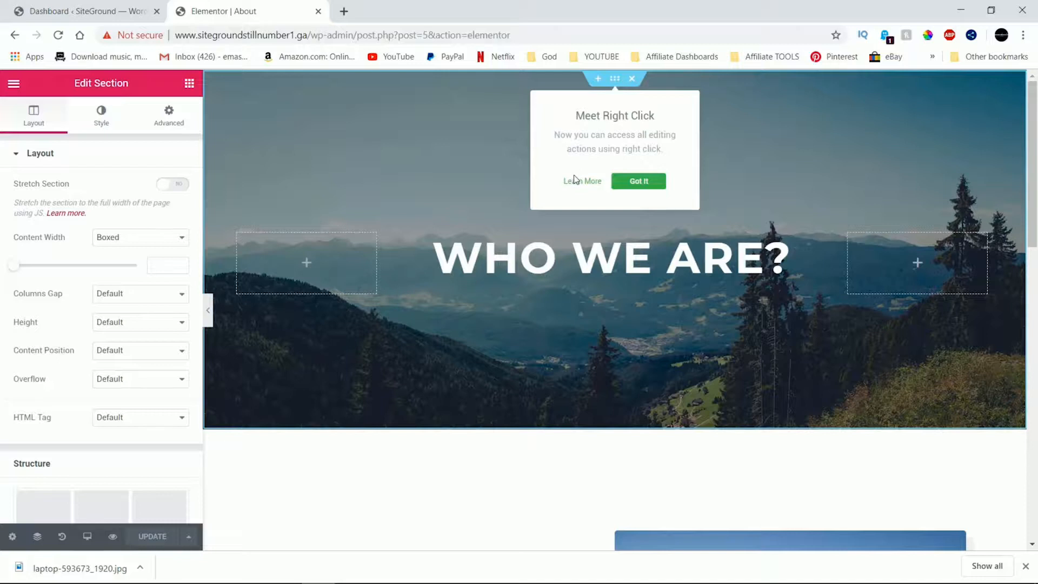
left_click(485, 146)
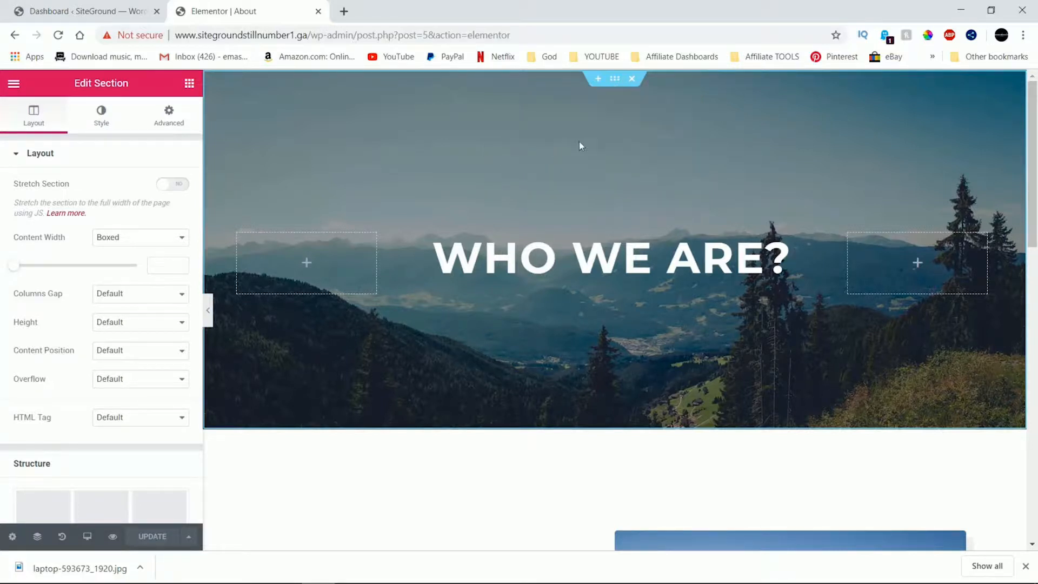
right_click(610, 127)
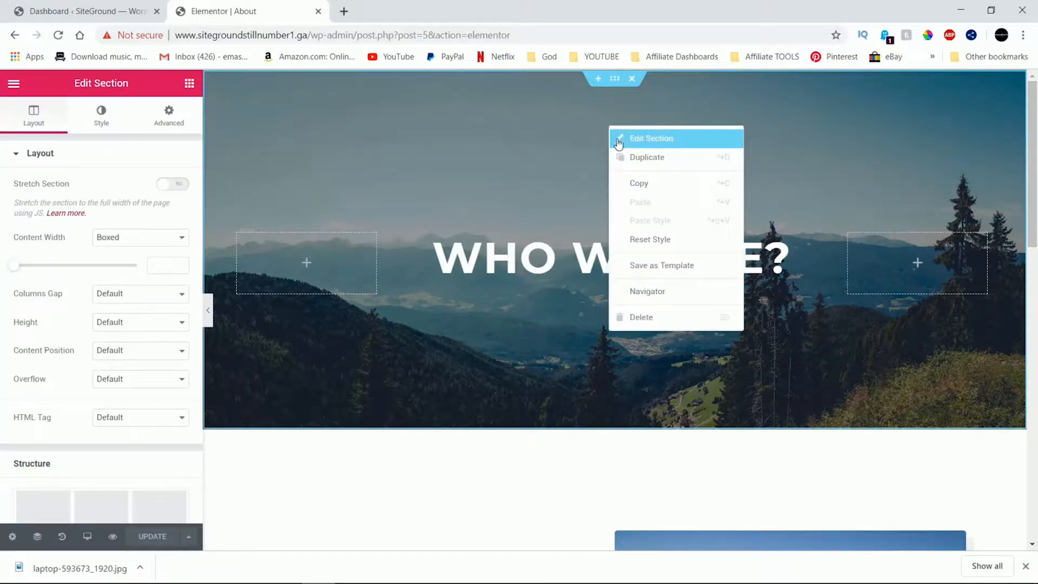
left_click(640, 140)
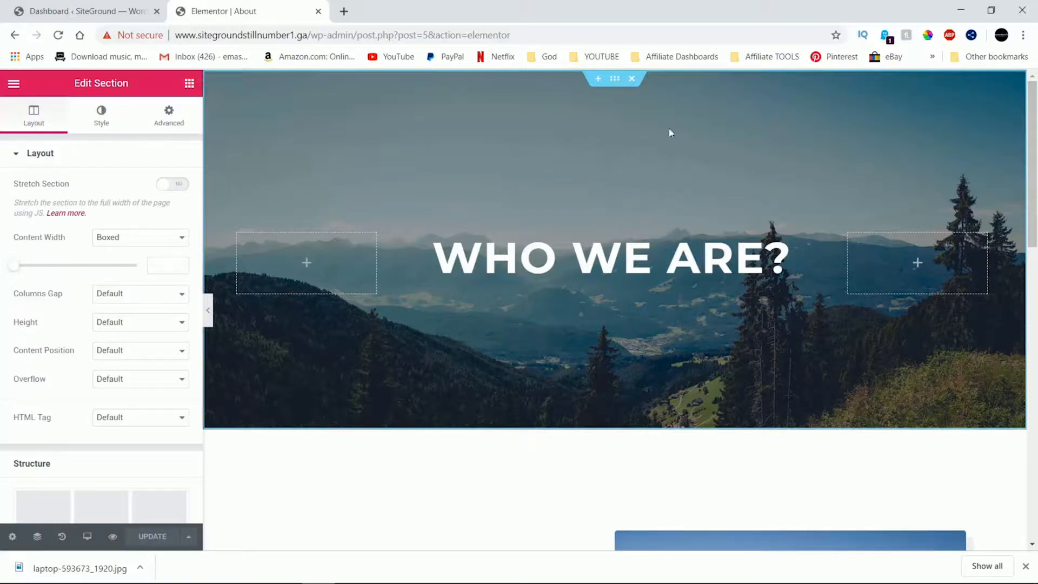
Open the editing settings of the mountain image beside "Our Mission", followed by those of the "Our Mission" heading
scroll(656, 430, "down", 3)
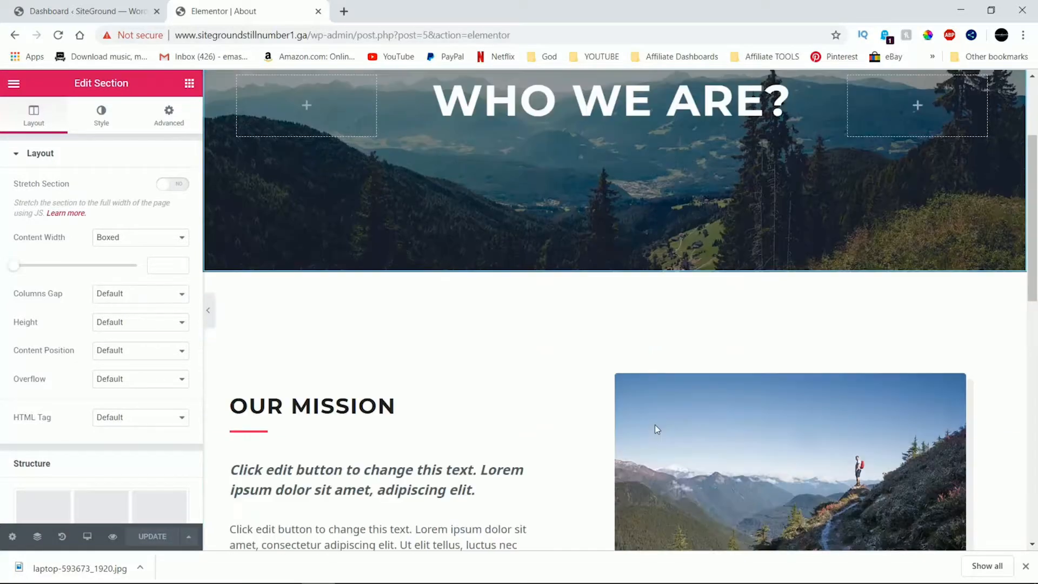
scroll(655, 424, "down", 3)
right_click(686, 275)
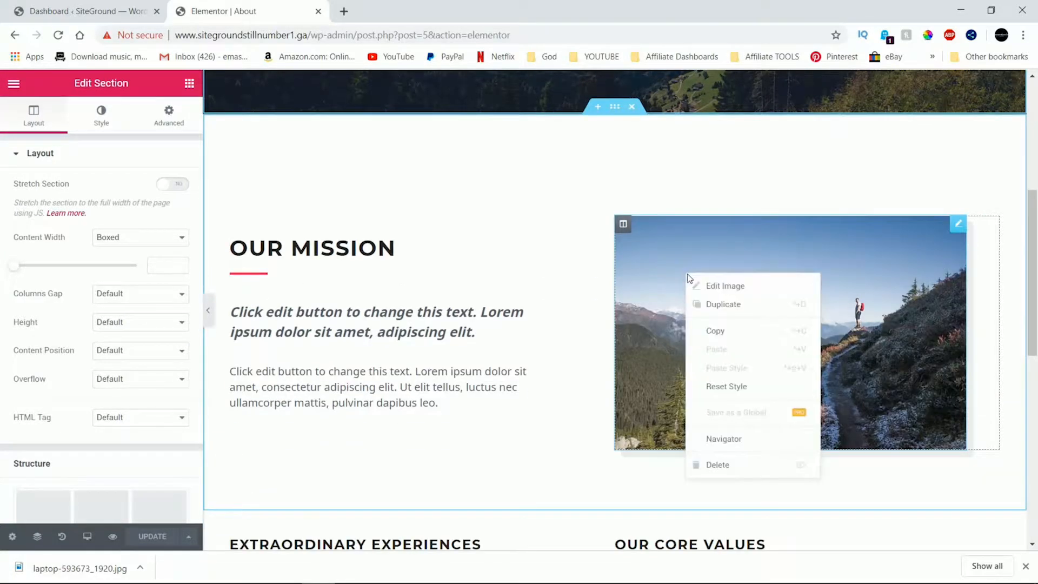
left_click(697, 285)
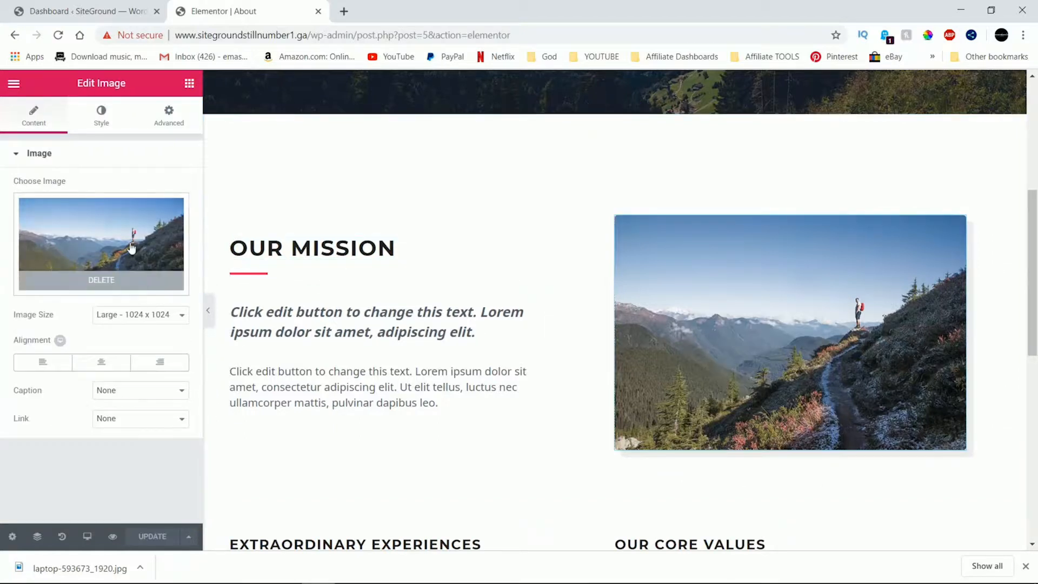
left_click(337, 257)
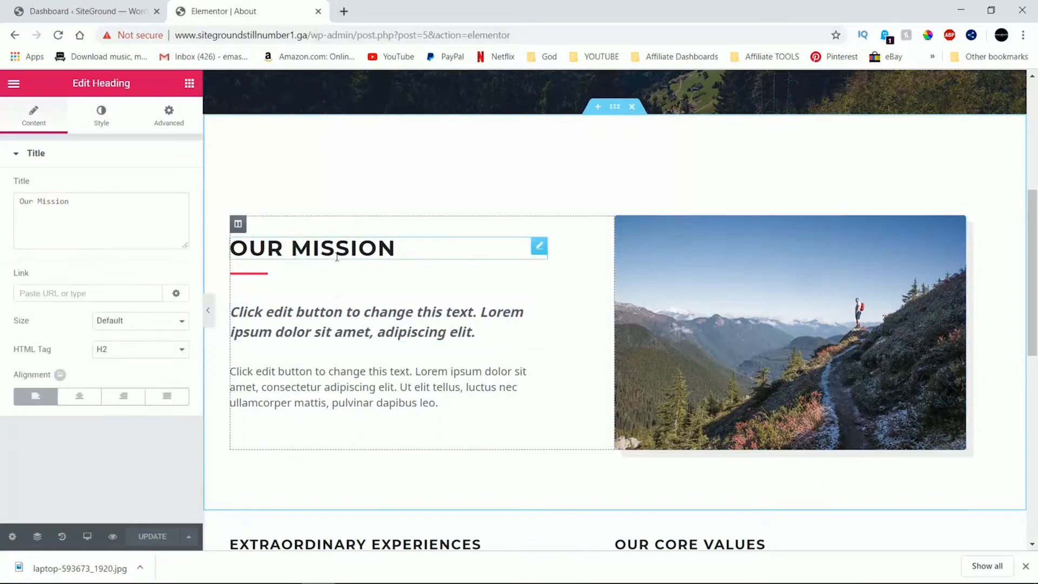
Open the editing settings of the italic intro text under "Our Mission", followed by those of the heading itself
left_click(389, 316)
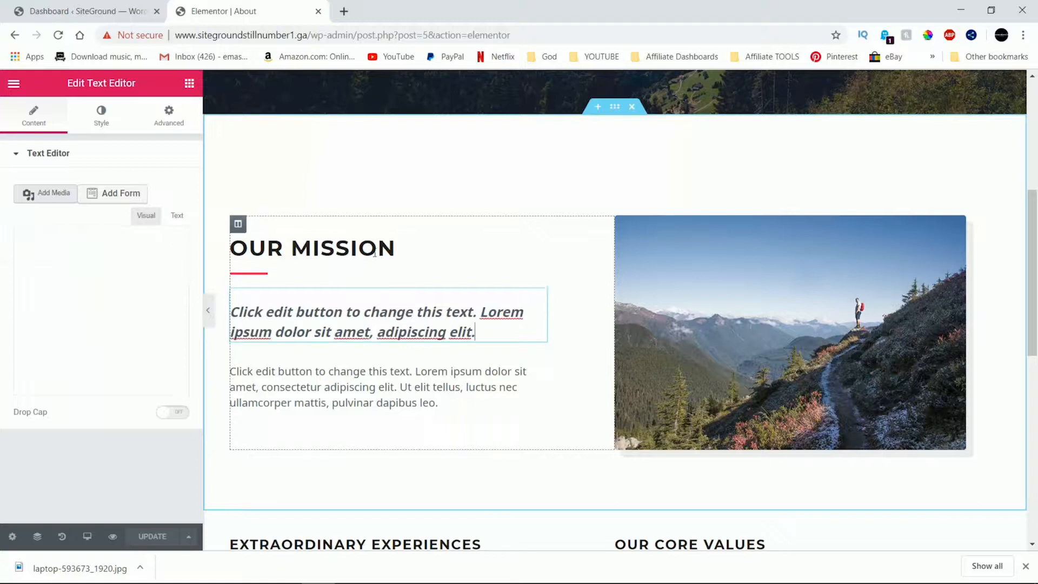
right_click(392, 242)
left_click(407, 256)
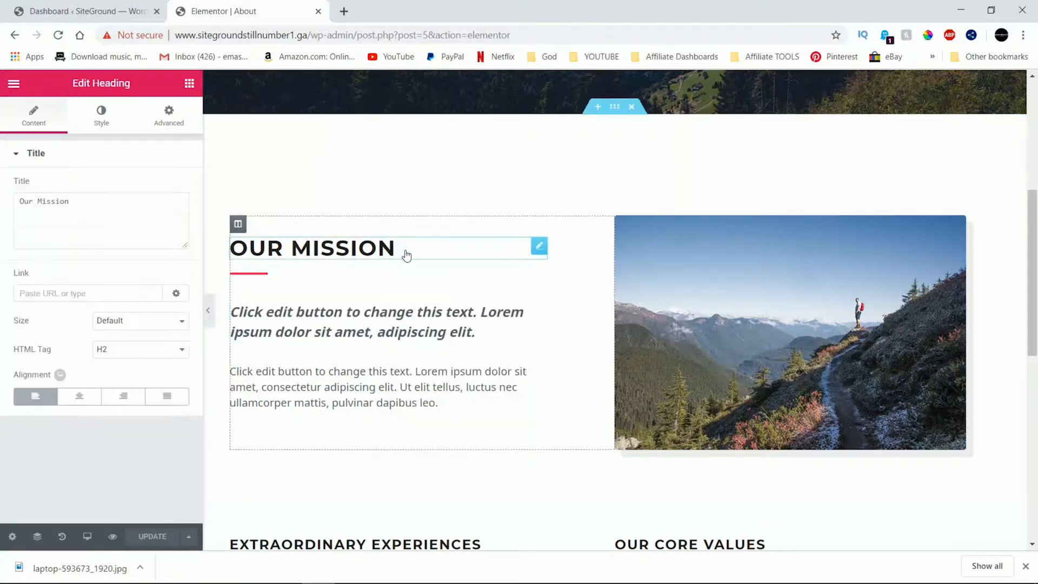
Remove the last three letters of the "Our Mission" title and enter them again
left_click(91, 212)
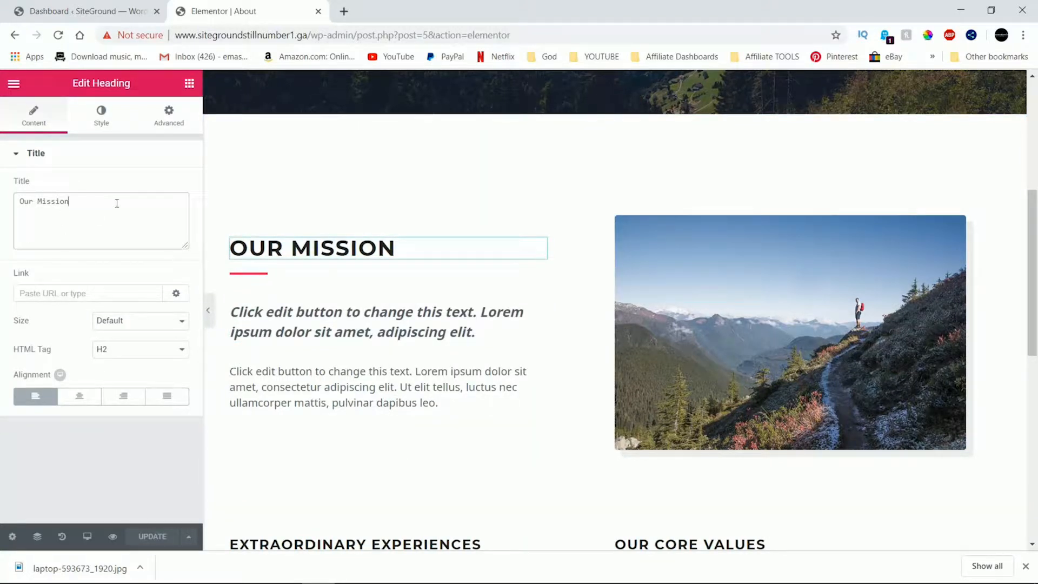
key("BackSpace")
key("BackSpace")
key("BackSpace")
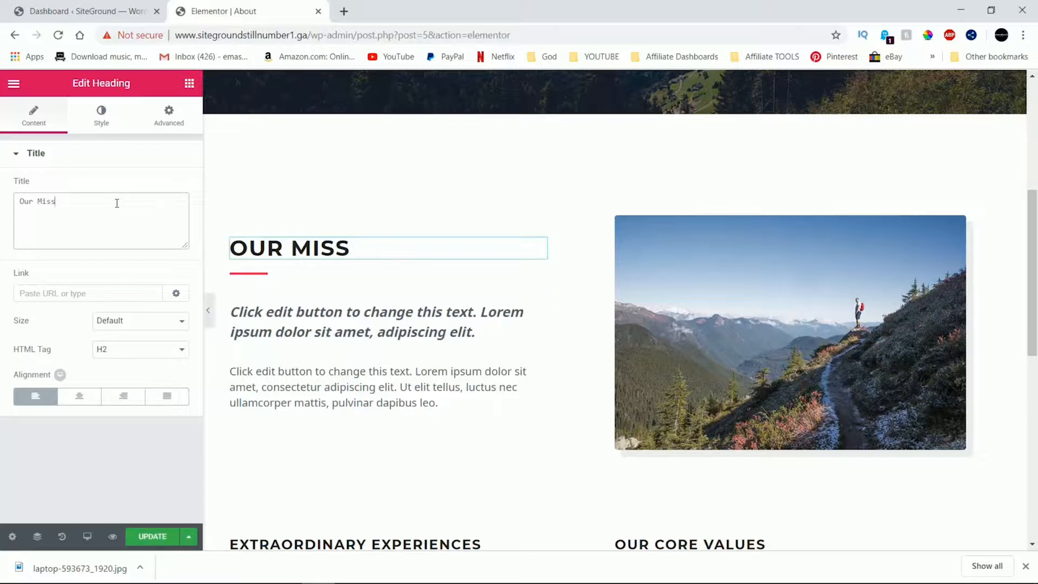
type("ion")
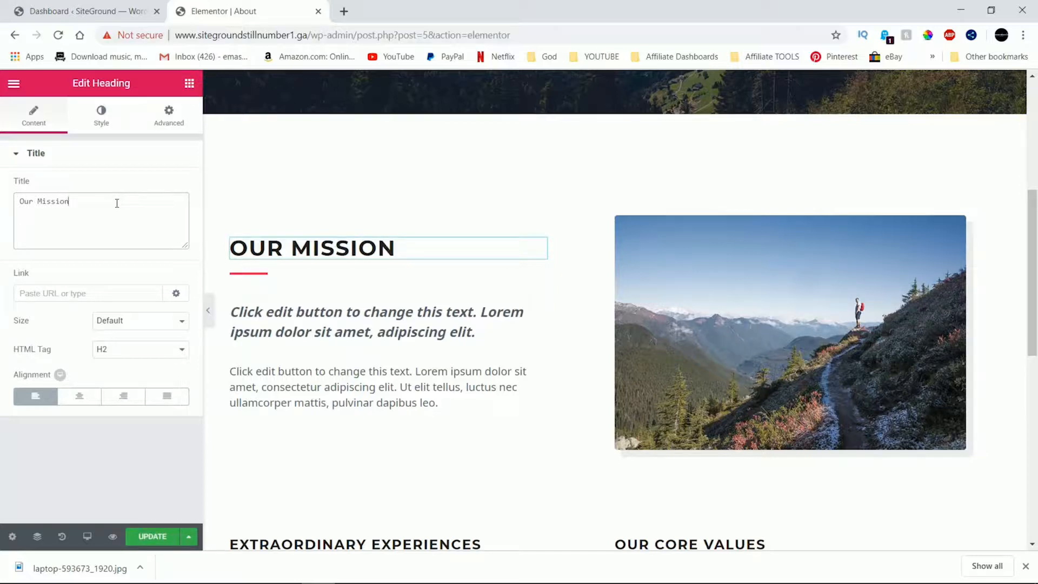
Open the "Who We Are?" hero section's settings and look through its layout, background style and advanced options
scroll(514, 449, "up", 6)
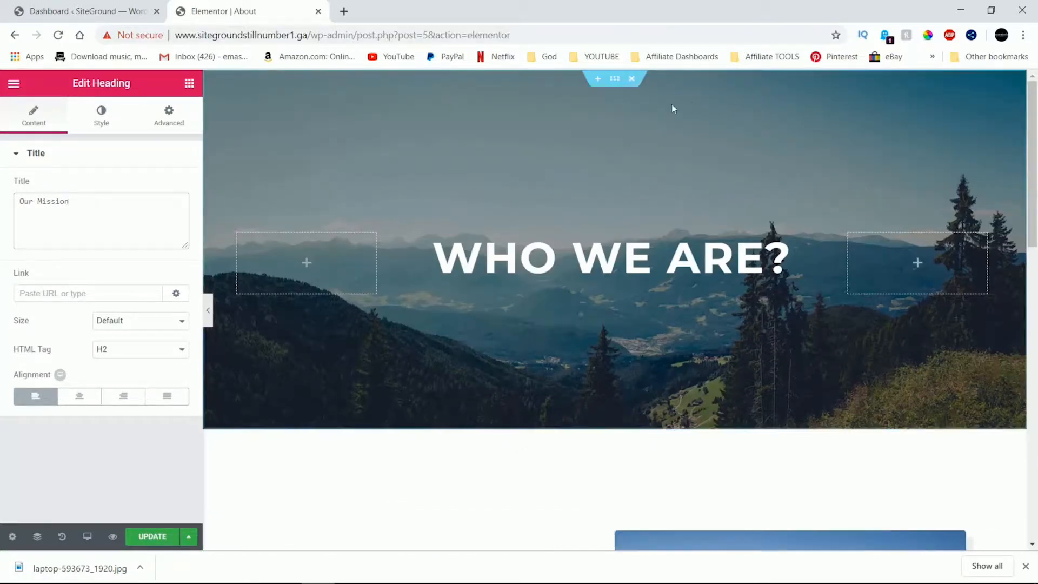
left_click(620, 81)
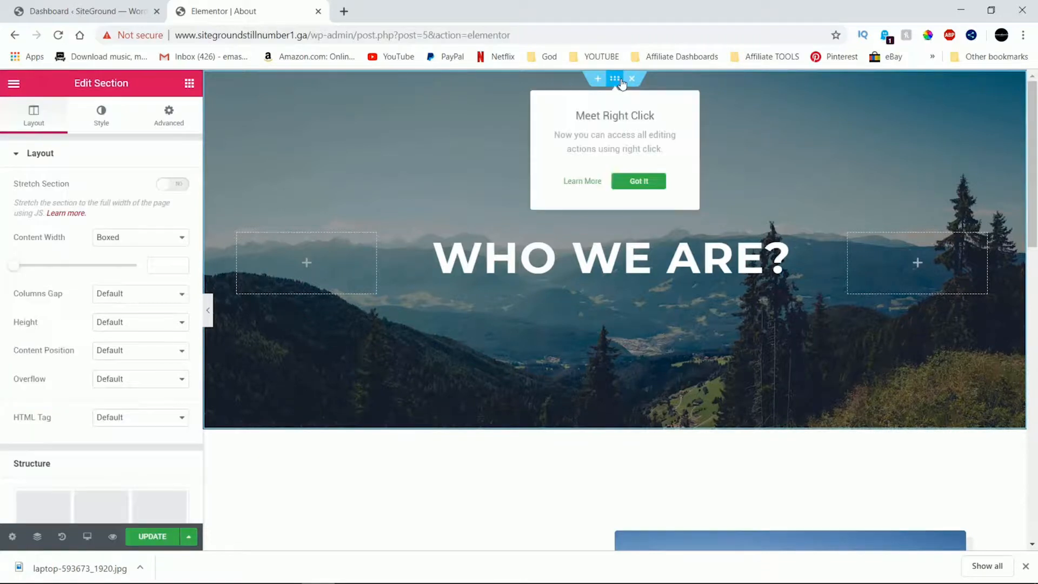
right_click(515, 134)
left_click(459, 158)
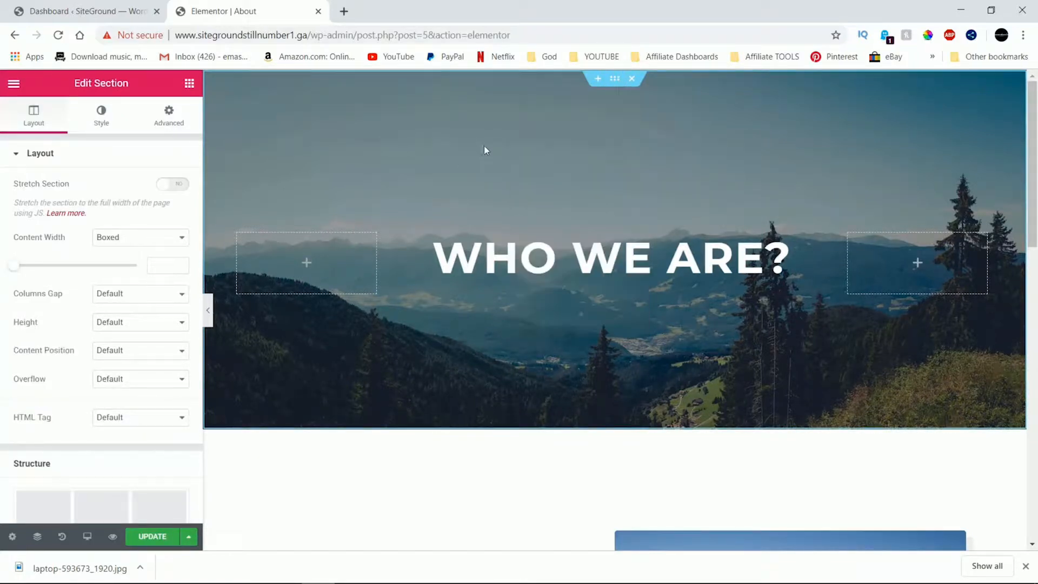
right_click(524, 135)
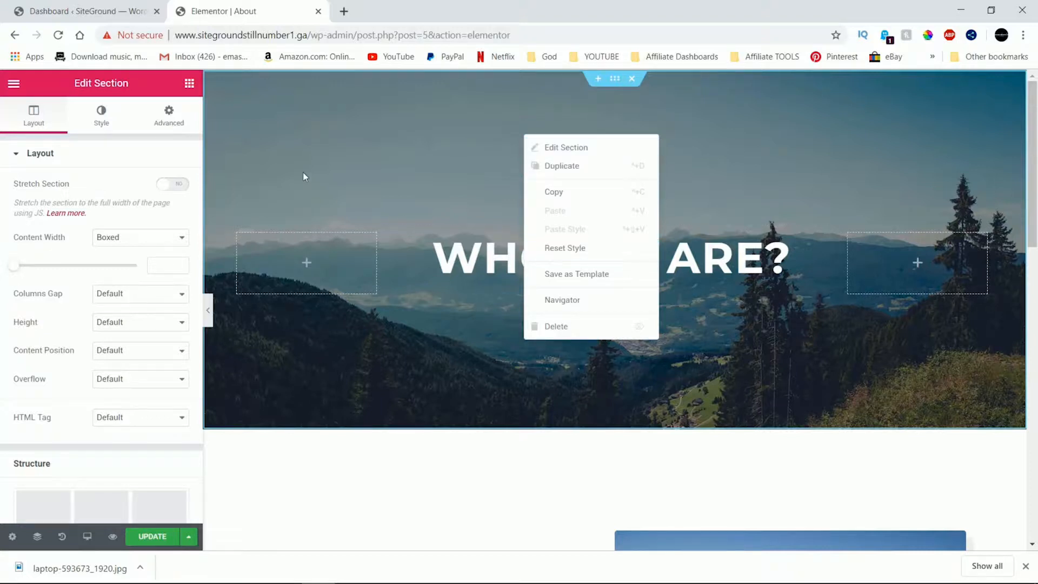
left_click(109, 116)
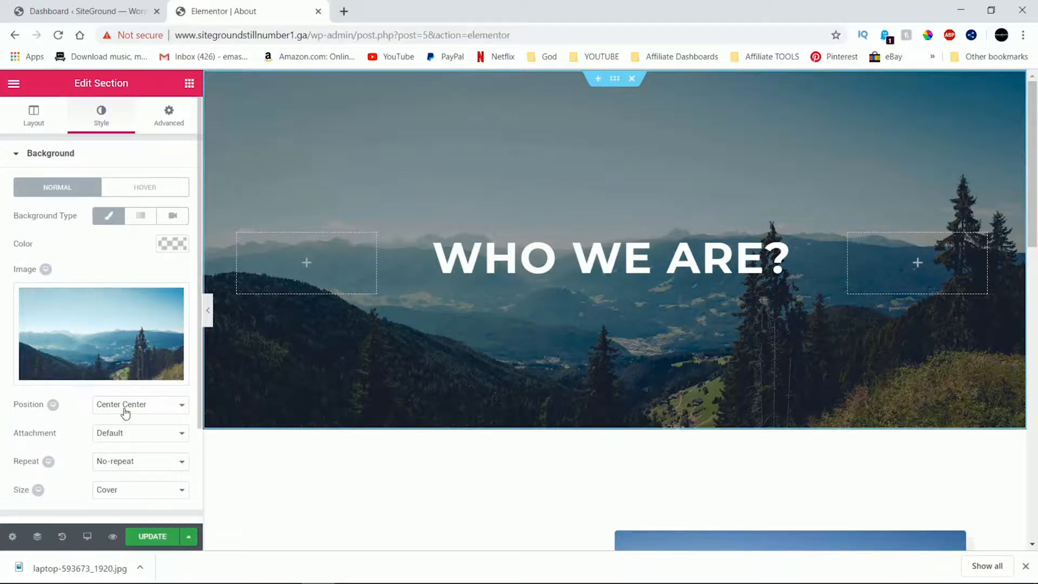
scroll(125, 413, "down", 2)
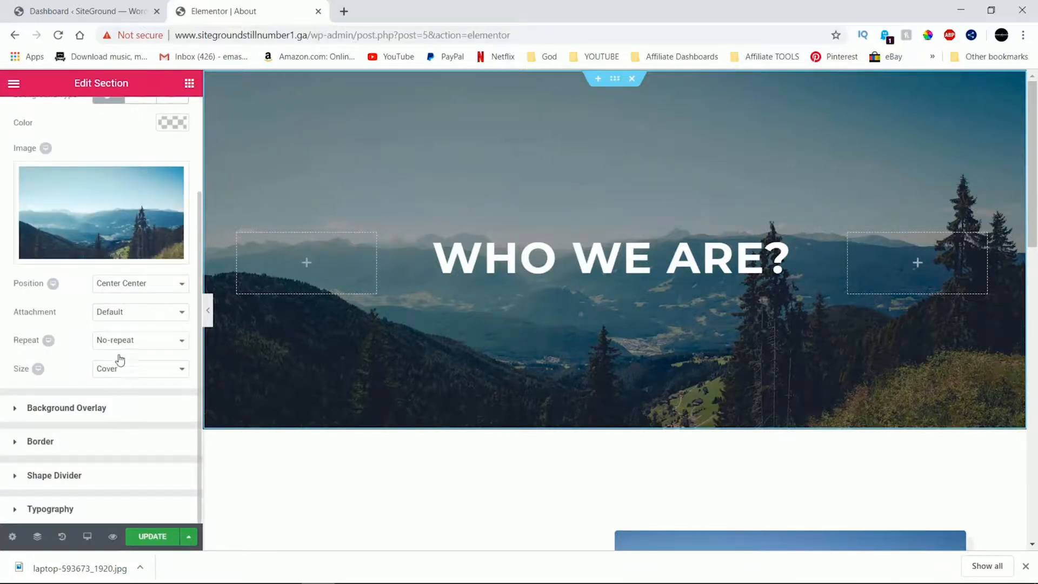
scroll(134, 297, "up", 2)
left_click(169, 128)
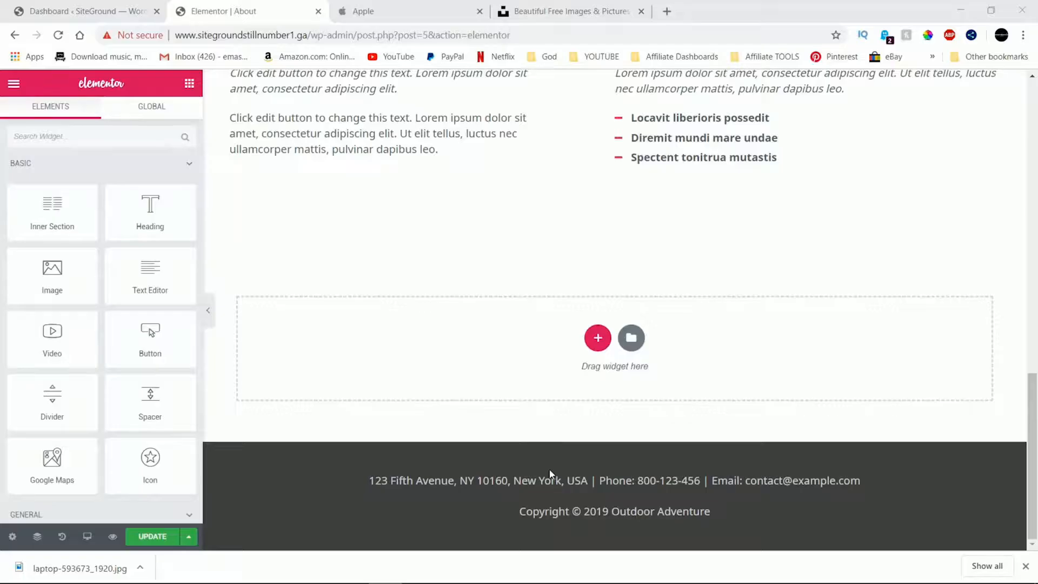
Edit the "Who We Are?" hero section and delete its background image
scroll(549, 473, "up", 15)
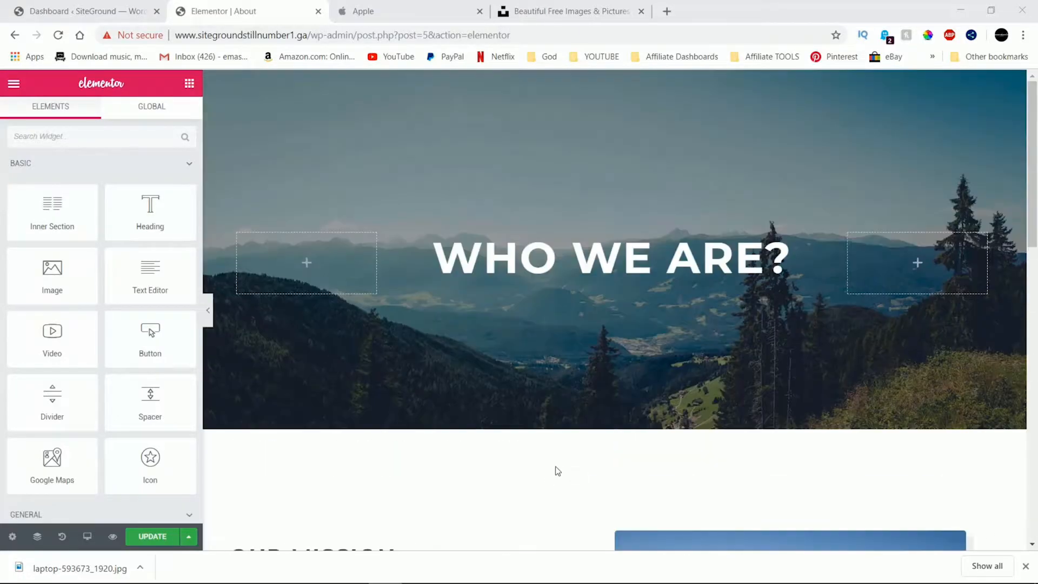
left_click(709, 113)
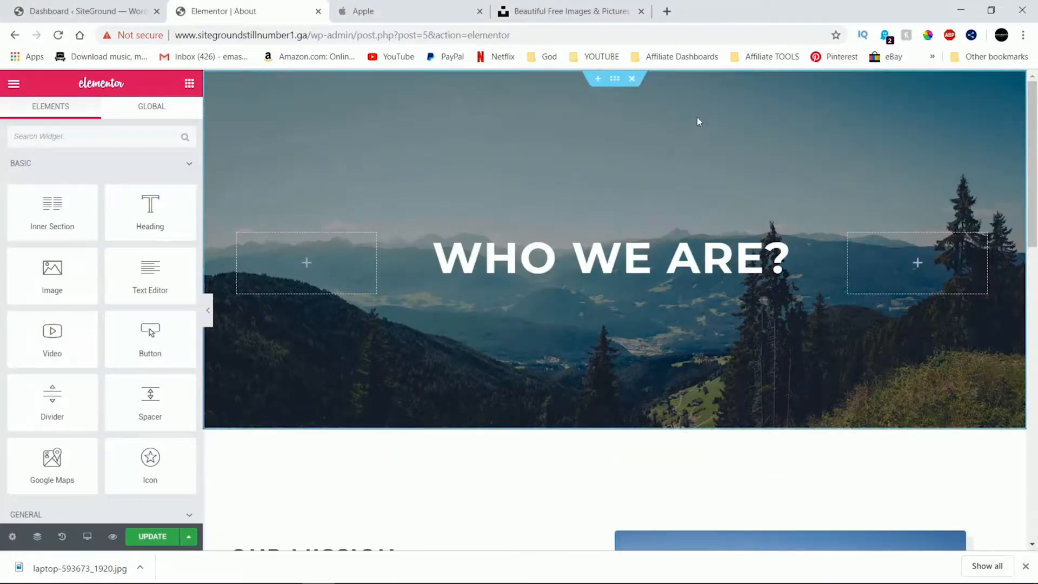
right_click(549, 134)
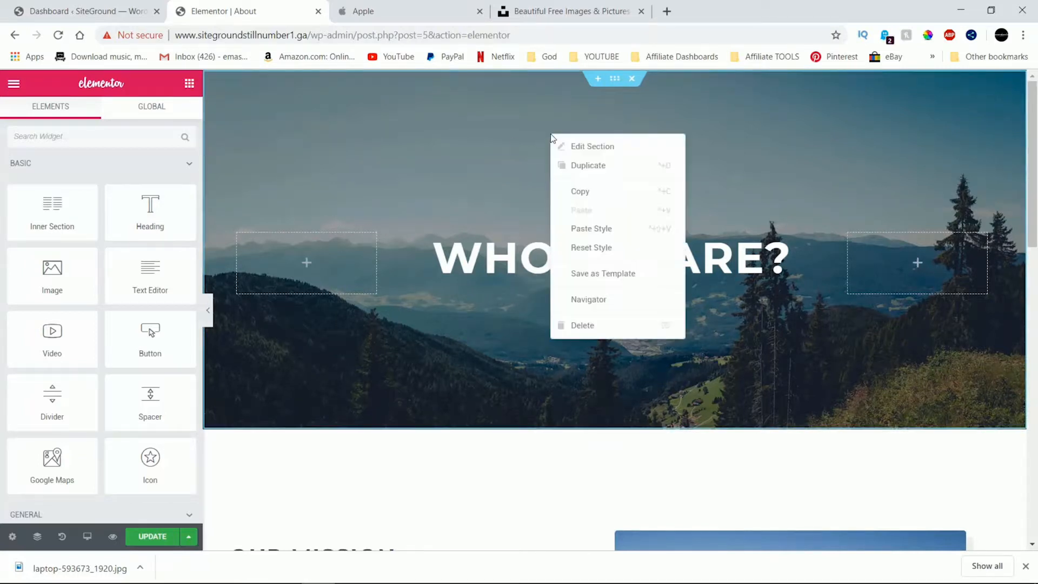
left_click(561, 144)
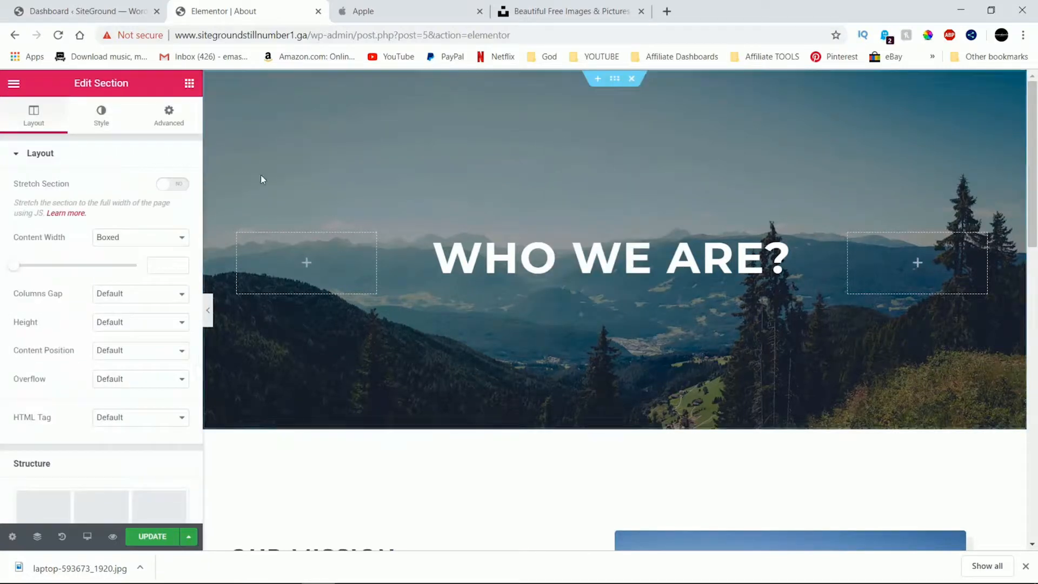
left_click(101, 115)
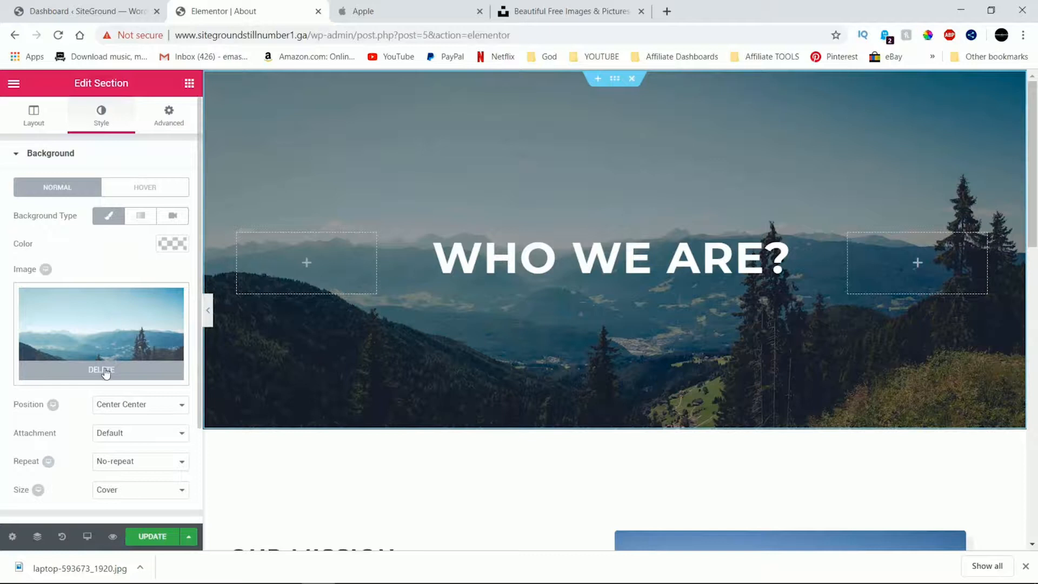
left_click(92, 371)
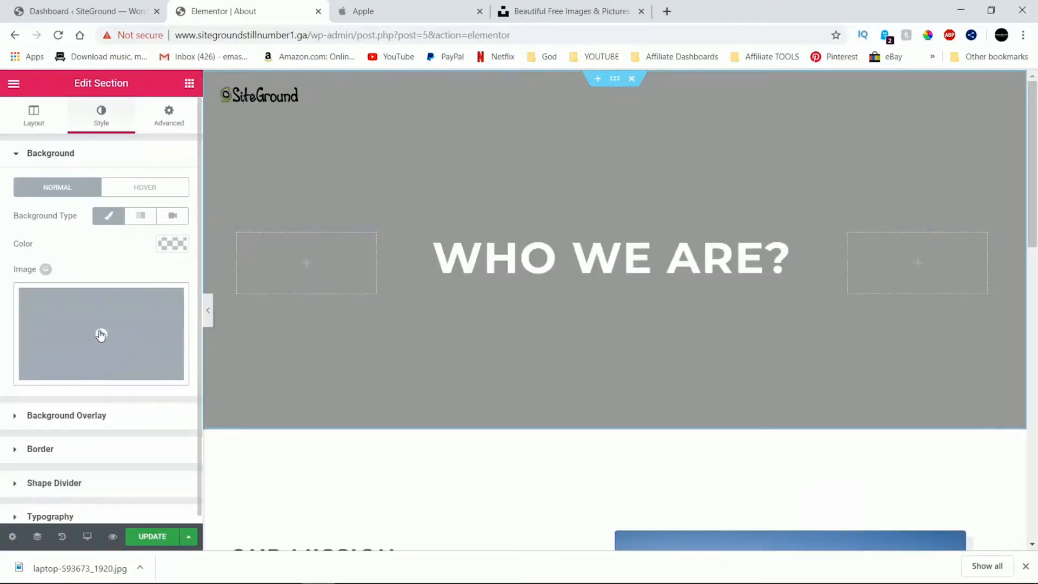
Try the lake photo services-3.jpg from the media library as the hero background, check the page, and delete the image again
left_click(100, 338)
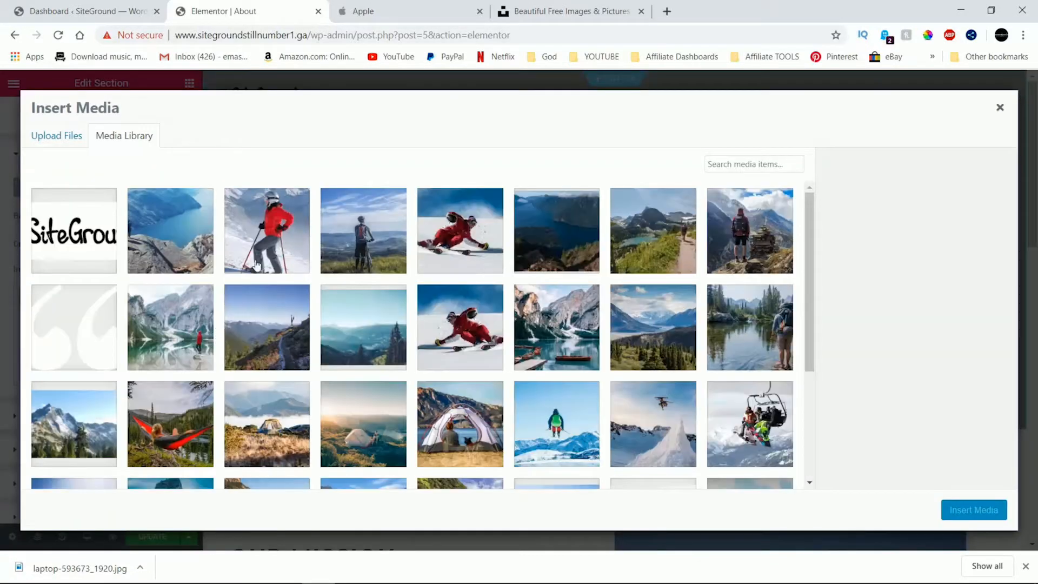
scroll(361, 282, "down", 10)
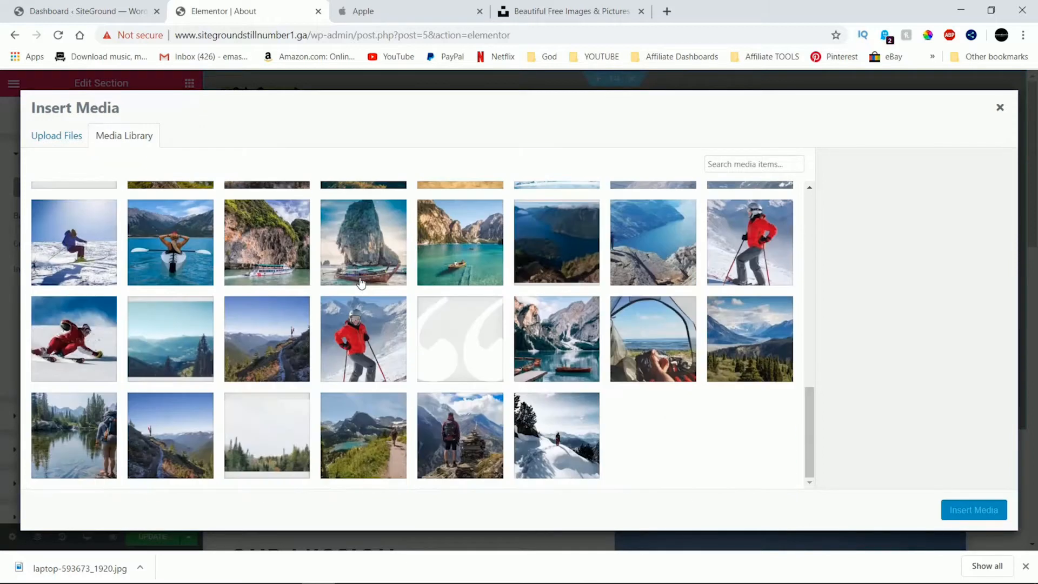
left_click(564, 334)
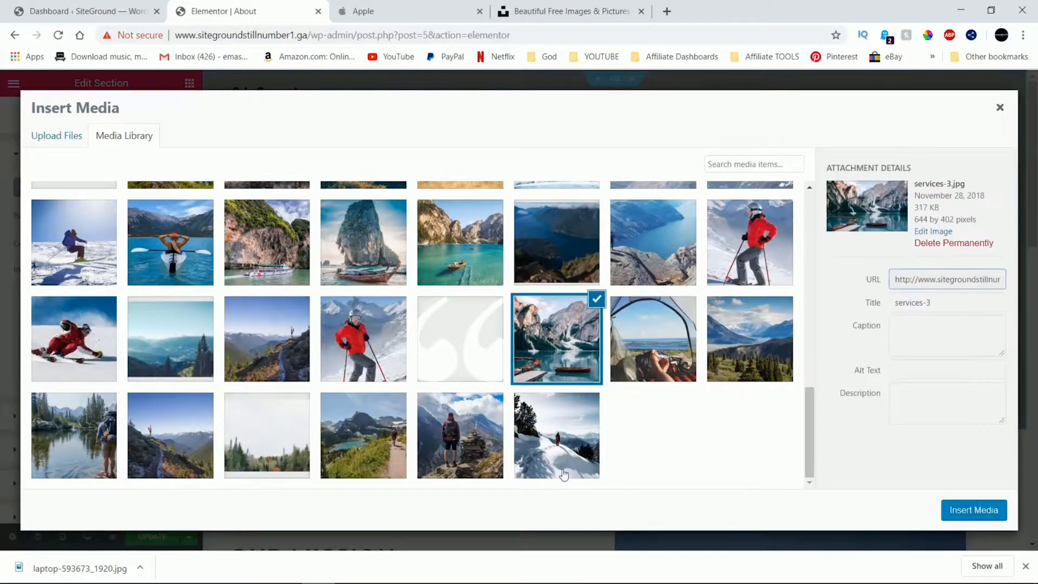
left_click(956, 511)
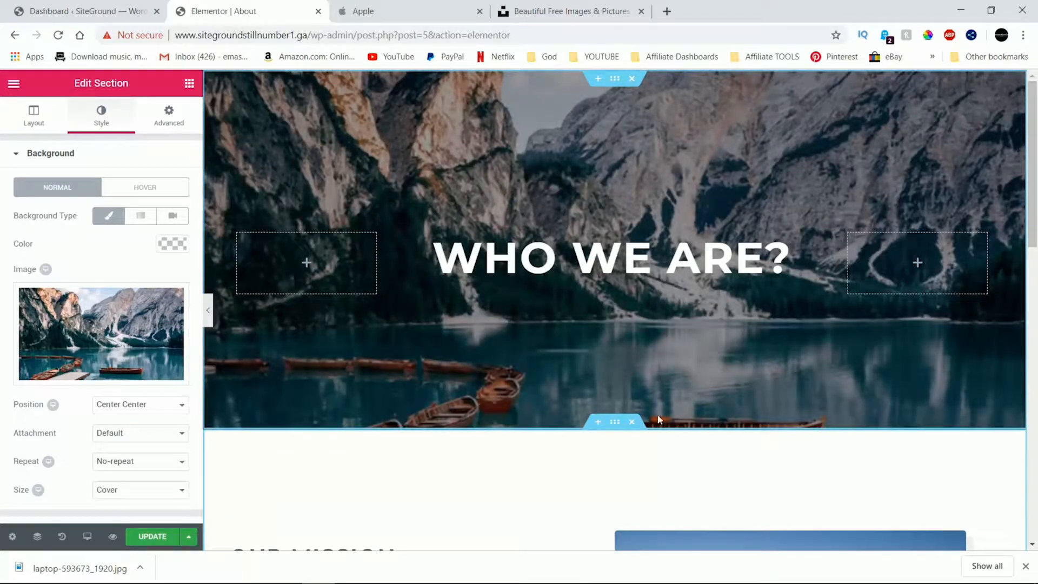
scroll(690, 357, "down", 10)
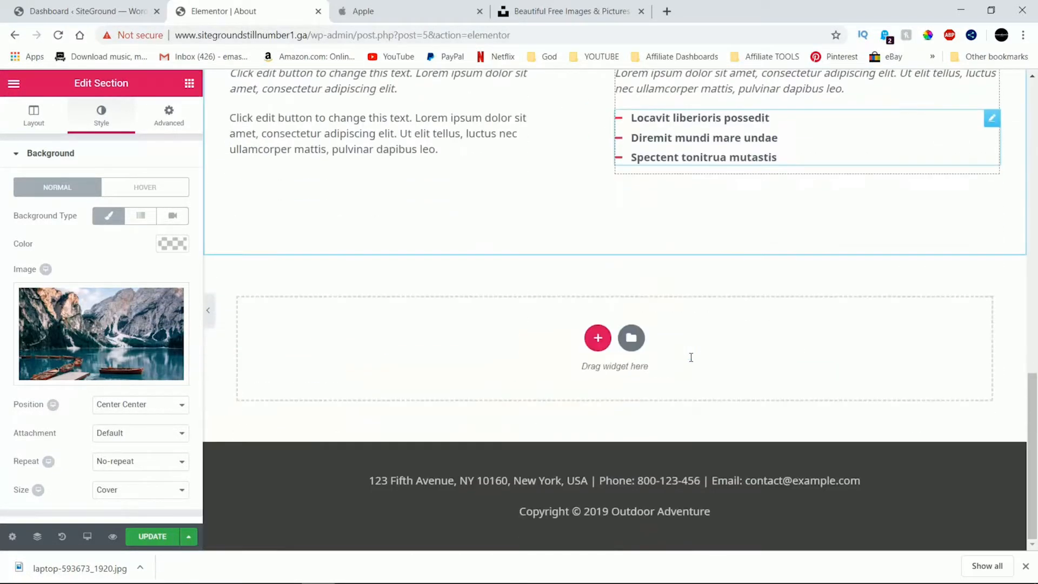
scroll(691, 357, "up", 10)
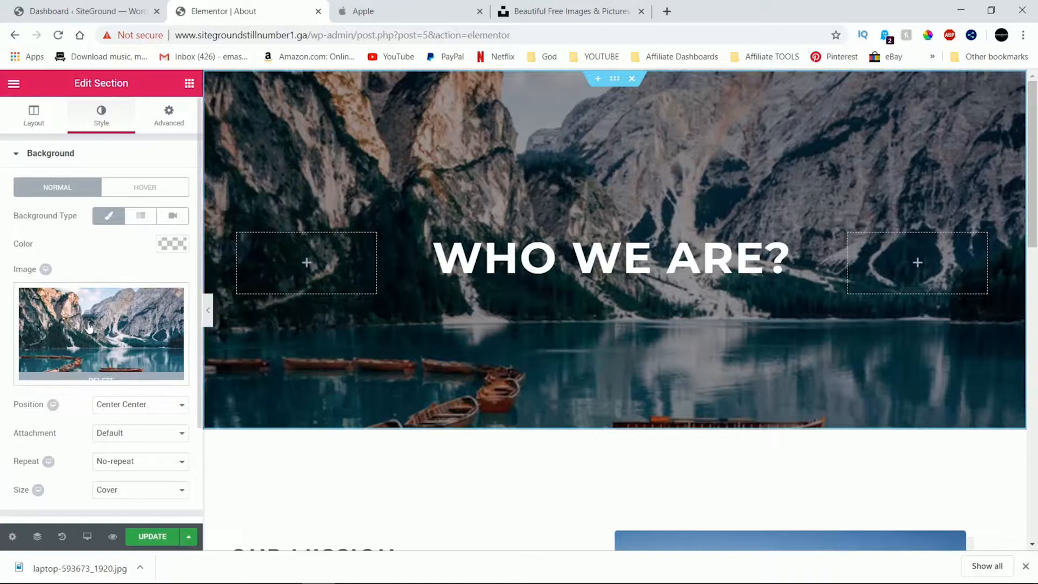
left_click(86, 372)
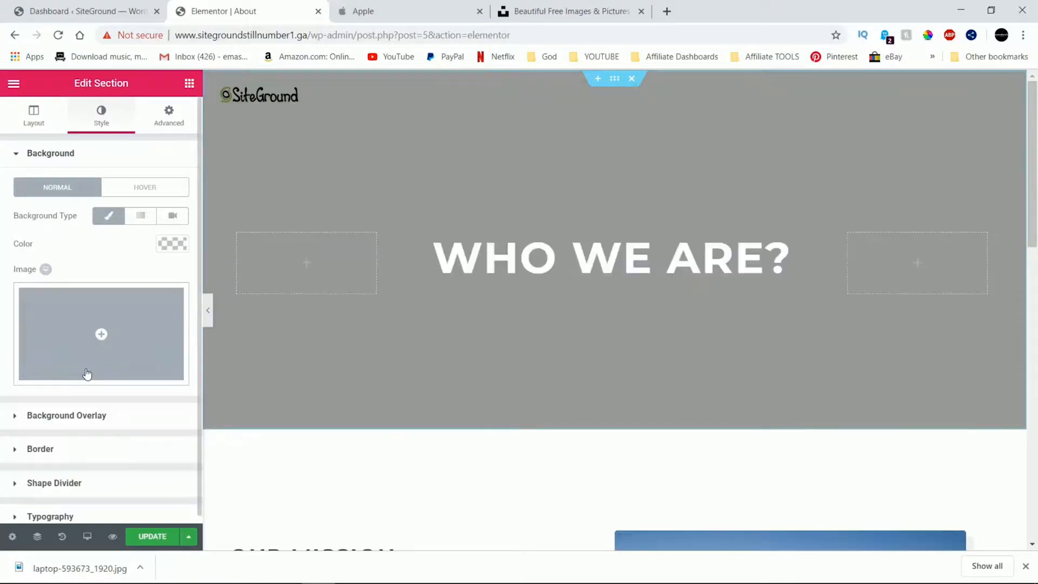
Switch to the Unsplash page, open the Pexels stock photo site, and go on to Pixabay
left_click(568, 10)
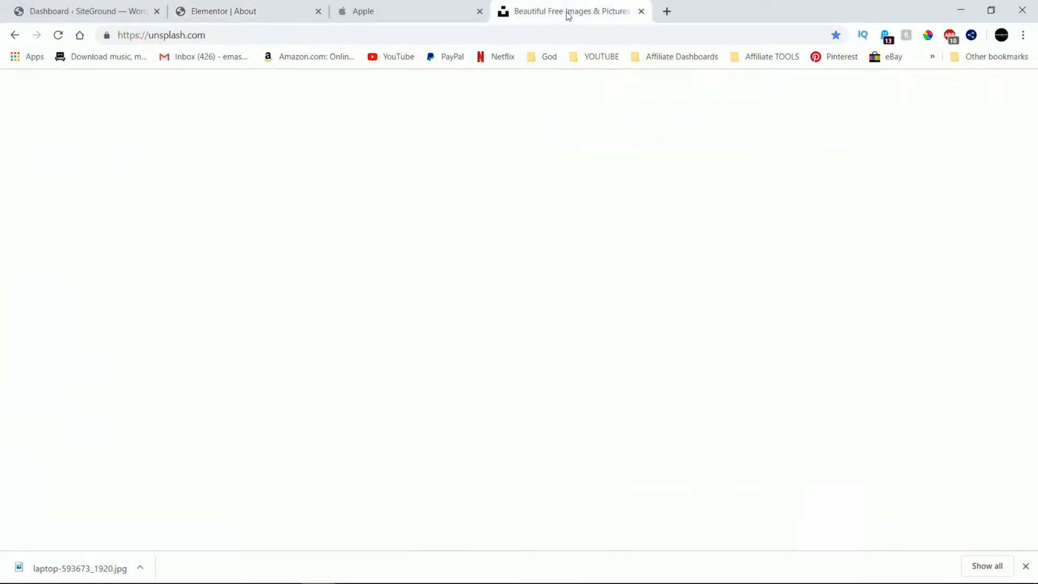
left_click(764, 59)
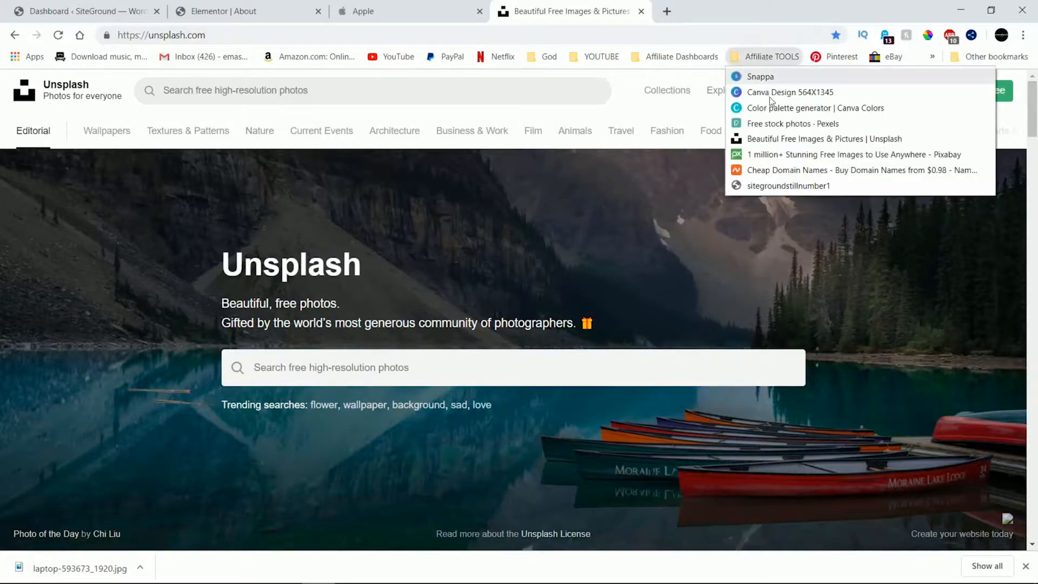
left_click(769, 122)
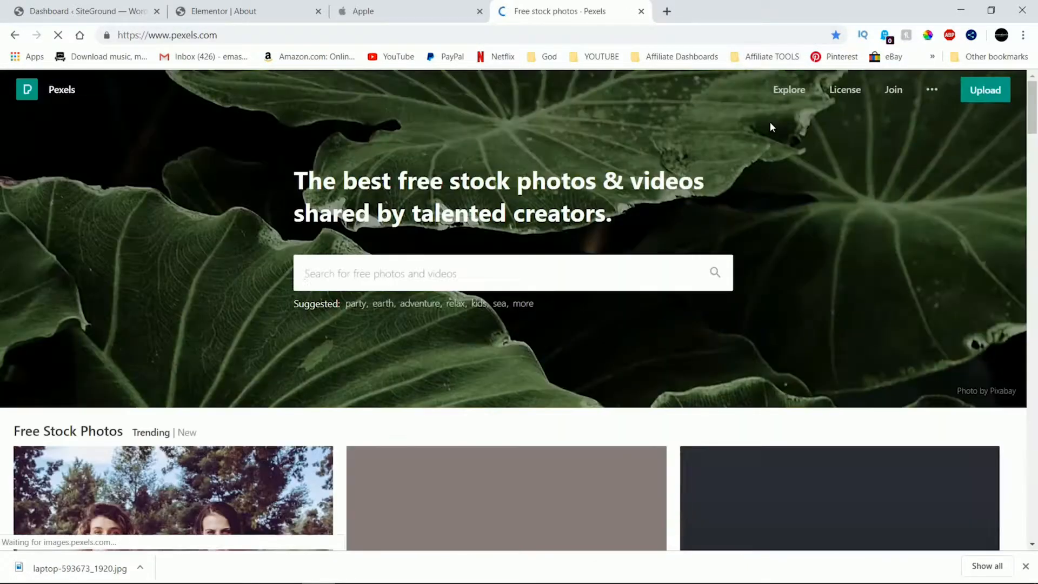
left_click(785, 61)
left_click(784, 155)
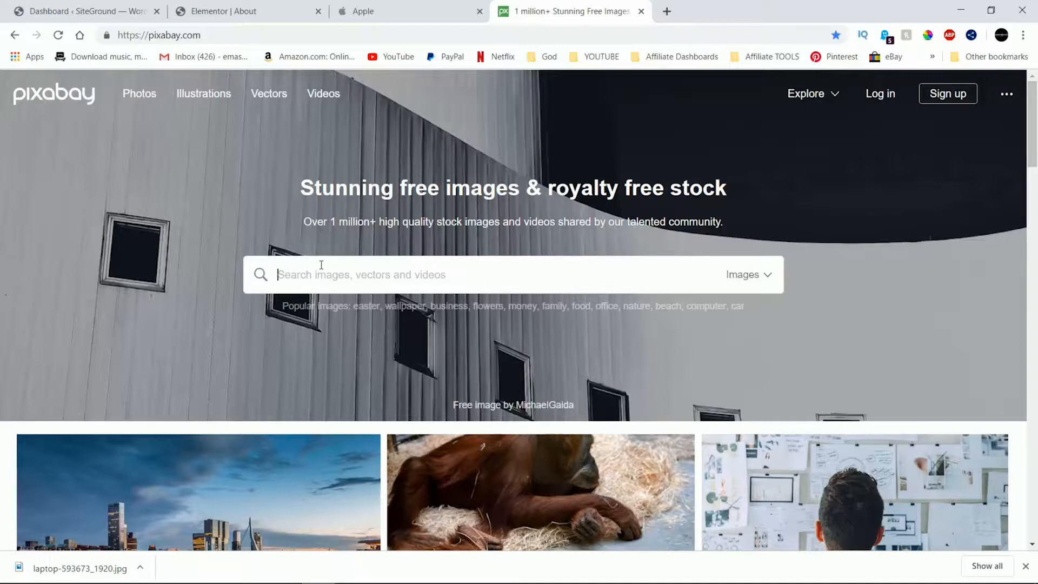
Search Pixabay for "website design" images and open the photo with the phone, notebook and orange coffee cup in a new tab
type("website")
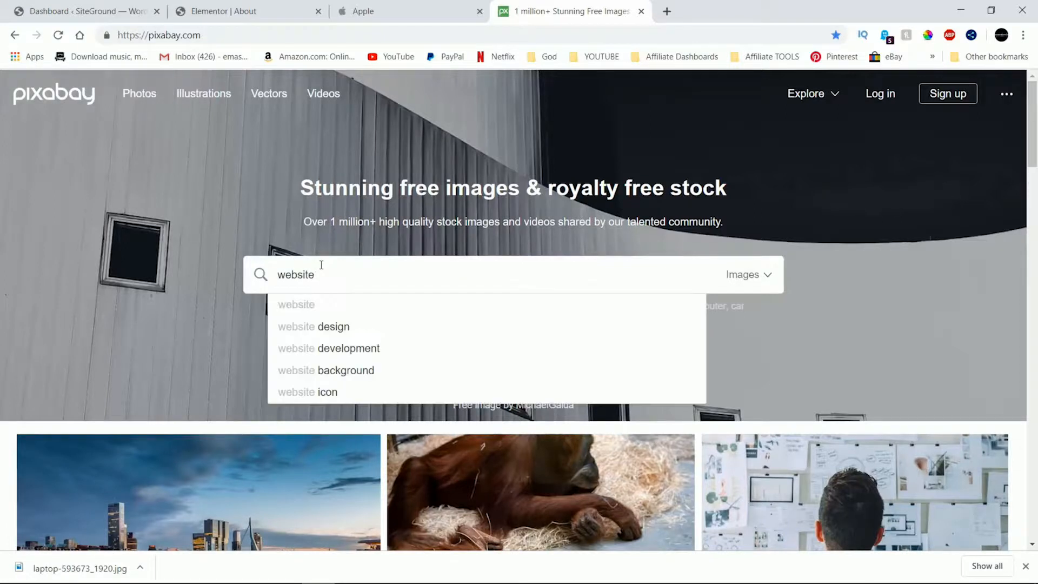
left_click(336, 331)
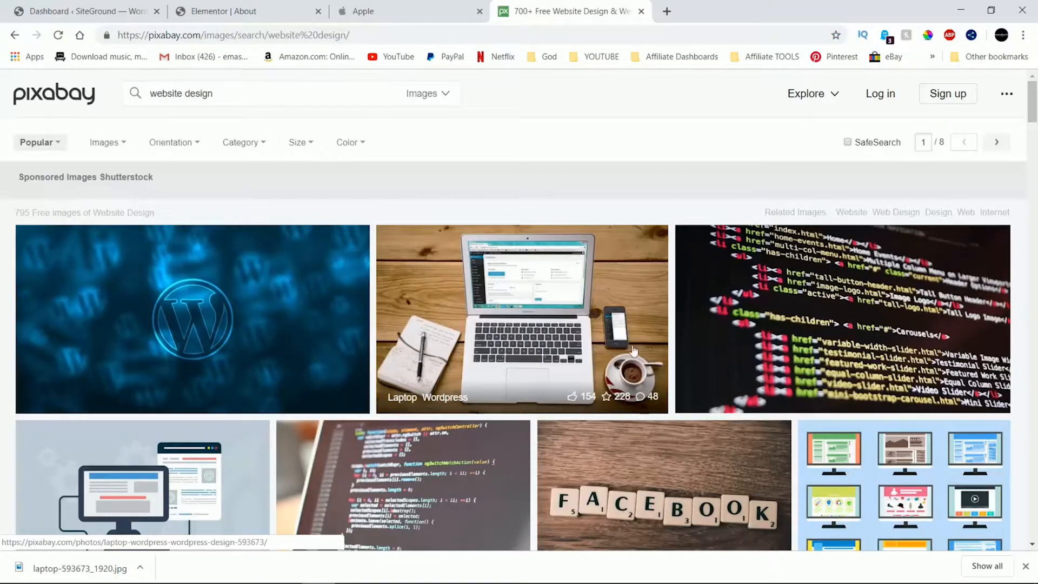
scroll(562, 337, "down", 6)
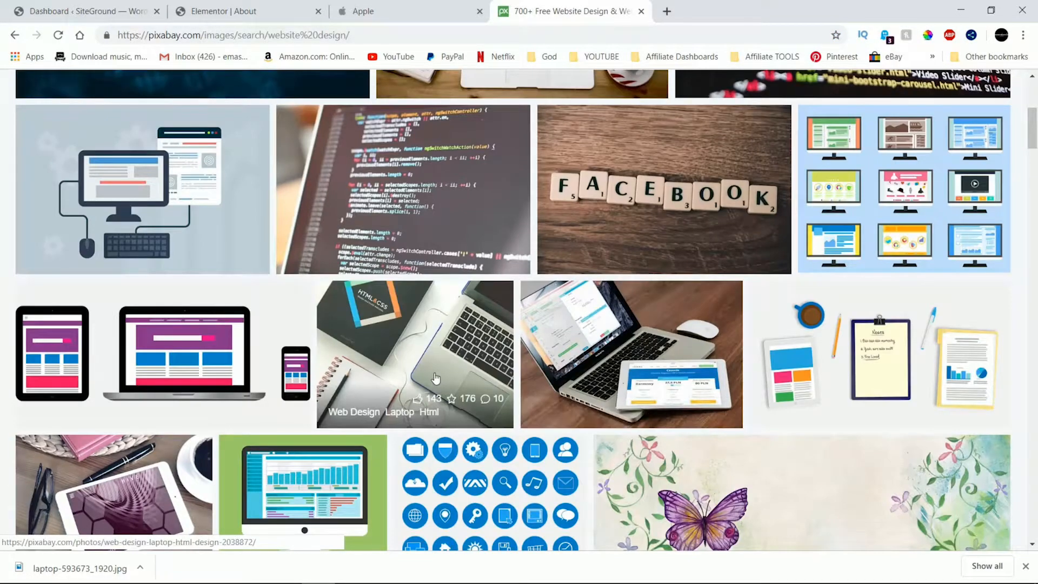
scroll(554, 424, "down", 6)
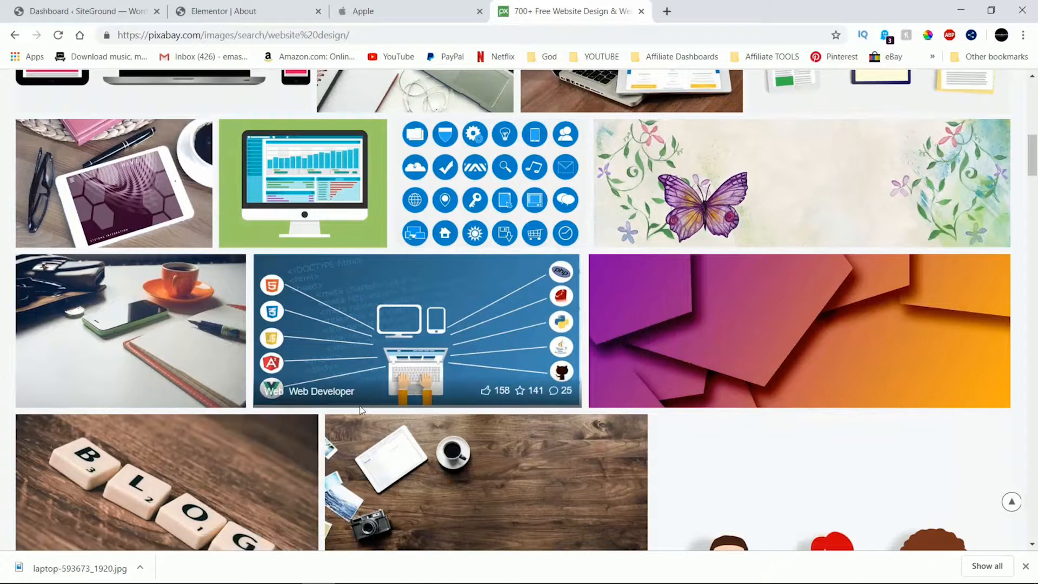
right_click(155, 324)
left_click(162, 330)
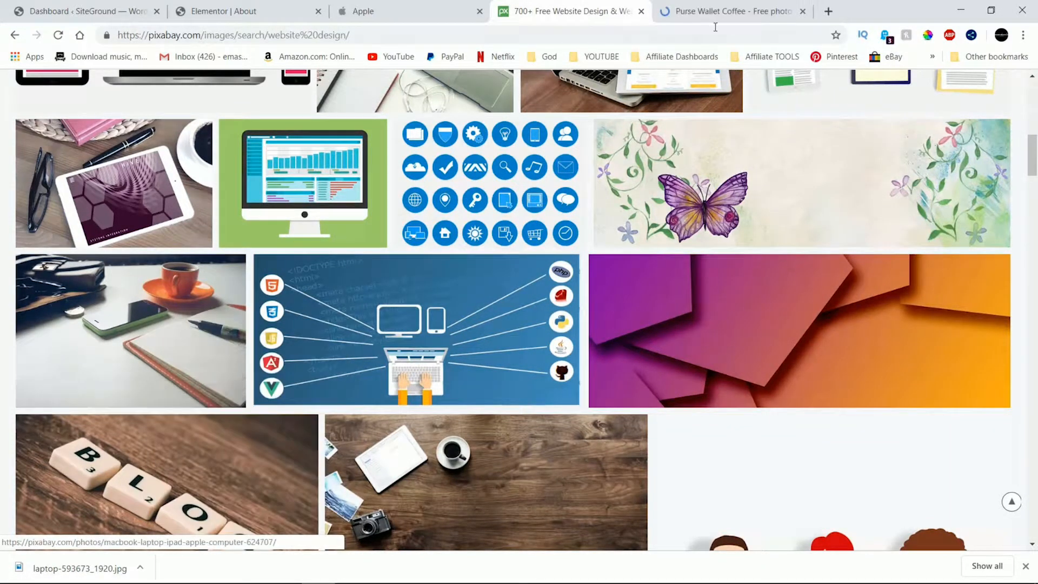
left_click(724, 16)
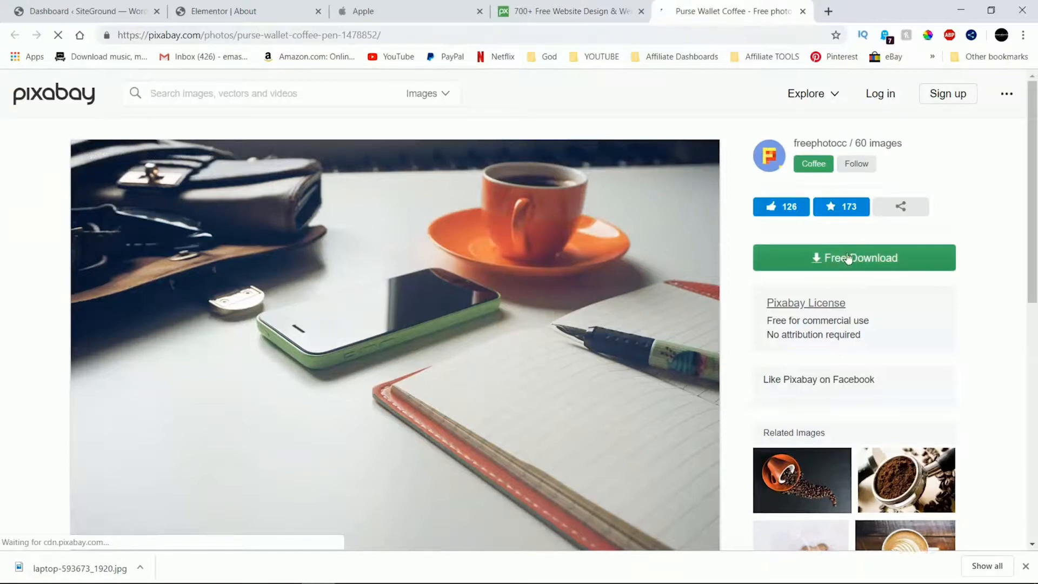
Download the phone, notebook and orange coffee cup photo as a 1920×1280 JPG, completing the robot check
left_click(848, 257)
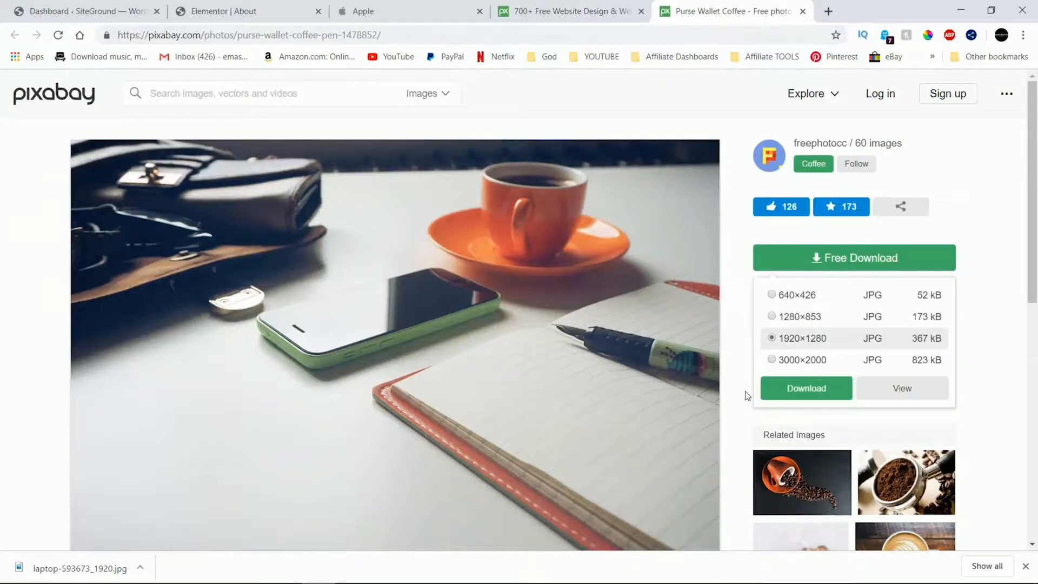
left_click(804, 390)
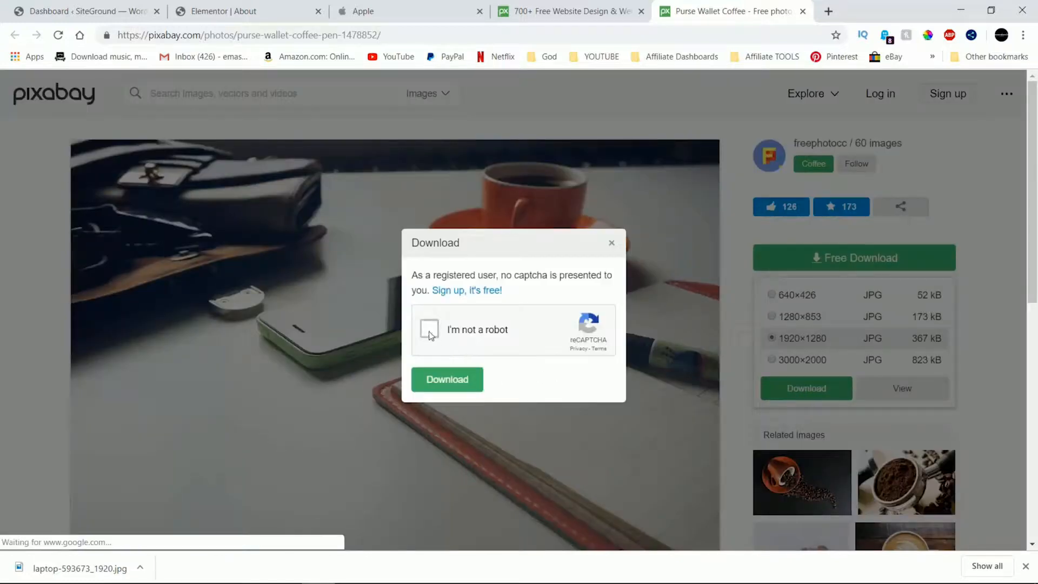
left_click(430, 331)
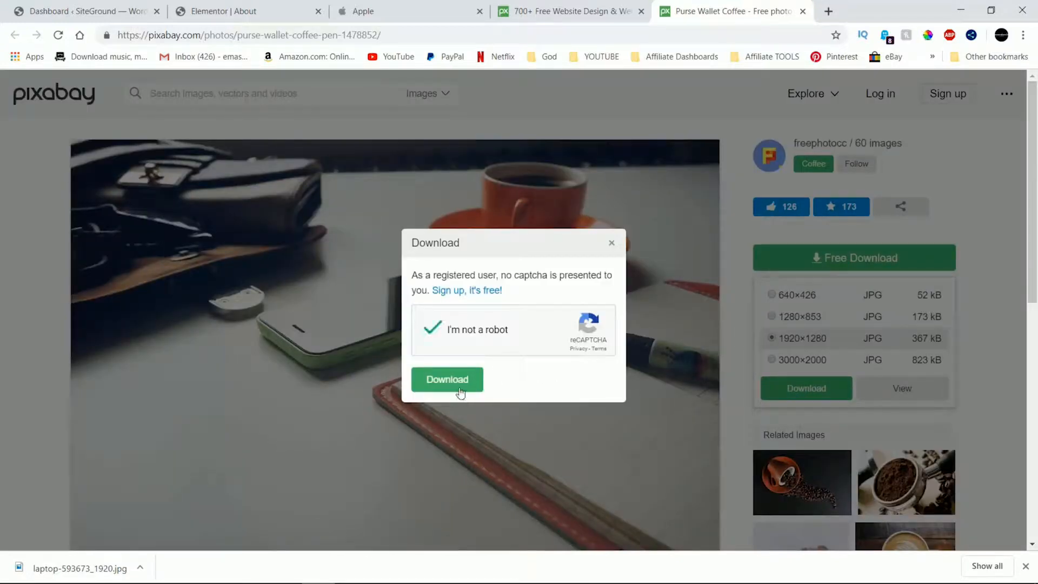
left_click(460, 393)
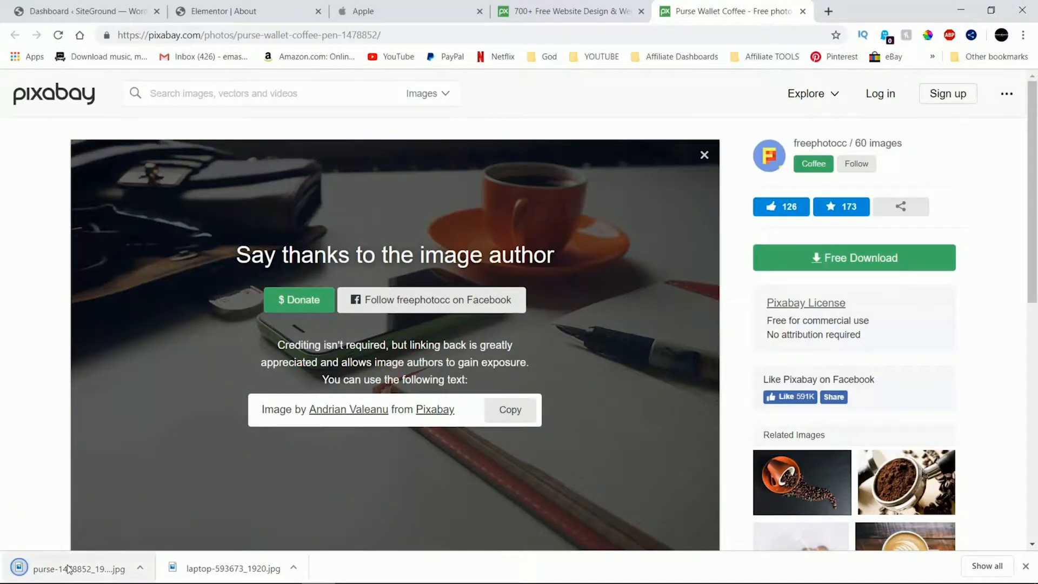
Show the downloaded purse photo in its Downloads folder, and put the folder window away
right_click(68, 569)
left_click(100, 533)
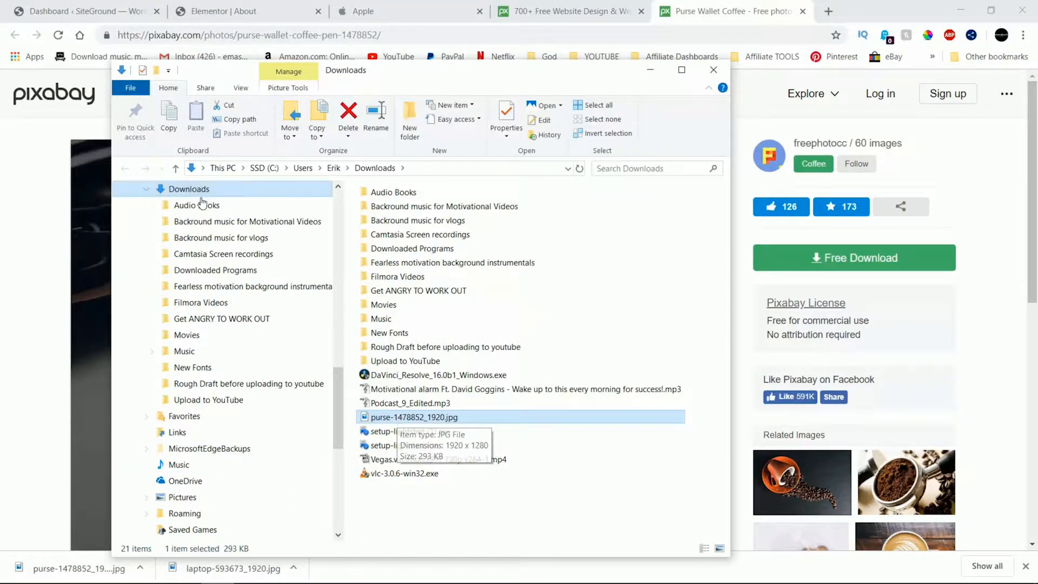
left_click(658, 74)
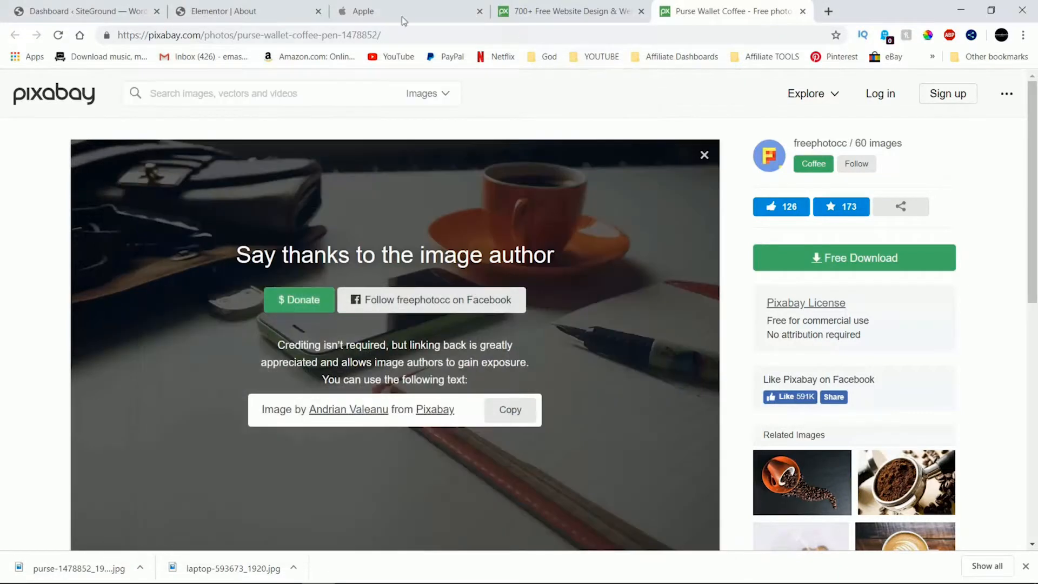
Back in the Elementor About page, upload purse-1478852_1920.jpg from Downloads and insert it as the "Who We Are?" hero background
left_click(267, 4)
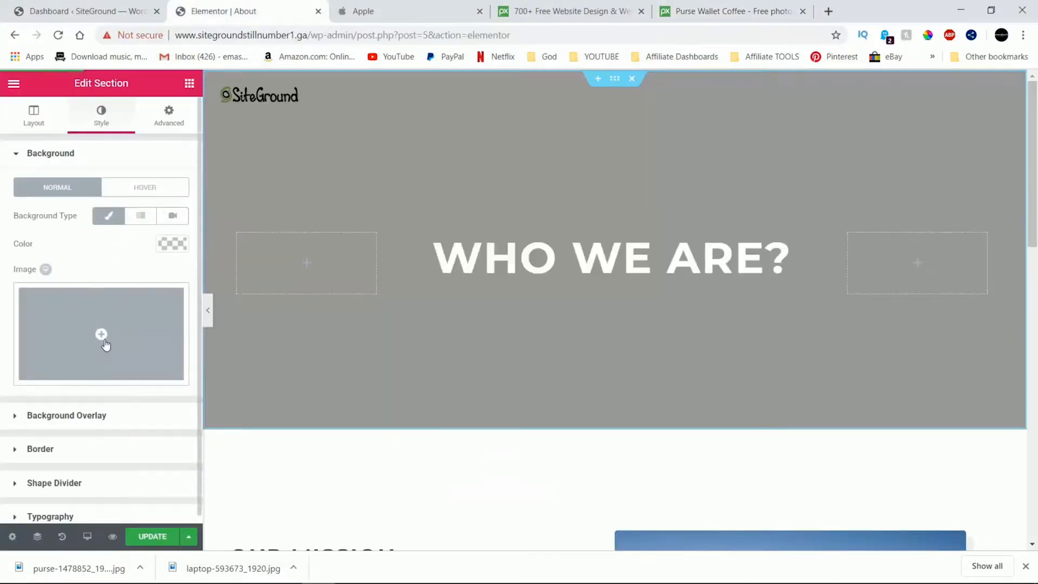
left_click(102, 338)
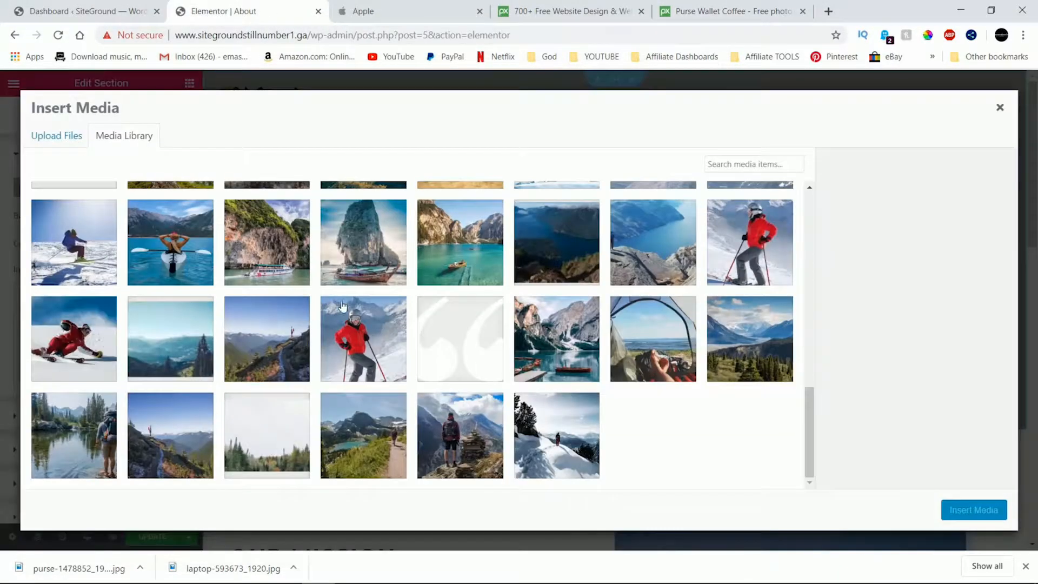
left_click(39, 138)
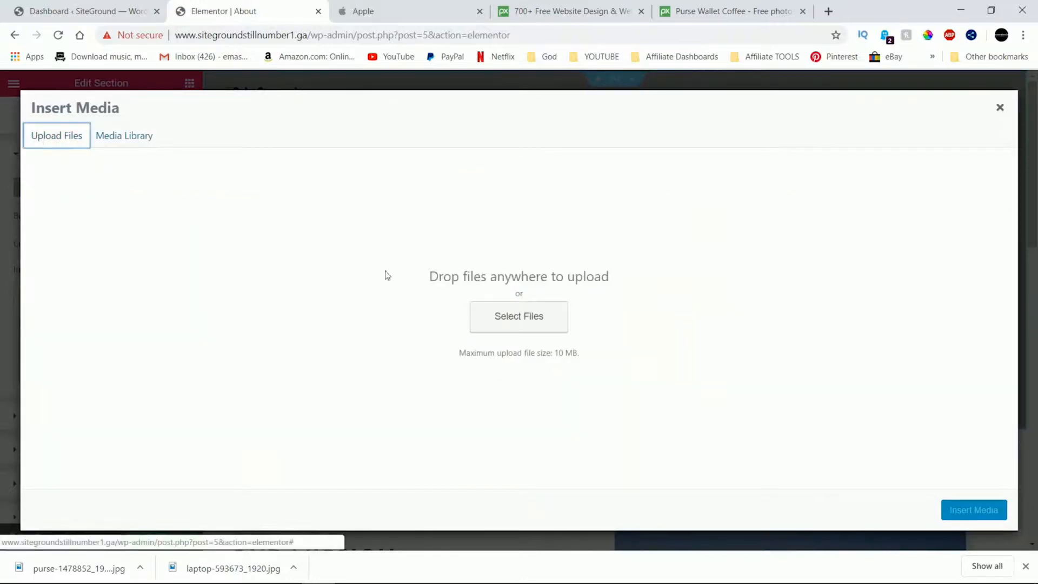
left_click(531, 321)
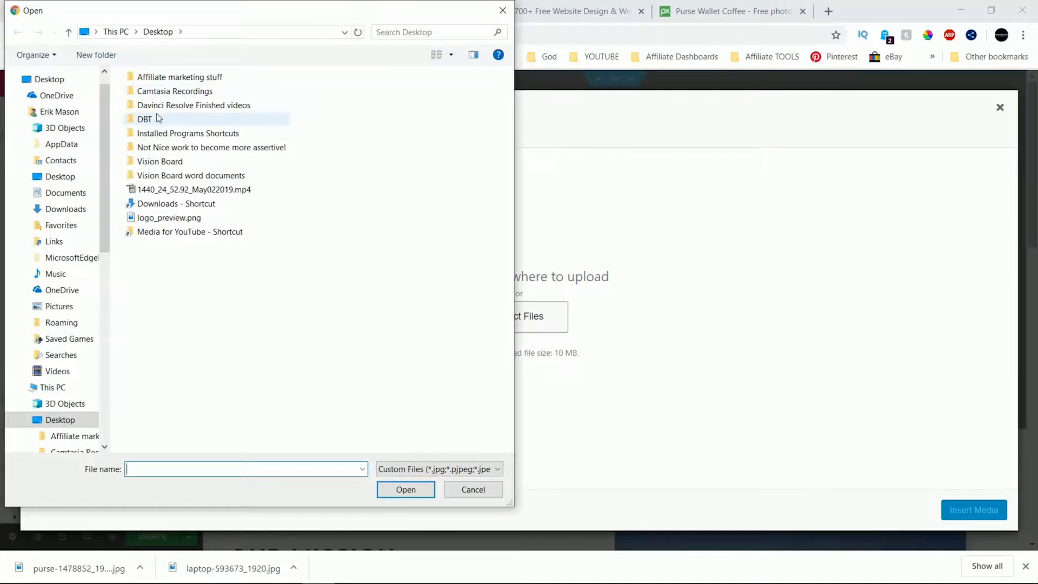
double_click(169, 204)
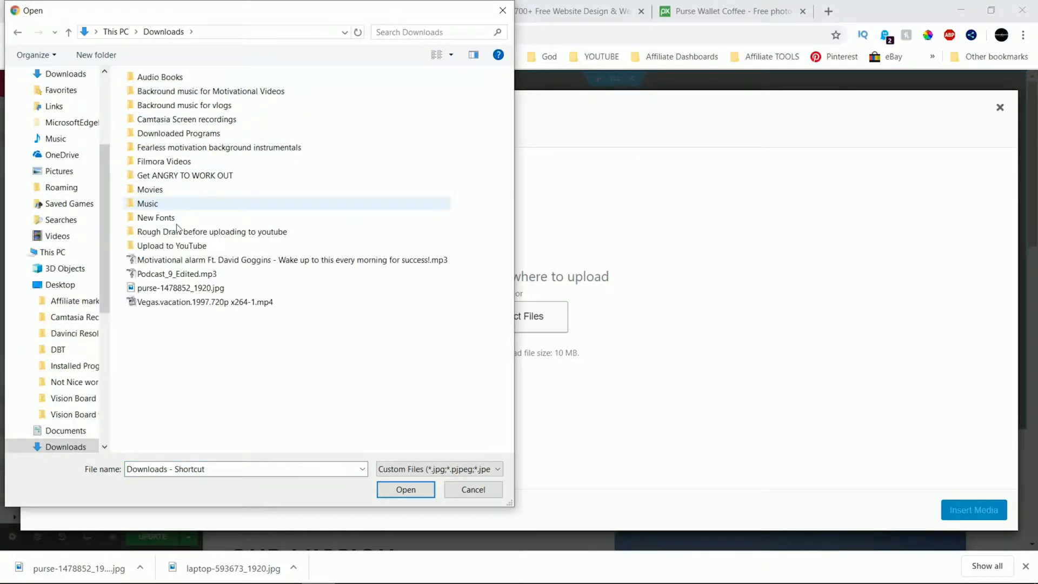
double_click(182, 288)
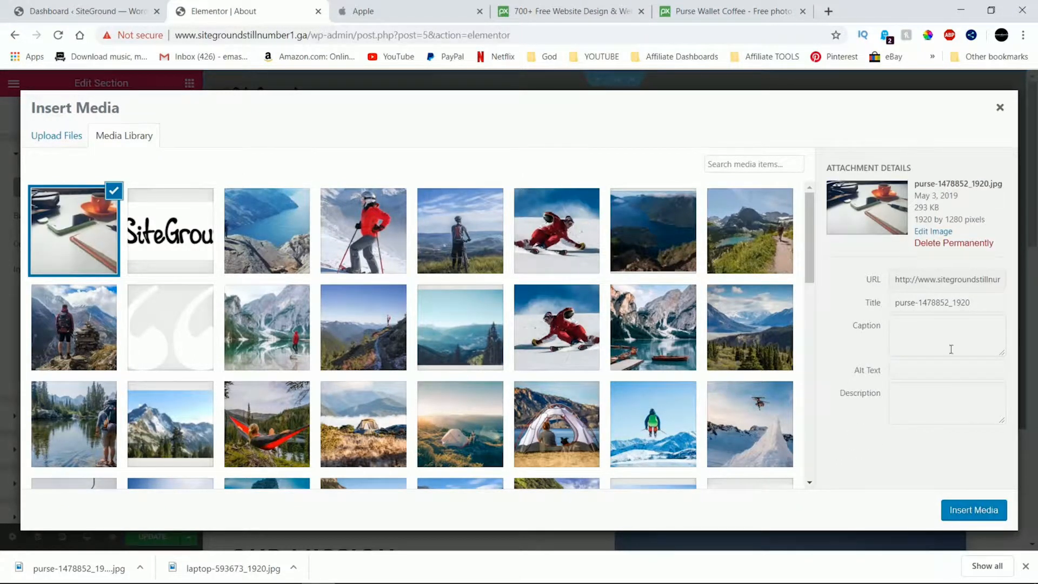
left_click(982, 511)
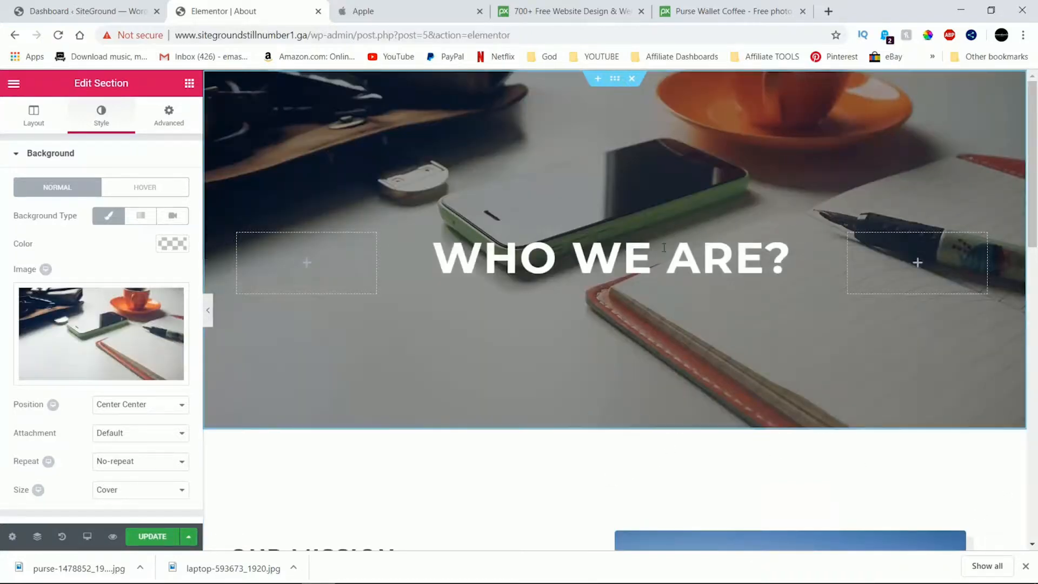
scroll(723, 393, "down", 5)
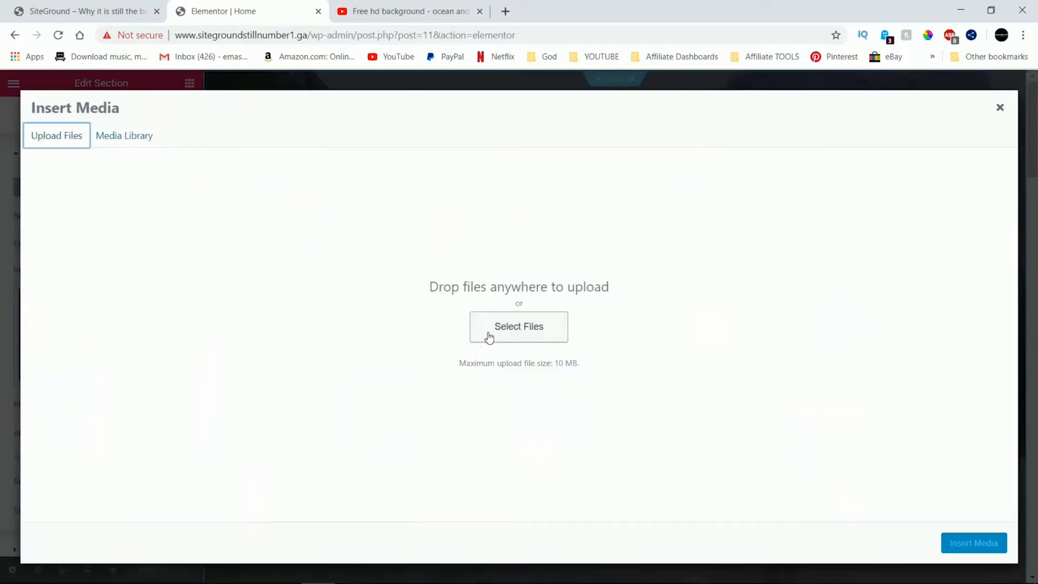
Upload all the stock photos in the folder to the media library and select singapore-431421_1920.jpg for the Home page section background
left_click(486, 339)
key("ctrl+a")
left_click(416, 490)
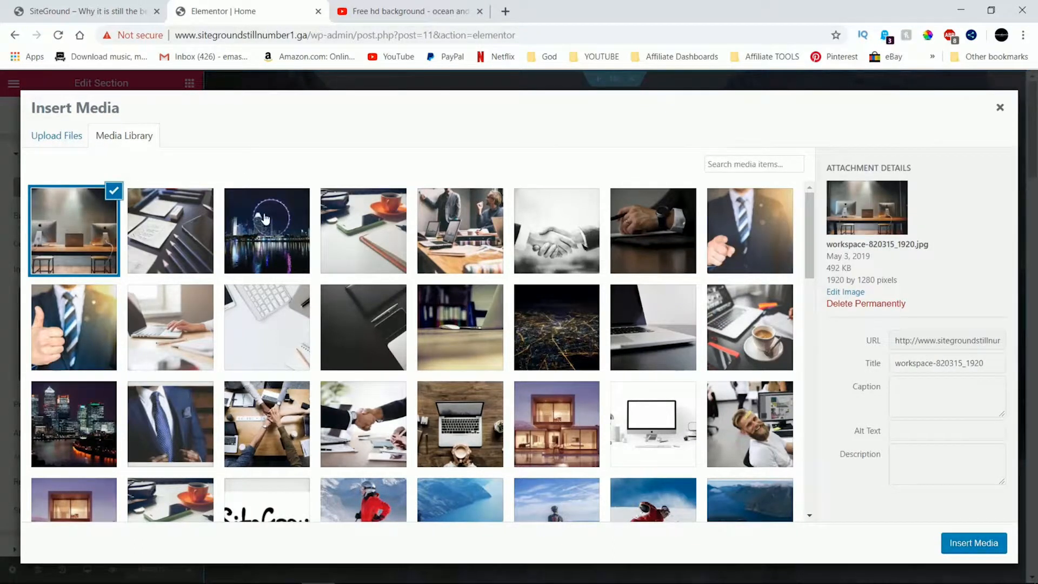
left_click(265, 218)
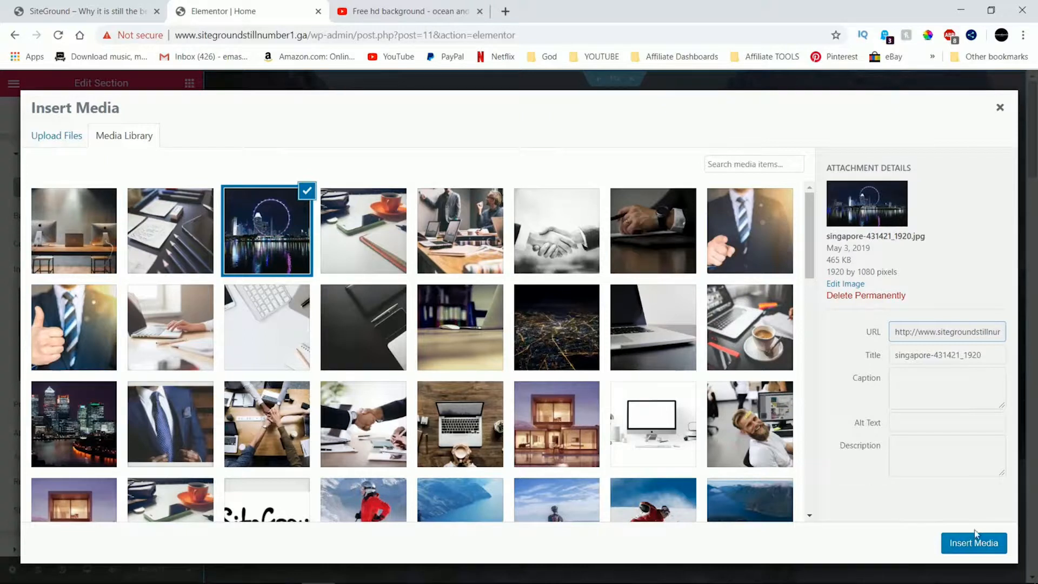
Insert singapore-431421_1920.jpg as the section's background image and set its background overlay opacity to 0.37
left_click(975, 543)
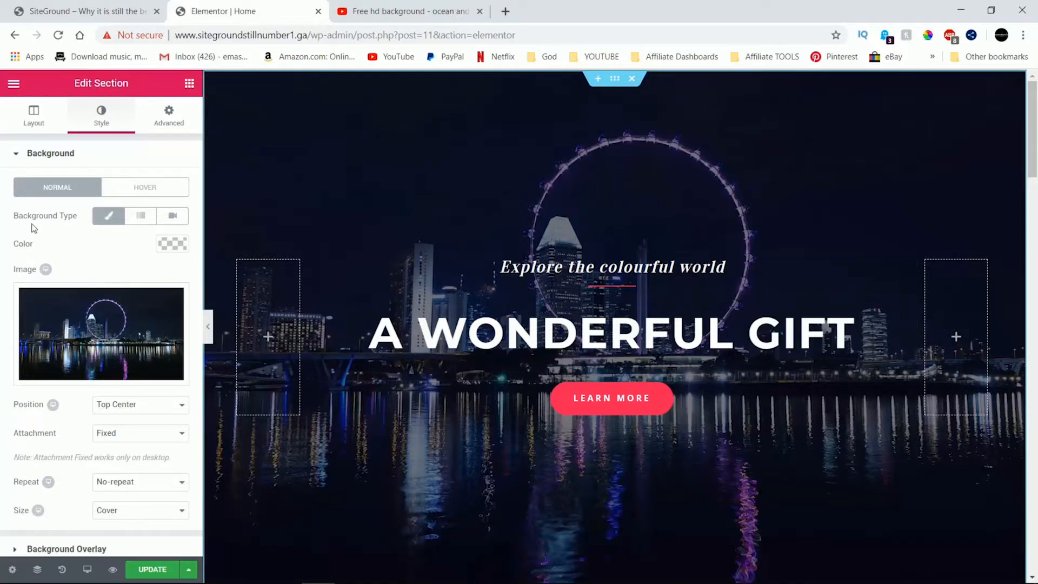
scroll(73, 421, "down", 2)
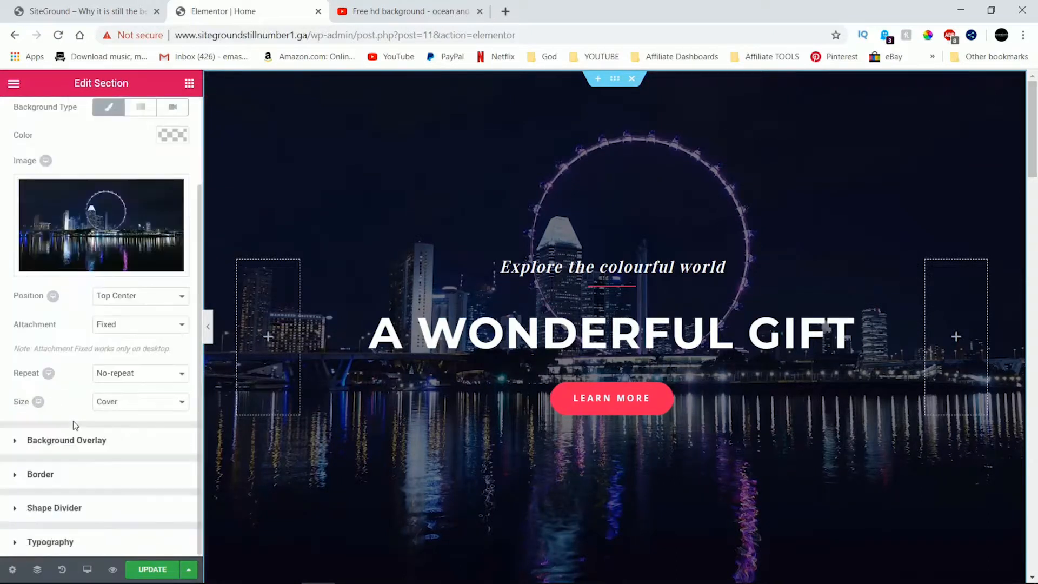
left_click(46, 440)
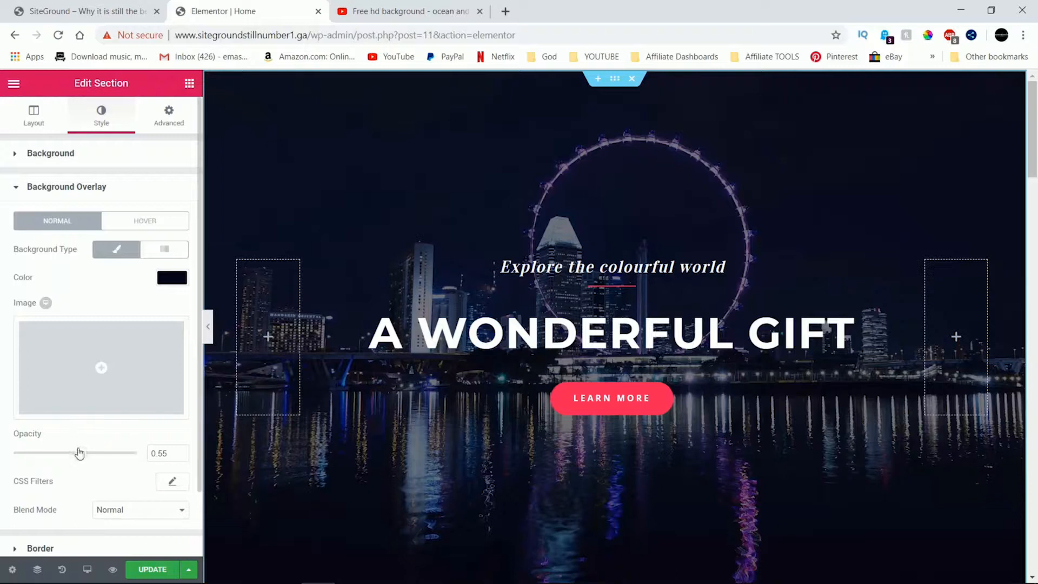
left_click_drag(79, 456, 56, 461)
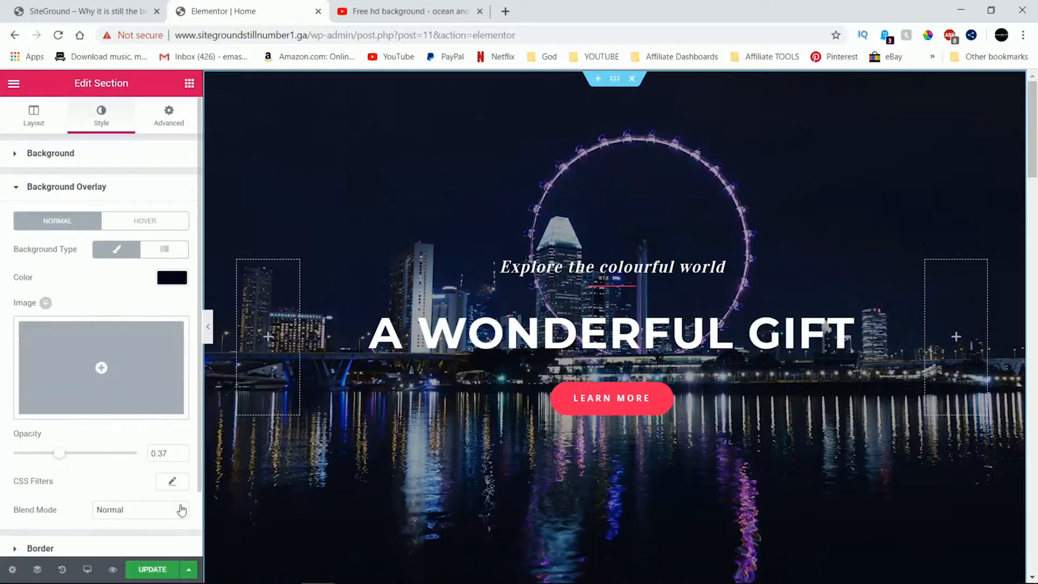
Update the page and reload the live SiteGround home page to view the new hero background
left_click(153, 570)
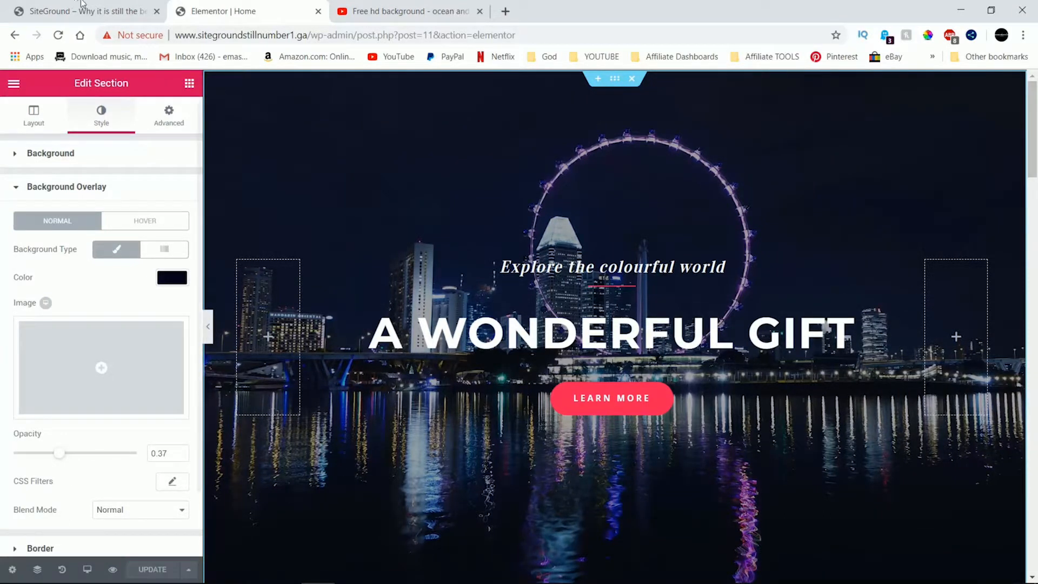
left_click(84, 2)
mouse_move(54, 84)
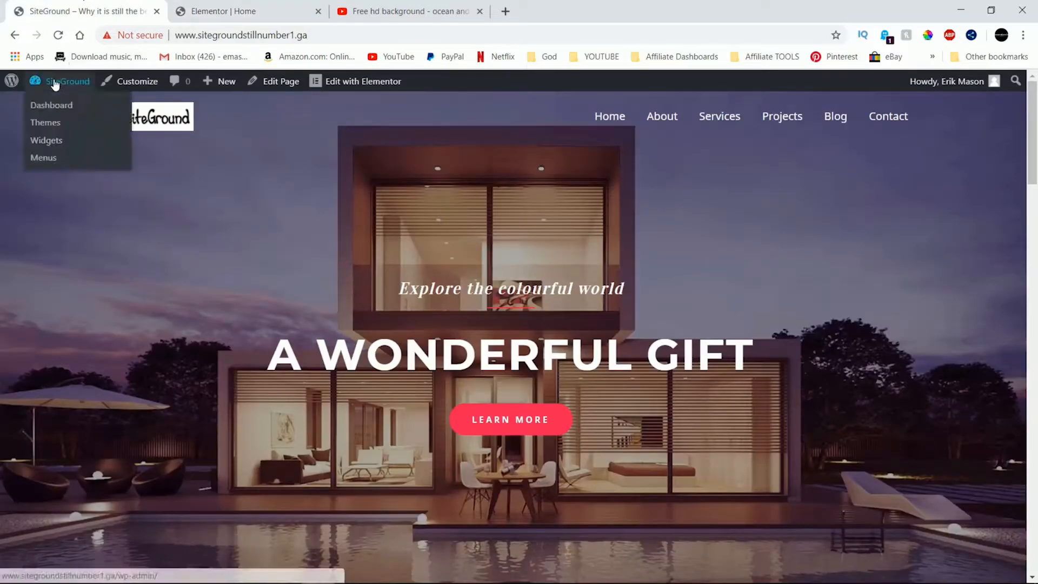
left_click(58, 36)
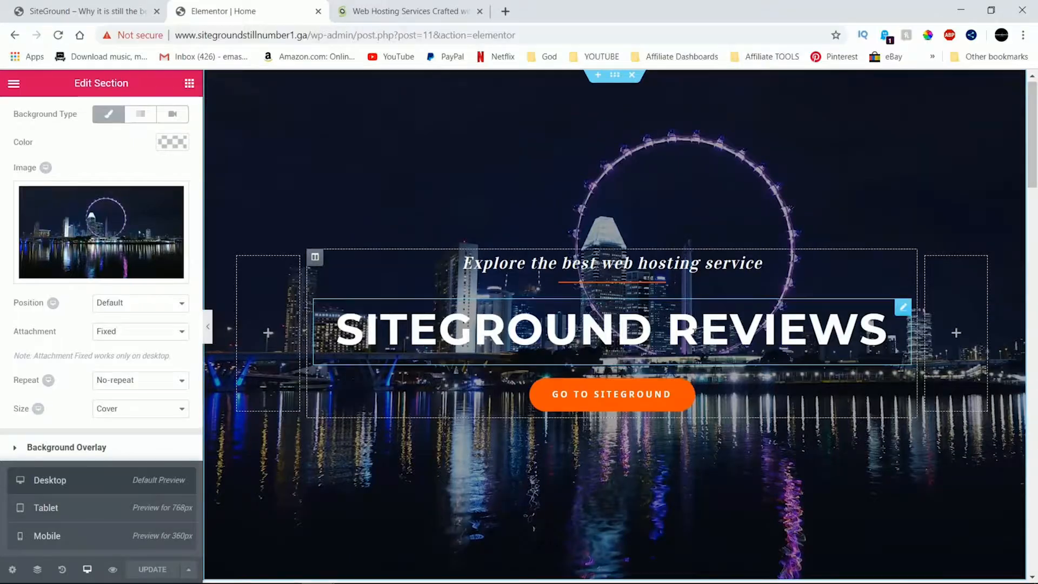
Add a Heading widget to the empty section below the mountain lake banner near the end of the page
scroll(693, 336, "down", 15)
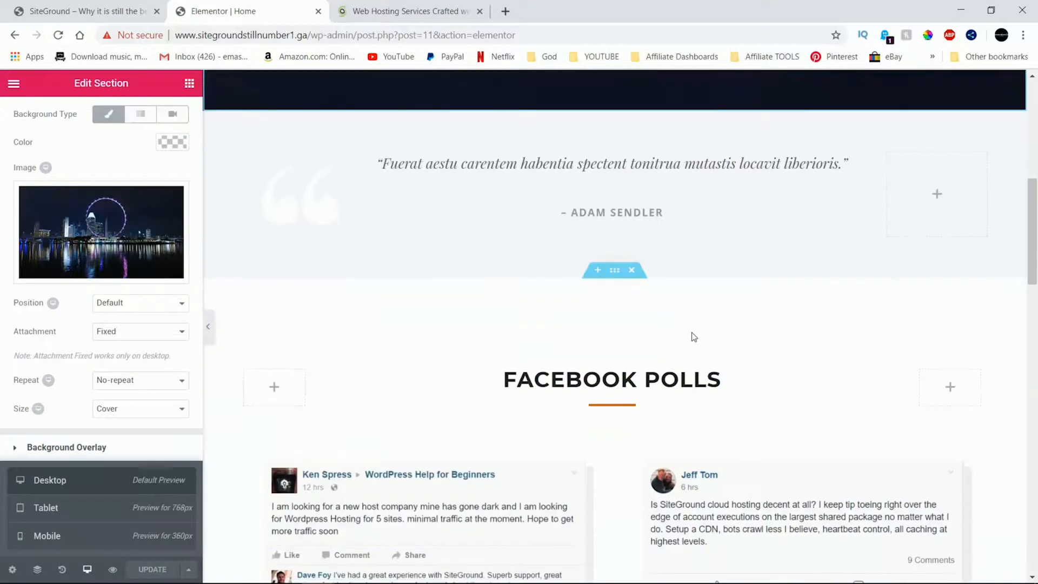
scroll(692, 332, "down", 5)
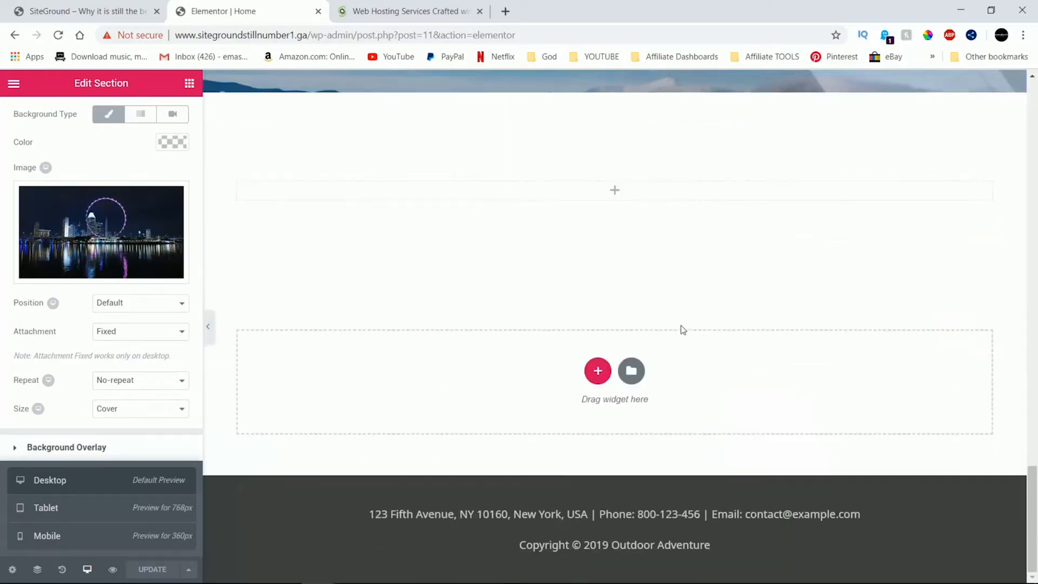
scroll(681, 327, "up", 3)
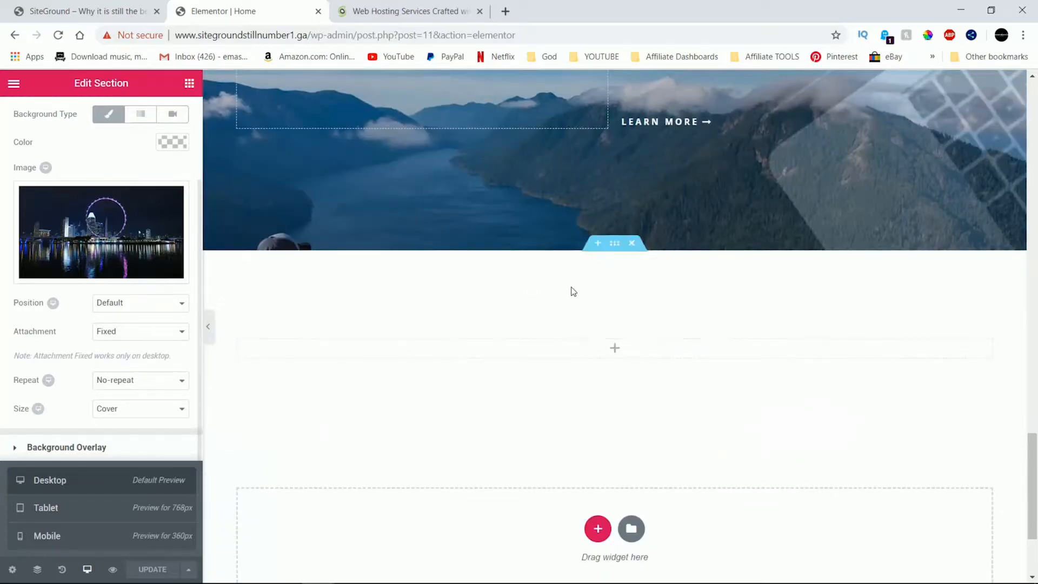
left_click(594, 348)
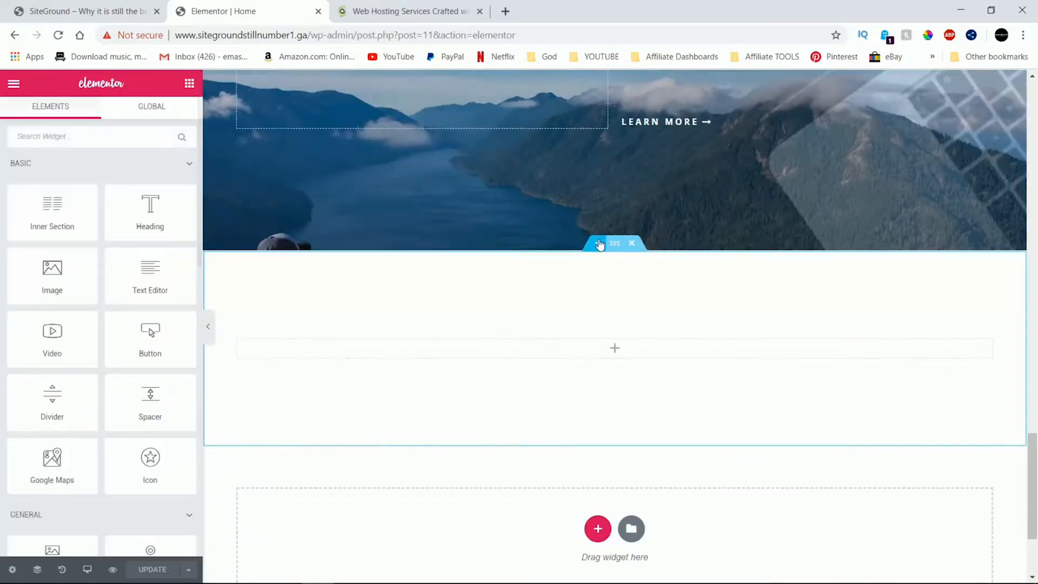
left_click(598, 243)
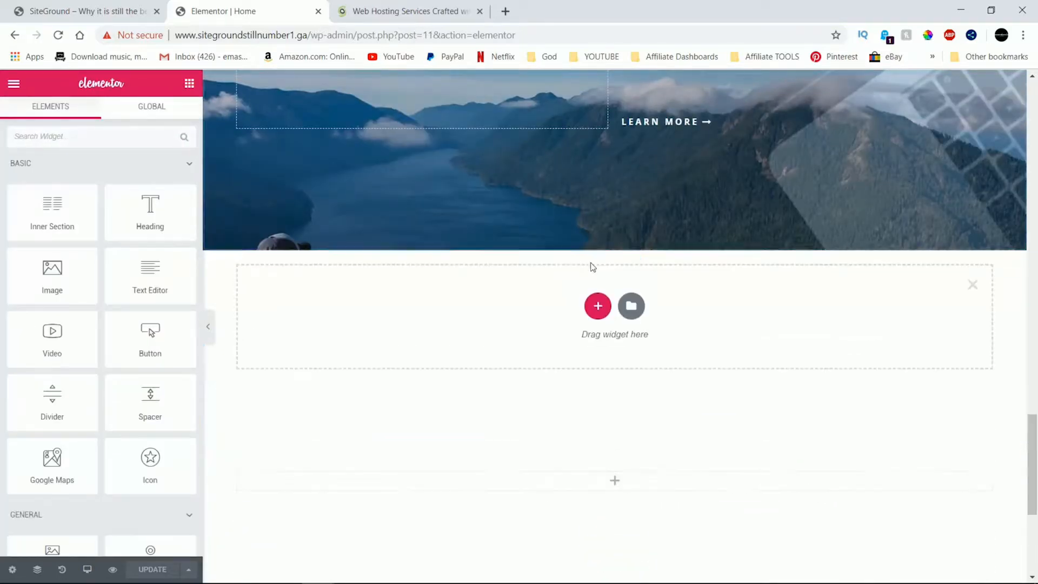
left_click(973, 286)
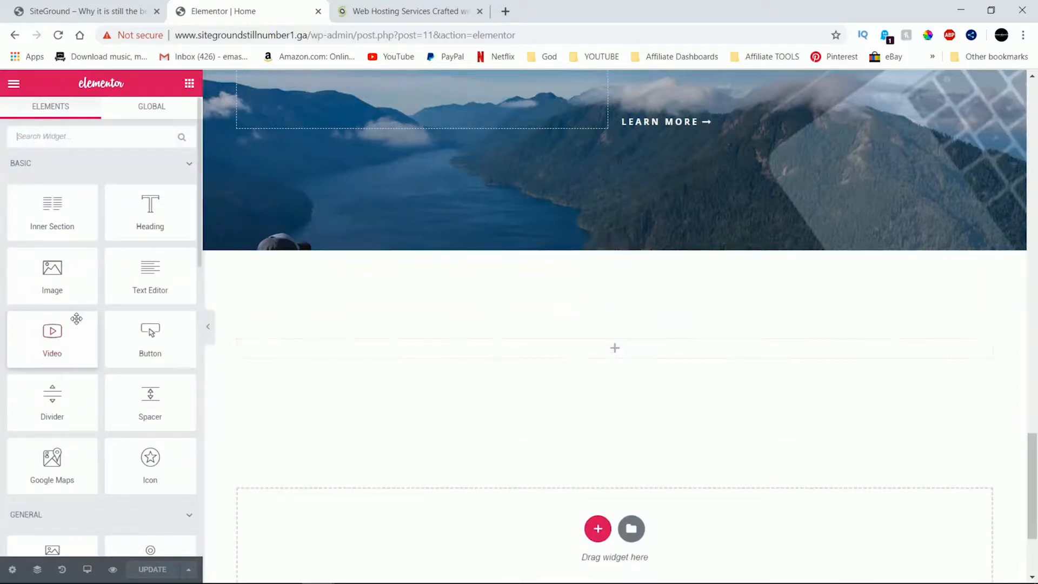
left_click_drag(147, 231, 327, 375)
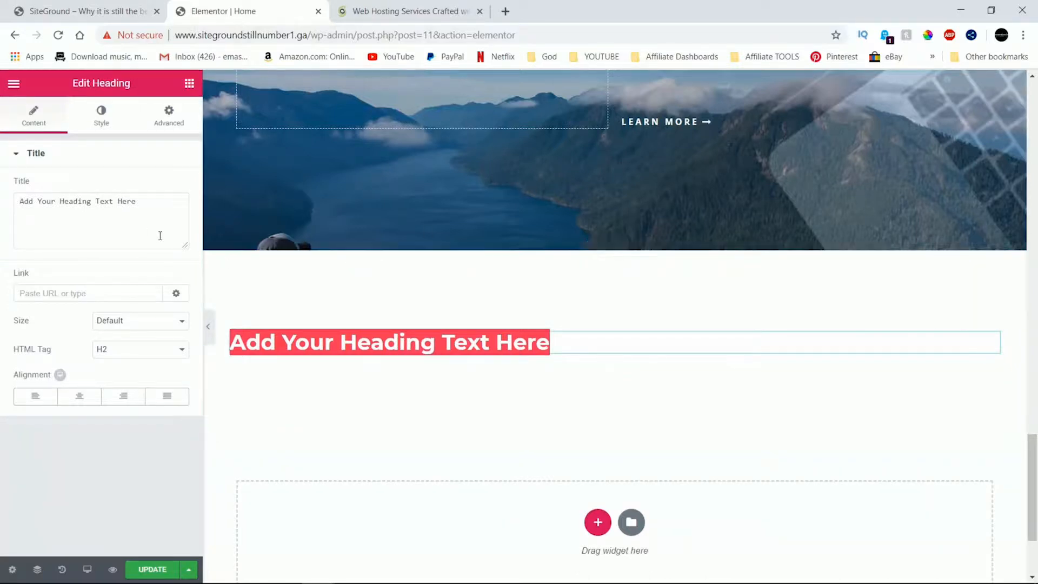
Replace the new heading's placeholder title with "Check out SiteGround.com"
left_click_drag(148, 209, 11, 206)
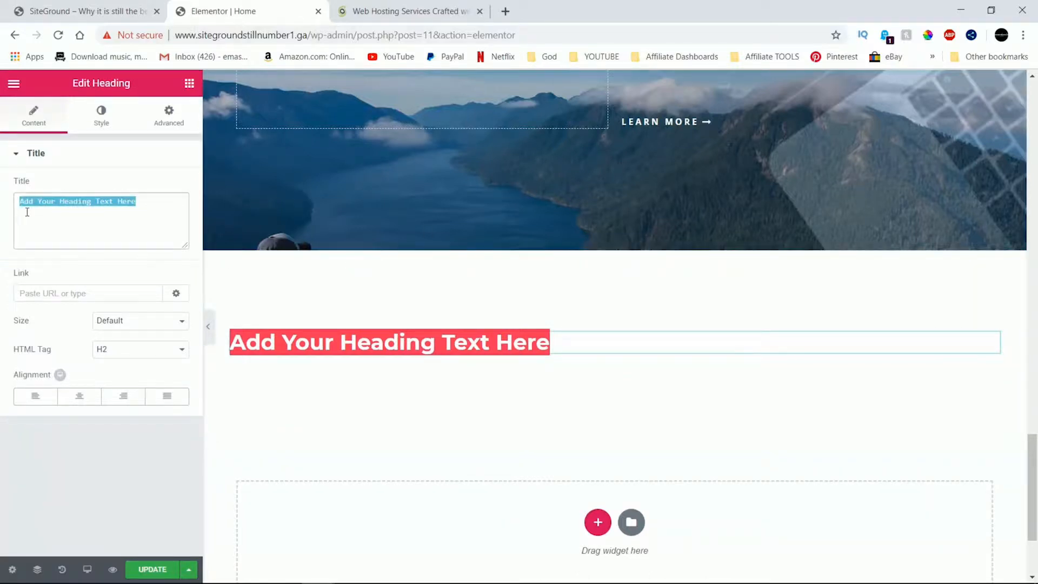
type("check out")
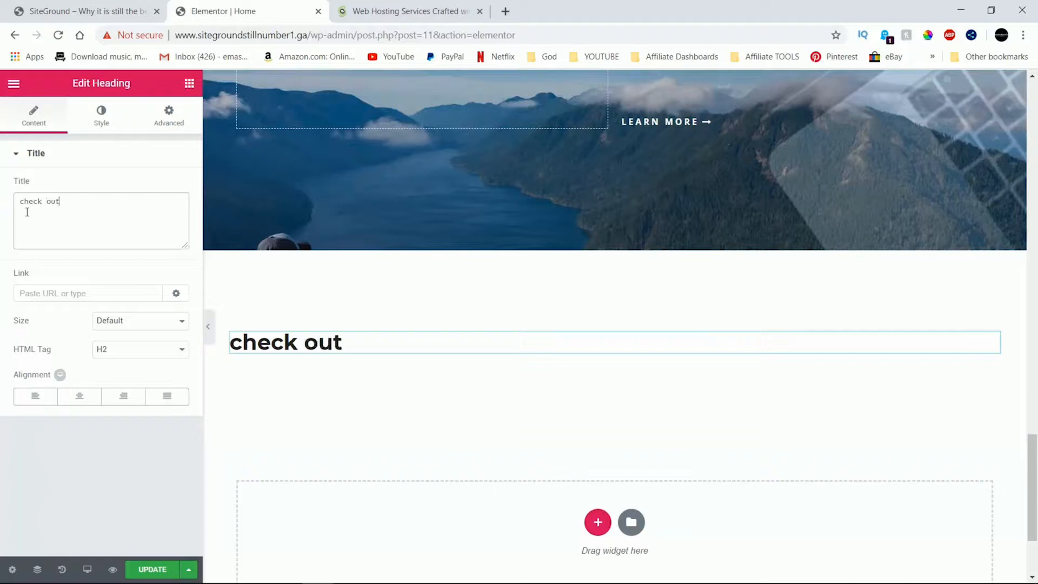
type(" sitegr")
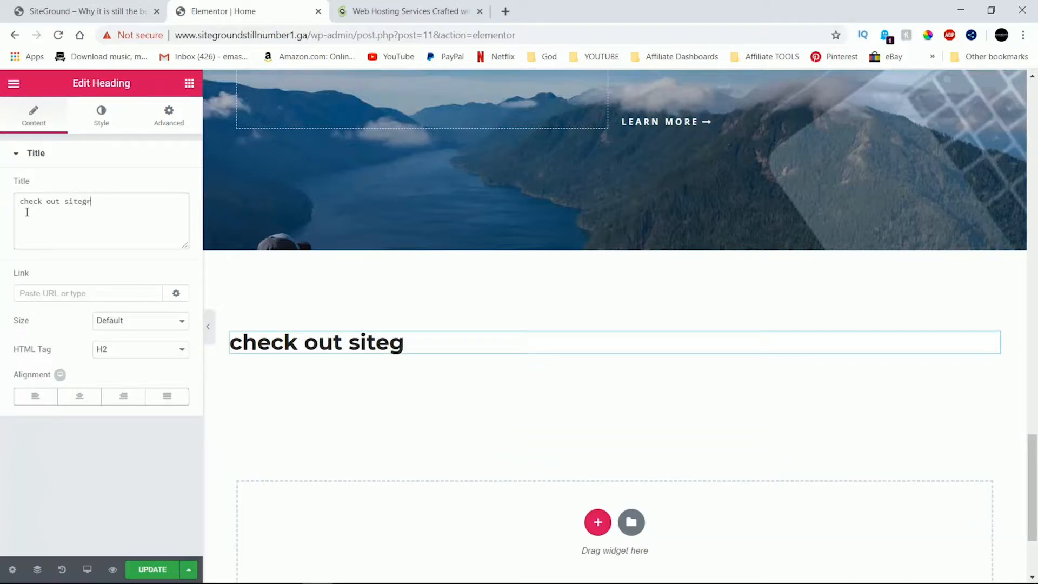
type("ound.com")
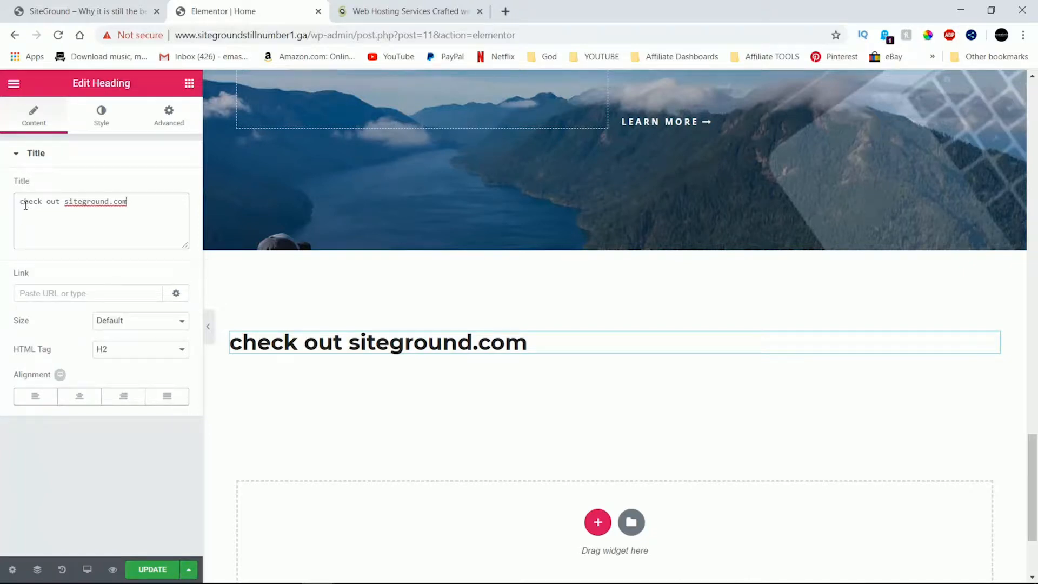
key("Delete")
type("C")
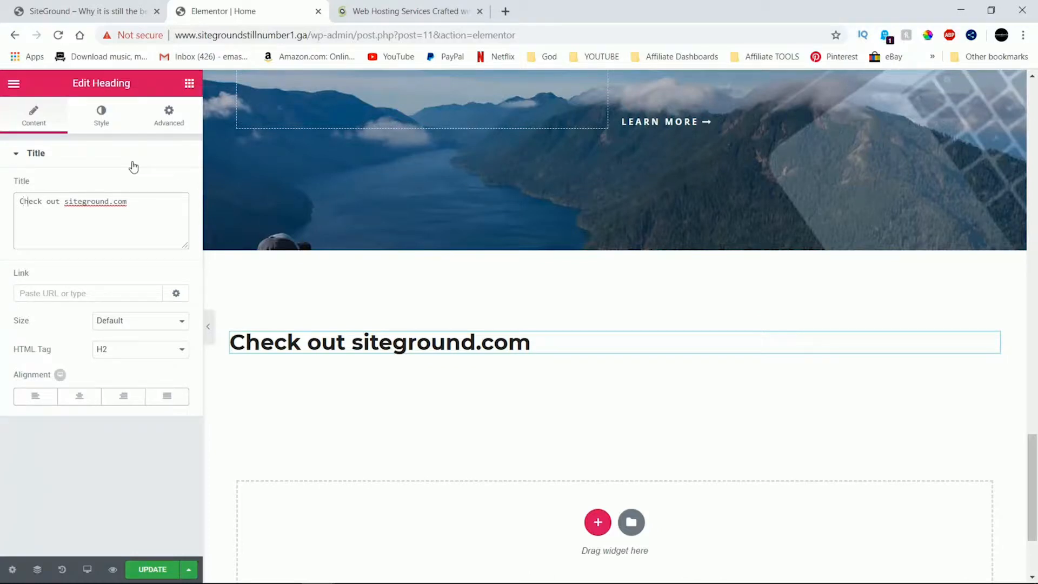
key("Delete")
type("S")
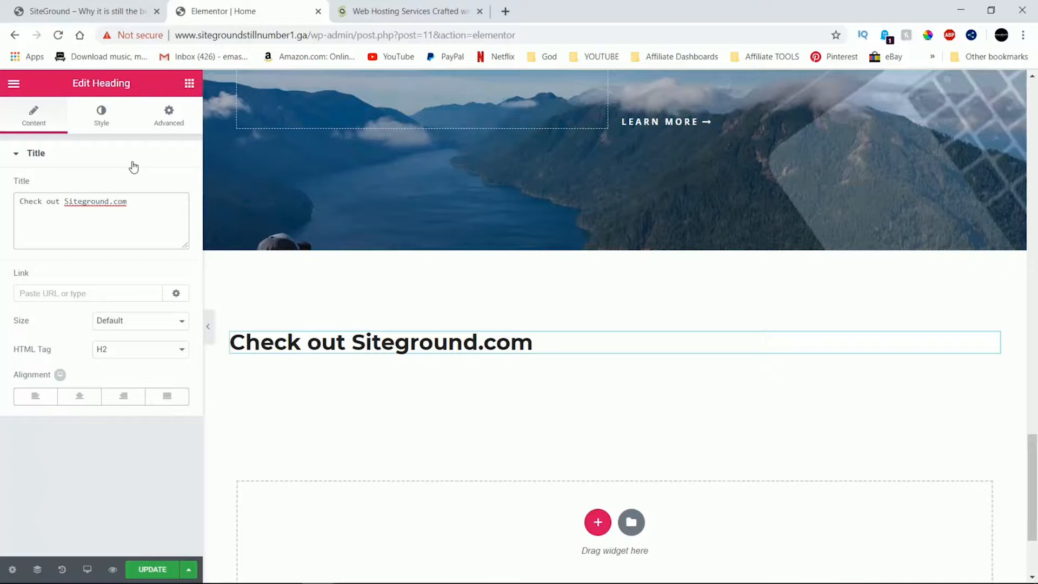
key("Delete")
type("G")
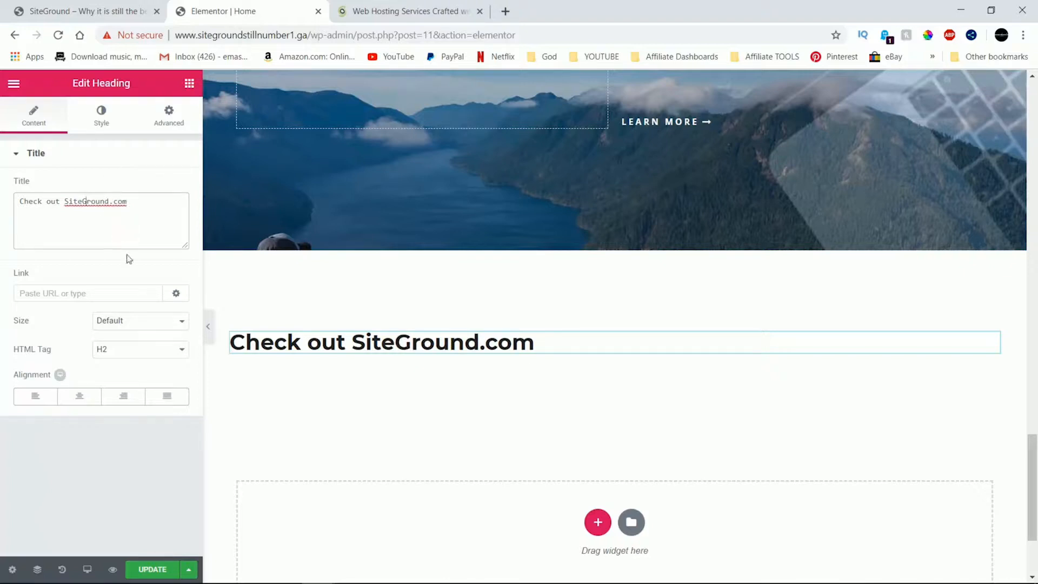
Center the "Check out SiteGround.com" heading and set its font size to 59 px
left_click(91, 400)
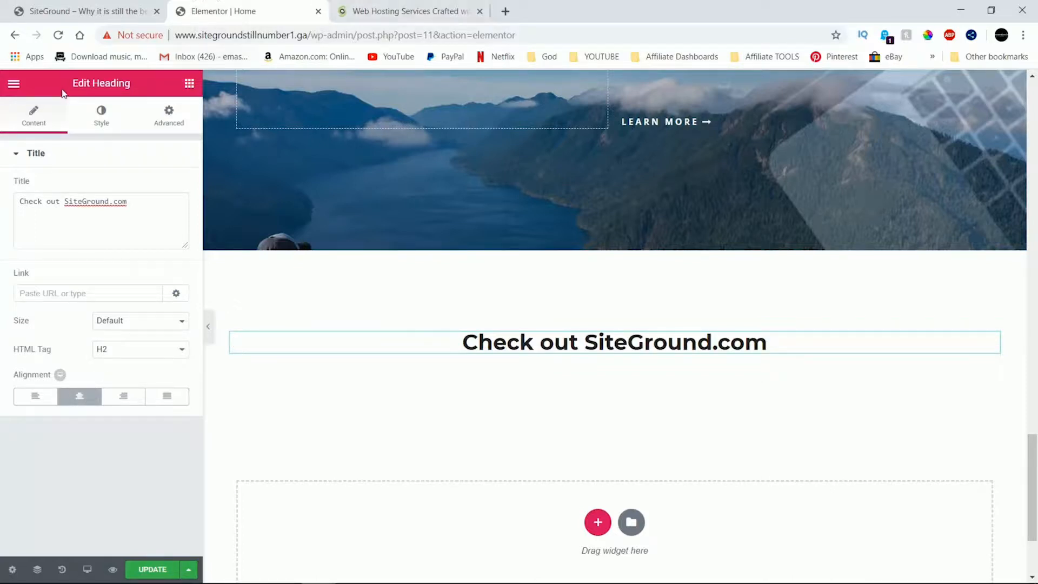
left_click(97, 113)
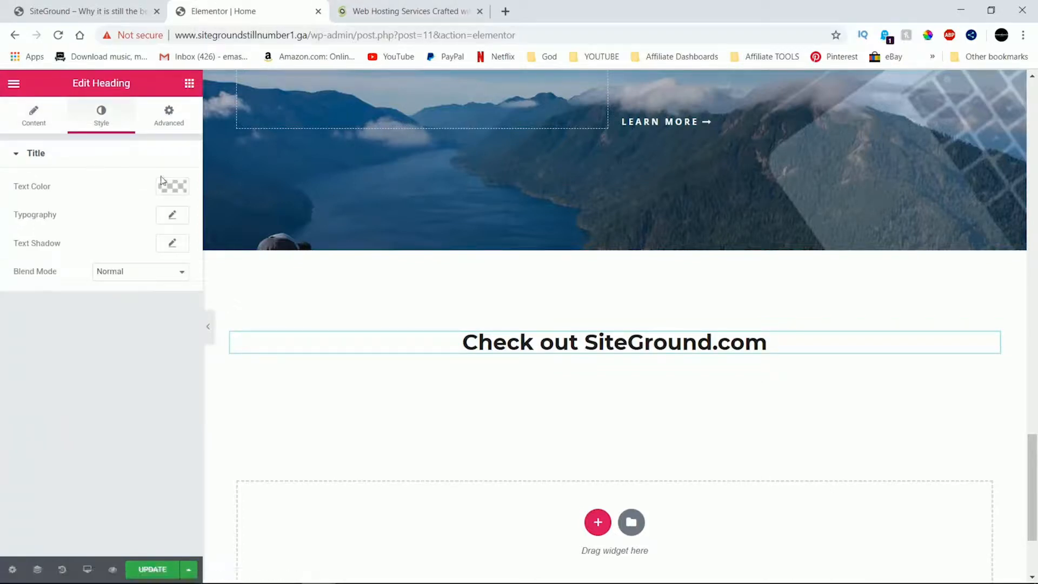
left_click(166, 219)
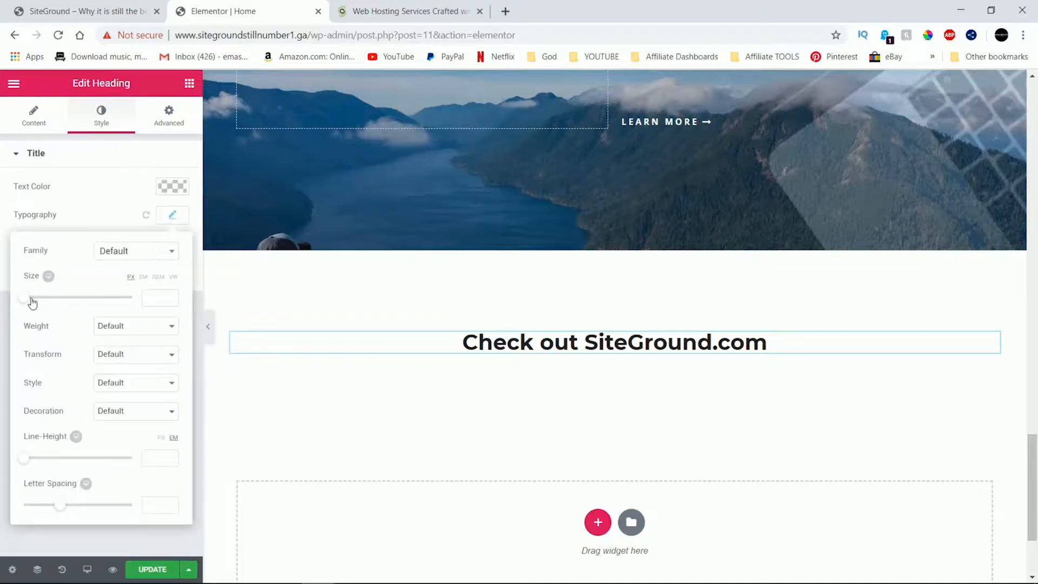
left_click_drag(32, 303, 57, 290)
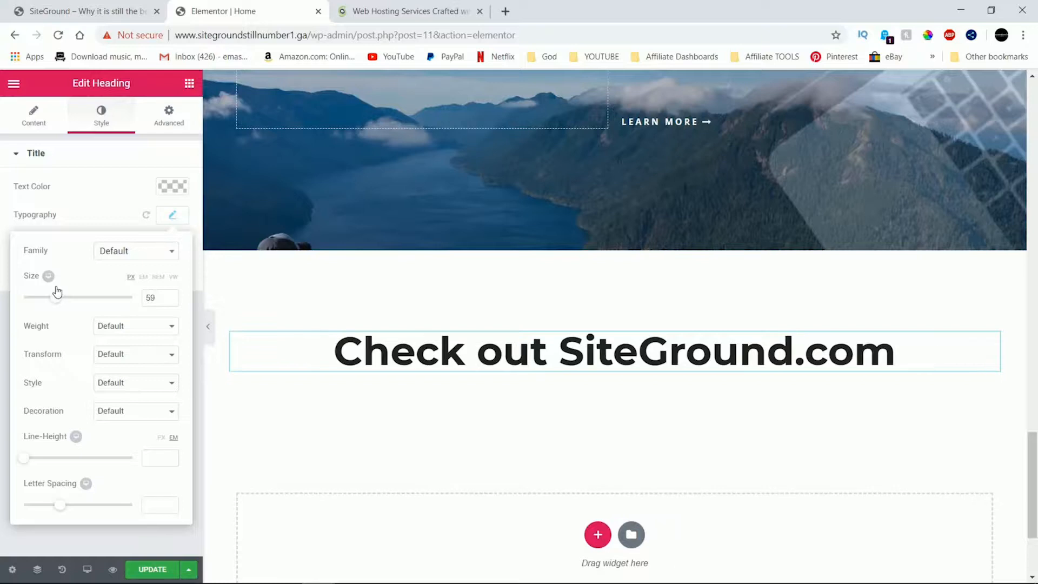
Try the Lowercase and Capitalize text transforms on the heading and settle on Uppercase
left_click(139, 358)
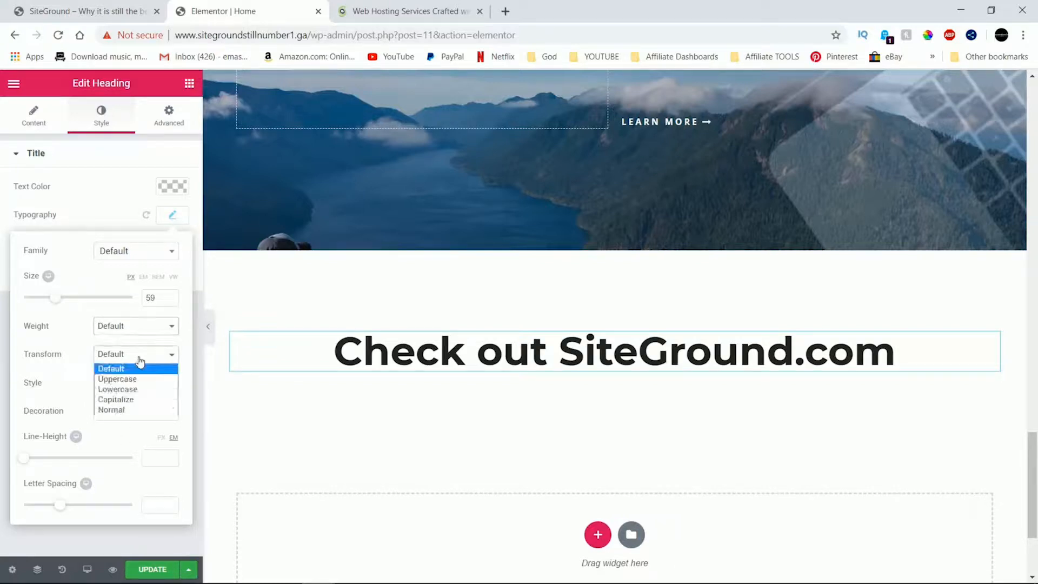
left_click(135, 378)
left_click(149, 354)
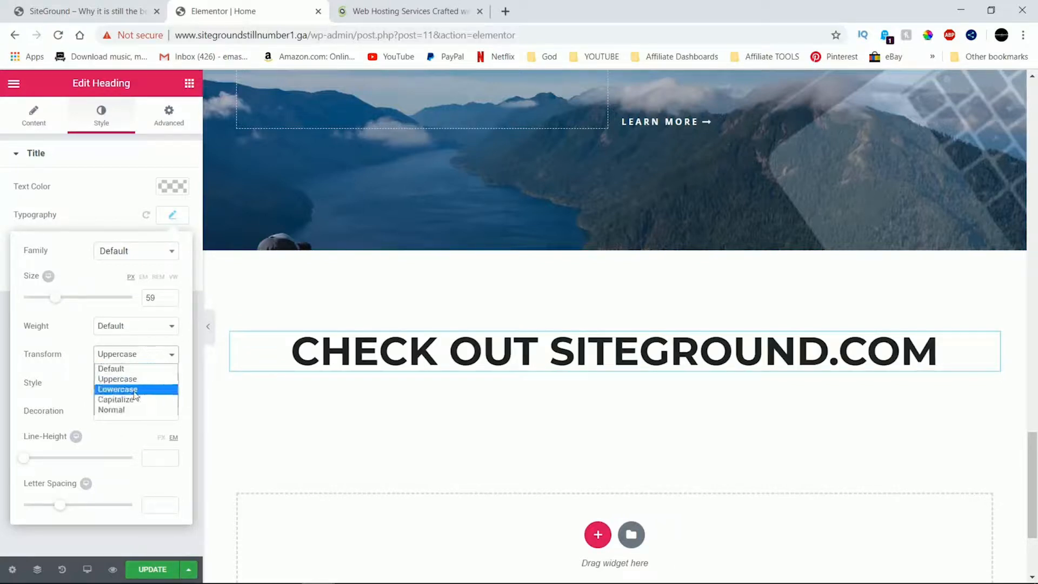
left_click(137, 391)
left_click(157, 360)
left_click(144, 400)
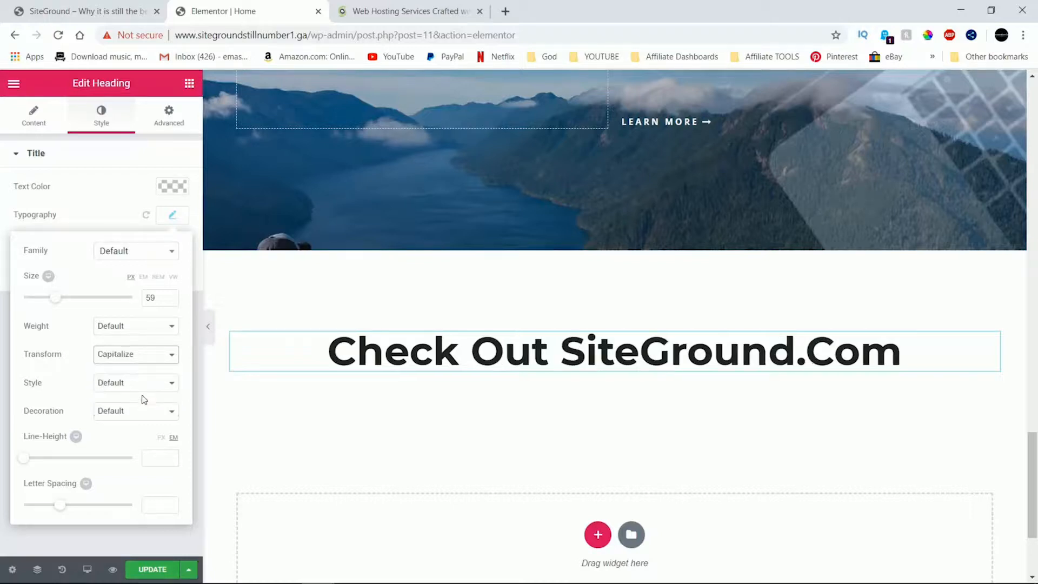
left_click(160, 364)
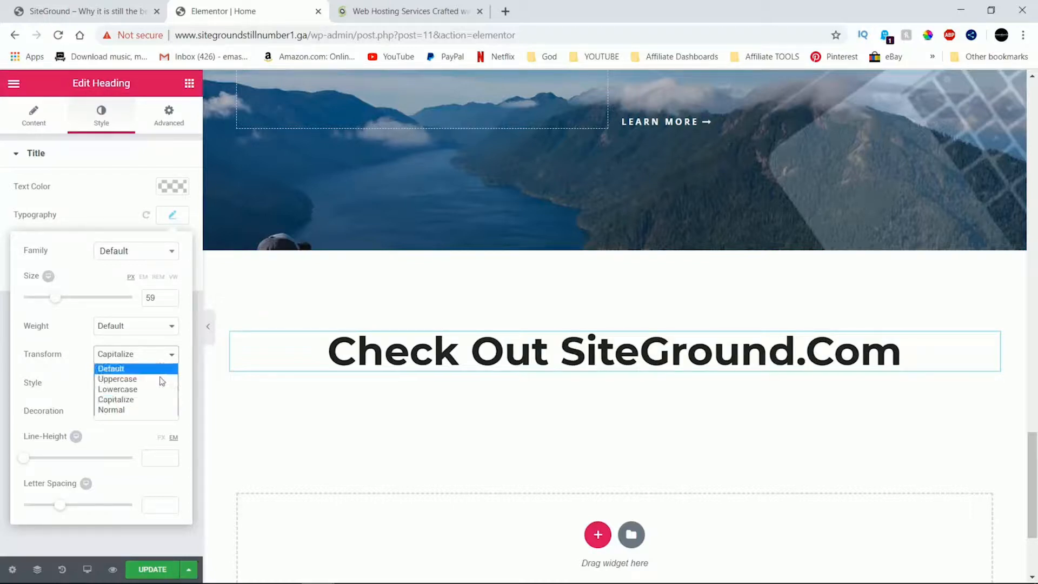
left_click(162, 378)
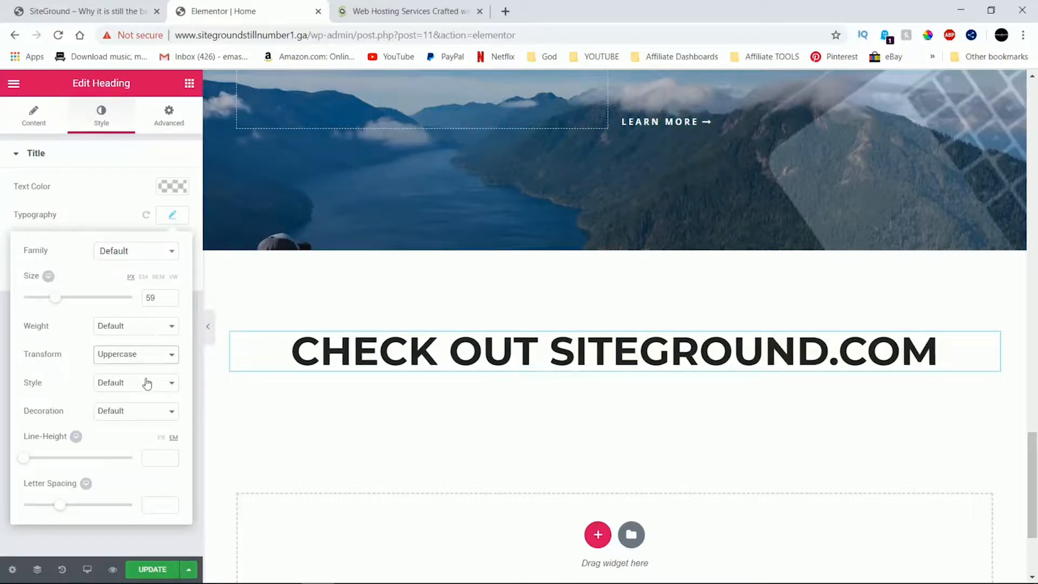
Try the Normal, Italic and Oblique font styles on the heading and return the style to Default
left_click(146, 384)
left_click(140, 406)
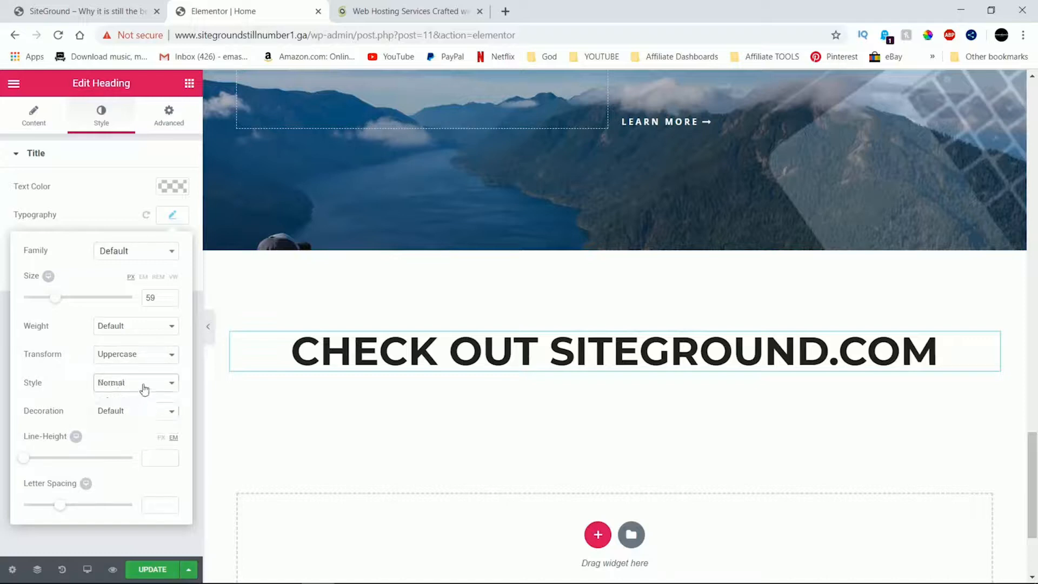
left_click(143, 384)
left_click(135, 417)
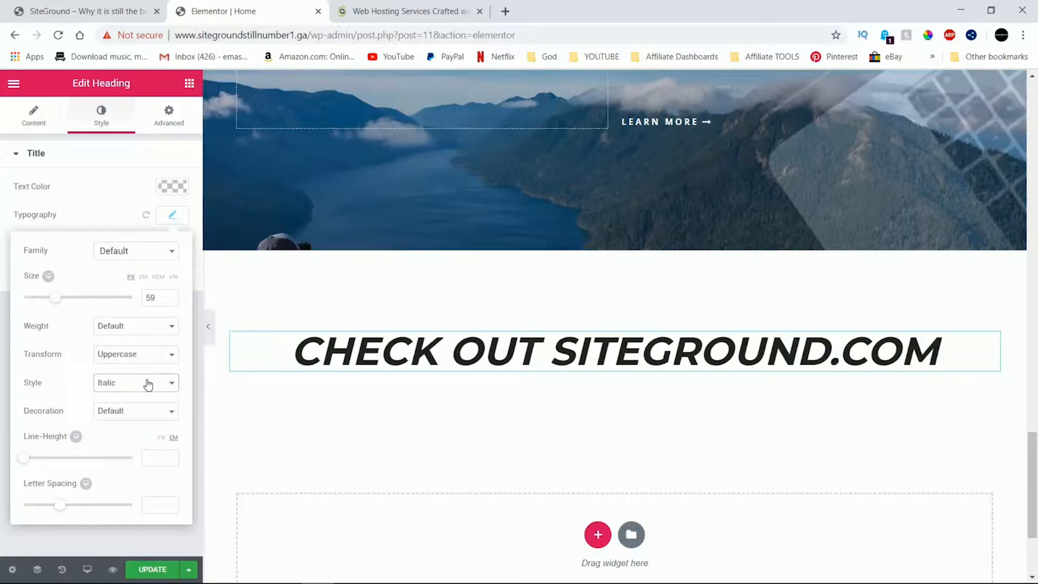
left_click(148, 384)
left_click(139, 427)
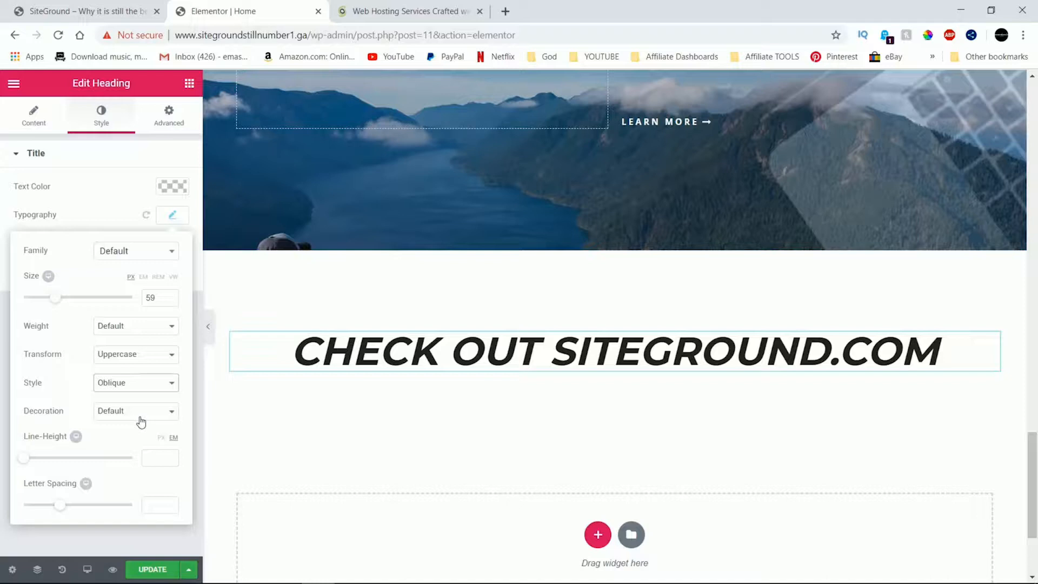
left_click(150, 385)
left_click(143, 396)
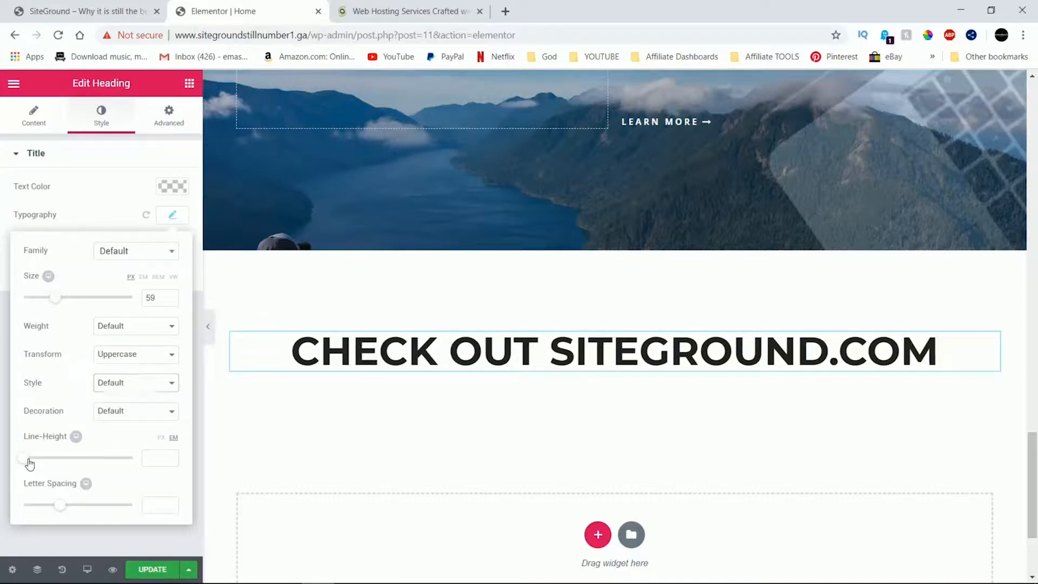
Set the heading's line height to 1 em and its letter spacing to -2.5
mouse_move(30, 464)
left_mouse_down()
mouse_move(72, 457)
mouse_move(25, 465)
mouse_move(34, 459)
left_mouse_up()
mouse_move(64, 507)
left_mouse_down()
mouse_move(100, 498)
mouse_move(10, 506)
mouse_move(46, 507)
left_mouse_up()
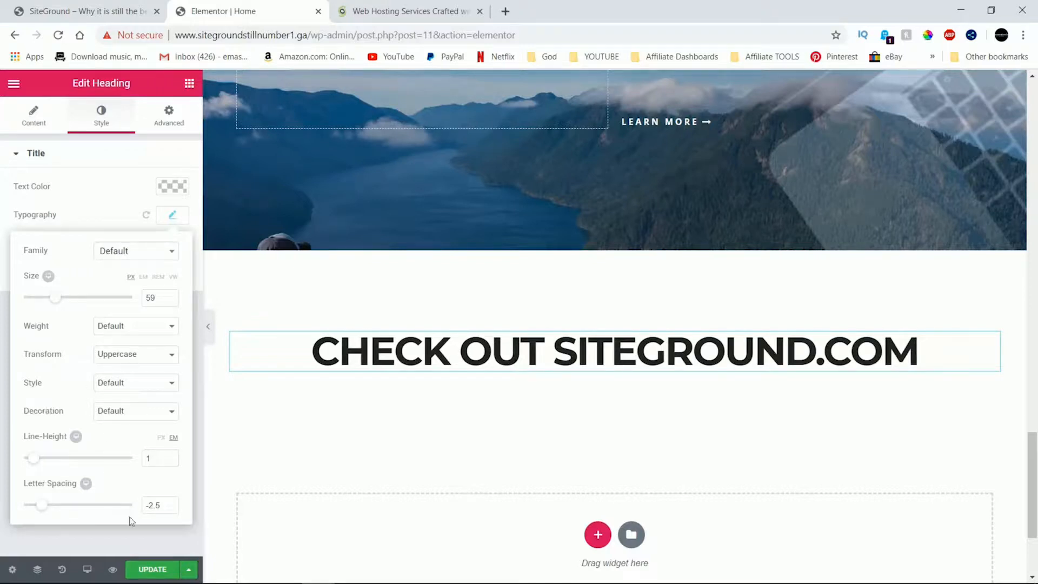
Update the page and add an Image widget directly below the "Check out SiteGround.com" heading
left_click(137, 568)
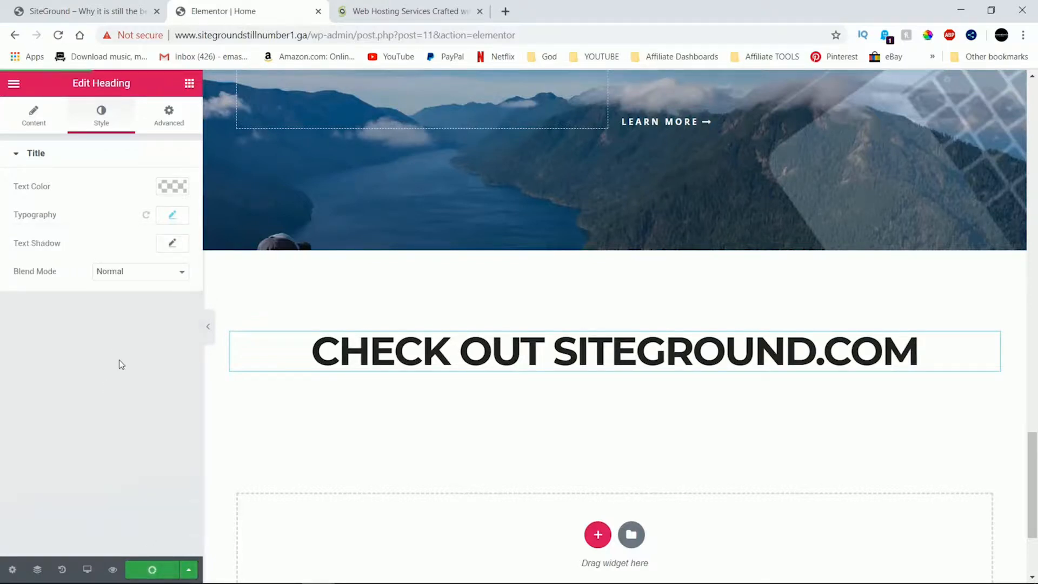
left_click(551, 415)
left_click(189, 83)
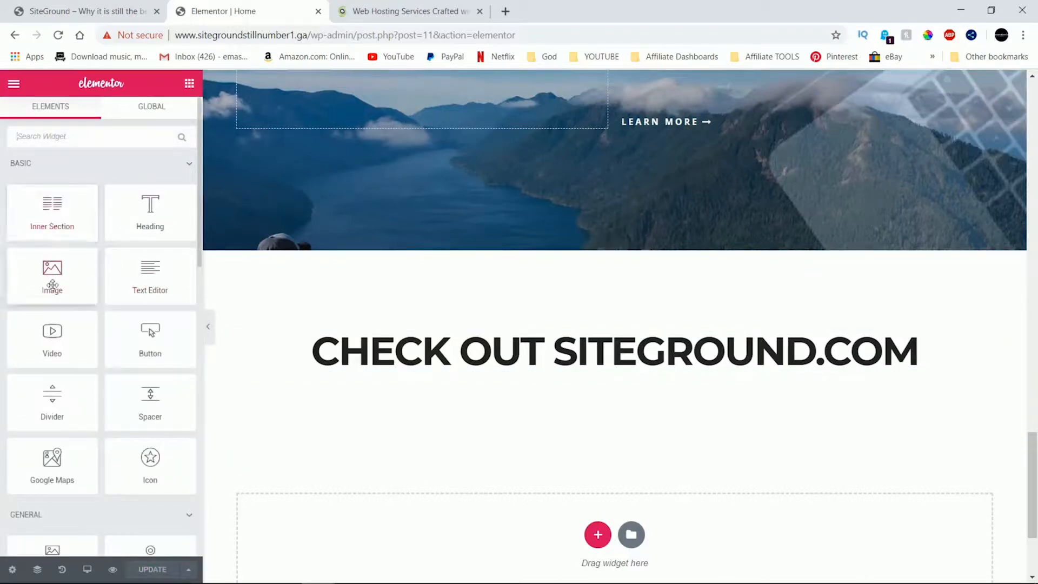
left_click_drag(52, 275, 602, 376)
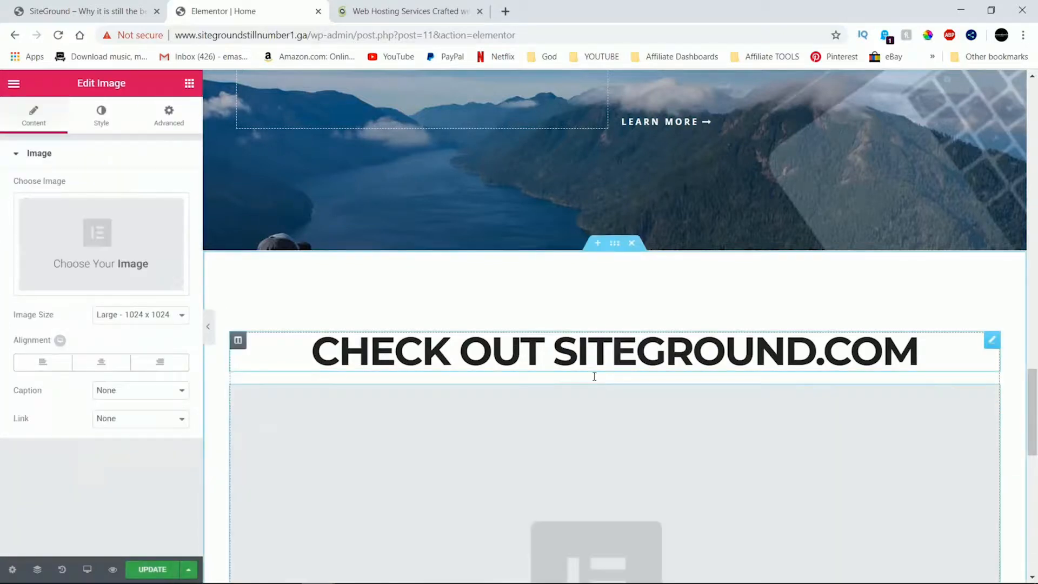
scroll(586, 460, "down", 3)
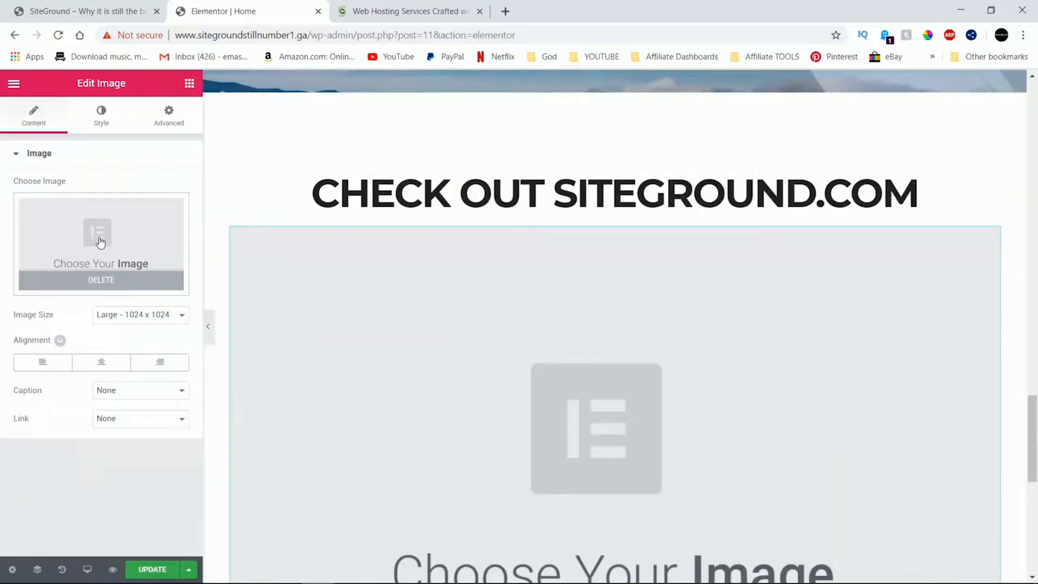
Insert freelancers-tools-siteground-review-01.jpg from the media library into the new Image widget
left_click(123, 271)
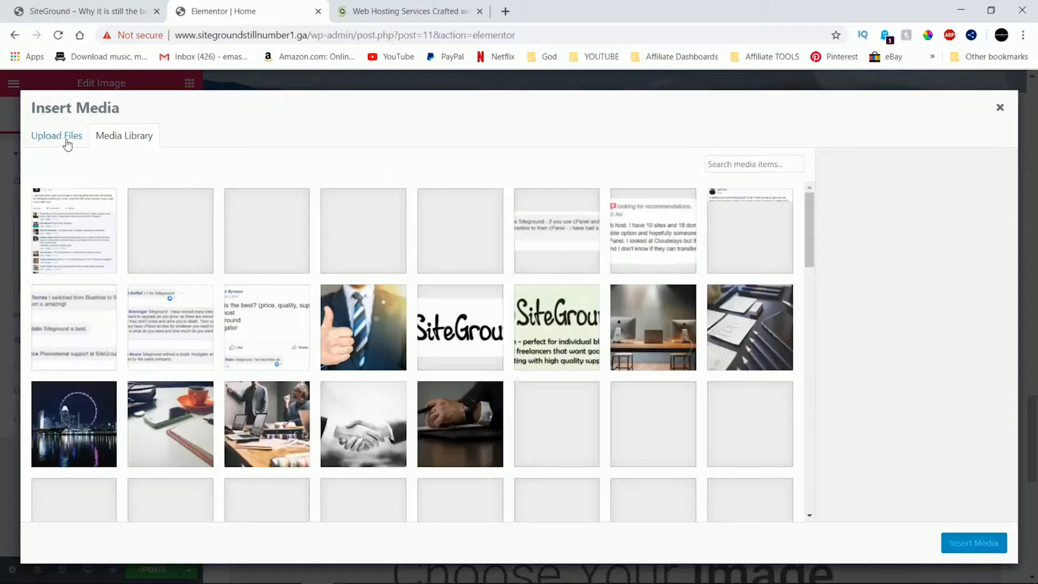
left_click(64, 140)
left_click(130, 136)
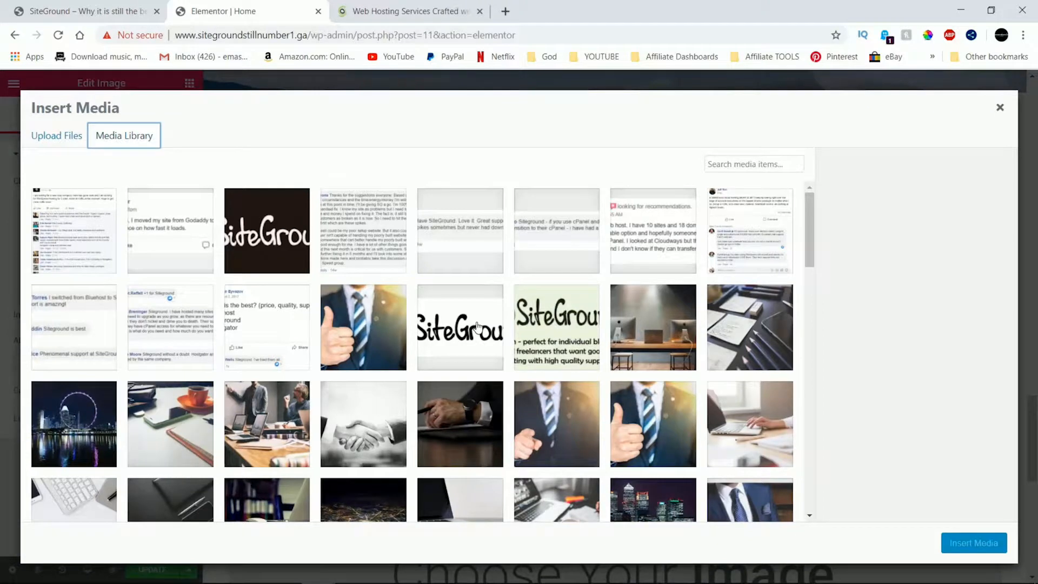
scroll(465, 326, "down", 5)
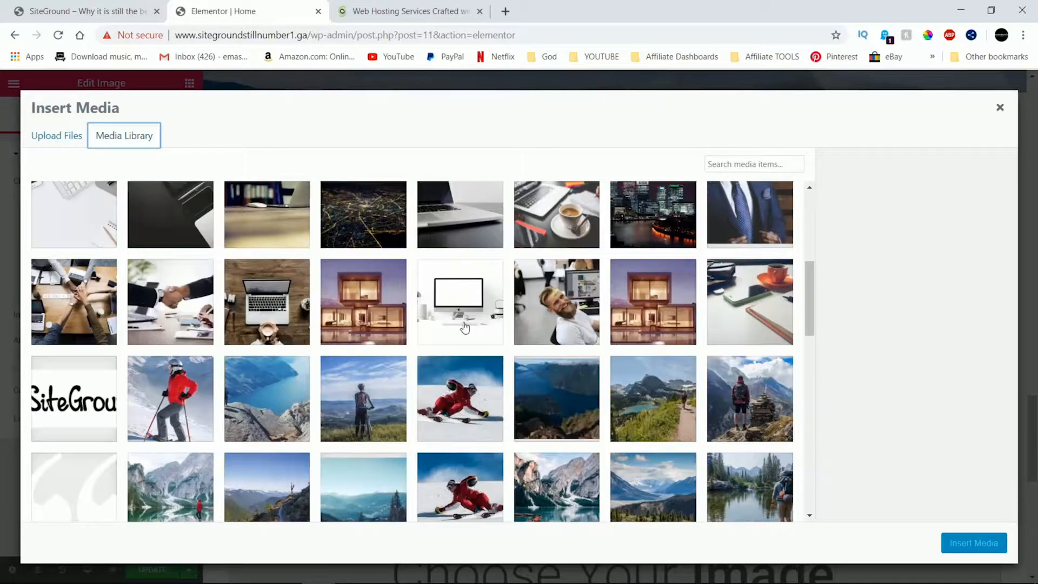
scroll(465, 327, "up", 5)
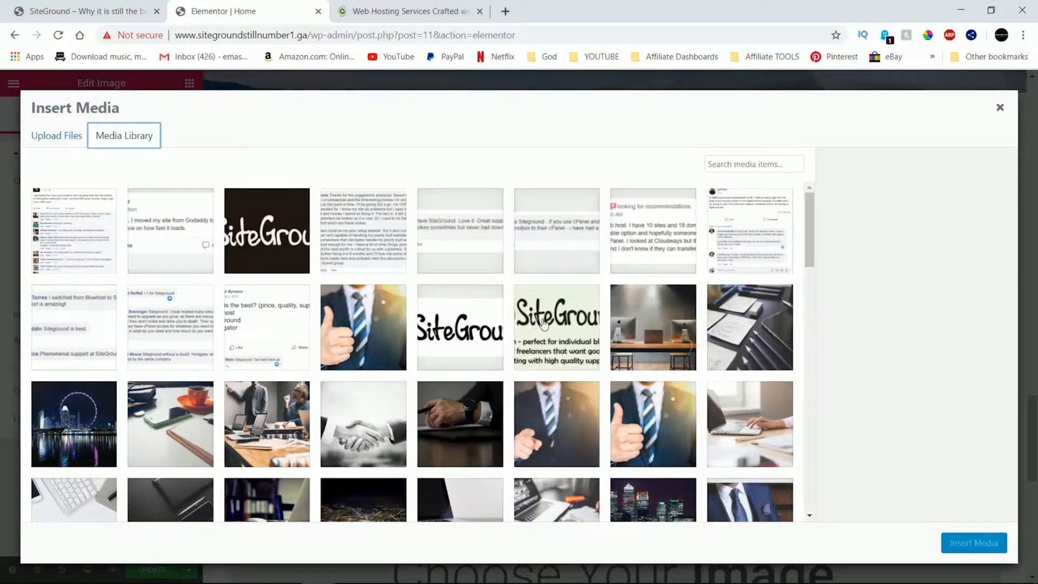
left_click(543, 323)
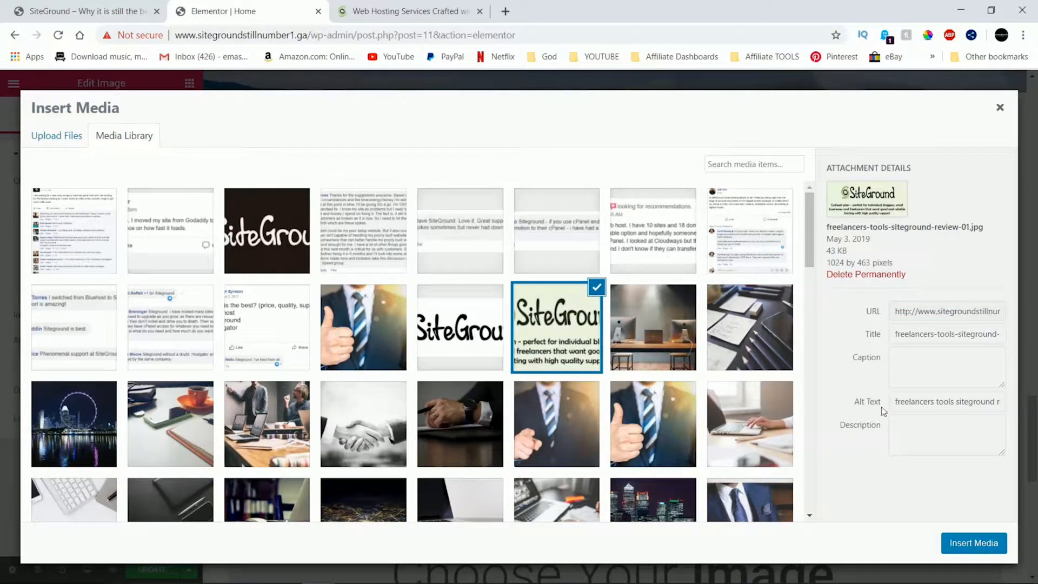
left_click(966, 551)
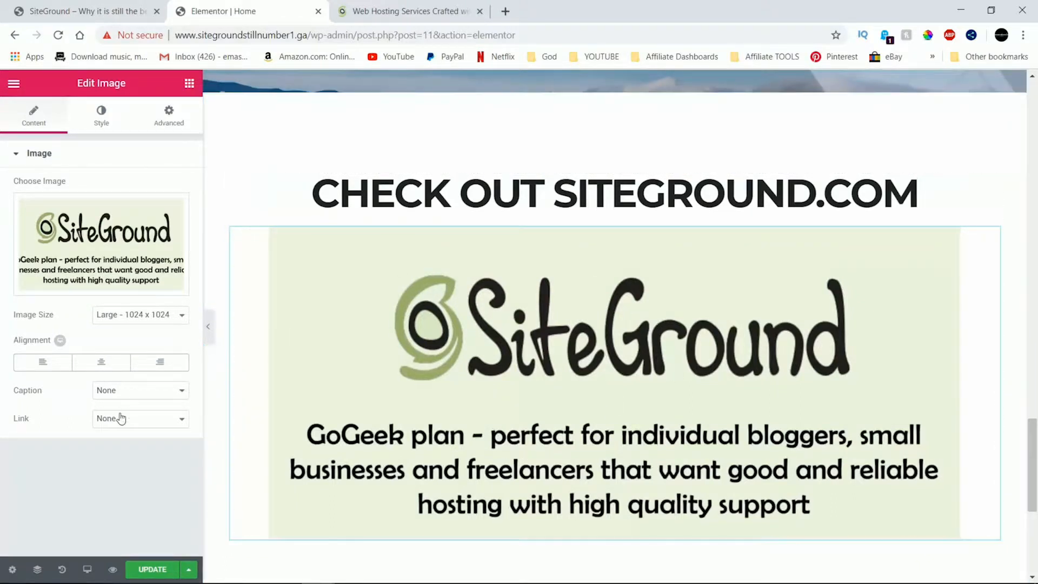
Set the image's link type to Custom URL and open the bookmarked SiteGround affiliate dashboard in a separate browser tab
left_click(133, 426)
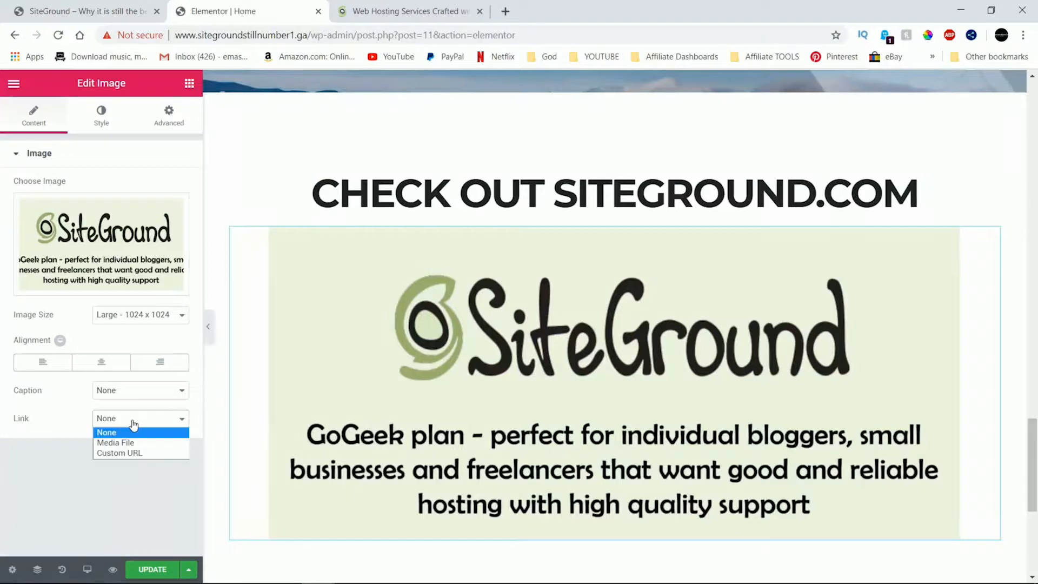
left_click(125, 455)
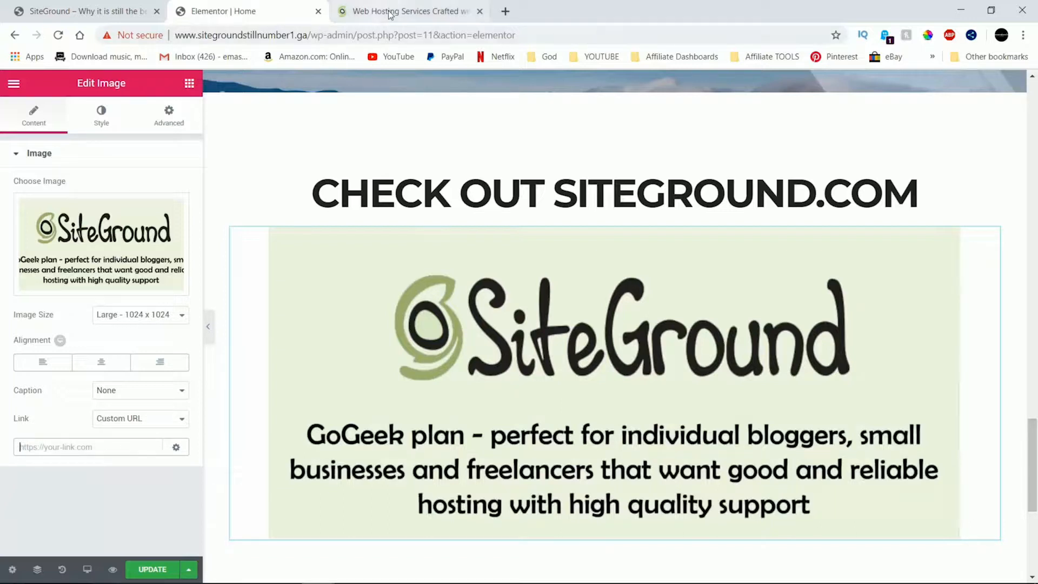
left_click(505, 12)
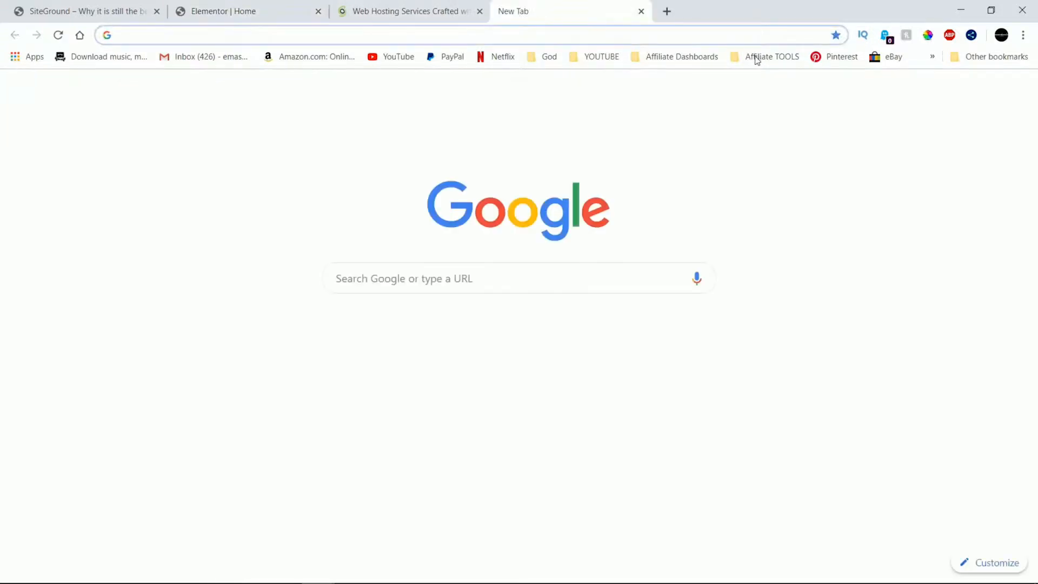
left_click(763, 56)
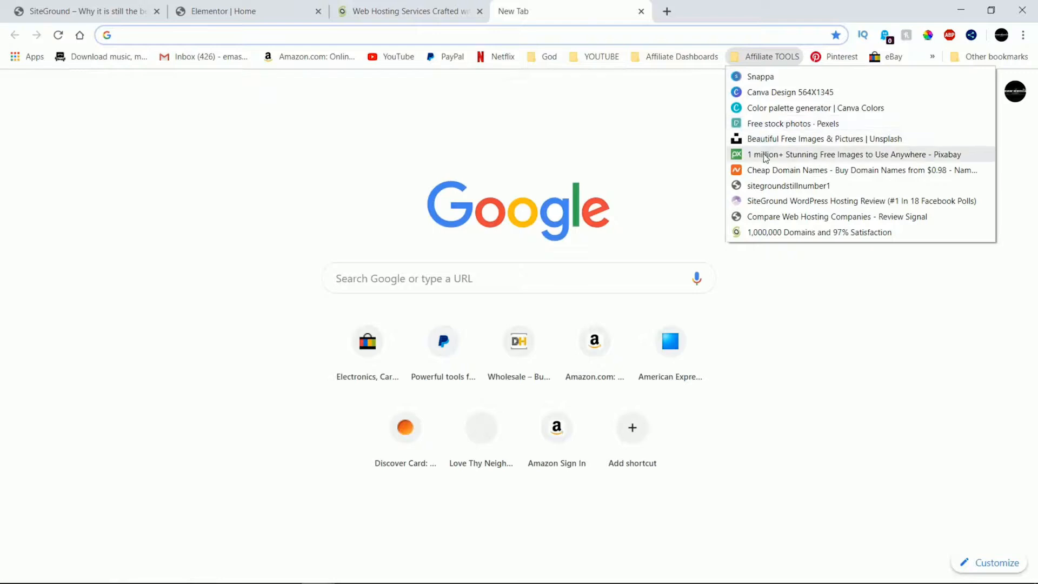
mouse_move(684, 56)
left_click(686, 78)
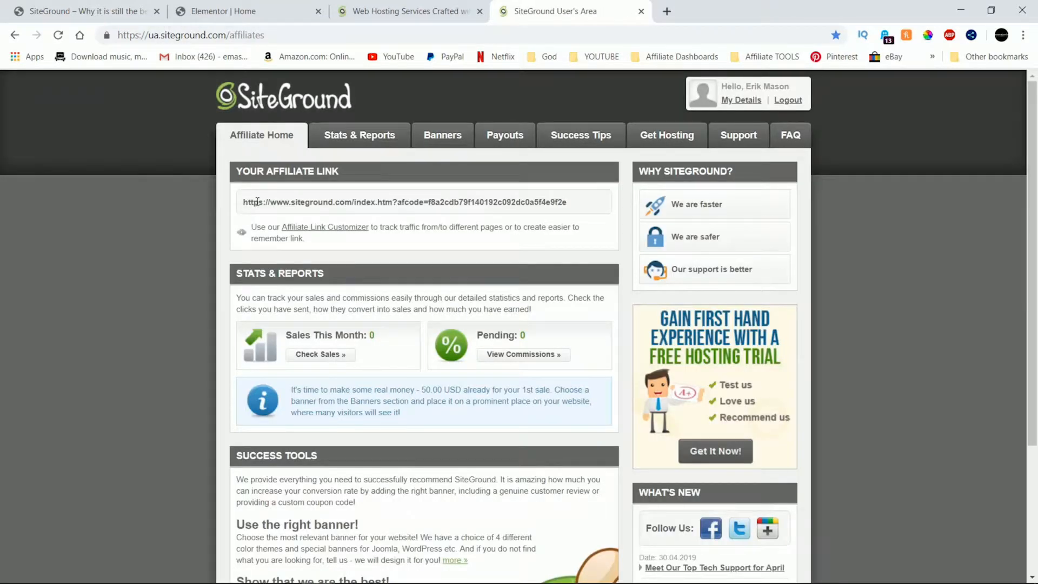
Copy the full affiliate link from the SiteGround affiliate home page
left_click_drag(257, 201, 583, 185)
left_click(583, 188)
left_click_drag(456, 199, 594, 198)
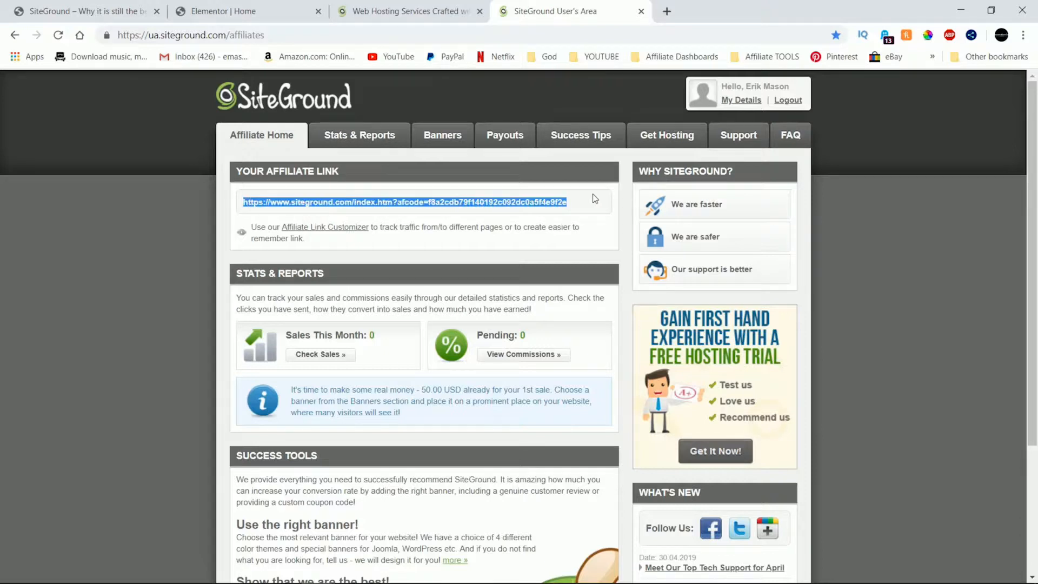
right_click(550, 200)
left_click(558, 209)
Return to the Elementor editor and paste the copied affiliate link as the SiteGround image's custom URL
left_click(397, 11)
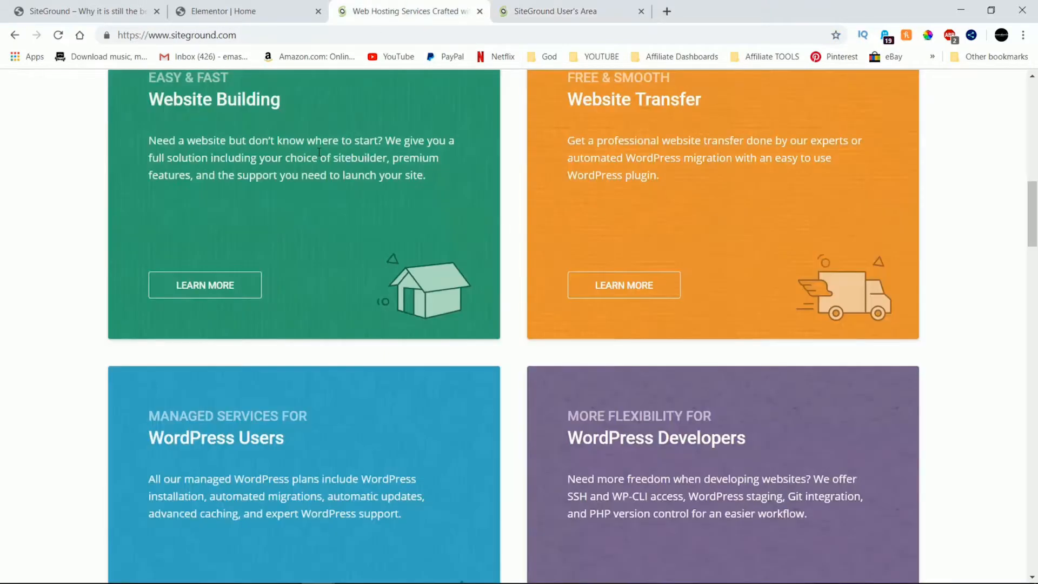
left_click(250, 13)
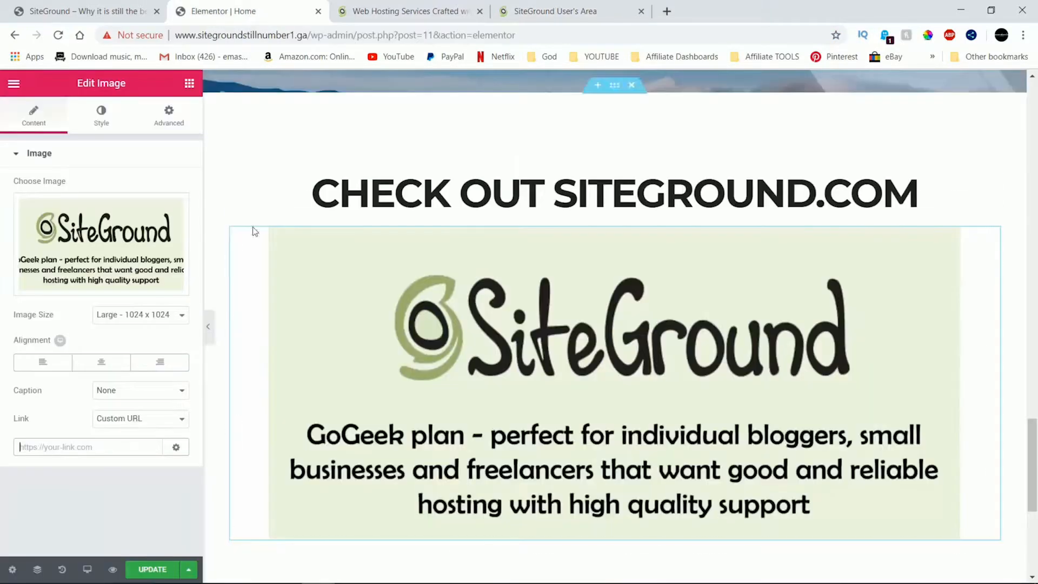
right_click(55, 447)
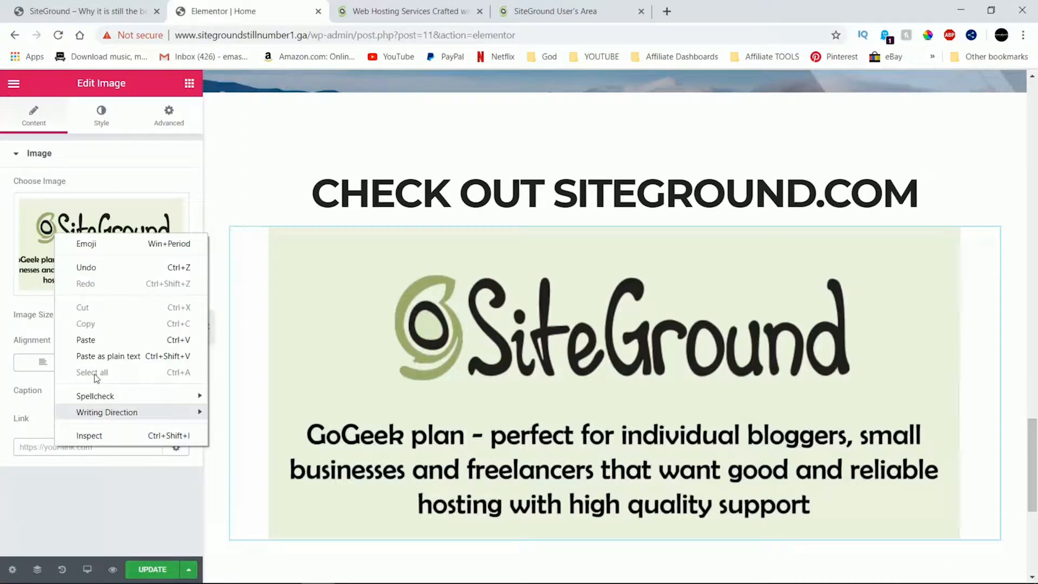
left_click(106, 337)
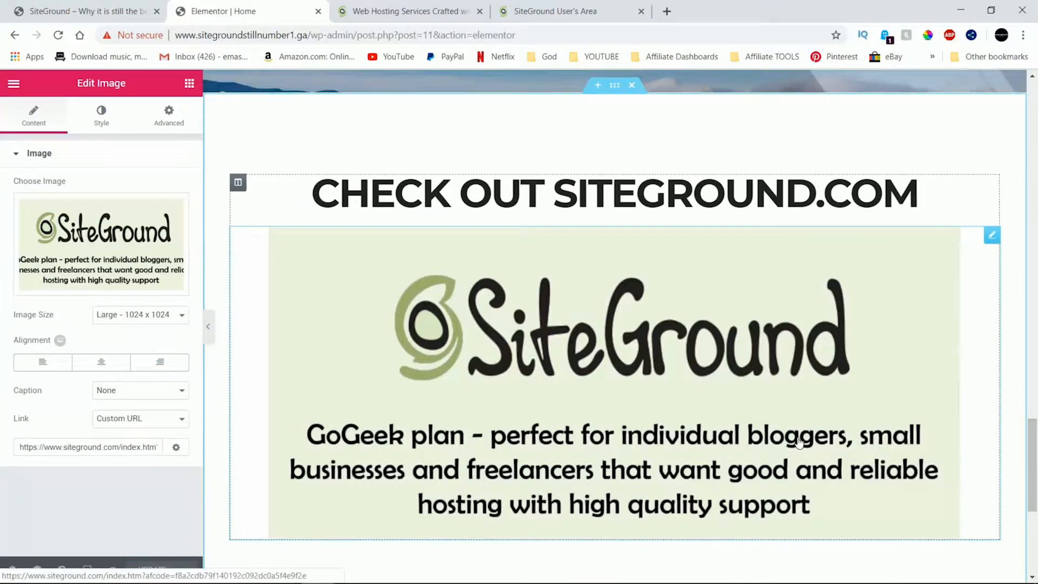
Switch to the live home page and look it over down to the SiteGround image below the heading
left_click(98, 17)
scroll(459, 253, "down", 15)
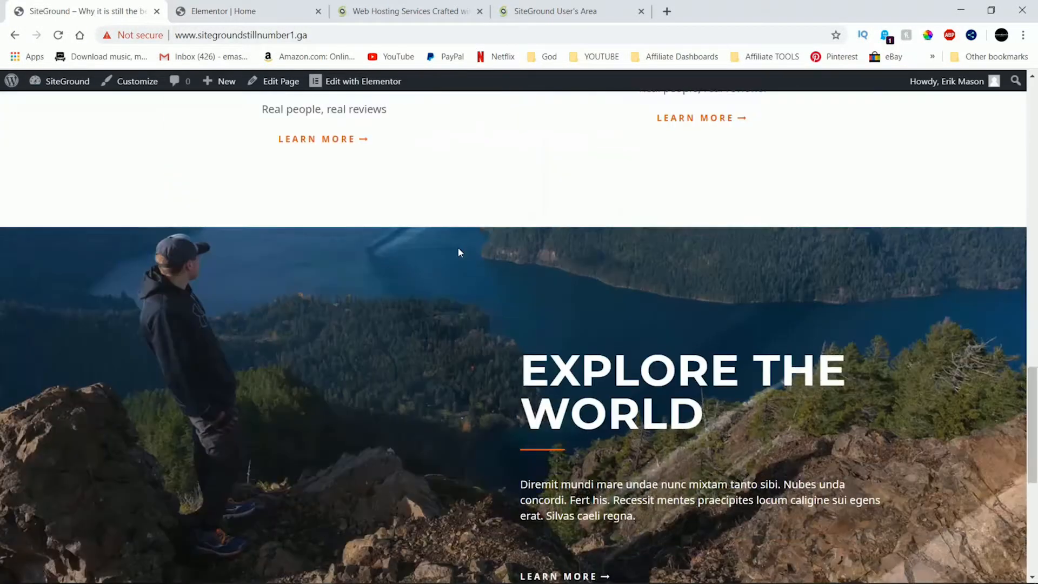
scroll(458, 252, "up", 10)
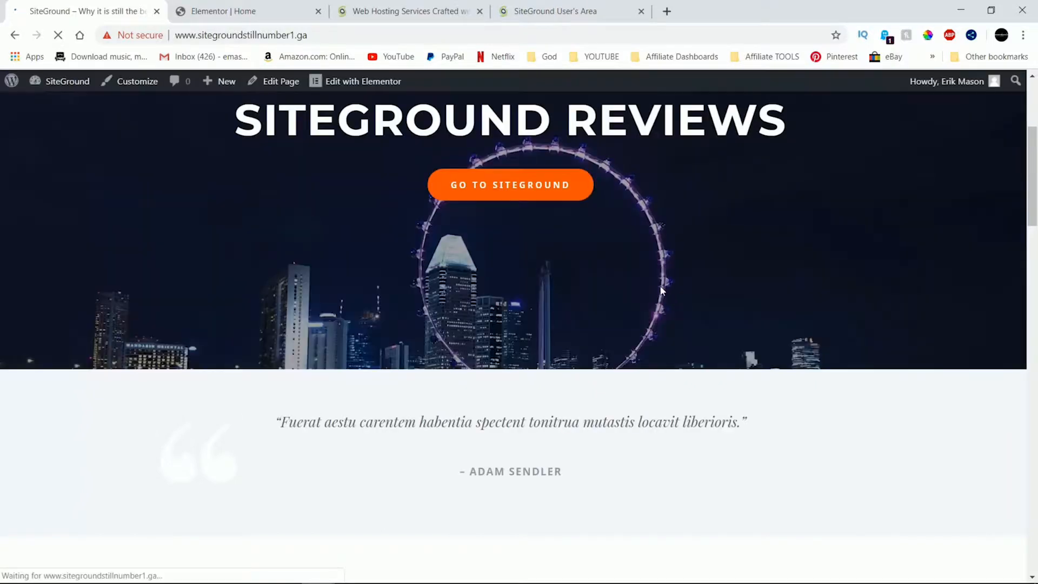
scroll(662, 290, "up", 4)
scroll(662, 290, "down", 15)
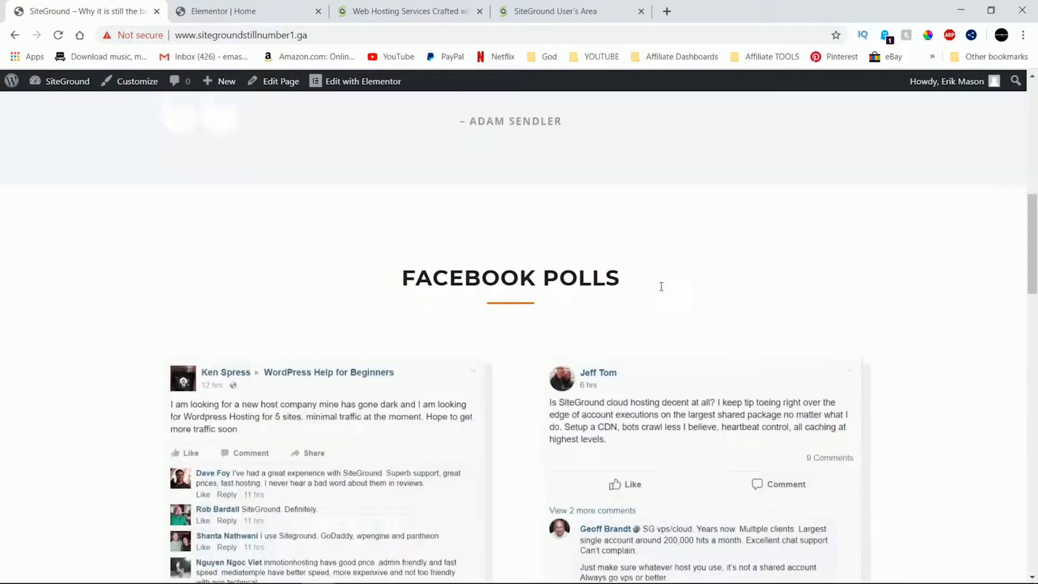
scroll(662, 290, "up", 5)
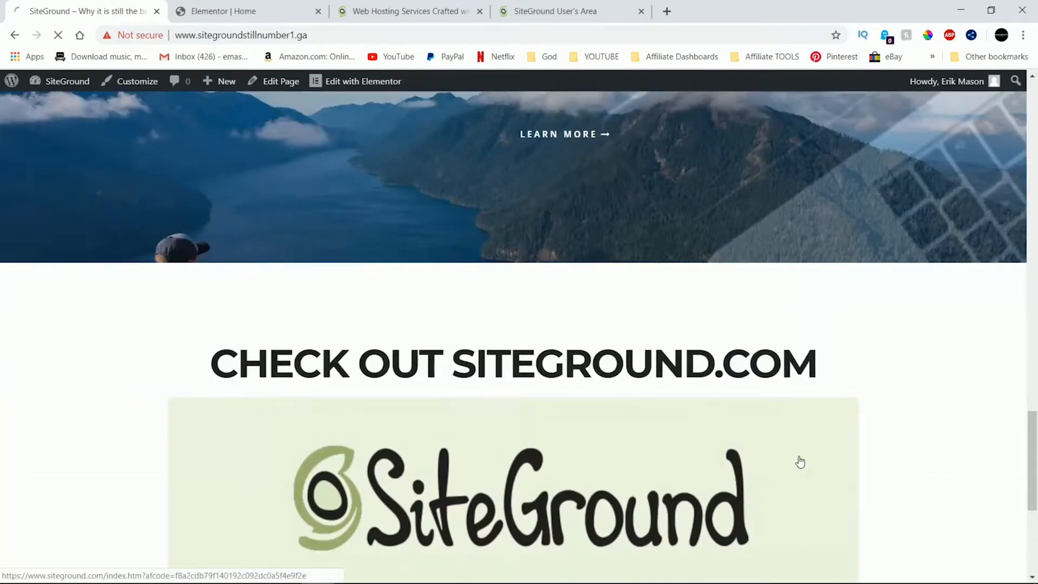
Follow the SiteGround image's link on the live page, look over the hosting page it opens, and go back
left_click(800, 462)
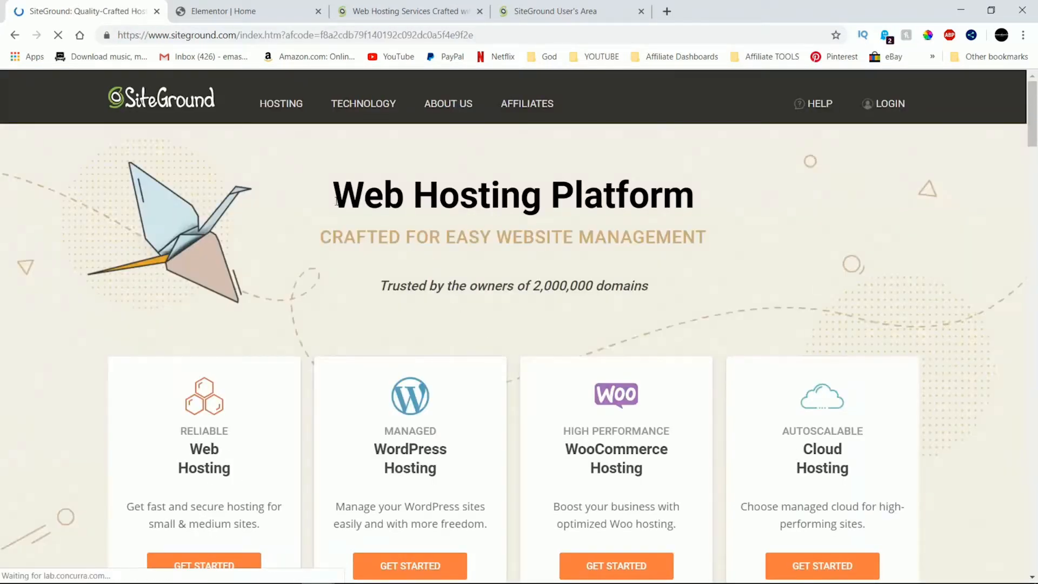
scroll(490, 392, "down", 15)
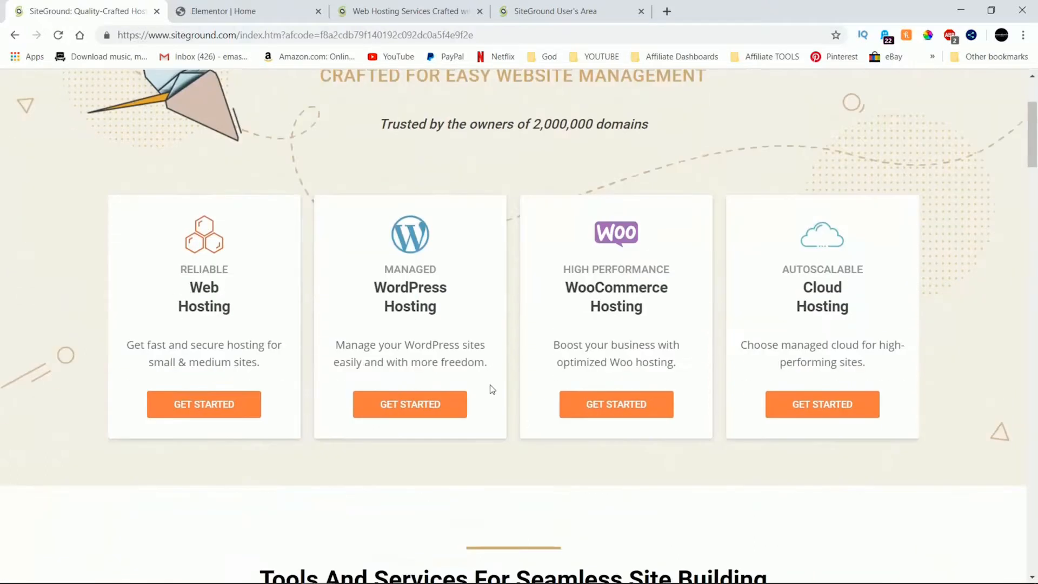
scroll(489, 385, "up", 15)
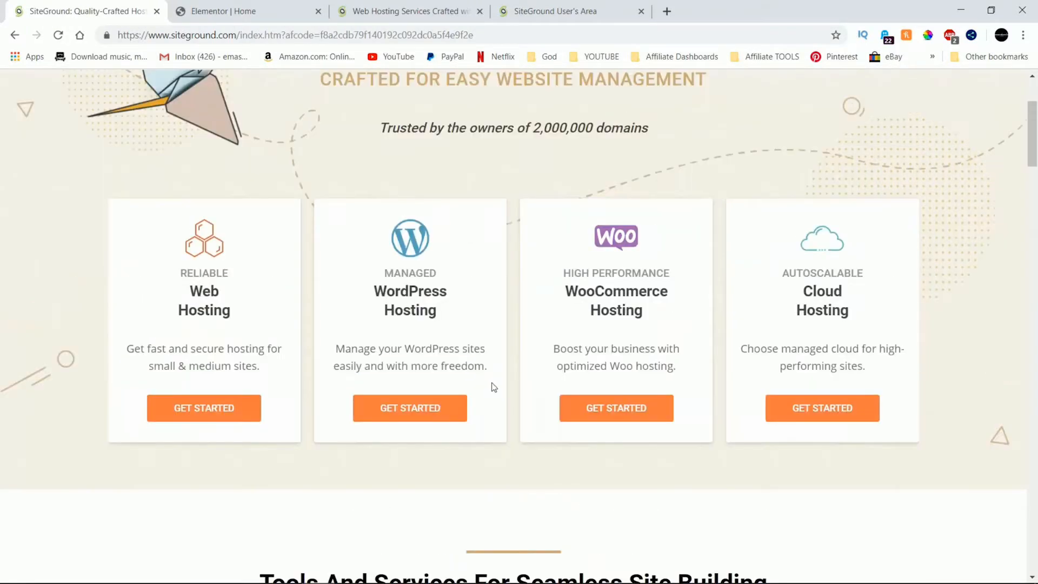
left_click(13, 37)
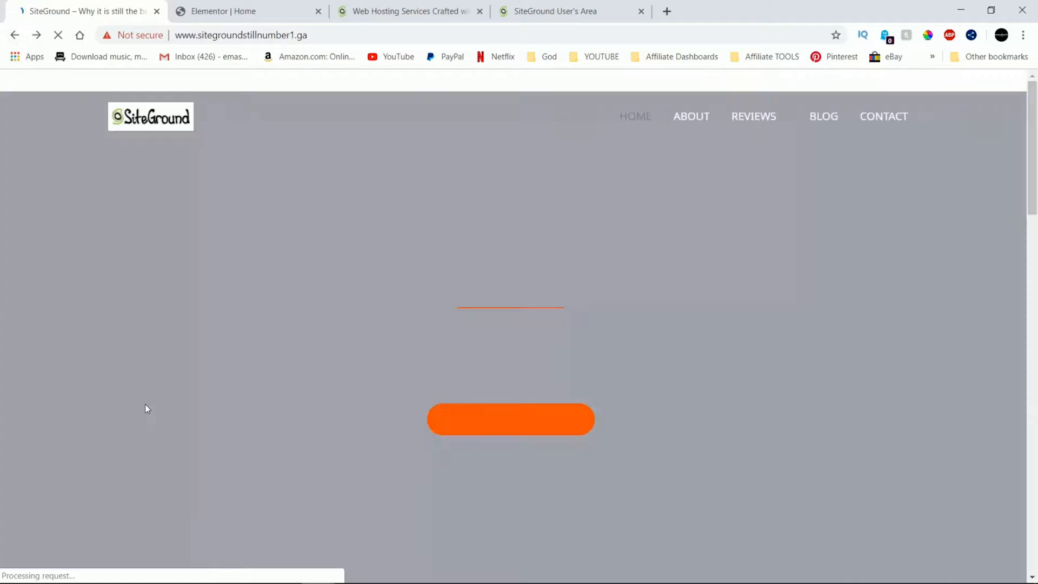
Look over the live home page from footer to hero, and return to the hero section in the Elementor editor
scroll(508, 489, "down", 6)
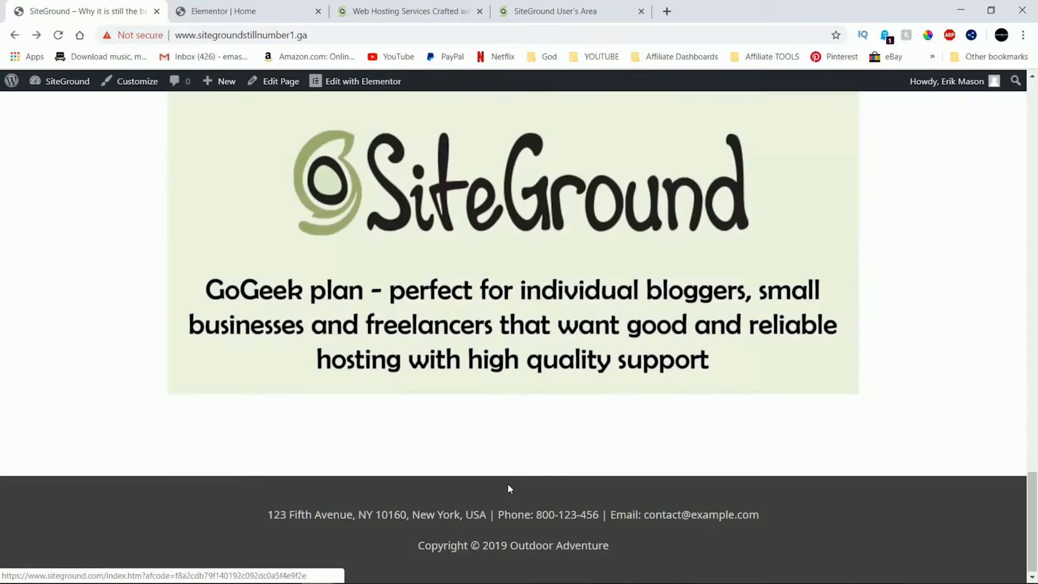
scroll(508, 488, "up", 15)
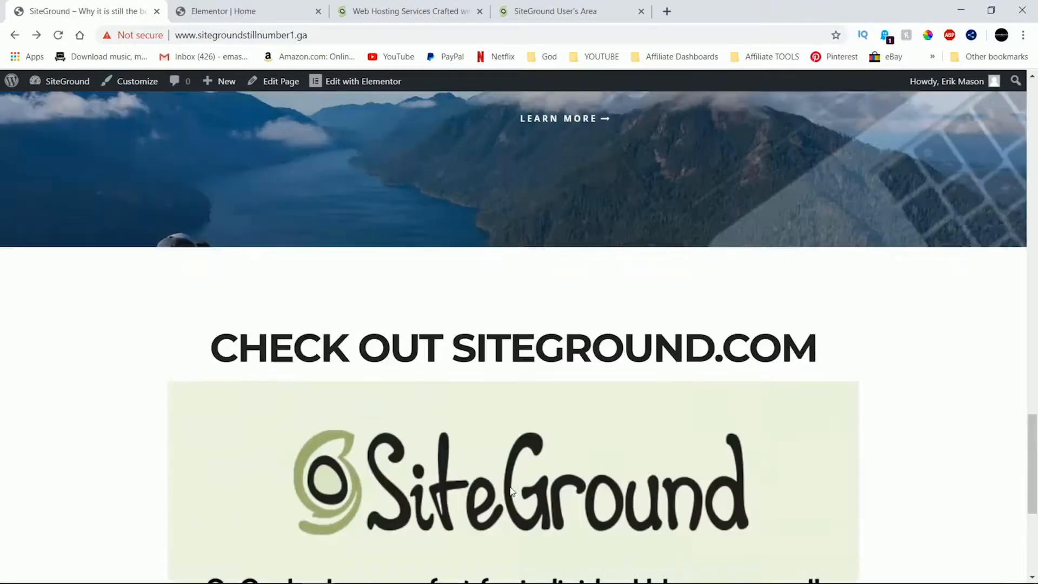
scroll(510, 490, "up", 15)
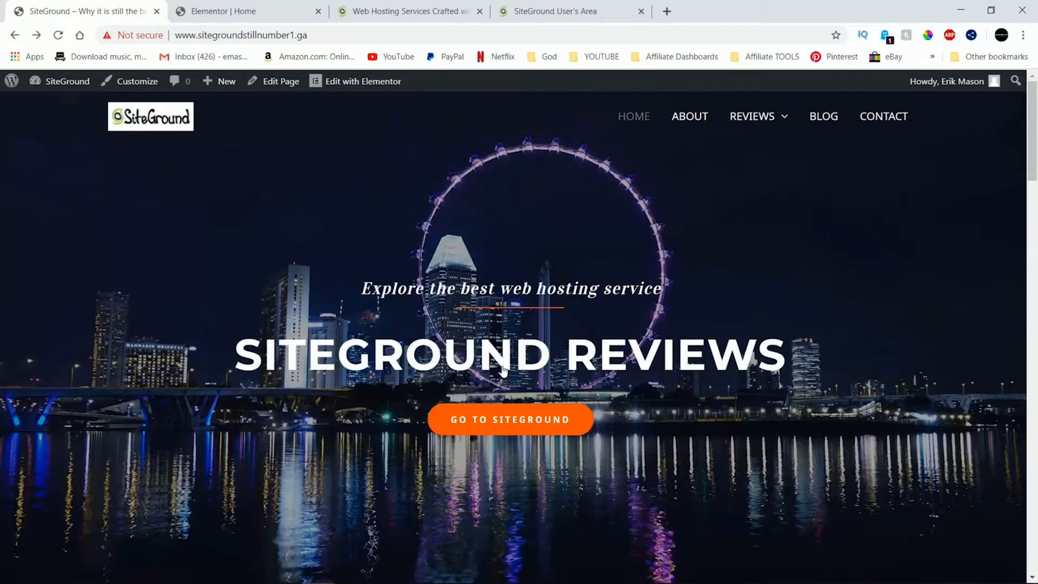
left_click(277, 12)
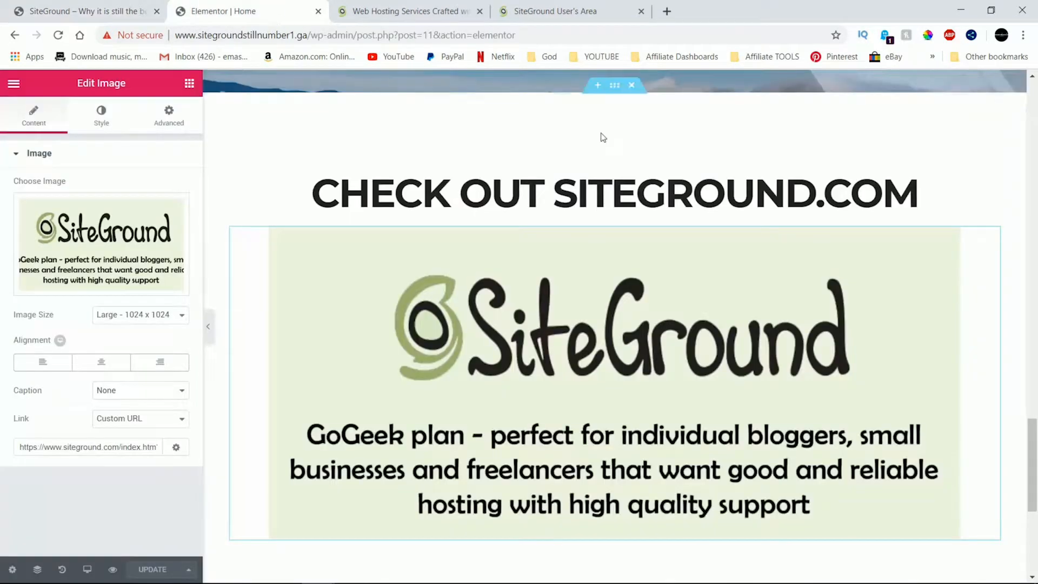
scroll(603, 137, "up", 15)
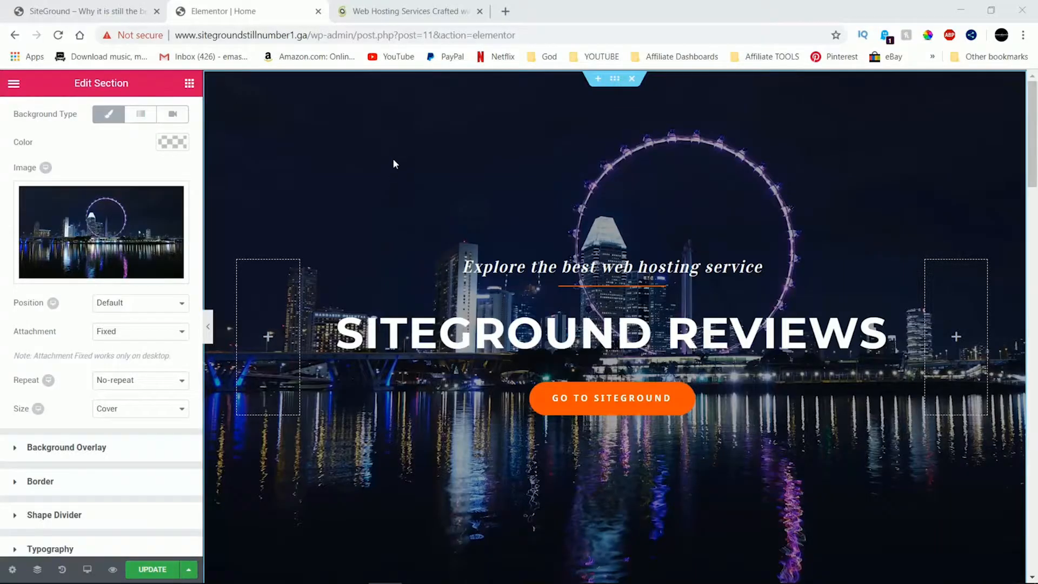
scroll(397, 254, "down", 10)
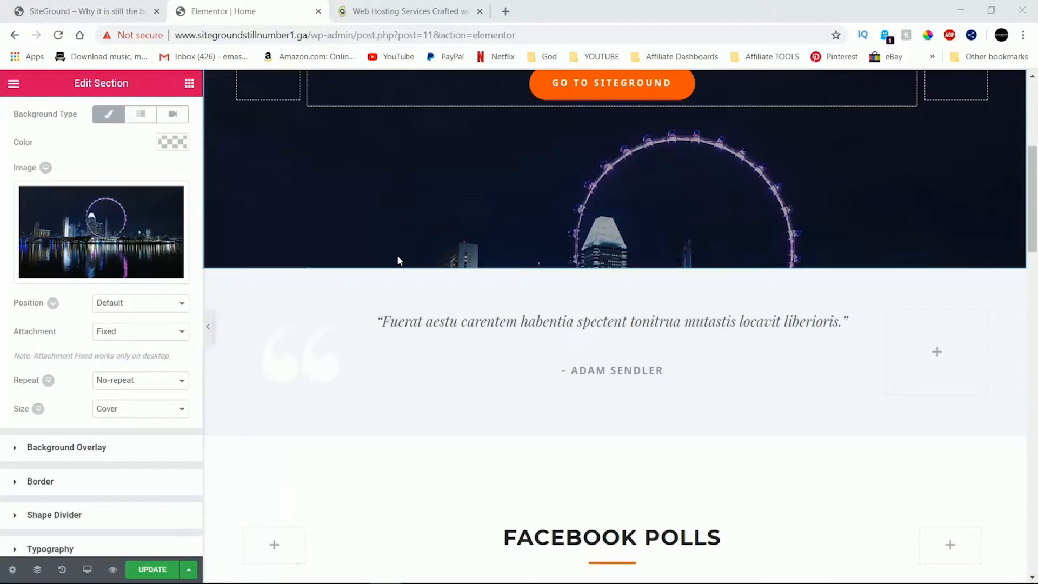
scroll(397, 255, "up", 10)
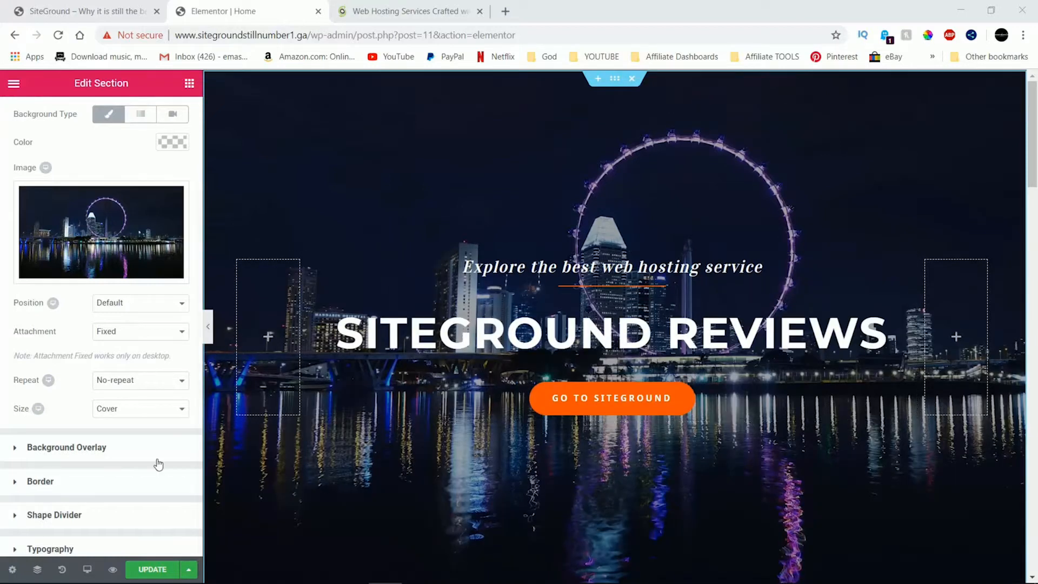
Switch the page to the mobile preview and look over the hero section
mouse_move(87, 569)
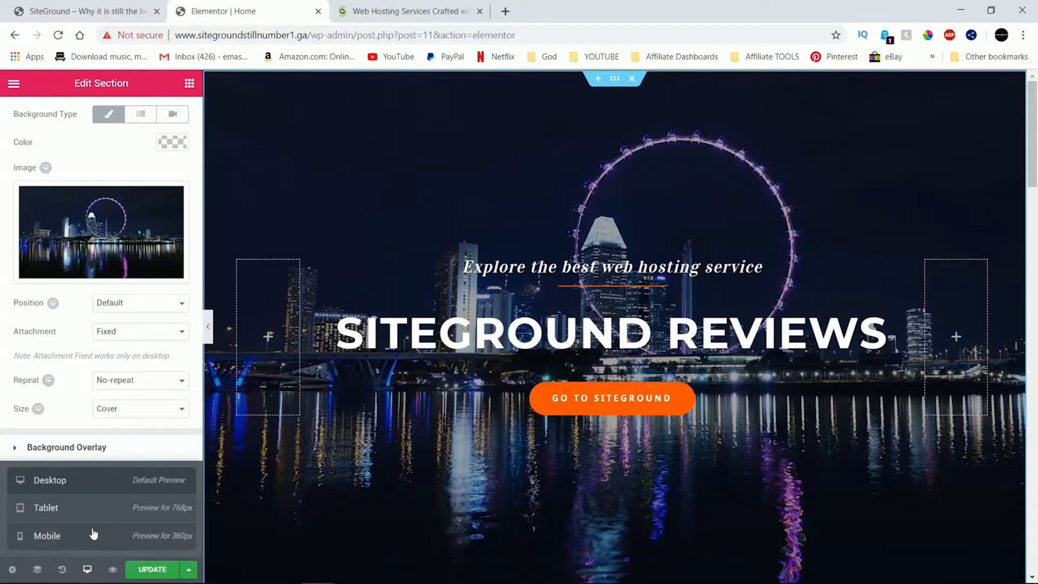
left_click(93, 535)
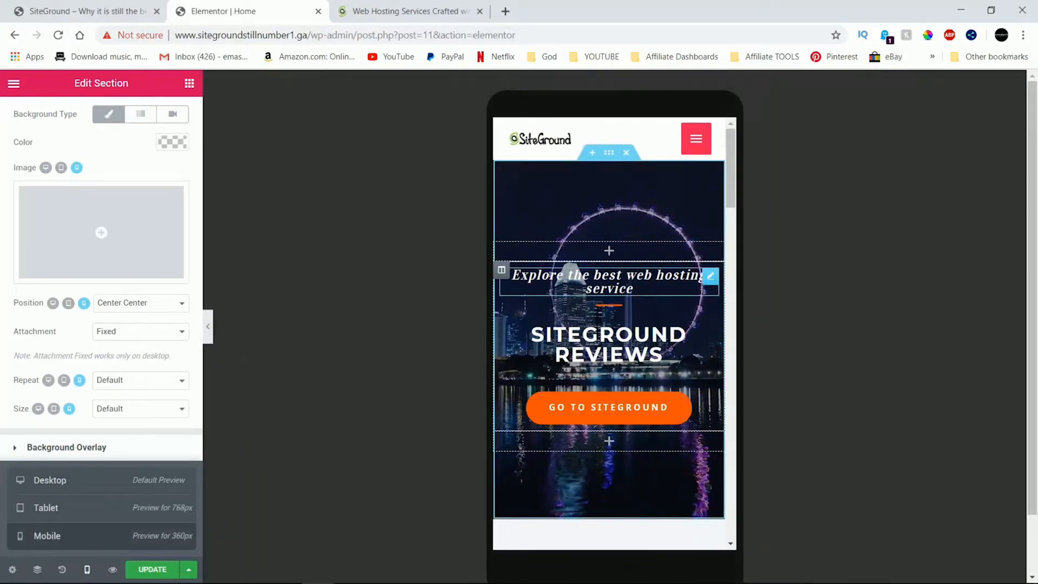
scroll(714, 314, "down", 6)
scroll(714, 319, "up", 6)
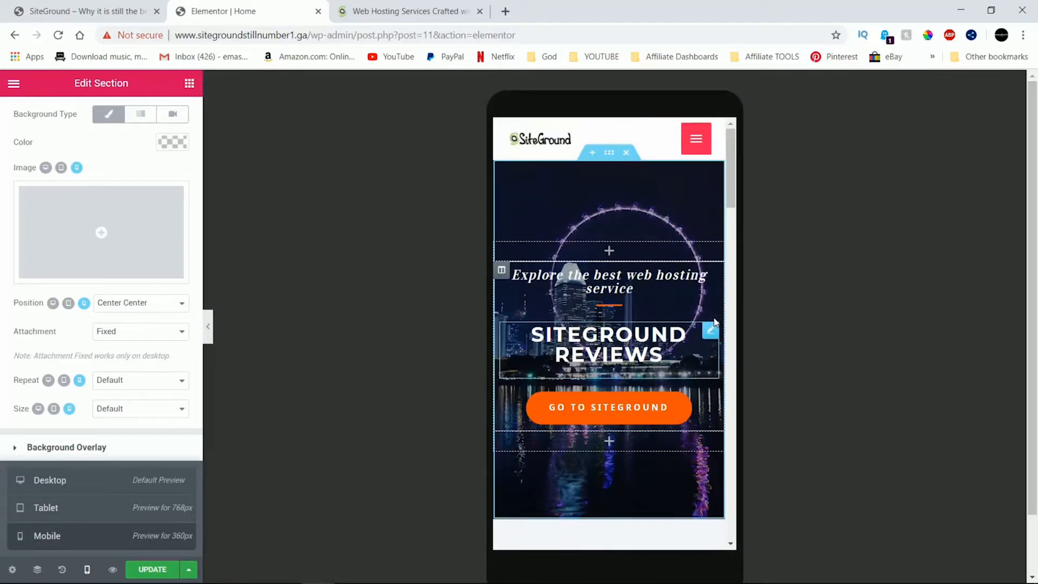
Try the Default position for the hero section's mobile background image and return it to Center Center
left_click(146, 303)
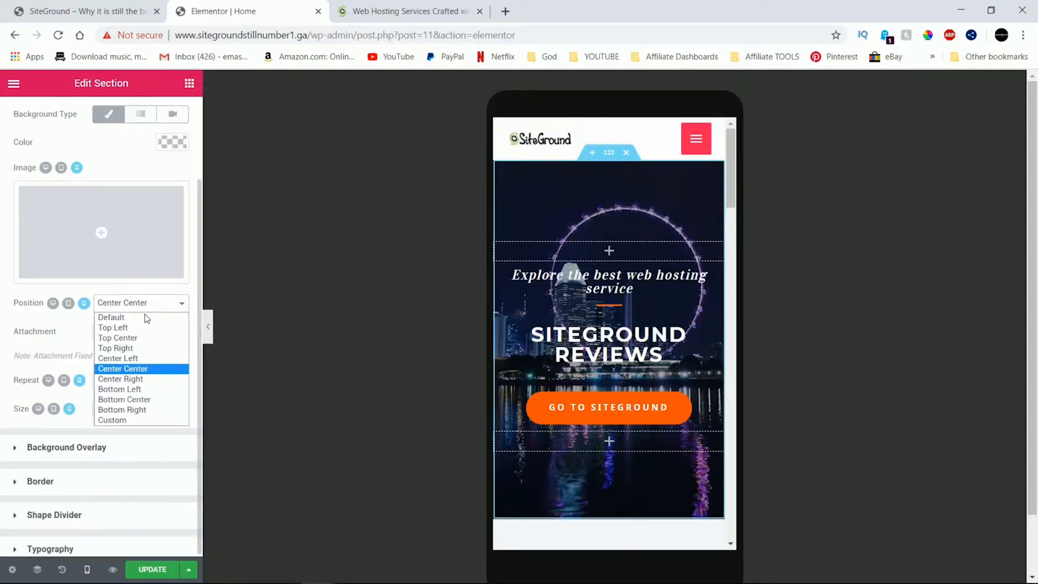
left_click(146, 317)
scroll(587, 260, "down", 4)
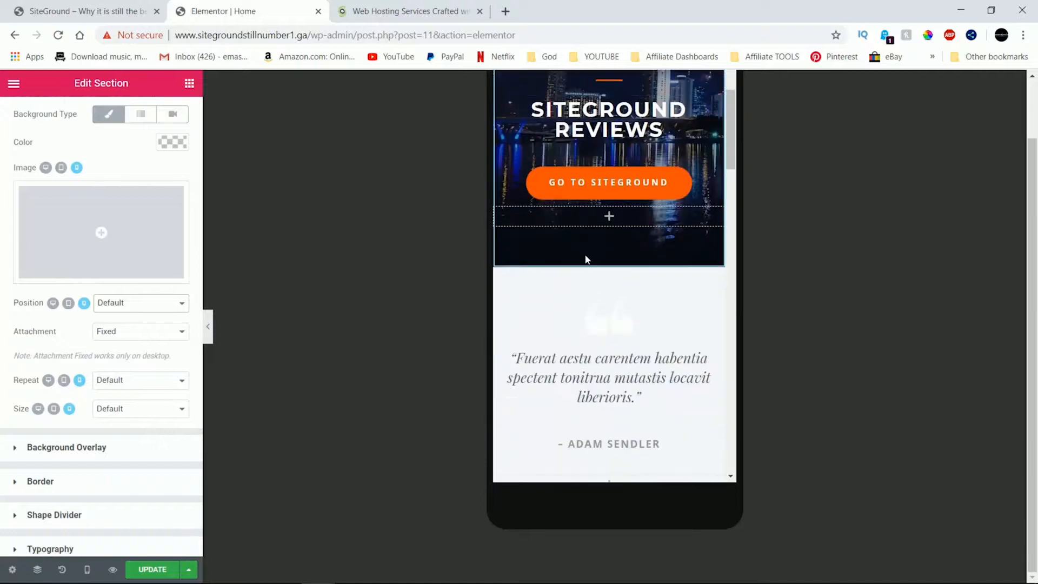
scroll(586, 259, "up", 4)
left_click(147, 304)
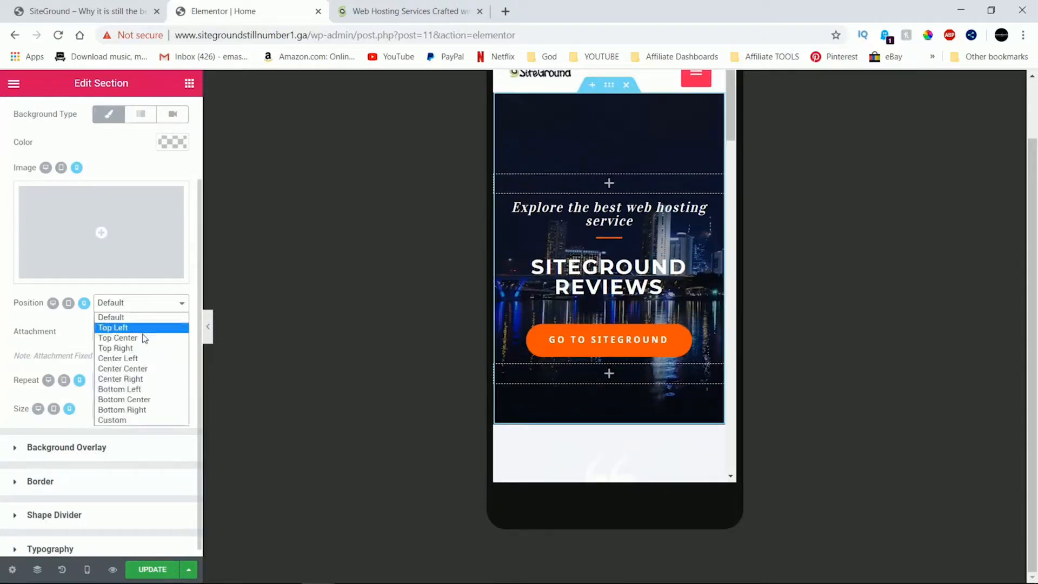
left_click(138, 368)
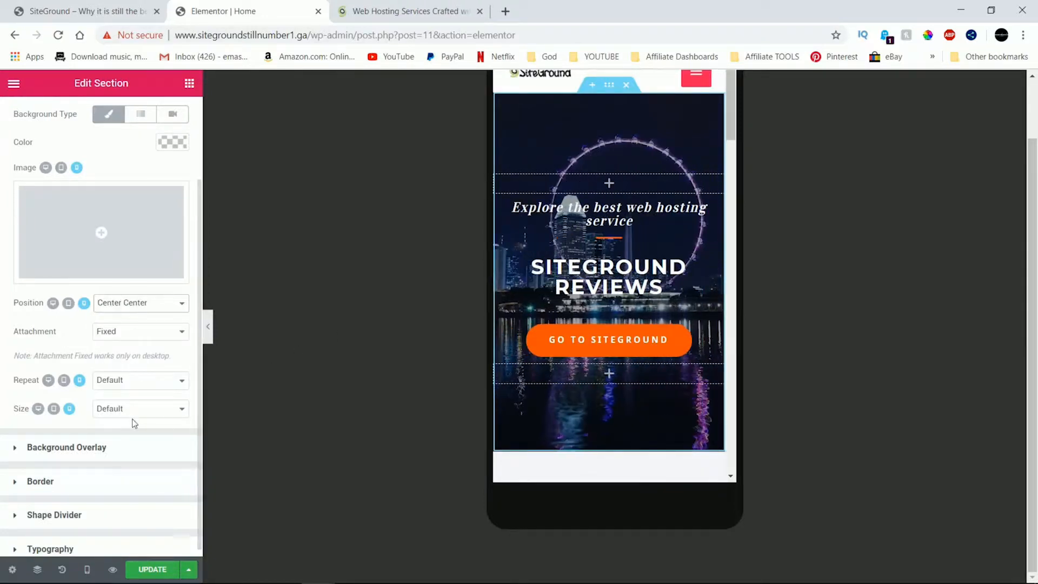
scroll(608, 278, "down", 5)
scroll(608, 279, "up", 5)
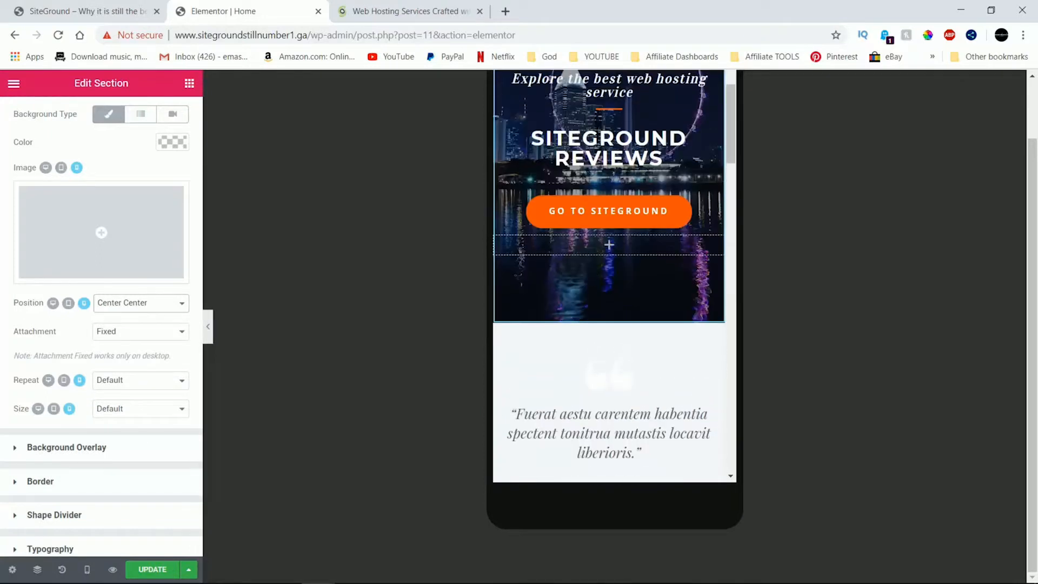
scroll(479, 309, "up", 2)
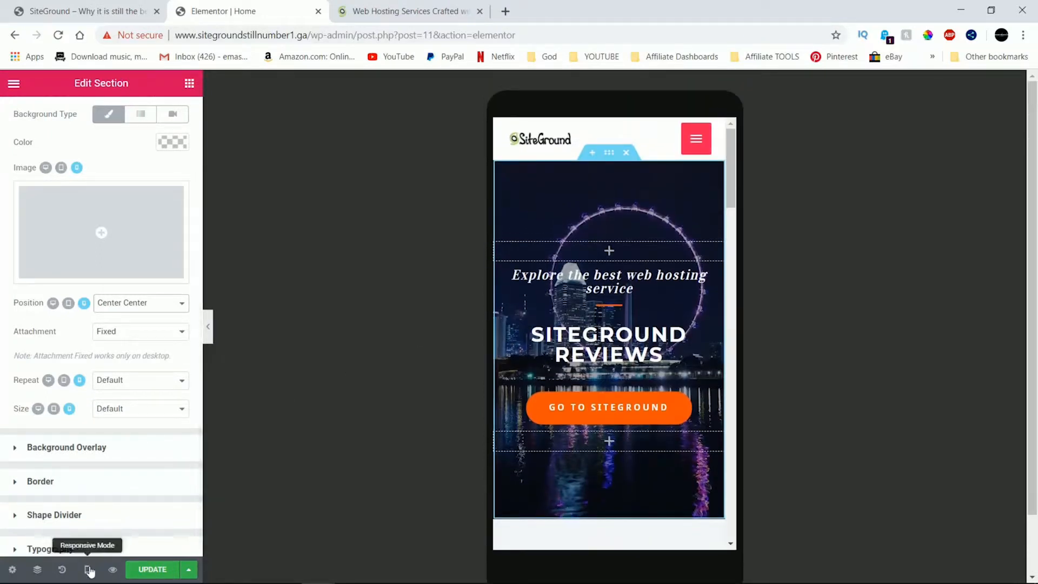
Try the Auto, Cover and Contain sizes for the hero section's mobile background image
left_click(134, 415)
left_click(132, 433)
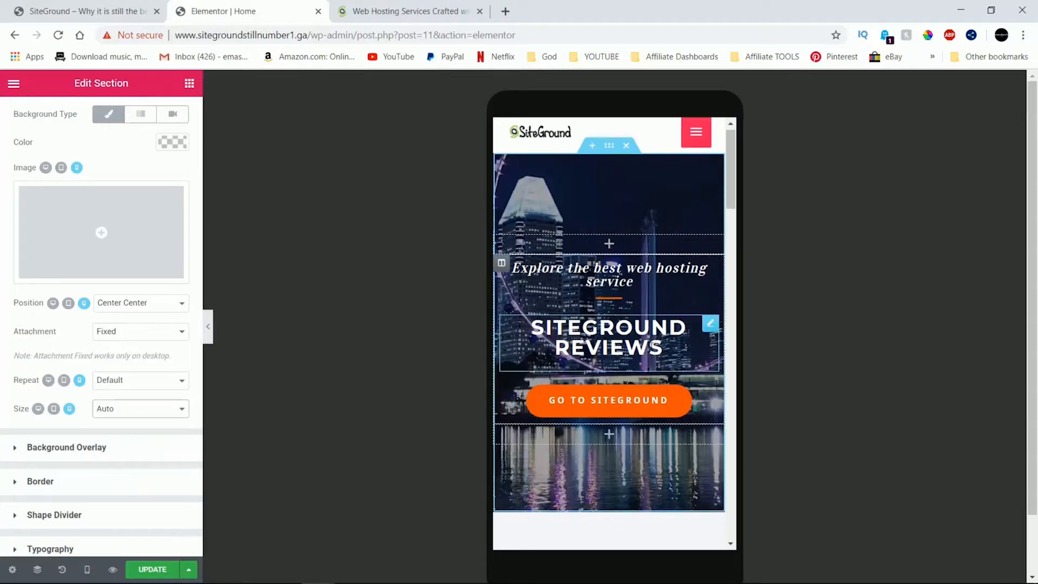
left_click(158, 413)
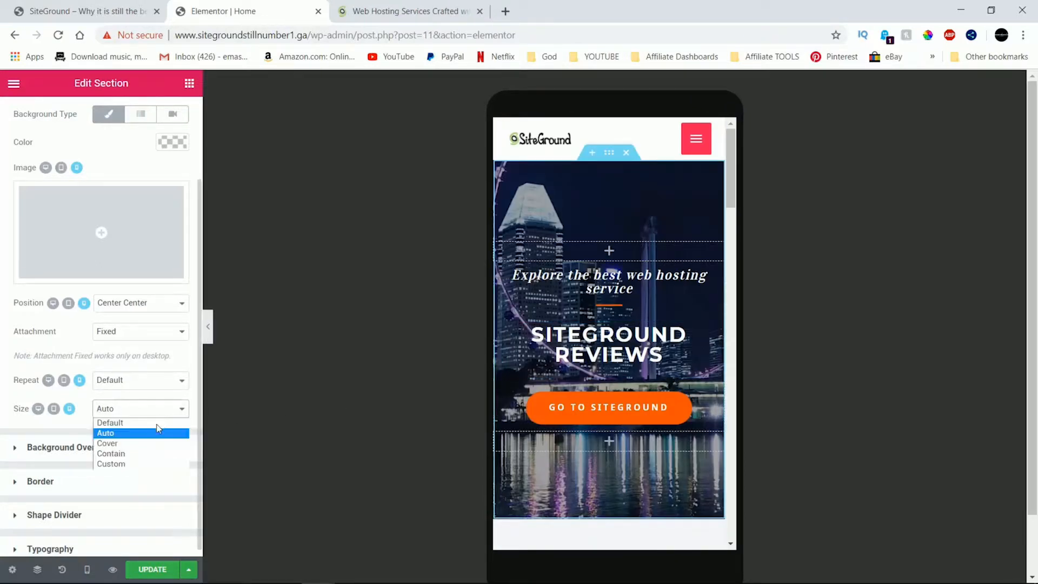
left_click(151, 444)
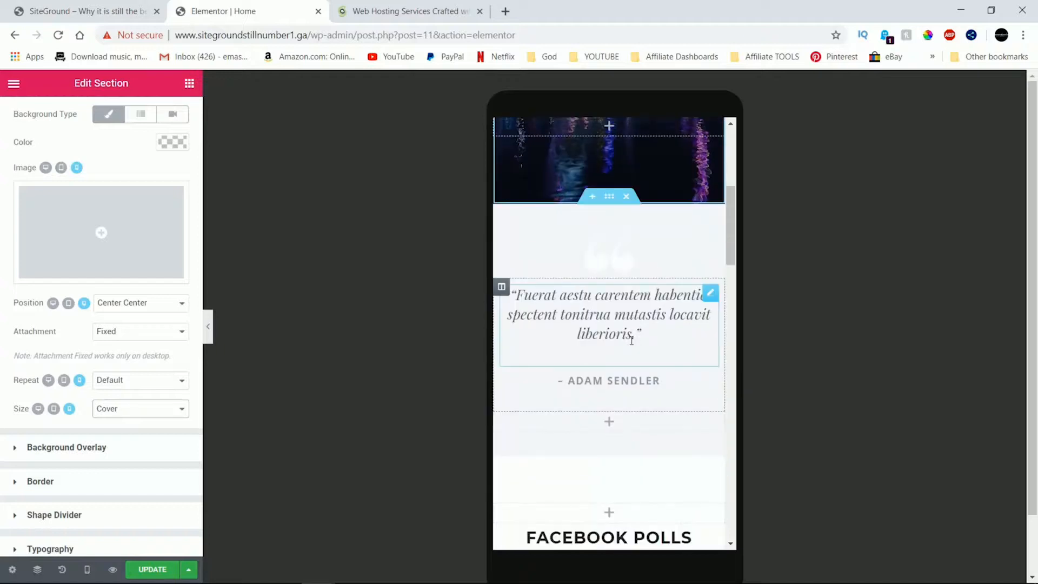
left_click(135, 411)
left_click(133, 454)
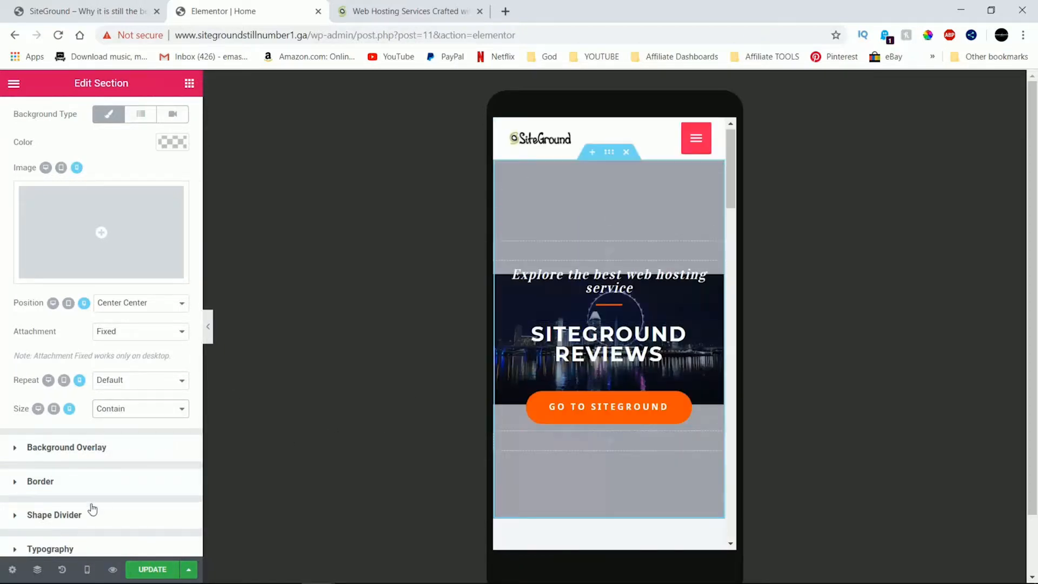
Return to the desktop preview and check how the hero background looks there
mouse_move(101, 556)
left_click(103, 484)
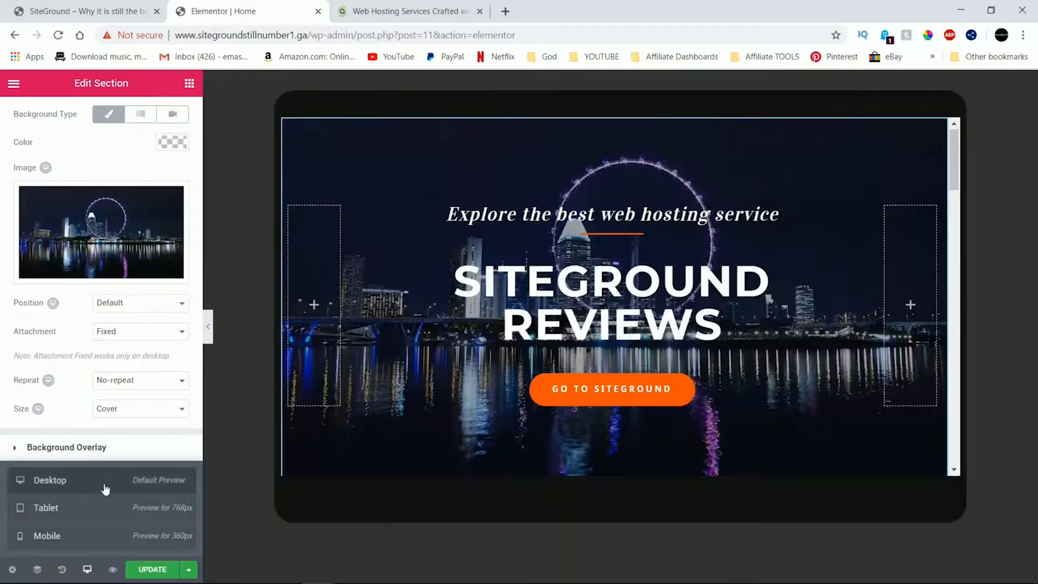
scroll(725, 309, "down", 8)
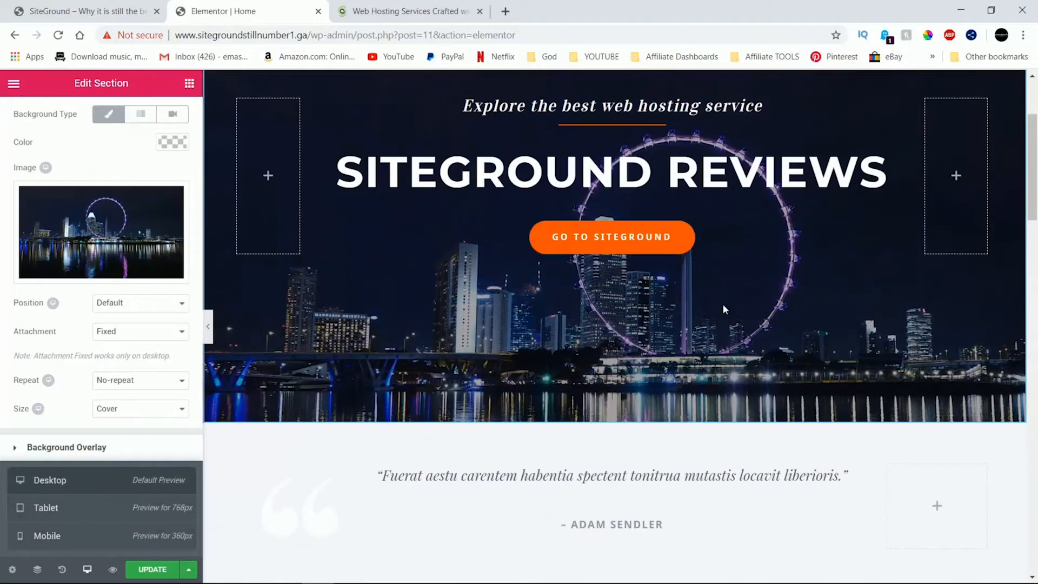
scroll(725, 309, "up", 8)
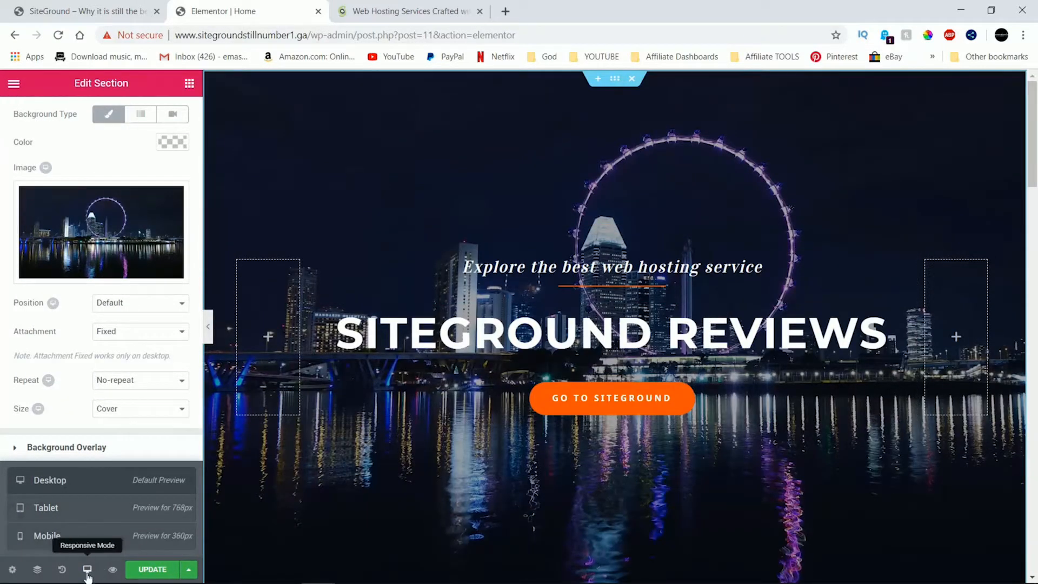
Go back to the mobile preview and set the hero section's background size to Cover
left_click(89, 573)
left_click(90, 569)
left_click(82, 535)
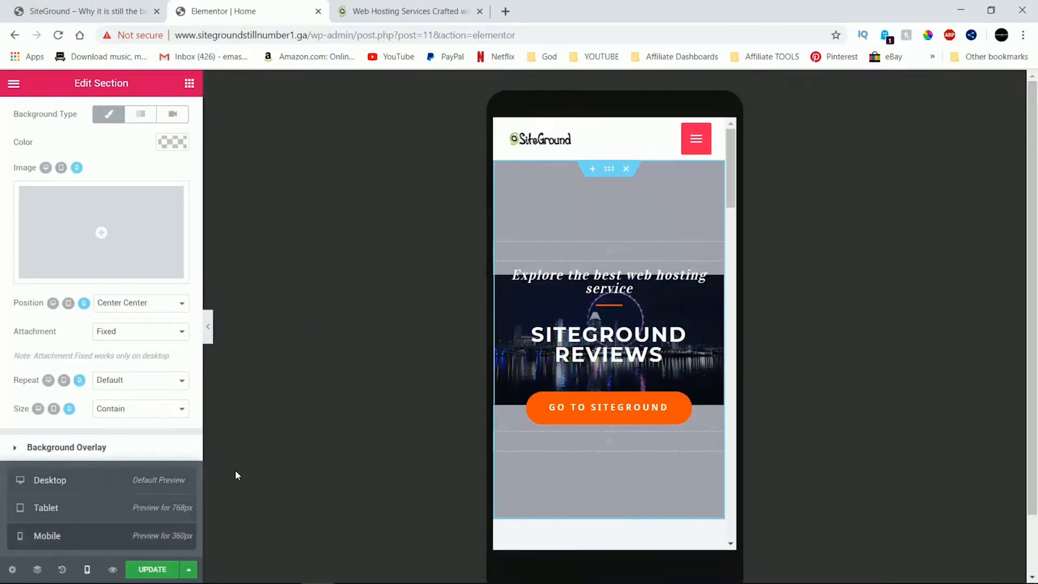
left_click(154, 414)
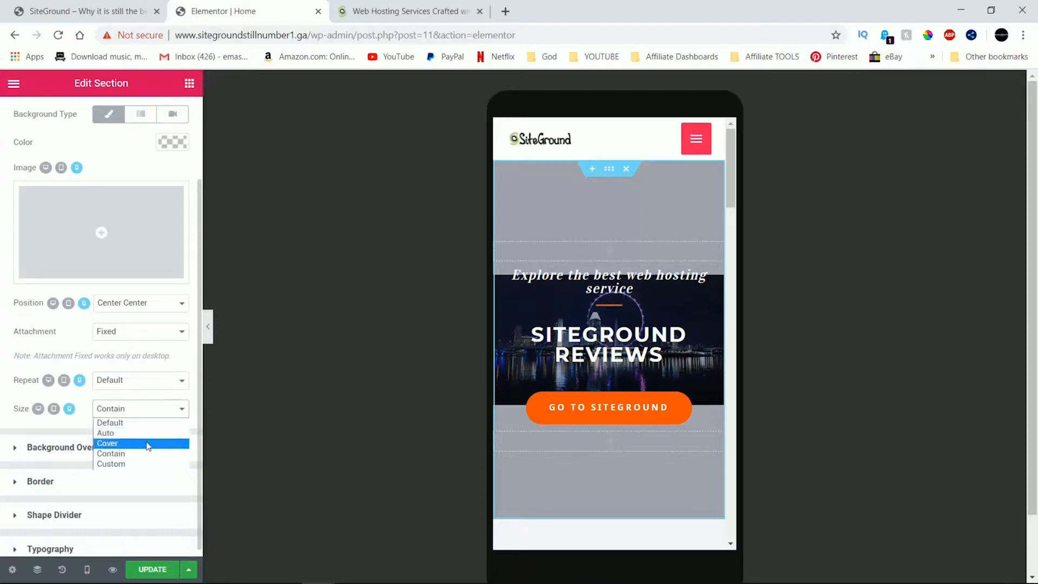
left_click(150, 443)
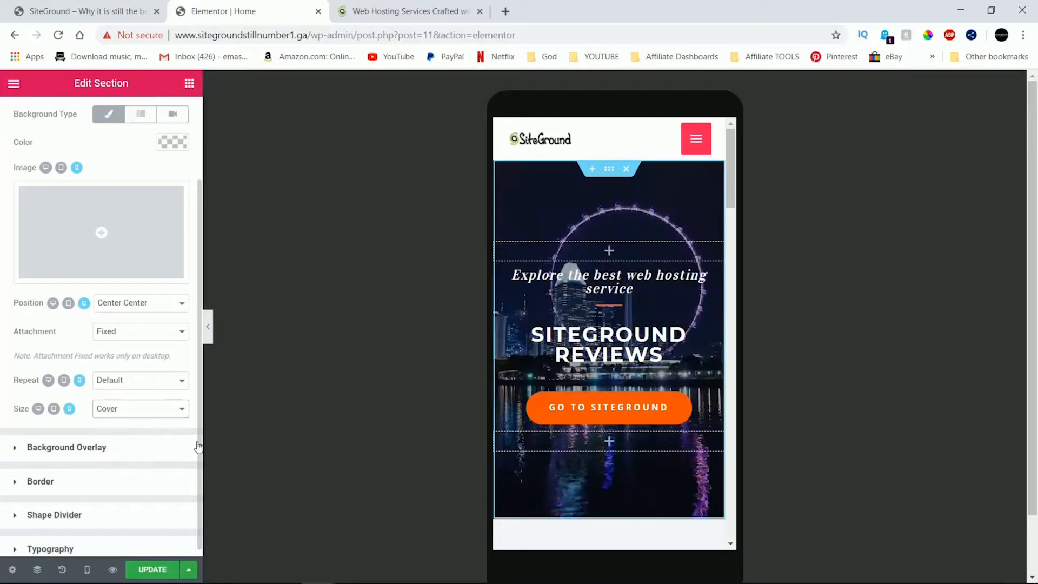
Compare the hero section between the desktop and mobile previews
left_click(87, 569)
left_click(54, 480)
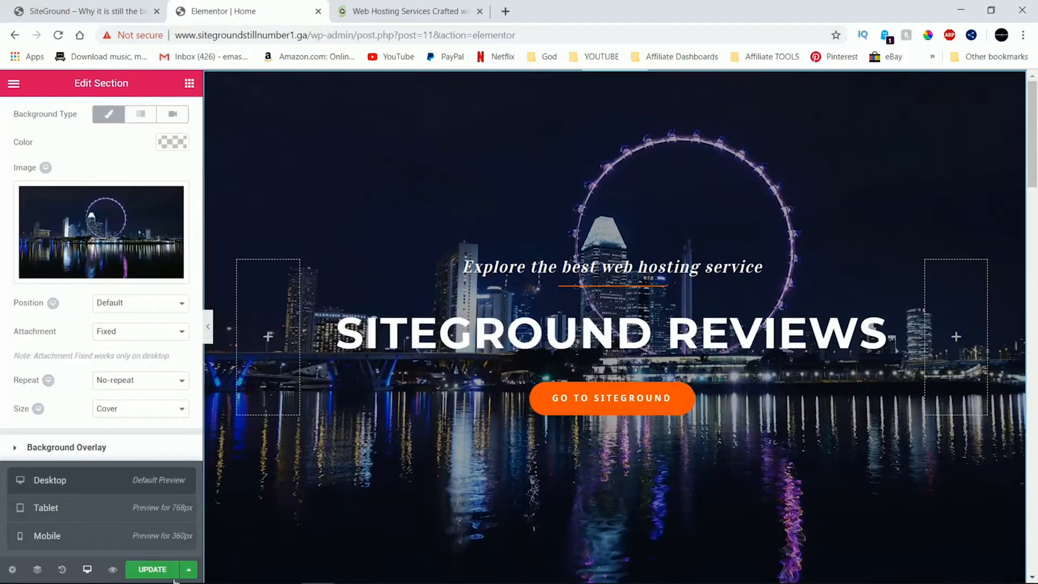
left_click(87, 569)
left_click(87, 570)
left_click(88, 537)
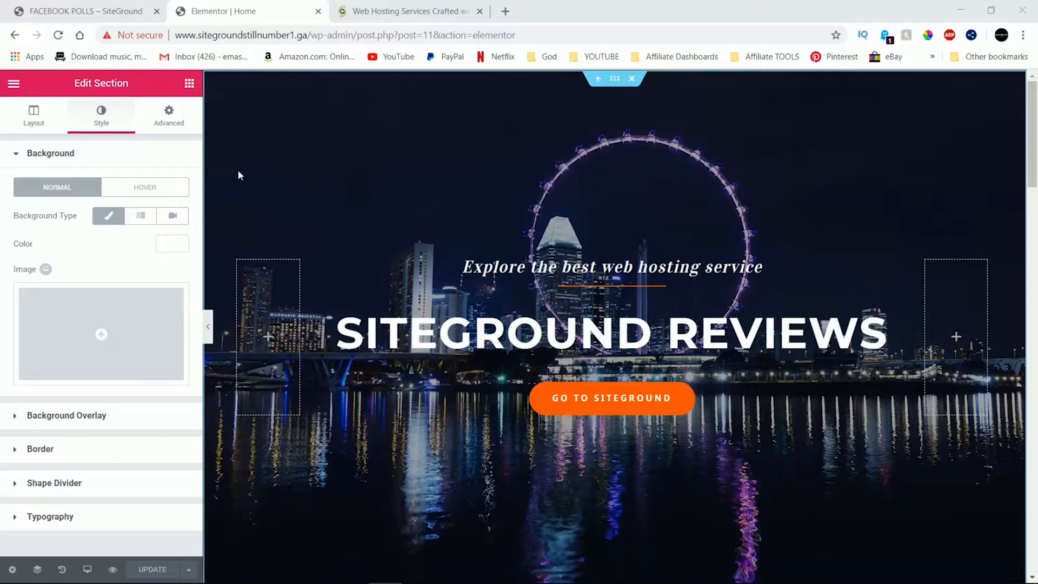
Open the hero section's background image in the media library, select the Singapore skyline image and check its file size
right_click(271, 172)
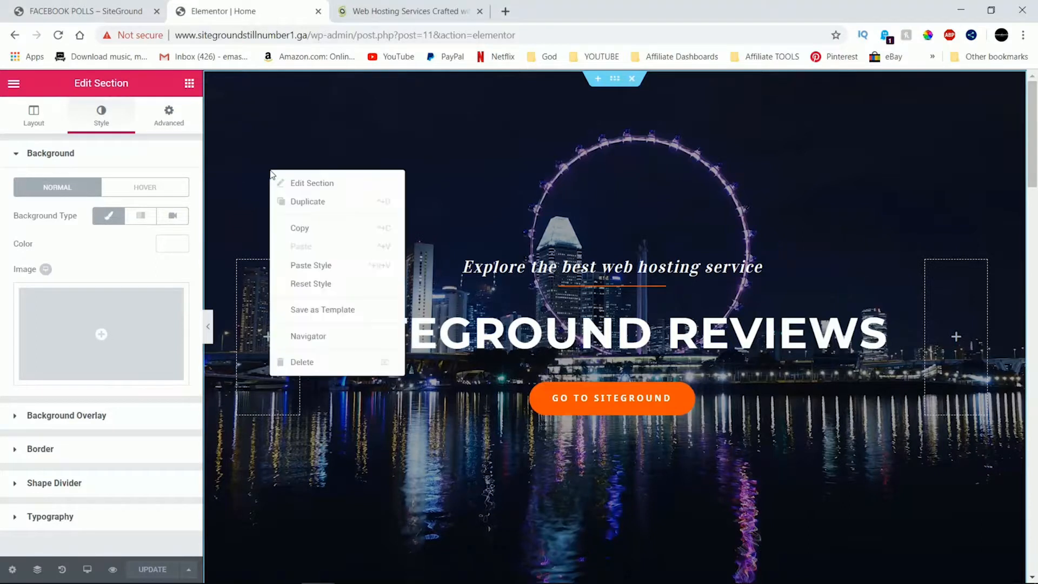
left_click(285, 185)
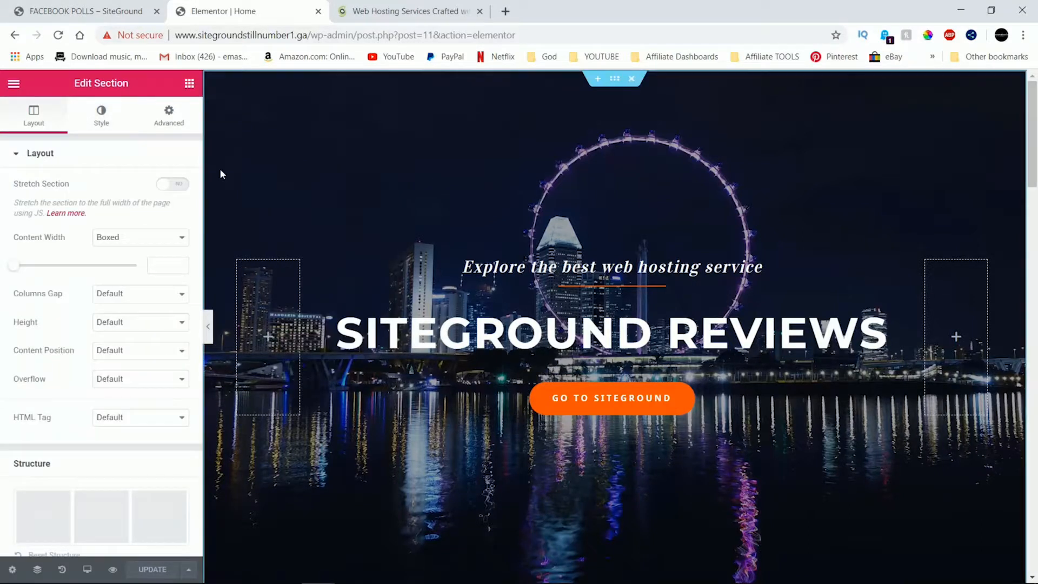
left_click(89, 126)
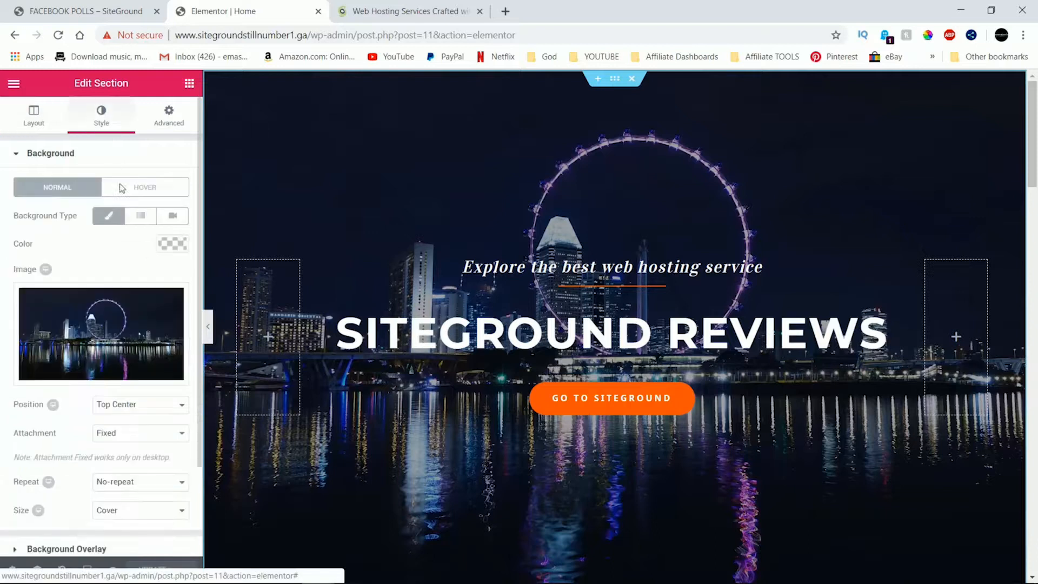
left_click(112, 322)
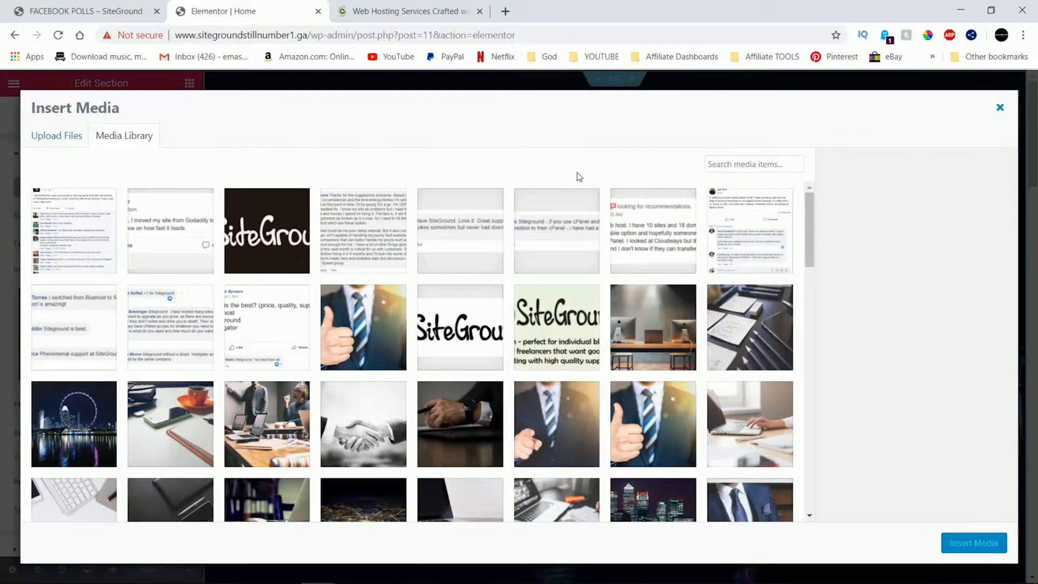
left_click(95, 403)
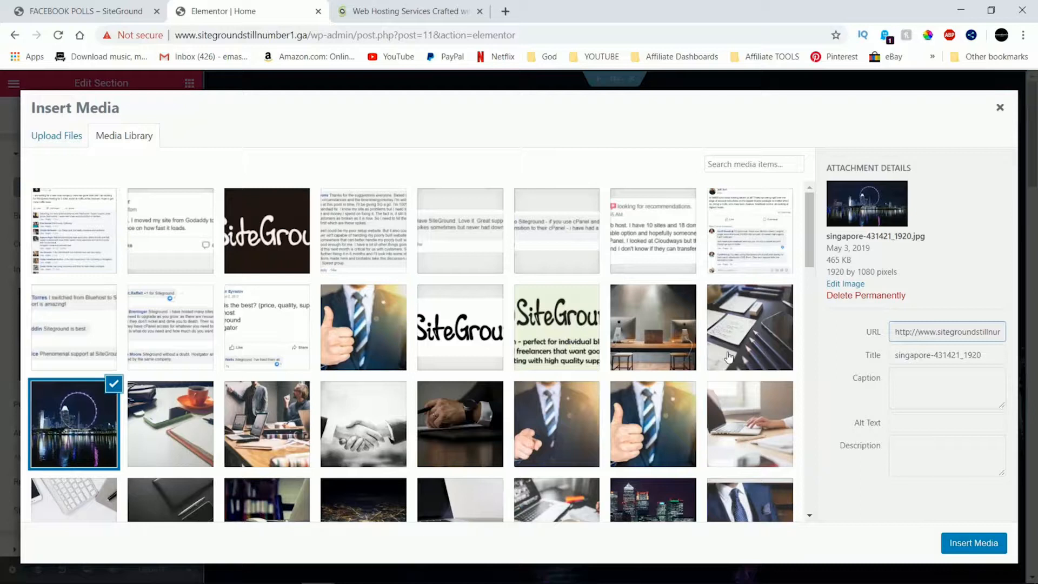
left_click_drag(828, 261, 835, 260)
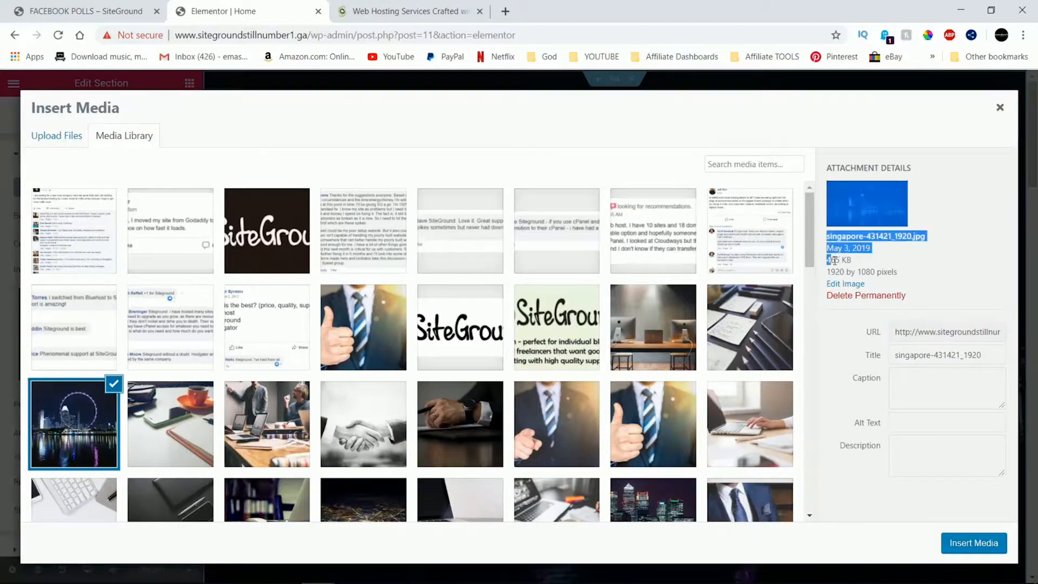
left_click(869, 264)
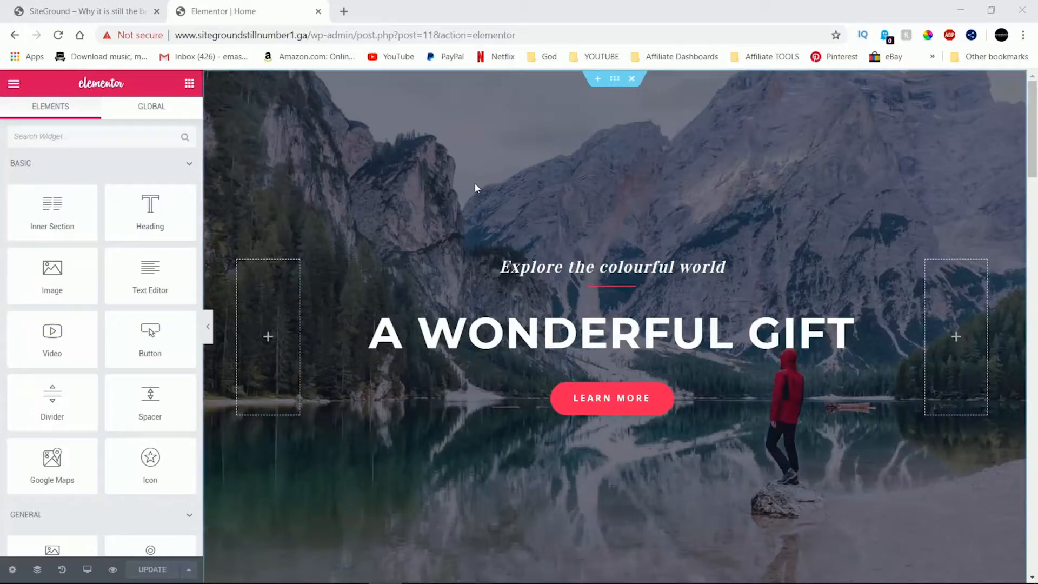
Edit the "A Wonderful Gift" hero section and set its background type to video
scroll(474, 184, "down", 10)
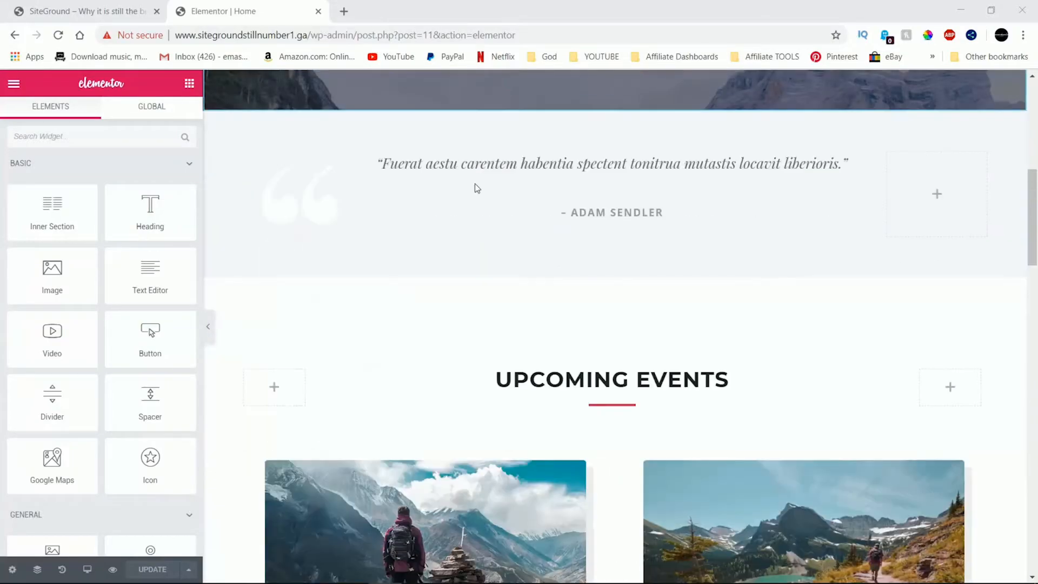
scroll(474, 183, "up", 10)
right_click(476, 185)
left_click(489, 196)
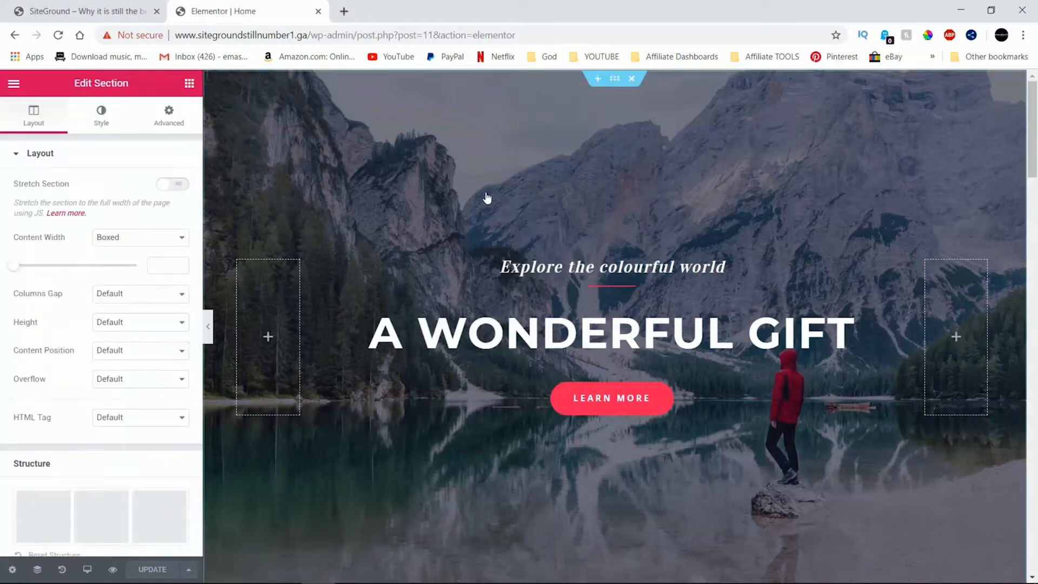
left_click(106, 116)
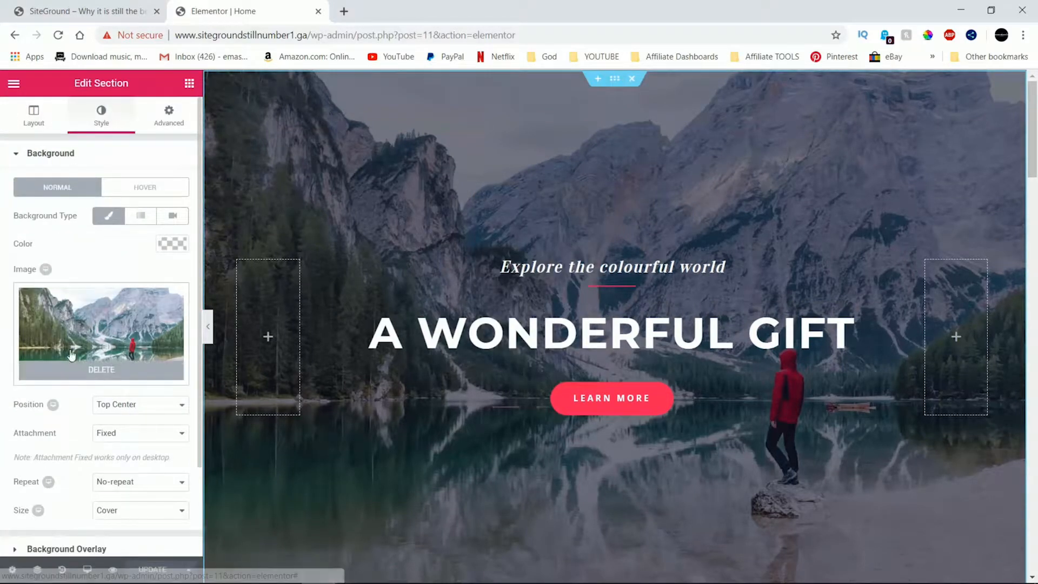
left_click(169, 217)
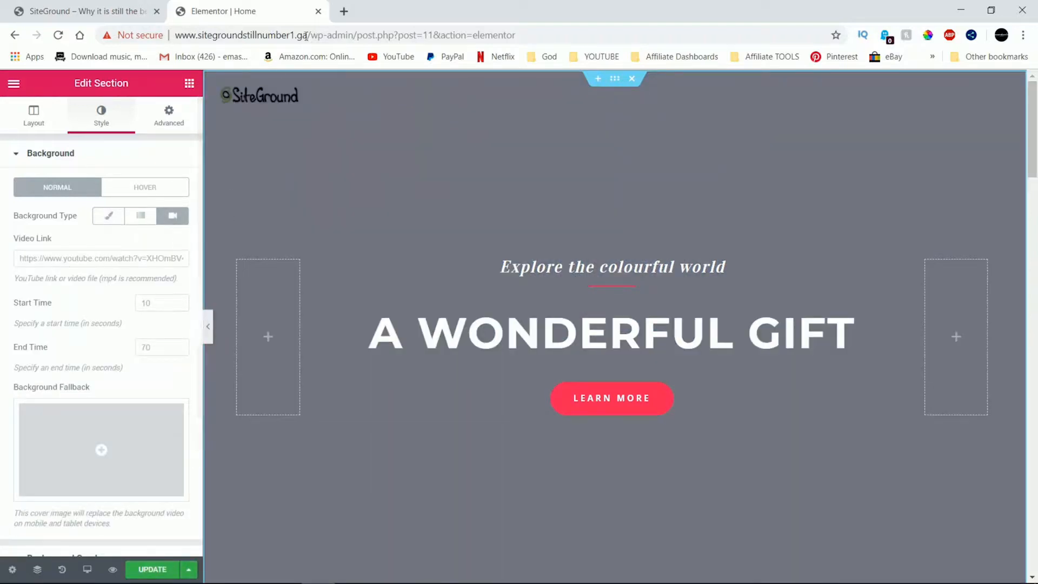
Open YouTube in a new browser tab and search for "free video for website"
left_click(341, 12)
left_click(381, 58)
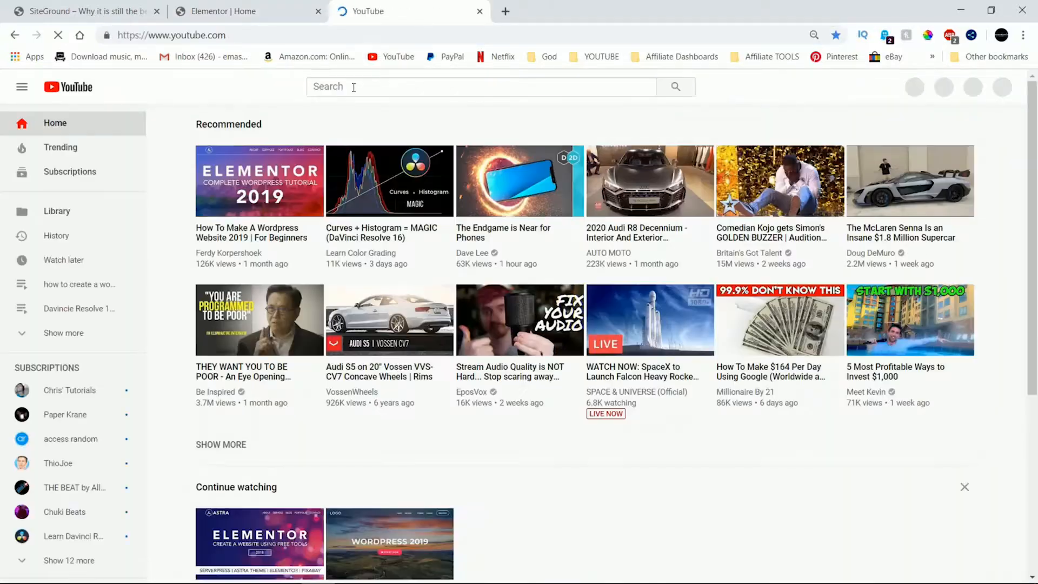
left_click(368, 87)
type("free ")
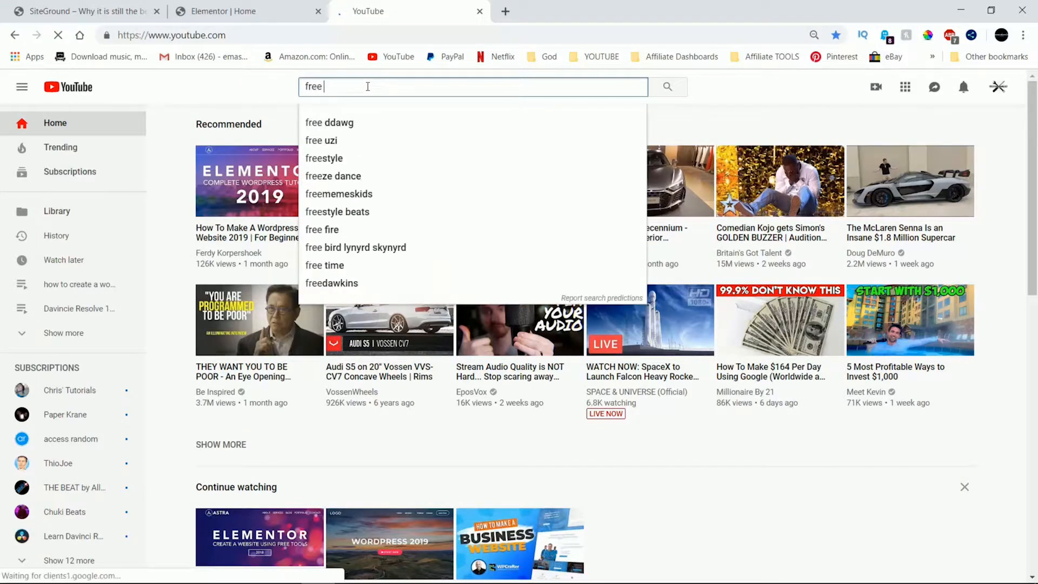
type("video for")
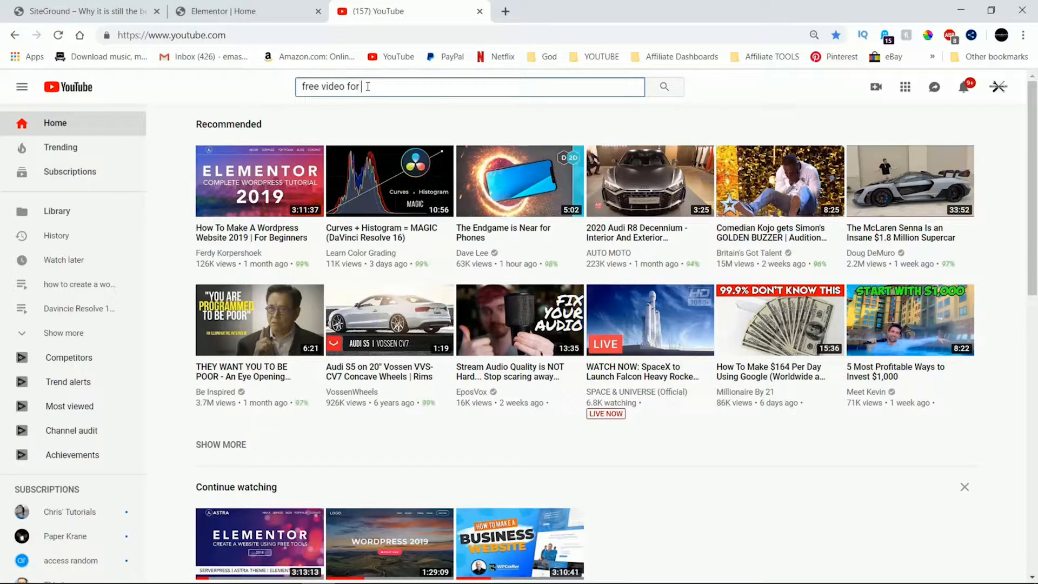
type(" website")
key("Return")
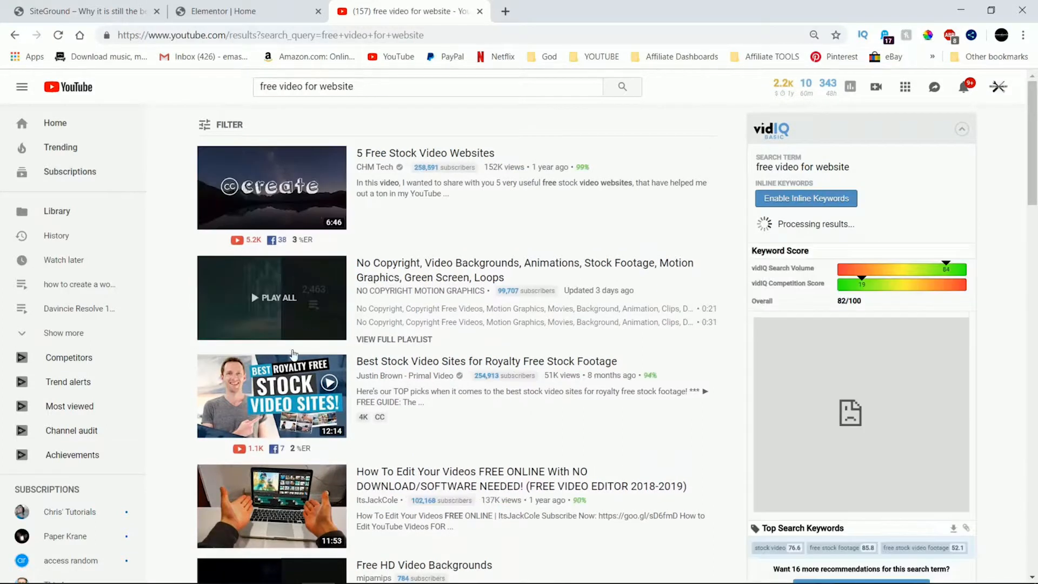
Open the "empty theater stage" video from the Free HD Video Backgrounds playlist in the search results
scroll(403, 358, "down", 3)
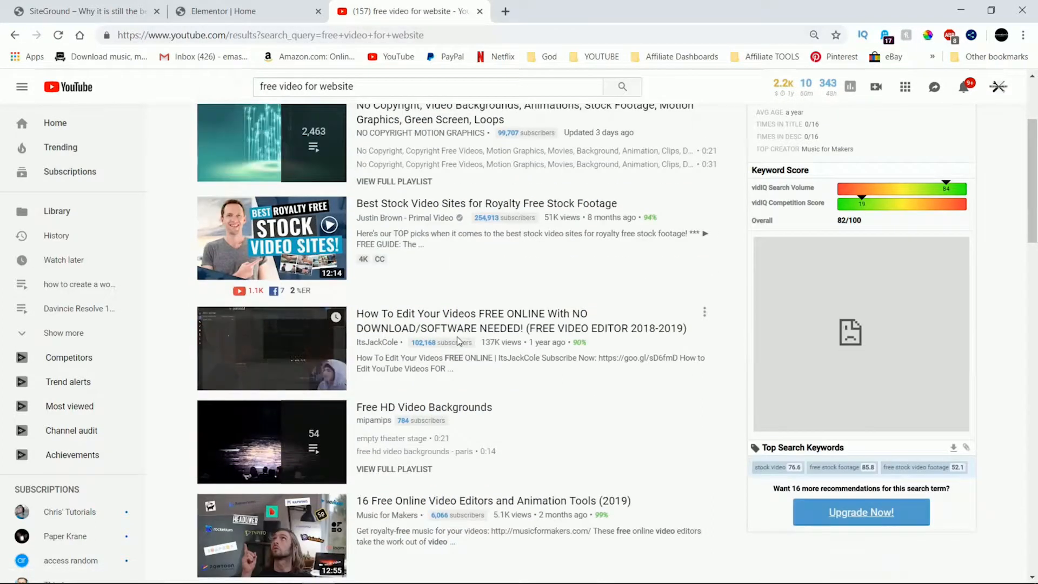
scroll(414, 275, "down", 3)
left_click(415, 275)
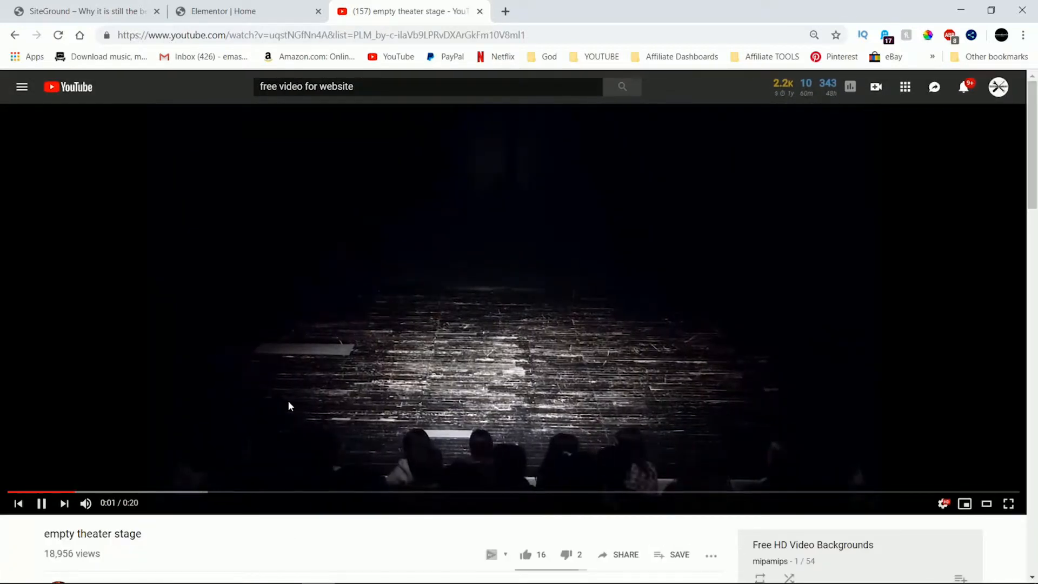
Browse the Free HD Video Backgrounds playlist, open "Free hd background - ocean and land" and pause it
scroll(288, 402, "down", 3)
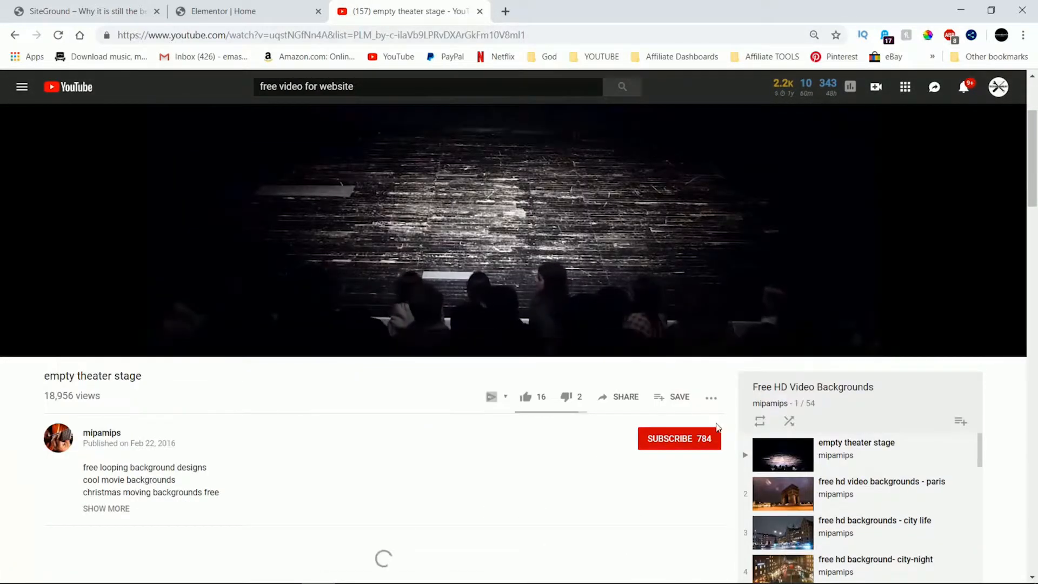
scroll(864, 452, "down", 3)
scroll(631, 524, "down", 3)
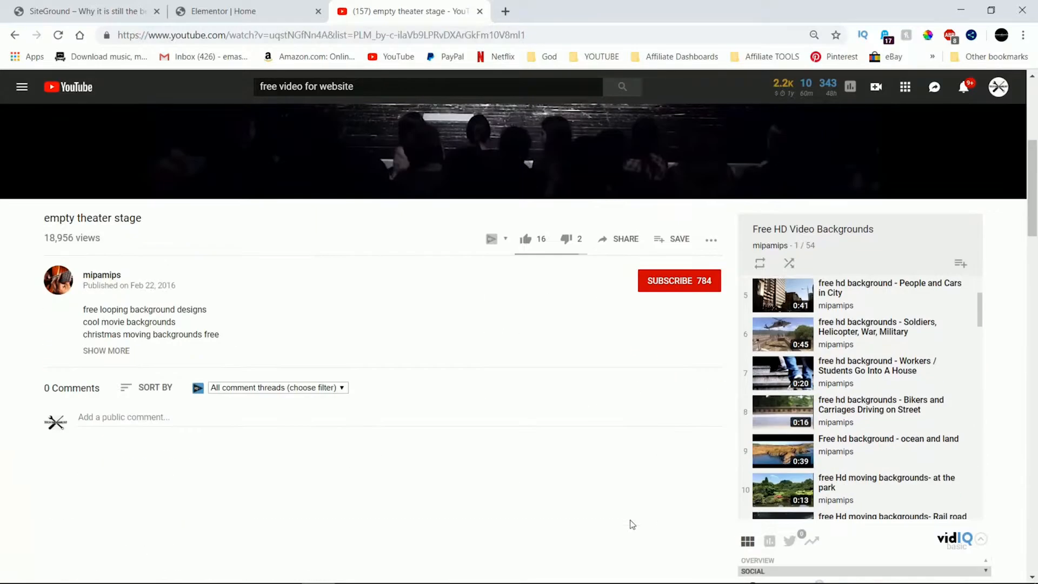
scroll(805, 446, "down", 3)
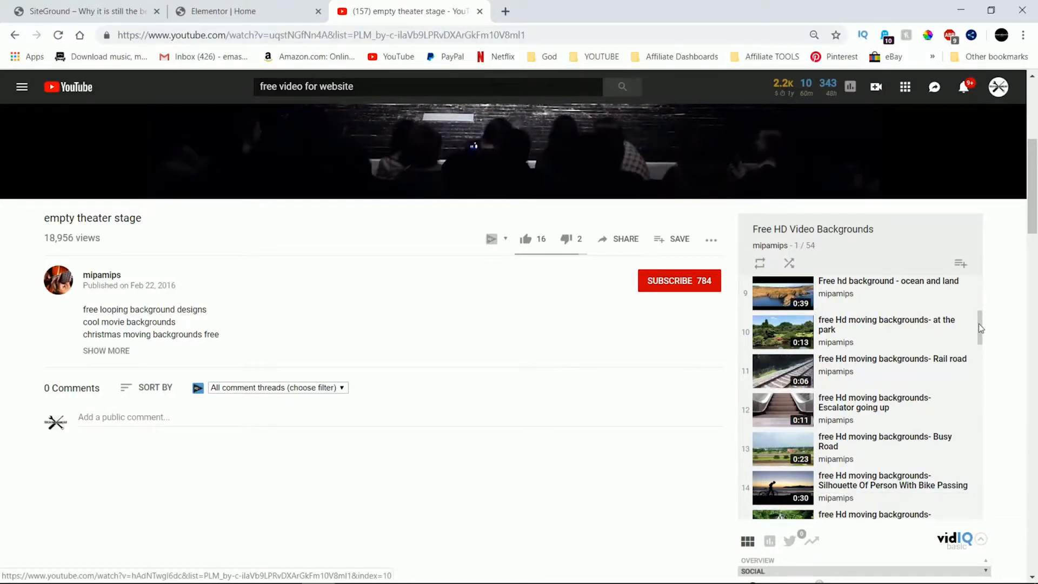
left_click_drag(981, 328, 980, 323)
left_click(872, 331)
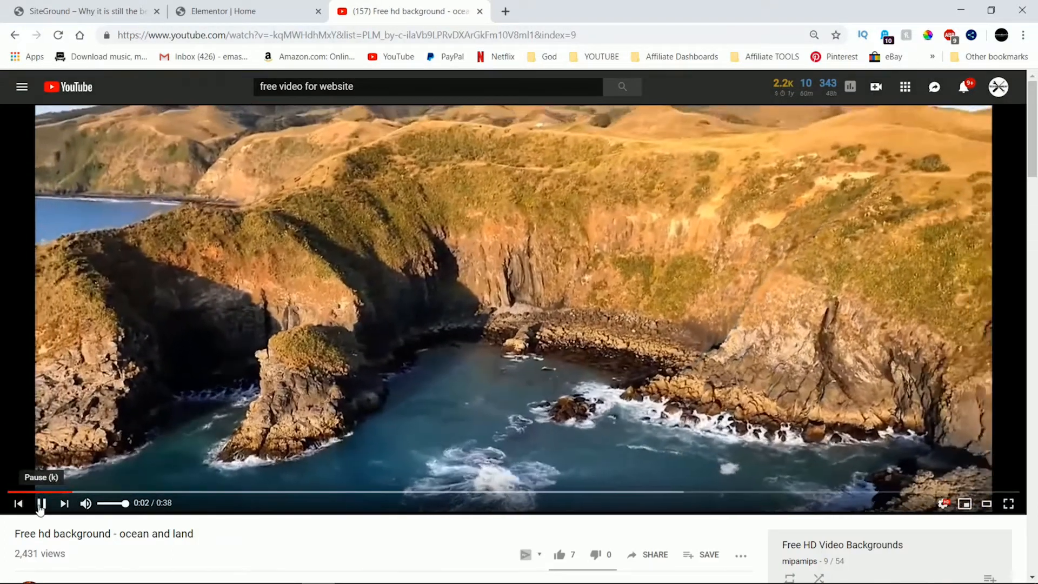
left_click(41, 503)
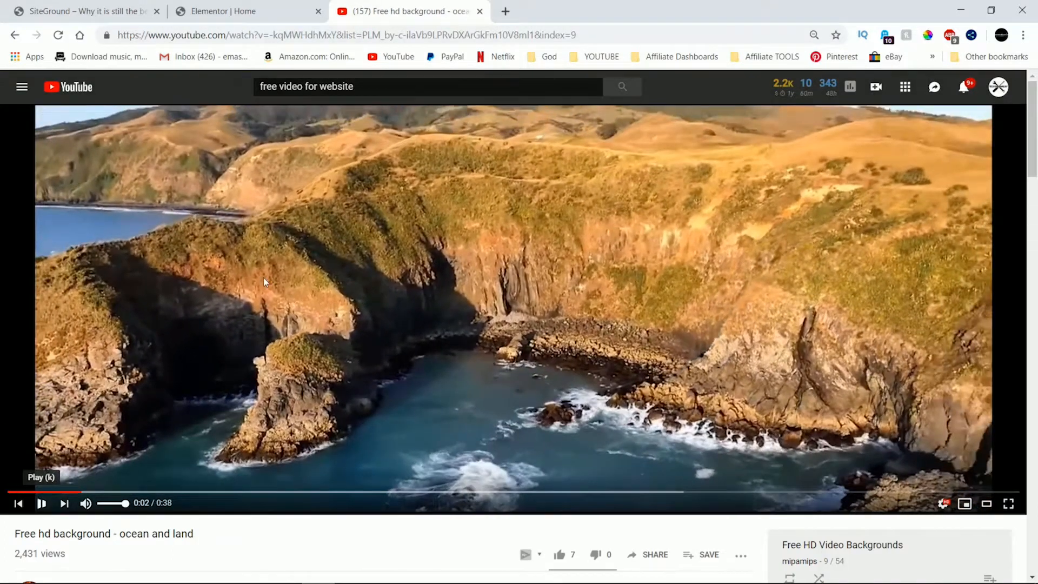
Copy the ocean and land video's URL and paste it as the hero section's background video link in Elementor
left_click(325, 34)
right_click(325, 35)
left_click(346, 106)
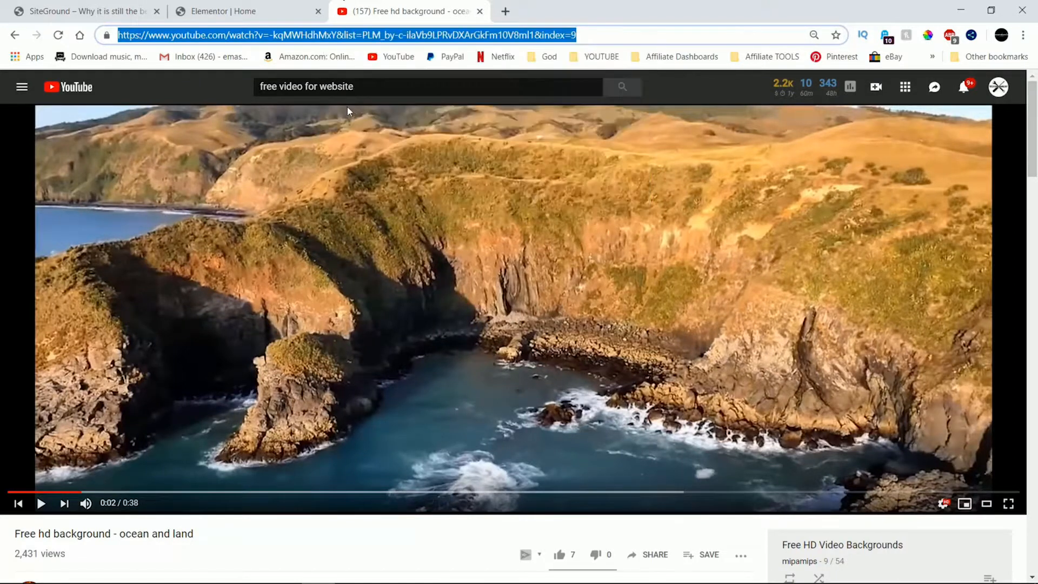
left_click(239, 6)
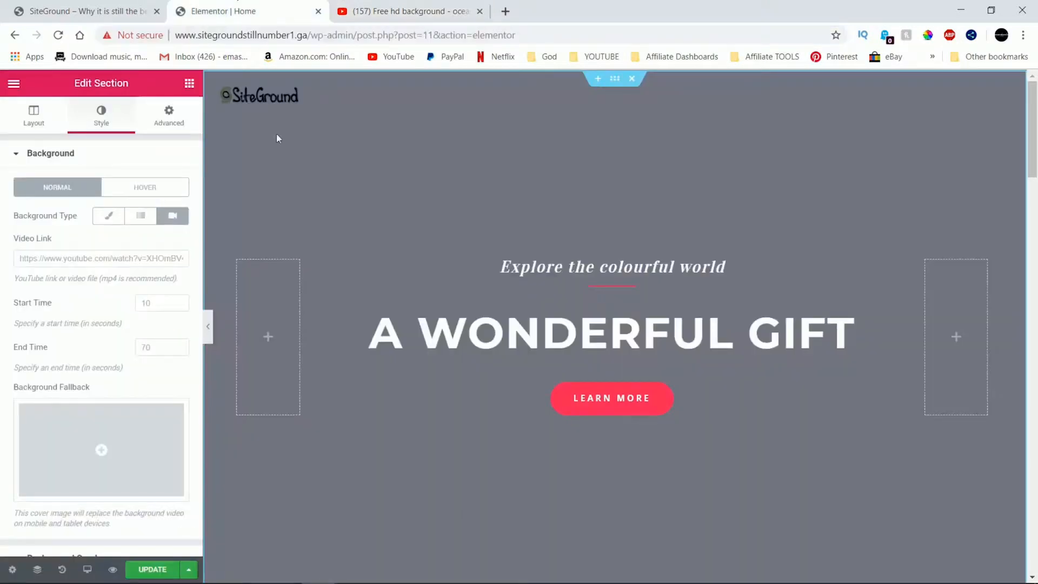
right_click(65, 262)
left_click(103, 367)
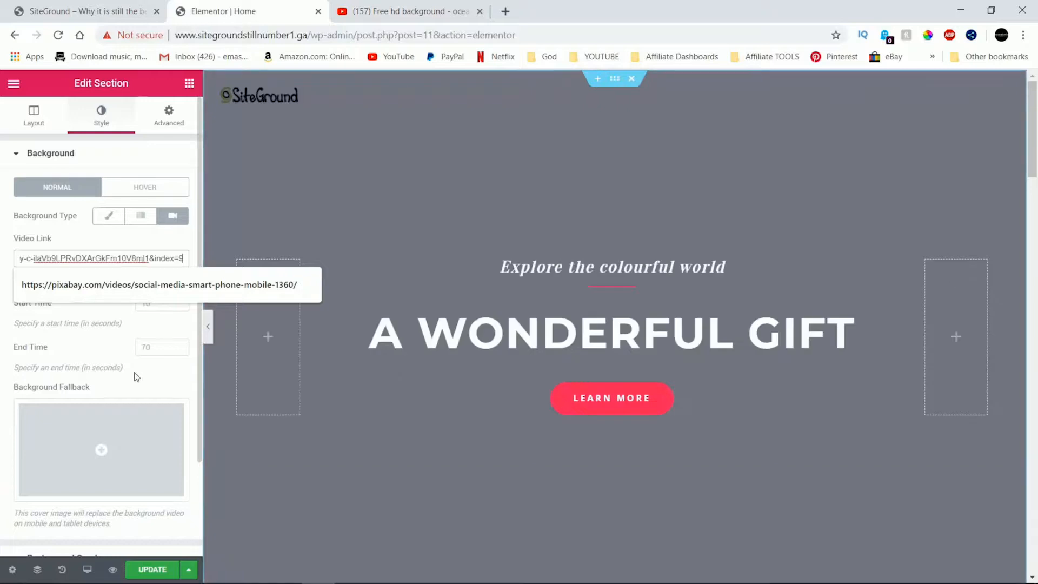
left_click(163, 238)
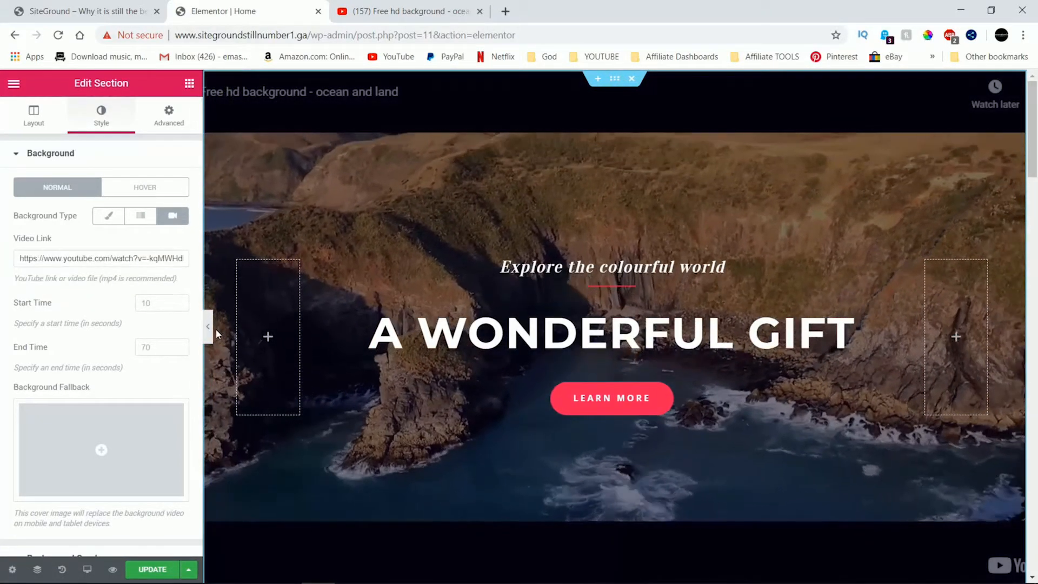
Preview the home page at full width with the hero video background, and return to the section settings
left_click(208, 327)
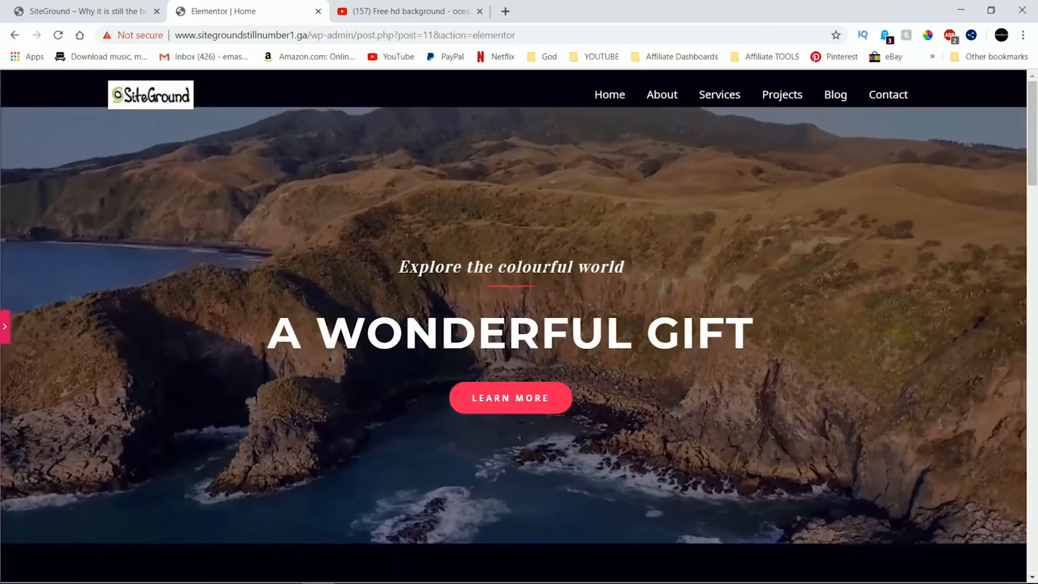
scroll(558, 263, "down", 12)
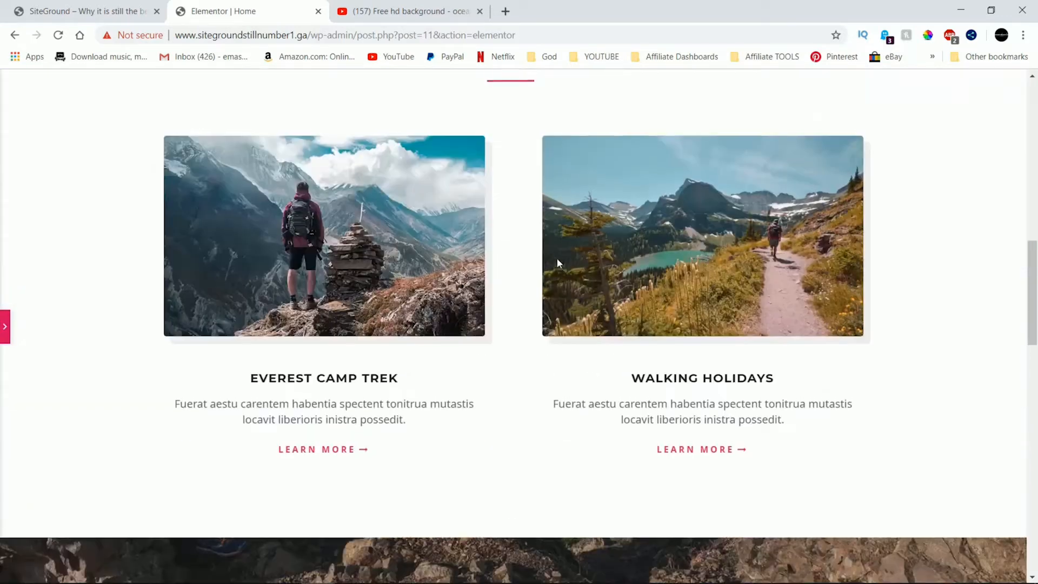
scroll(559, 263, "up", 12)
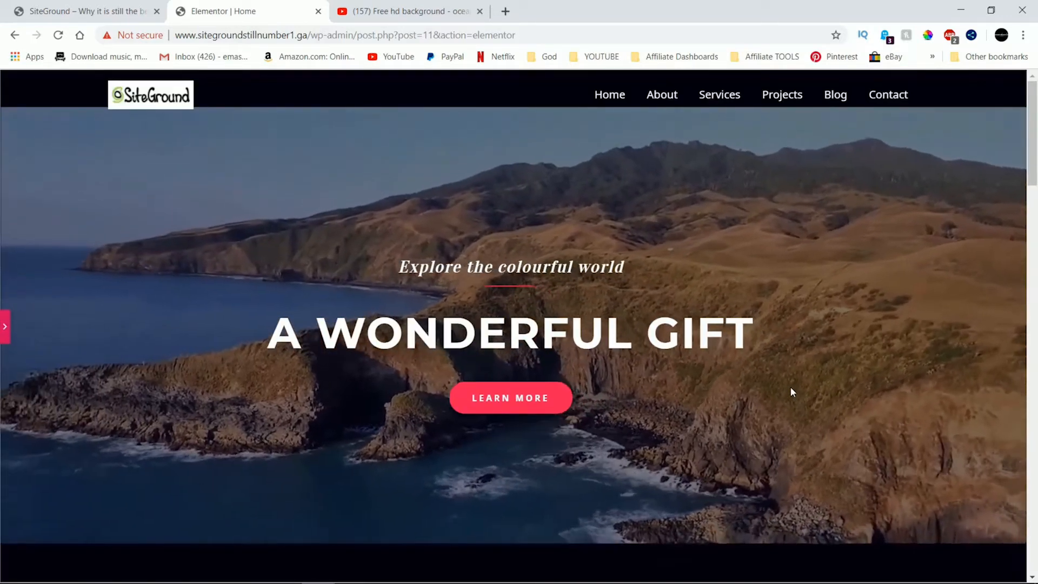
left_click(6, 328)
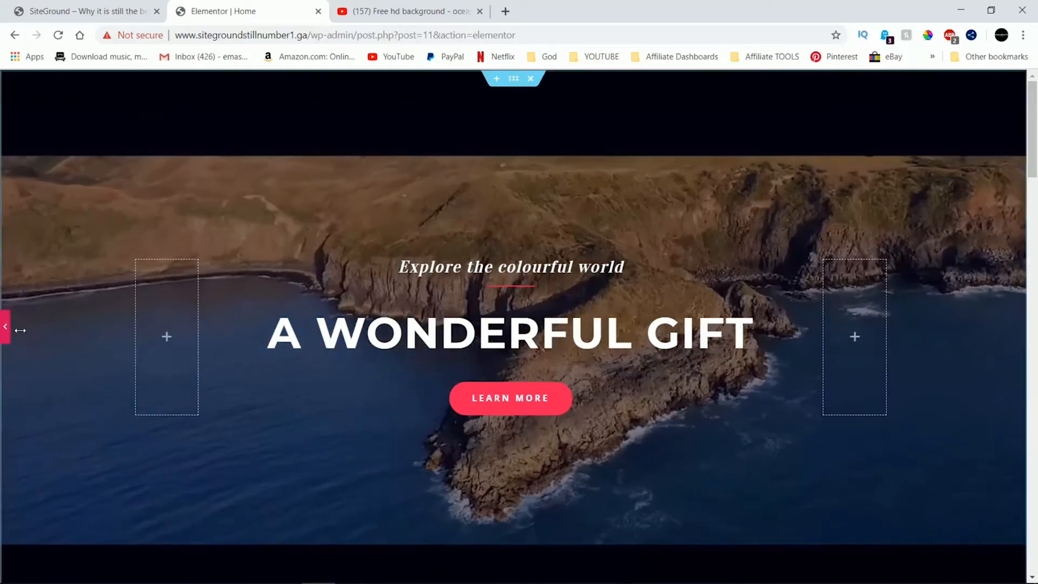
Set the background video's start time to 11 seconds and its end time to 45 seconds
left_click(161, 301)
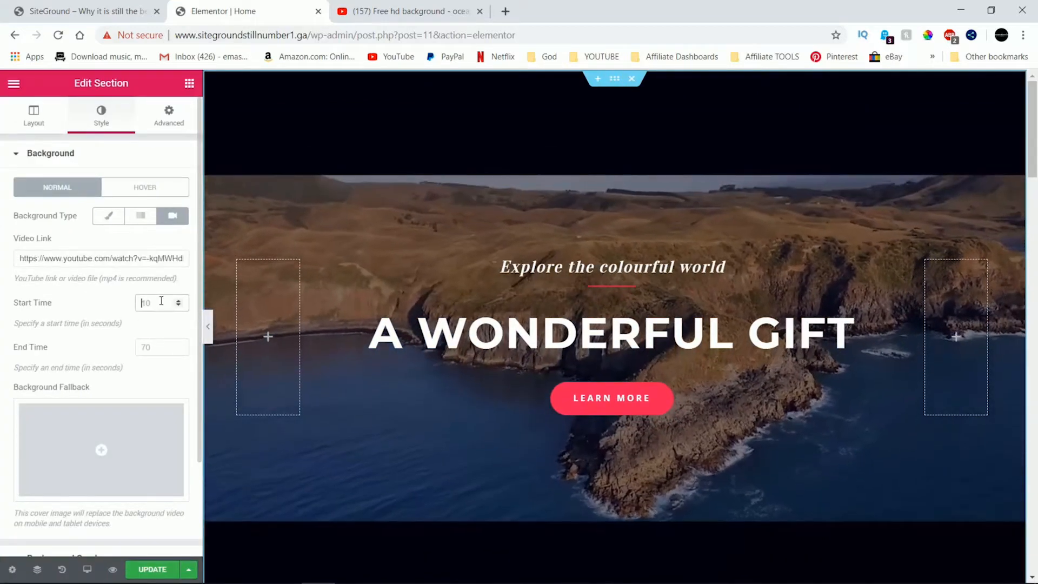
left_click(179, 300)
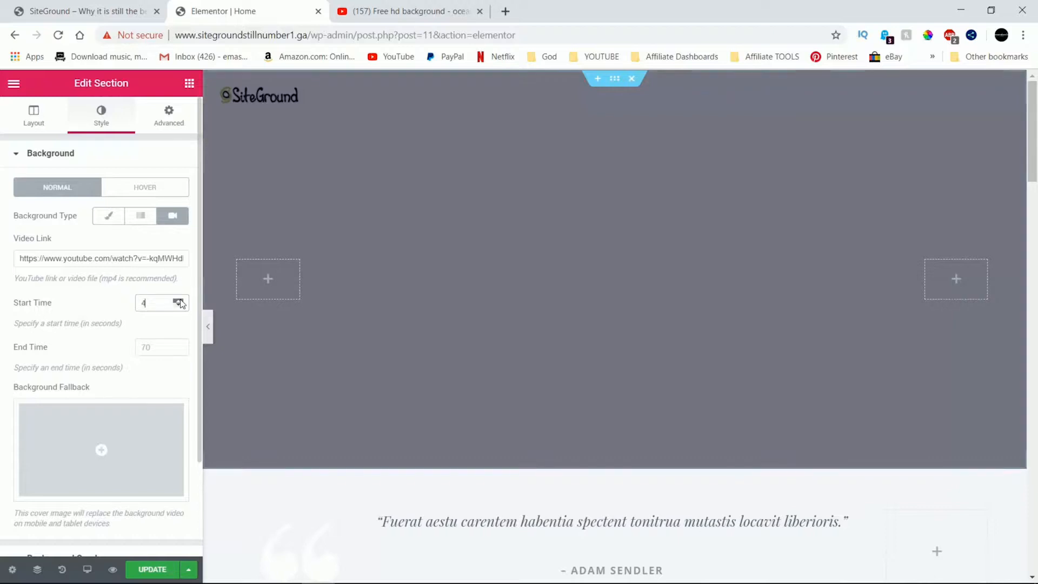
left_click(180, 299)
left_click(181, 299)
left_click(180, 300)
left_click(180, 299)
left_click(180, 299)
left_click(180, 300)
left_click(180, 299)
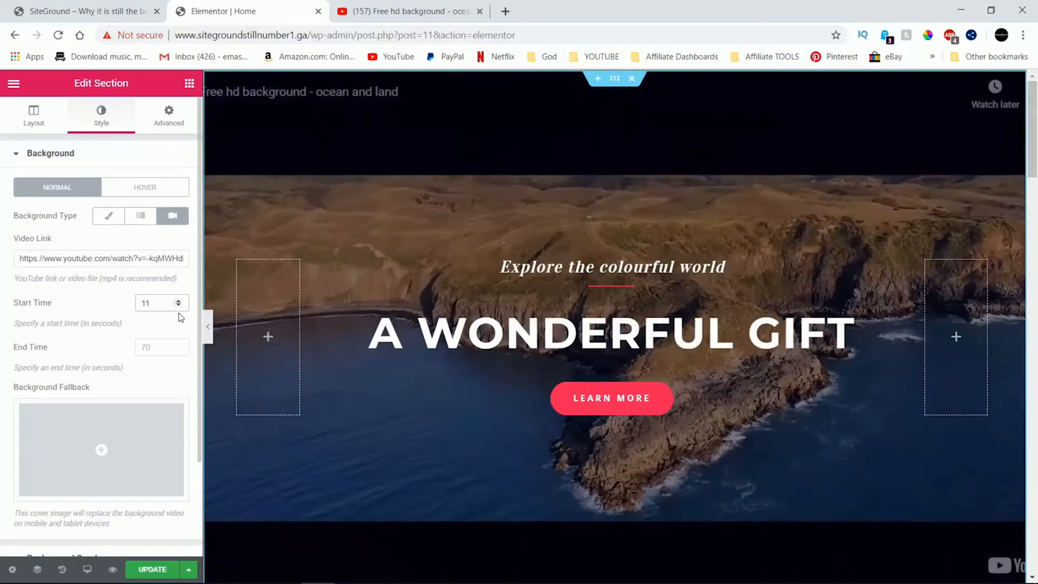
left_click(179, 349)
type("45")
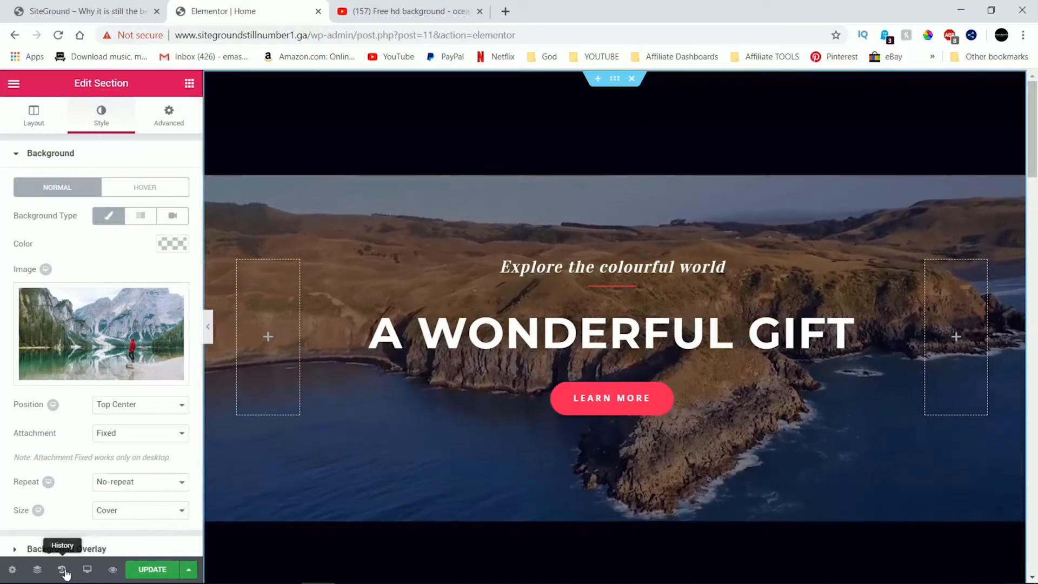
Revert the page to the Editing Started entry in the history and check the hero's image background
left_click(62, 570)
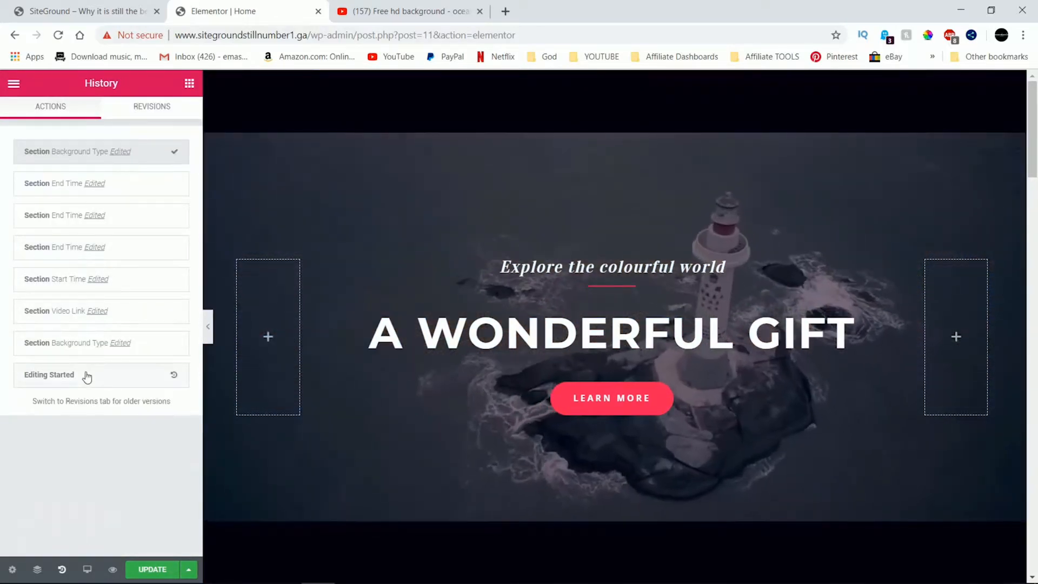
left_click(146, 381)
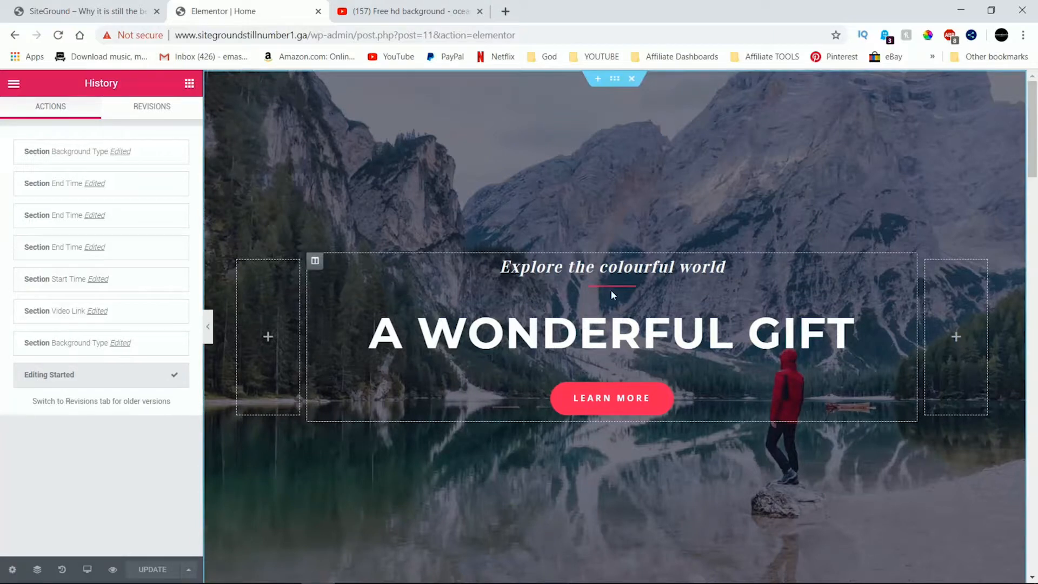
scroll(615, 465, "down", 5)
scroll(615, 465, "up", 5)
scroll(615, 465, "down", 15)
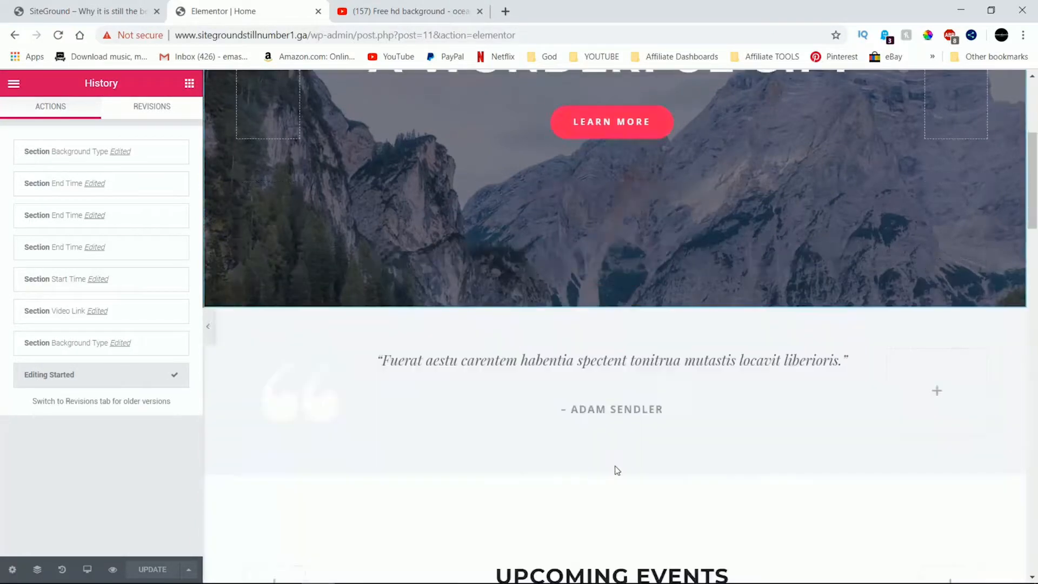
scroll(615, 465, "up", 15)
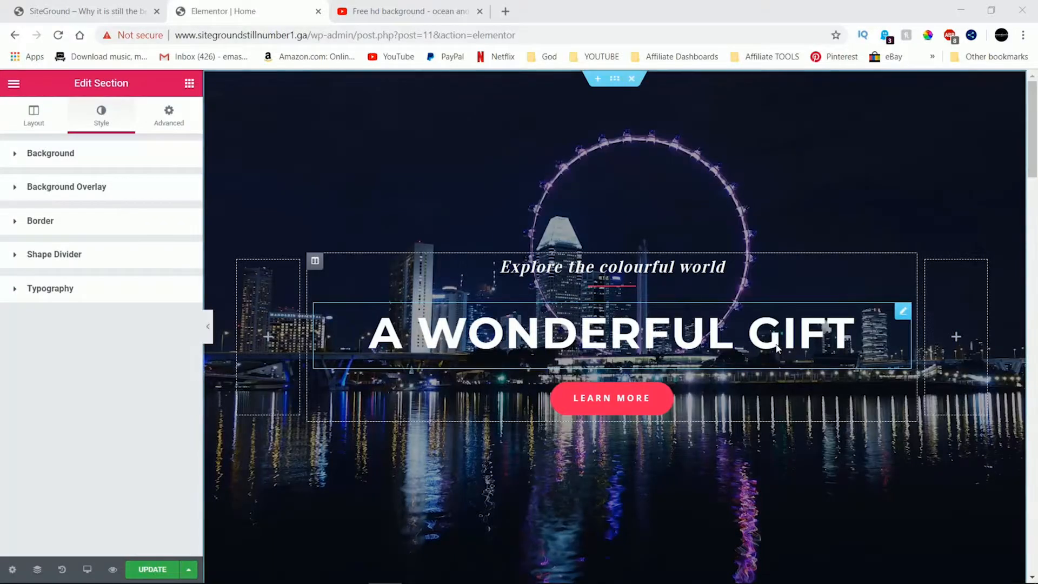
Look through the home page sections from the hero down to the photo gallery and back up
scroll(637, 342, "down", 15)
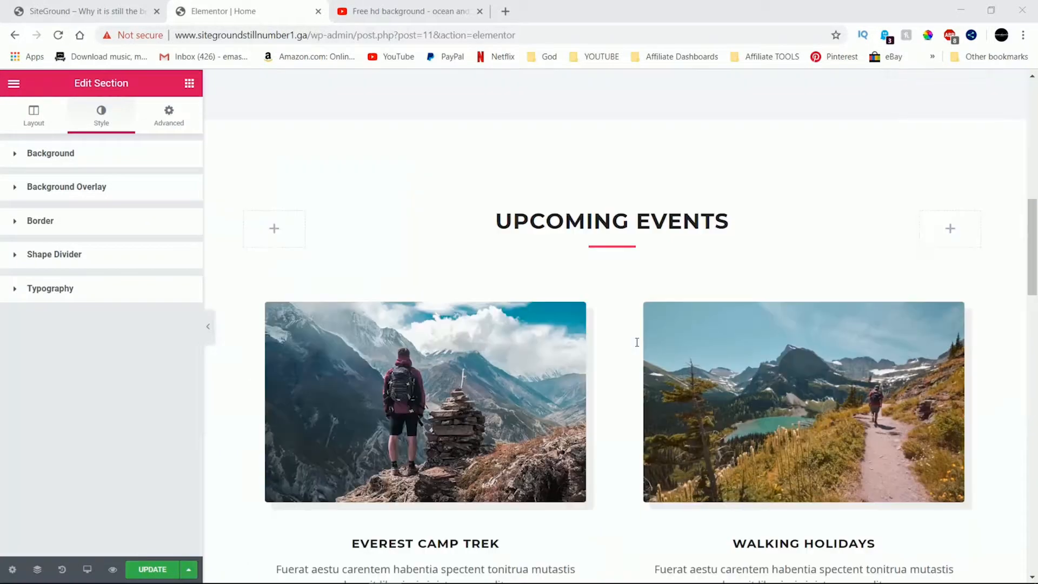
scroll(637, 343, "up", 6)
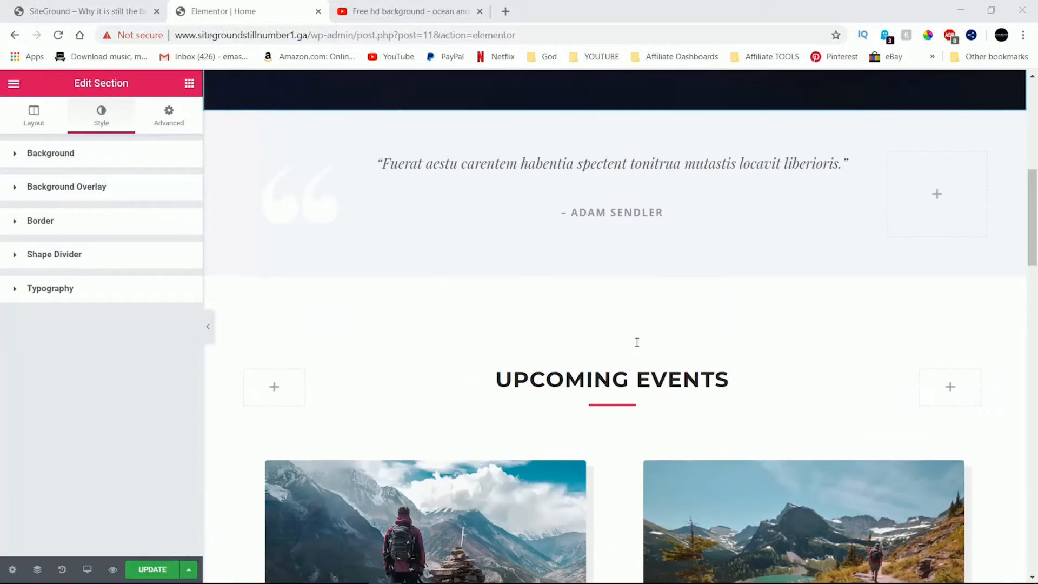
scroll(629, 377, "down", 10)
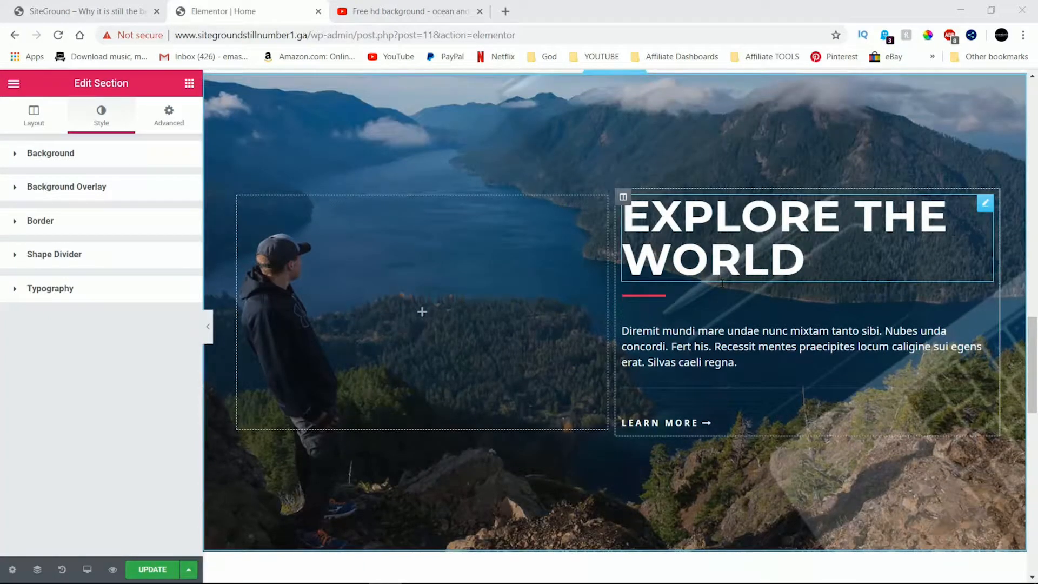
scroll(723, 283, "down", 10)
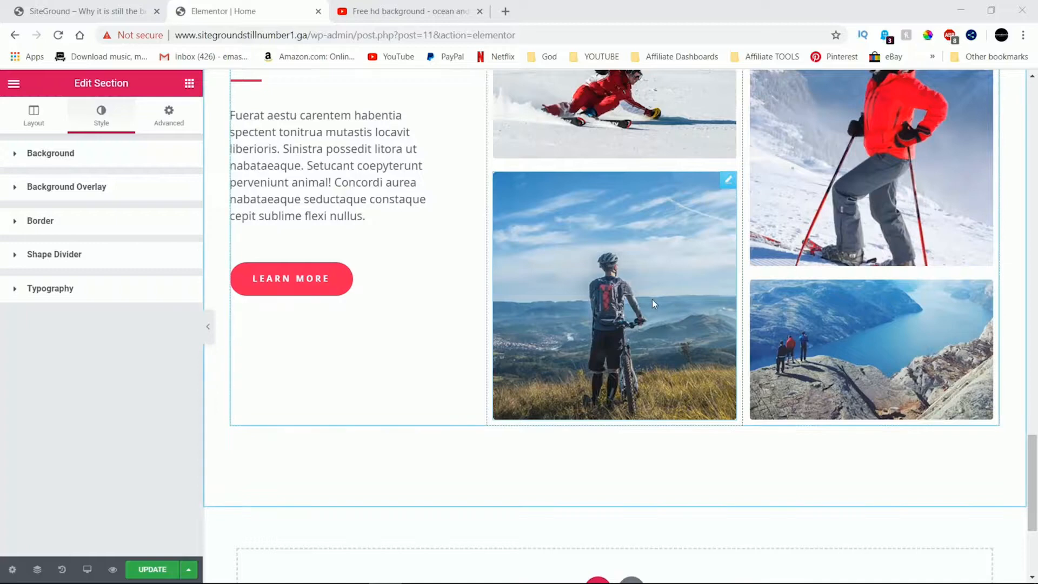
scroll(654, 304, "up", 10)
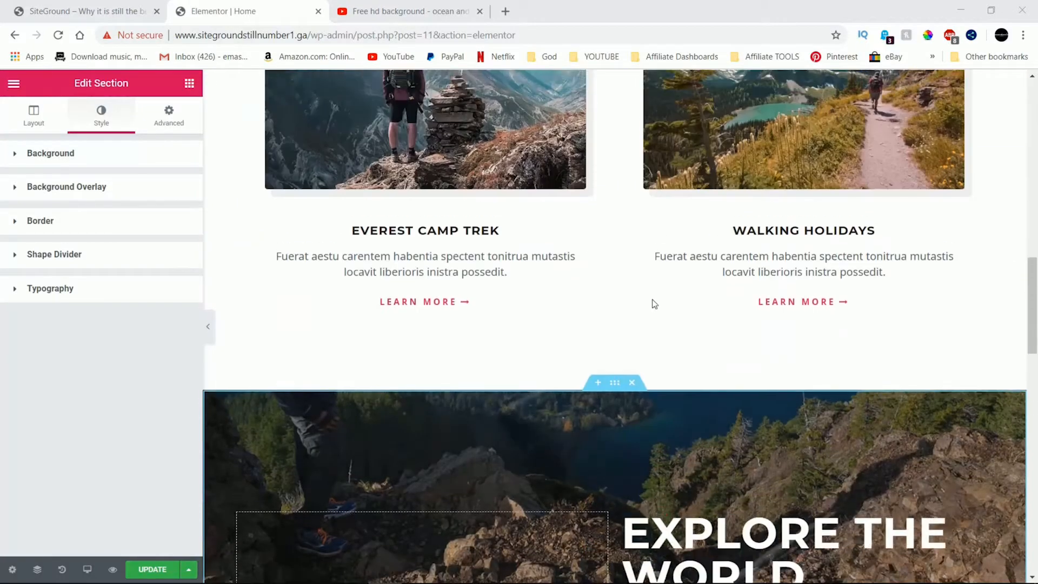
scroll(653, 303, "up", 10)
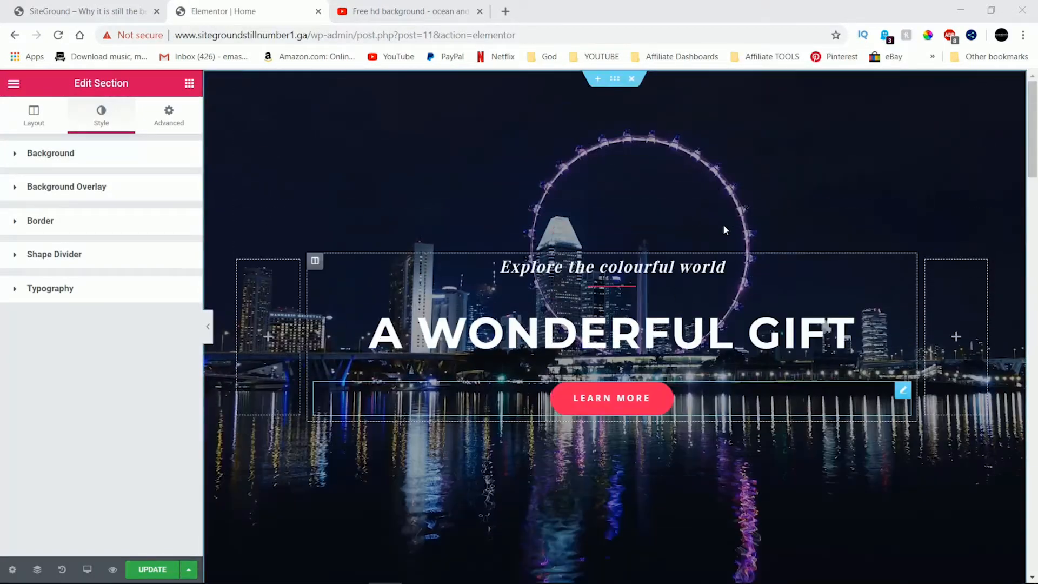
Use the Navigator to move the quote section from second to fourth place, and check the page order
scroll(725, 230, "down", 10)
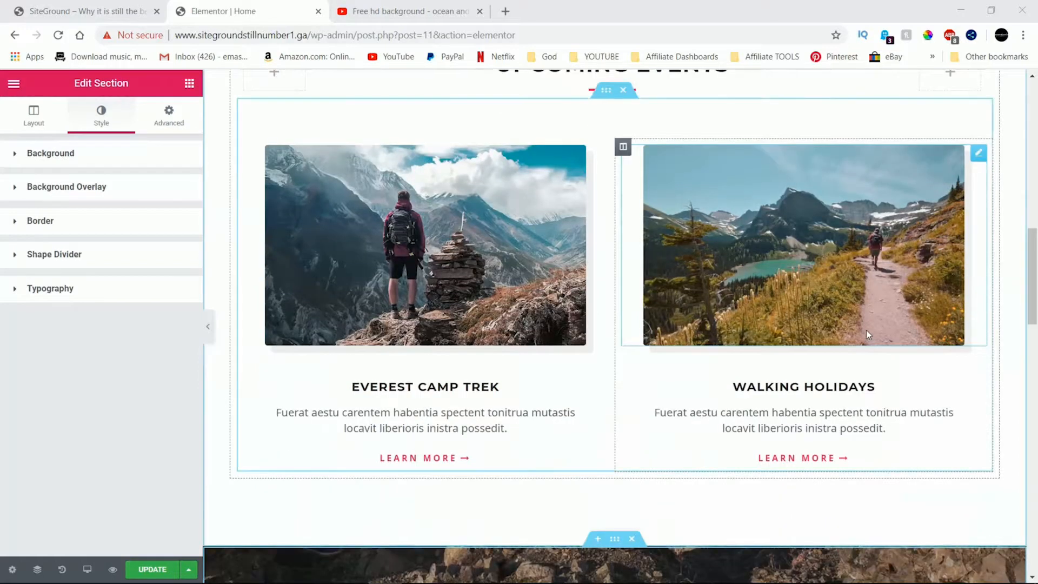
right_click(865, 484)
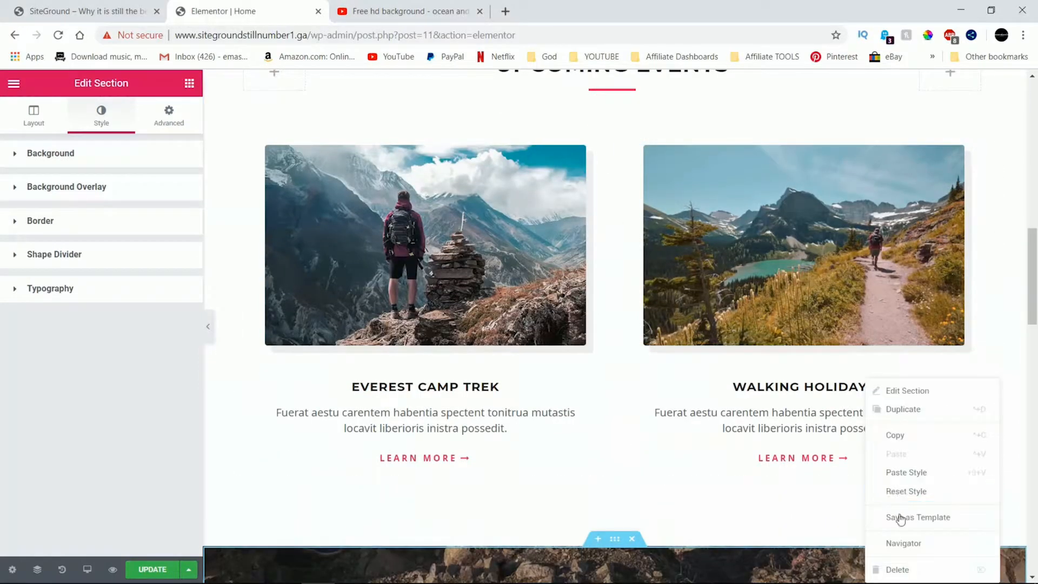
left_click(903, 546)
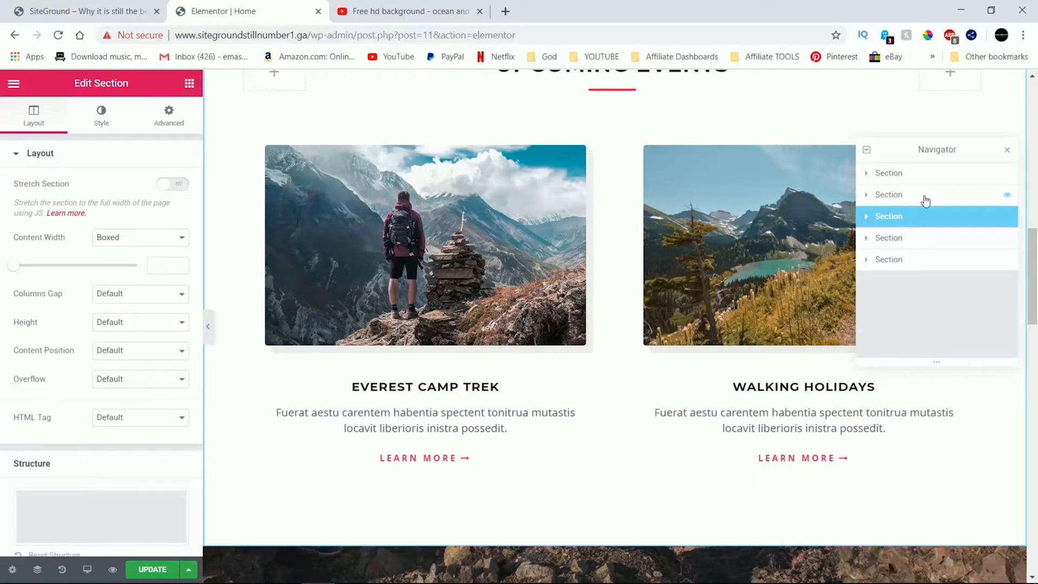
left_click_drag(926, 209, 922, 248)
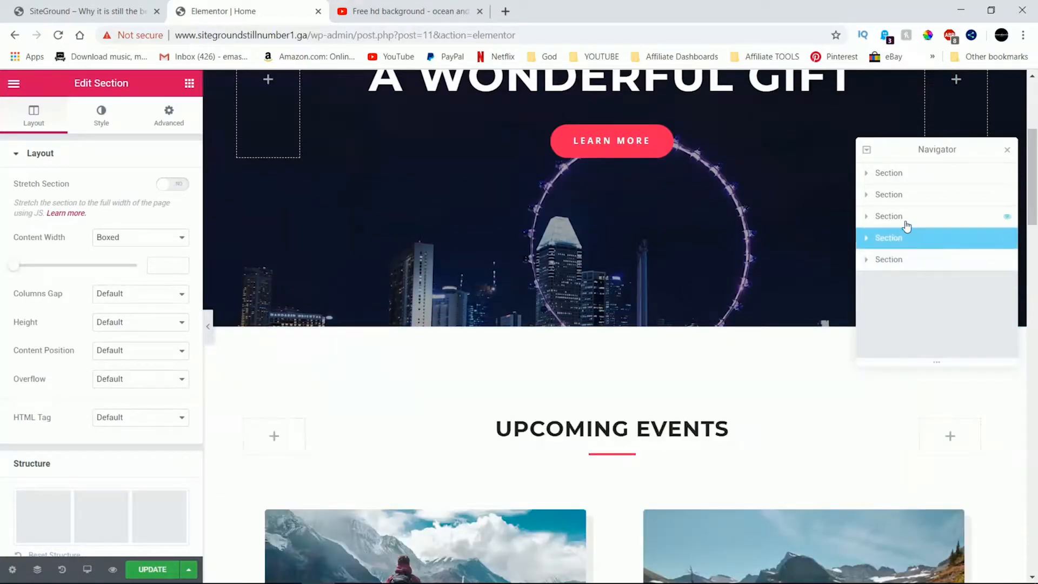
scroll(696, 363, "down", 12)
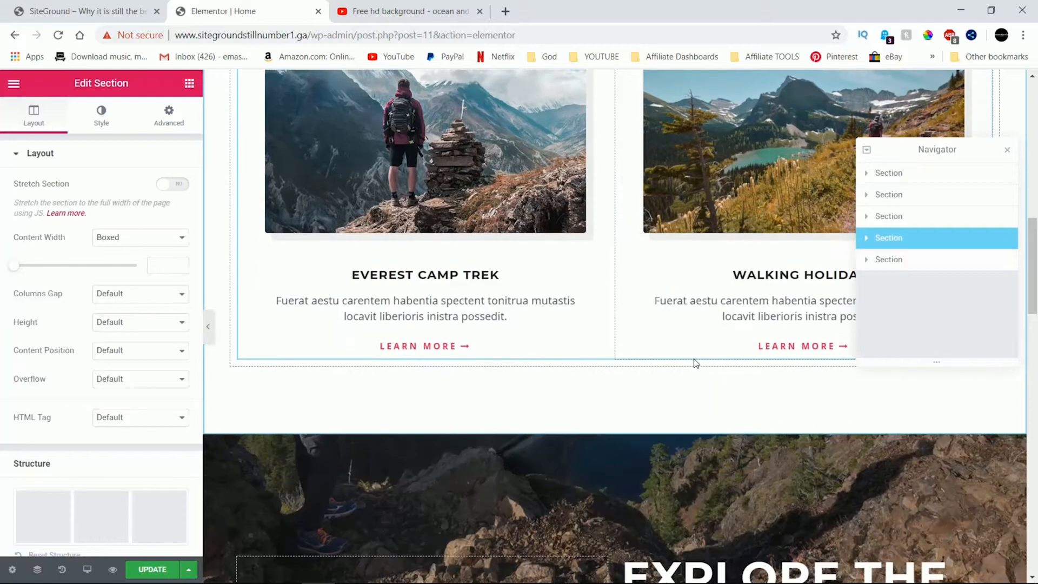
scroll(693, 358, "down", 15)
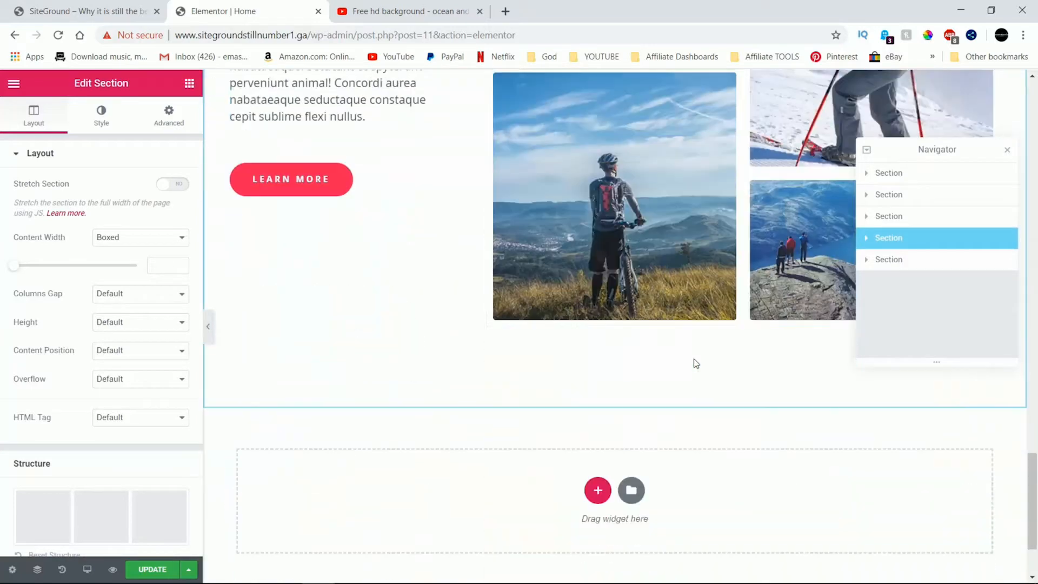
scroll(696, 363, "up", 20)
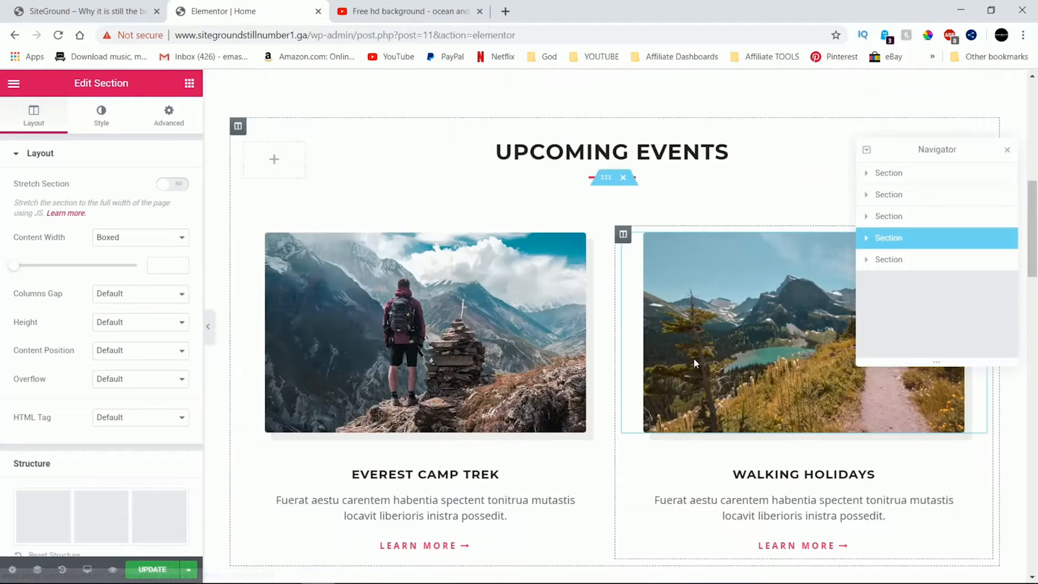
scroll(693, 358, "up", 3)
scroll(694, 358, "down", 9)
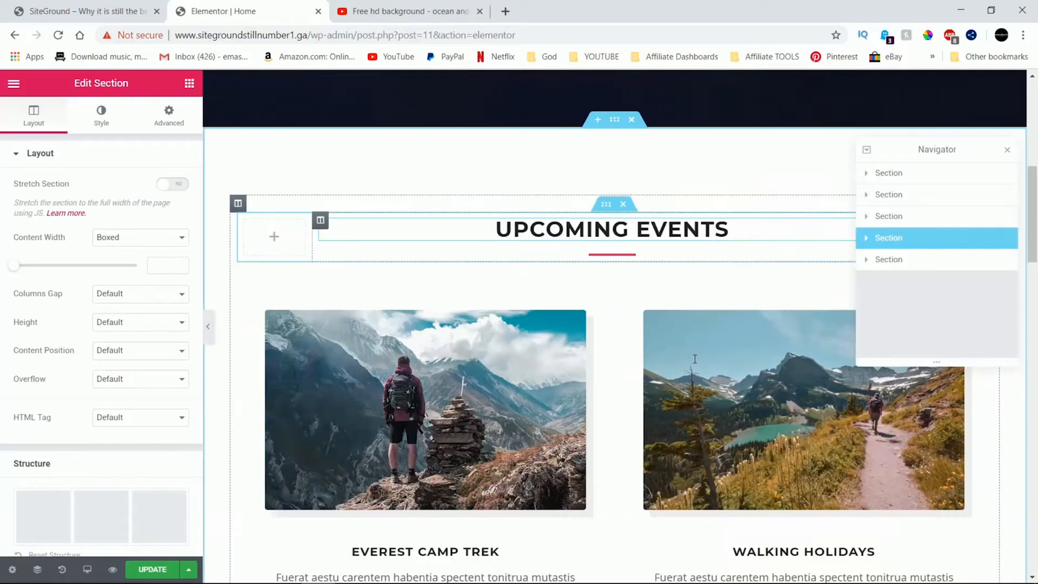
Move the Upcoming Events section from second to fourth place in the Navigator and check the page
left_click_drag(912, 200, 908, 247)
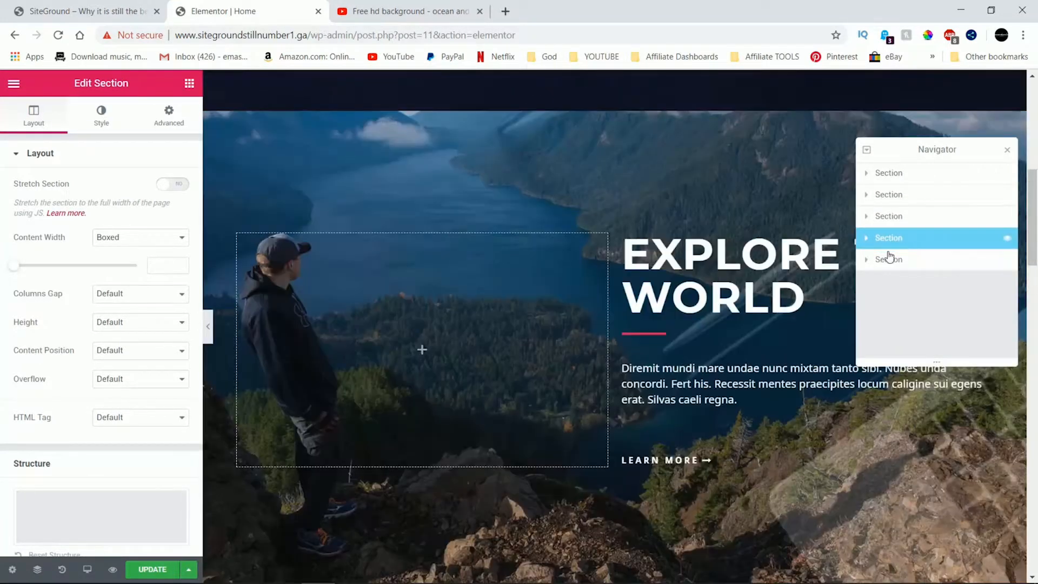
scroll(742, 307, "down", 6)
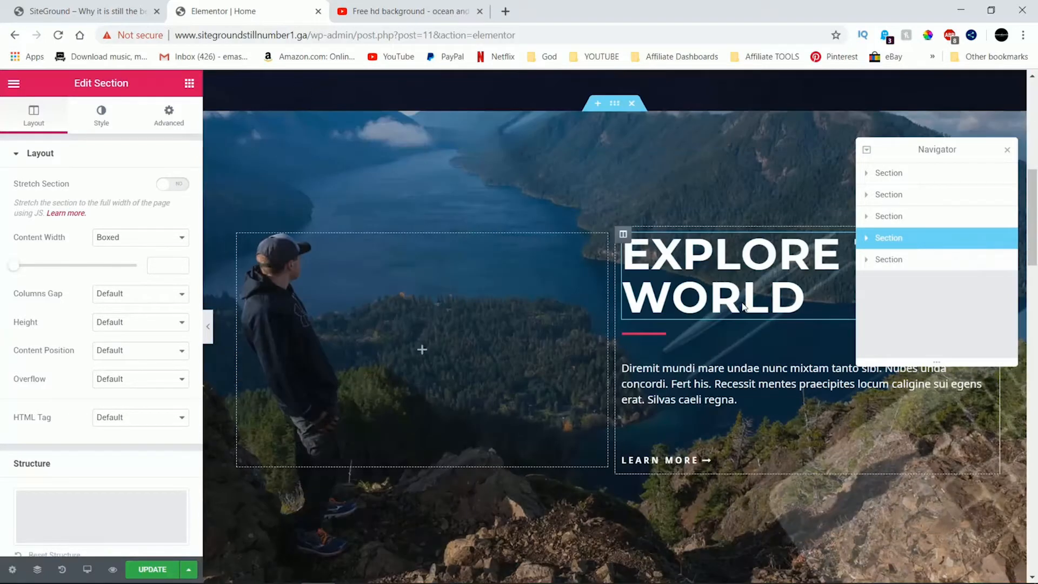
scroll(742, 308, "up", 2)
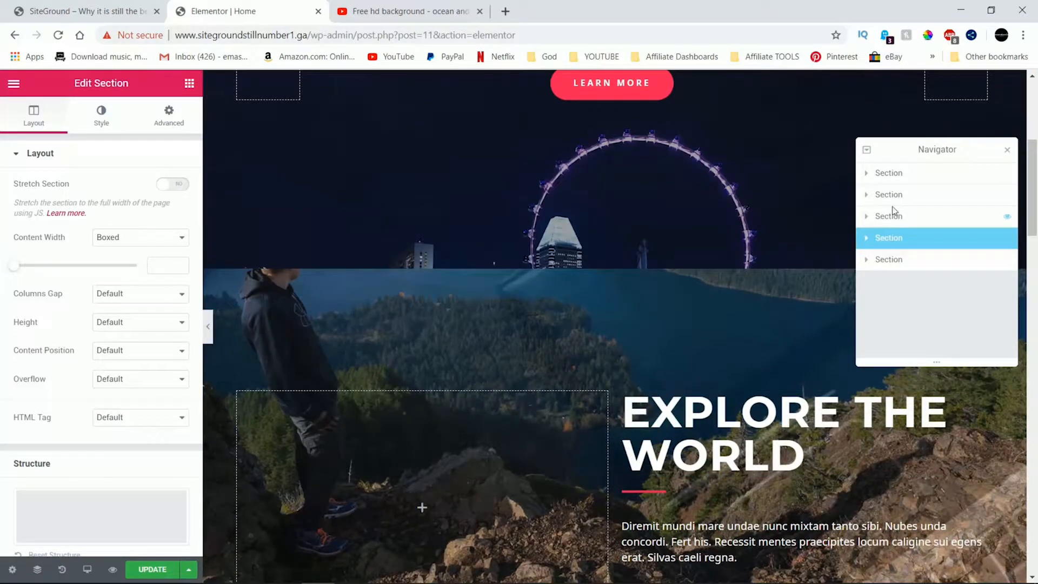
Move the quote section back to second place, directly below the hero, and check its position
left_click(891, 194)
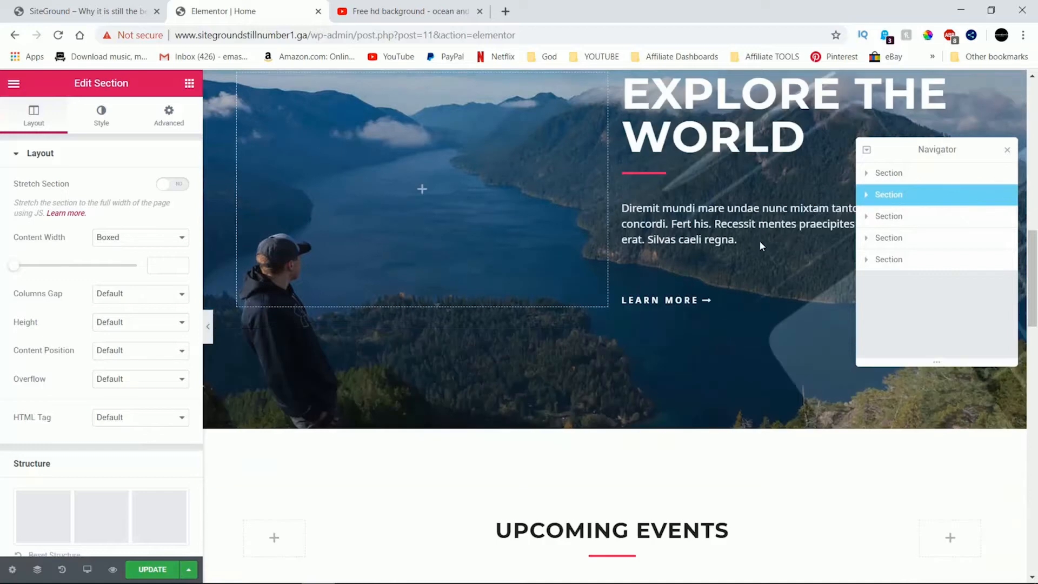
scroll(746, 241, "up", 12)
scroll(737, 244, "down", 5)
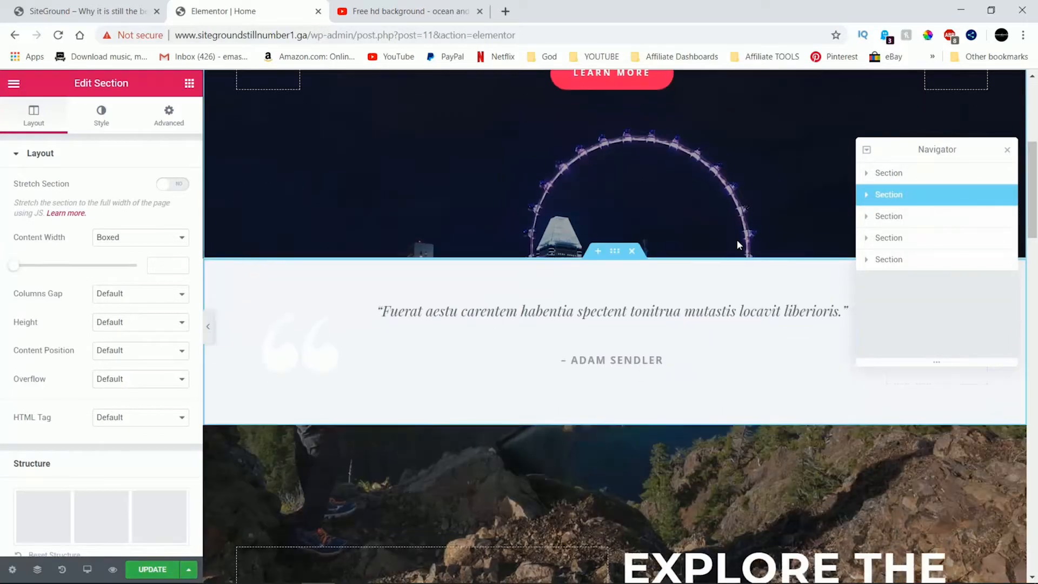
Revert the page to the Section Color Edited history entry preceding the section moves, and check the order down to the photo gallery
scroll(738, 244, "down", 10)
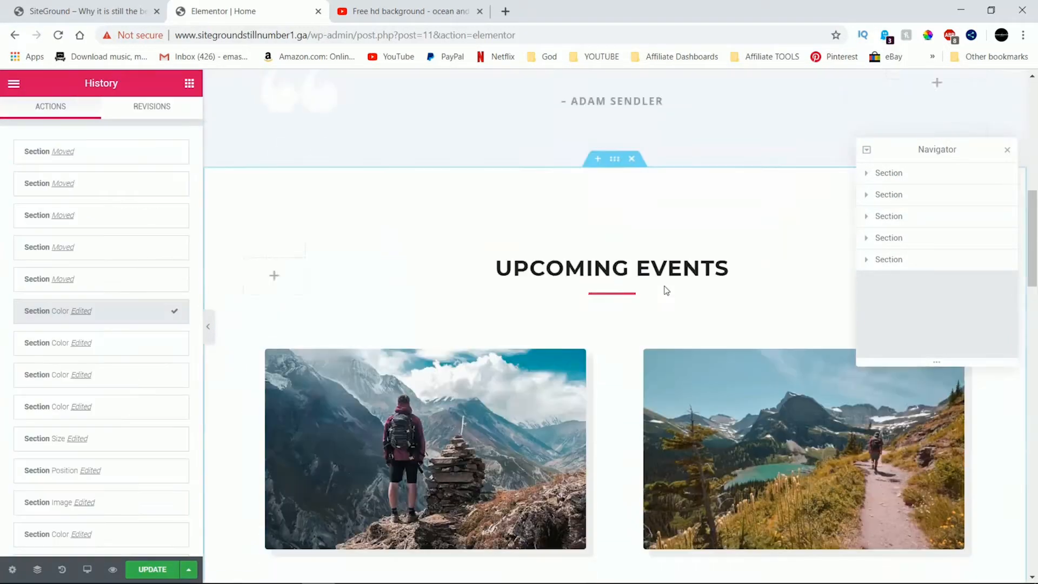
scroll(666, 291, "down", 7)
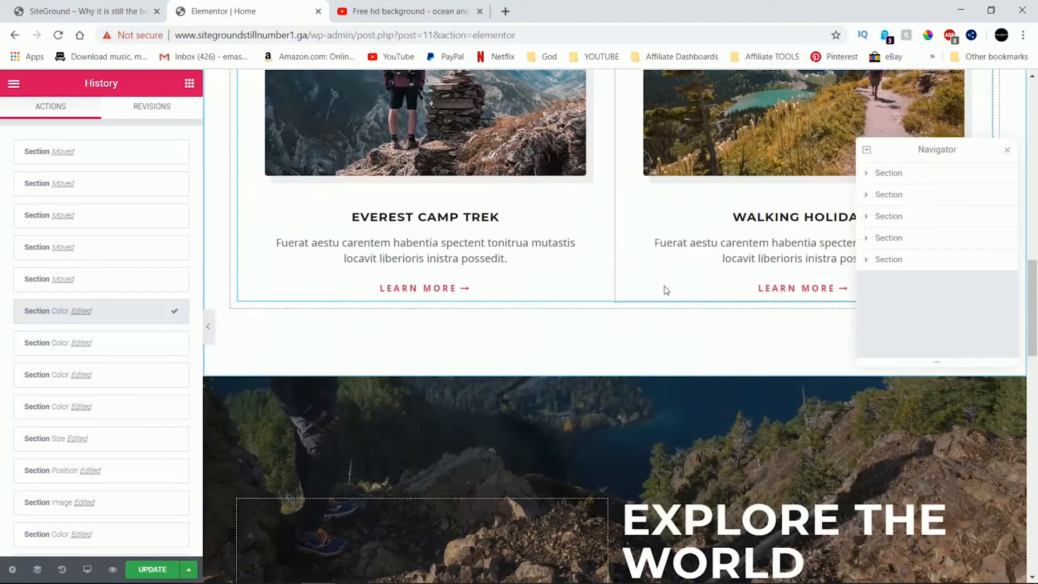
scroll(666, 290, "down", 12)
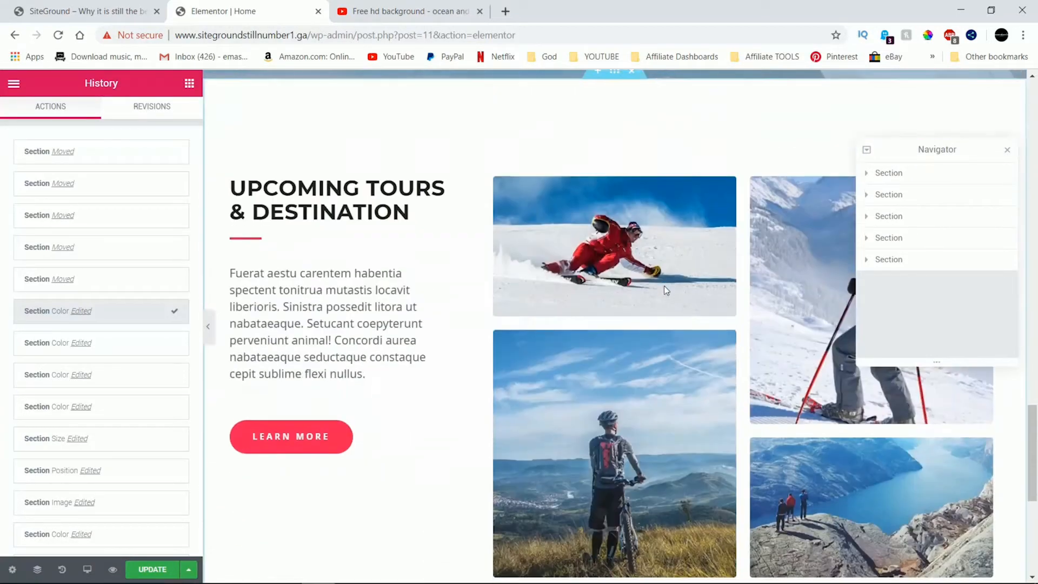
scroll(666, 290, "down", 7)
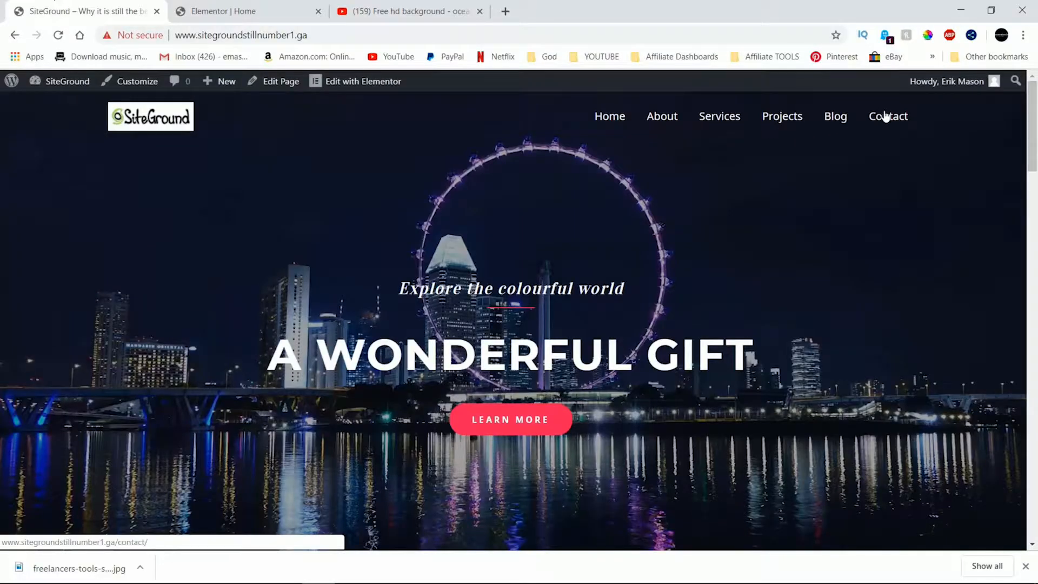
Return to the Elementor editor, exit it to the WordPress dashboard, and close the YouTube page
left_click(279, 19)
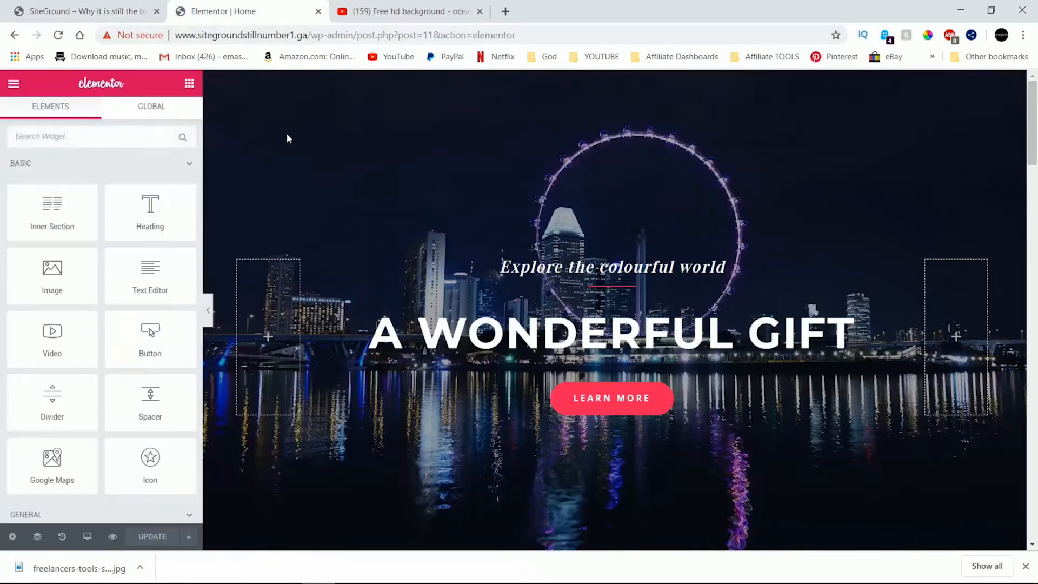
left_click(13, 83)
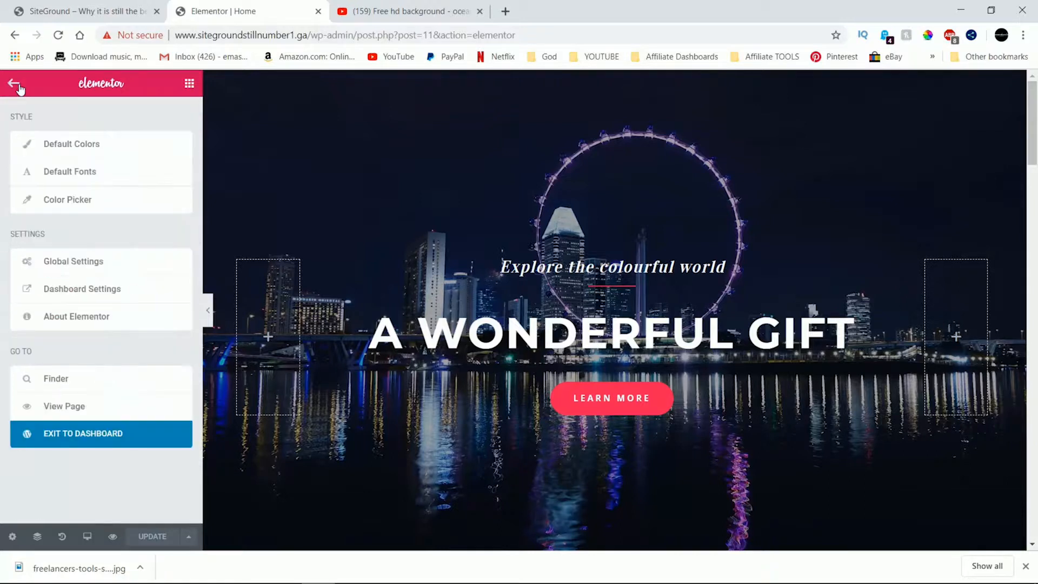
left_click(70, 437)
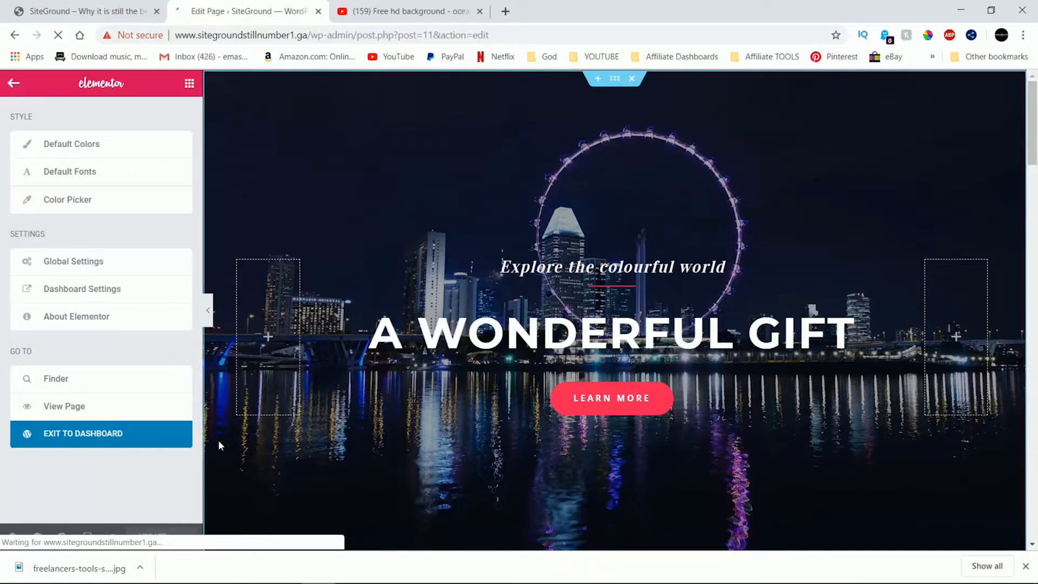
left_click(479, 12)
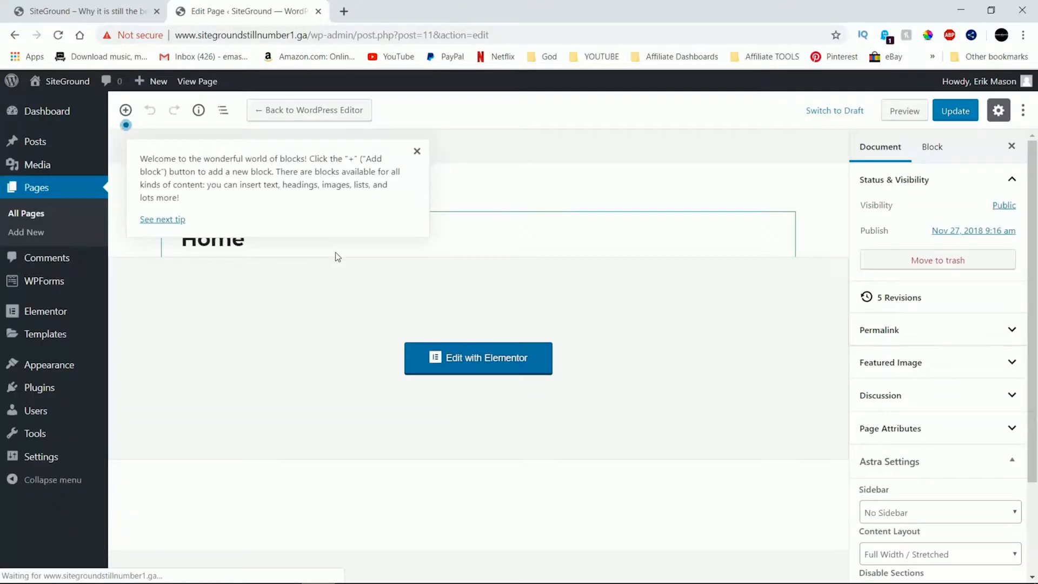
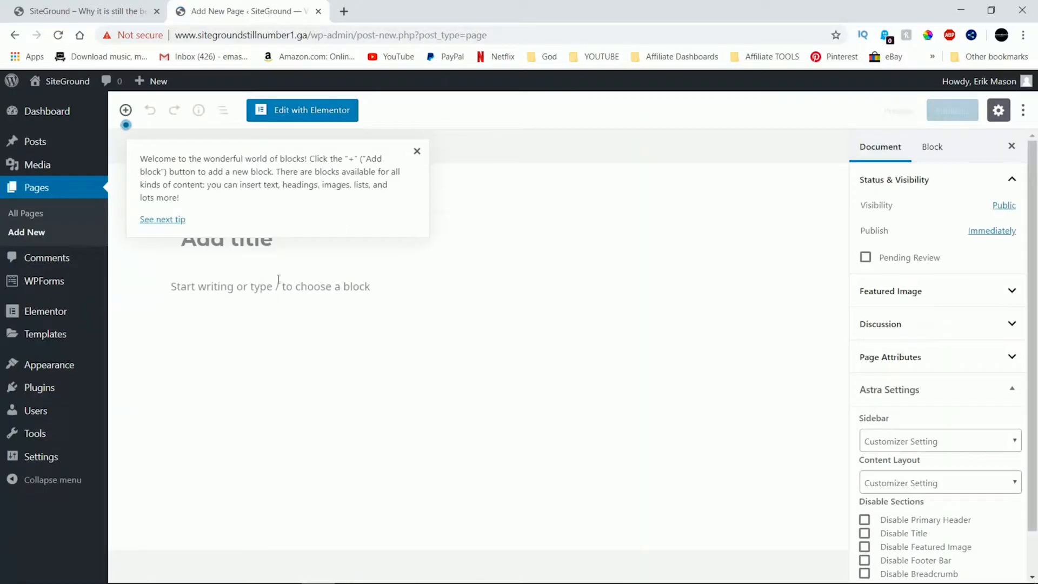
Dismiss the welcome tip, title the new page HOSTING COMPARISONS, and publish it
left_click(416, 152)
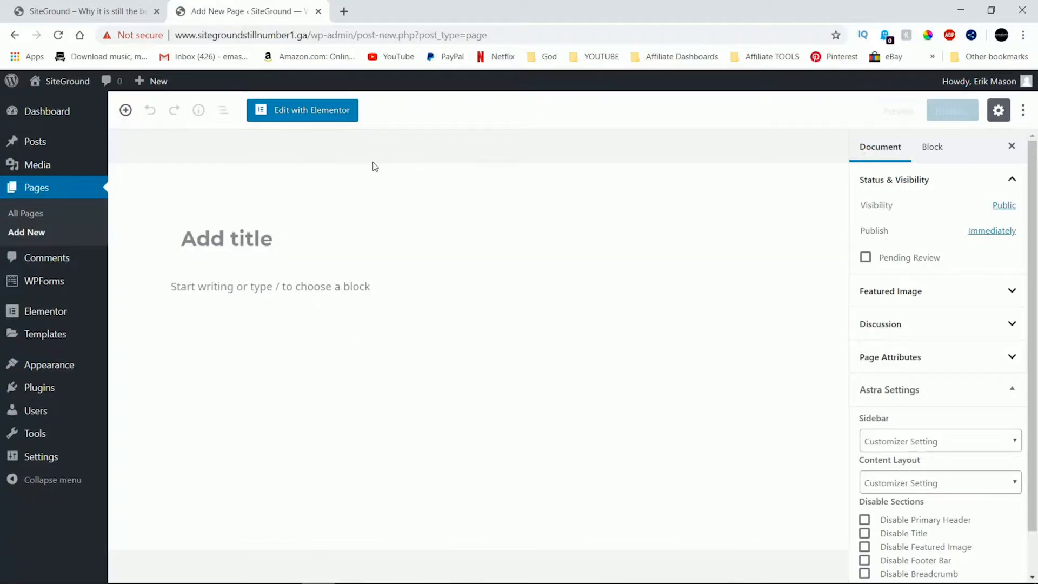
type("h")
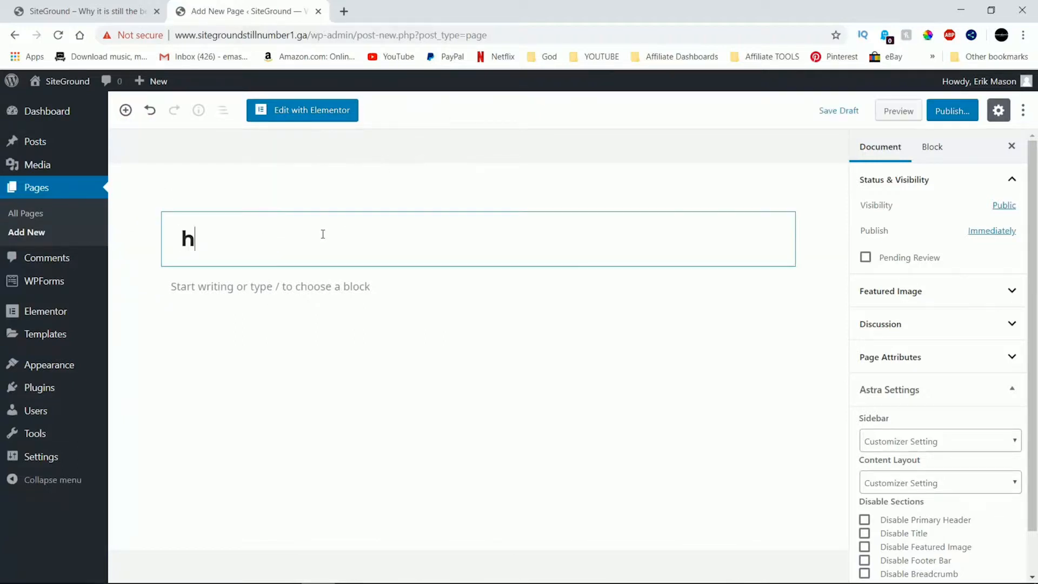
type("o")
key("BackSpace")
key("BackSpace")
type("HOSTING COMPARISONS")
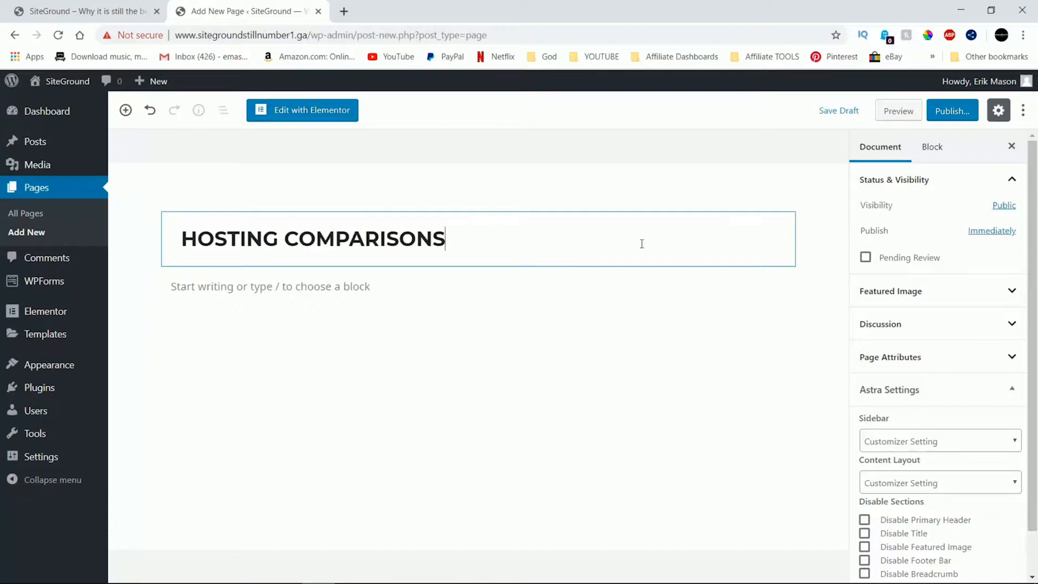
left_click(942, 113)
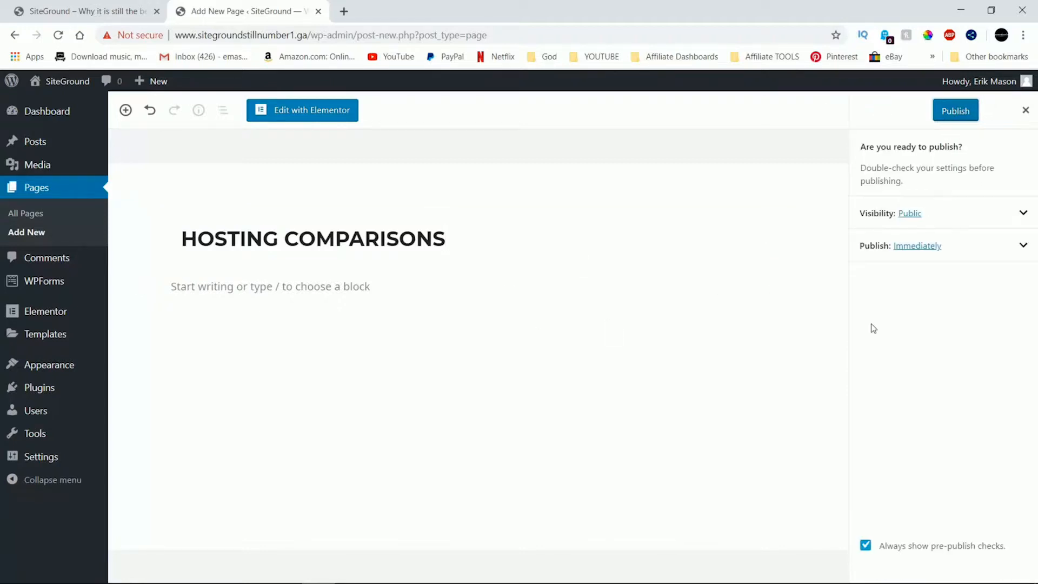
left_click(948, 122)
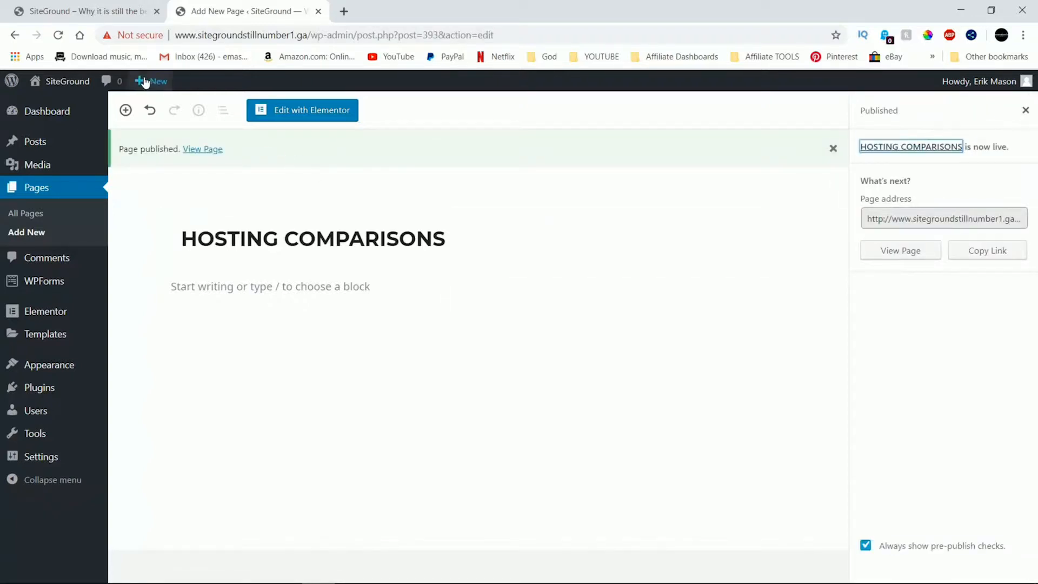
Create a new page titled FACEBOOK POLLS and publish it
mouse_move(146, 87)
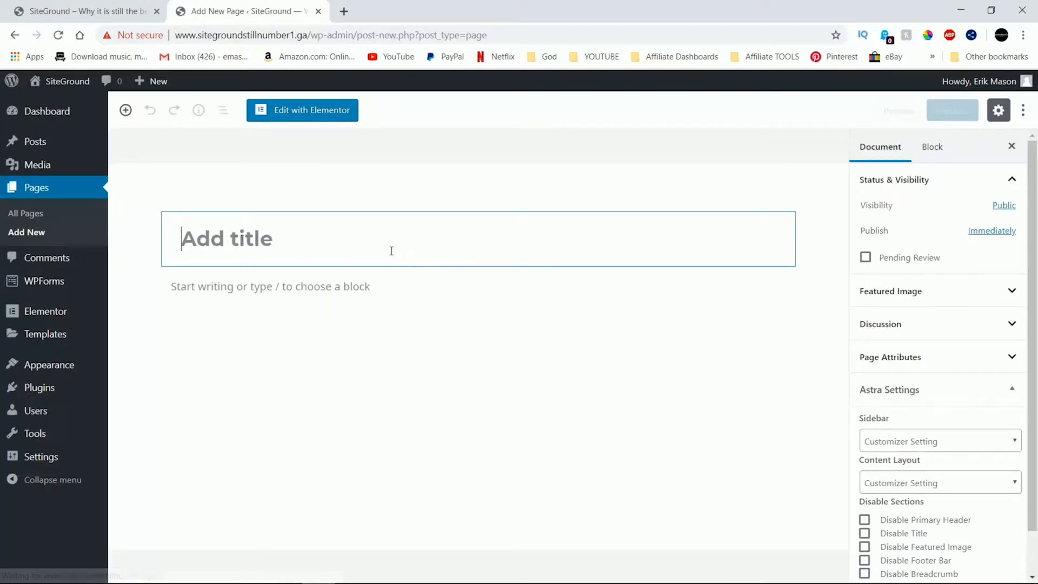
type("f")
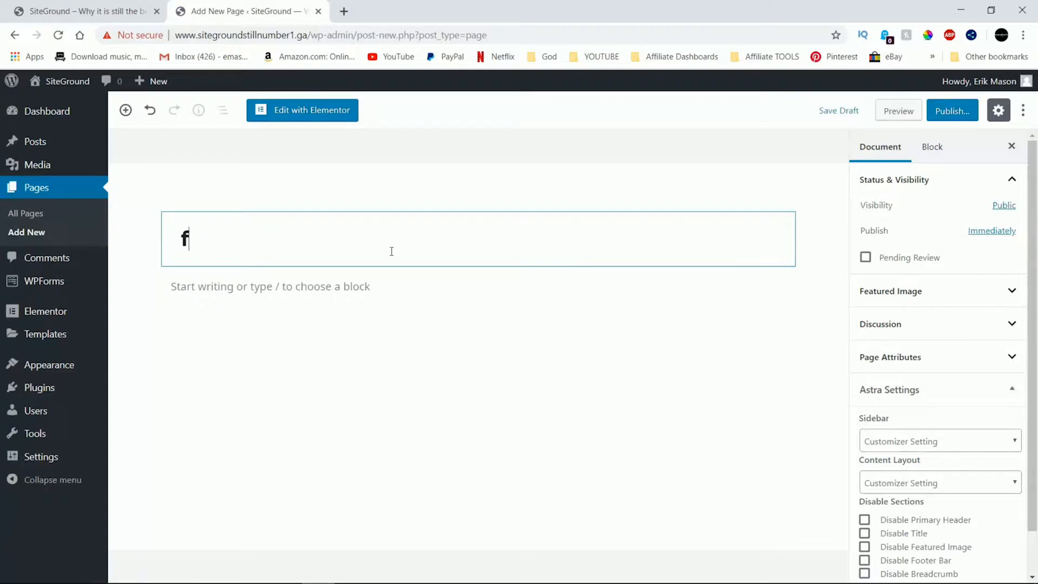
key("BackSpace")
type("FACEBOOK POLLS")
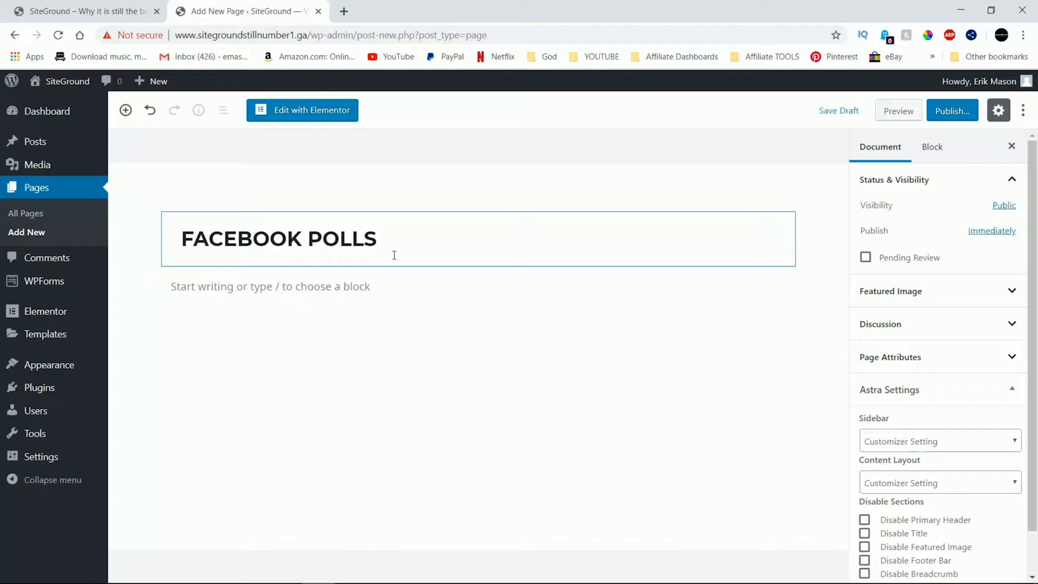
left_click(931, 116)
left_click(942, 117)
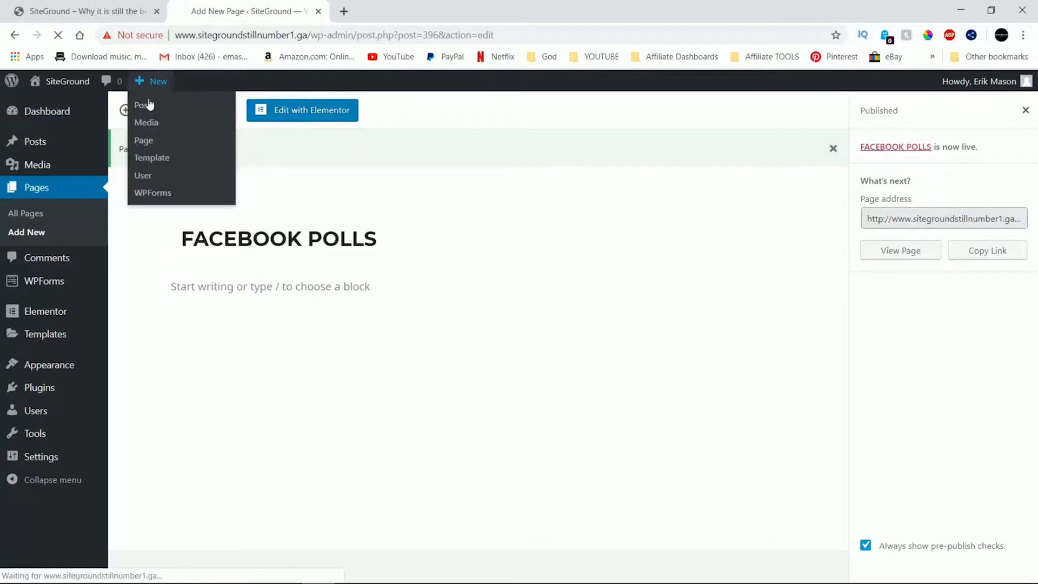
Create a new page titled SCREENSHOTS FOR EVIDENCE and publish it
left_click(145, 142)
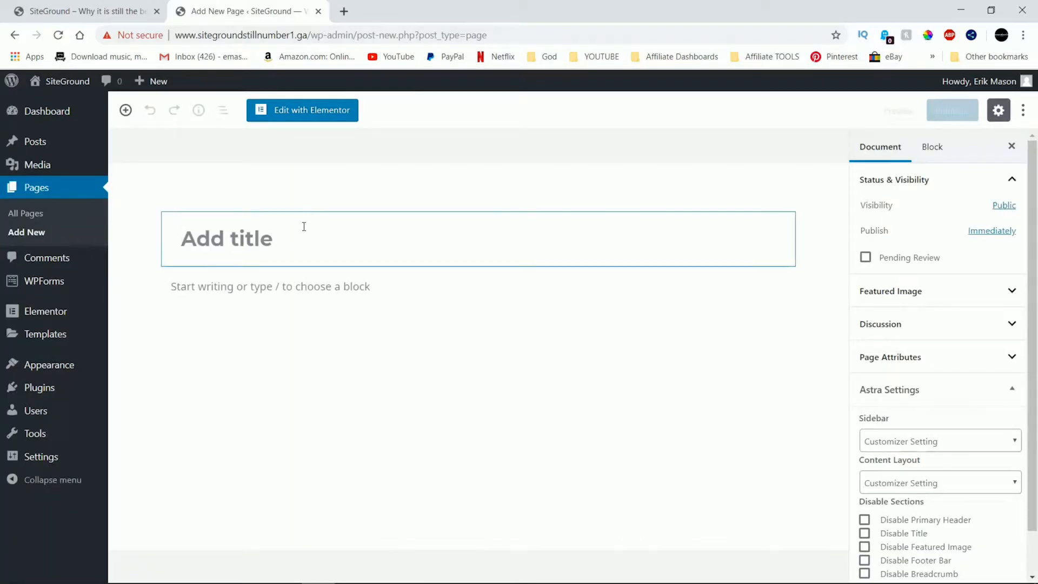
type("SCREENSHOTS")
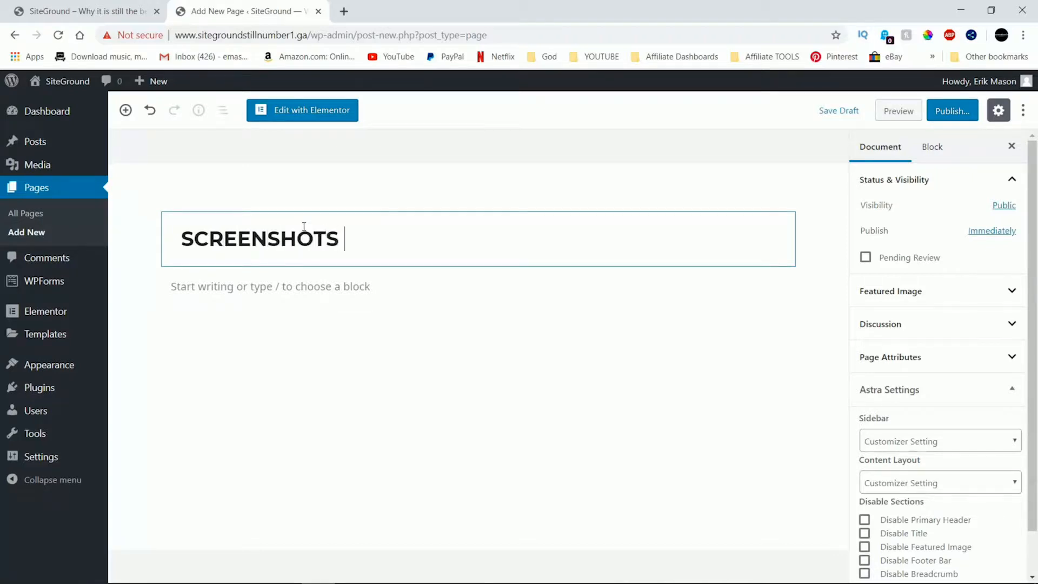
type(" O")
type("OR EVIDENCE")
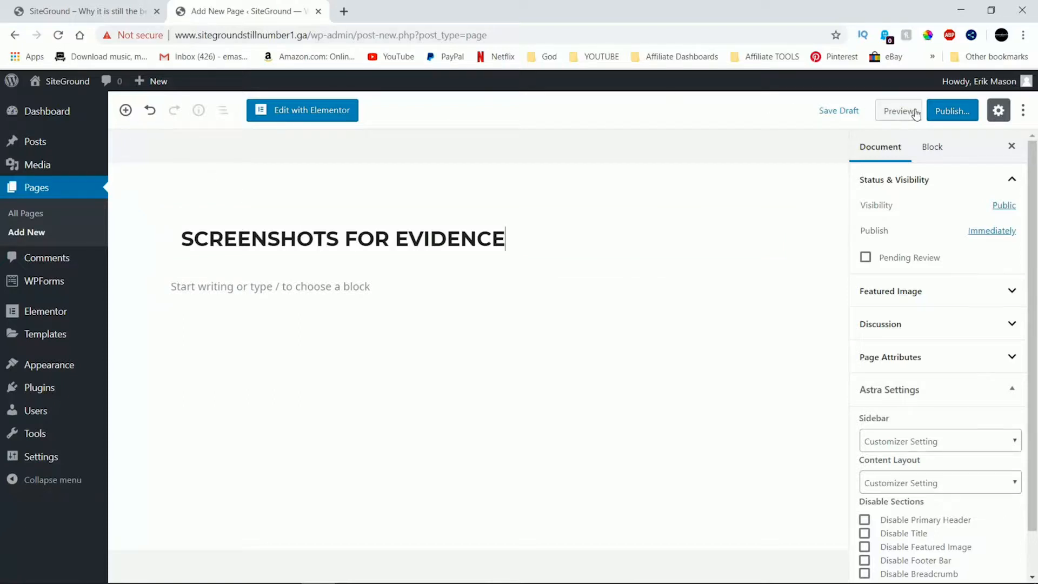
left_click(952, 110)
left_click(951, 111)
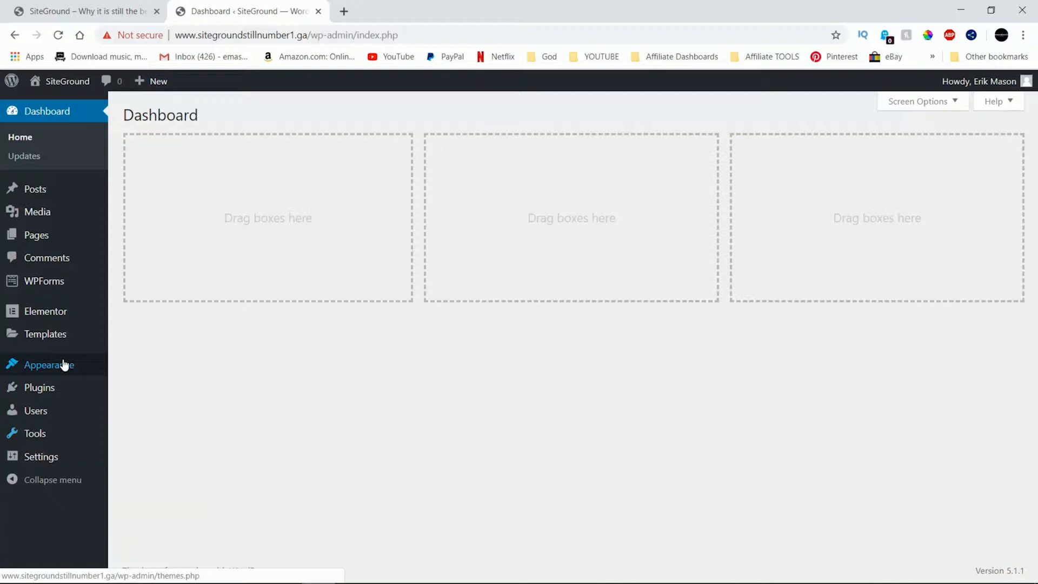
Open the WordPress menu editor and compare its items with the header navigation on the live home page
mouse_move(72, 367)
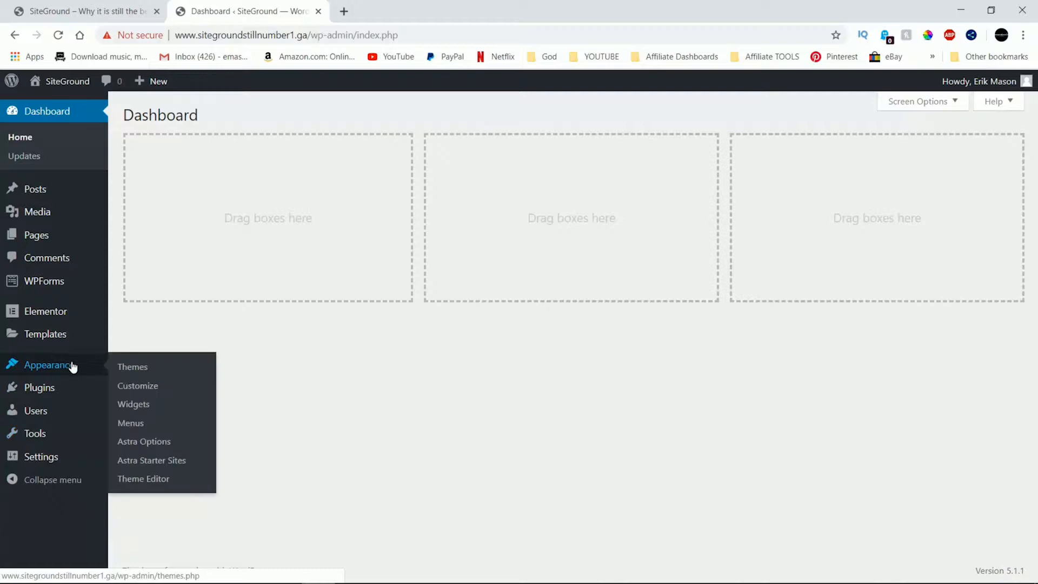
left_click(133, 425)
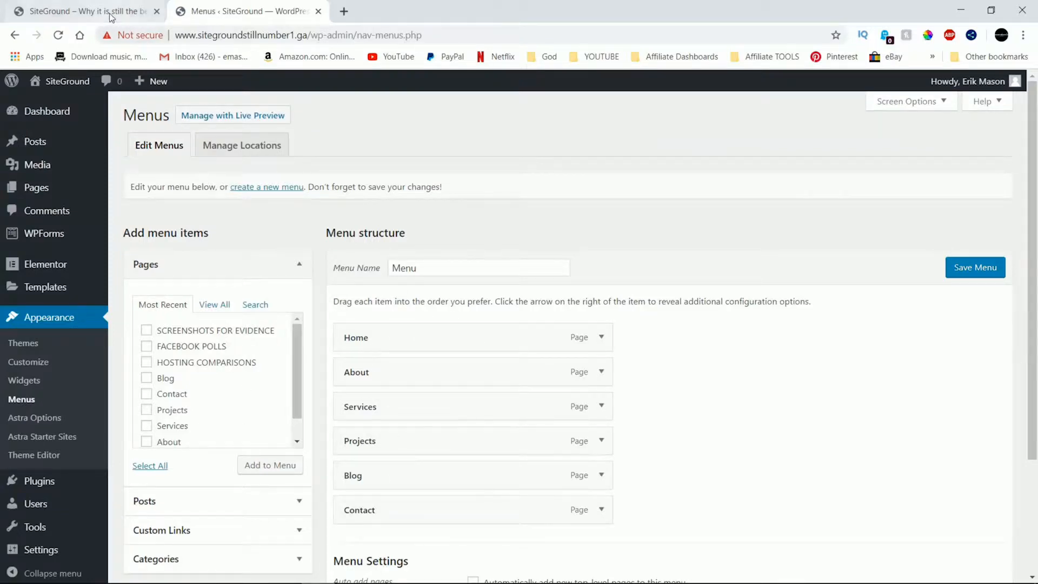
left_click(128, 11)
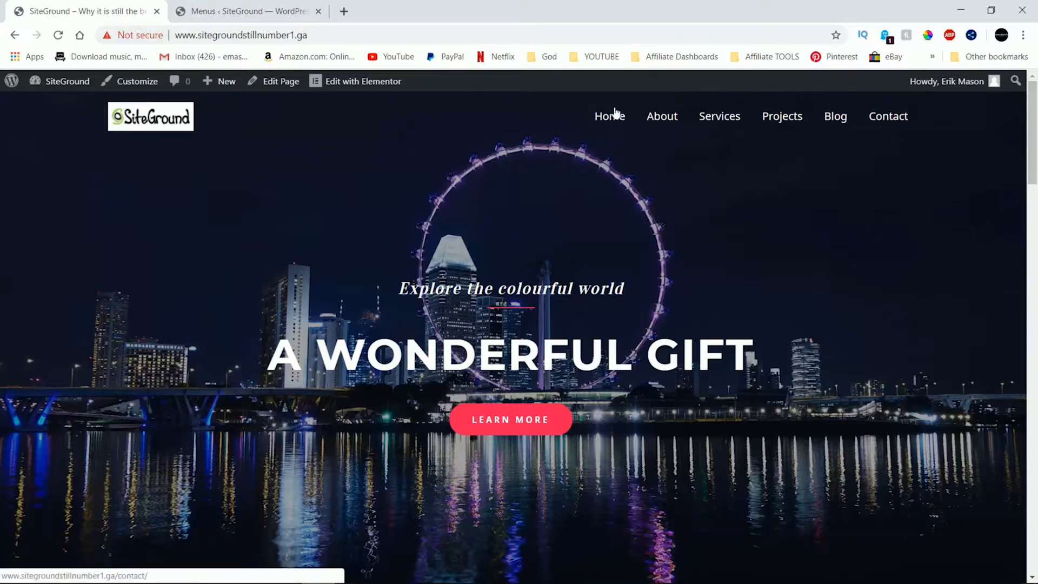
left_click(227, 11)
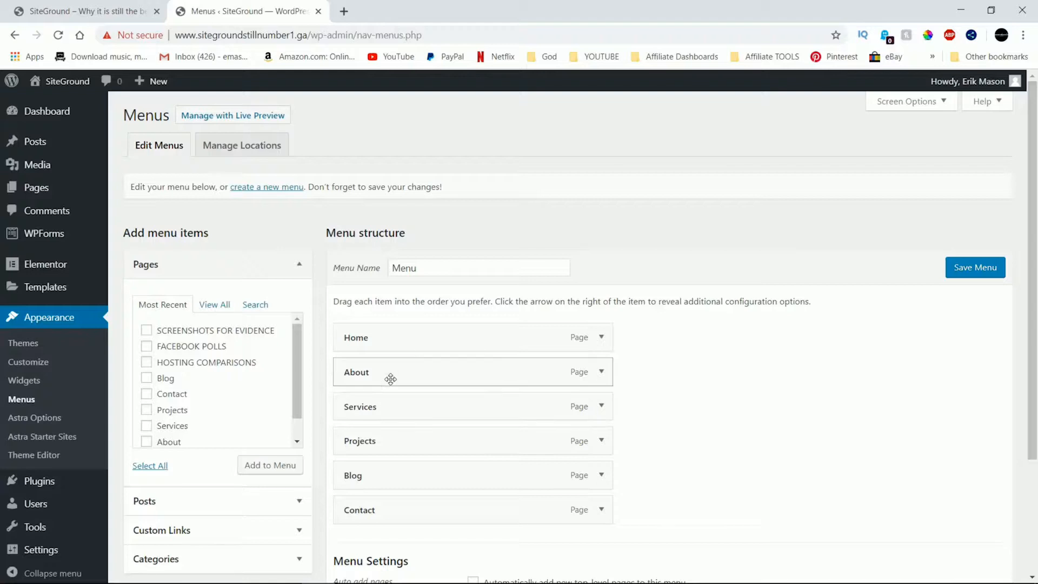
Move About below Services and Projects below Blog in the menu structure, and reload the live home page to compare
left_click_drag(392, 375, 388, 404)
left_click_drag(390, 440, 390, 470)
left_click(100, 12)
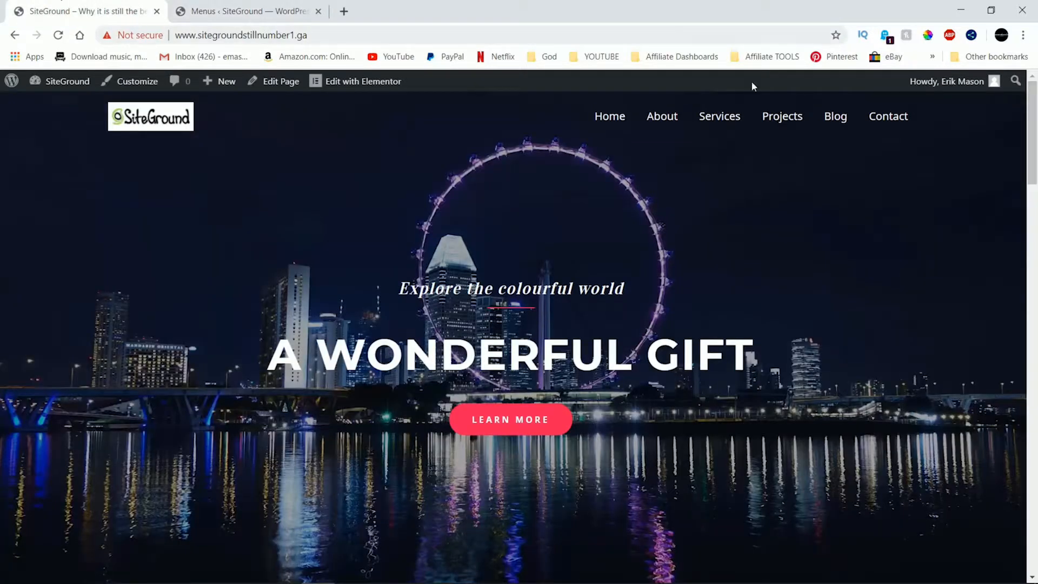
left_click(59, 38)
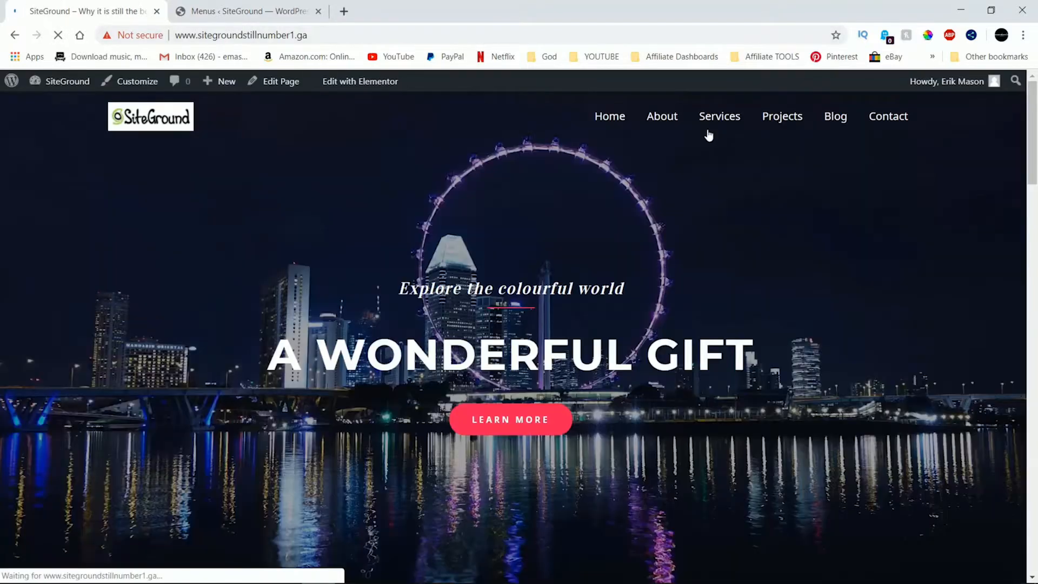
left_click(216, 6)
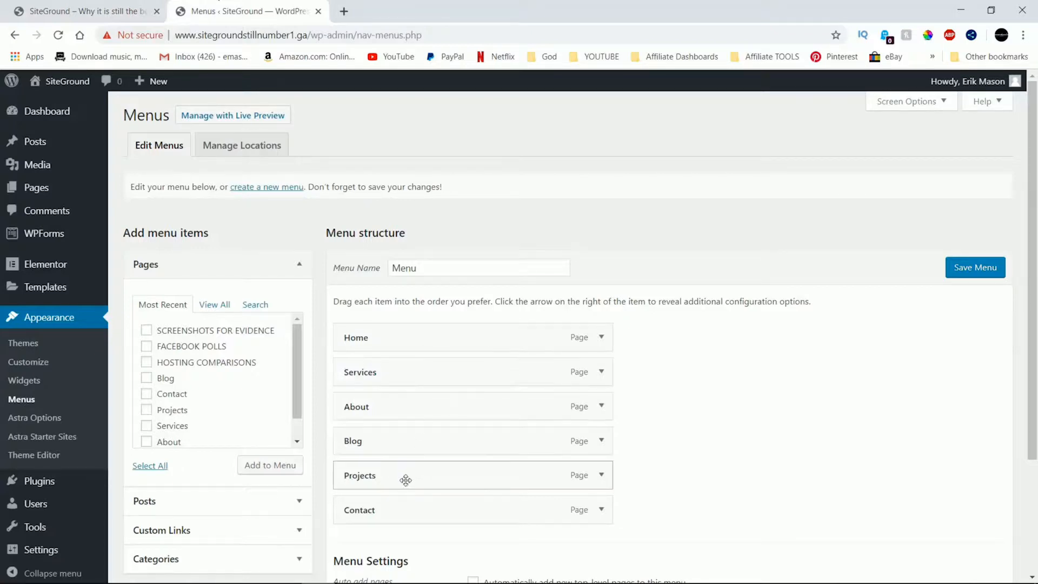
Remove the Projects item from the menu and move About back above Services
left_click(599, 476)
scroll(489, 498, "down", 3)
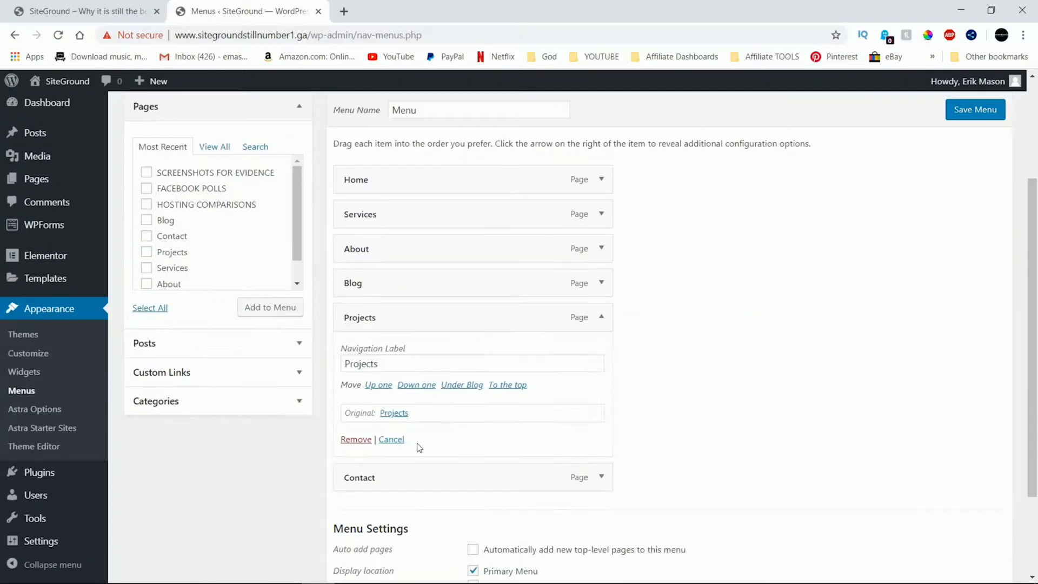
left_click(355, 439)
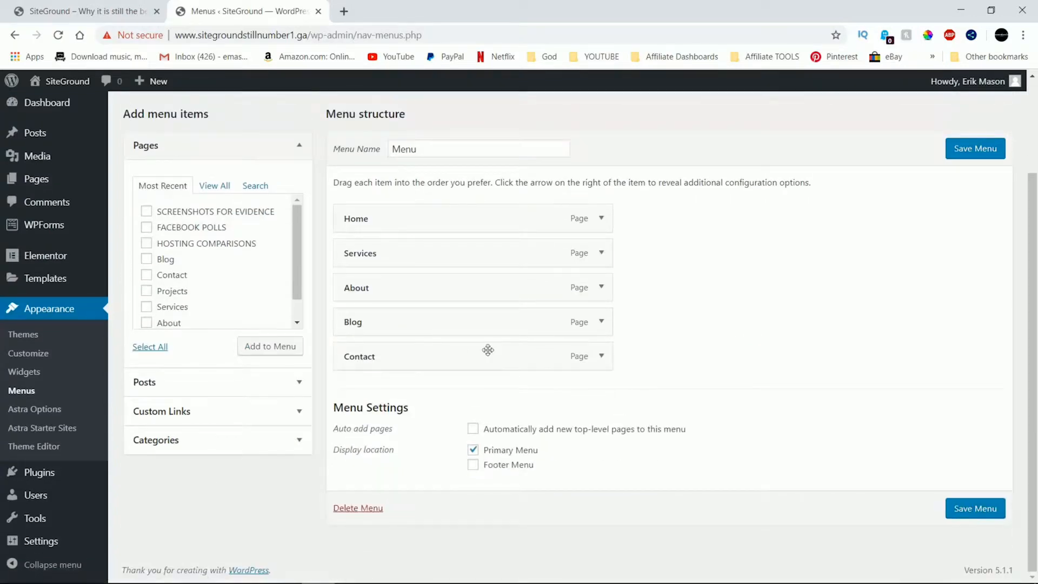
scroll(373, 289, "up", 1)
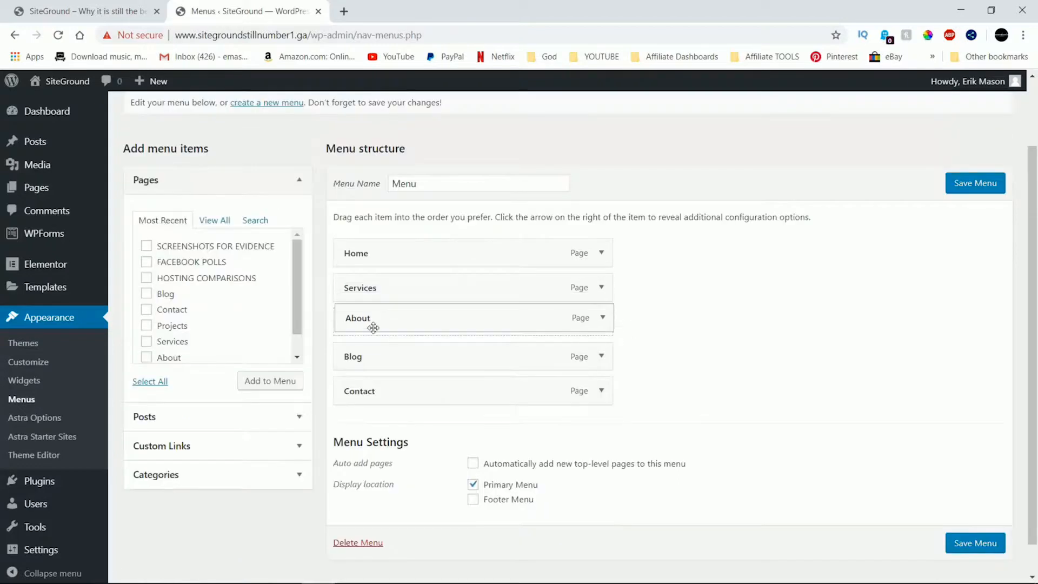
left_click_drag(371, 324, 369, 287)
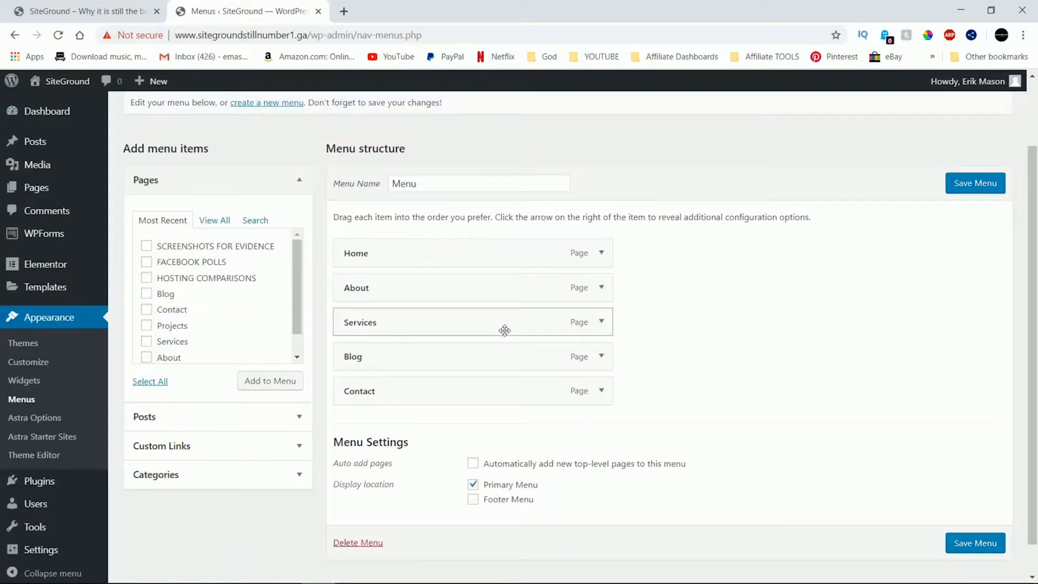
Change the navigation label of the Services menu item to REVIEWS
left_click(601, 323)
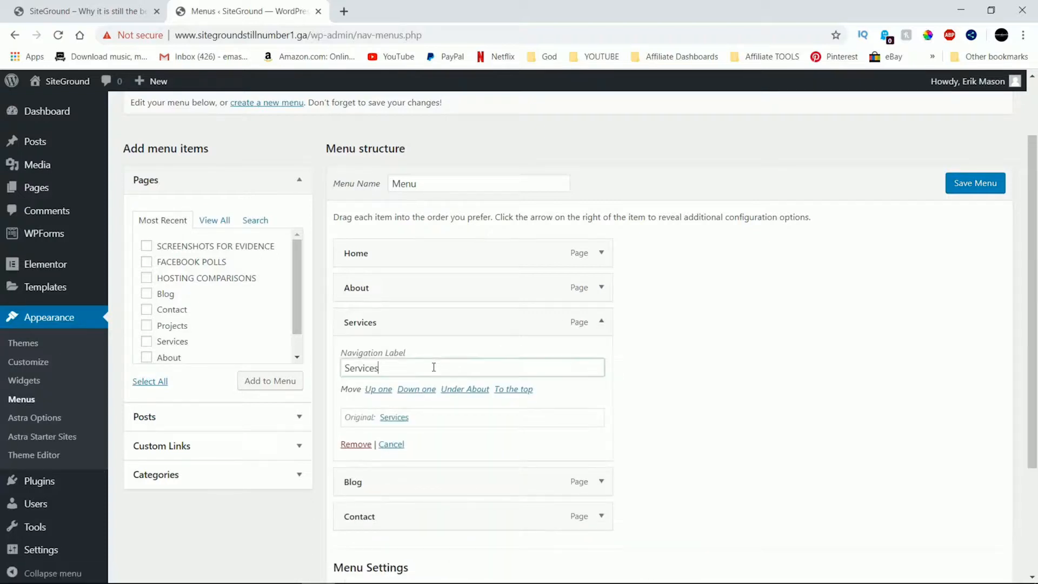
left_click_drag(381, 365, 344, 364)
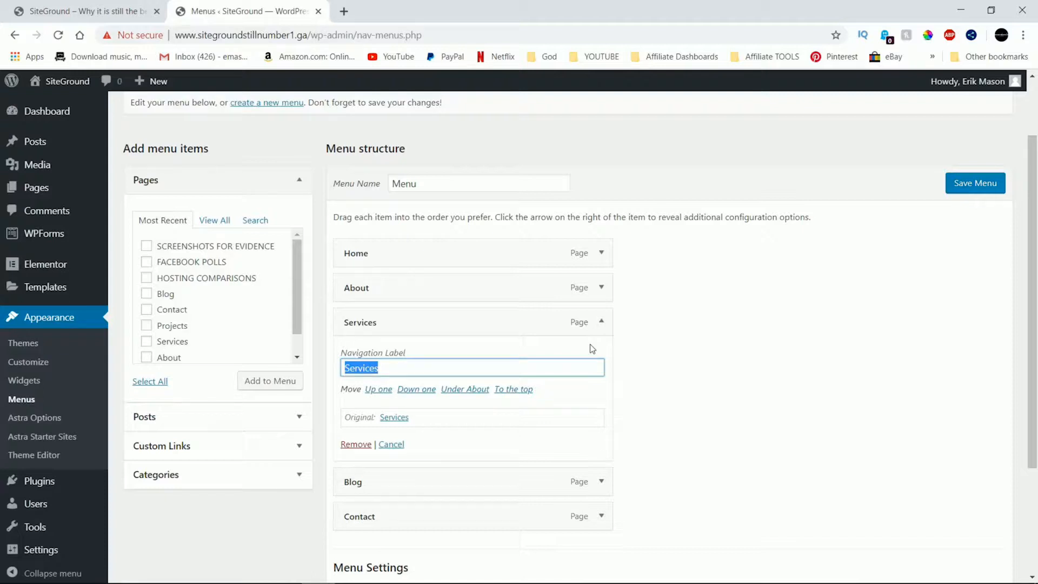
type("REVIEWS")
left_click(642, 340)
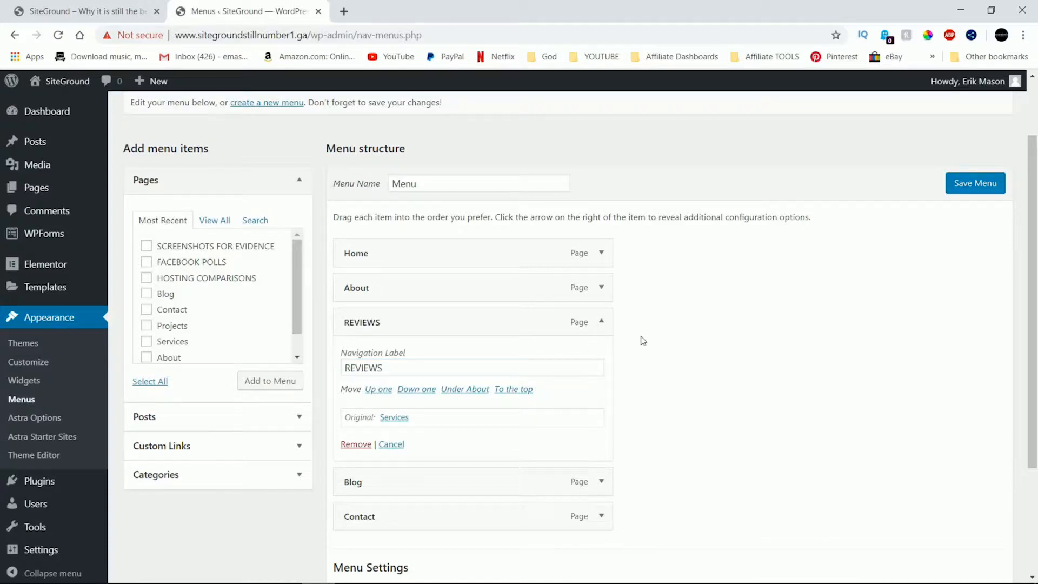
left_click(602, 321)
Change the navigation labels of the About and Home menu items to ABOUT and HOME
left_click(601, 287)
double_click(470, 326)
type("ABOUT")
left_click(601, 287)
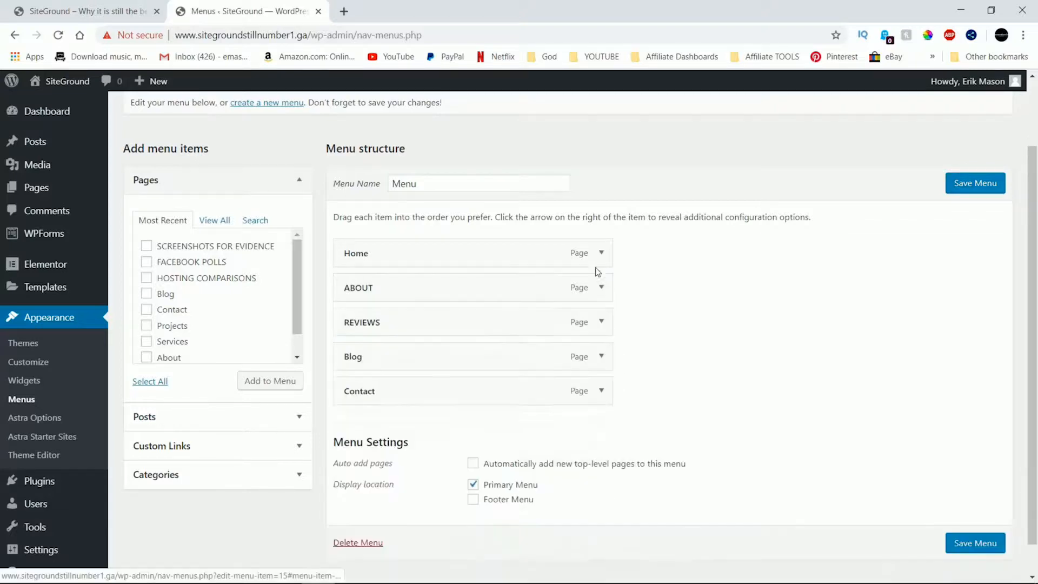
left_click(602, 253)
double_click(470, 298)
type("HOME")
Change the navigation labels of the Blog and Contact menu items to BLOG and CONTACT
left_click(600, 482)
double_click(471, 528)
type("BLOG")
scroll(427, 482, "down", 3)
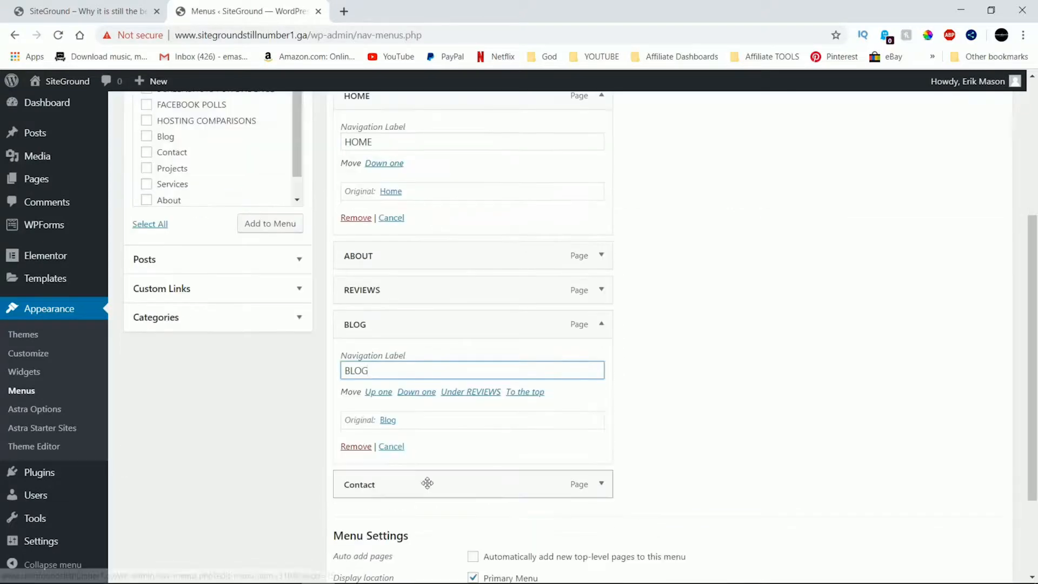
left_click(601, 483)
double_click(470, 527)
type("CONTACT")
Save the relabelled menu and reload the live home page to check its navigation
scroll(963, 494, "up", 5)
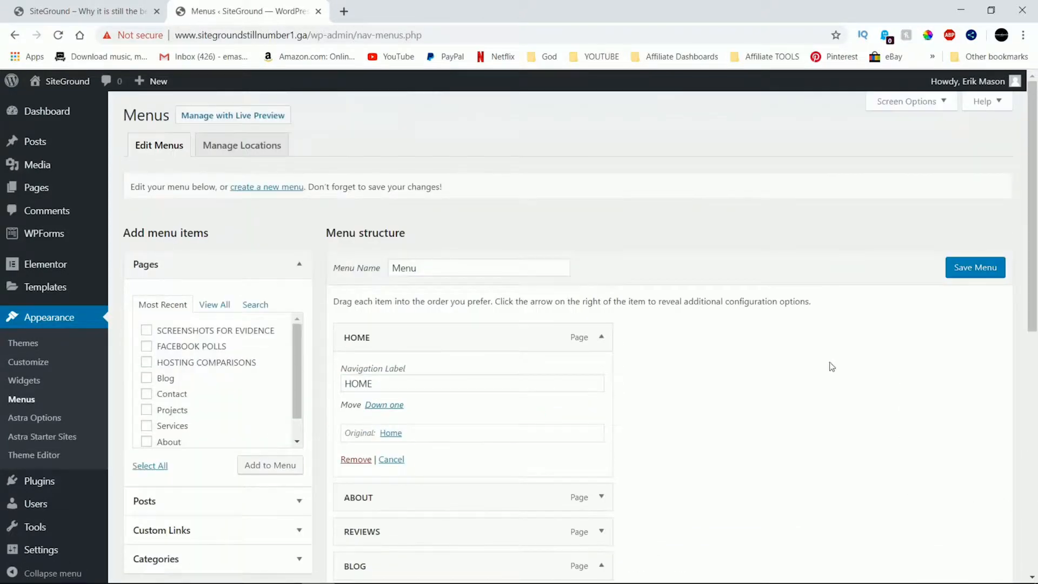
left_click(973, 271)
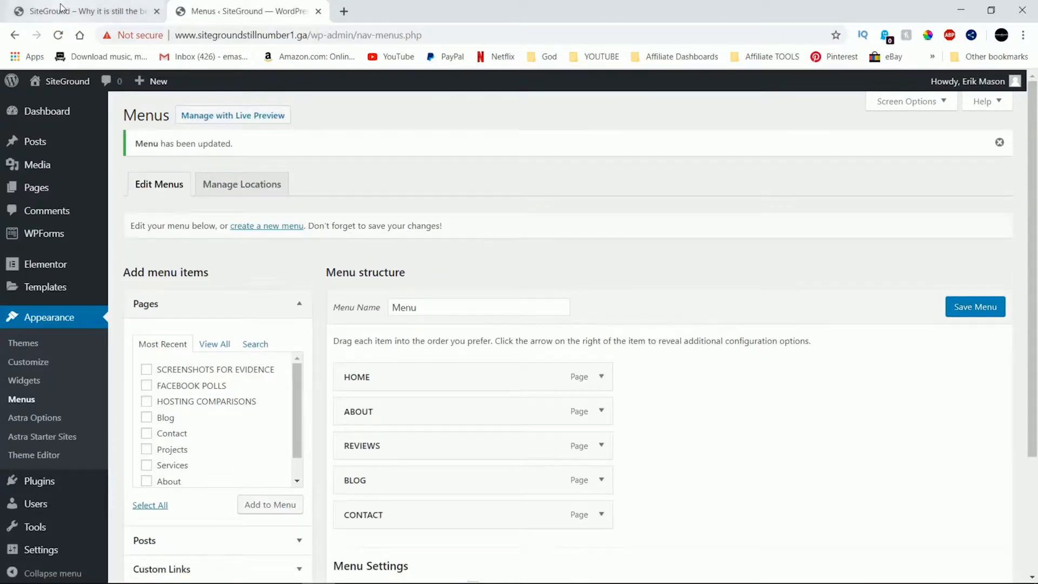
left_click(57, 16)
left_click(58, 36)
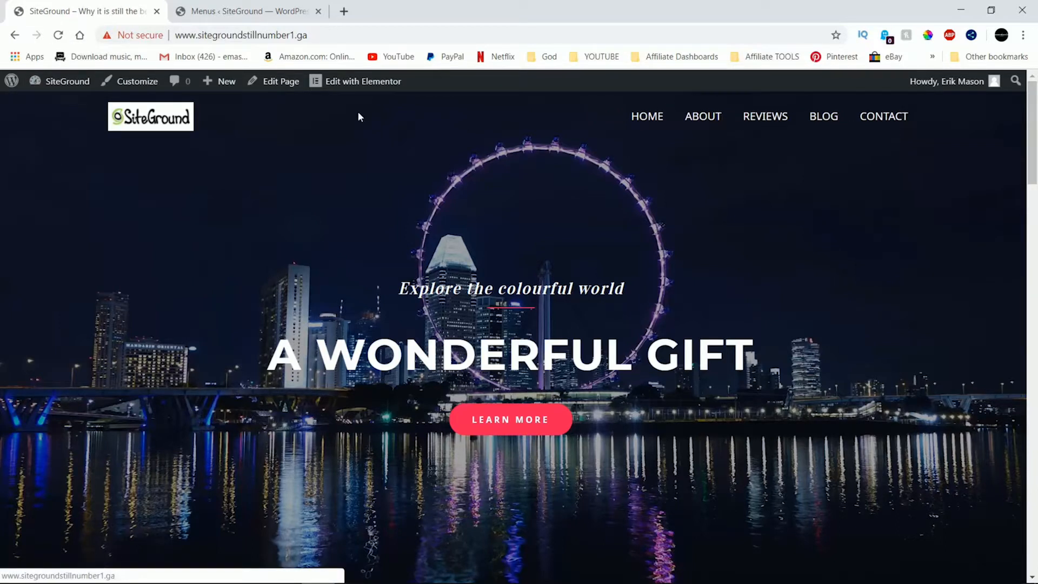
Add the SCREENSHOTS FOR EVIDENCE, FACEBOOK POLLS and HOSTING COMPARISONS pages to the menu
left_click(199, 10)
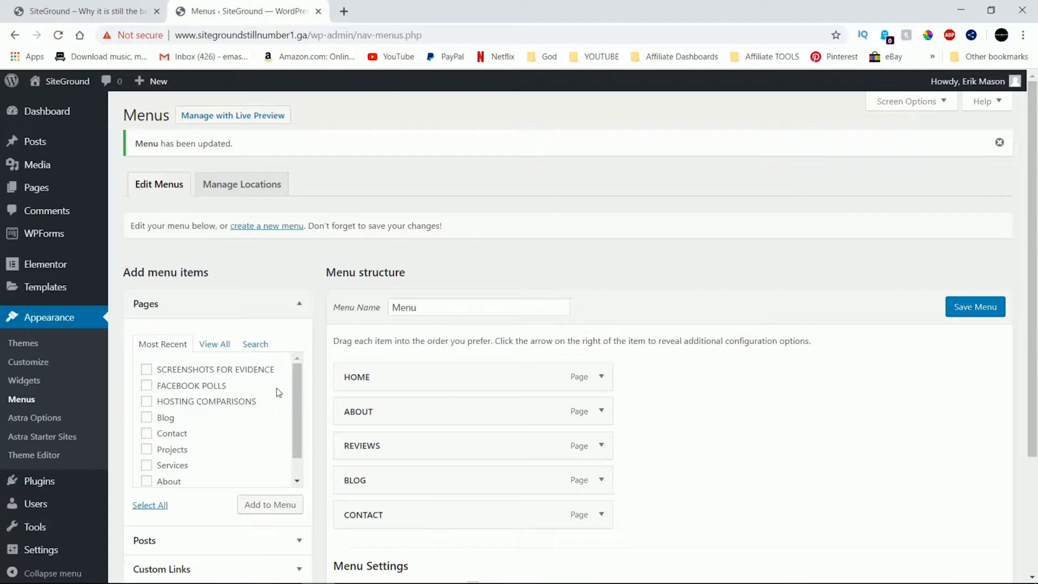
scroll(294, 385, "down", 1)
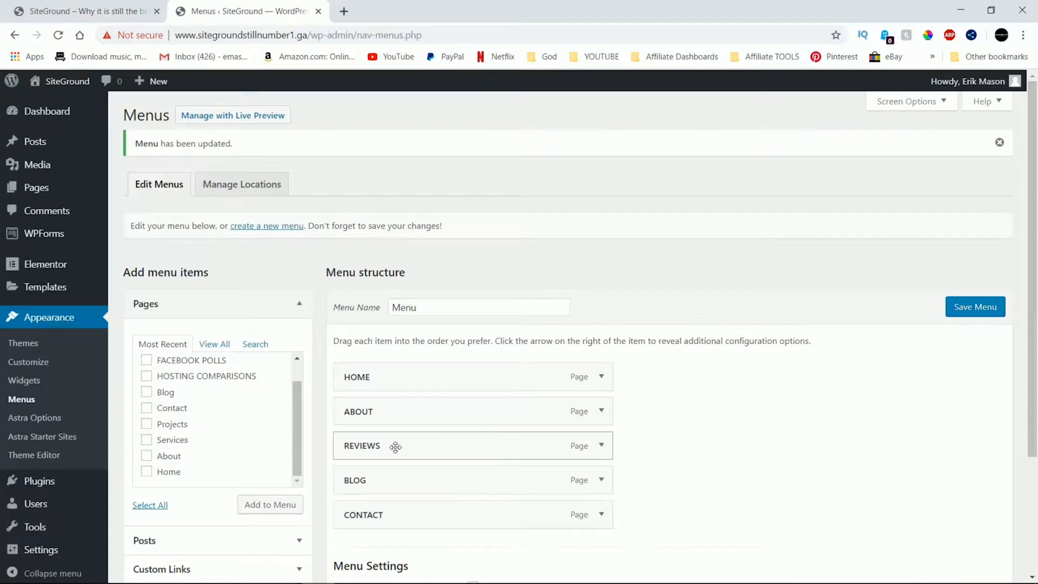
left_click_drag(301, 453, 294, 426)
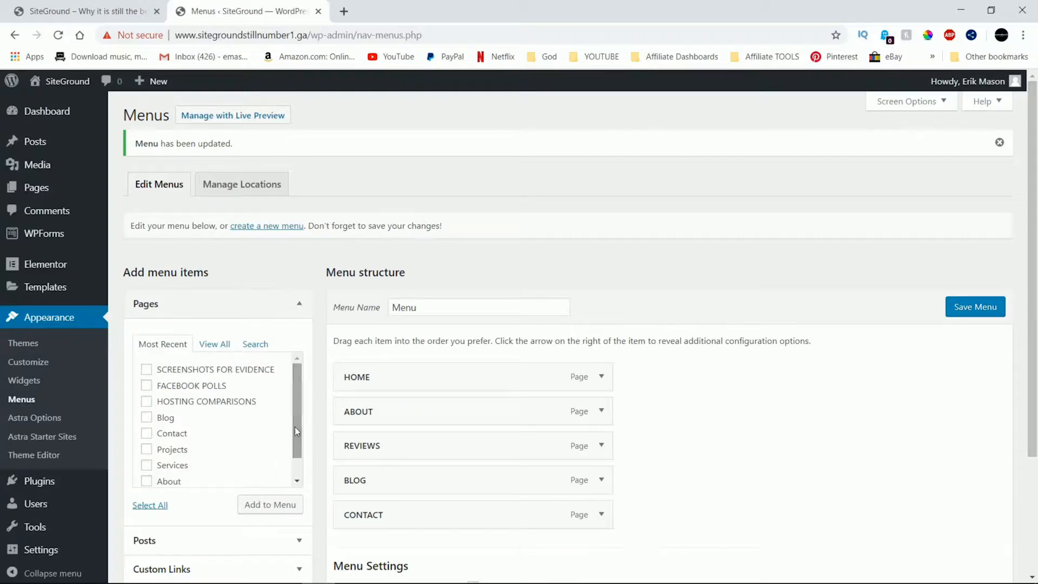
left_click(146, 369)
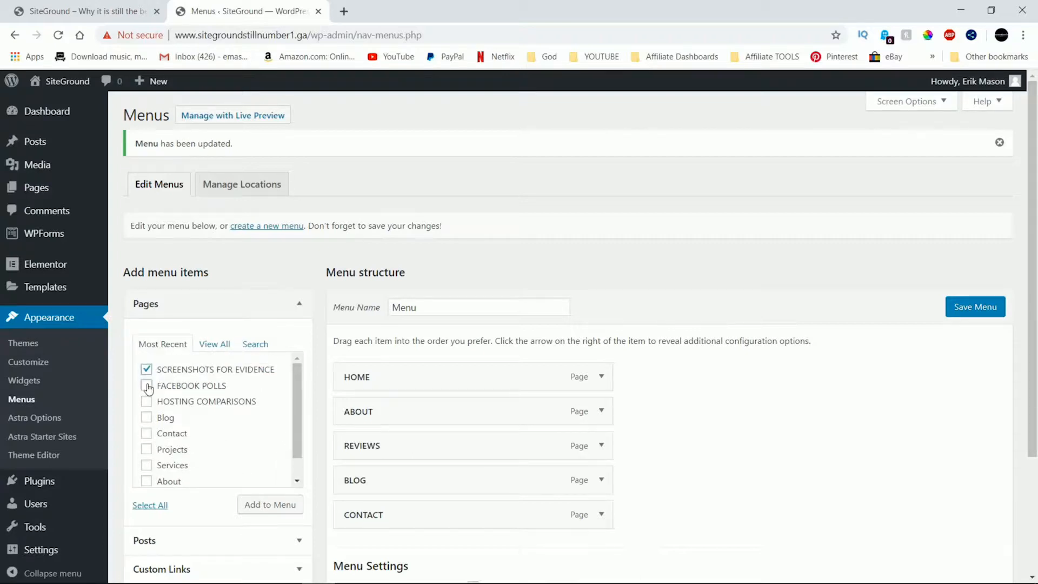
left_click(270, 505)
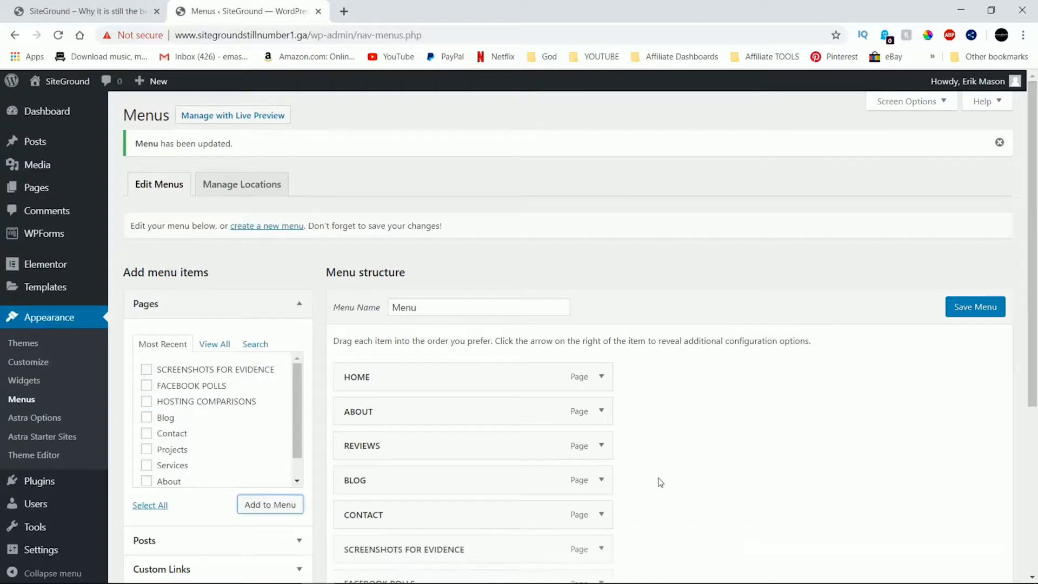
scroll(667, 463, "down", 3)
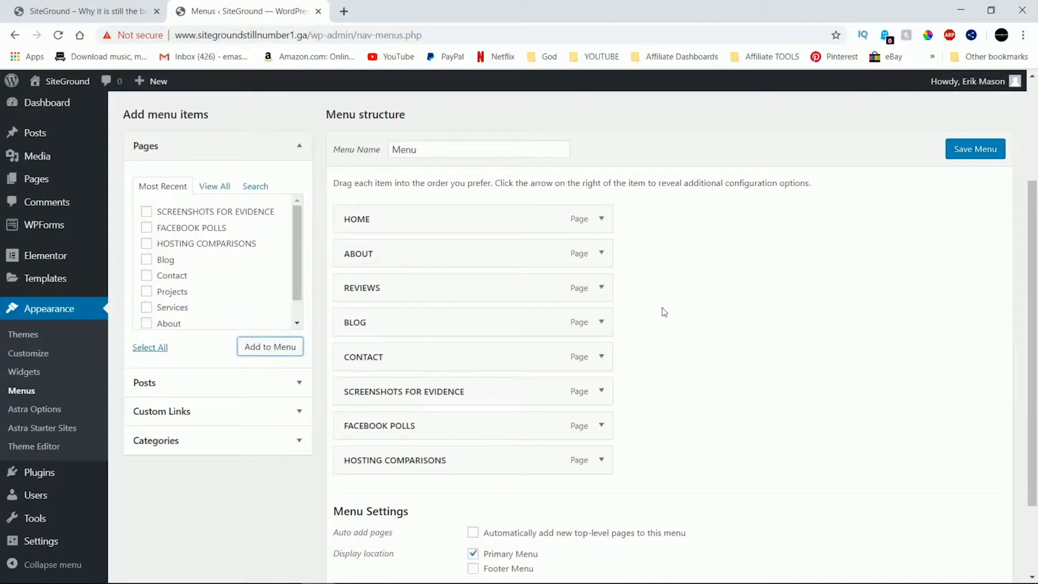
Save the menu with the three added pages and reload the live home page
left_click(989, 148)
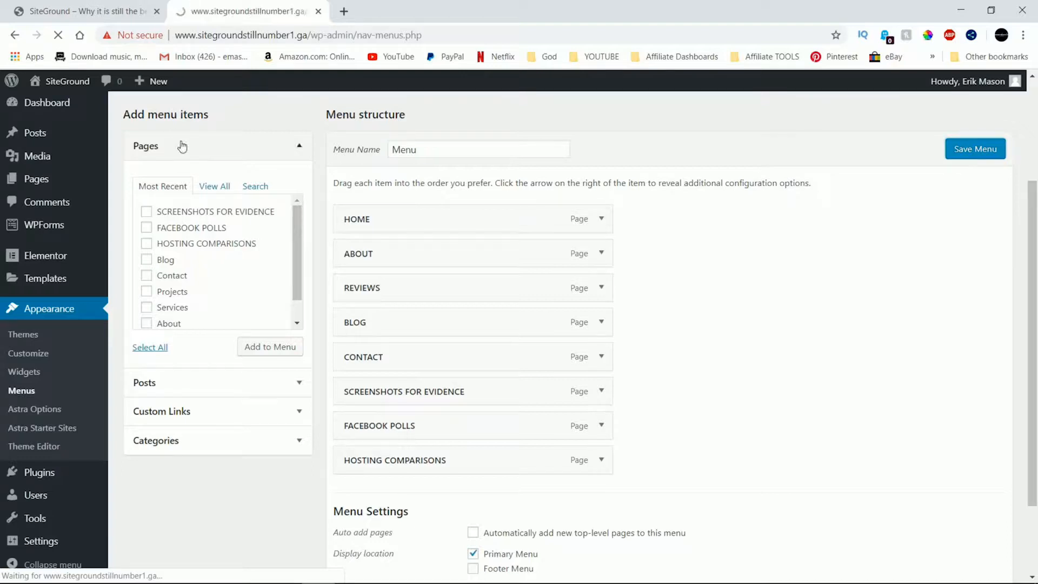
left_click(109, 8)
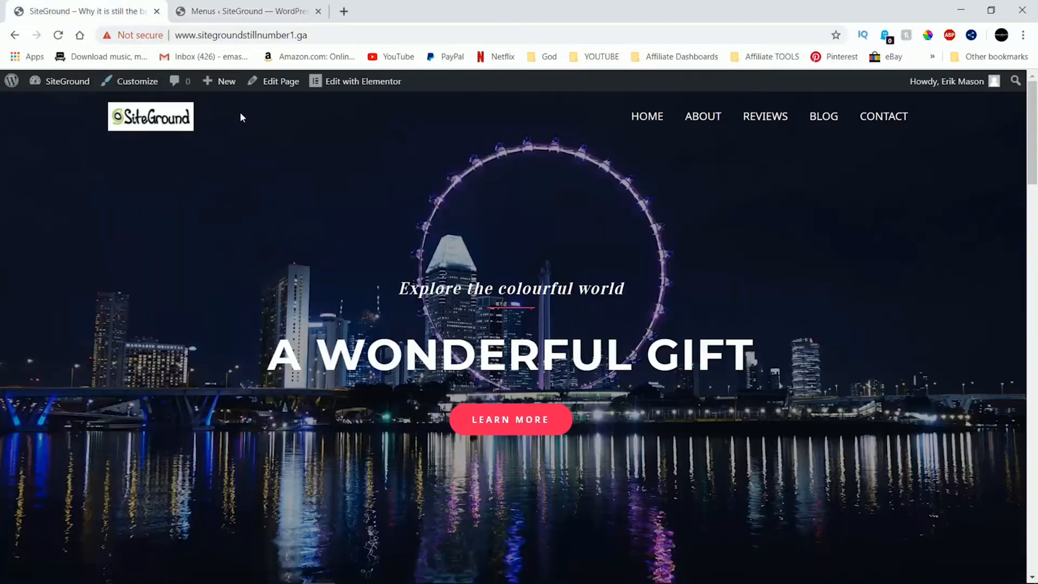
left_click(58, 36)
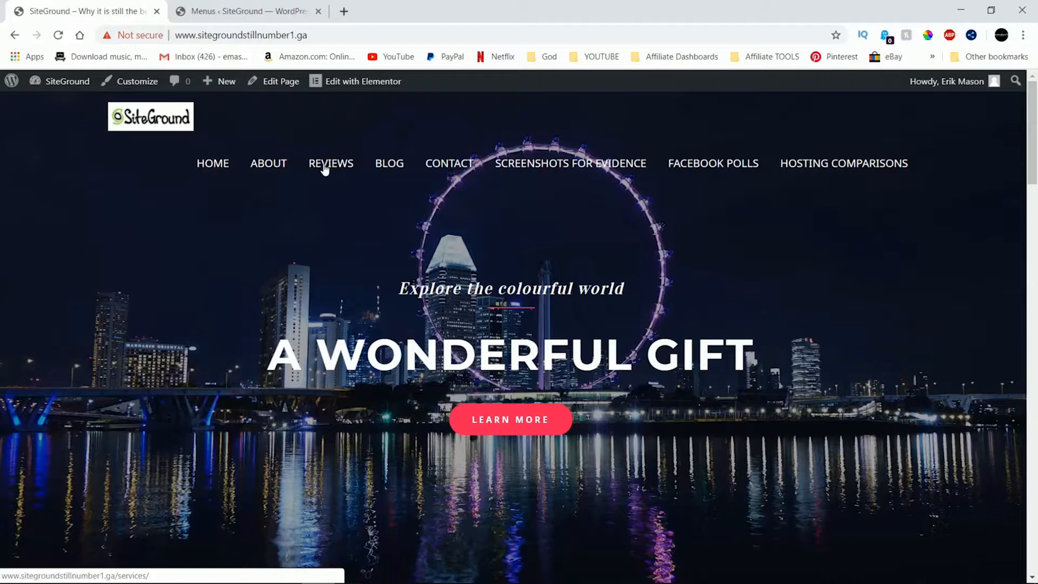
Nest HOSTING COMPARISONS, FACEBOOK POLLS and SCREENSHOTS FOR EVIDENCE, in that order, as sub items under REVIEWS
left_click(216, 17)
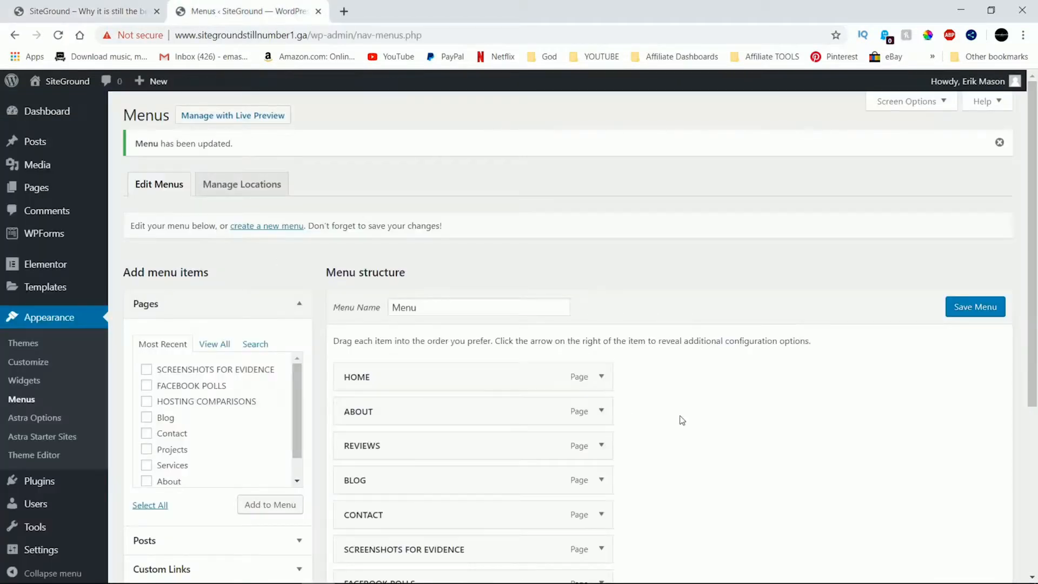
scroll(682, 420, "down", 3)
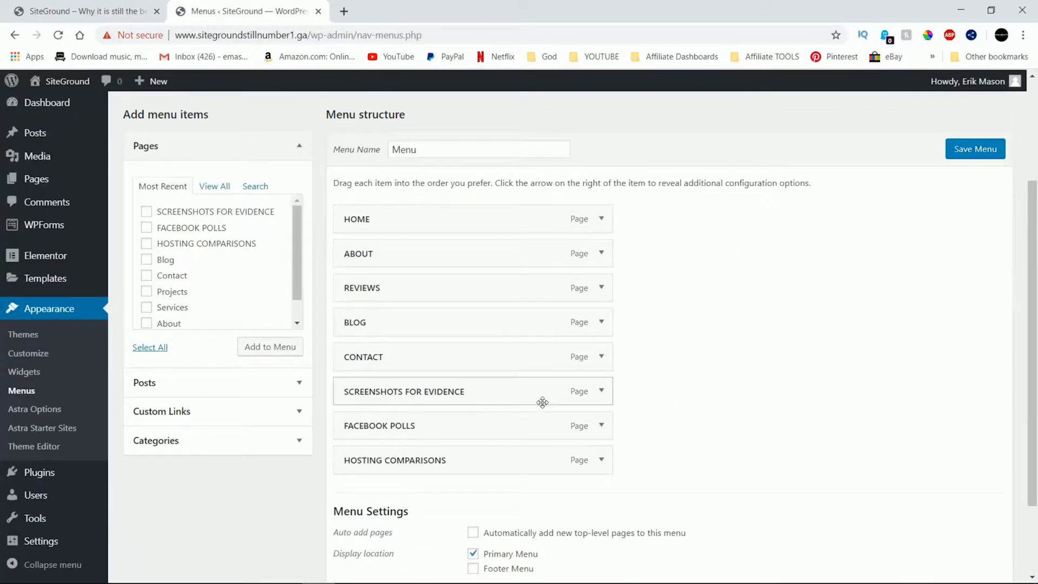
left_click_drag(464, 393, 476, 318)
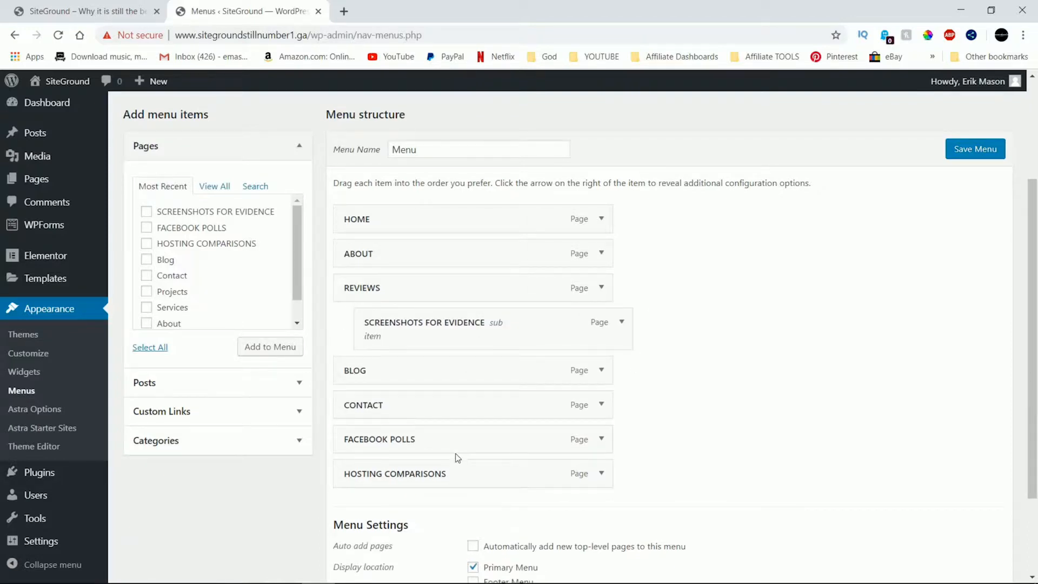
left_click_drag(457, 447, 471, 321)
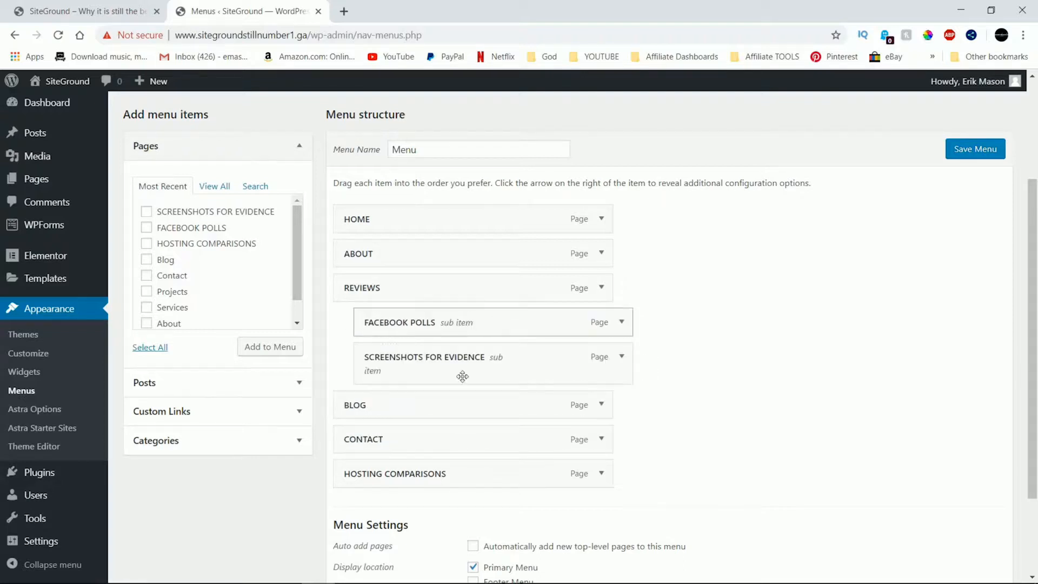
left_click_drag(435, 480, 456, 321)
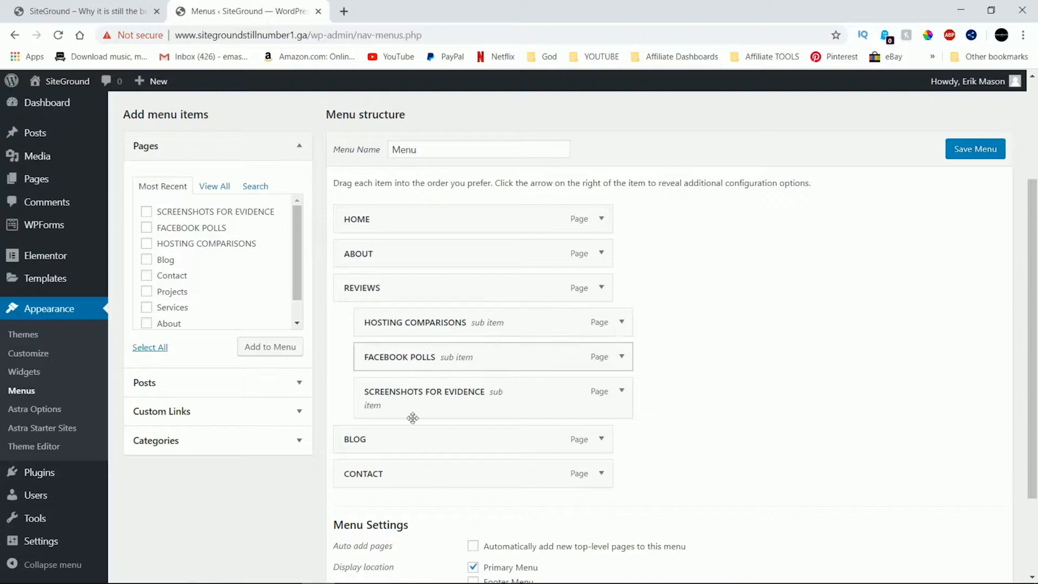
Save the nested menu structure and reload the live home page to check the REVIEWS item
left_click(971, 147)
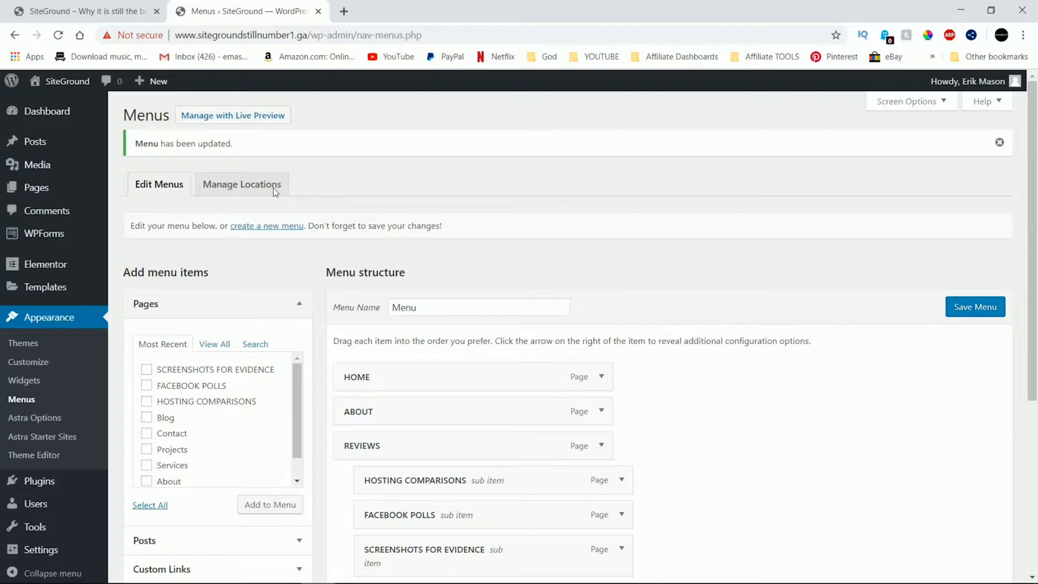
left_click(89, 11)
left_click(59, 35)
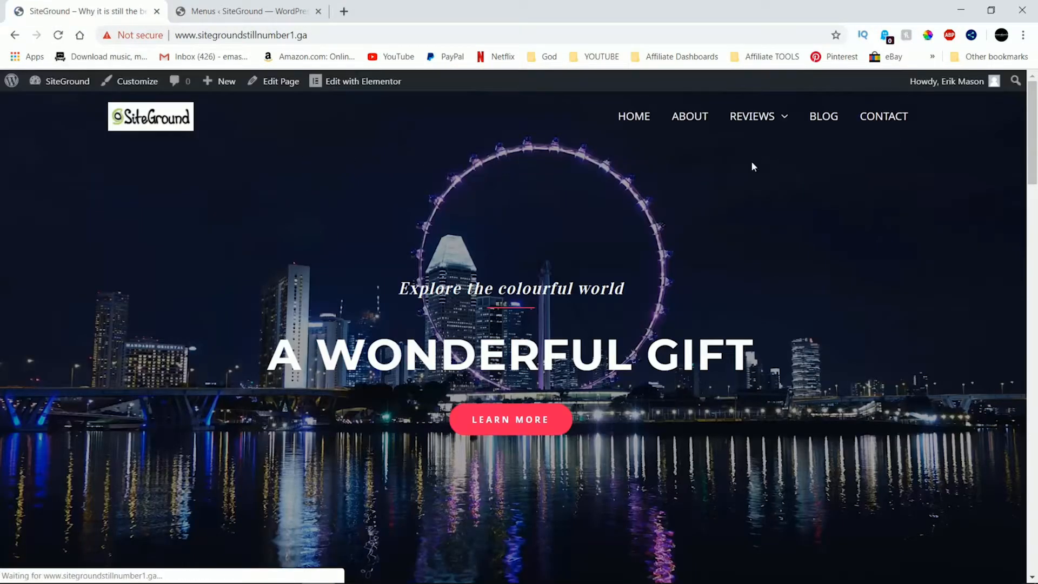
Reload the live home page and open the Customizer's color settings for the transparent header
mouse_move(753, 120)
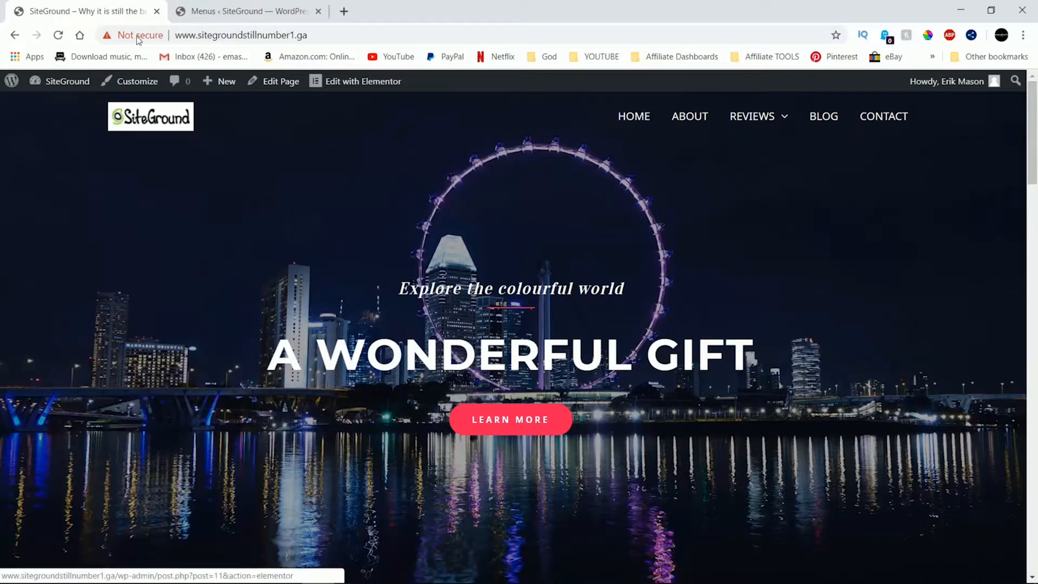
left_click(58, 35)
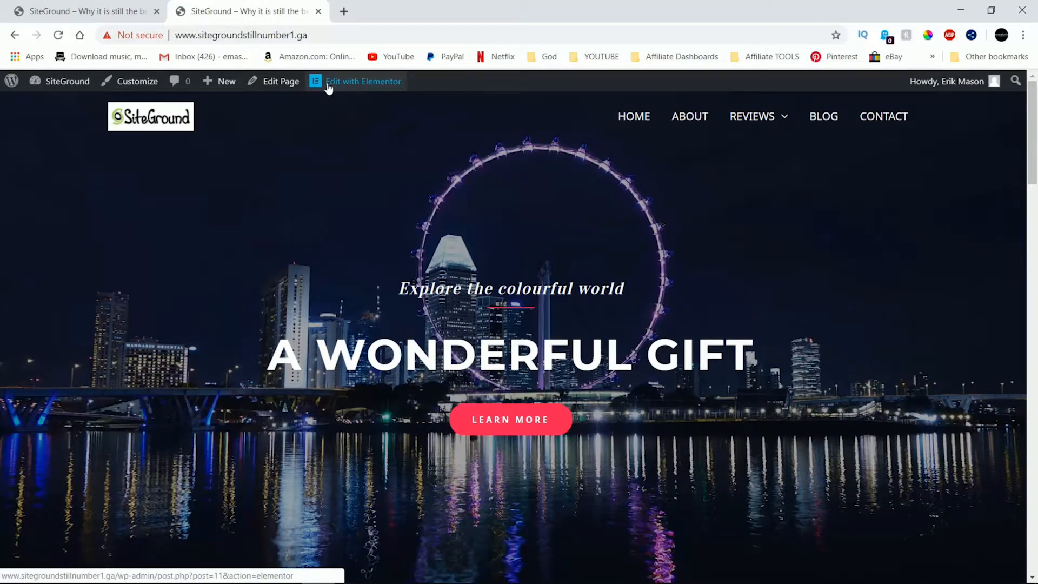
left_click(136, 82)
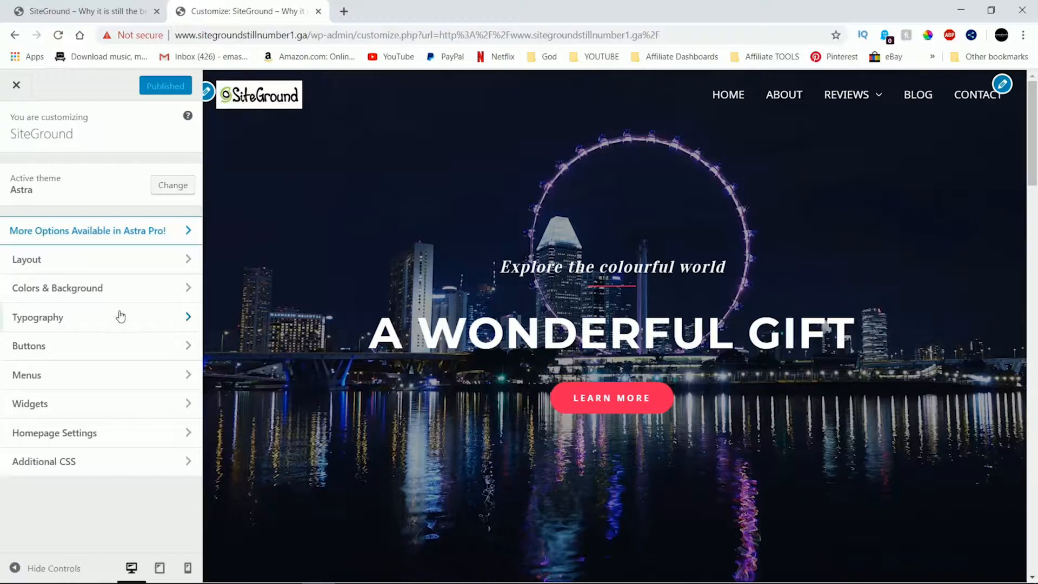
left_click(102, 290)
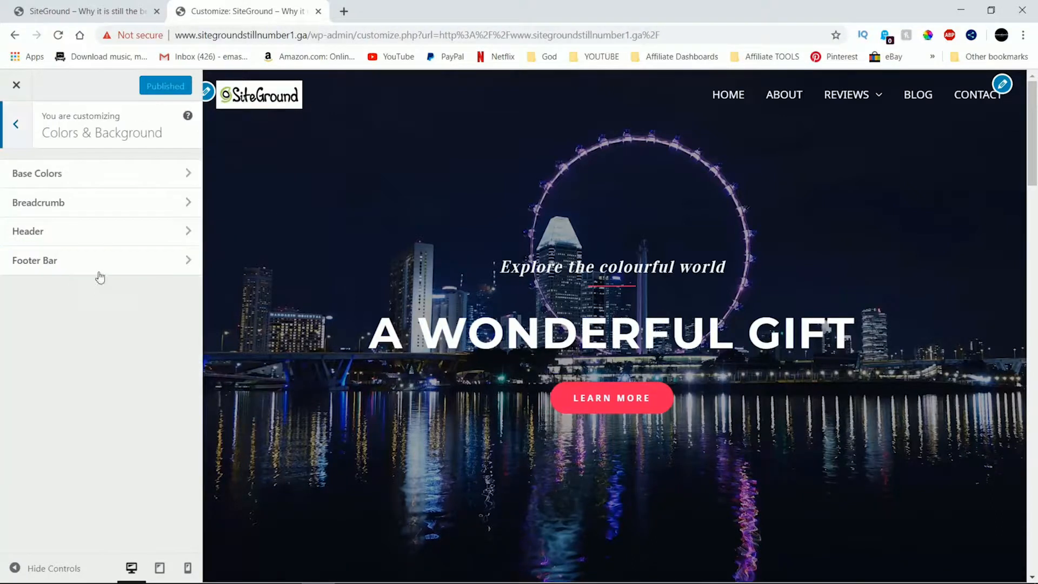
left_click(99, 230)
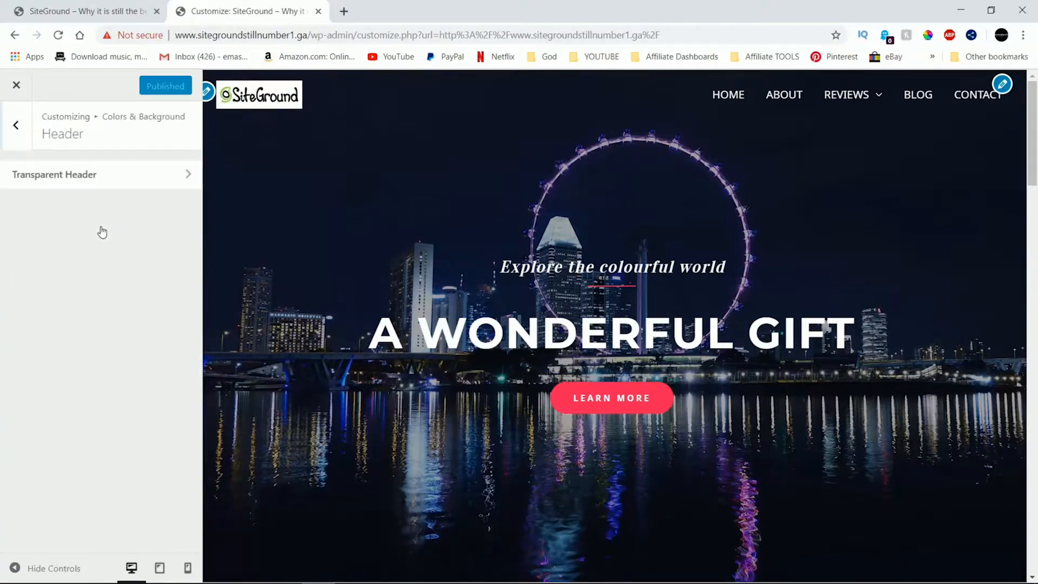
left_click(114, 184)
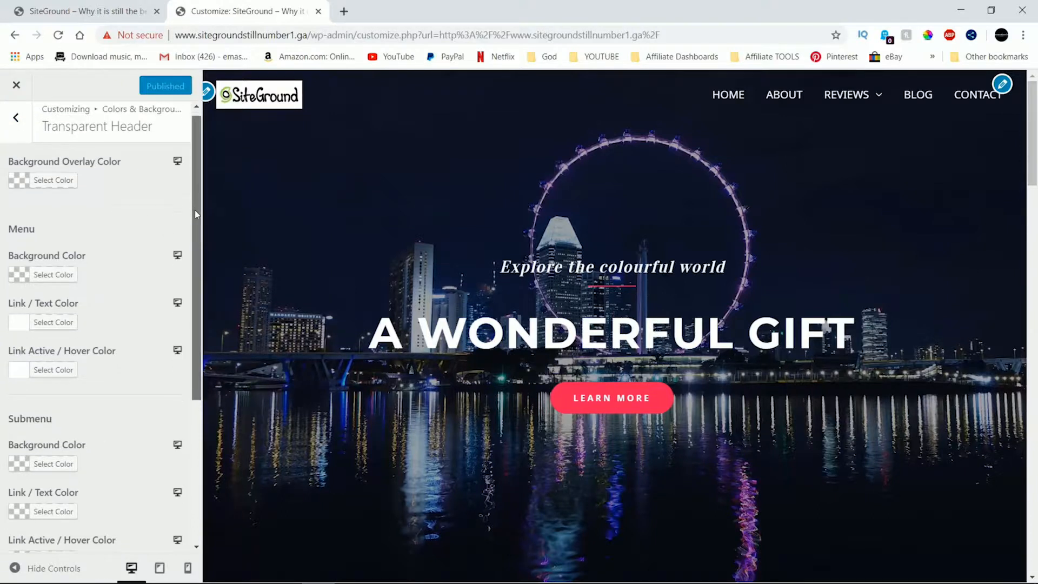
Set the submenu's link/text color to black, #000000, and preview it on the REVIEWS sub items
left_click_drag(195, 210, 194, 284)
left_click(60, 391)
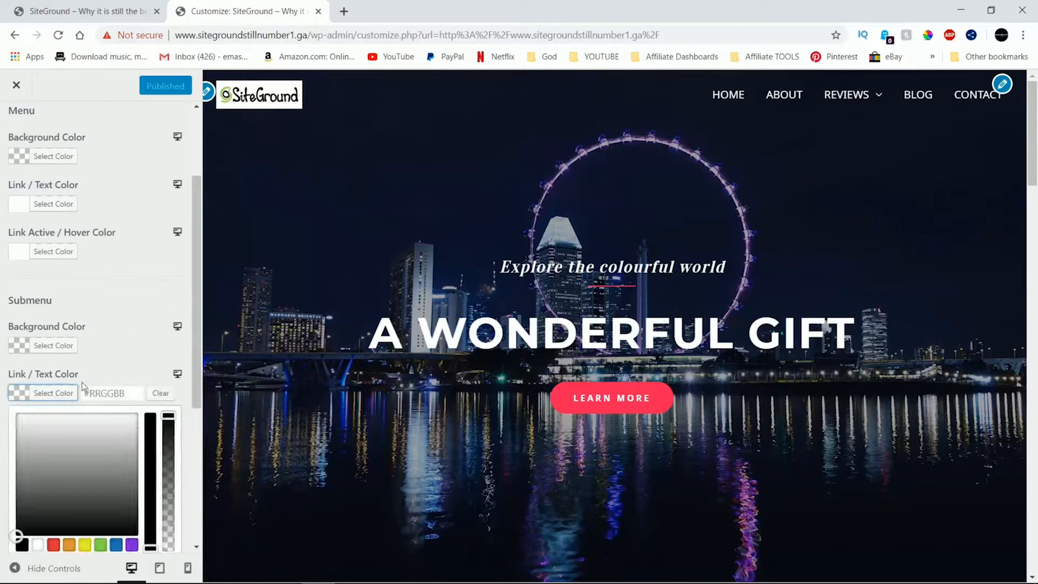
left_click(150, 421)
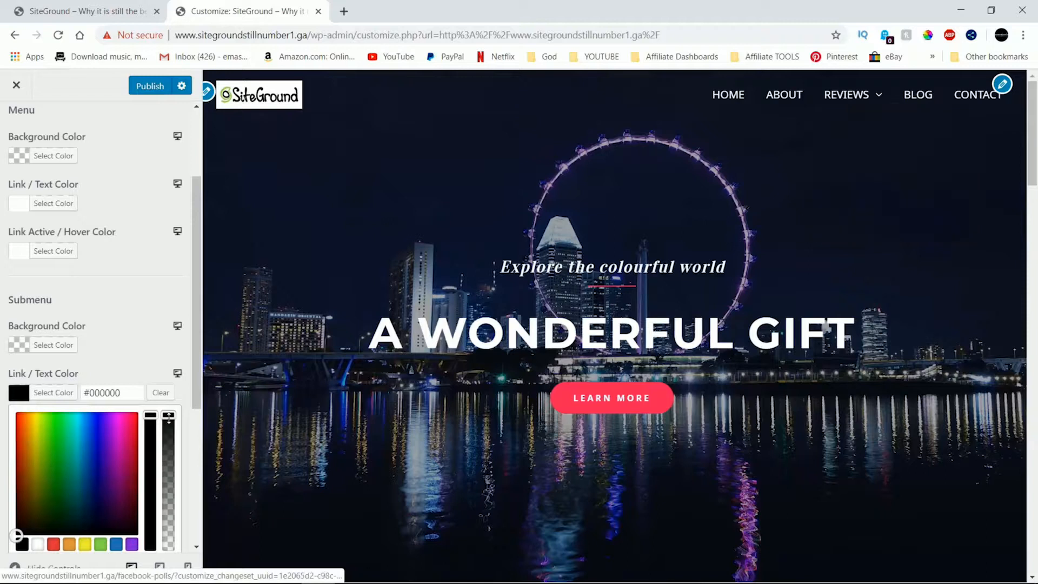
left_click(128, 430)
mouse_move(851, 103)
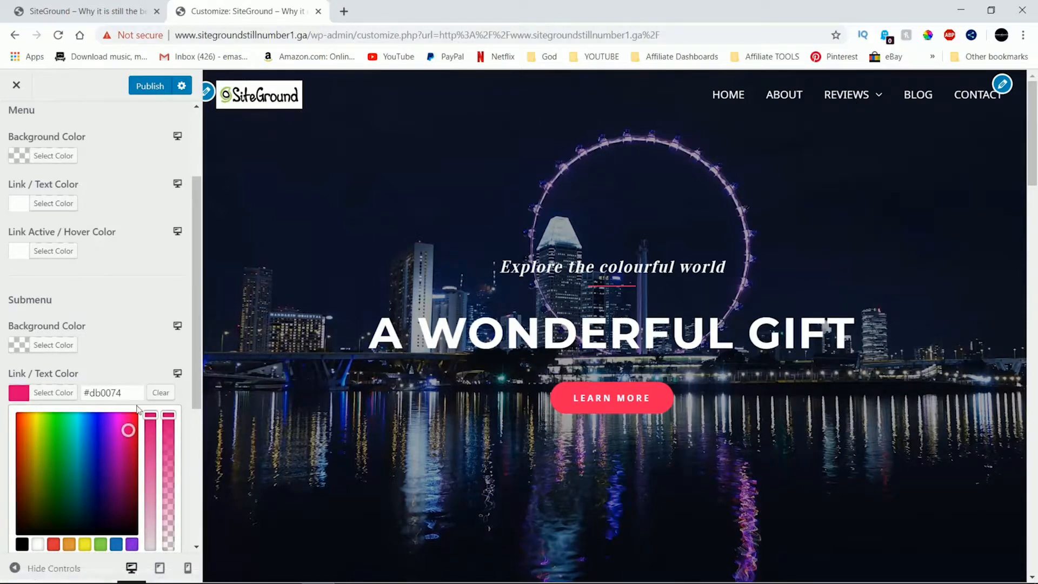
left_click(21, 544)
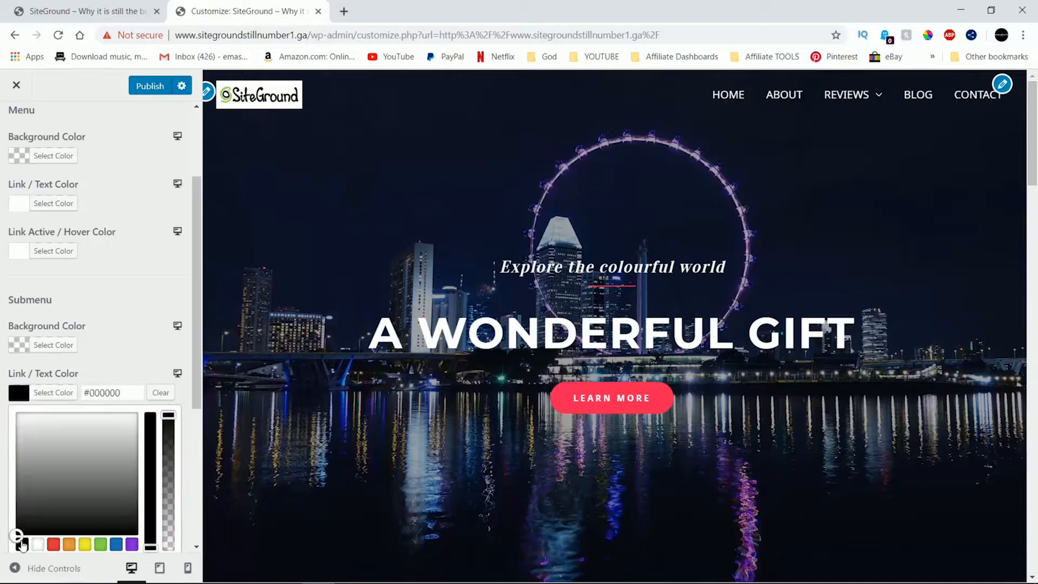
mouse_move(890, 89)
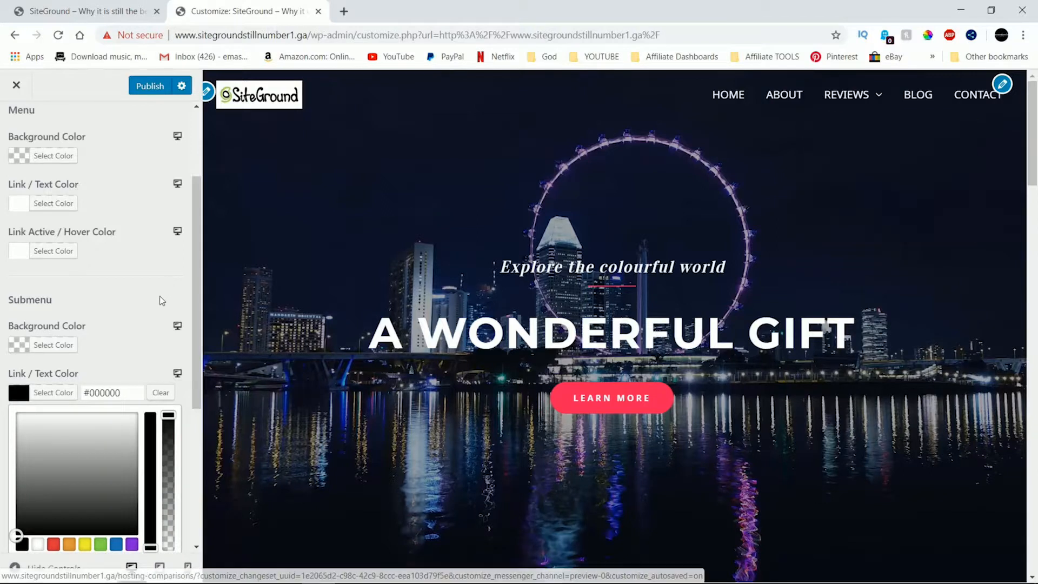
left_click_drag(195, 271, 196, 296)
left_click(129, 318)
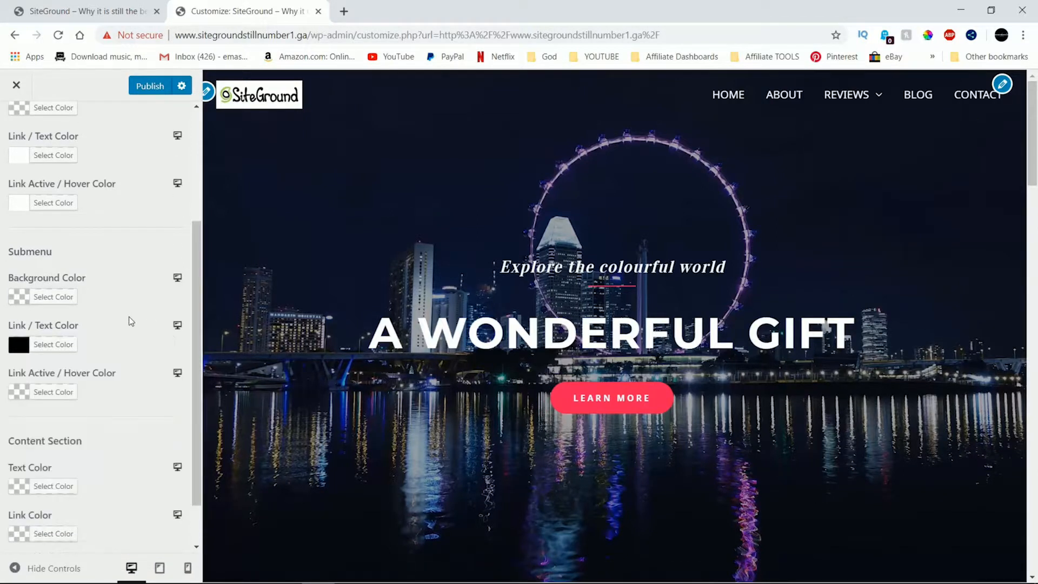
Try blue, #0028cc, as the submenu's link active/hover color and preview it under REVIEWS
scroll(117, 366, "up", 3)
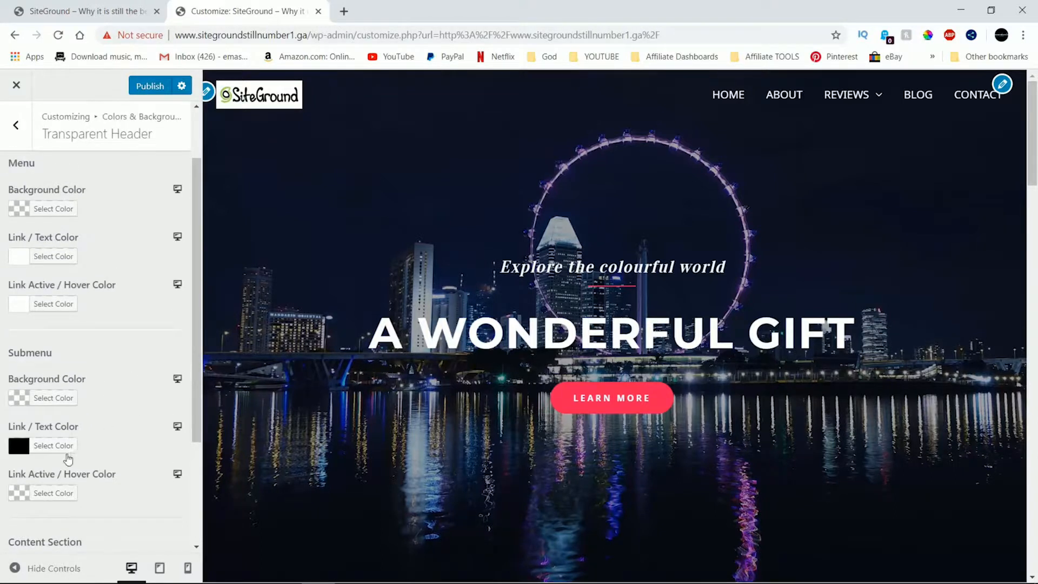
left_click(53, 493)
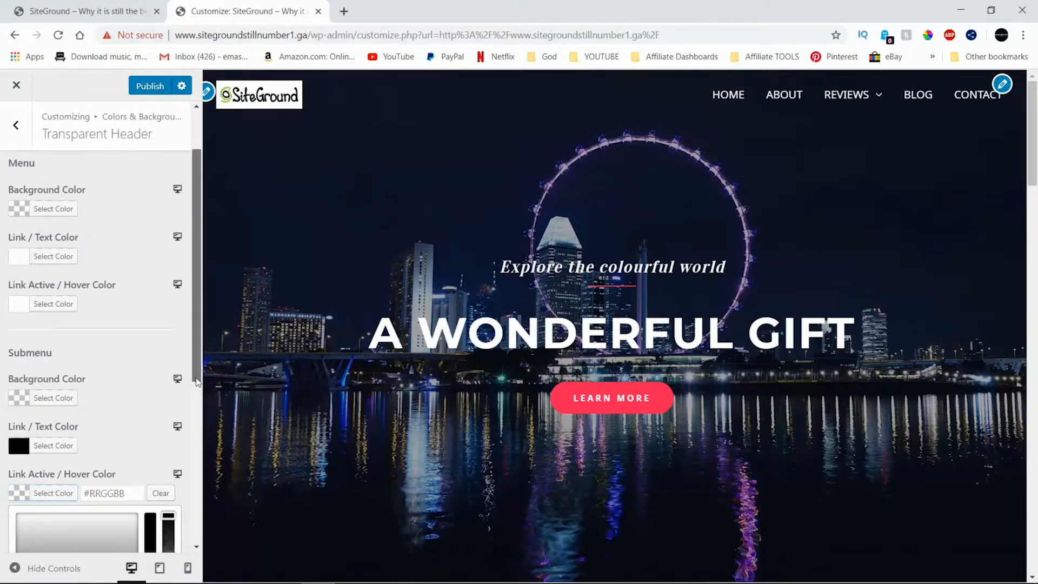
scroll(163, 478, "down", 3)
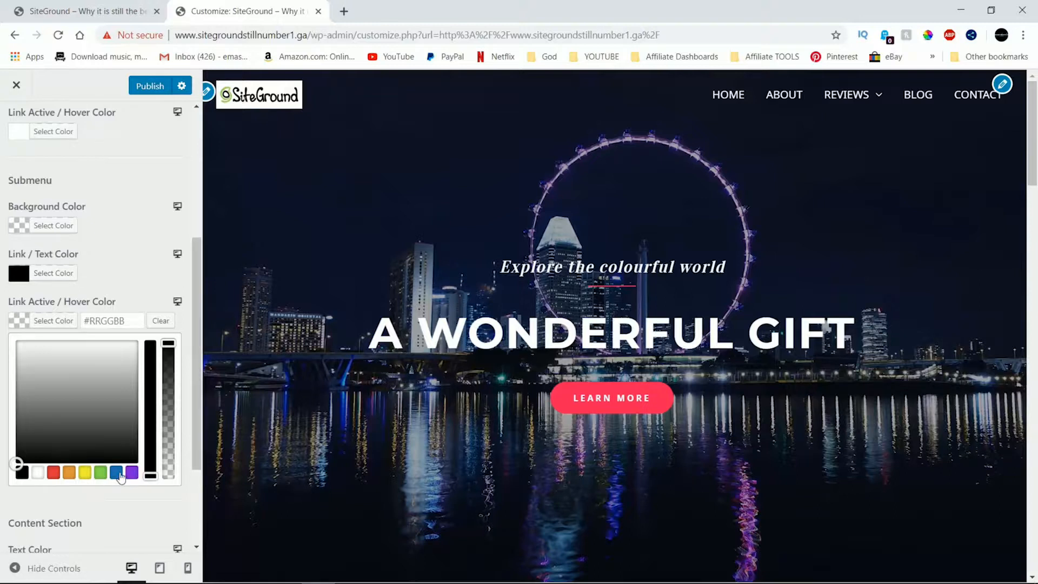
left_click(116, 473)
left_click_drag(150, 362, 157, 338)
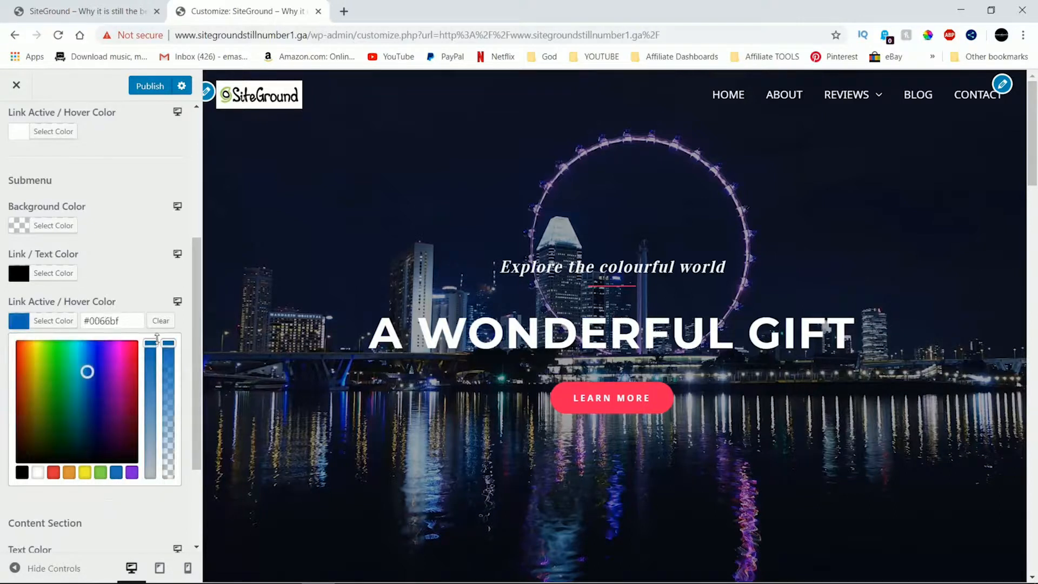
left_click_drag(88, 370, 94, 366)
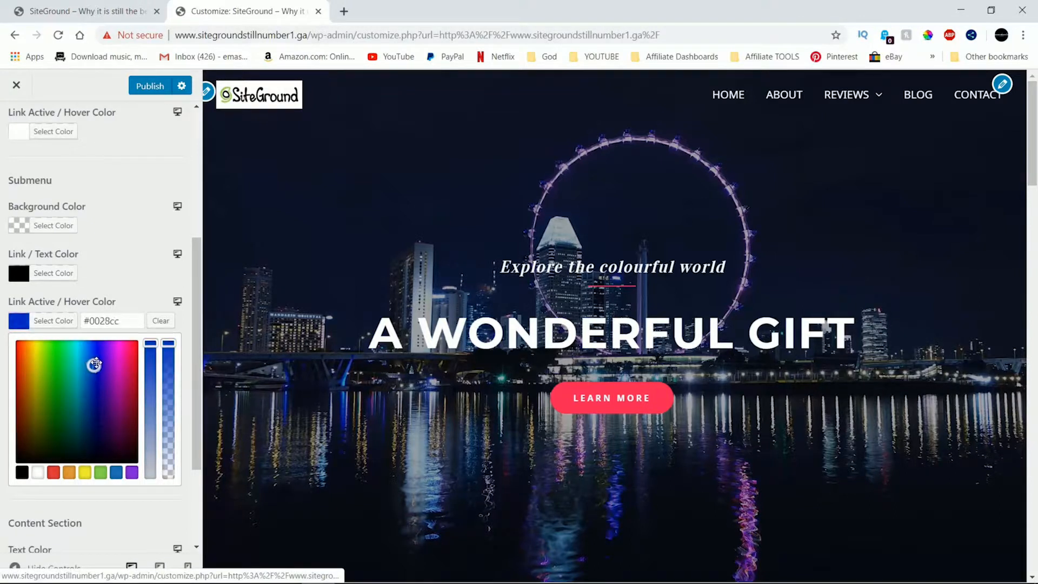
mouse_move(849, 97)
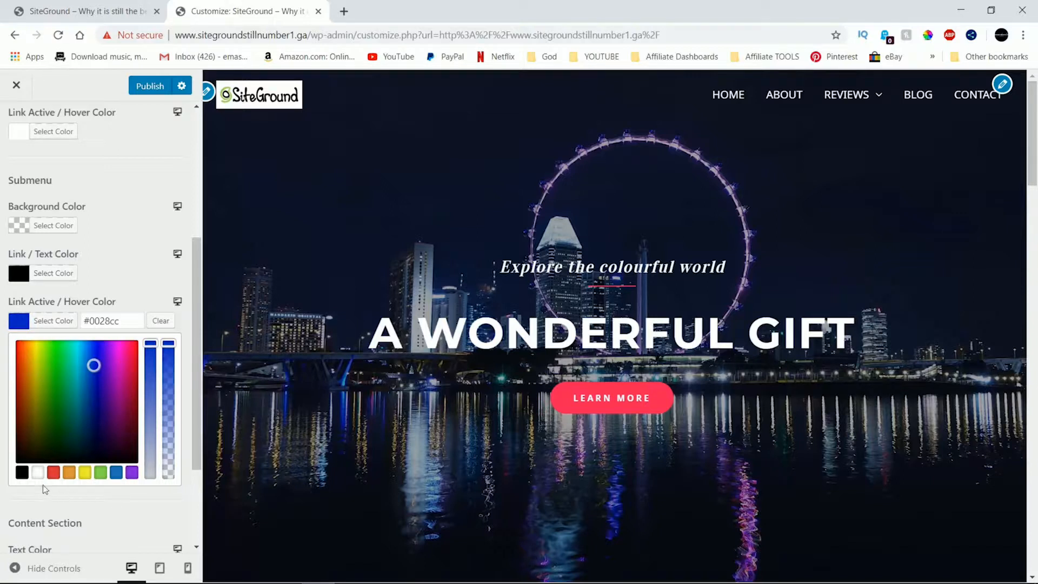
Set the submenu's link active/hover color to red, #dd0000, and publish the changes
left_click(54, 474)
left_click_drag(148, 374, 150, 343)
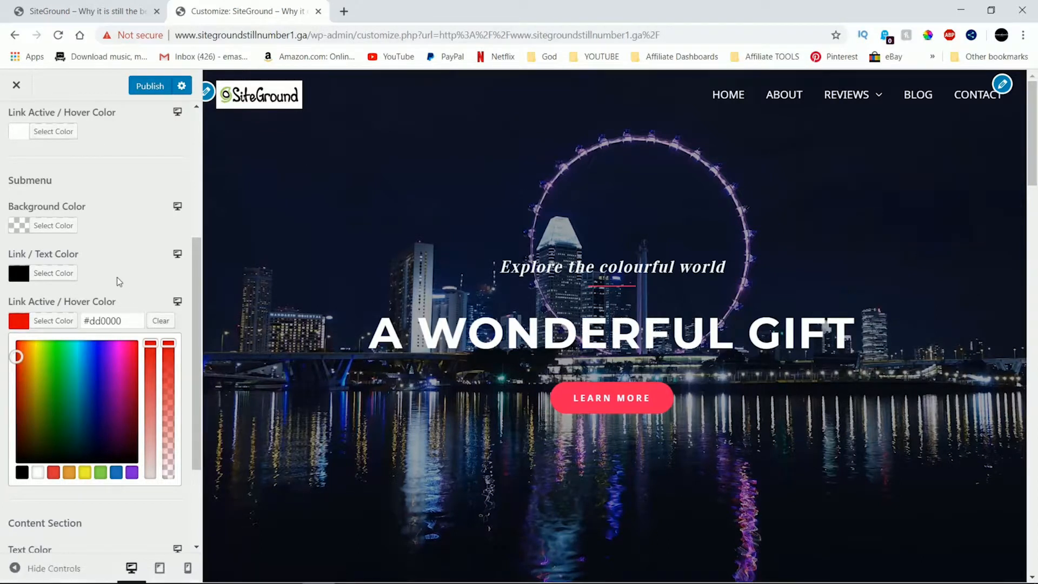
left_click(83, 215)
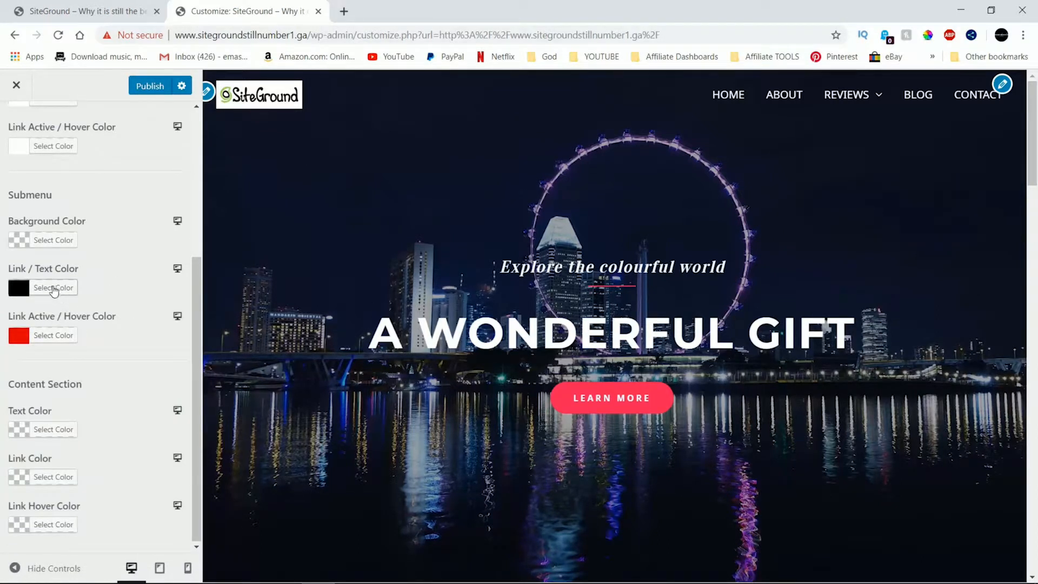
scroll(56, 249, "up", 3)
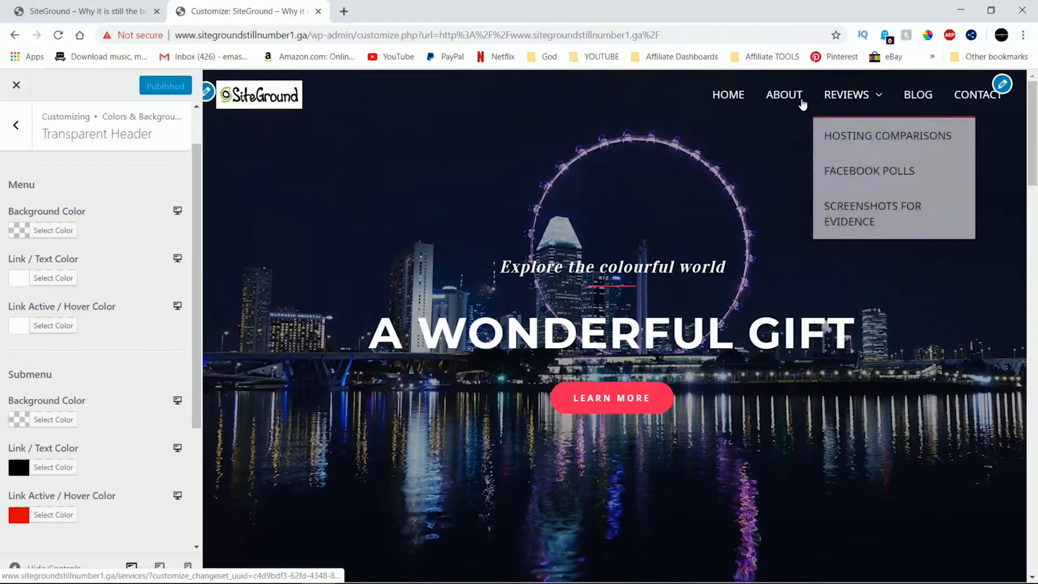
Try red, #e80000, as the main menu's link active/hover color
left_click(46, 330)
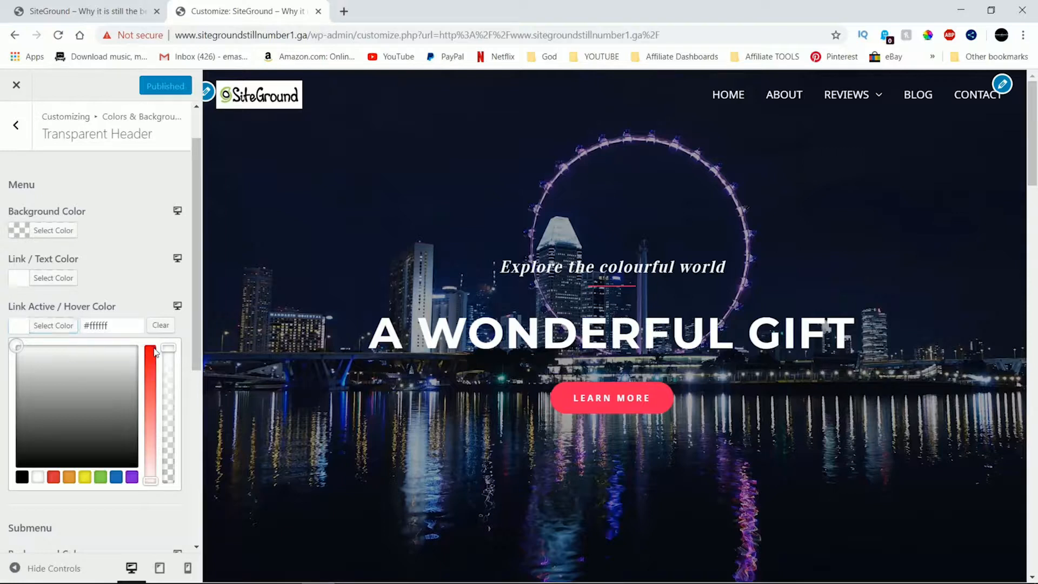
left_click(53, 478)
left_click_drag(19, 361, 9, 358)
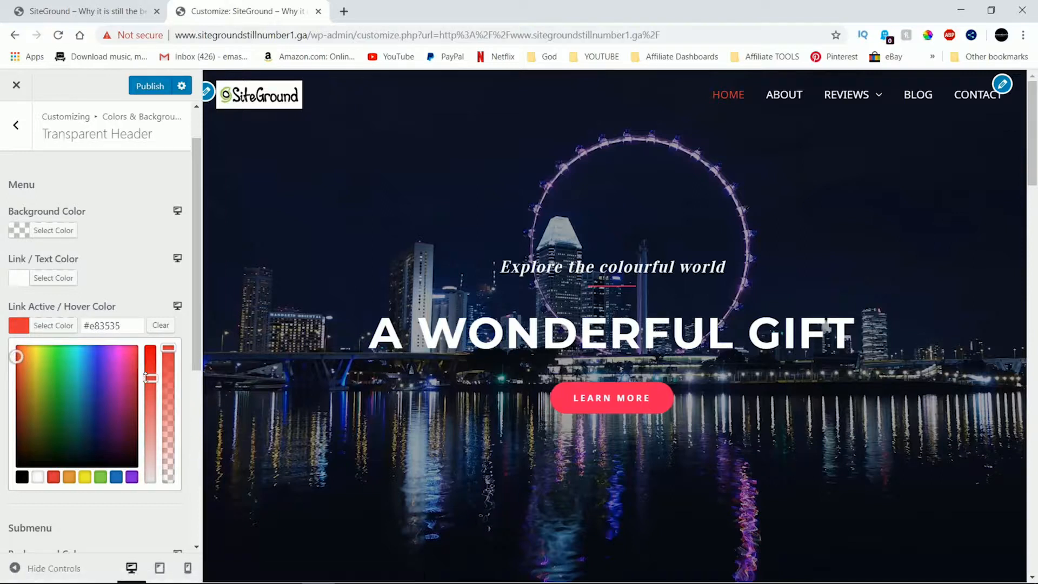
left_click_drag(151, 378, 150, 347)
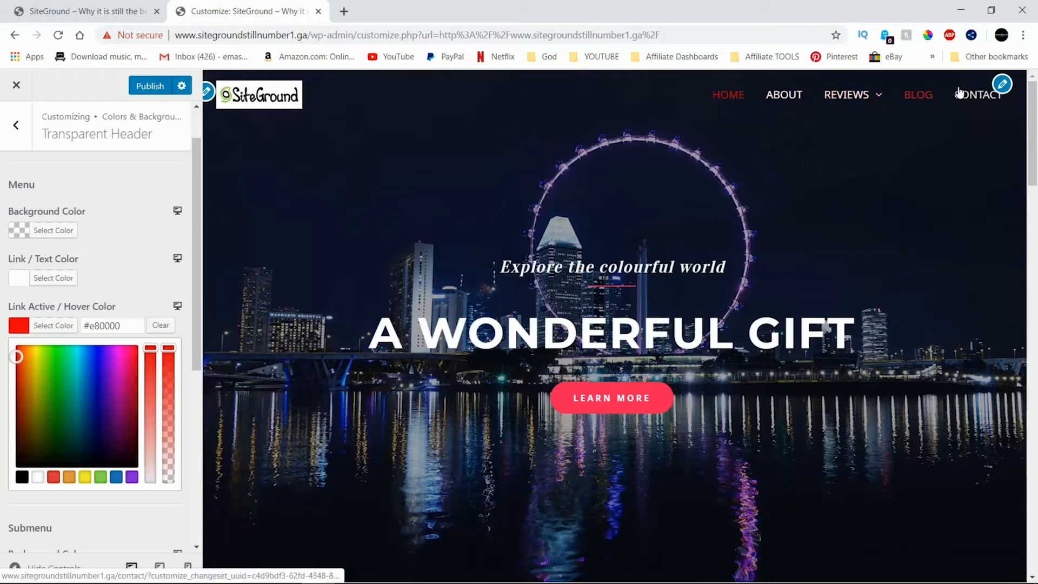
Set the main menu's link active/hover color to gray, #7c7c7c
left_click(22, 477)
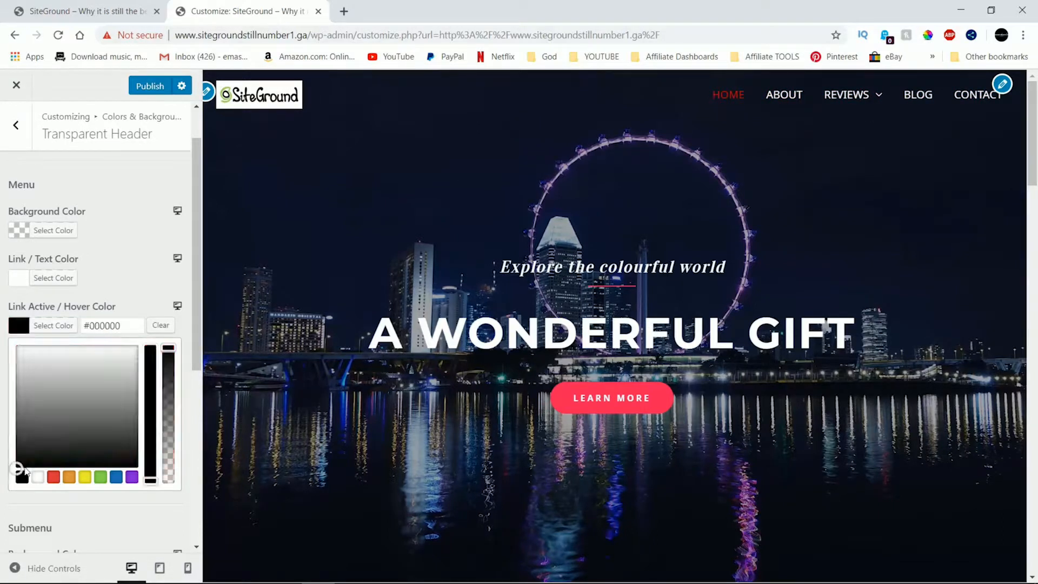
left_click_drag(19, 464, 18, 401)
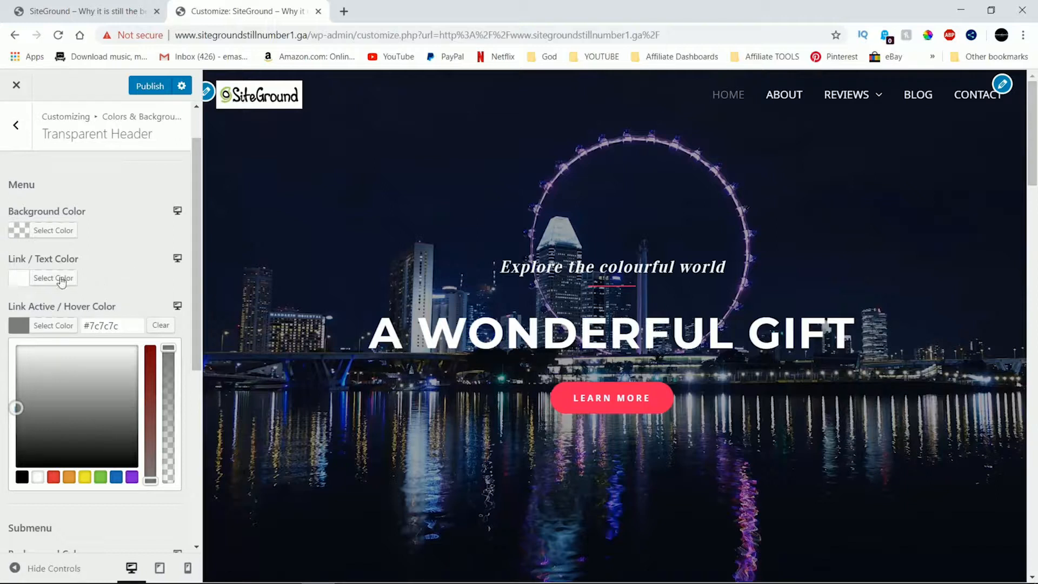
left_click(120, 291)
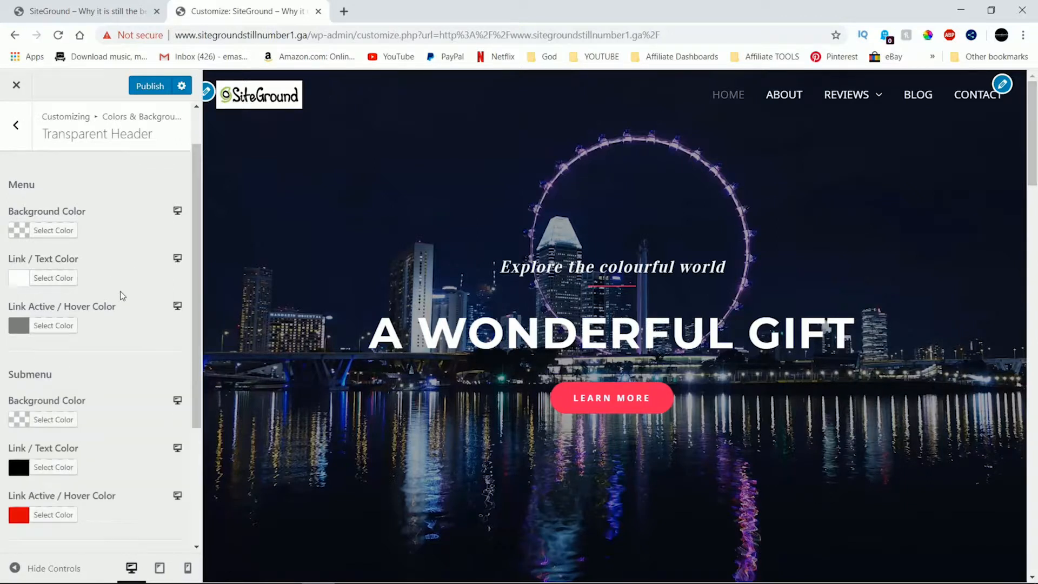
Set the main menu's link/text color to white, #ffffff, and publish the header color changes
left_click(57, 286)
mouse_move(20, 298)
left_mouse_down()
mouse_move(37, 297)
mouse_move(21, 298)
left_mouse_up()
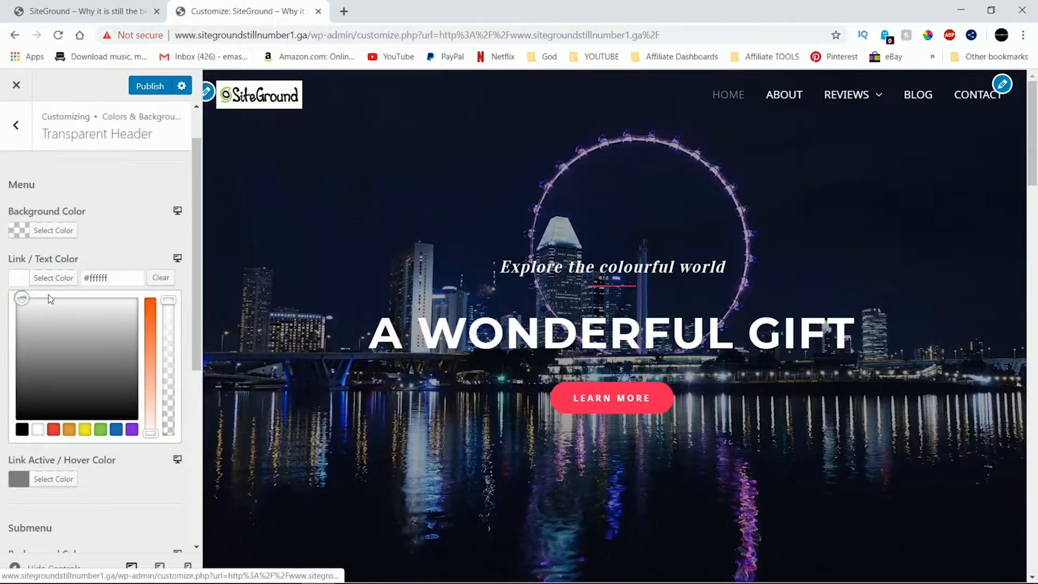
left_click(116, 223)
left_click(150, 87)
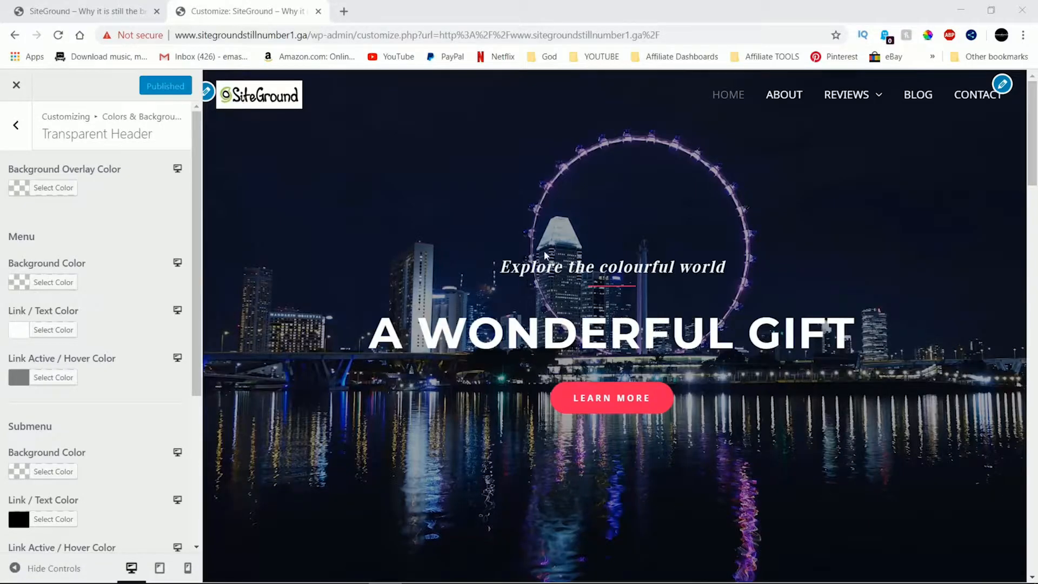
Leave the Customizer and open the home page for editing in Elementor
right_click(482, 162)
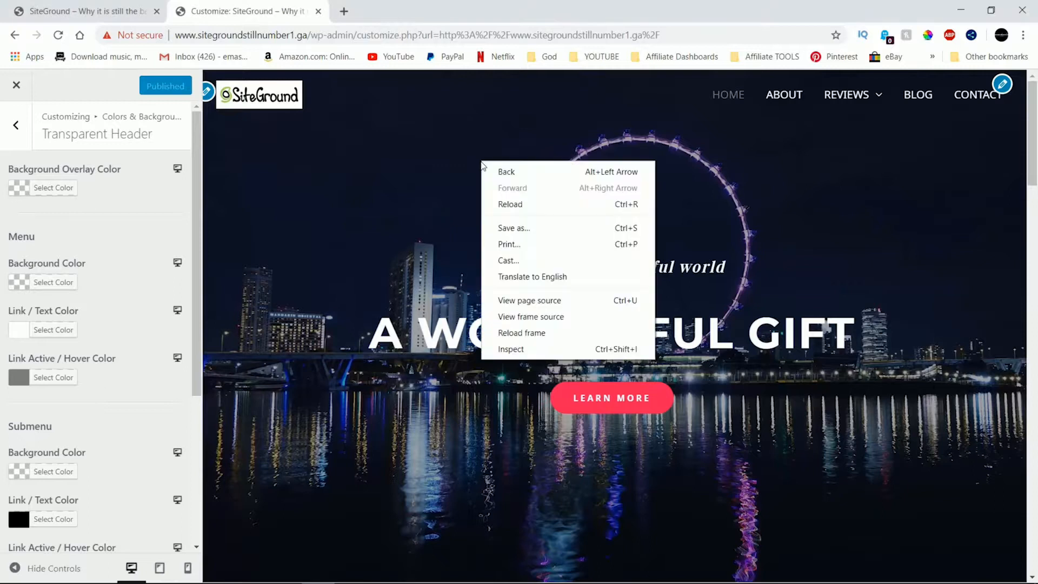
left_click(313, 165)
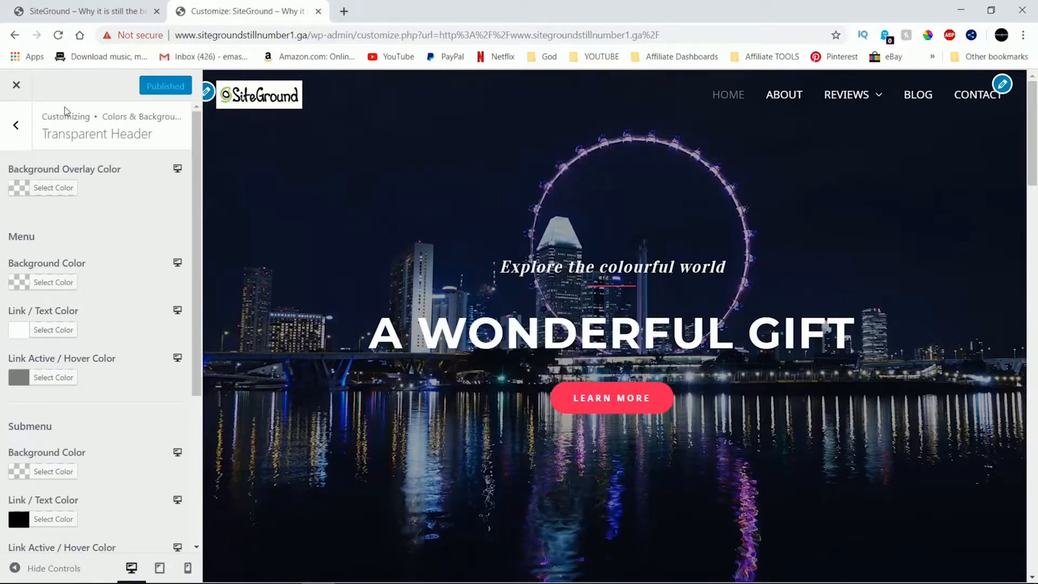
left_click(16, 85)
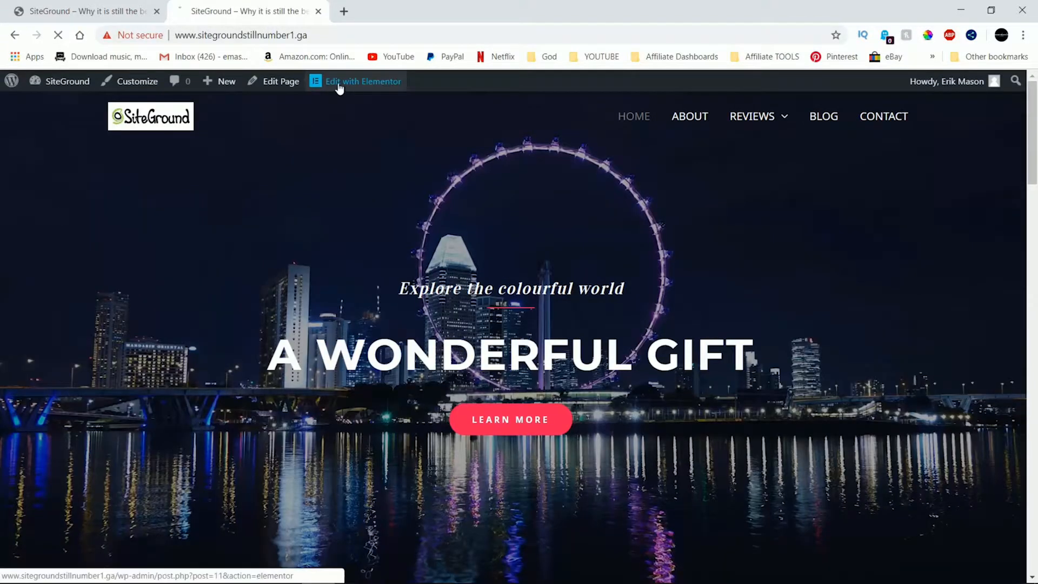
left_click(340, 86)
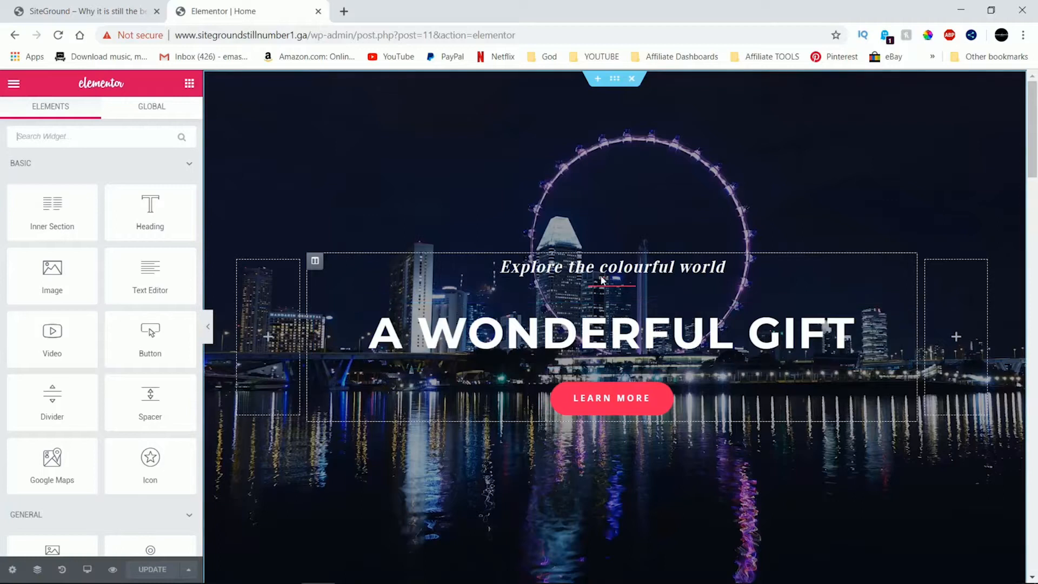
Change the hero section's small subtitle to "Explore the best web hosting service"
left_click(726, 269)
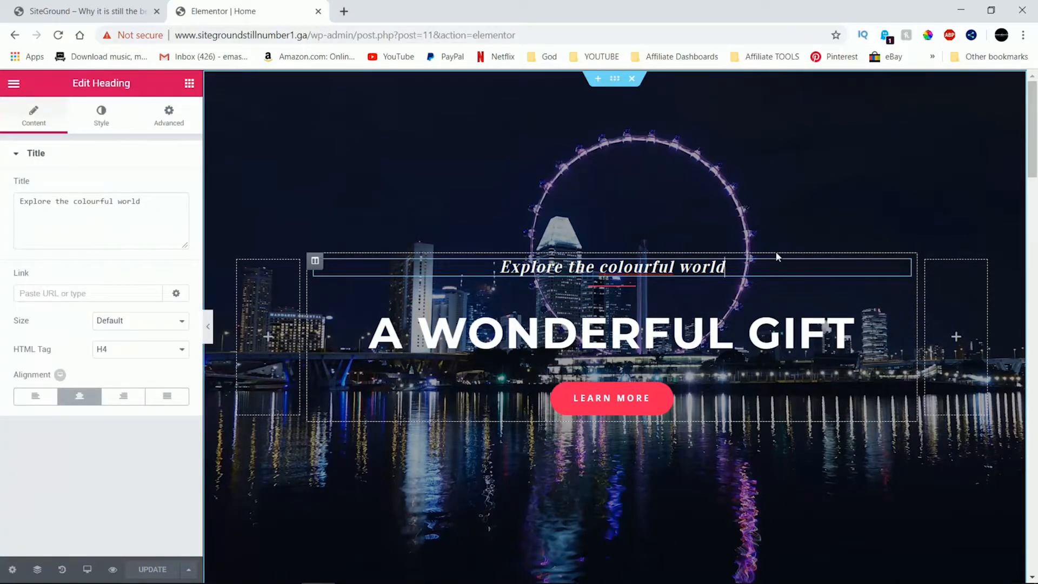
key("BackSpace")
key("BackSpace")
key("BackSpace")
key("BackSpace")
key("BackSpace")
key("BackSpace")
key("BackSpace")
key("BackSpace")
key("BackSpace")
key("BackSpace")
key("BackSpace")
key("BackSpace")
key("BackSpace")
key("BackSpace")
key("BackSpace")
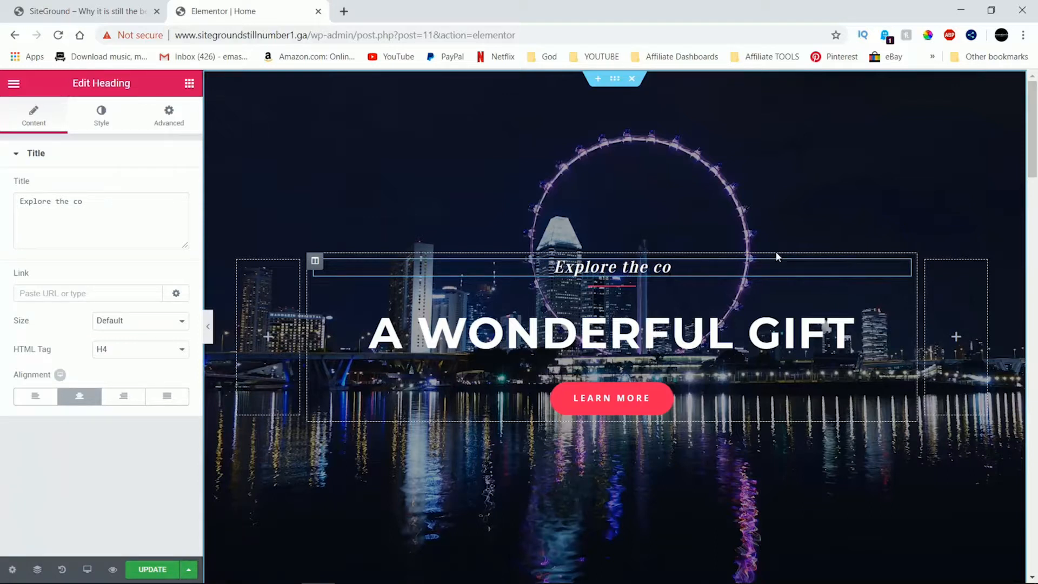
type("best web")
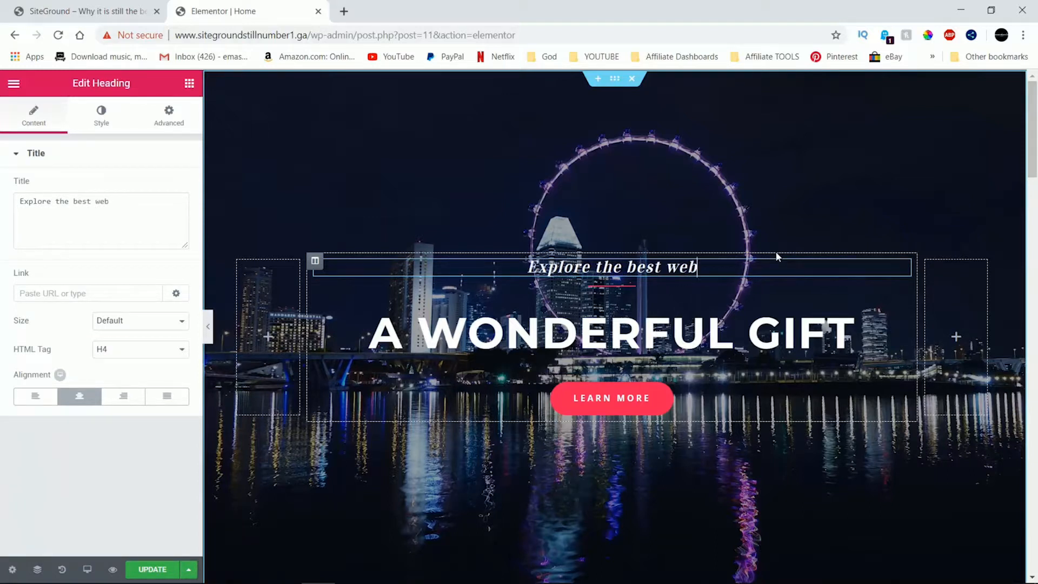
type(" hosting es")
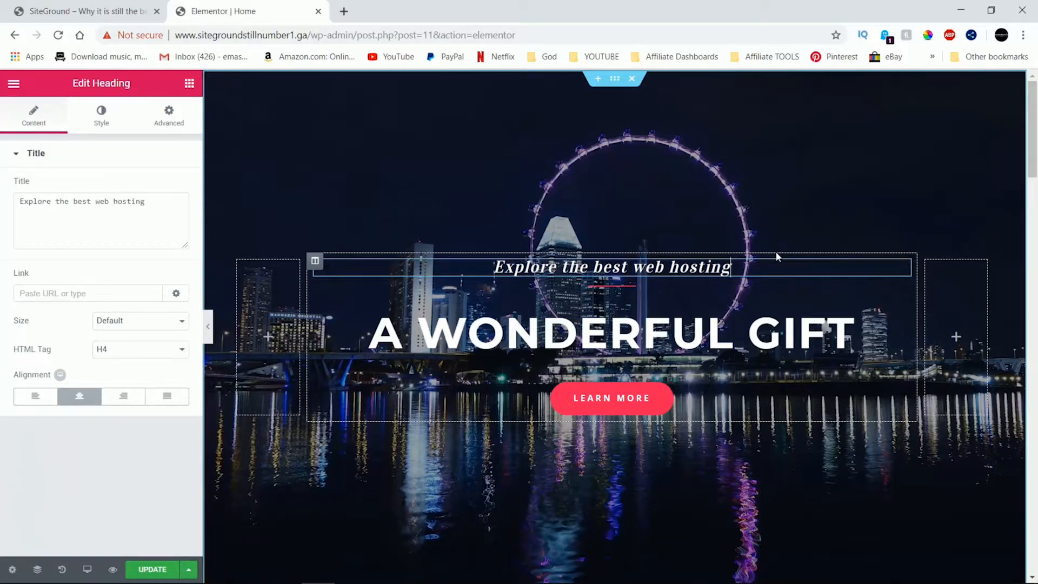
key("BackSpace")
key("BackSpace")
type("service")
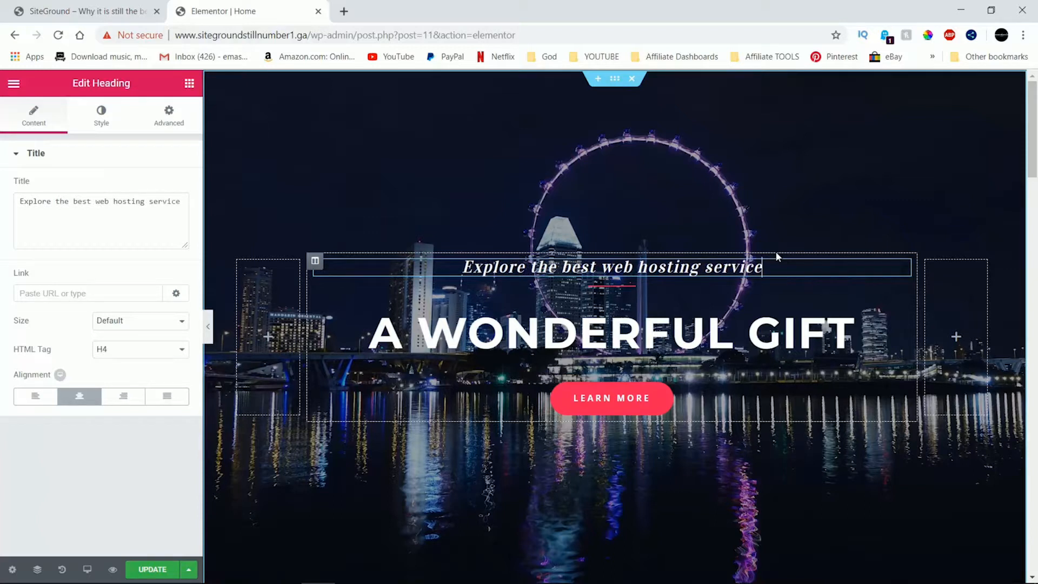
Replace the hero section's main heading text with "siteground reviews"
left_click(784, 332)
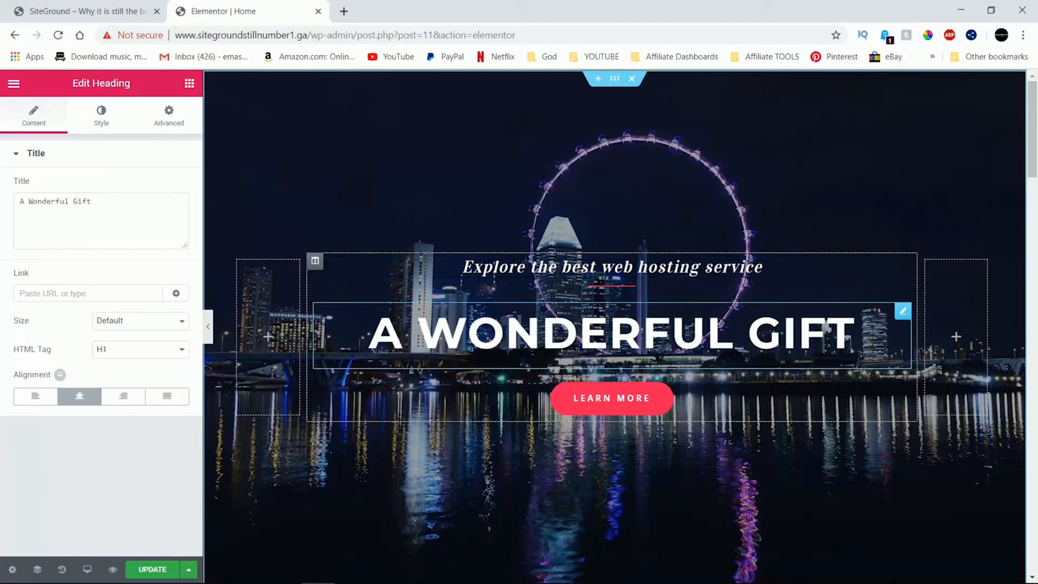
key("BackSpace")
key("BackSpace")
key("BackSpace")
key("BackSpace")
key("BackSpace")
key("BackSpace")
key("BackSpace")
key("BackSpace")
key("BackSpace")
key("BackSpace")
key("BackSpace")
key("BackSpace")
key("BackSpace")
key("BackSpace")
key("BackSpace")
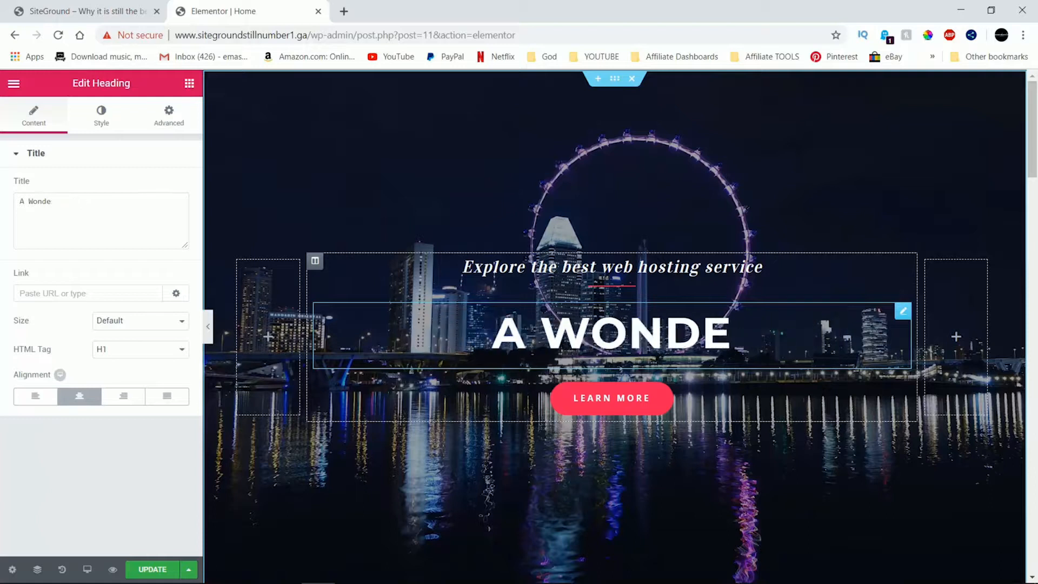
key("BackSpace")
type("site g")
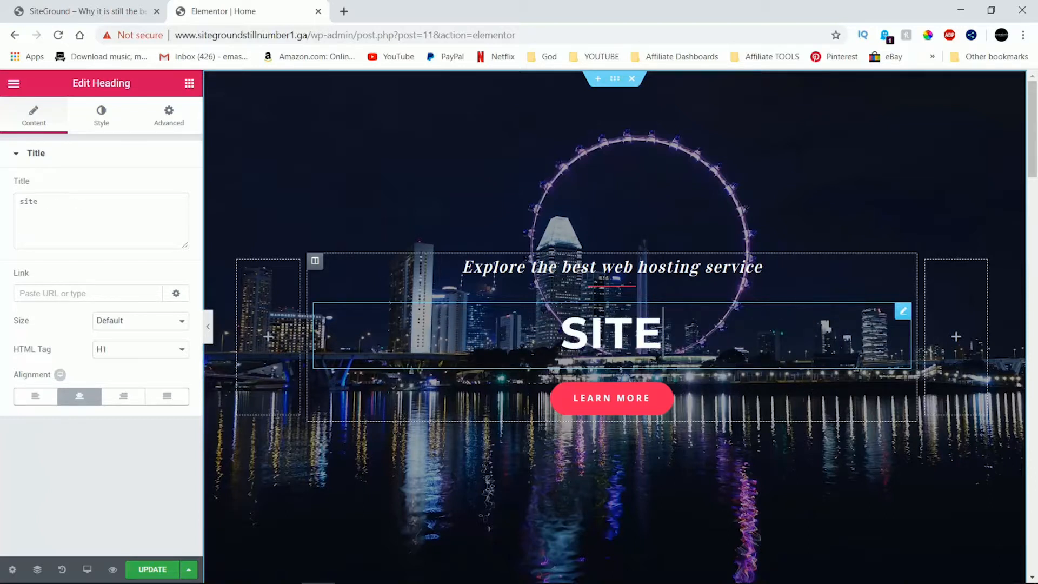
key("BackSpace")
key("BackSpace")
type("ground re")
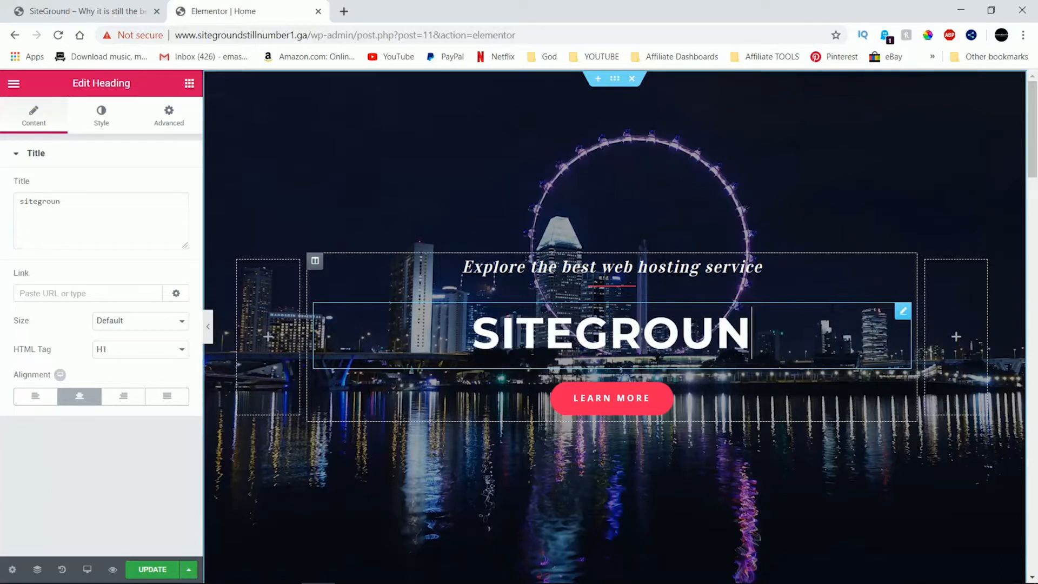
type("views")
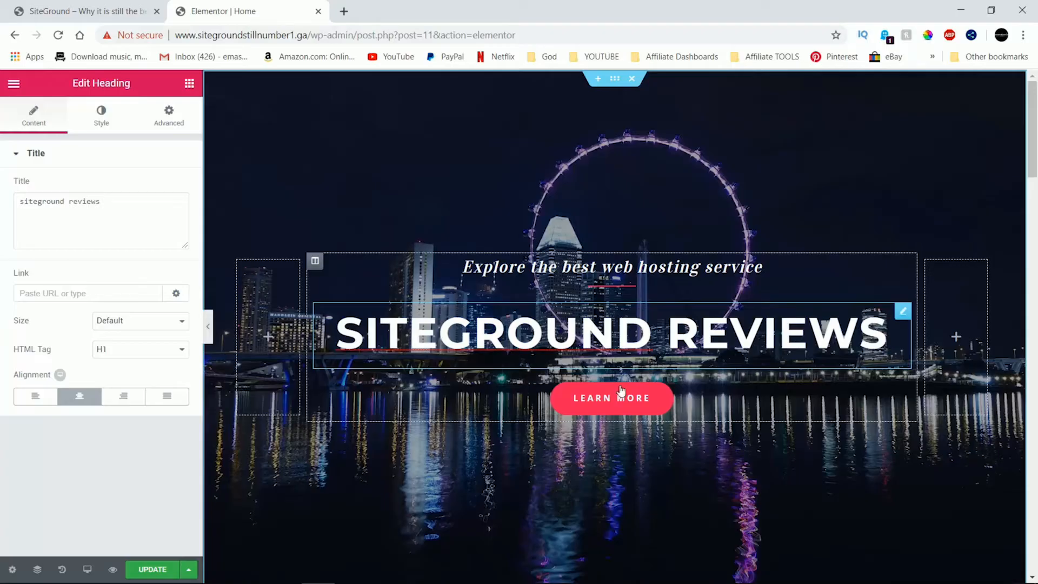
Try green, #00ce1b, as the Learn More button's normal background color
left_click(671, 400)
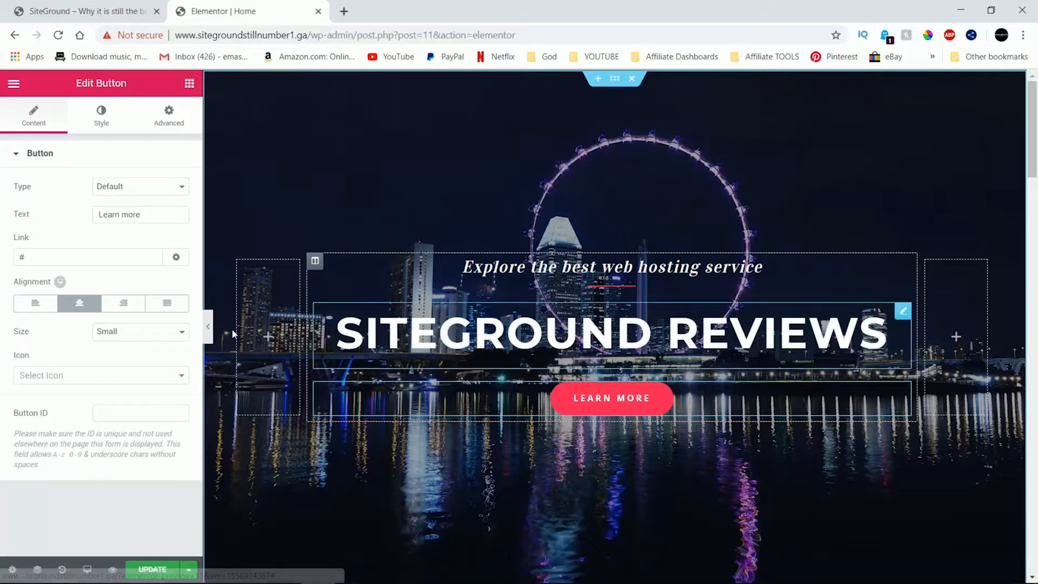
left_click(103, 124)
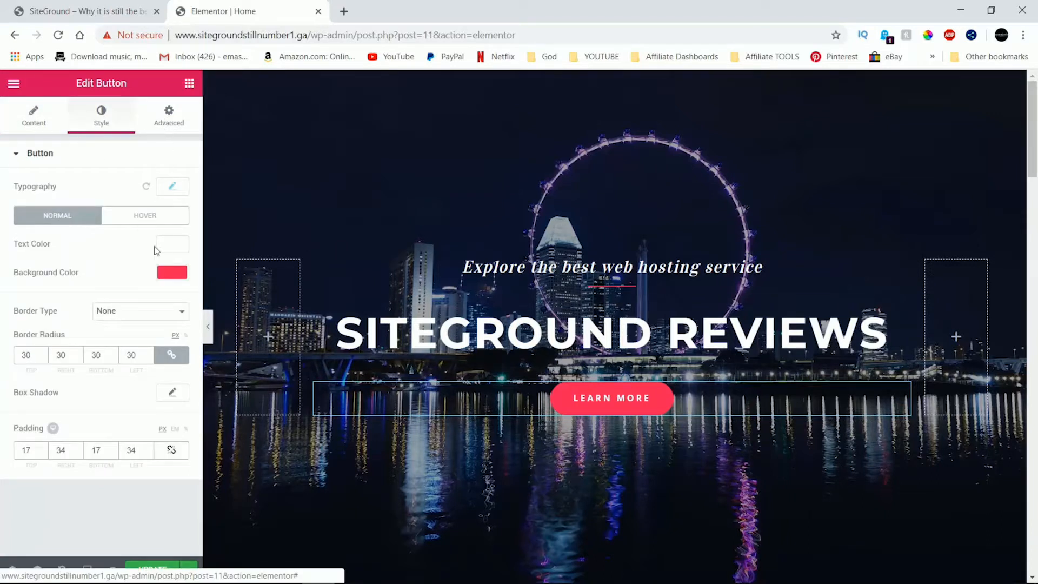
left_click(172, 273)
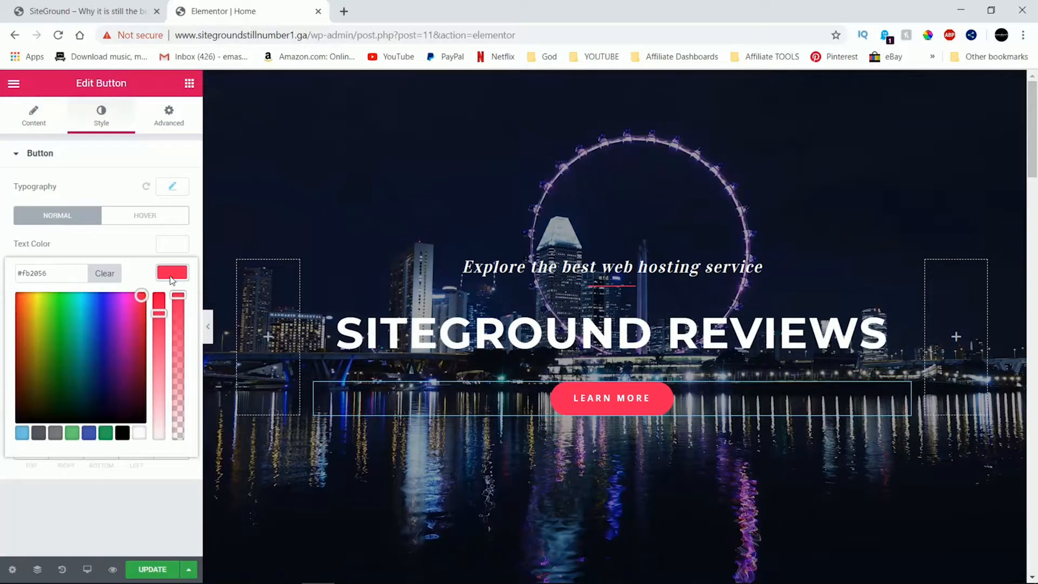
left_click(71, 433)
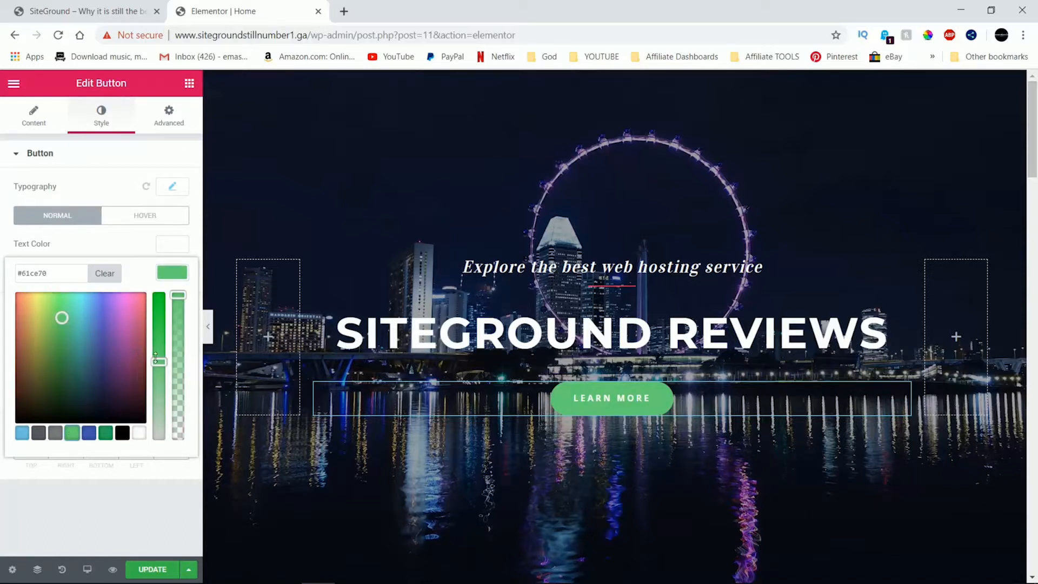
left_click_drag(153, 343, 158, 293)
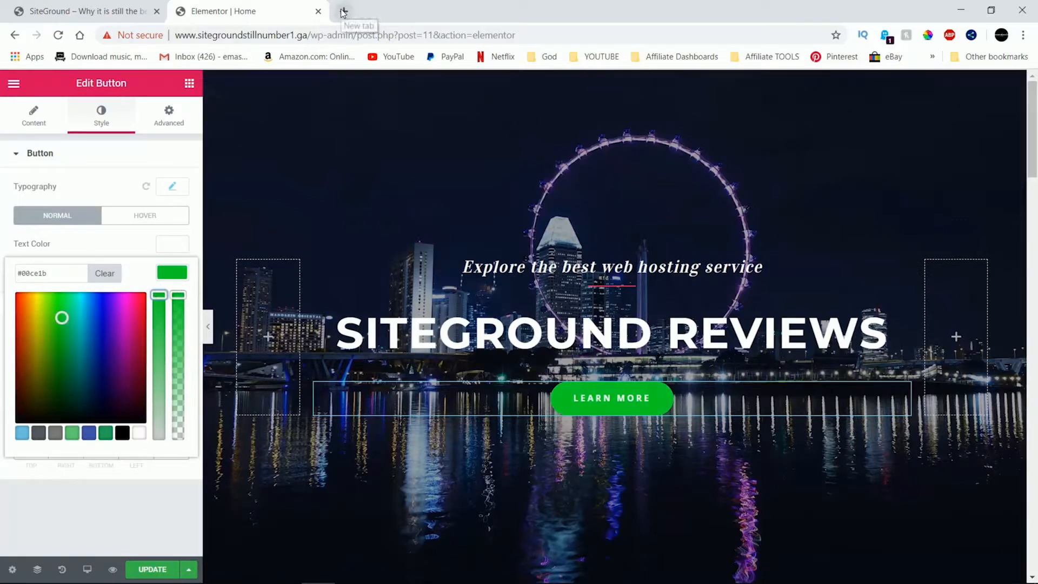
Open siteground.com in a new browser tab and go to its orange Get Started buttons
left_click(126, 11)
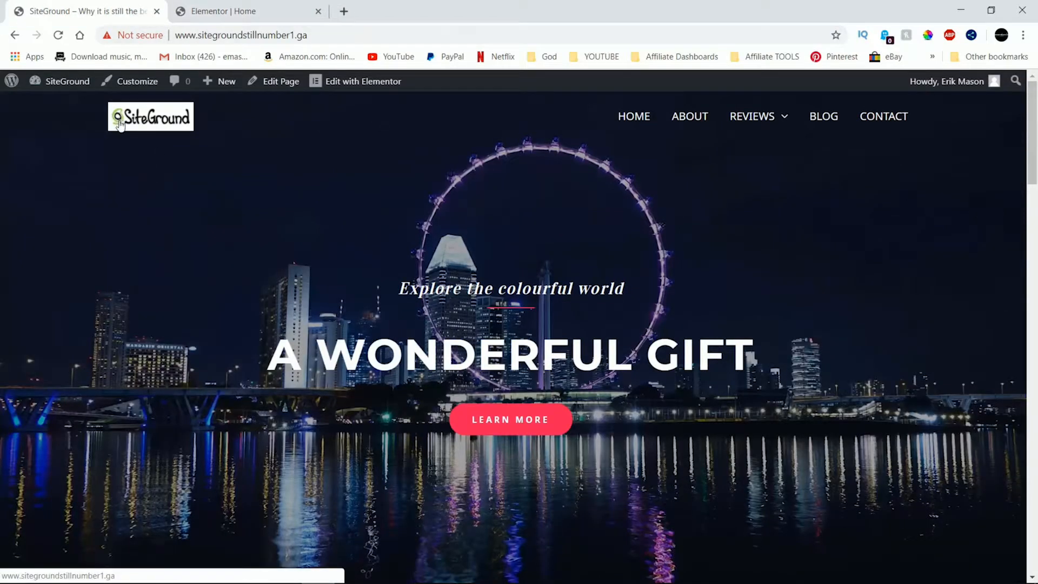
left_click(344, 12)
type("siteground.com")
key("Return")
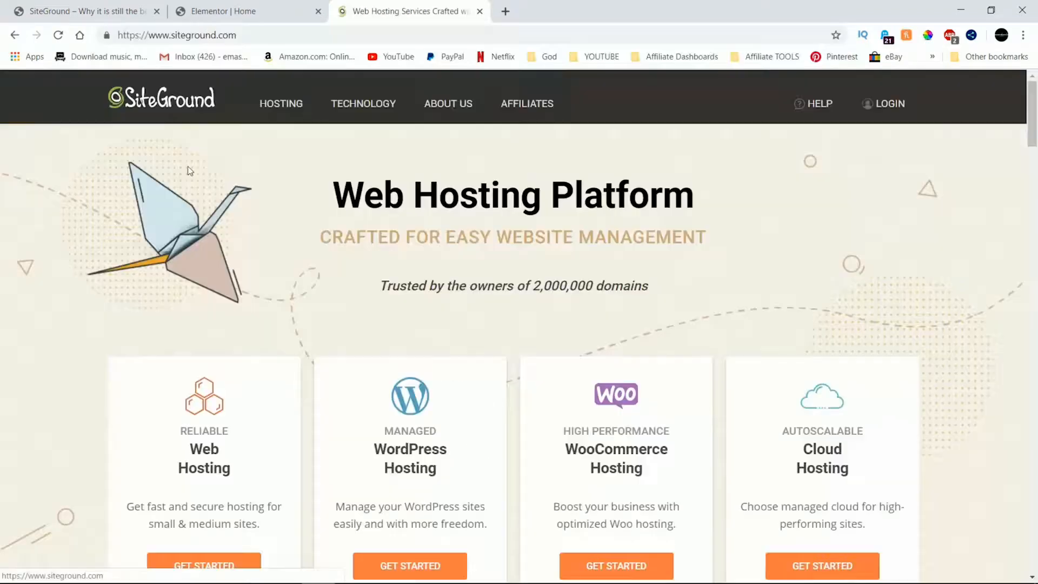
scroll(157, 280, "down", 3)
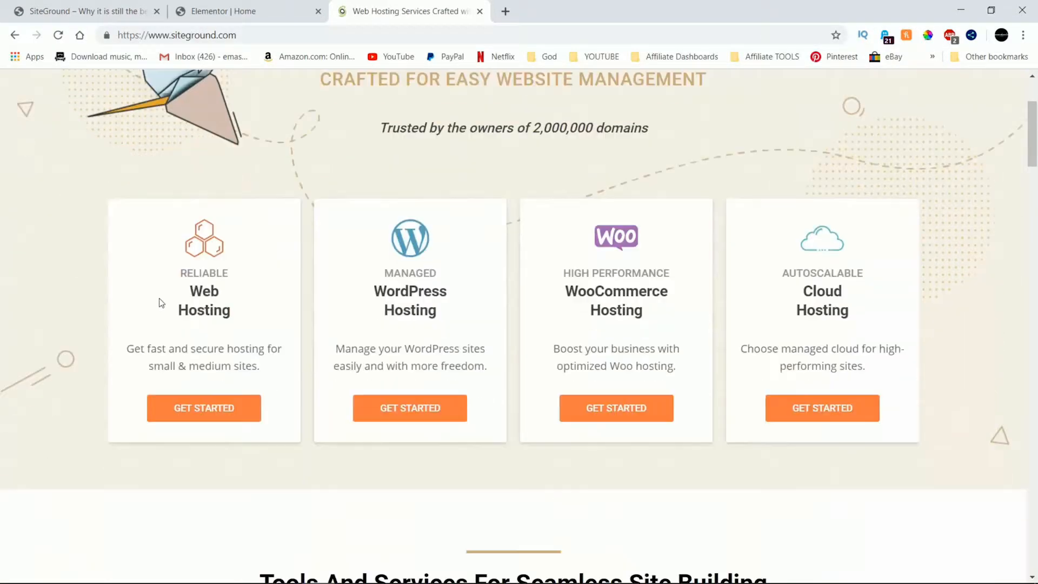
Sample the orange of the Web Hosting Get Started button with the color picker extension and copy its hex code, F67A3C
left_click(928, 36)
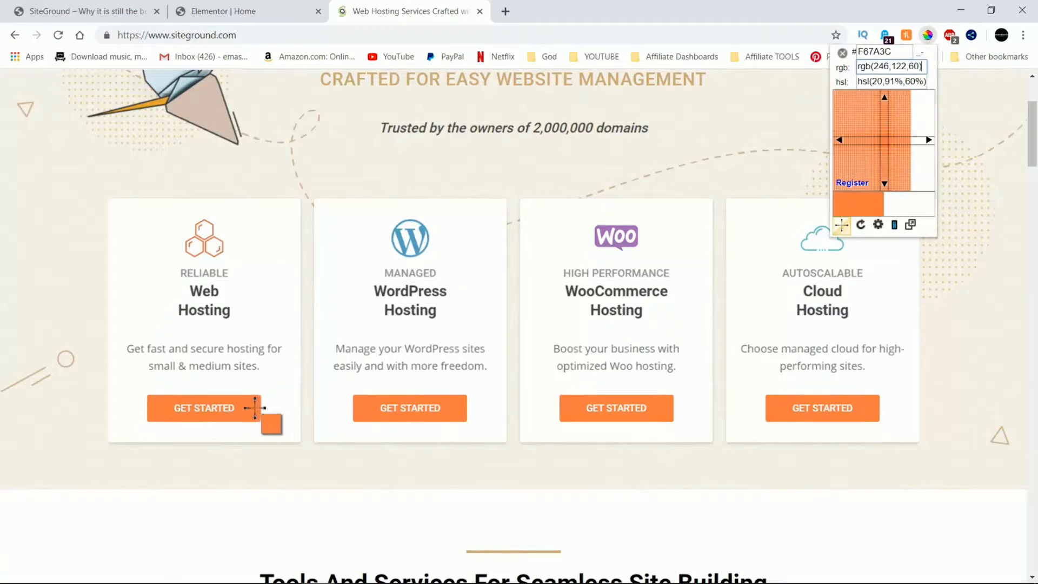
left_click(255, 408)
key("ctrl+c")
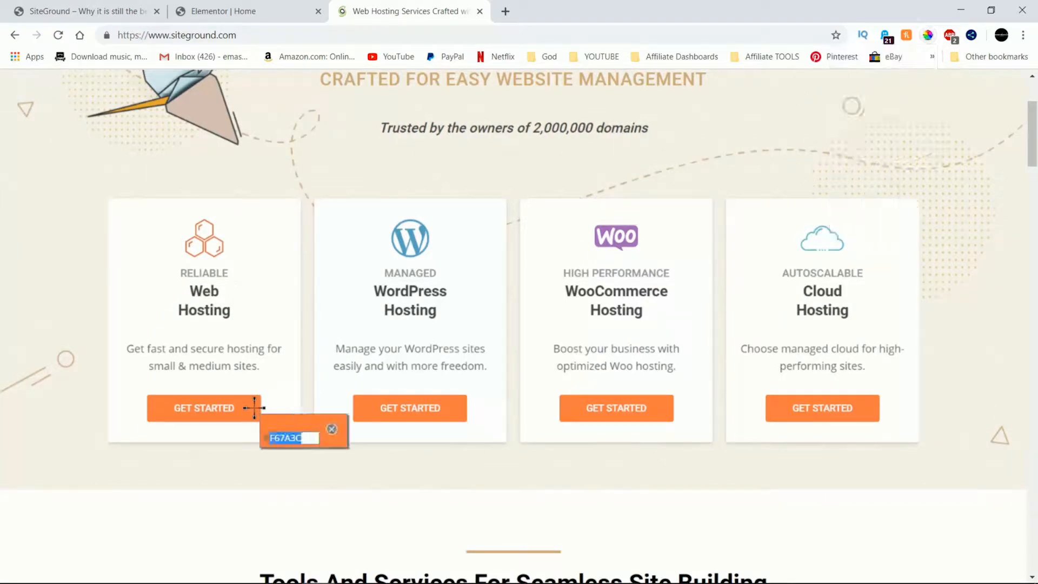
right_click(275, 437)
left_click(300, 447)
Back in the Elementor tab, paste the copied orange as the Learn More button's background, intensify it to #f45100, and update the page
left_click(226, 14)
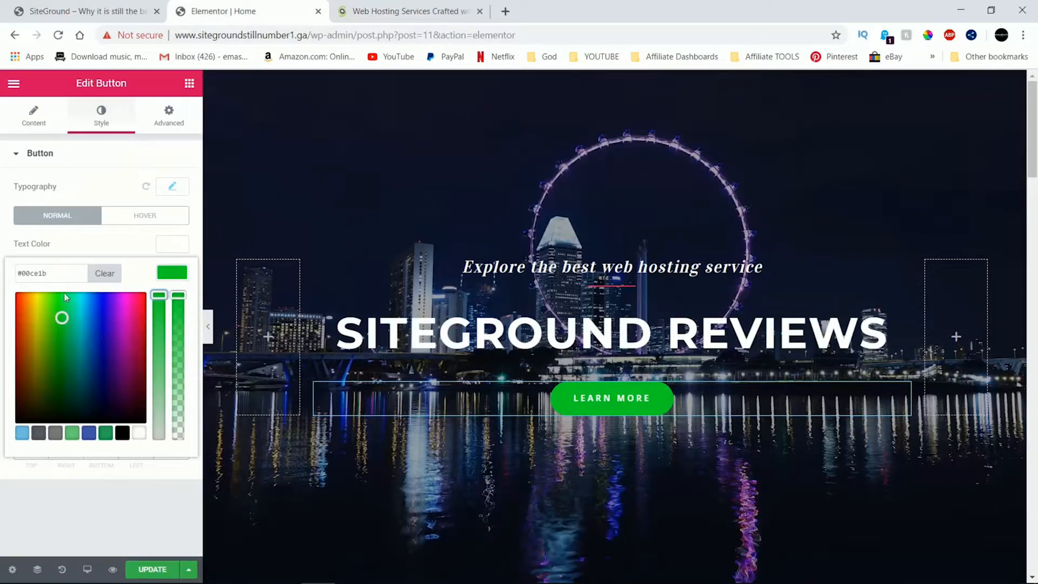
left_click_drag(48, 273, 15, 274)
right_click(22, 273)
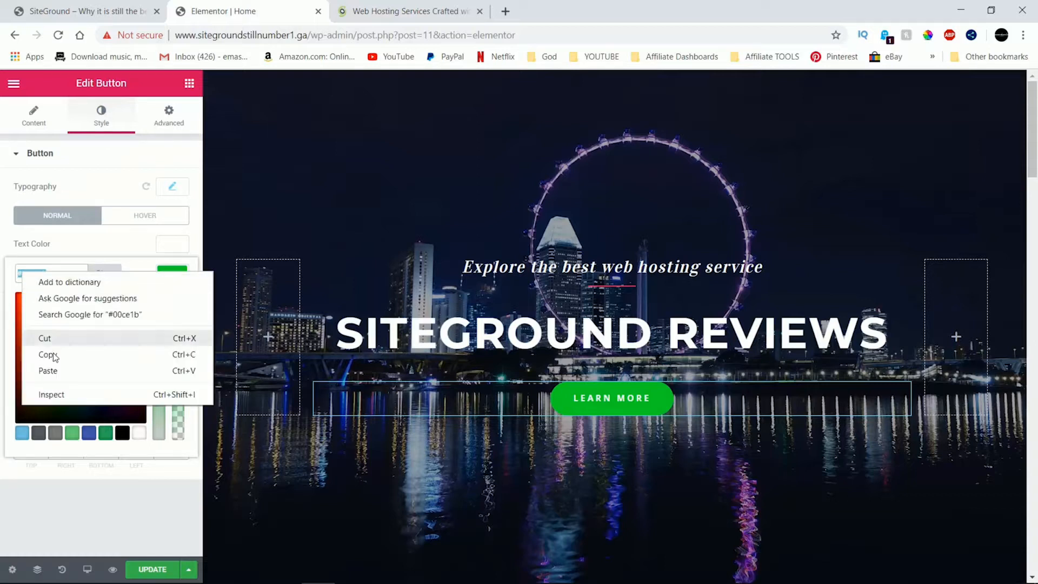
left_click(57, 371)
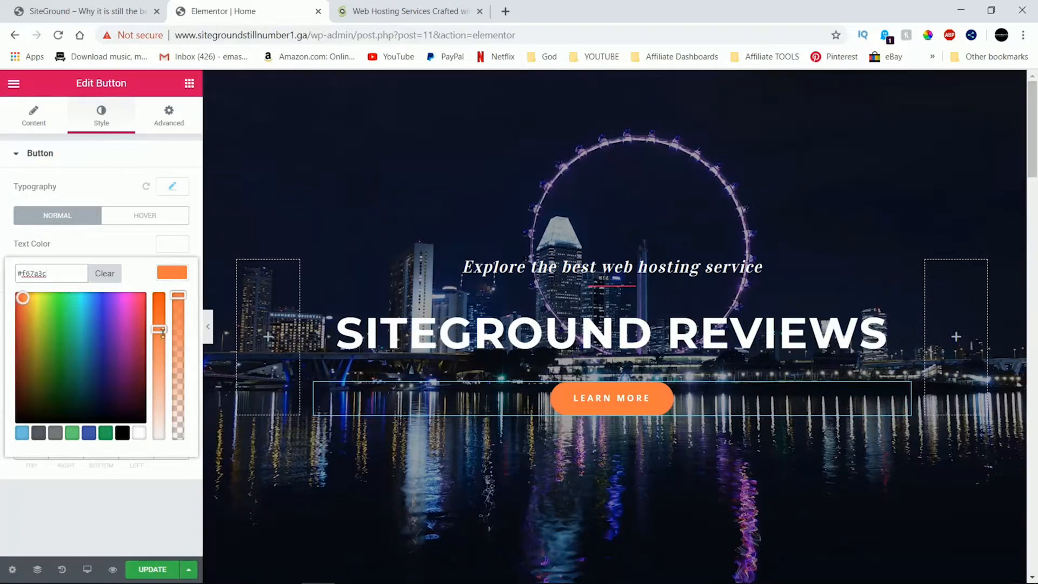
left_click_drag(162, 332, 162, 296)
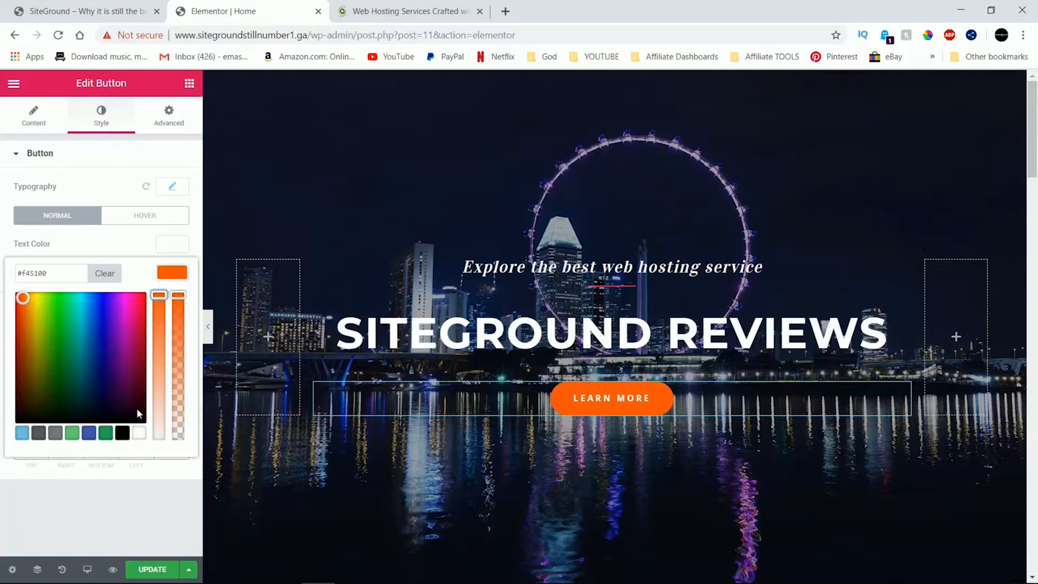
left_click(156, 565)
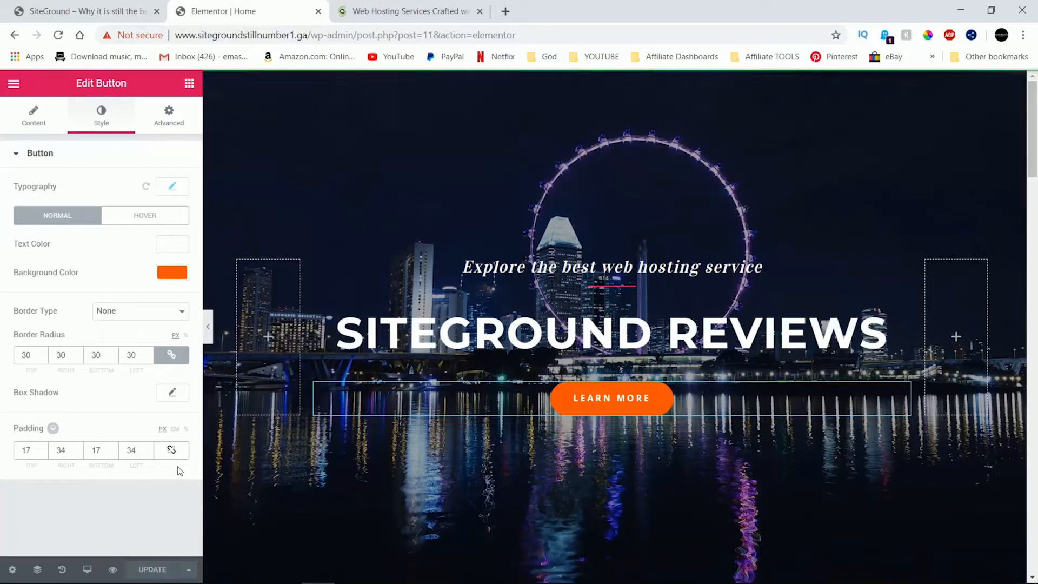
Change the hero button's text to "Go to SiteGround"
left_click(44, 125)
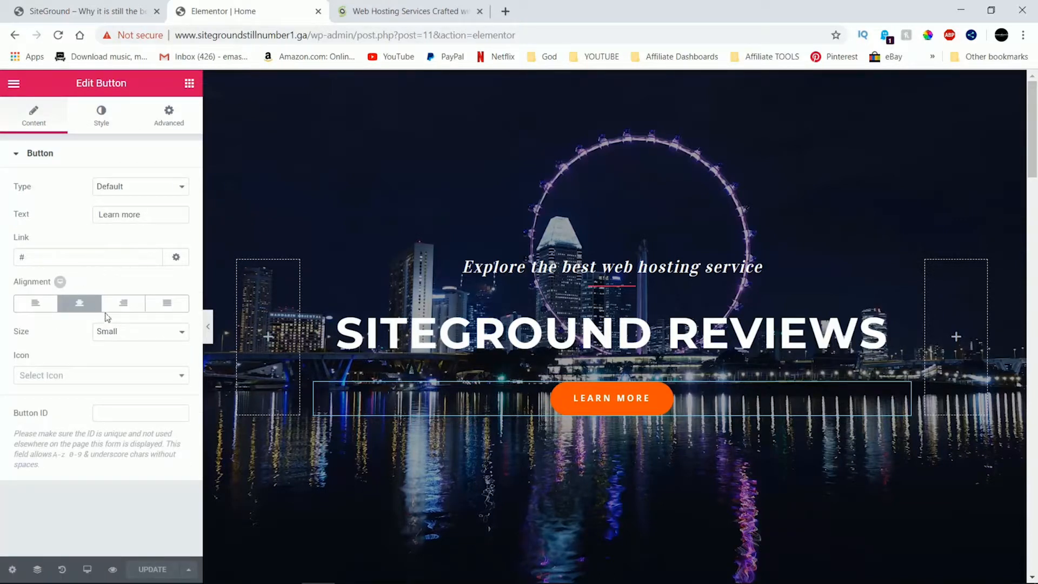
left_click_drag(153, 221, 78, 230)
type("G")
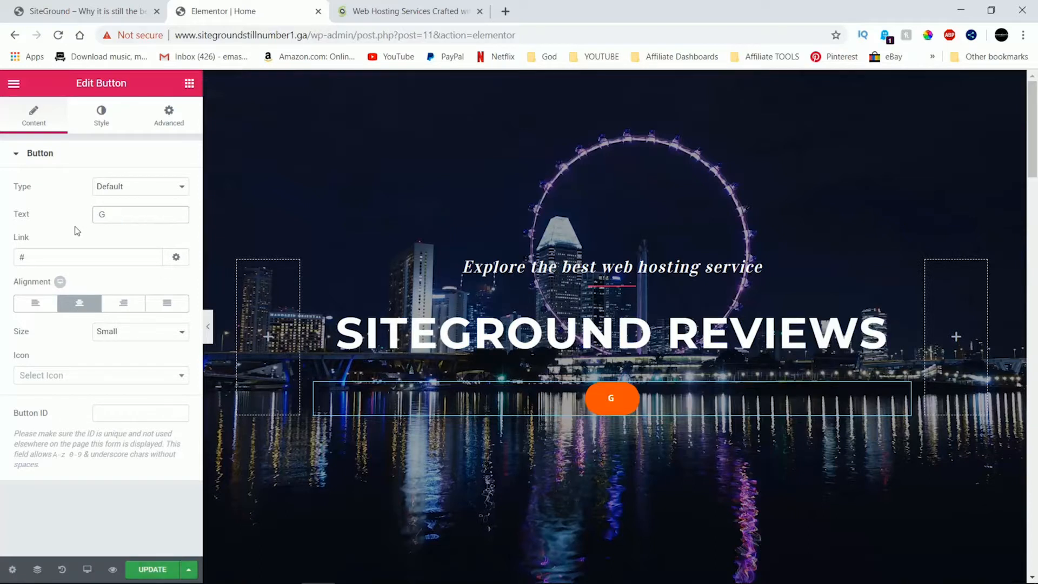
type("o to")
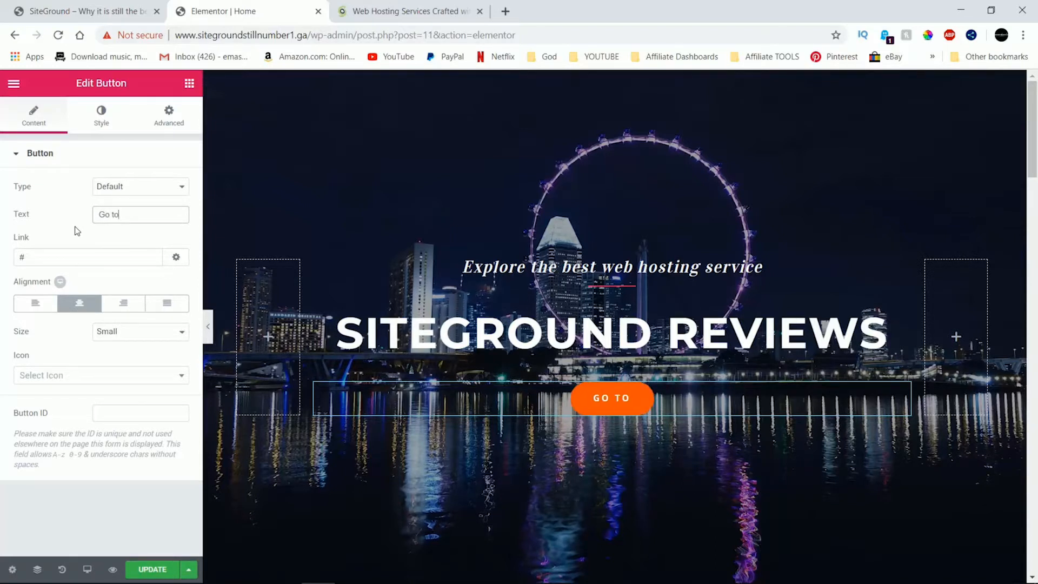
type(" Site")
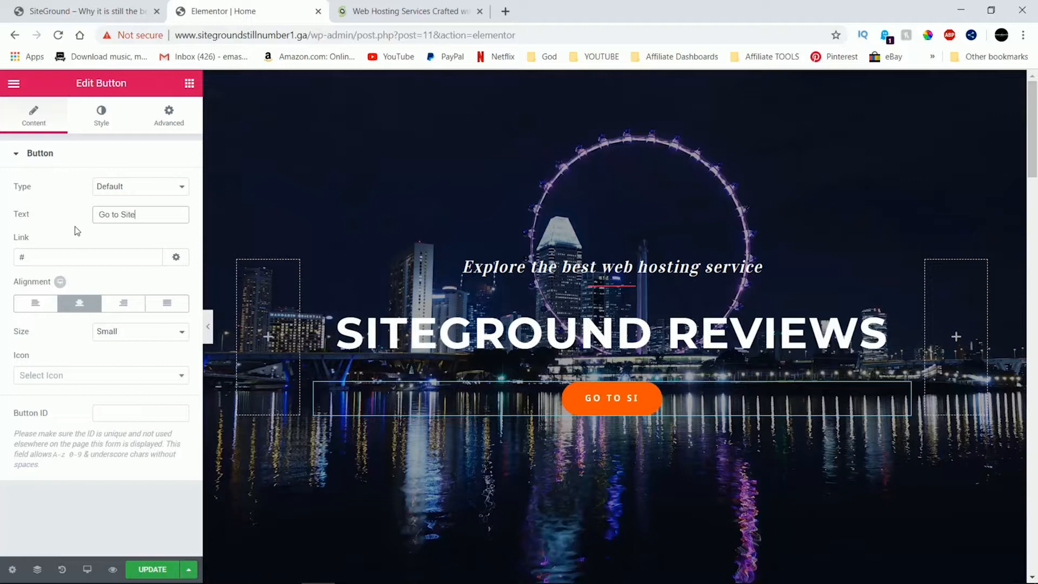
type("Ground")
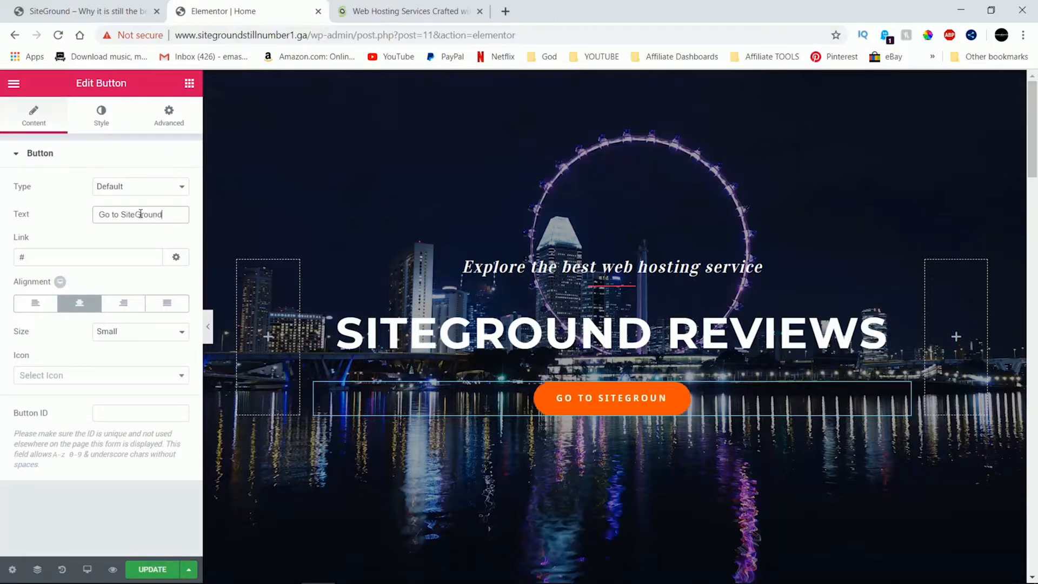
Set the hero button's hover background color to a darker shade of the copied orange, #d85734
left_click(169, 116)
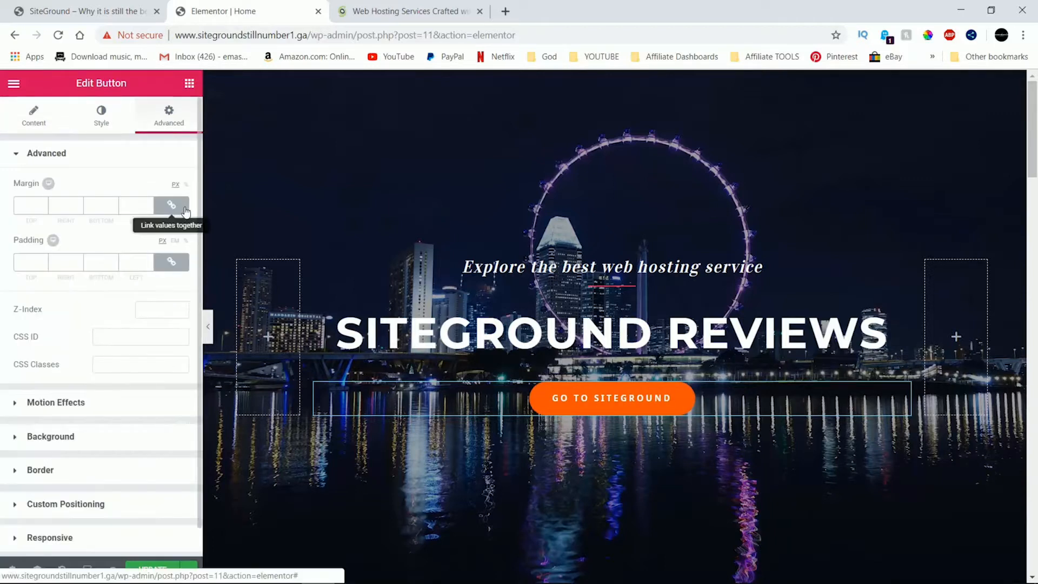
left_click(101, 116)
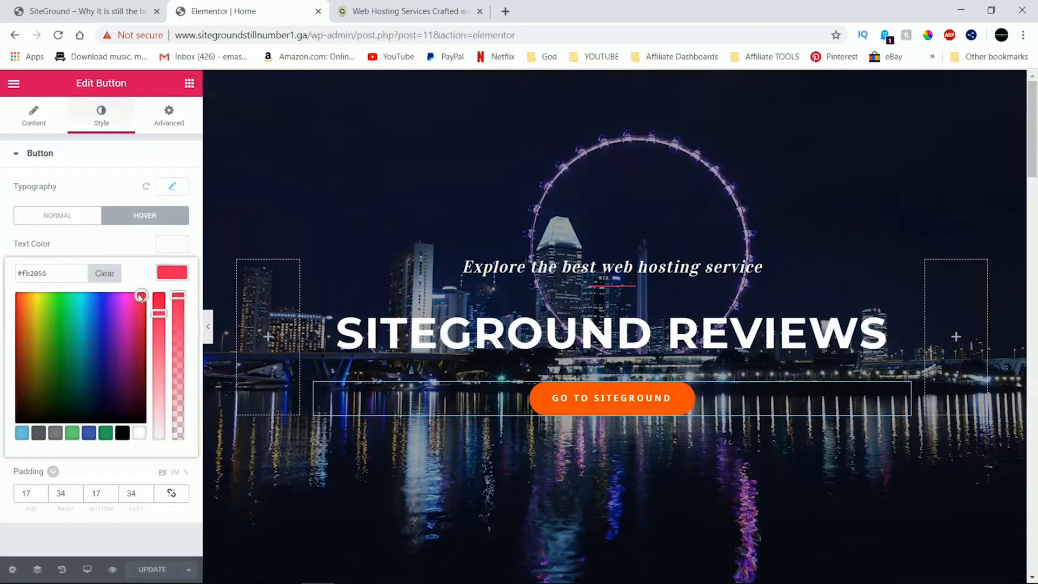
left_click_drag(141, 296, 126, 321)
left_click_drag(76, 273, 10, 277)
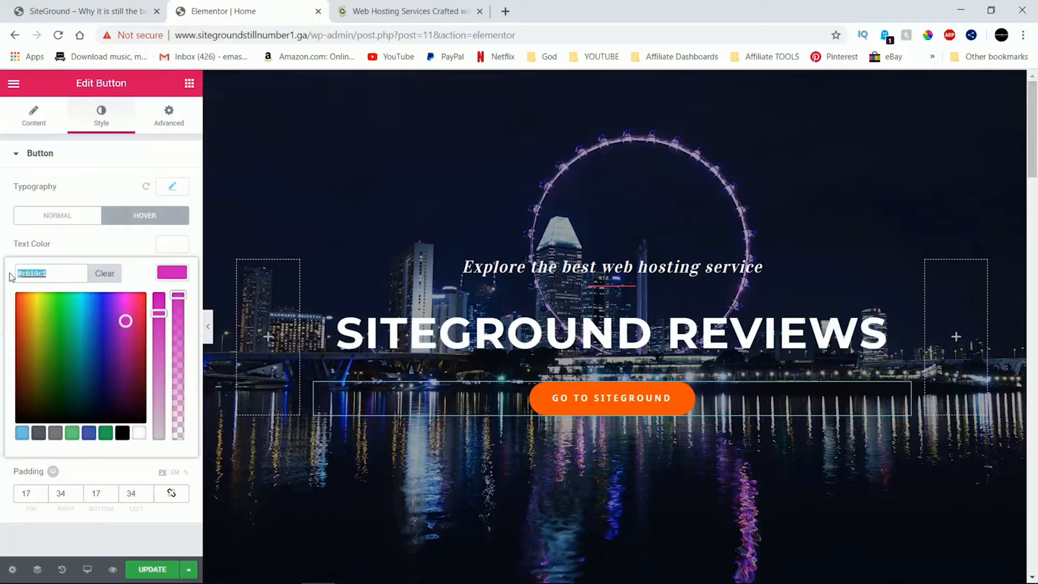
right_click(20, 273)
left_click(50, 368)
key("Return")
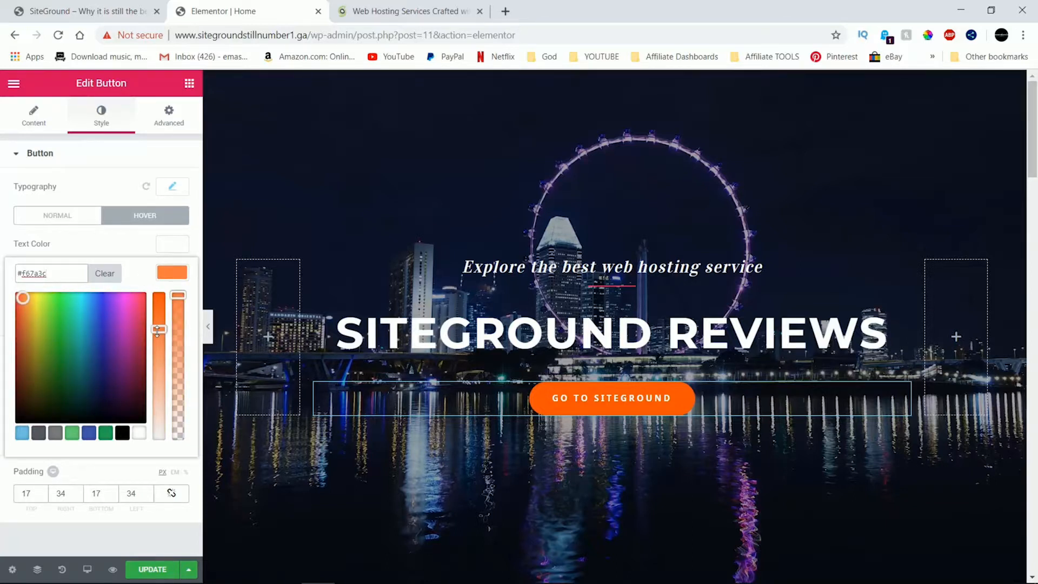
left_click_drag(23, 301, 20, 314)
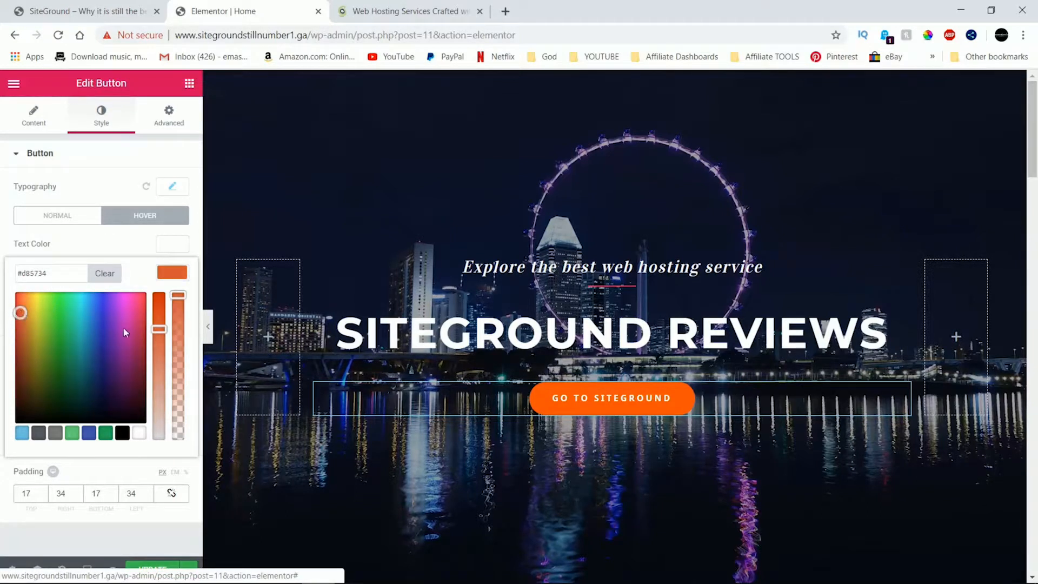
Shift the hero button's hover background to a deeper red-orange, #cc2b16, and update the page
left_click_drag(159, 329, 157, 319)
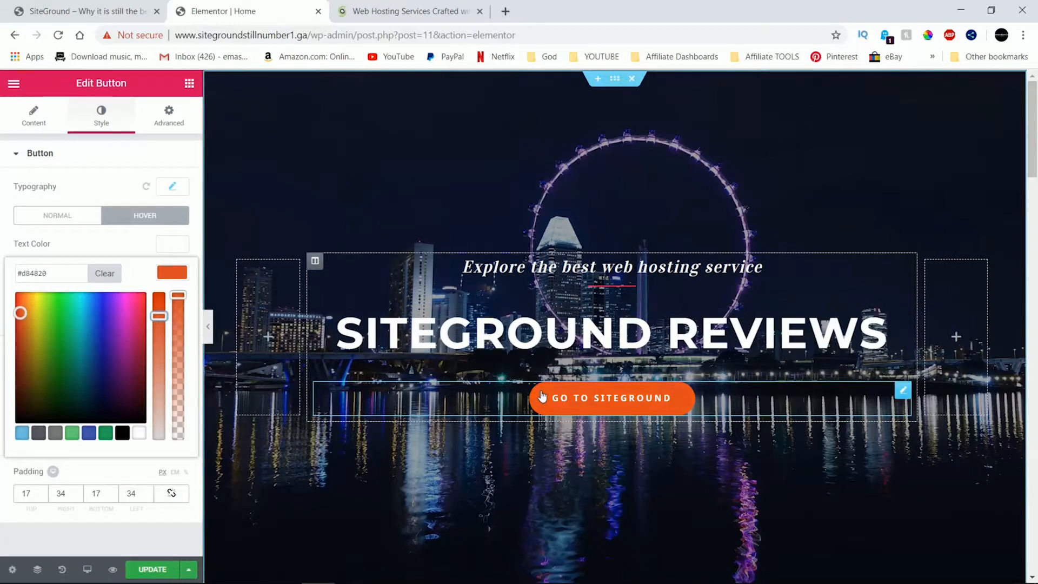
left_click_drag(160, 318, 161, 319)
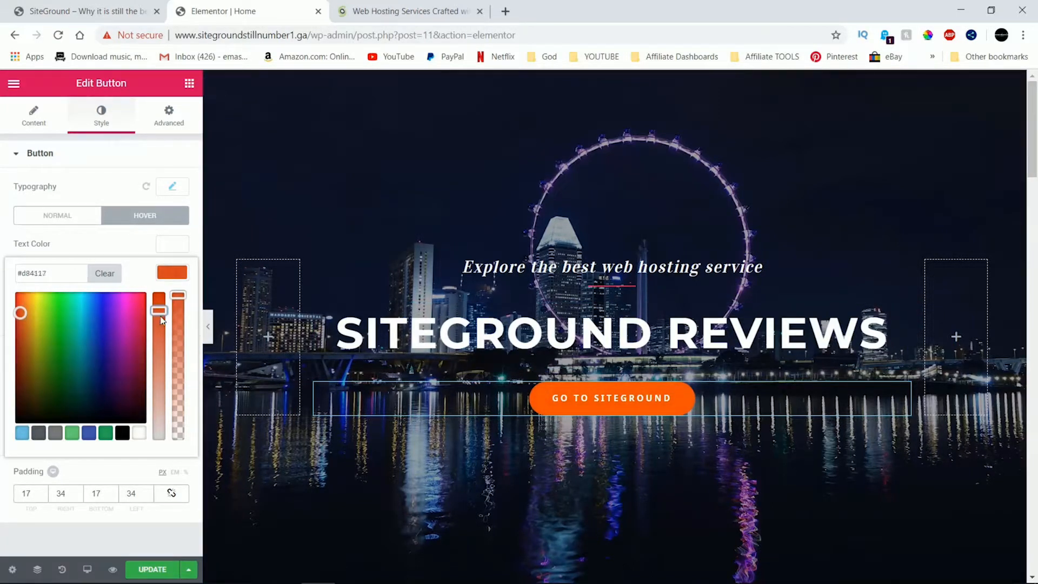
left_click_drag(21, 314, 18, 320)
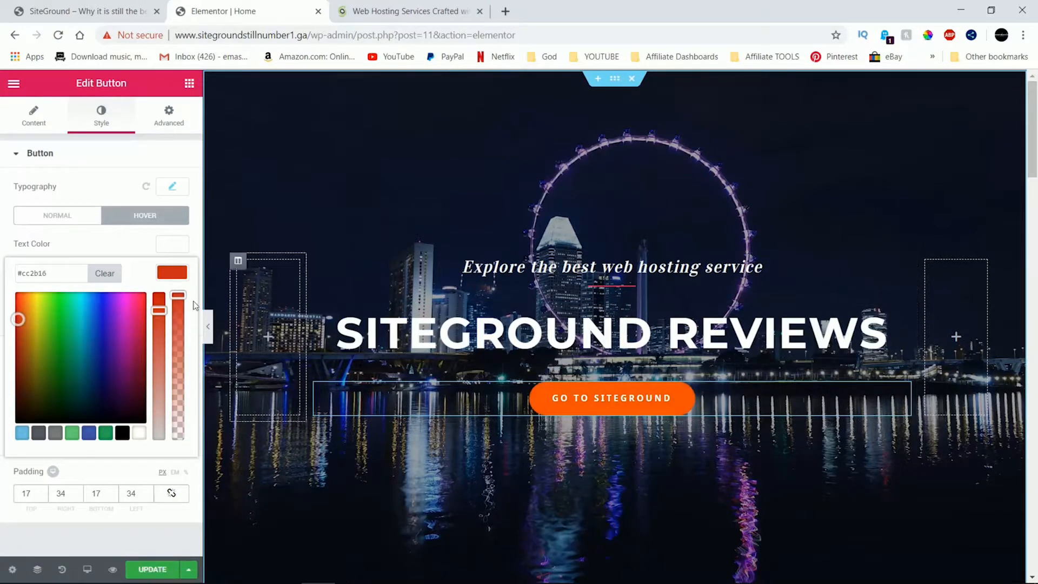
left_click(162, 570)
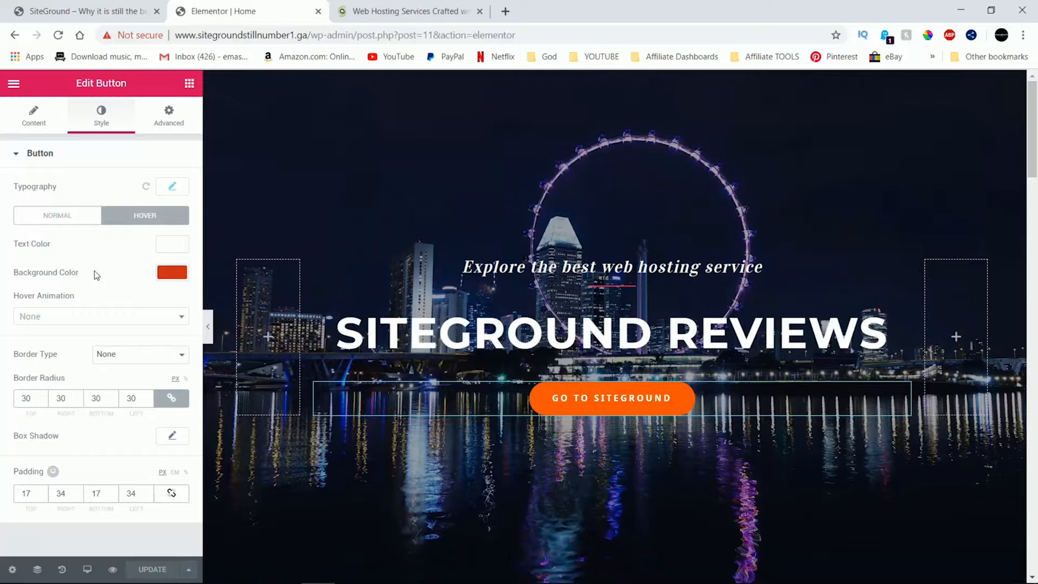
Try the Shrink, Pulse and Pulse Grow hover animations on the hero button and compare them with SiteGround's Get Started button
left_click(177, 320)
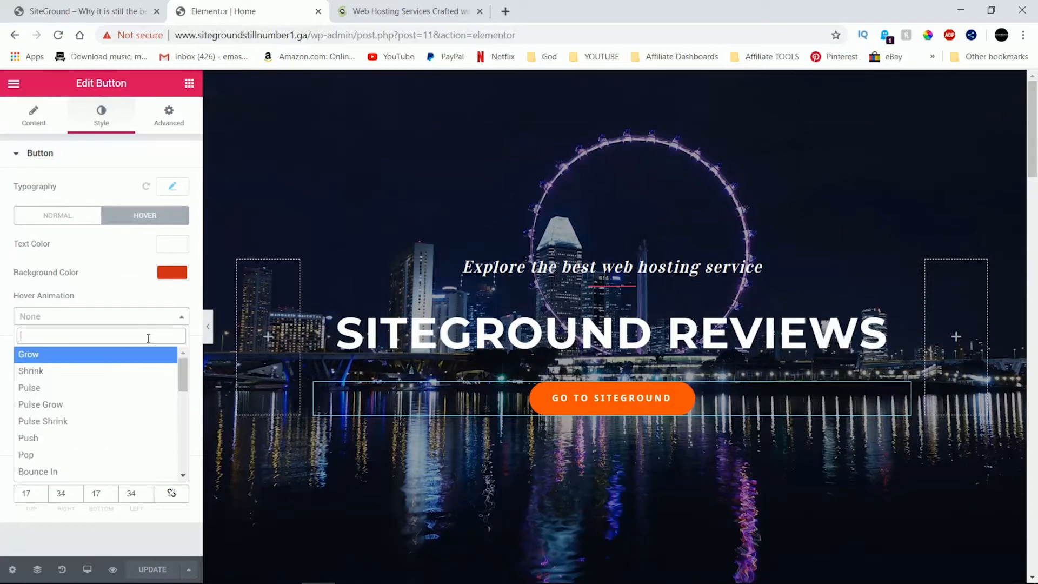
left_click(120, 368)
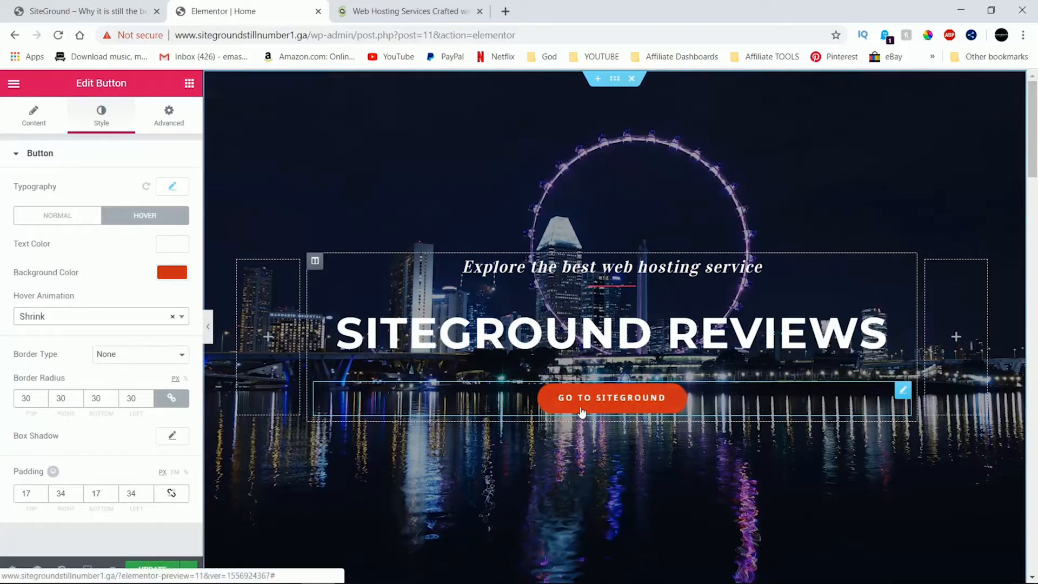
left_click(178, 319)
left_click(133, 385)
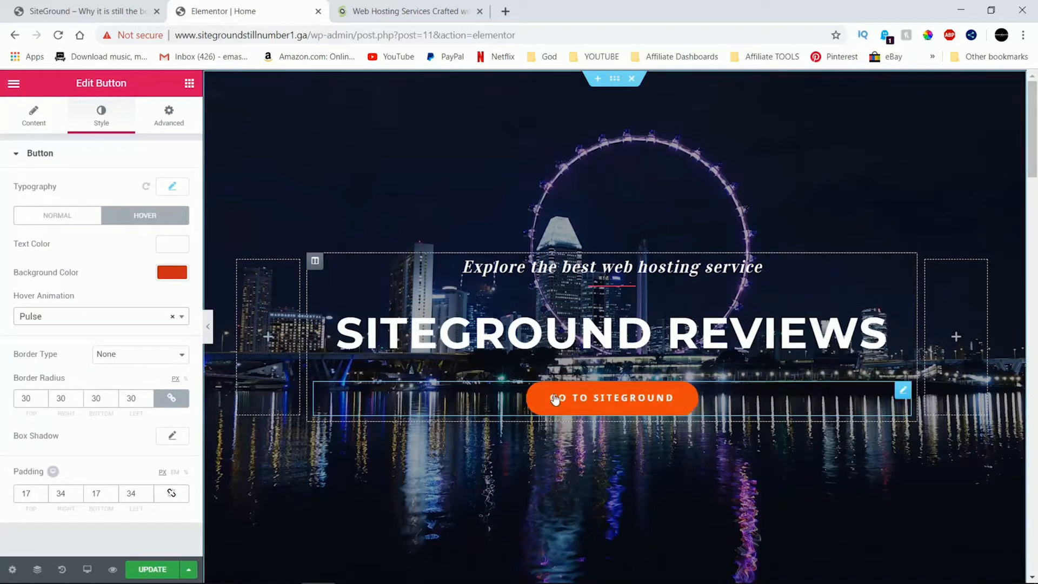
left_click(175, 319)
left_click(135, 402)
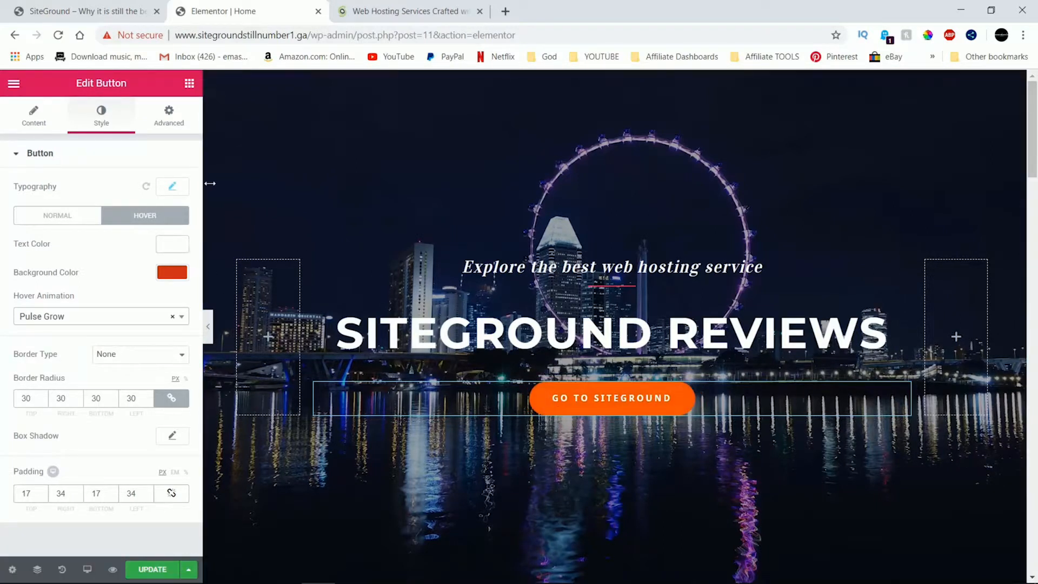
key("ctrl+Tab")
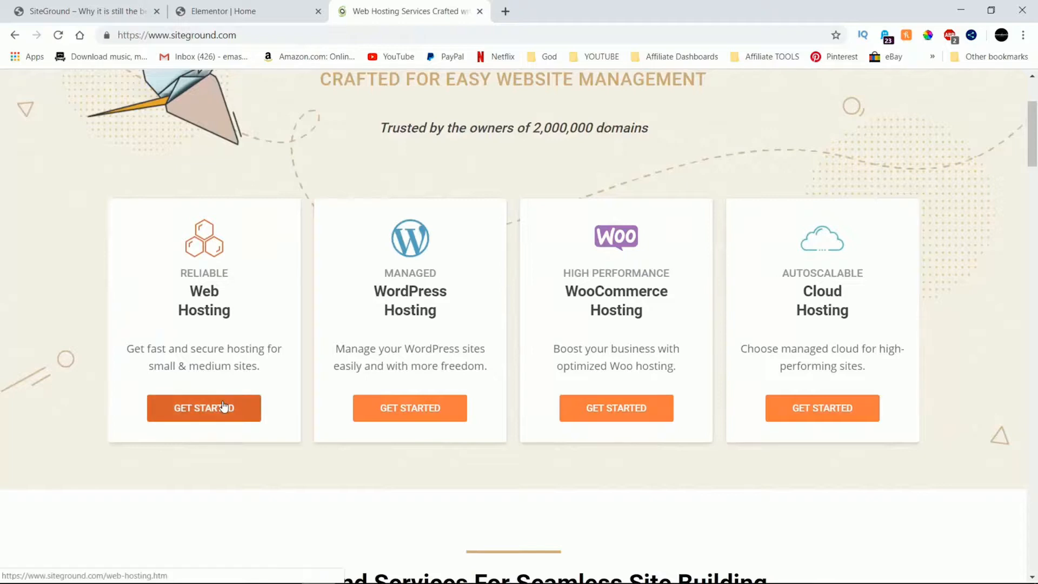
left_click(275, 6)
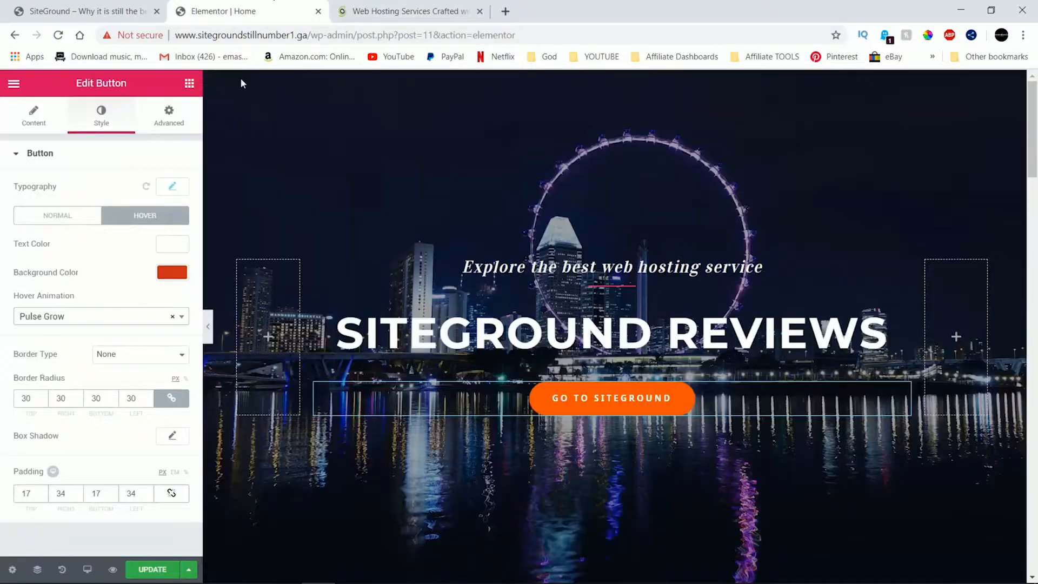
Set the hero button's hover animation to Grow and update the page
left_click(172, 318)
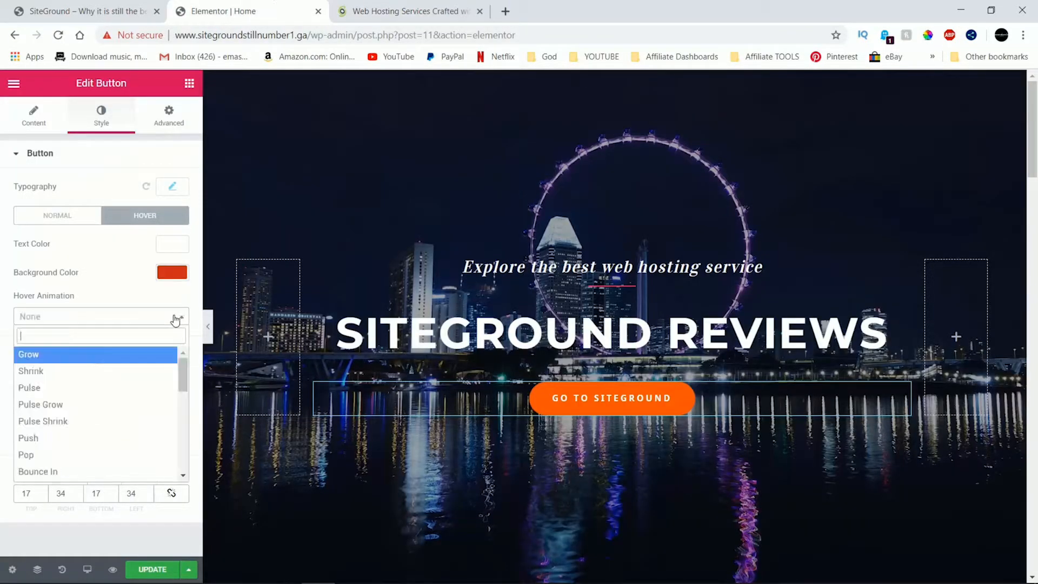
left_click_drag(181, 384, 173, 472)
left_click_drag(174, 436, 169, 353)
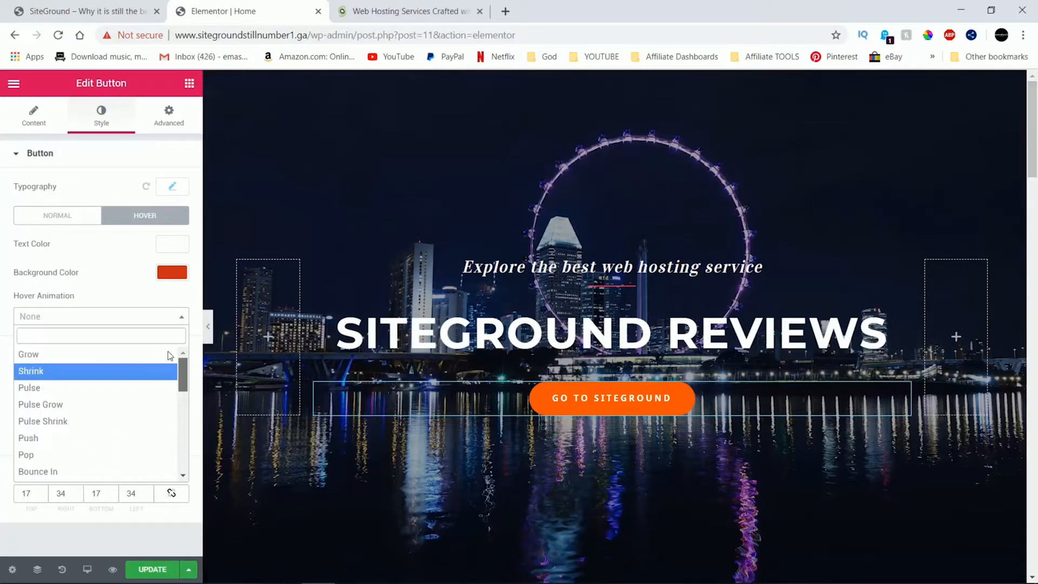
right_click(171, 353)
left_click(181, 319)
left_click(181, 319)
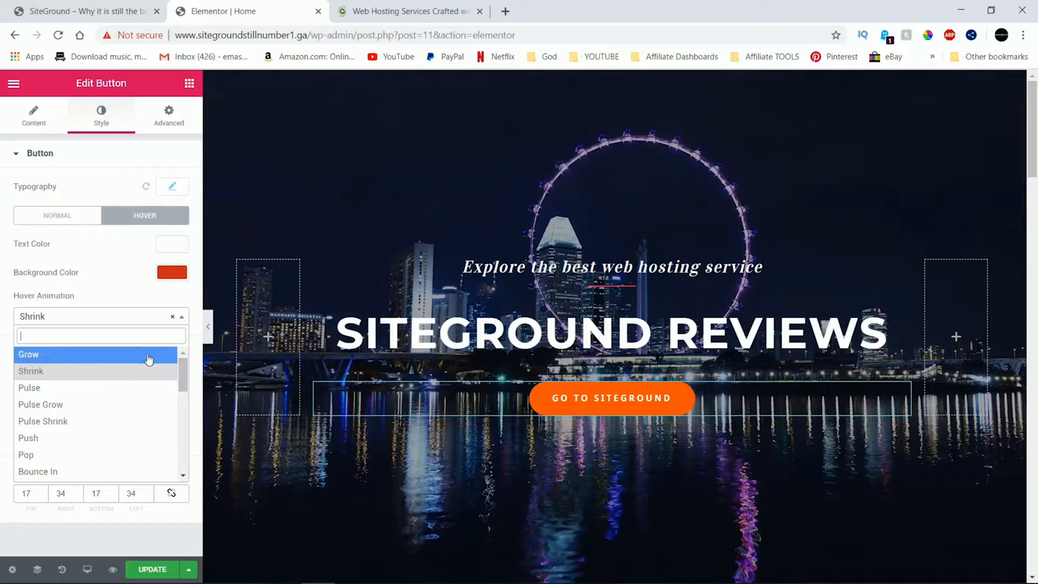
left_click(124, 355)
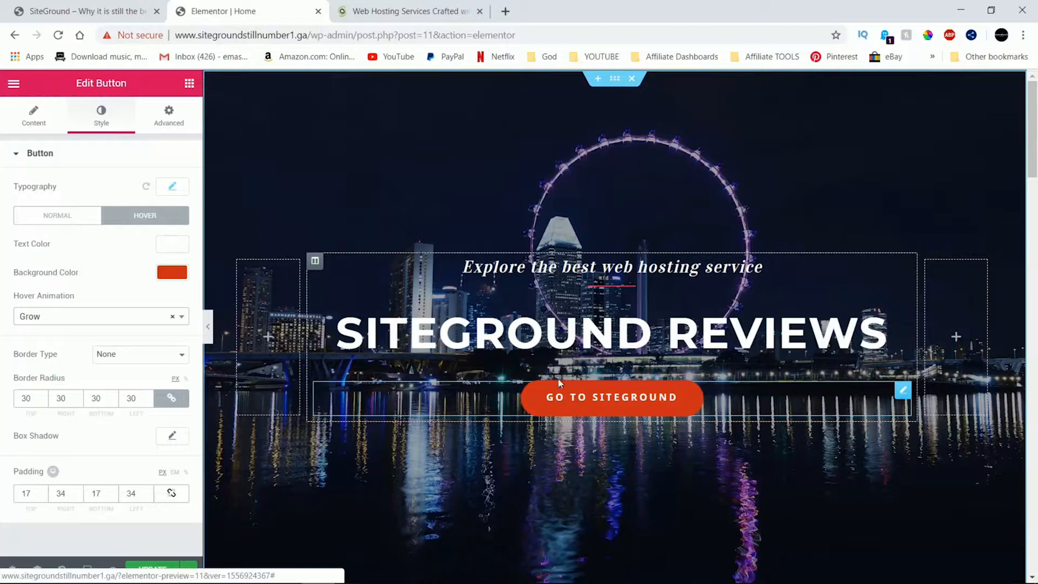
left_click(153, 569)
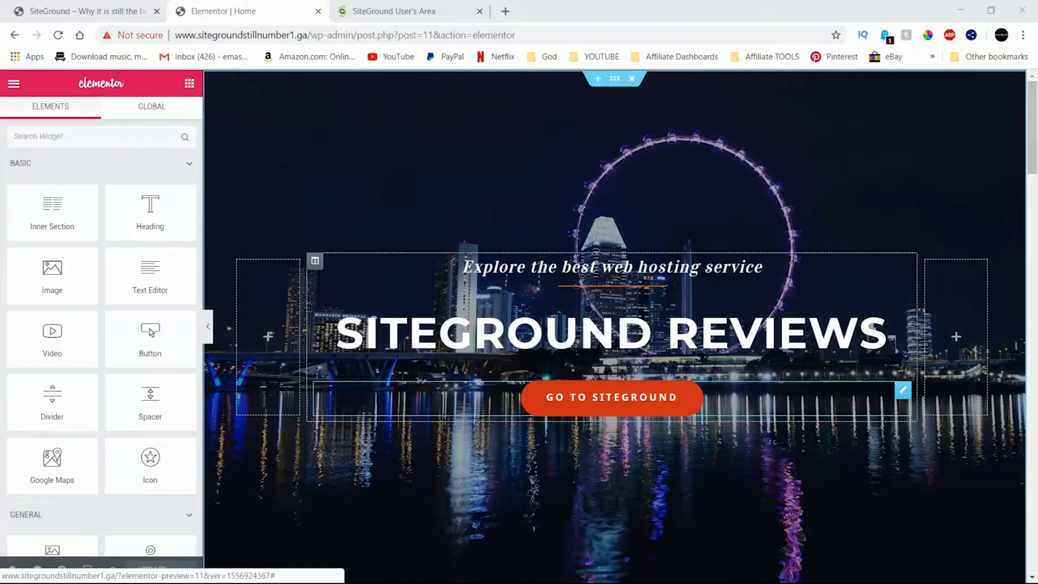
Check the live home page, open the hero button's link for editing, and copy the affiliate link from the SiteGround User's Area tab
left_click(91, 12)
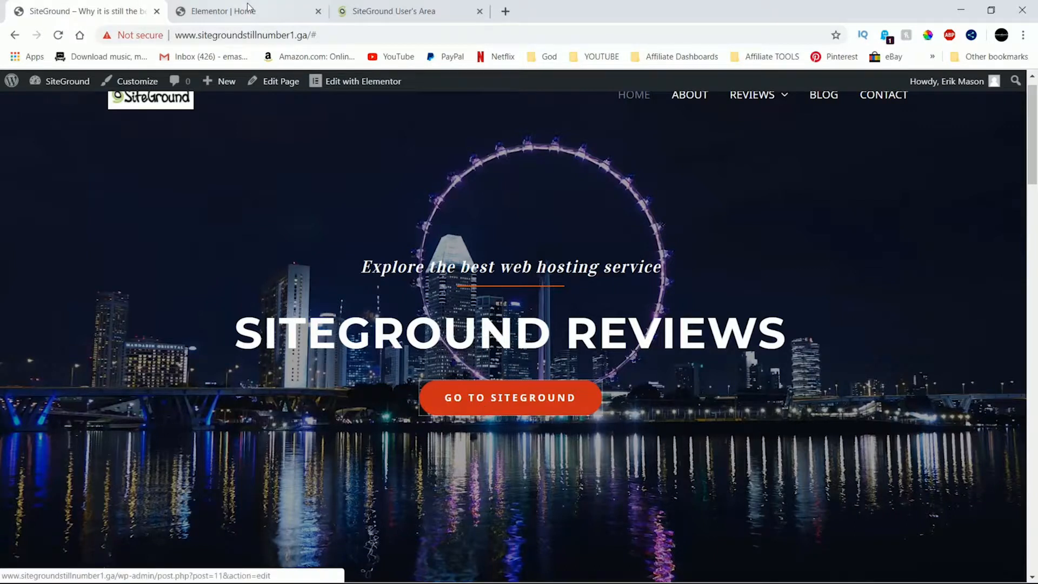
left_click(273, 12)
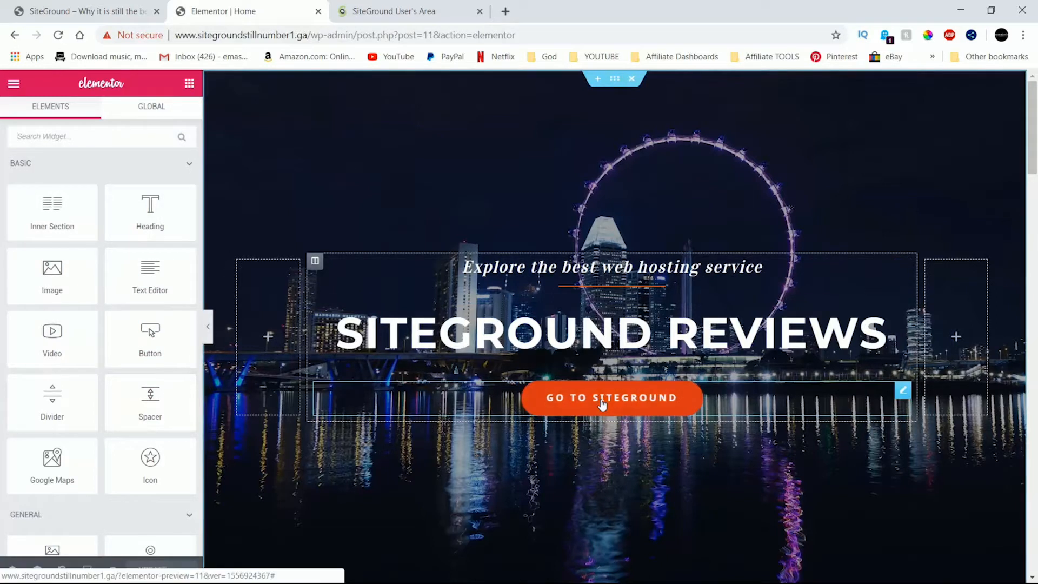
left_click(535, 399)
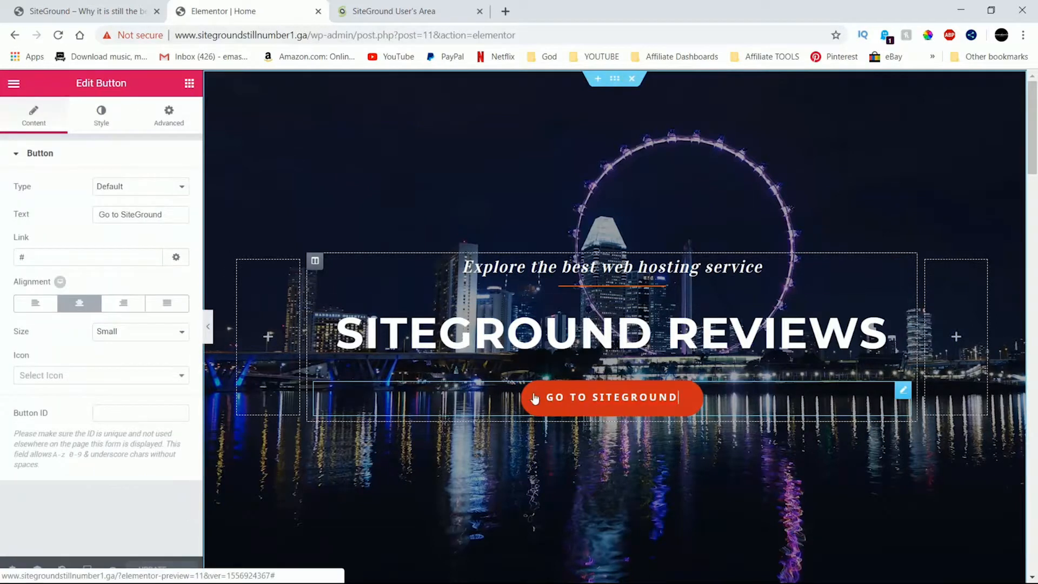
left_click(42, 256)
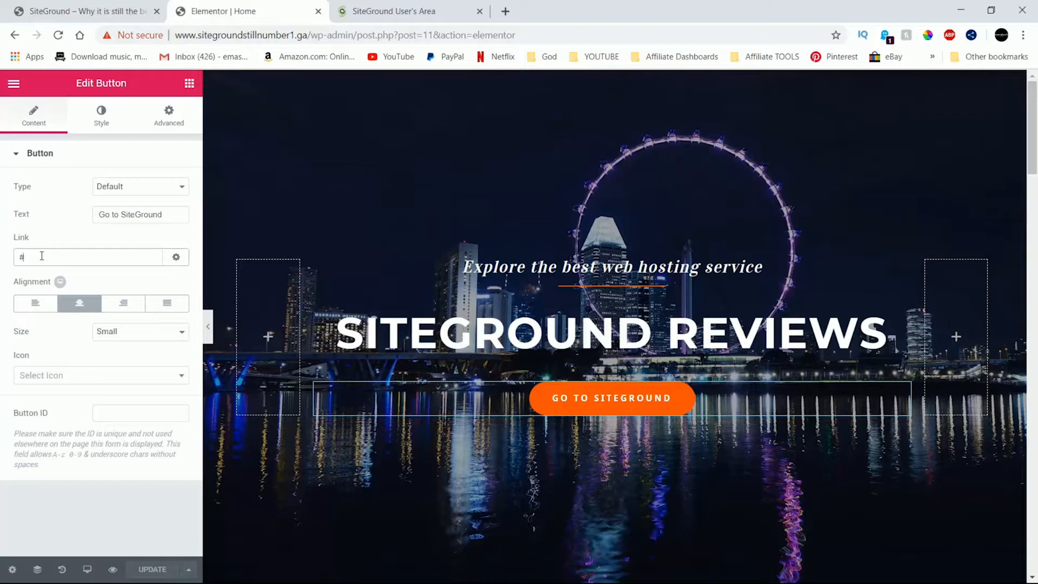
left_click(399, 4)
right_click(261, 202)
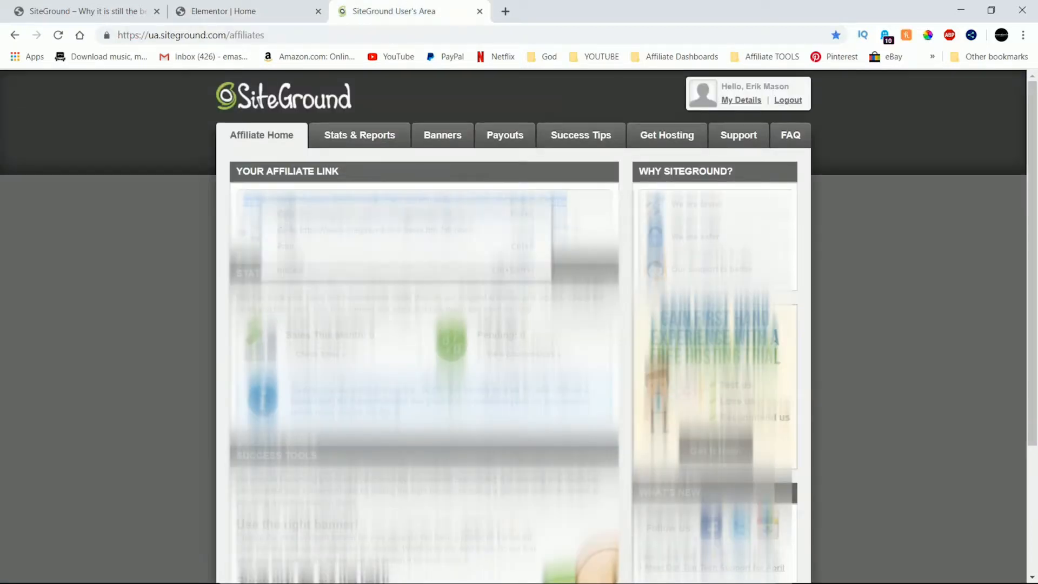
left_click(299, 215)
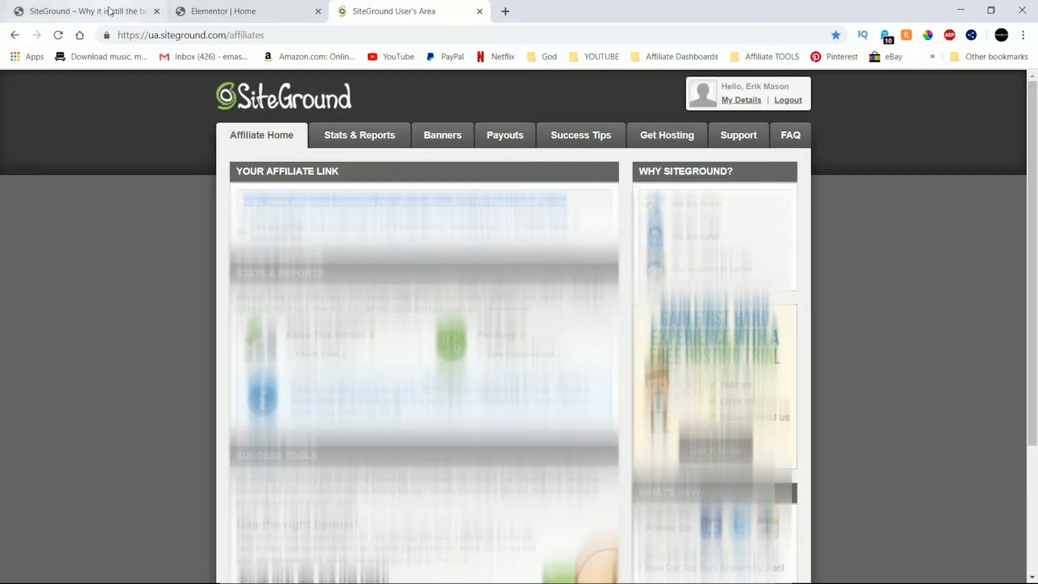
Back in the Elementor tab, replace the hero button's link with the copied affiliate link and update the page
left_click(219, 11)
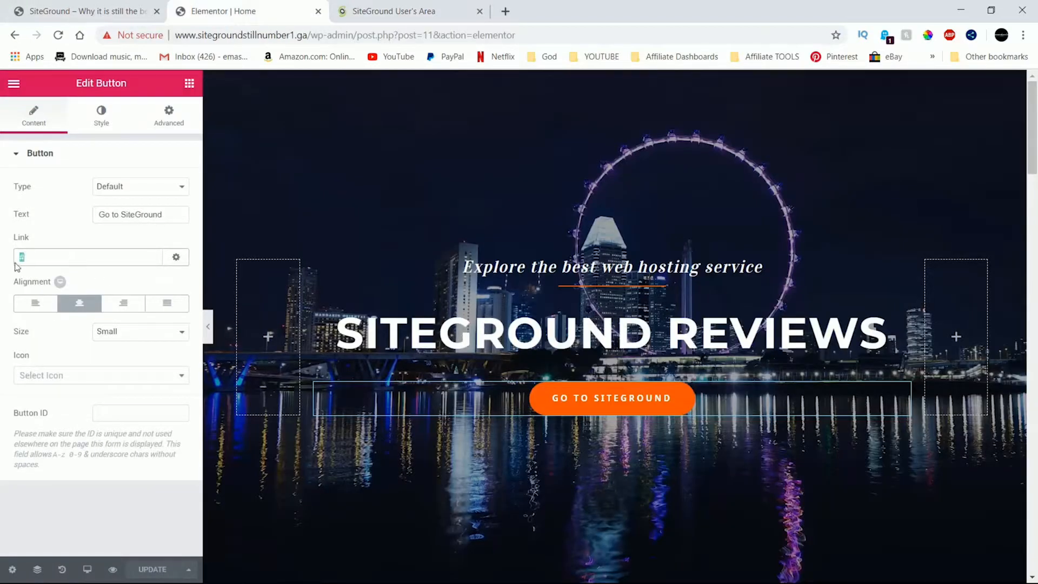
right_click(73, 259)
left_click(55, 329)
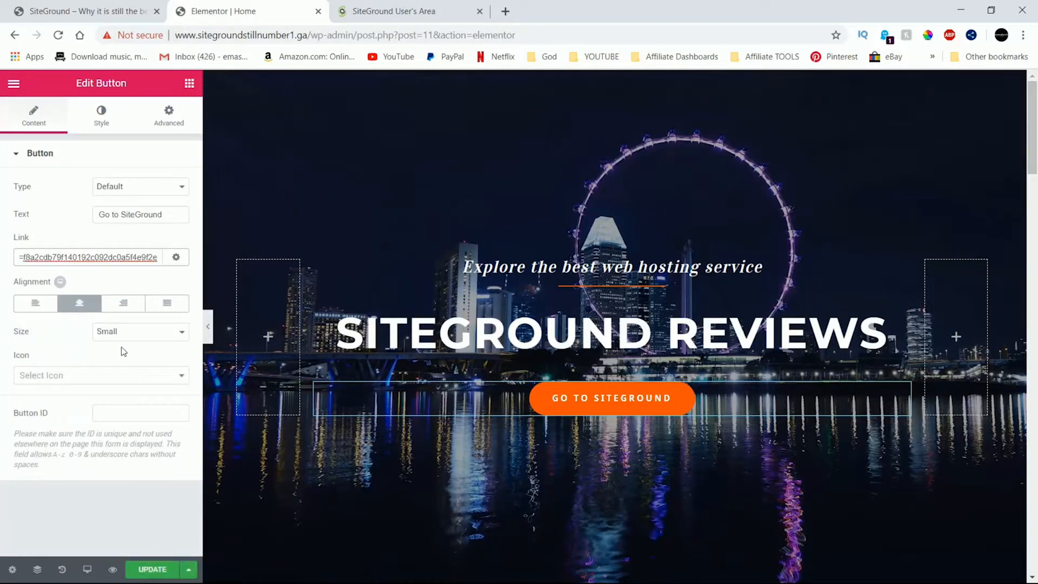
left_click(142, 569)
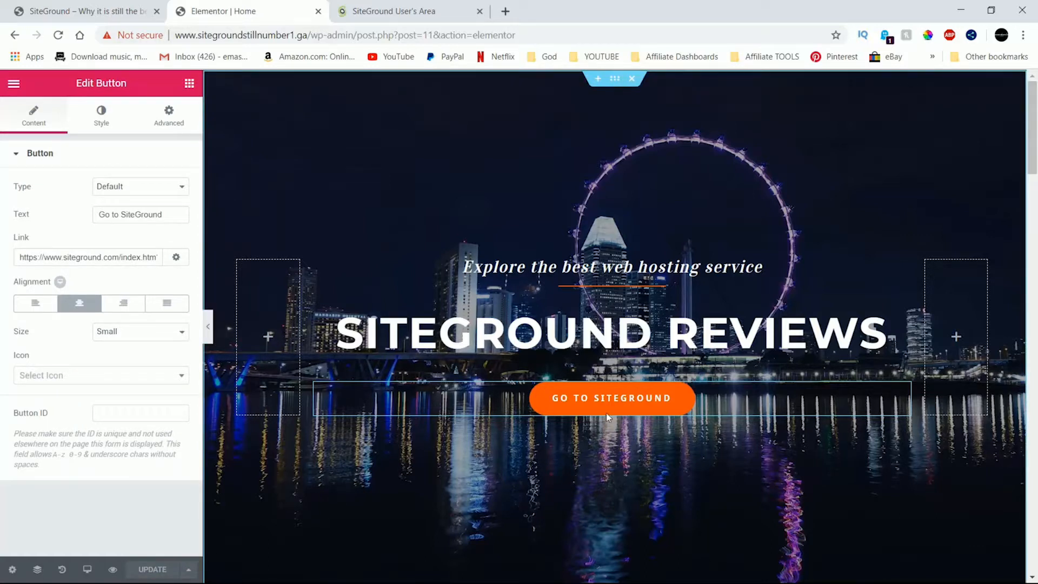
Reload the live home page, test the Go to SiteGround button's link, and return to the home page
left_click(86, 12)
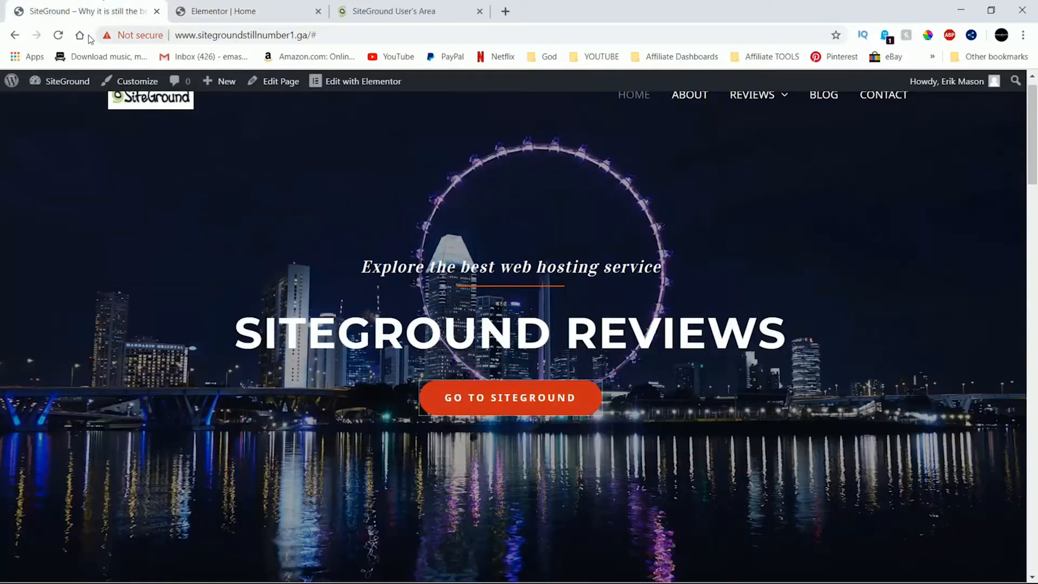
left_click(61, 35)
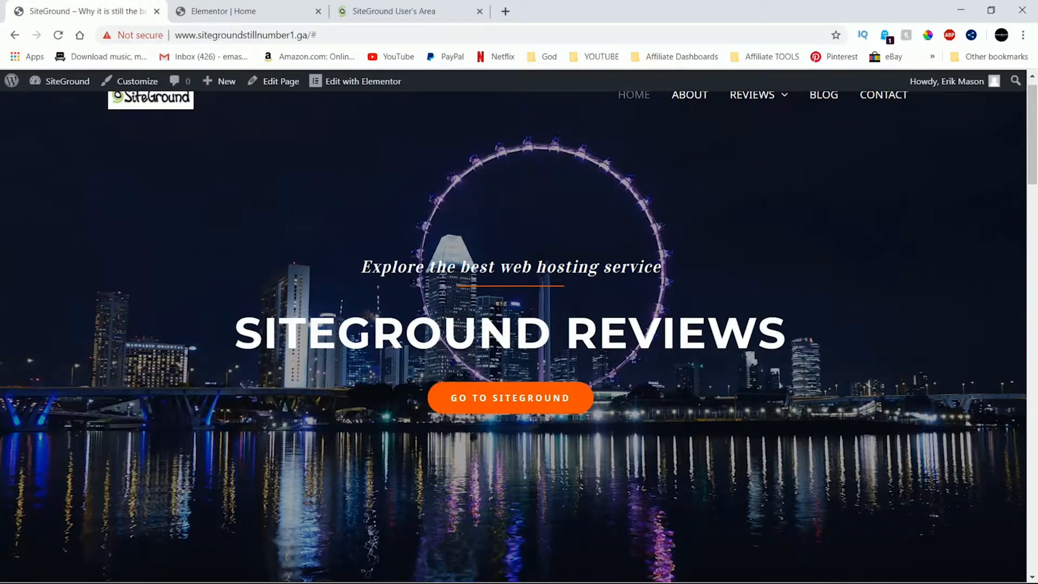
left_click(493, 397)
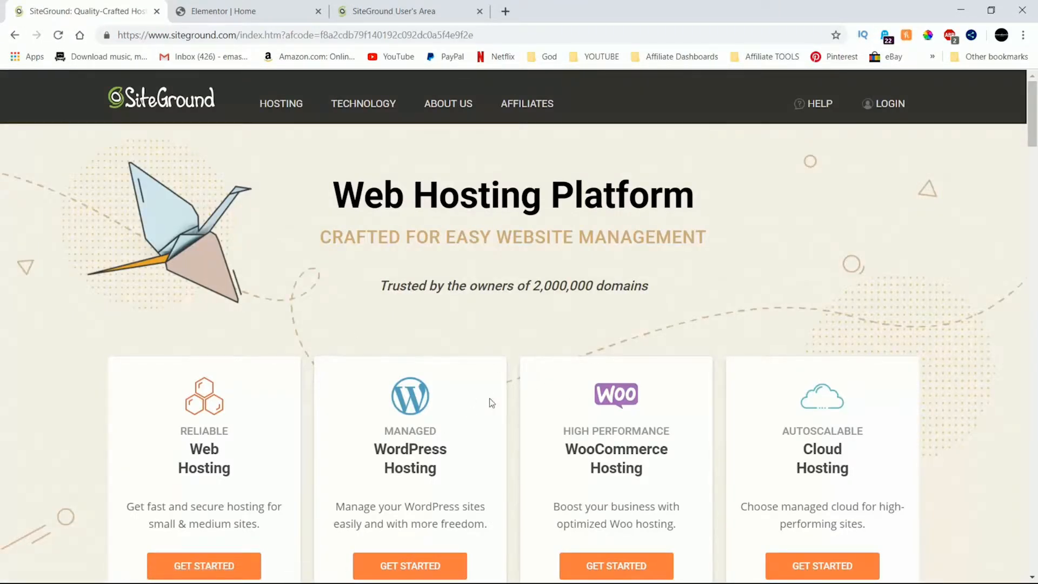
left_click(11, 35)
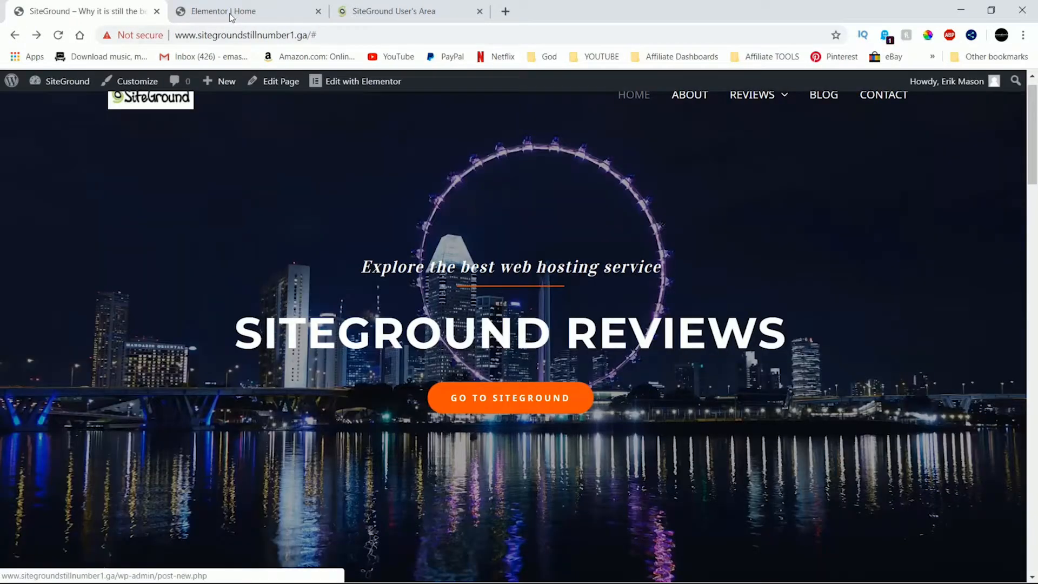
In the Elementor tab, paste the copied orange #f67a3c as the color of the divider above the hero heading and intensify it to #f45100
left_click(231, 13)
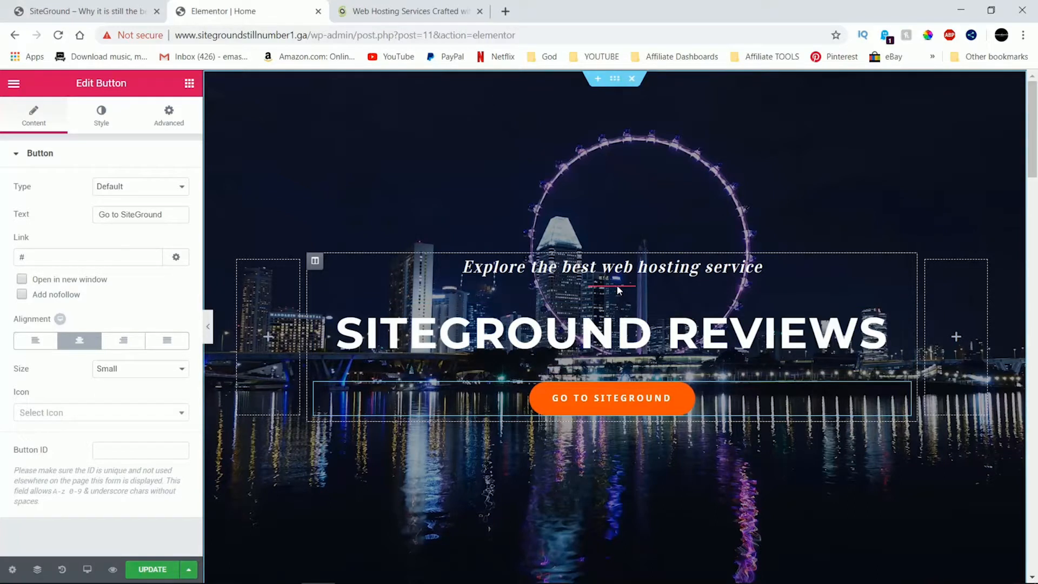
left_click(617, 287)
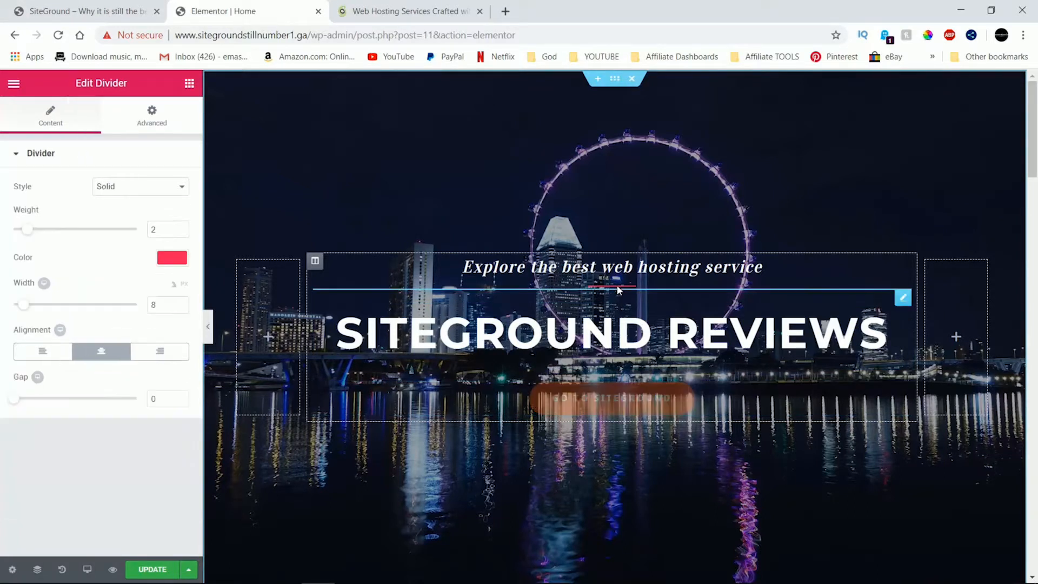
left_click(171, 259)
left_click_drag(52, 259, 2, 259)
left_click(167, 258)
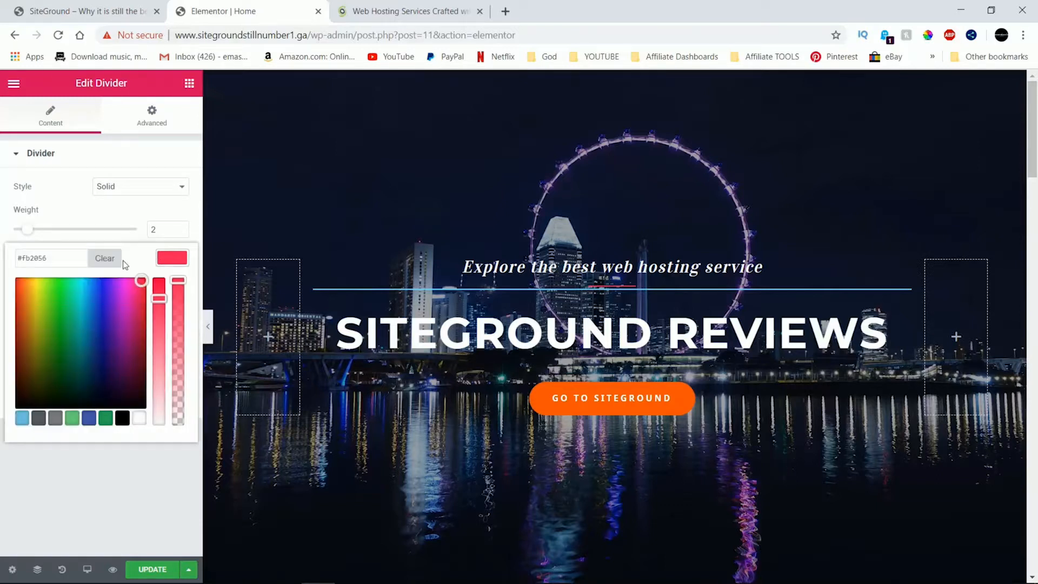
left_click(58, 260)
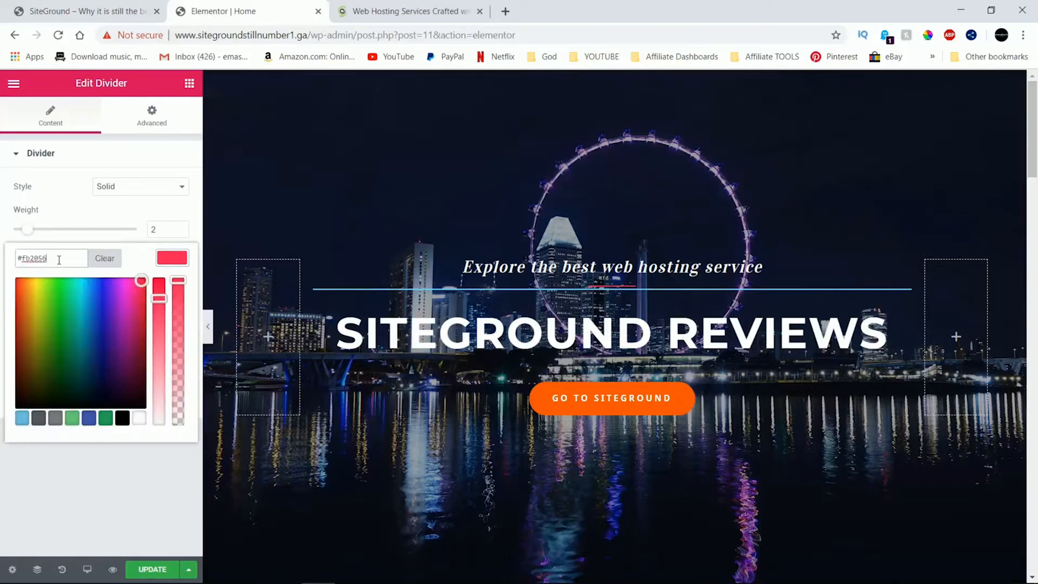
right_click(24, 258)
left_click(60, 352)
key("Return")
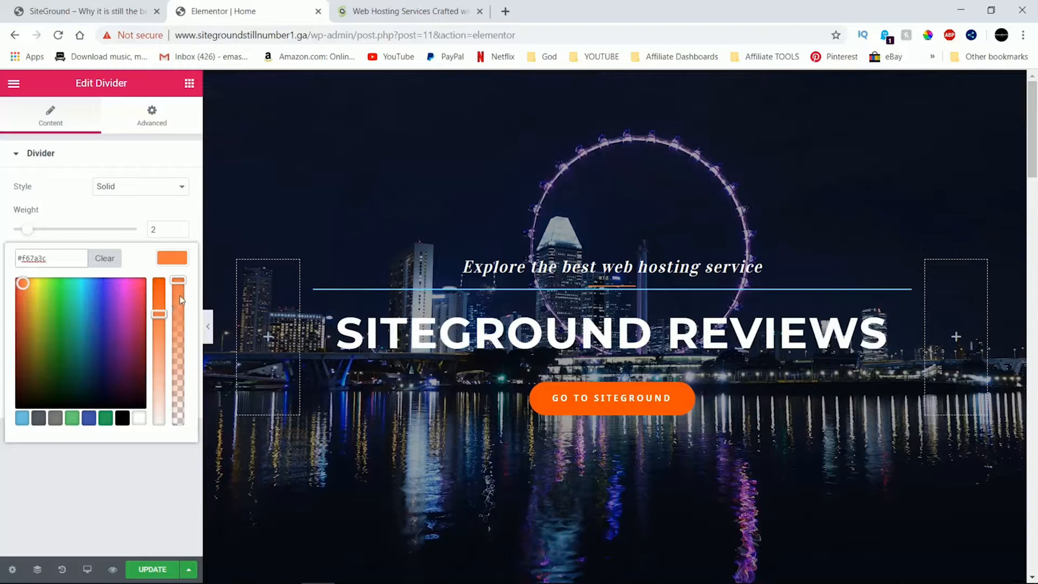
left_click_drag(161, 311, 166, 280)
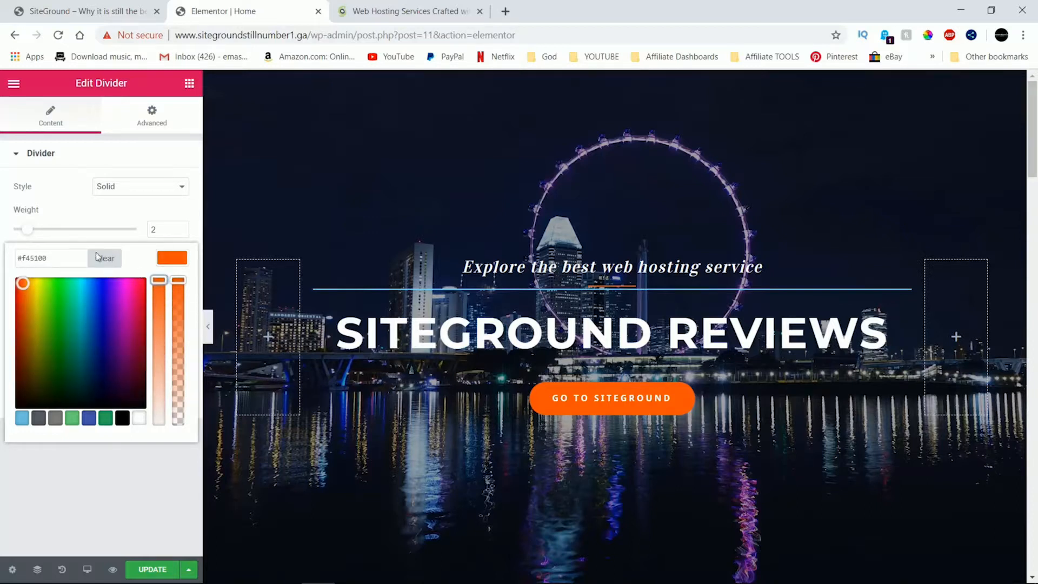
left_click(54, 465)
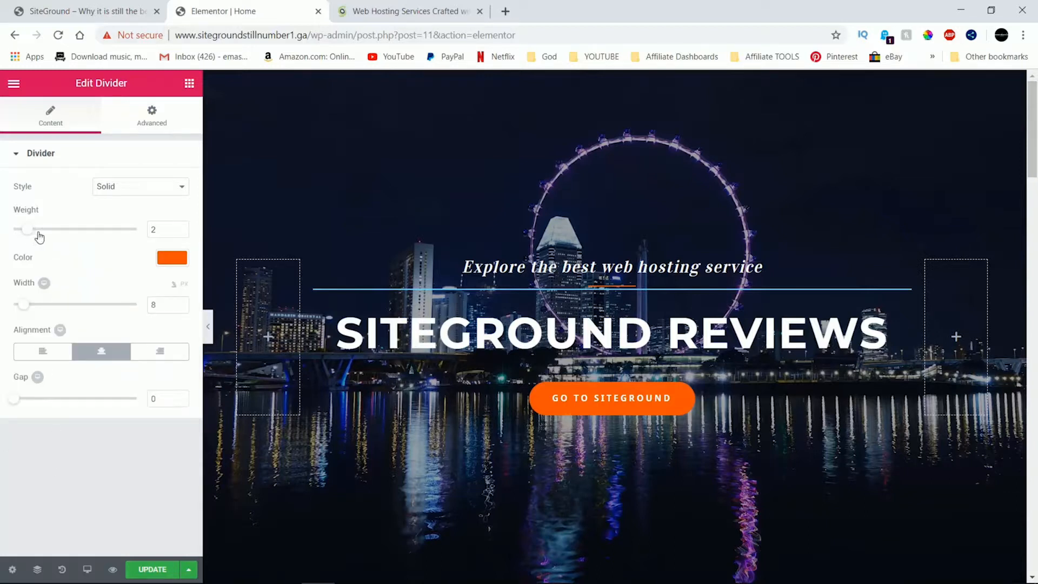
Set the width of the divider above the hero heading to 18
mouse_move(39, 236)
left_mouse_down()
mouse_move(58, 232)
mouse_move(28, 234)
left_mouse_up()
mouse_move(32, 307)
left_mouse_down()
mouse_move(99, 302)
mouse_move(35, 303)
left_mouse_up()
Paste the copied orange #f67a3c as the color of the divider under the Upcoming Events heading and intensify it to #f45404
scroll(548, 364, "down", 3)
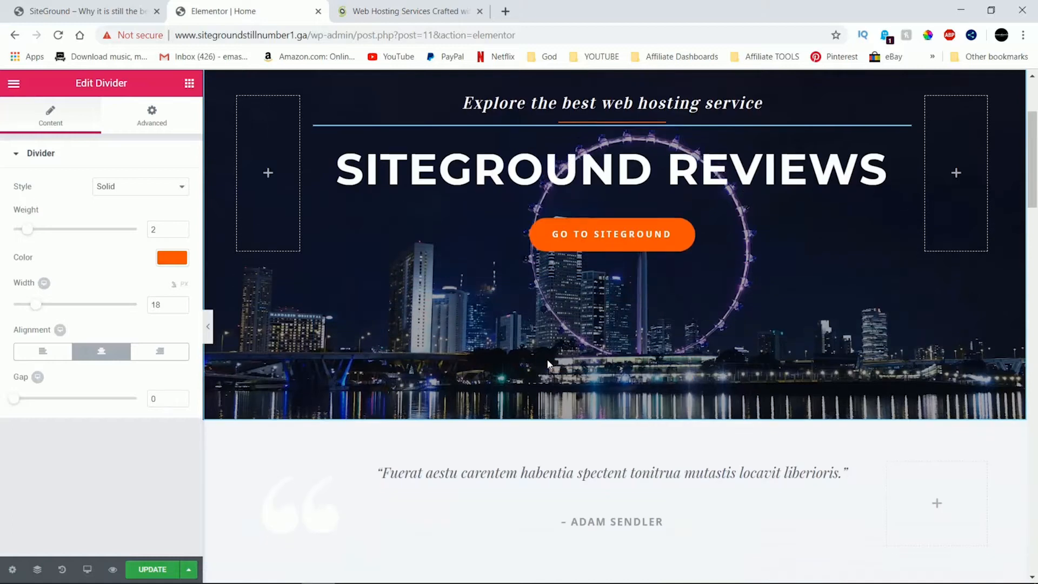
scroll(547, 363, "down", 3)
scroll(549, 363, "down", 3)
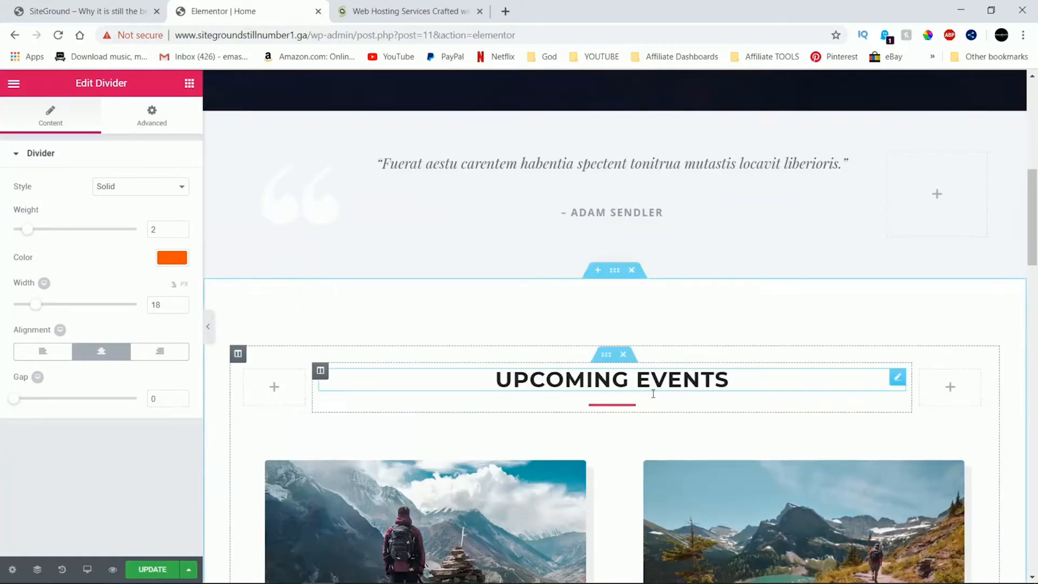
left_click(614, 405)
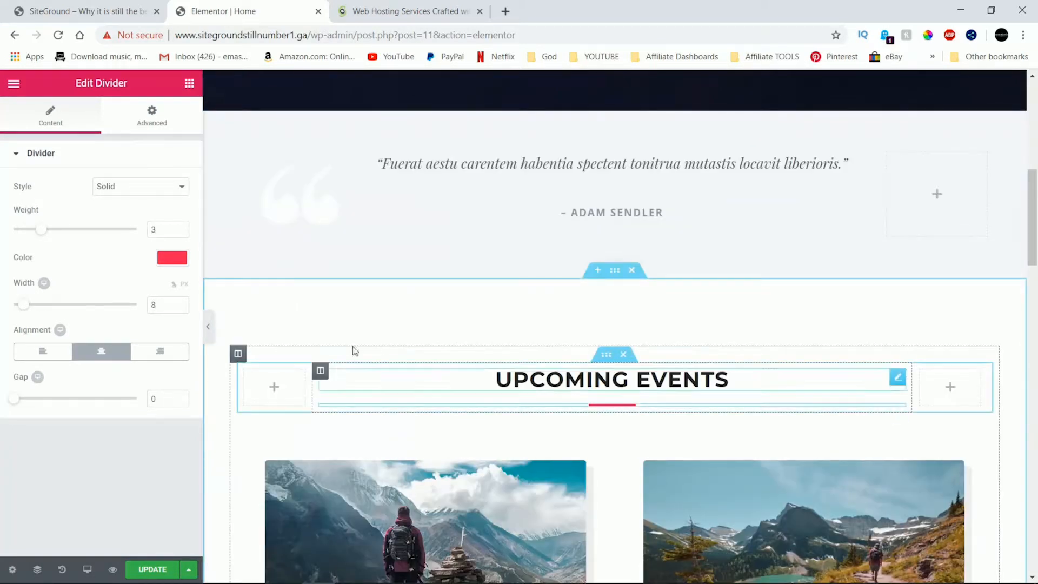
left_click(165, 258)
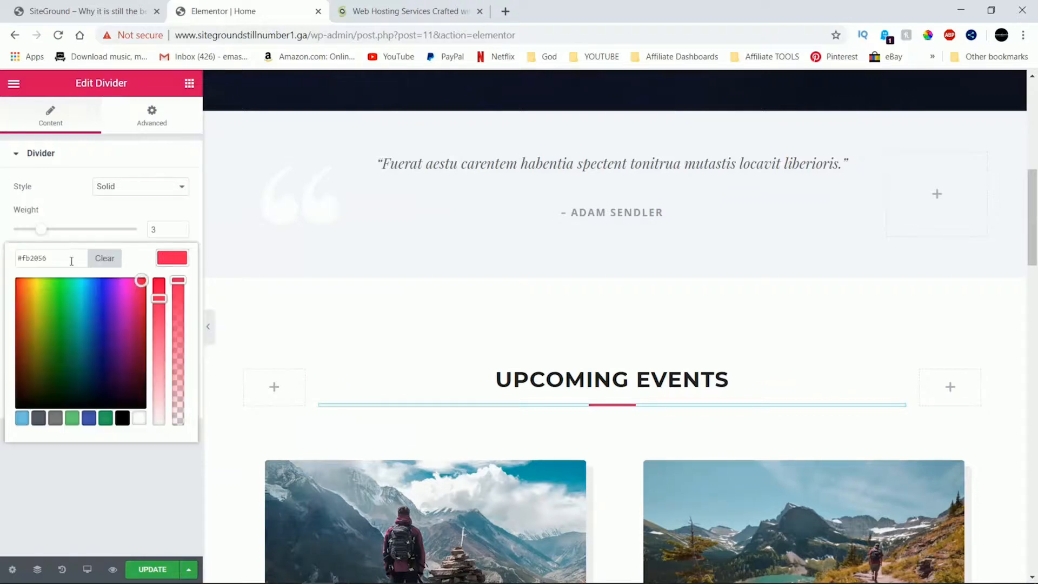
left_click_drag(71, 261, 24, 259)
right_click(30, 260)
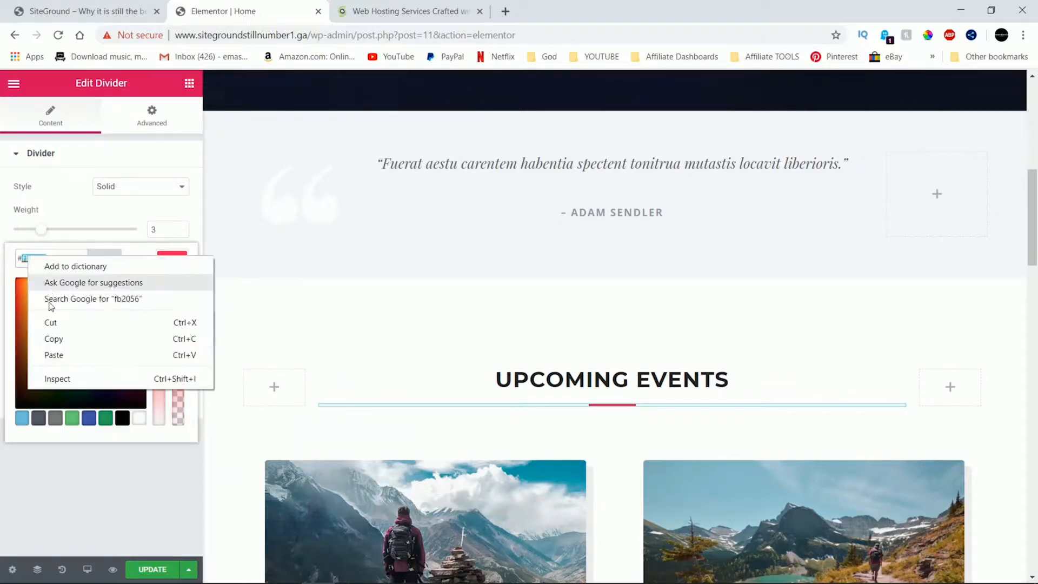
left_click(56, 354)
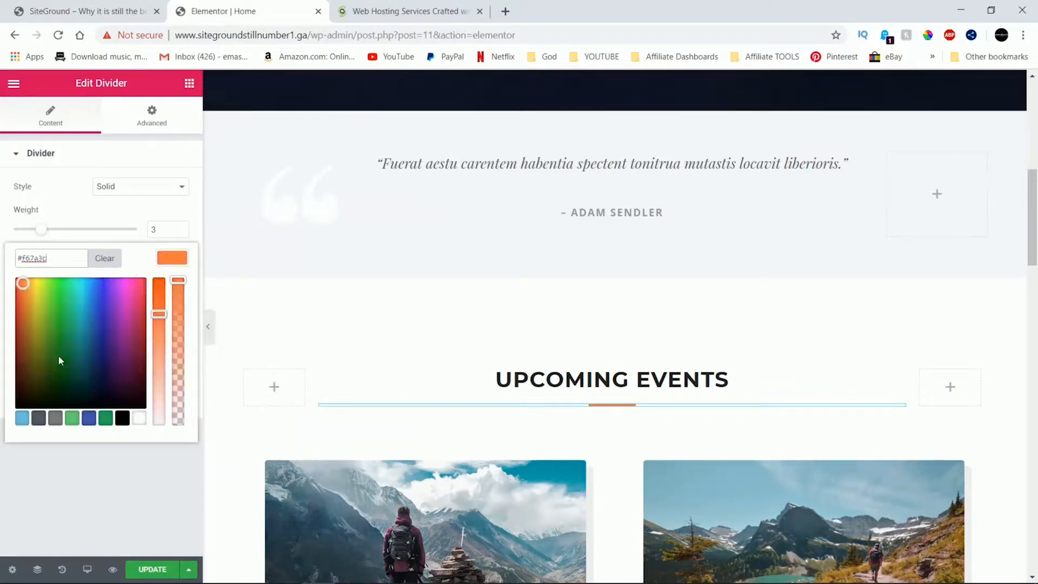
left_click(158, 289)
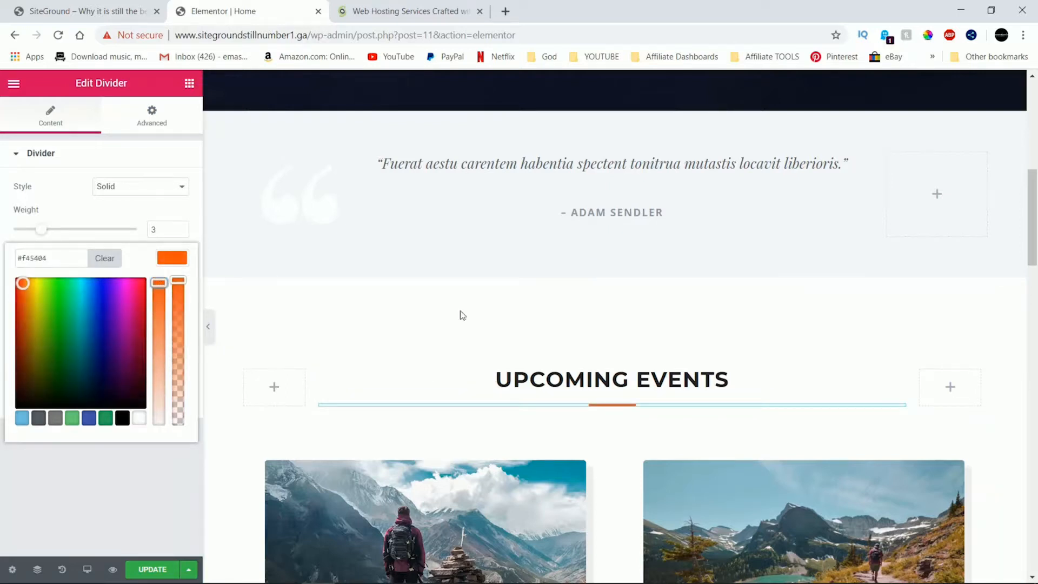
Delete the inner section holding the Upcoming Tours & Destination text, button and photos near the end of the page
scroll(465, 311, "down", 6)
scroll(480, 308, "down", 5)
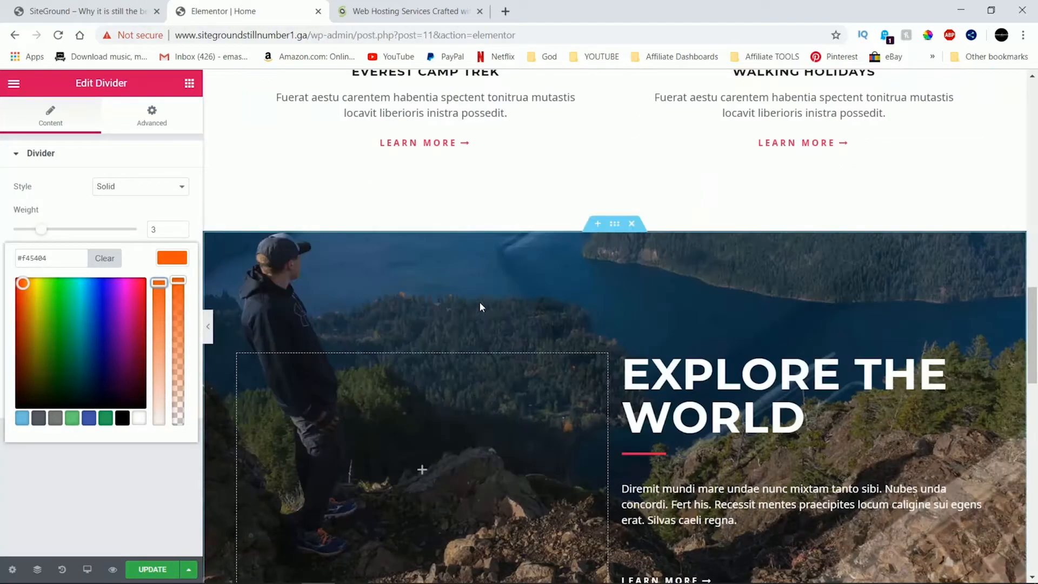
scroll(594, 300, "down", 3)
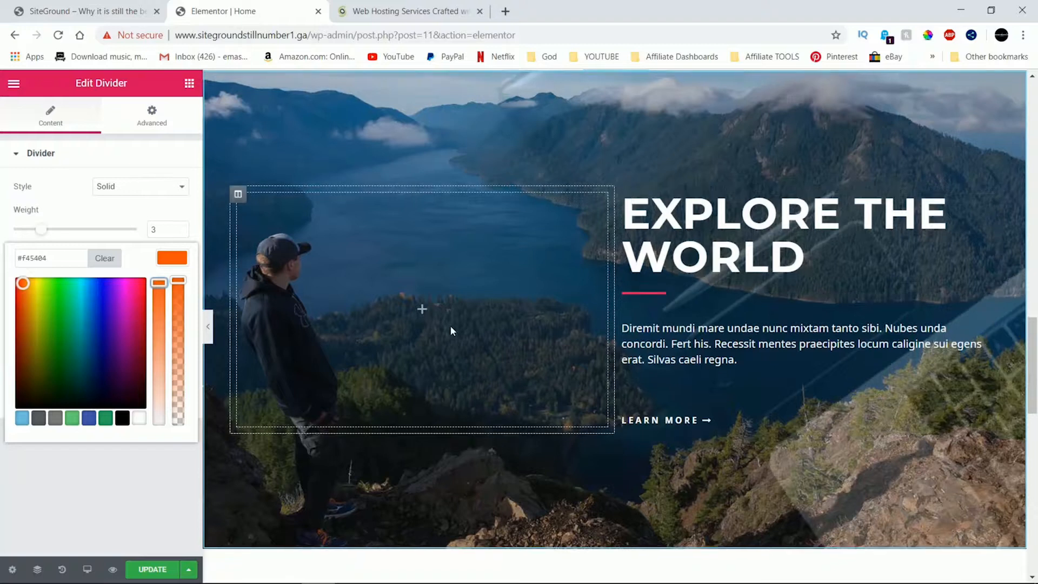
scroll(450, 325, "down", 10)
scroll(453, 331, "down", 4)
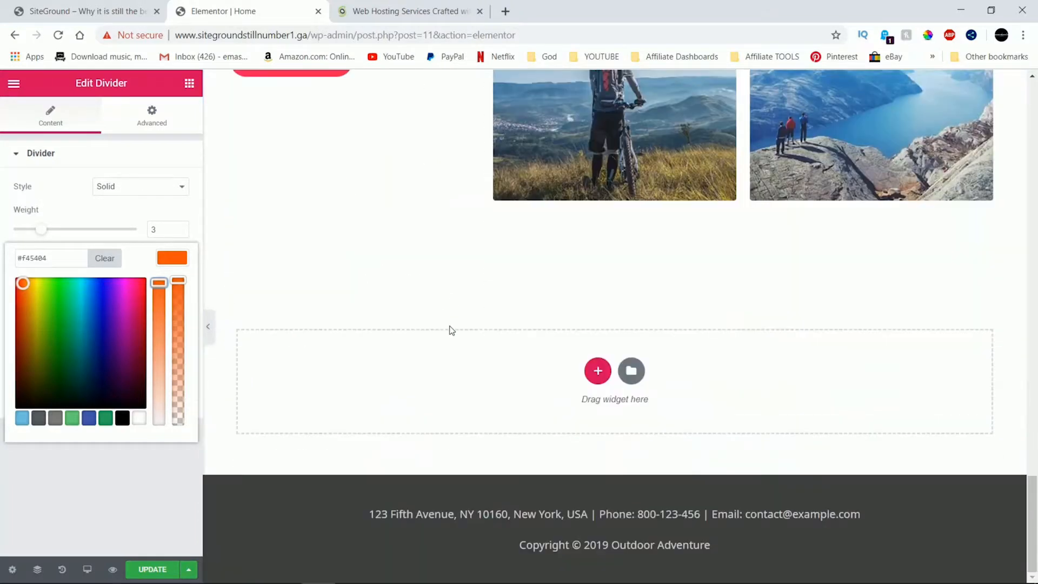
scroll(452, 331, "up", 9)
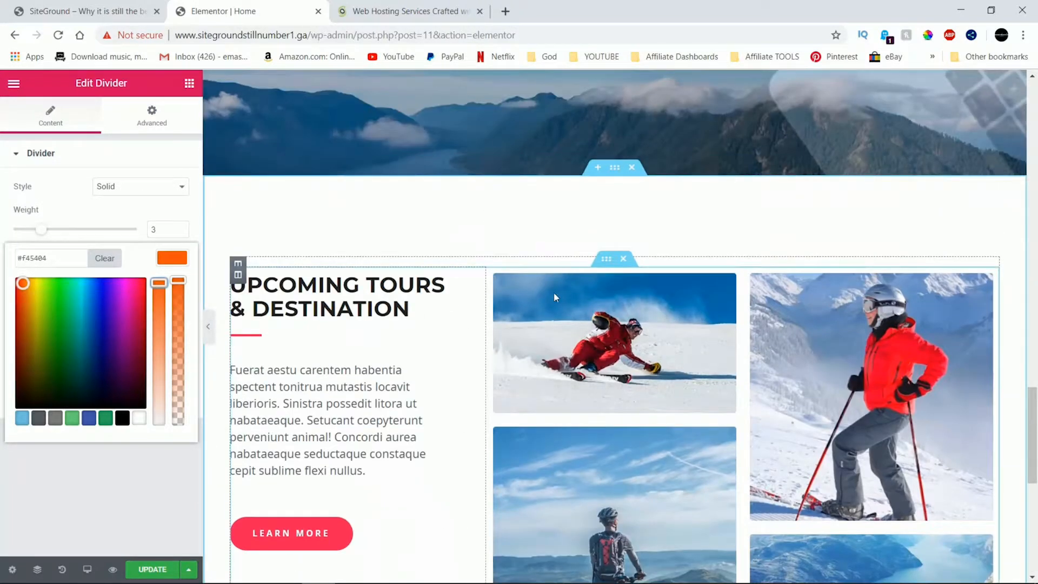
left_click(624, 259)
Replace the Upcoming Events heading text with "facebook polls"
scroll(644, 335, "up", 3)
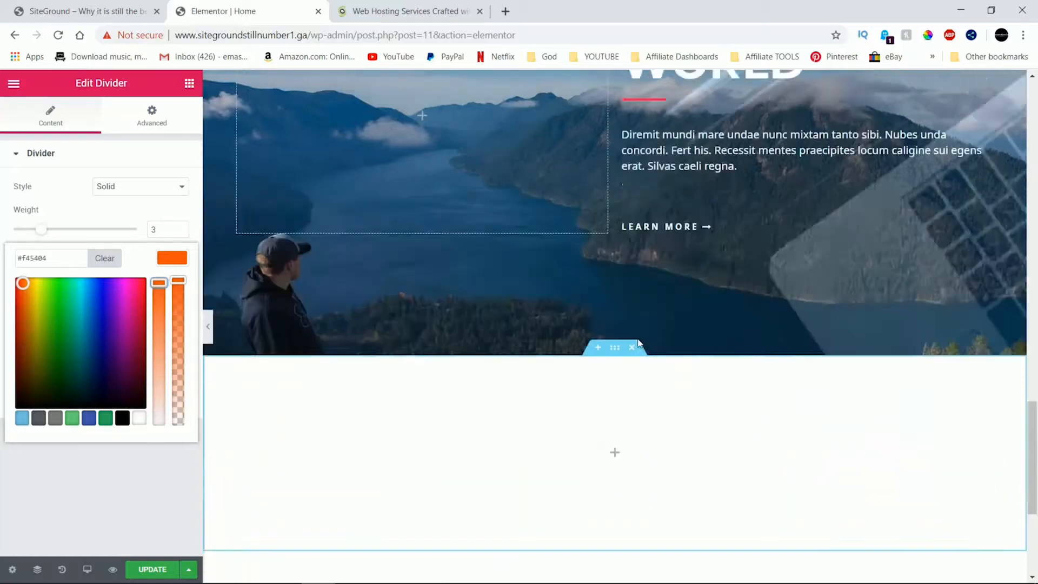
scroll(639, 344, "up", 15)
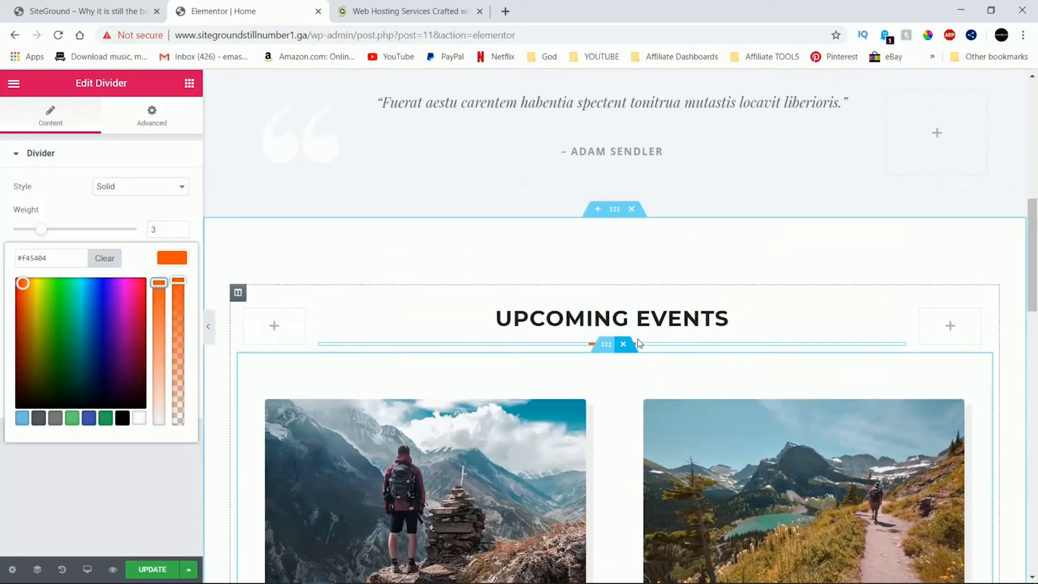
scroll(638, 343, "down", 6)
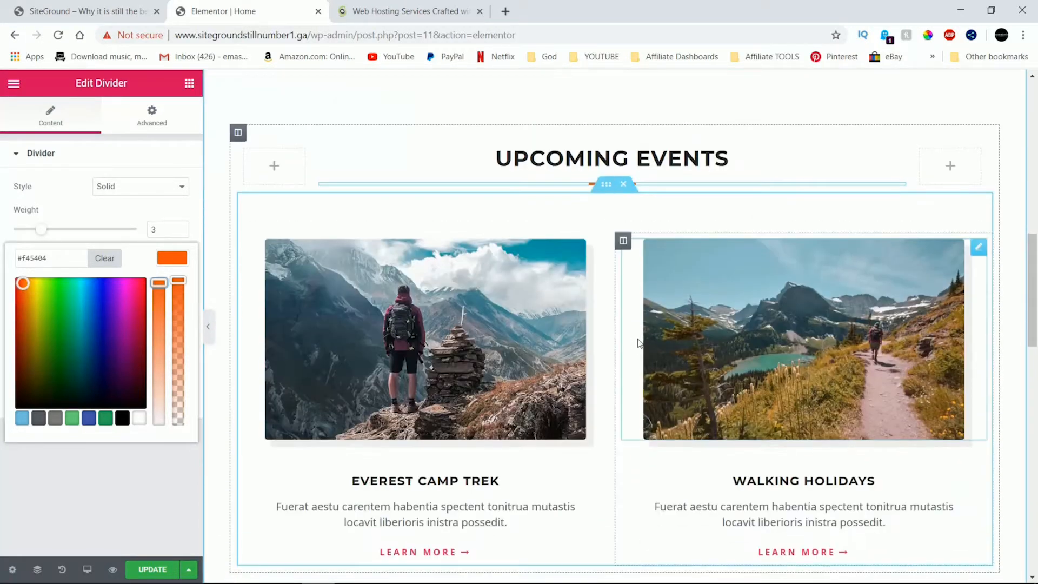
scroll(637, 341, "up", 3)
scroll(627, 287, "up", 3)
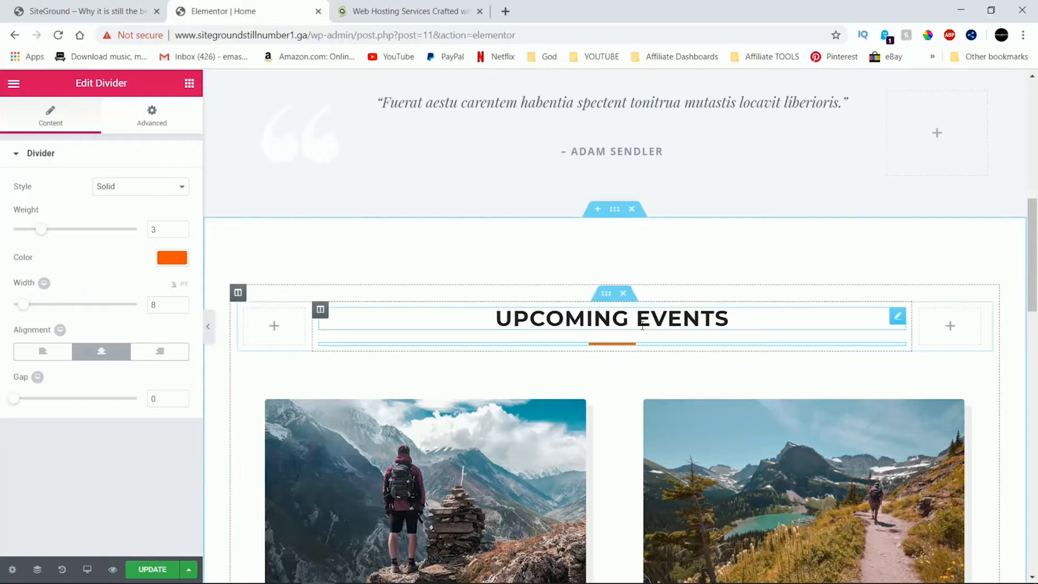
left_click(698, 318)
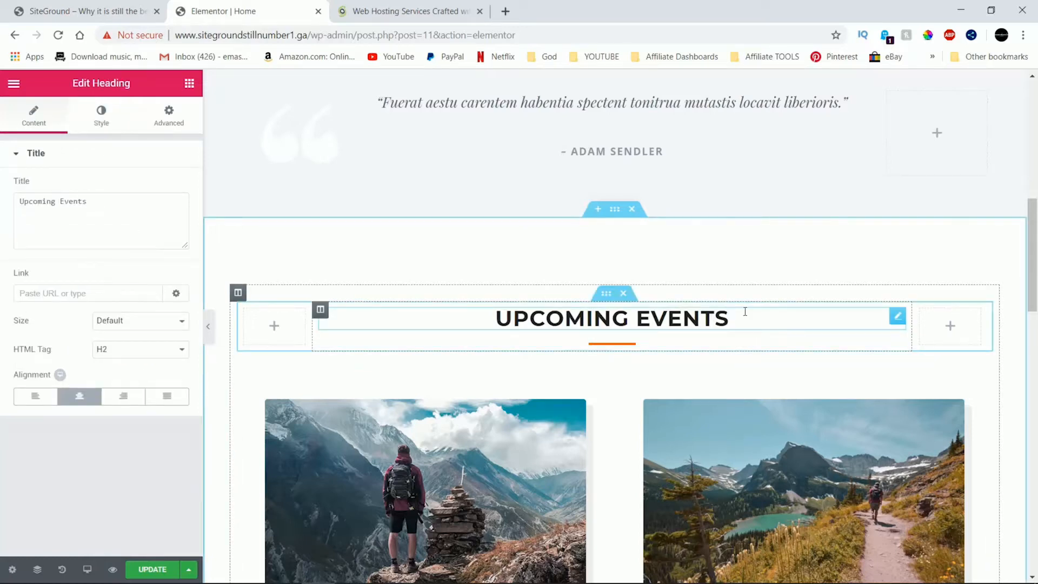
key("BackSpace")
key("BackSpace")
key("BackSpace")
key("BackSpace")
key("BackSpace")
key("BackSpace")
key("BackSpace")
key("BackSpace")
key("BackSpace")
key("BackSpace")
key("BackSpace")
key("BackSpace")
key("BackSpace")
key("BackSpace")
key("BackSpace")
type("fa")
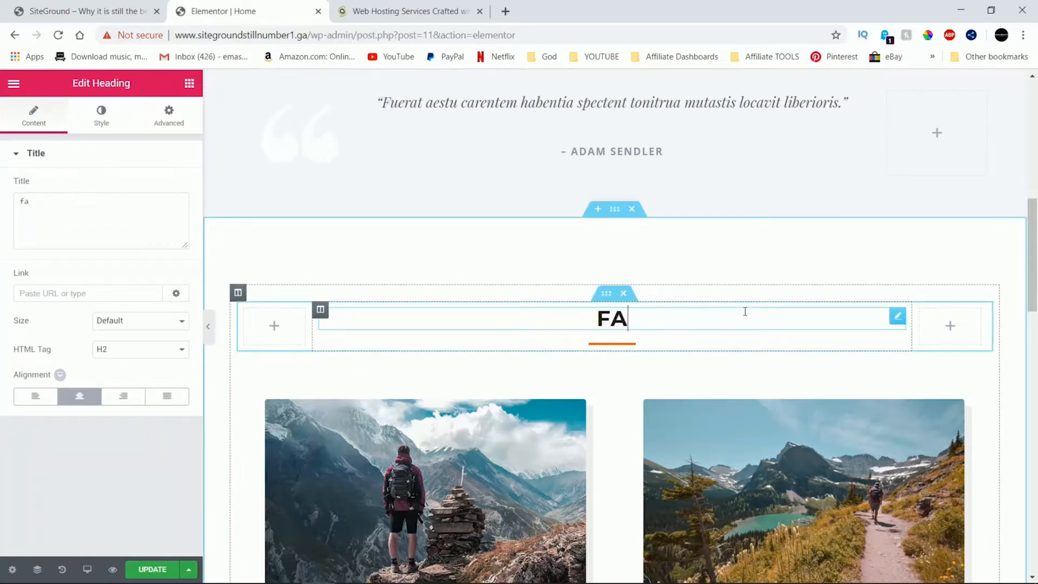
type("cbook p")
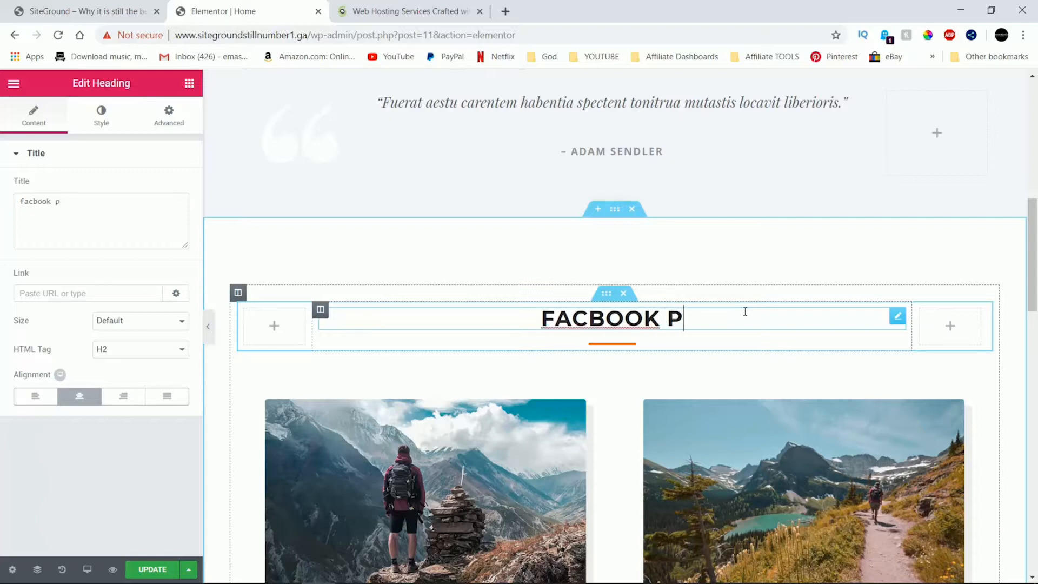
type("olls")
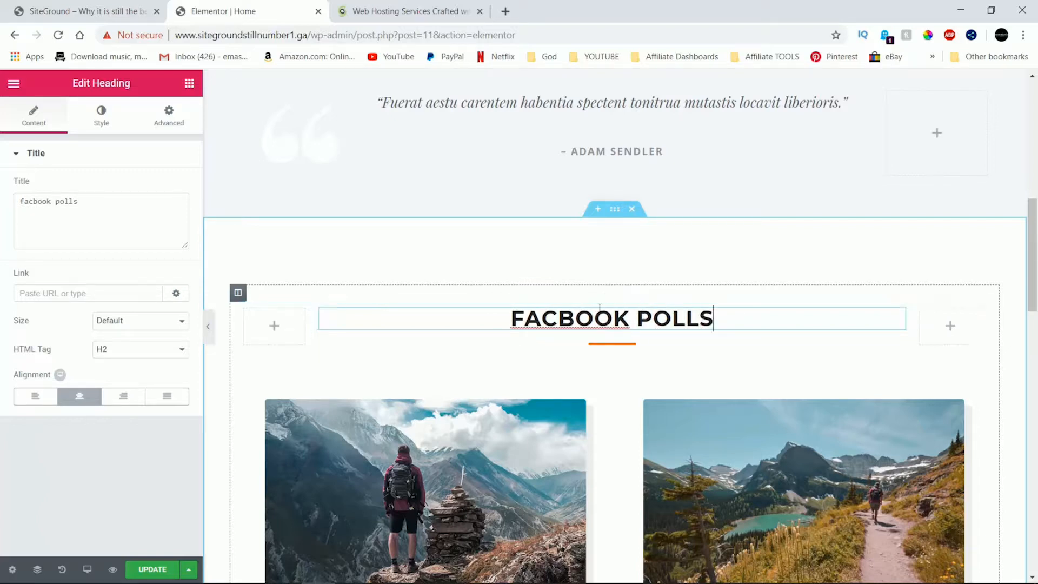
left_click(562, 319)
type("e")
Open the Learn More button under Everest Camp Trek for editing
scroll(638, 374, "down", 6)
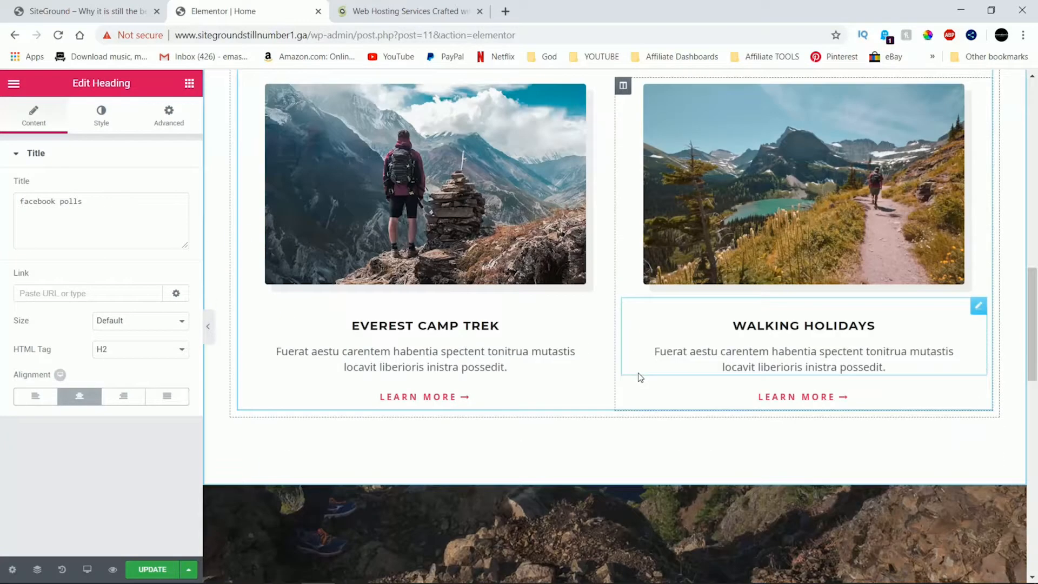
left_click(454, 398)
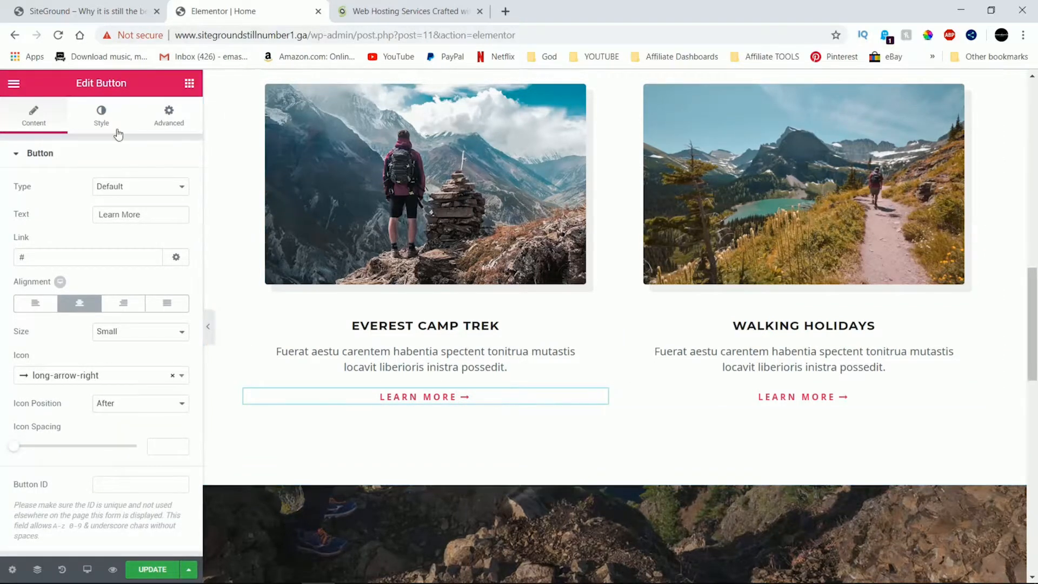
Change the text color of the Learn More button under Everest Camp Trek to the copied orange, #f67a3c
left_click(110, 114)
left_click(179, 246)
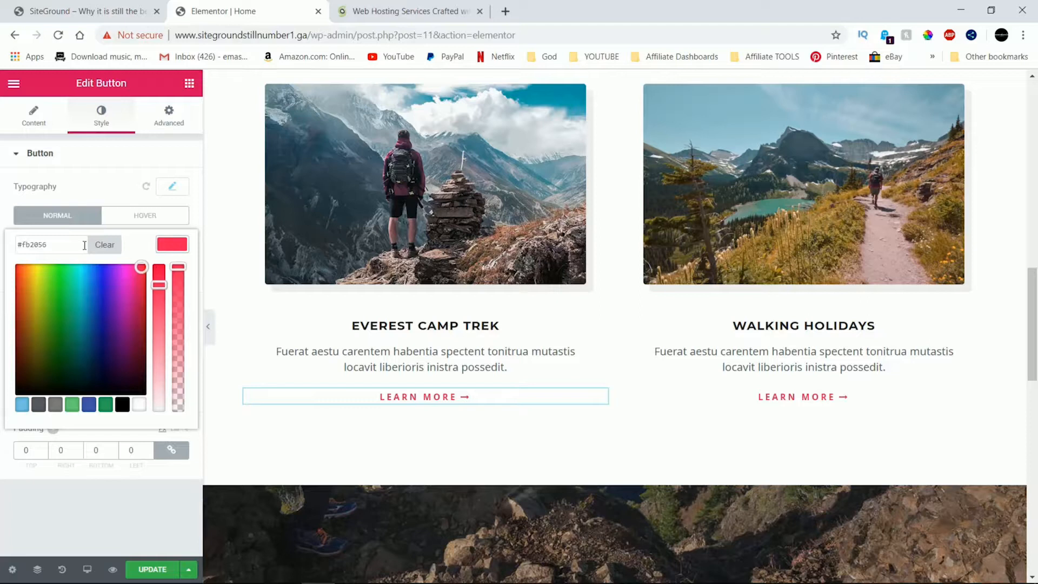
left_click_drag(85, 245, 27, 244)
right_click(25, 245)
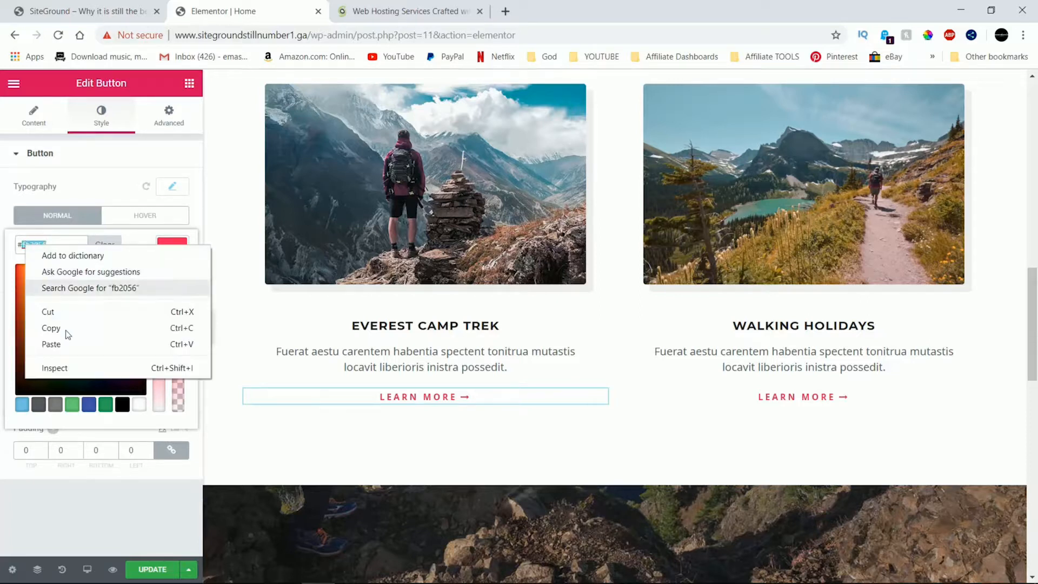
left_click(66, 342)
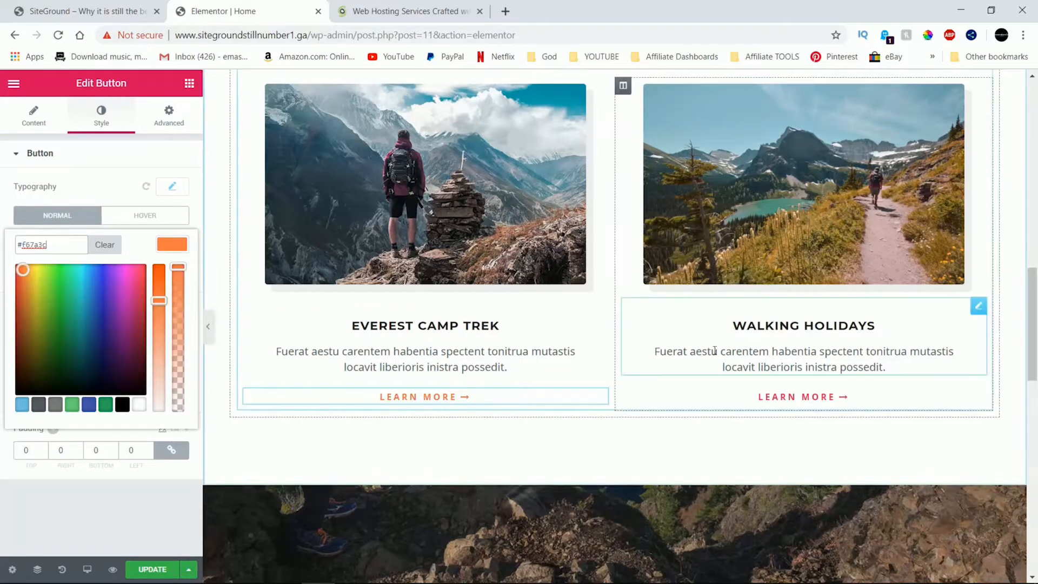
Set the text color of the Learn More button under Walking Holidays to #f67a3c
left_click(865, 401)
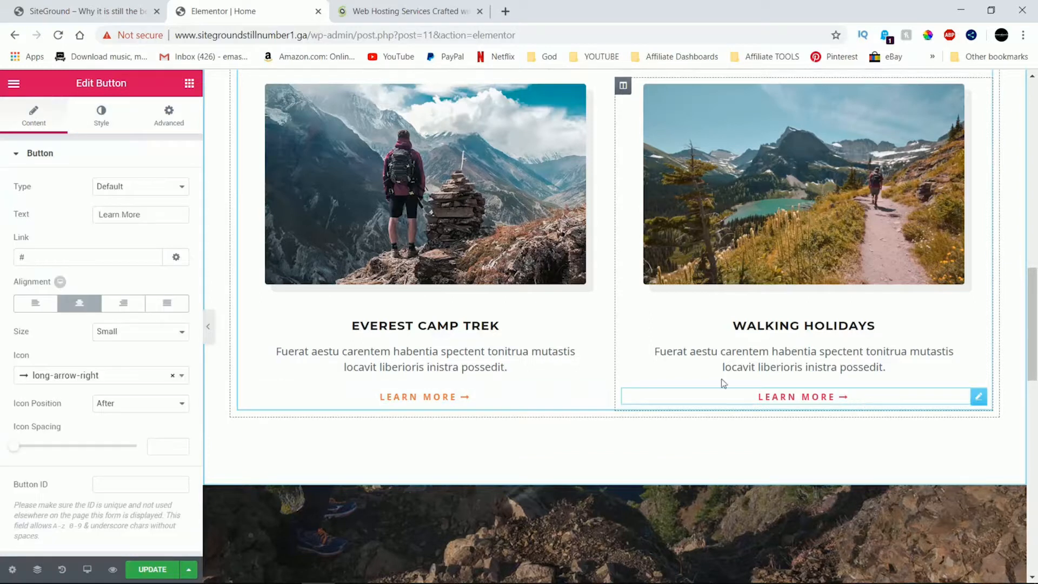
left_click(116, 122)
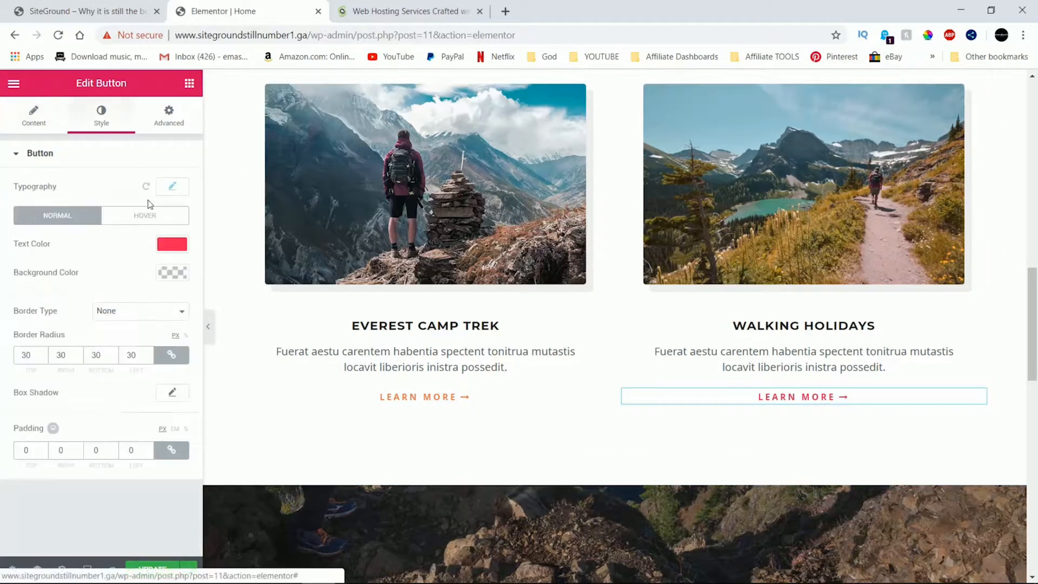
left_click(160, 244)
left_click_drag(74, 248, 34, 246)
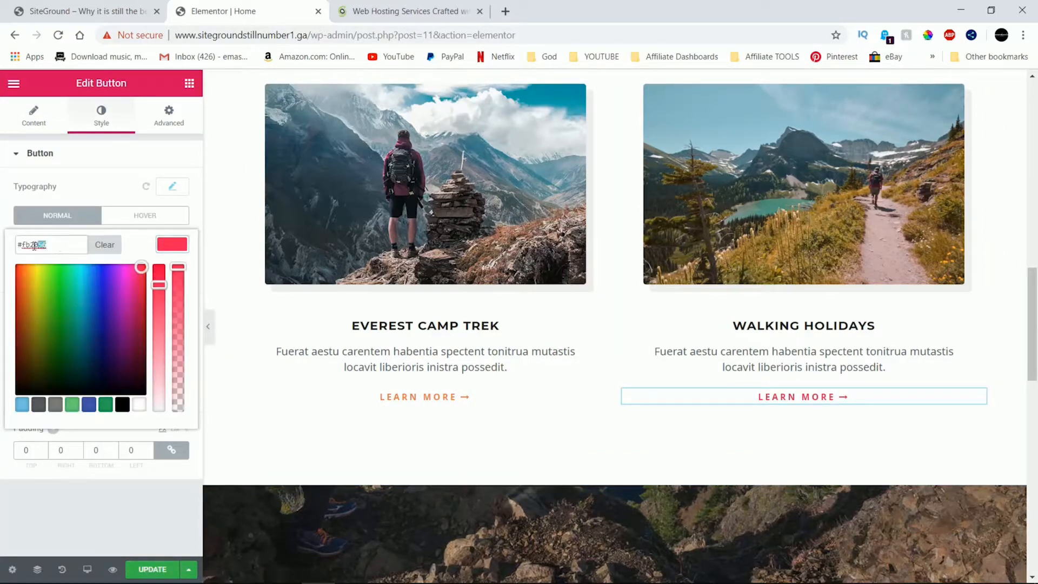
right_click(25, 245)
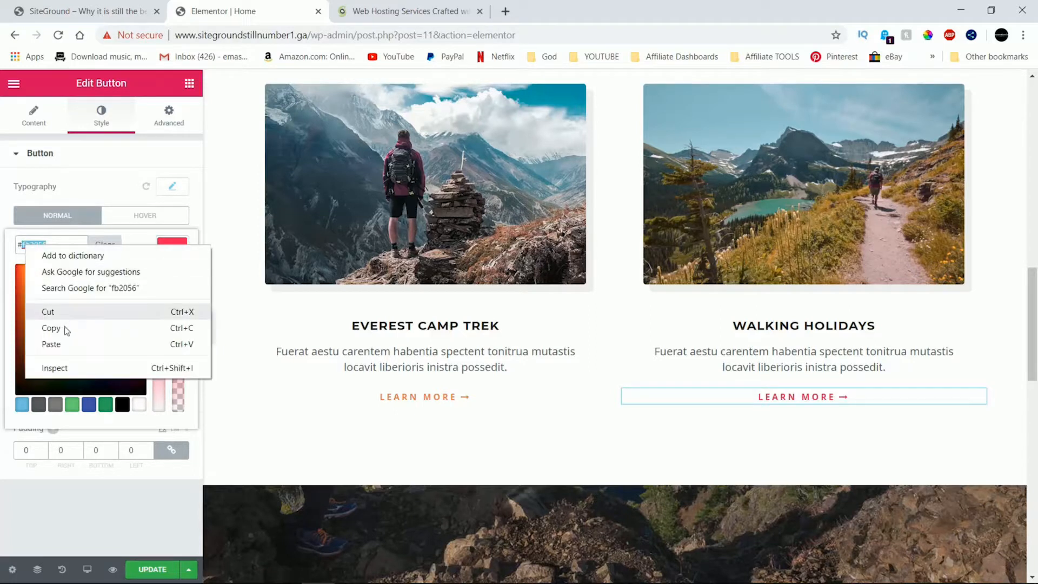
left_click(64, 342)
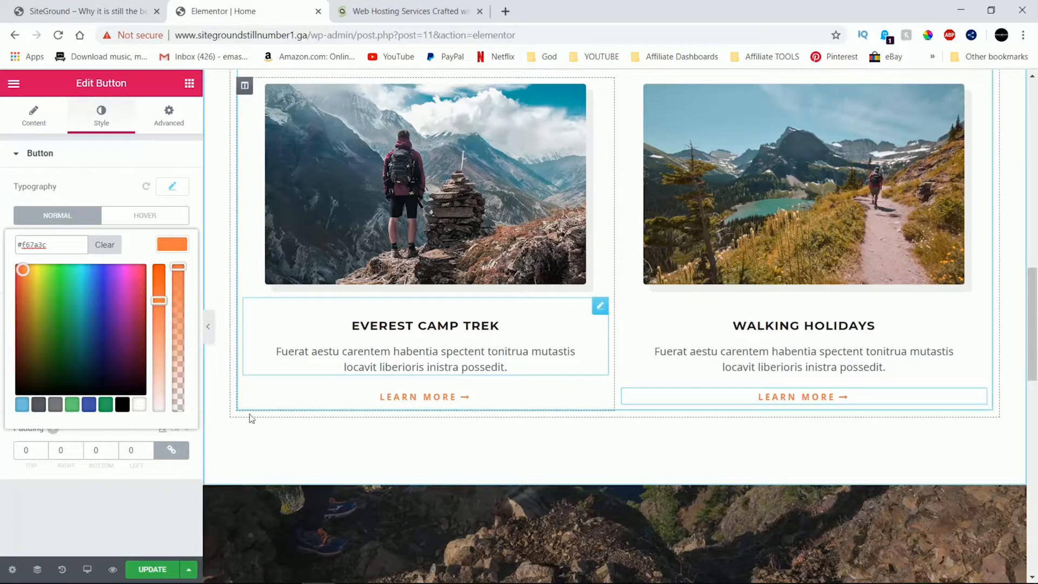
Deepen the text color of both Learn More buttons, Walking Holidays and Everest Camp Trek, to the fully saturated orange #f45100
left_click_drag(159, 301, 154, 267)
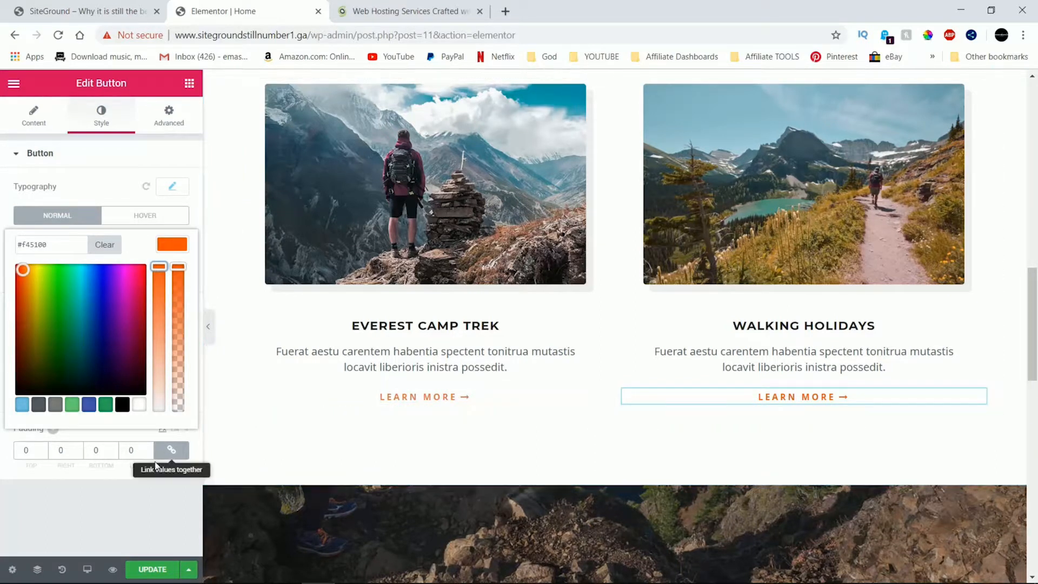
left_click(142, 480)
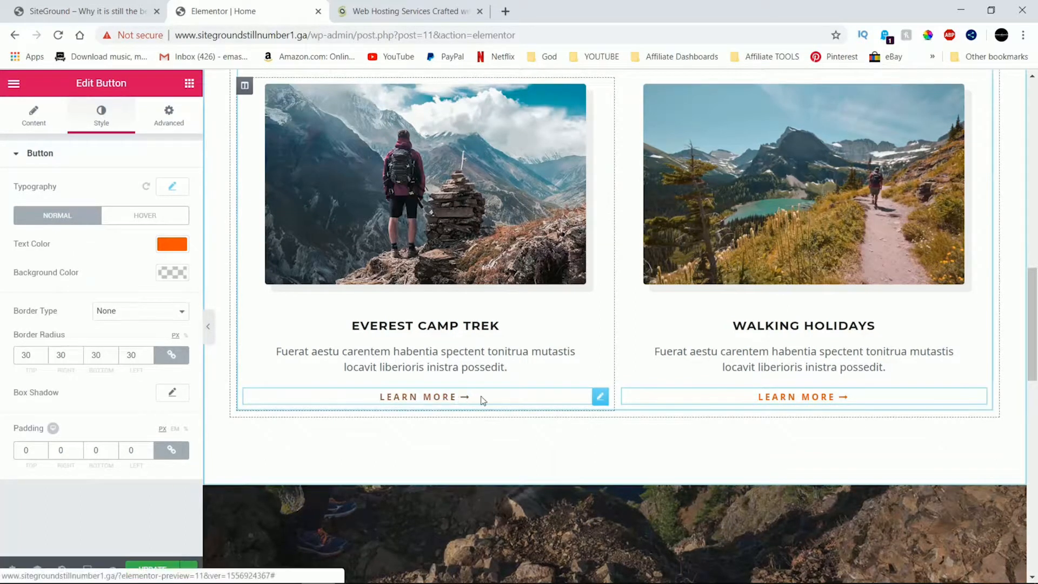
left_click(172, 245)
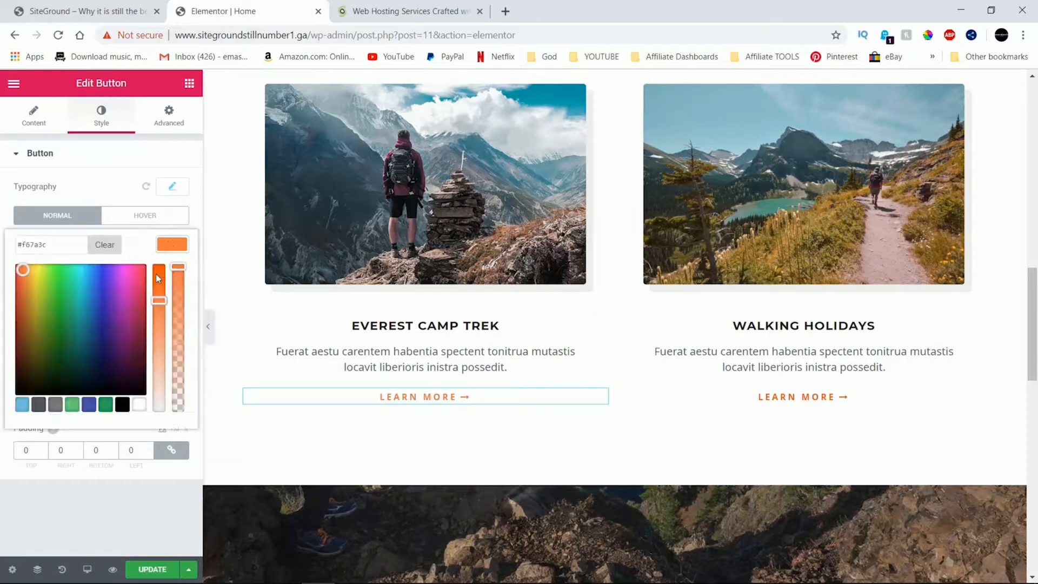
left_click_drag(155, 304, 158, 265)
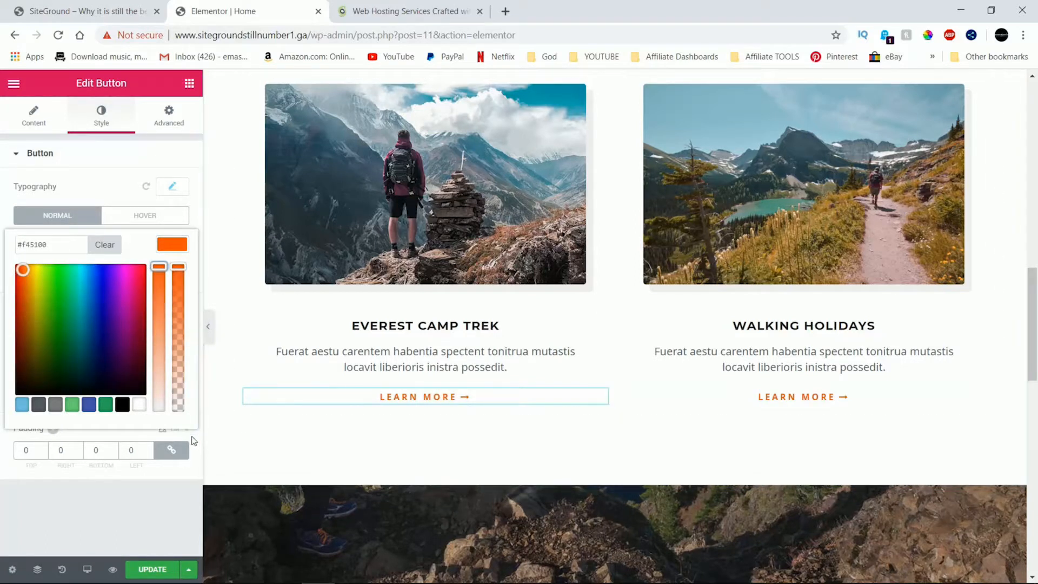
Copy the color code f45100 from the Everest Camp Trek button's text color and save the page
left_click_drag(66, 241, 31, 244)
right_click(25, 244)
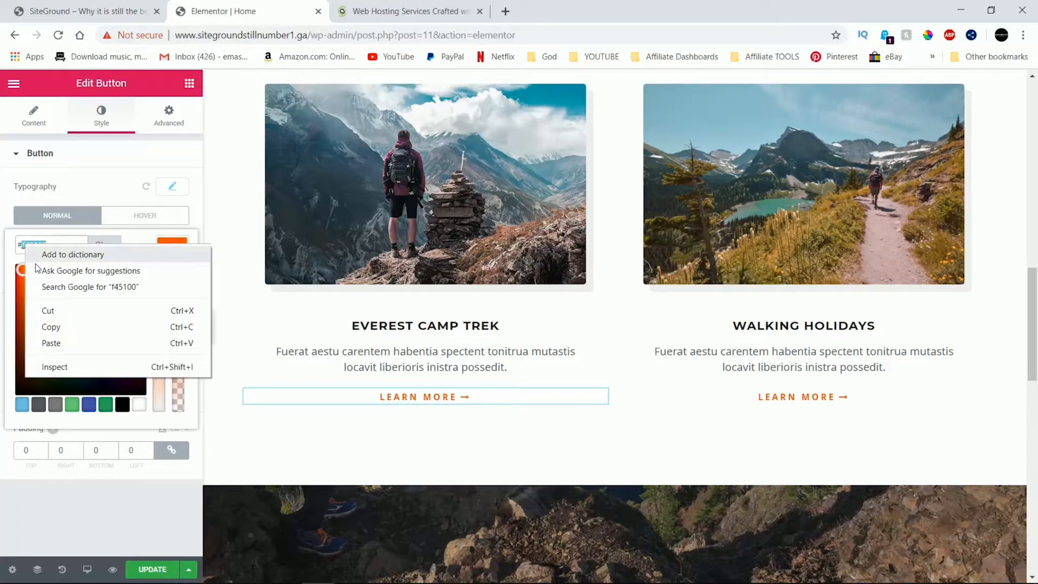
left_click(51, 325)
left_click(86, 499)
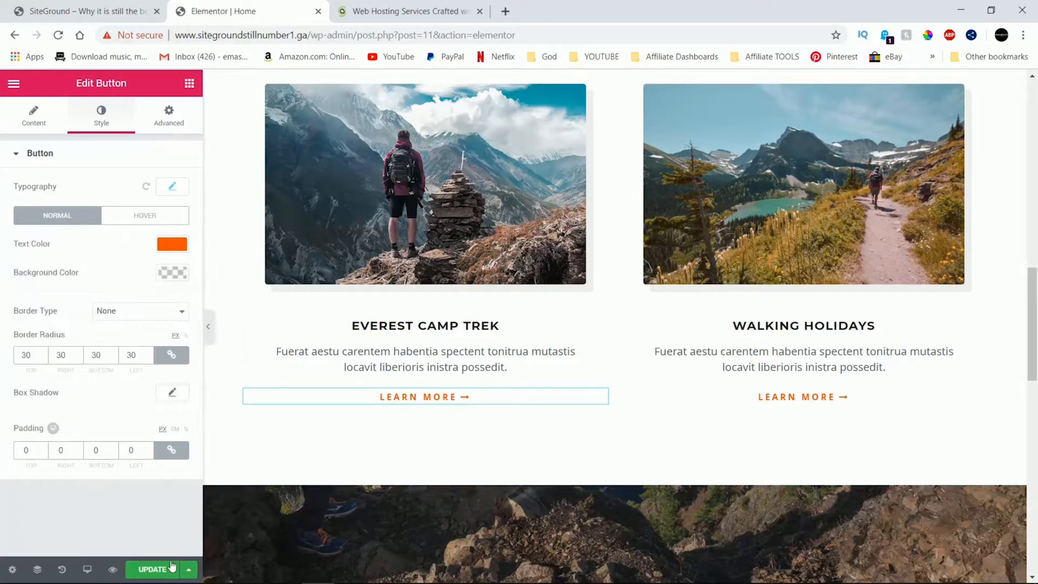
left_click(152, 570)
Change the divider under the Explore the World heading to the copied color #f45100 and save the page
scroll(452, 425, "down", 3)
scroll(452, 419, "down", 5)
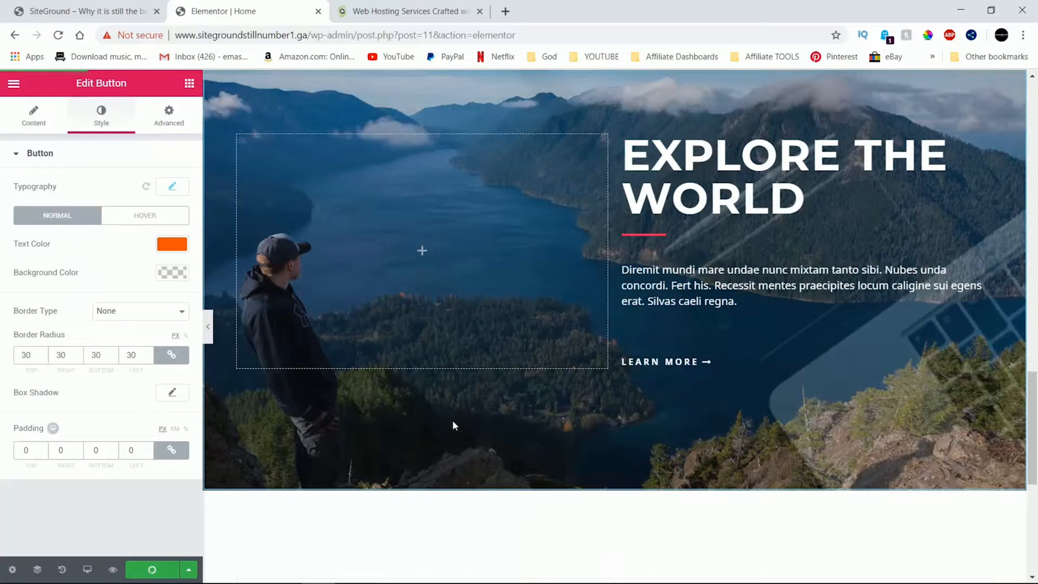
left_click(643, 234)
left_click(172, 259)
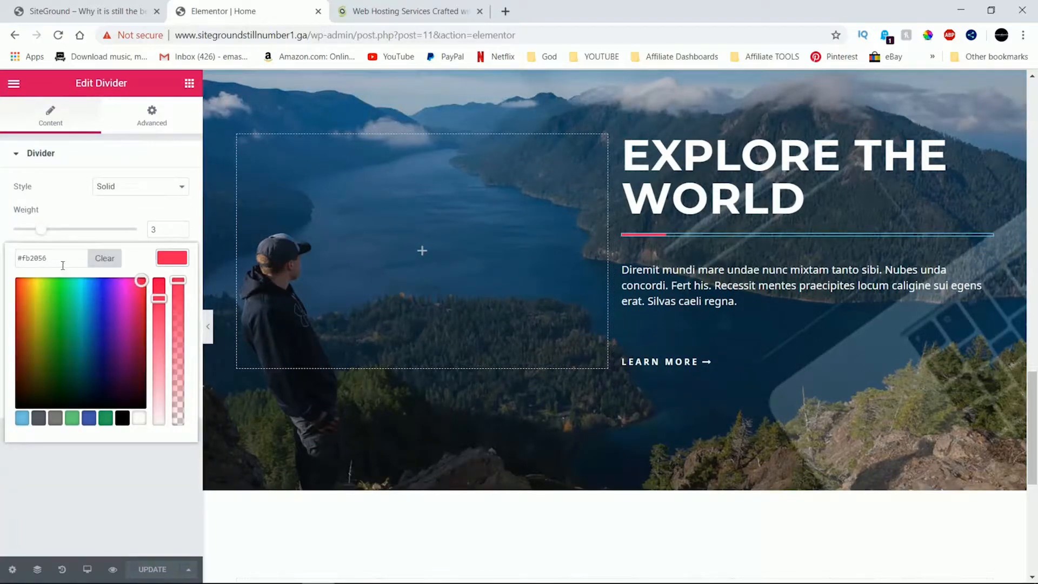
left_click_drag(63, 266, 40, 258)
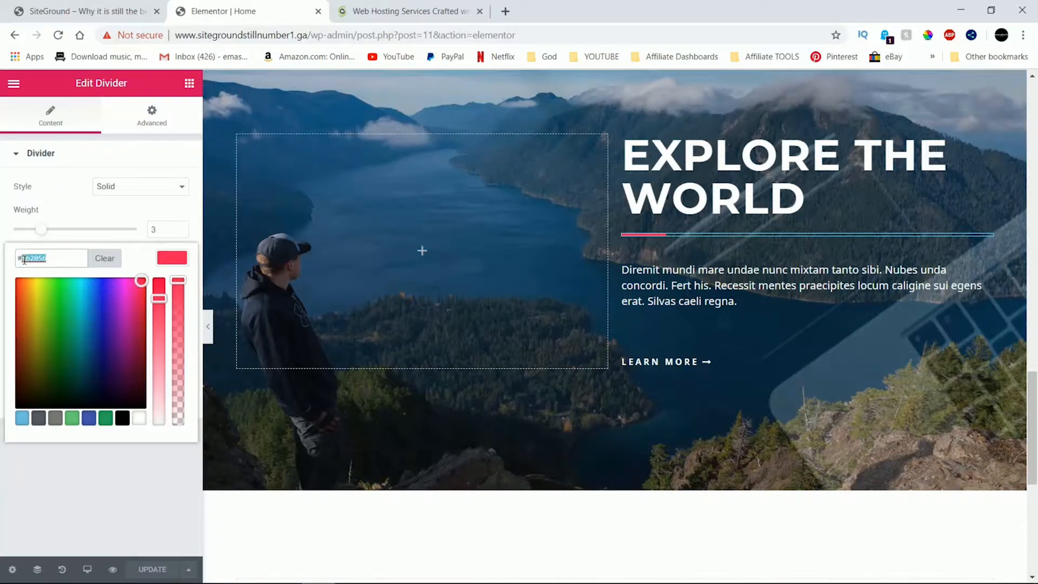
right_click(24, 259)
left_click(44, 359)
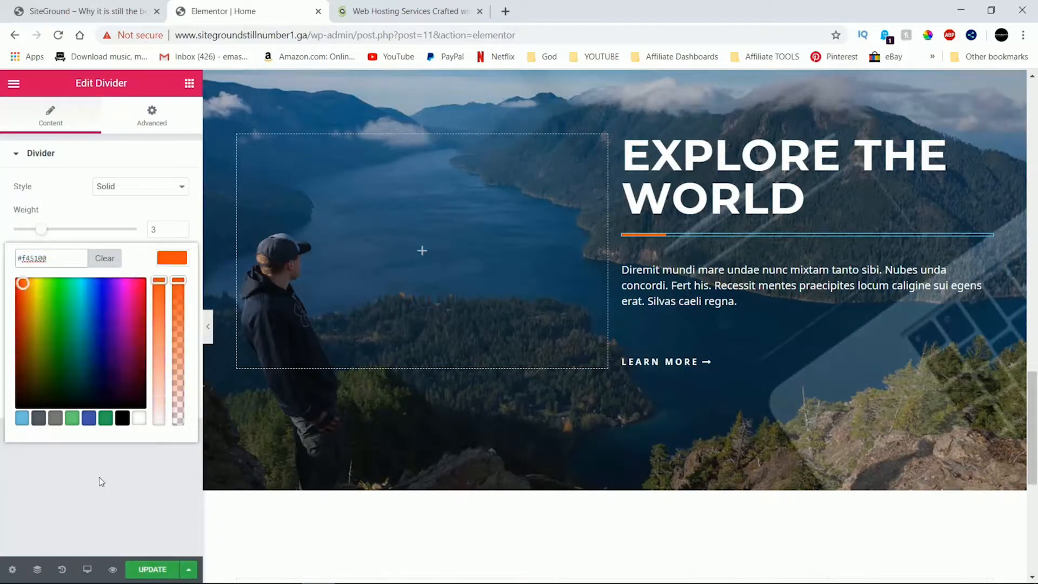
left_click(151, 570)
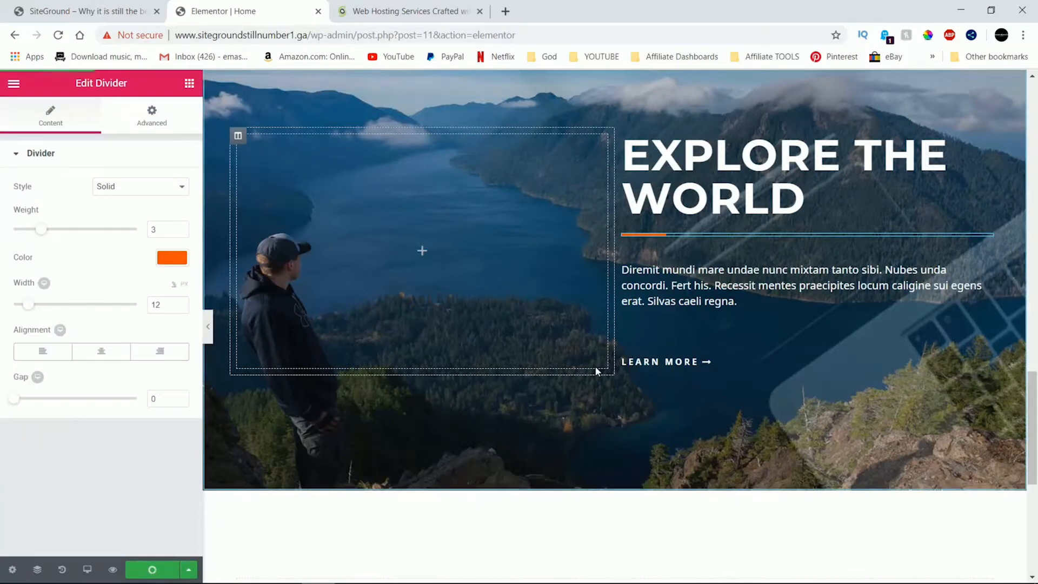
Look over the home page in the editor, and reload the live site to examine the published page's texts and colors
scroll(595, 368, "down", 7)
scroll(595, 368, "up", 9)
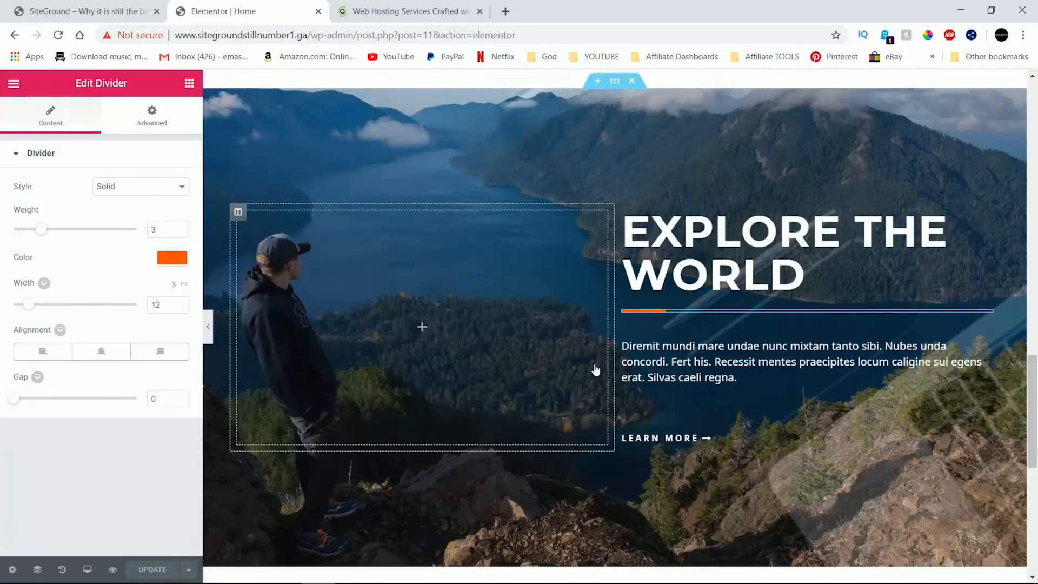
scroll(595, 370, "down", 8)
scroll(595, 363, "up", 6)
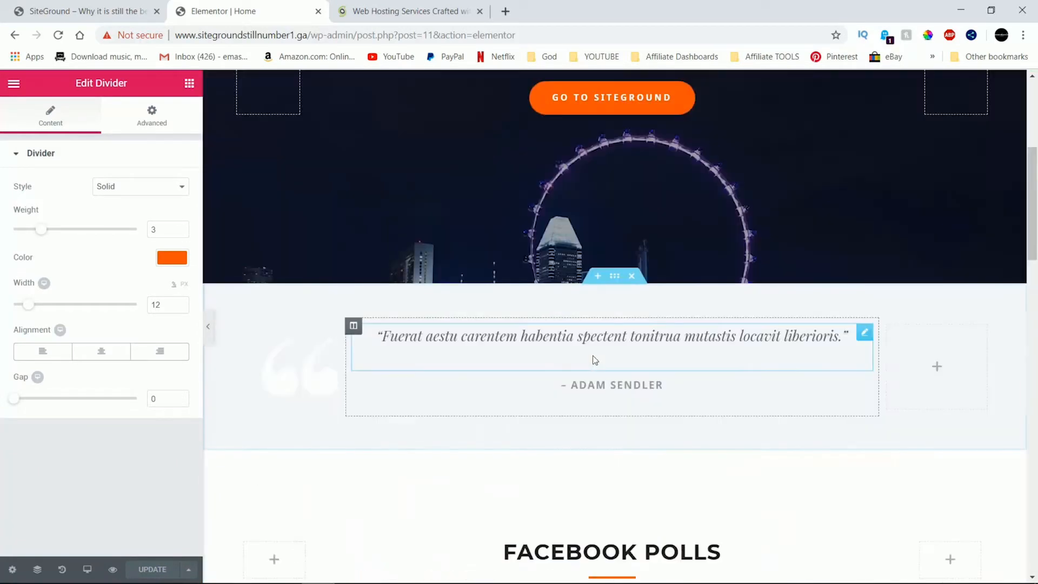
scroll(595, 360, "up", 6)
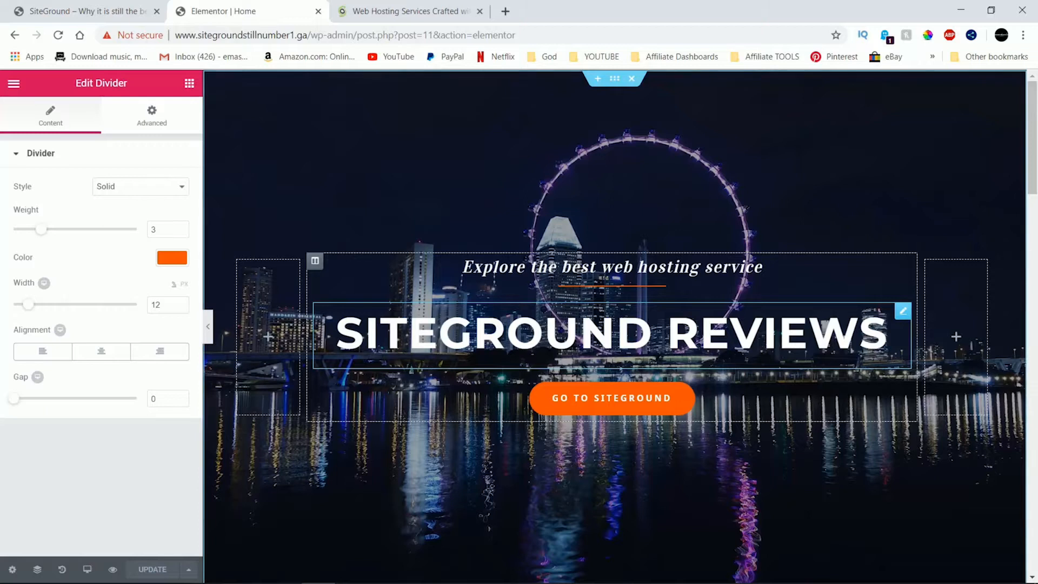
left_click(73, 21)
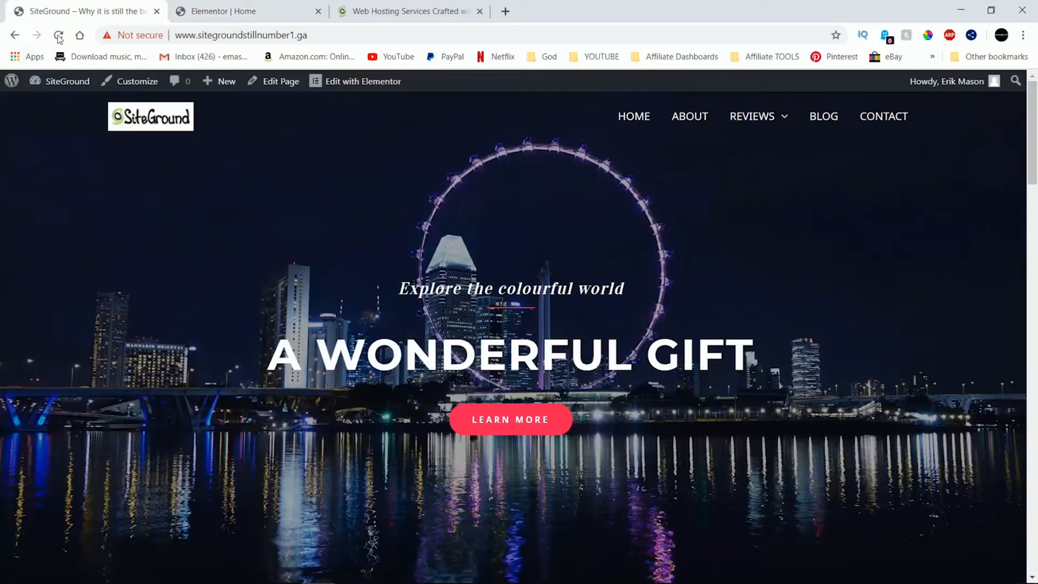
left_click(58, 35)
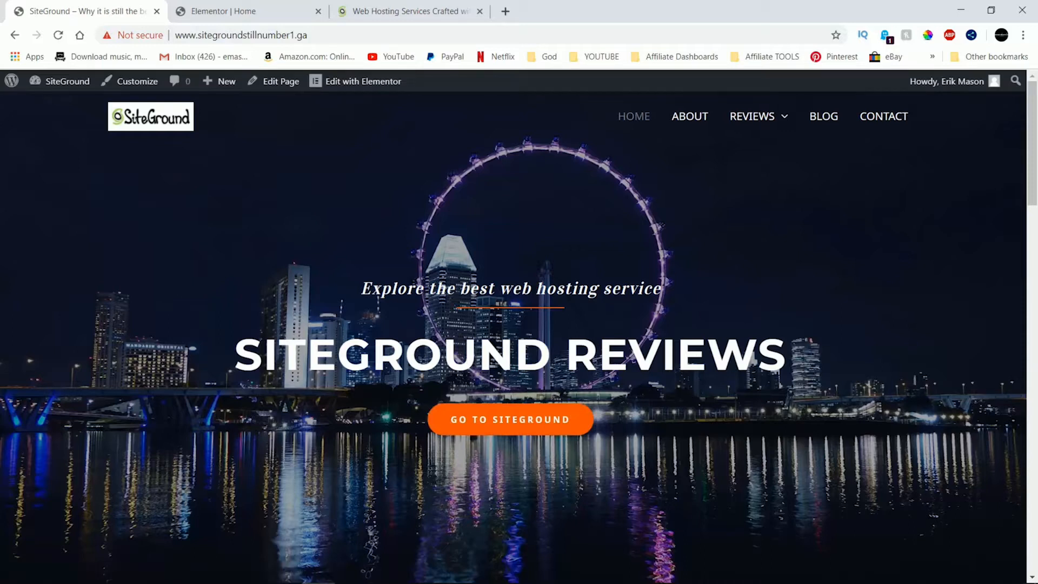
mouse_move(757, 118)
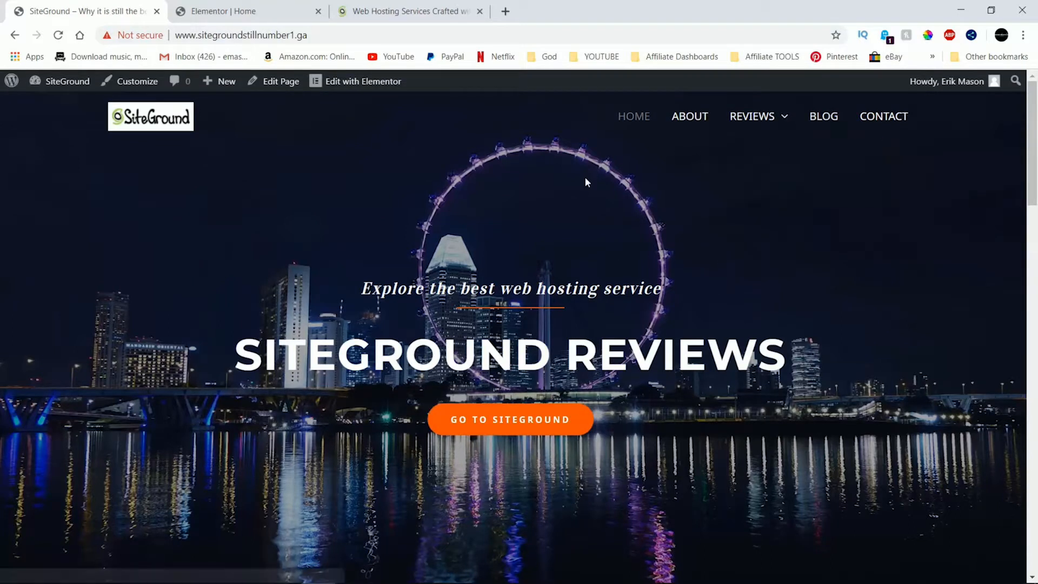
scroll(587, 178, "down", 5)
scroll(585, 177, "down", 18)
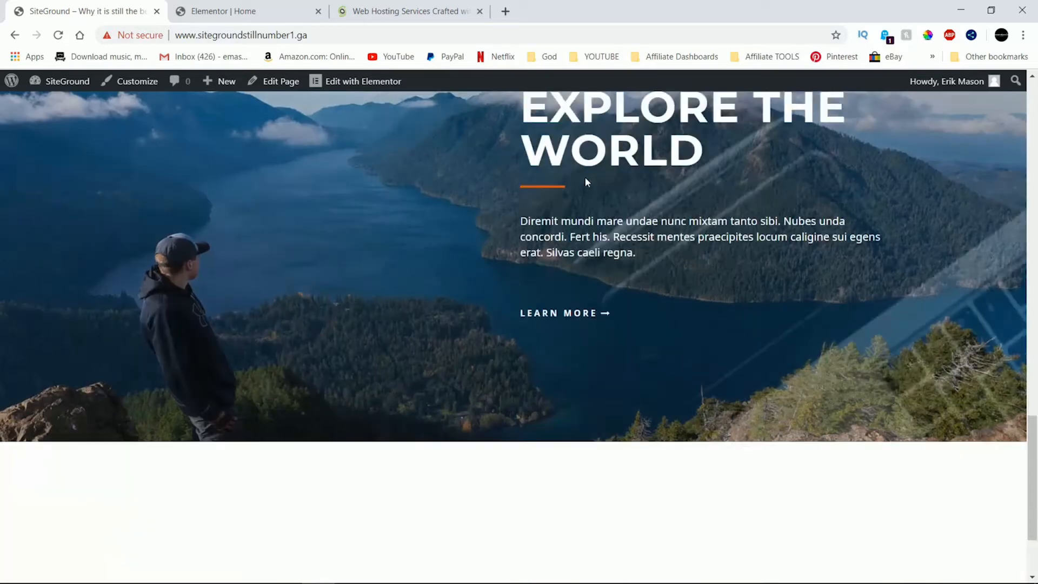
scroll(585, 176, "up", 20)
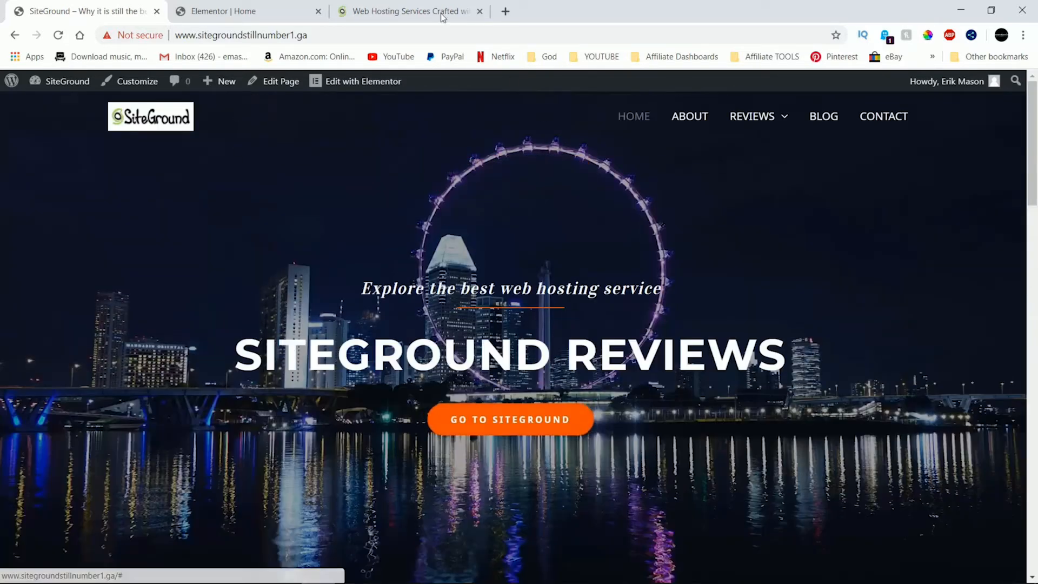
Return to the Elementor editor and remove the image above Everest Camp Trek in the Facebook Polls section
left_click(395, 8)
left_click(281, 8)
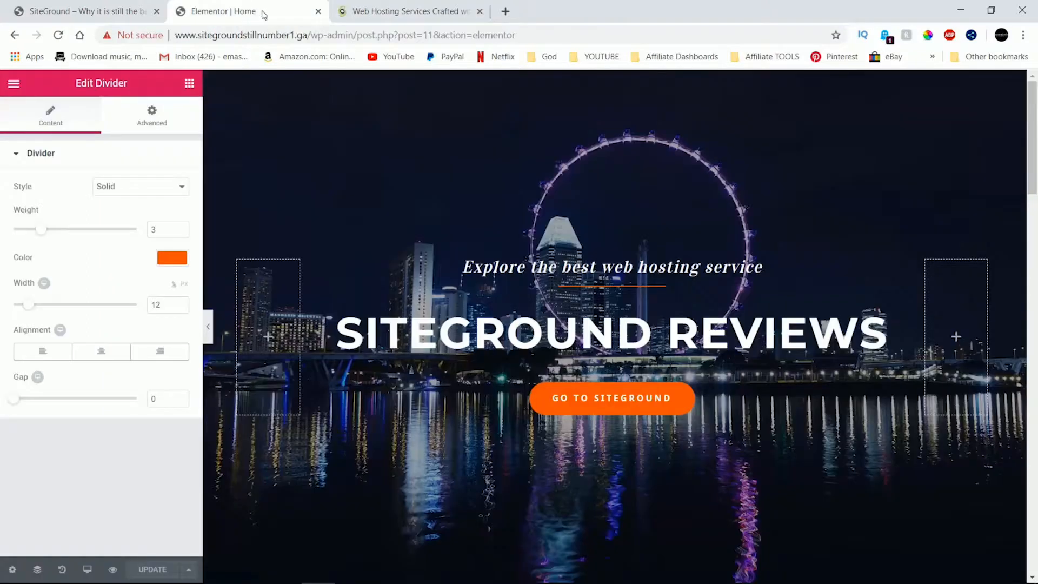
scroll(604, 286, "down", 15)
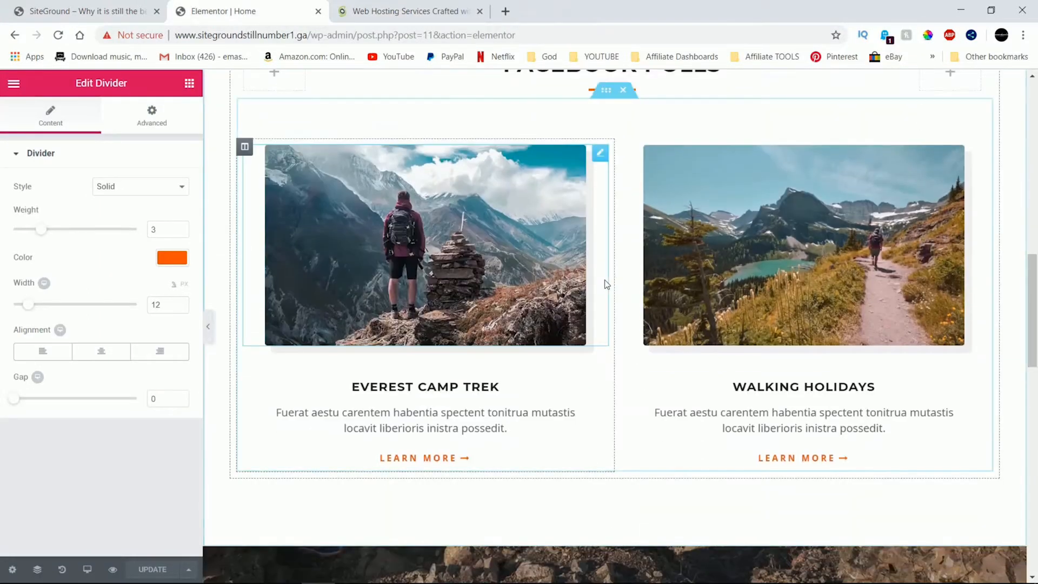
left_click(510, 172)
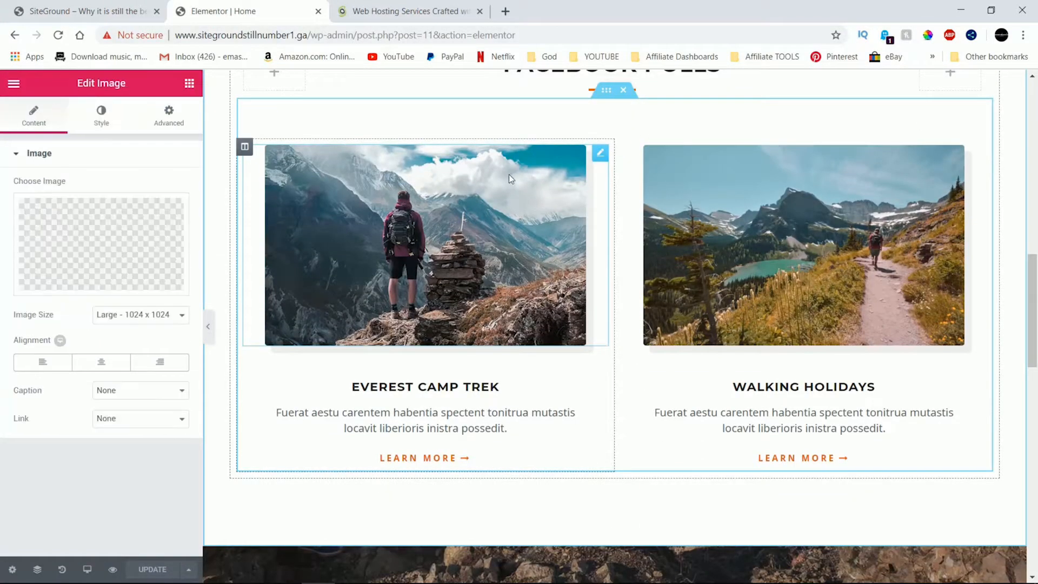
left_click(110, 282)
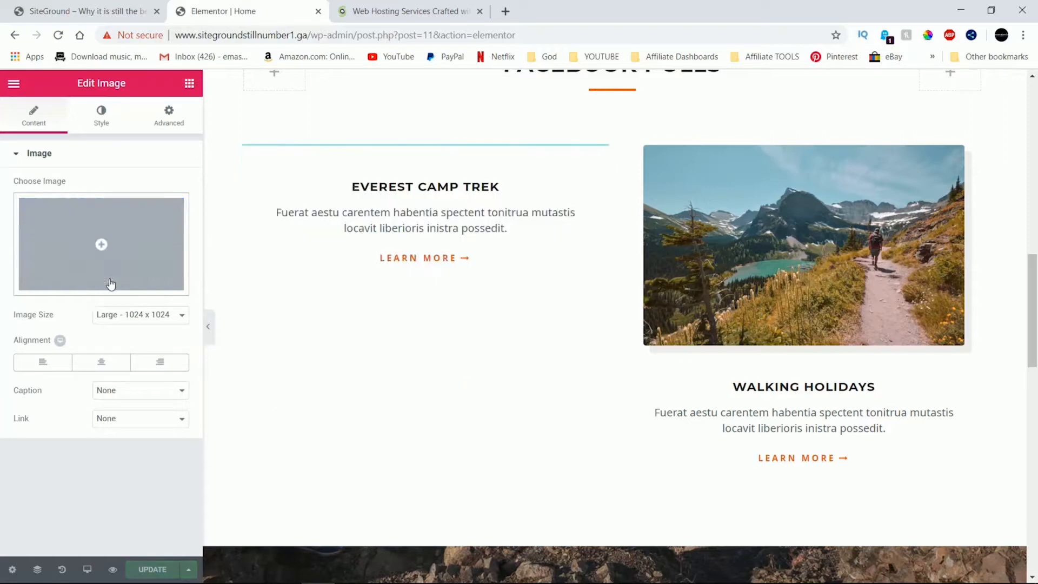
Upload all the images in the Site ground polls screenshots folder to the media library from the empty image widget
left_click(100, 249)
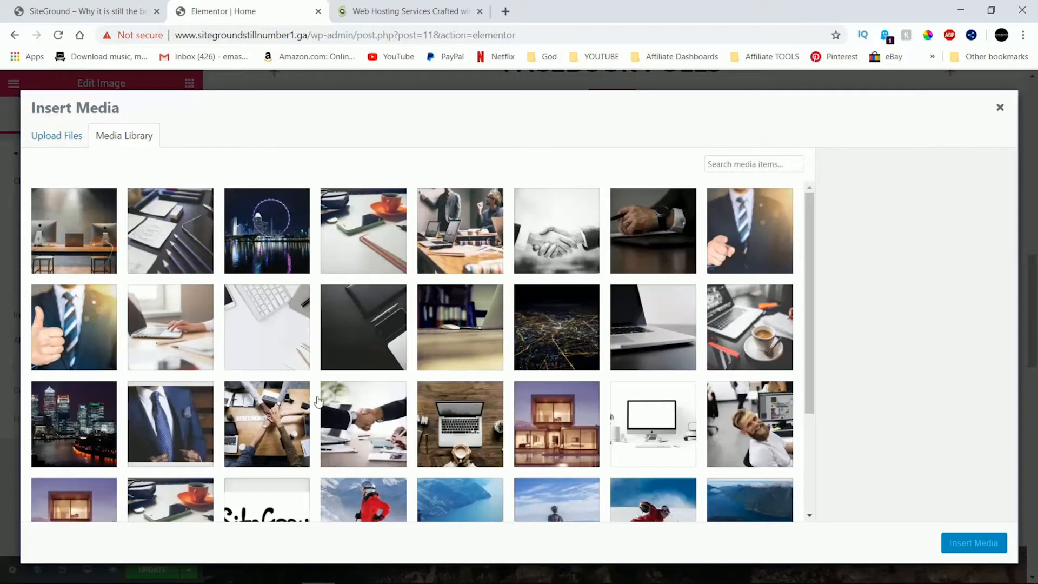
scroll(191, 302, "down", 3)
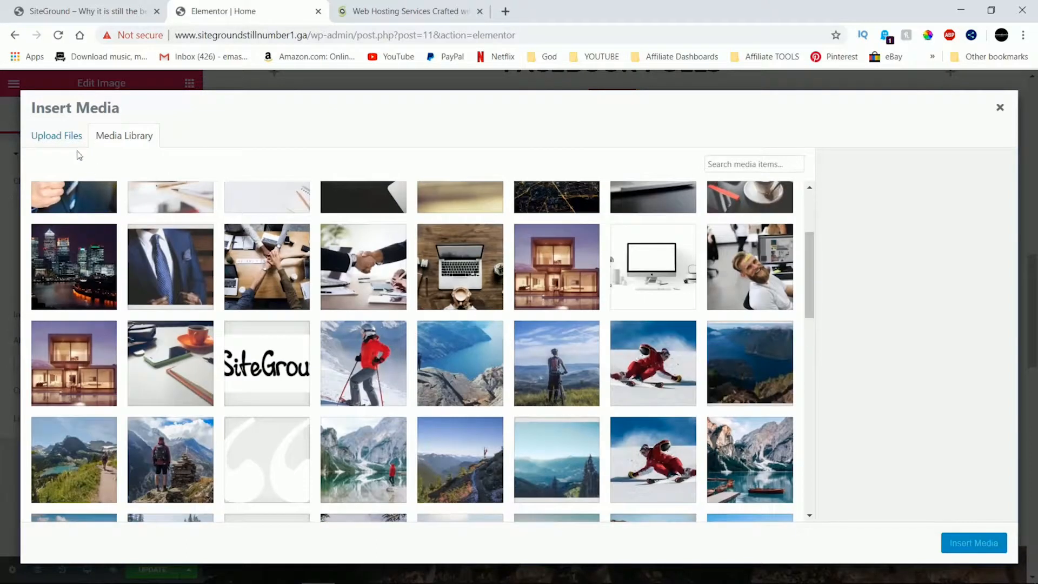
left_click(63, 139)
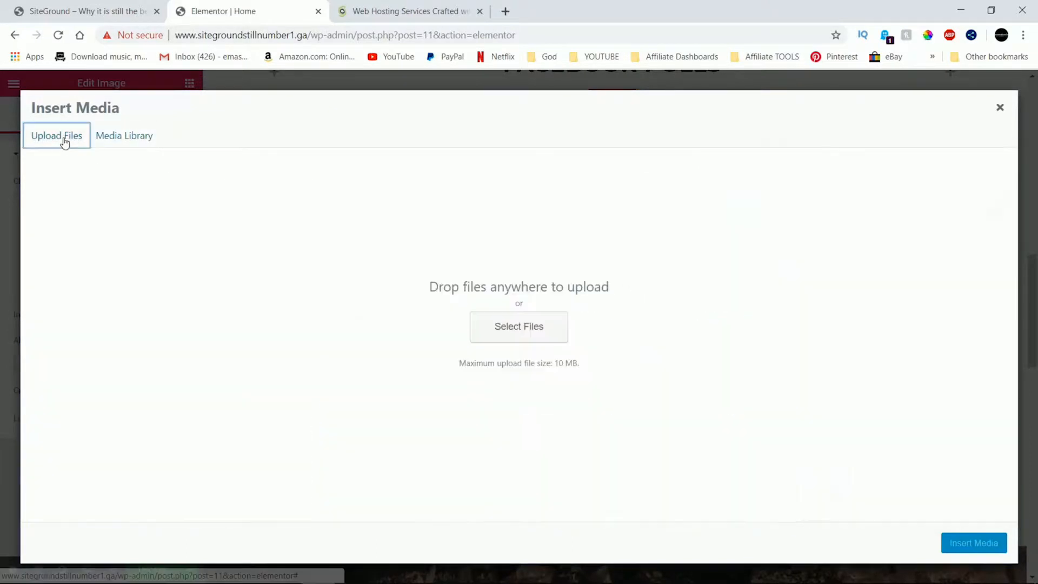
left_click(552, 328)
left_click(148, 114)
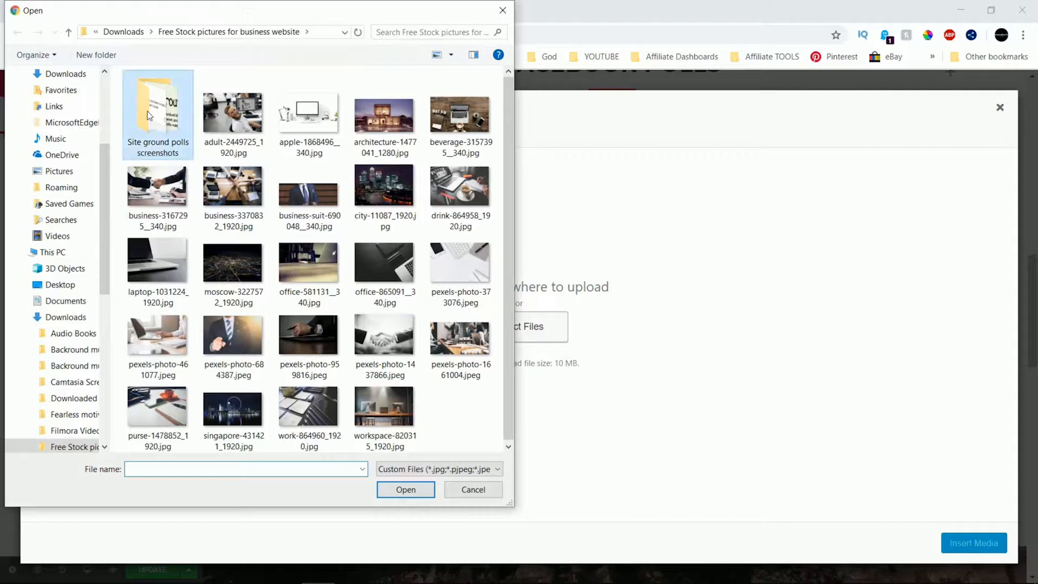
double_click(147, 111)
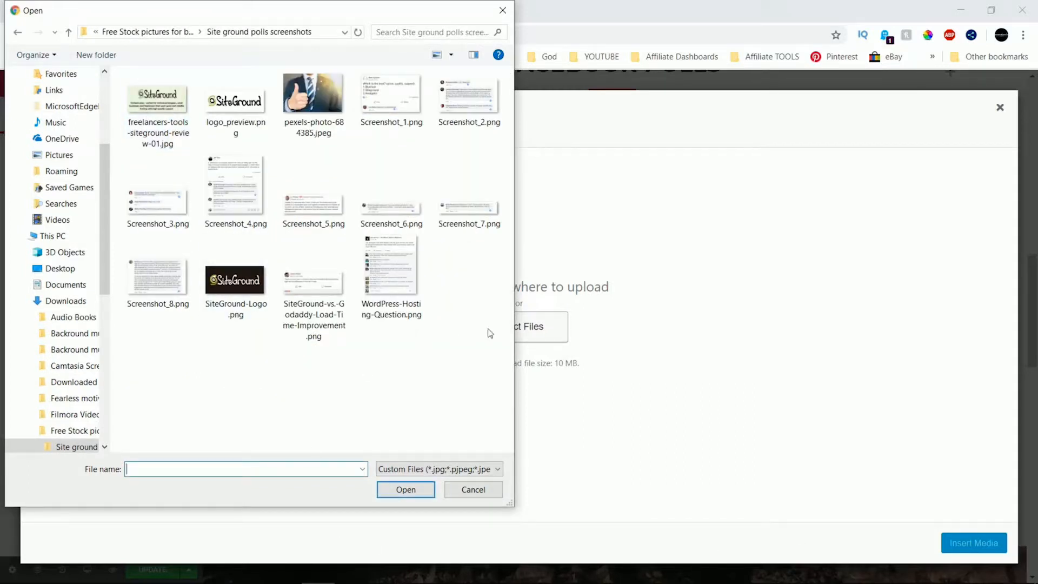
left_click_drag(477, 402, 127, 70)
left_click(385, 493)
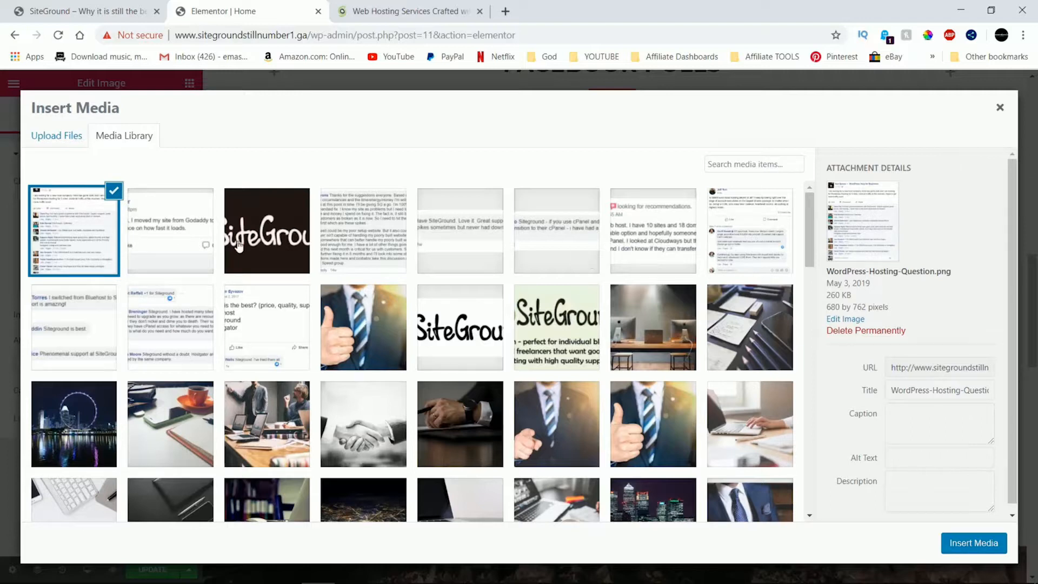
Insert WordPress-Hosting-Question.png as the image above Everest Camp Trek
left_click(74, 239)
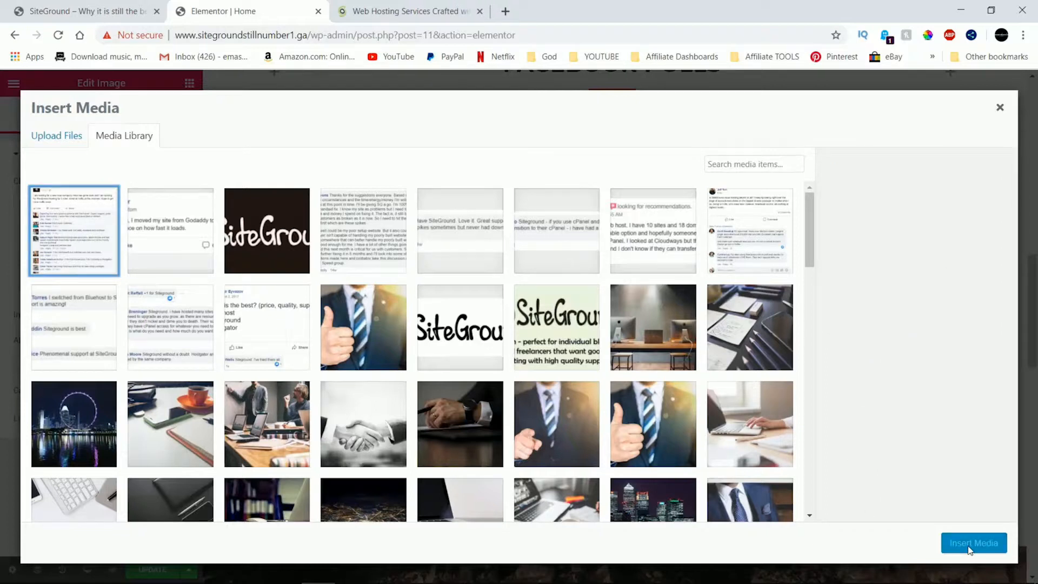
left_click(151, 245)
left_click(97, 247)
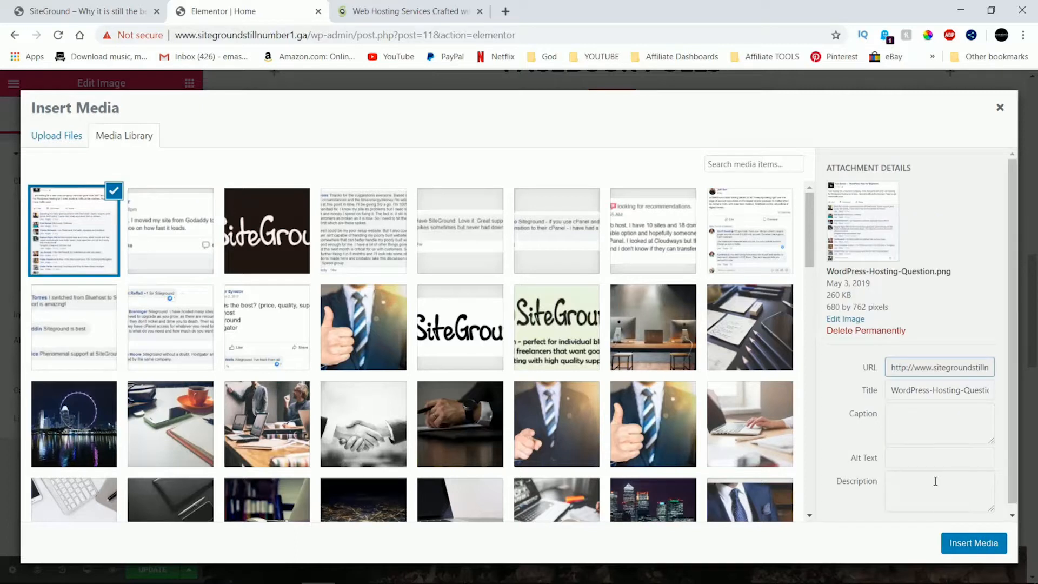
left_click(960, 544)
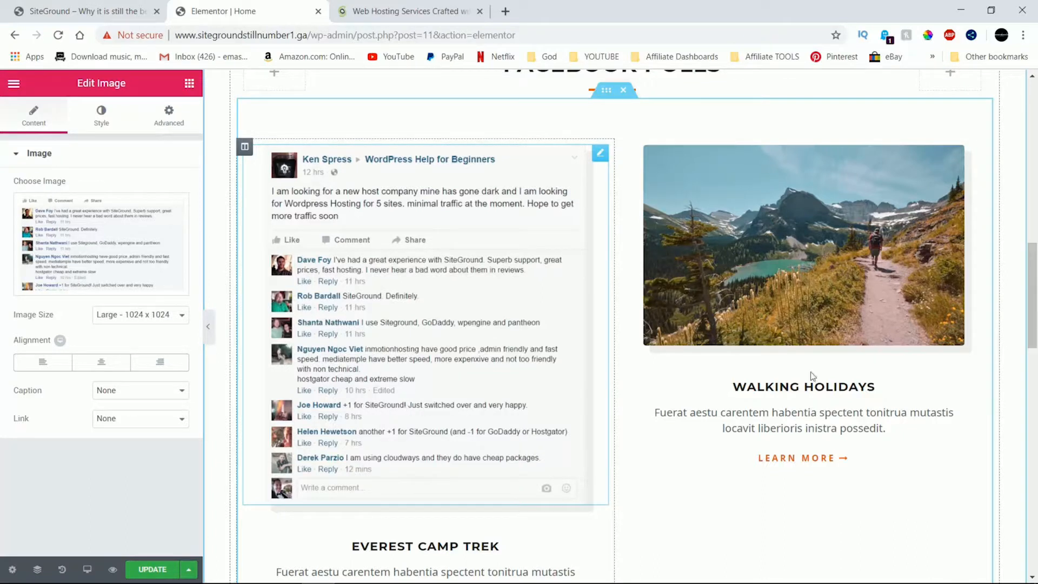
Replace the image above Walking Holidays with the uploaded Facebook screenshot asking about SiteGround cloud hosting
left_click(986, 153)
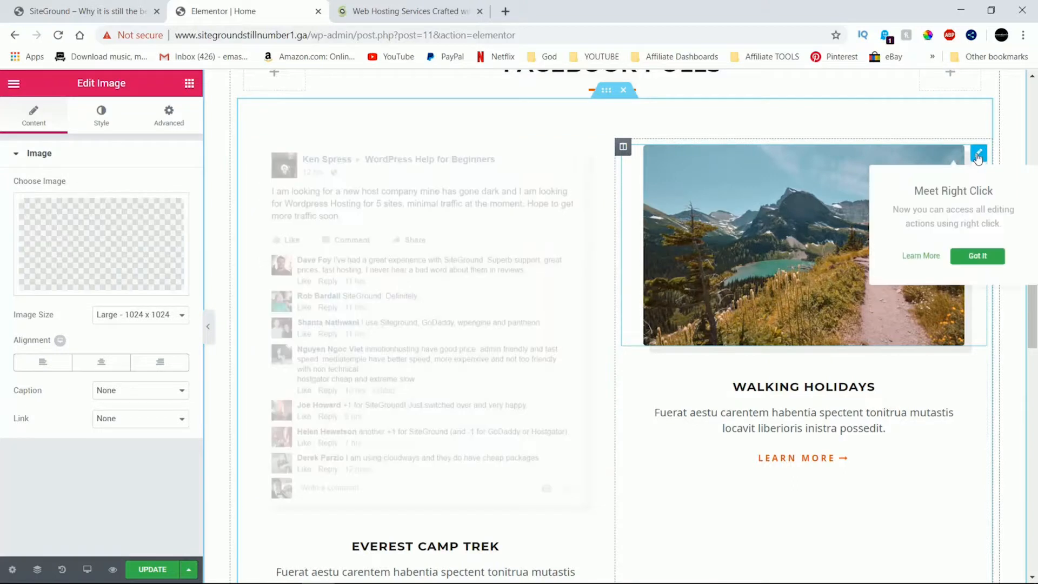
left_click(845, 190)
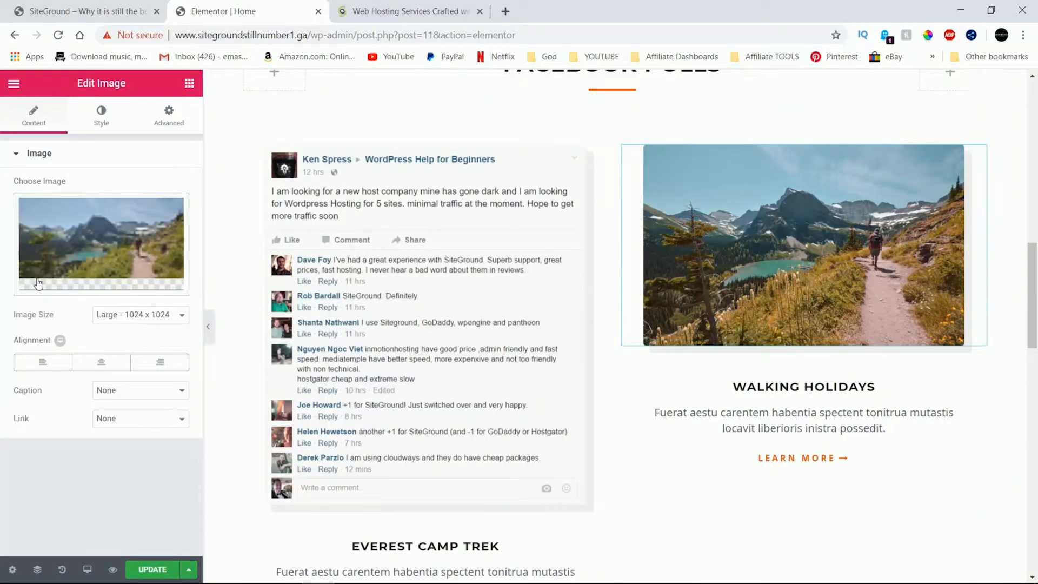
left_click(100, 290)
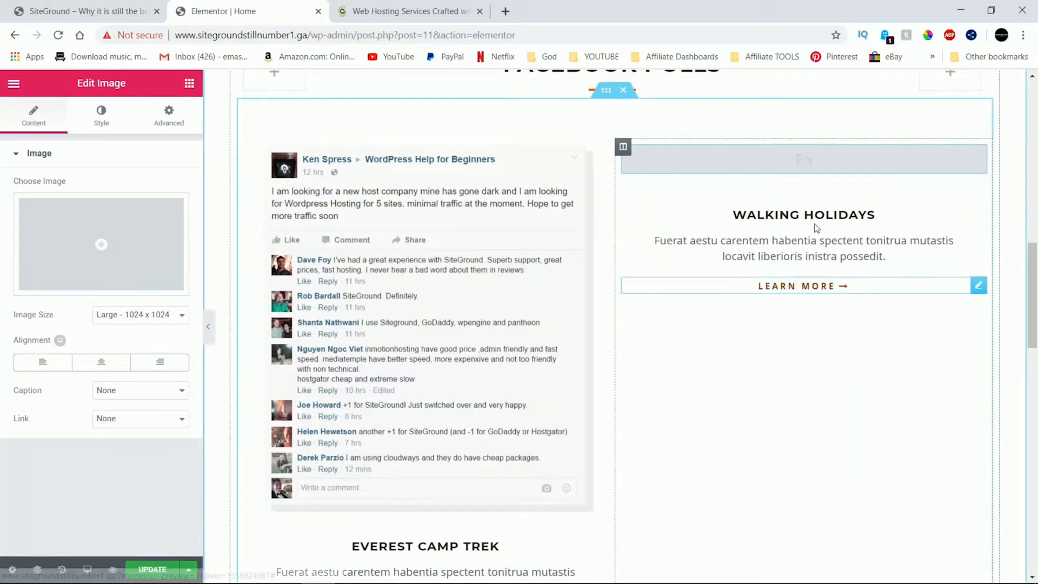
left_click(102, 244)
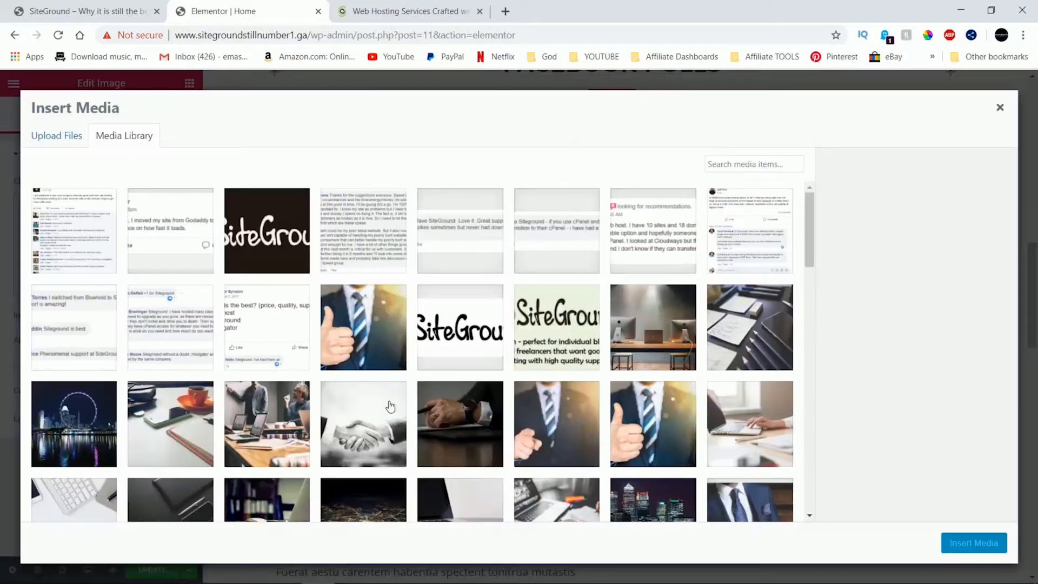
left_click(748, 233)
left_click(960, 544)
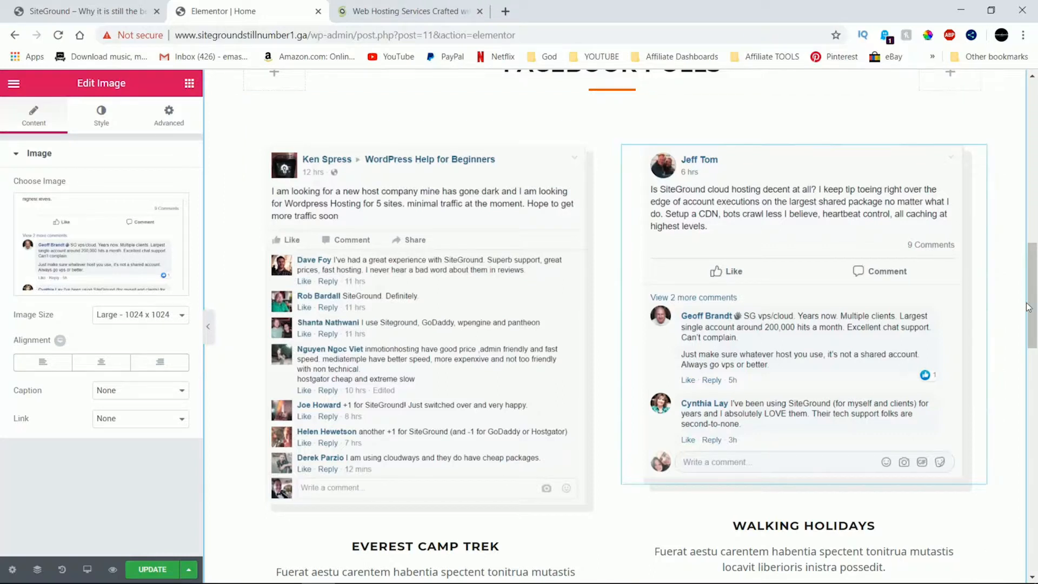
Replace the description under Walking Holidays with "Real people, real reviews."
left_click_drag(1035, 300, 1036, 327)
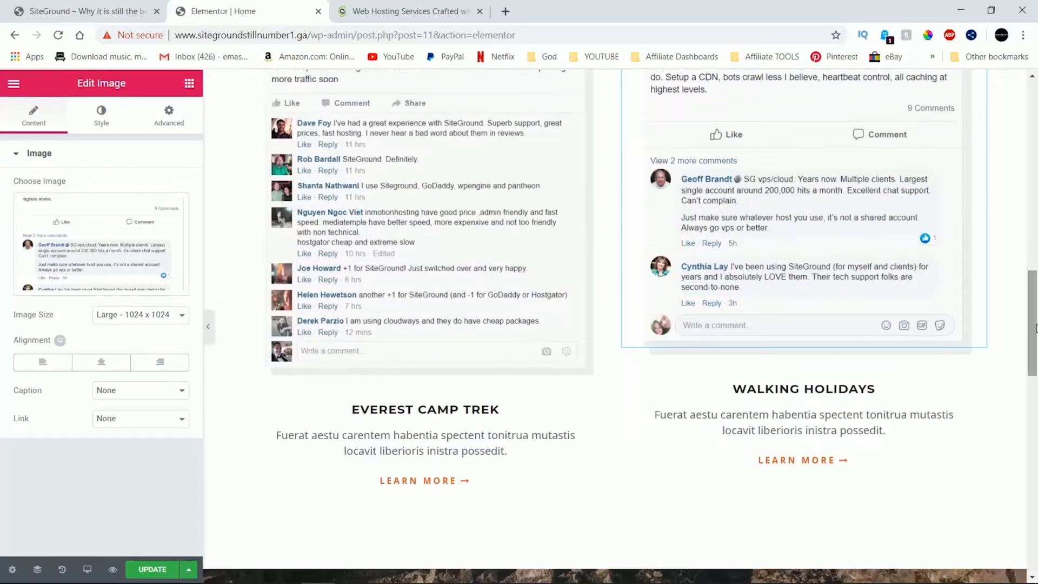
left_click(870, 389)
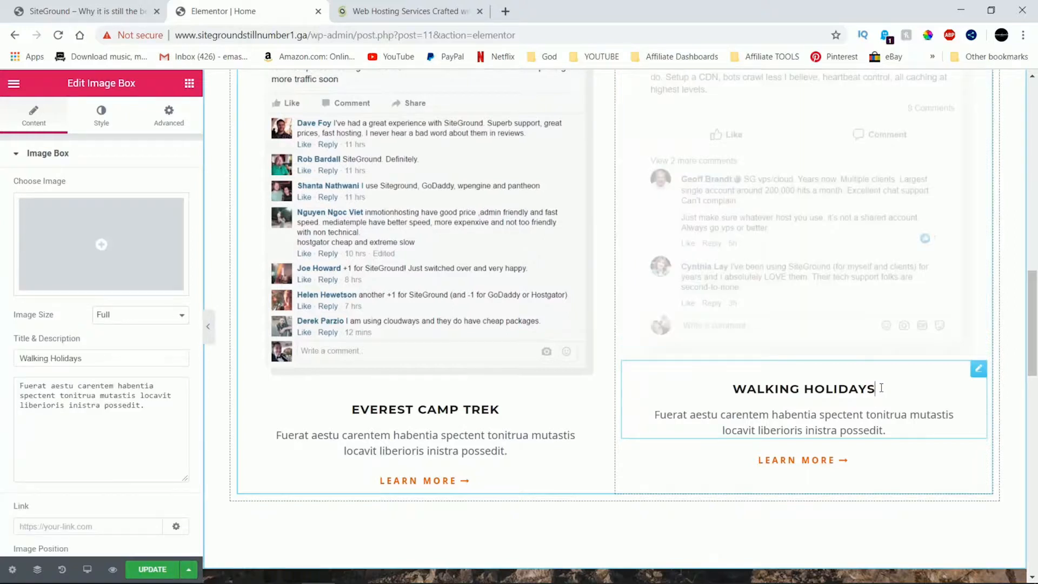
left_click(891, 430)
key("BackSpace")
key("BackSpace")
key("BackSpace")
key("BackSpace")
key("BackSpace")
key("BackSpace")
key("BackSpace")
key("BackSpace")
key("BackSpace")
key("BackSpace")
key("BackSpace")
key("BackSpace")
key("BackSpace")
key("BackSpace")
key("BackSpace")
key("BackSpace")
key("BackSpace")
key("BackSpace")
key("BackSpace")
key("BackSpace")
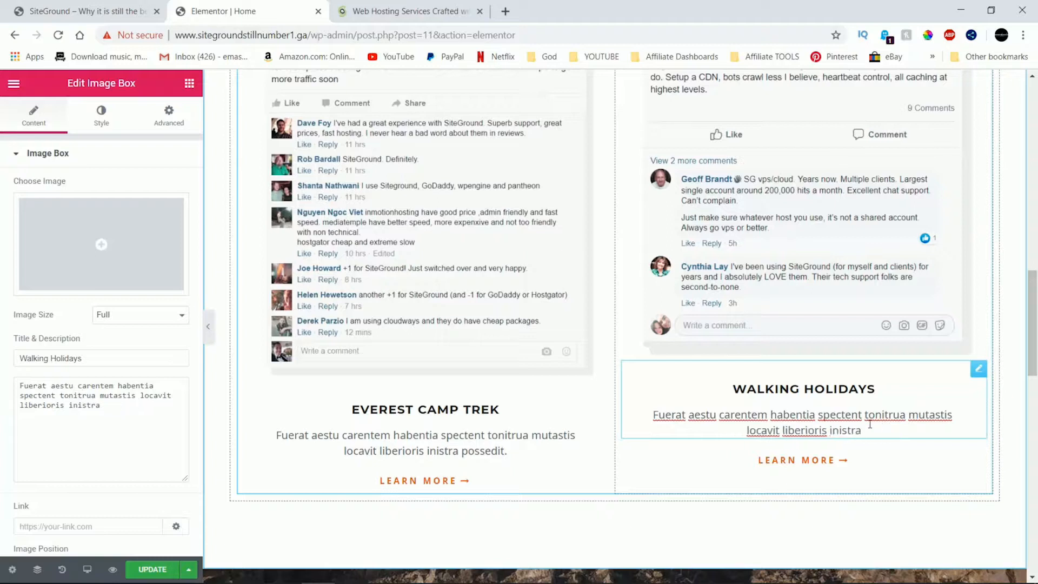
key("BackSpace")
key("BackSpace")
key("BackSpace")
key("BackSpace")
key("BackSpace")
key("BackSpace")
key("BackSpace")
key("BackSpace")
key("BackSpace")
key("BackSpace")
key("BackSpace")
key("BackSpace")
key("BackSpace")
key("BackSpace")
key("BackSpace")
key("BackSpace")
key("BackSpace")
key("BackSpace")
key("BackSpace")
key("BackSpace")
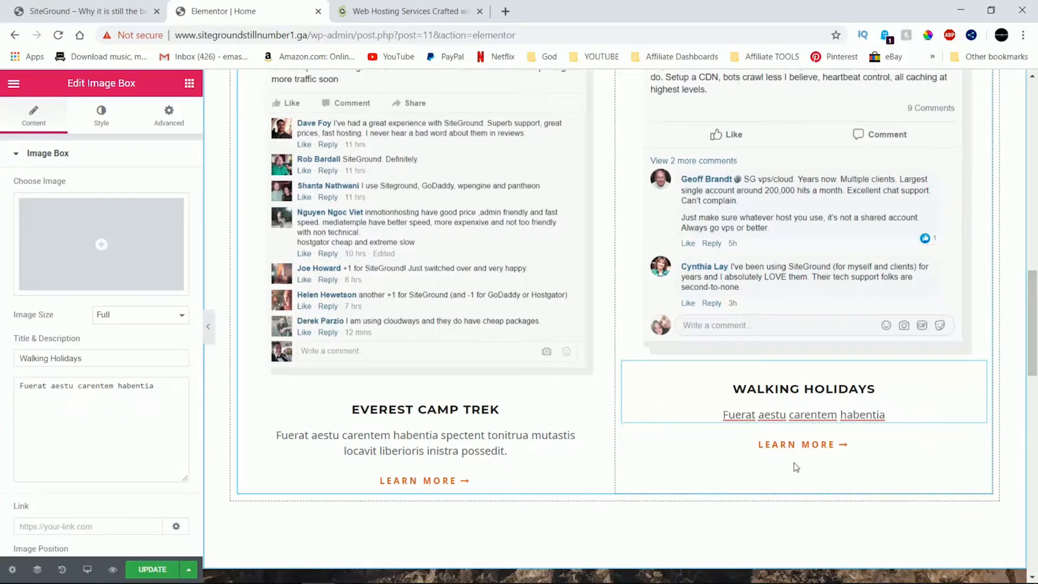
key("BackSpace")
key("BackSpace")
key("BackSpace")
key("BackSpace")
key("BackSpace")
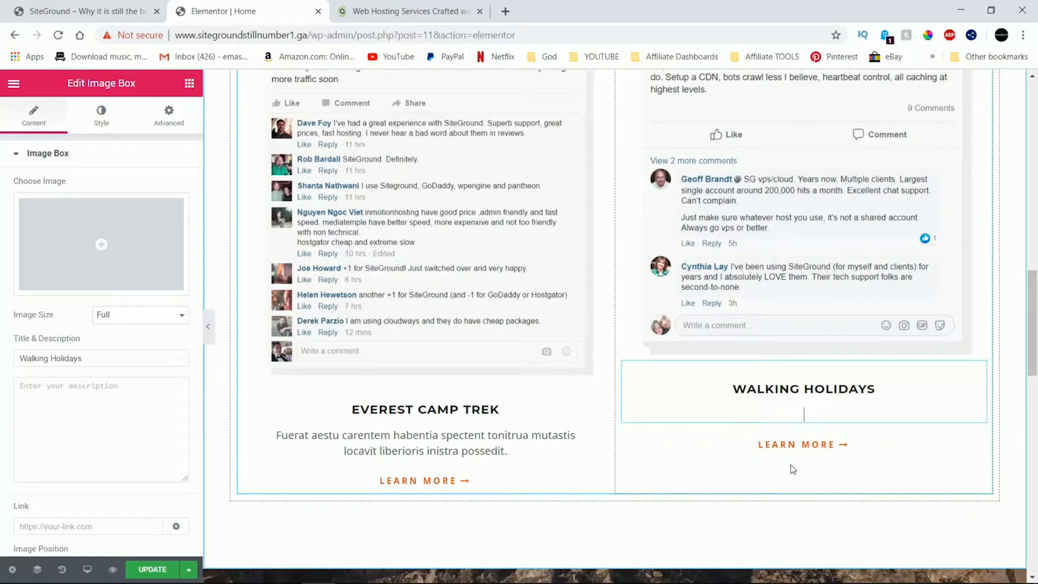
type("rea")
key("BackSpace")
key("BackSpace")
type("Real people, Re")
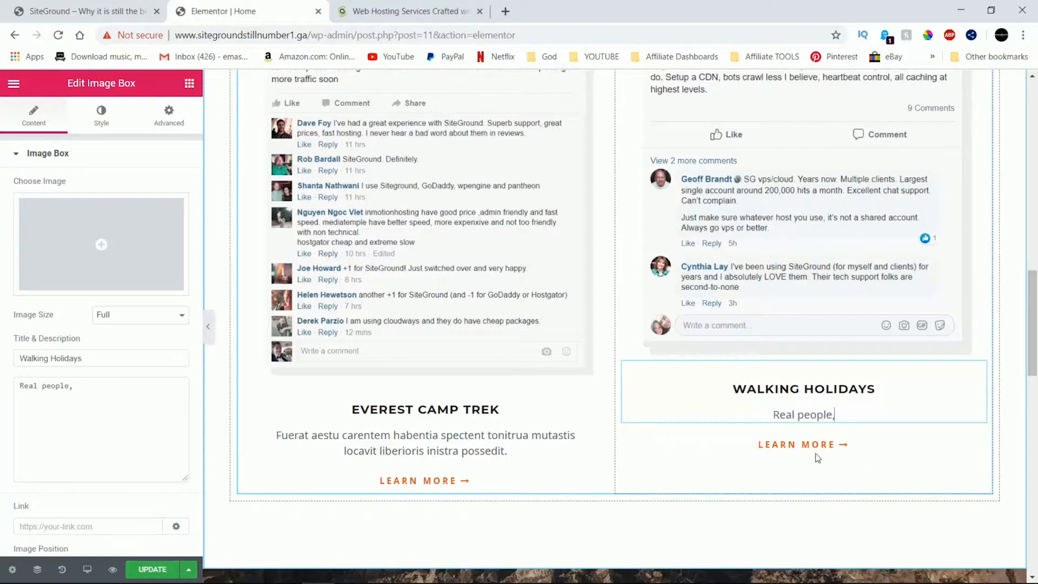
key("BackSpace")
key("BackSpace")
type("real")
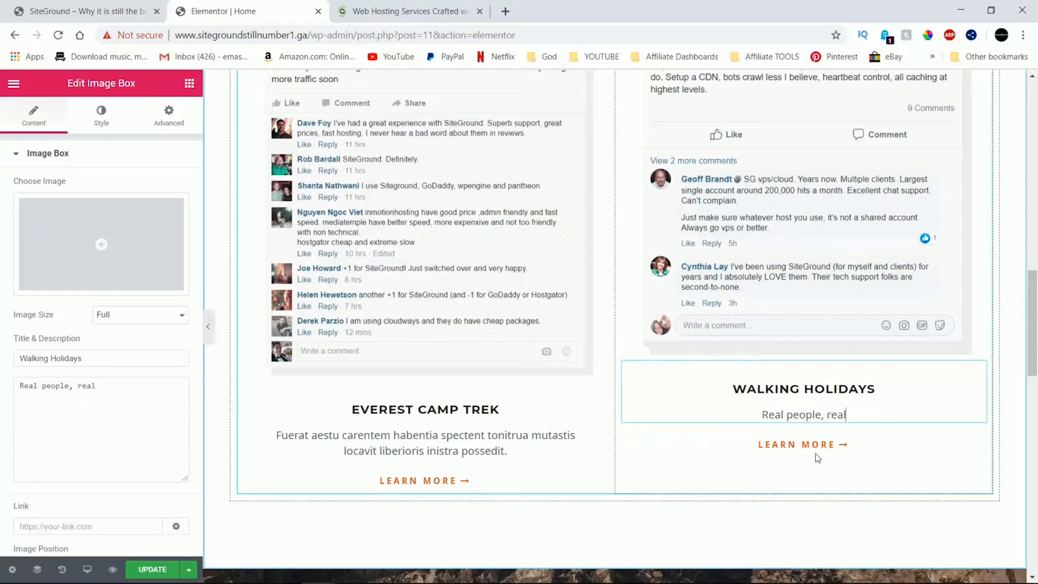
type(" reviews.")
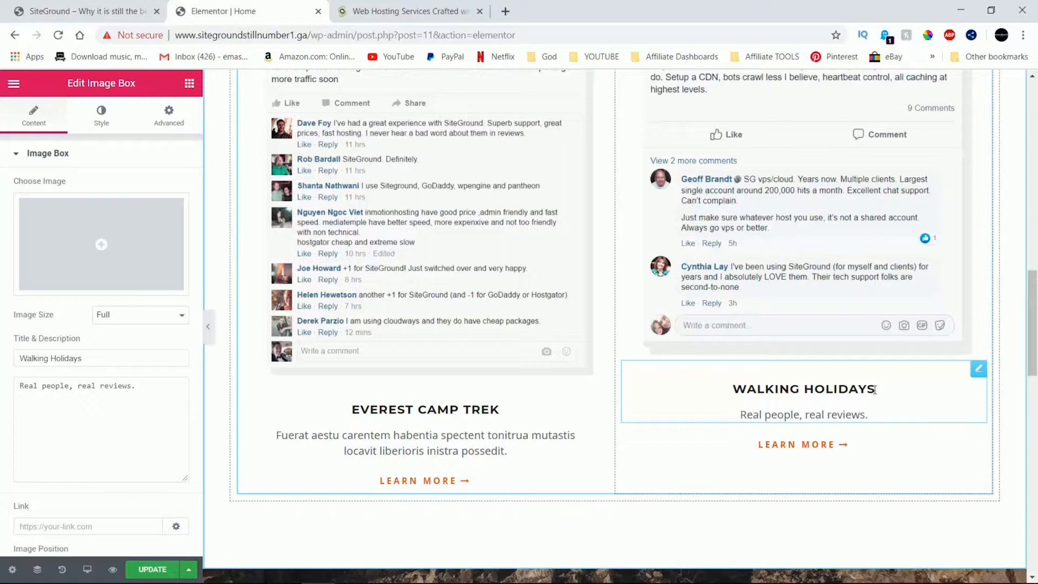
Change the Walking Holidays title to "face book polls"
key("BackSpace")
key("BackSpace")
key("BackSpace")
key("BackSpace")
key("BackSpace")
key("BackSpace")
key("BackSpace")
key("BackSpace")
key("BackSpace")
key("BackSpace")
key("BackSpace")
key("BackSpace")
key("BackSpace")
key("BackSpace")
key("BackSpace")
key("BackSpace")
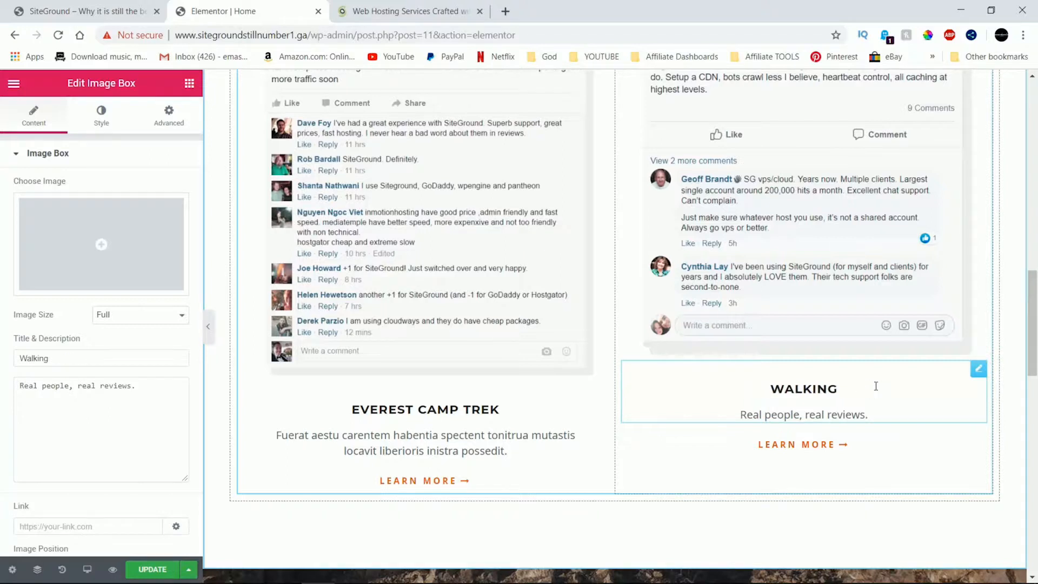
type("f")
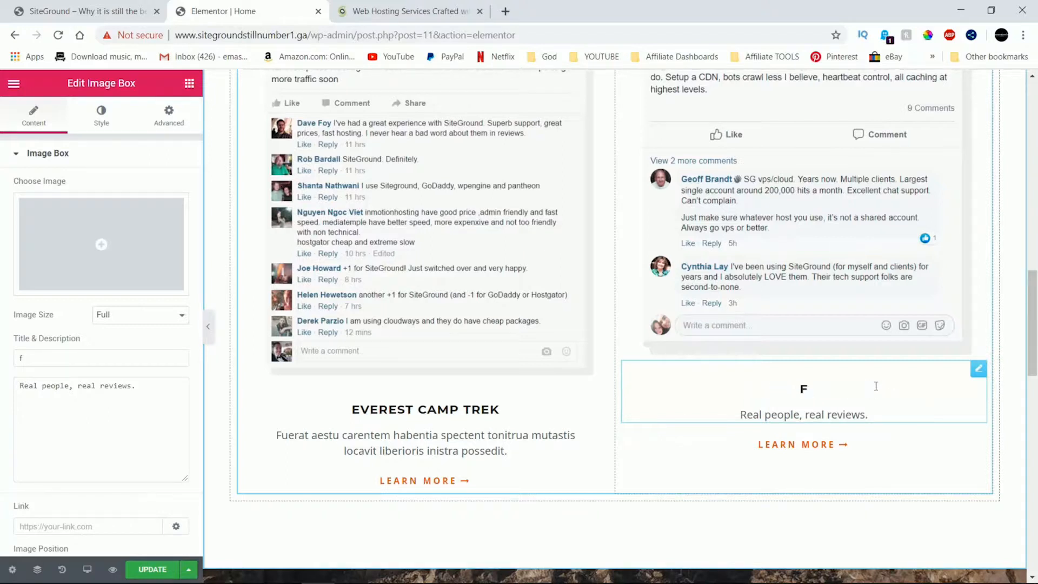
type("ace book poo")
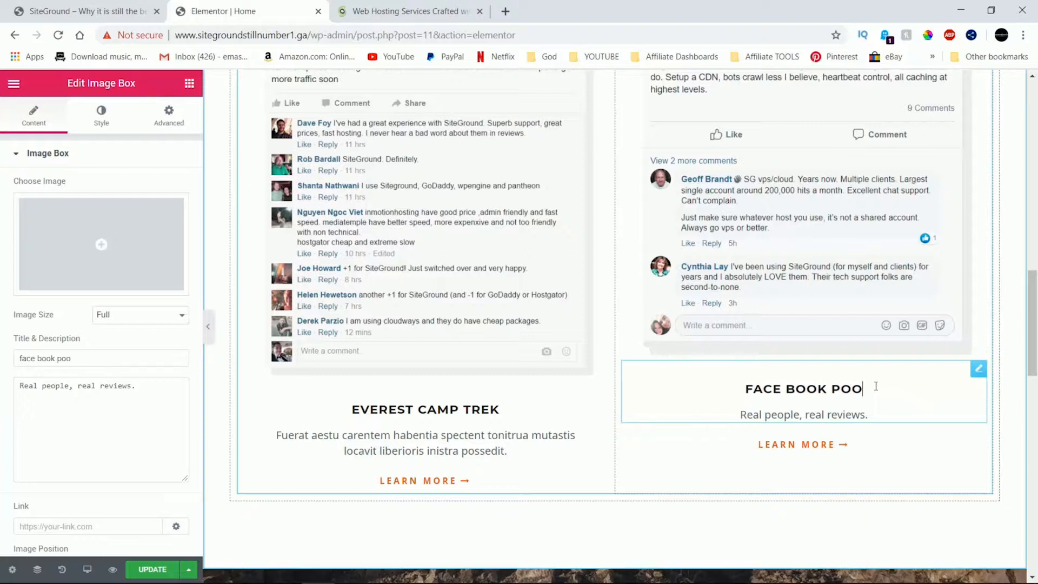
key("BackSpace")
type("lls")
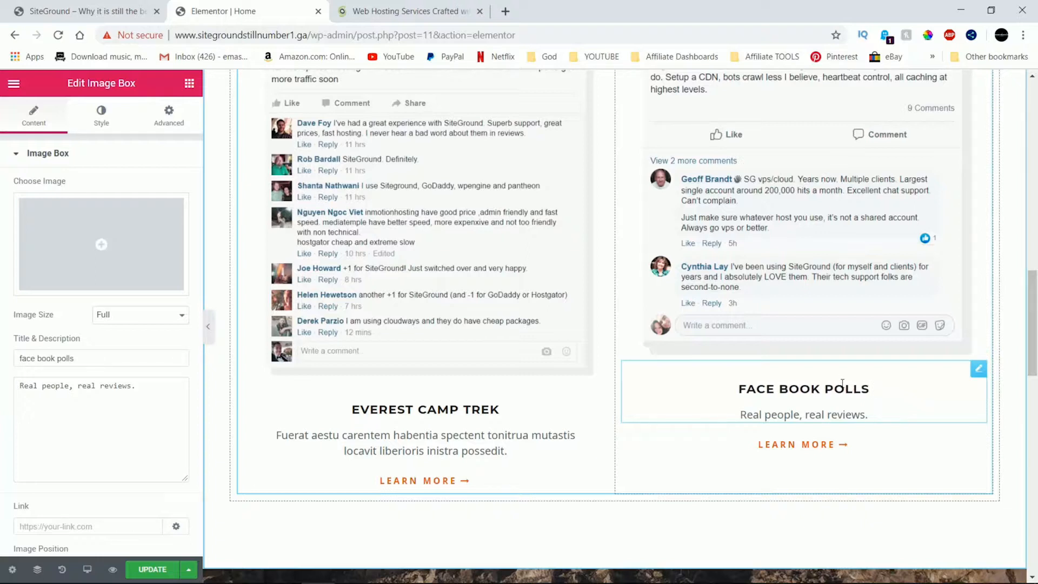
Change the Everest Camp Trek title to "facebook polls"
left_click(458, 427)
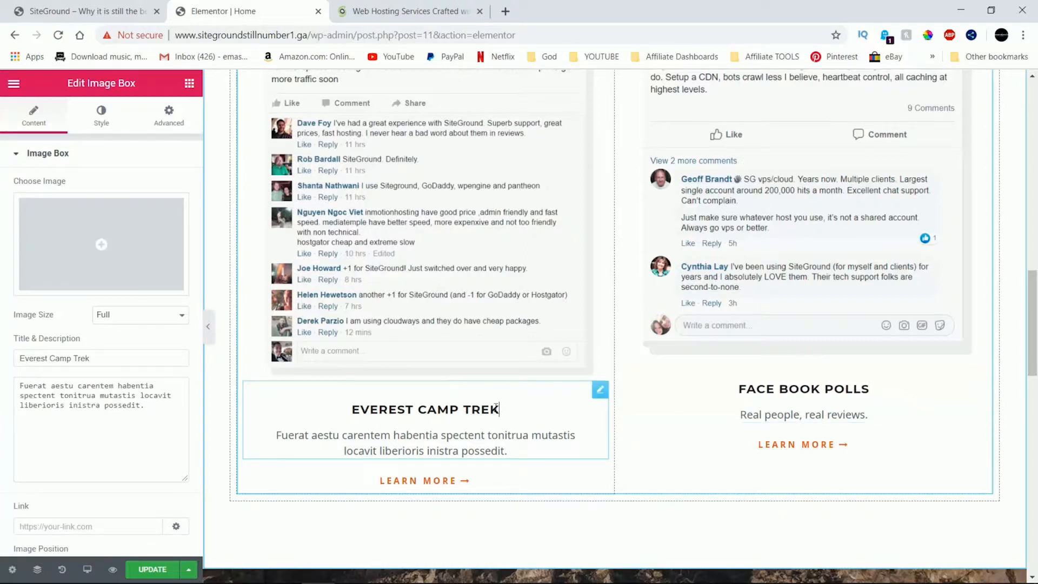
left_click_drag(103, 358, 3, 368)
type("face")
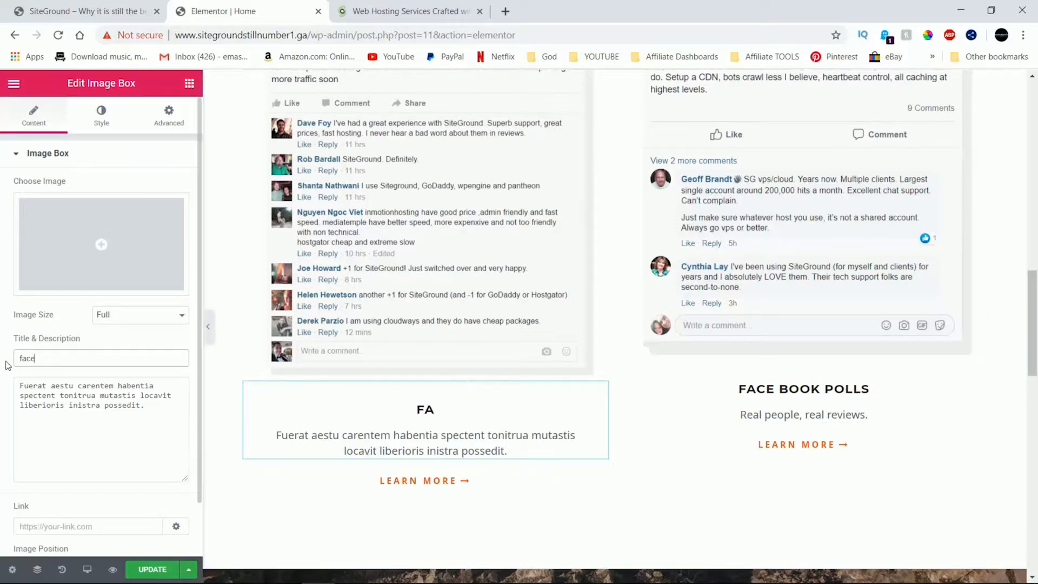
type("book polls")
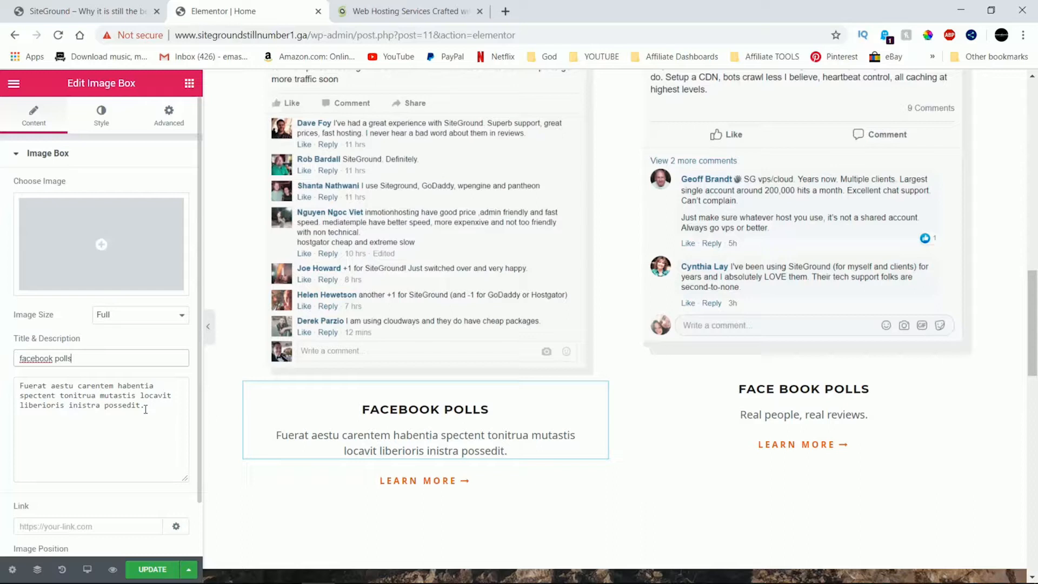
Replace the description under the first poll screenshot's title with "Real people, real reviews" and save the page
left_click_drag(146, 409, 2, 375)
type("re")
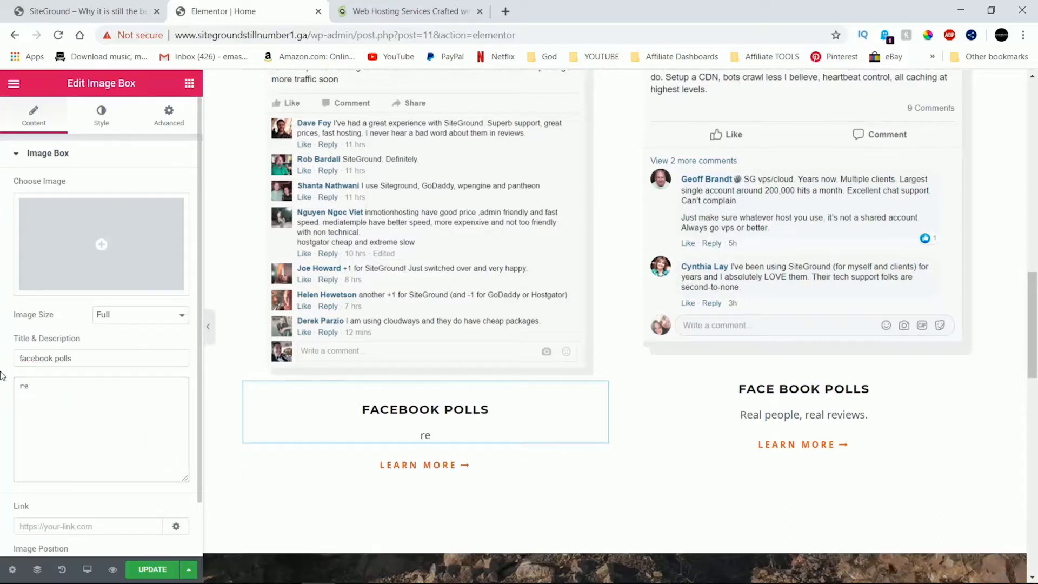
type("al people, real")
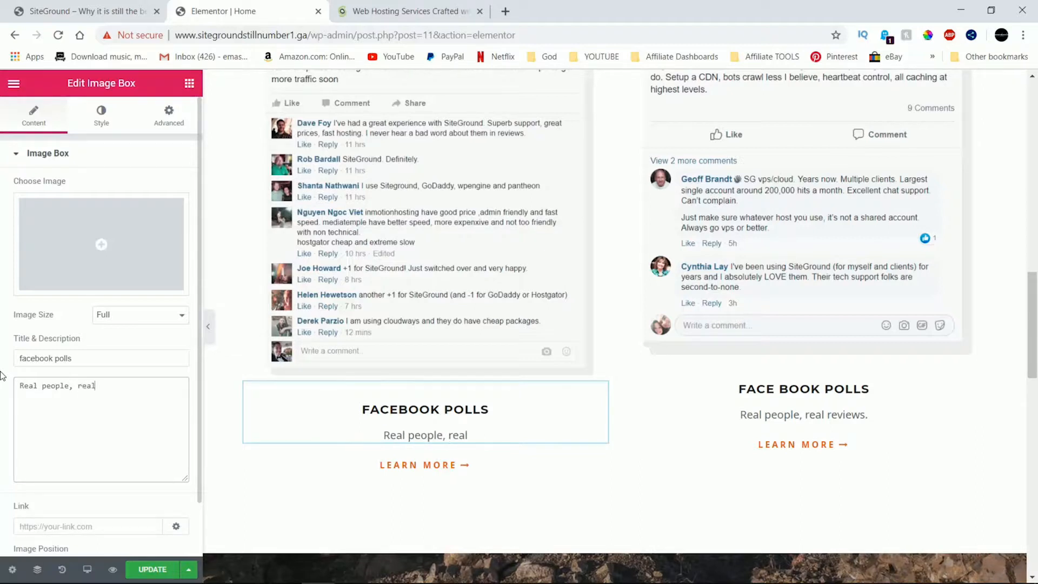
type(" reviews")
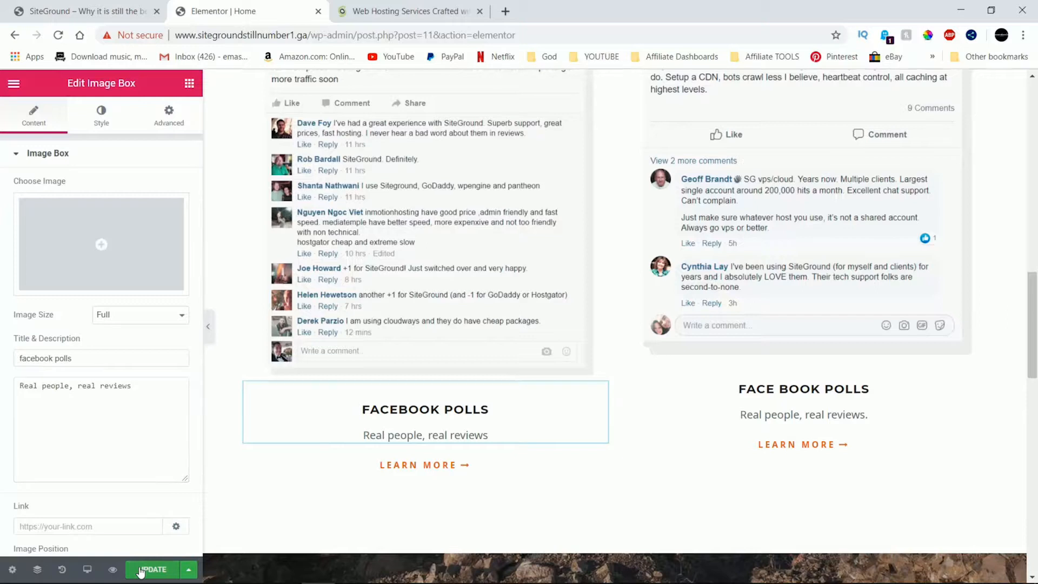
scroll(134, 405, "down", 1)
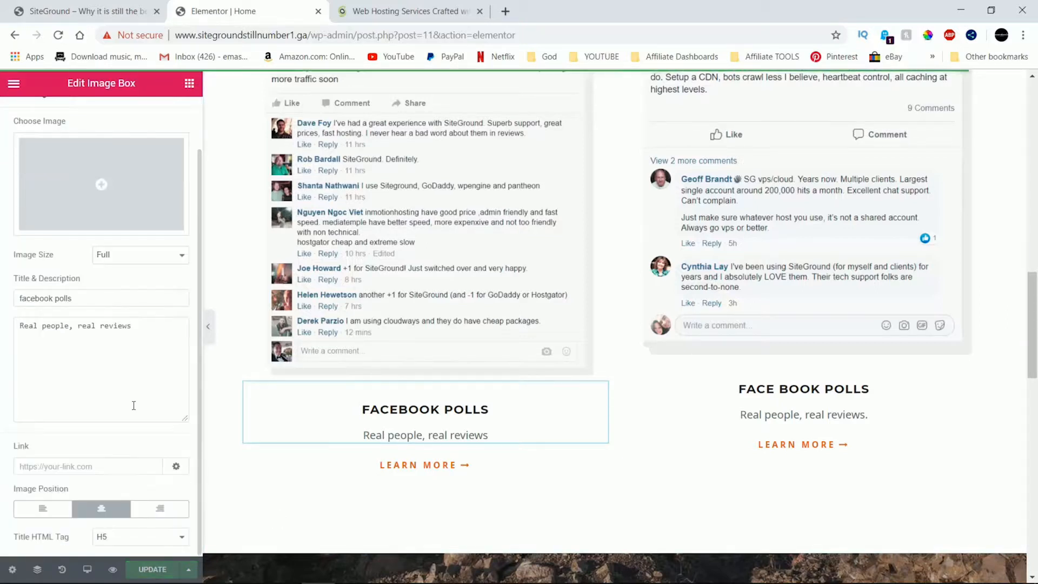
scroll(316, 492, "down", 5)
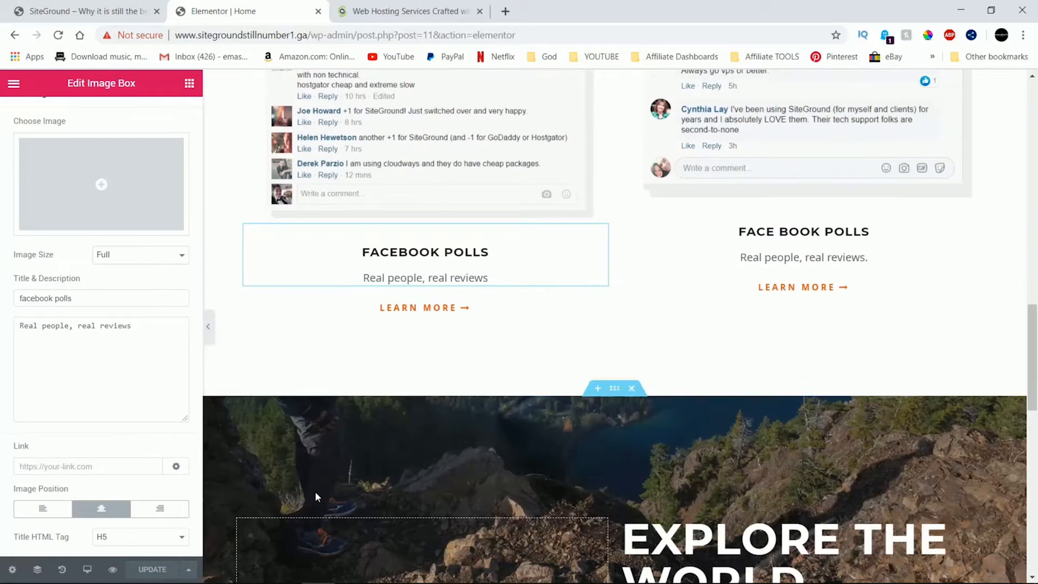
scroll(316, 495, "up", 5)
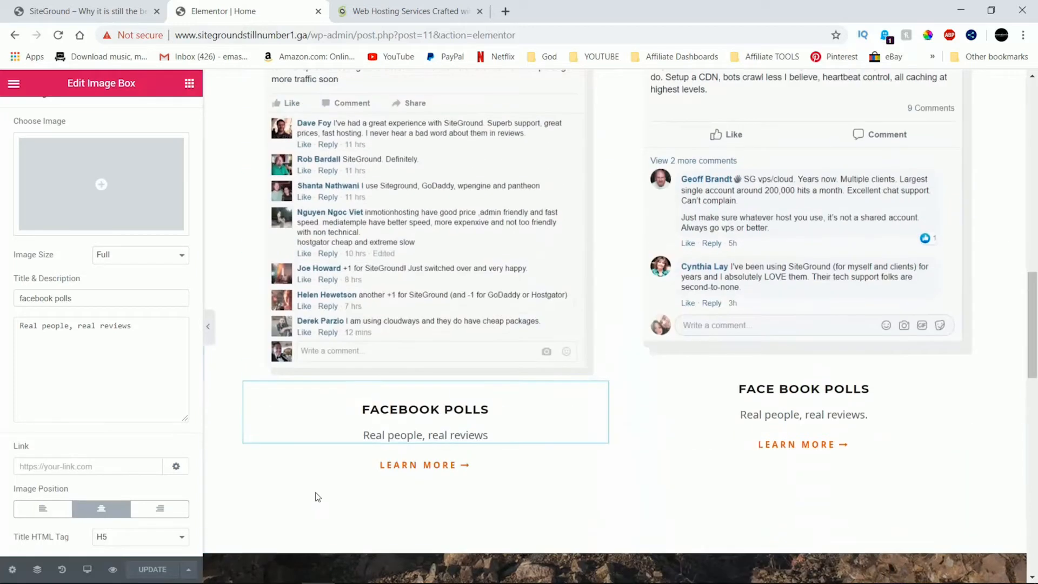
Open the Facebook Polls page from the live site's Reviews submenu and copy its web address
scroll(317, 497, "up", 15)
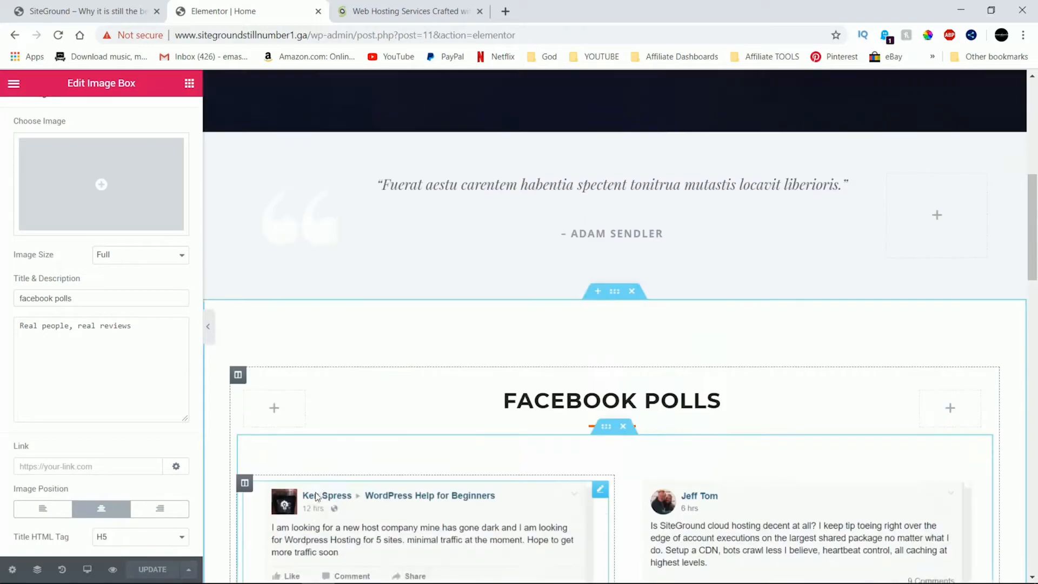
scroll(315, 492, "down", 15)
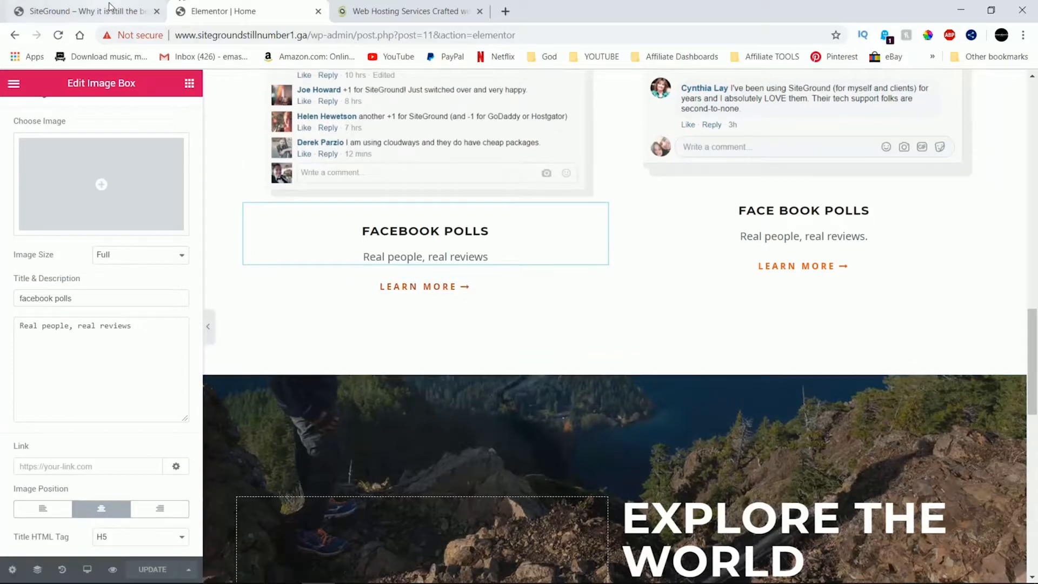
left_click(87, 11)
mouse_move(779, 127)
left_click(768, 193)
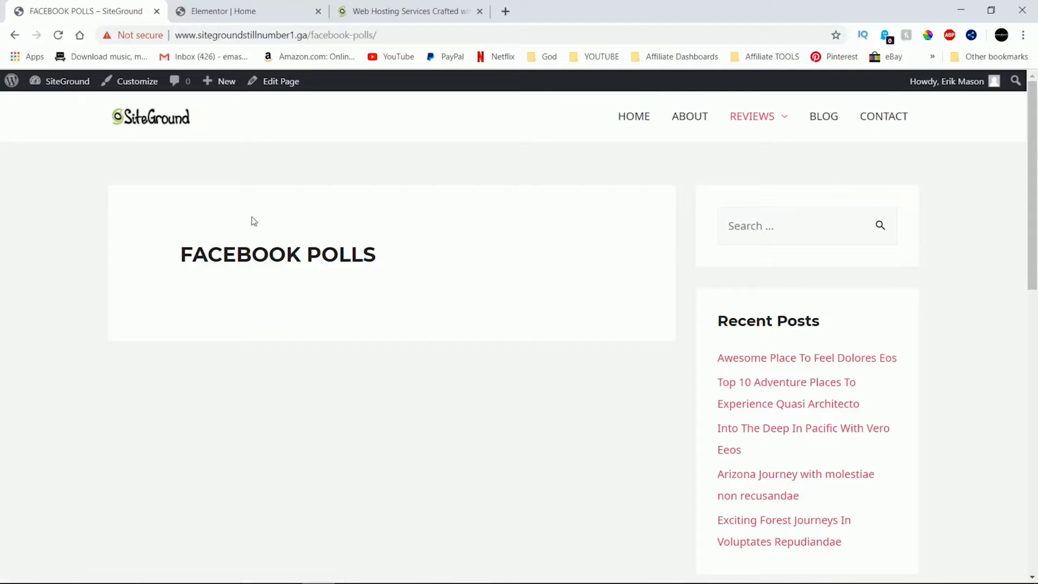
left_click_drag(378, 35, 176, 34)
right_click(184, 35)
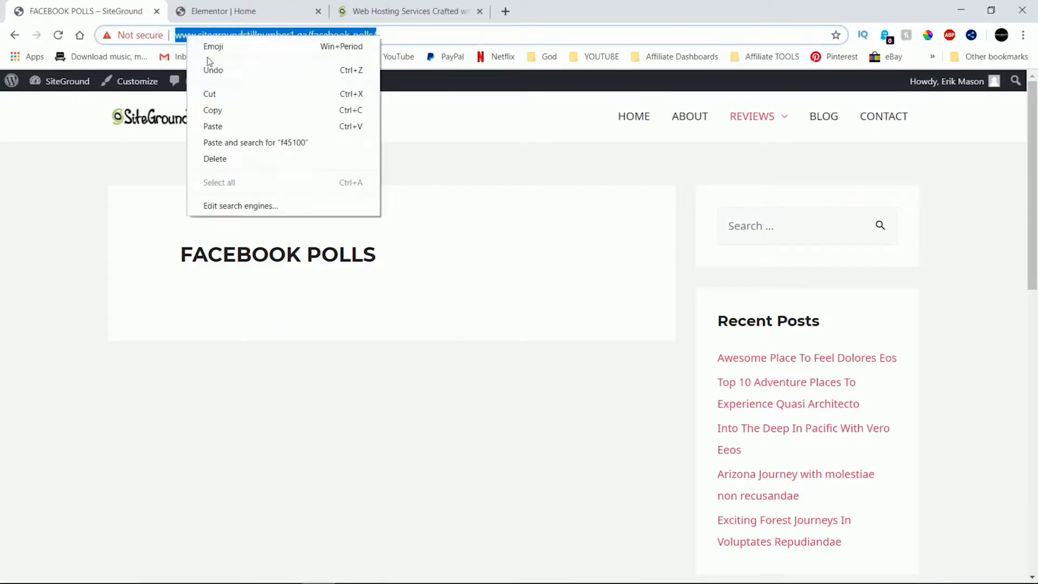
left_click(240, 107)
left_click(250, 11)
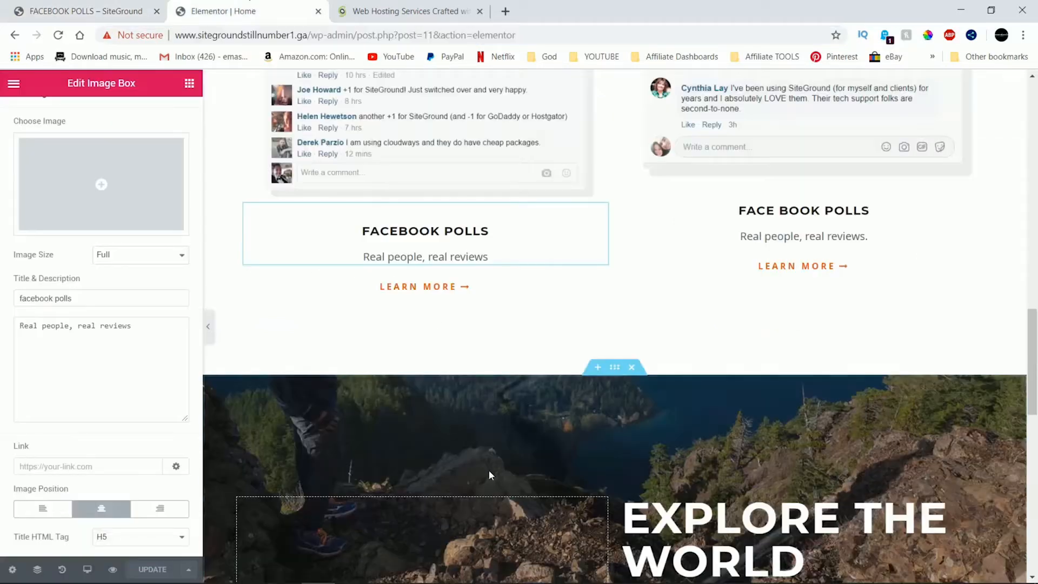
left_click(71, 468)
right_click(69, 469)
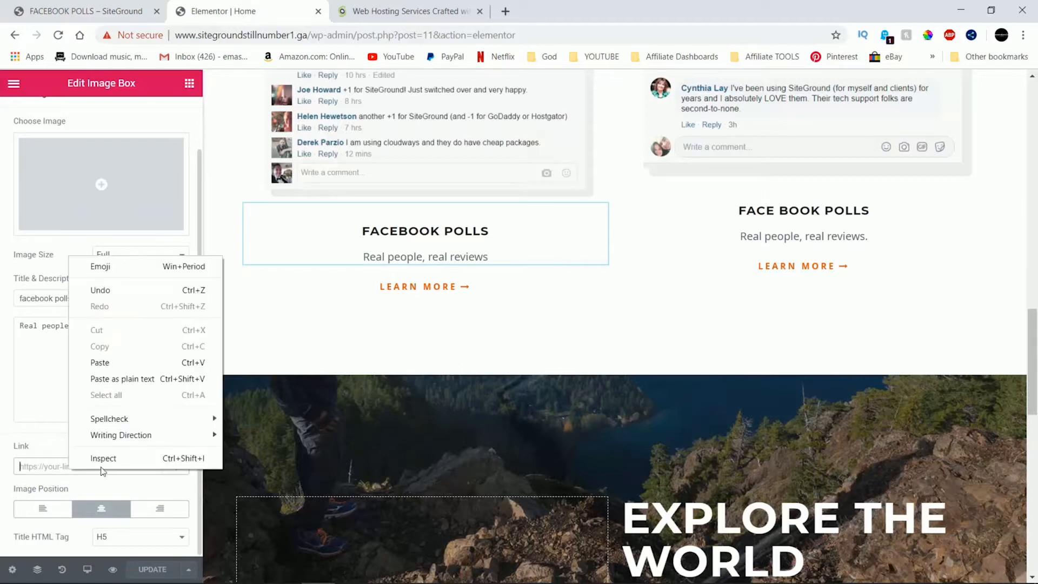
left_click(116, 363)
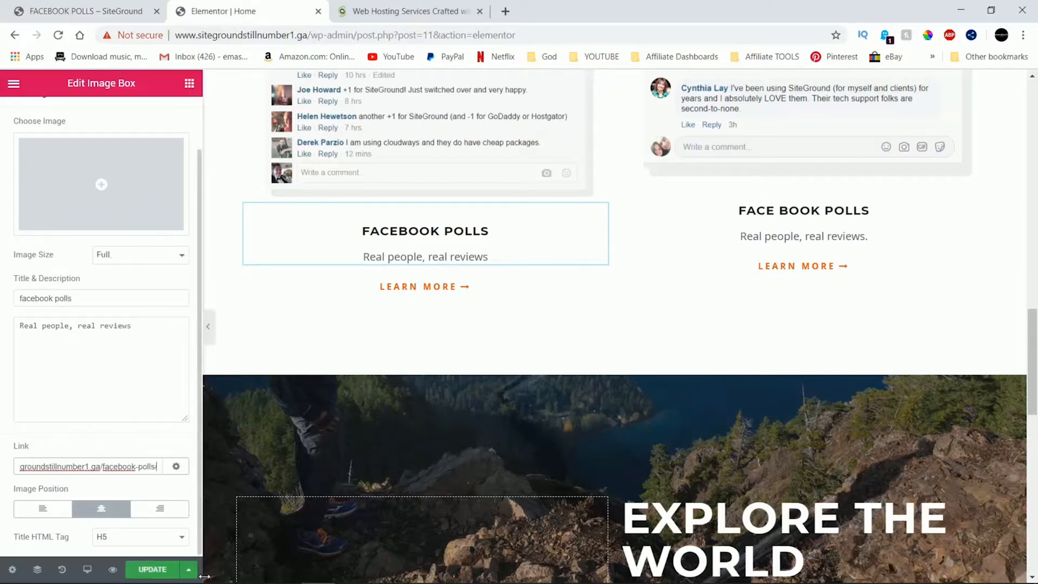
left_click(163, 571)
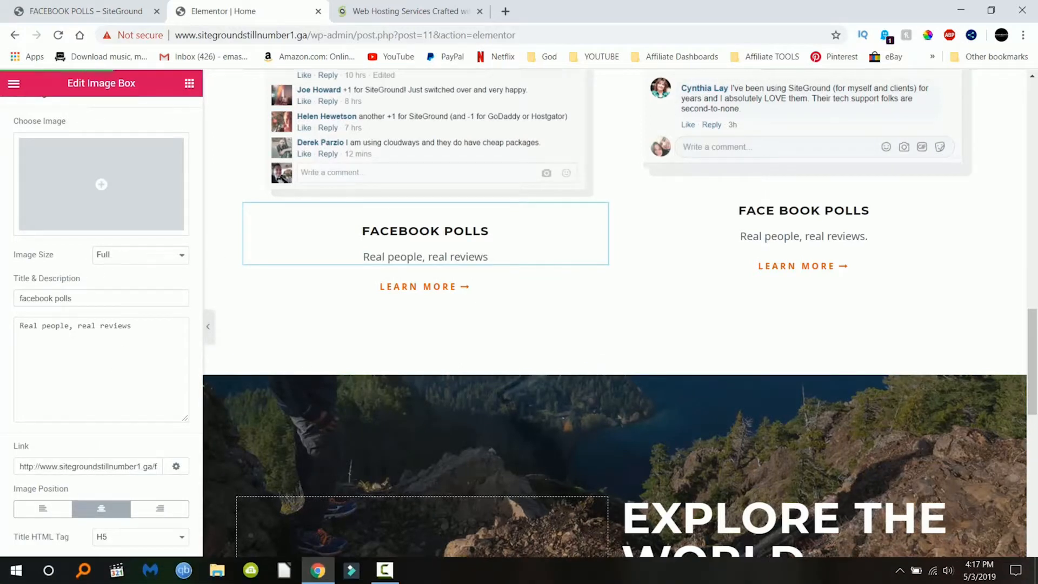
Replace the link of the Learn More button under the first poll with the copied facebook-polls address and save
left_click(875, 266)
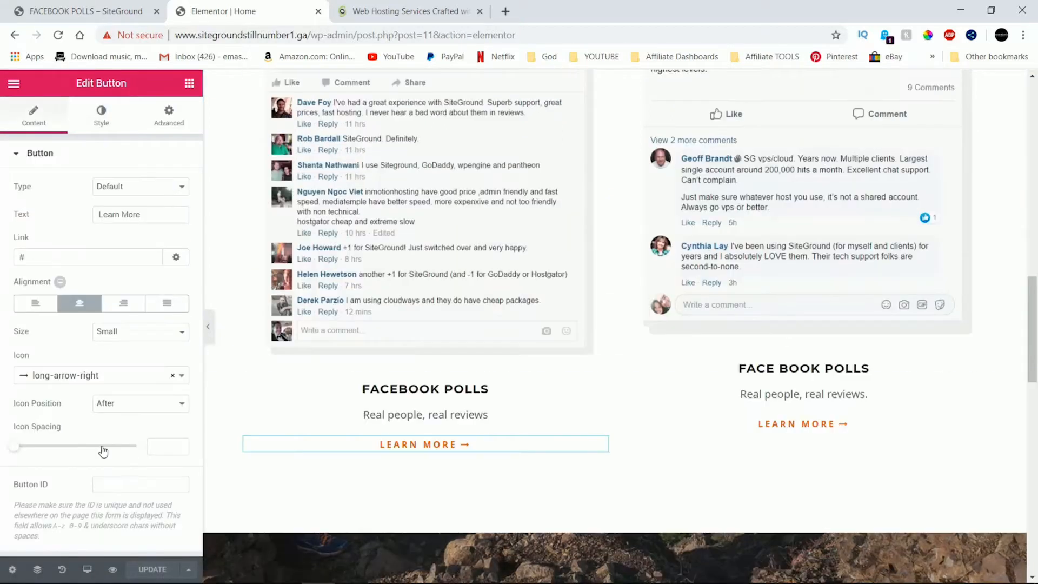
left_click(48, 258)
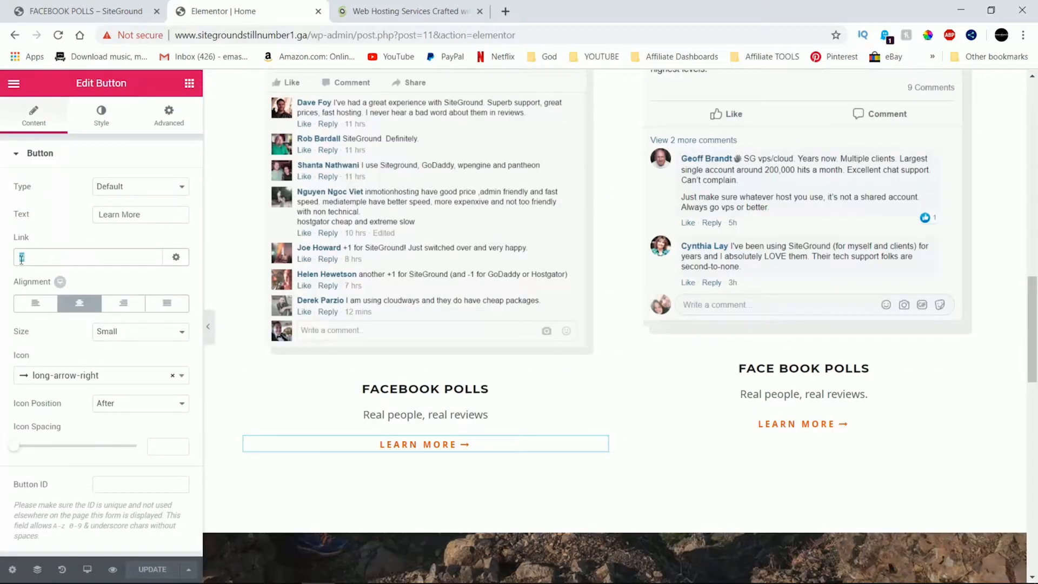
right_click(22, 258)
left_click(54, 327)
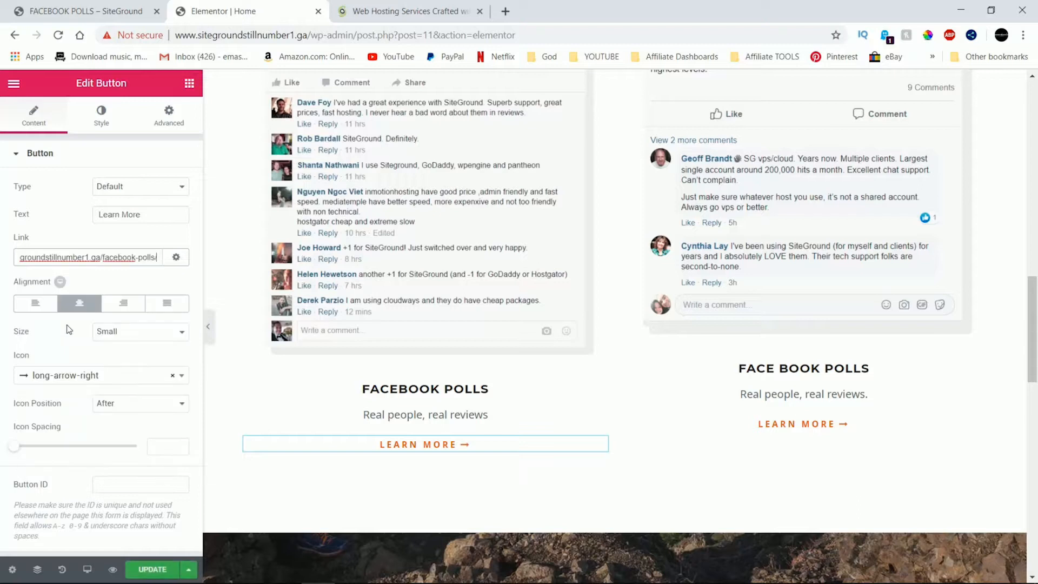
left_click(152, 569)
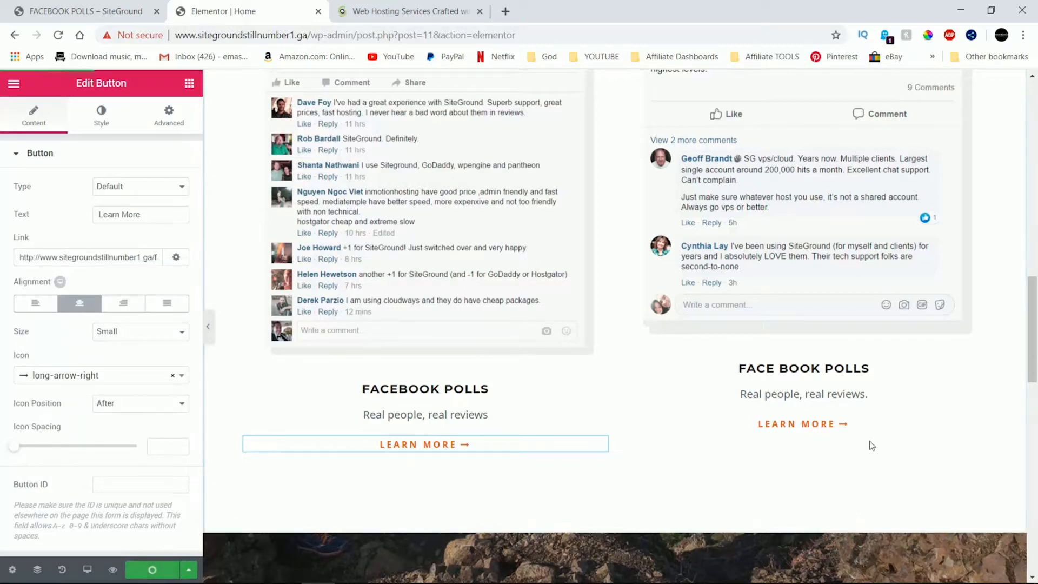
Set the second poll's Learn More button link to the copied facebook-polls address and update the page
left_click(857, 429)
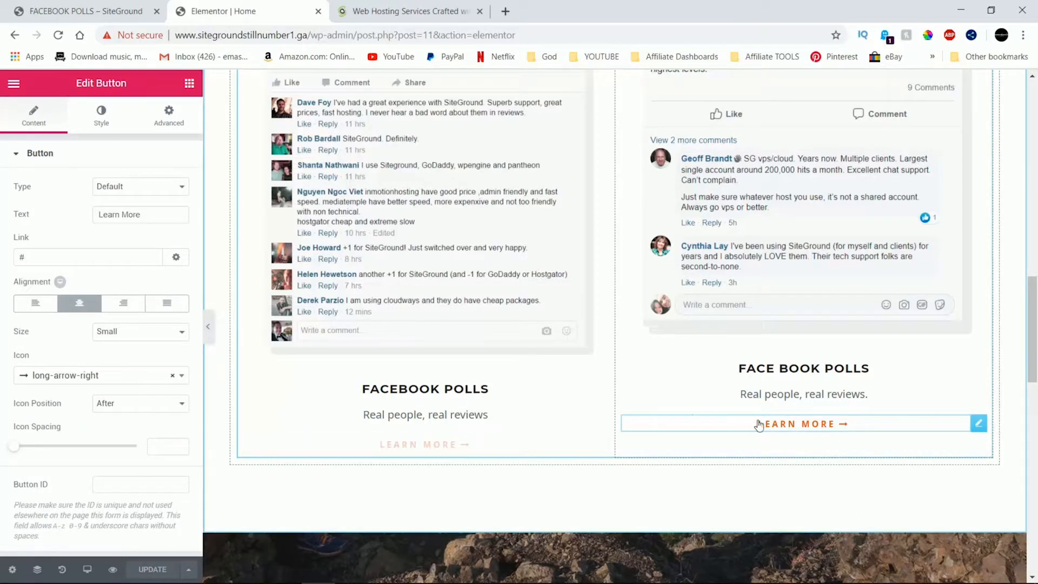
double_click(21, 258)
right_click(21, 256)
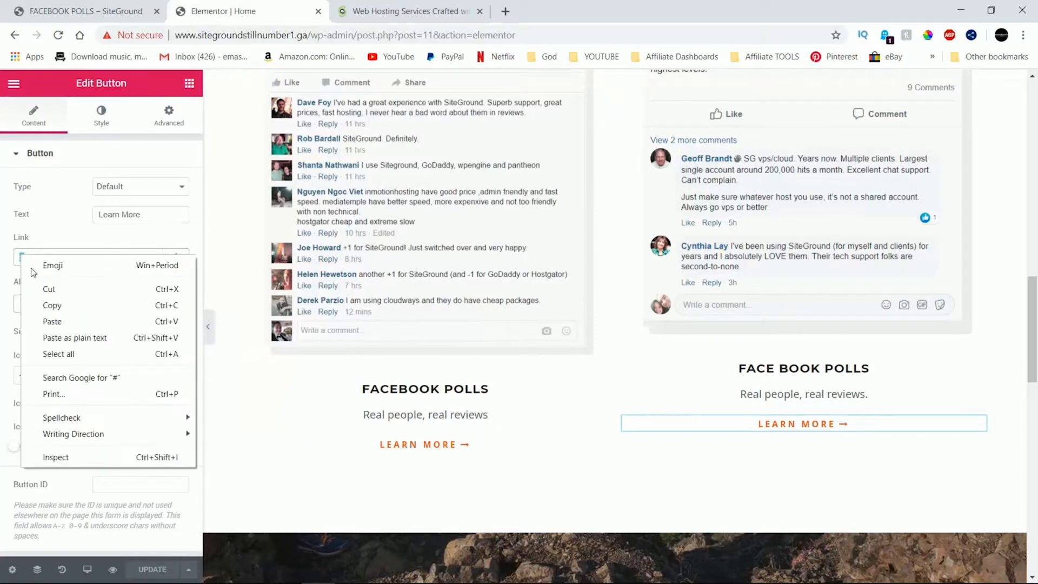
left_click(79, 325)
left_click(166, 576)
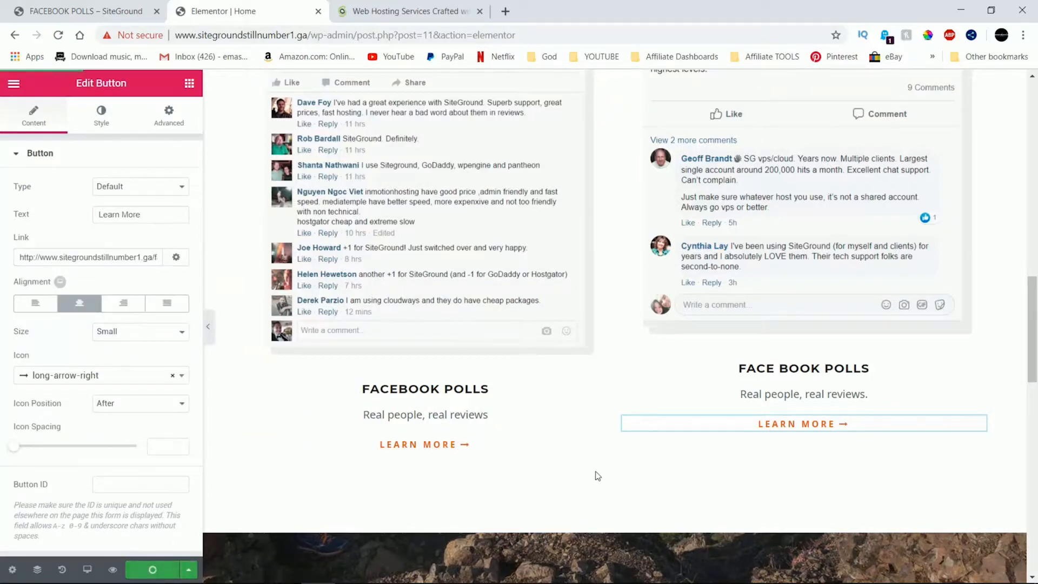
Reload the live site, go to the home page and test the Learn More link under the first poll
left_click(92, 20)
left_click(59, 36)
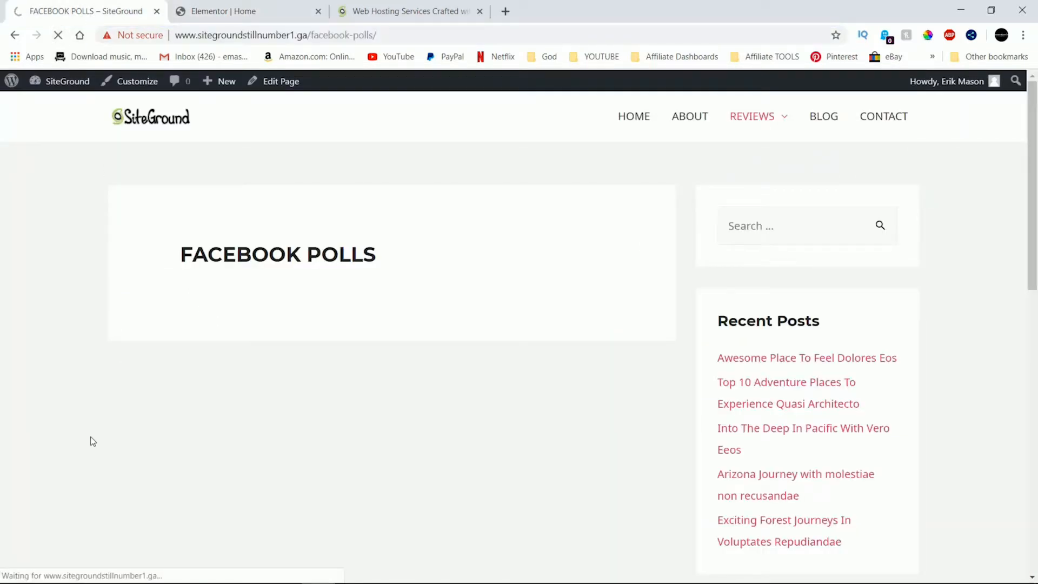
left_click(643, 124)
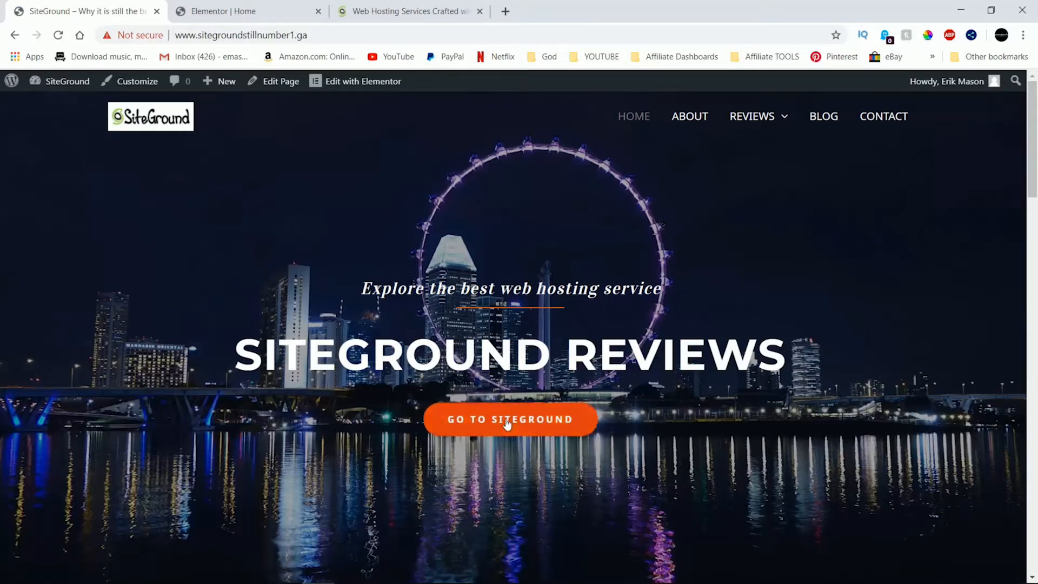
scroll(618, 378, "down", 10)
scroll(619, 383, "down", 6)
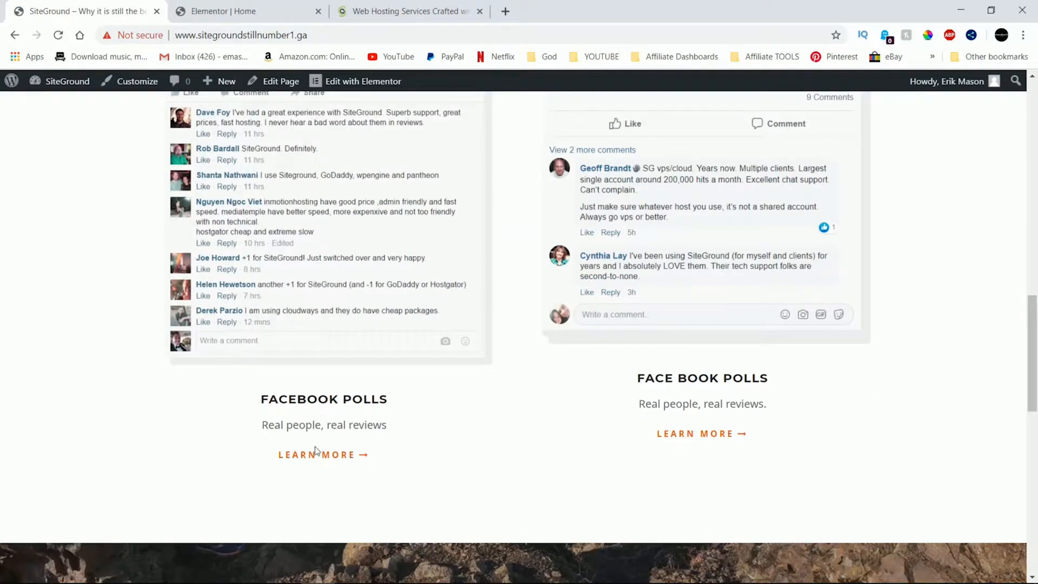
left_click(316, 453)
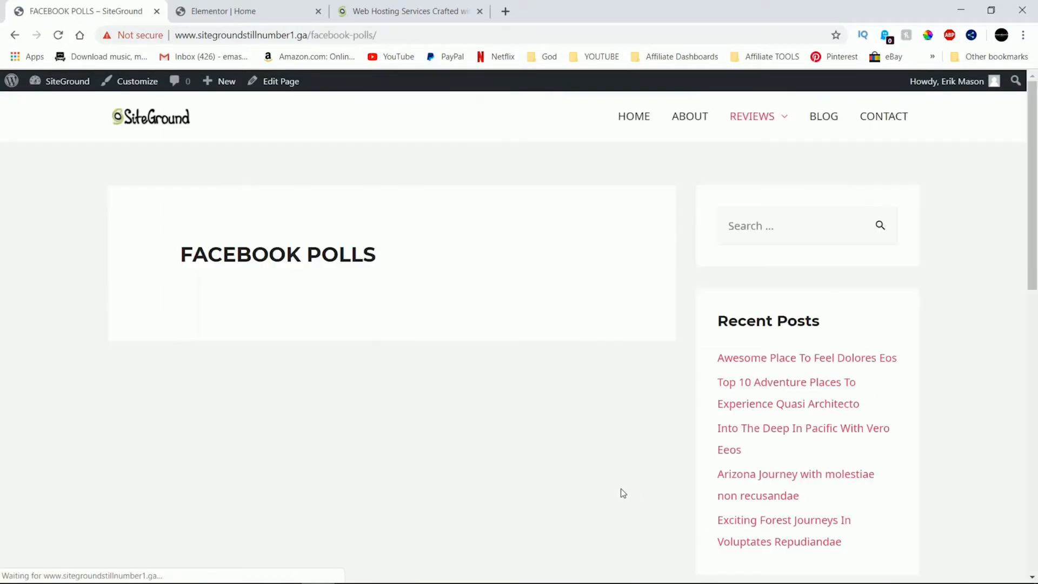
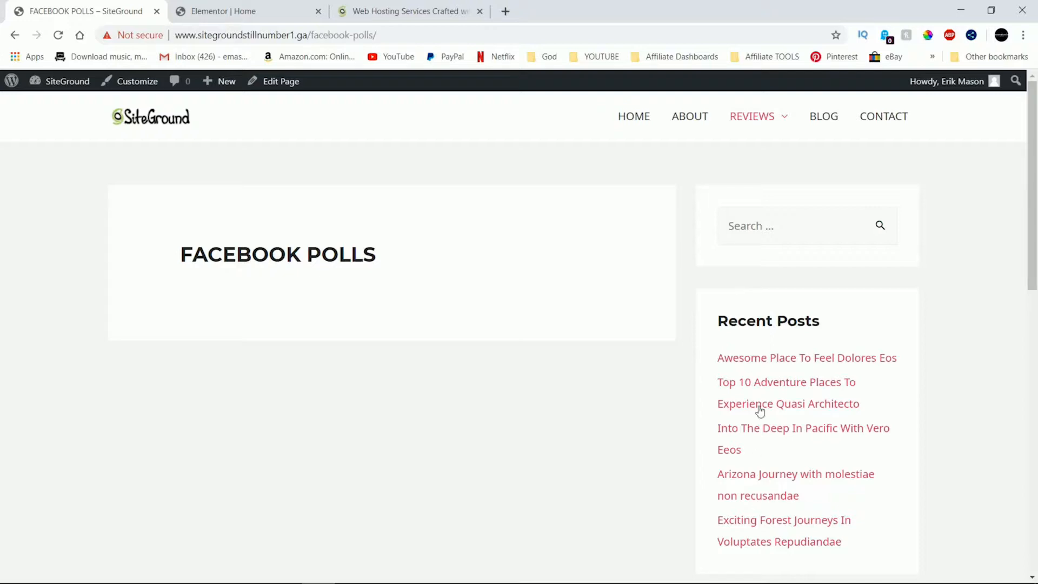
Customize the theme's sidebar layout, setting the default layout to No Sidebar, and publish the change
scroll(755, 170, "down", 5)
scroll(757, 487, "down", 5)
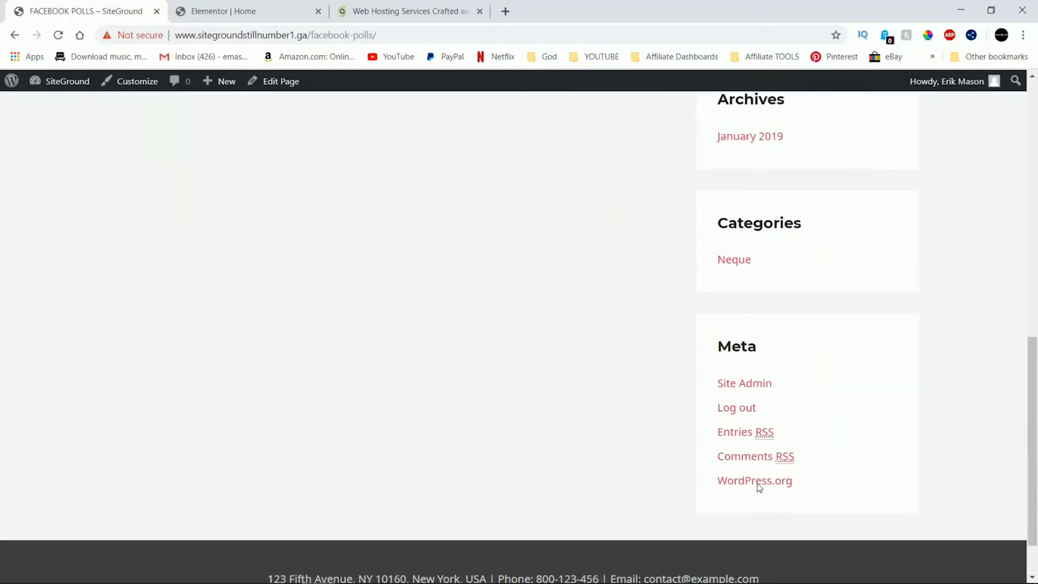
scroll(769, 391, "up", 10)
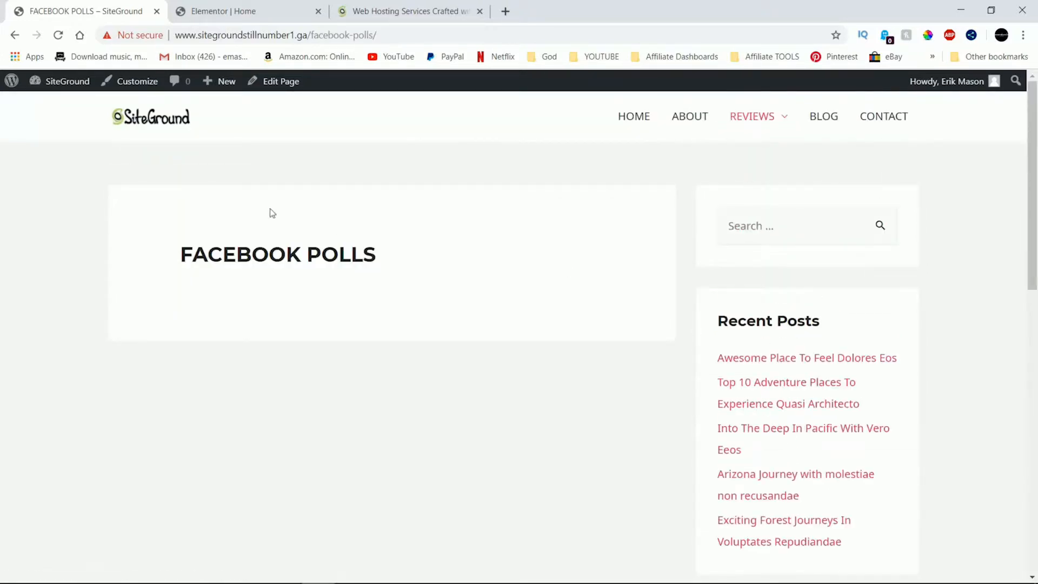
left_click(116, 84)
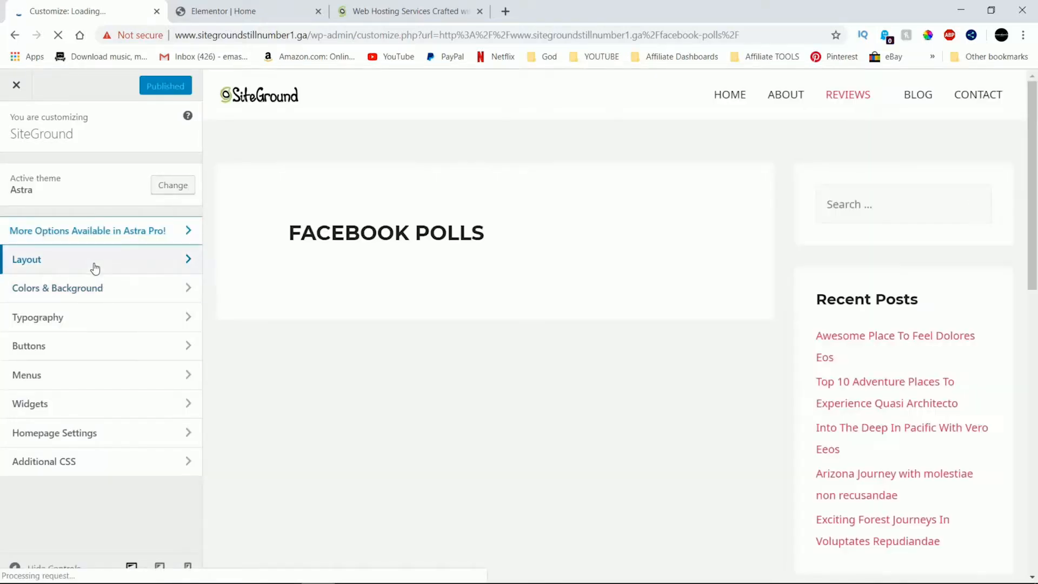
left_click(94, 267)
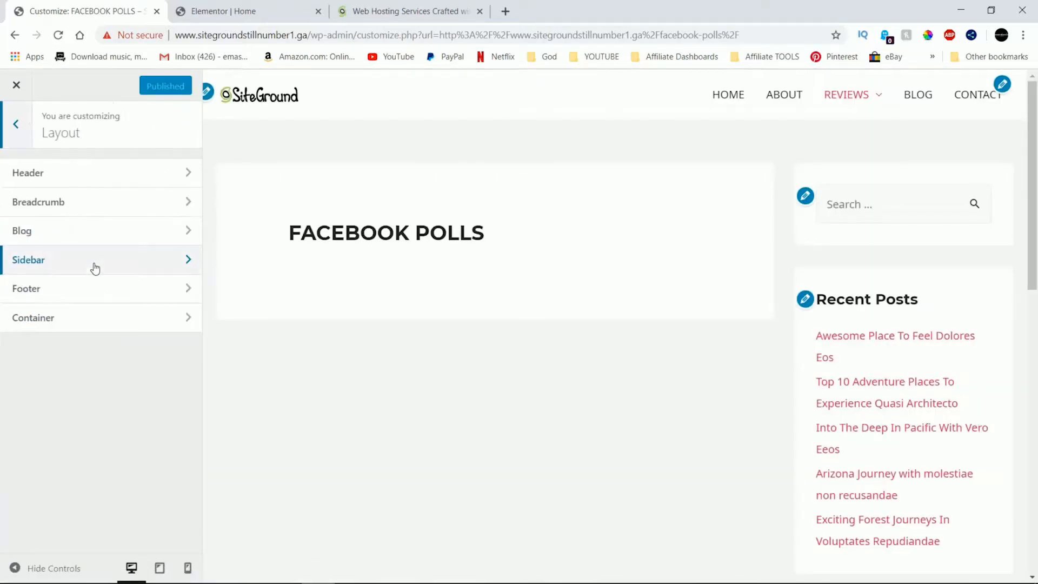
left_click(94, 267)
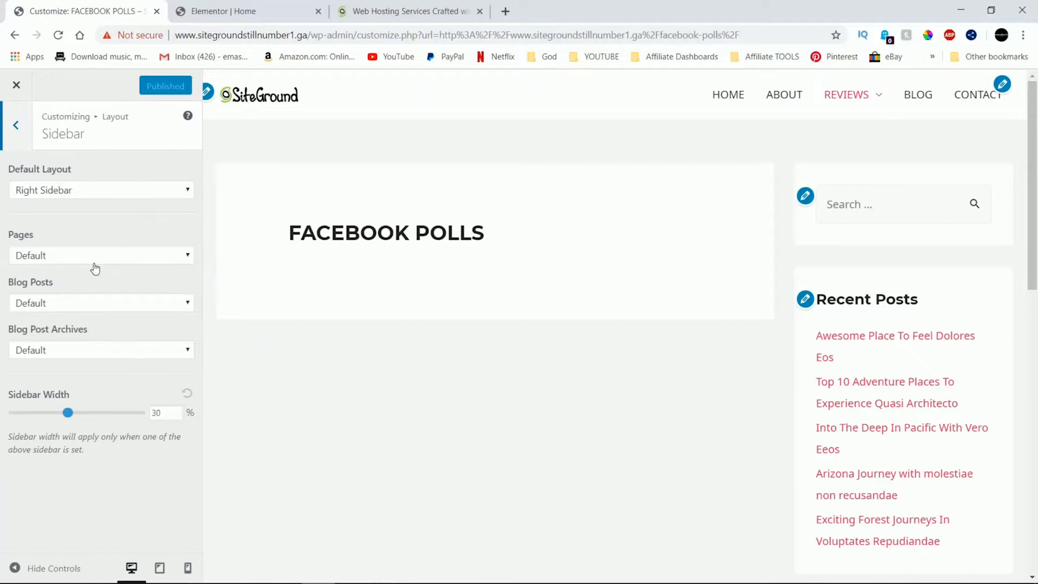
left_click(140, 194)
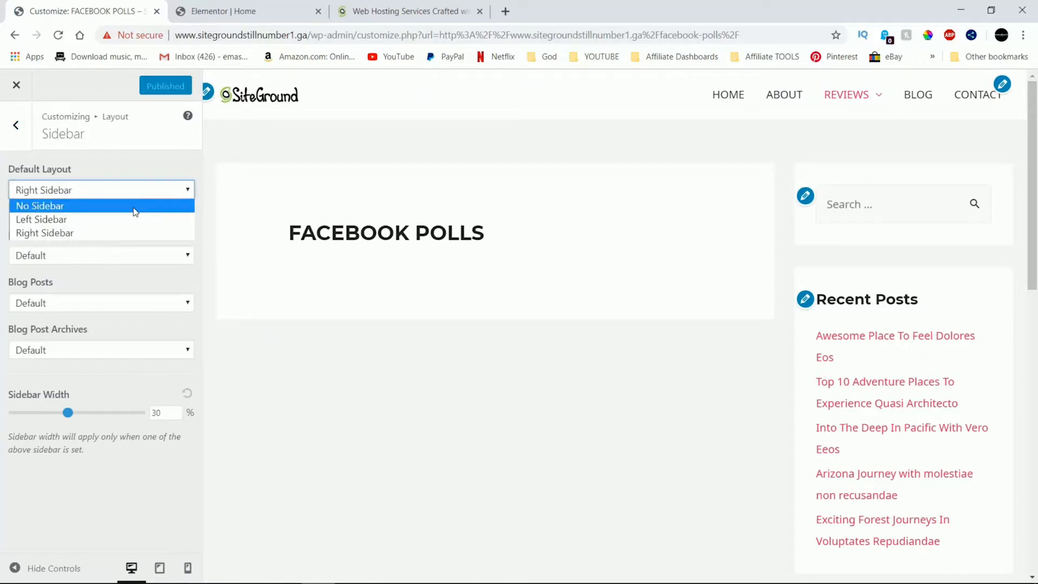
left_click(135, 211)
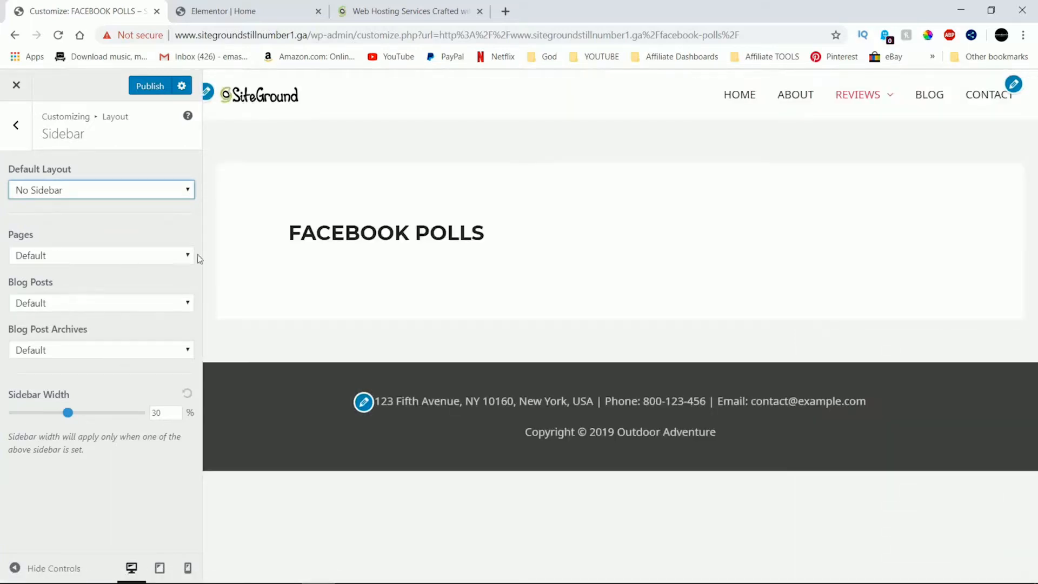
left_click(142, 86)
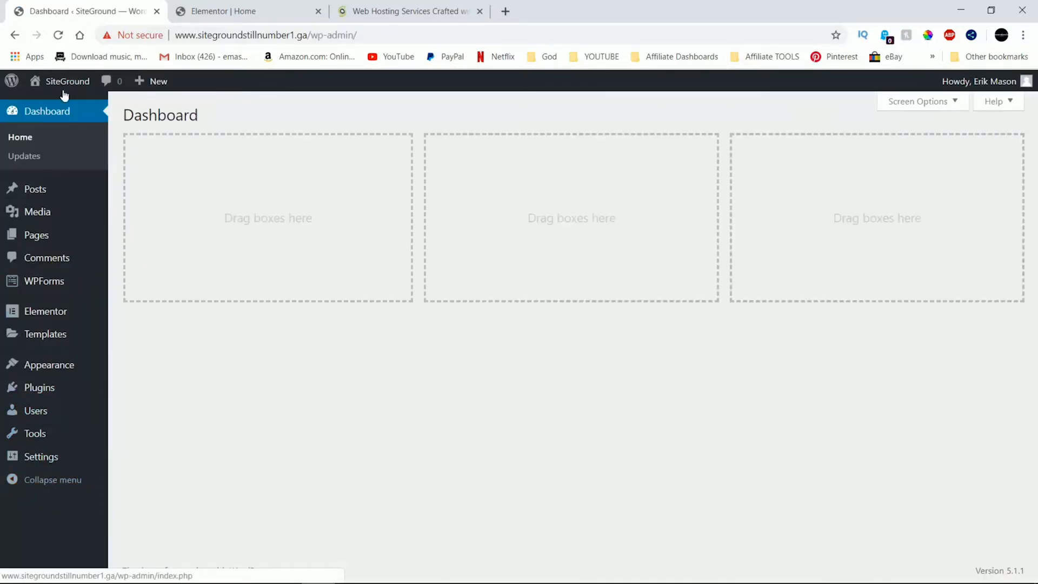
Visit the live home page and check the Reviews submenu page and the second poll's Learn More link
left_click(58, 107)
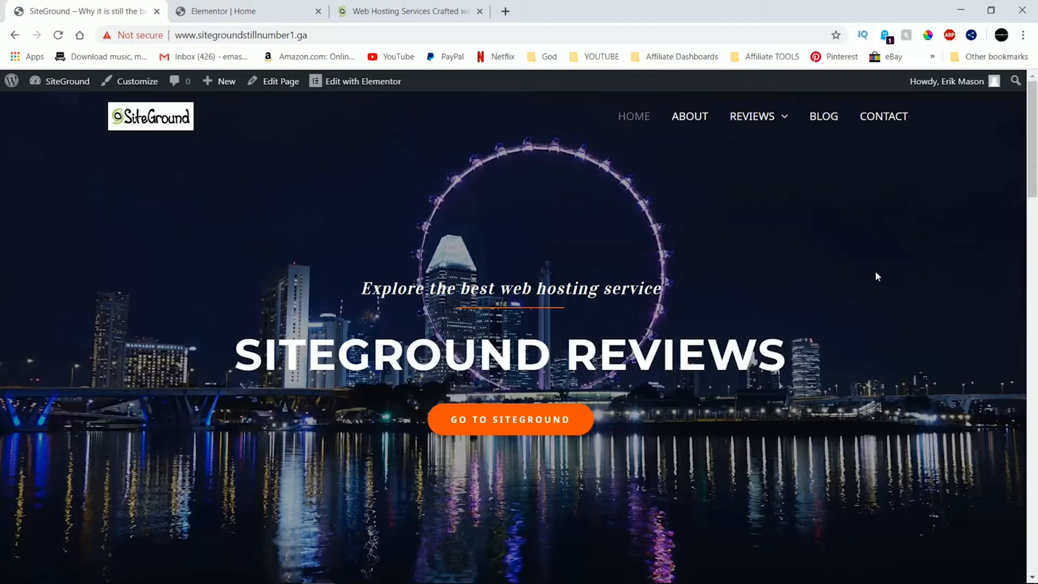
mouse_move(771, 118)
left_click(773, 193)
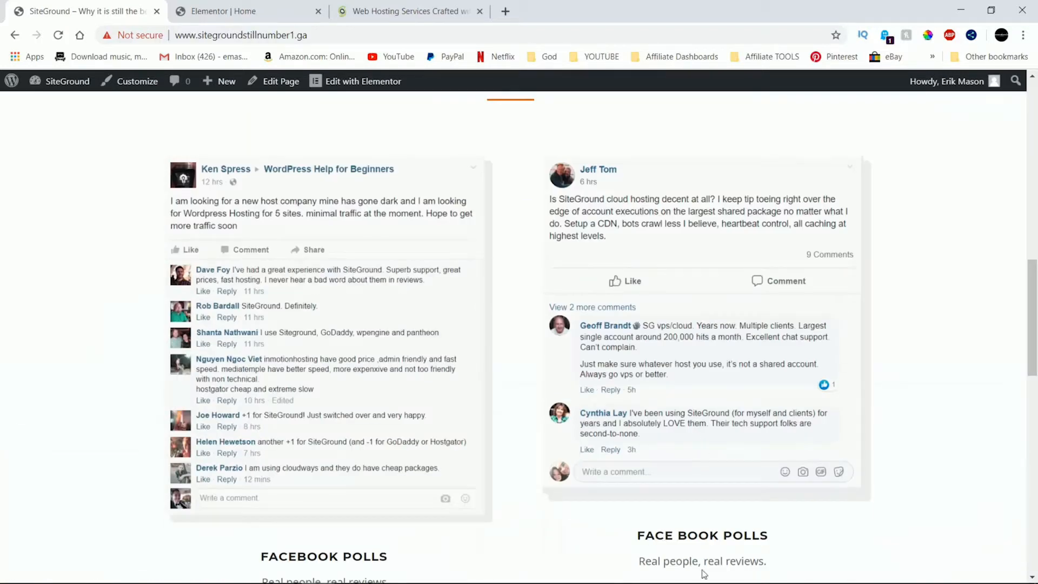
left_click(688, 432)
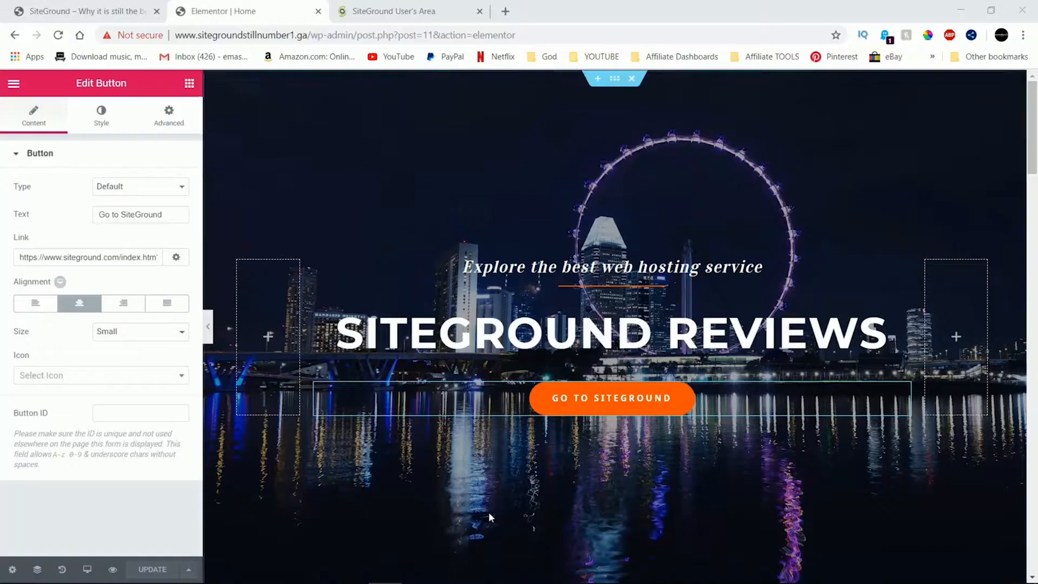
Try out an Inner Section widget in the empty area below the GoGeek plan banner, and delete the resulting section
left_click(189, 85)
scroll(437, 229, "down", 10)
scroll(437, 230, "down", 20)
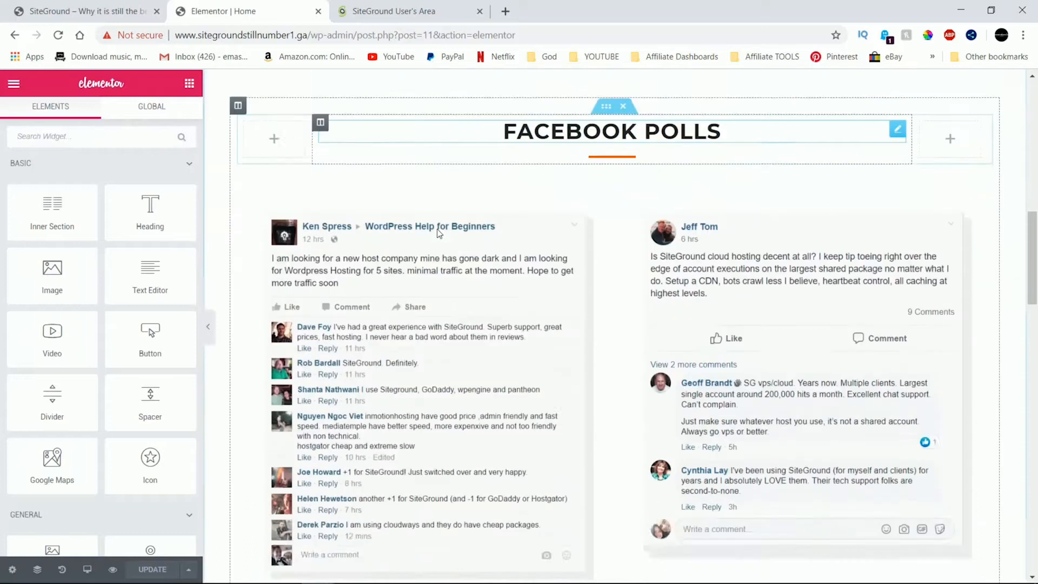
scroll(437, 233, "down", 2)
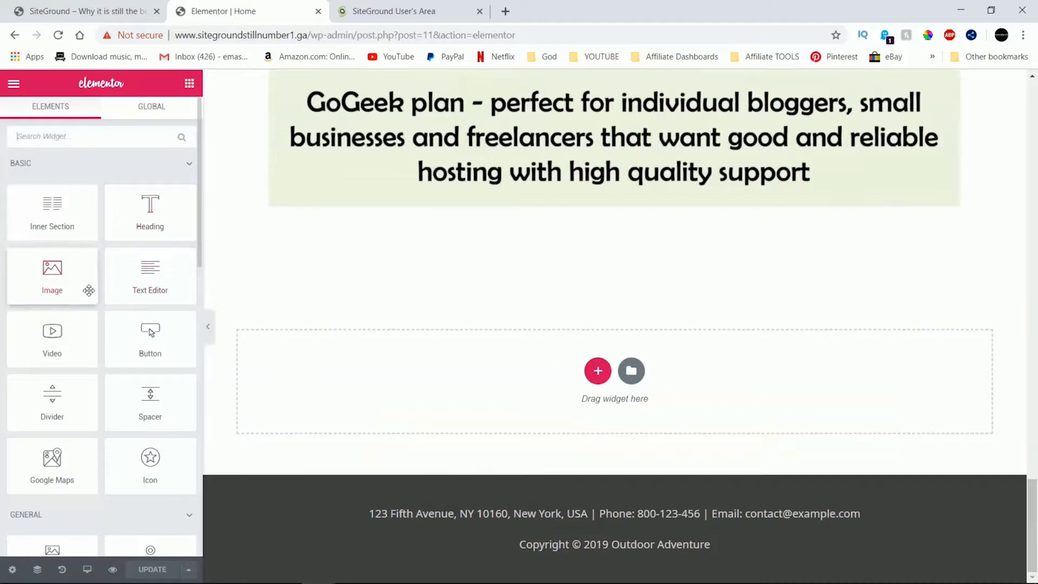
left_click_drag(52, 214, 519, 377)
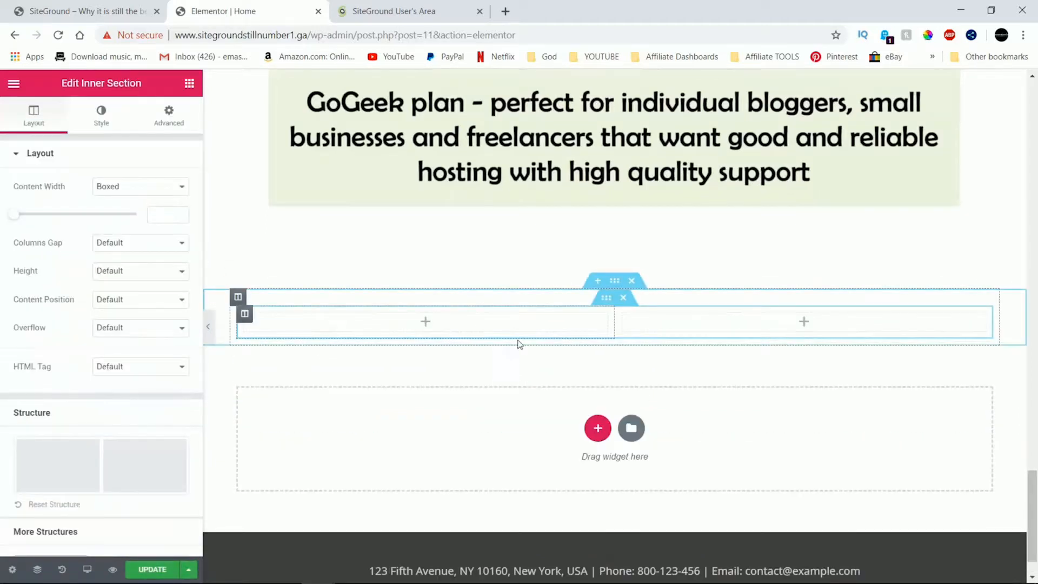
left_click(631, 280)
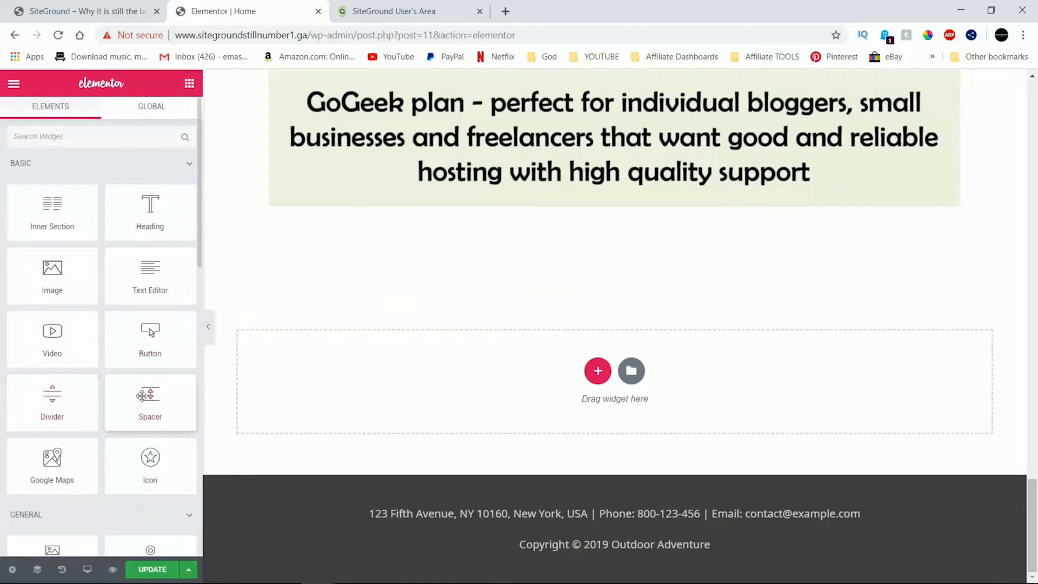
Try out a Spacer widget and a Google Maps widget located at las vegas below the GoGeek plan banner, deleting each one
left_click_drag(150, 397, 599, 360)
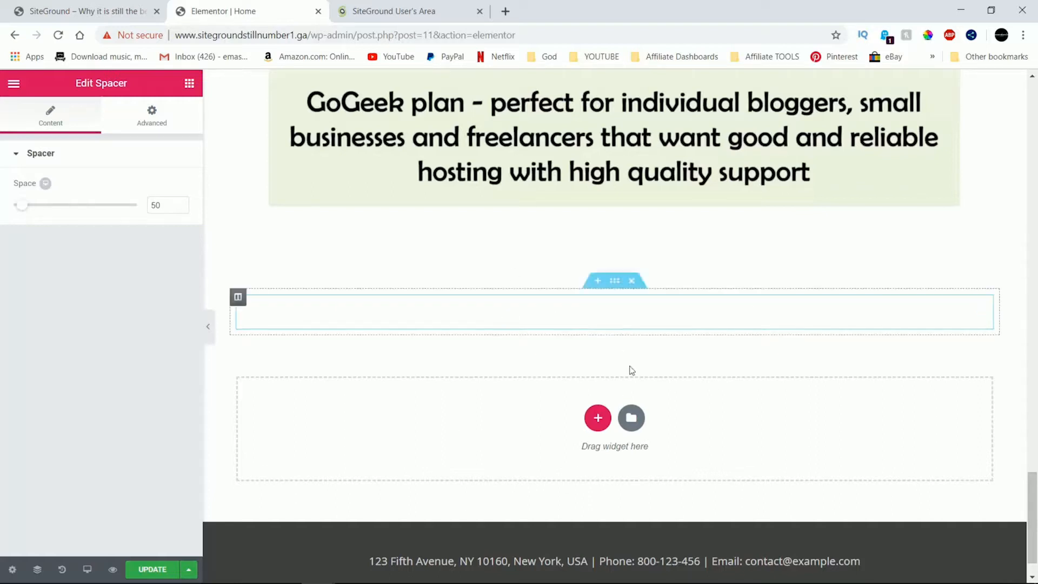
left_click(632, 282)
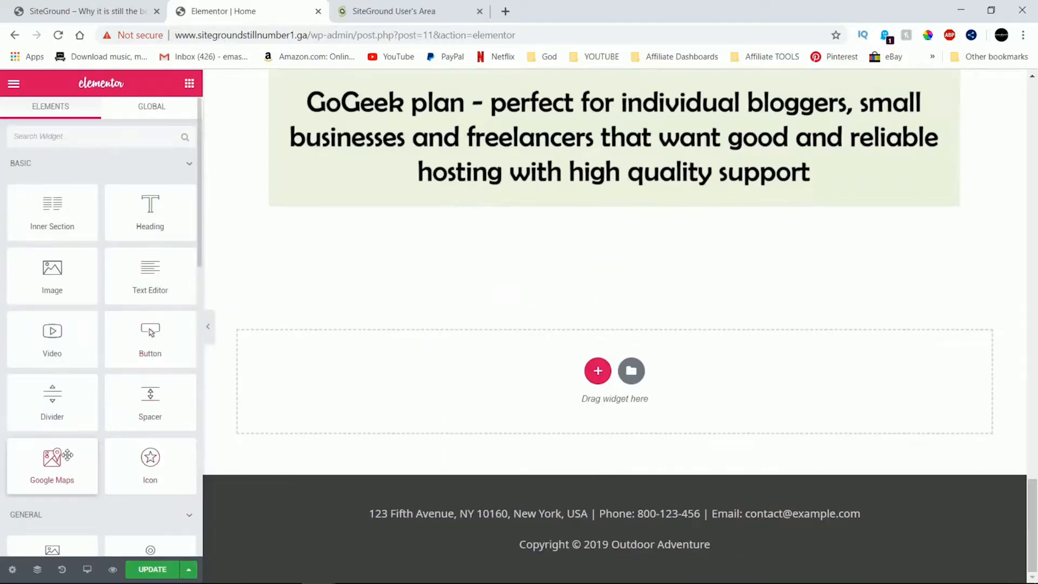
left_click_drag(76, 456, 602, 374)
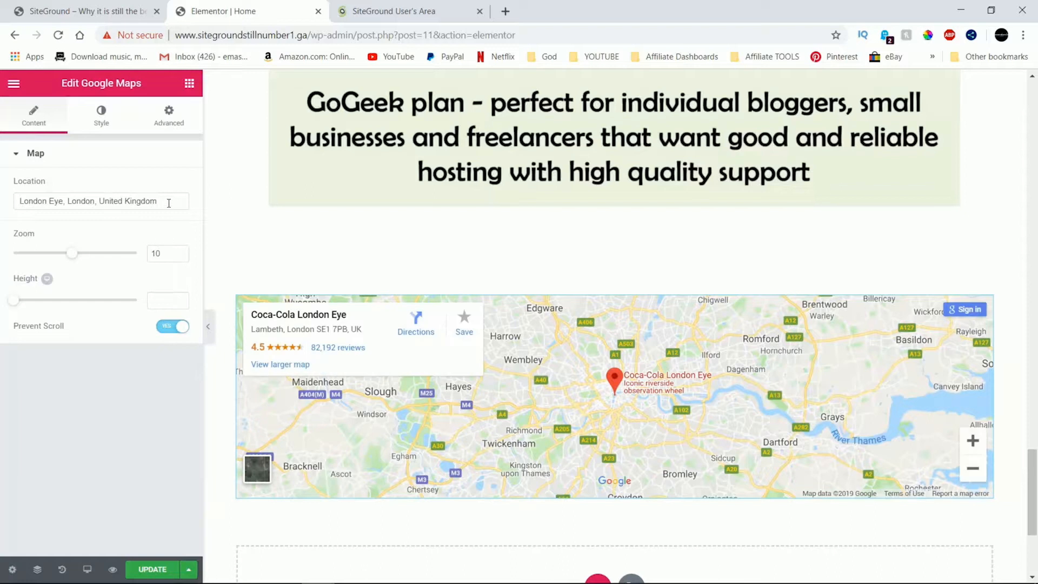
left_click_drag(157, 202, 8, 207)
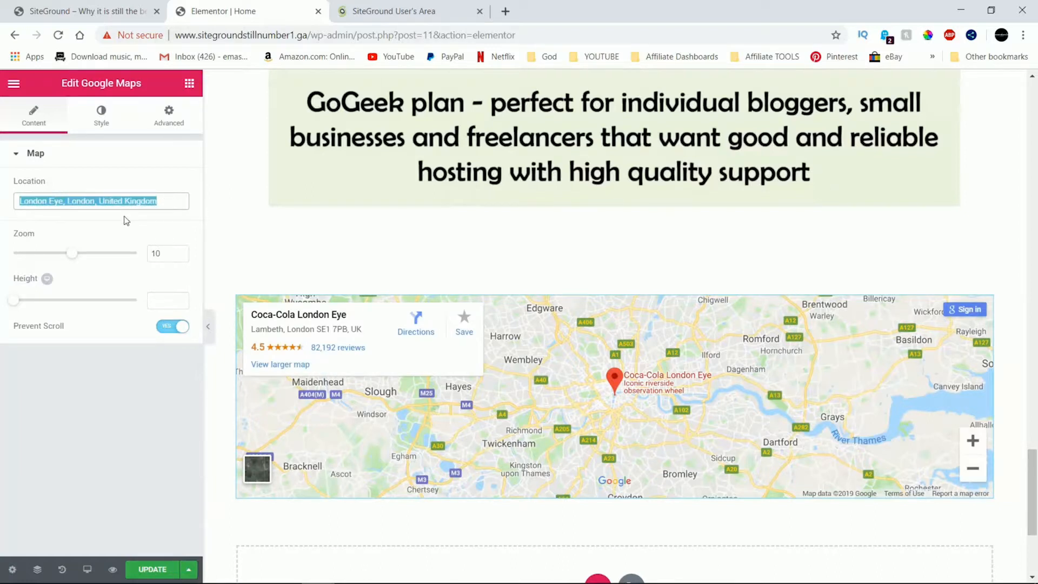
type("las v")
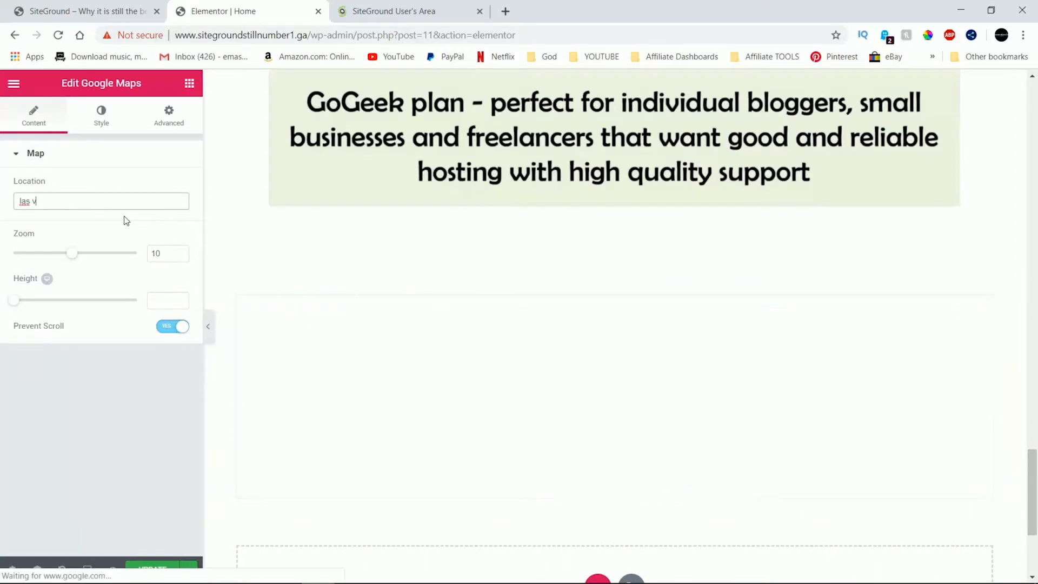
type("egas")
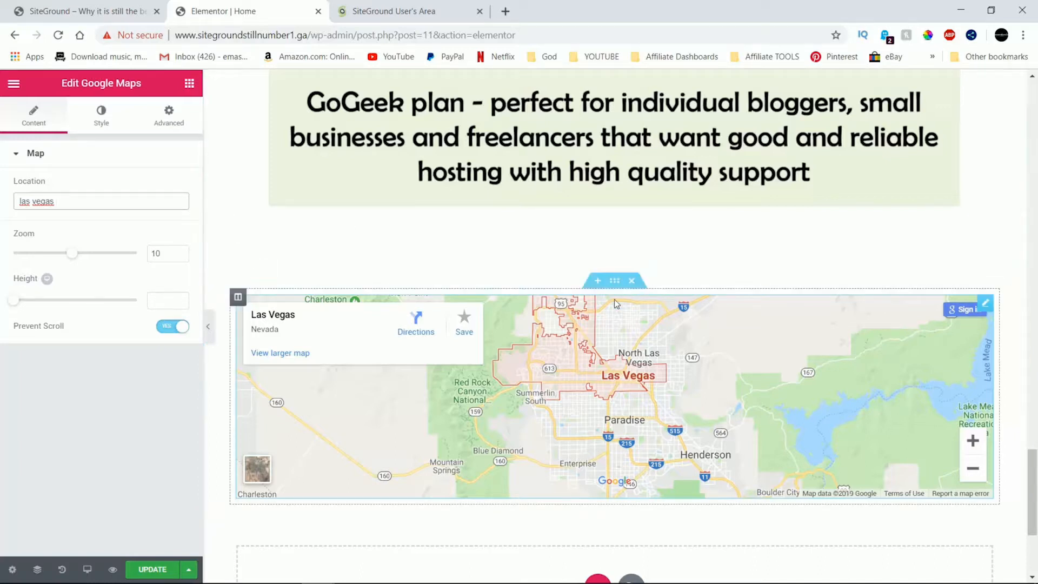
left_click(632, 280)
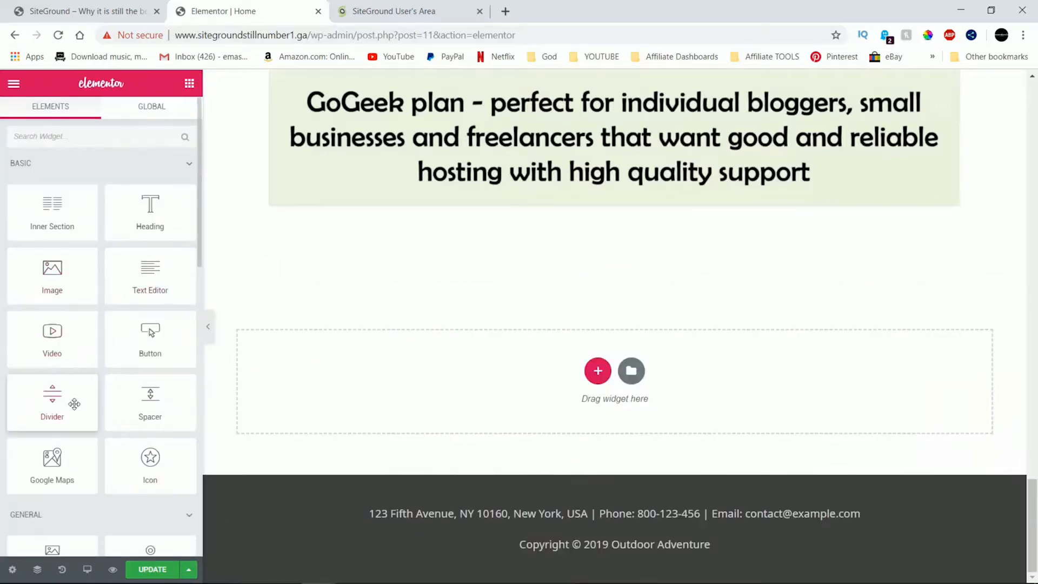
Try out an Icon widget and an Image Box widget in the empty area below the GoGeek plan banner, deleting each one
left_click_drag(520, 393, 522, 395)
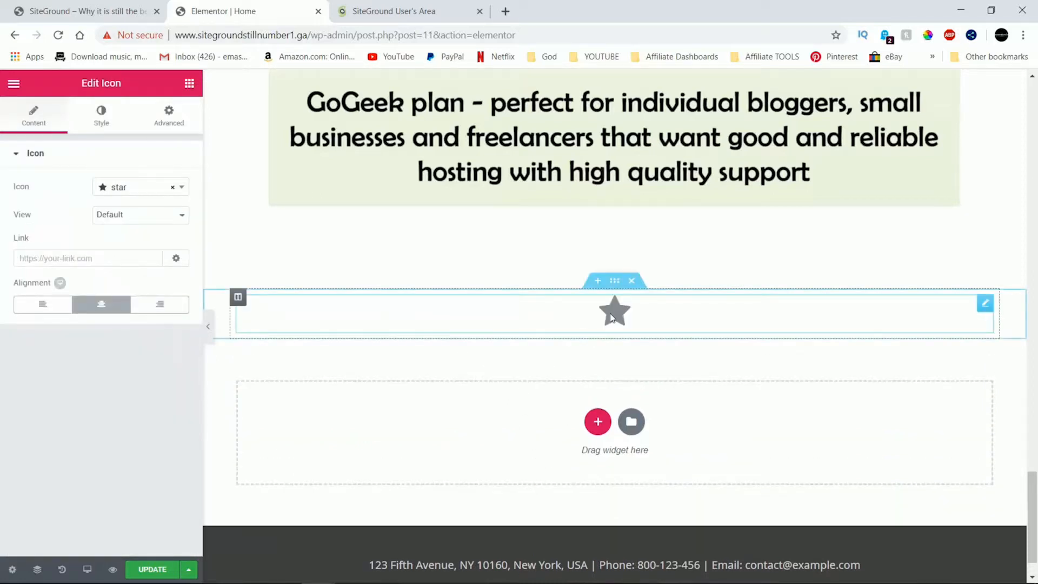
left_click(631, 281)
scroll(155, 392, "down", 3)
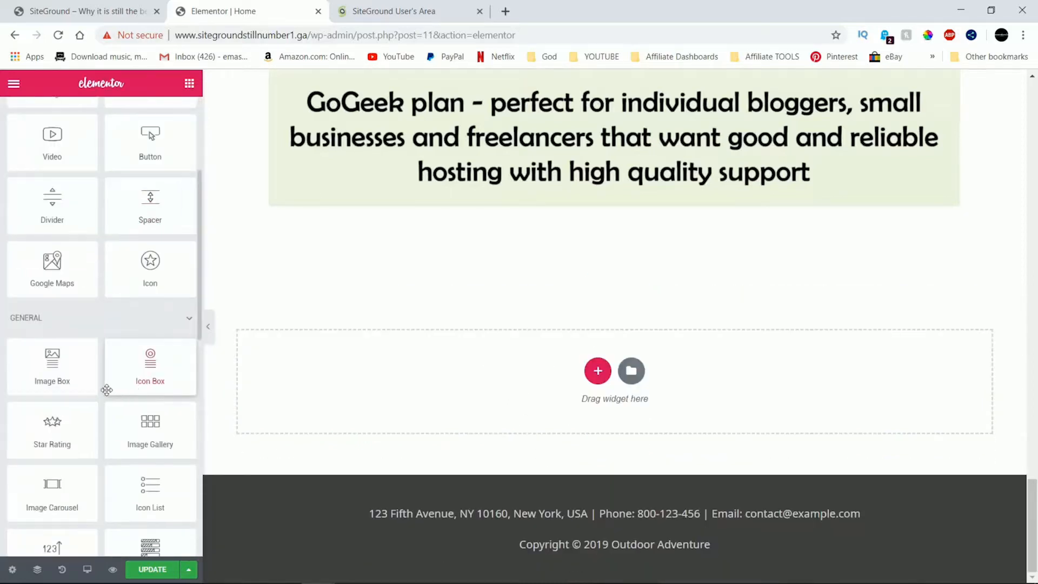
left_click_drag(60, 374, 420, 415)
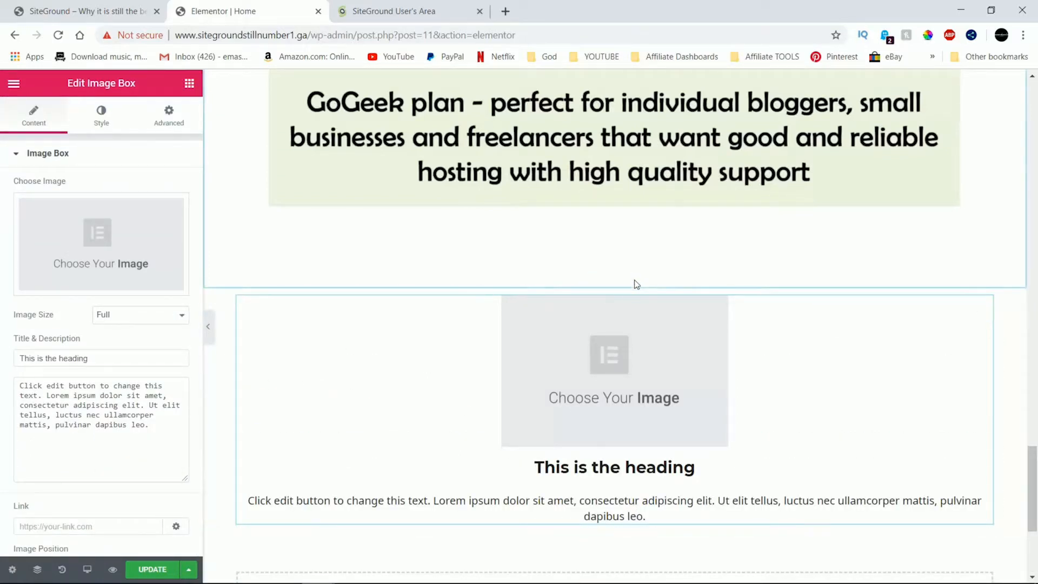
left_click(634, 280)
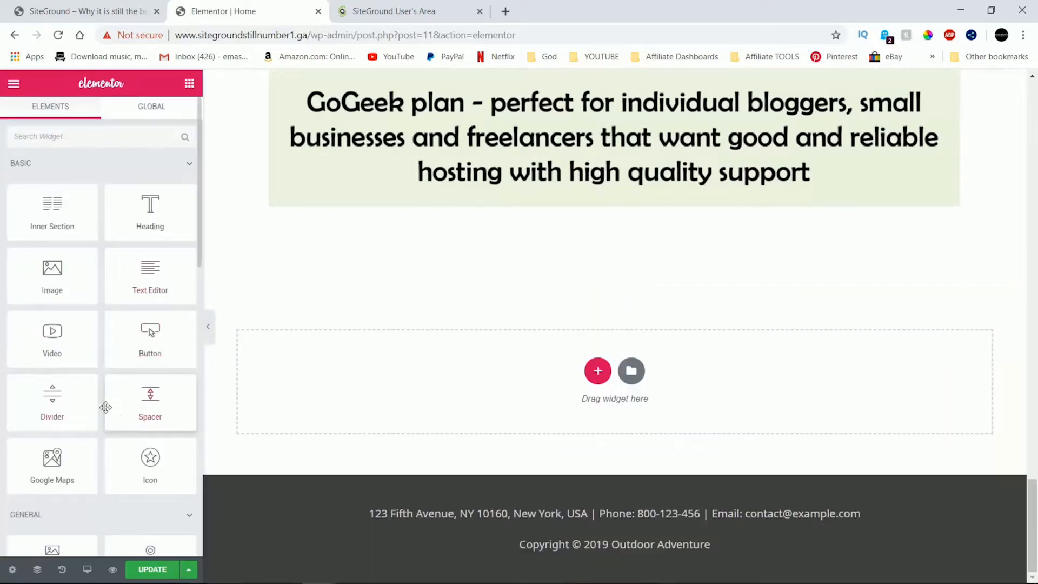
Try out an Icon Box widget and a Star Rating widget below the GoGeek plan banner, deleting each one
scroll(108, 405, "down", 4)
left_click_drag(130, 372, 531, 419)
mouse_move(604, 373)
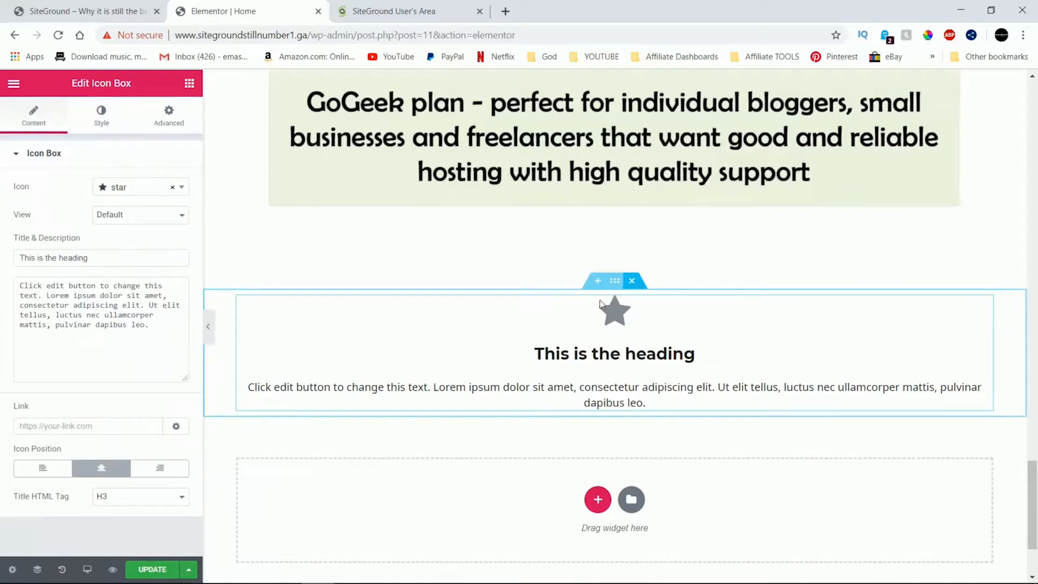
left_click(632, 281)
scroll(115, 433, "down", 4)
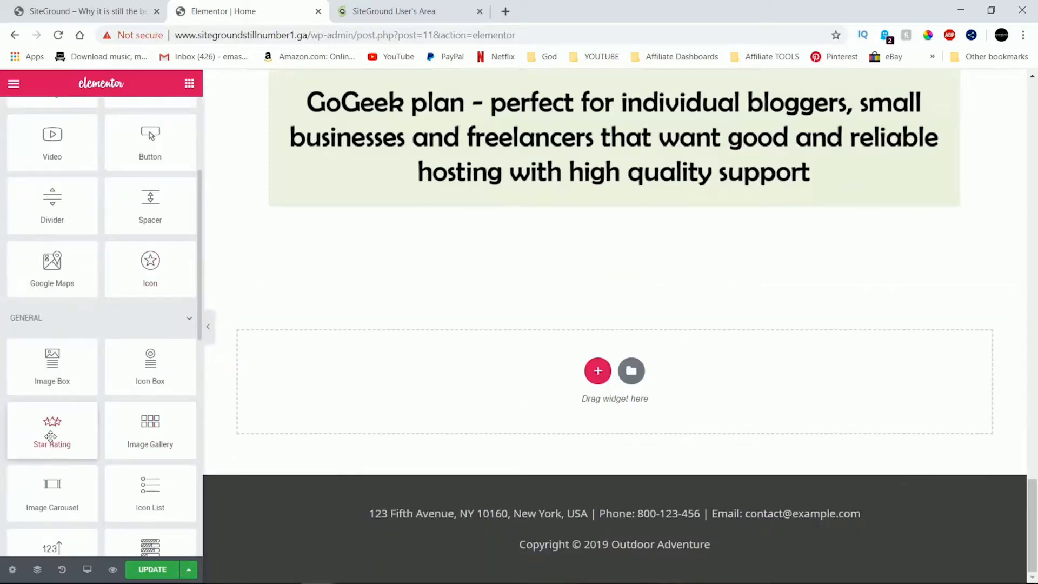
left_click_drag(50, 436, 486, 414)
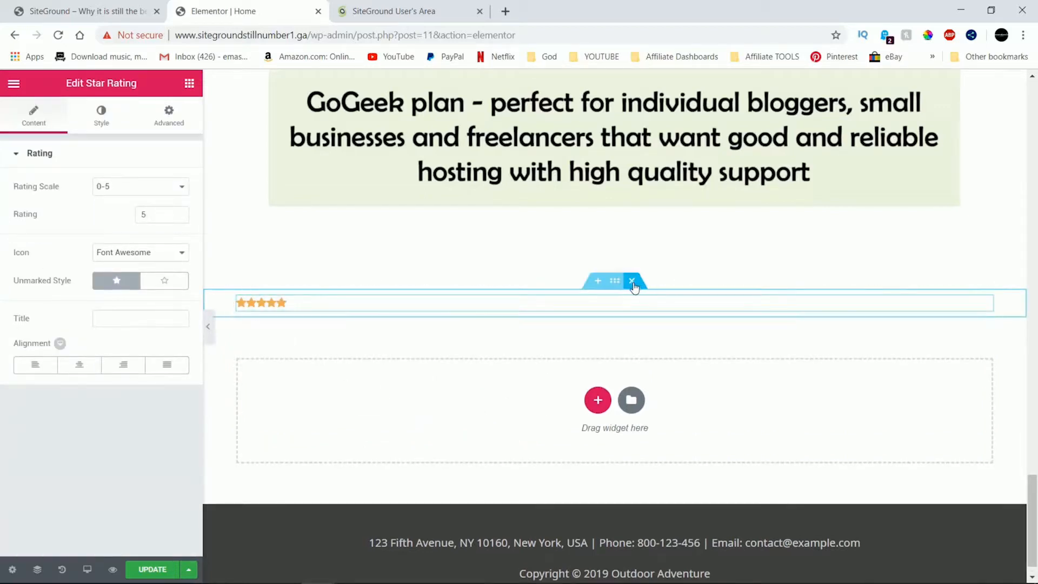
left_click(632, 281)
Add an Image Gallery widget below the GoGeek plan banner and fill it with four Facebook comment screenshots from the media library
scroll(112, 465, "down", 3)
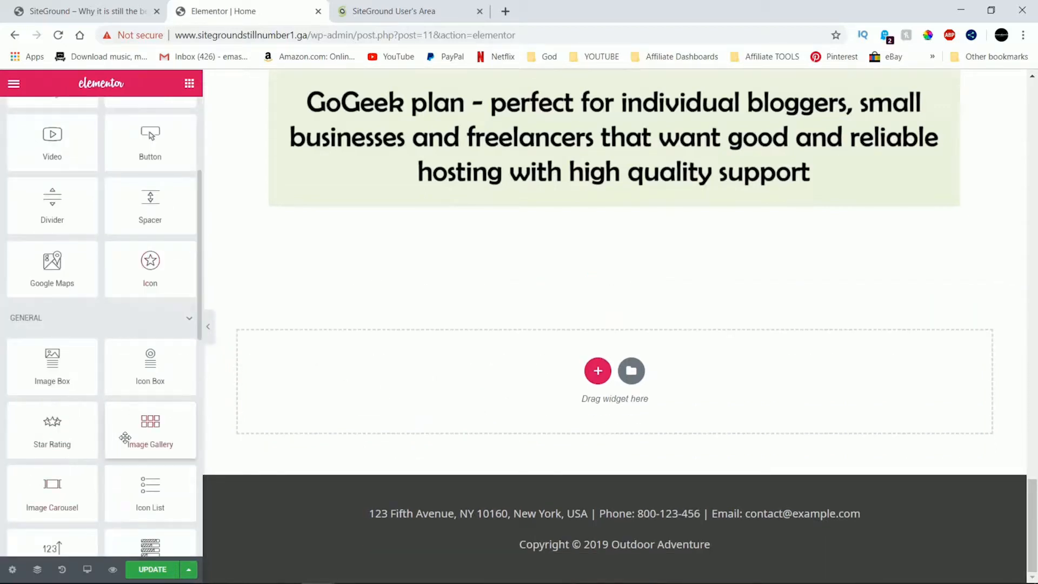
left_click_drag(154, 430, 420, 488)
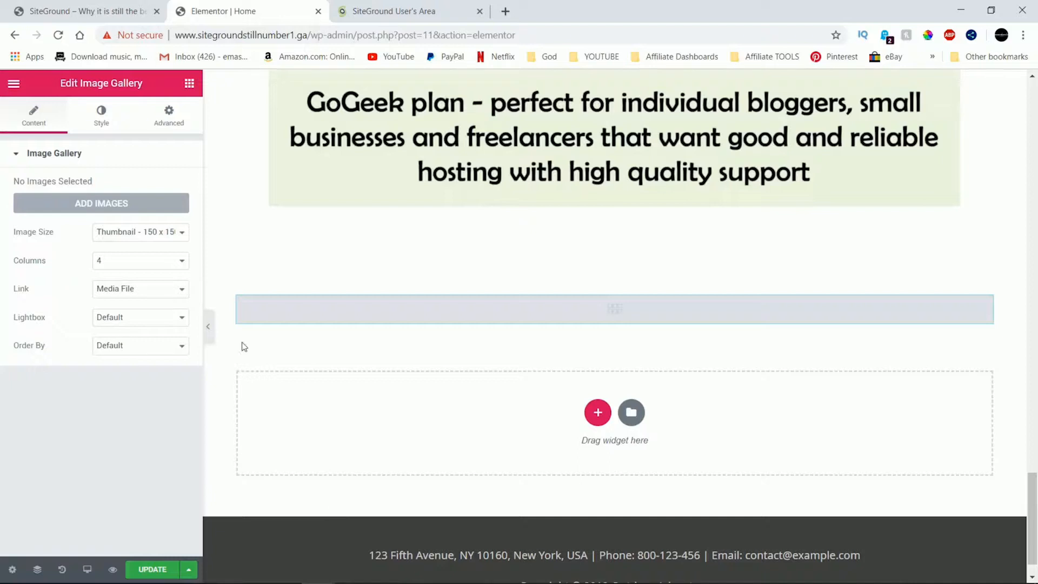
left_click(105, 207)
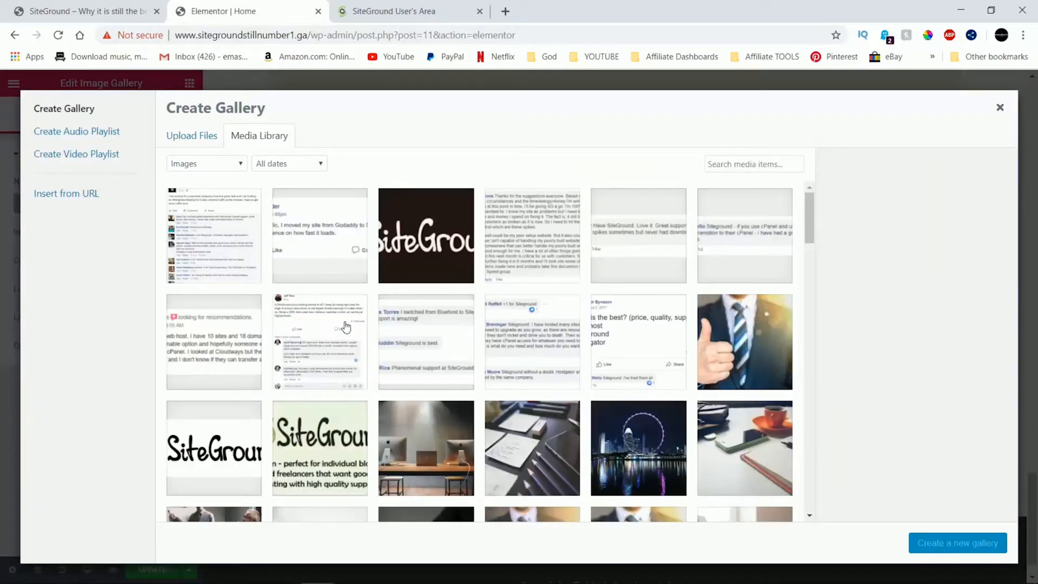
left_click(320, 345)
left_click(434, 347)
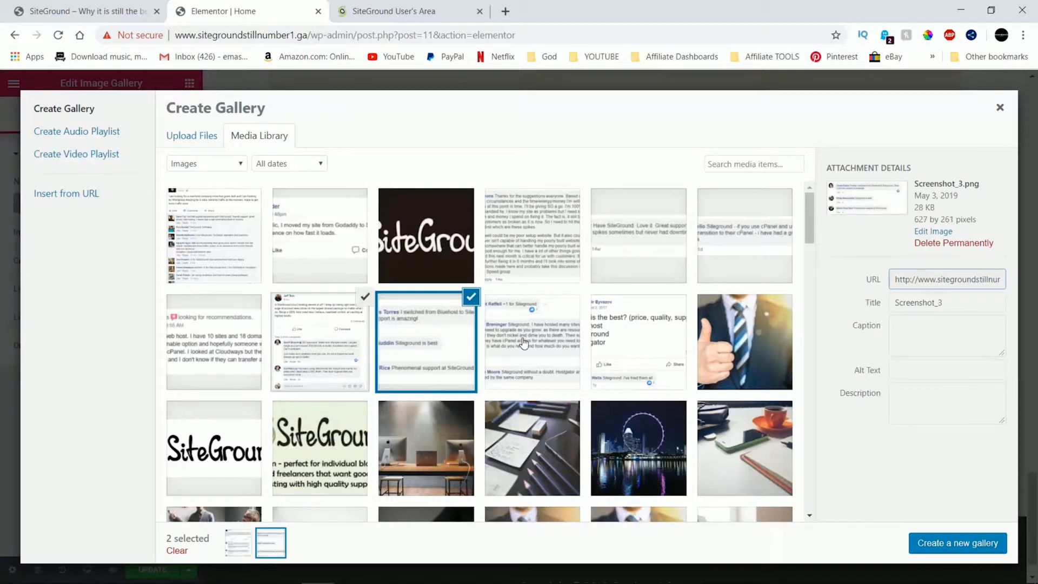
left_click(522, 346)
left_click(603, 330)
left_click(996, 540)
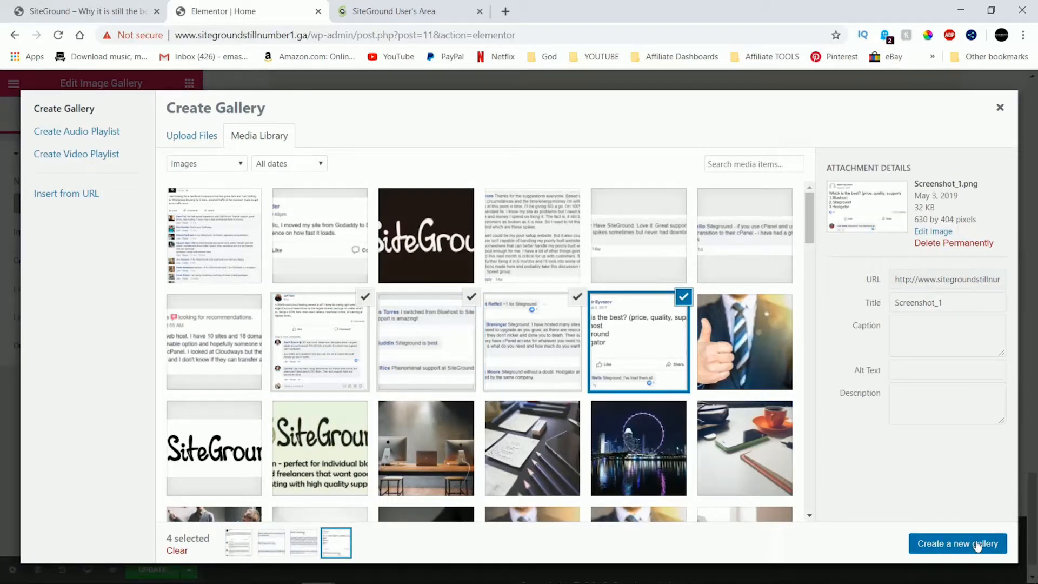
left_click(953, 552)
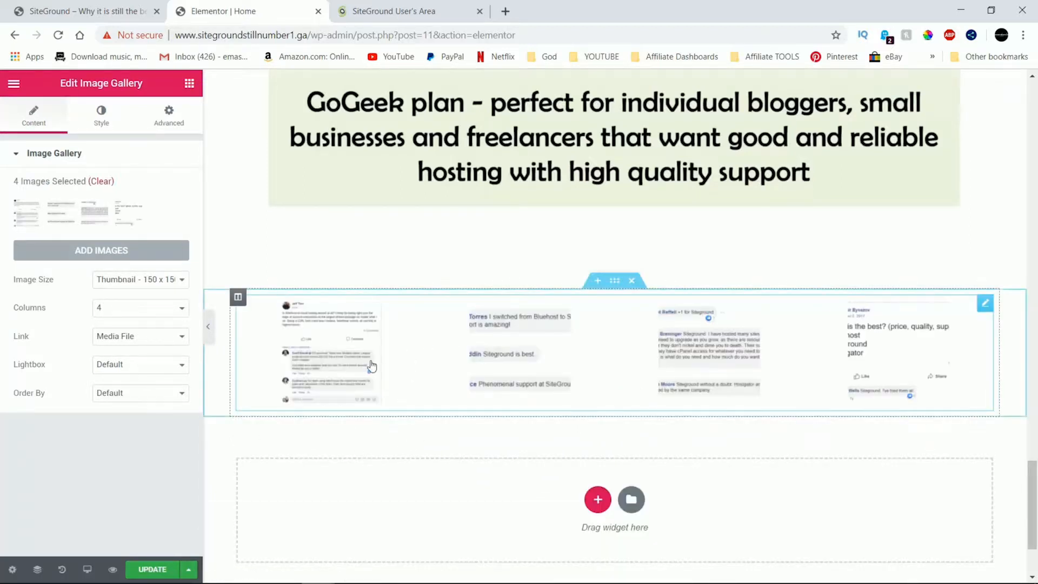
Try the Medium Large and Full image sizes for the gallery, and settle on Large - 1024 x 1024
left_click(176, 280)
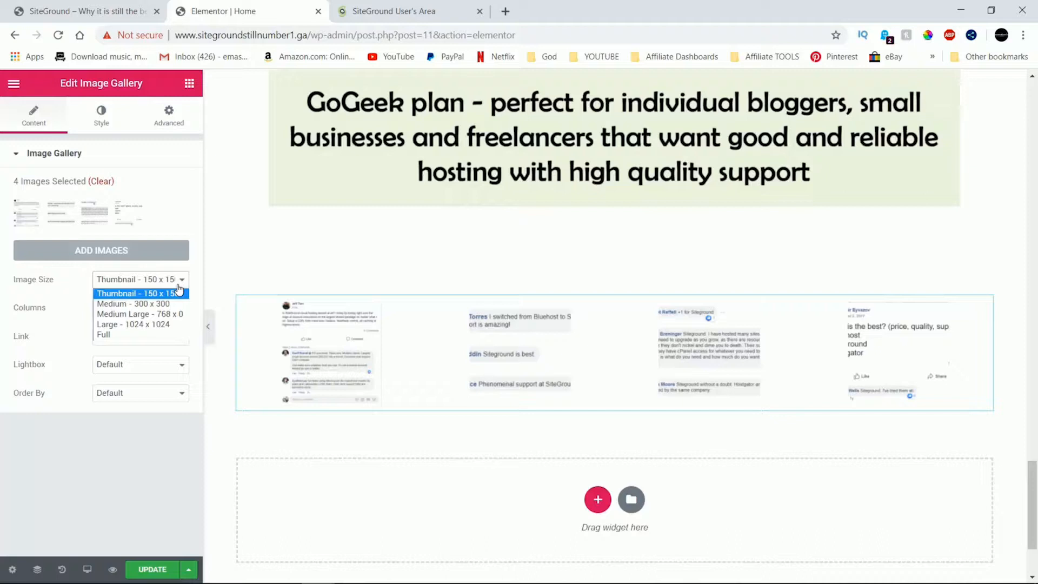
left_click(168, 315)
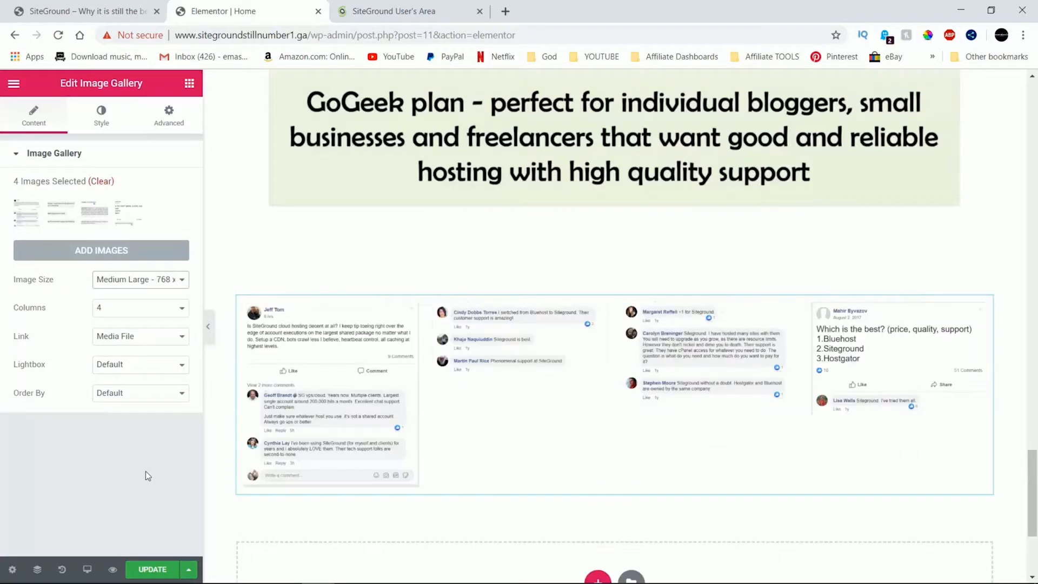
left_click(176, 281)
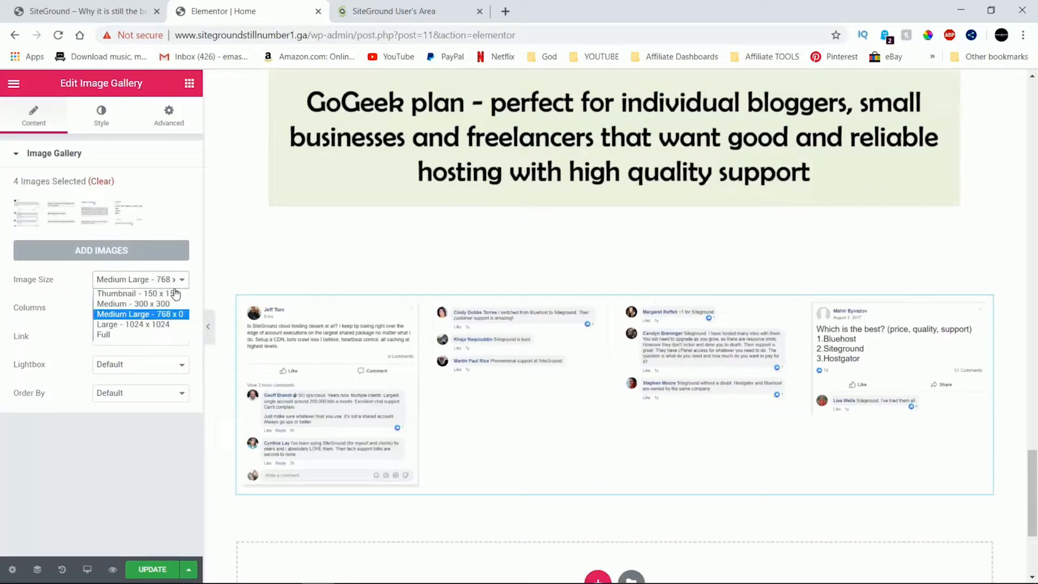
left_click(167, 335)
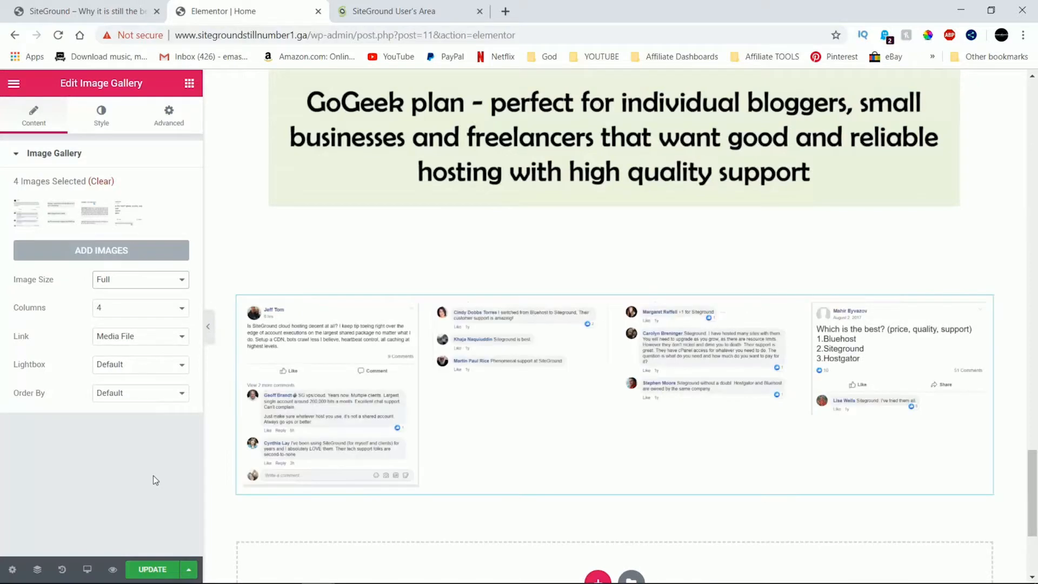
left_click(174, 286)
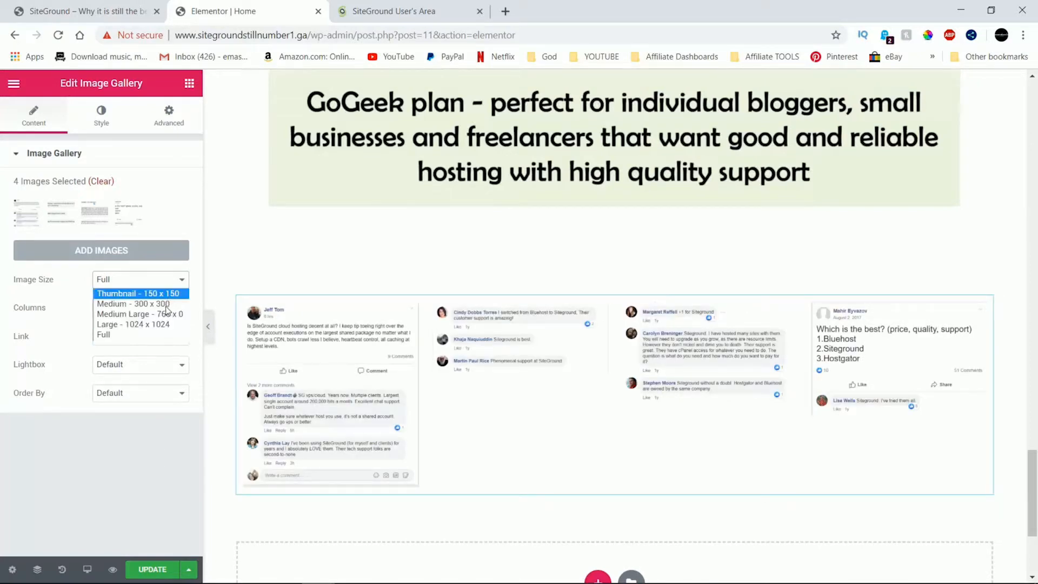
left_click(163, 323)
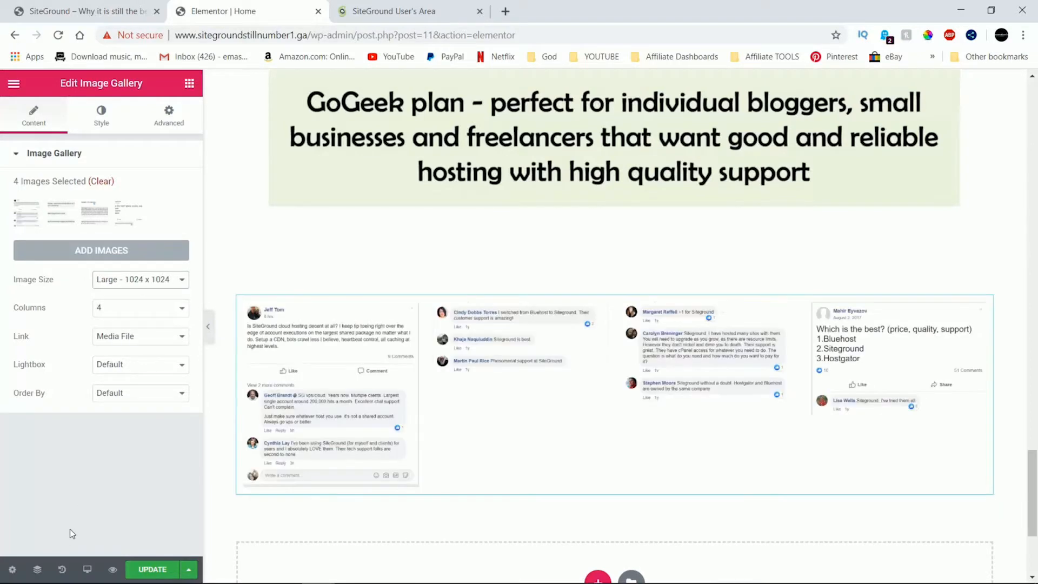
Try the gallery with 3 and 2 columns, and set it to 5 columns
left_click(164, 313)
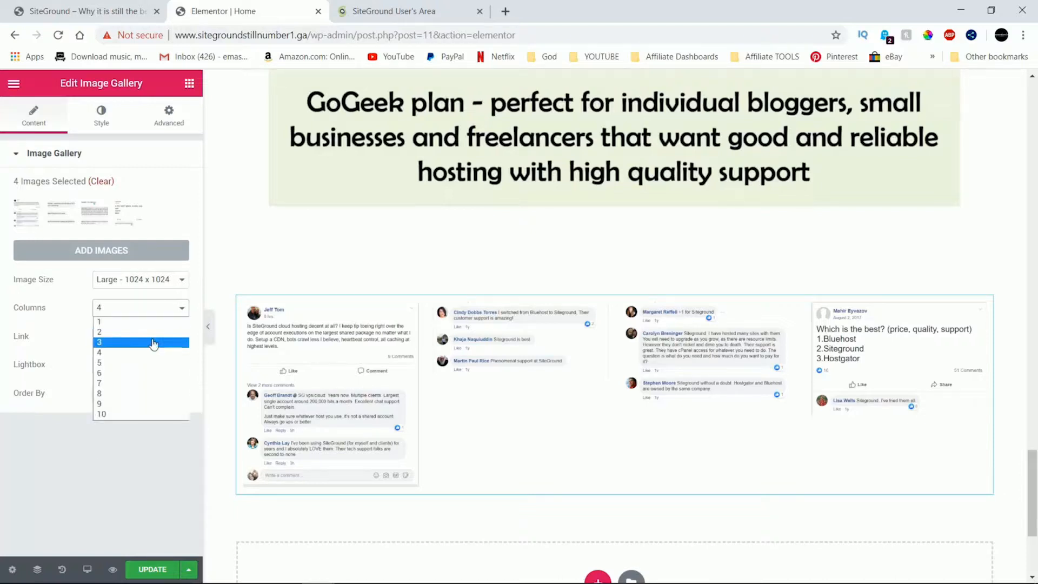
left_click(154, 346)
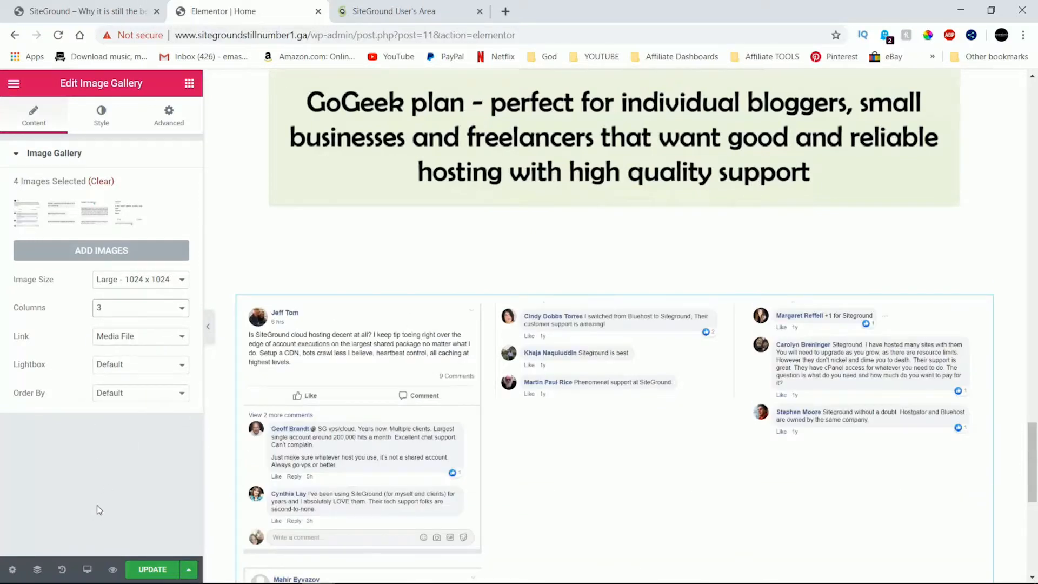
left_click(171, 312)
left_click(156, 332)
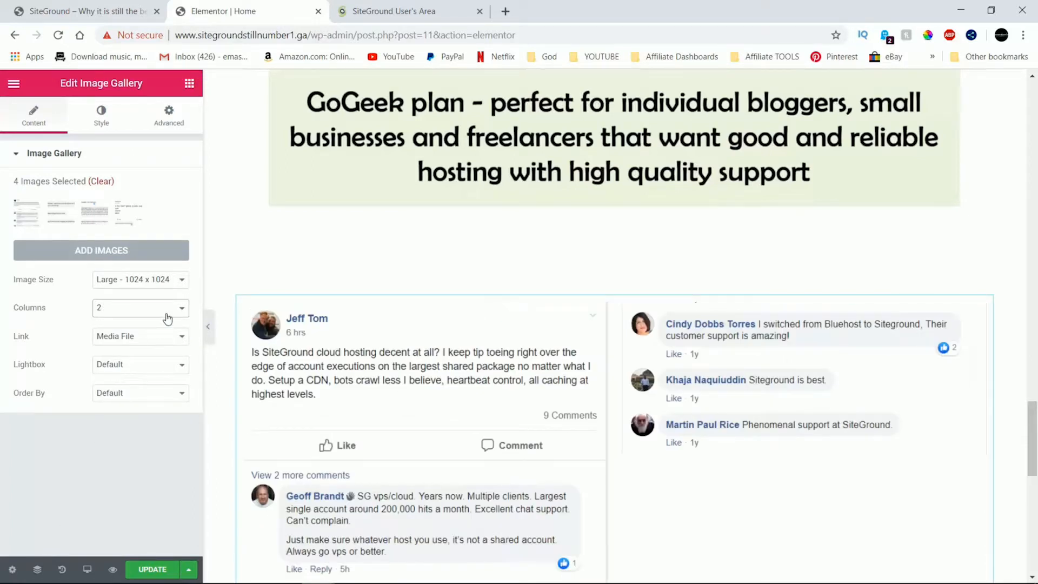
left_click(167, 318)
left_click(153, 365)
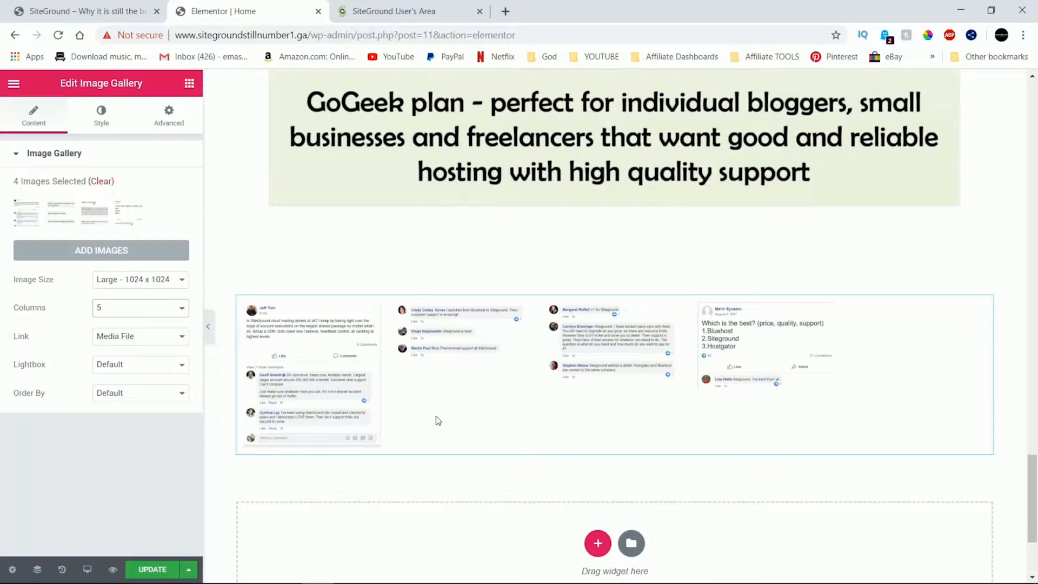
Check the gallery's Order By options without changing them, and delete the gallery section
left_click(163, 399)
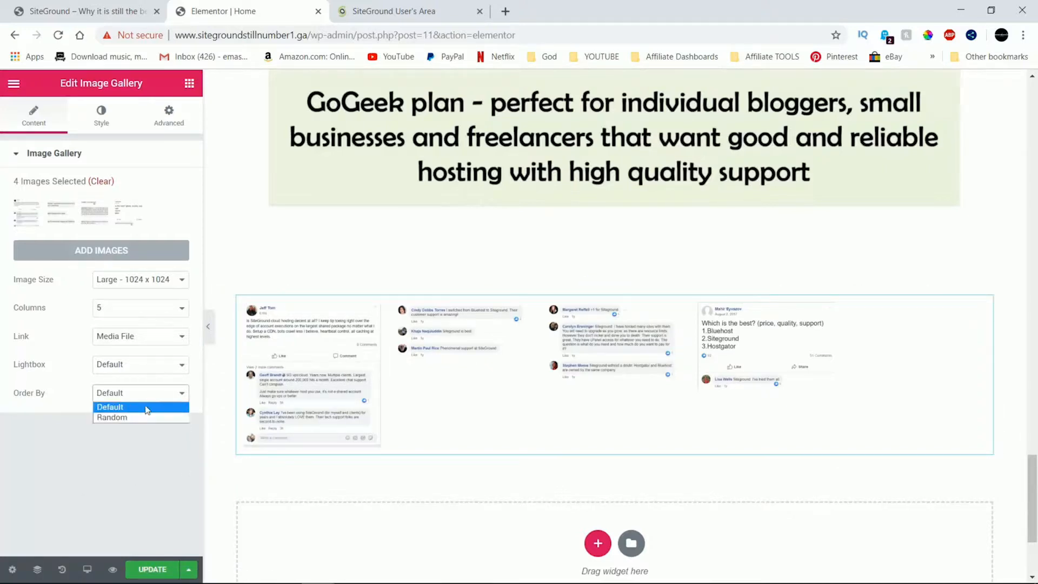
left_click(106, 447)
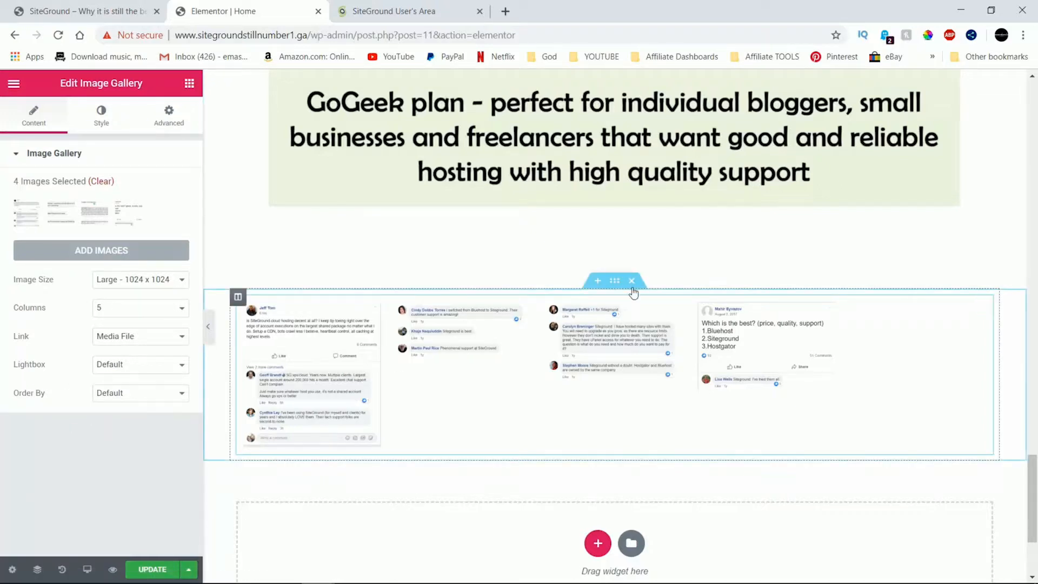
left_click(630, 281)
Add an Image Carousel widget below the GoGeek plan banner and fill it with five SiteGround comment screenshots from the media library
scroll(108, 465, "down", 4)
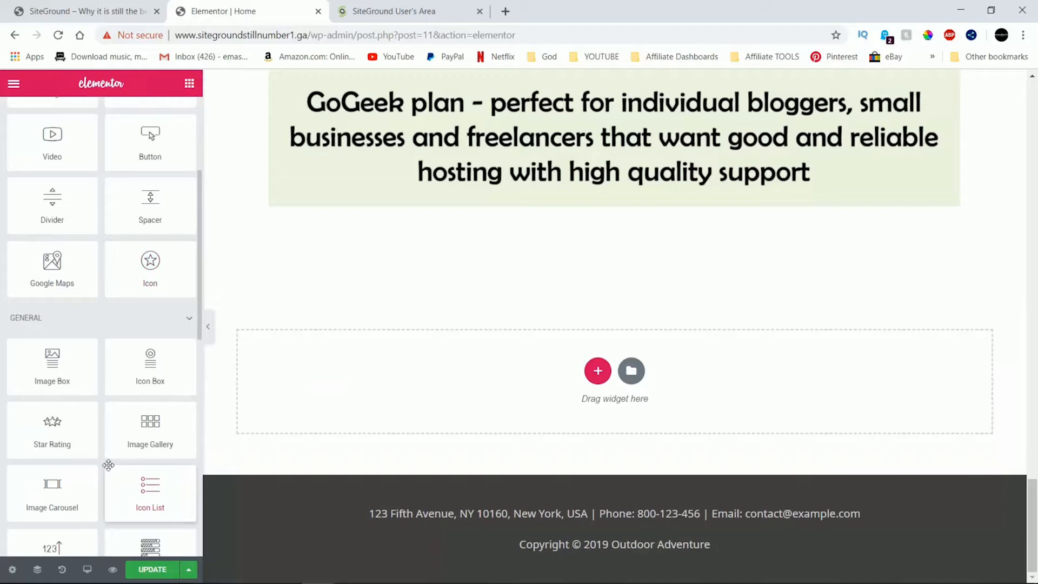
left_click_drag(64, 492, 503, 409)
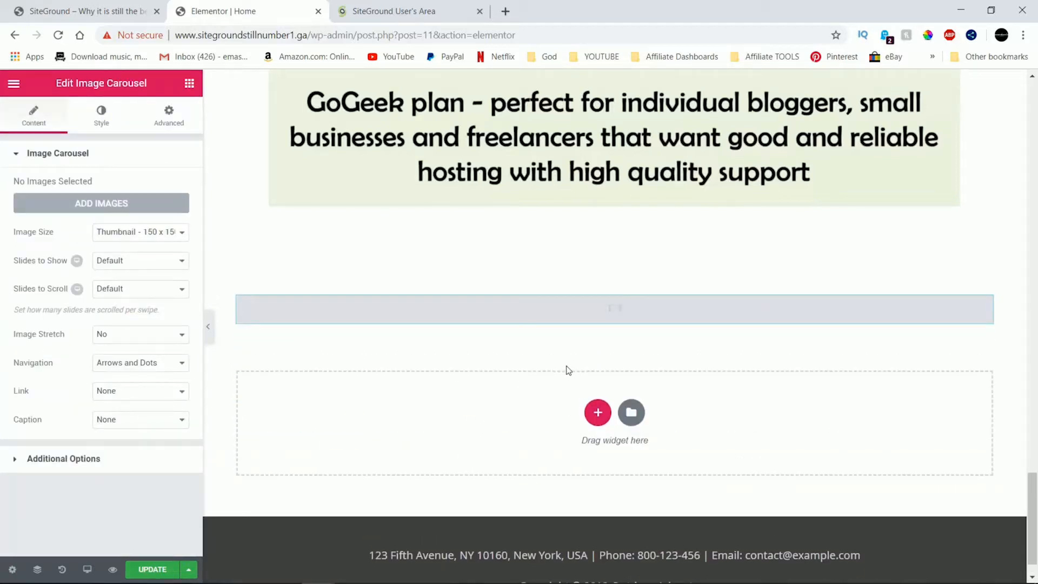
left_click(152, 210)
left_click(214, 261)
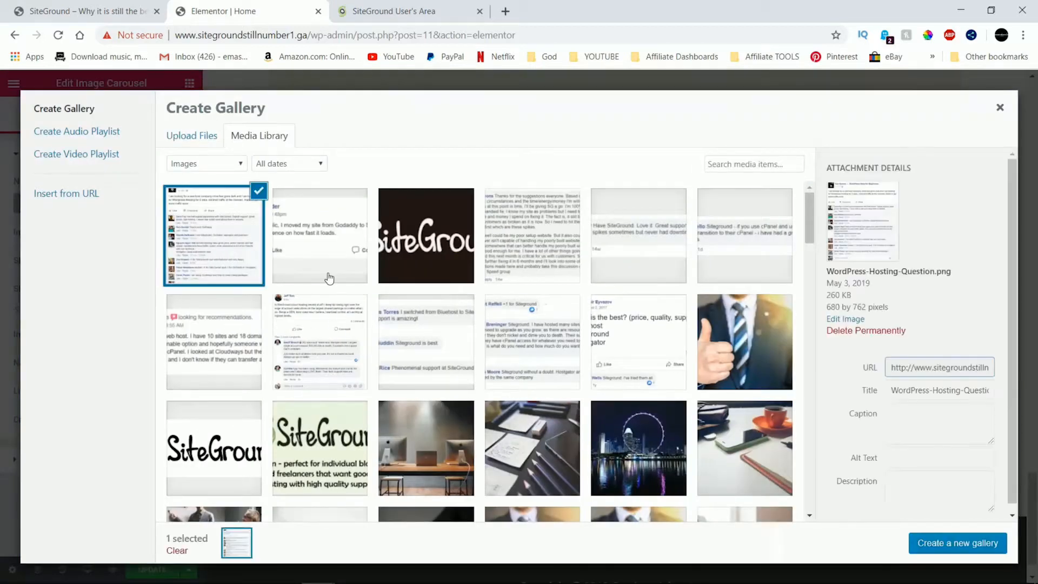
left_click(329, 277)
left_click(571, 237)
left_click(741, 231)
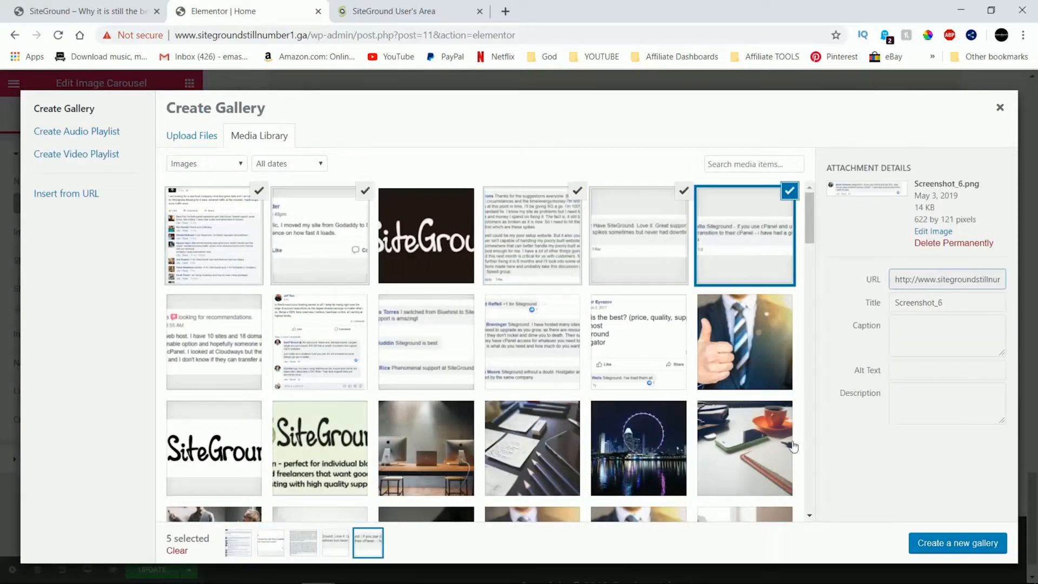
left_click(941, 543)
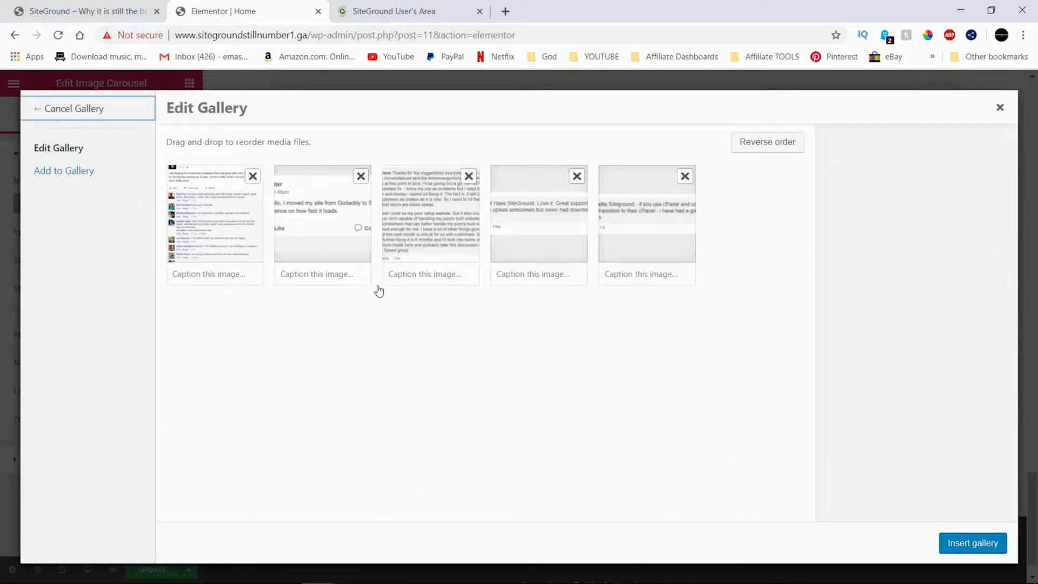
left_click(953, 542)
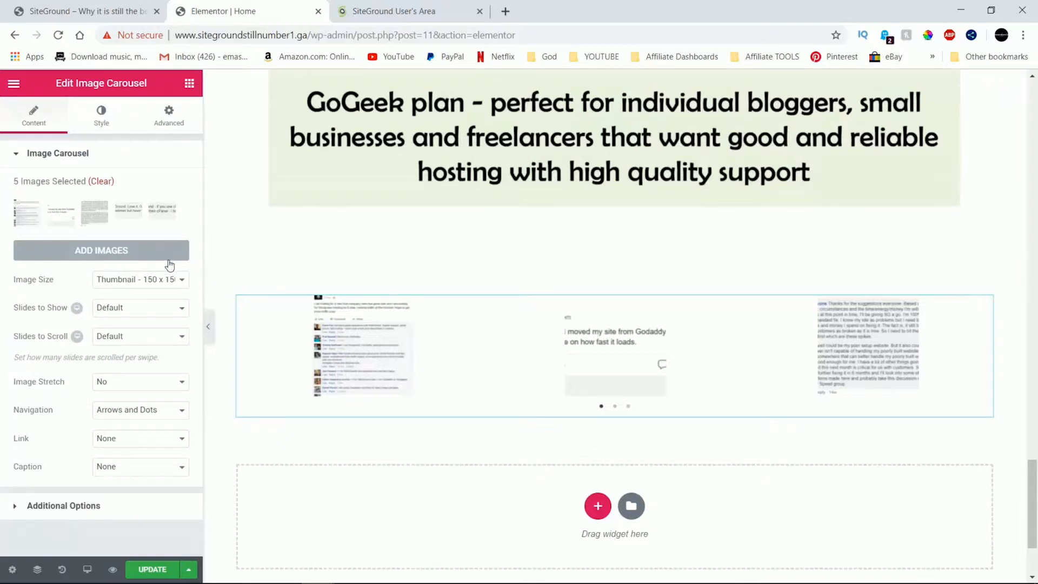
Set the carousel's image size to Large - 1024 x 1024, check the Slides to Show options, and set Slides to Scroll to 2
left_click(185, 282)
left_click(127, 323)
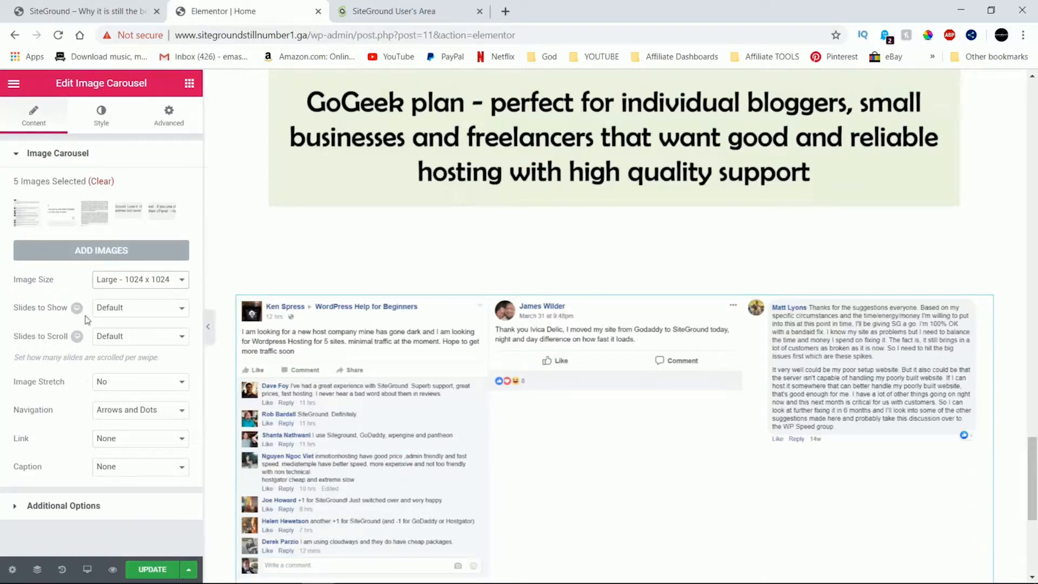
left_click(111, 309)
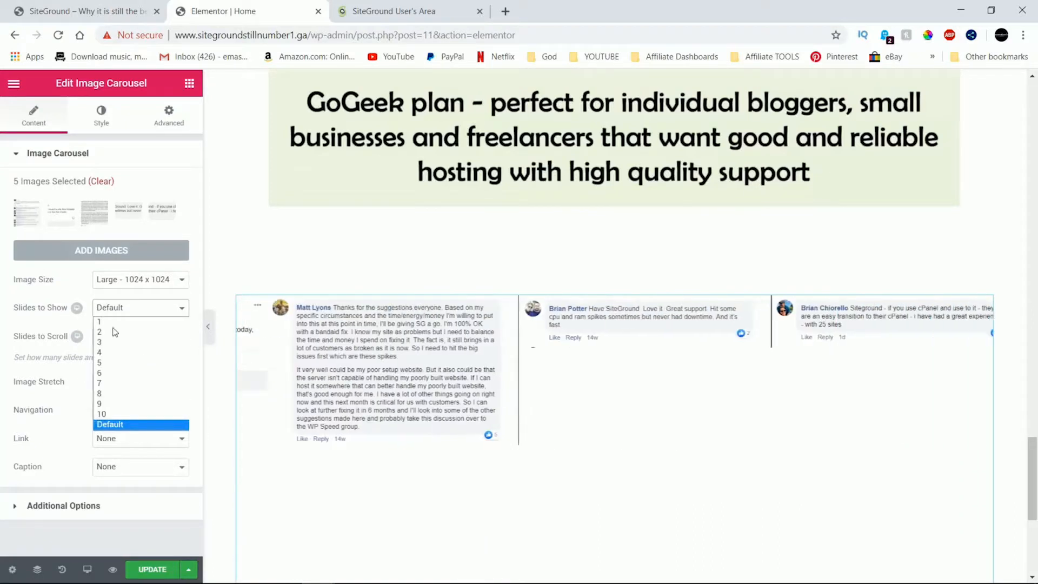
left_click(124, 307)
left_click(111, 336)
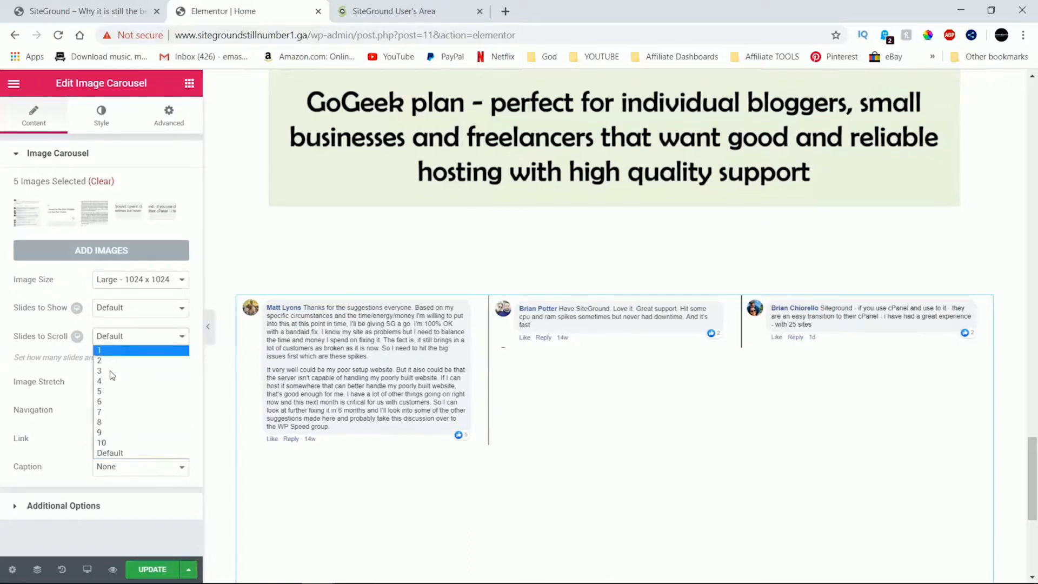
left_click(99, 360)
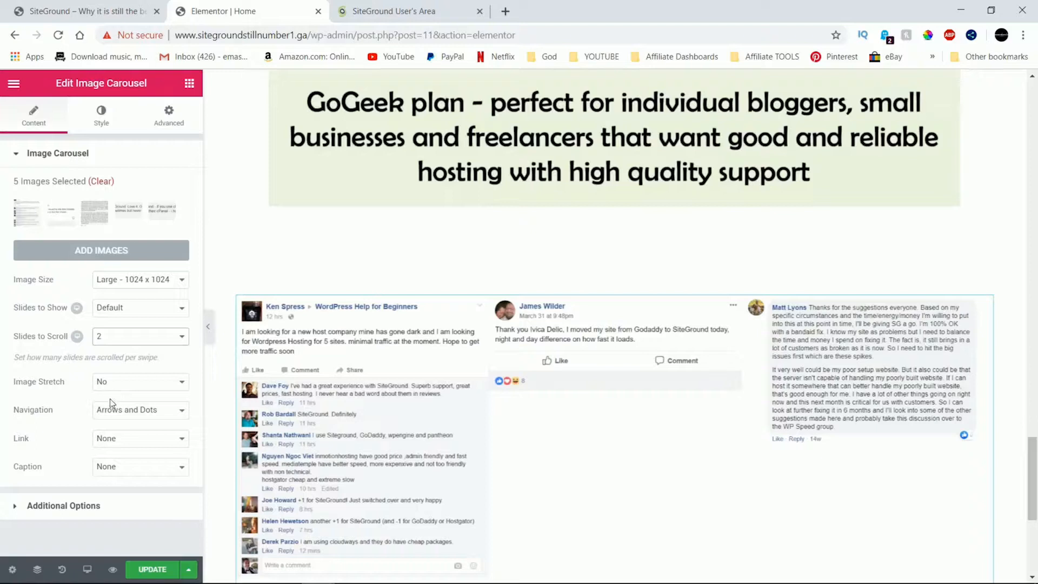
Try Arrows as the carousel's navigation, and switch it to Dots
scroll(420, 416, "down", 3)
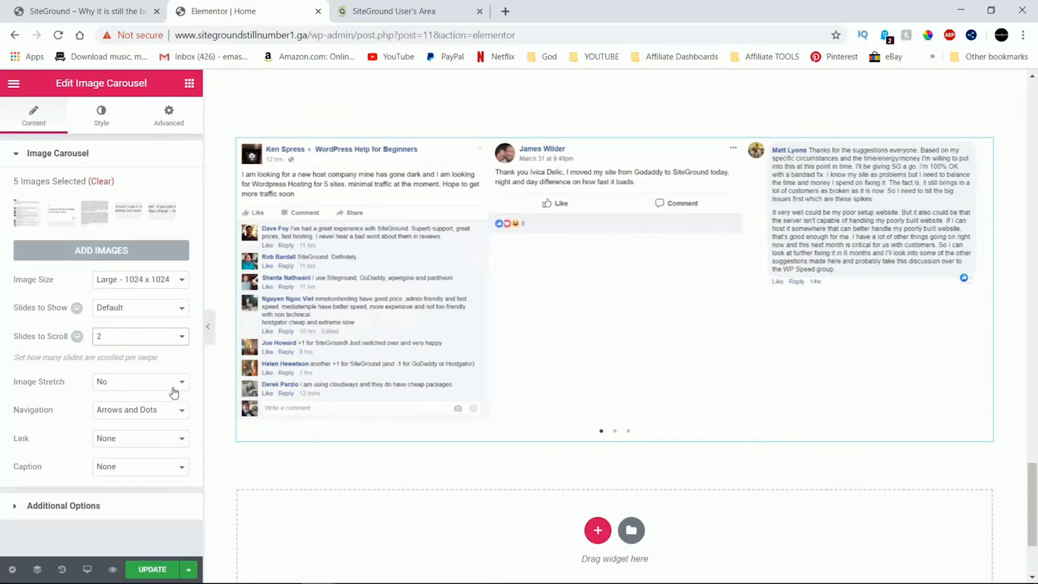
left_click(172, 413)
left_click(166, 434)
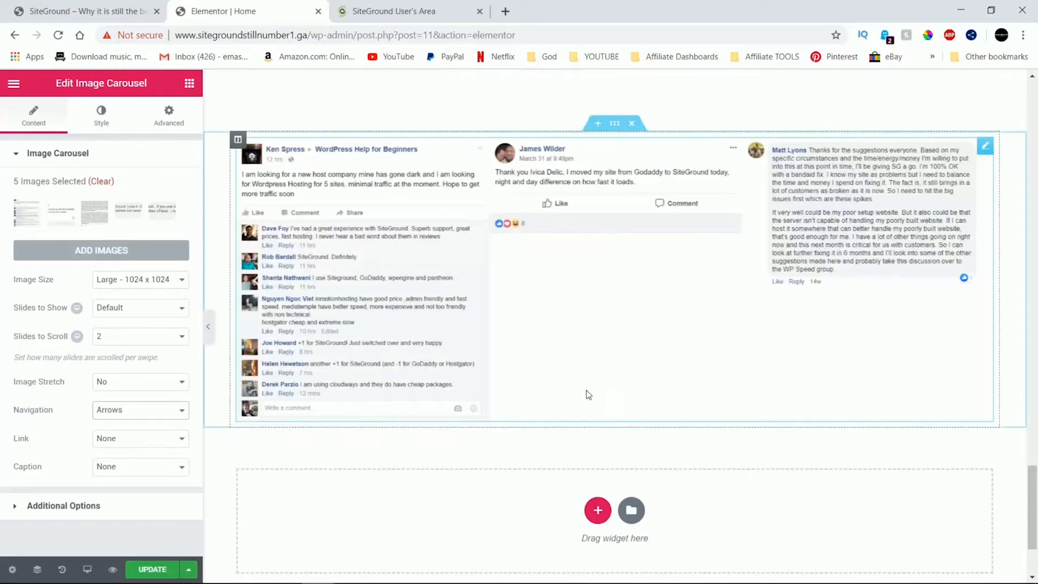
left_click(176, 415)
left_click(170, 445)
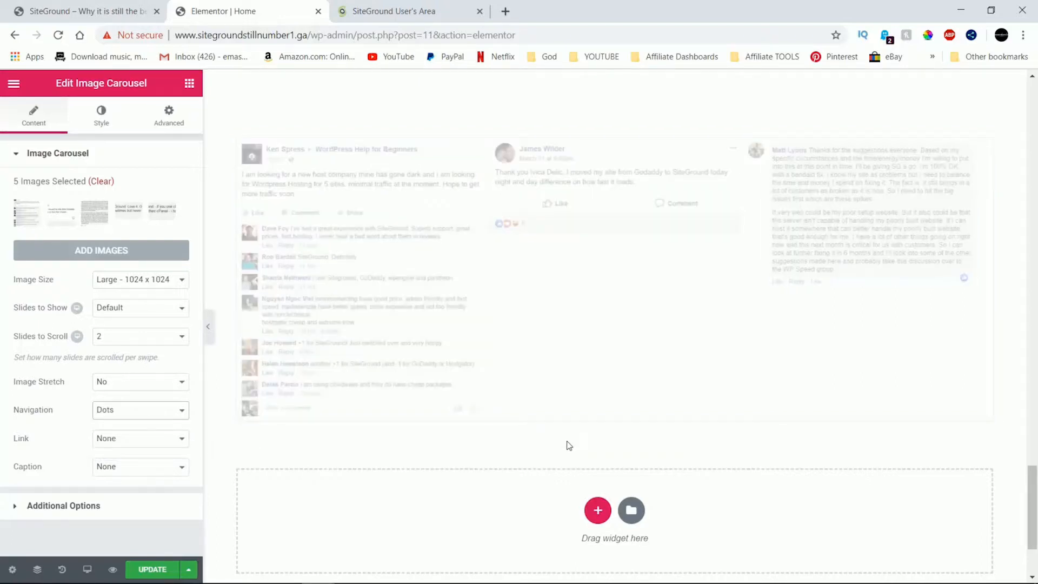
left_click(162, 414)
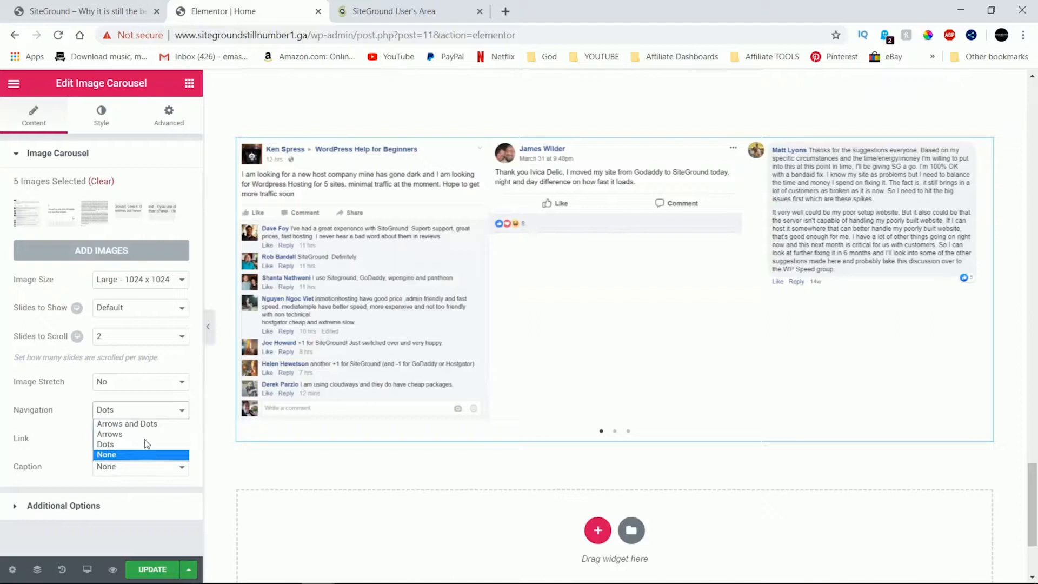
left_click(47, 437)
Set the carousel's link type to Custom URL without an address, and use each image's Title as its caption
left_click(108, 441)
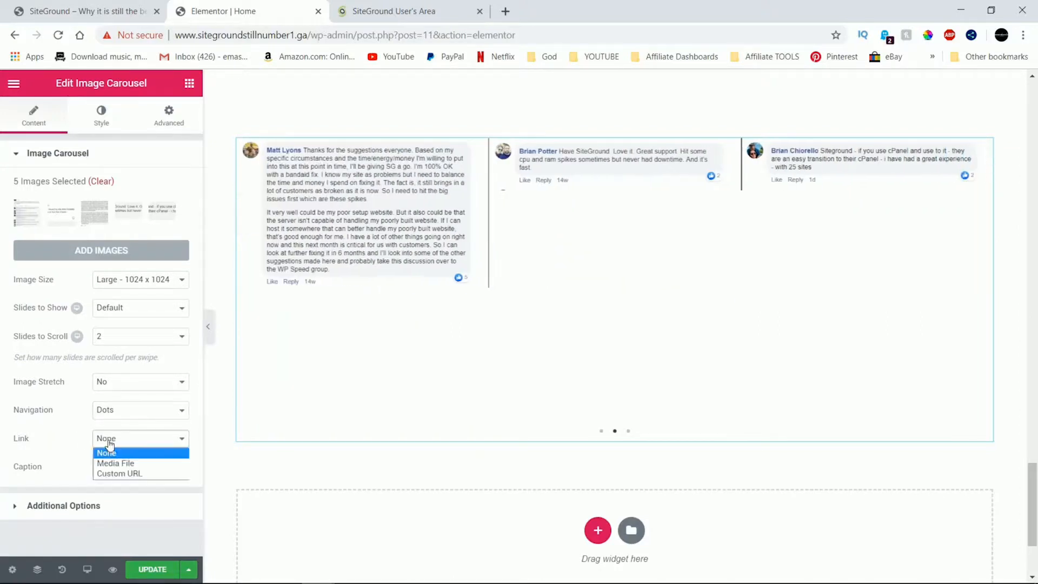
left_click(112, 473)
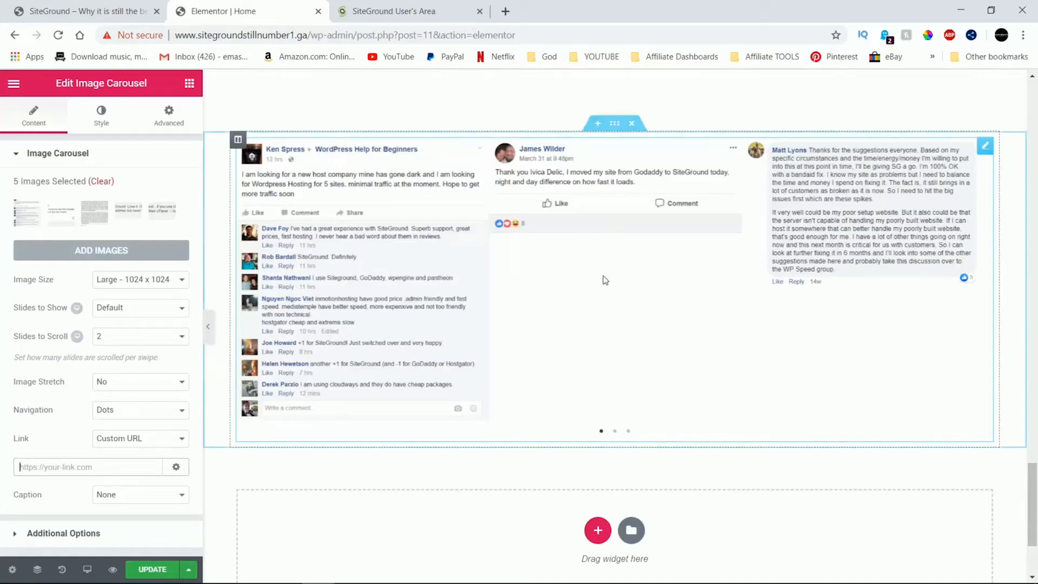
left_click(125, 467)
left_click(128, 494)
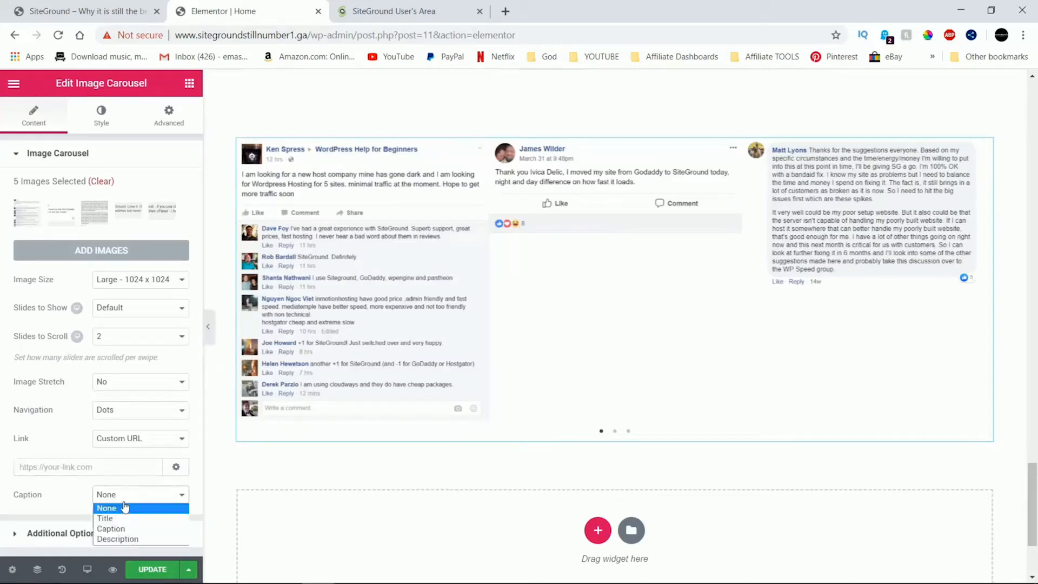
left_click(105, 516)
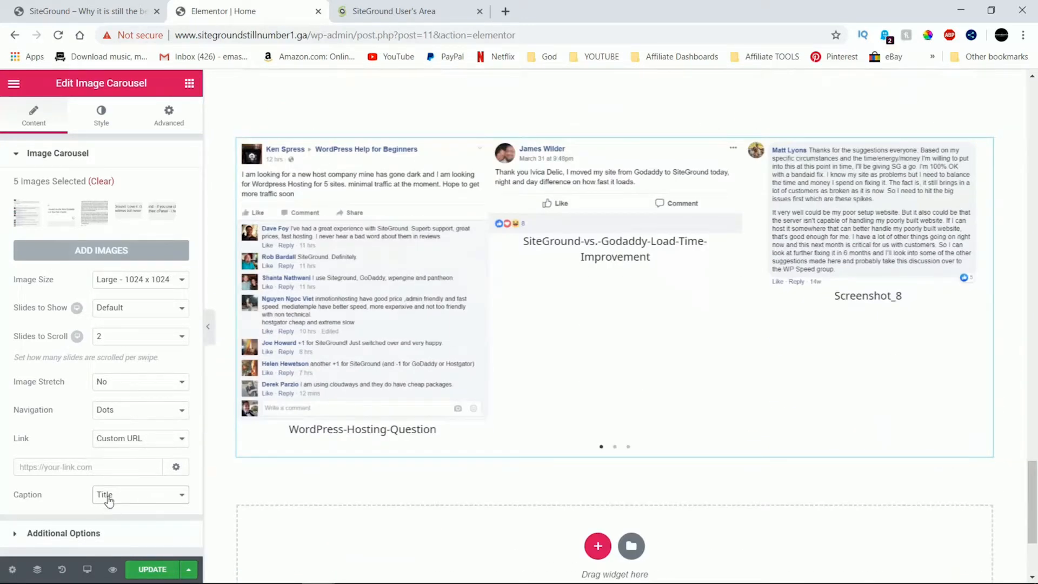
Set the carousel's navigation dots position to Inside, and delete the carousel section
left_click(101, 119)
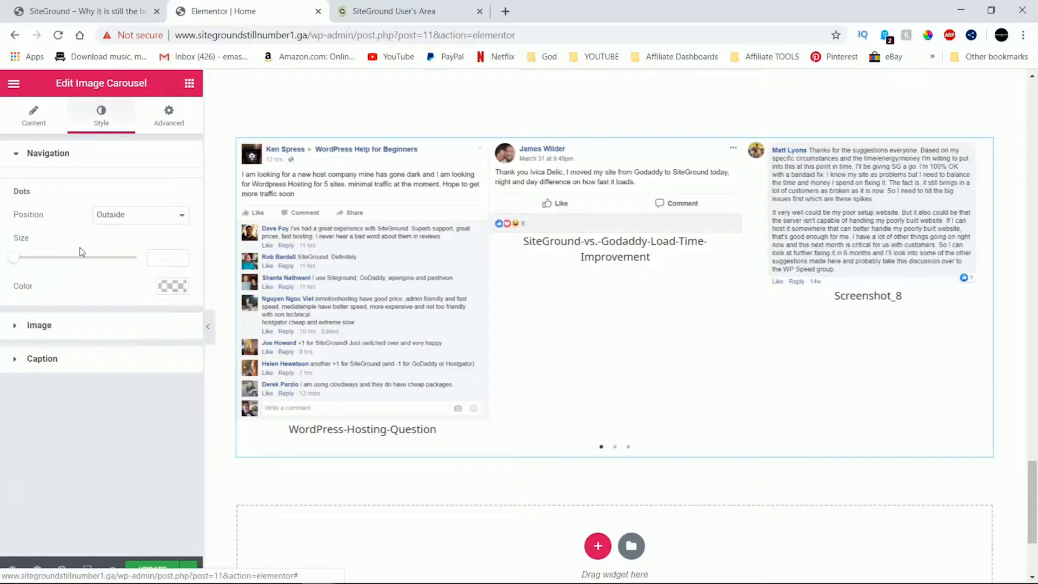
left_click(166, 217)
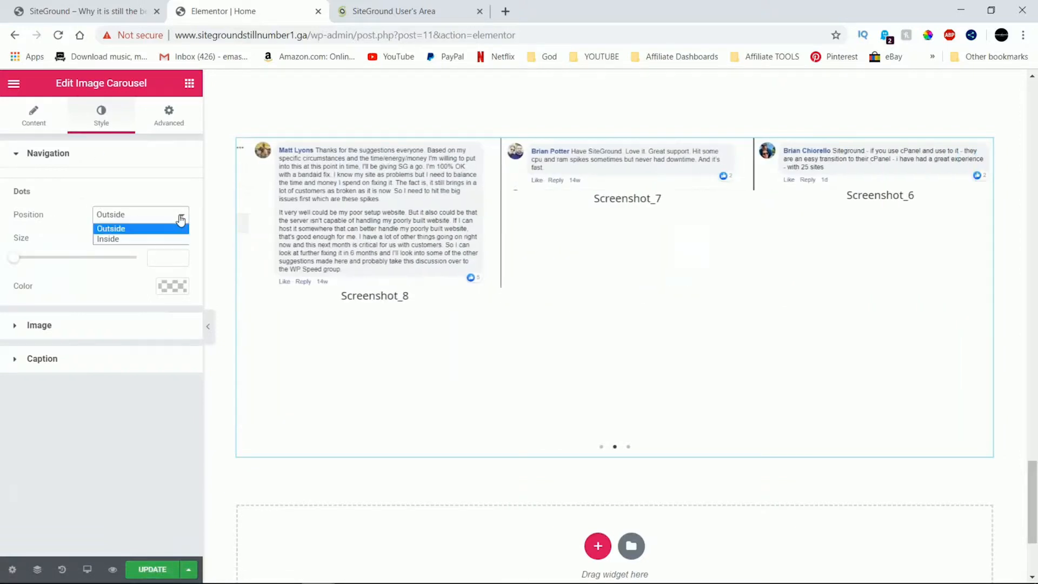
left_click(157, 240)
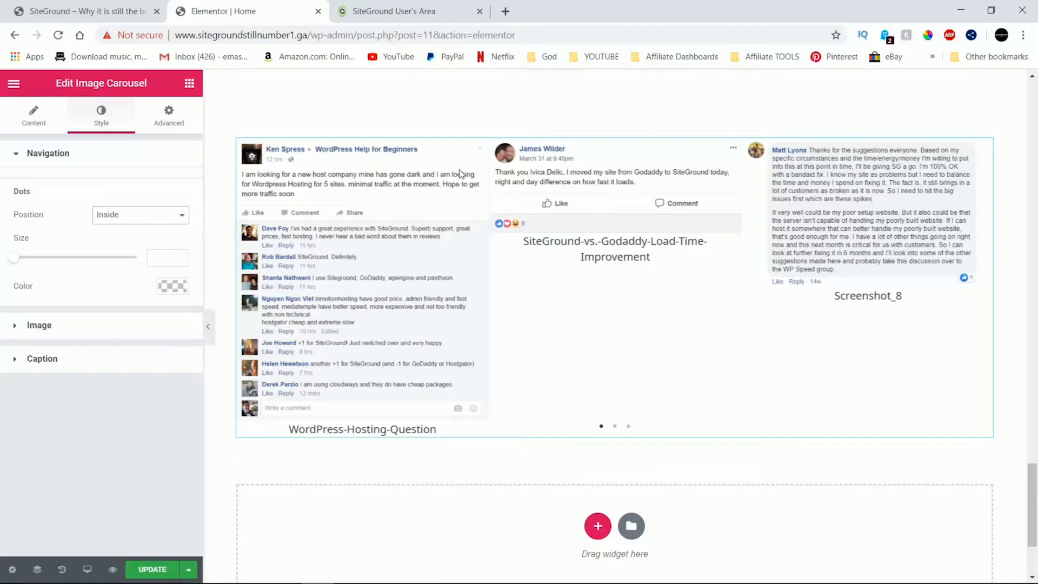
left_click(633, 131)
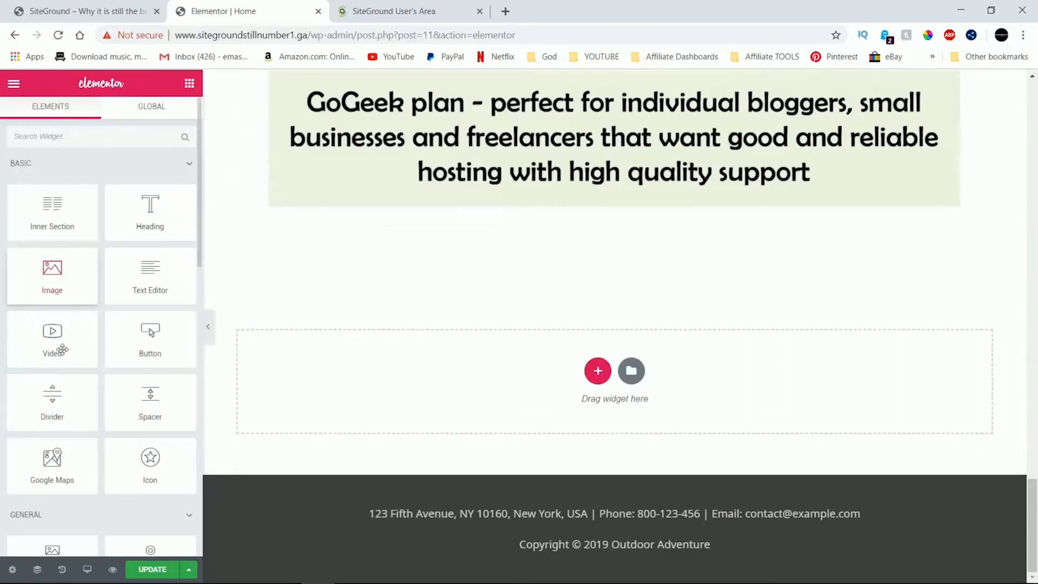
Add an Icon List widget below the GoGeek plan banner to preview it, and delete its section
scroll(53, 366, "down", 7)
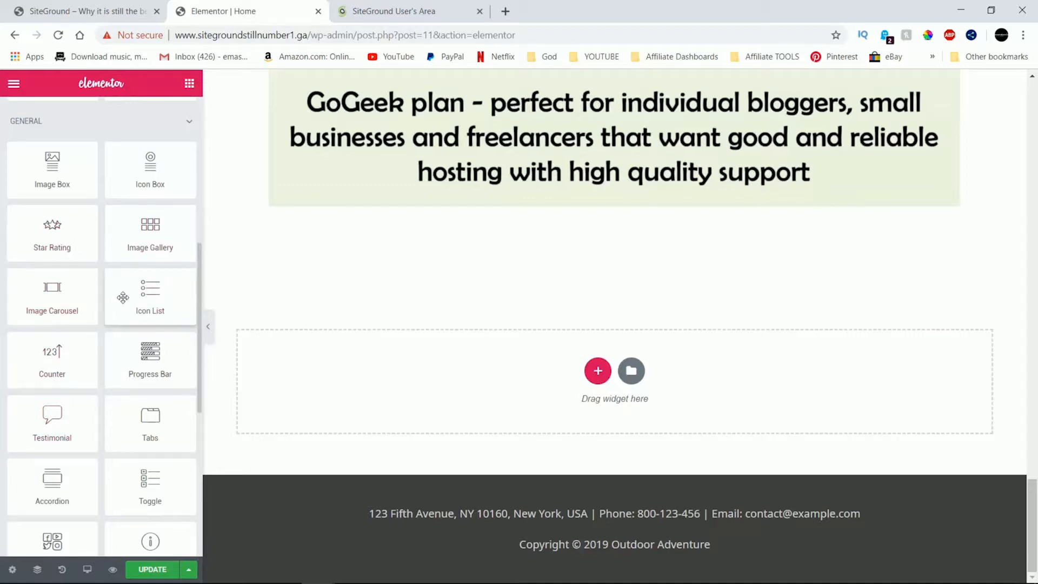
left_click_drag(145, 302, 465, 354)
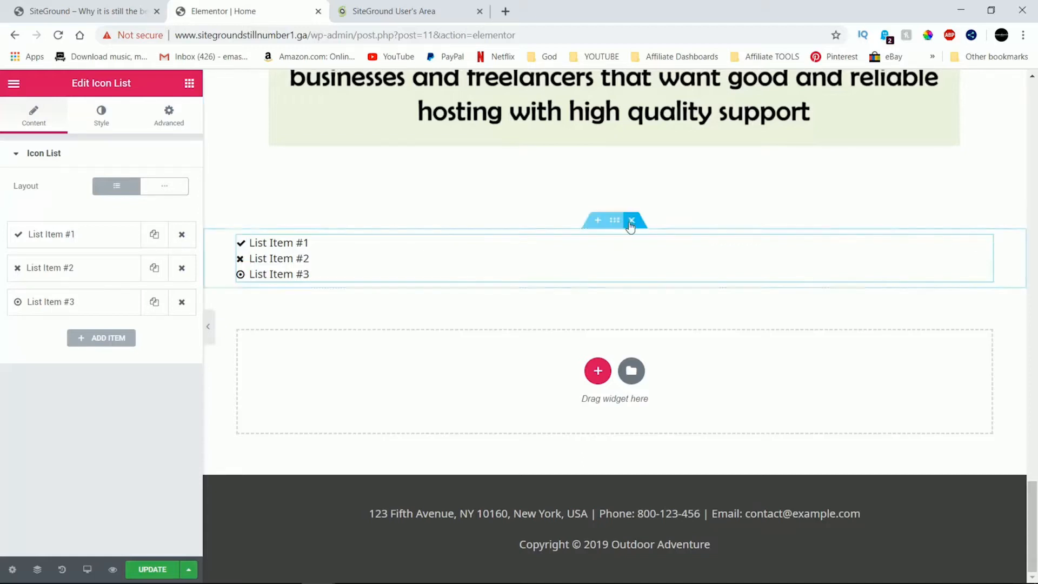
left_click(633, 220)
Add a Counter widget below the GoGeek plan banner to preview its count animation, and delete its section
scroll(123, 447, "down", 5)
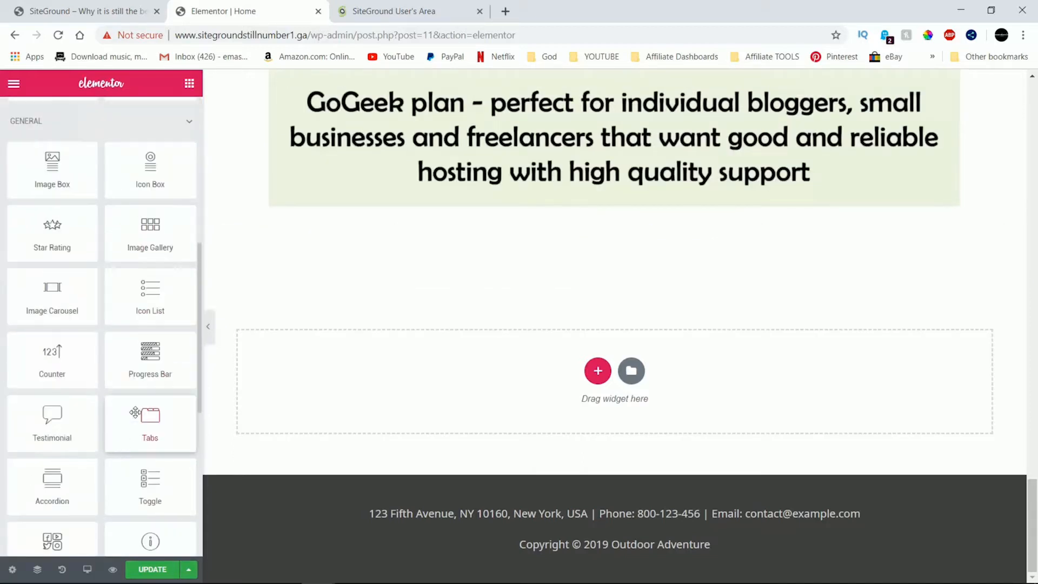
left_click_drag(49, 358, 552, 354)
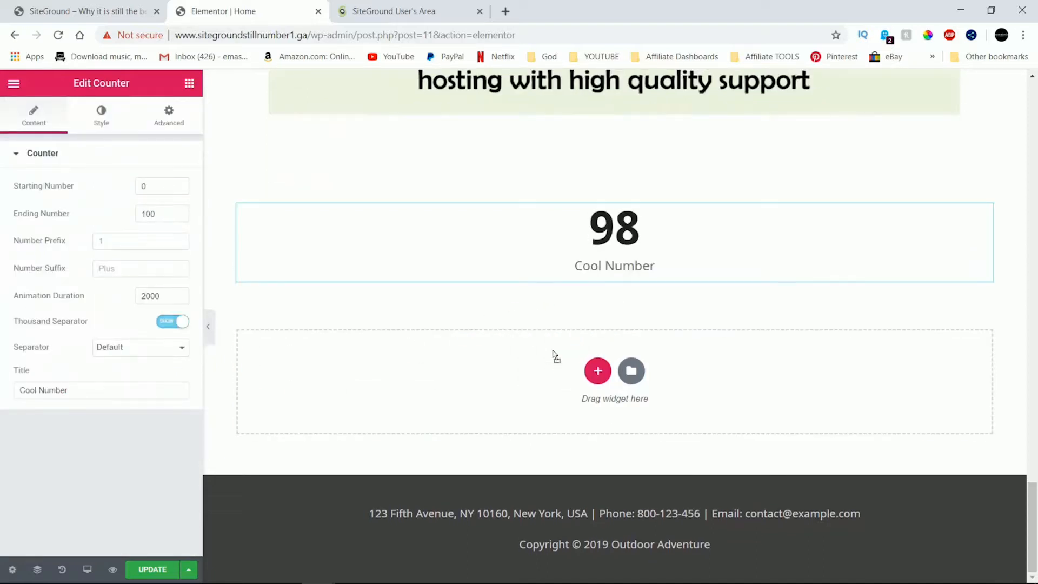
left_click(631, 188)
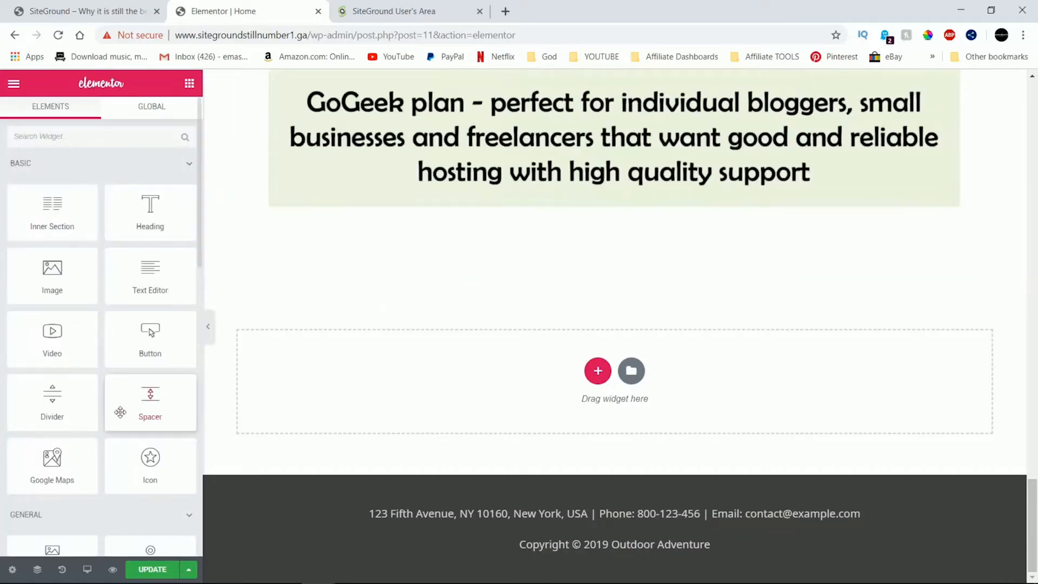
Add a Progress Bar widget below the GoGeek plan banner and set its percentage to 90
scroll(100, 456, "down", 3)
scroll(102, 465, "down", 3)
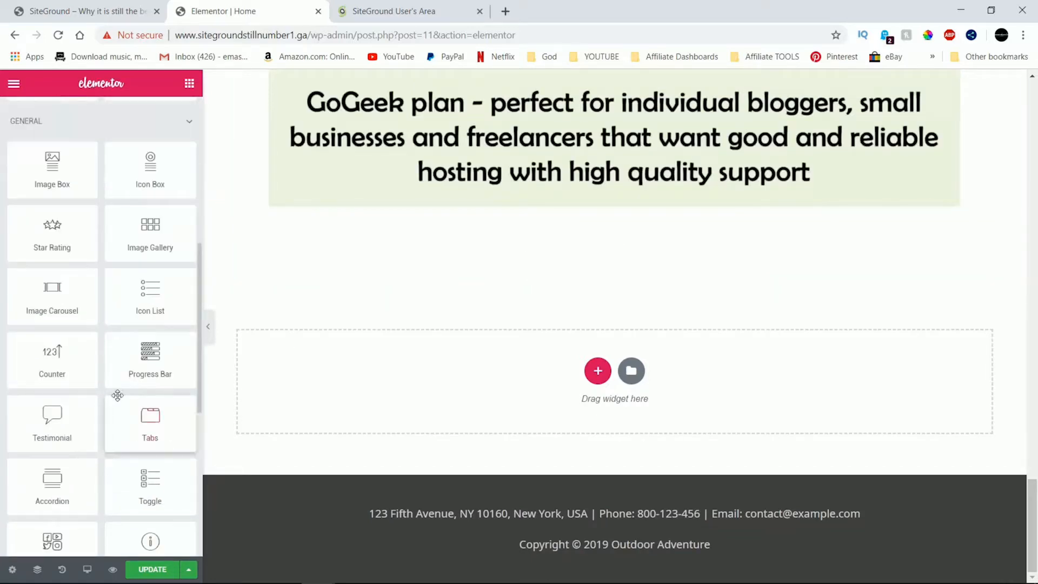
left_click_drag(174, 359, 443, 362)
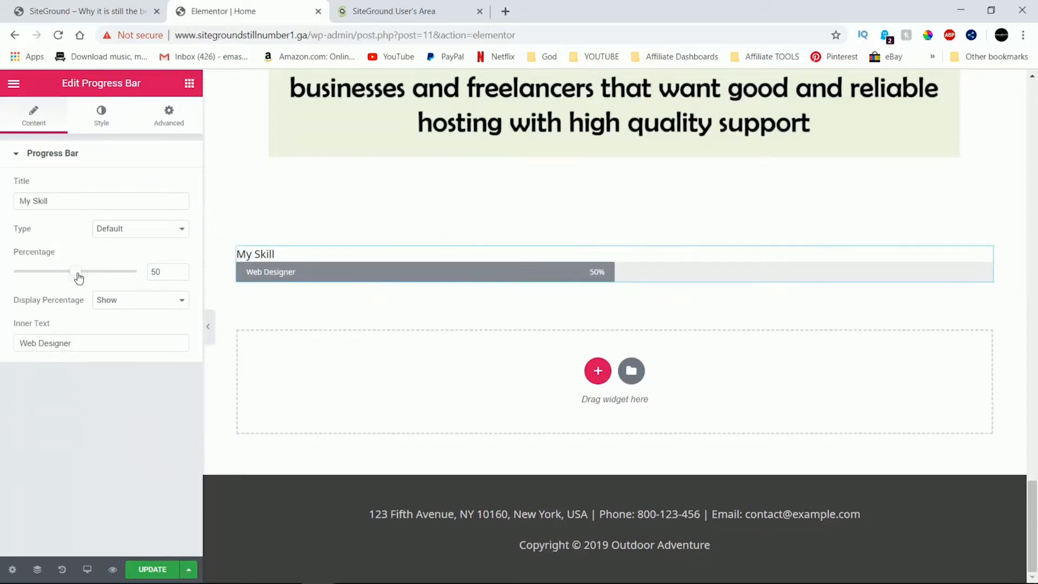
left_click_drag(79, 277, 127, 272)
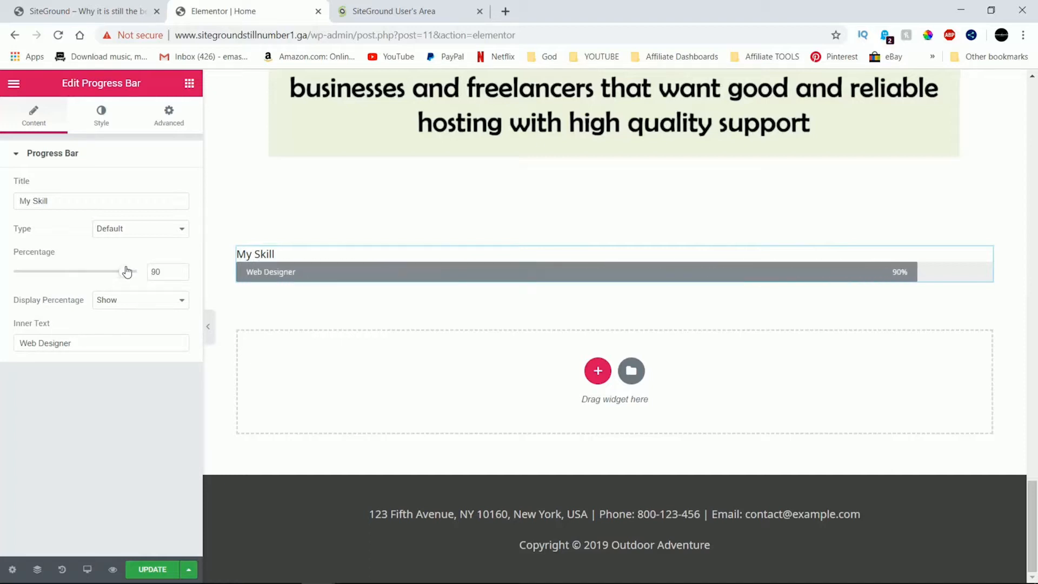
Title the progress bar "how awesome this website is" and raise its percentage to 100
triple_click(76, 202)
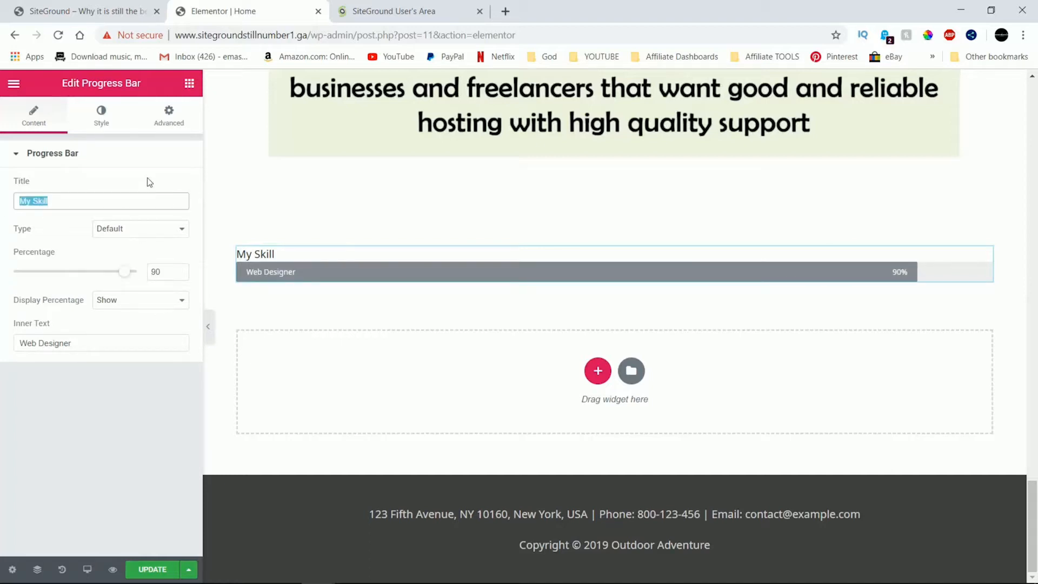
type("how awe")
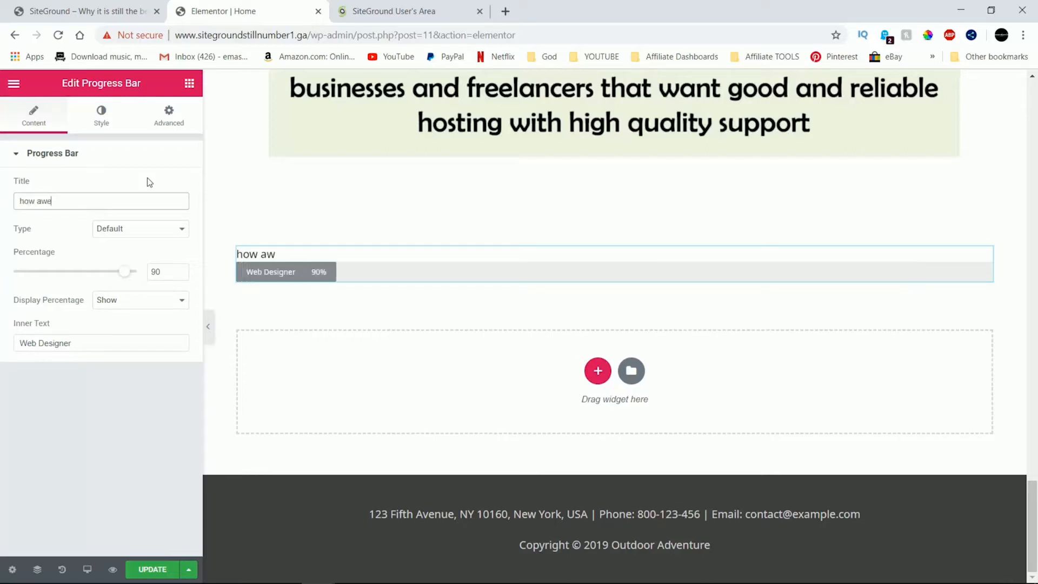
type("some this webs")
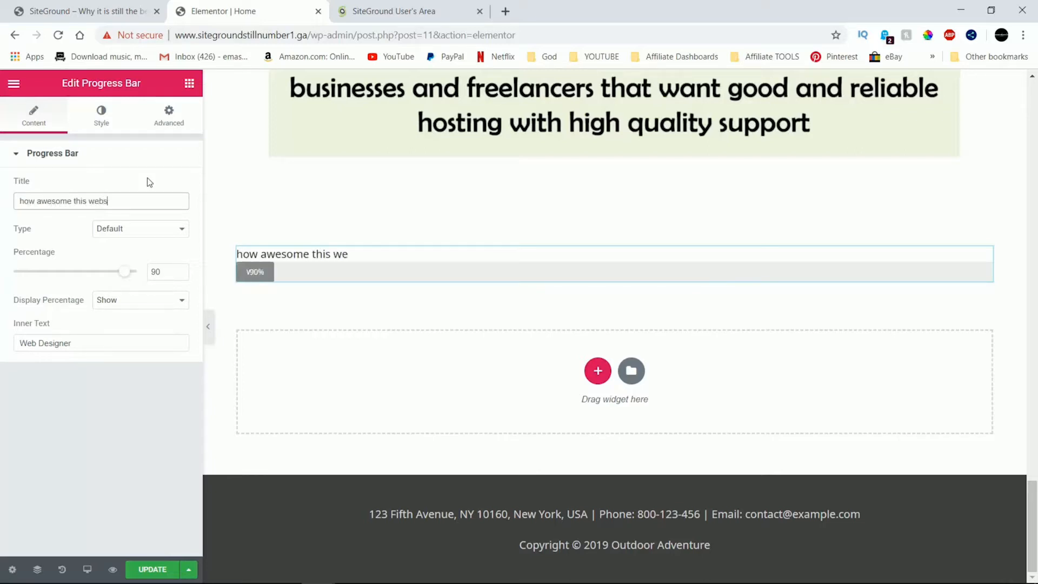
type("ite is")
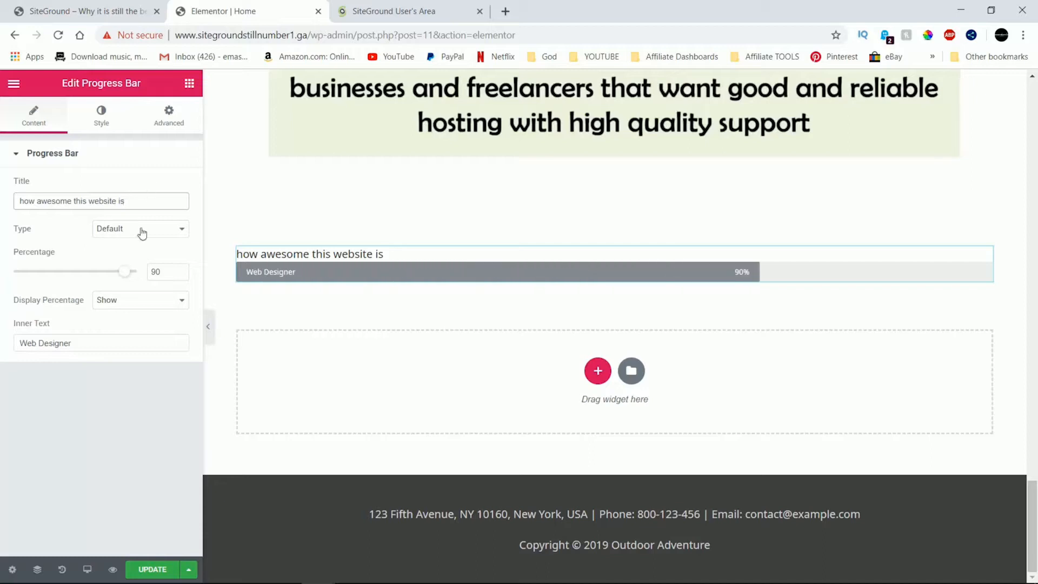
left_click_drag(125, 271, 138, 272)
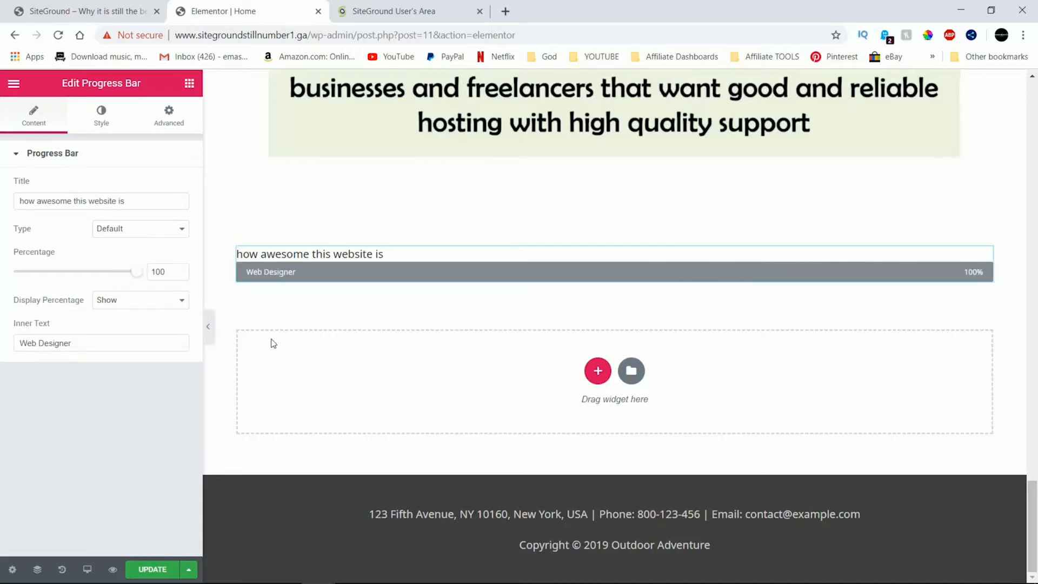
Change the progress bar's inner text to "awesome" and delete its section
left_click(173, 308)
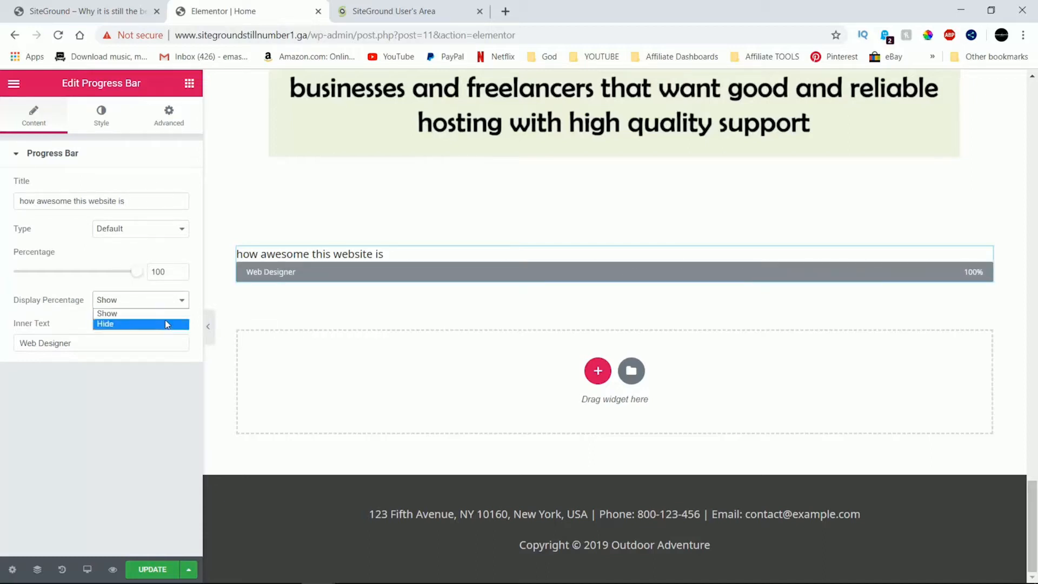
left_click(117, 376)
left_click_drag(92, 347, 11, 361)
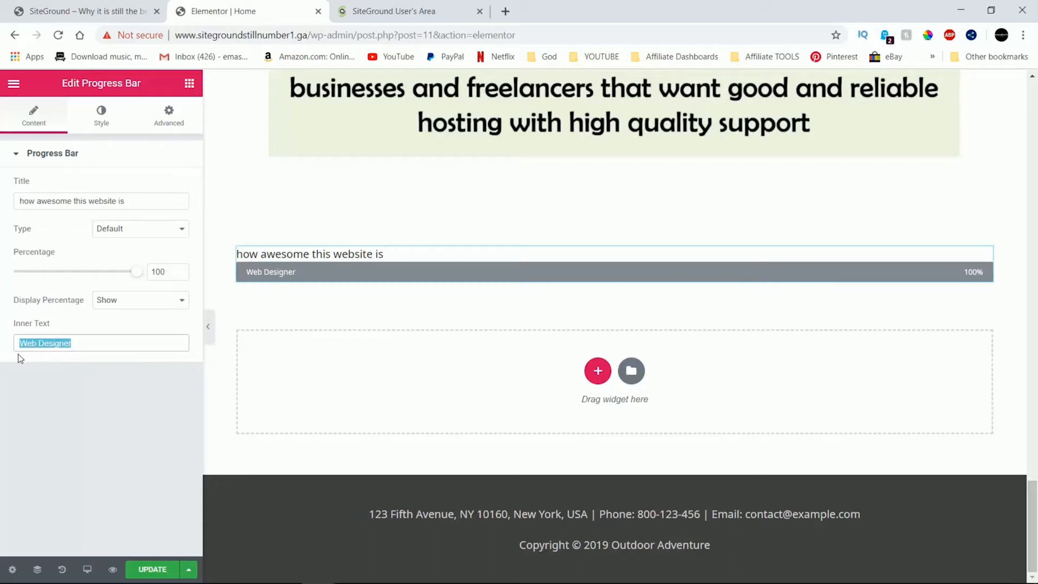
type("awesome")
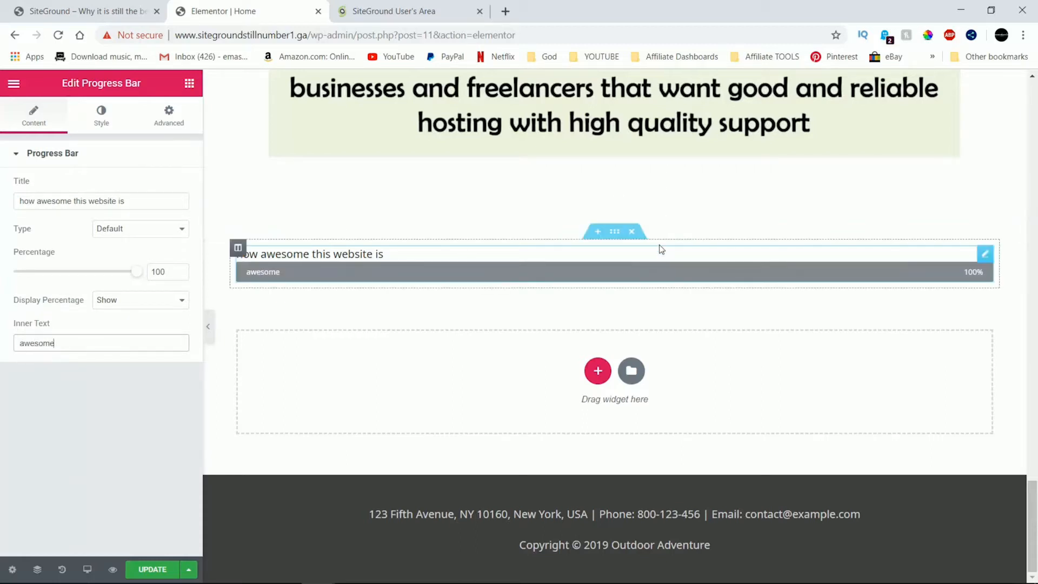
left_click(632, 231)
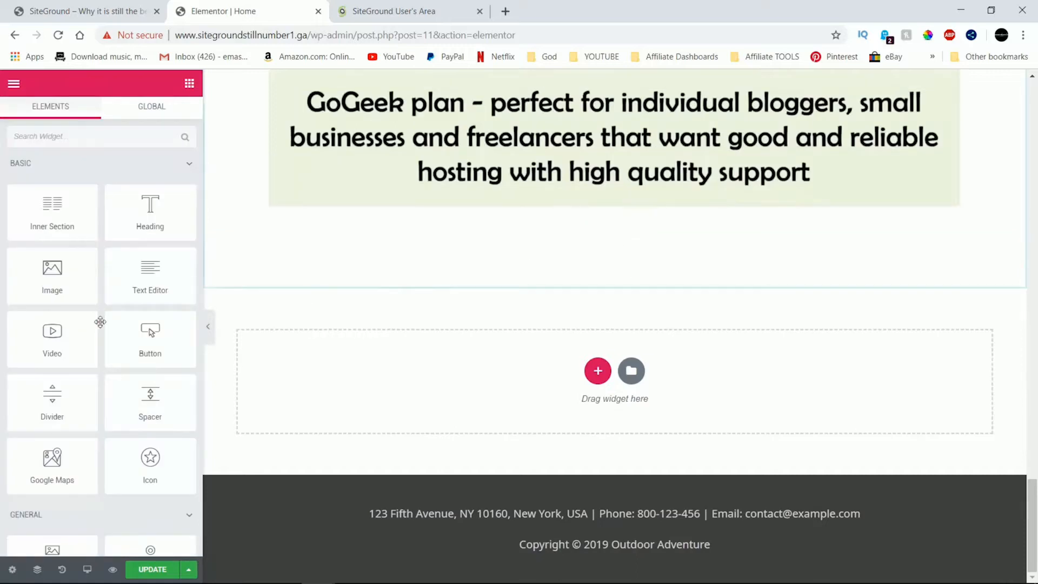
Add a Testimonial widget below the GoGeek plan banner to preview it, and delete its section
scroll(113, 385, "down", 6)
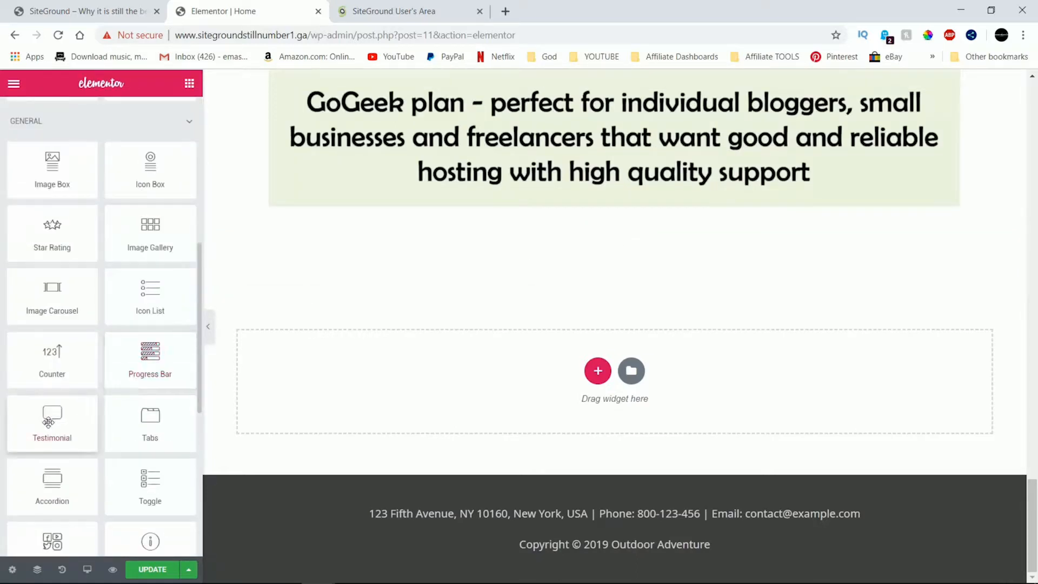
left_click_drag(49, 427, 356, 414)
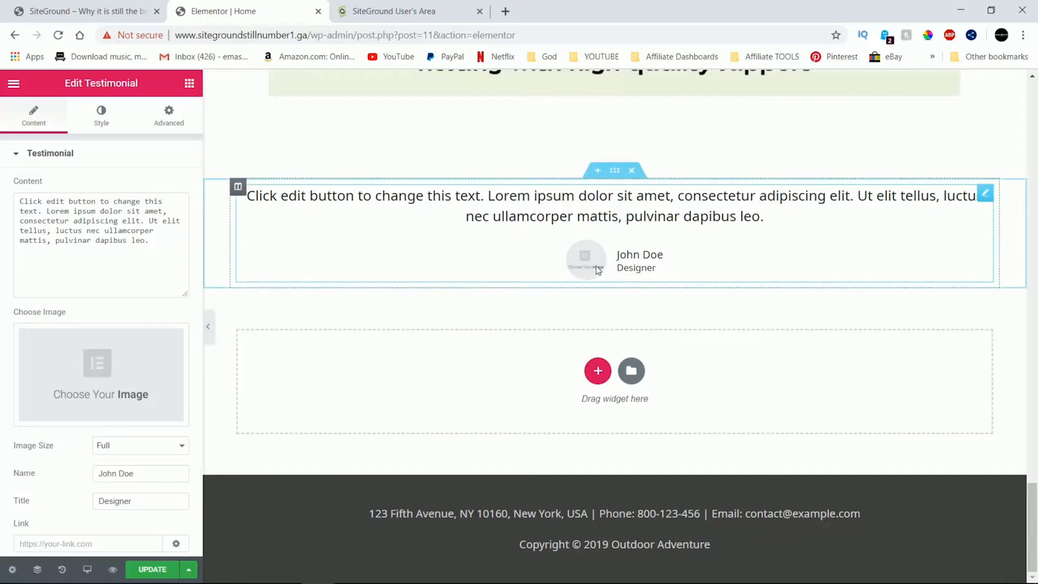
left_click(45, 211)
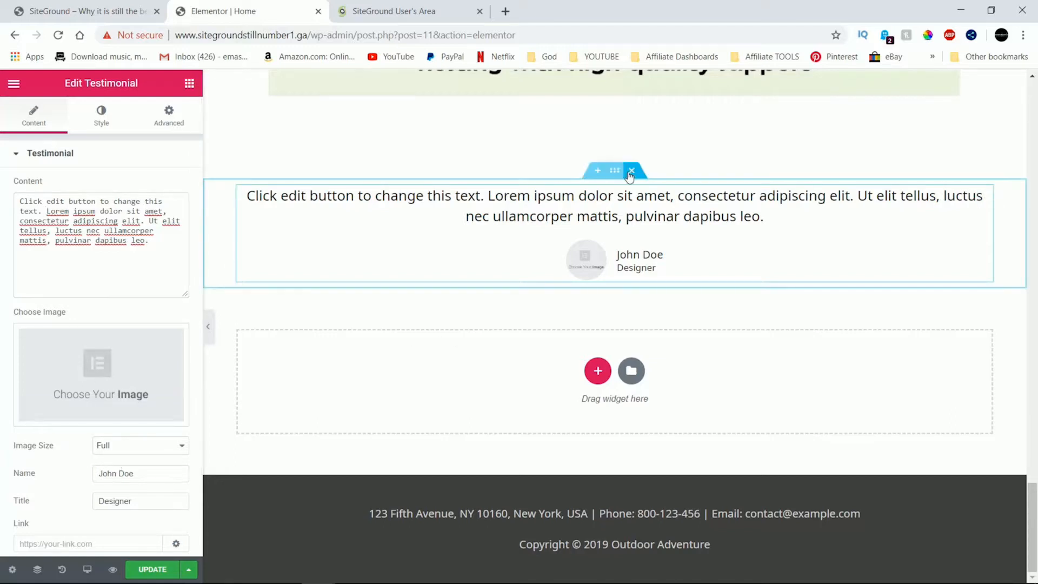
left_click(632, 171)
Add a Tabs widget below the GoGeek plan banner to preview it, and delete its section
scroll(127, 375, "down", 6)
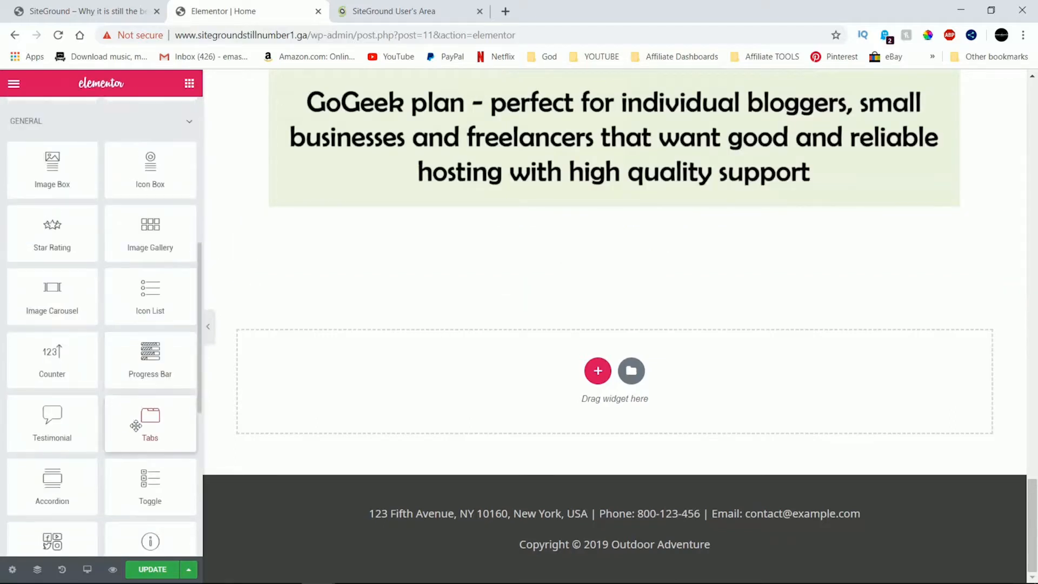
left_click_drag(136, 426, 515, 336)
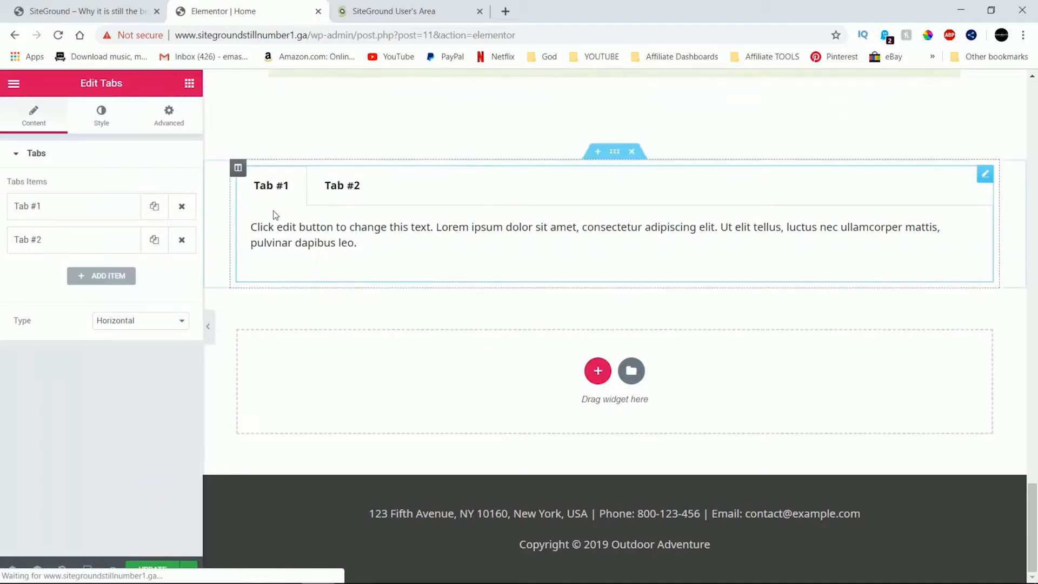
left_click(631, 152)
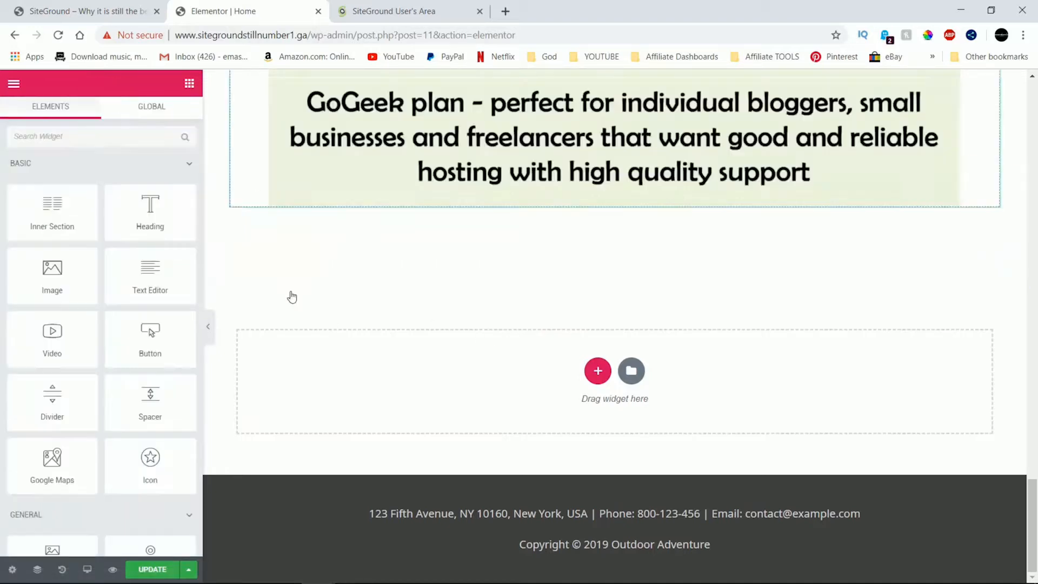
Add a Social Icons widget below the GoGeek plan banner and set its icon shape to Circle
scroll(80, 427, "down", 4)
scroll(80, 426, "down", 4)
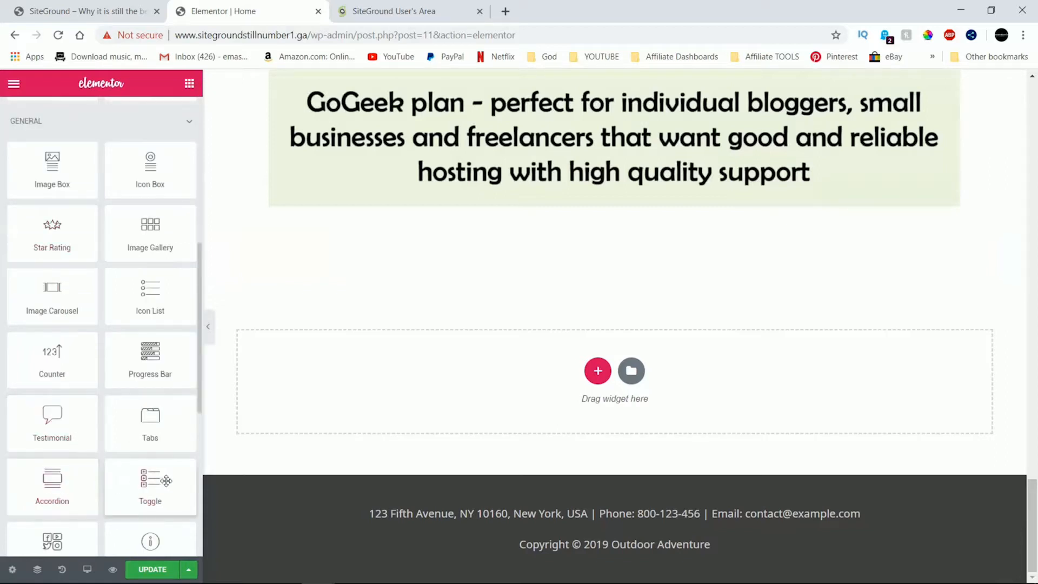
scroll(75, 490, "down", 4)
left_click_drag(52, 352, 478, 373)
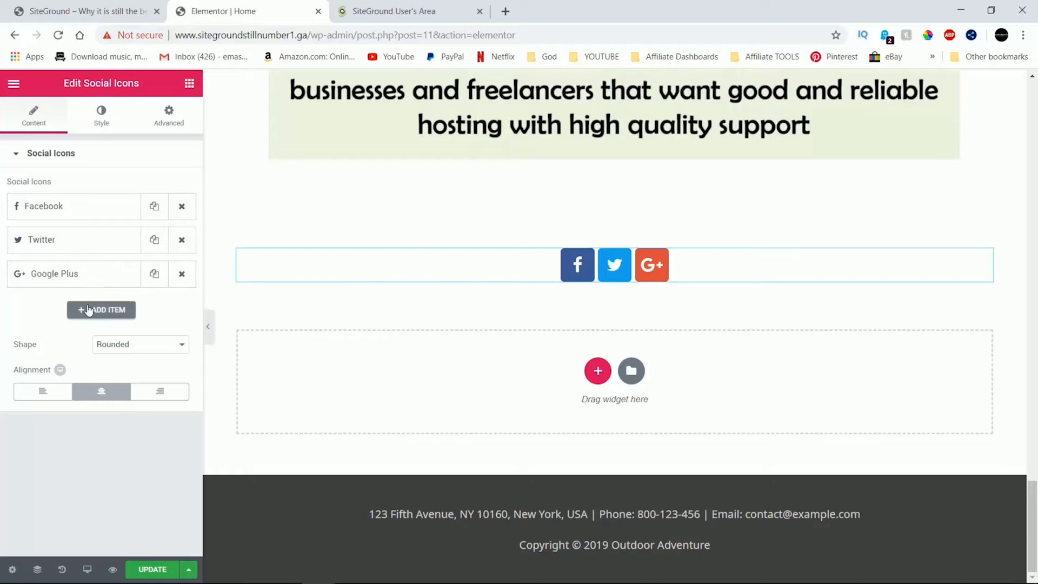
left_click(141, 352)
left_click(135, 358)
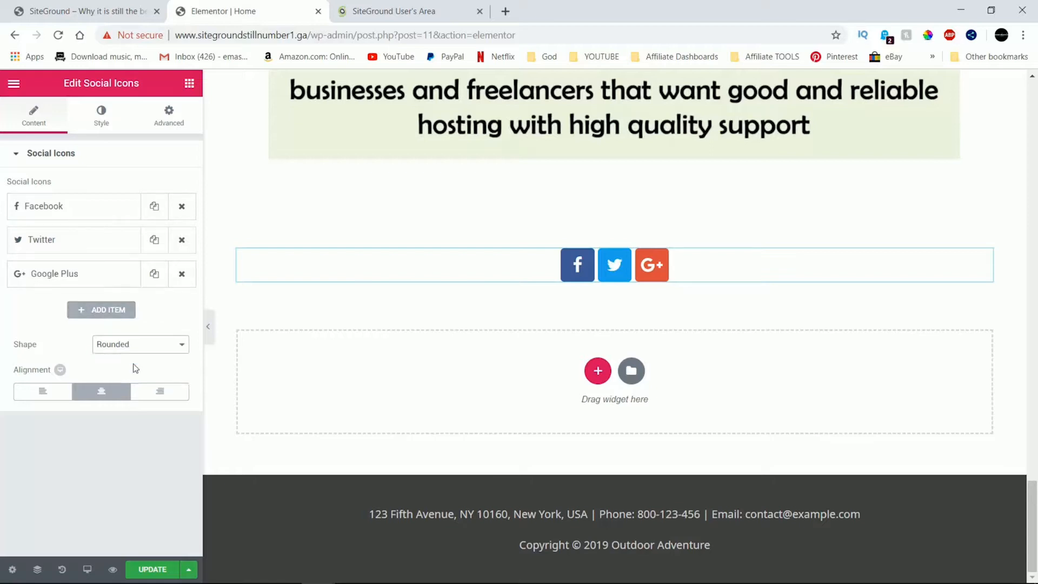
left_click(151, 349)
left_click(142, 371)
left_click(154, 353)
left_click(144, 375)
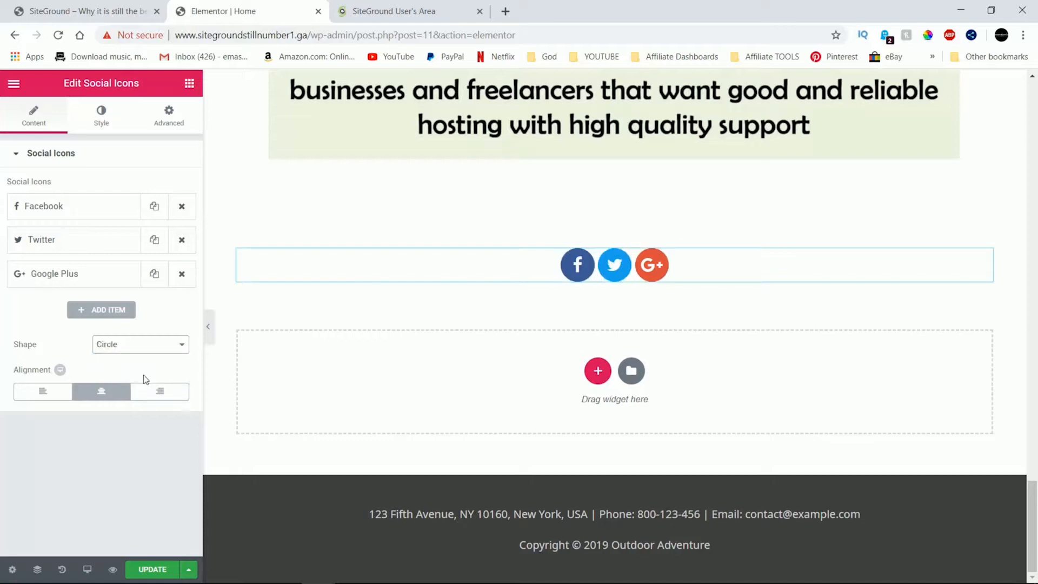
Try left and right alignment on the social icons, and return them to center
left_click(49, 390)
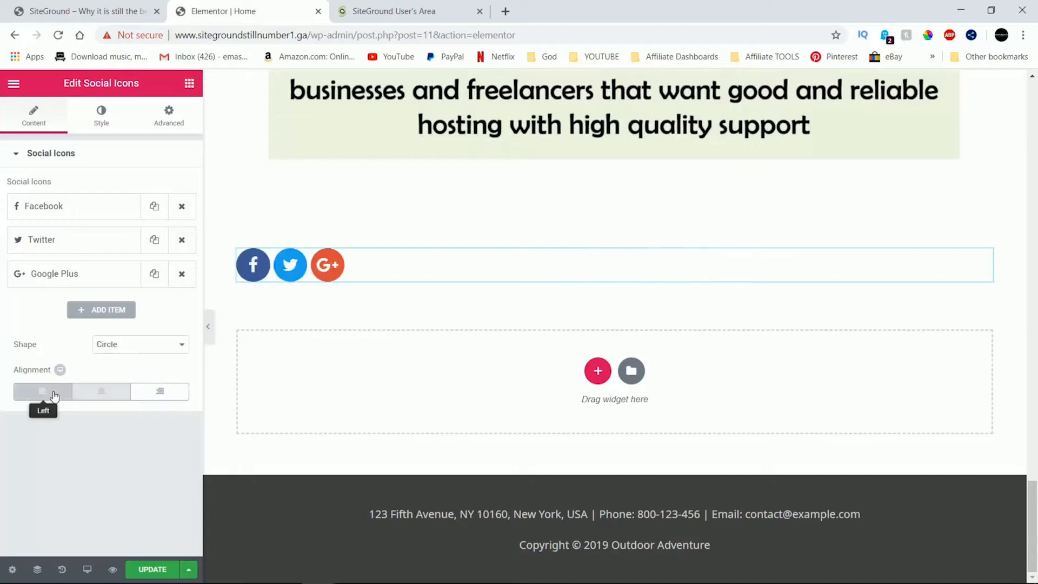
left_click(159, 391)
left_click(101, 392)
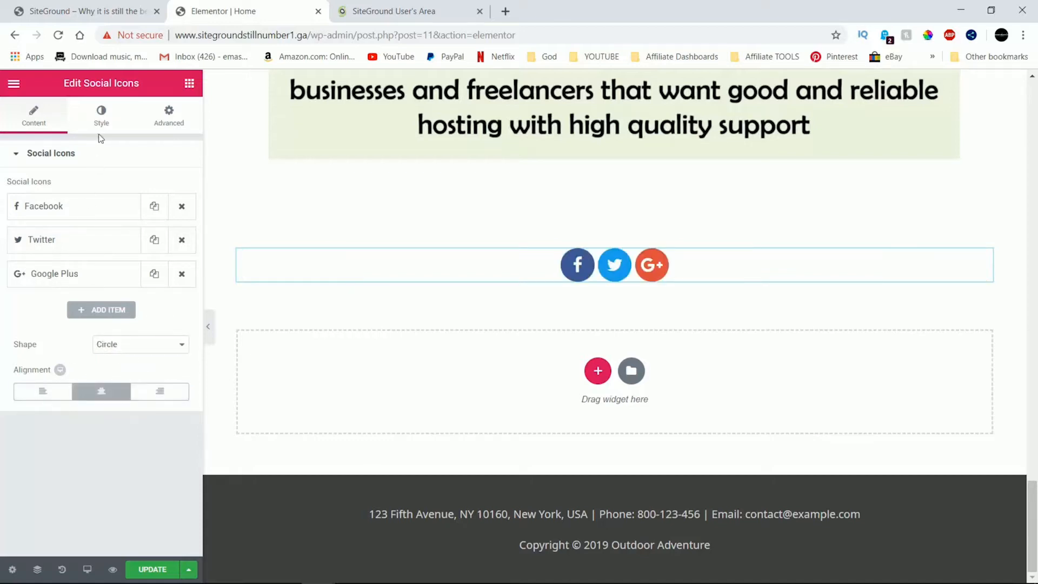
Enlarge the social icons to size 105, keeping their official colors
left_click(101, 116)
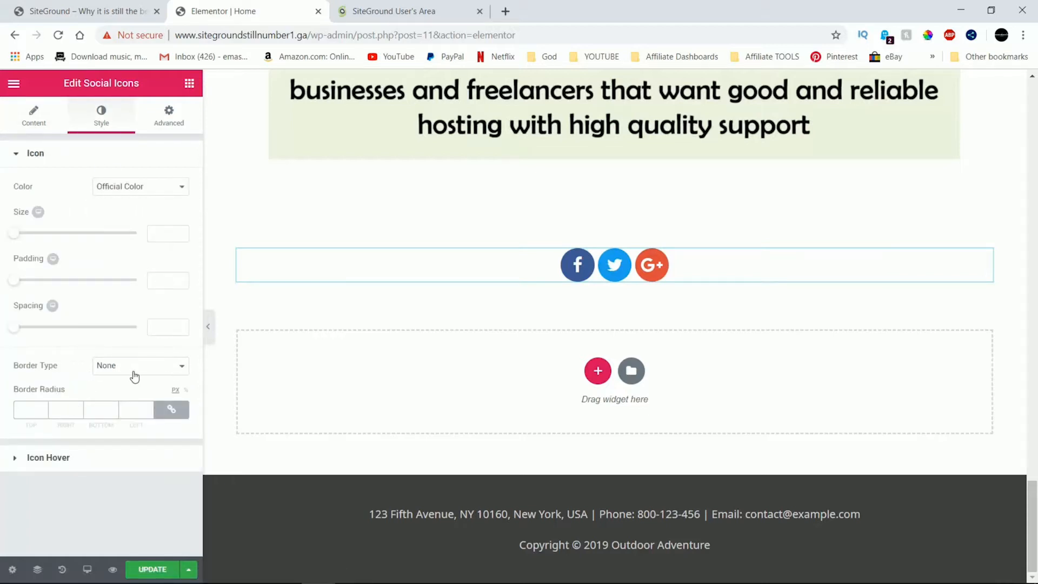
left_click(154, 196)
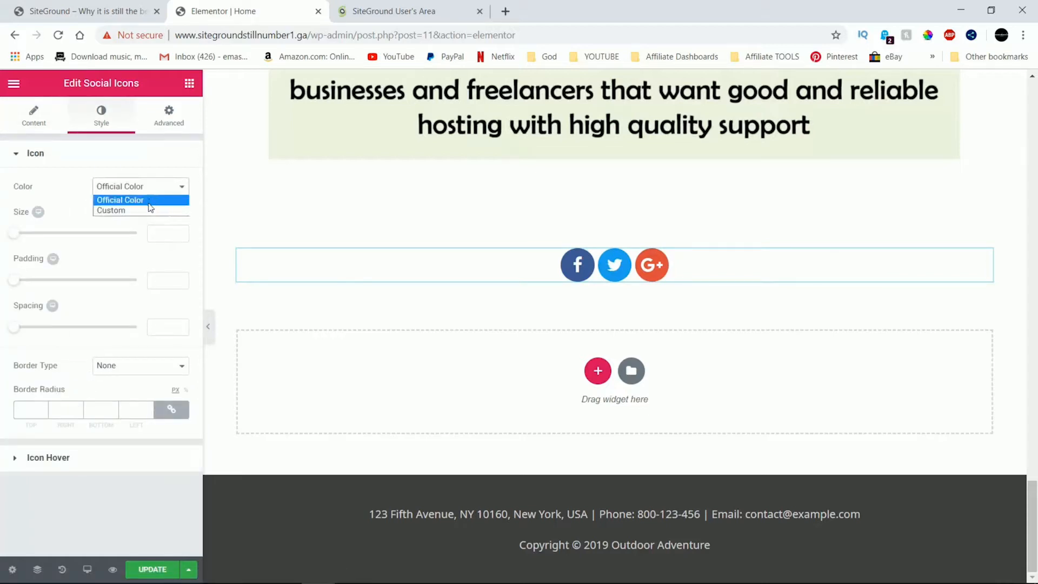
left_click(61, 234)
left_click_drag(14, 233, 56, 239)
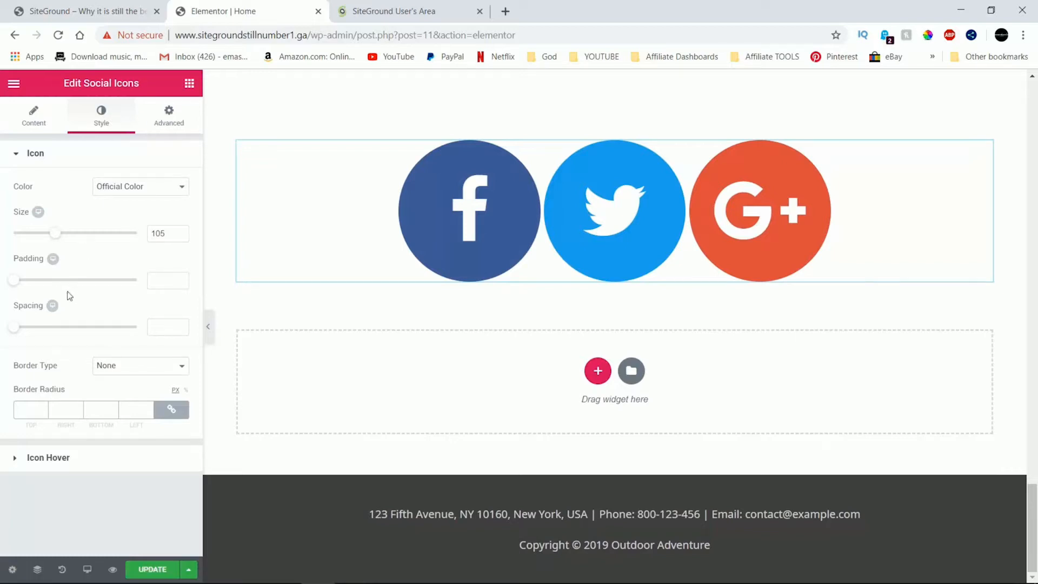
Set the social icons' hover animation to Shrink
left_click(45, 454)
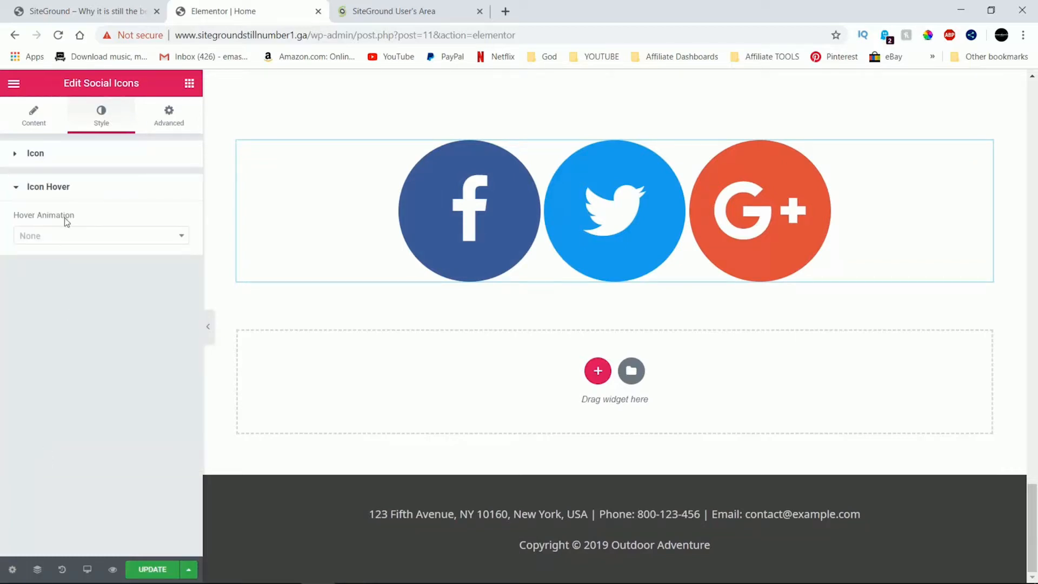
left_click(73, 238)
left_click(57, 291)
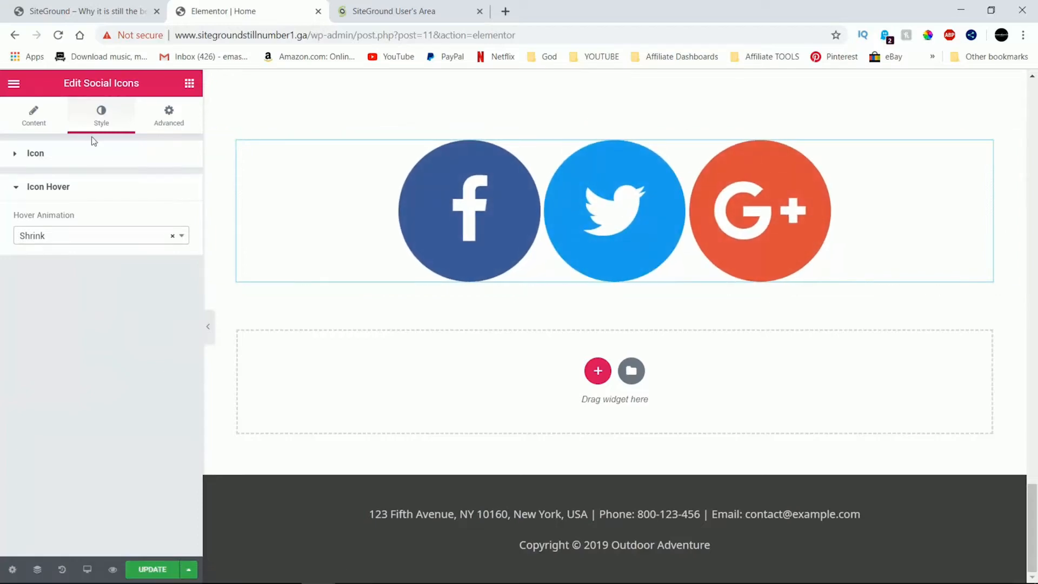
left_click(35, 189)
Look through the widget's advanced options and the link settings of the Facebook, Twitter and Google Plus icons
left_click(169, 117)
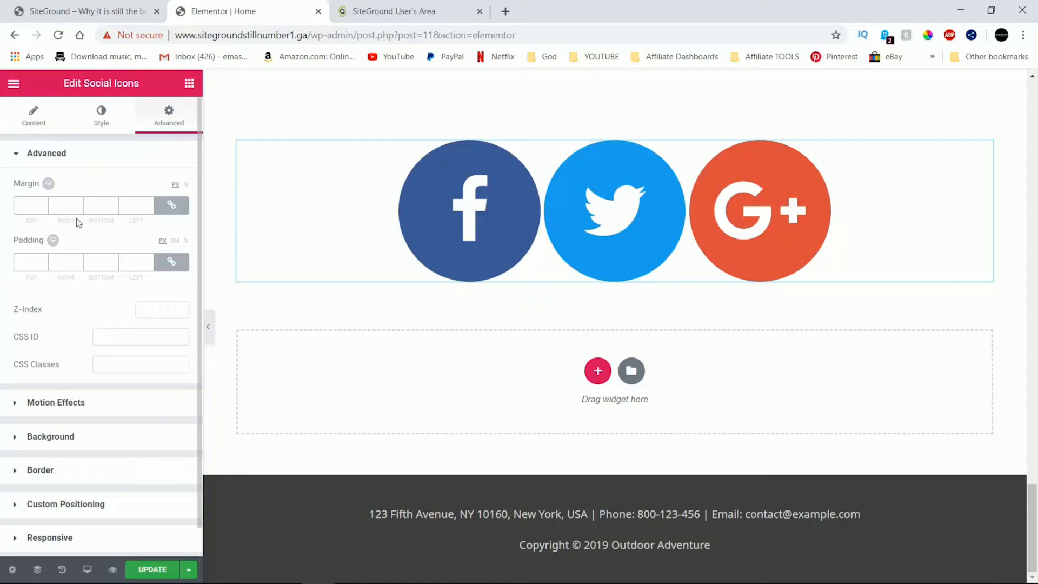
left_click(40, 116)
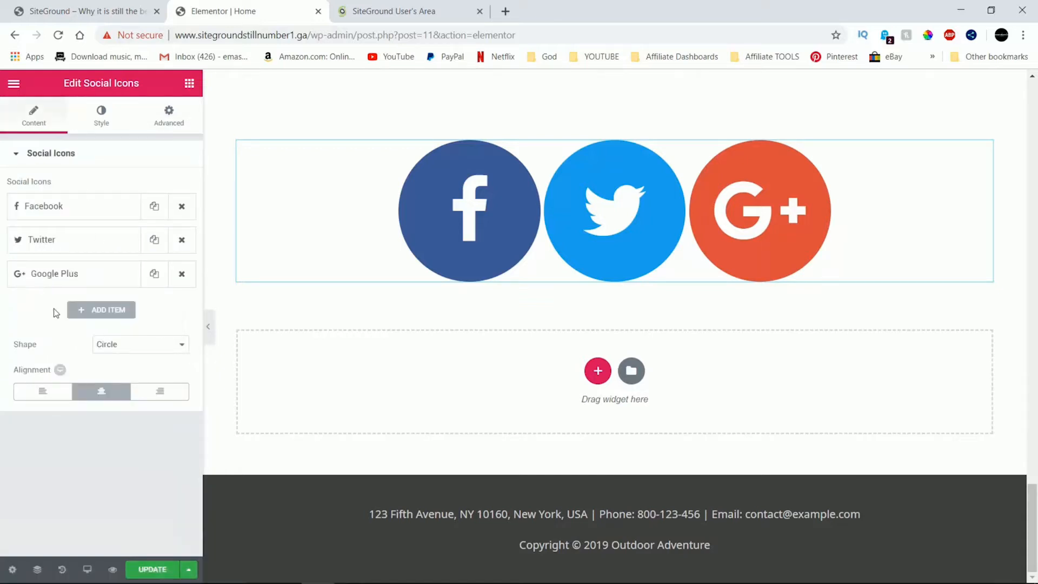
left_click(56, 207)
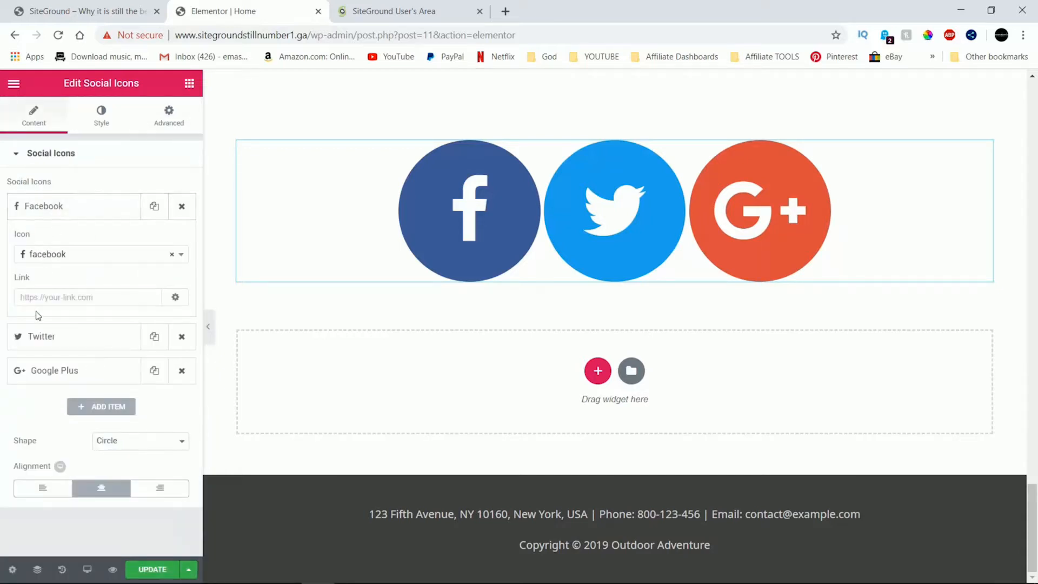
left_click(77, 296)
left_click(30, 336)
left_click(60, 369)
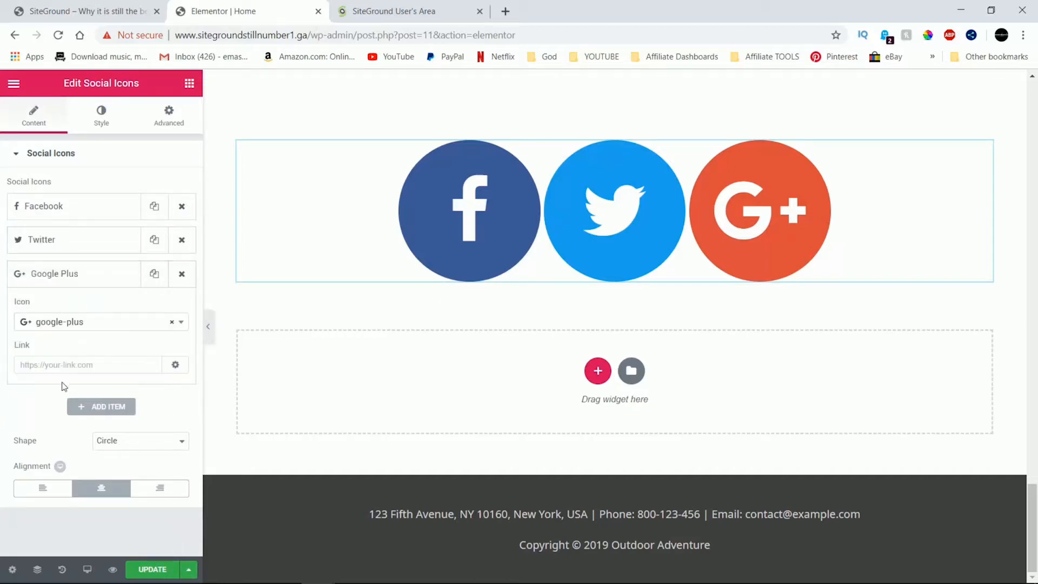
left_click(66, 367)
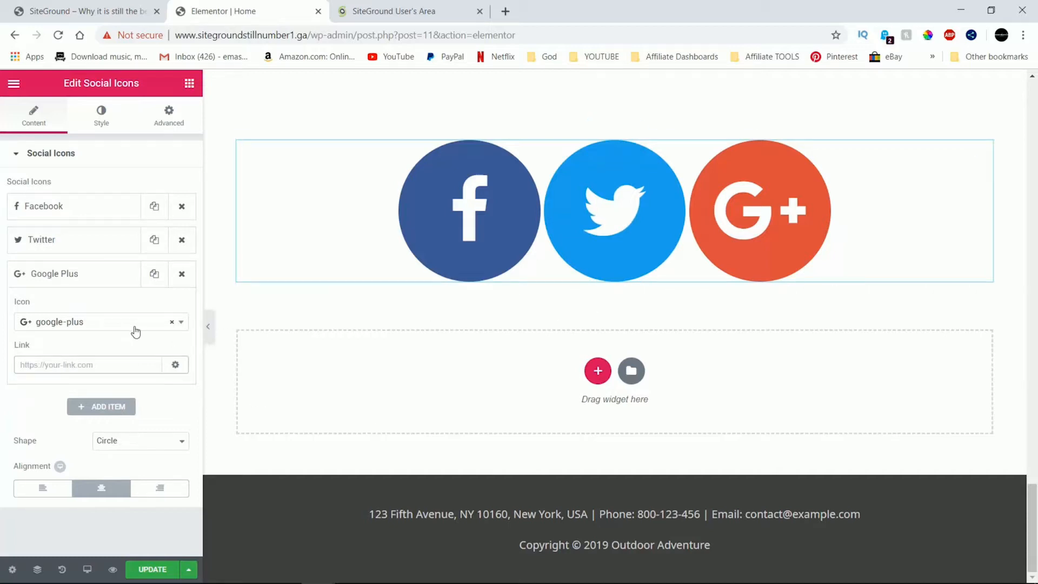
Clear the Google Plus icon, remove its entry from the social icons, and center the remaining icons
left_click(171, 322)
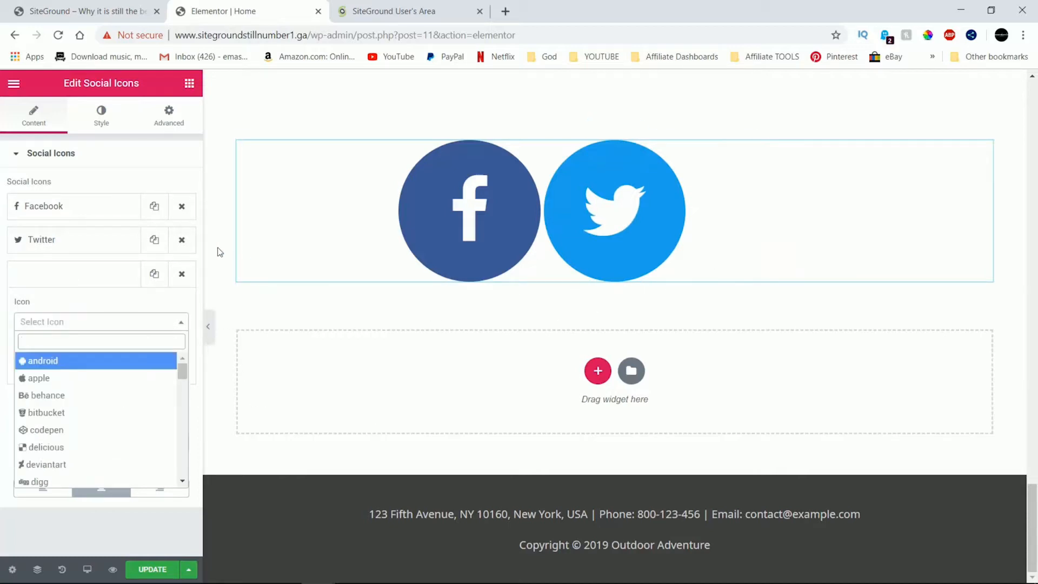
left_click(111, 323)
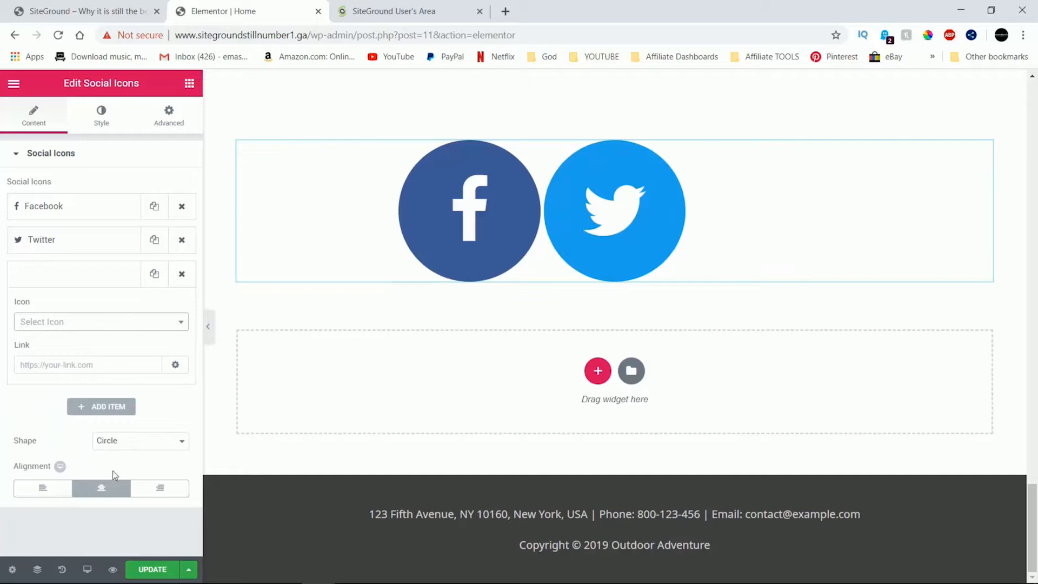
left_click(46, 488)
left_click(102, 489)
left_click(156, 490)
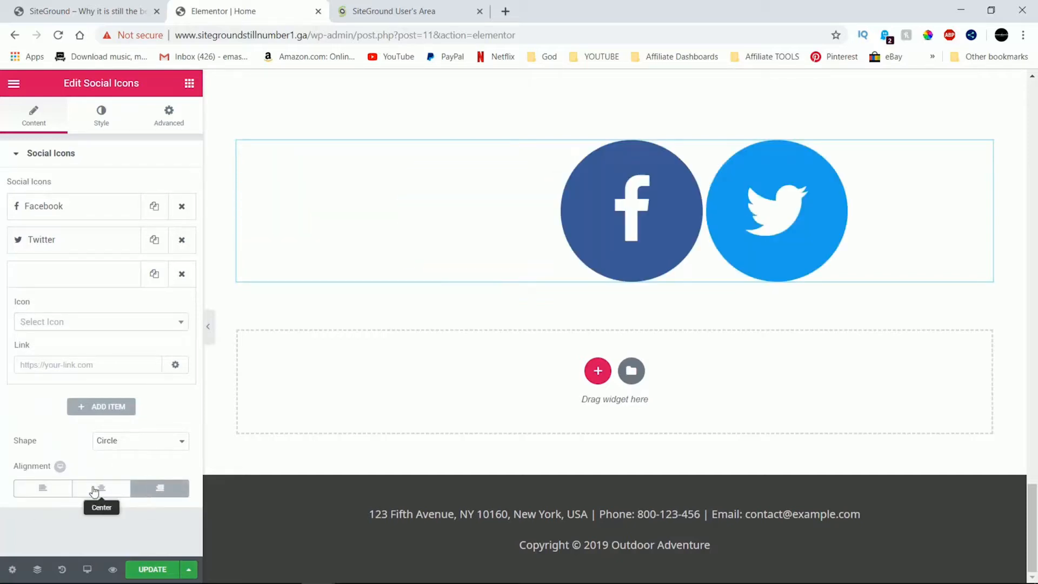
left_click(182, 274)
left_click(103, 357)
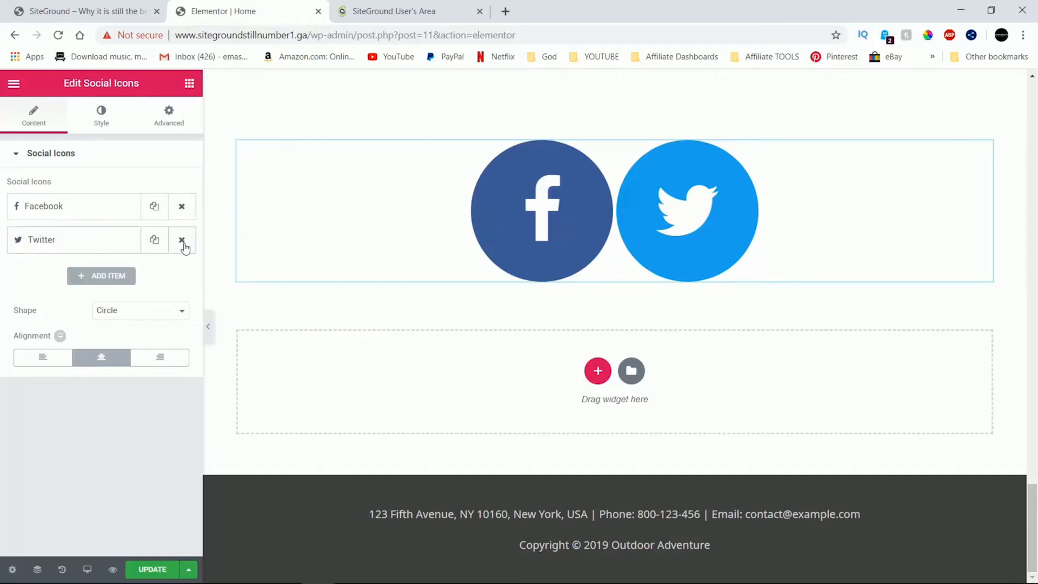
Add a new social icon entry with the youtube icon, and remove the Twitter entry
left_click(126, 273)
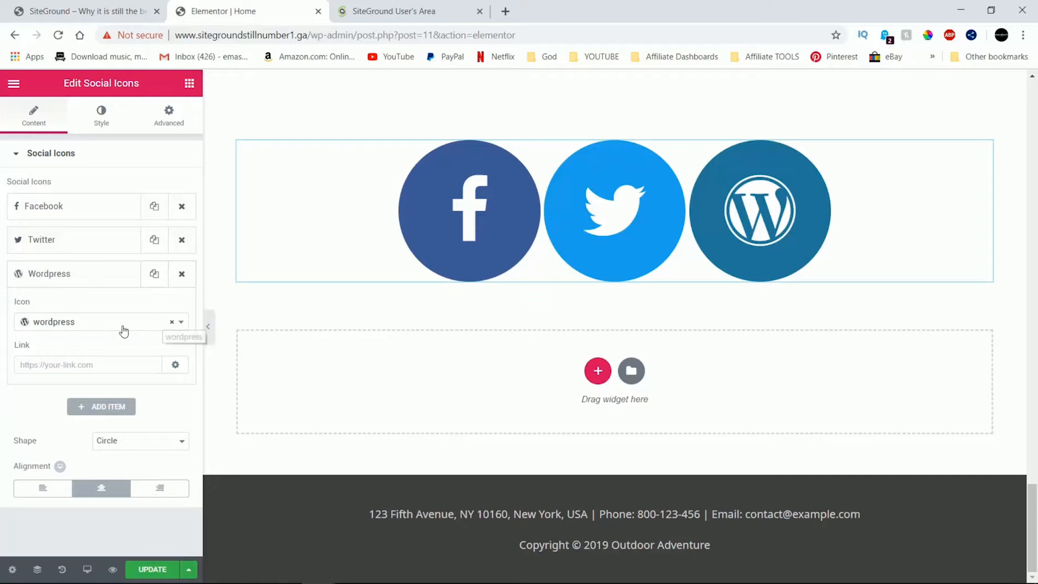
left_click(124, 330)
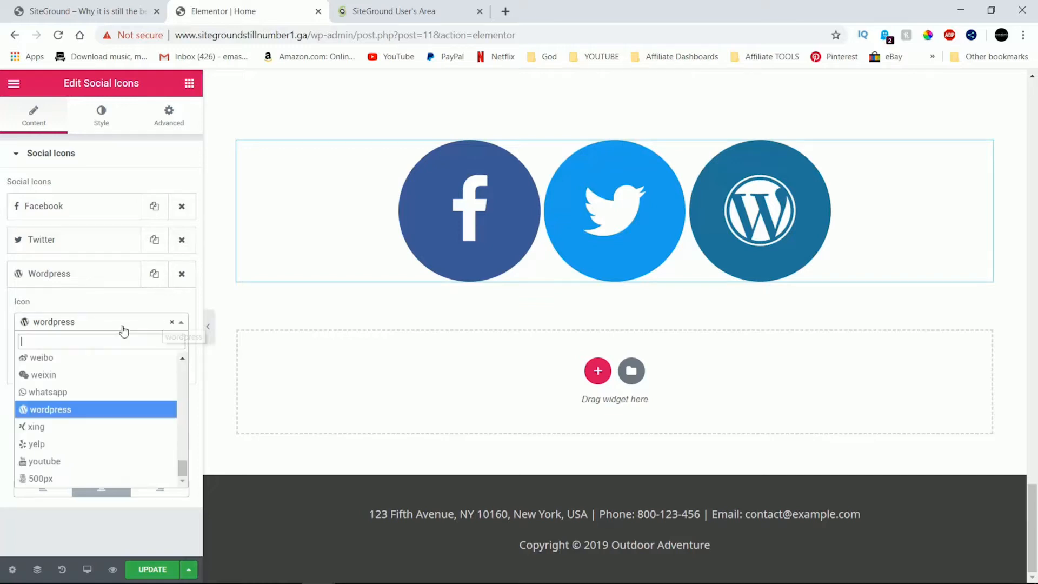
left_click(84, 461)
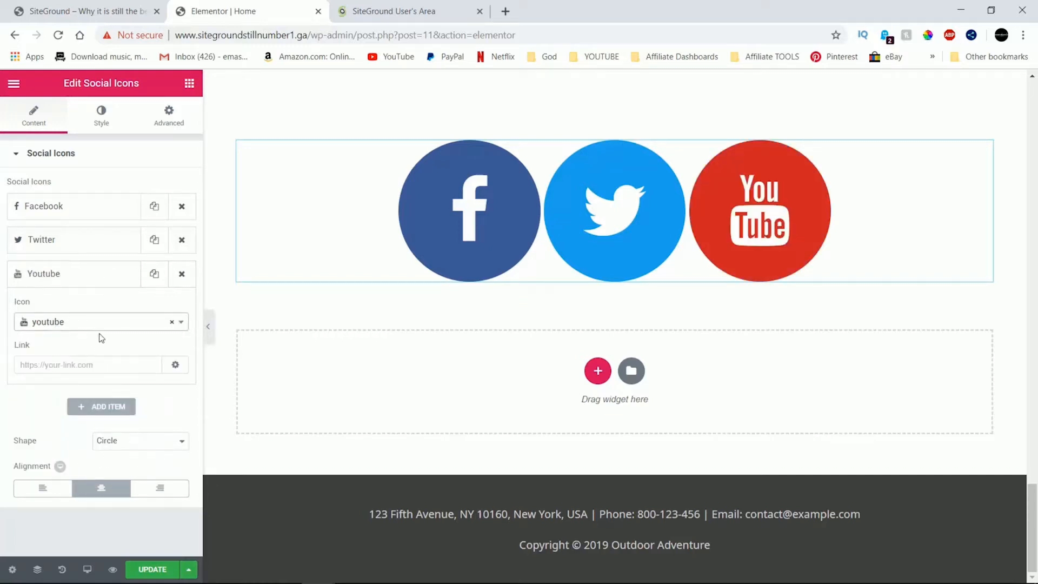
left_click(182, 241)
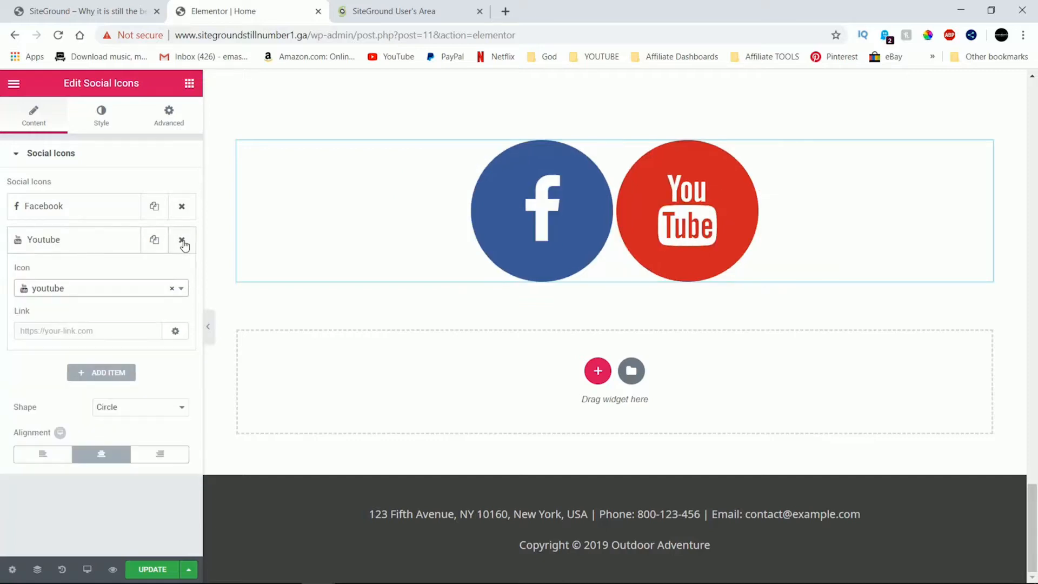
left_click(100, 332)
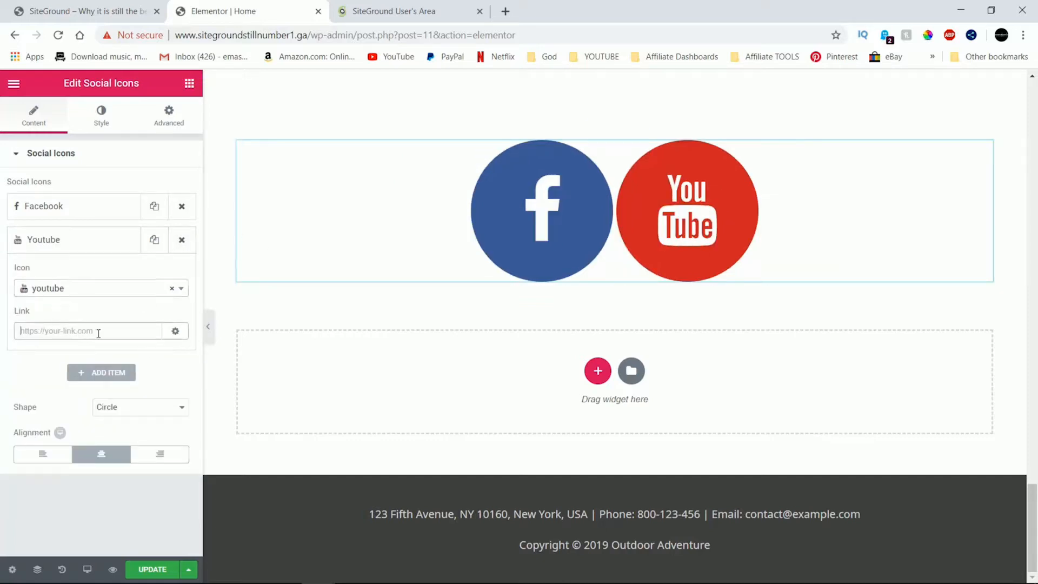
Browse the icons available for the Youtube entry of the social icons widget
left_click(135, 292)
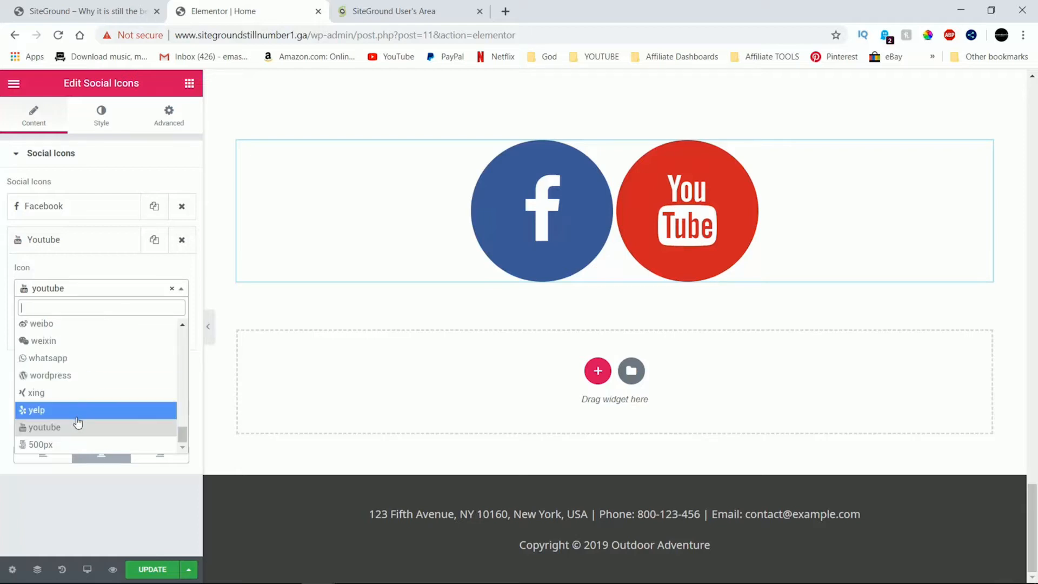
scroll(81, 389, "up", 3)
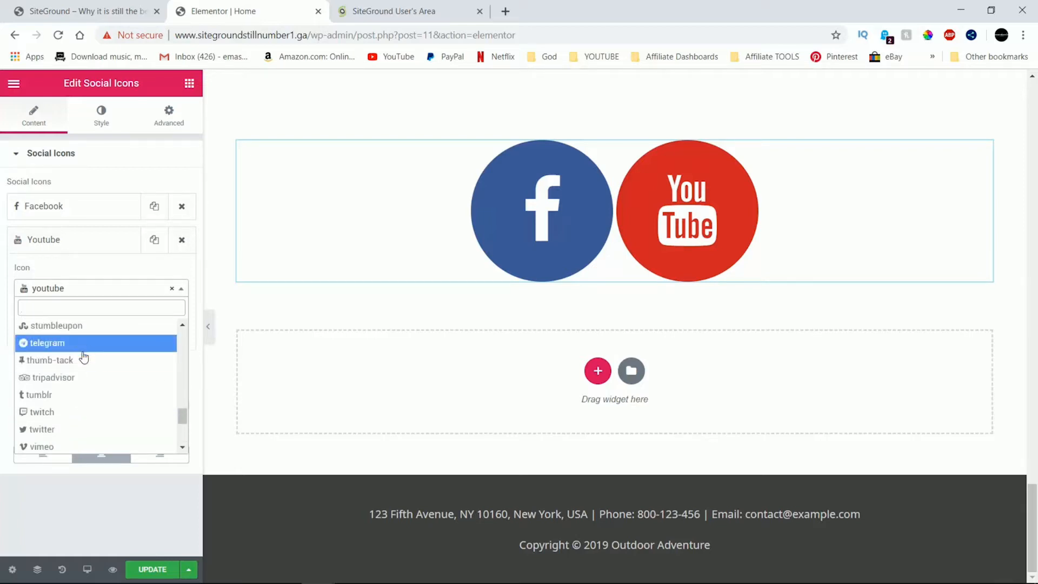
scroll(82, 359, "up", 3)
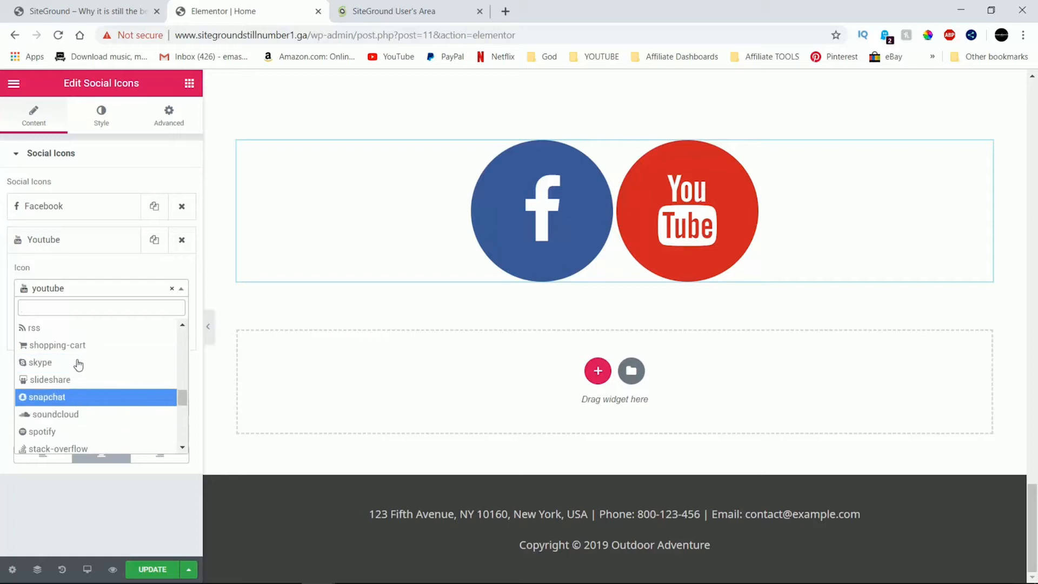
scroll(65, 427, "up", 3)
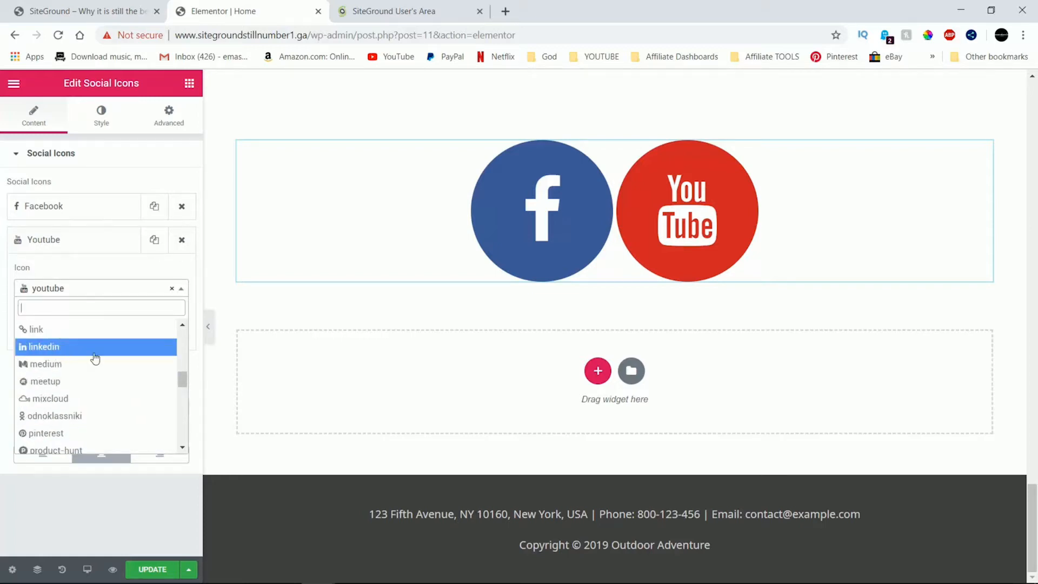
scroll(90, 373, "up", 3)
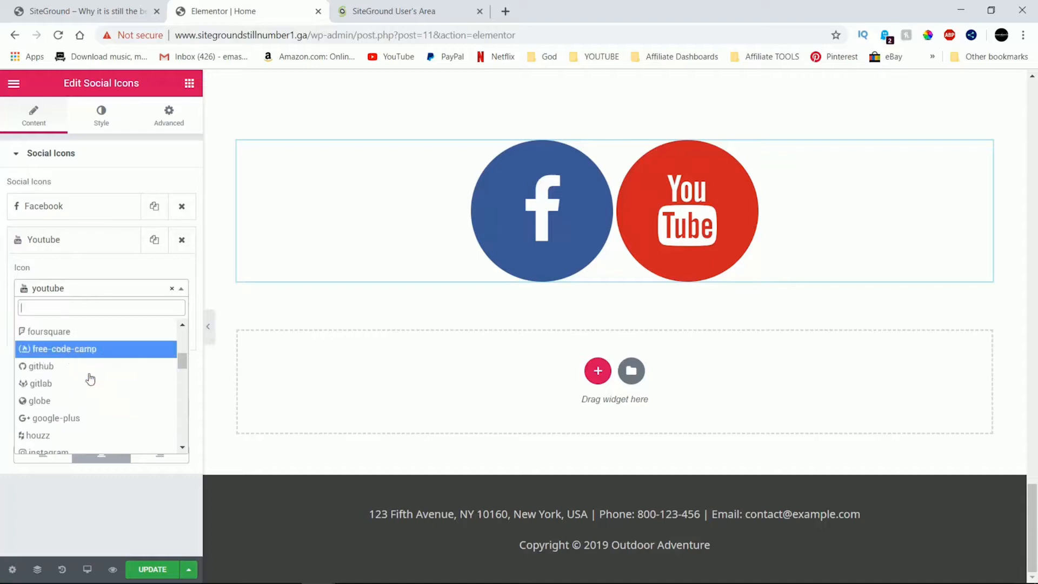
scroll(86, 384, "down", 3)
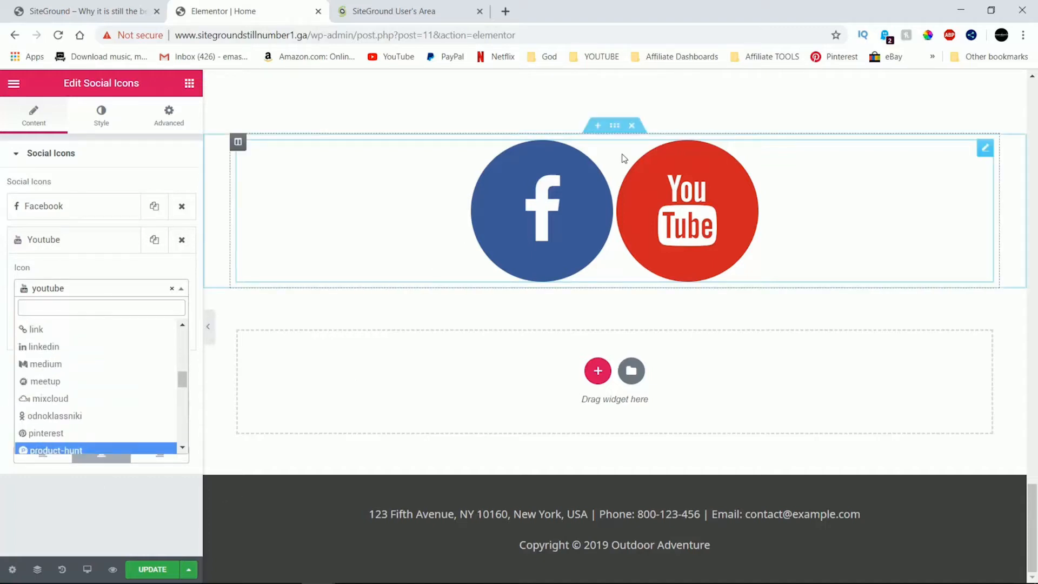
Delete the section containing the social icons and look through the general widgets
left_click(631, 125)
scroll(64, 434, "down", 5)
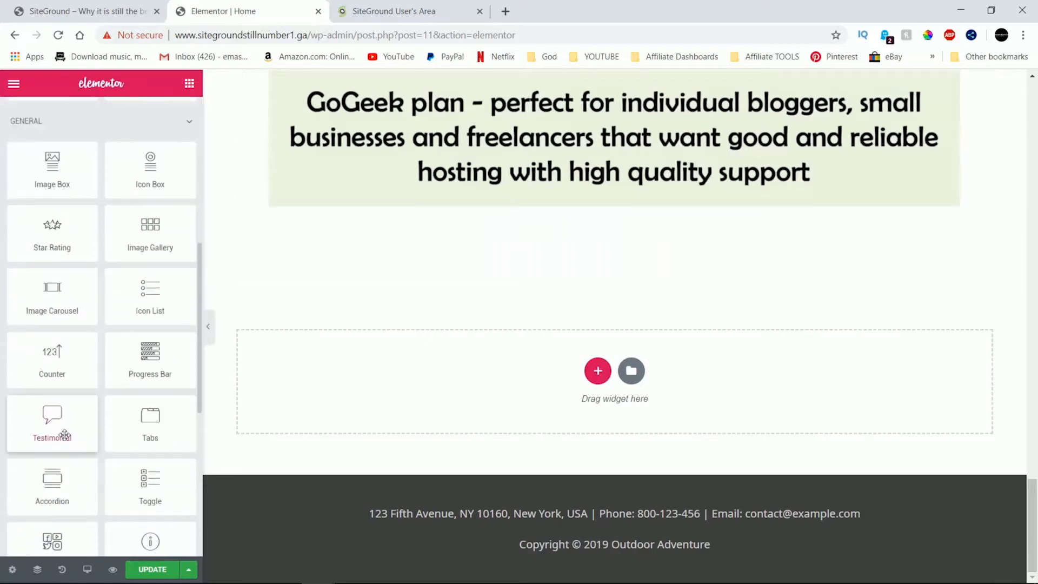
scroll(64, 434, "down", 4)
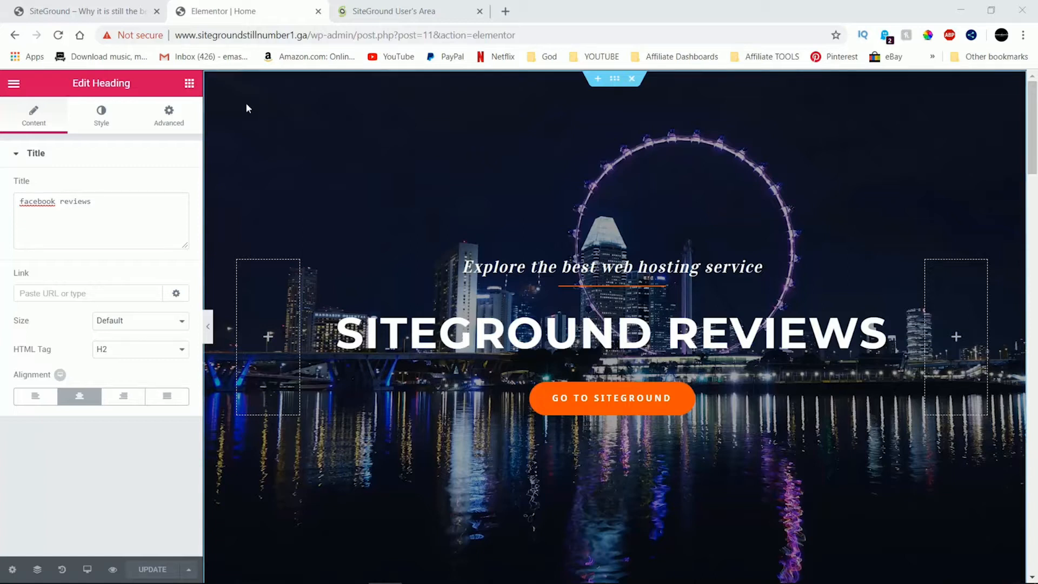
Remove the background overlay image from the "Explore The World" section
left_click(190, 85)
scroll(378, 214, "down", 3)
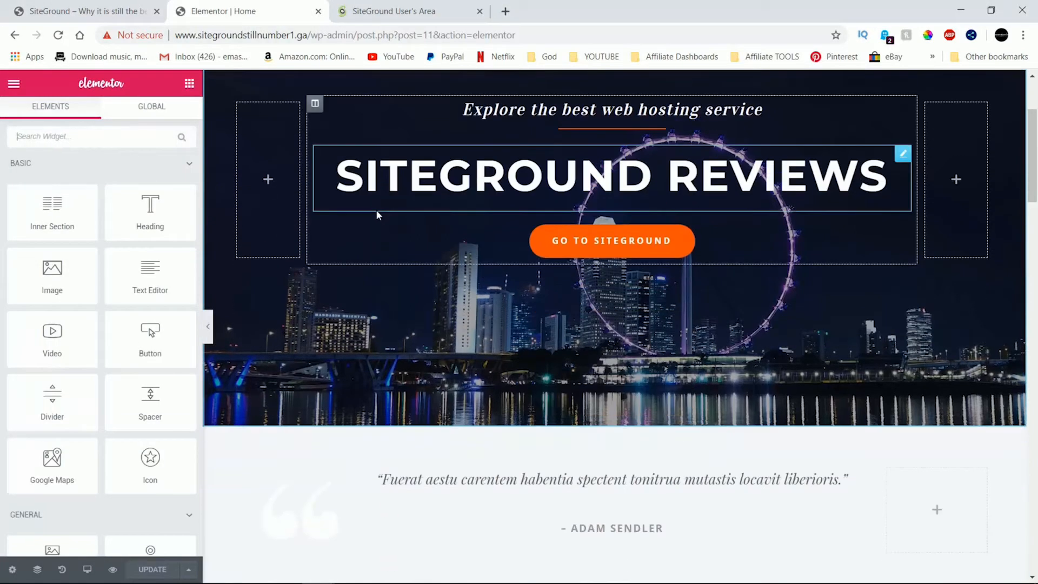
scroll(376, 210, "down", 20)
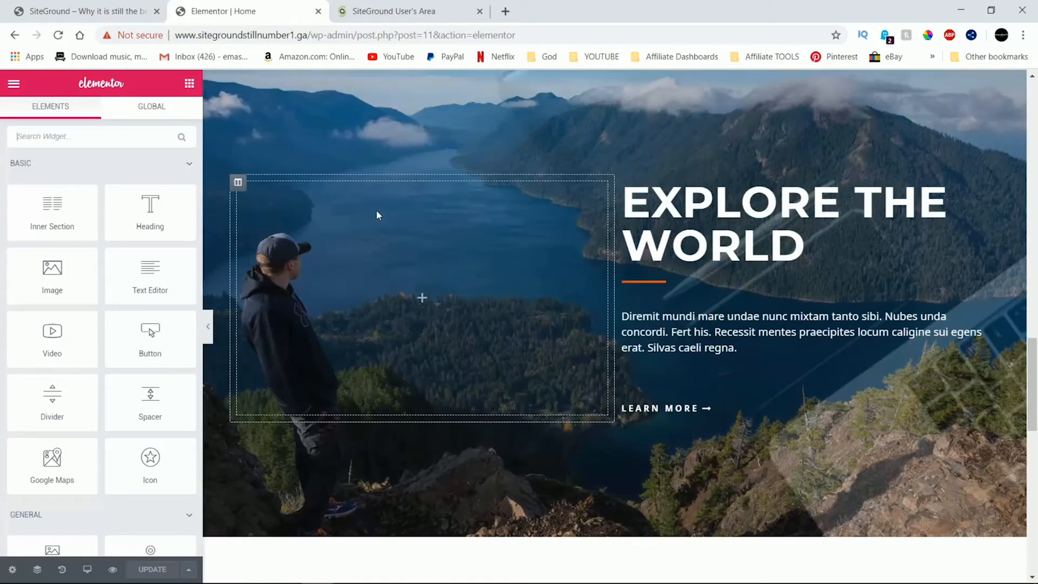
scroll(714, 319, "up", 3)
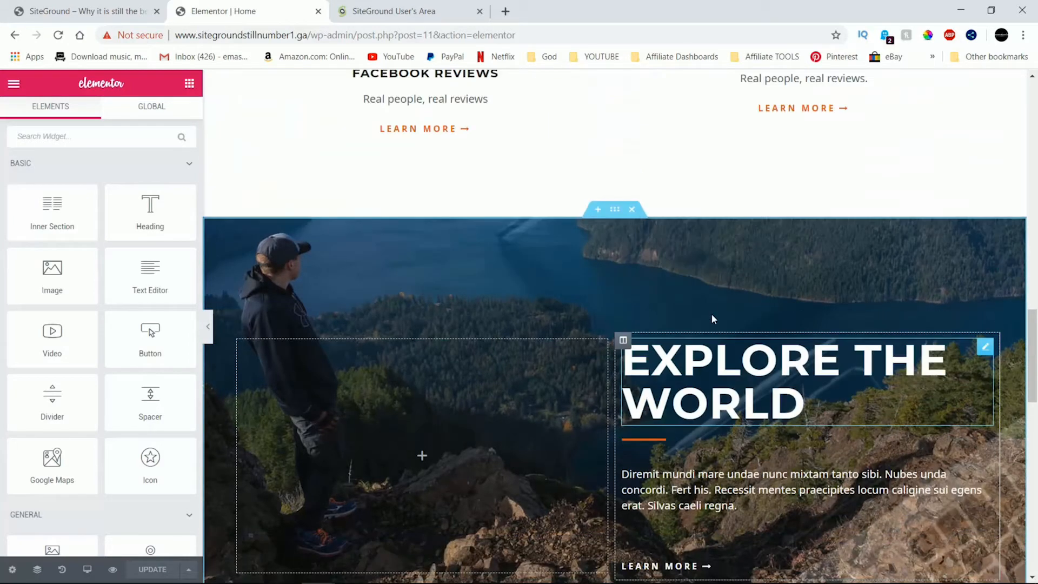
right_click(708, 300)
left_click(716, 312)
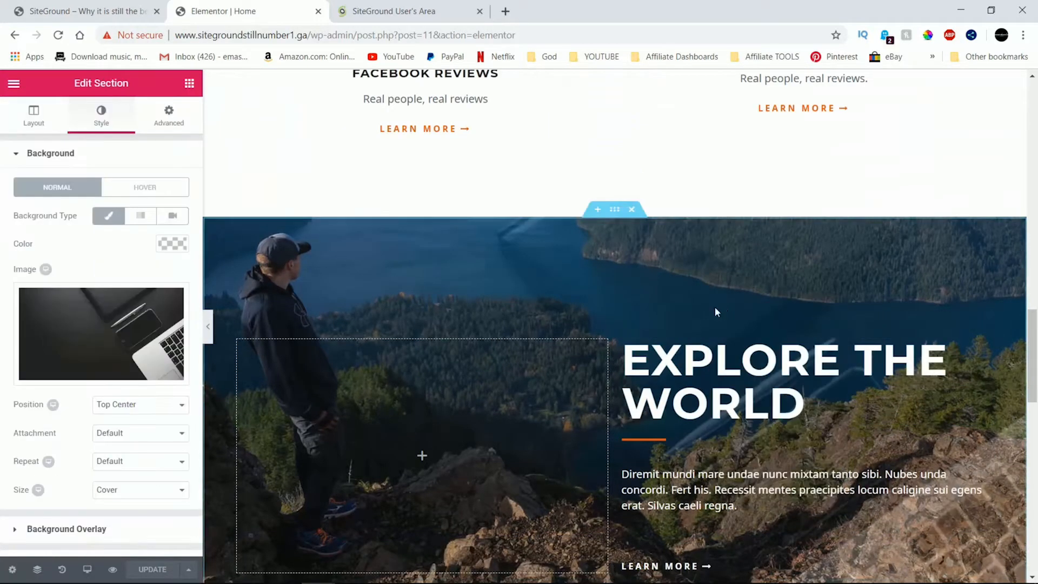
mouse_move(68, 378)
scroll(69, 378, "down", 2)
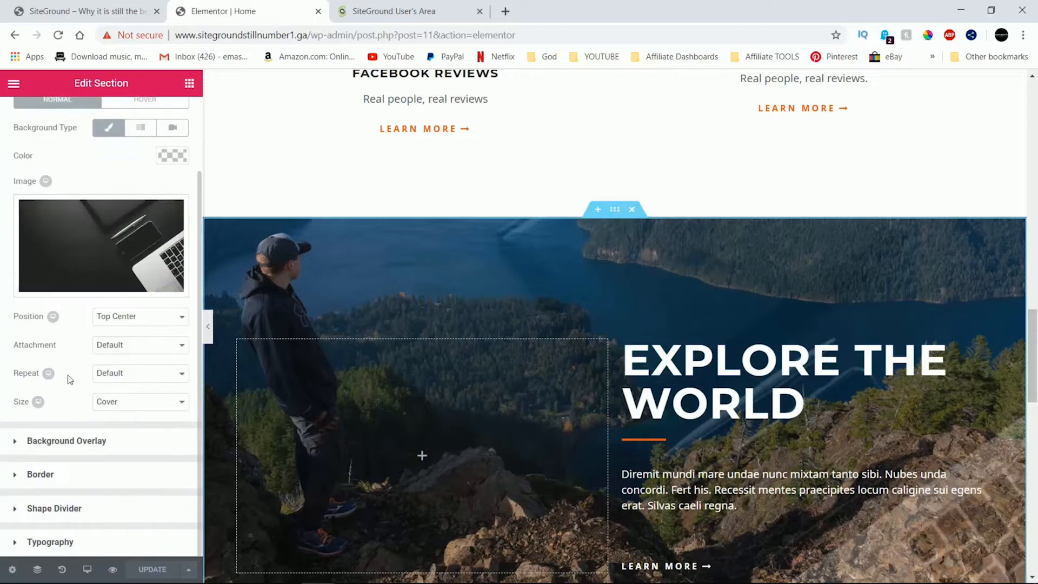
left_click(82, 439)
mouse_move(96, 373)
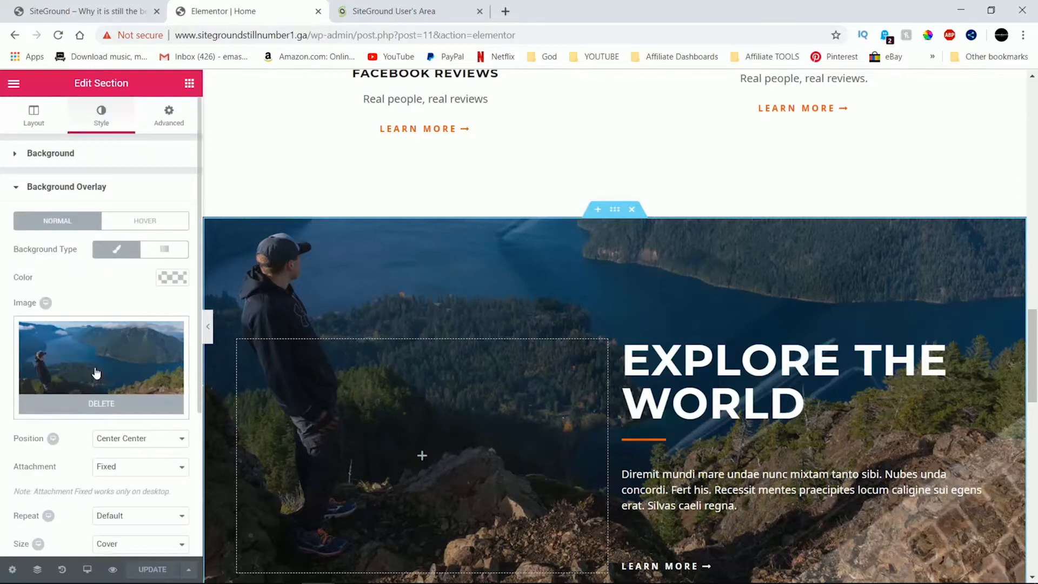
left_click(94, 404)
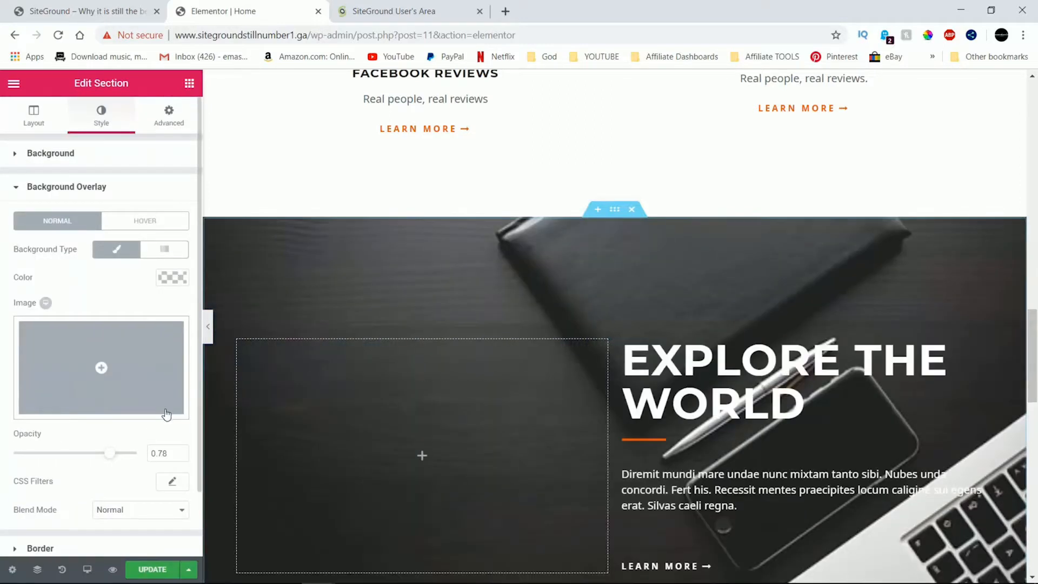
Insert business-3370832_1920.jpg from the media library as the section's background overlay image
left_click(114, 378)
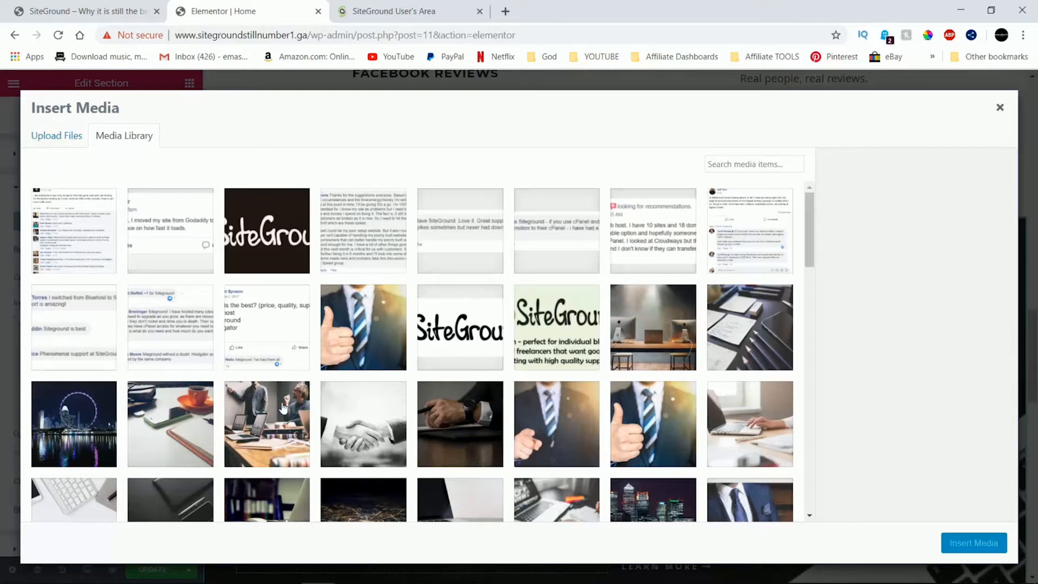
scroll(283, 408, "down", 3)
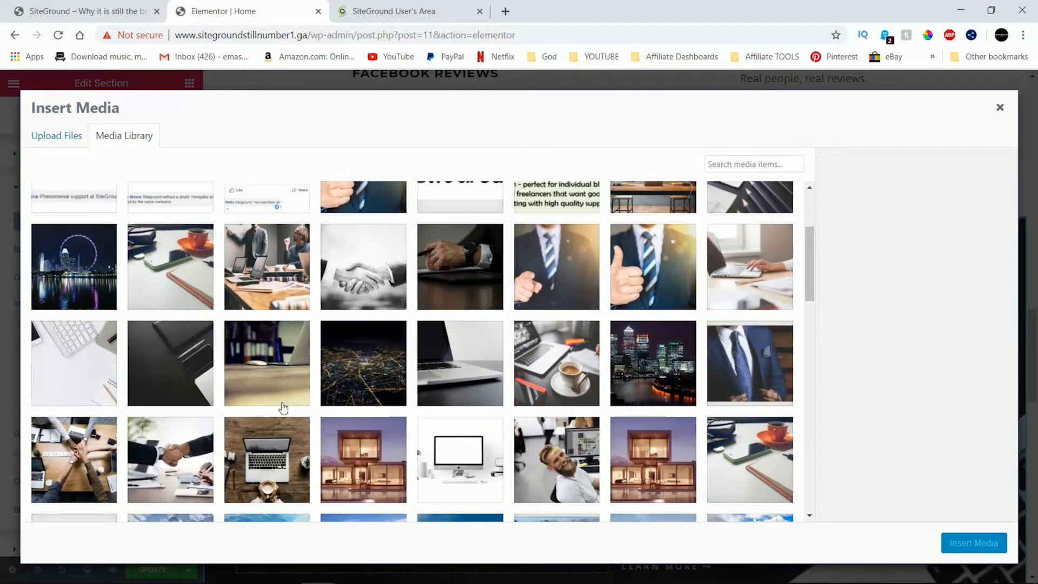
scroll(282, 409, "down", 3)
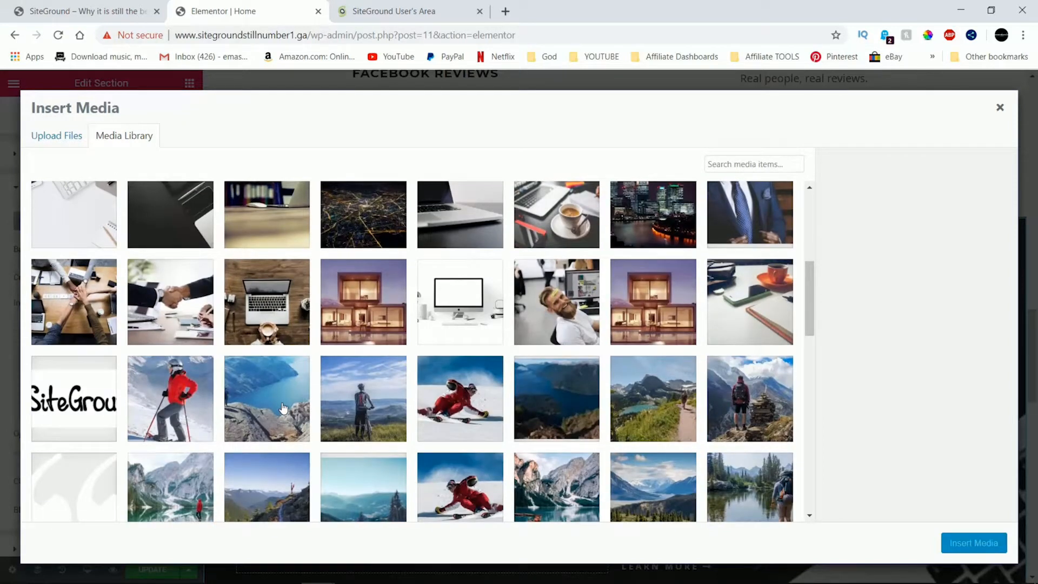
scroll(283, 409, "down", 3)
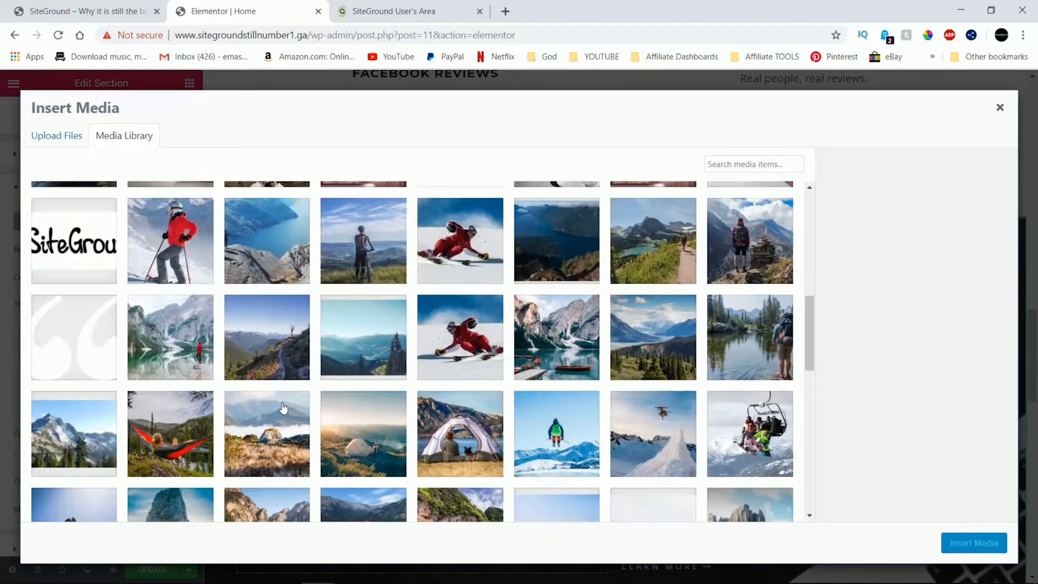
scroll(283, 408, "down", 3)
scroll(283, 408, "up", 9)
scroll(282, 408, "down", 3)
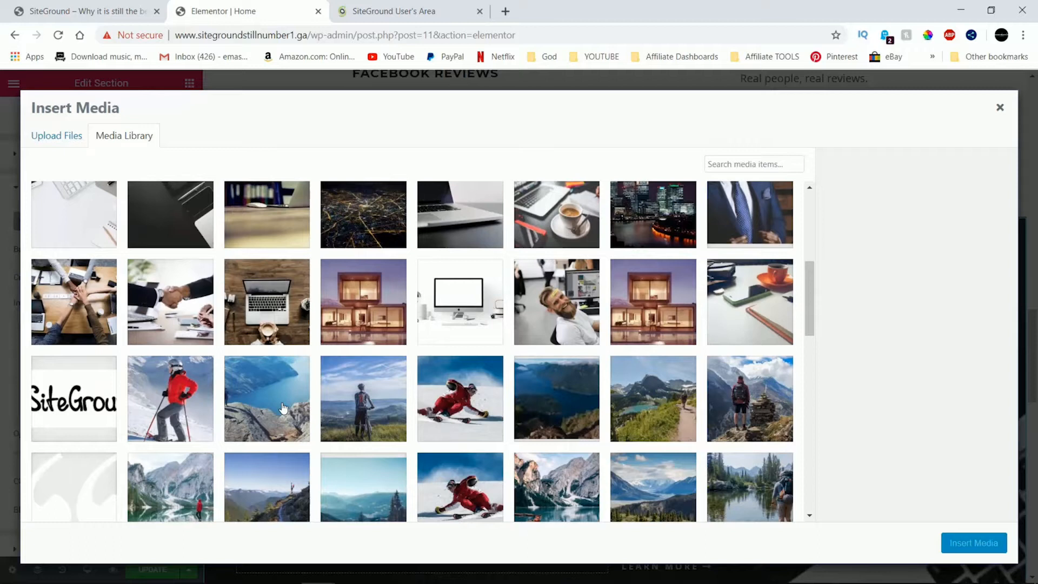
left_click(74, 299)
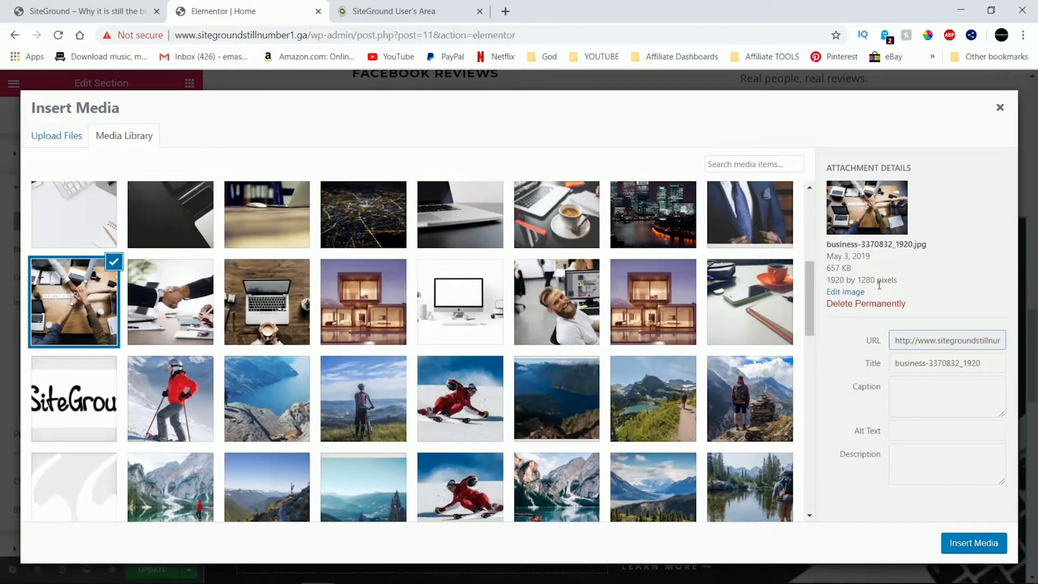
left_click_drag(896, 364, 980, 363)
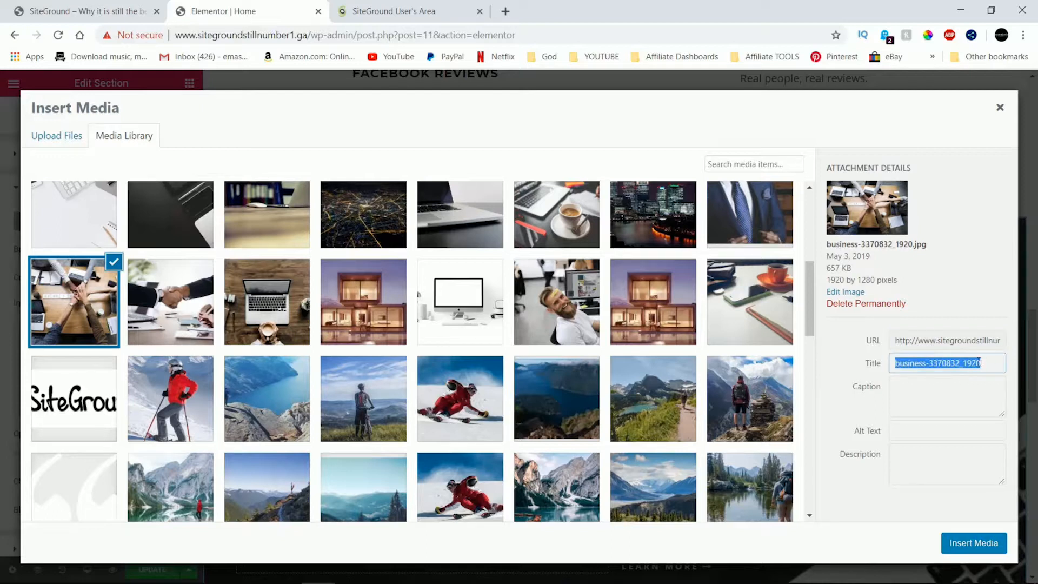
left_click(916, 381)
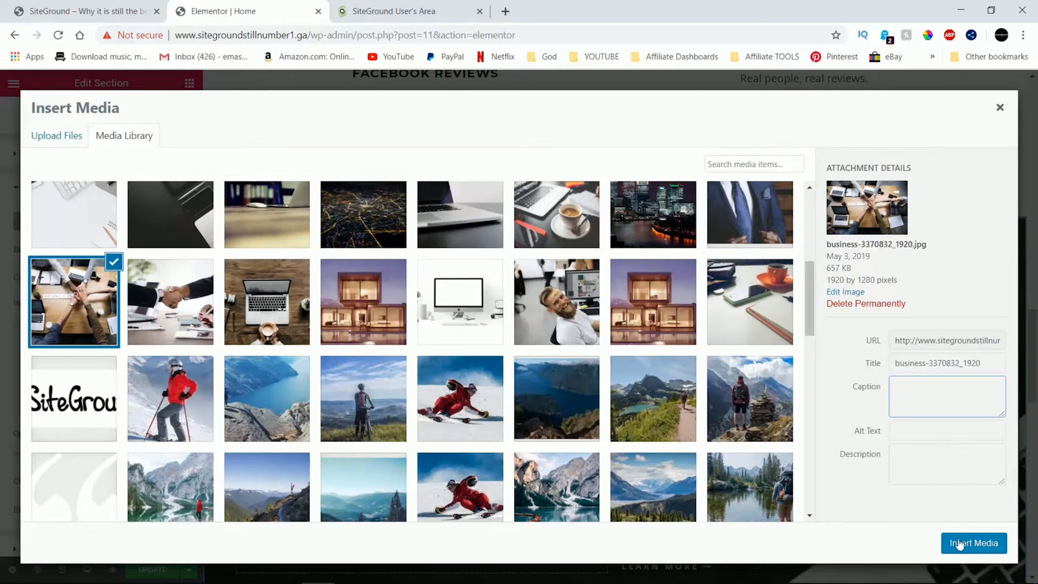
left_click(958, 544)
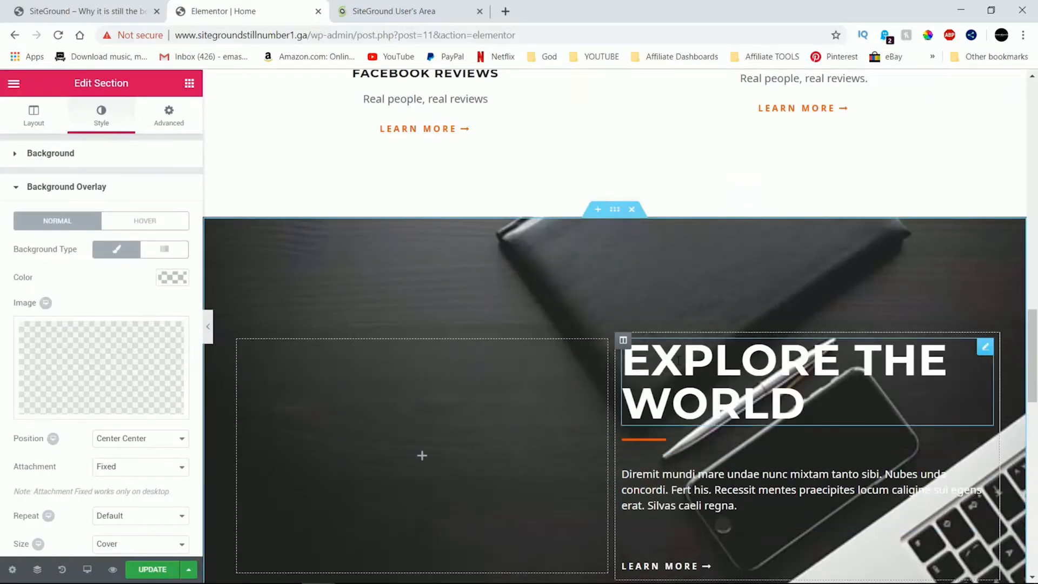
Change the "Explore The World" heading text to "Why so many people recommend siteground"
scroll(678, 359, "down", 3)
scroll(677, 359, "down", 3)
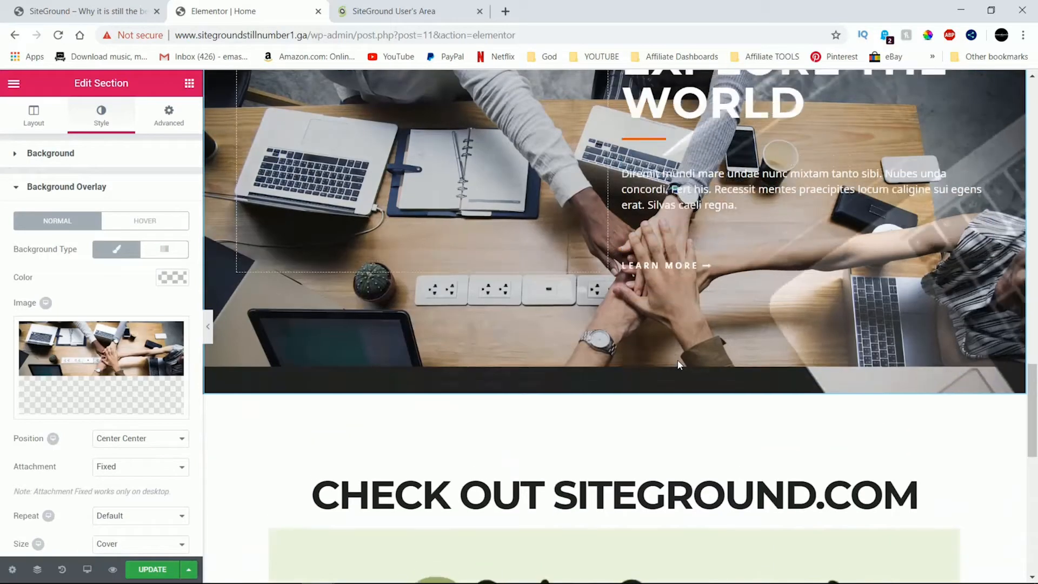
scroll(677, 360, "up", 6)
left_click(677, 360)
scroll(702, 294, "down", 3)
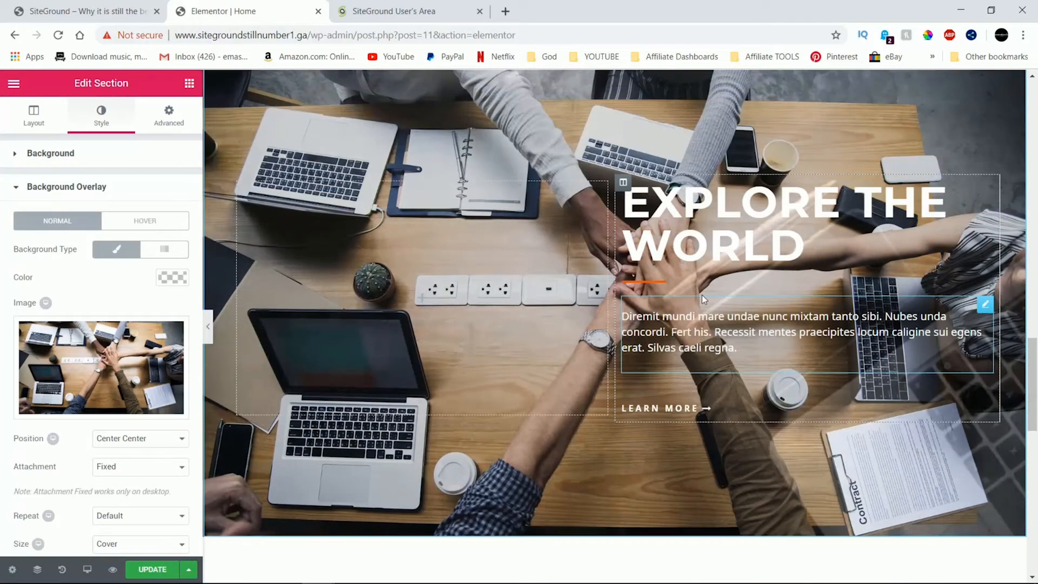
left_click_drag(97, 202, 2, 190)
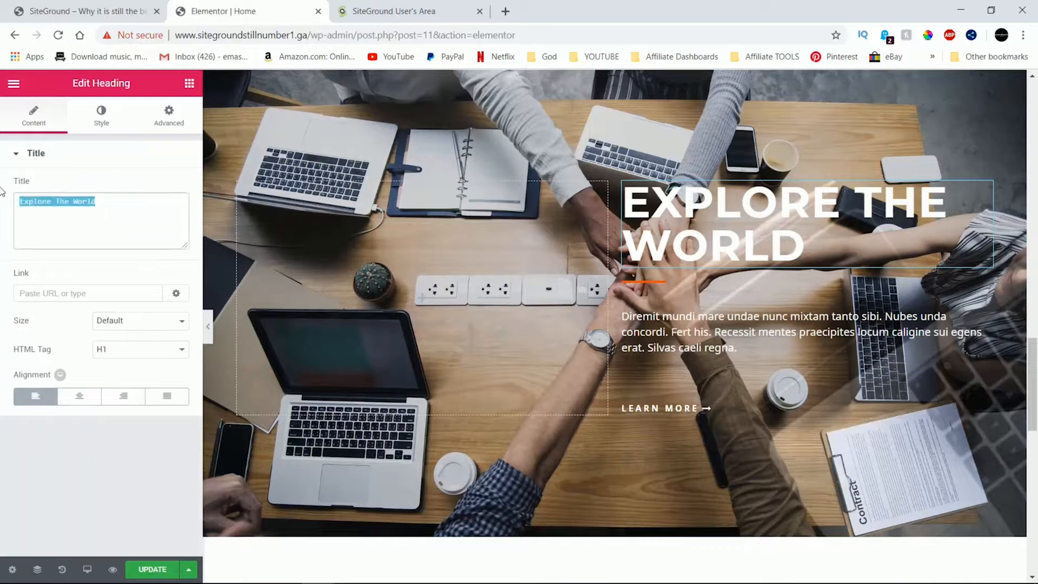
type("why")
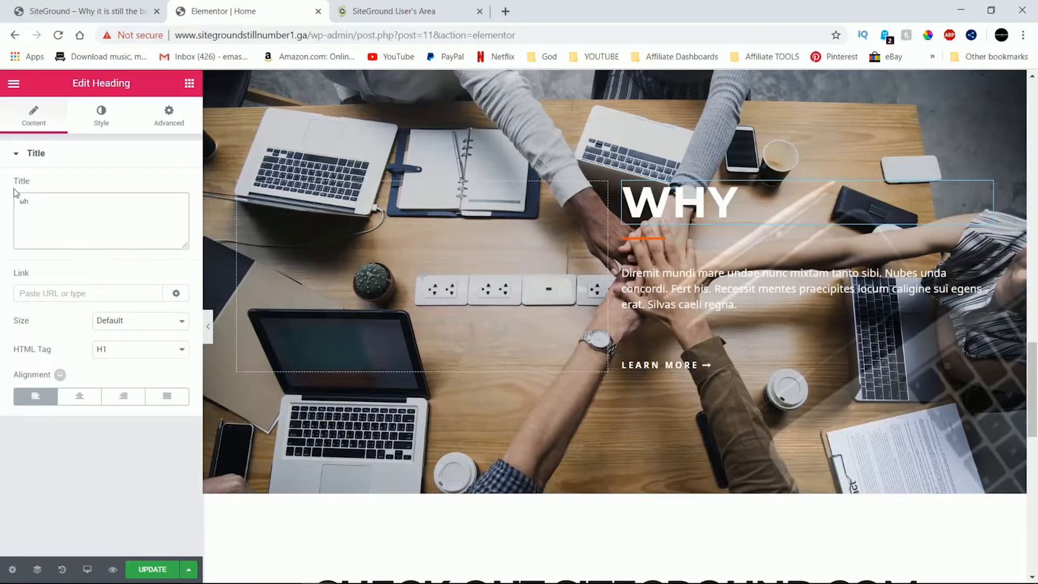
key("BackSpace")
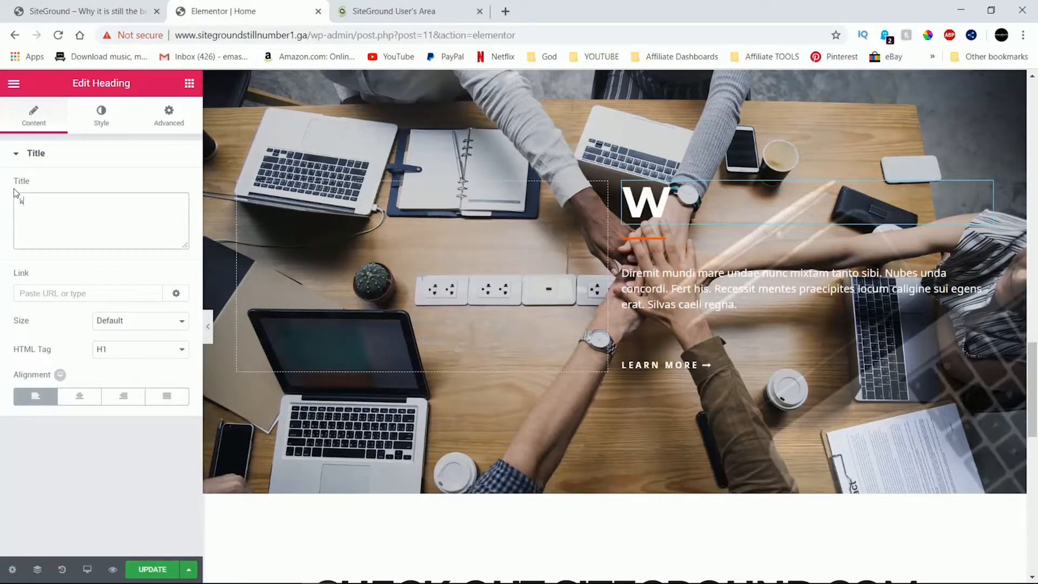
type("hy so")
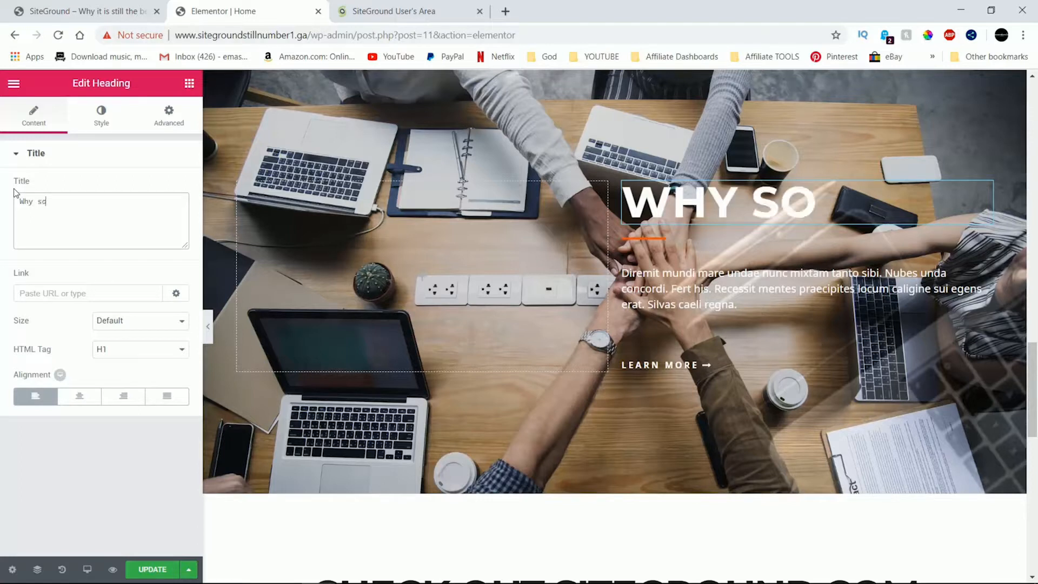
type(" many peo")
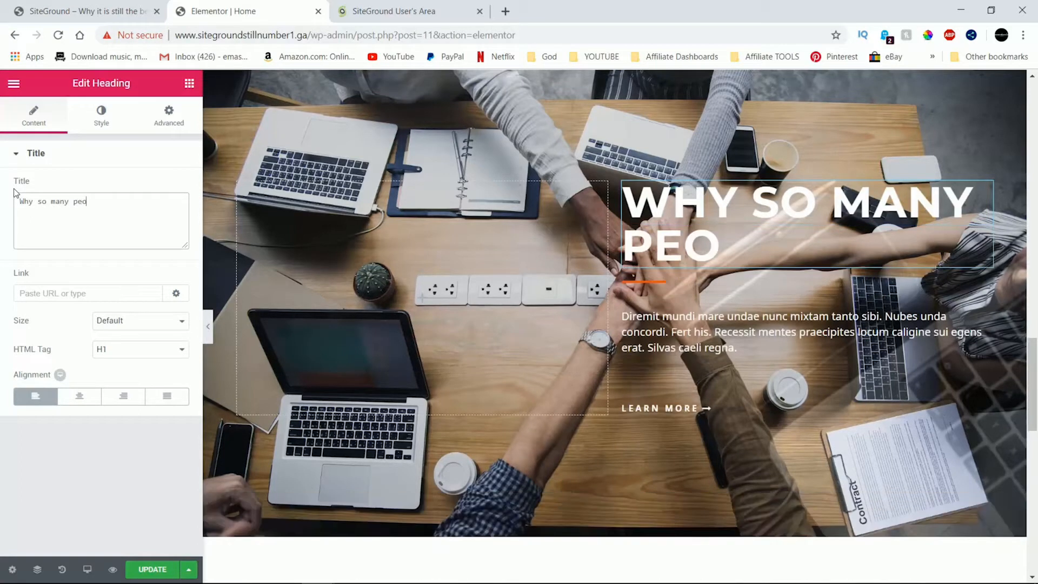
type("ple re")
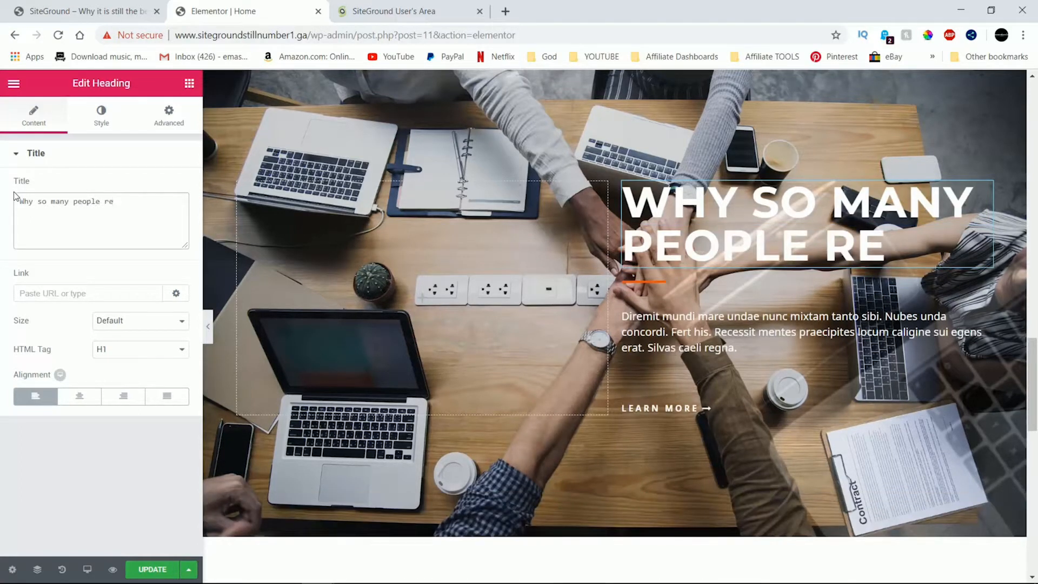
type("commend ")
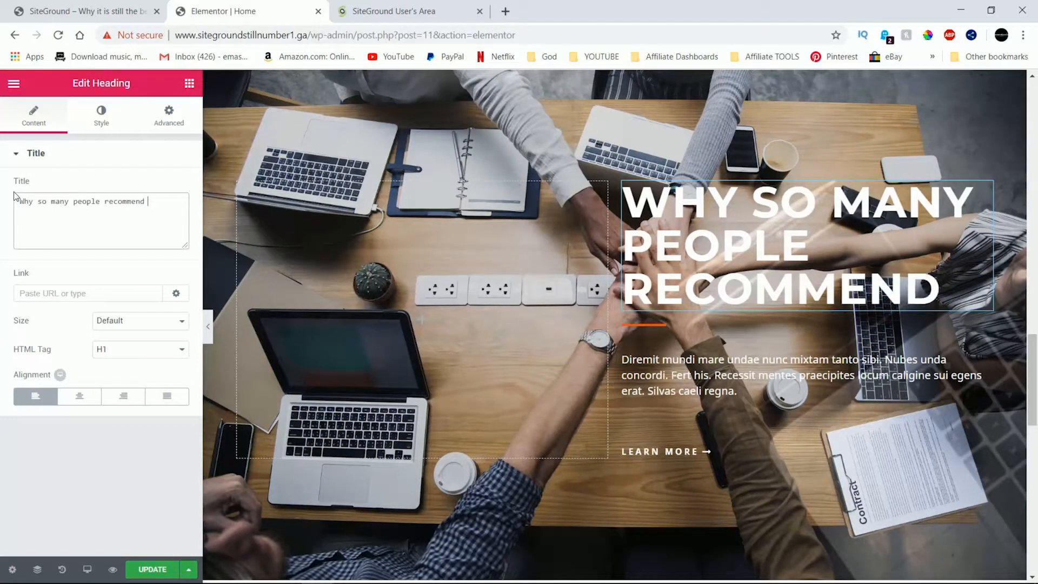
type("sitegr")
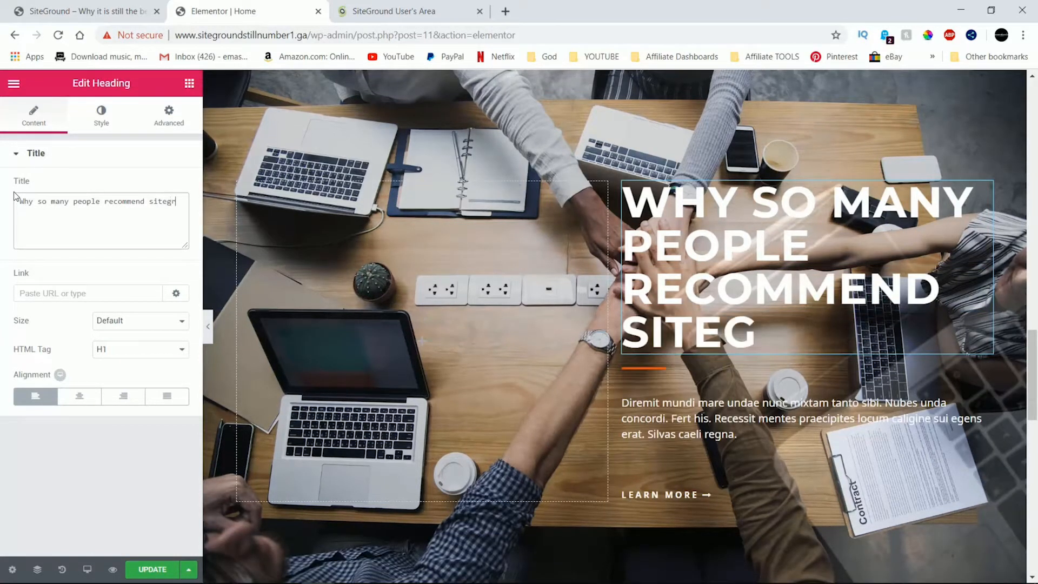
type("ound")
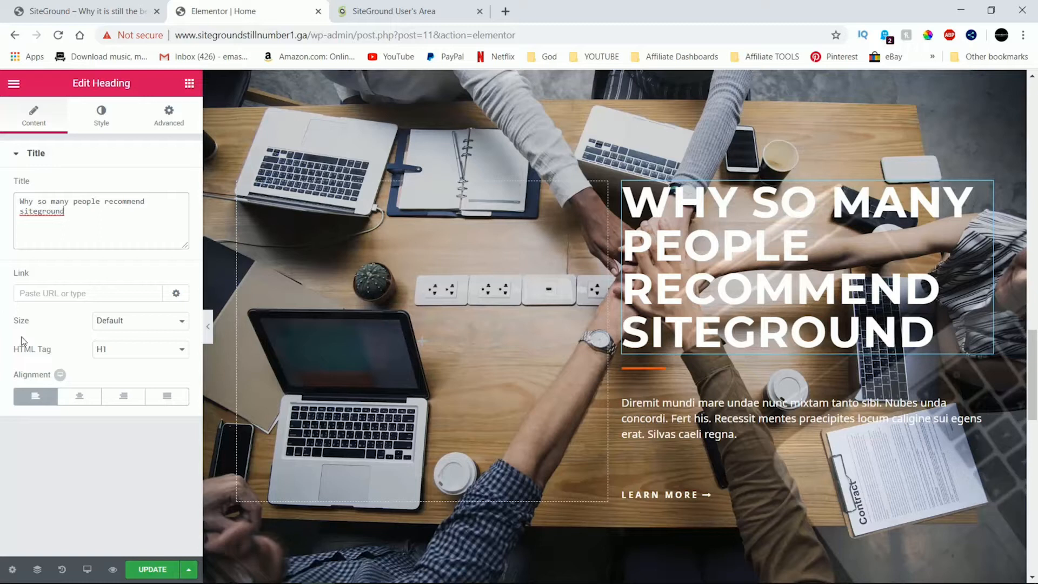
Replace the placeholder paragraph under the "Why so many people recommend siteground" heading with "click here to see user reviews"
left_click(648, 427)
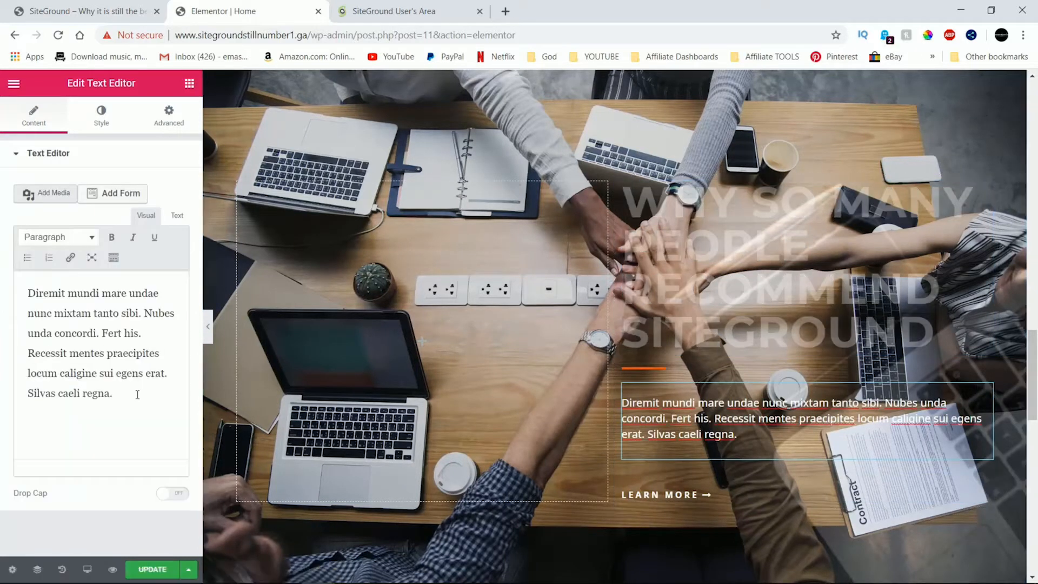
left_click_drag(113, 394, 29, 277)
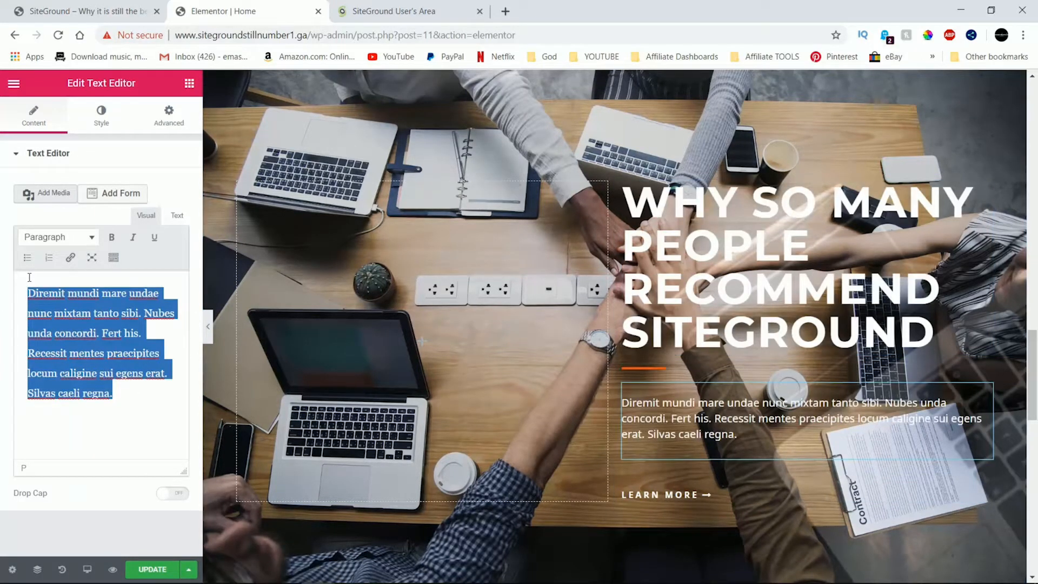
type("click here")
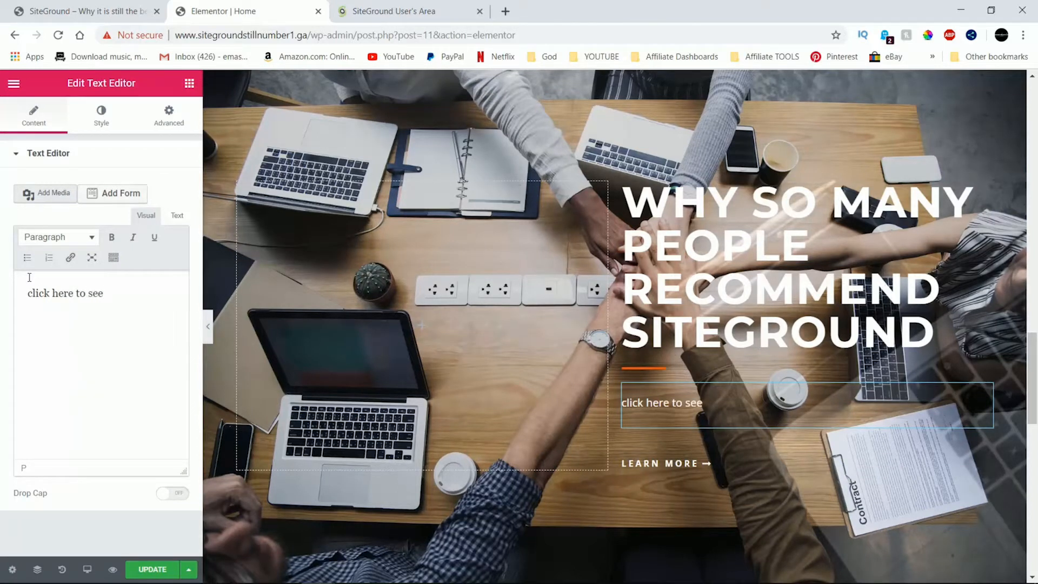
type("to see user reviews")
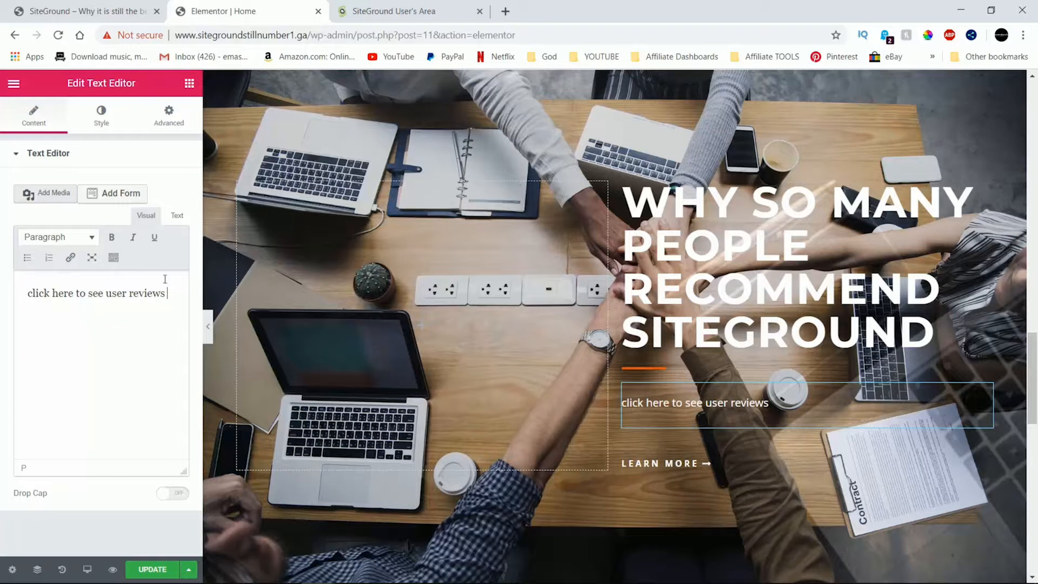
Paste the copied SiteGround affiliate URL as the Learn More button's link in this section and update the page
left_click(667, 468)
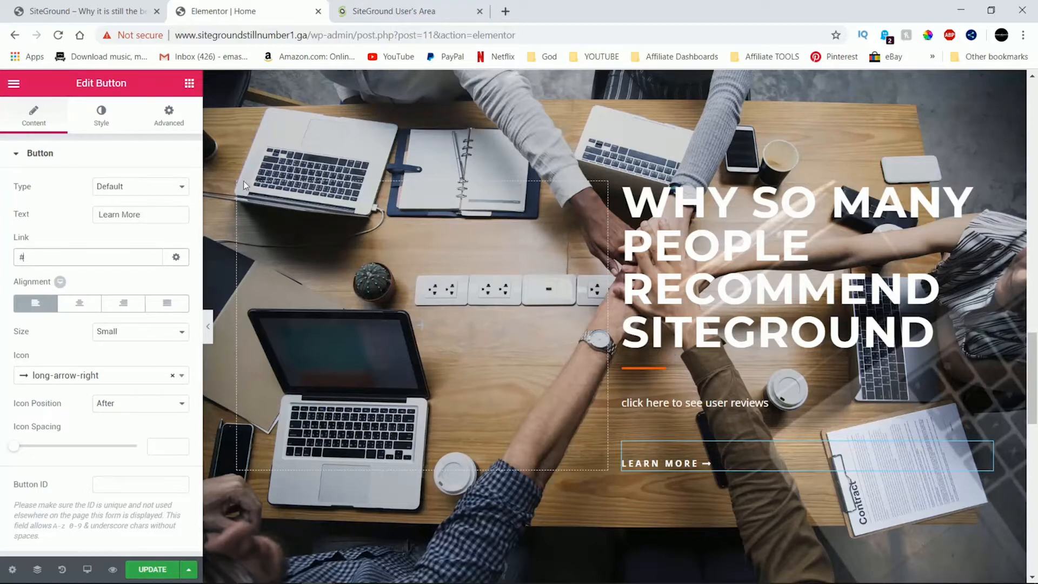
right_click(42, 258)
left_click(85, 323)
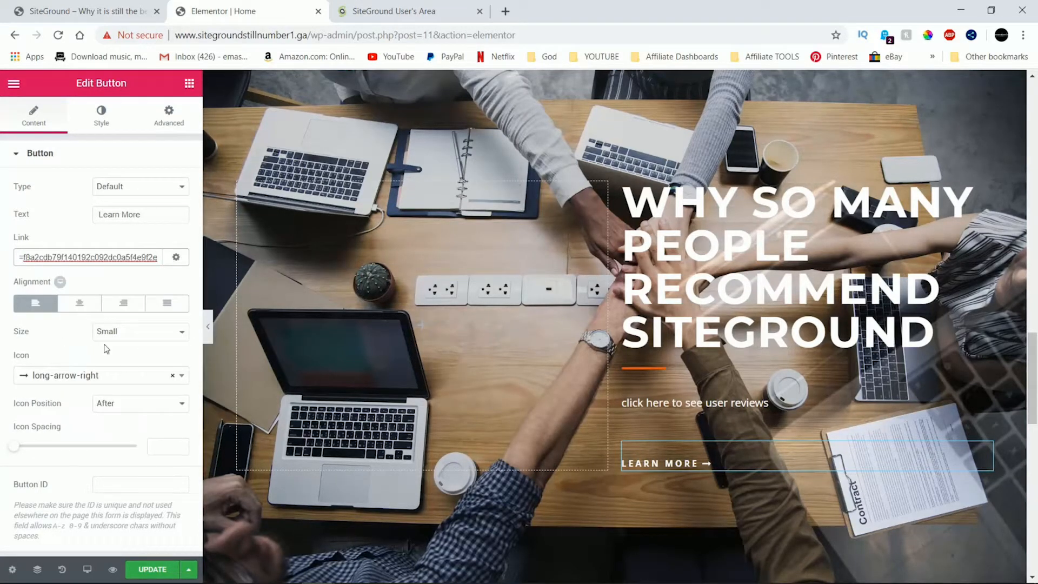
left_click(153, 569)
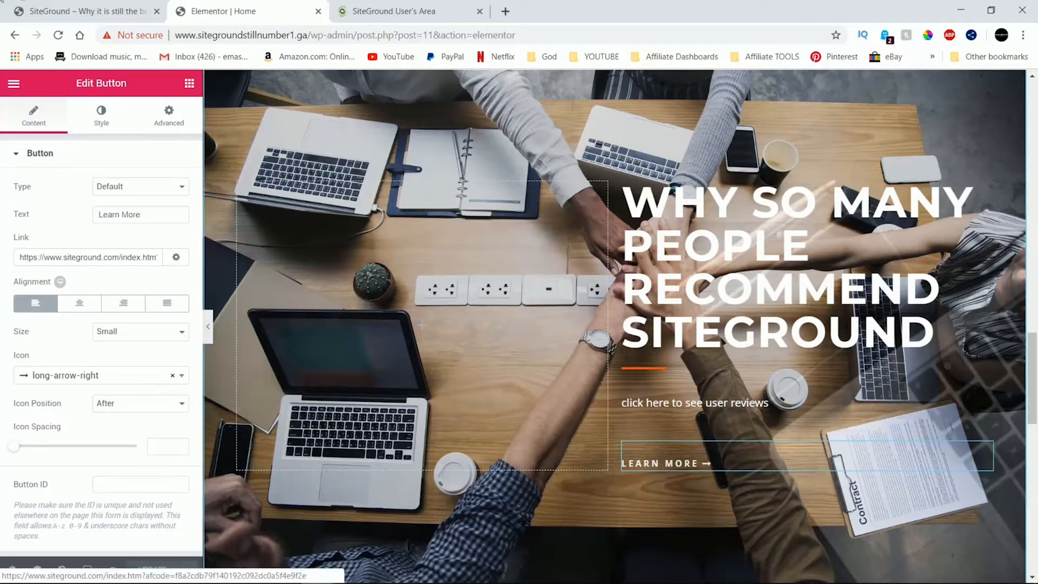
Reload the live home page and review its sections down to "Why so many people recommend siteground"
left_click(73, 11)
scroll(481, 372, "down", 7)
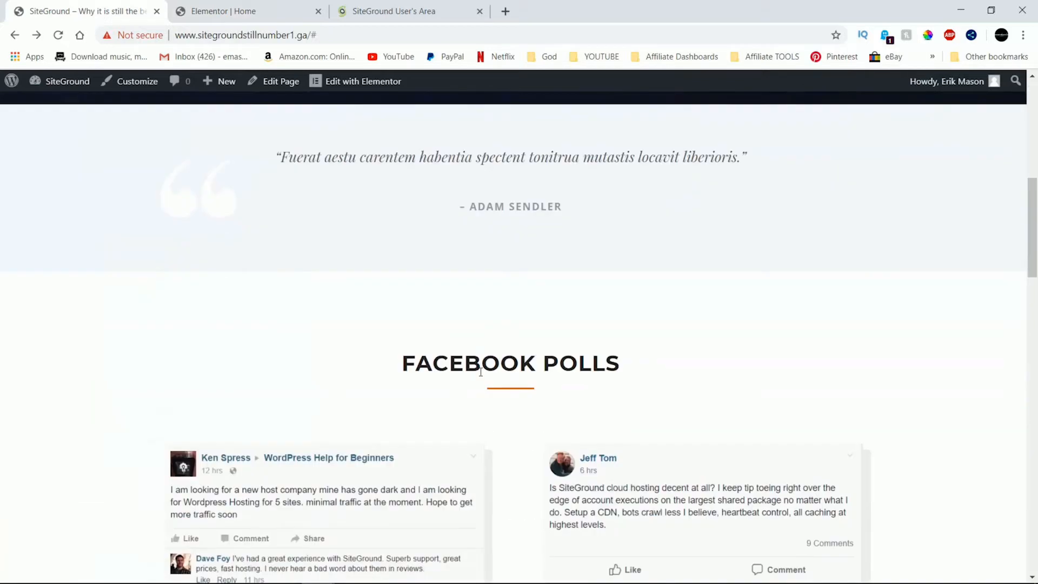
scroll(480, 371, "down", 20)
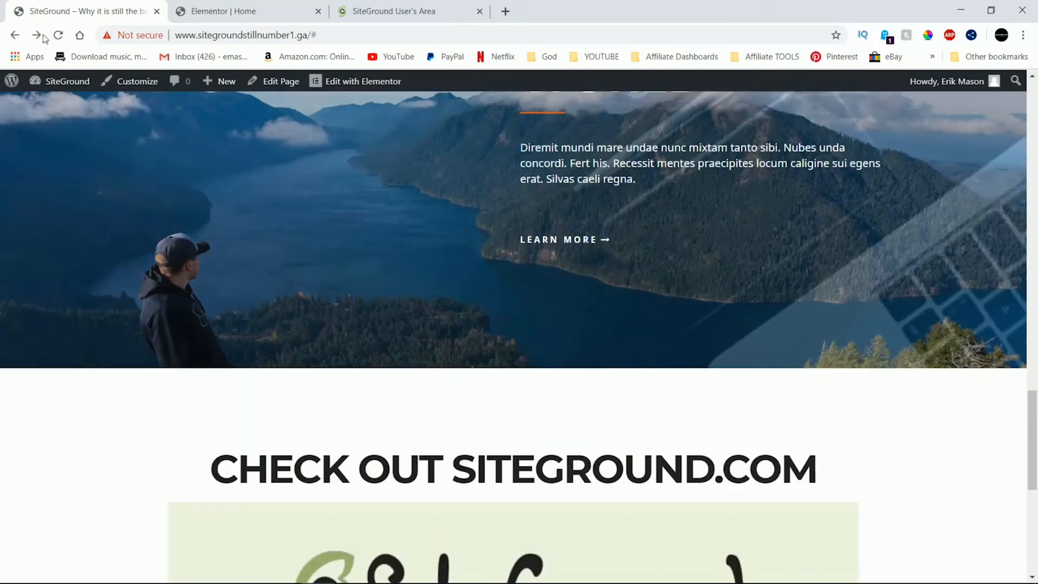
left_click(58, 34)
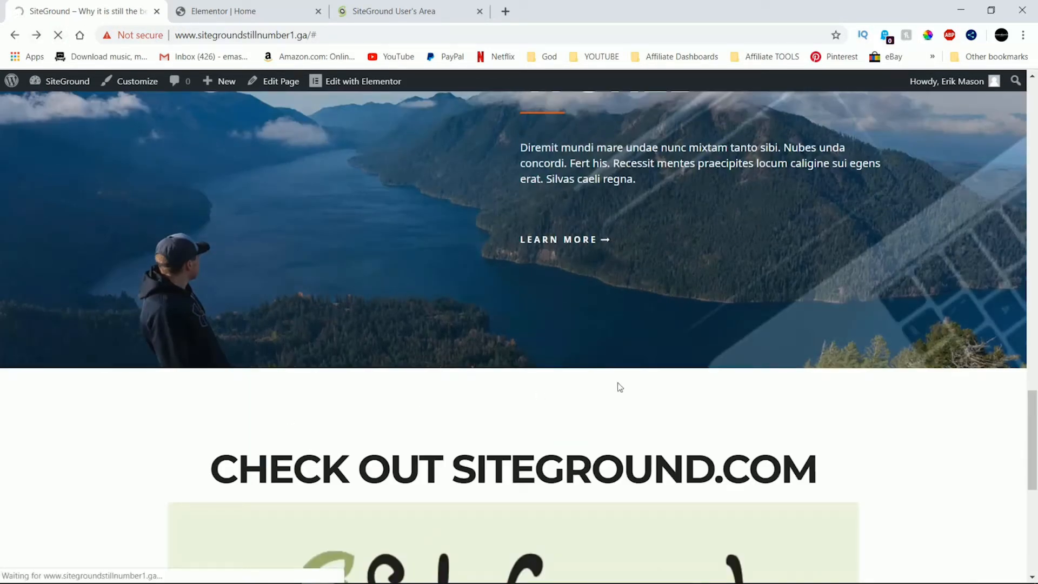
scroll(591, 494, "up", 10)
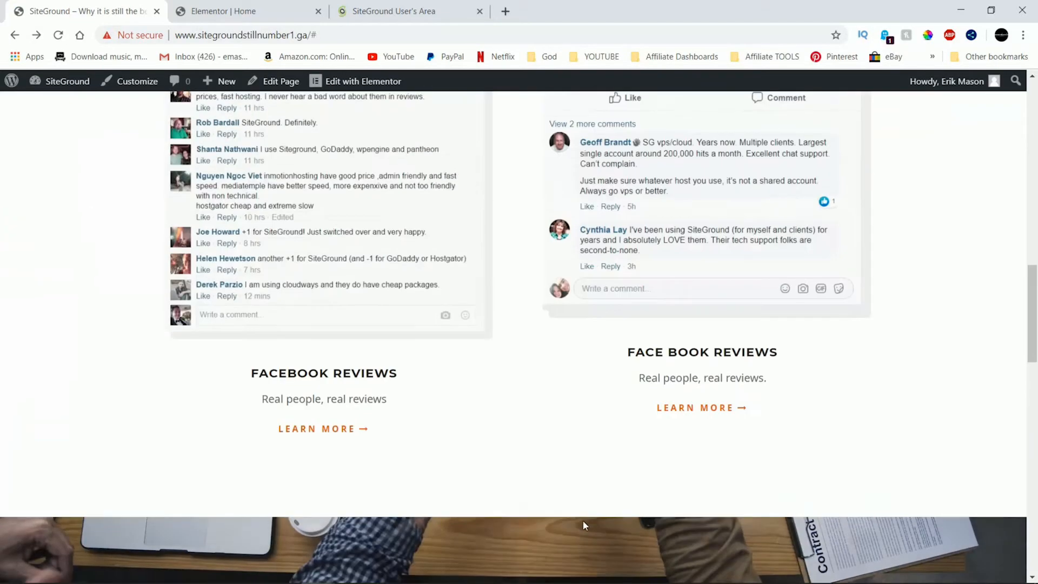
scroll(583, 523, "up", 10)
scroll(583, 523, "down", 5)
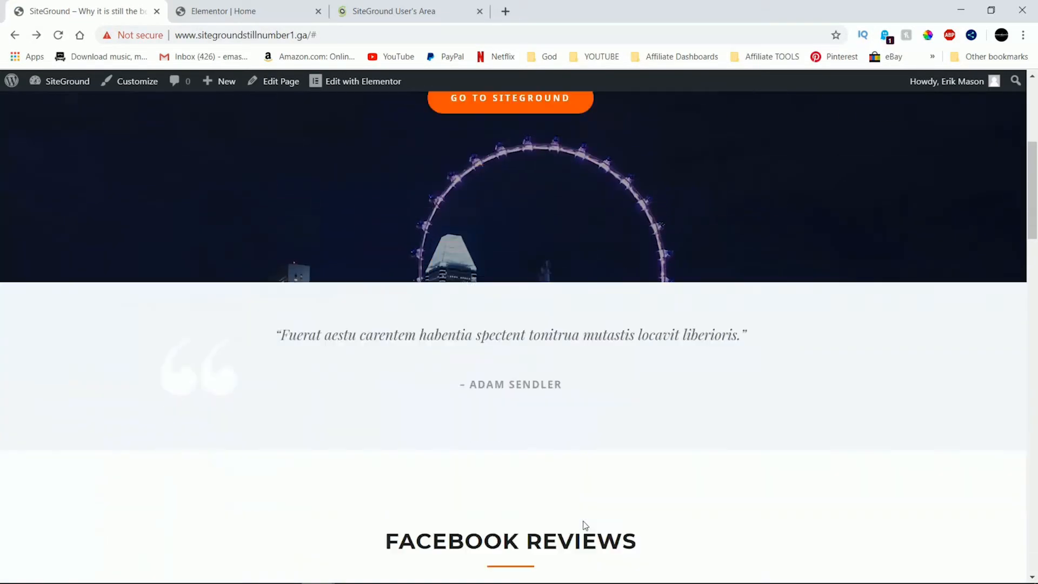
scroll(585, 525, "down", 10)
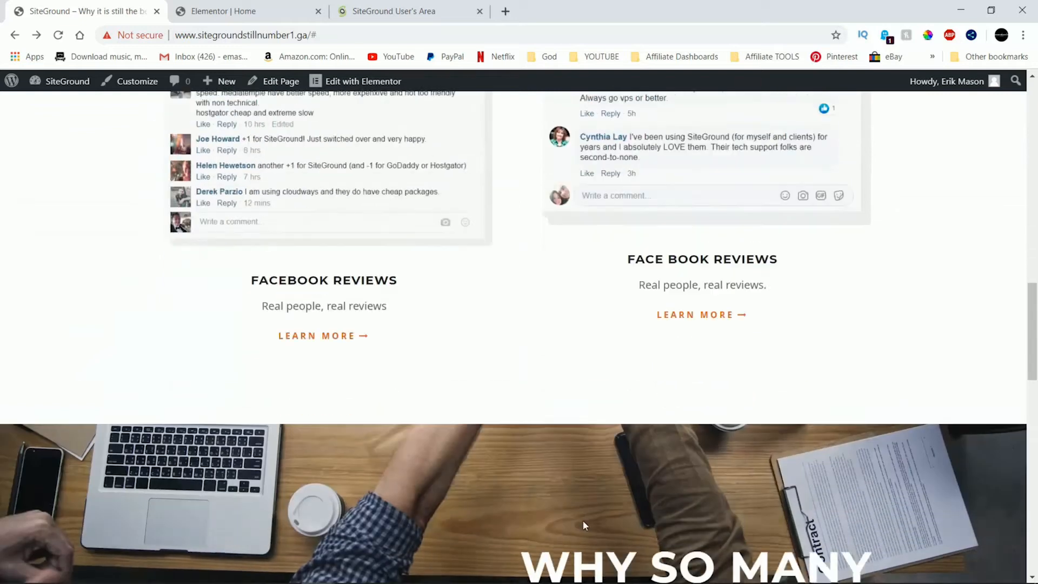
scroll(583, 520, "down", 6)
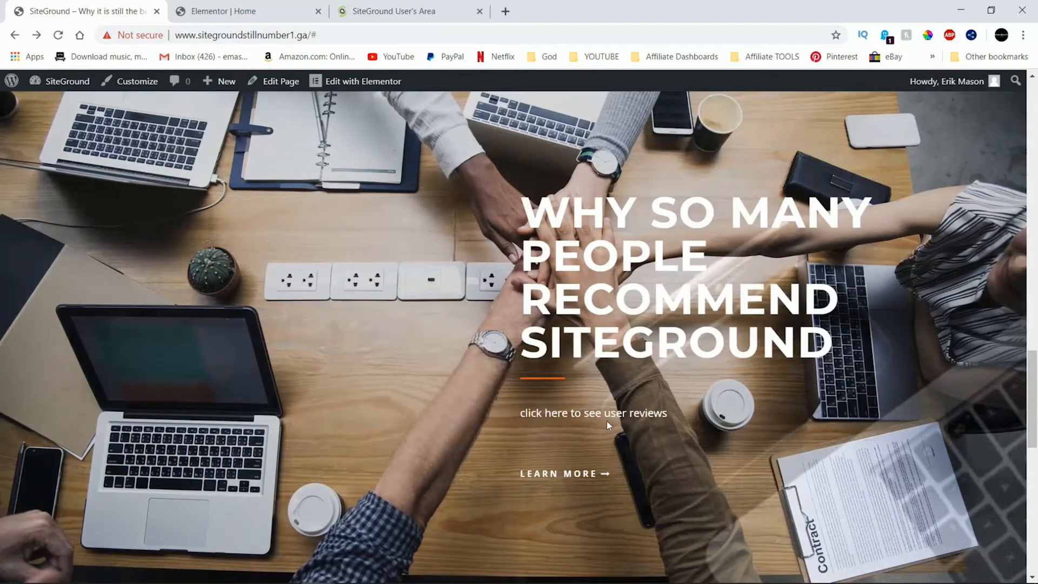
Test the section's Learn More link on the live page, then return to the Elementor editor
left_click(569, 476)
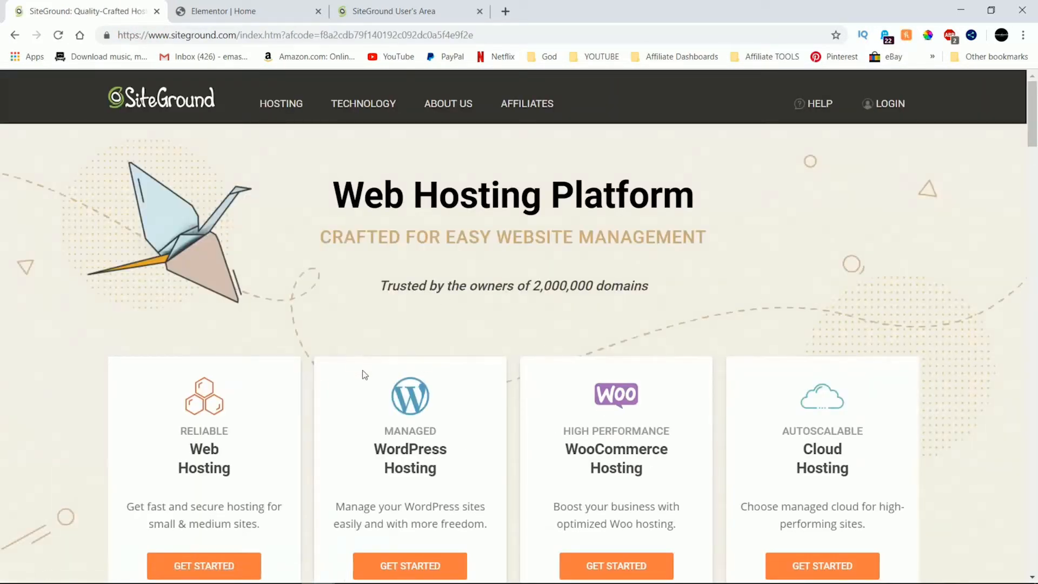
left_click(15, 35)
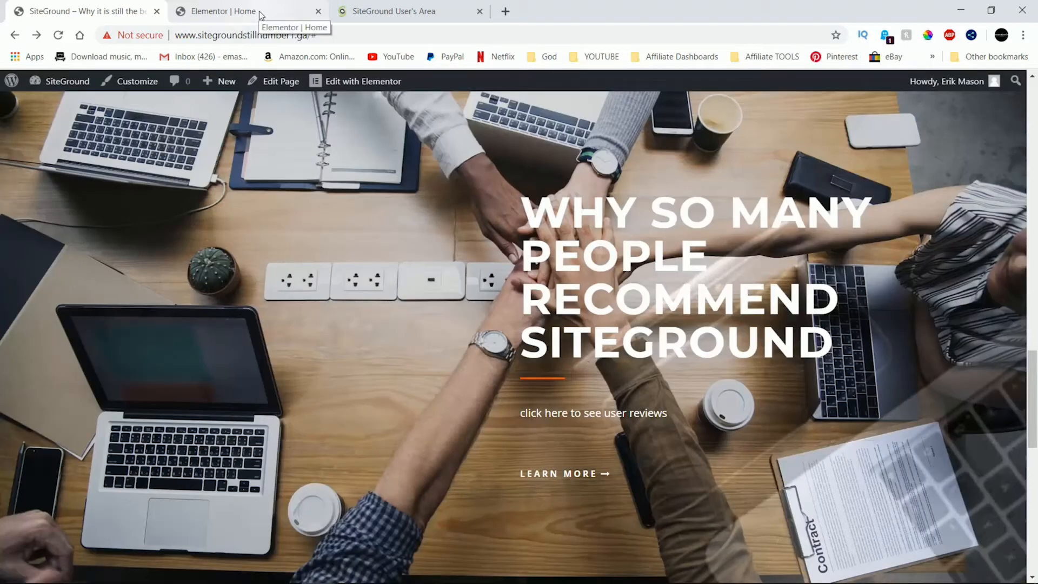
left_click(259, 15)
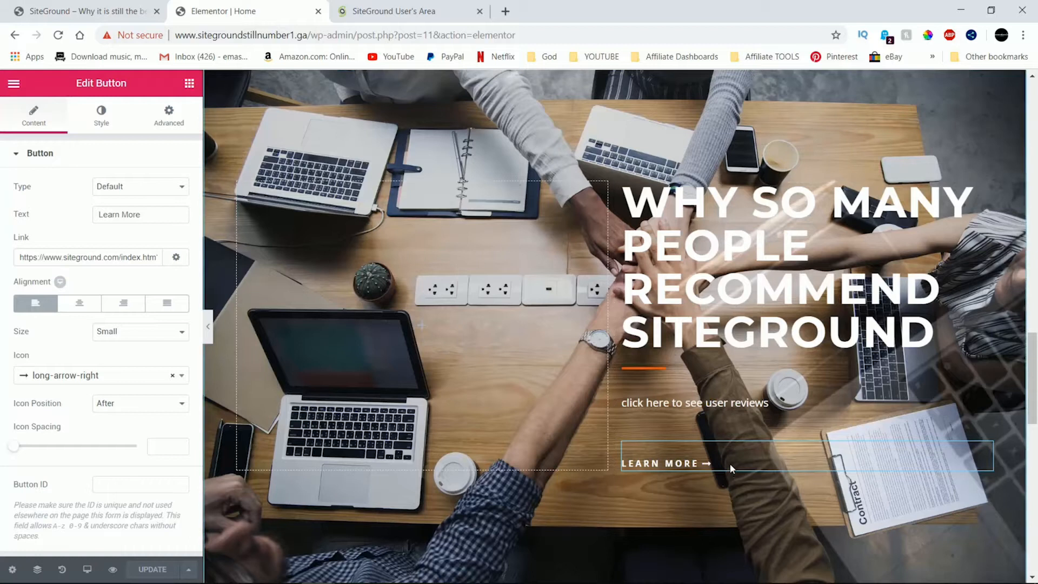
Add a Button widget directly below the Learn More link and delete the Learn More button
left_click(189, 84)
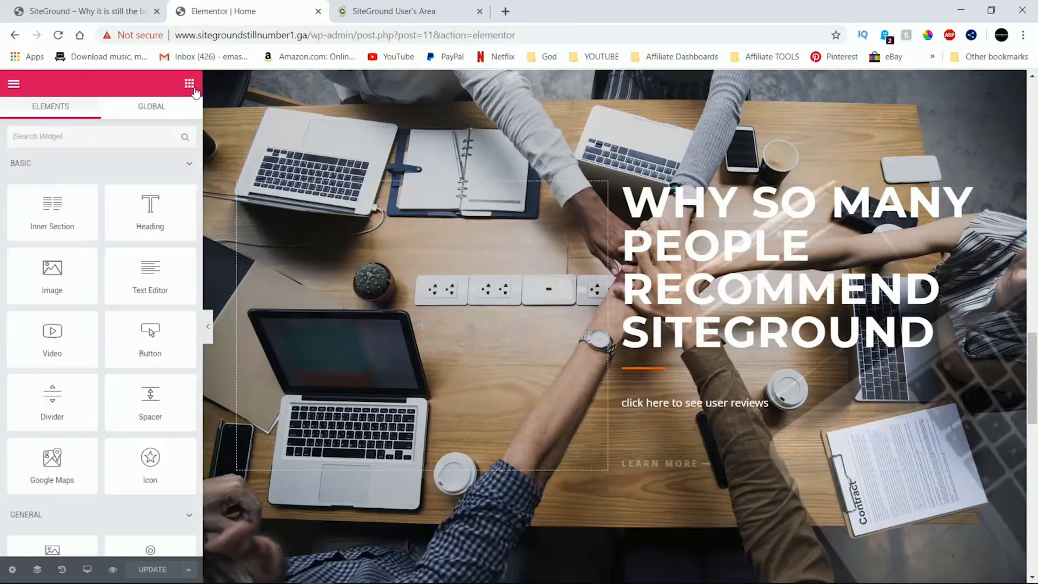
left_click_drag(142, 338, 681, 466)
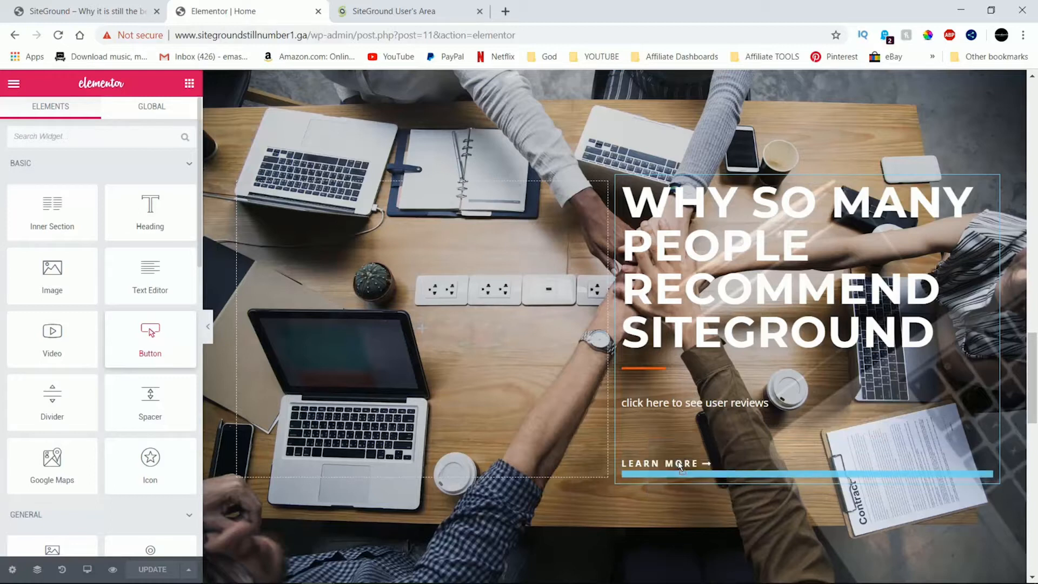
left_click(884, 465)
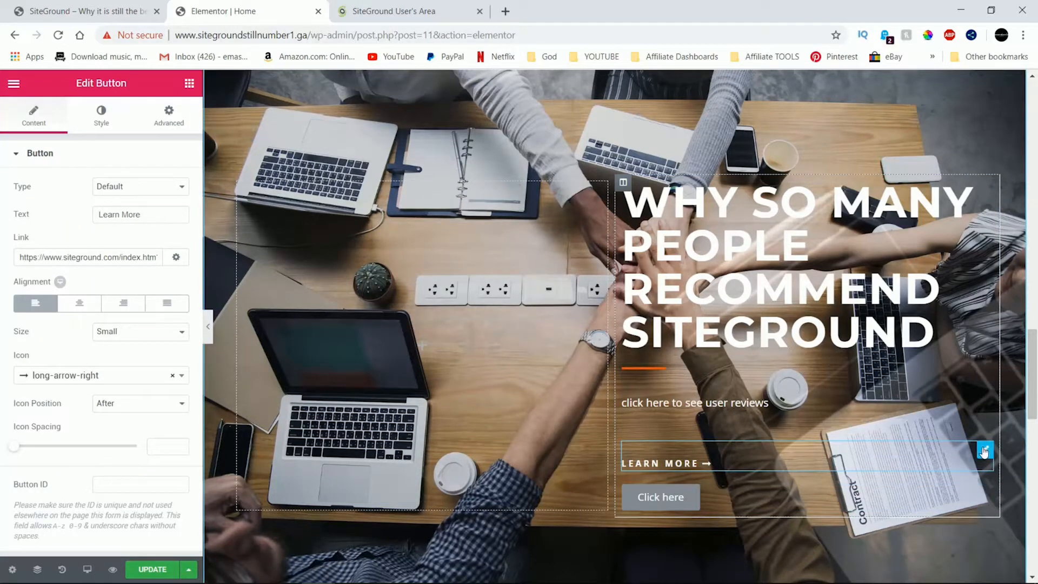
right_click(826, 458)
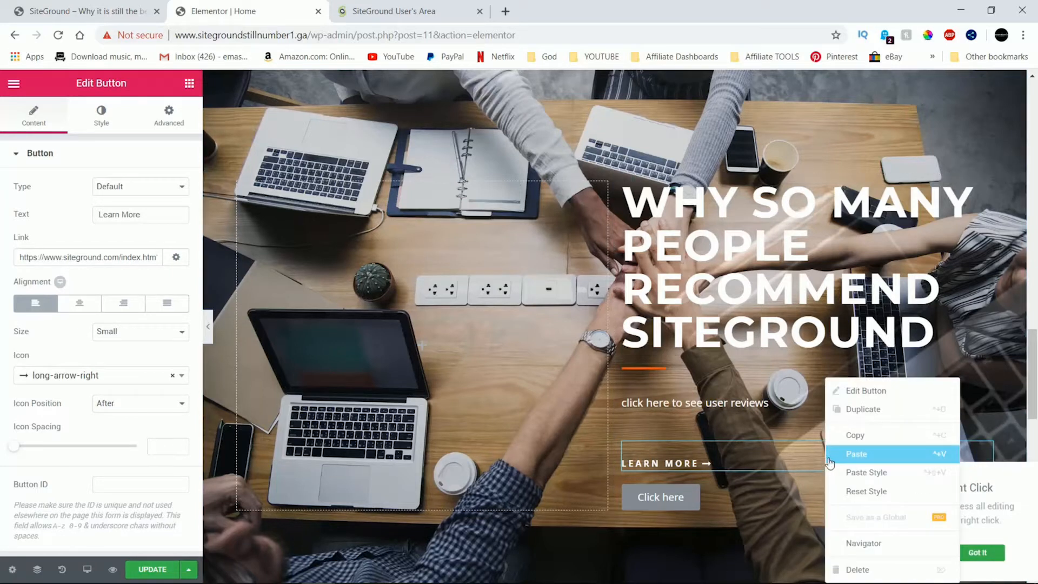
left_click(864, 569)
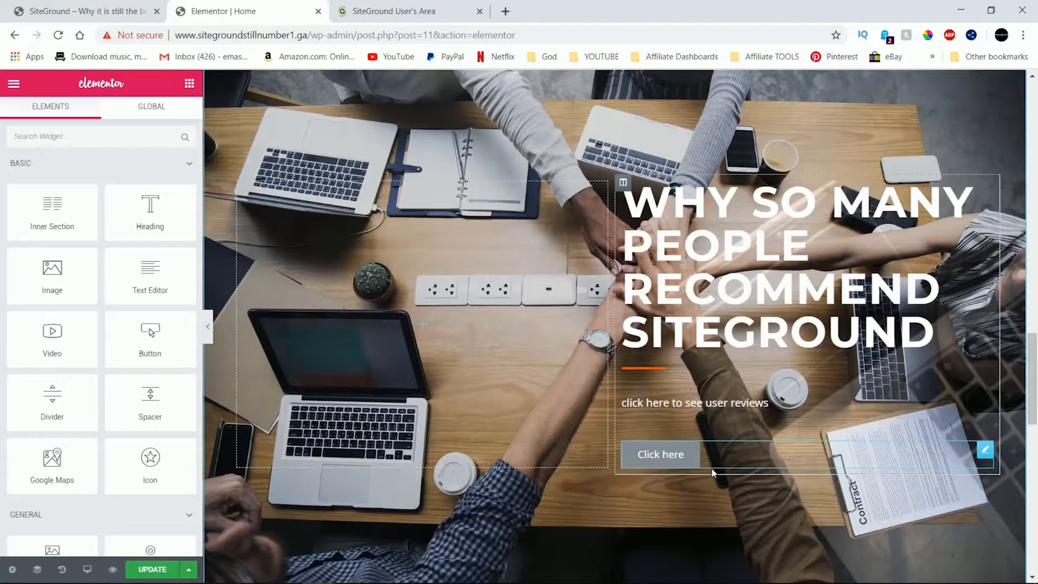
Replace the new "Click here" button's link with the copied SiteGround affiliate URL
left_click(734, 450)
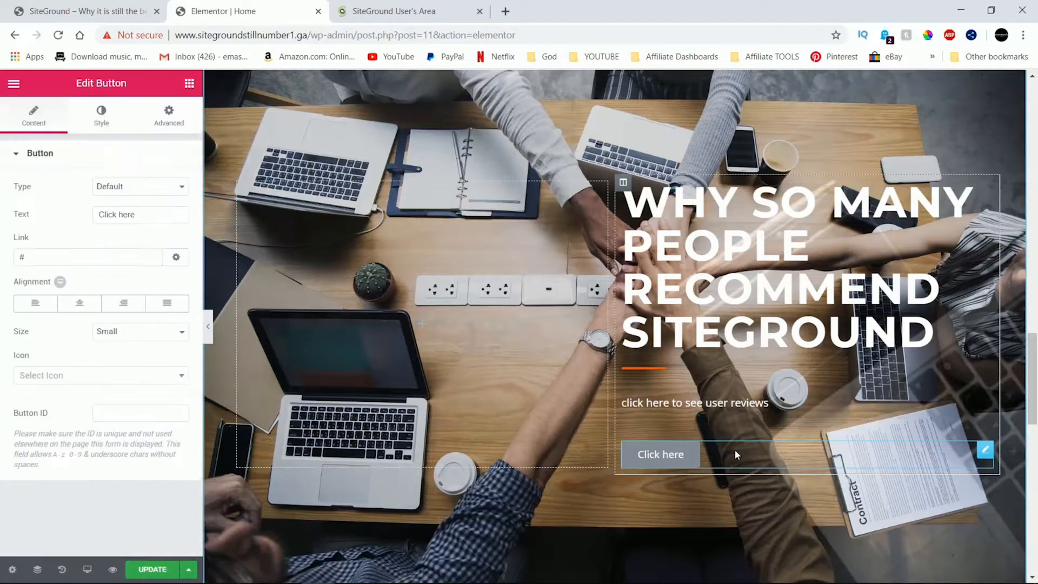
left_click_drag(30, 257, 4, 260)
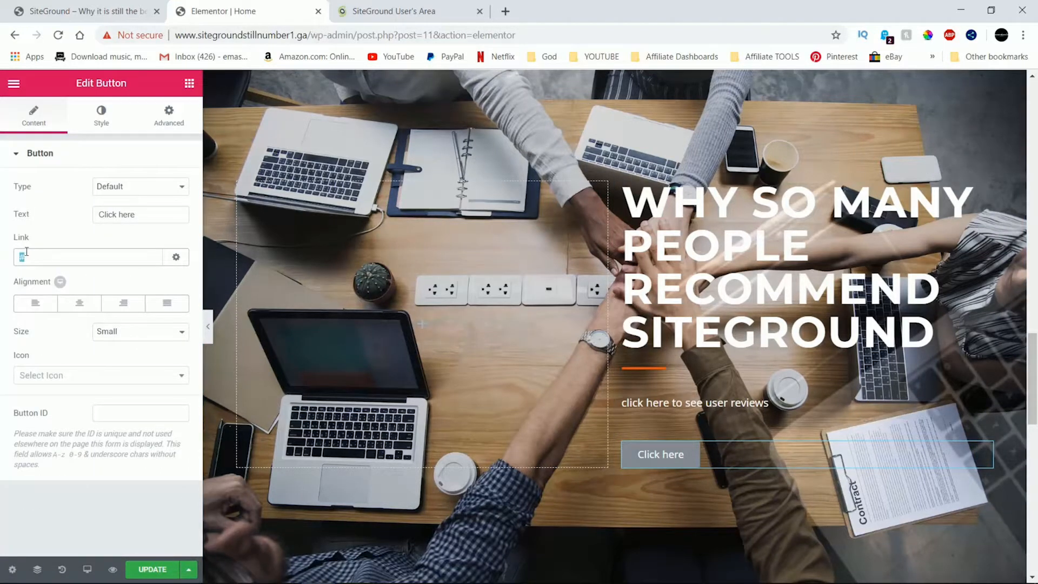
right_click(27, 252)
left_click(76, 317)
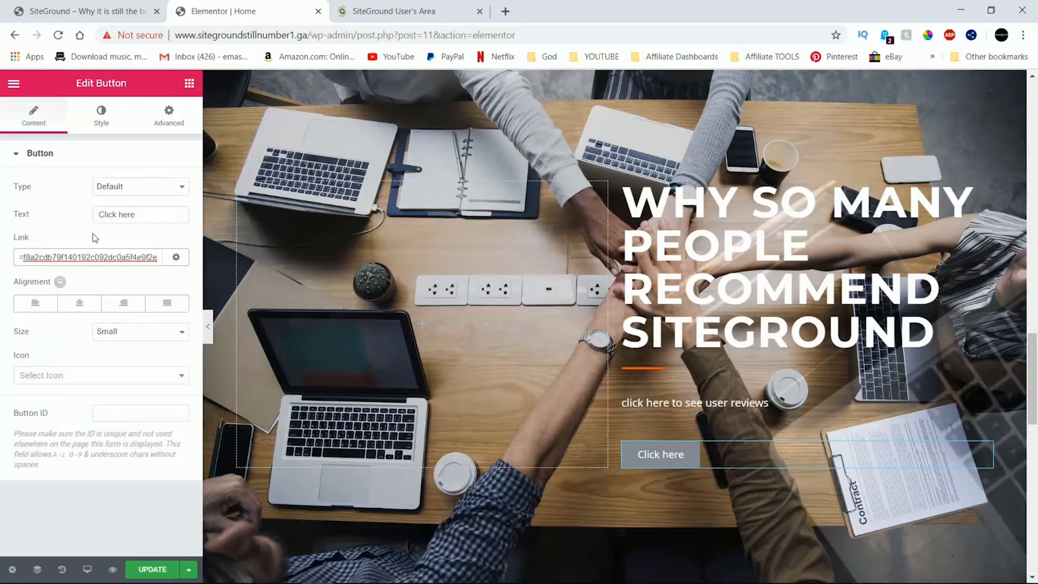
Try the Success and Warning types on the "Click here" button and settle on Info
left_click(130, 191)
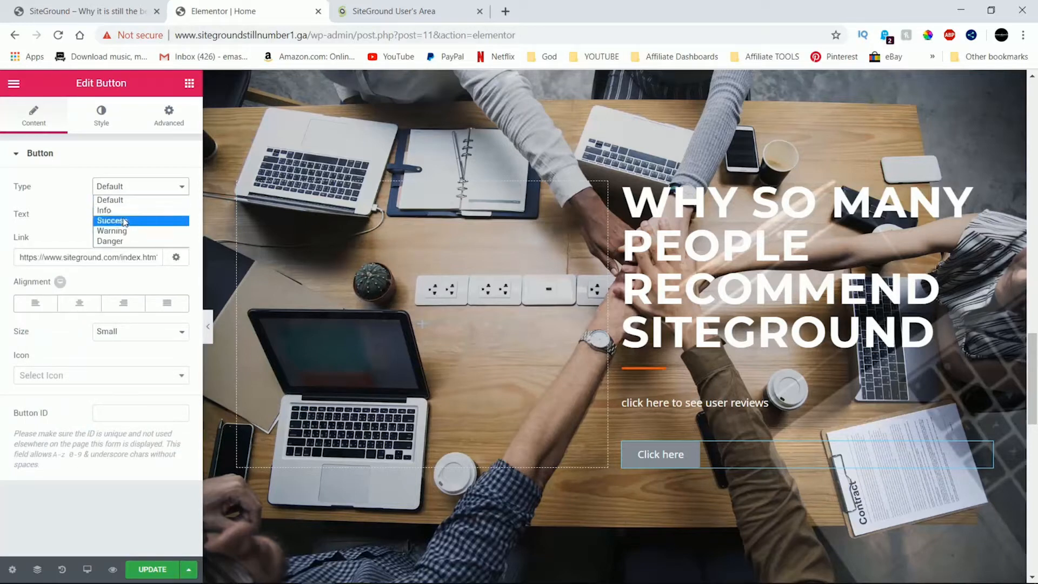
left_click(125, 221)
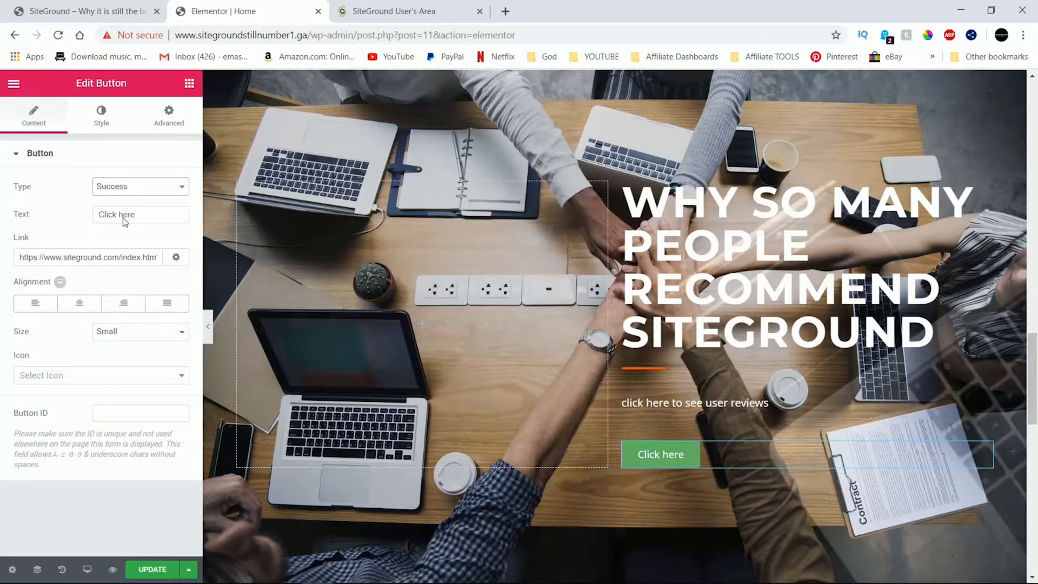
left_click(121, 189)
left_click(120, 231)
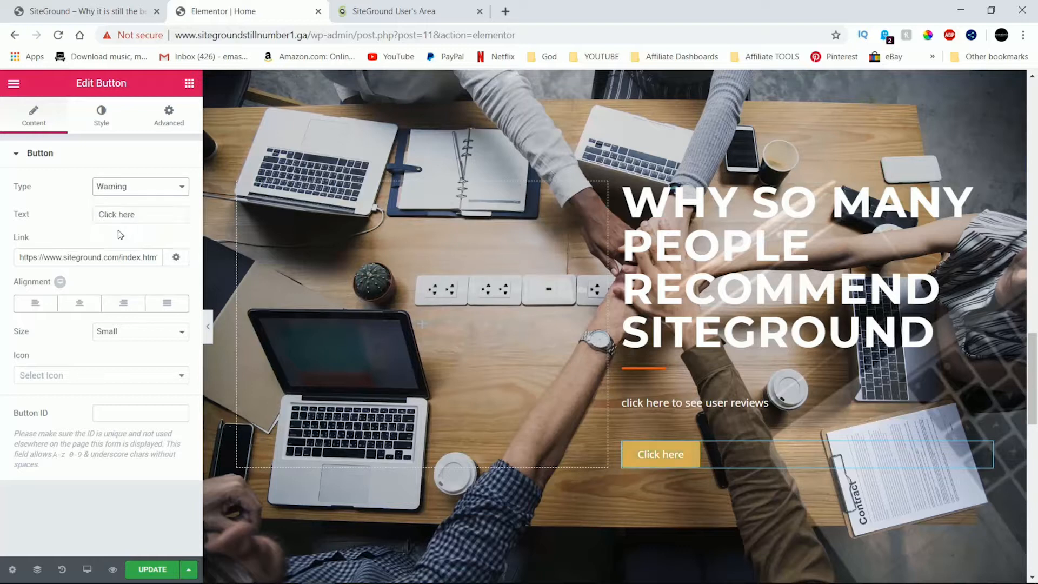
left_click(146, 189)
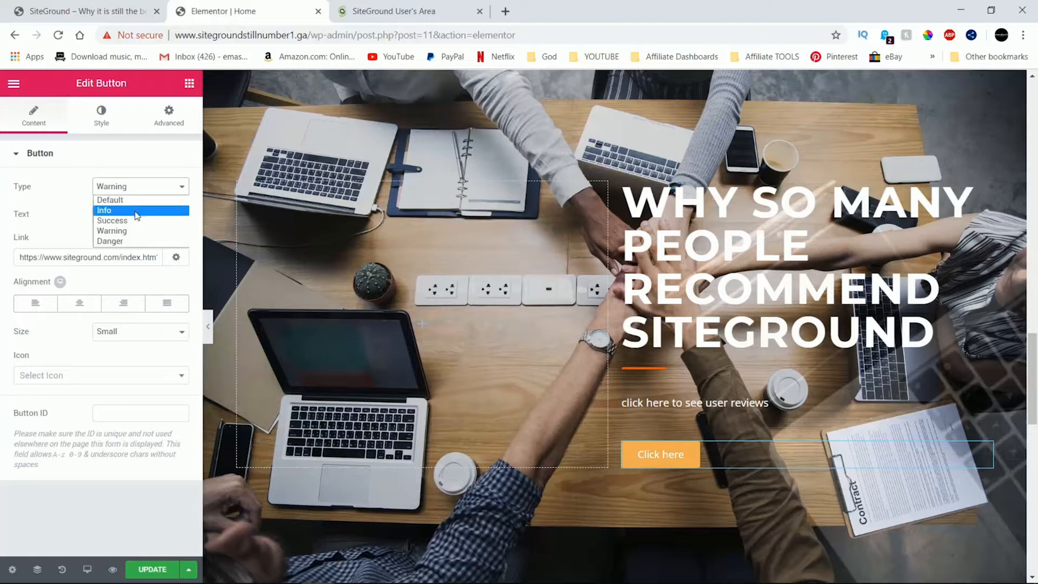
left_click(136, 212)
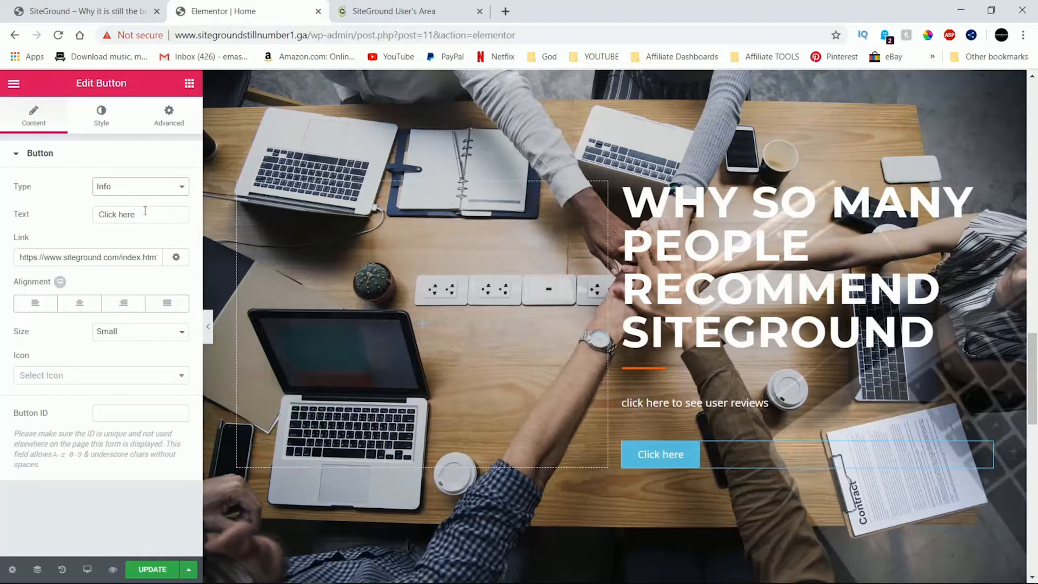
Center-align the "Click here" button and the "click here to see user reviews" text above it
left_click(79, 304)
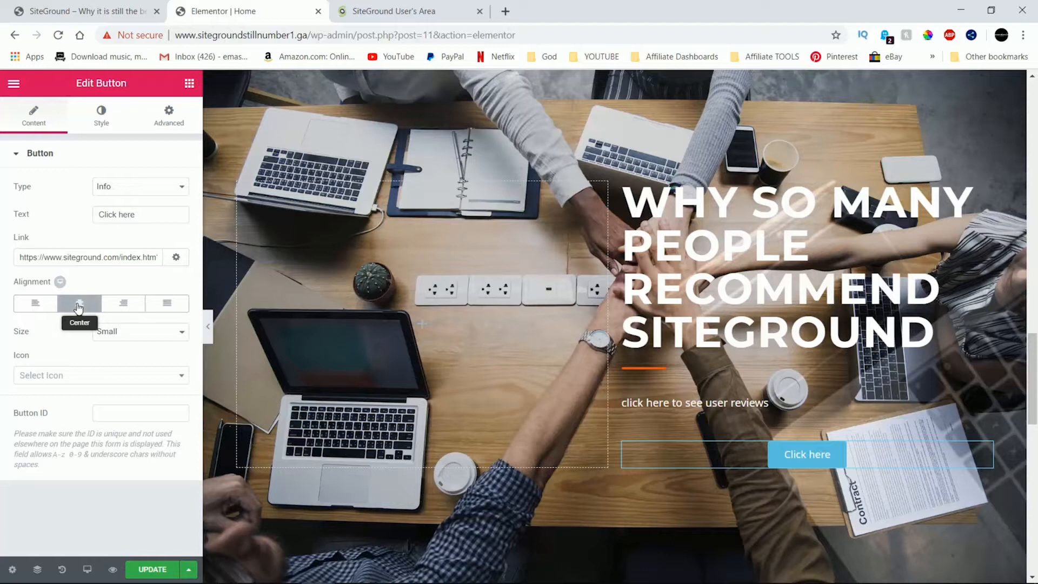
left_click(820, 402)
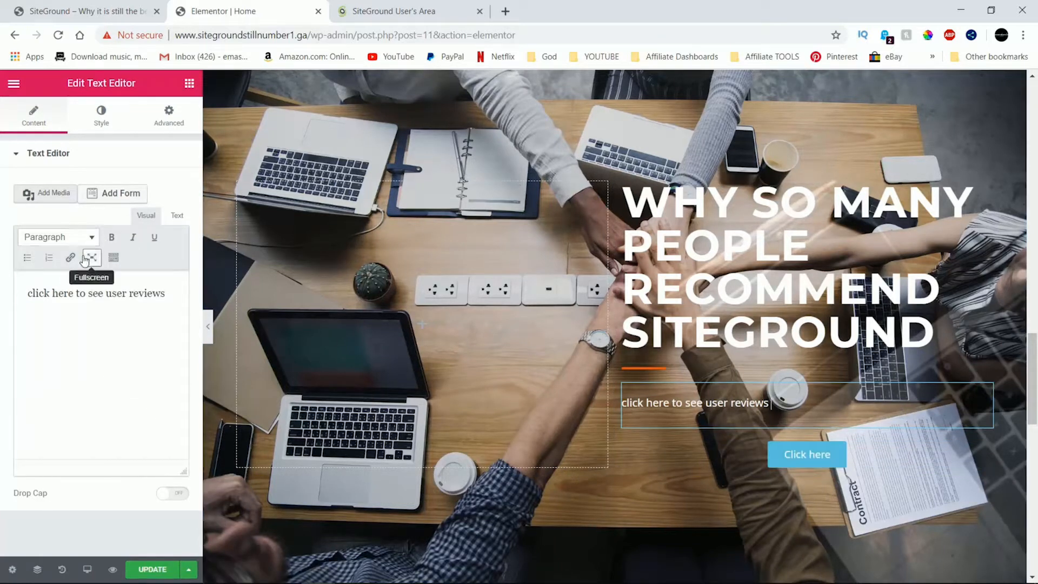
left_click(91, 121)
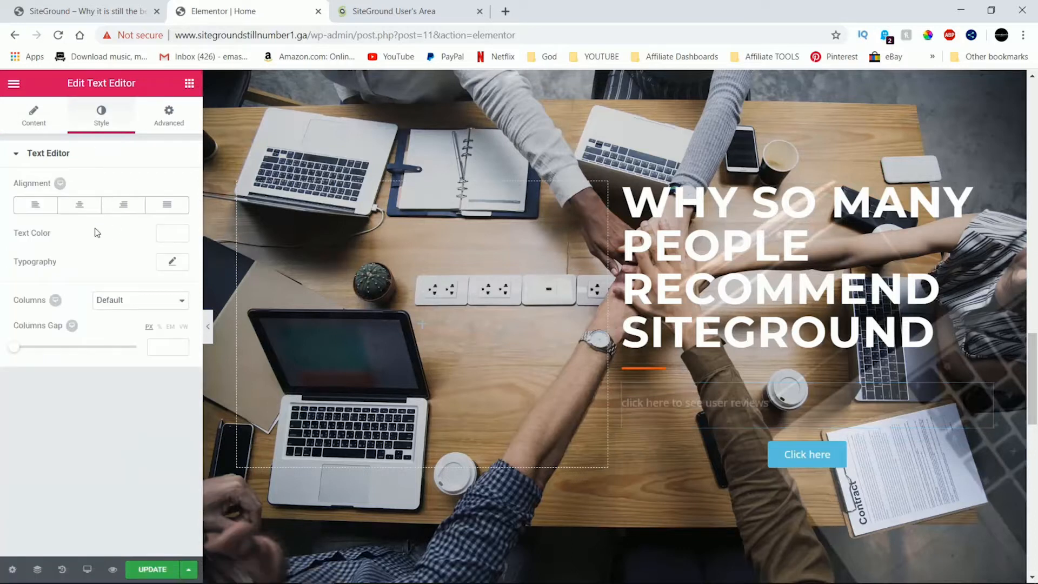
left_click(81, 207)
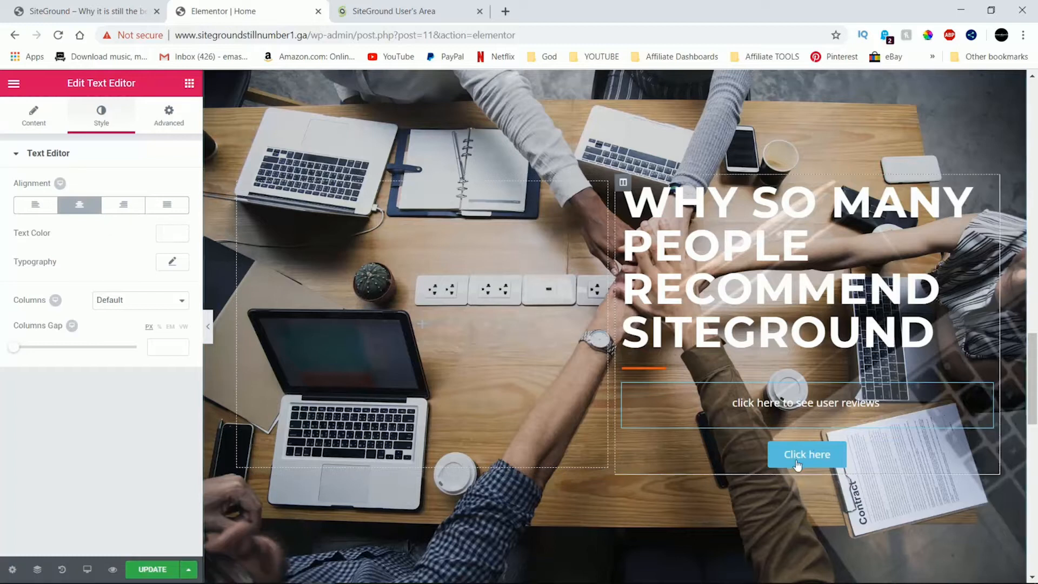
left_click(767, 447)
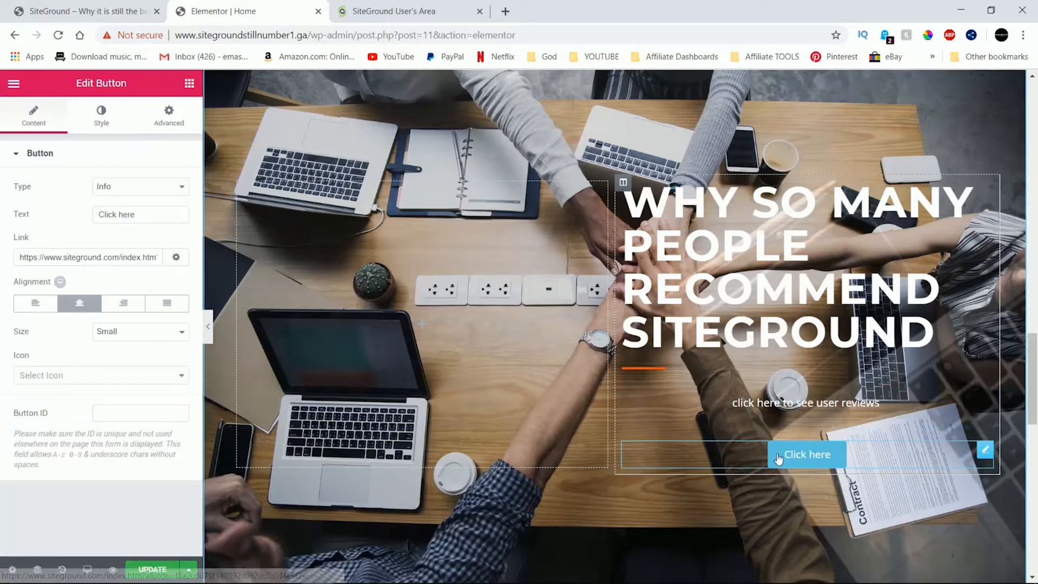
Copy the hex colour code of the orange divider below the "Why so many people recommend SiteGround" heading
left_click(101, 123)
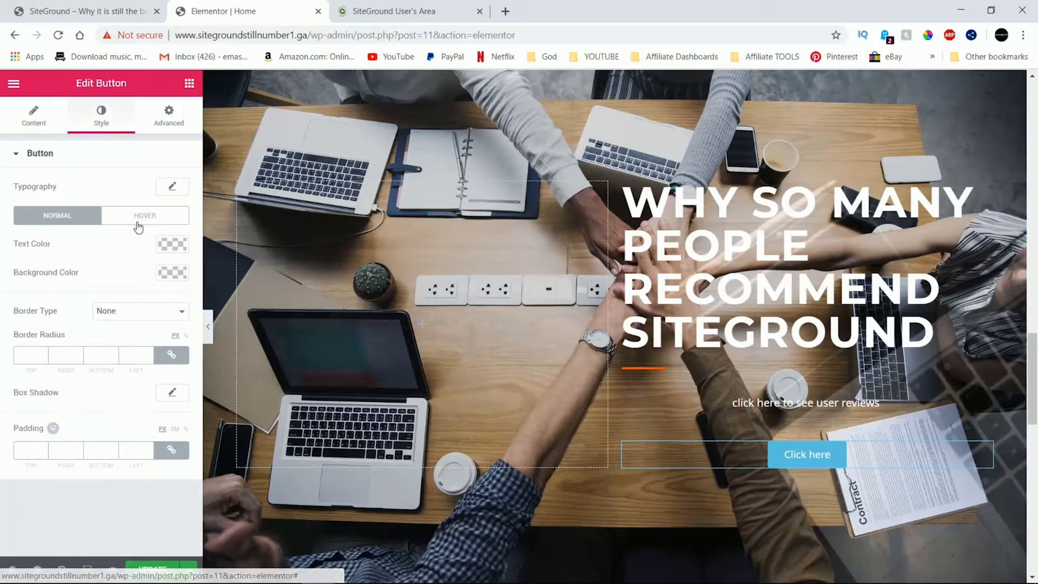
left_click(653, 368)
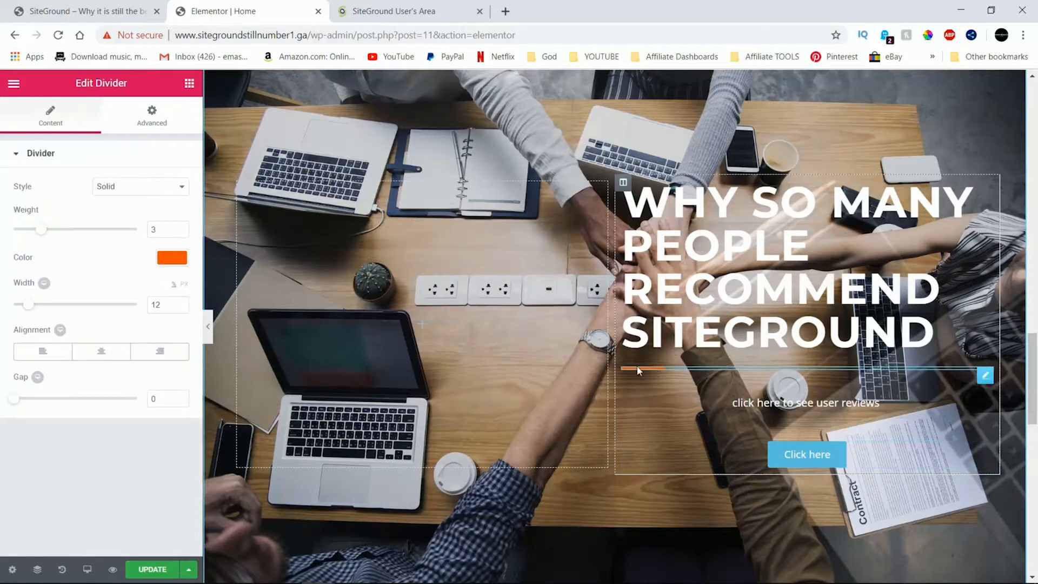
left_click(172, 257)
left_click_drag(46, 258, 19, 258)
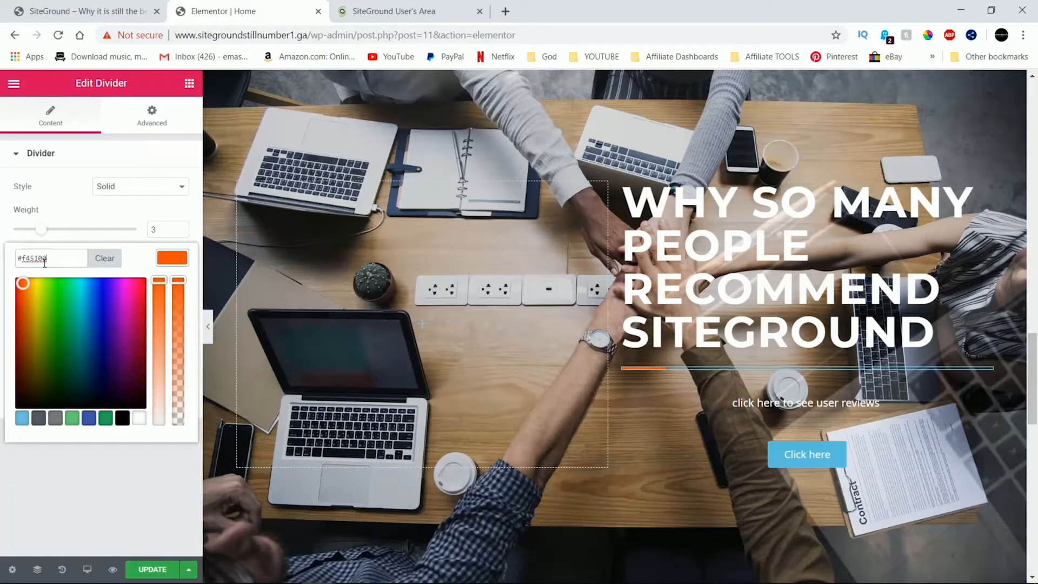
right_click(20, 258)
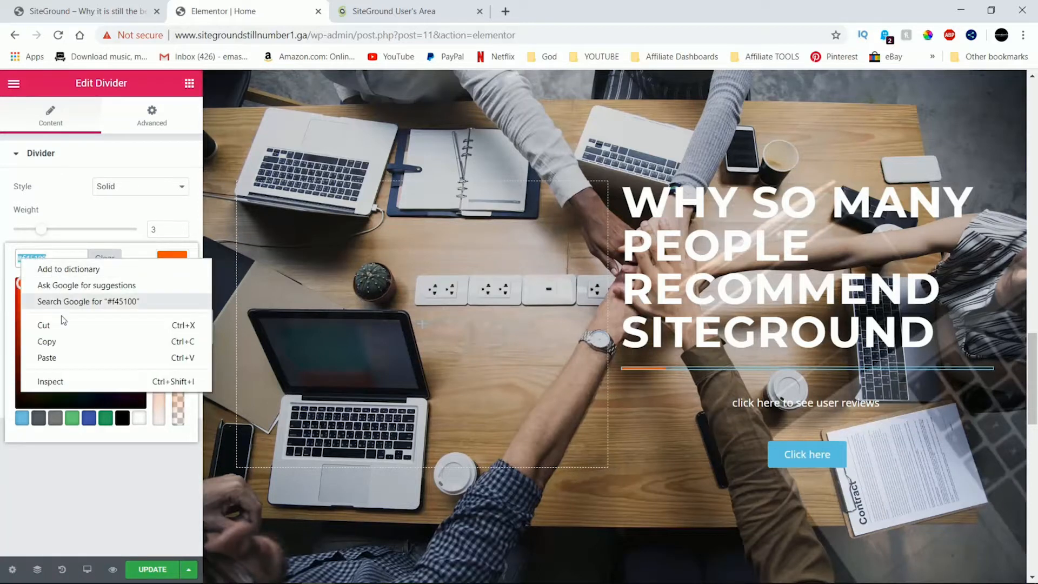
left_click(59, 341)
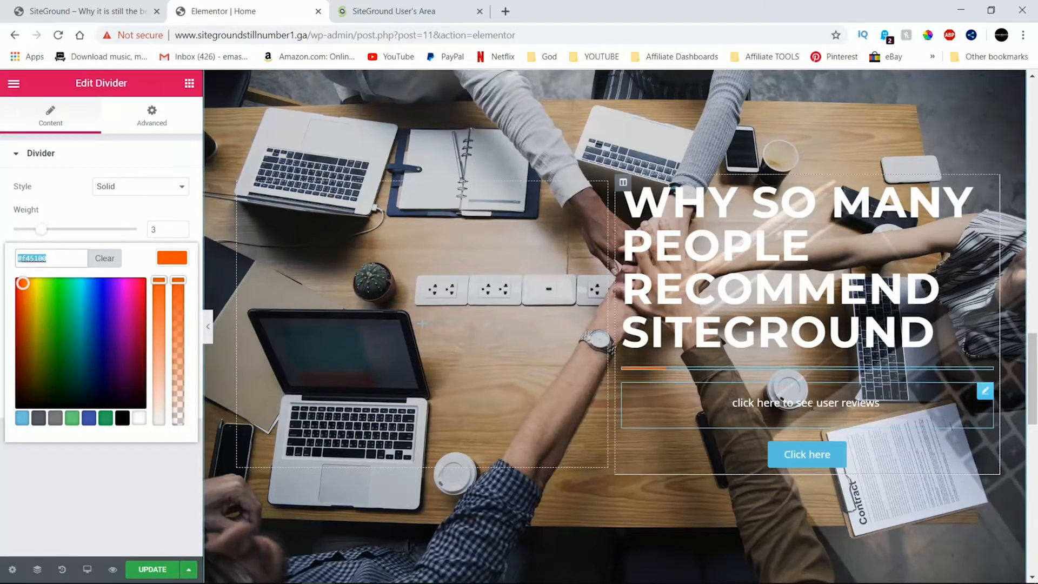
Set the "Click here" button's normal background color to the copied orange #f45100
left_click(837, 458)
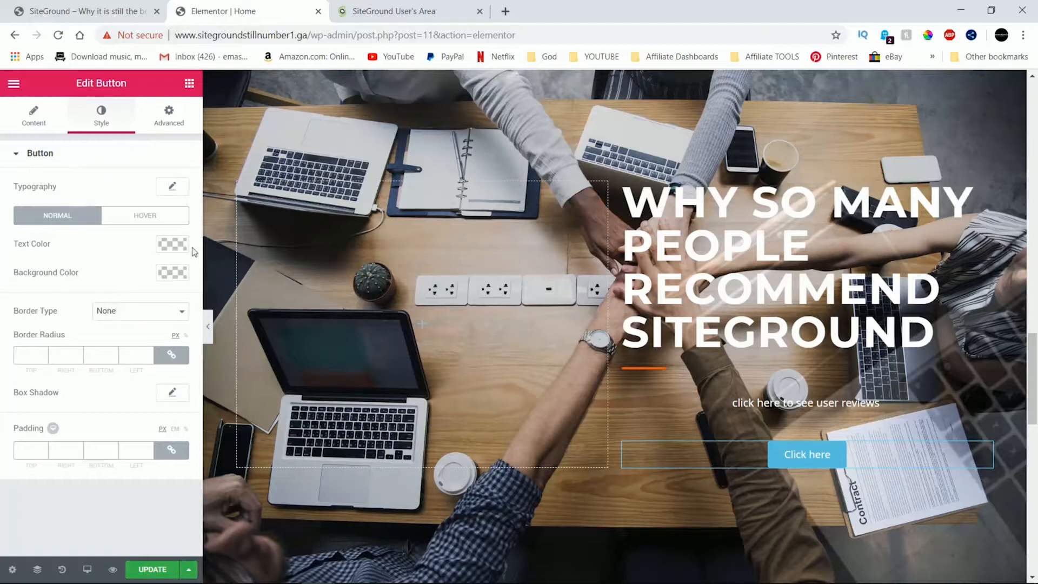
left_click(167, 275)
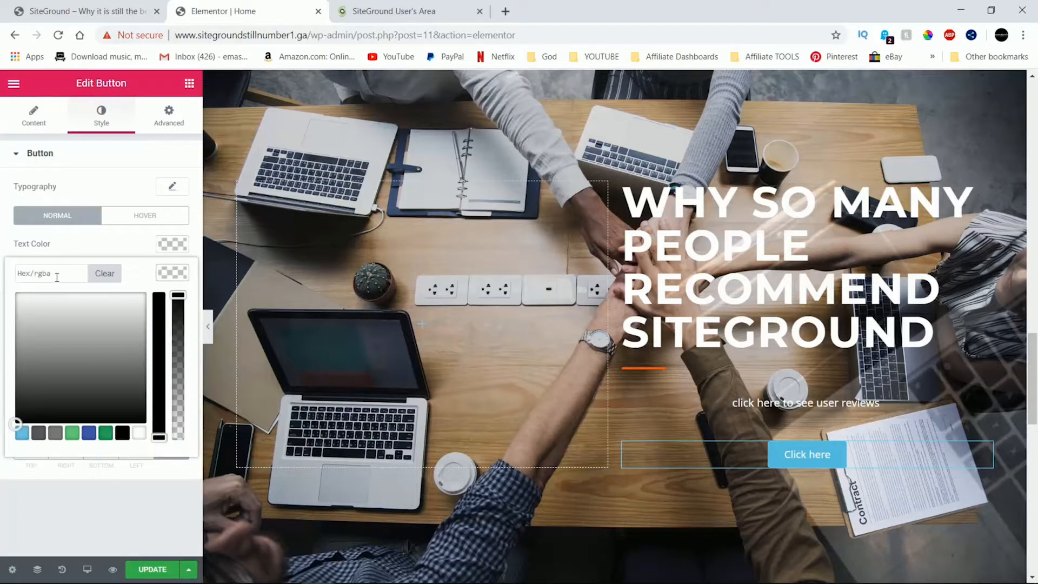
left_click(41, 277)
left_click(168, 273)
left_click(68, 275)
right_click(32, 274)
left_click(75, 361)
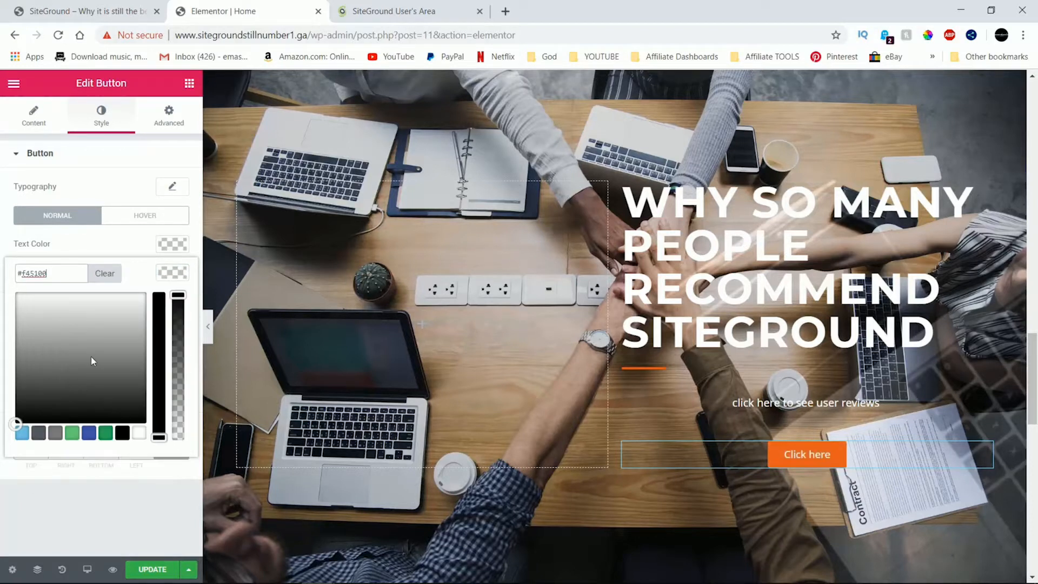
key("Return")
Try the Solid and Double border types on the "Click here" button and return the border to None
left_click(138, 317)
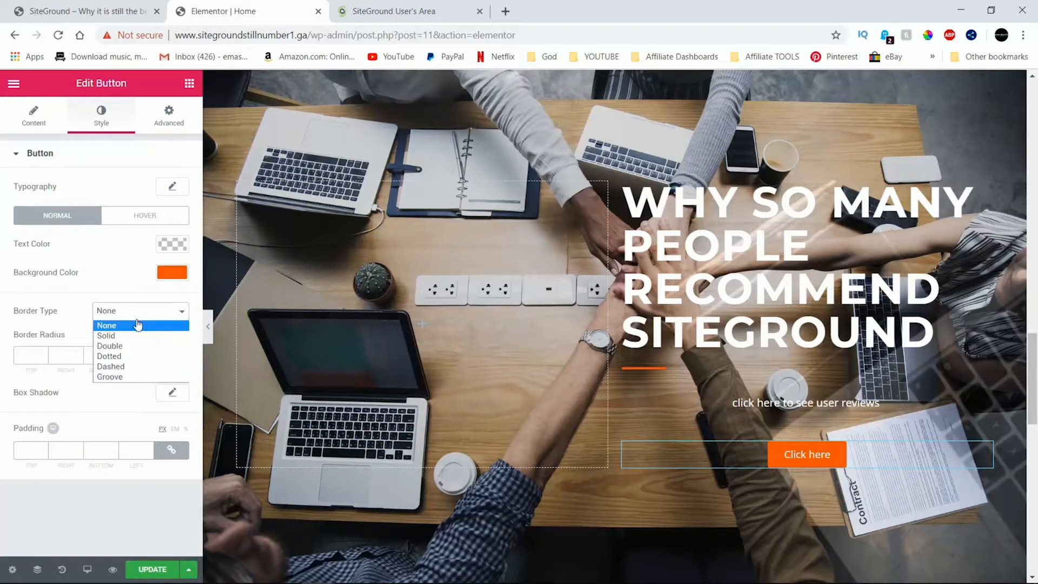
left_click(124, 336)
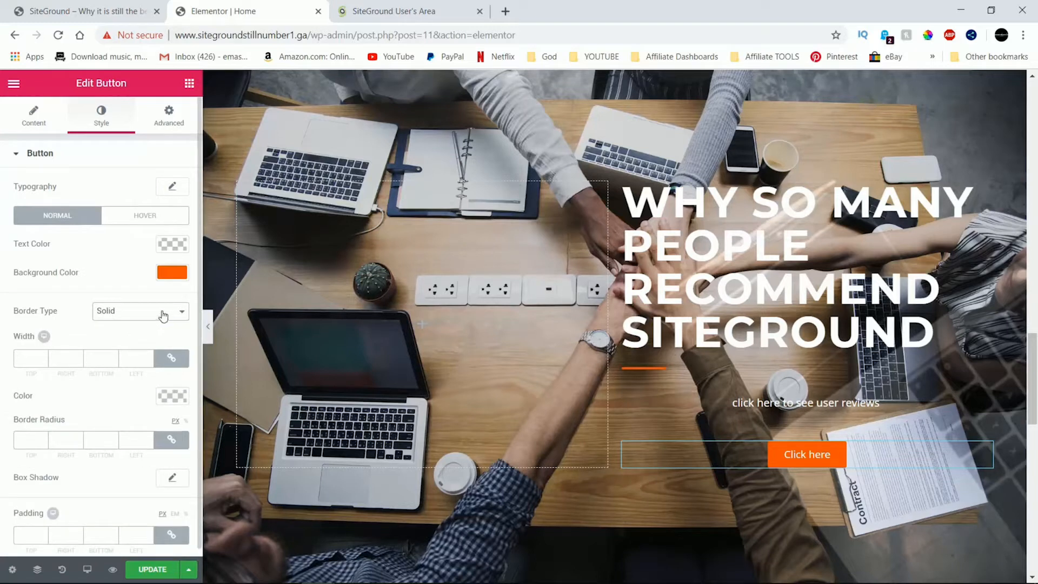
left_click(161, 317)
left_click(144, 346)
left_click(167, 318)
left_click(147, 326)
Set the "Click here" button's hover background color to the red shade #ea1b00 and update the page
left_click(153, 220)
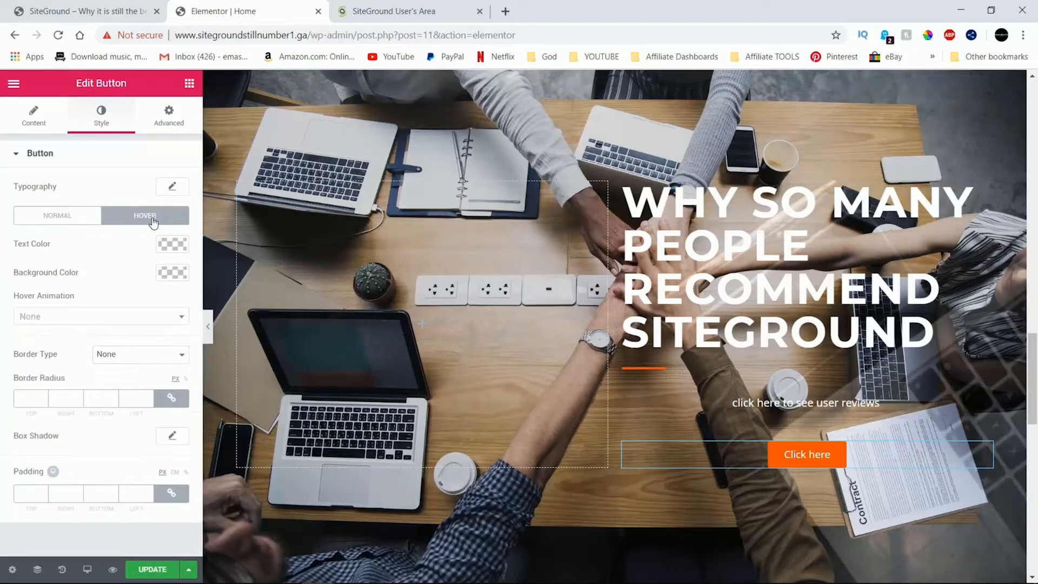
left_click(167, 273)
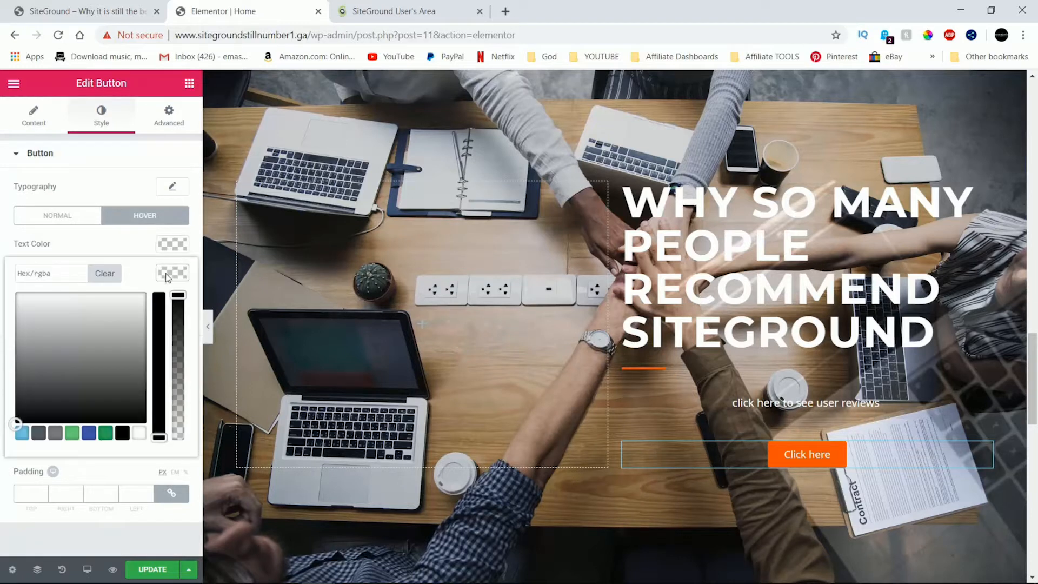
right_click(34, 274)
left_click(64, 374)
left_click(145, 277)
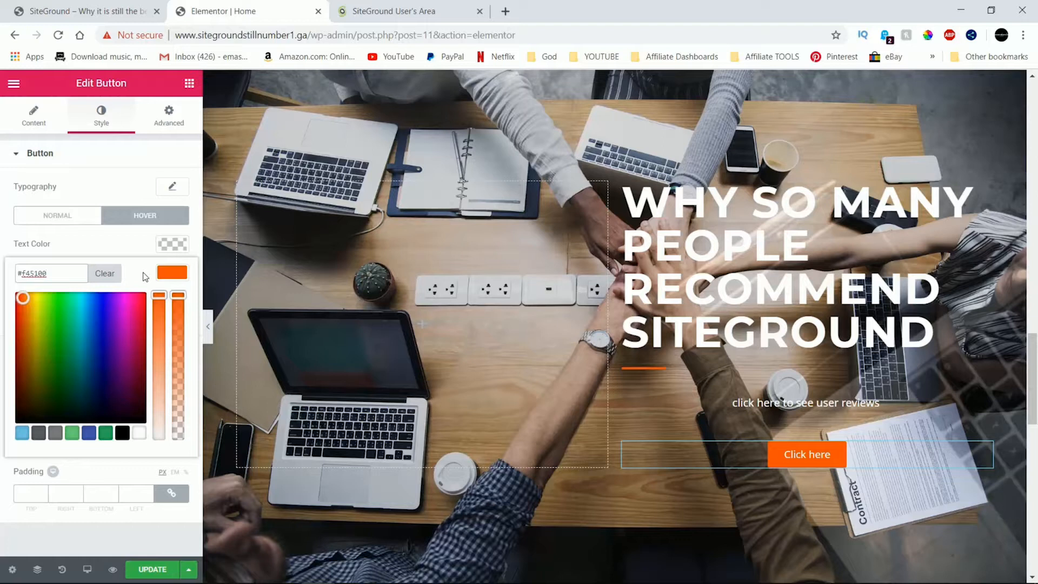
left_click(22, 296)
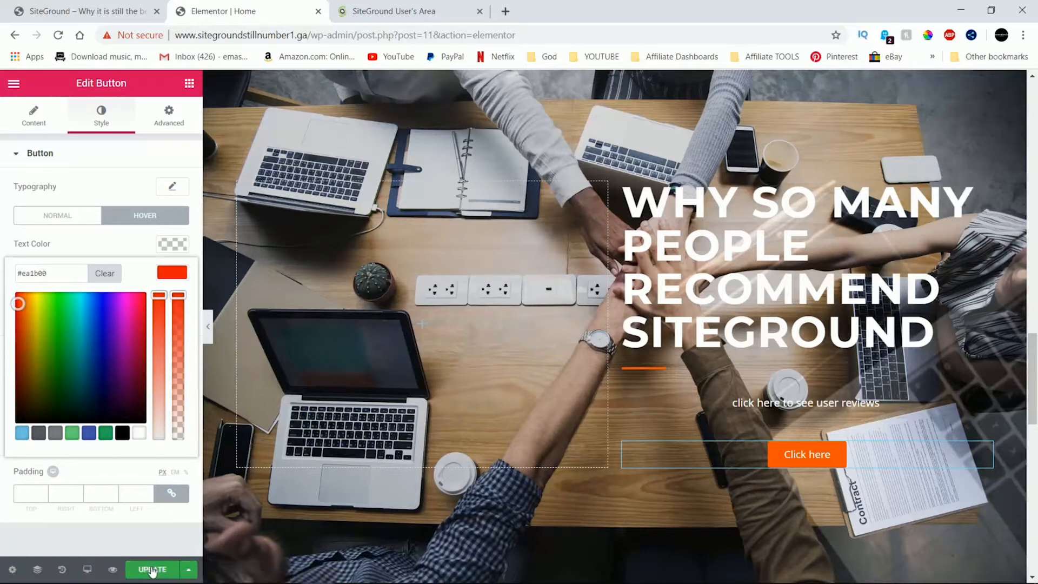
left_click(155, 569)
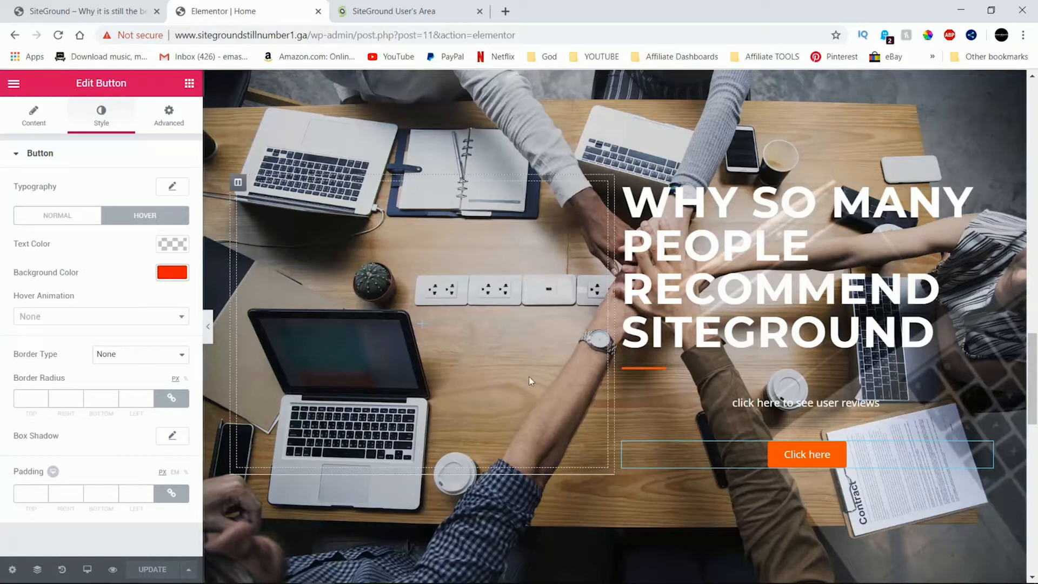
Center-align the orange divider and capitalize the first letter of the text below it to read "Click here to see user reviews"
left_click(643, 367)
left_click(103, 351)
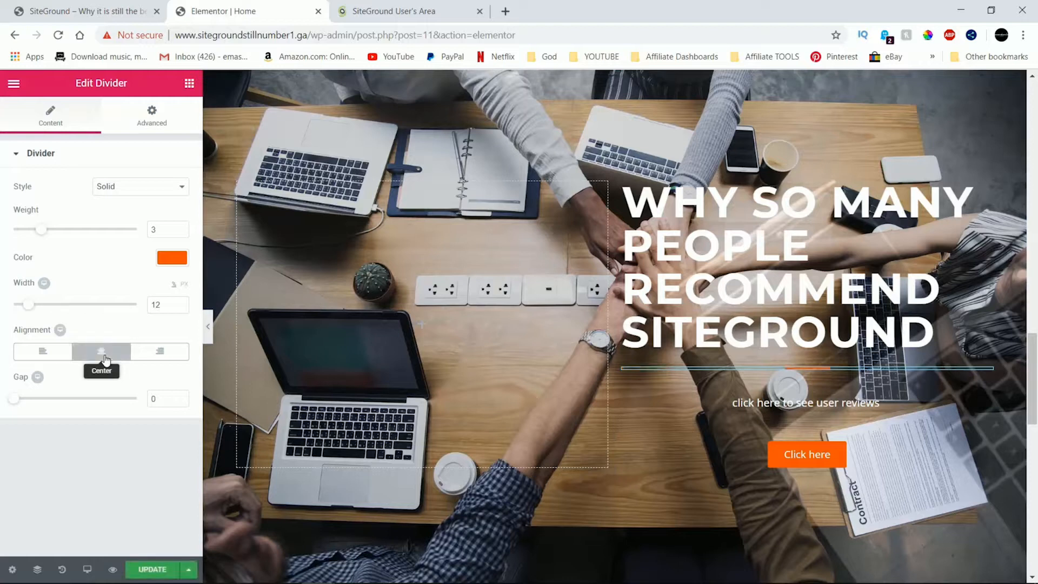
left_click(725, 403)
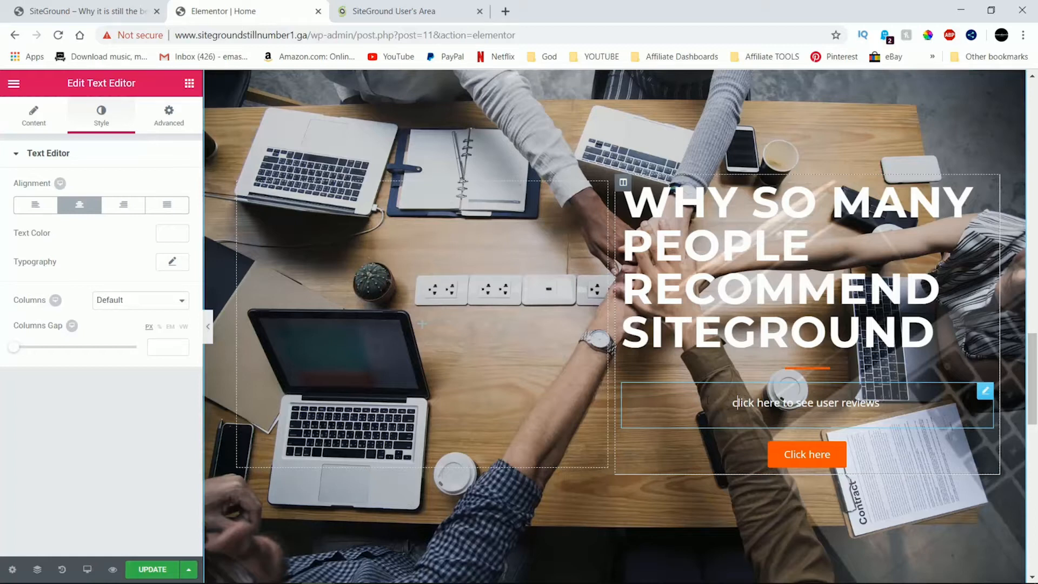
left_click(34, 120)
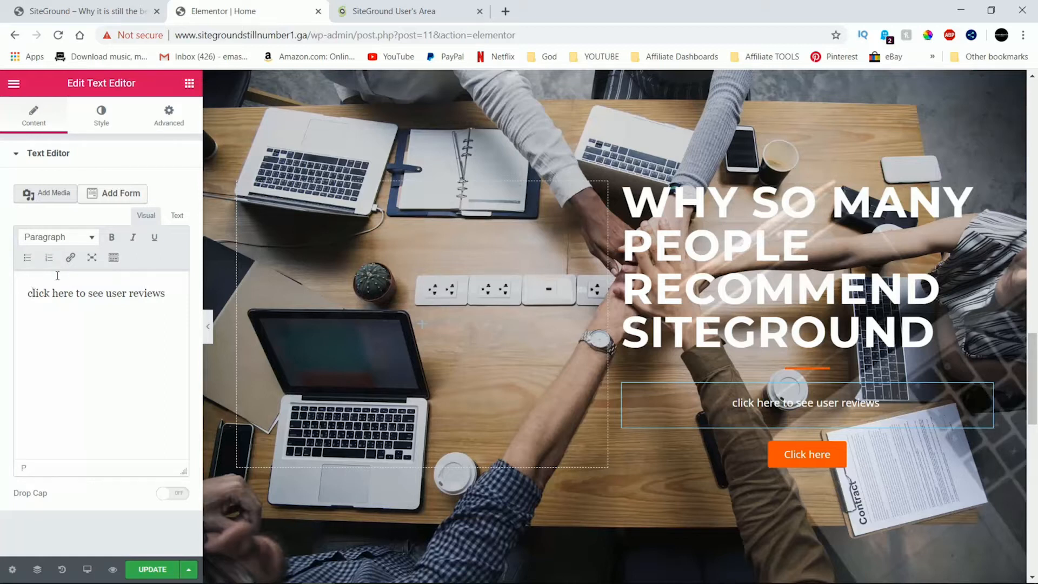
key("Delete")
type("C")
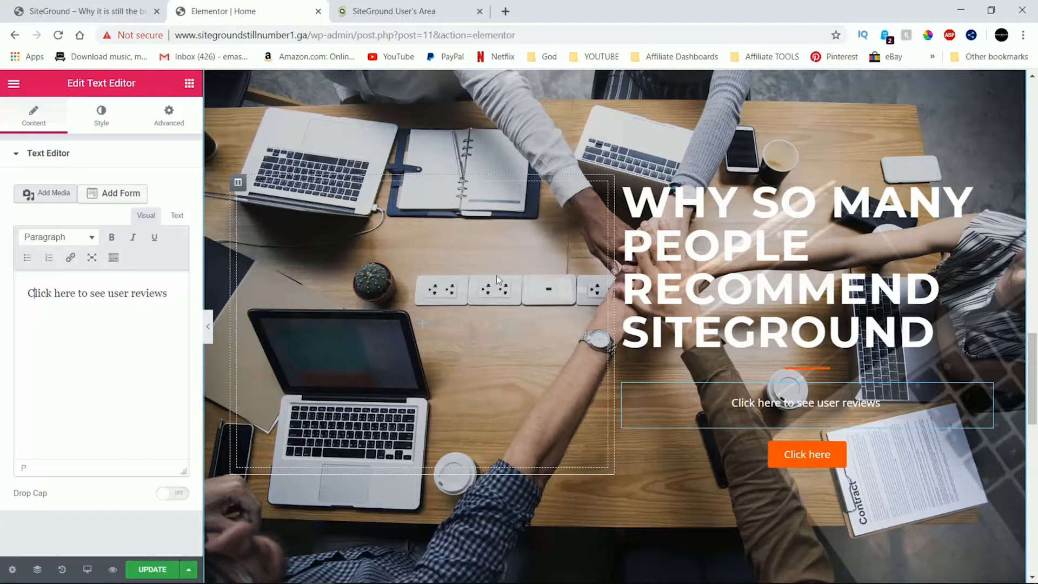
Add an Image widget to the empty column beside the heading, using the library photo of the smiling bearded man at a desk
left_click(447, 272)
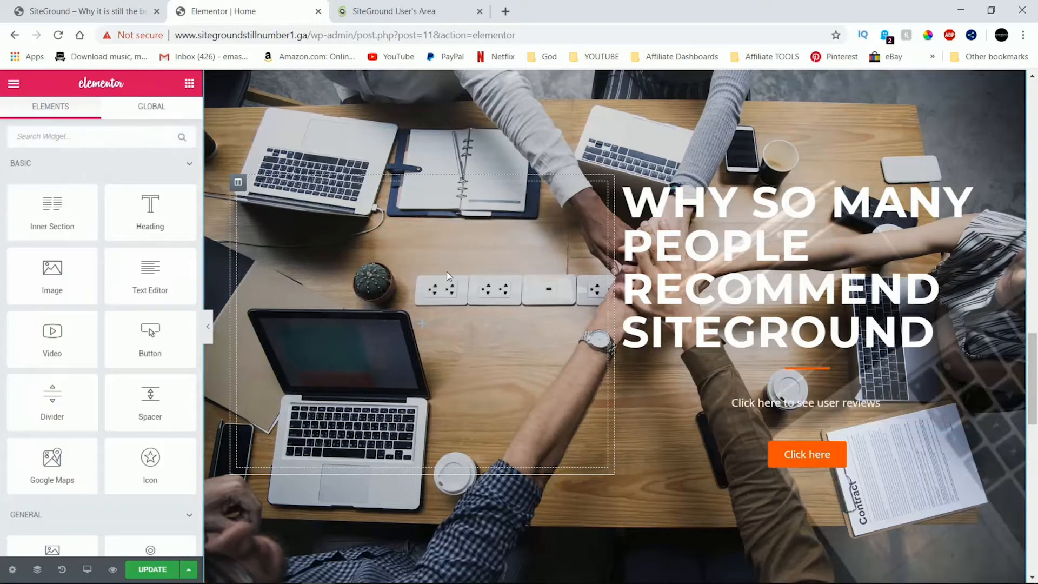
left_click_drag(52, 273, 352, 363)
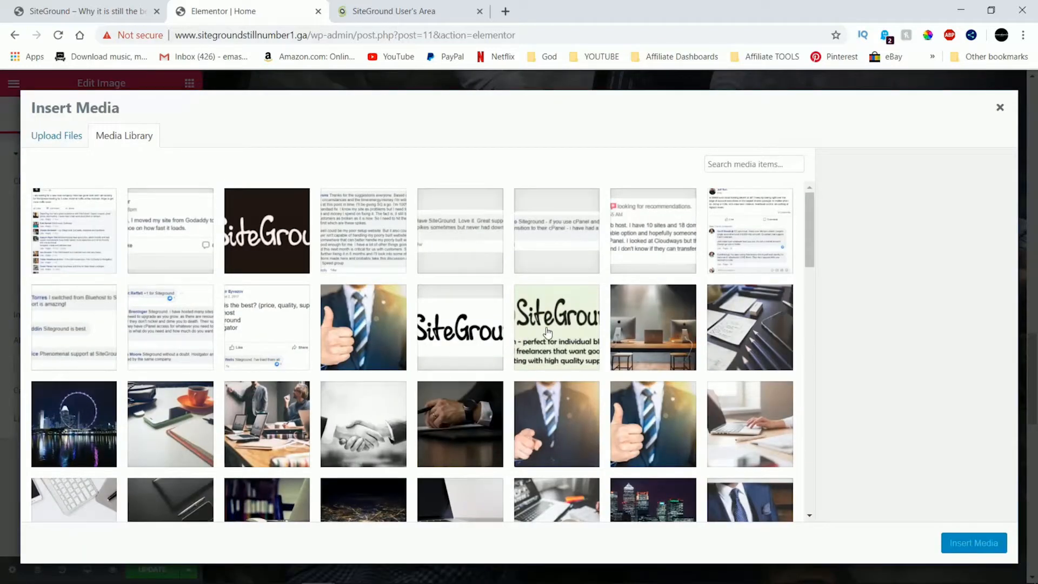
scroll(548, 332, "down", 5)
scroll(547, 332, "up", 3)
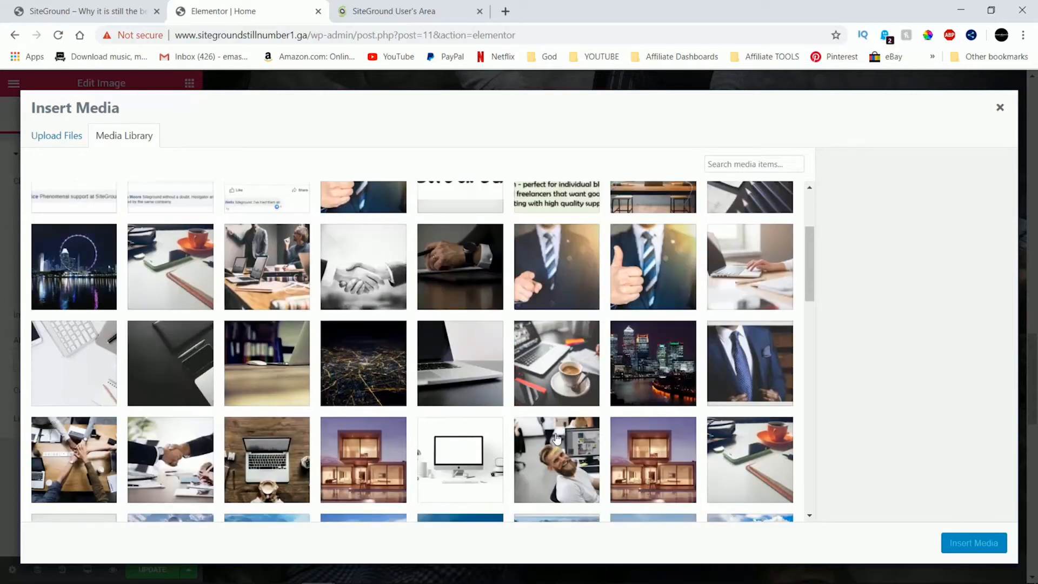
left_click(557, 439)
left_click(974, 544)
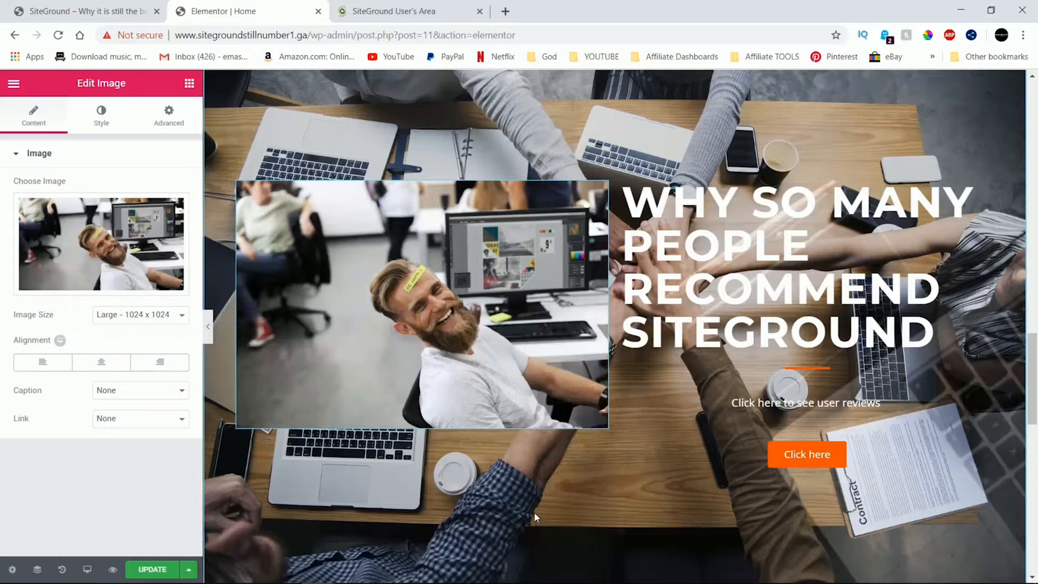
Check the rest of the home page down to the footer and save the page
scroll(534, 505, "up", 6)
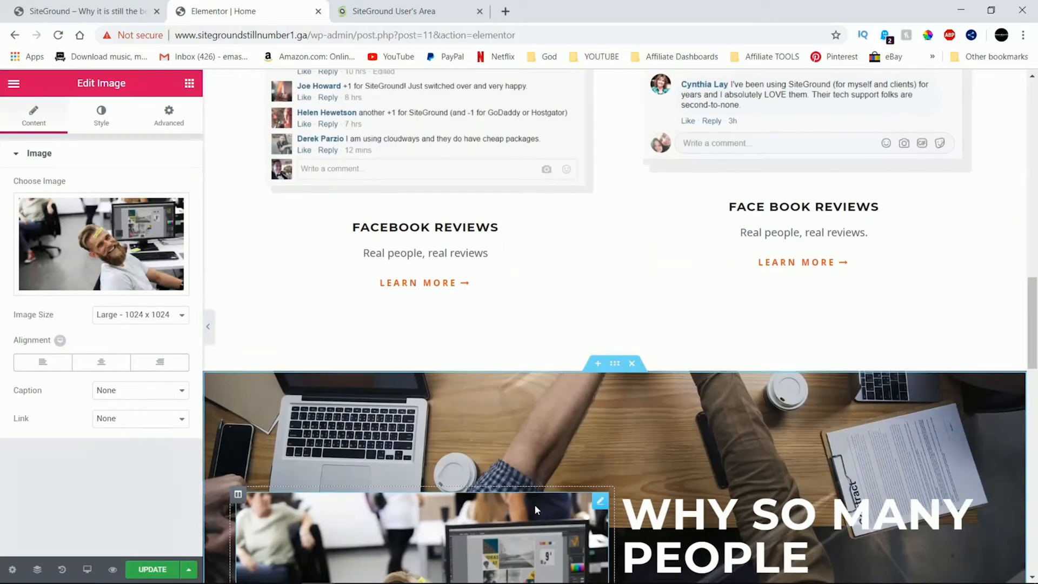
scroll(535, 505, "down", 3)
scroll(534, 505, "down", 12)
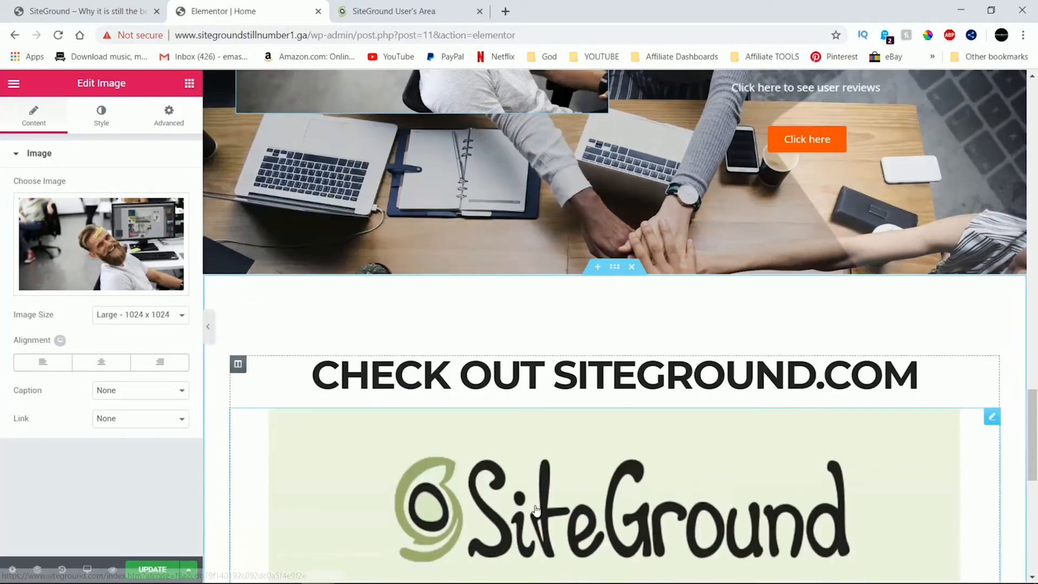
scroll(535, 508, "down", 6)
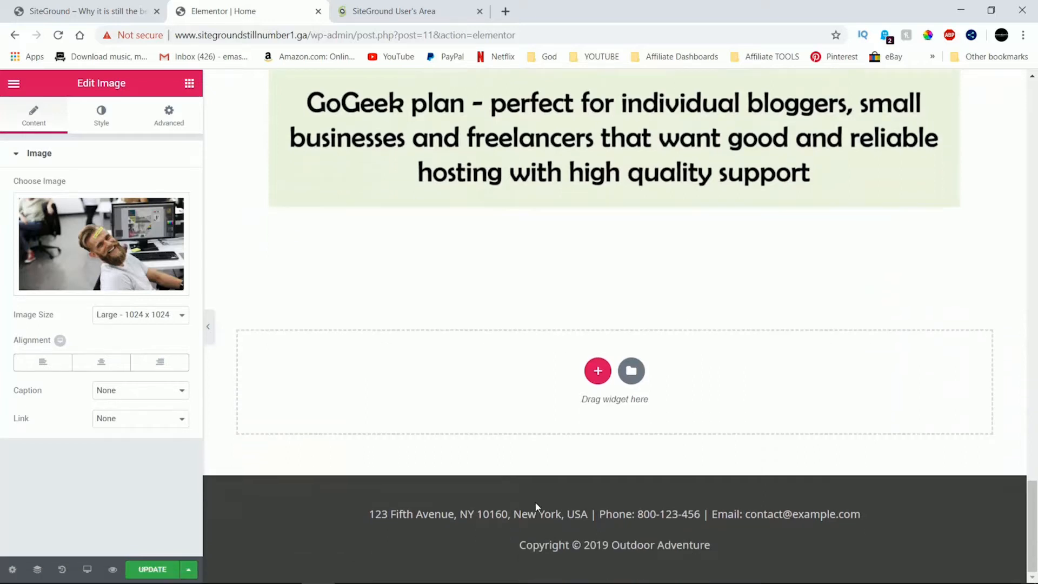
key("ctrl+s")
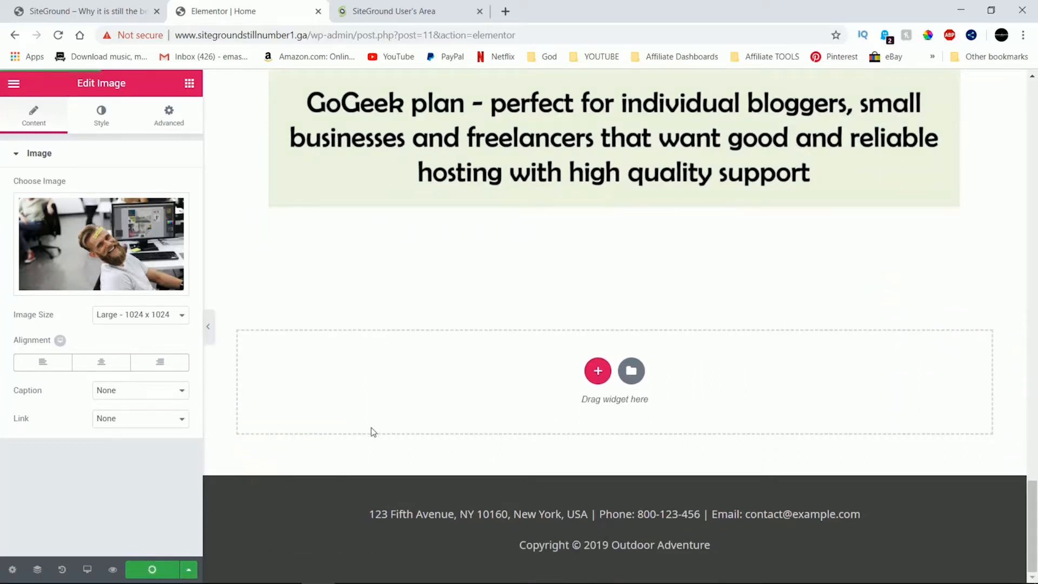
Look through the live home page from the hero banner down to the "Why so many people recommend SiteGround" section
left_click(43, 5)
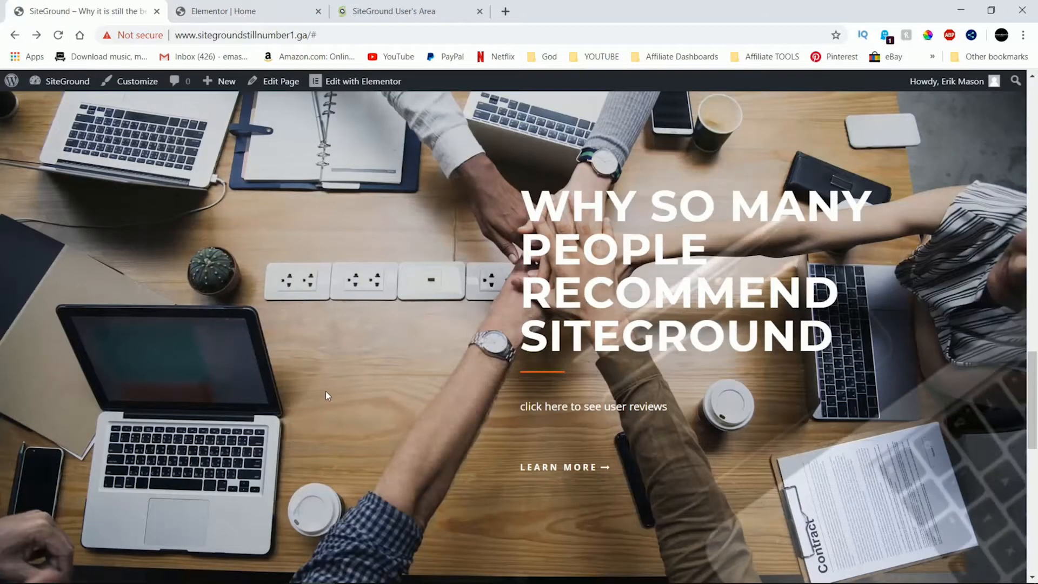
scroll(326, 390, "down", 10)
scroll(326, 391, "up", 10)
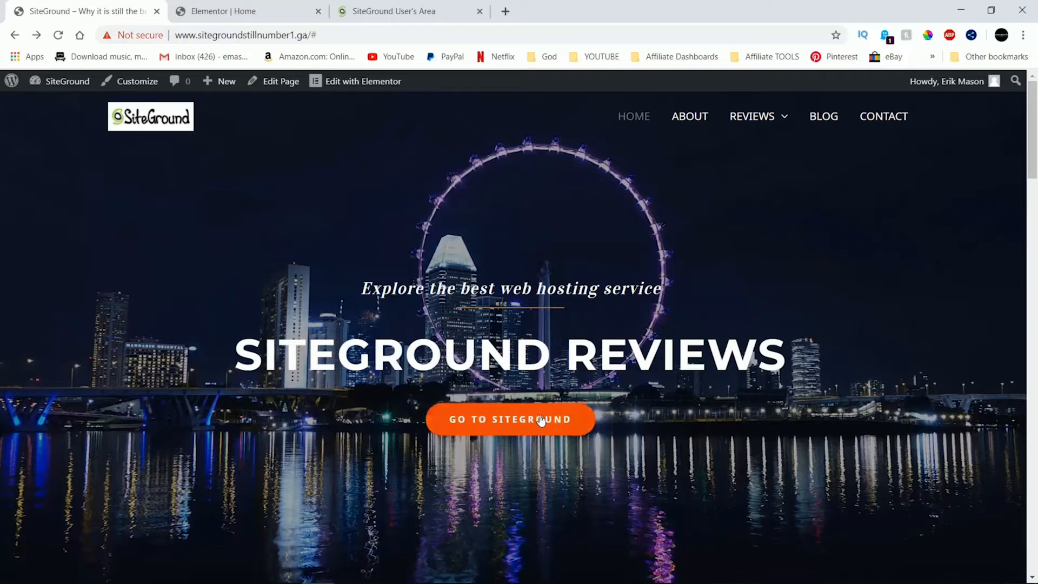
scroll(540, 416, "down", 5)
scroll(539, 415, "down", 10)
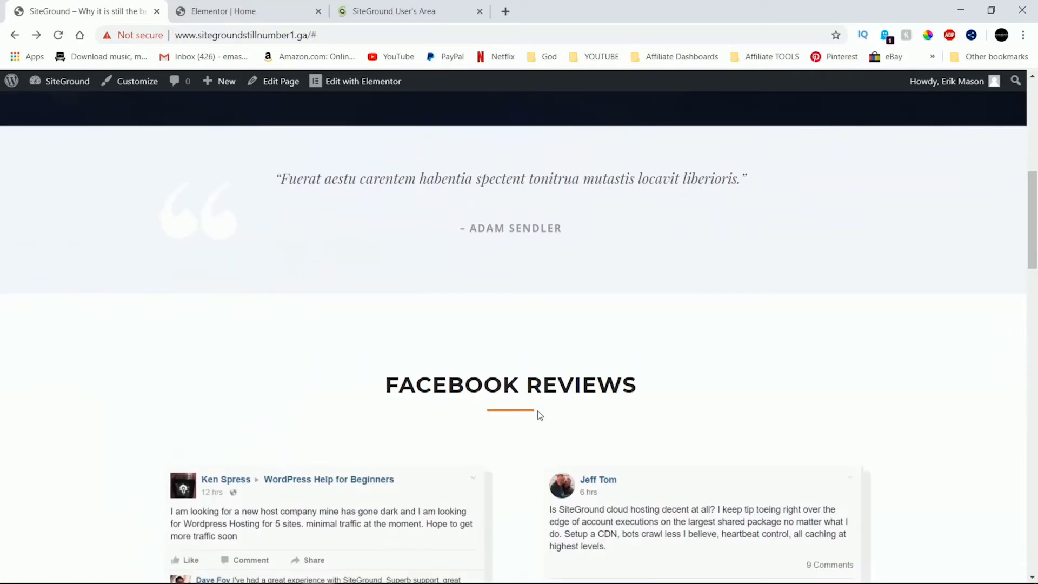
scroll(537, 410, "down", 9)
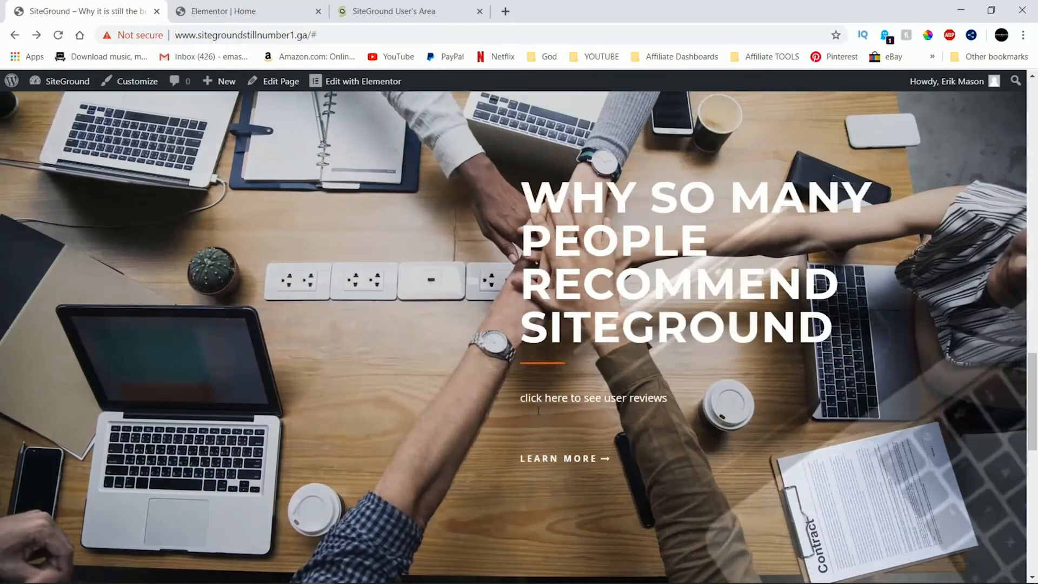
scroll(537, 410, "up", 3)
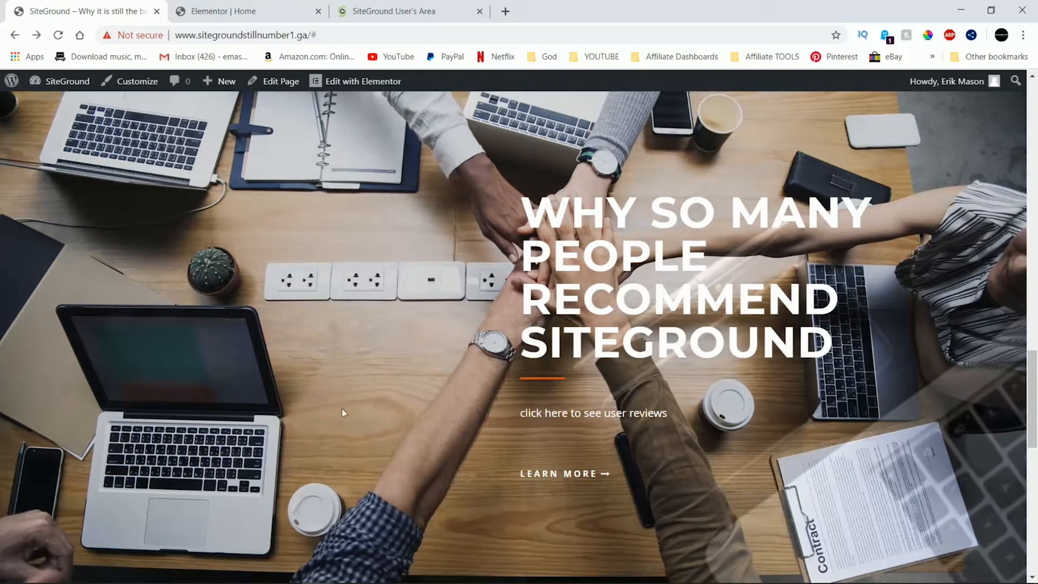
Reload the live home page and follow the "Click here" button to test its SiteGround affiliate link
left_click(58, 35)
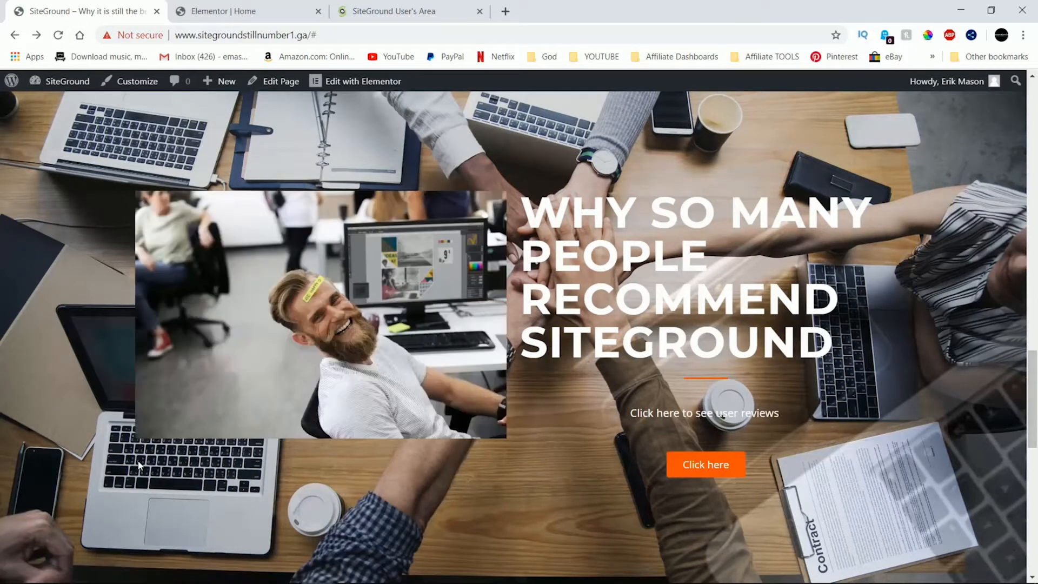
left_click(701, 473)
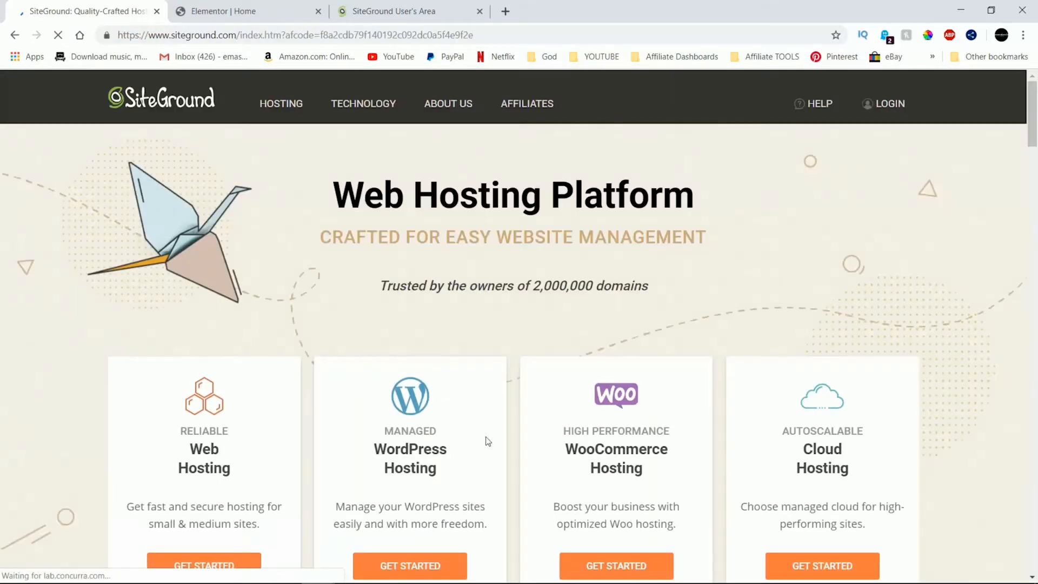
mouse_move(461, 122)
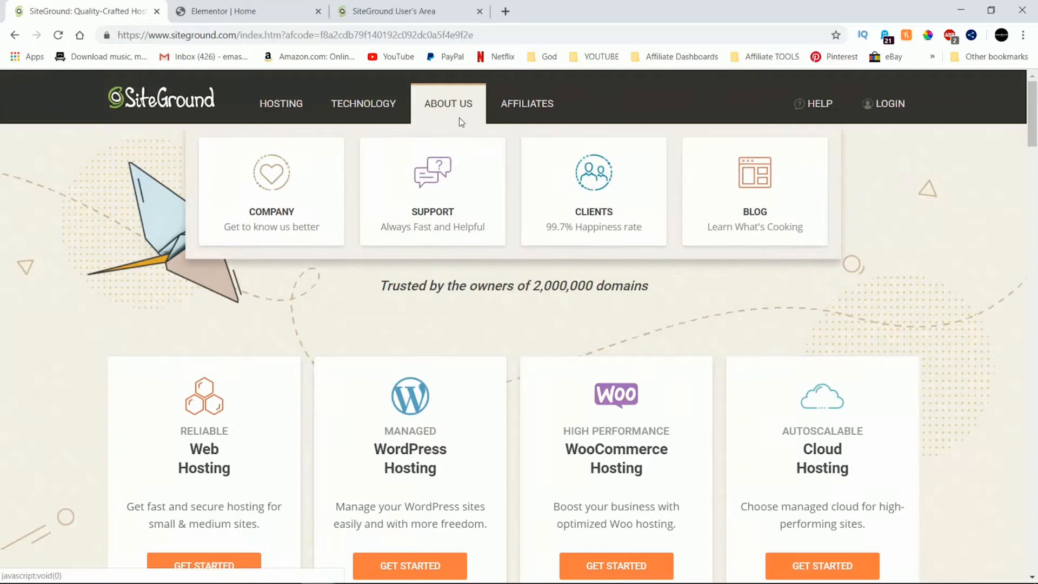
Look through SiteGround's customer reviews page and return to the SiteGround home page
left_click(579, 212)
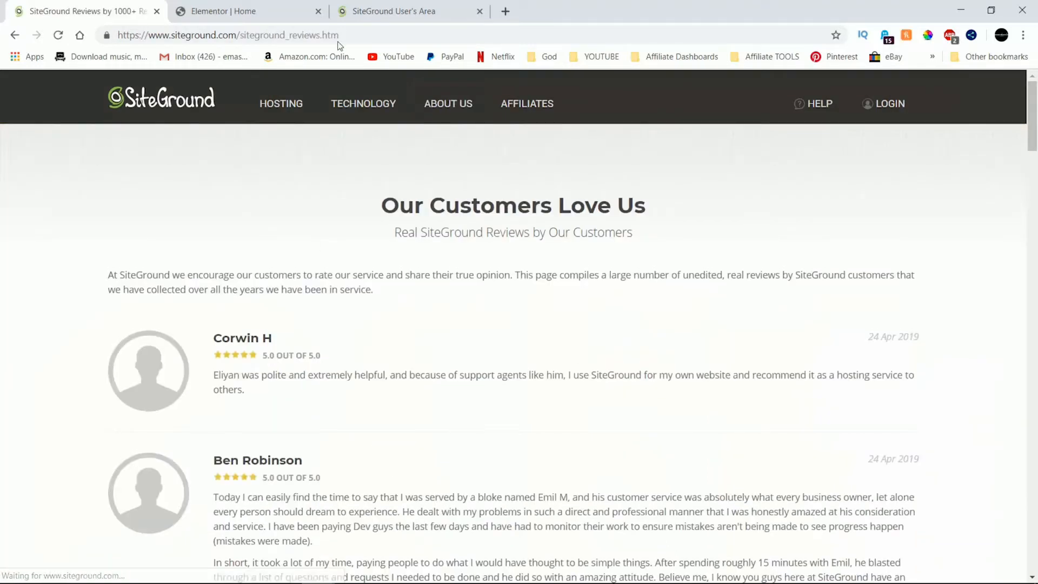
left_click(338, 36)
left_click(305, 351)
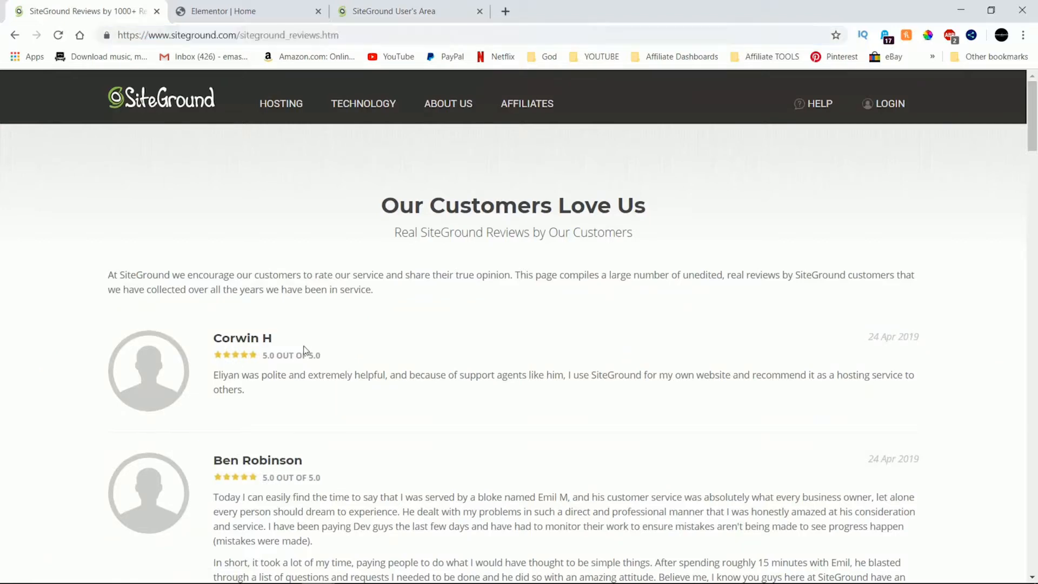
scroll(454, 363, "down", 15)
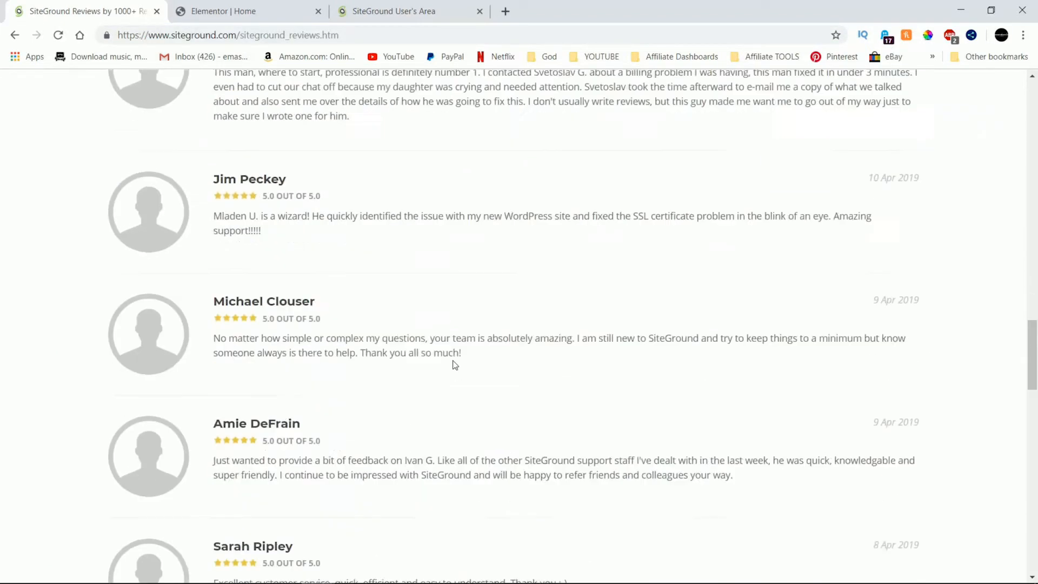
scroll(455, 364, "up", 15)
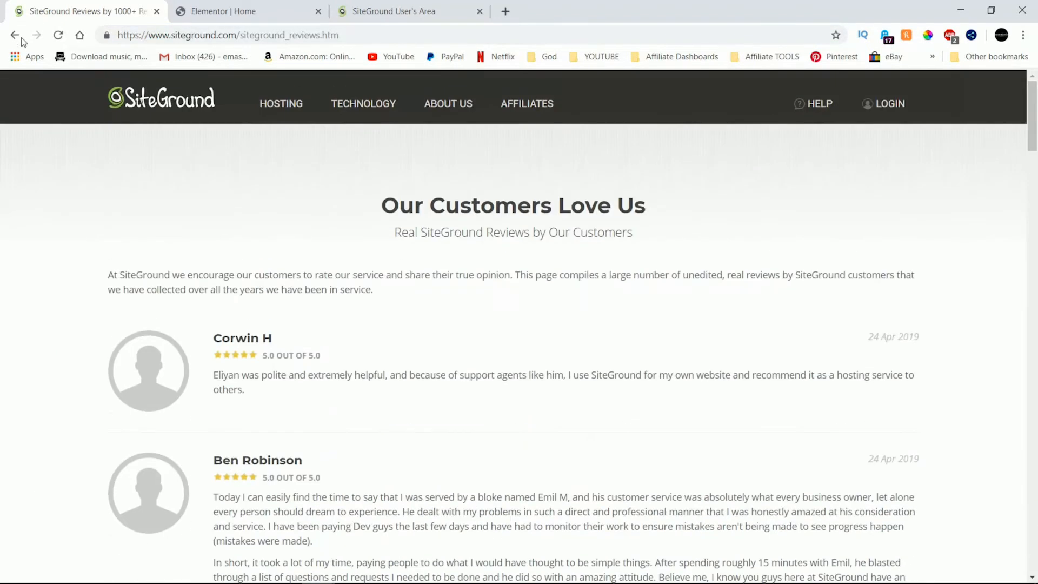
left_click(15, 35)
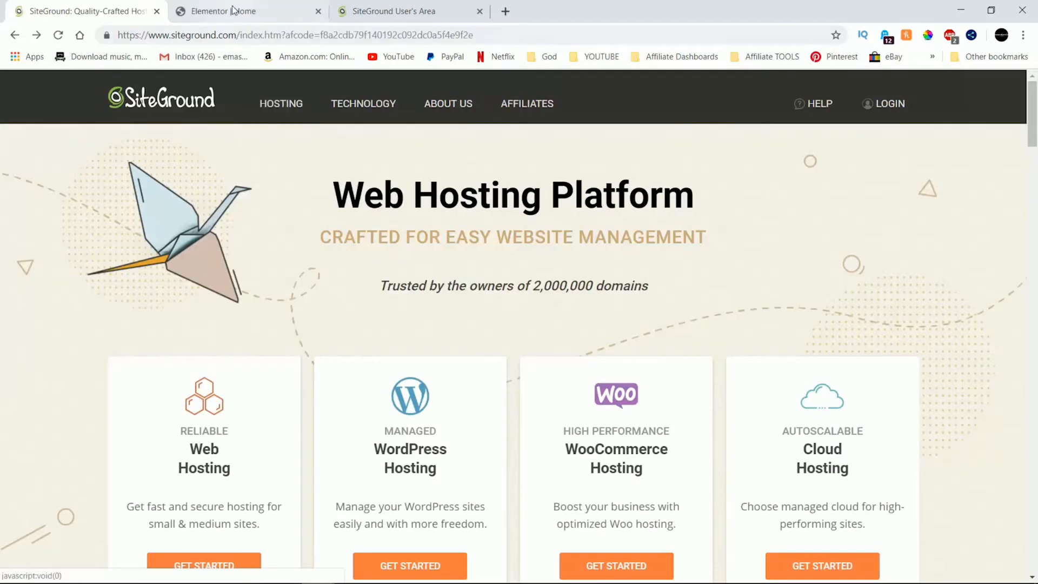
Check the live SiteGround Reviews home page from the hero banner down to the footer's contact and copyright lines
left_click(233, 11)
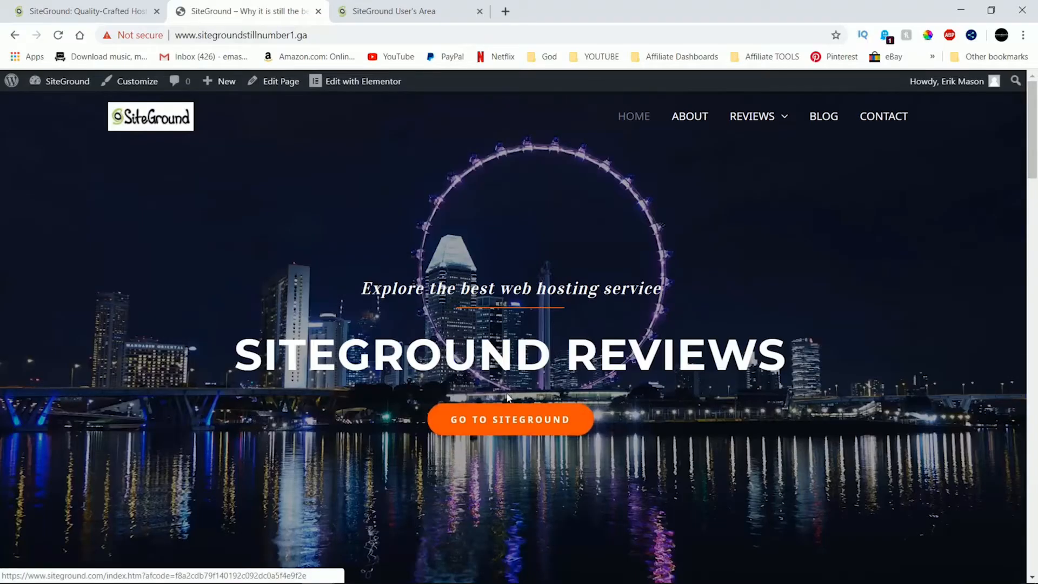
scroll(505, 391, "down", 15)
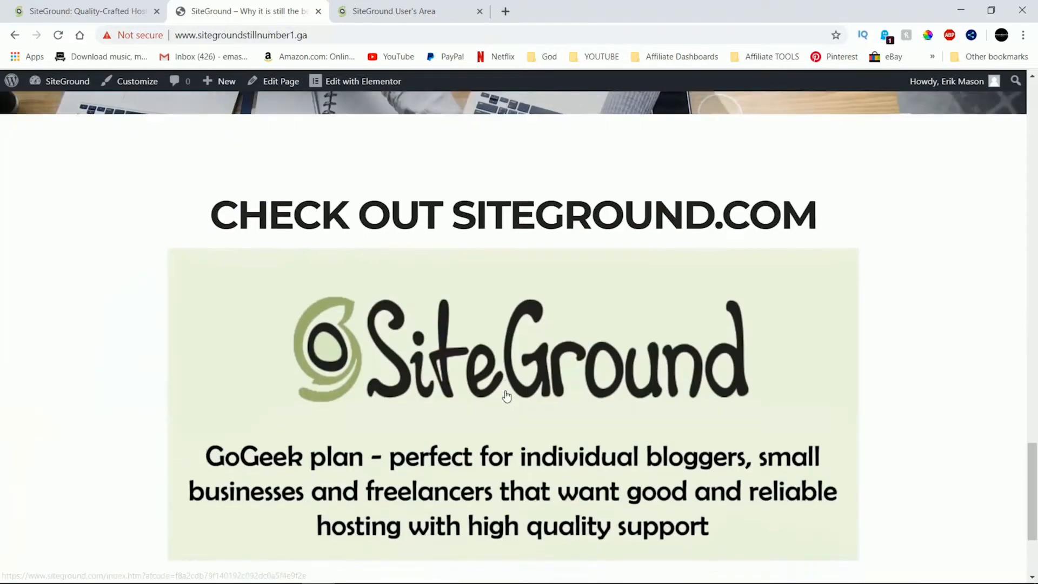
scroll(505, 395, "down", 3)
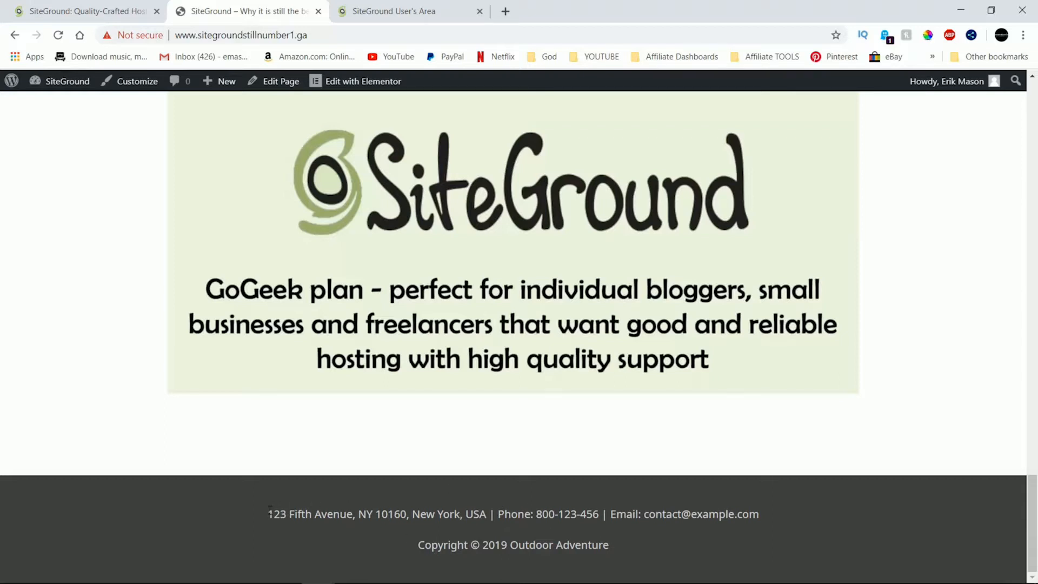
scroll(271, 483, "up", 20)
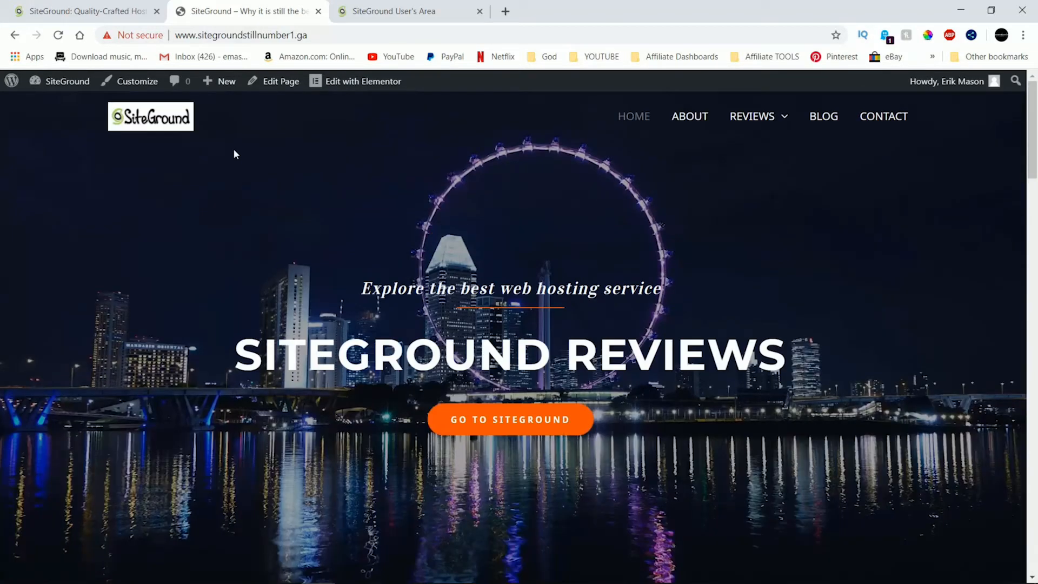
Open the Footer Bar layout settings in the theme customizer and show the page footer in the preview
left_click(136, 81)
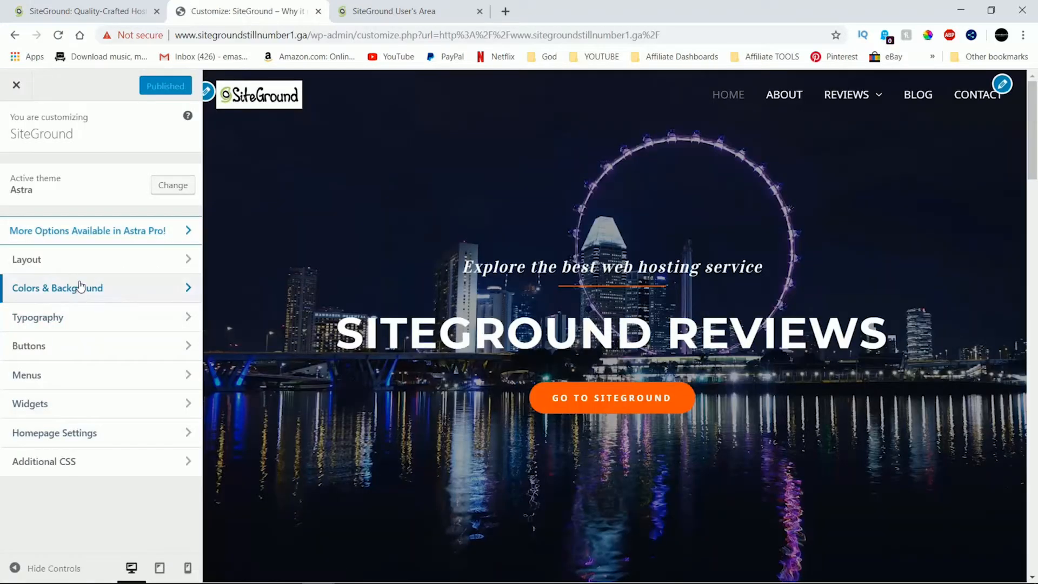
left_click(85, 266)
left_click(86, 287)
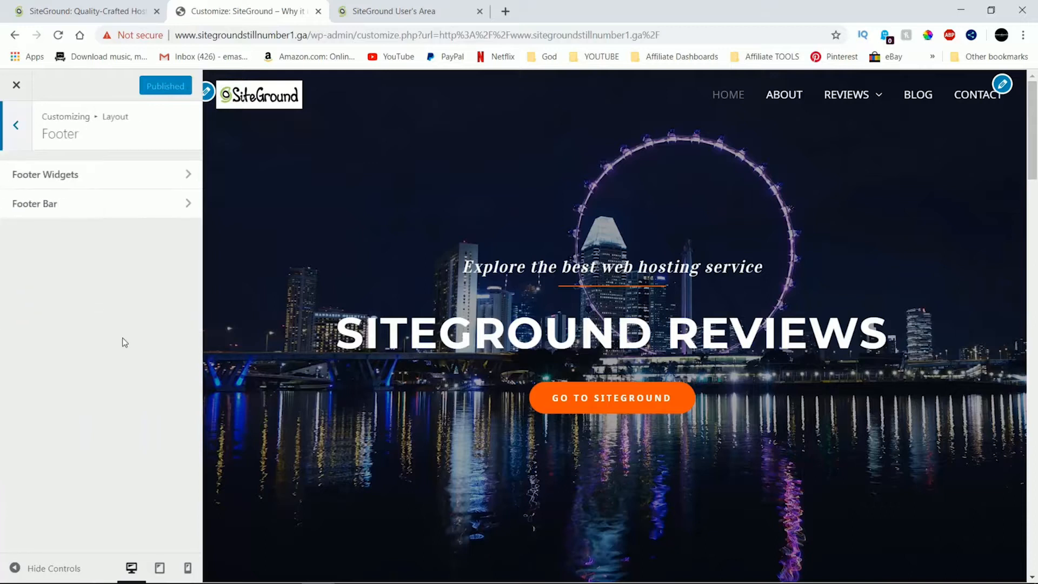
left_click(101, 210)
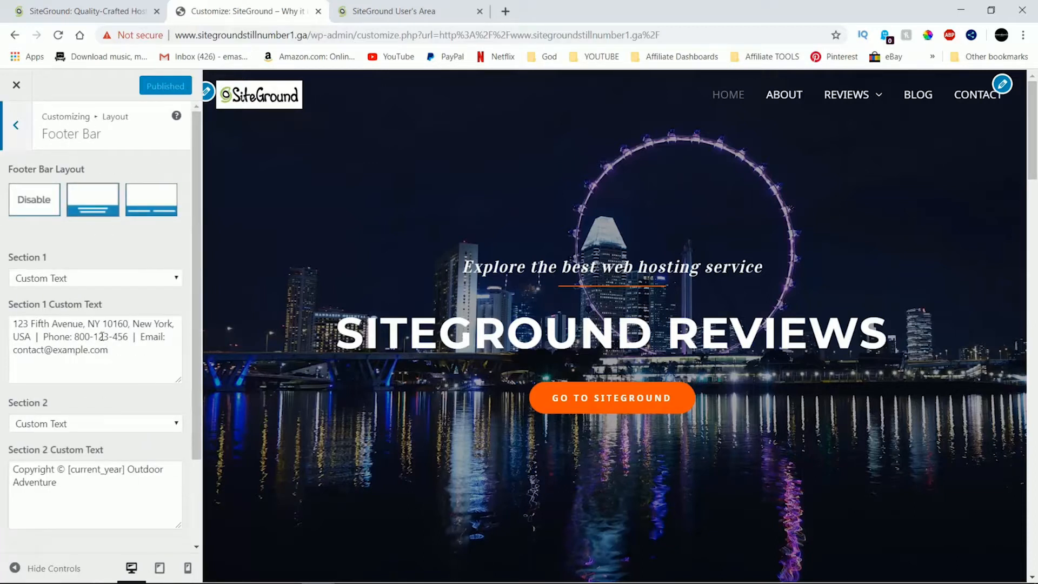
left_click(102, 336)
scroll(287, 336, "down", 10)
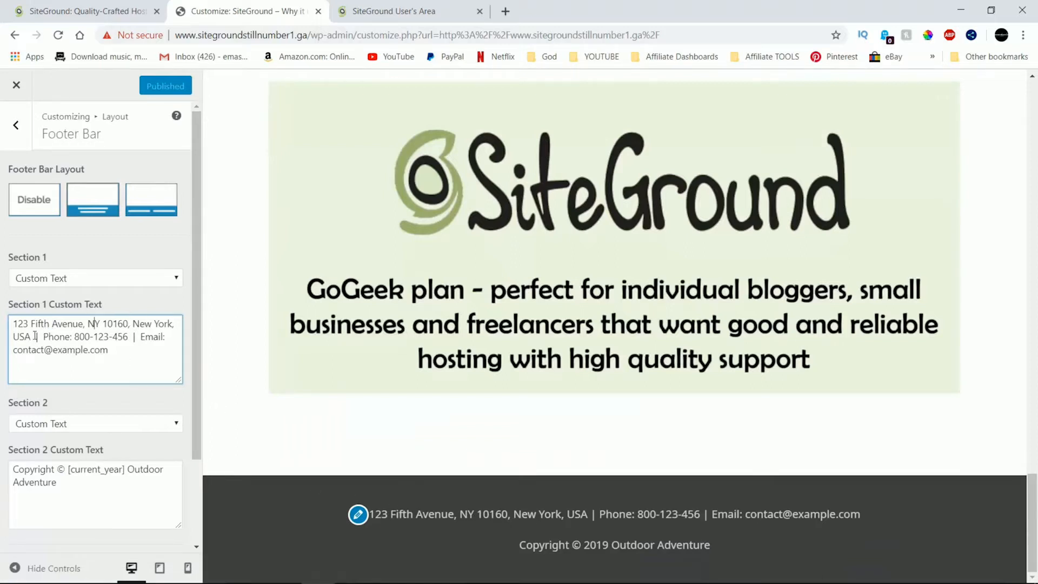
Replace the street address in the footer bar's Section 1 custom text with "SITE GROUND REVIEWS"
left_click_drag(34, 338, 3, 327)
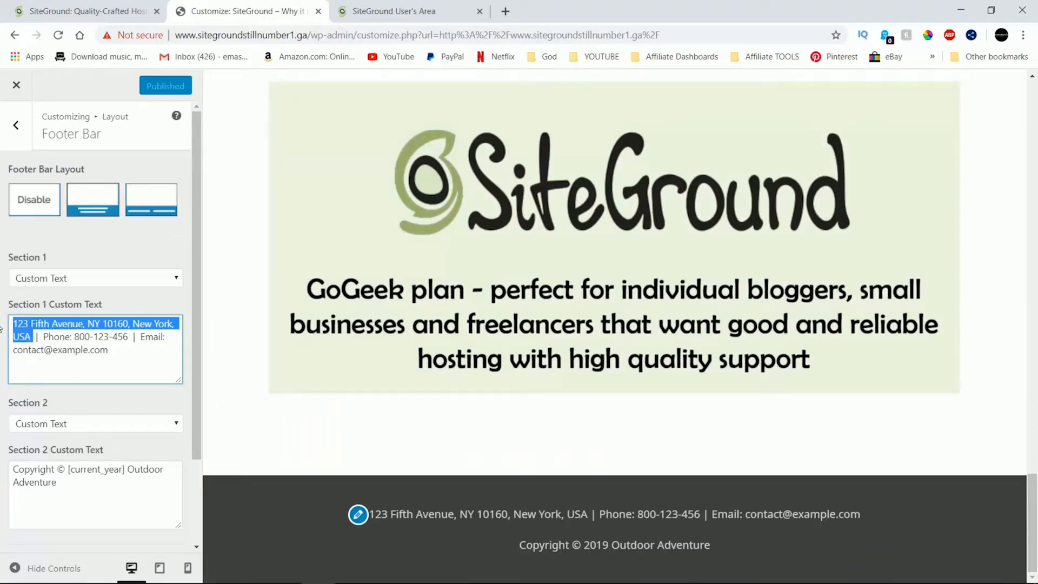
key("BackSpace")
type("site")
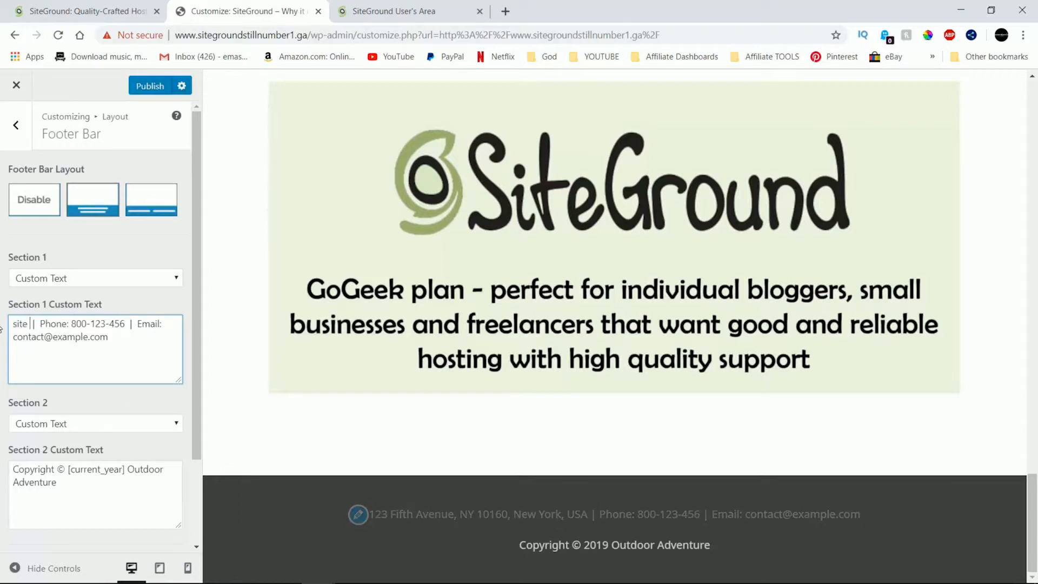
key("BackSpace")
key("BackSpace")
key("BackSpace")
key("BackSpace")
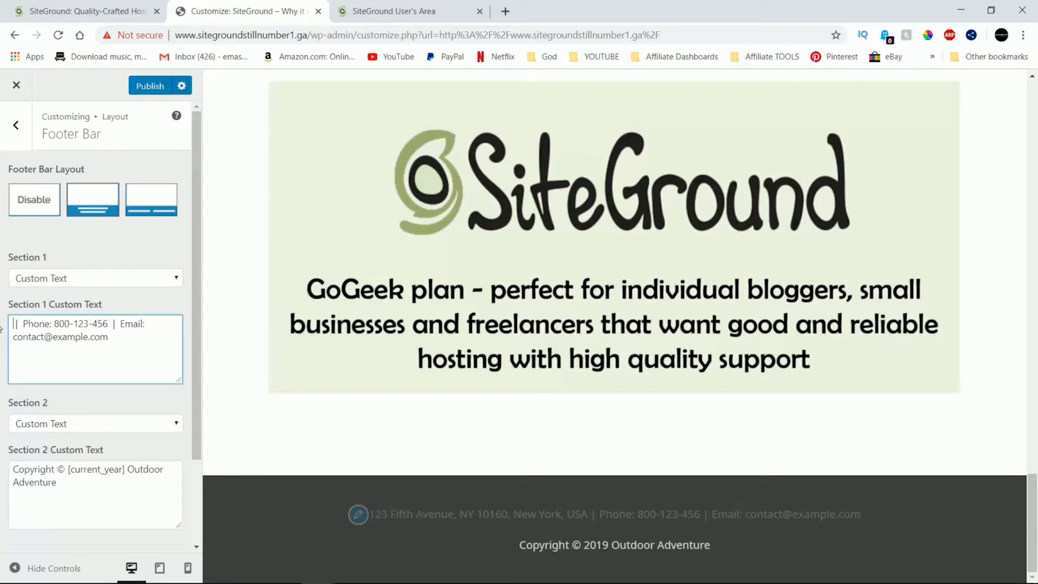
type("SITE GROUND REV")
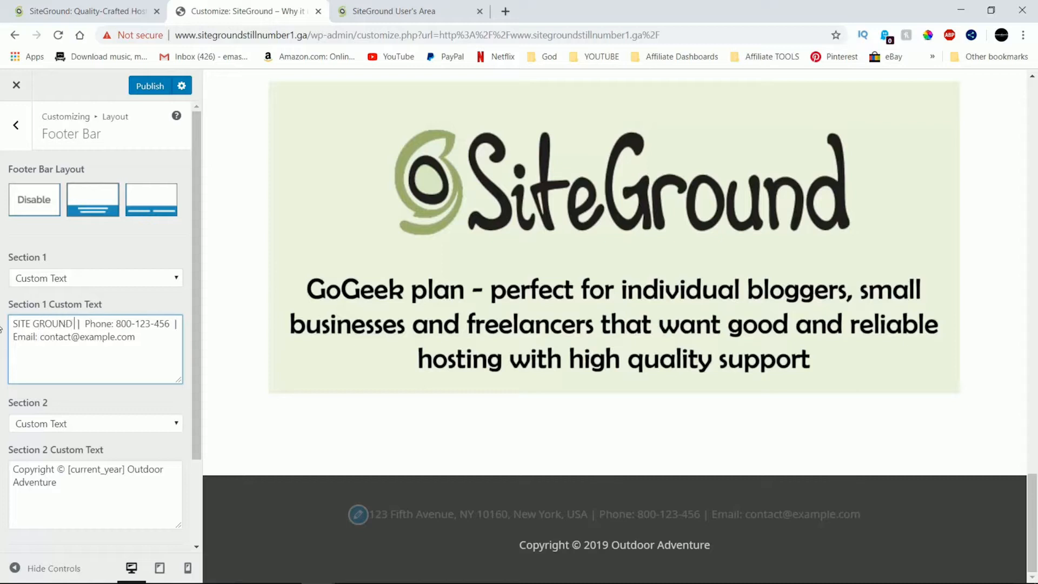
type("IEWS")
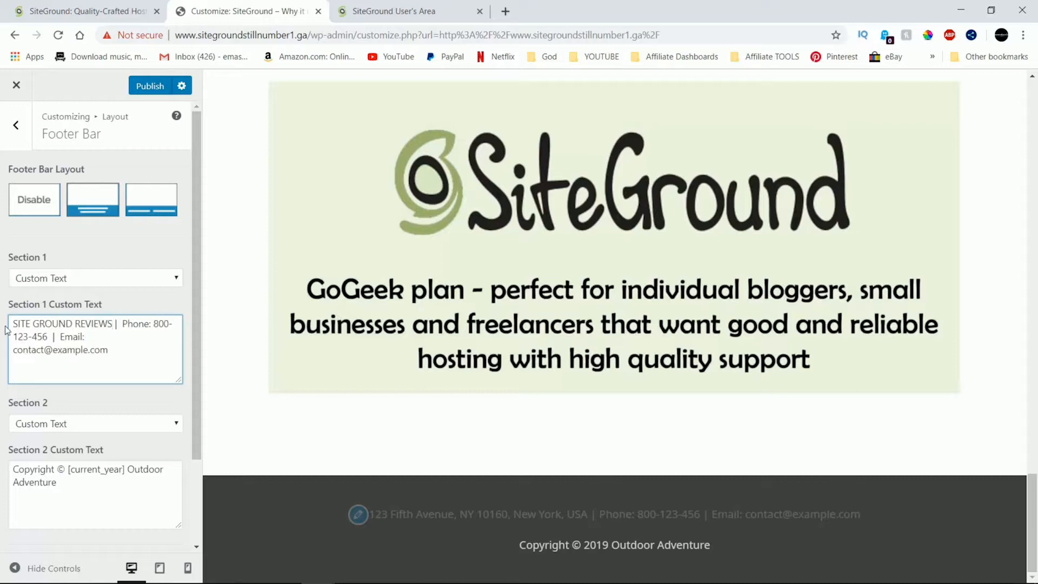
Replace the phone entry in the footer bar's Section 1 custom text with "2019"
left_click_drag(124, 323, 163, 341)
left_click_drag(93, 333, 48, 335)
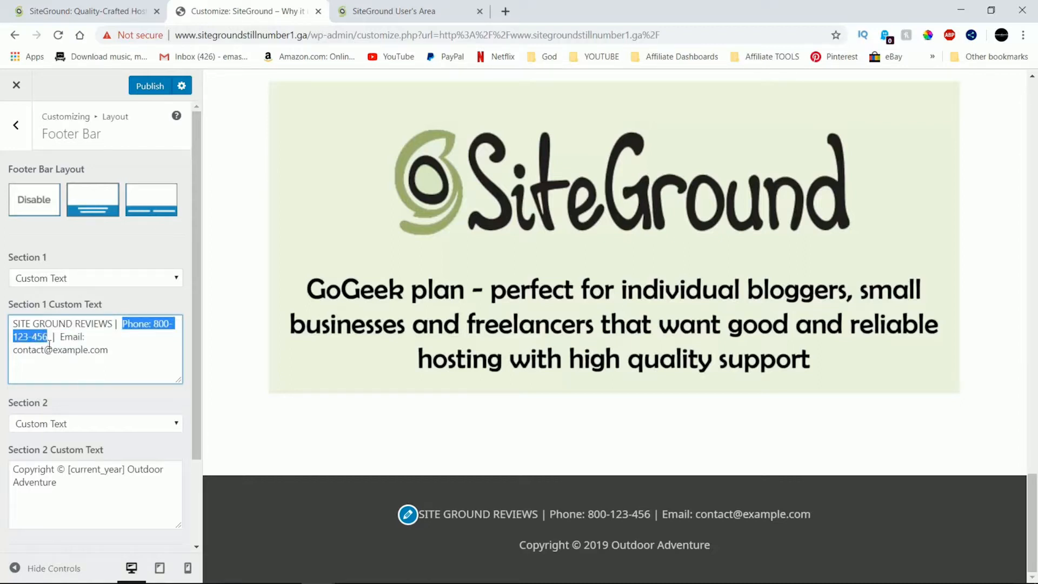
key("BackSpace")
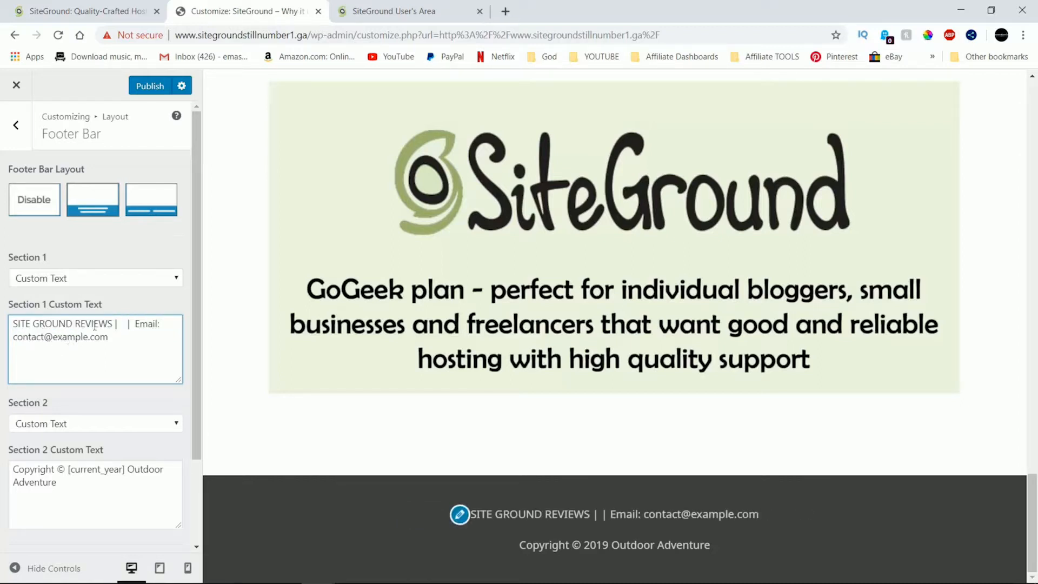
type("2019")
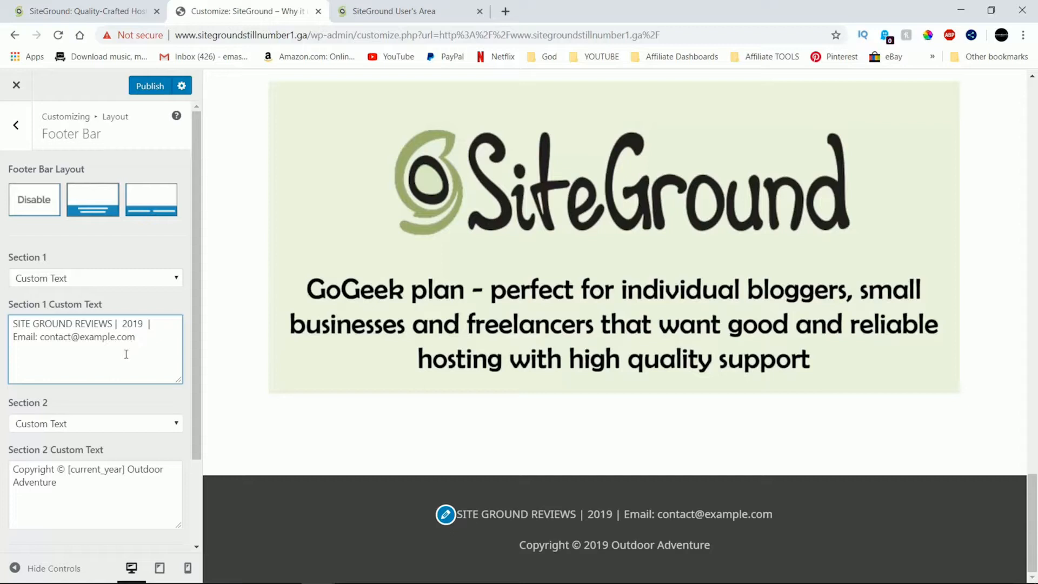
Change the footer bar's Section 2 custom text to "Copyright © SITE GROUND REVIEWS"
left_click_drag(73, 487, 69, 471)
type("SIT")
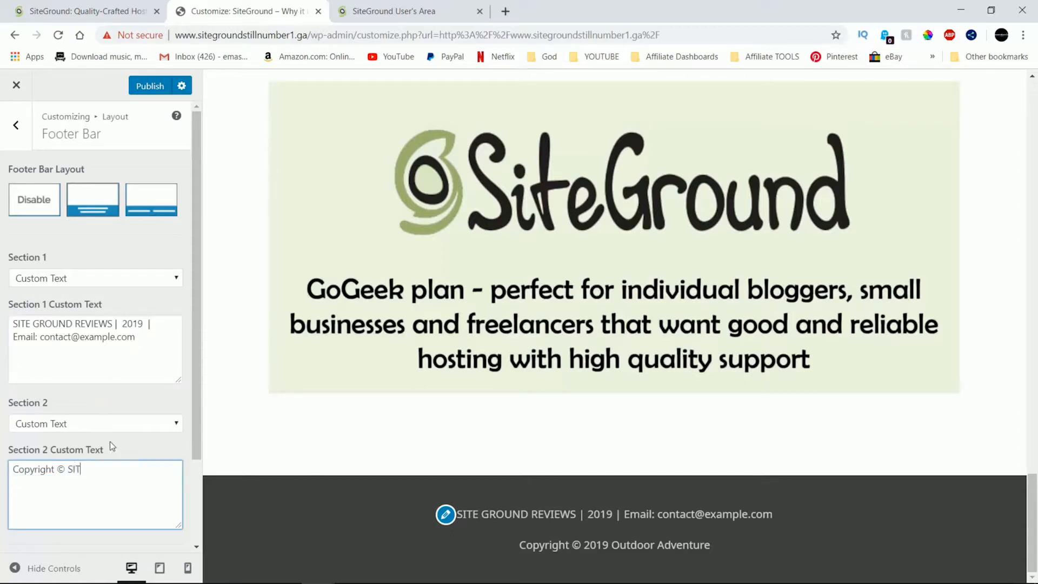
type("E GROUND REVIEWS")
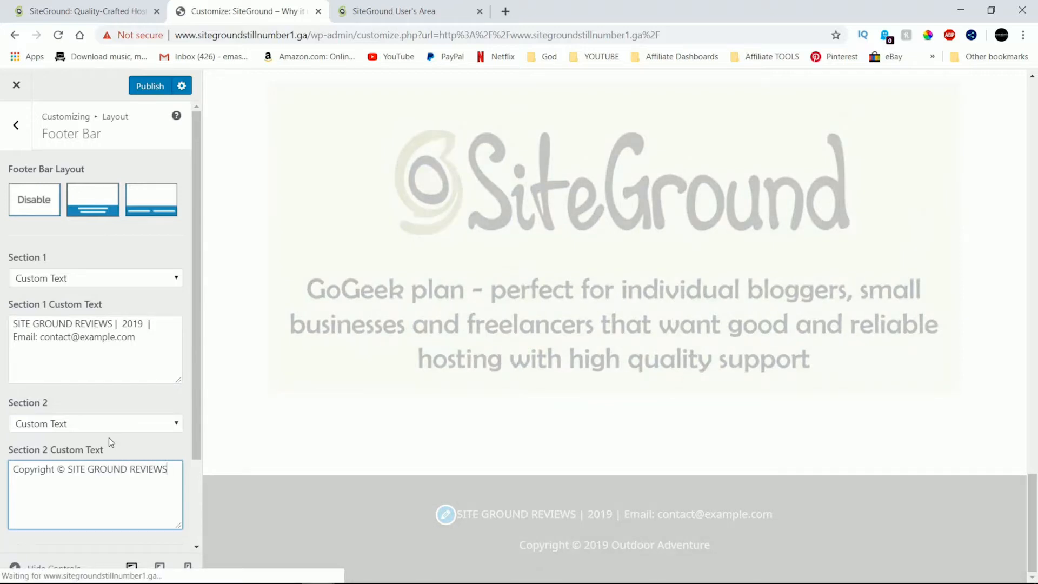
left_click(147, 430)
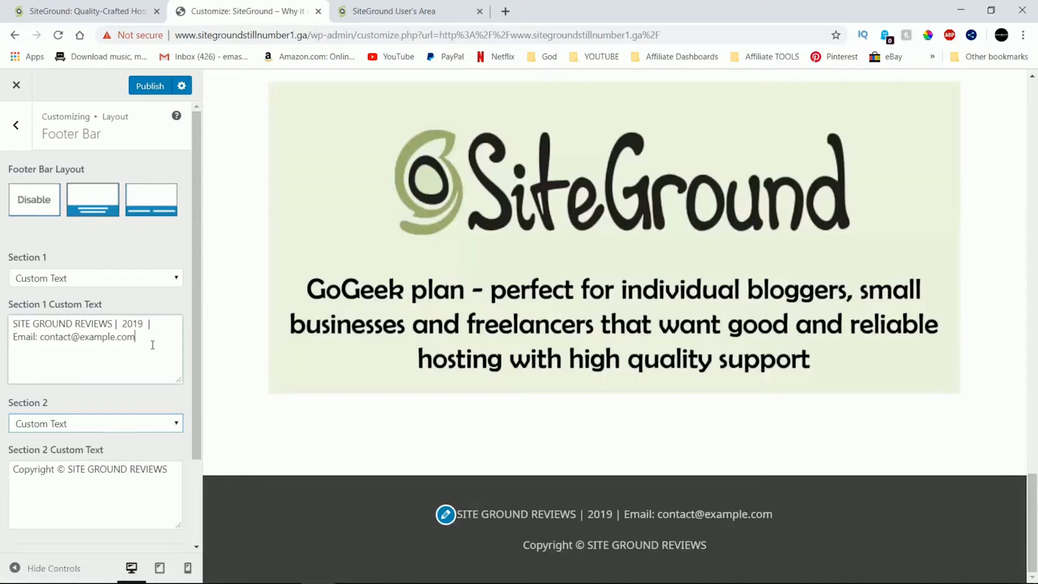
Remove the contact e-mail and trailing separator from the Section 1 footer text, leaving "SITE GROUND REVIEWS | 2019", and publish the changes
left_click_drag(154, 349, 2, 364)
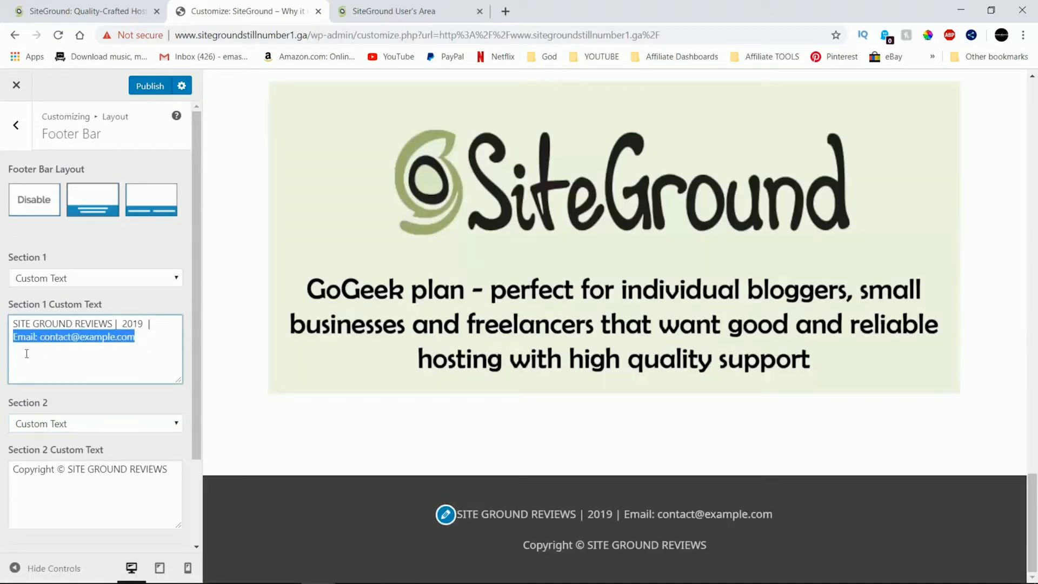
key("BackSpace")
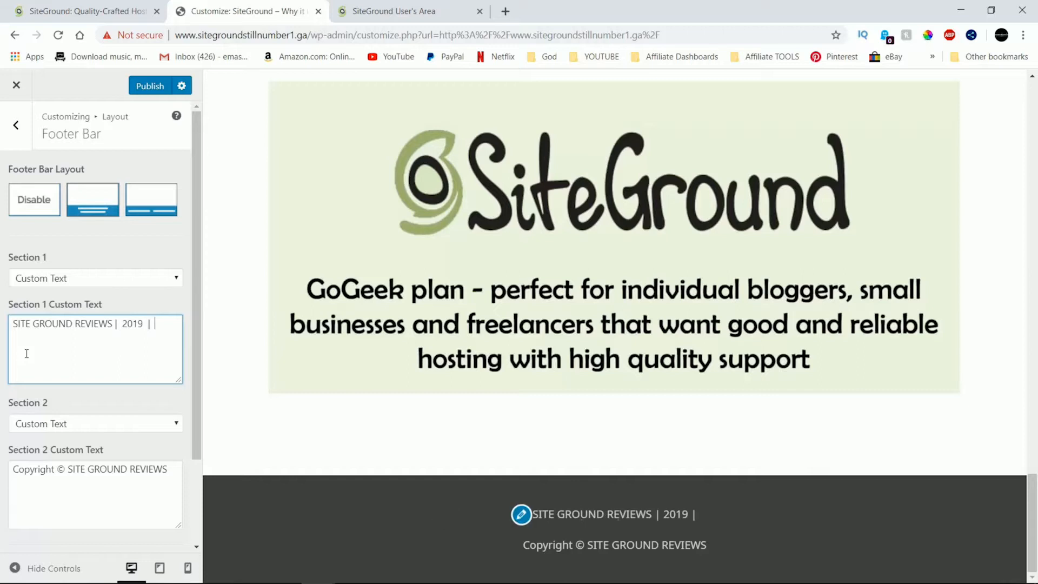
key("BackSpace")
key("BackSpace")
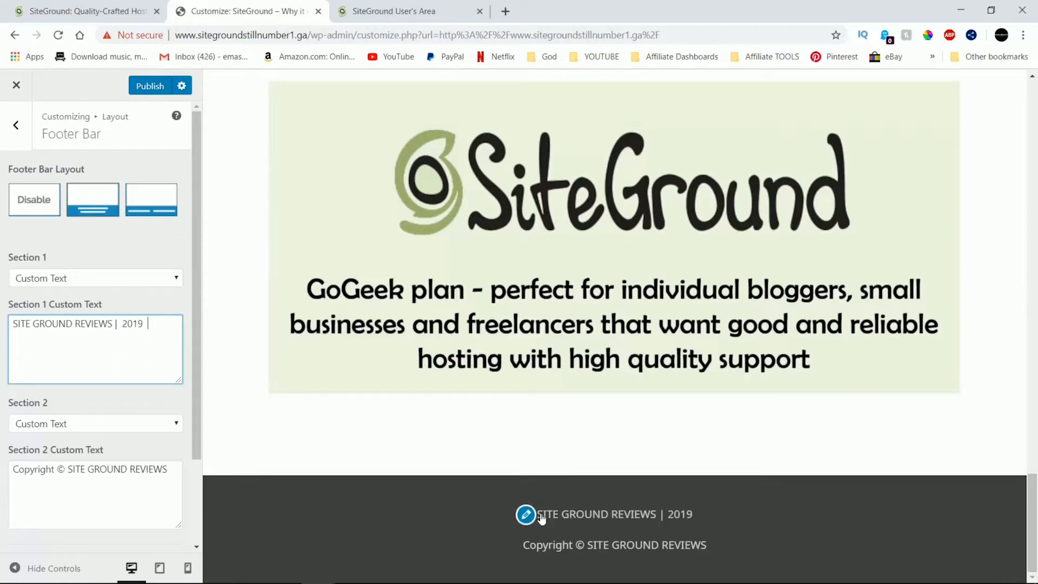
left_click(143, 94)
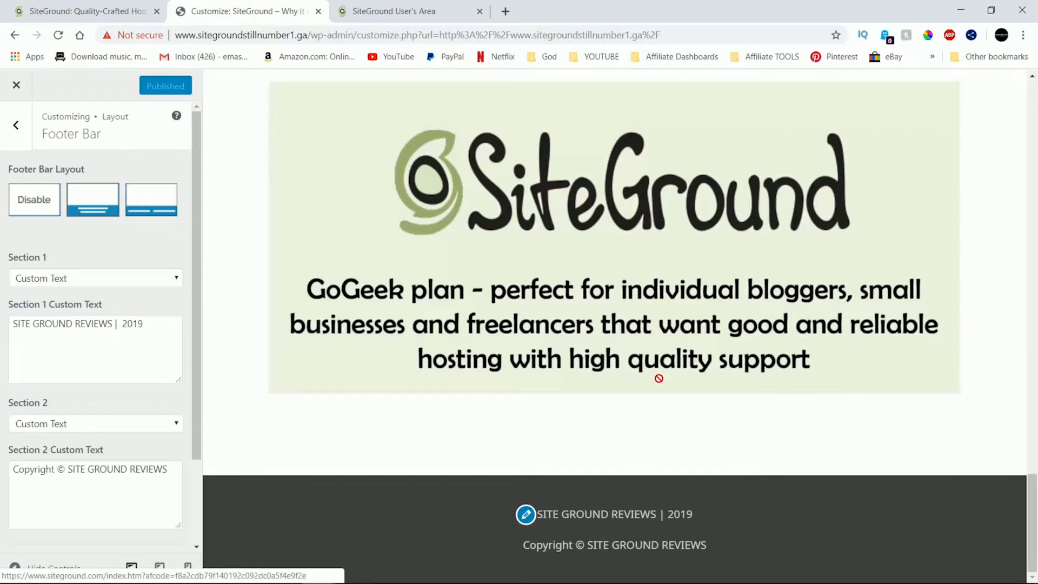
Review the customizer preview and the live homepage from header to footer to check the published footer texts
scroll(659, 379, "up", 3)
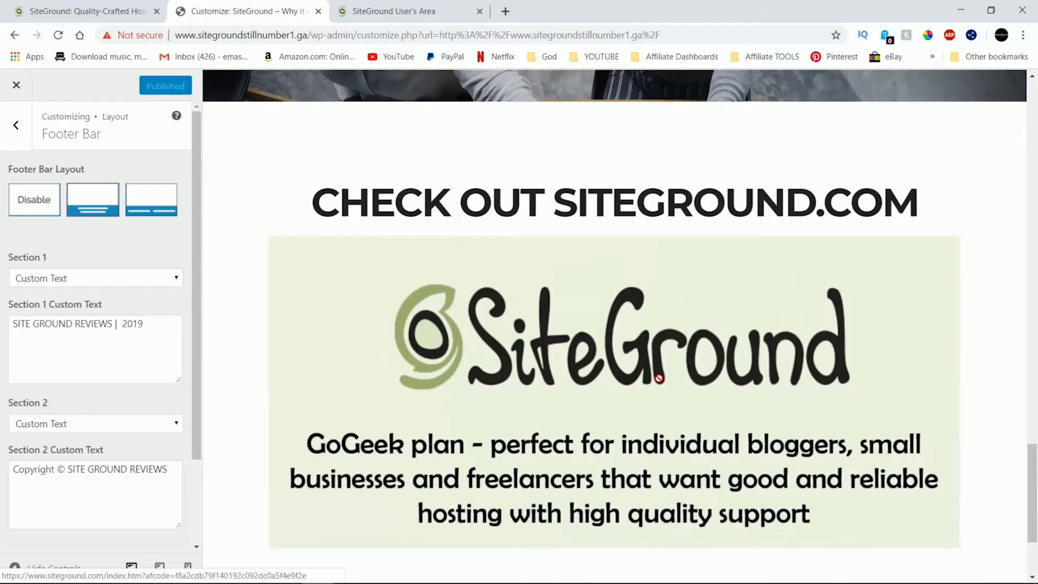
scroll(658, 375, "down", 3)
scroll(649, 509, "up", 1)
scroll(649, 508, "up", 15)
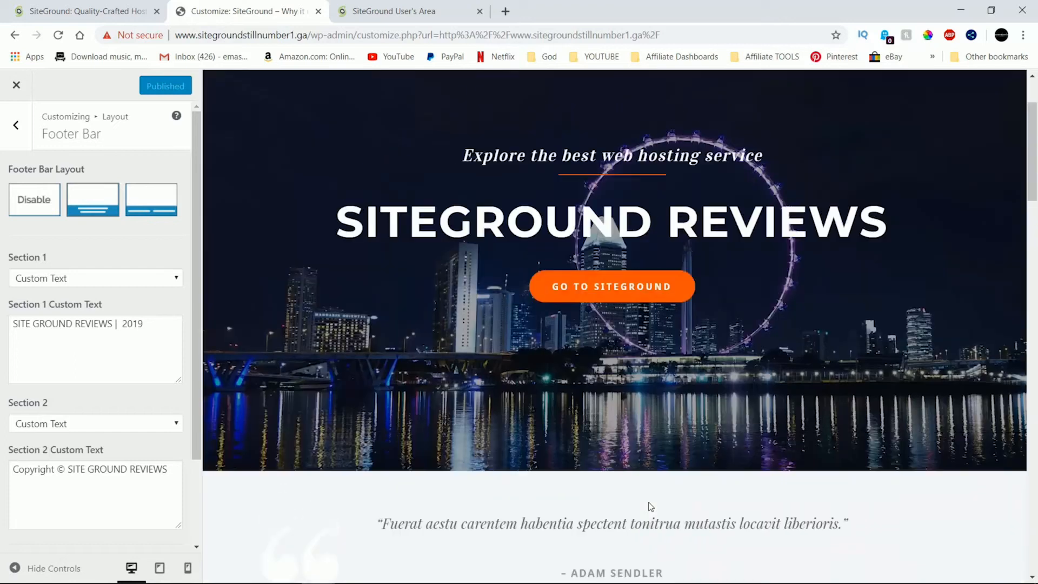
left_click(44, 12)
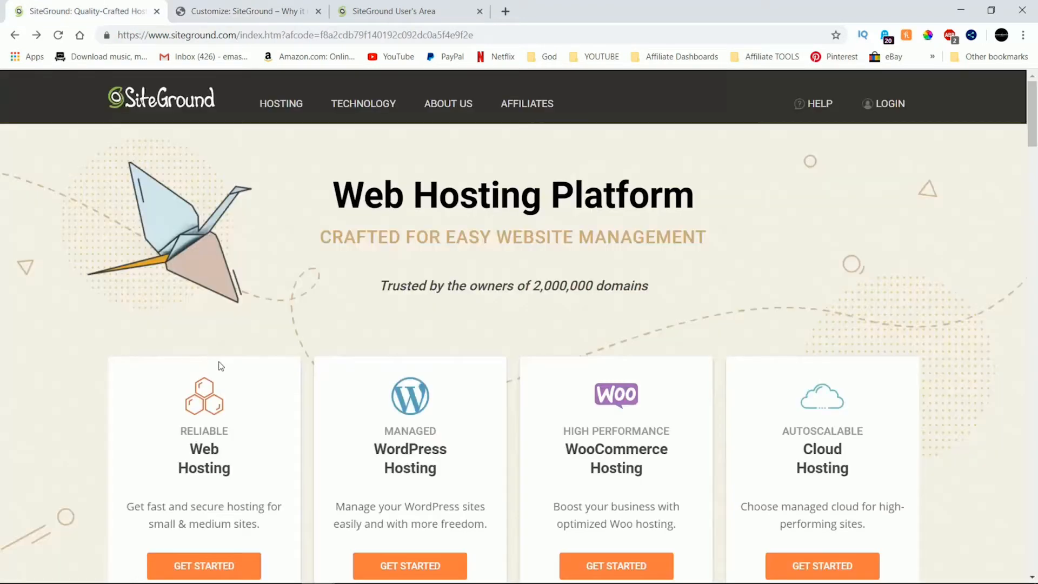
left_click(15, 35)
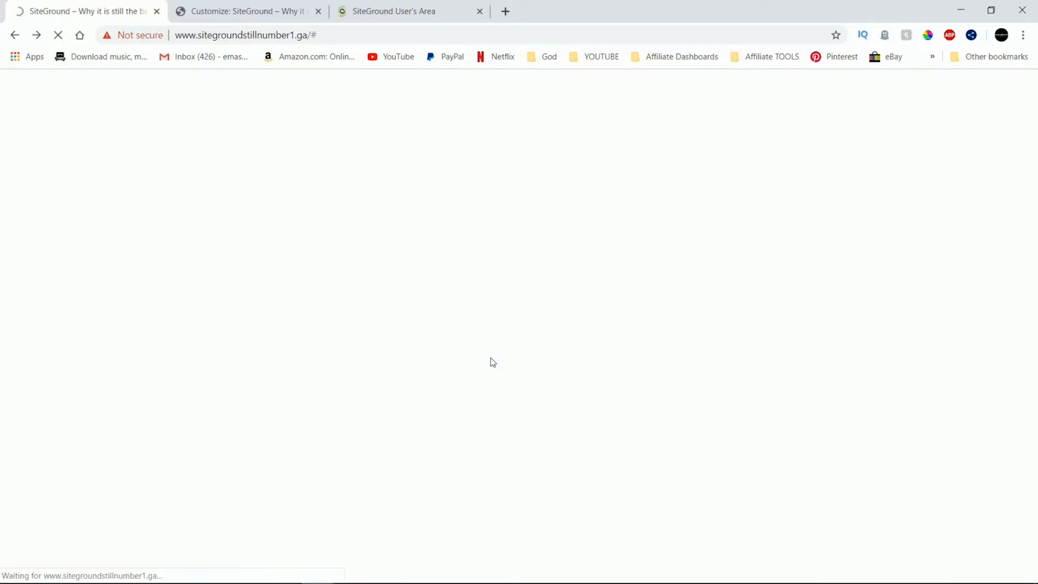
scroll(496, 354, "down", 10)
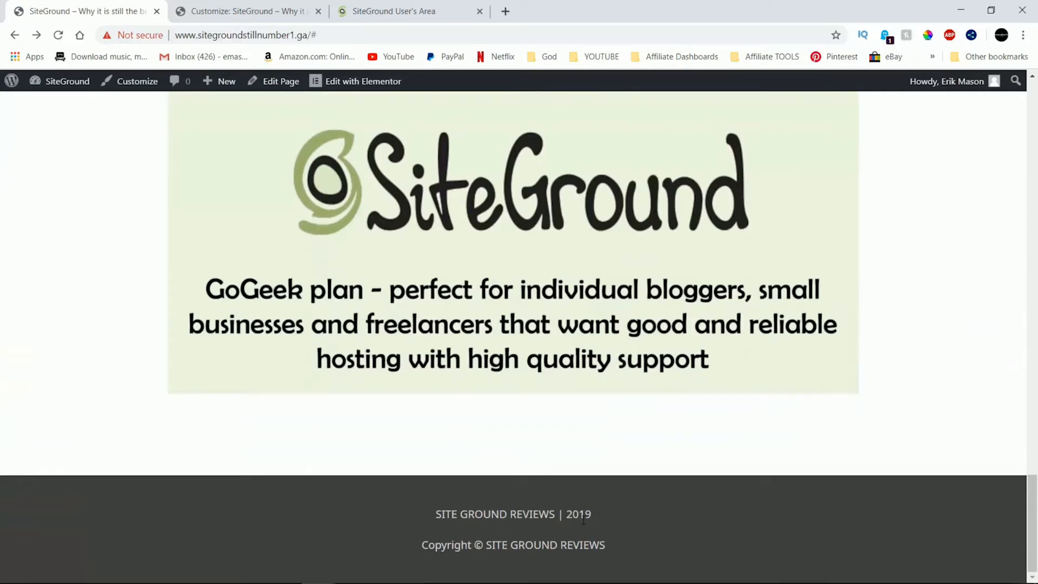
scroll(631, 540, "up", 15)
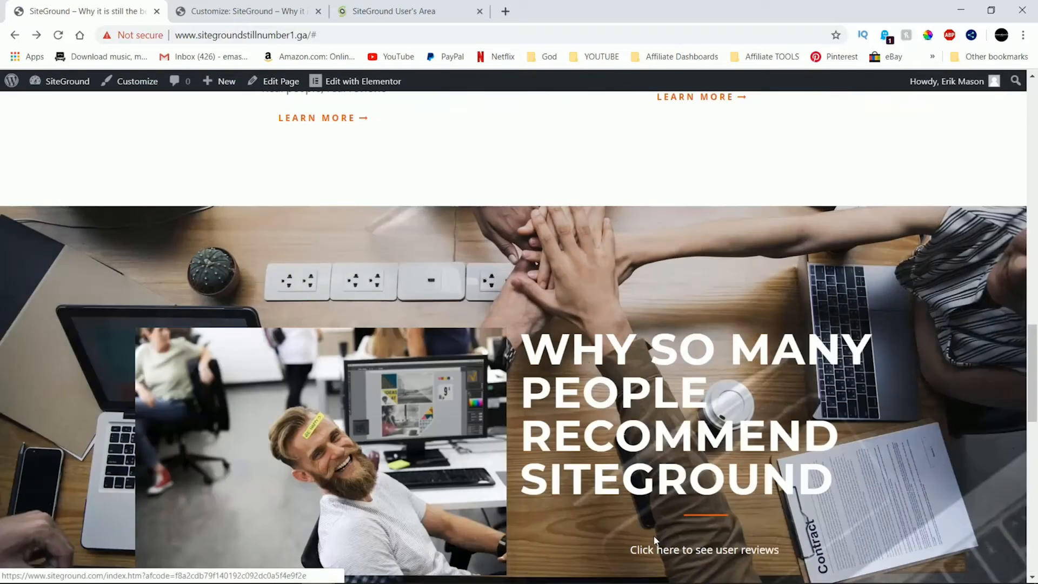
scroll(653, 535, "up", 10)
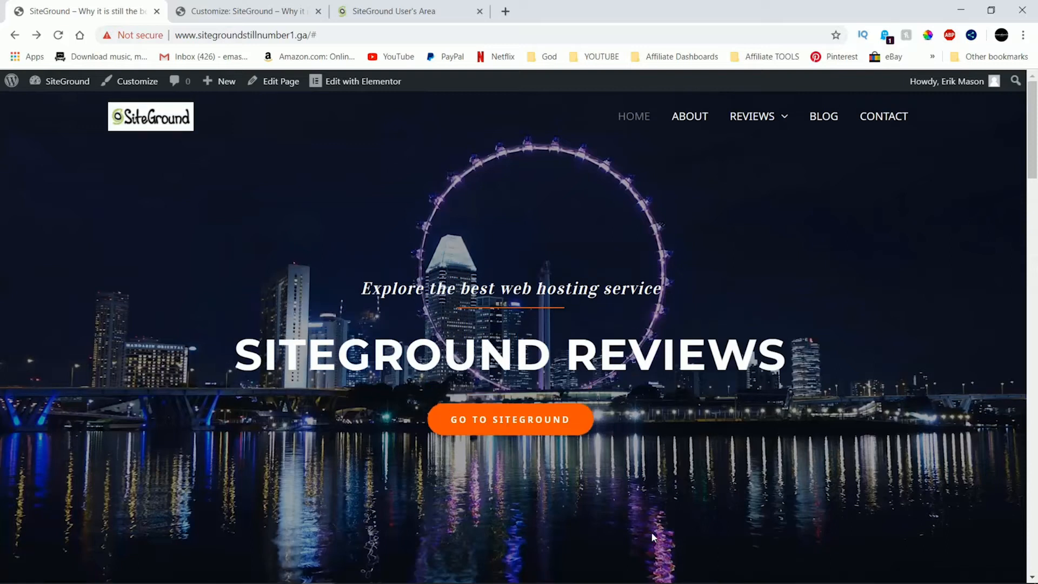
scroll(563, 492, "down", 3)
scroll(564, 492, "down", 3)
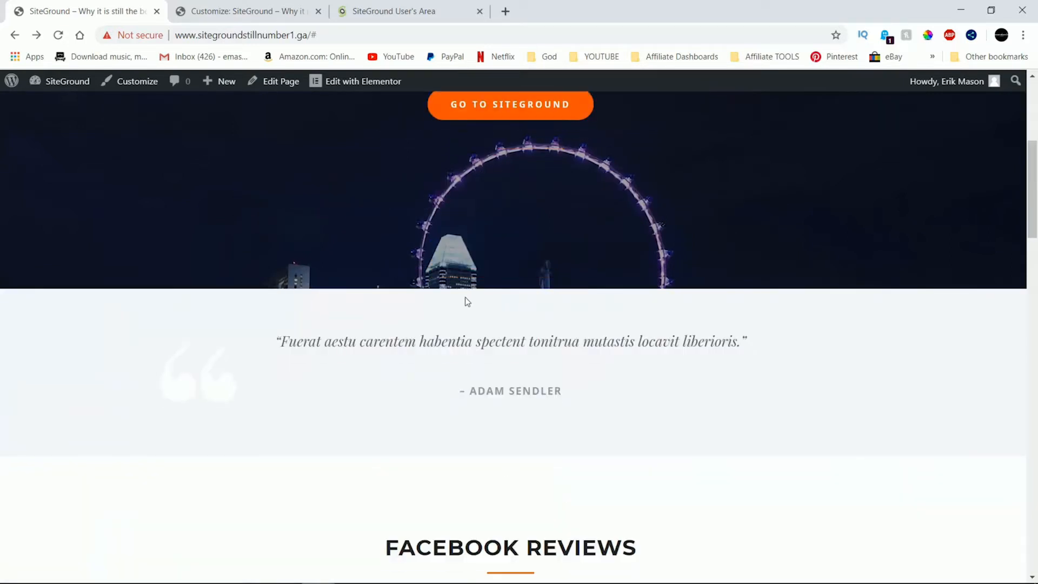
Open the homepage in Elementor and delete the testimonial quote section below the hero banner
left_click(269, 19)
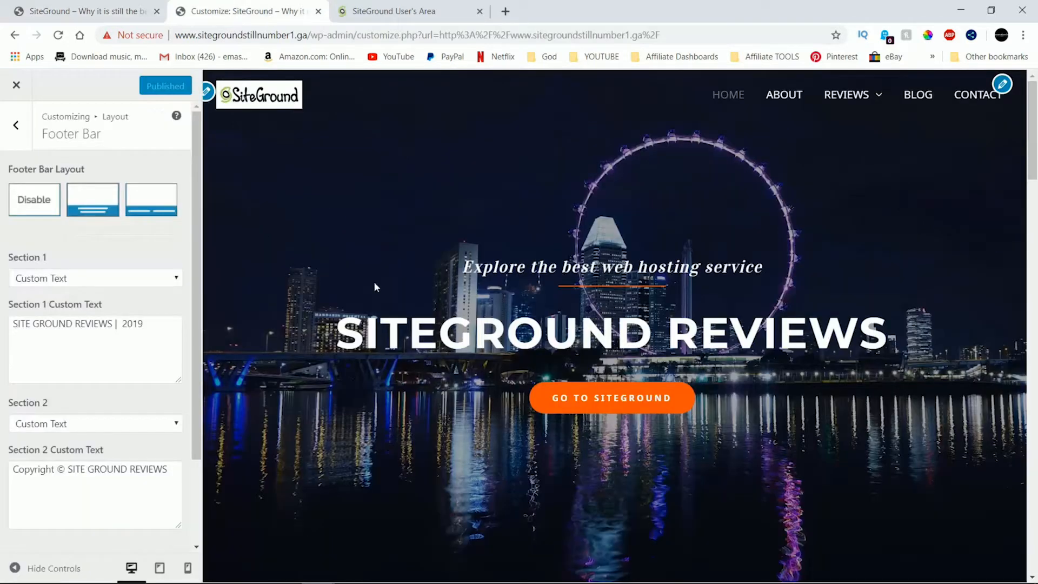
scroll(571, 427, "down", 6)
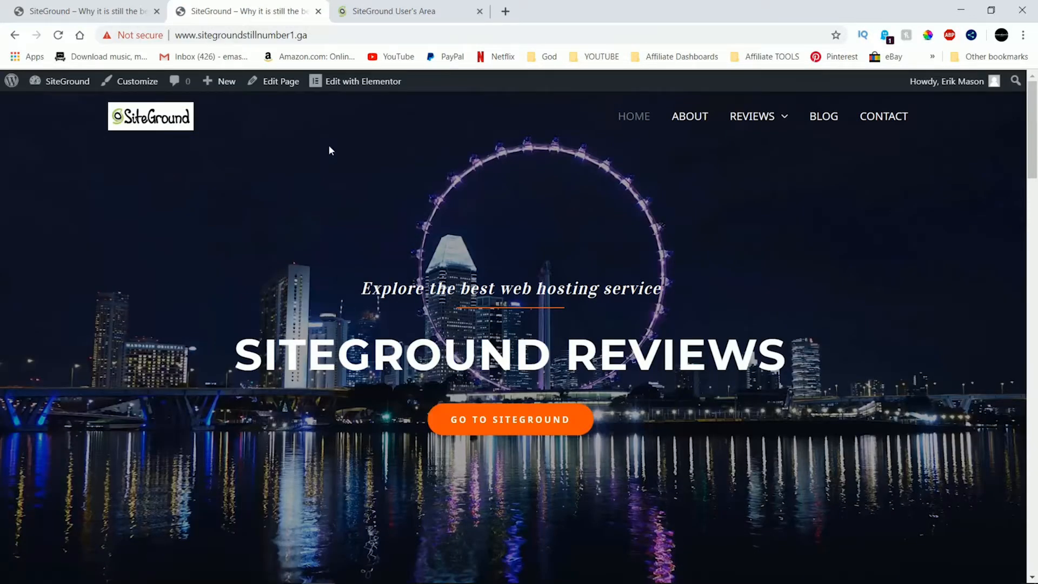
left_click(355, 81)
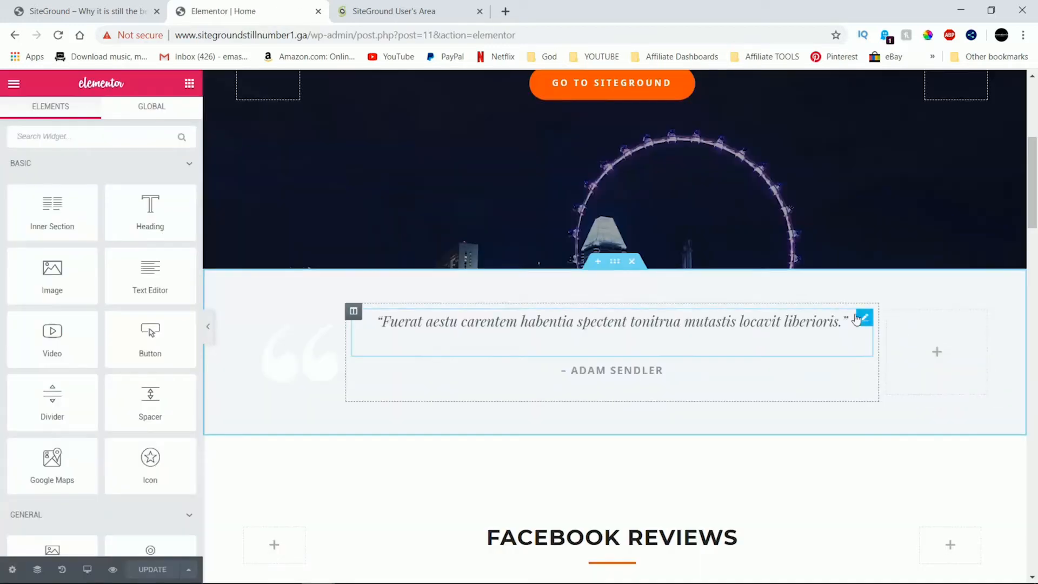
left_click(631, 261)
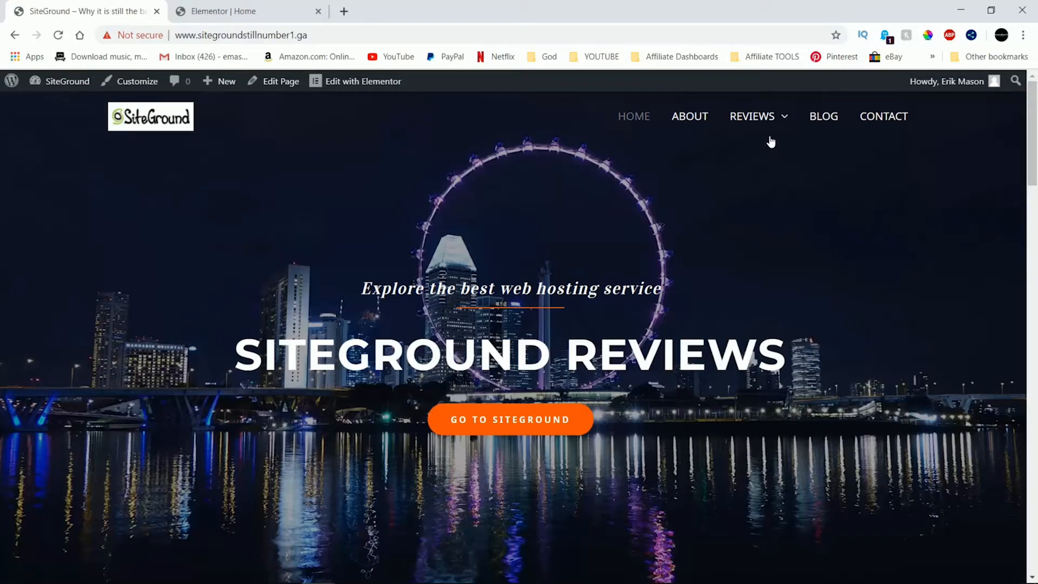
View the live SCREENSHOTS FOR EVIDENCE page listed under Reviews and examine its content
mouse_move(763, 115)
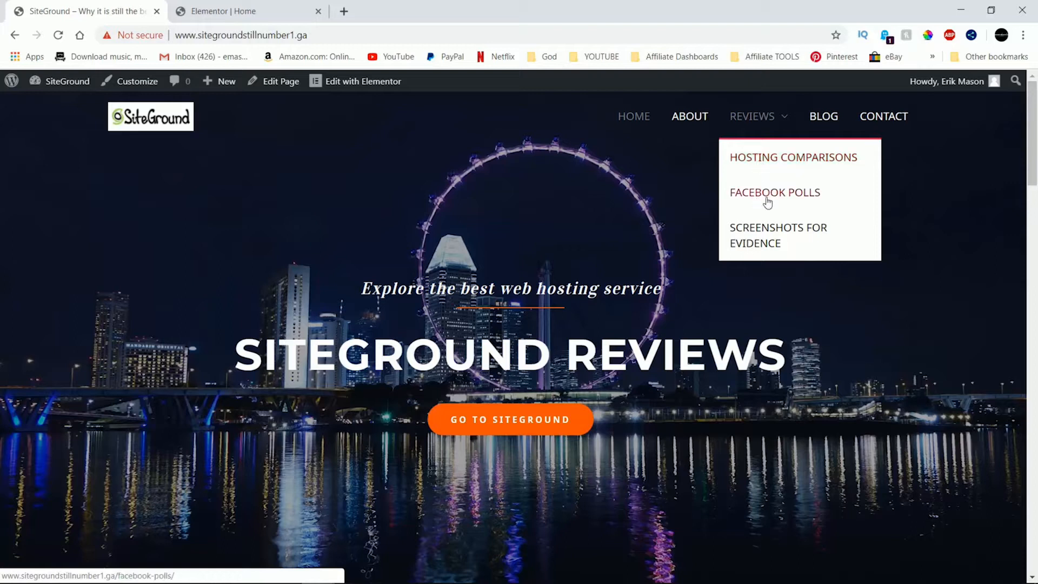
left_click(763, 241)
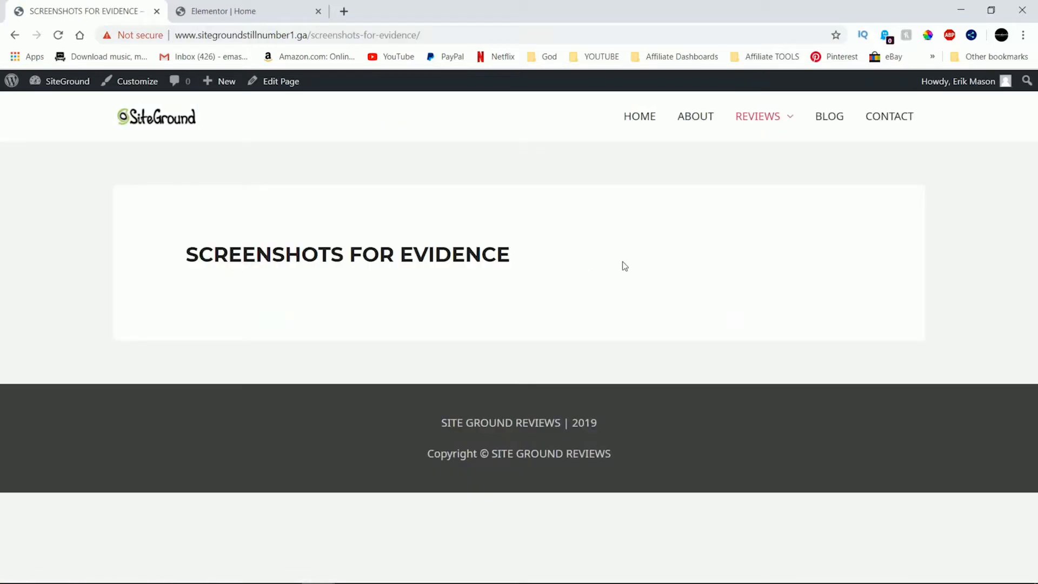
left_click_drag(656, 242, 63, 222)
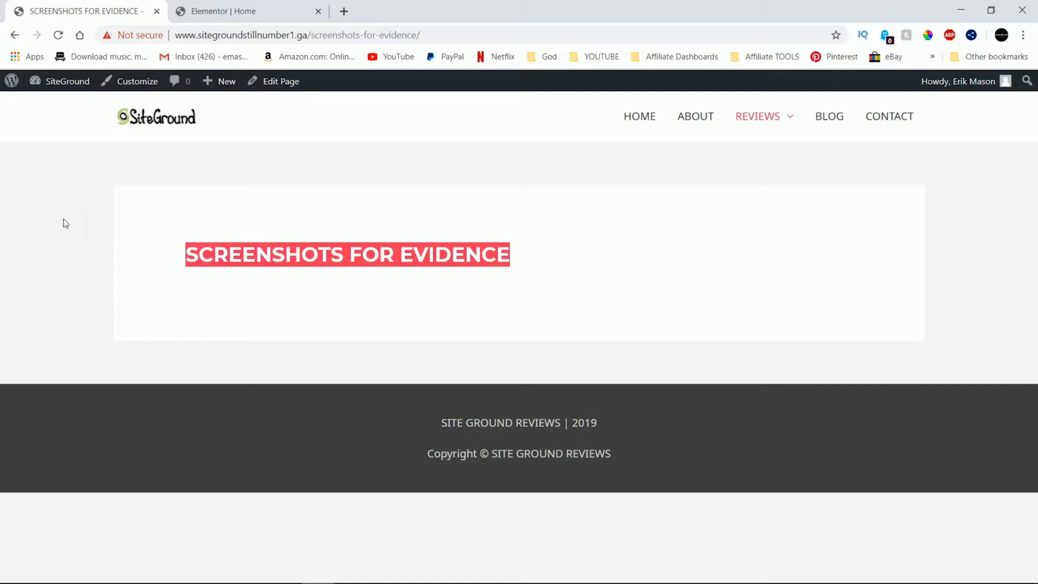
left_click(522, 285)
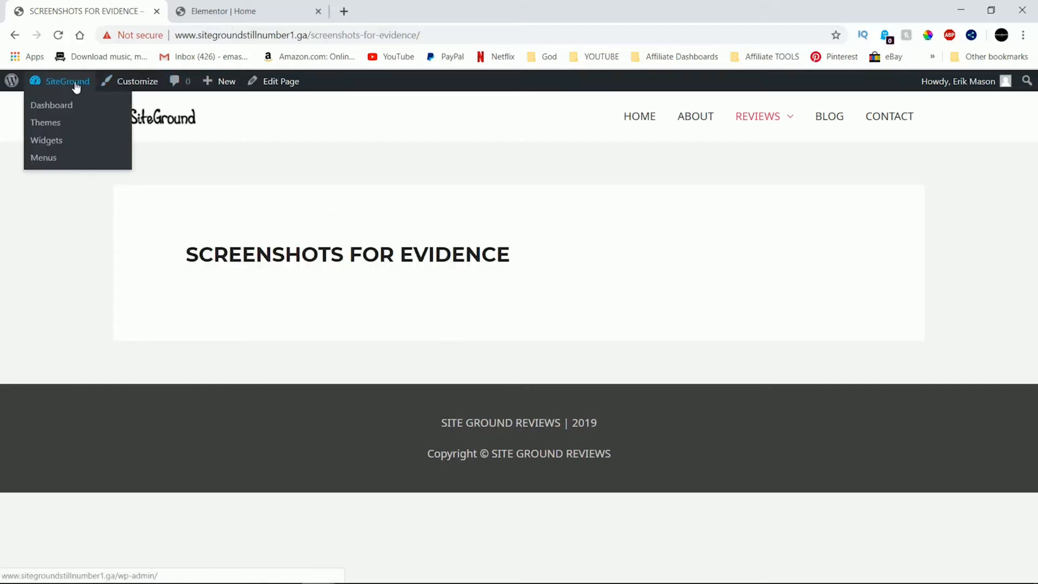
Decline the Elementor data-collection offer on the WordPress dashboard and open the SCREENSHOTS FOR EVIDENCE page in Elementor
left_click(61, 107)
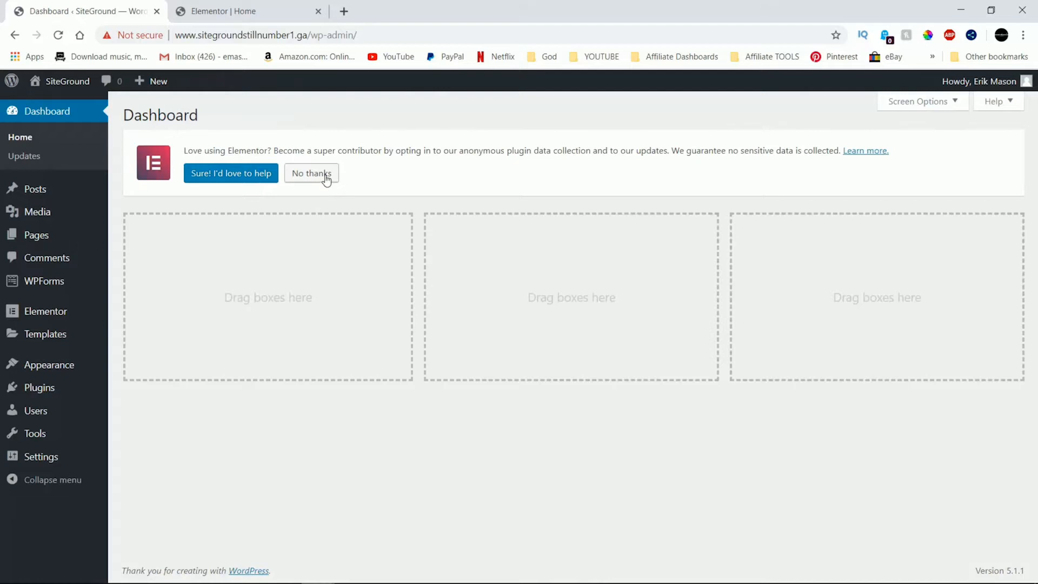
left_click(325, 176)
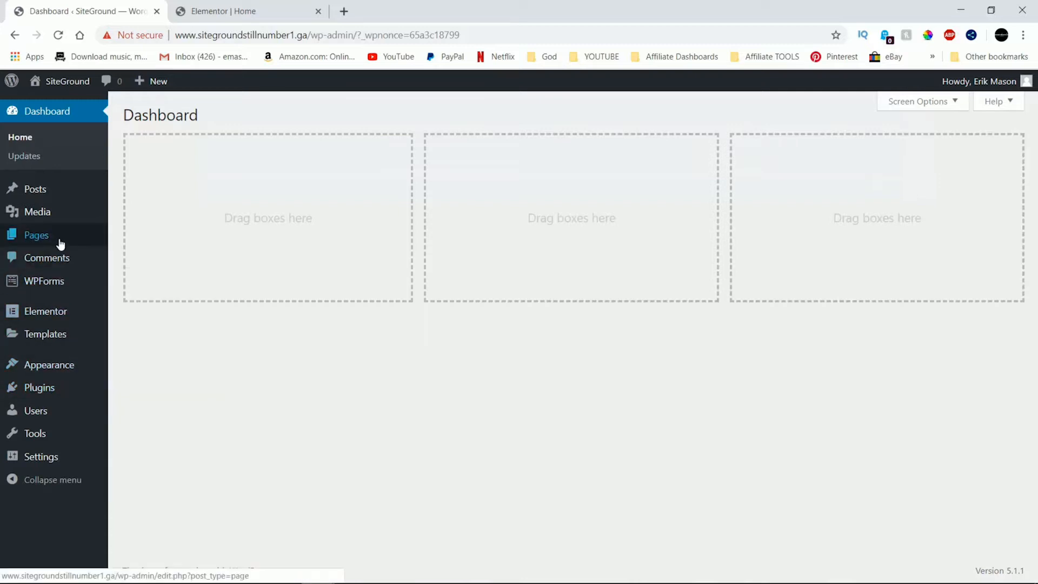
mouse_move(50, 237)
left_click(141, 237)
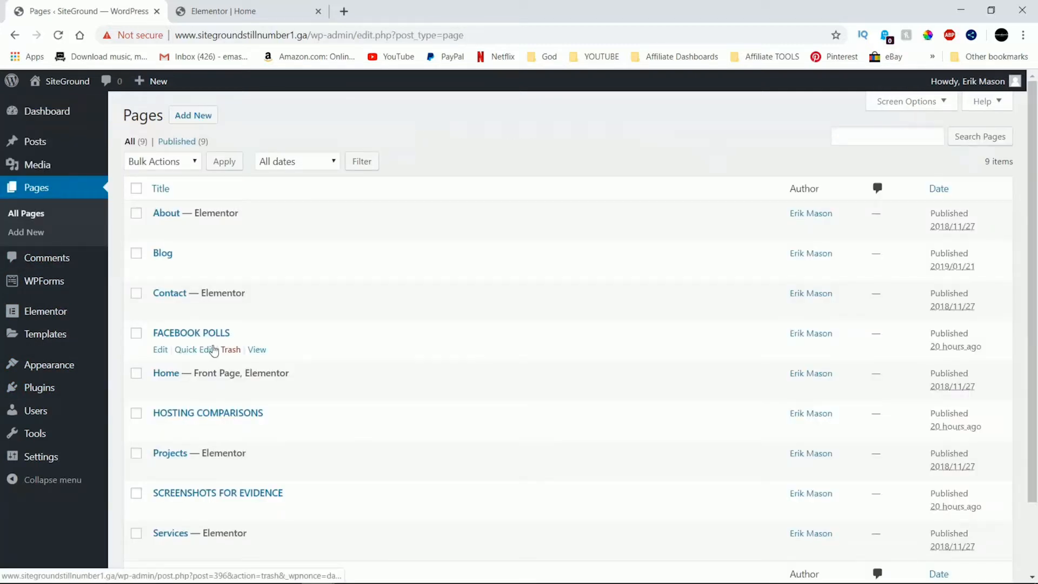
left_click(202, 493)
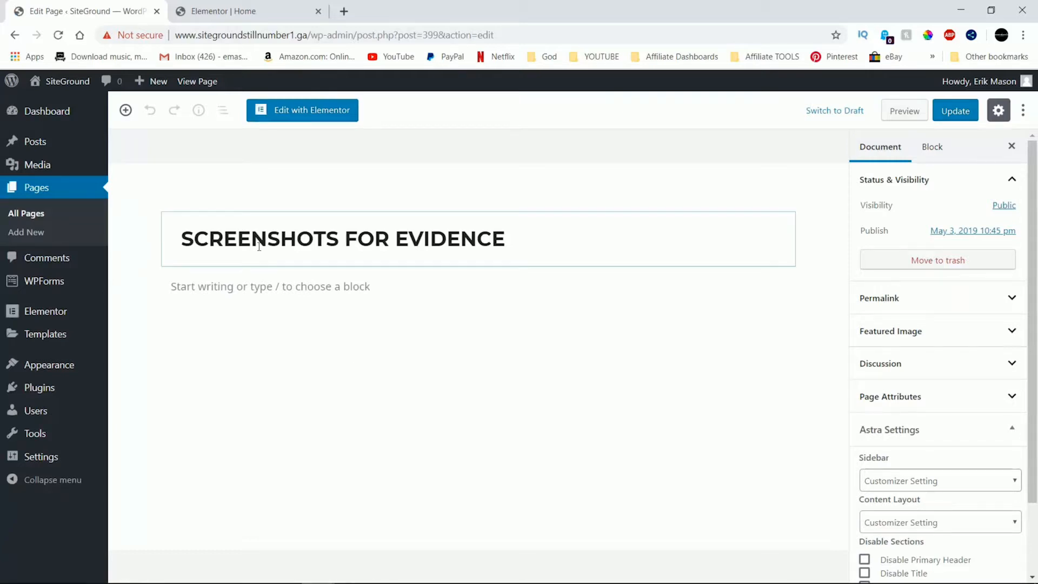
left_click(318, 113)
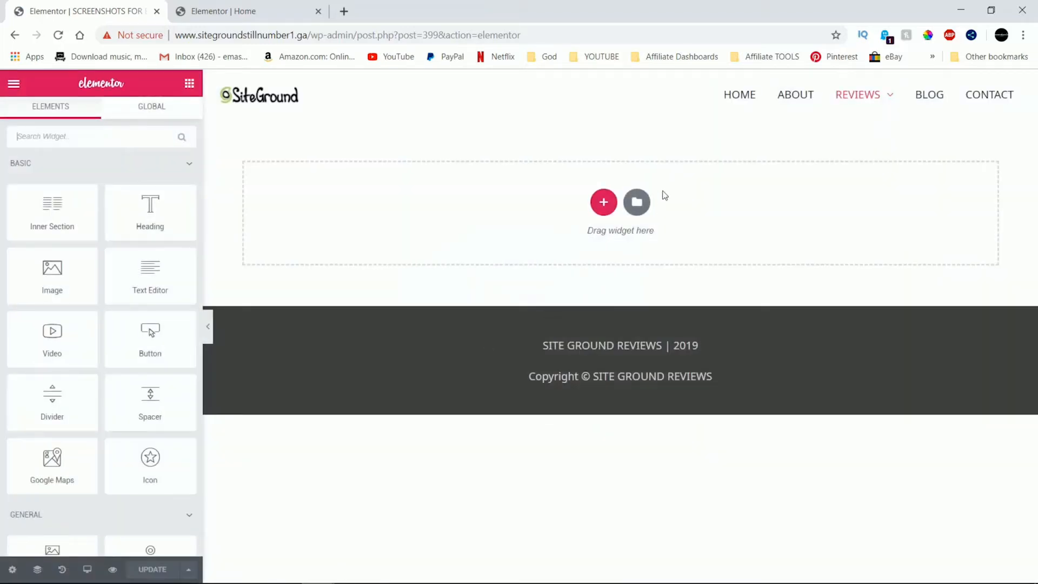
Sort the Elementor library's page templates by popularity and preview the whole "Homepage – App" template
left_click(638, 204)
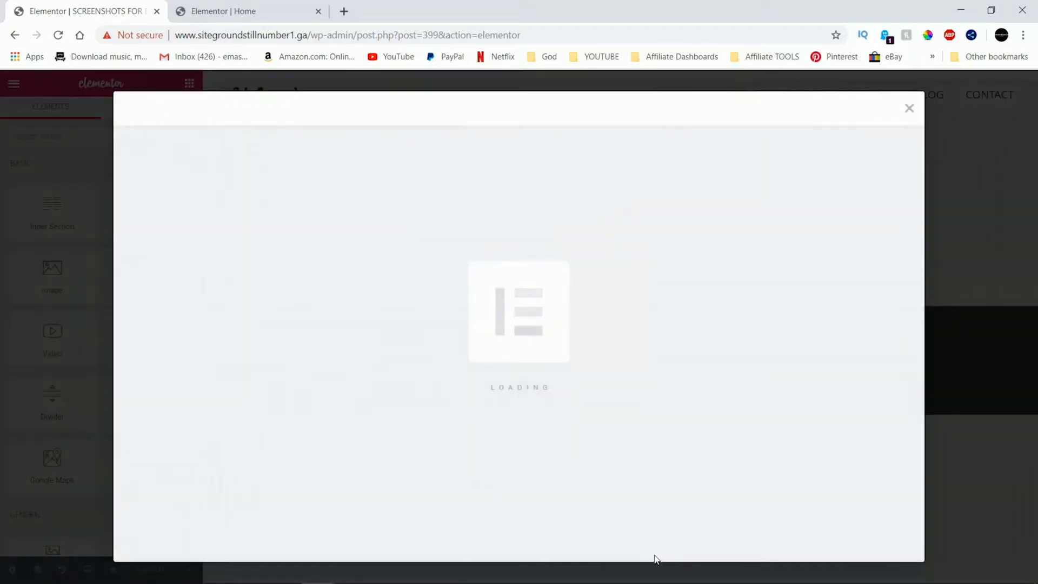
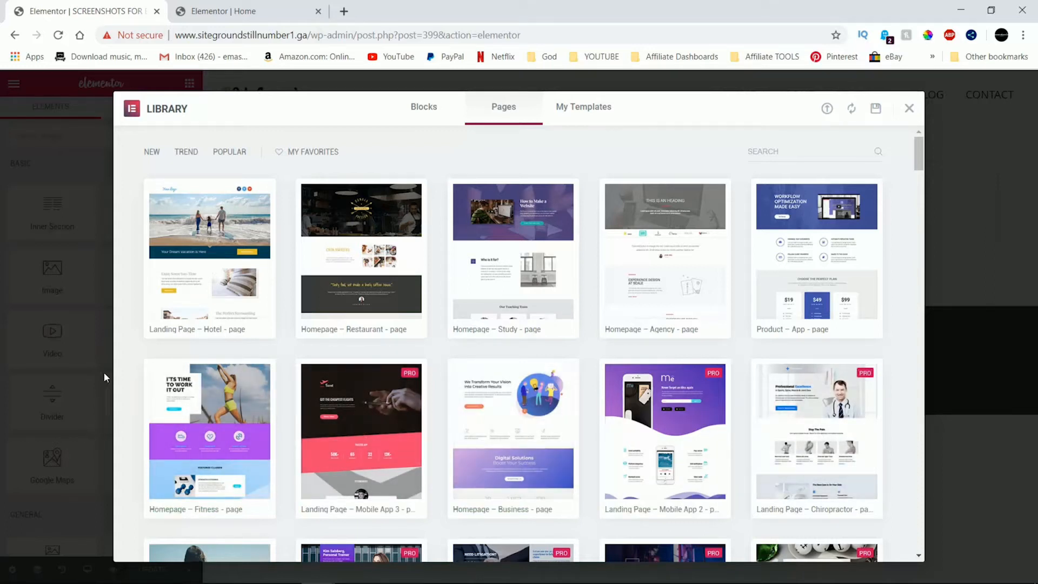
left_click(230, 152)
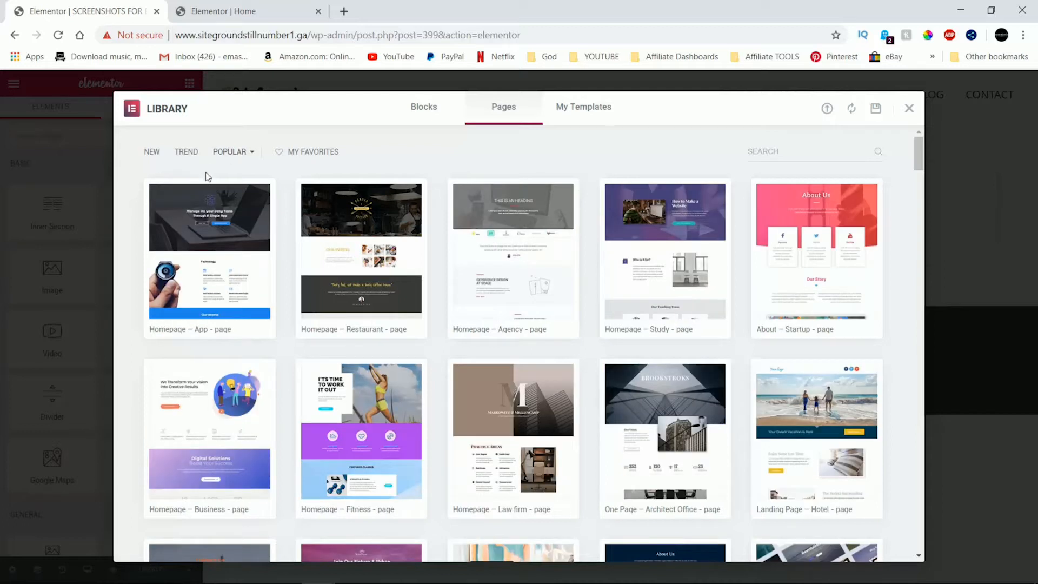
mouse_move(203, 297)
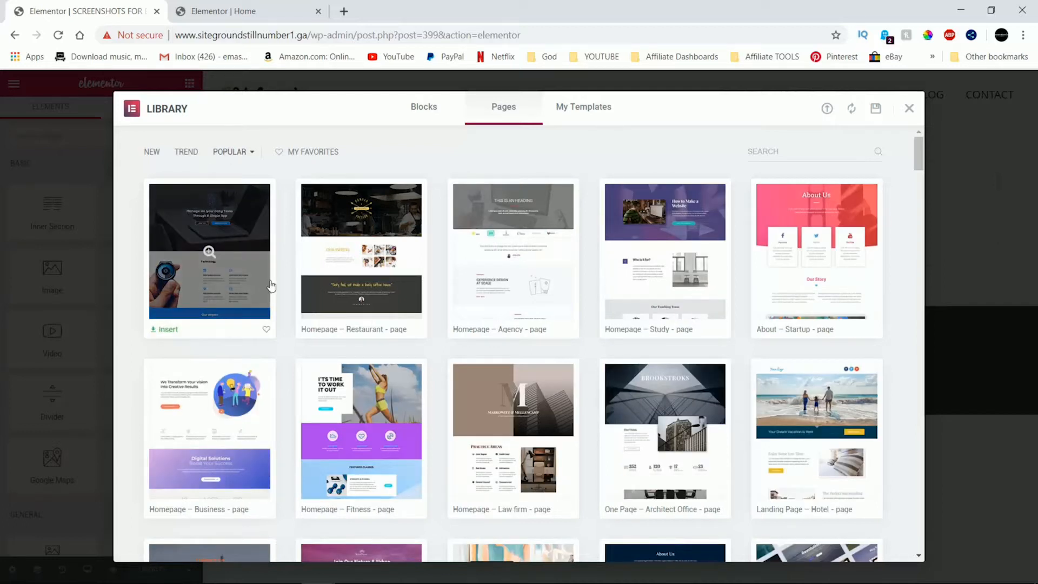
left_click(211, 264)
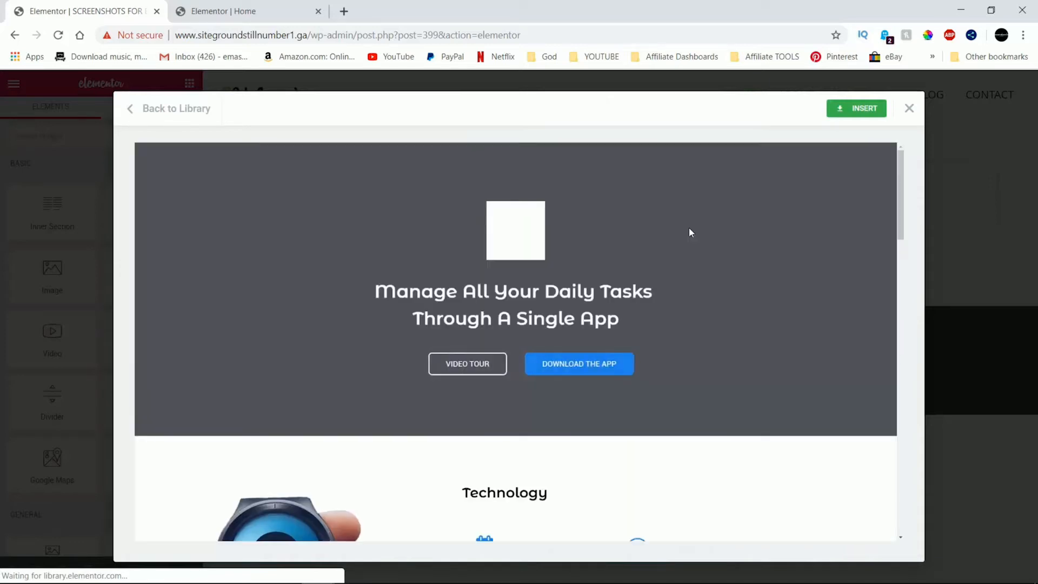
scroll(689, 229, "down", 15)
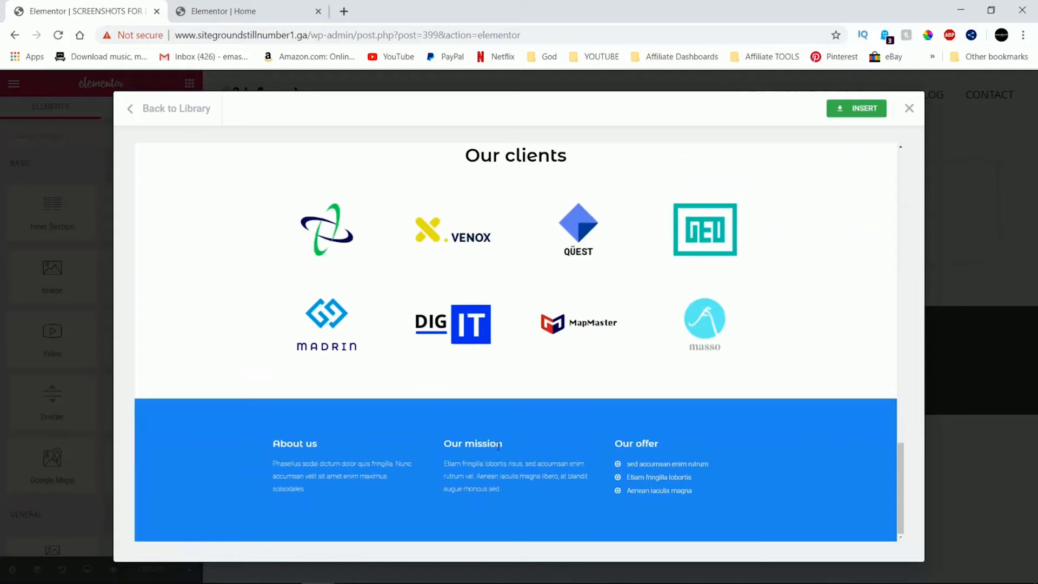
scroll(665, 440, "up", 15)
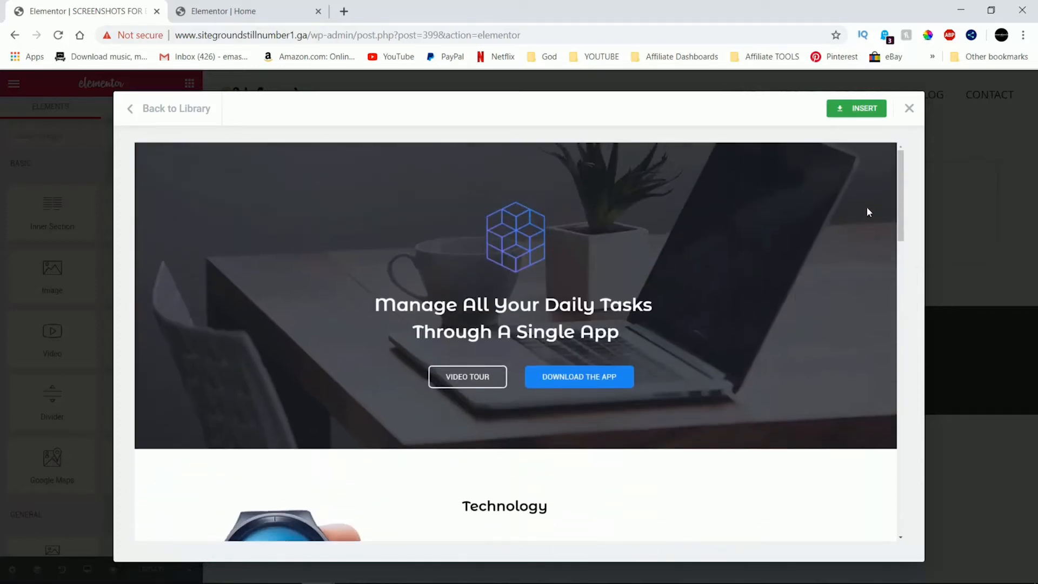
Insert the "Product – App" page template from the Elementor library into the page and look through its sections
left_click(912, 109)
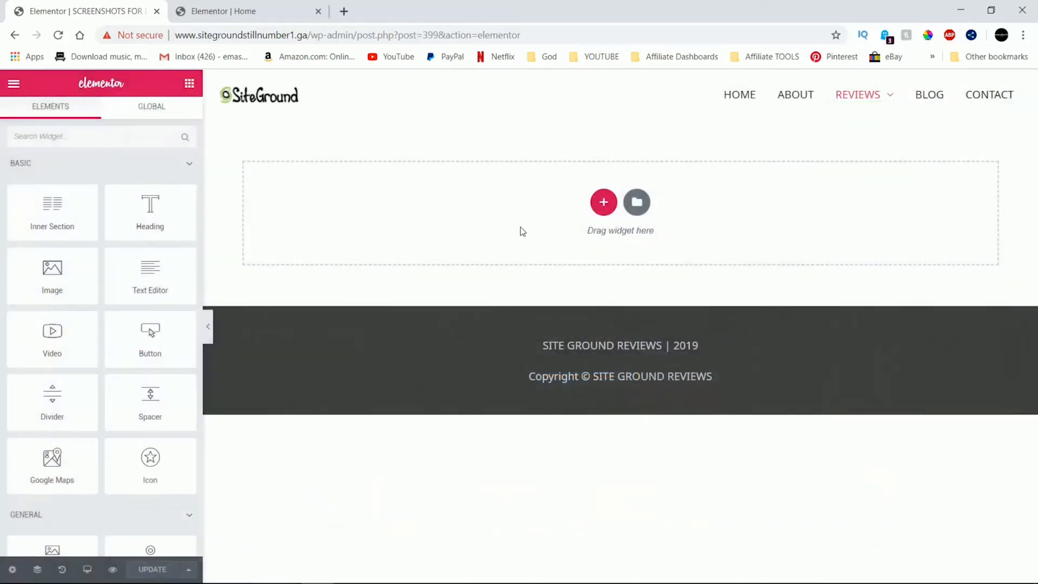
left_click(636, 202)
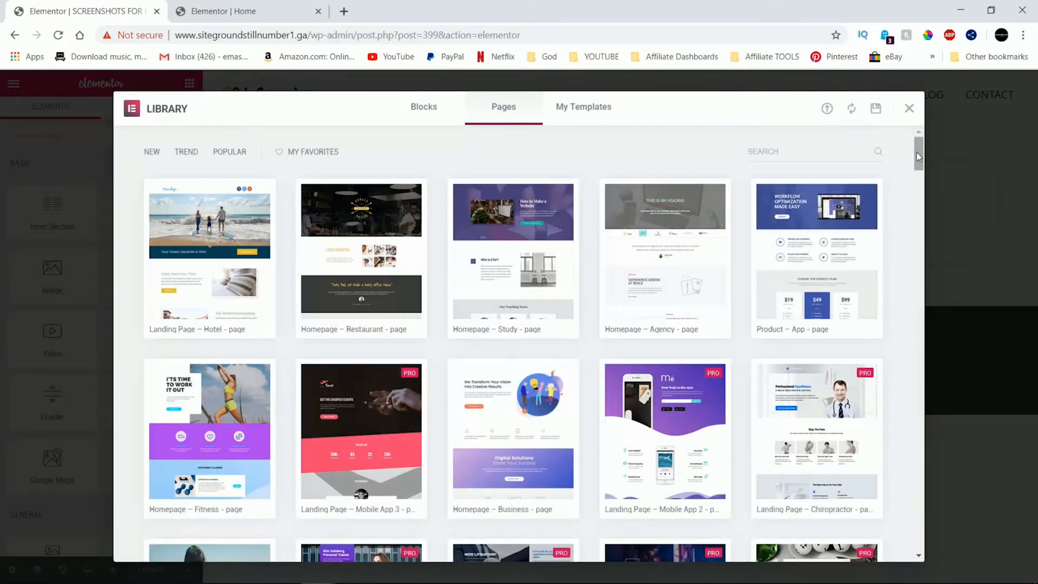
left_click(827, 226)
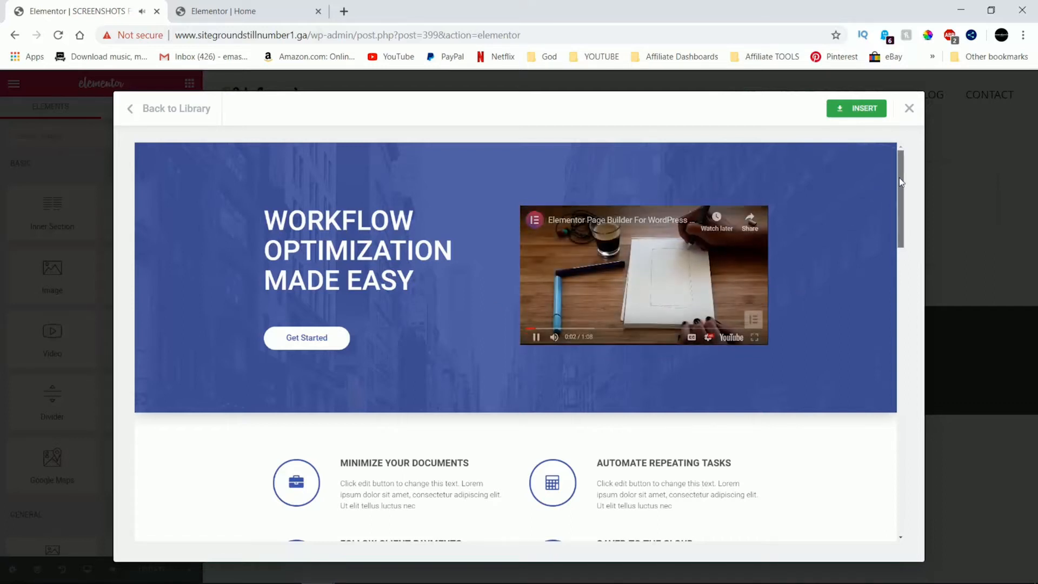
left_click_drag(900, 187, 907, 479)
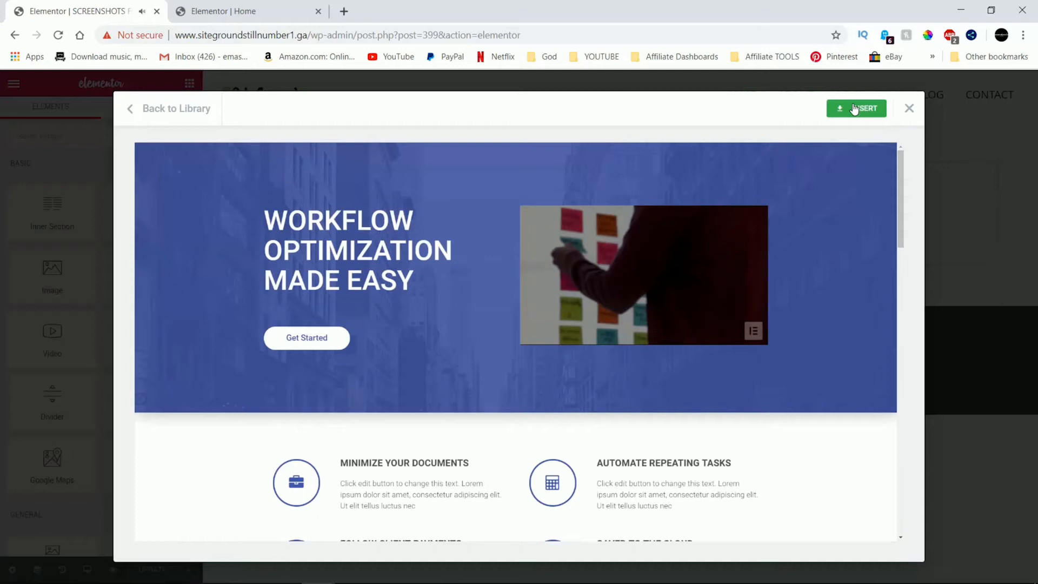
left_click(856, 108)
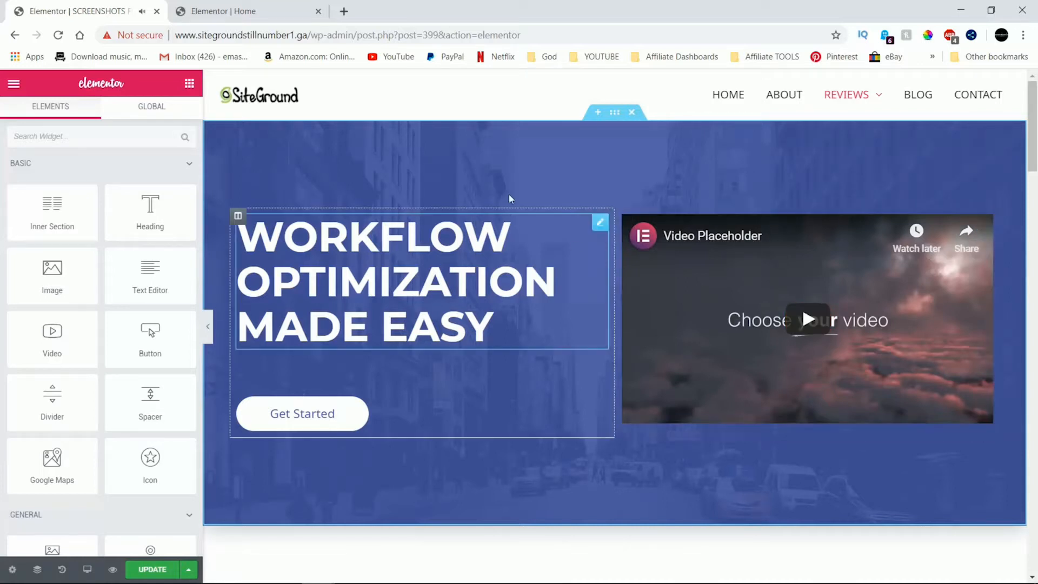
scroll(298, 389, "down", 13)
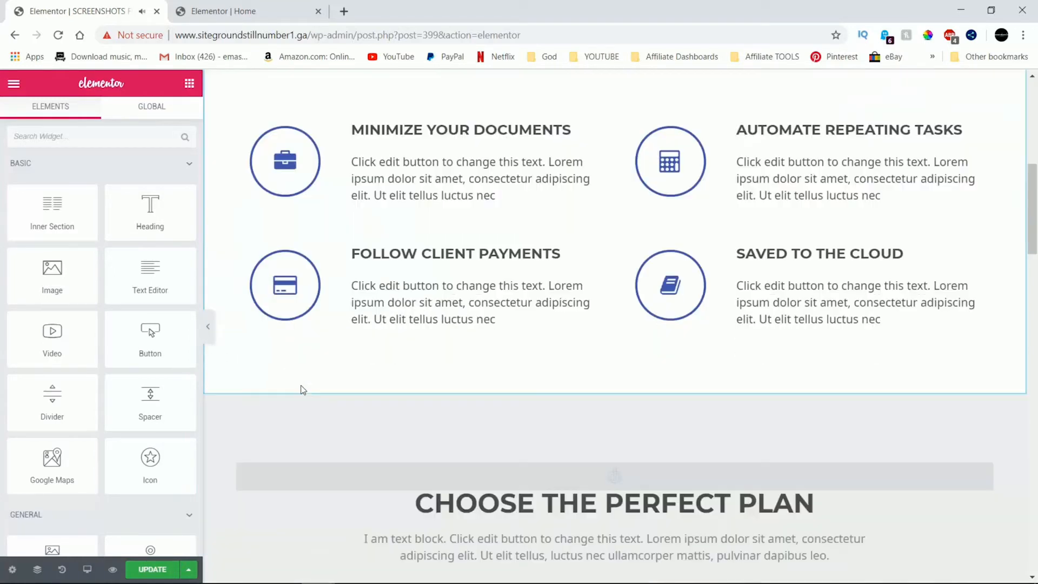
scroll(302, 389, "down", 15)
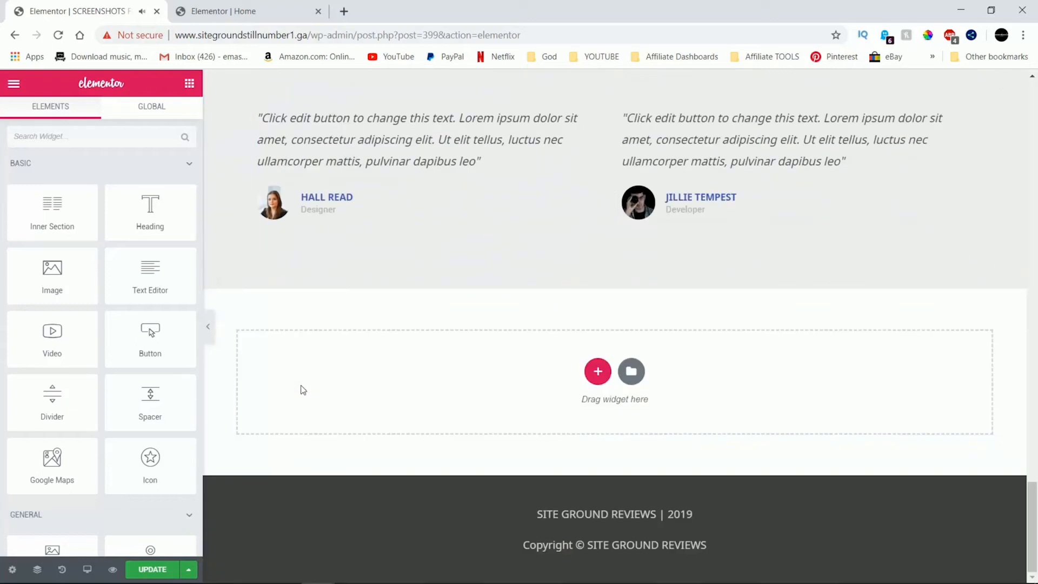
scroll(431, 371, "up", 15)
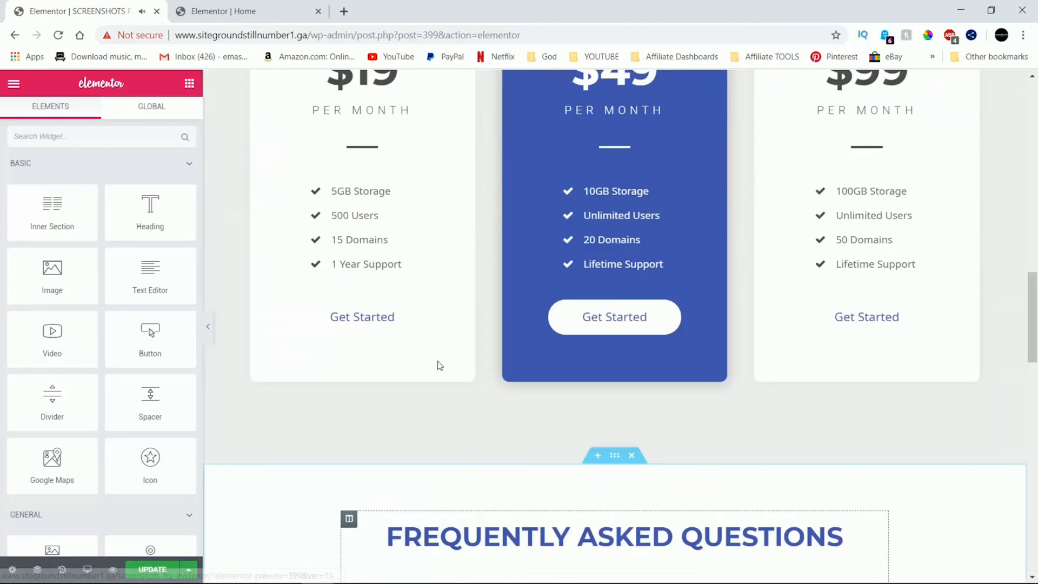
scroll(445, 362, "up", 6)
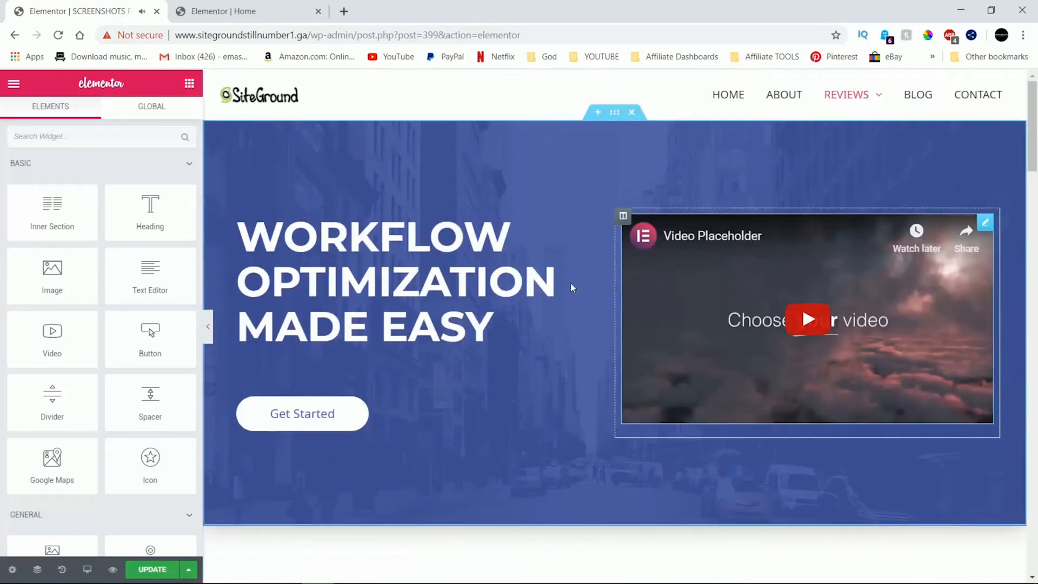
Look over the hero heading's content settings, the Get Started button's text color and the hero section's layout settings
left_click(492, 326)
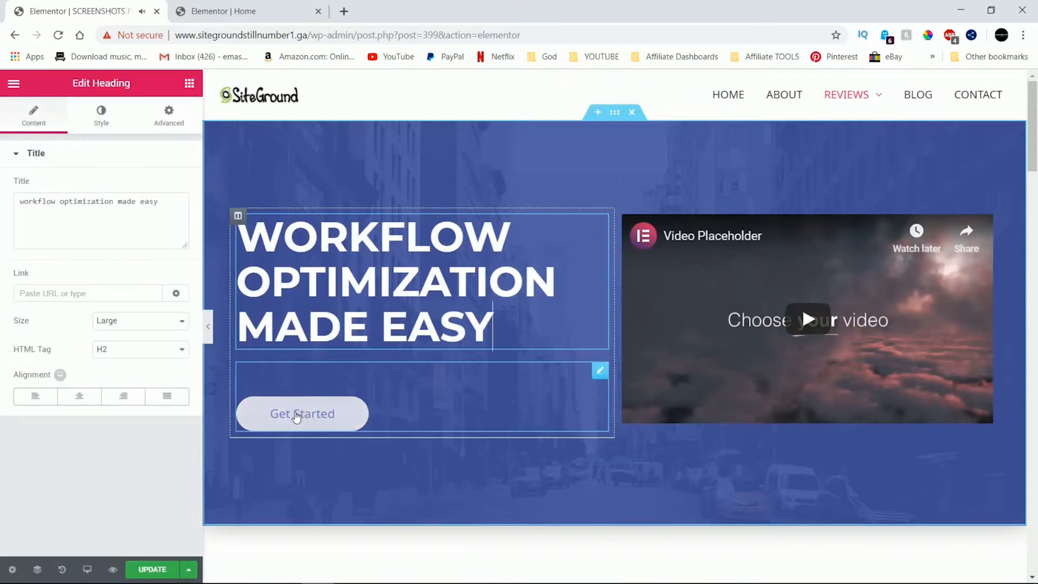
left_click(376, 413)
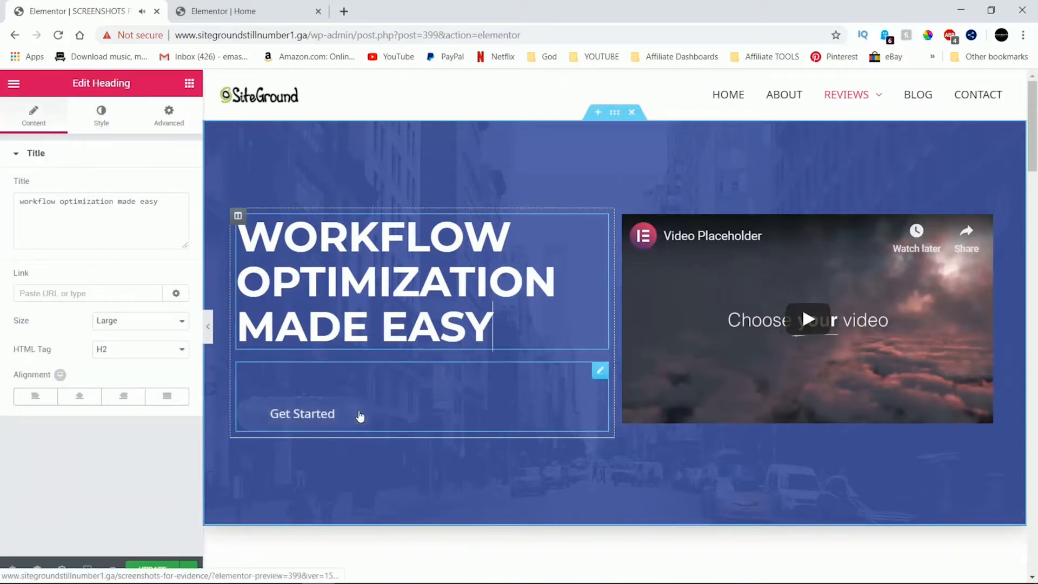
scroll(508, 413, "up", 8)
scroll(483, 437, "up", 5)
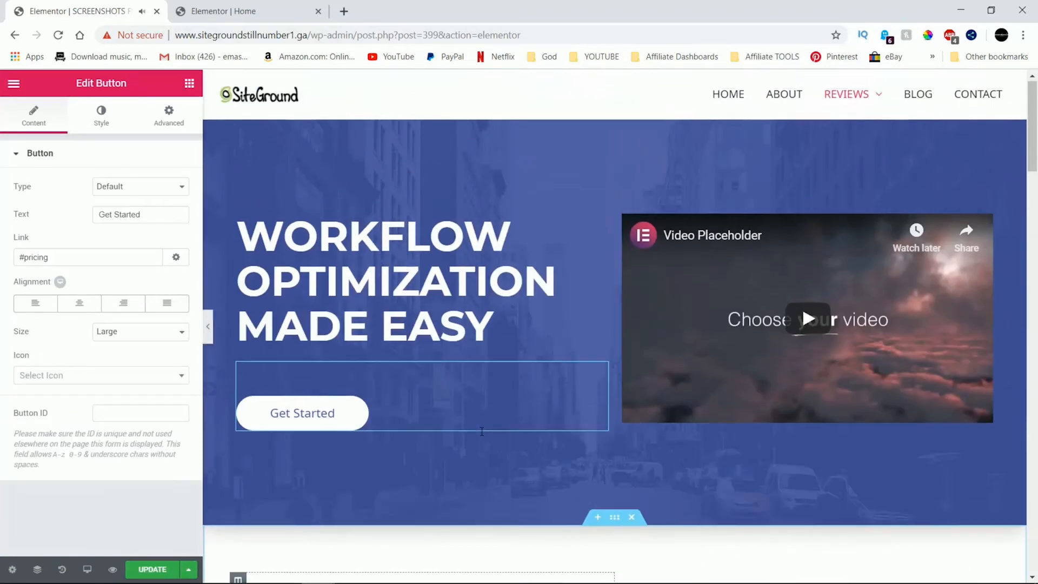
left_click(101, 114)
left_click(170, 245)
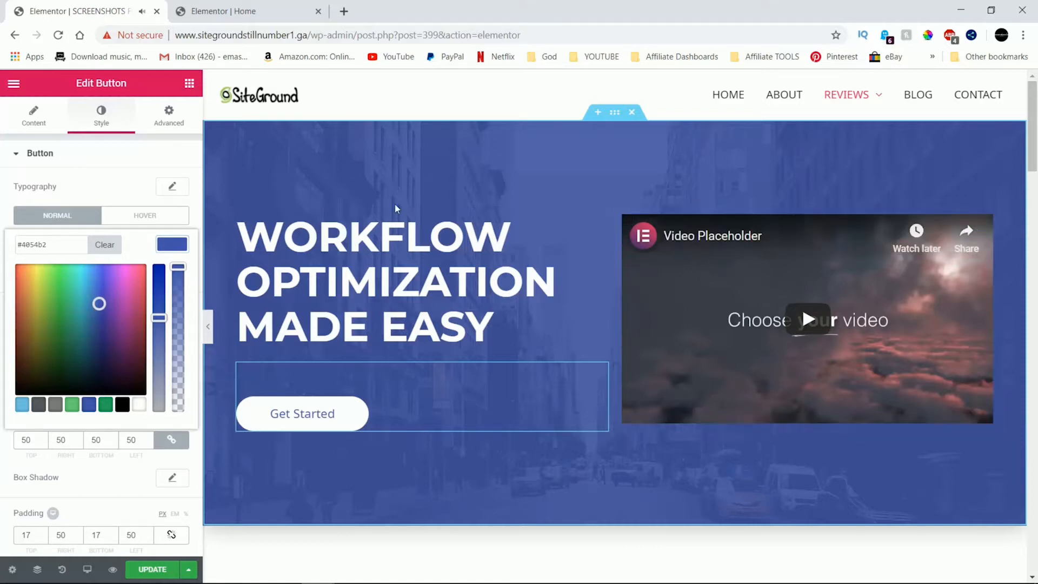
right_click(513, 165)
left_click(525, 177)
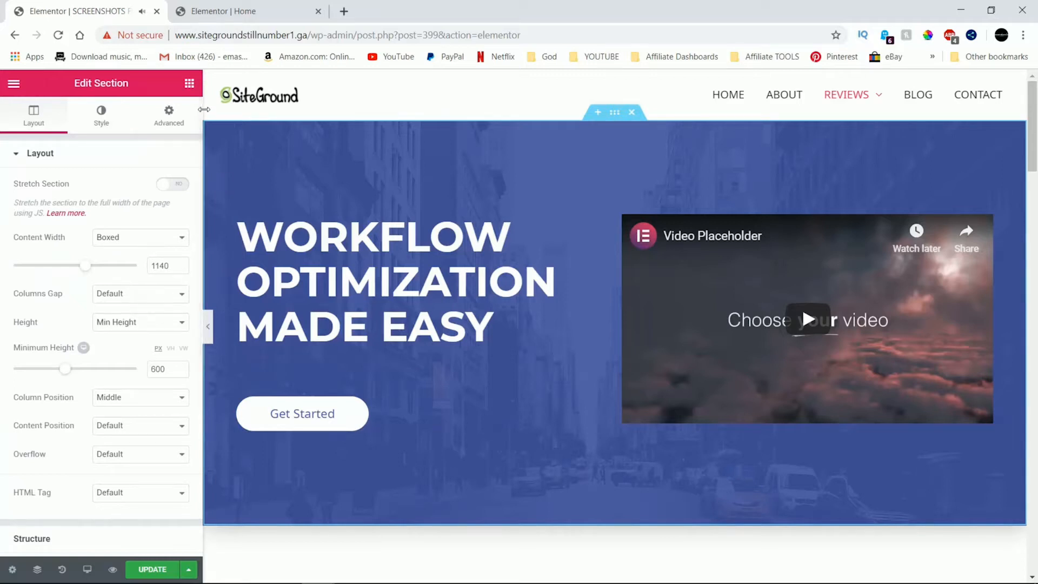
Sample and copy the orange F67A3C from a Get Started button on siteground.com in a new tab, then reselect the hero's Get Started button in Elementor
left_click(343, 12)
type("site")
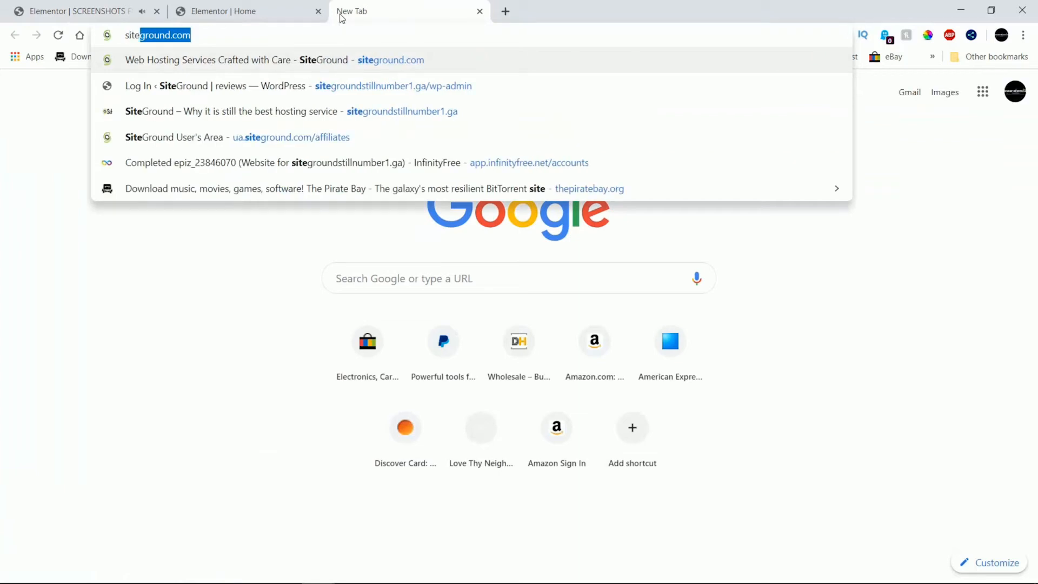
key("Return")
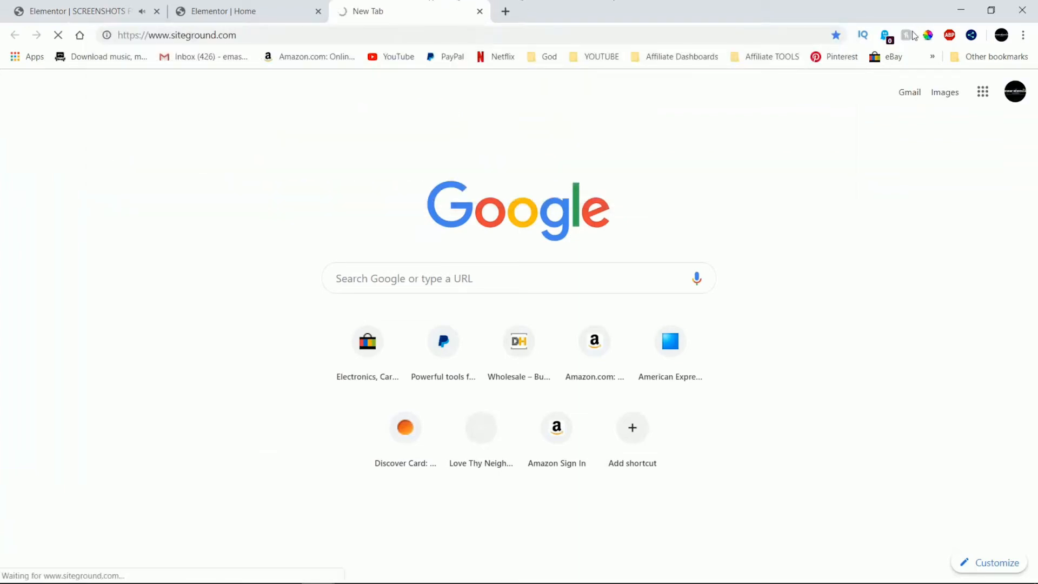
left_click(928, 34)
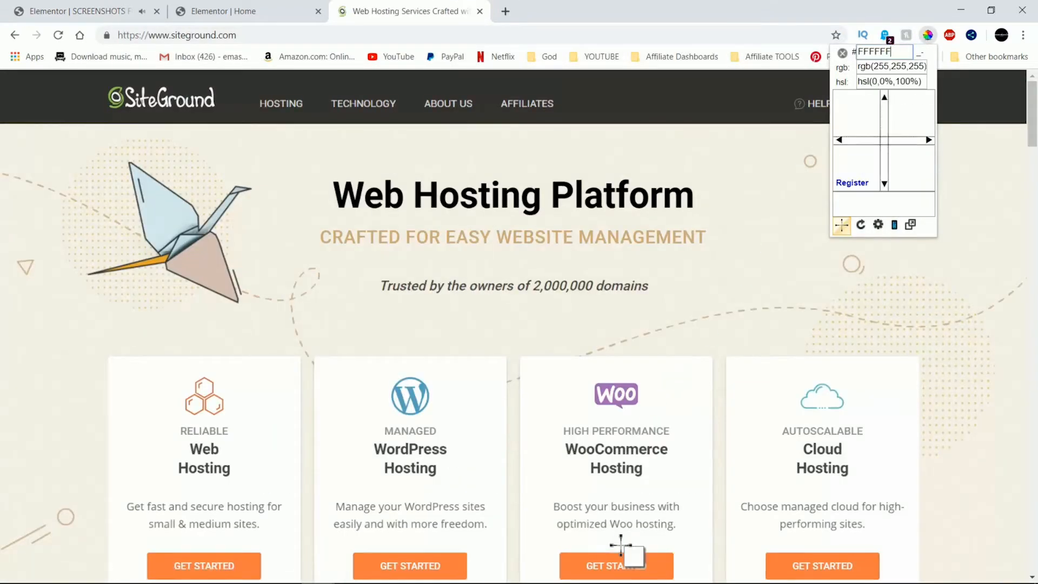
left_click(658, 557)
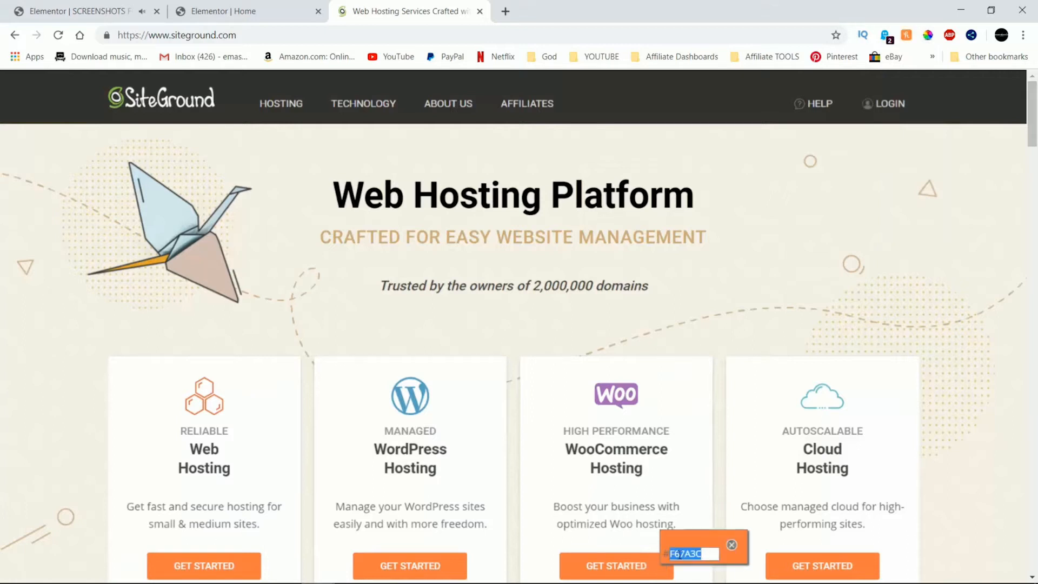
right_click(686, 553)
left_click(732, 485)
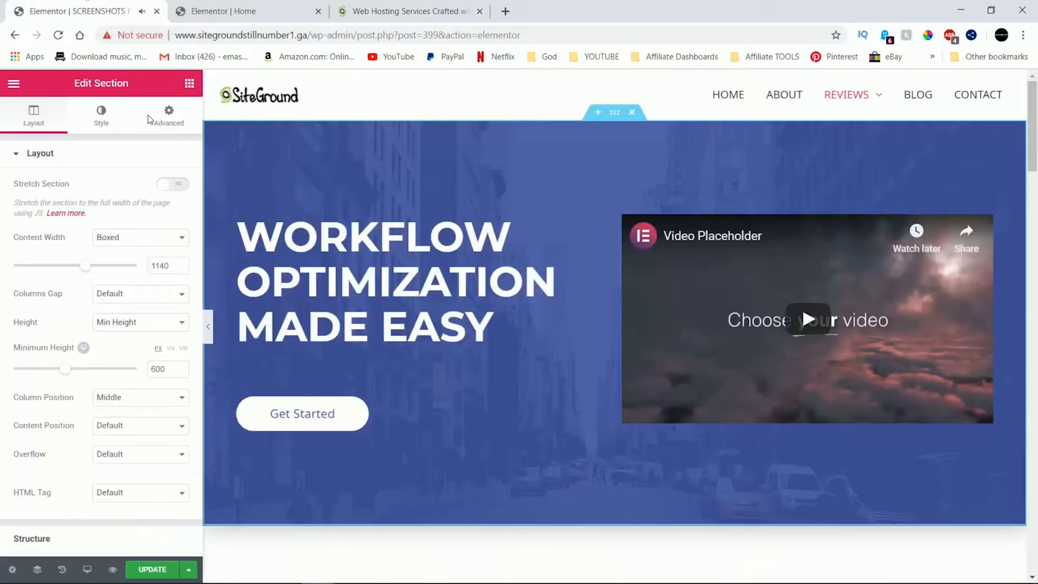
left_click(87, 11)
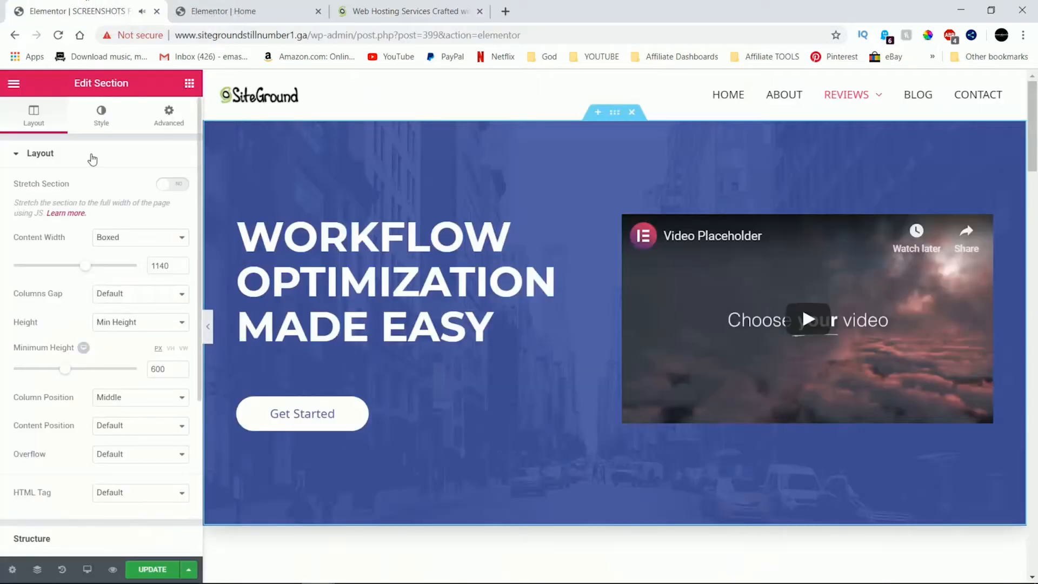
left_click(332, 413)
Try the copied orange #f67a3c as the text color of the hero's Get Started button
left_click(158, 245)
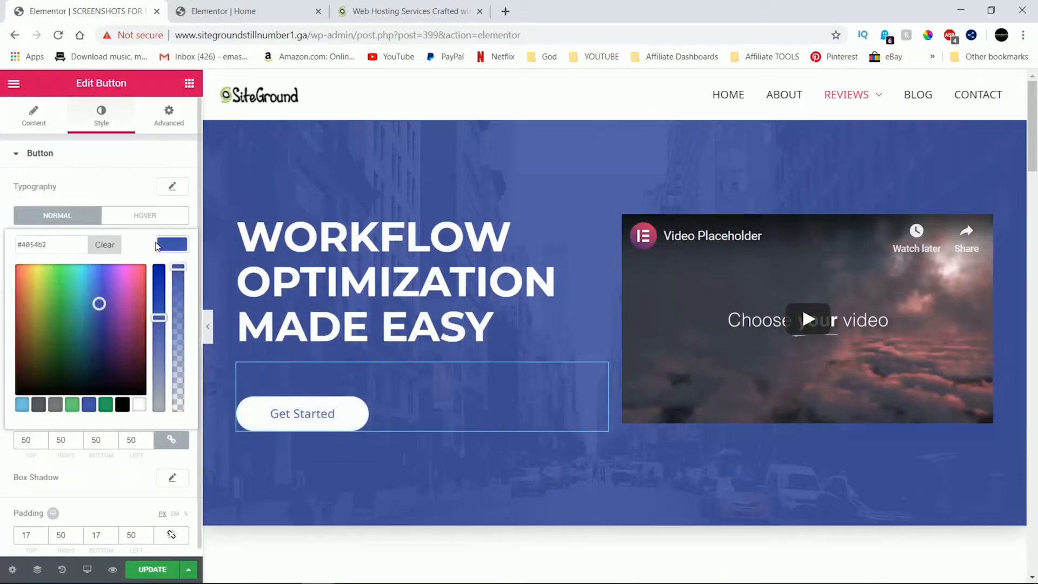
left_click(69, 242)
left_click(3, 254)
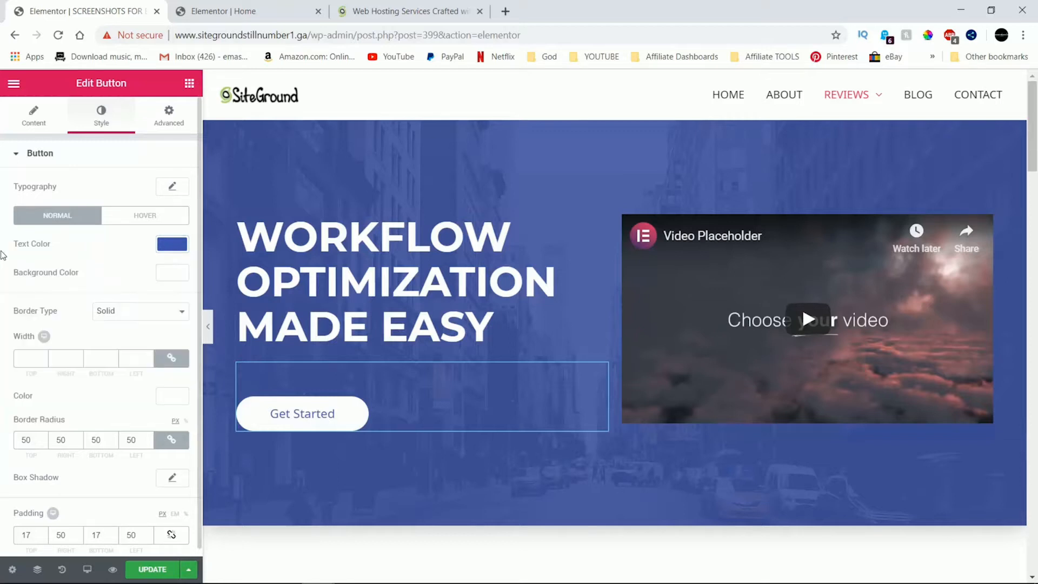
left_click(183, 248)
left_click(48, 249)
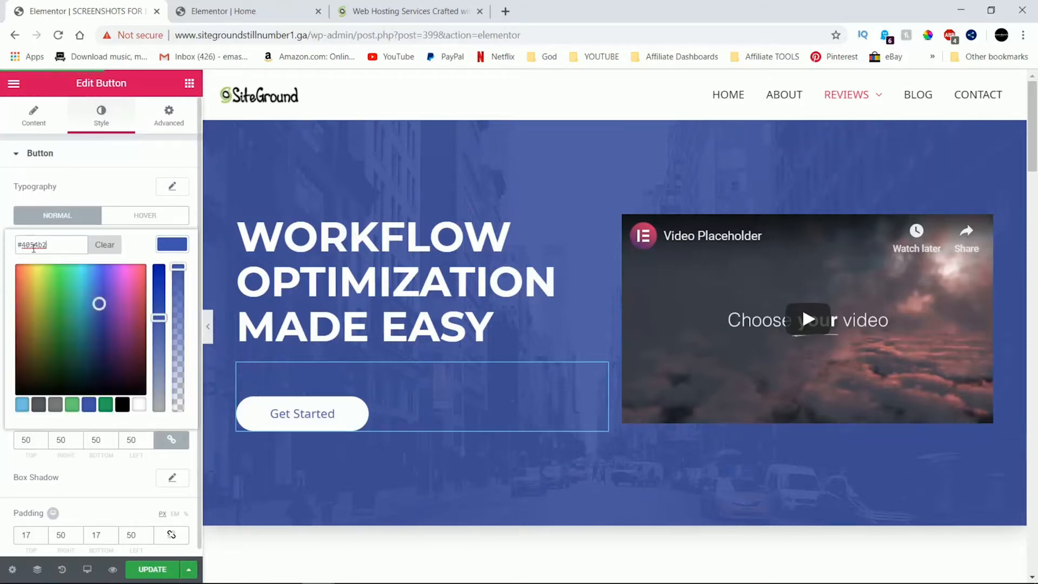
triple_click(33, 248)
right_click(25, 246)
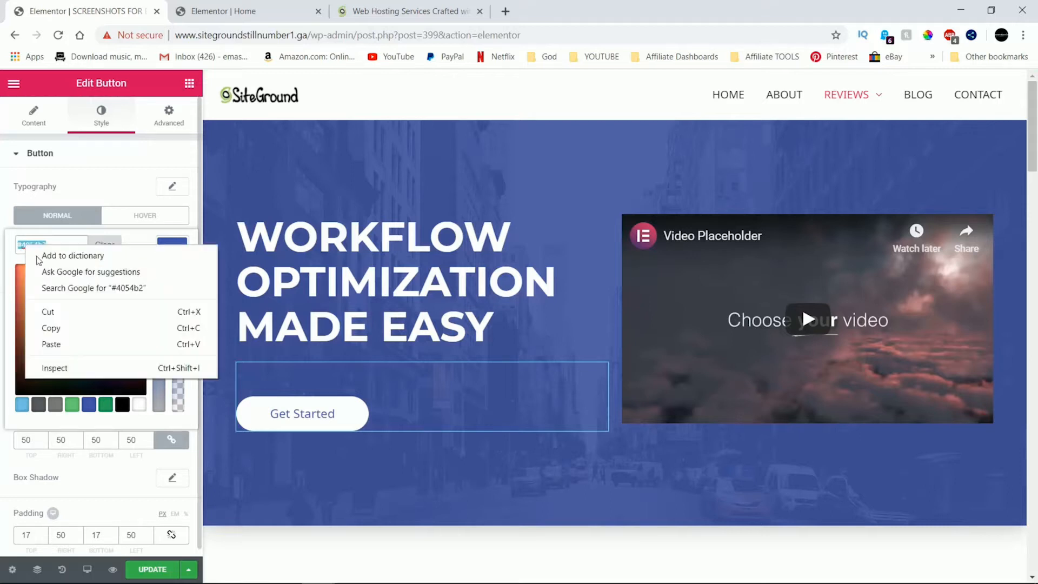
left_click(52, 344)
key("Return")
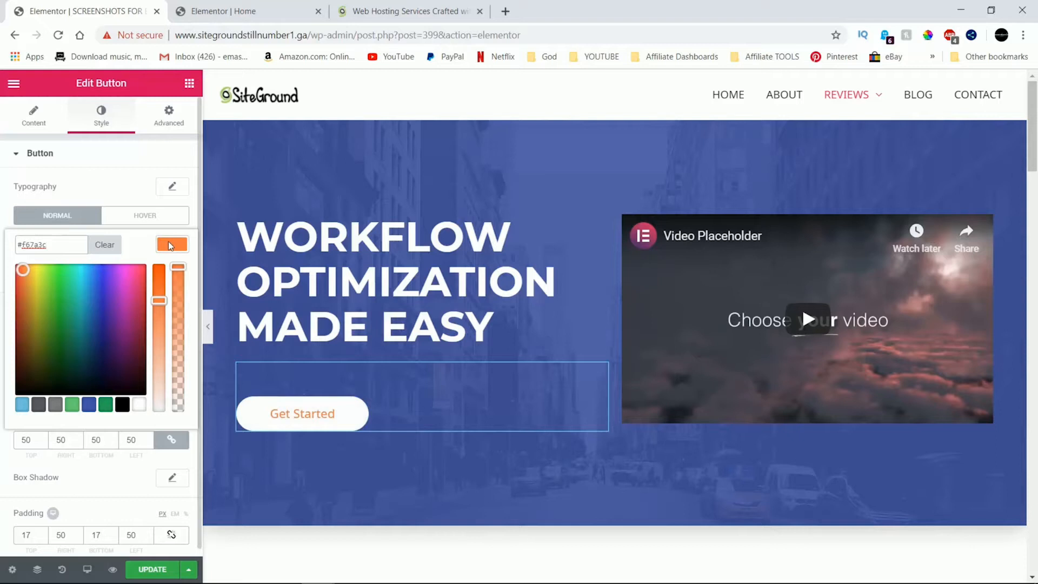
Clear the Get Started button's text color and set it to black, #000000
left_click(106, 246)
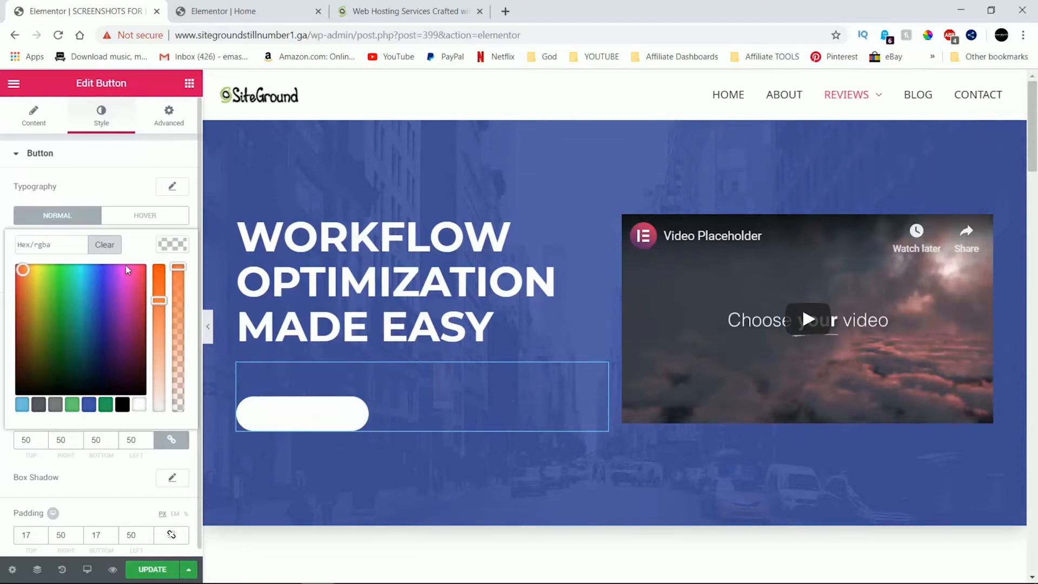
left_click(121, 404)
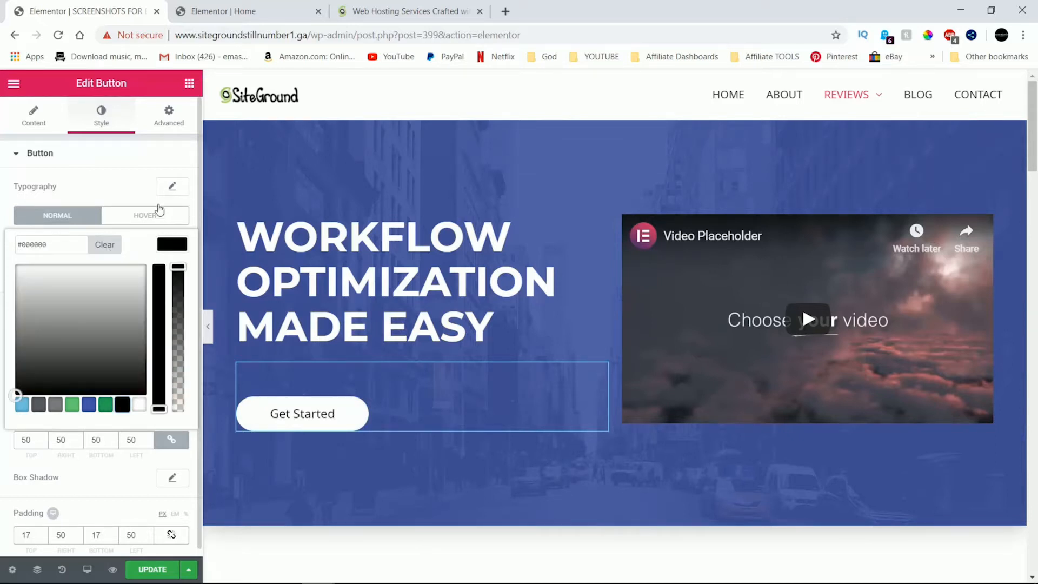
left_click(104, 163)
left_click(65, 161)
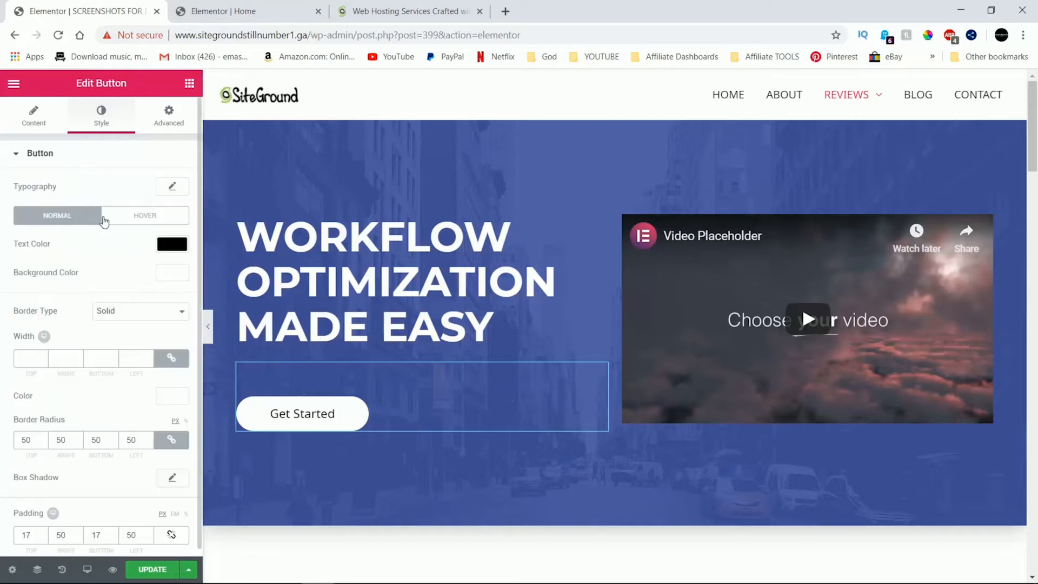
Set the Get Started button's background to the copied #f67a3c, intensified to #f45100, and its text color to white #ffffff
left_click(173, 273)
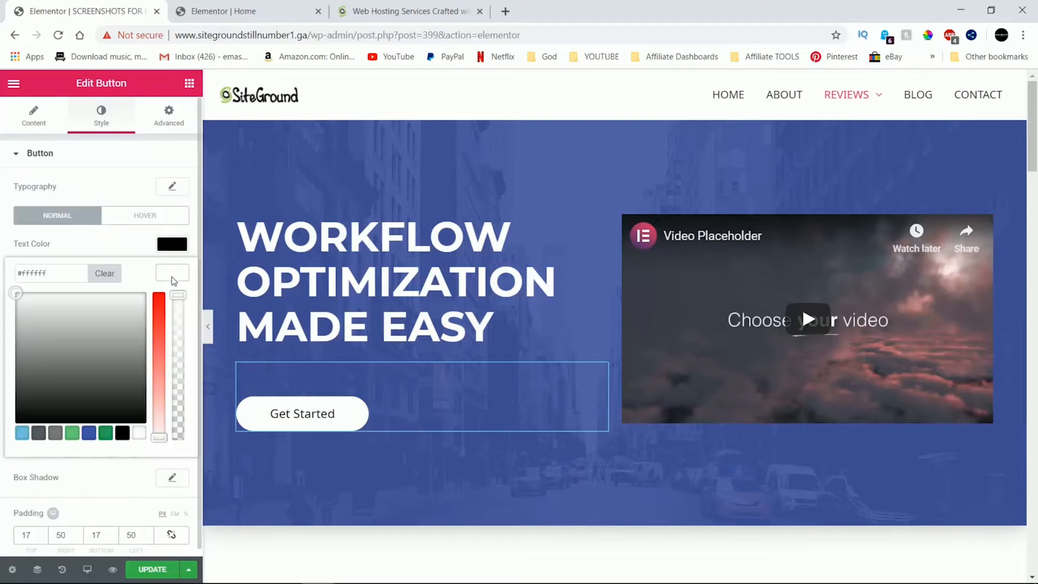
left_click(76, 272)
right_click(22, 273)
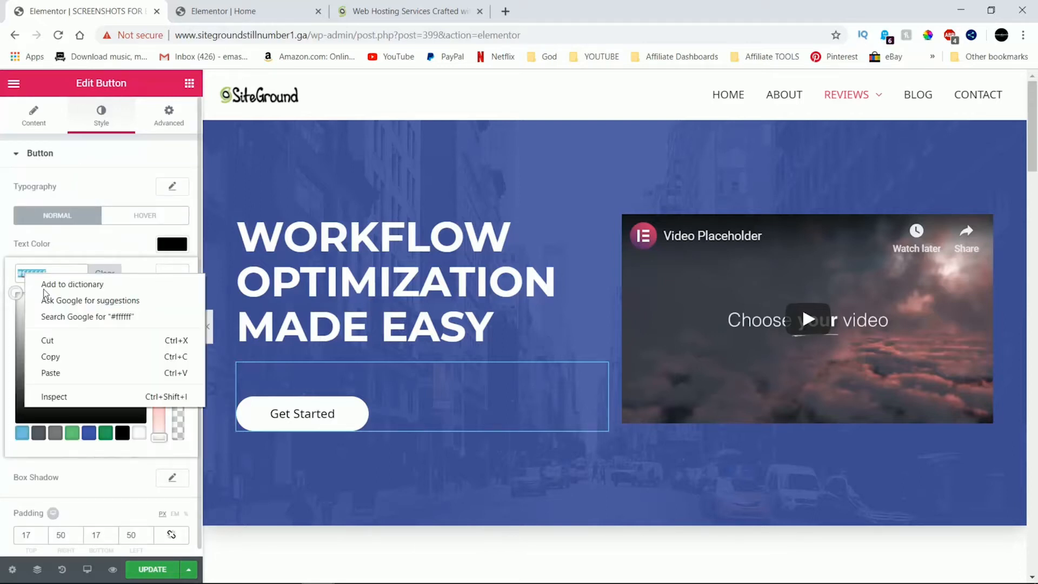
left_click(60, 368)
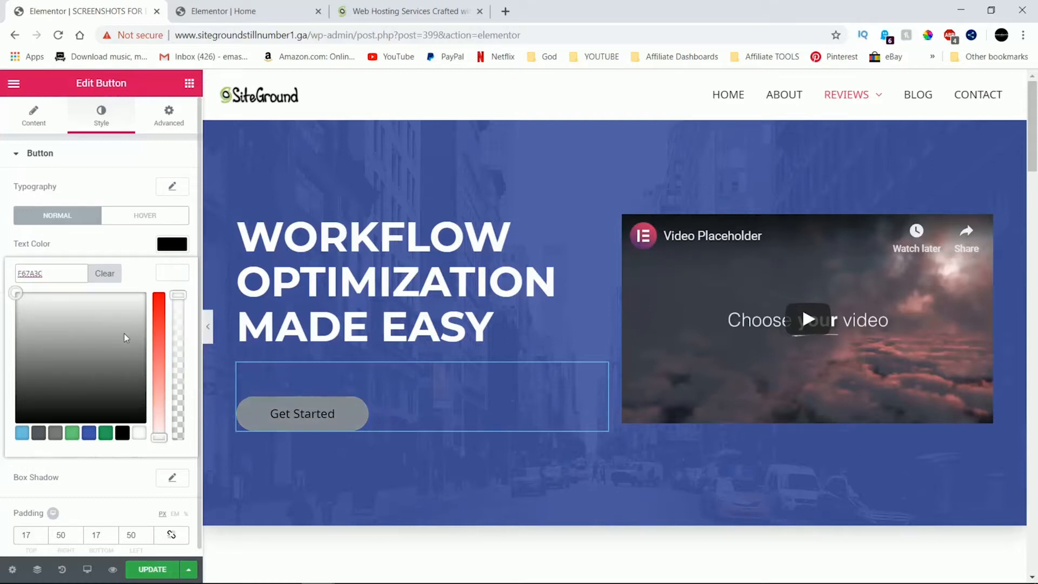
key("Return")
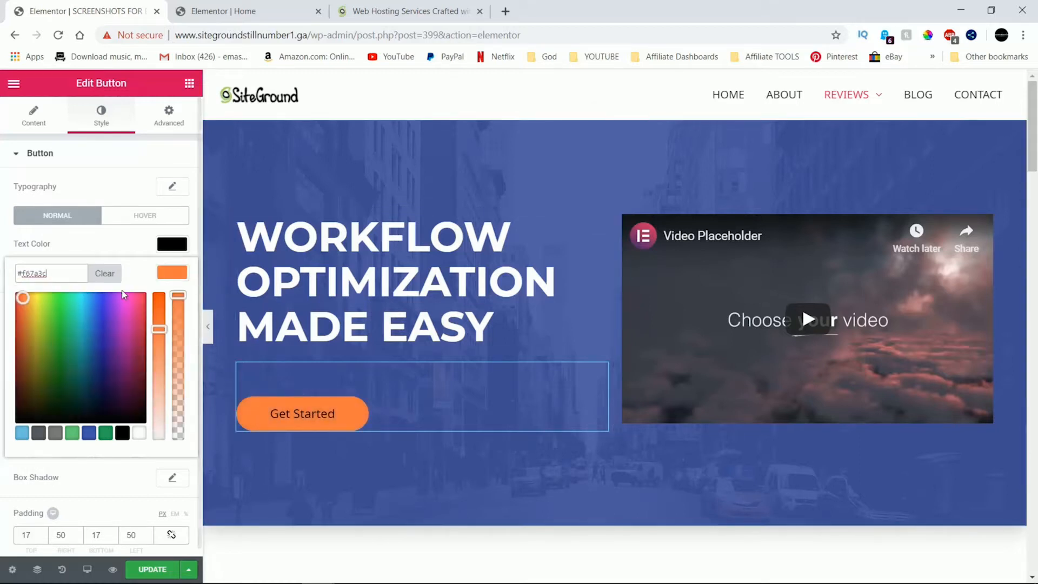
left_click_drag(159, 327, 158, 295)
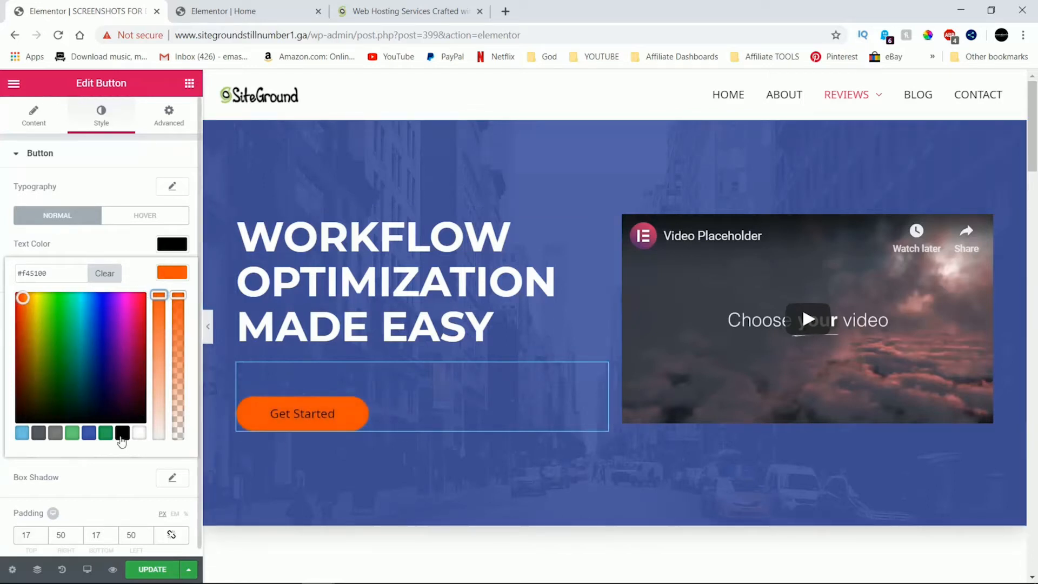
left_click(111, 477)
left_click(171, 248)
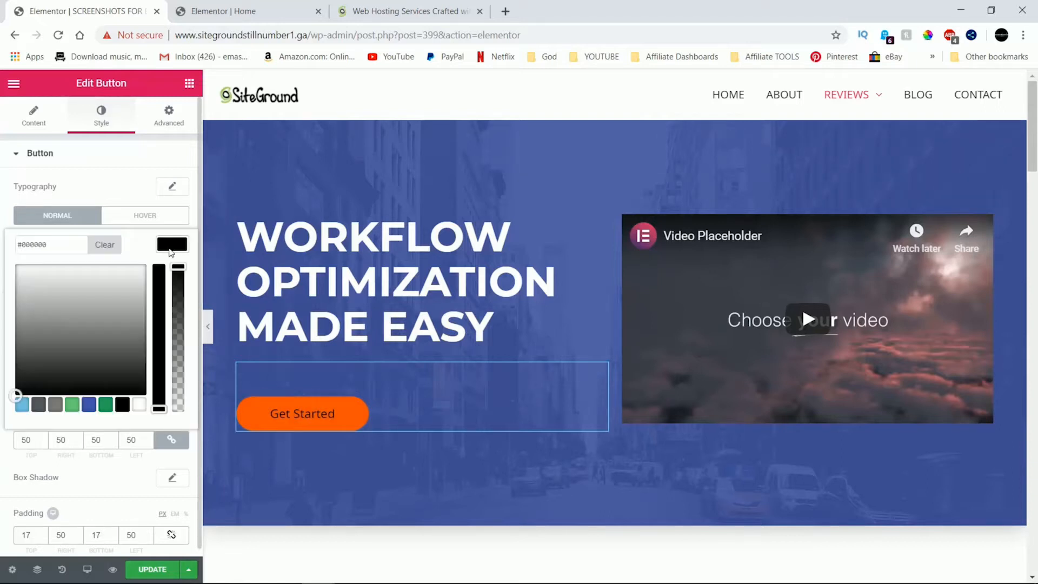
left_click(138, 406)
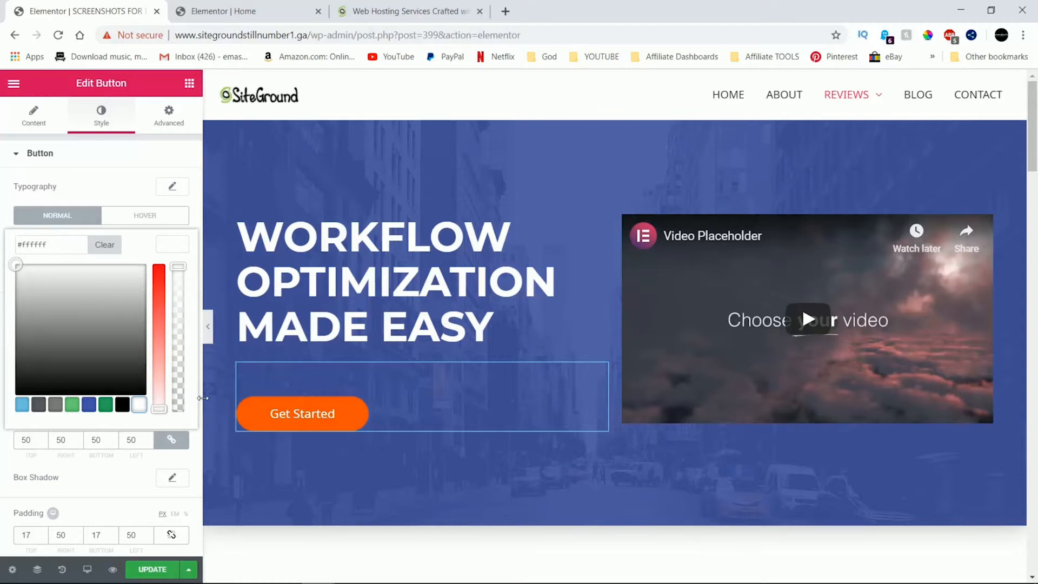
Close the color picker and retitle the MINIMIZE YOUR DOCUMENTS icon box below the hero as "site speed"
left_click(111, 188)
scroll(524, 284, "down", 5)
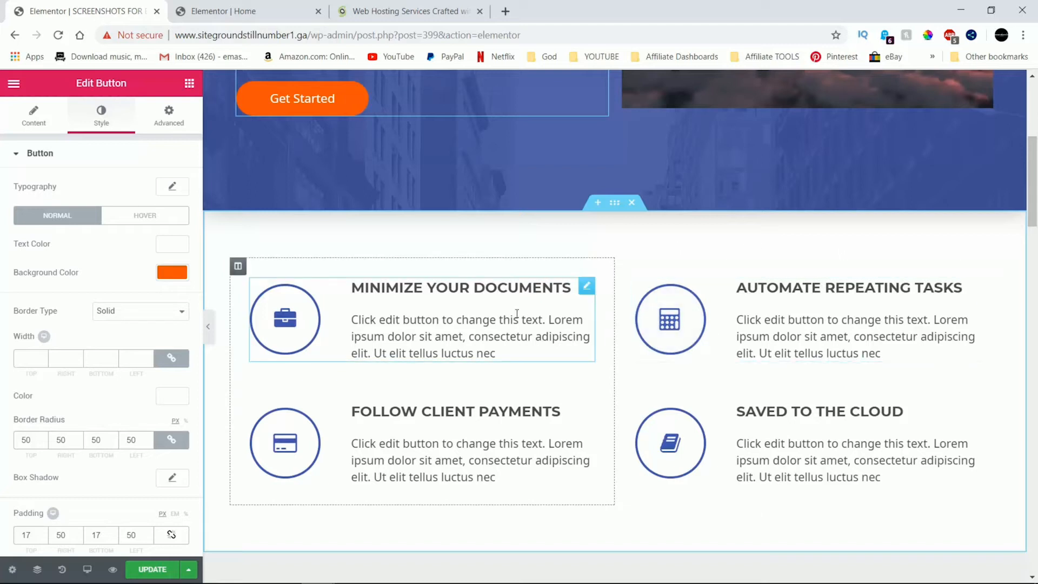
left_click(567, 293)
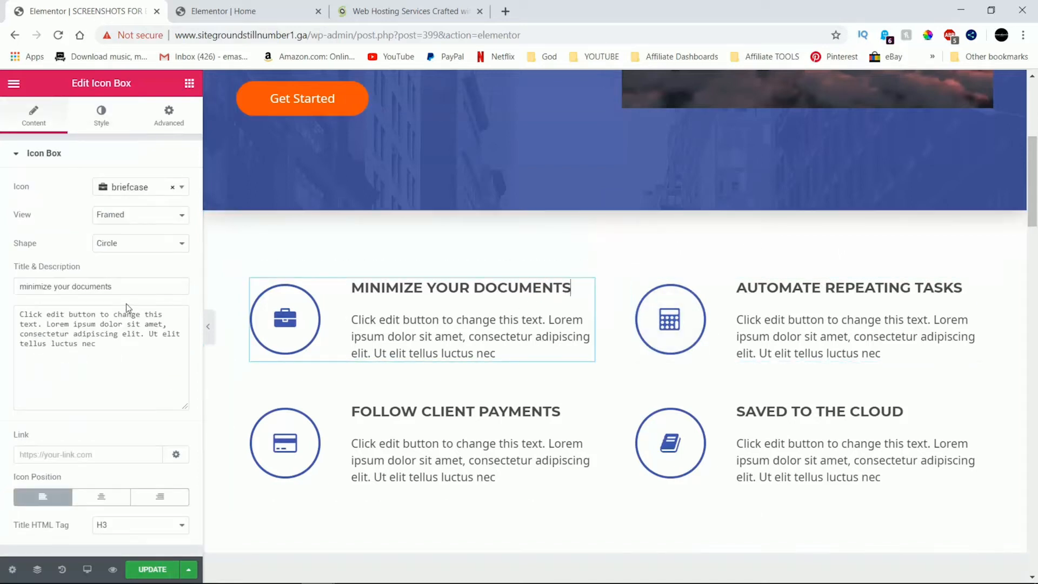
left_click_drag(133, 286, 19, 277)
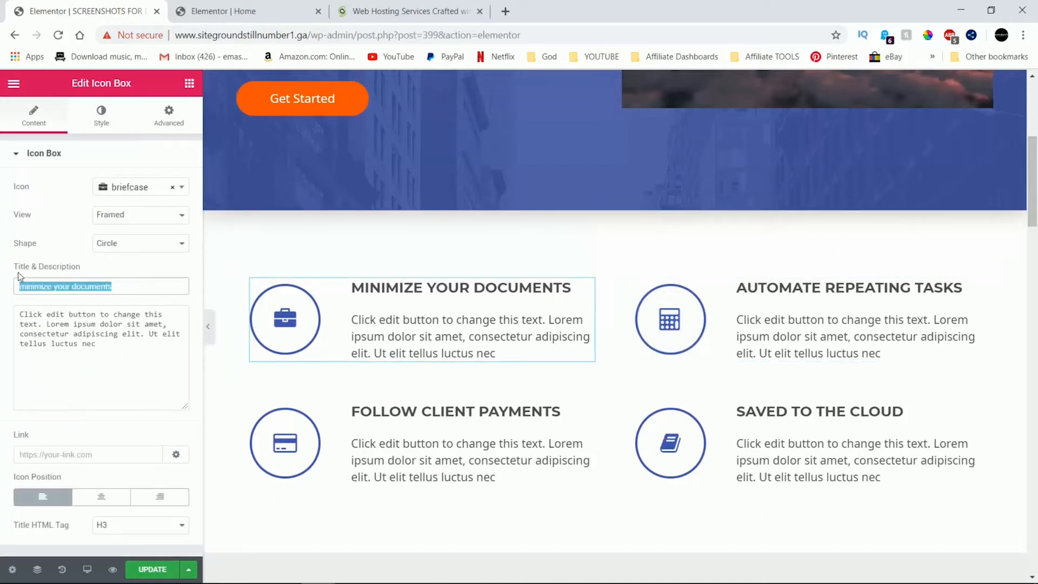
type("site speed")
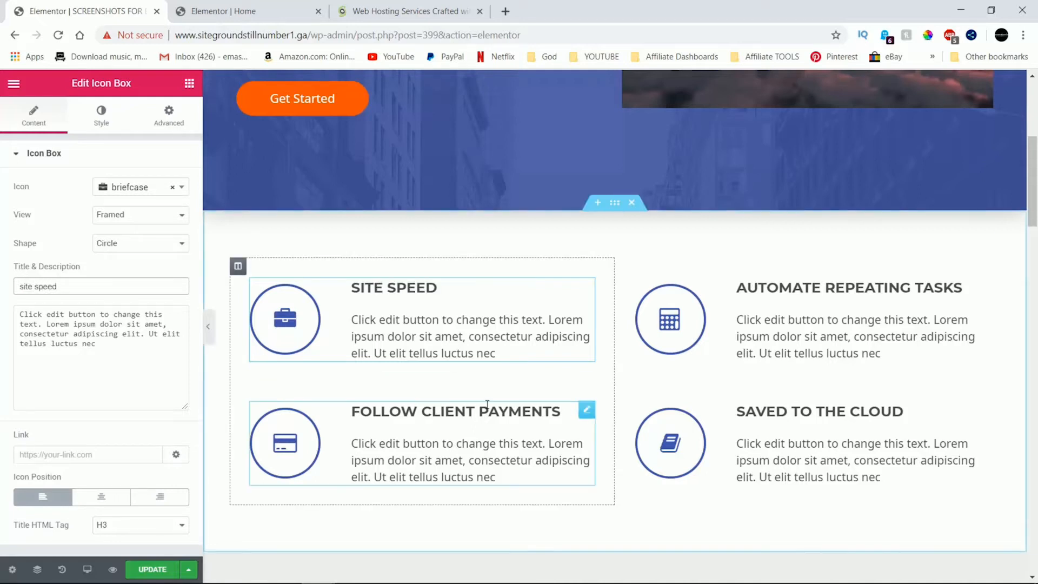
Replace the FOLLOW CLIENT PAYMENTS icon box title with "competitive pricing"
left_click(561, 412)
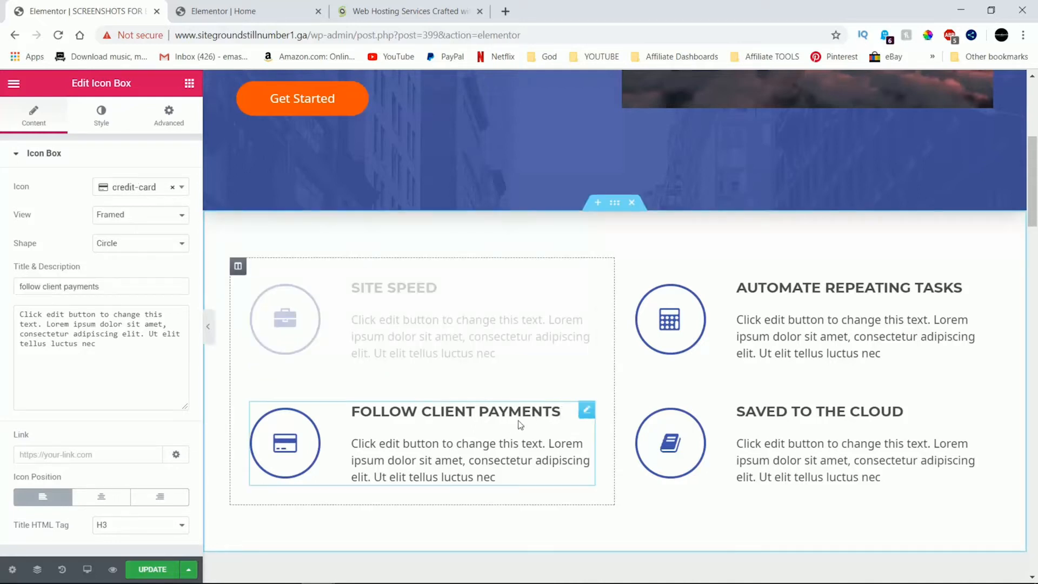
key("BackSpace")
key("BackSpace")
key("BackSpace")
key("BackSpace")
key("BackSpace")
key("BackSpace")
key("BackSpace")
key("BackSpace")
key("BackSpace")
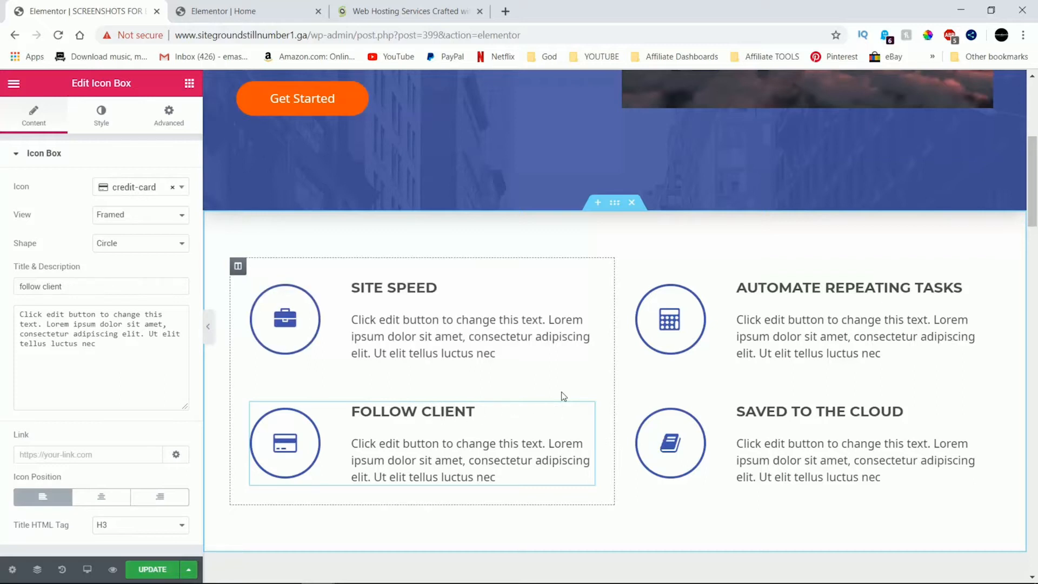
key("BackSpace")
key("BackSpace")
key("BackSpace")
key("BackSpace")
key("BackSpace")
key("BackSpace")
key("BackSpace")
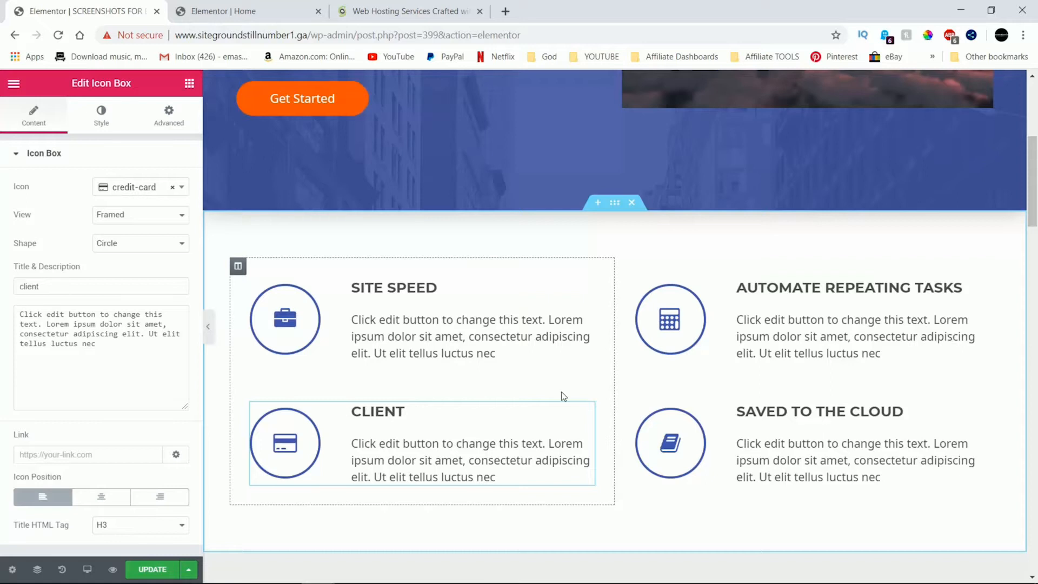
type("review")
key("BackSpace")
key("BackSpace")
type("competitive pr")
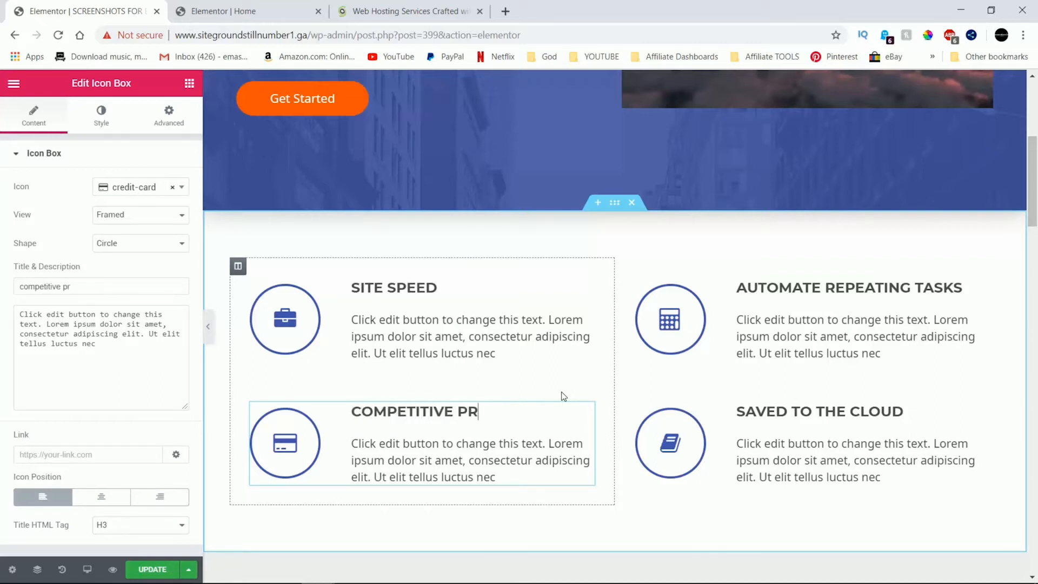
type("iceng")
Replace the AUTOMATE REPEATING TASKS icon box title with "customer service"
left_click(969, 288)
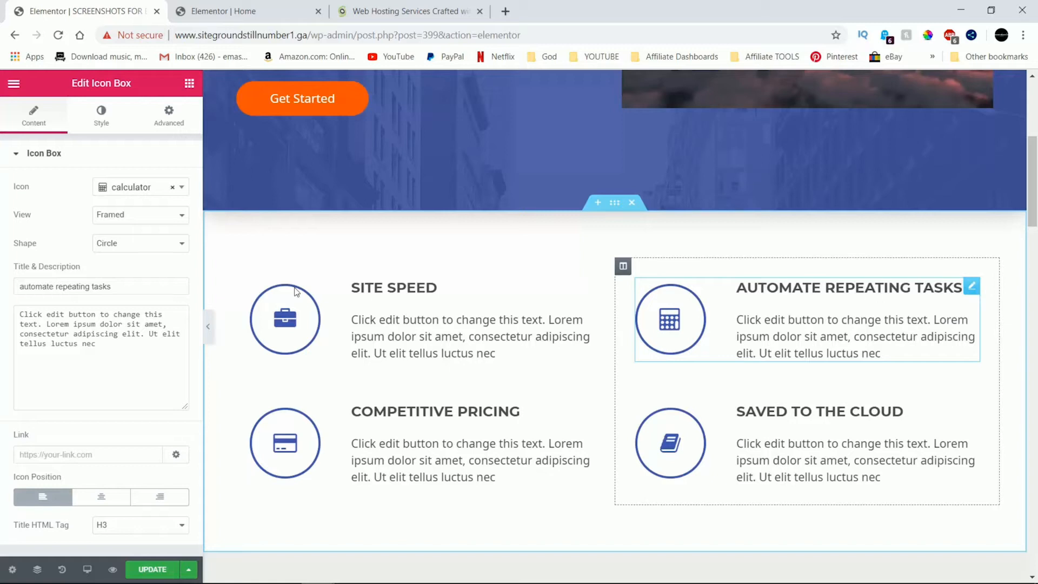
left_click_drag(116, 286, 13, 284)
type("cu")
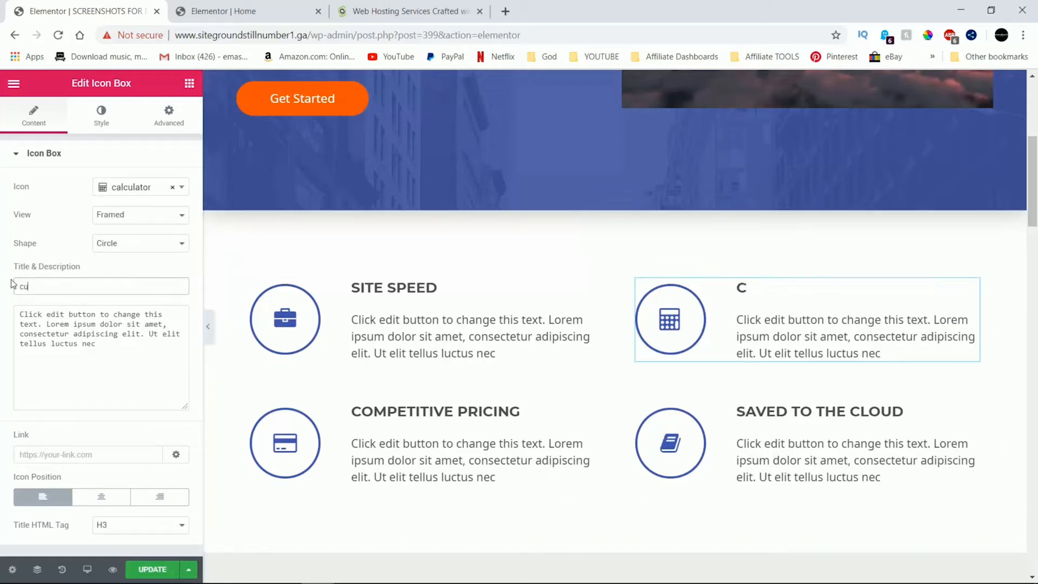
type("stomer service")
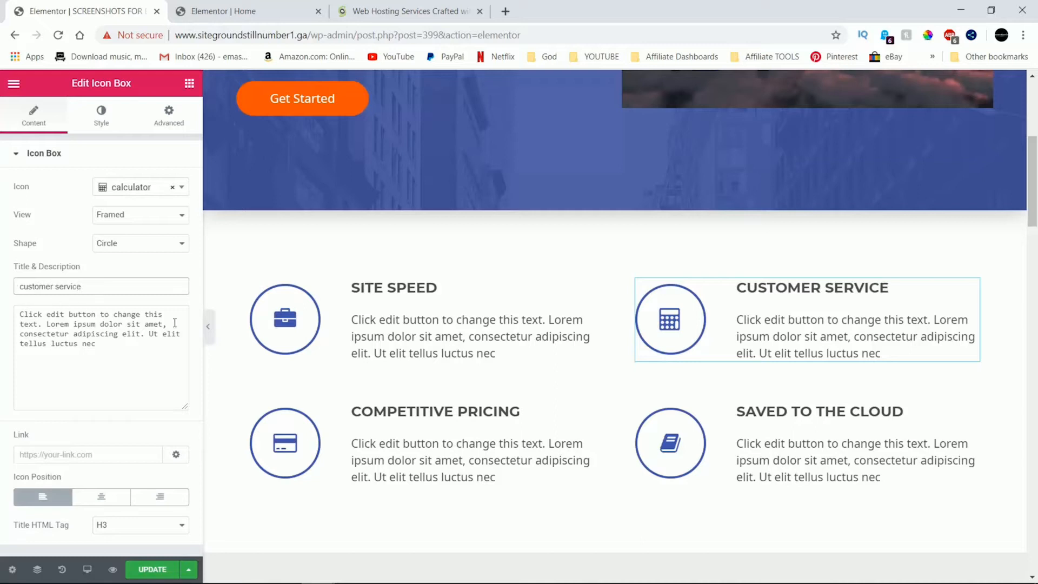
Select the SAVED TO THE CLOUD icon box and look over the template's pricing cards and the siteground.com home page in the other tab
left_click_drag(908, 422, 890, 416)
scroll(899, 427, "down", 7)
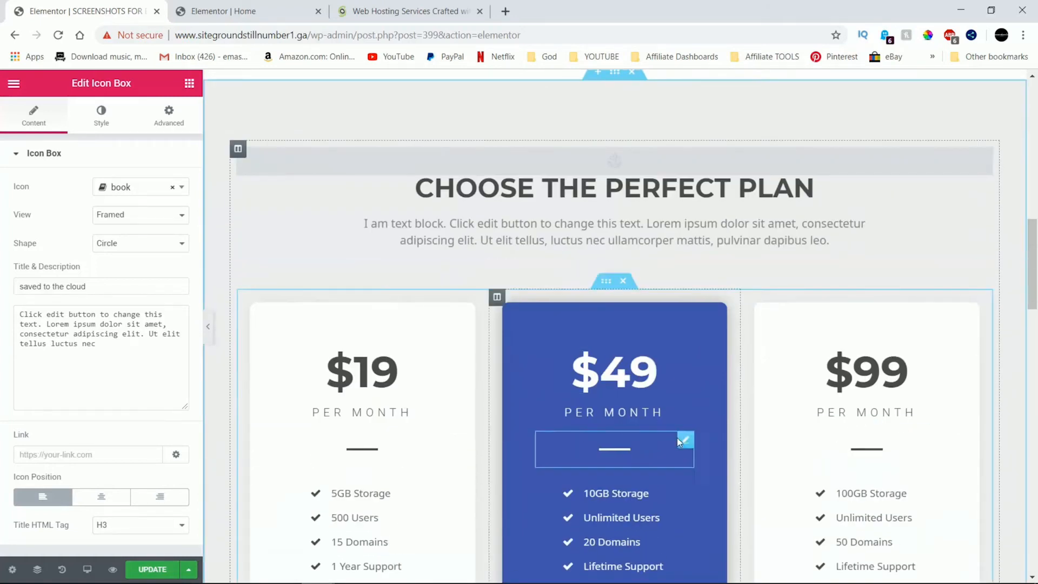
scroll(568, 411, "down", 3)
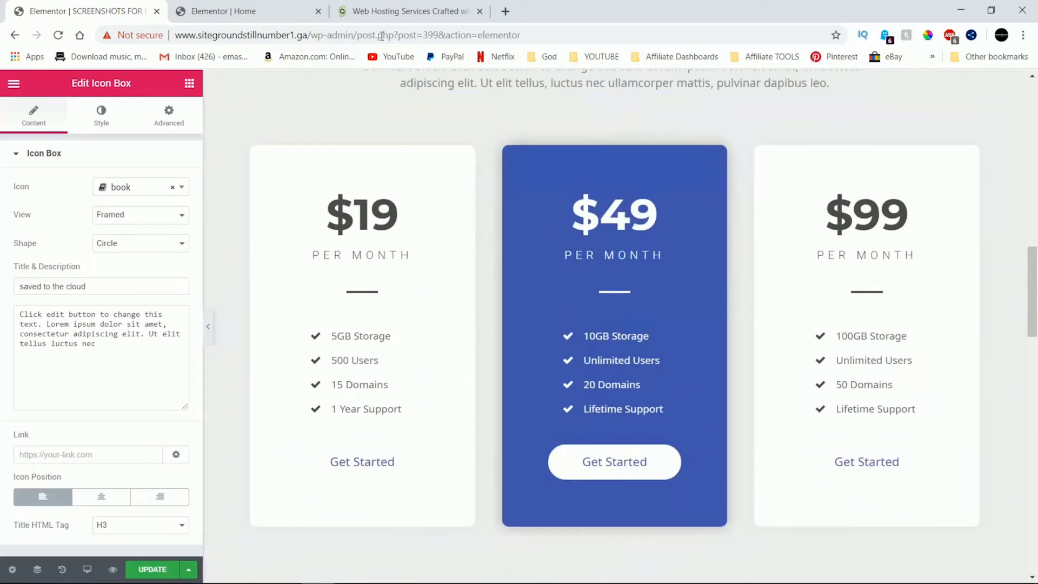
left_click(403, 12)
scroll(485, 452, "down", 2)
scroll(485, 452, "down", 20)
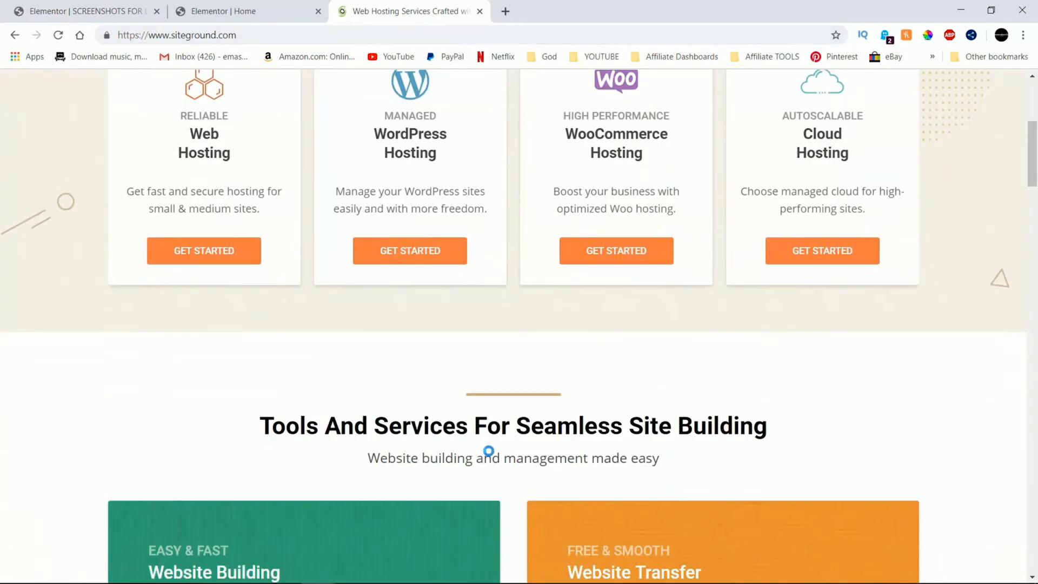
scroll(488, 451, "down", 5)
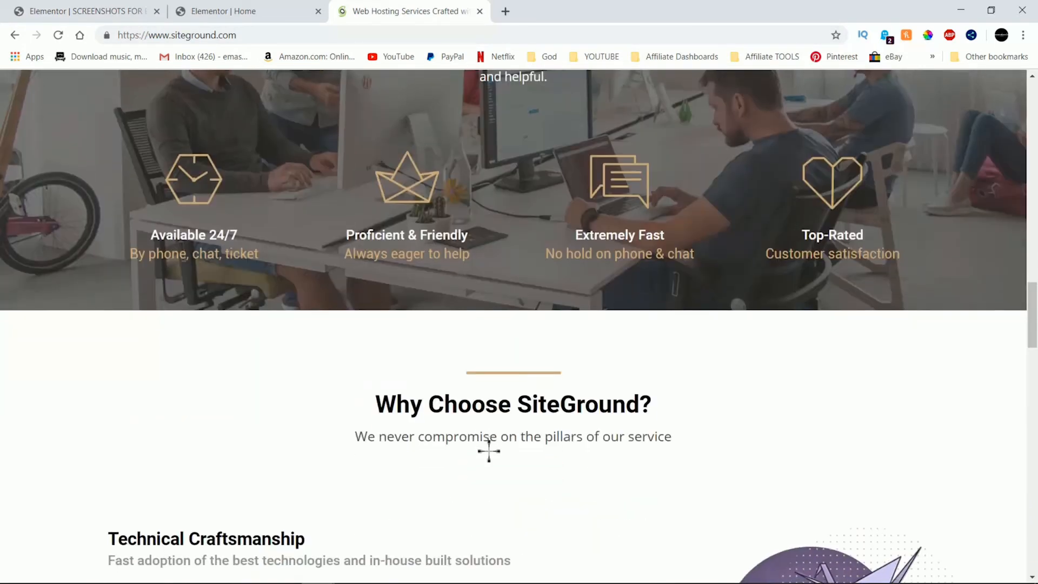
scroll(489, 451, "up", 20)
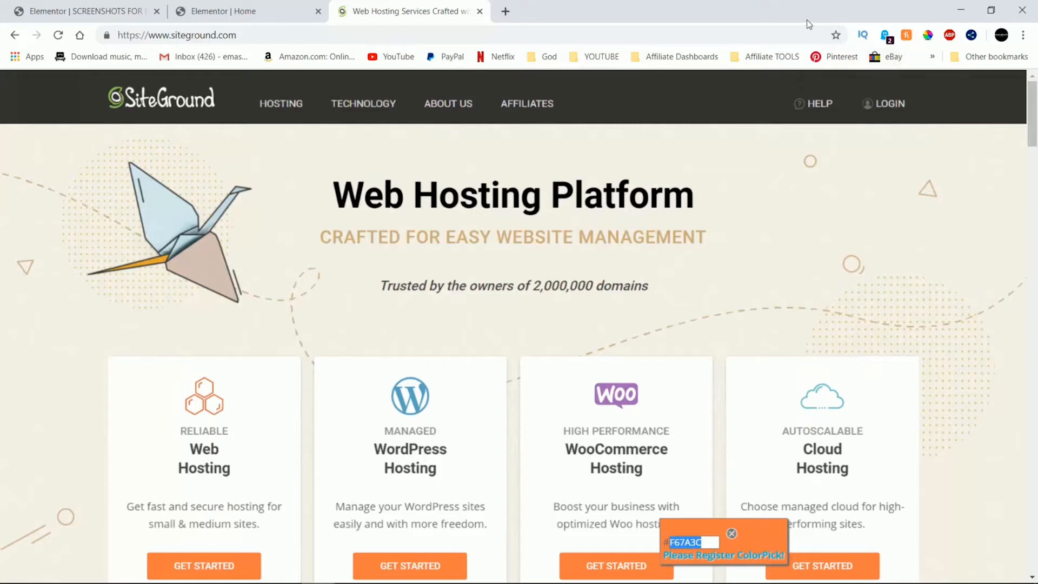
right_click(301, 105)
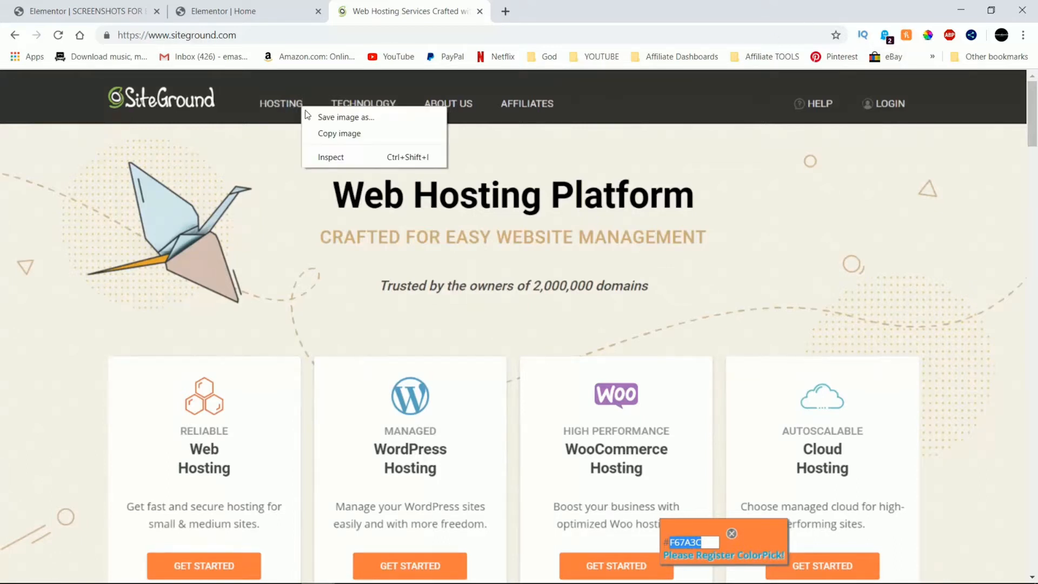
left_click(934, 36)
left_click(934, 35)
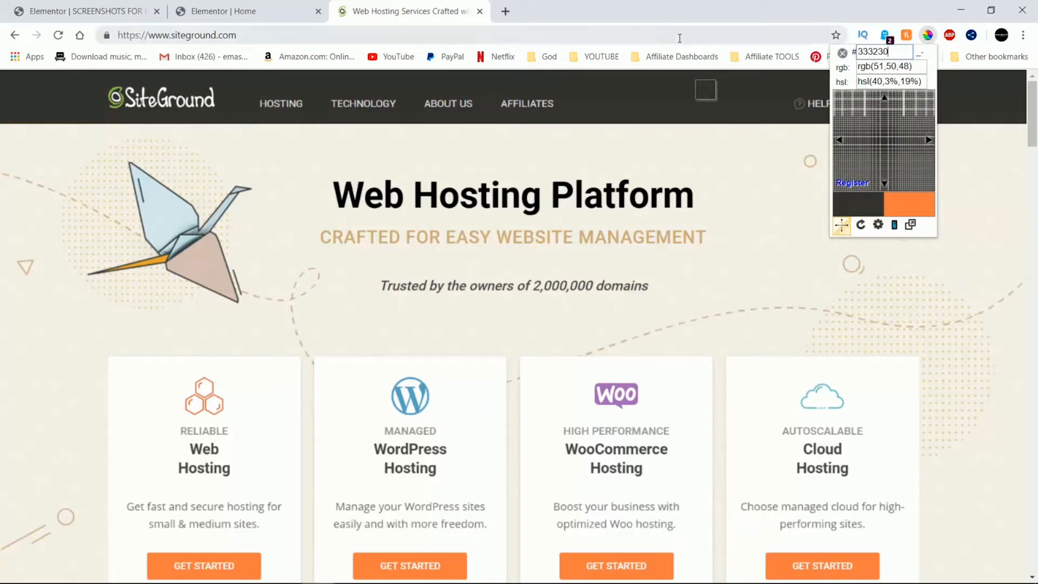
left_click(842, 53)
Open SiteGround's WordPress Hosting page, look over its plans and choose the StartUp plan to reach its order page
mouse_move(264, 109)
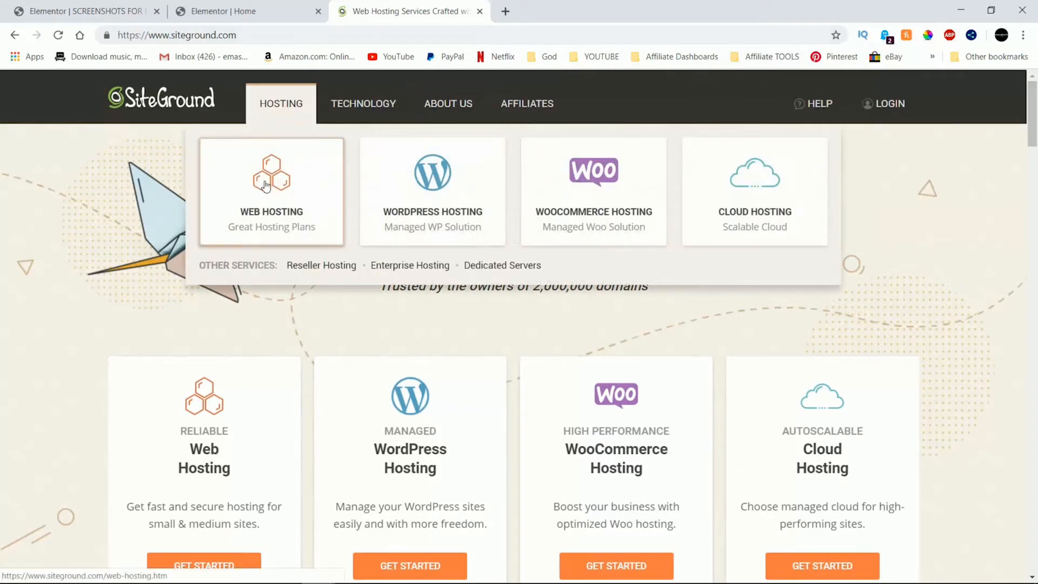
left_click(464, 195)
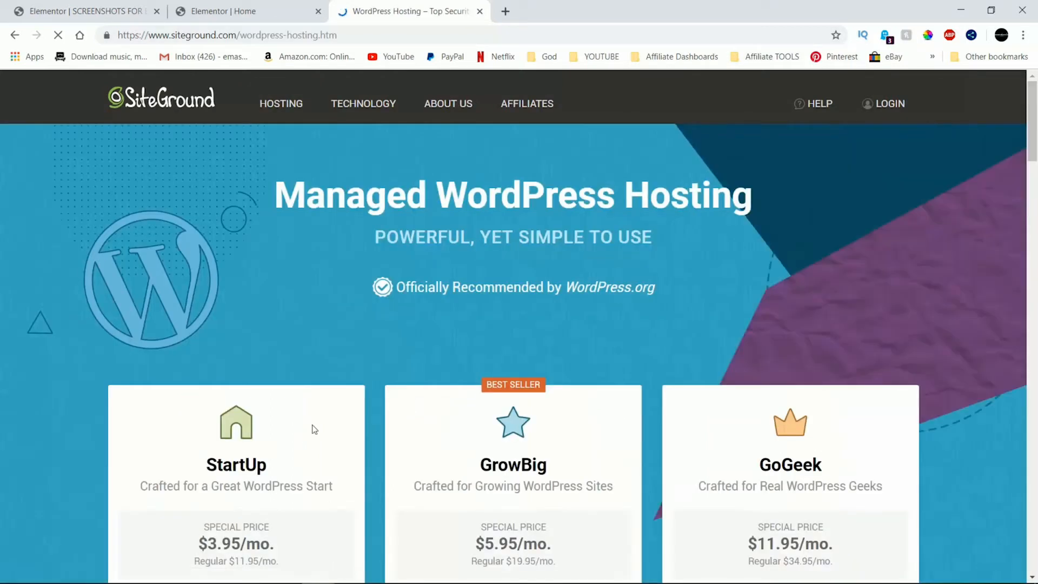
scroll(314, 429, "down", 2)
scroll(315, 429, "down", 5)
scroll(314, 429, "up", 5)
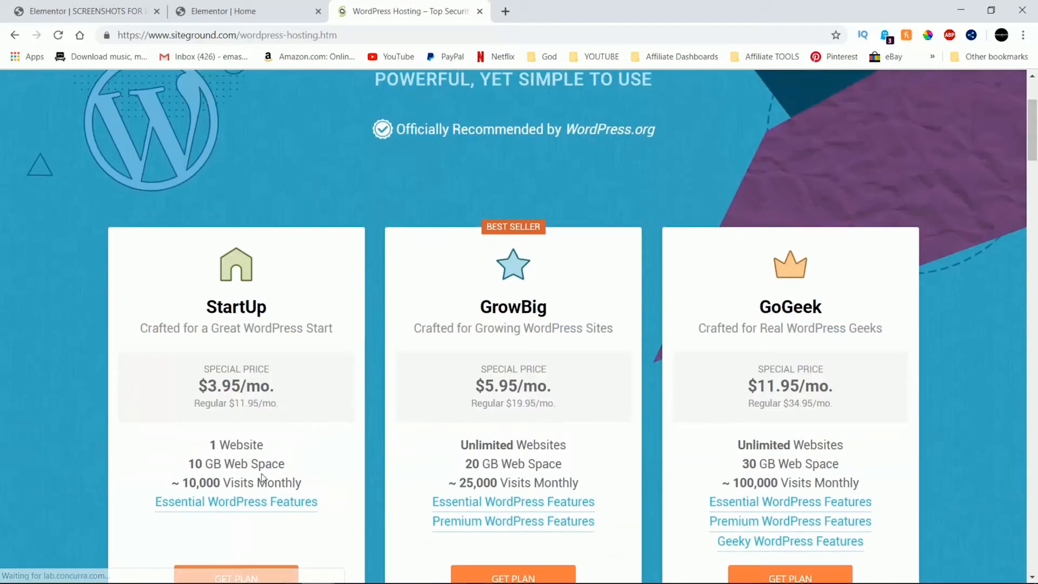
scroll(264, 478, "down", 2)
left_click(250, 430)
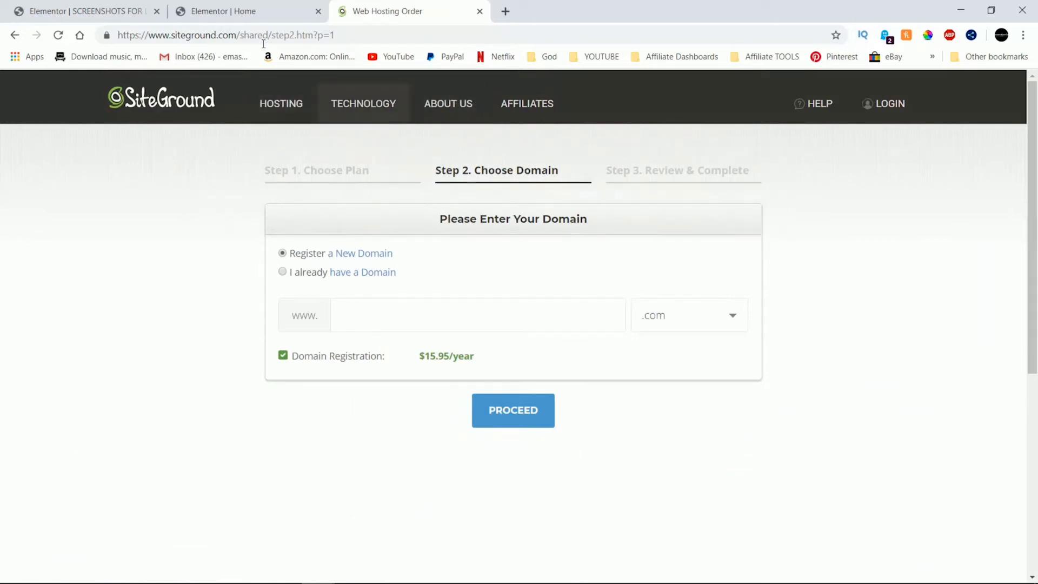
Copy the StartUp order page's full web address and return to the SCREENSHOTS FOR EVIDENCE page in Elementor
left_click_drag(335, 35, 123, 49)
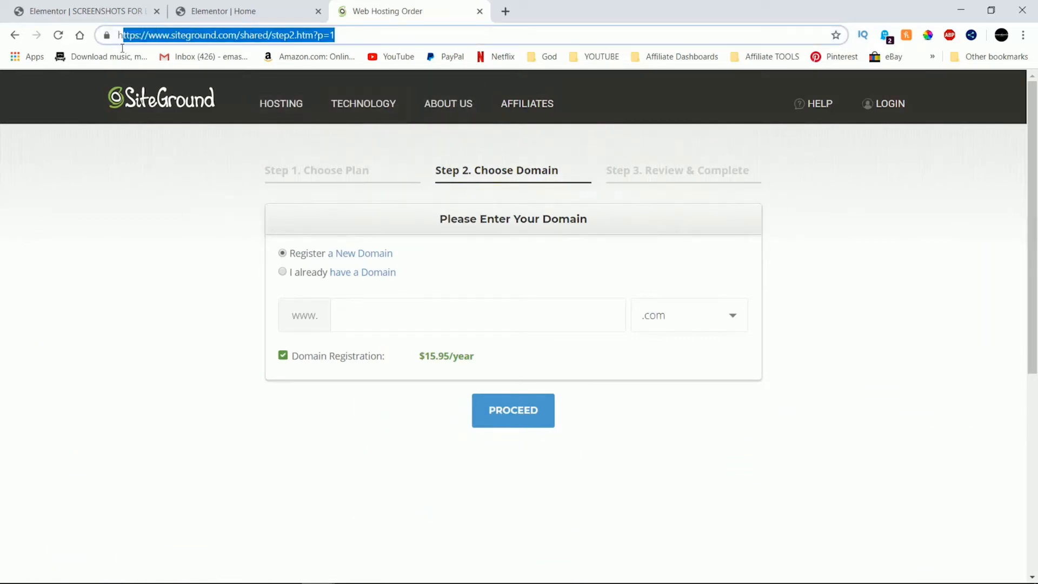
right_click(153, 35)
left_click(187, 103)
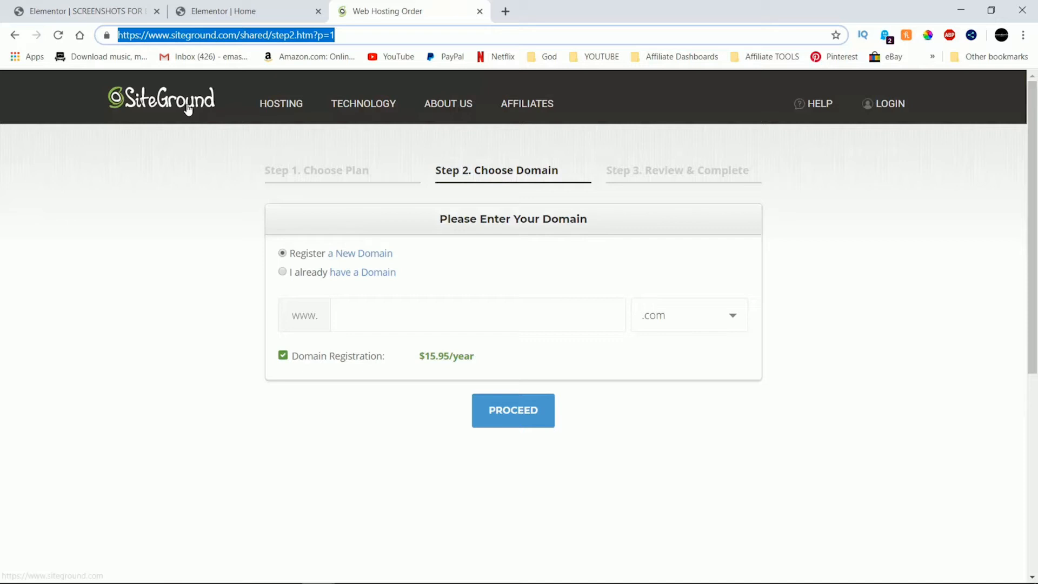
left_click(224, 11)
left_click(87, 11)
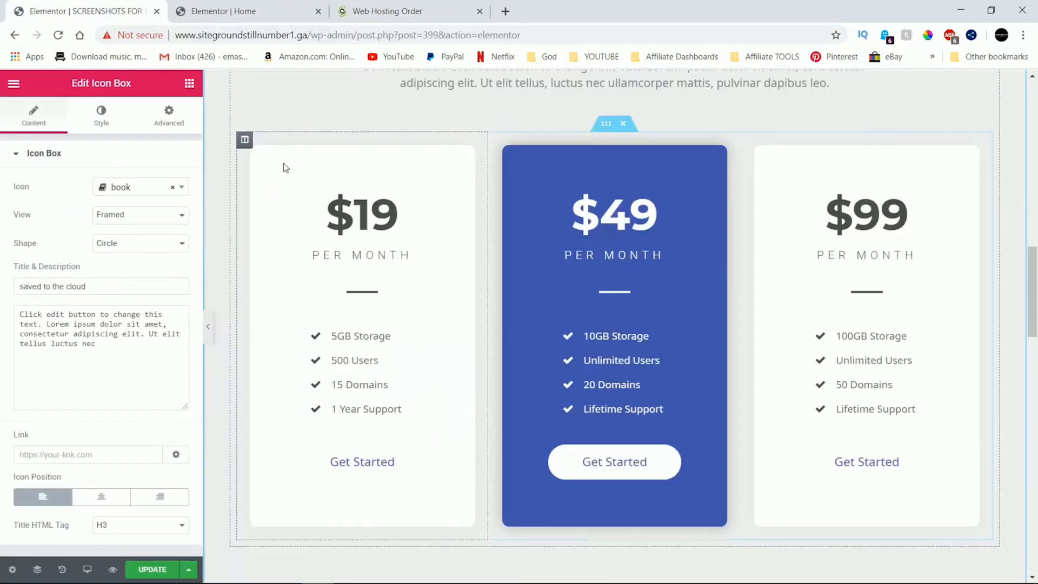
left_click(100, 116)
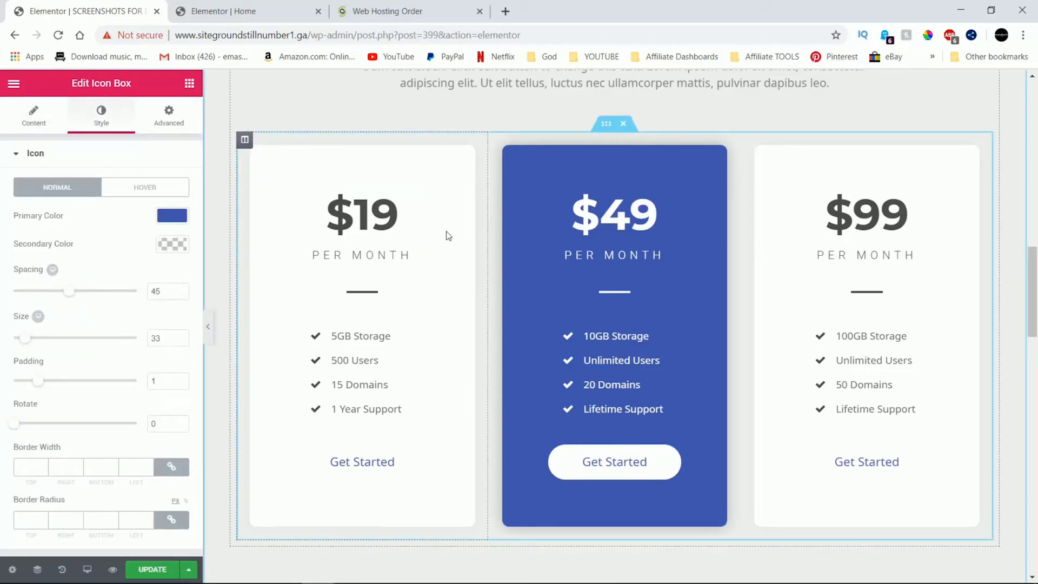
scroll(122, 349, "down", 2)
scroll(121, 350, "up", 2)
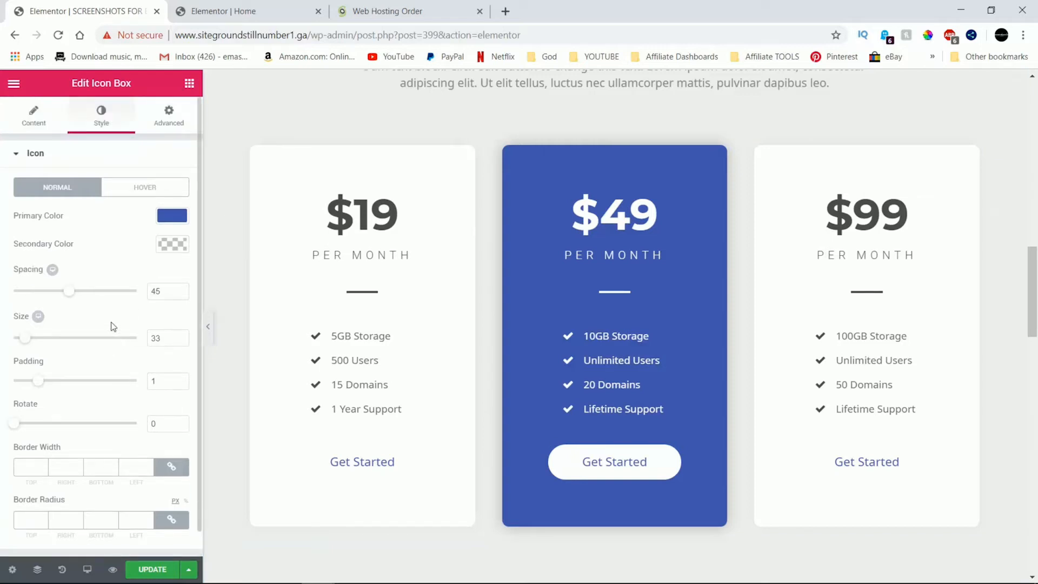
scroll(110, 338, "down", 1)
left_click(55, 541)
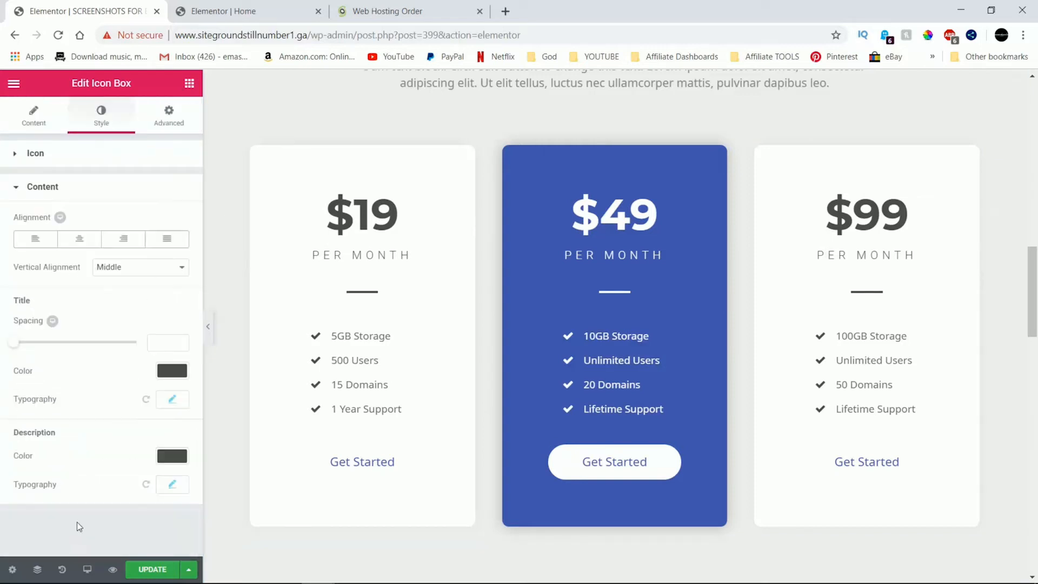
left_click(165, 116)
left_click(33, 115)
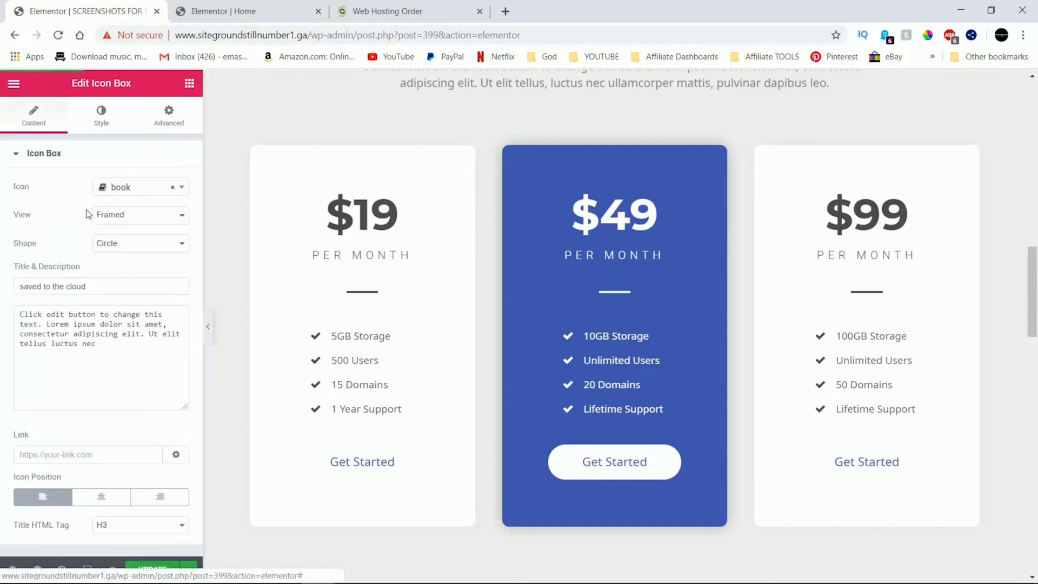
Paste the copied SiteGround order address as the "saved to the cloud" icon box's link and update the page
left_click(54, 455)
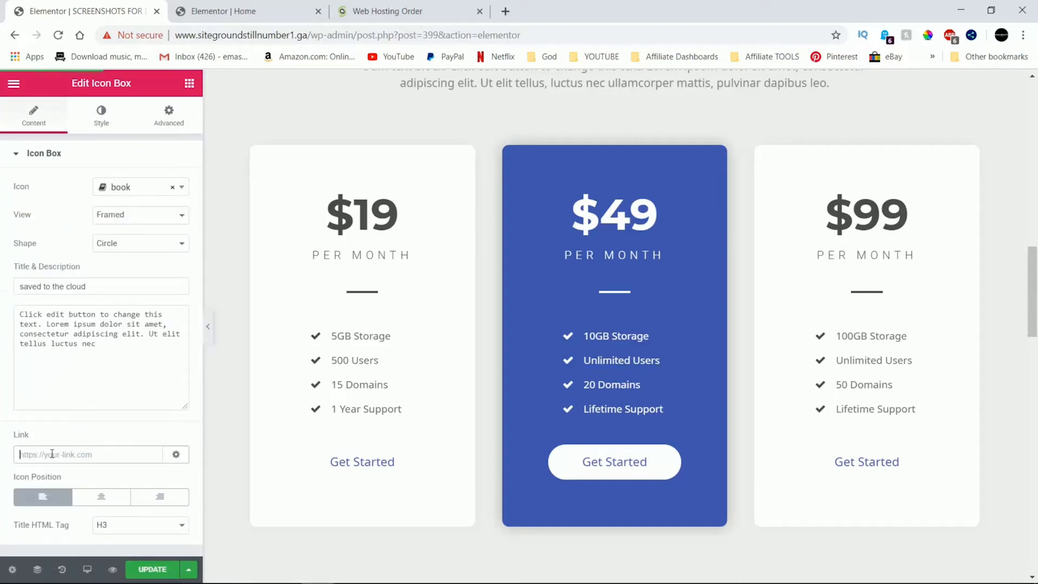
right_click(54, 454)
left_click(95, 362)
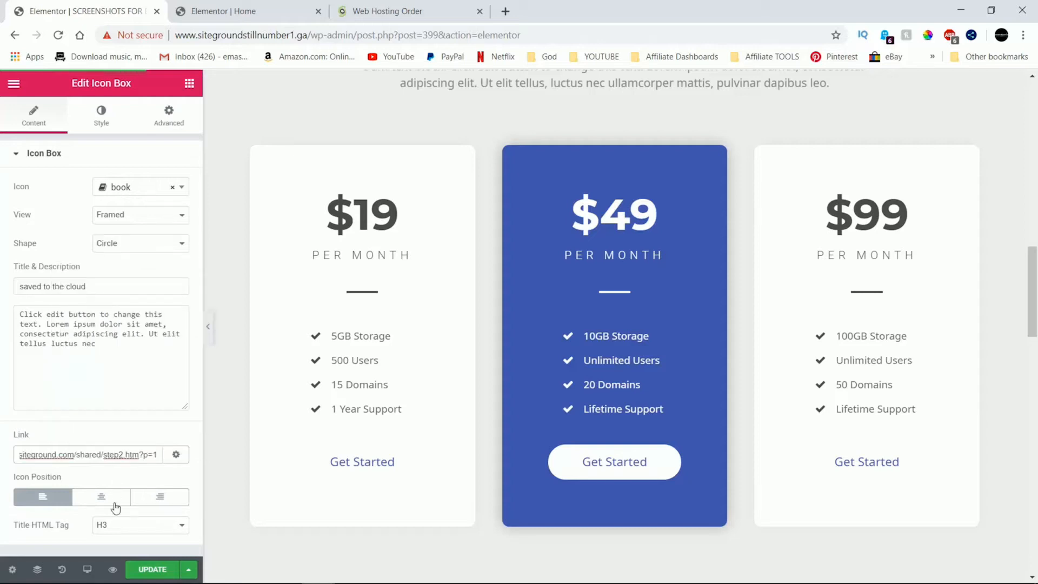
left_click(142, 570)
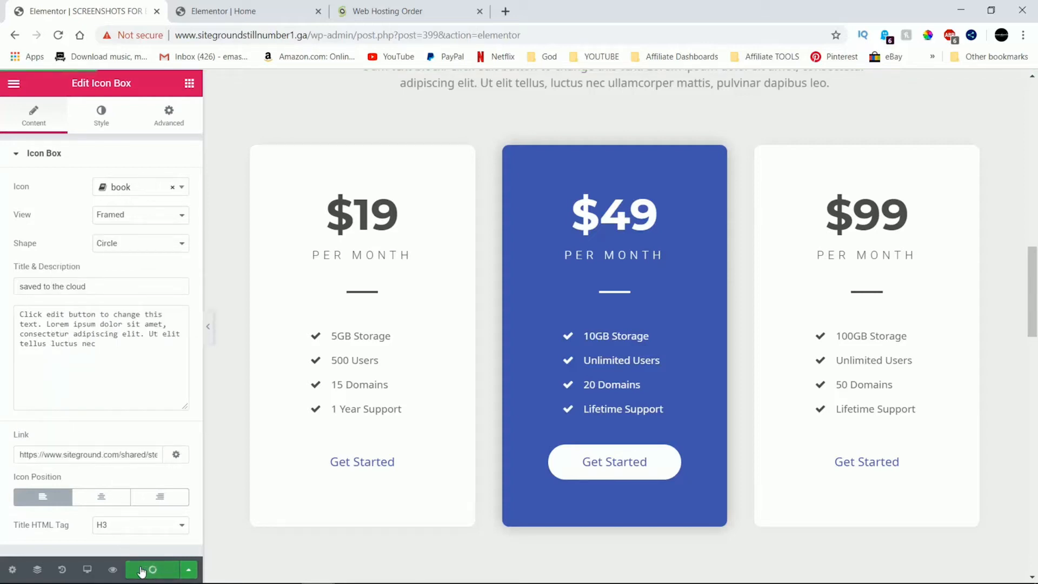
Review the hosting plans in the Choose Plan stage of the SiteGround order and switch back to the Elementor Home tab
left_click(373, 11)
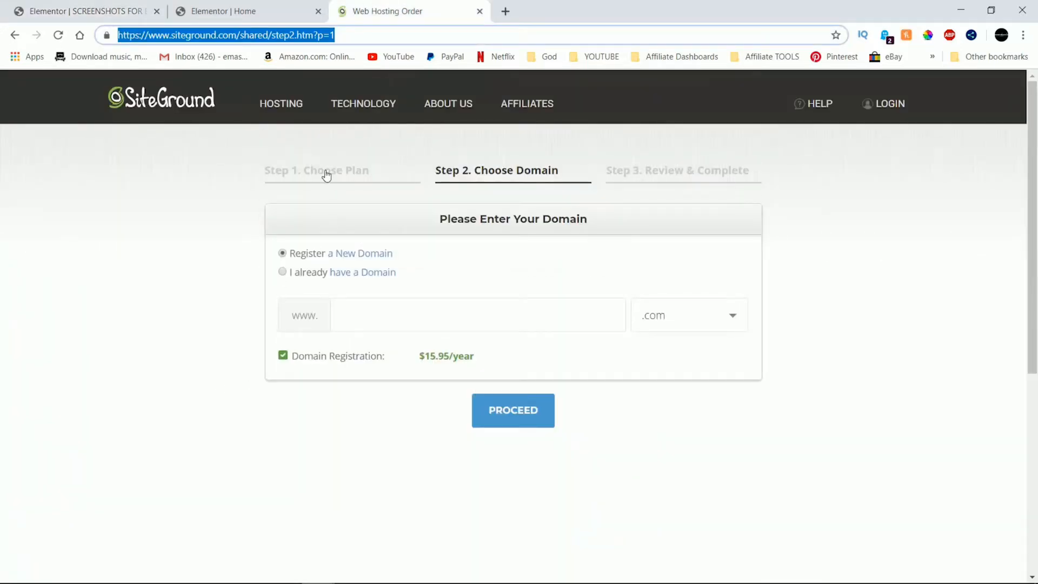
left_click(326, 174)
mouse_move(281, 116)
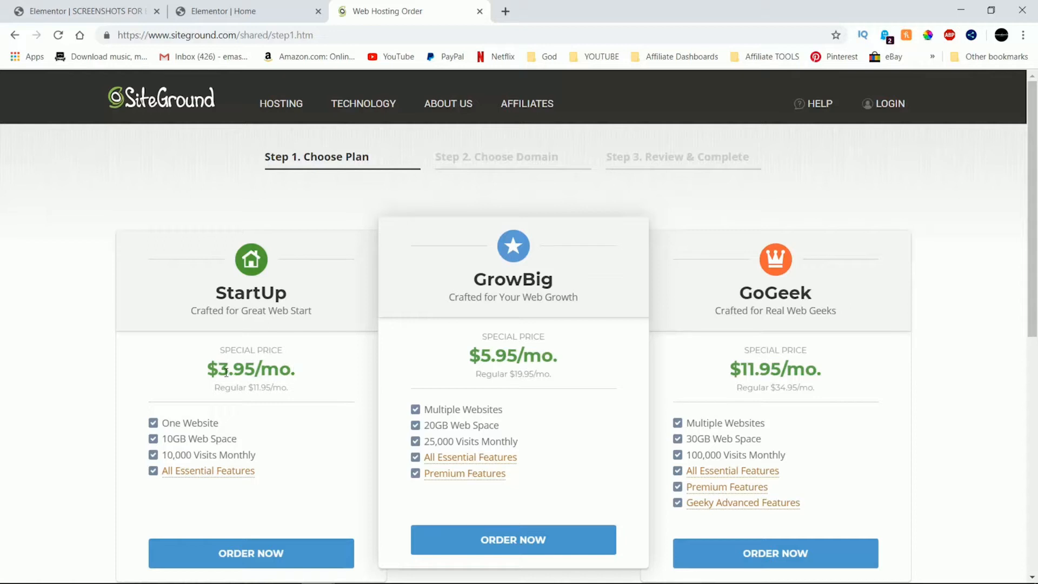
left_click(170, 11)
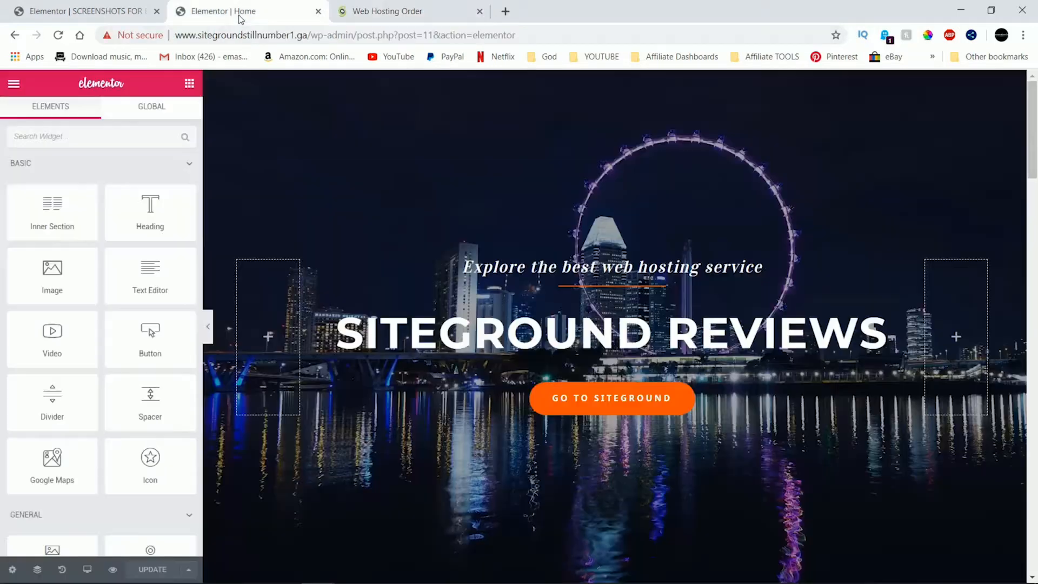
Return to the SCREENSHOTS FOR EVIDENCE page in Elementor and change the first pricing card's price heading to $3.95
left_click(108, 11)
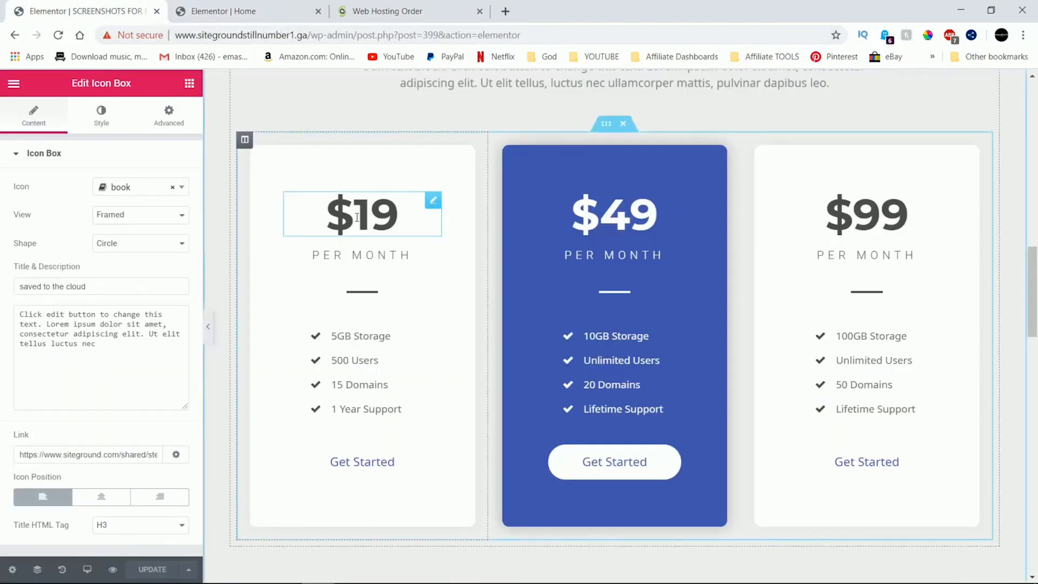
left_click(388, 216)
key("BackSpace")
key("BackSpace")
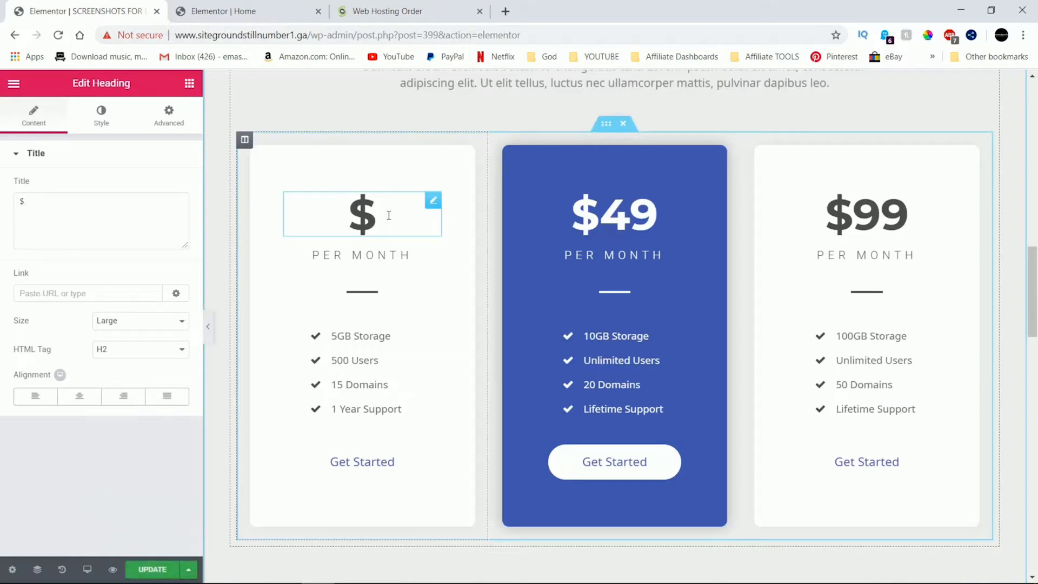
type("3.95")
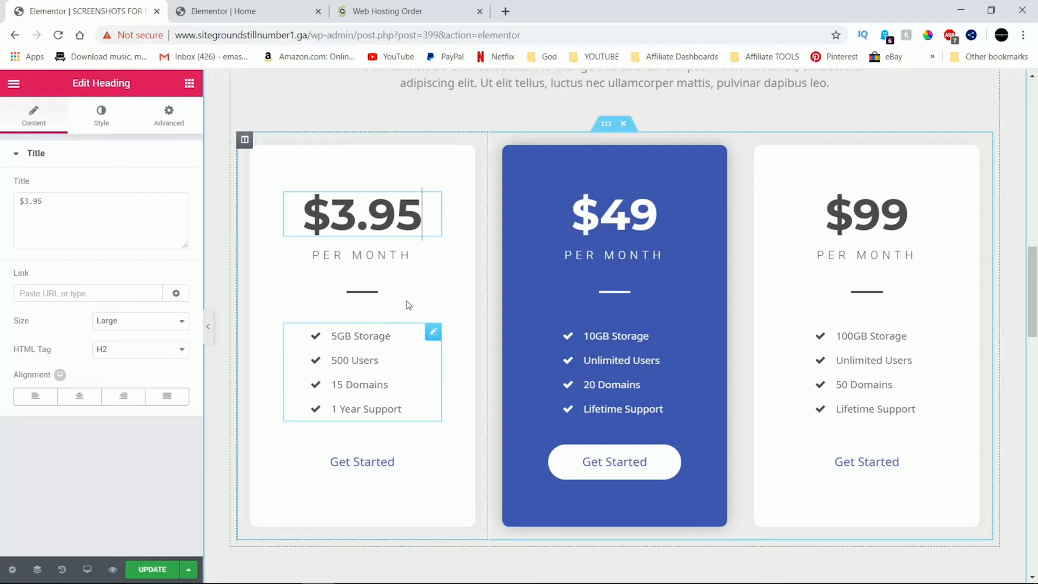
Paste the copied SiteGround order address as the $3.95 heading's link and update the page
left_click(66, 293)
right_click(66, 293)
left_click(99, 398)
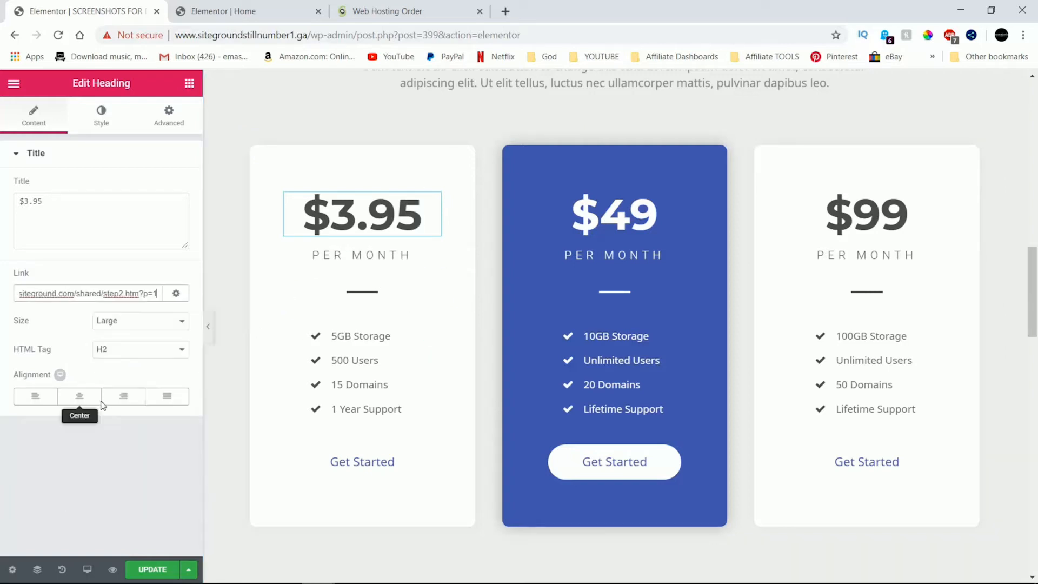
left_click(151, 567)
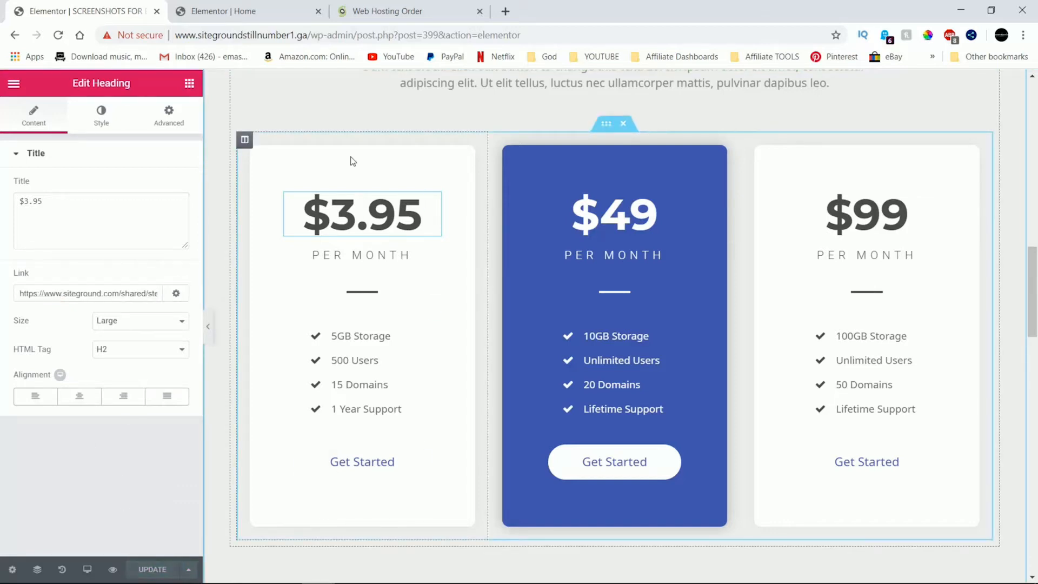
Load the live site's home address in the Elementor Home tab and open SCREENSHOTS FOR EVIDENCE under Reviews
left_click(238, 10)
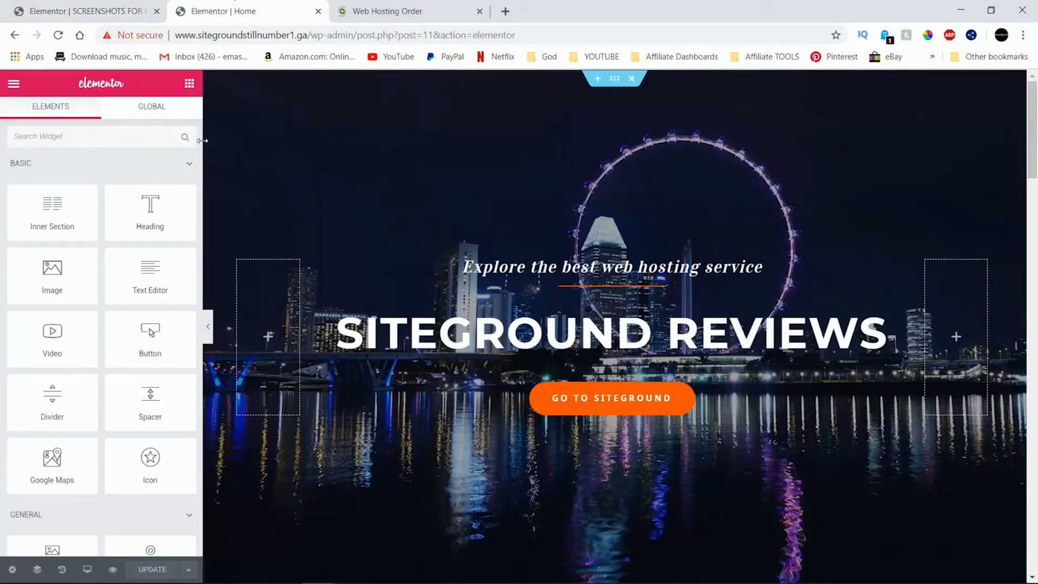
left_click(59, 36)
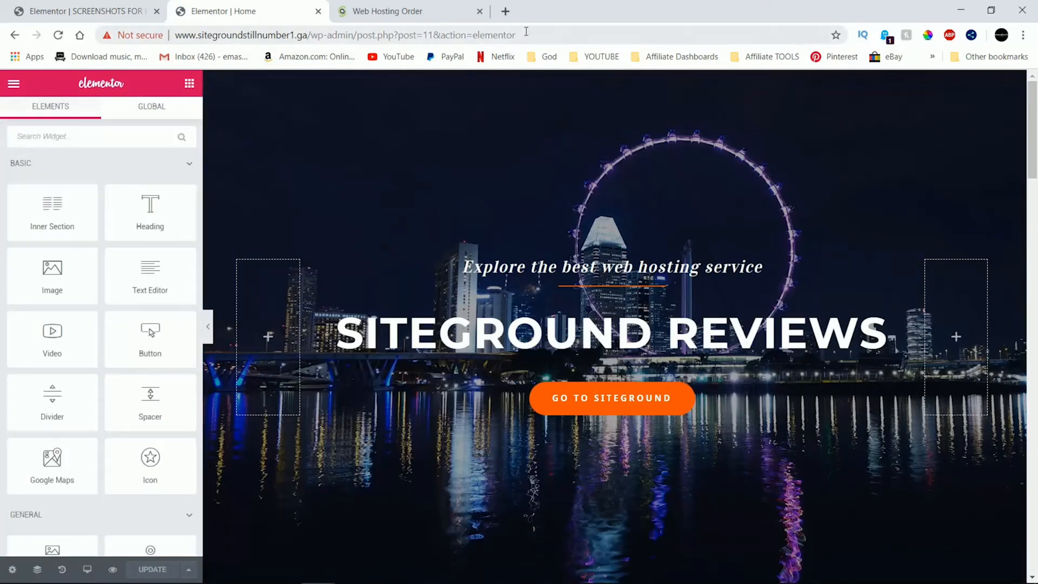
left_click_drag(516, 36, 310, 39)
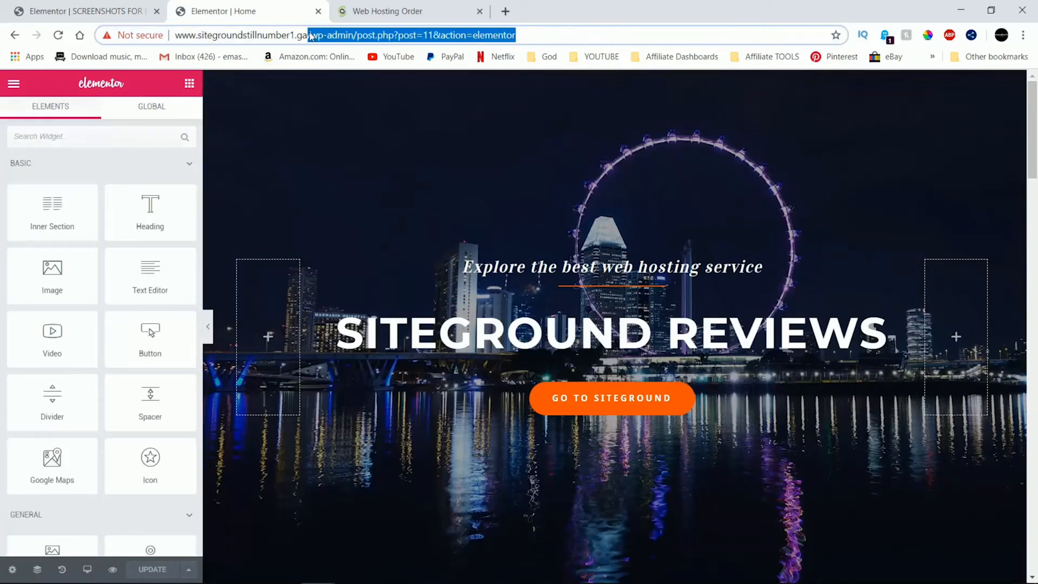
key("BackSpace")
key("Return")
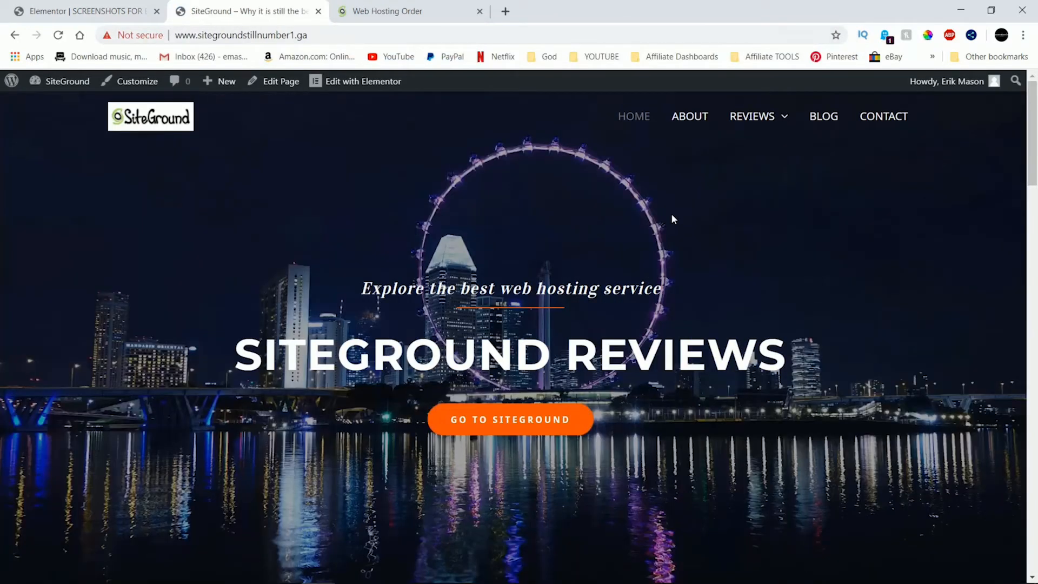
mouse_move(742, 118)
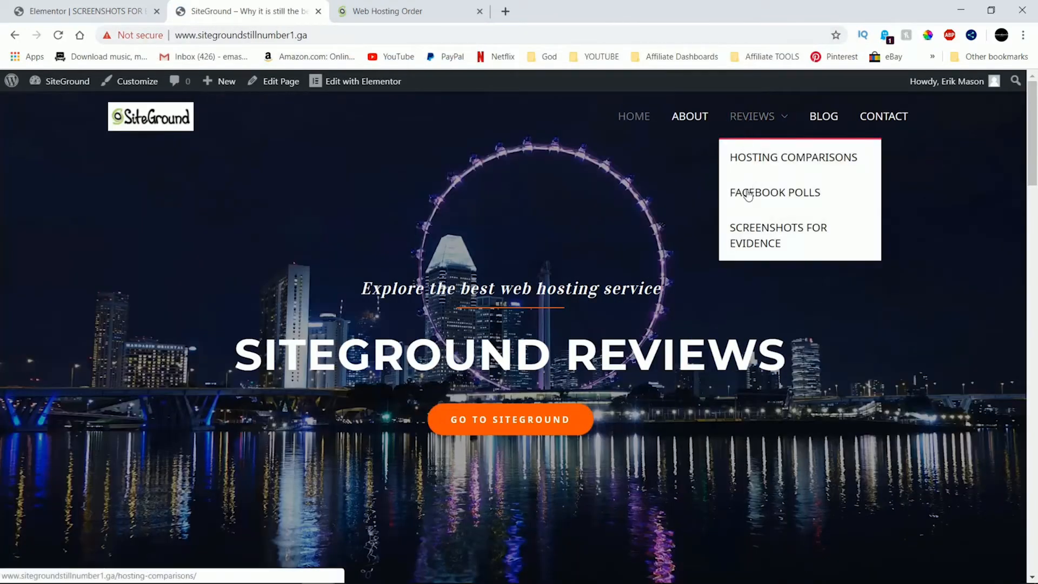
left_click(755, 241)
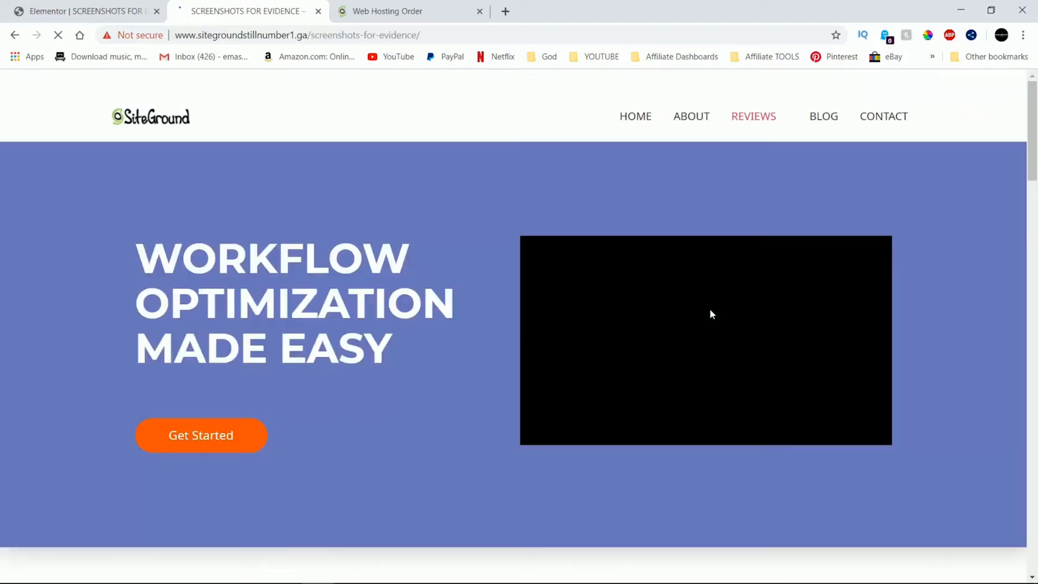
Find the pricing section on the live page and test the $3.95 price link
scroll(364, 324, "down", 13)
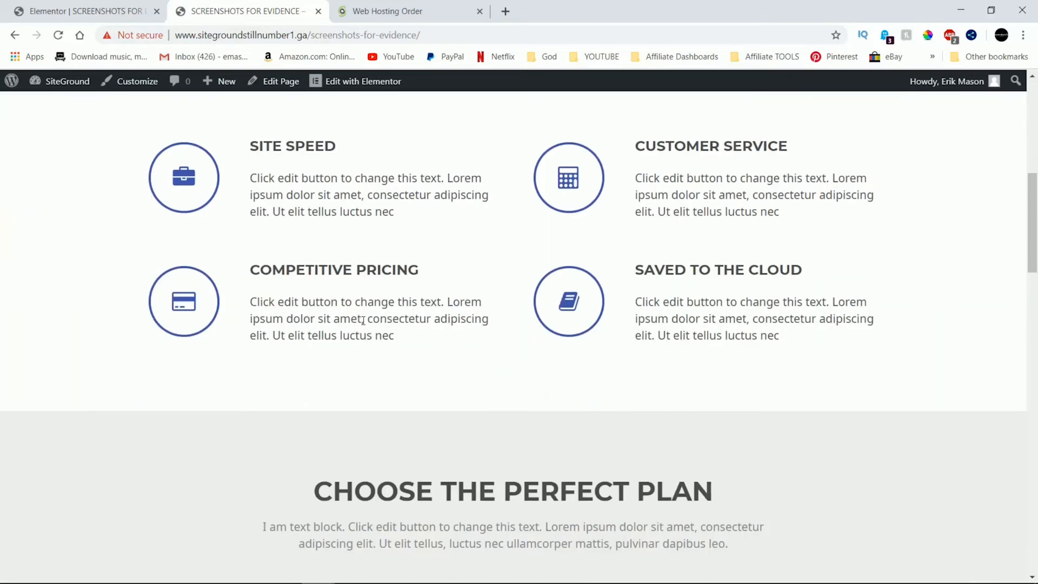
scroll(359, 326, "down", 6)
scroll(283, 279, "up", 6)
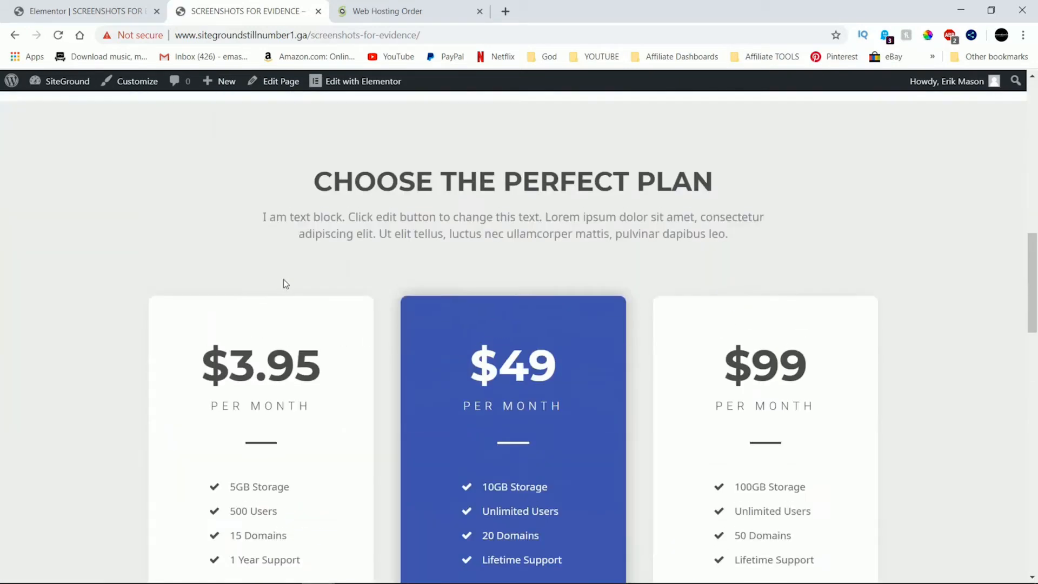
left_click(260, 373)
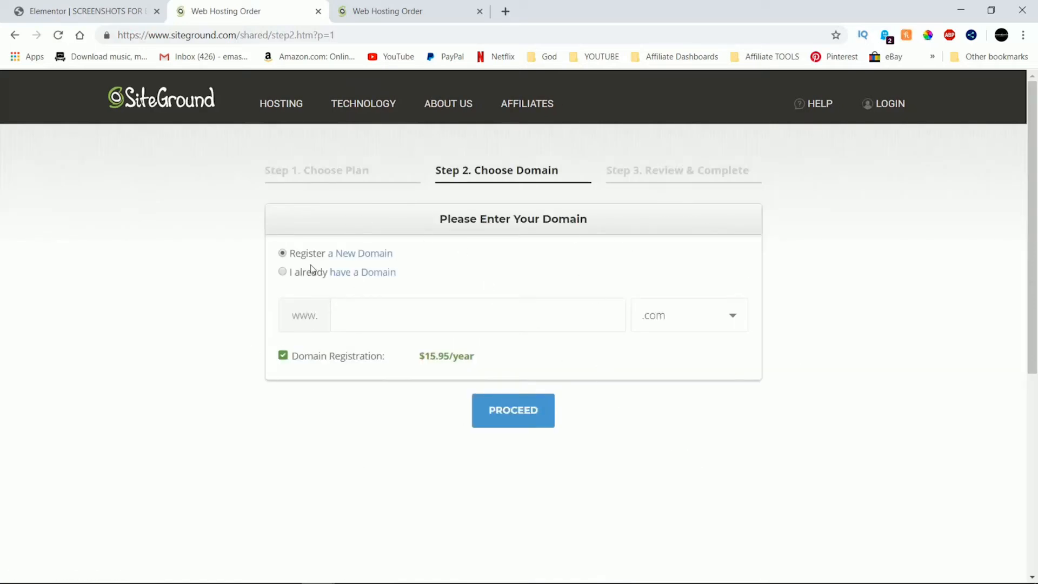
Return to the SCREENSHOTS FOR EVIDENCE page in Elementor and exit the editor to the WordPress dashboard
left_click(108, 11)
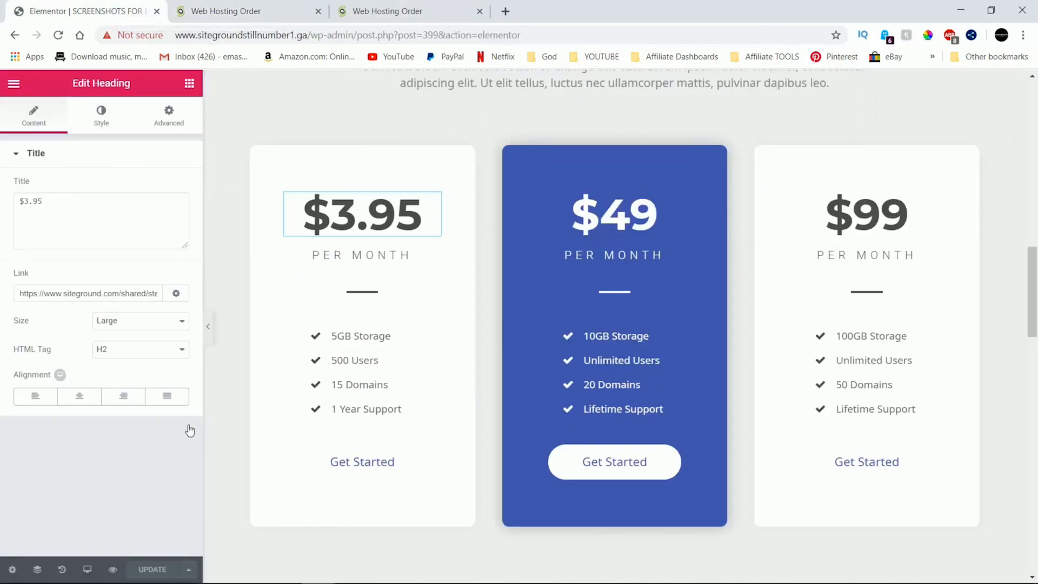
scroll(548, 255, "up", 9)
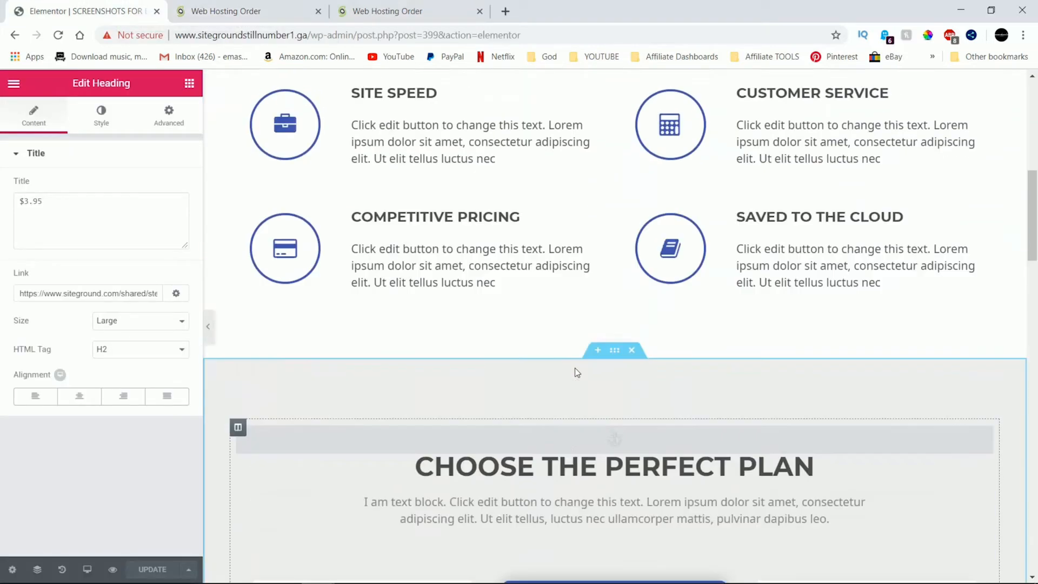
scroll(577, 372, "up", 8)
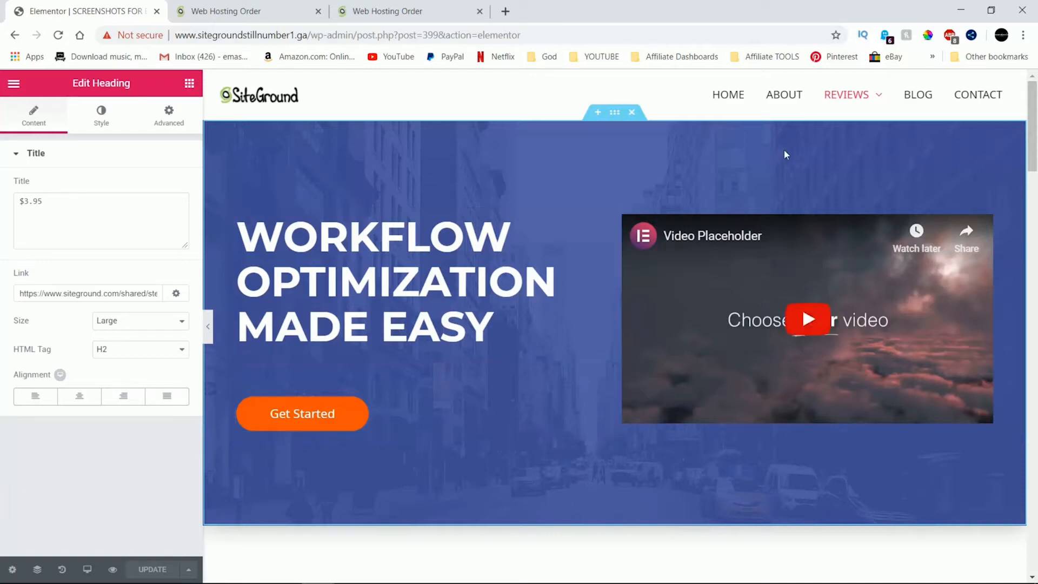
mouse_move(850, 98)
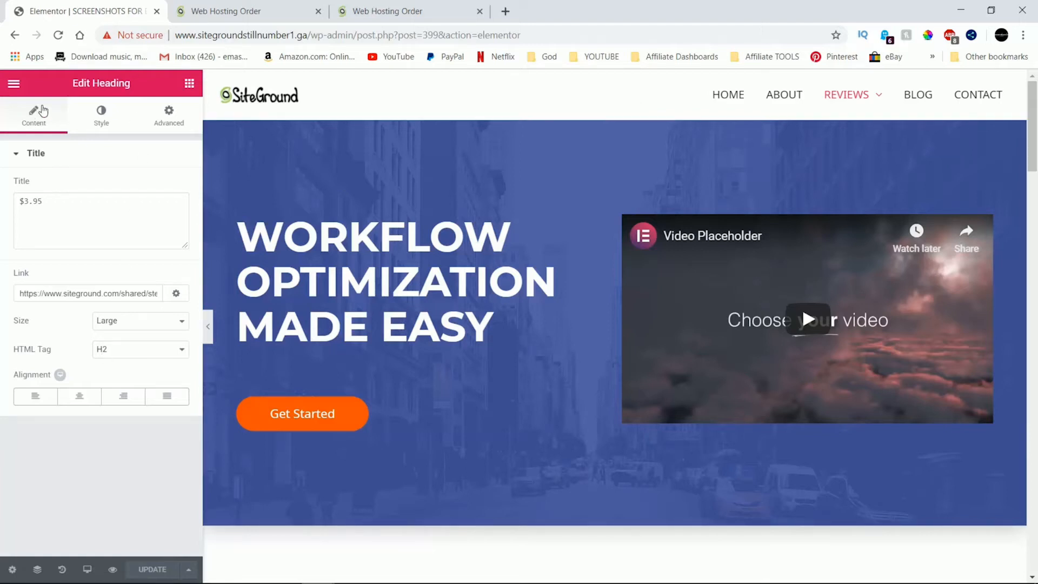
left_click(189, 83)
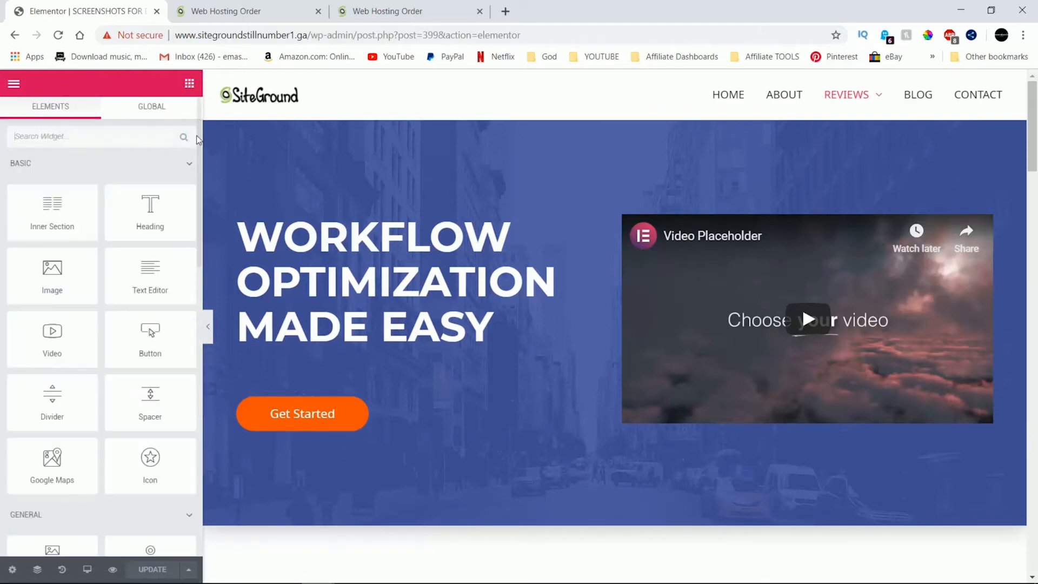
left_click(14, 84)
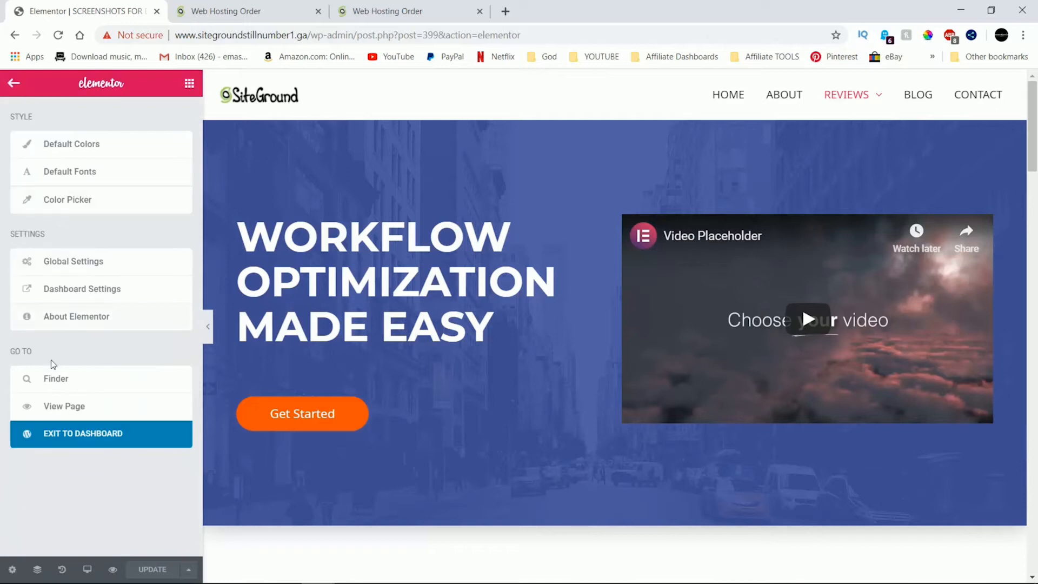
left_click(93, 435)
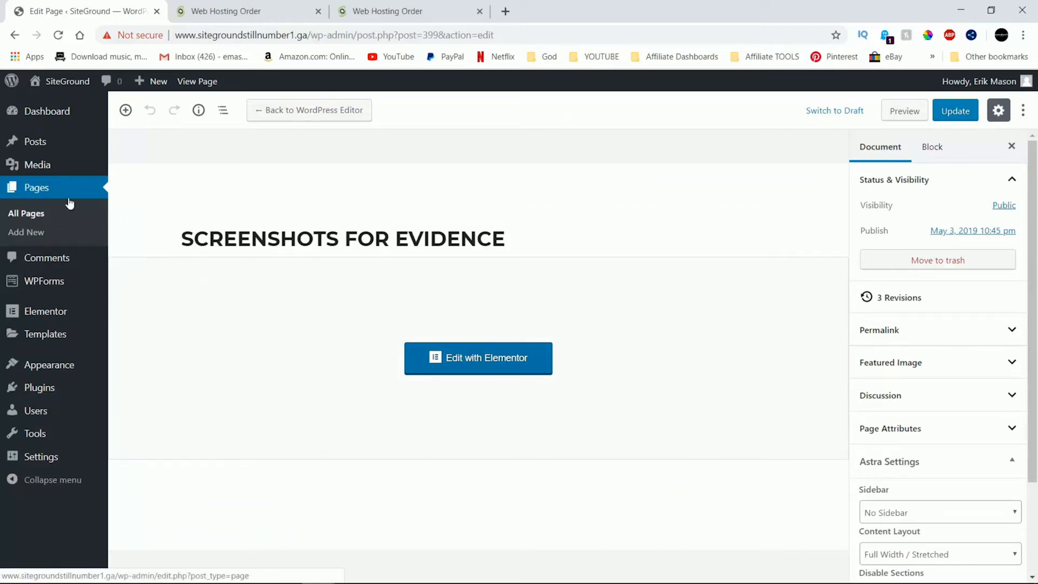
Open SCREENSHOTS FOR EVIDENCE from the list of all pages, retitle it CHOOSE A PLAN and update it
left_click(155, 245)
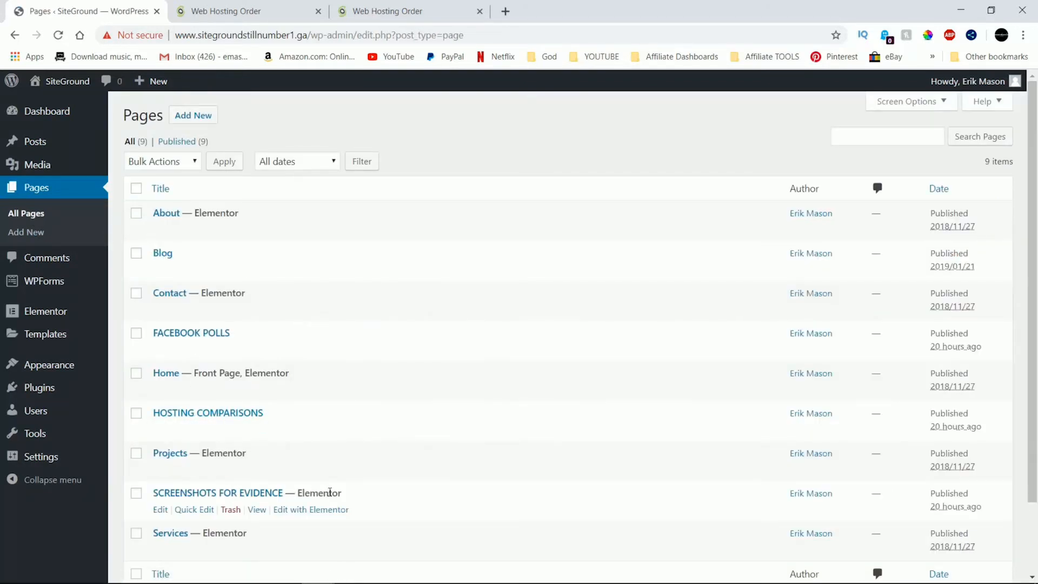
left_click(161, 510)
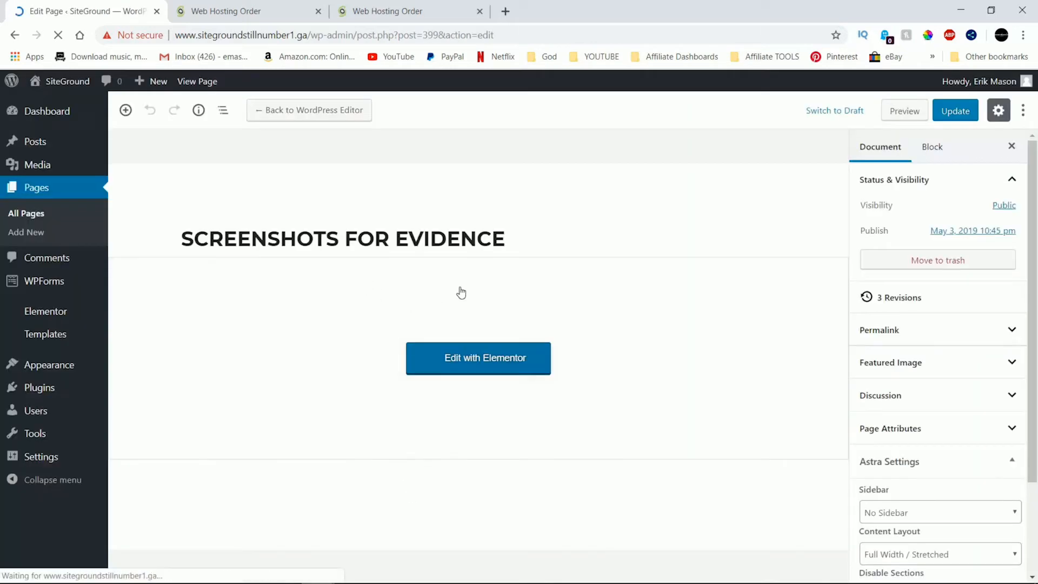
left_click_drag(507, 242, 183, 243)
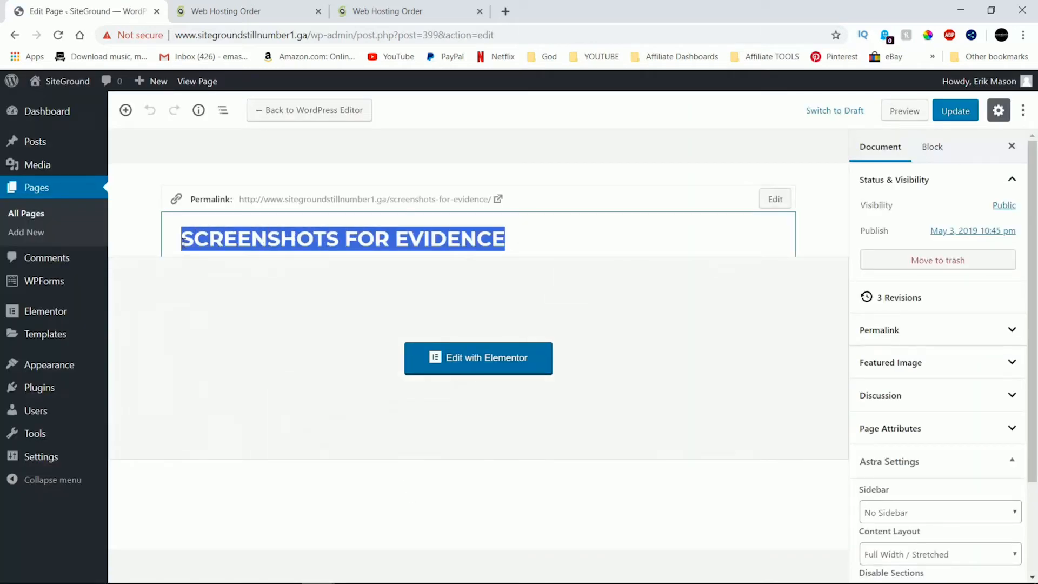
type("choo")
key("BackSpace")
key("BackSpace")
key("BackSpace")
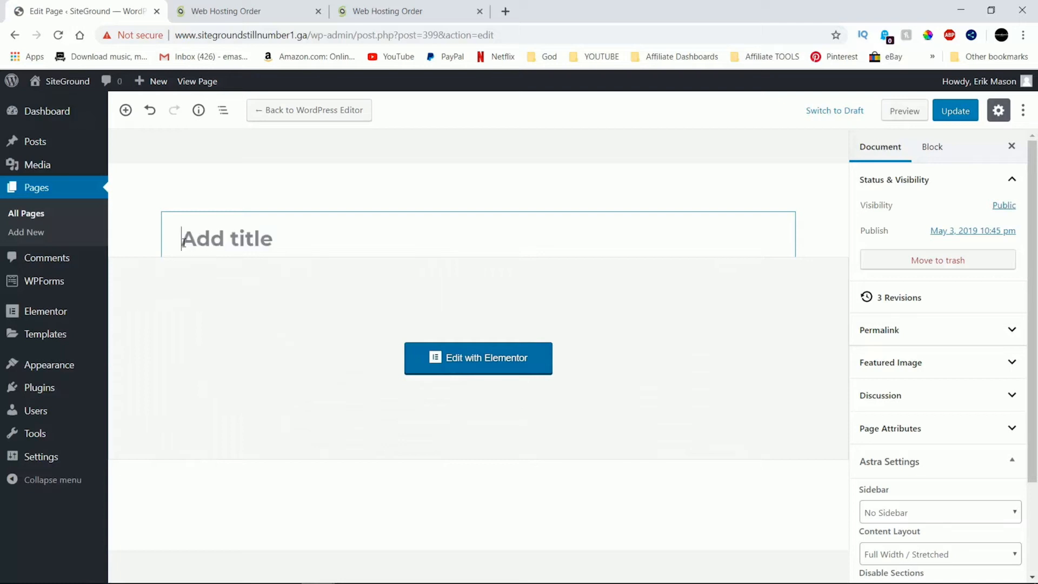
type("CHOOSE A PLAN")
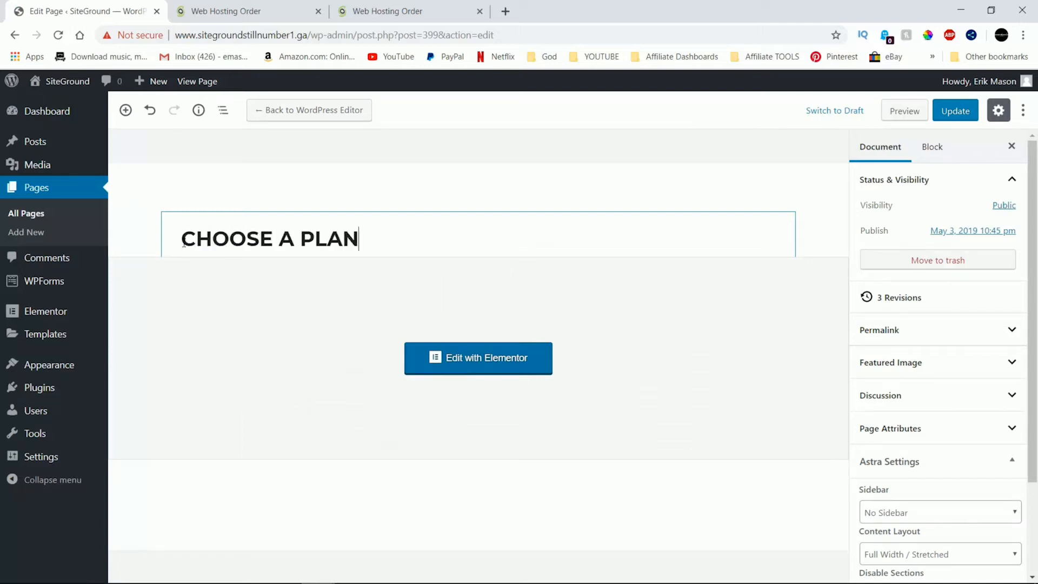
left_click(955, 111)
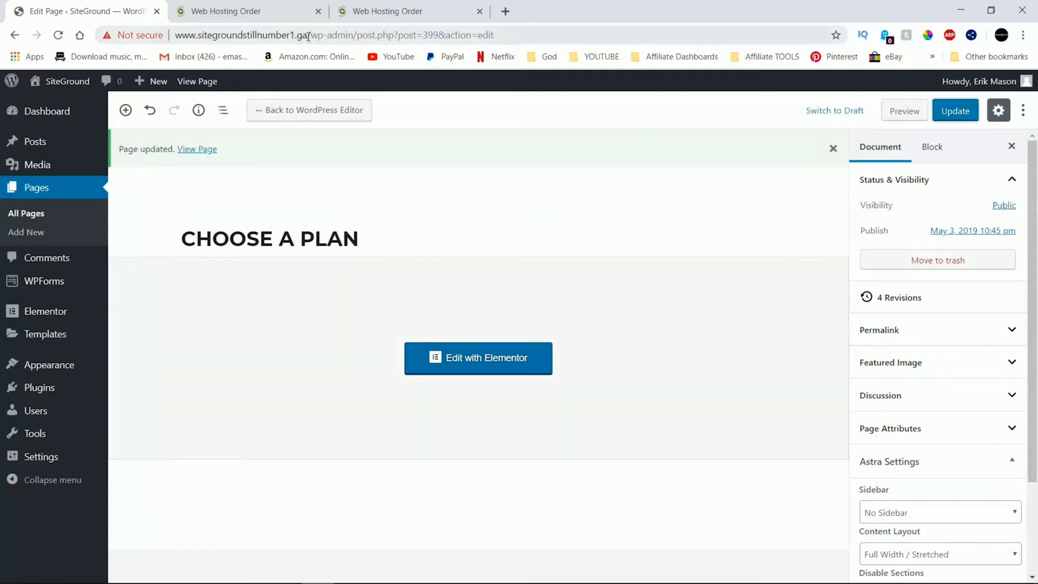
left_click_drag(308, 36, 164, 36)
key("ctrl+c")
right_click(186, 40)
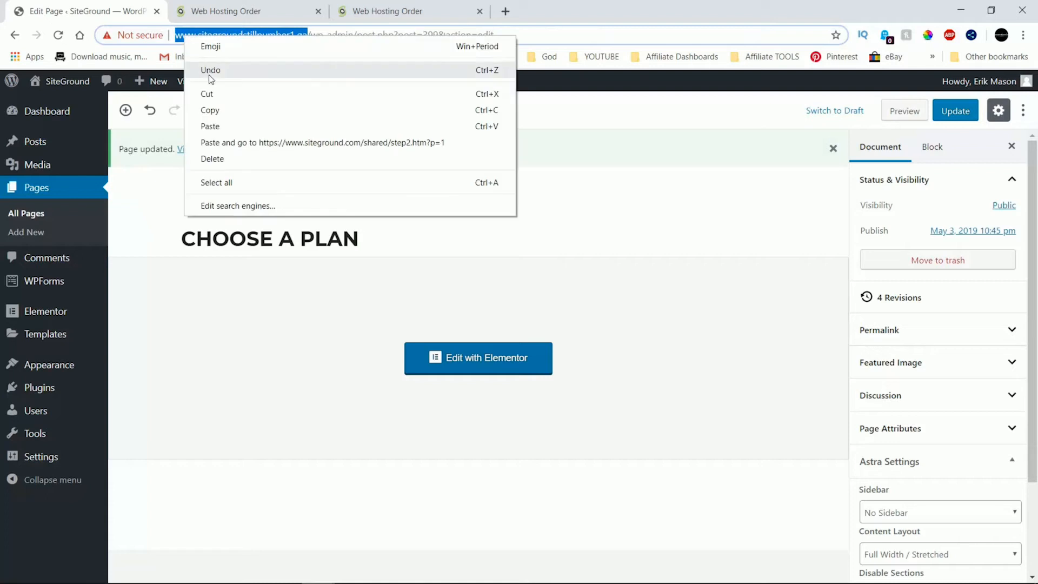
left_click(224, 111)
left_click(225, 6)
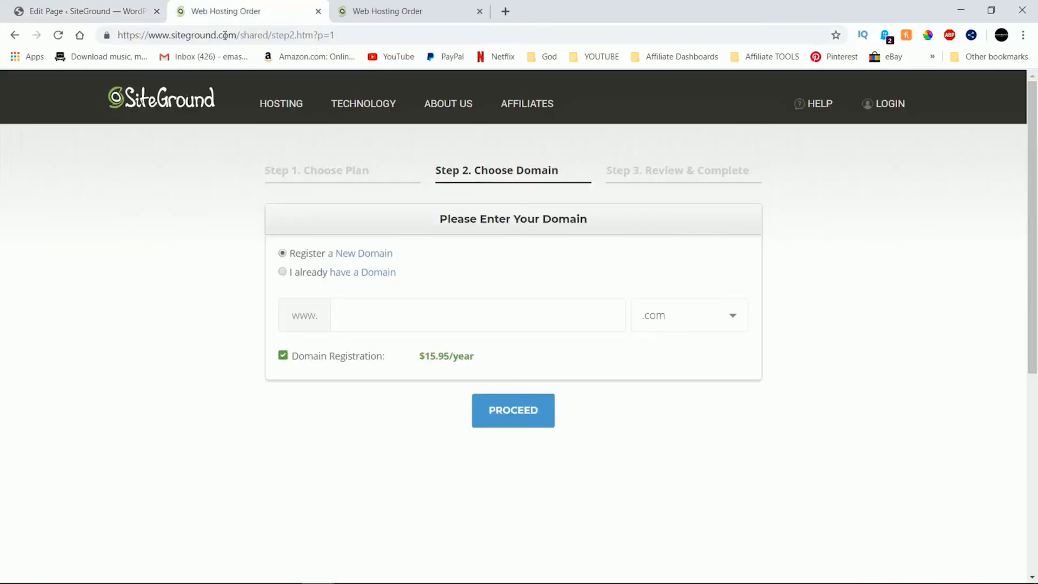
left_click(224, 36)
right_click(225, 36)
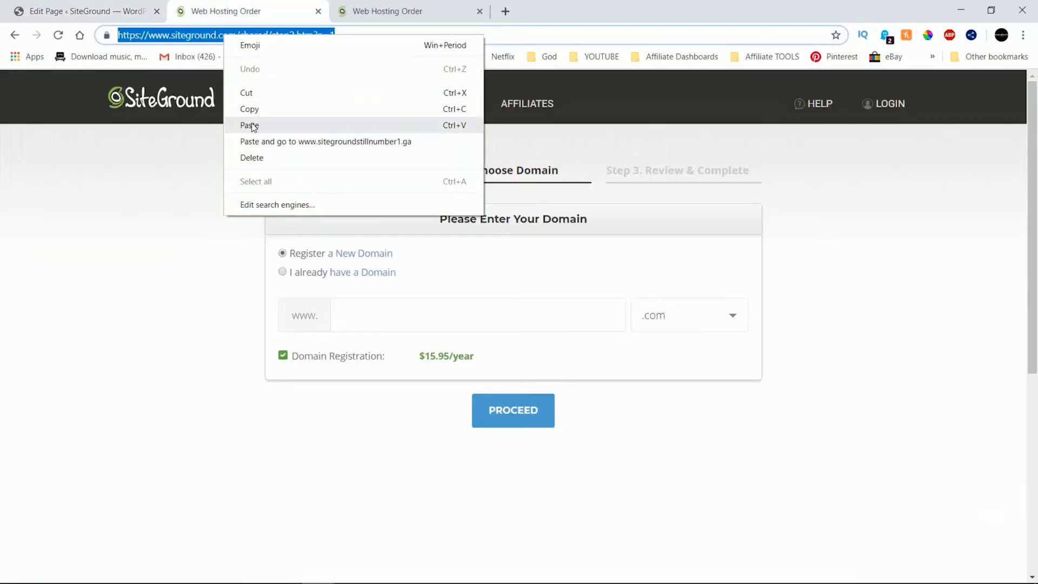
left_click(260, 142)
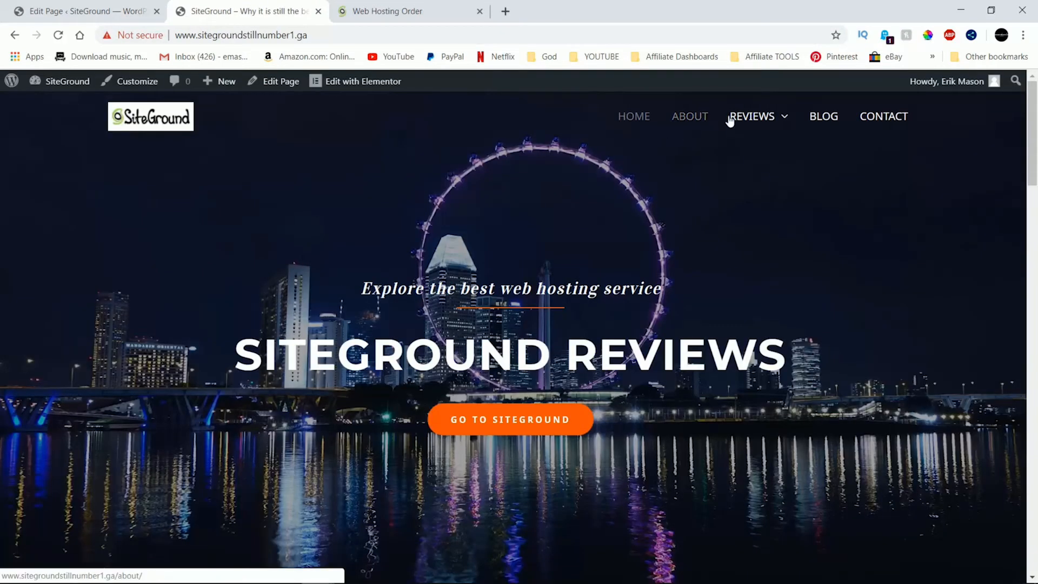
Open the CHOOSE A PLAN subpage under Reviews on the live site and look through its features and pricing section
mouse_move(741, 122)
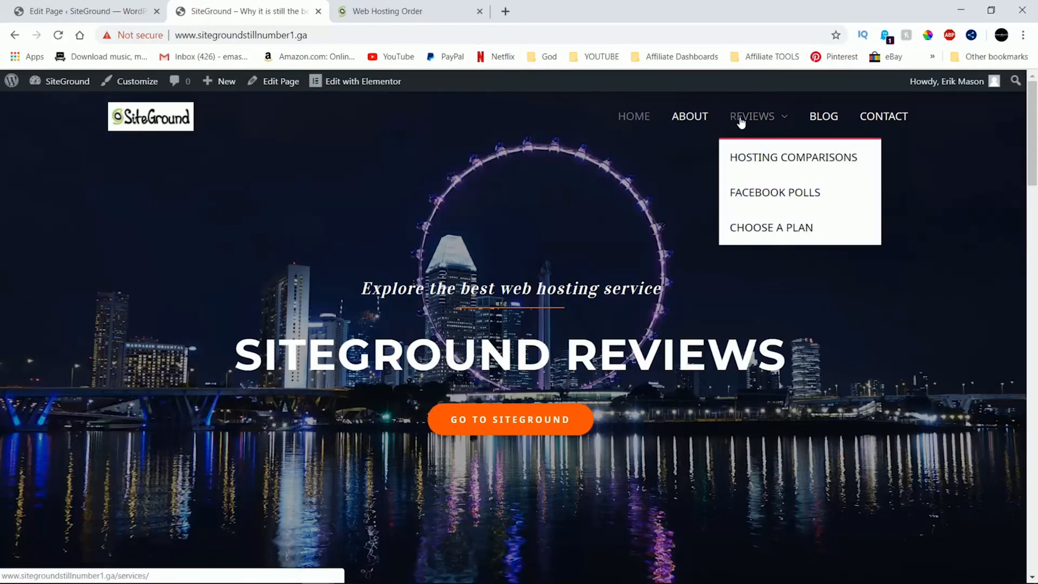
left_click(769, 232)
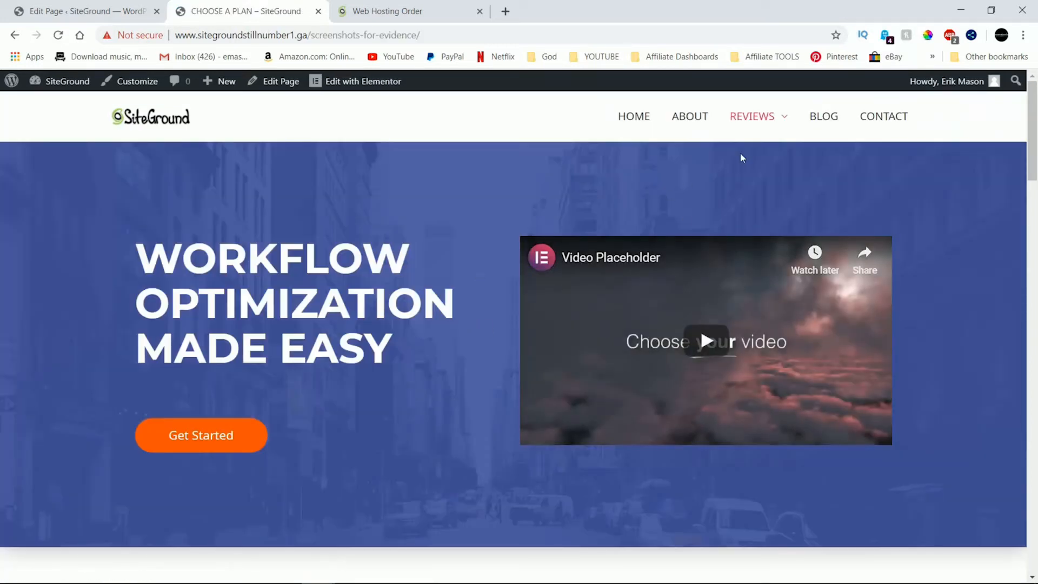
scroll(742, 158, "down", 6)
scroll(741, 157, "down", 3)
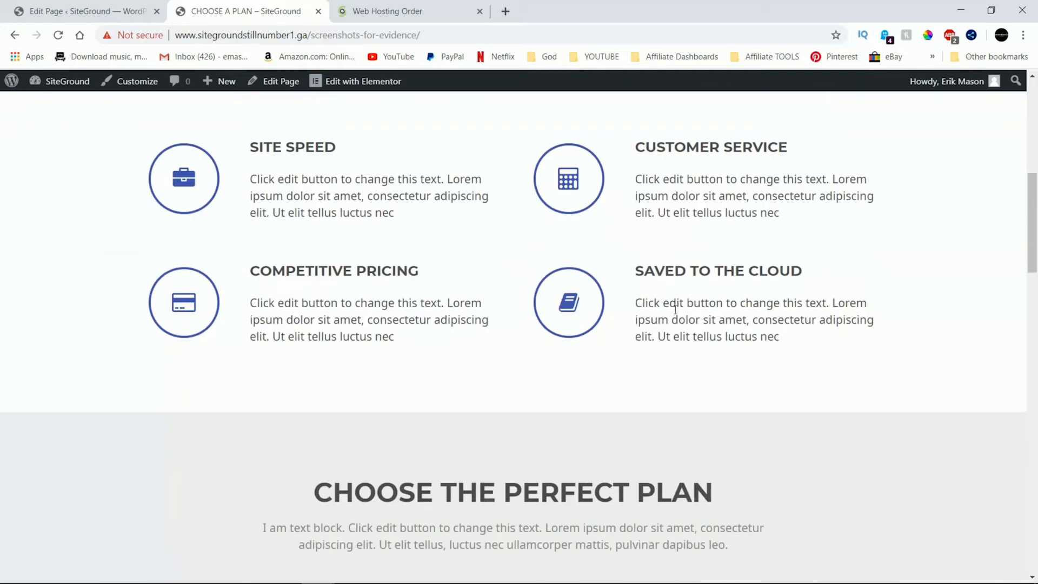
scroll(542, 289, "down", 3)
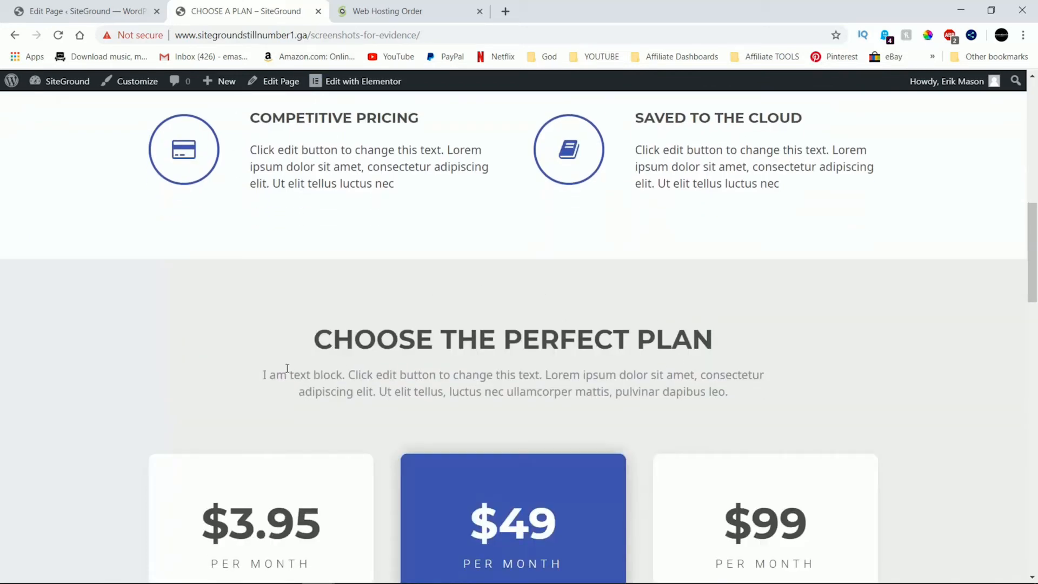
Look through the pricing plans and testimonials on the live CHOOSE A PLAN page, down to the footer
scroll(287, 367, "down", 6)
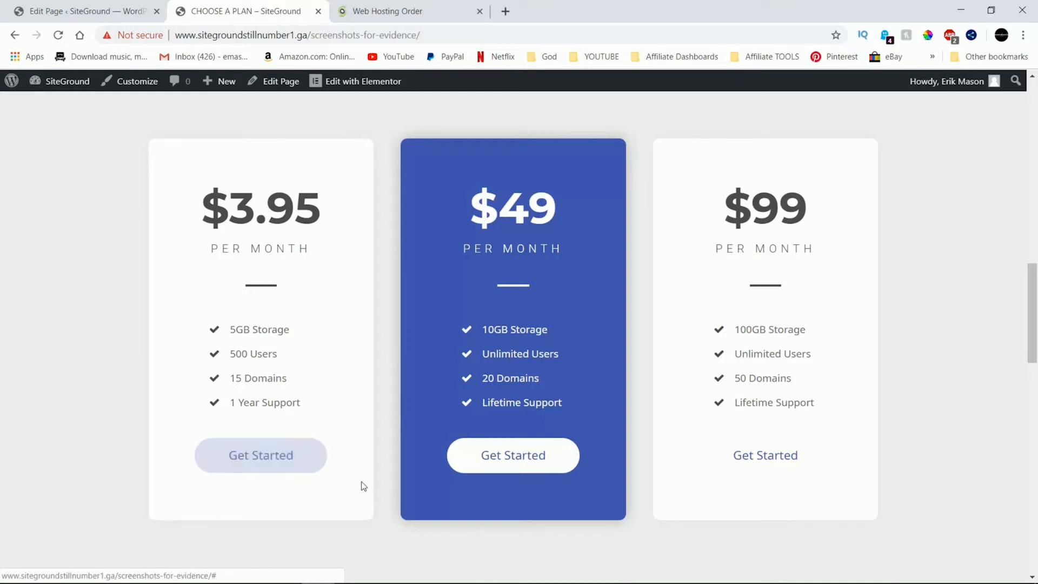
scroll(359, 486, "down", 13)
scroll(364, 486, "down", 7)
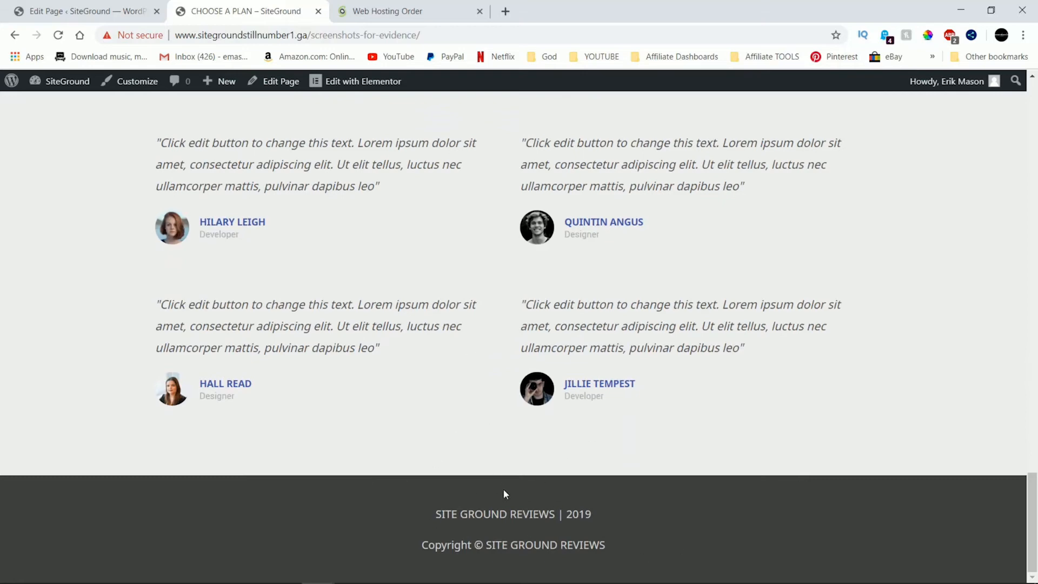
scroll(504, 493, "up", 15)
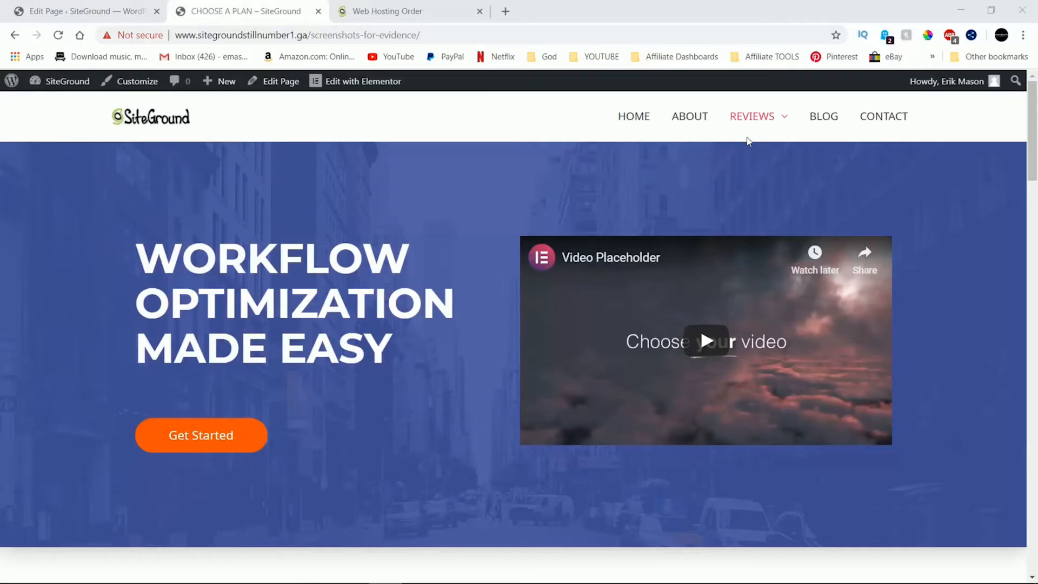
View the HOSTING COMPARISONS subpage under Reviews on the live site, and go to the WordPress dashboard
mouse_move(765, 118)
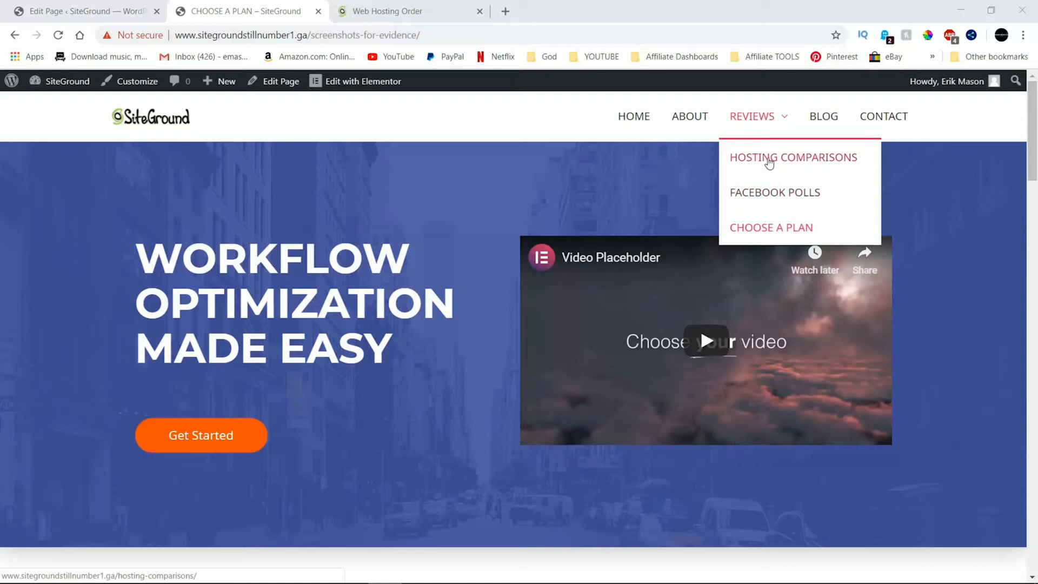
left_click(769, 162)
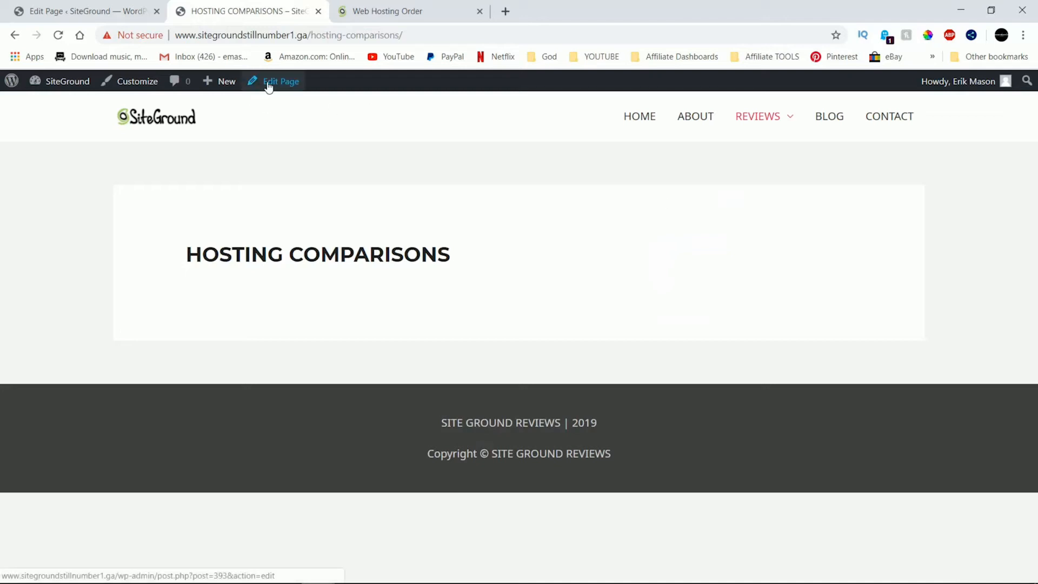
mouse_move(65, 79)
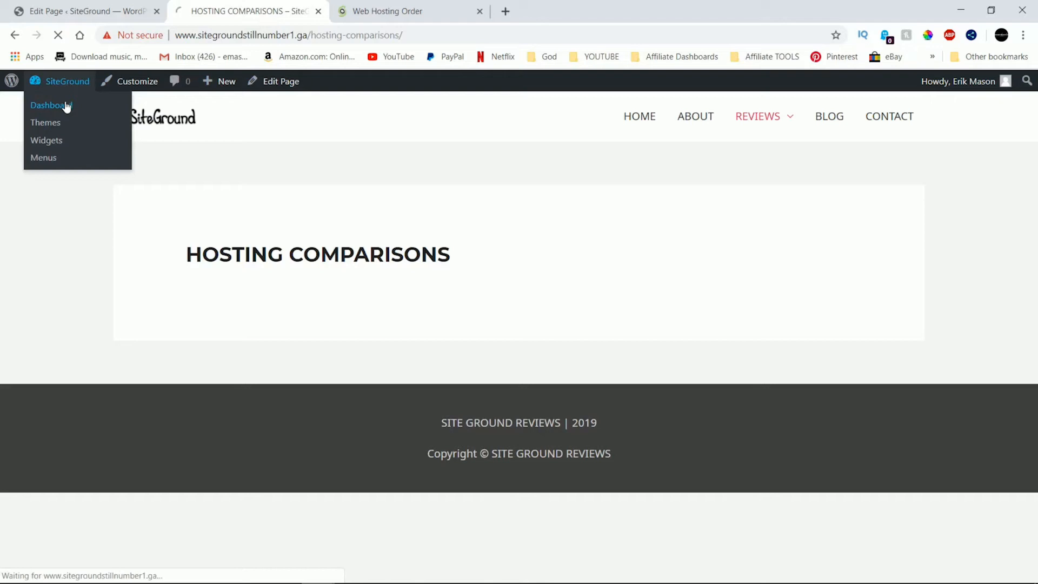
left_click(66, 106)
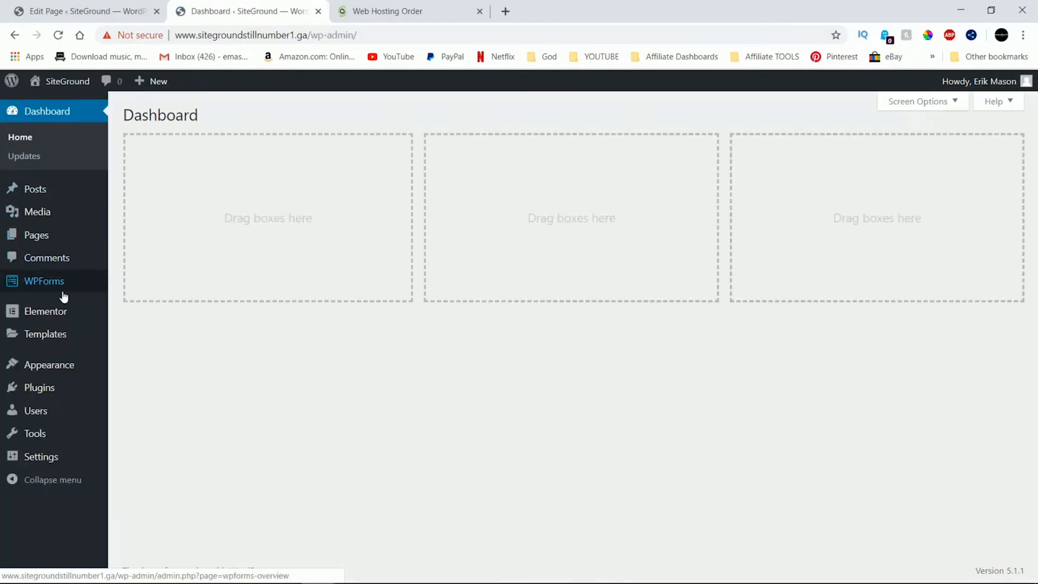
Open HOSTING COMPARISONS from the list of all pages and start editing it with Elementor
mouse_move(51, 319)
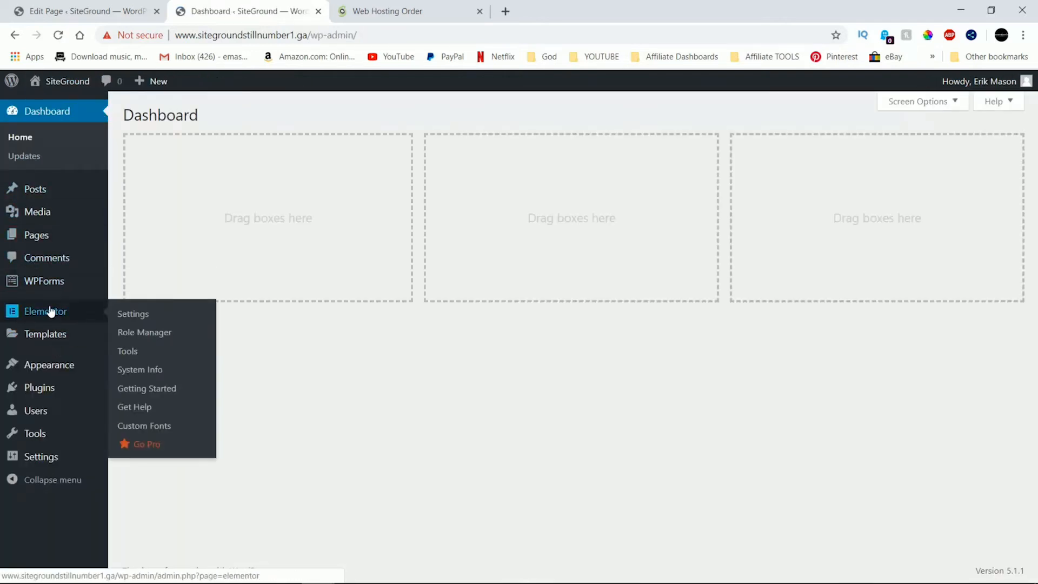
mouse_move(37, 237)
left_click(135, 237)
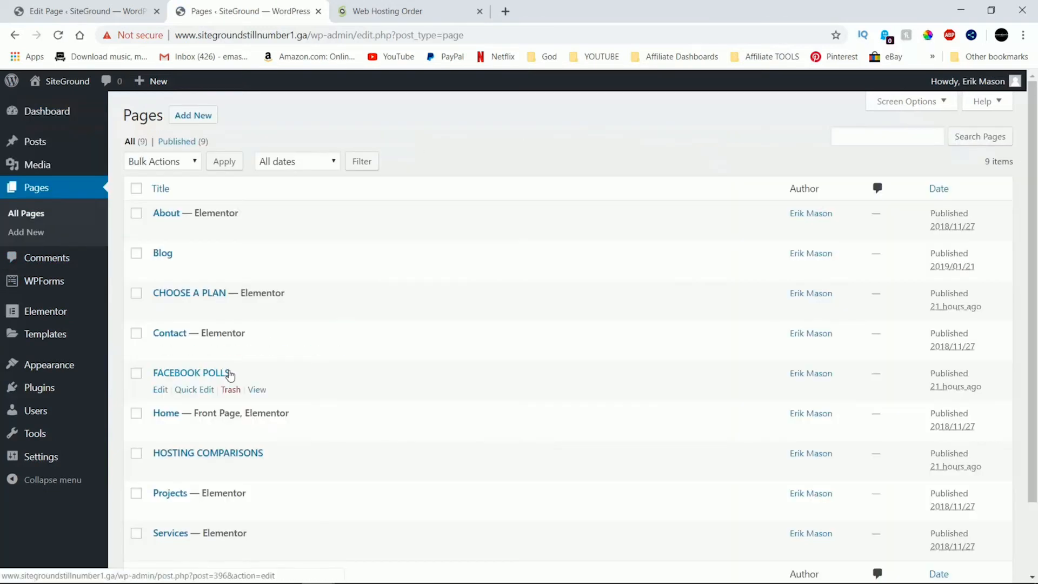
left_click(239, 454)
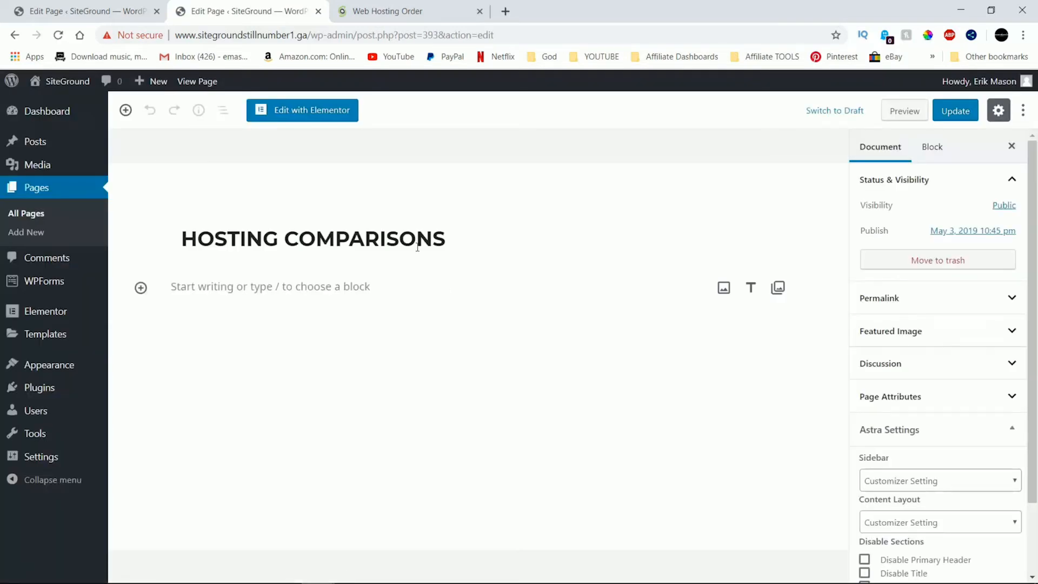
left_click(319, 109)
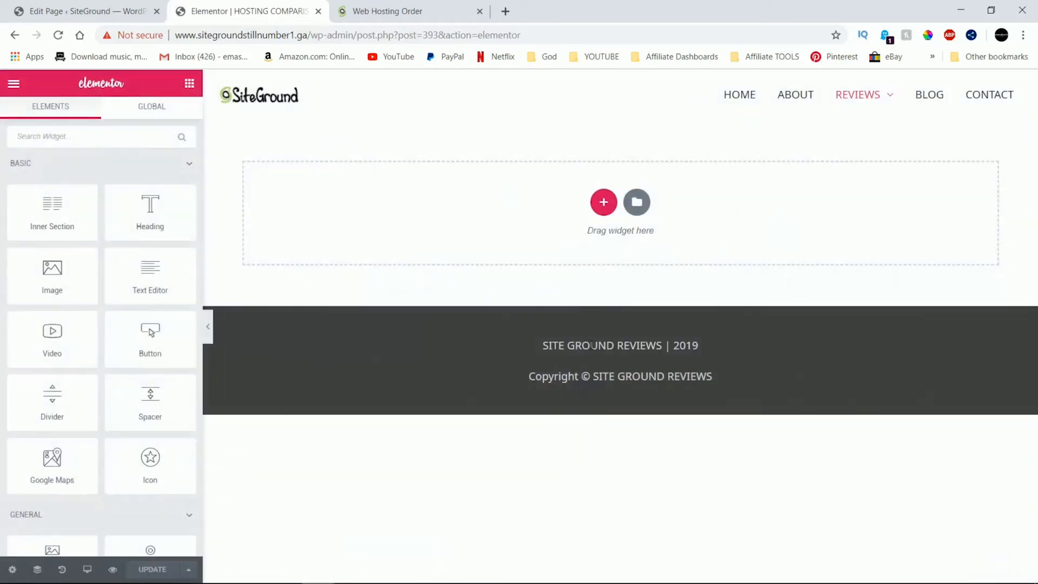
Open the template library for the empty page and filter its blocks by the Hero category
left_click(636, 206)
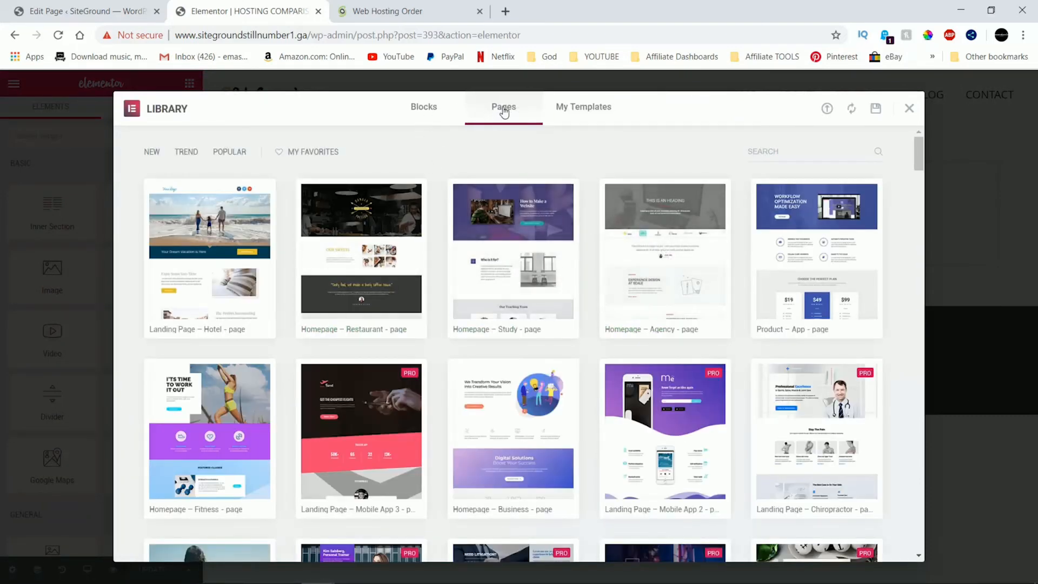
left_click(423, 110)
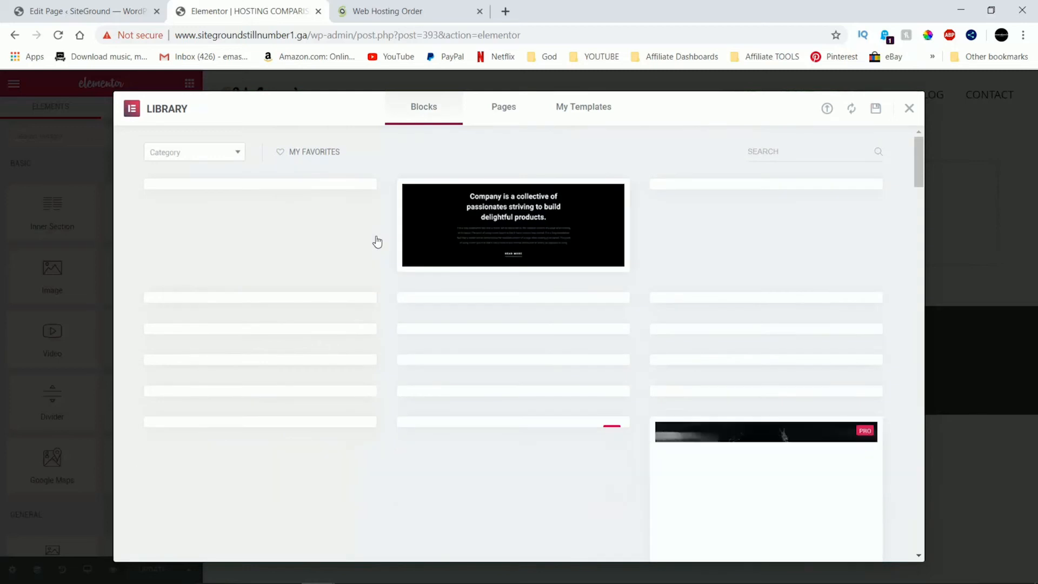
left_click(239, 154)
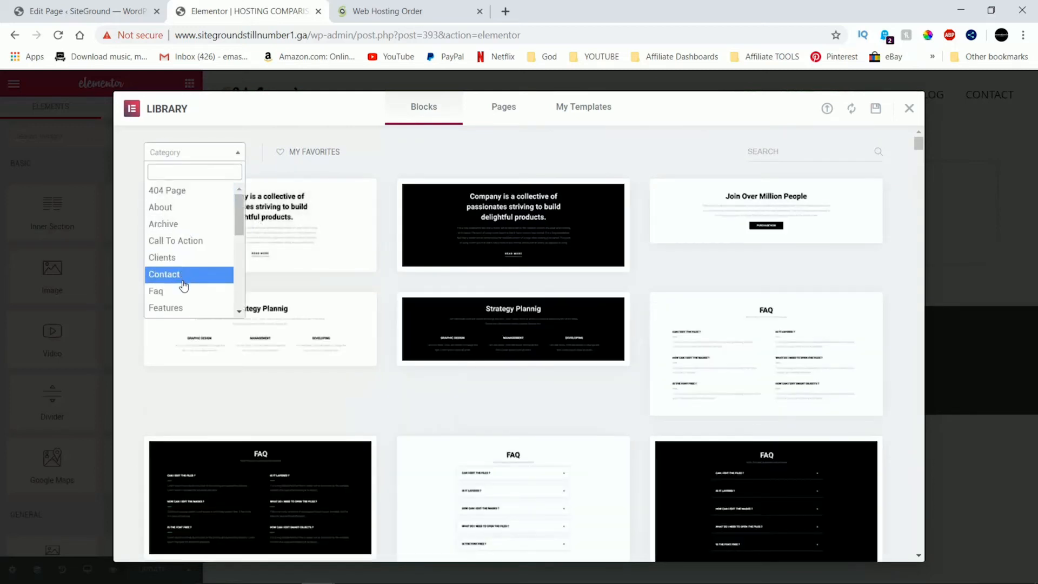
scroll(183, 278, "down", 3)
left_click(162, 201)
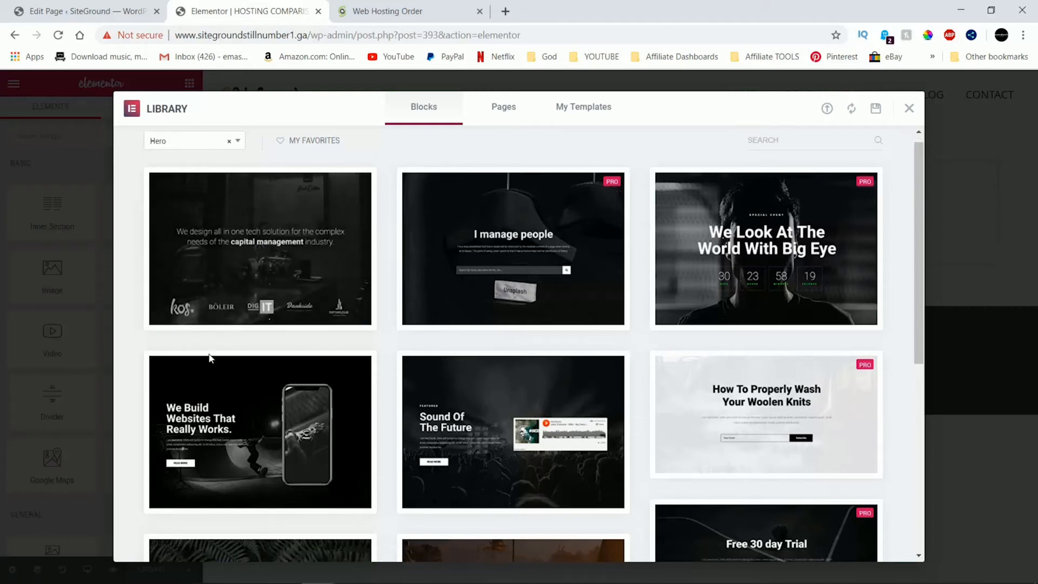
Browse the Hero blocks and insert the black "We Build Websites That Really Works." block with the phone image
scroll(209, 325, "down", 3)
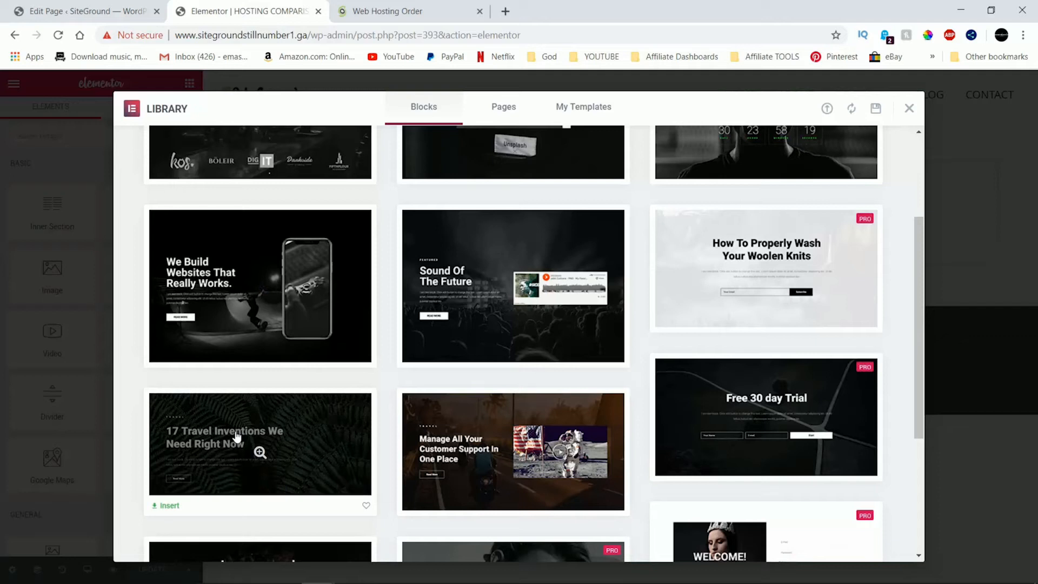
scroll(238, 427, "down", 3)
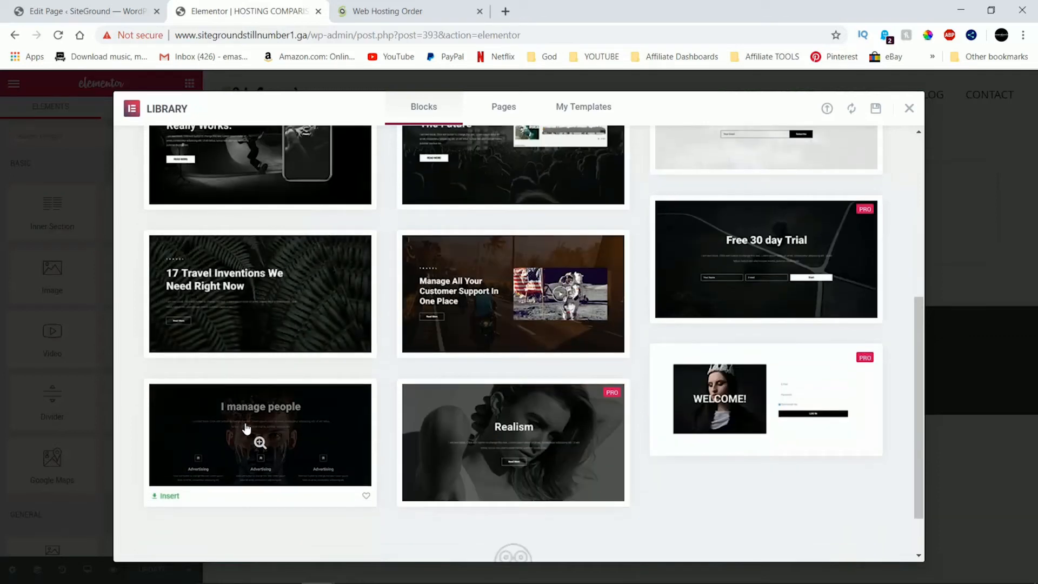
scroll(497, 404, "down", 1)
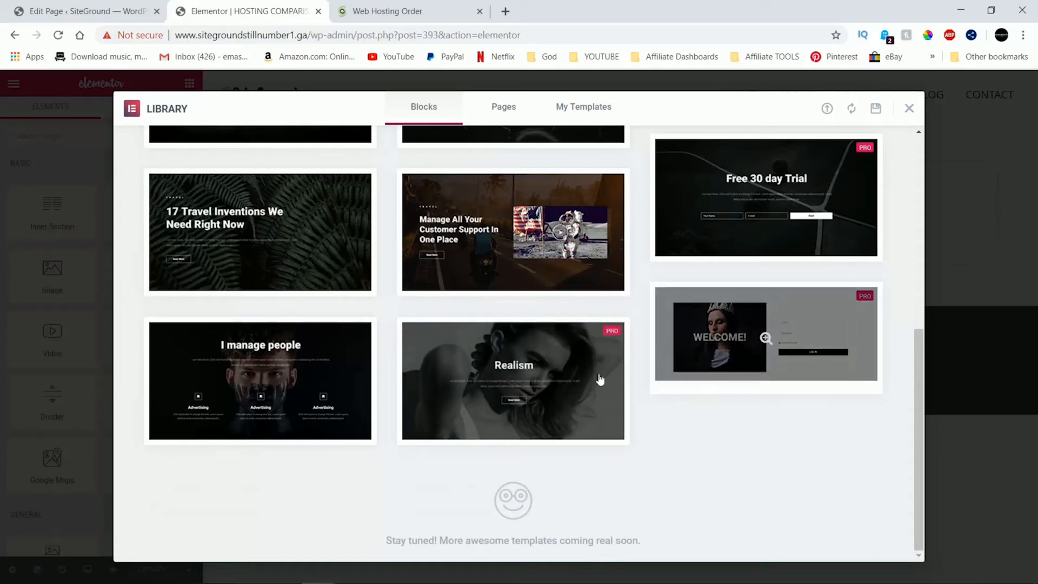
scroll(506, 381, "up", 5)
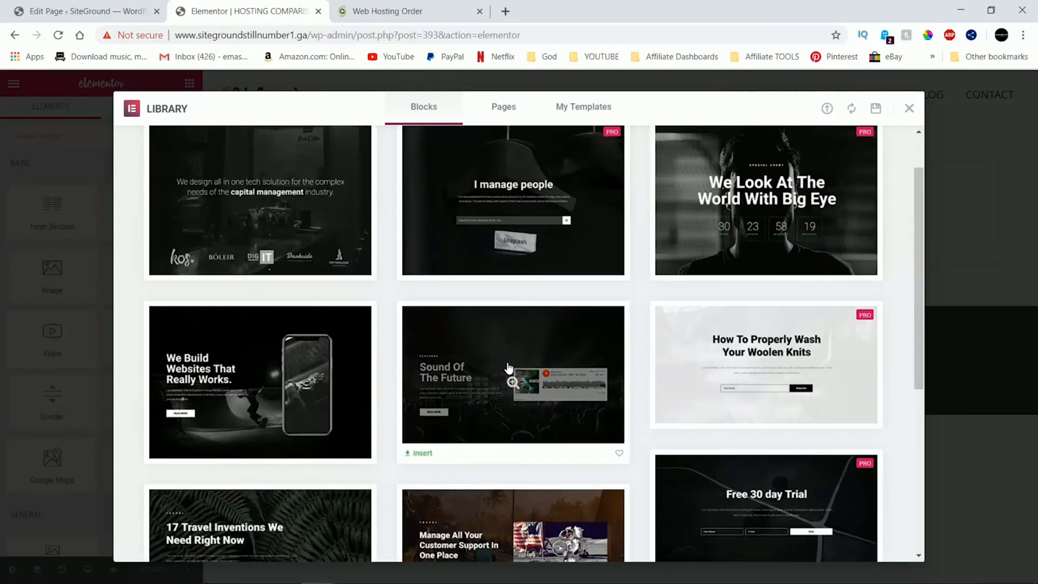
left_click(215, 369)
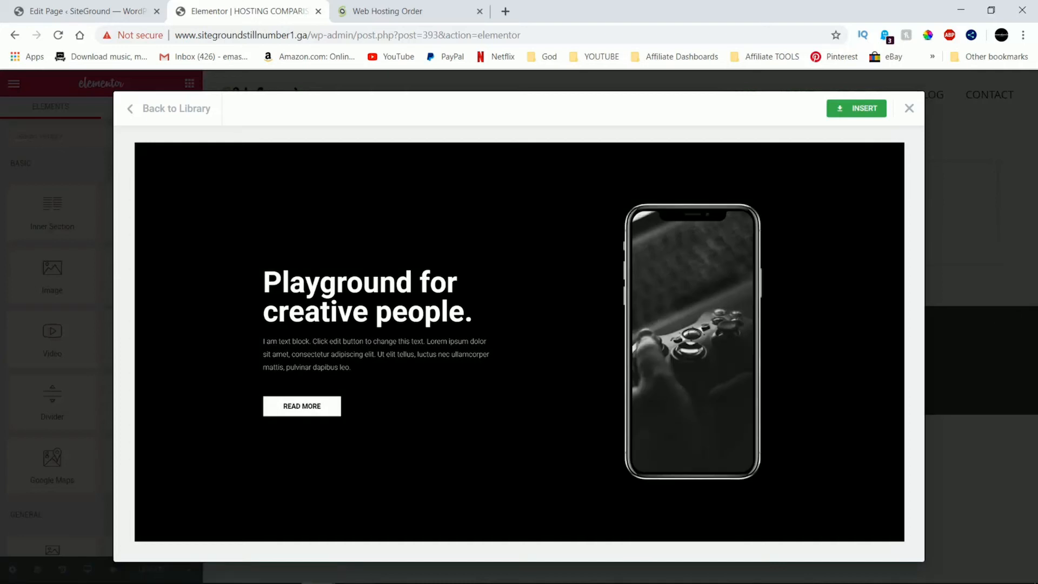
left_click(845, 109)
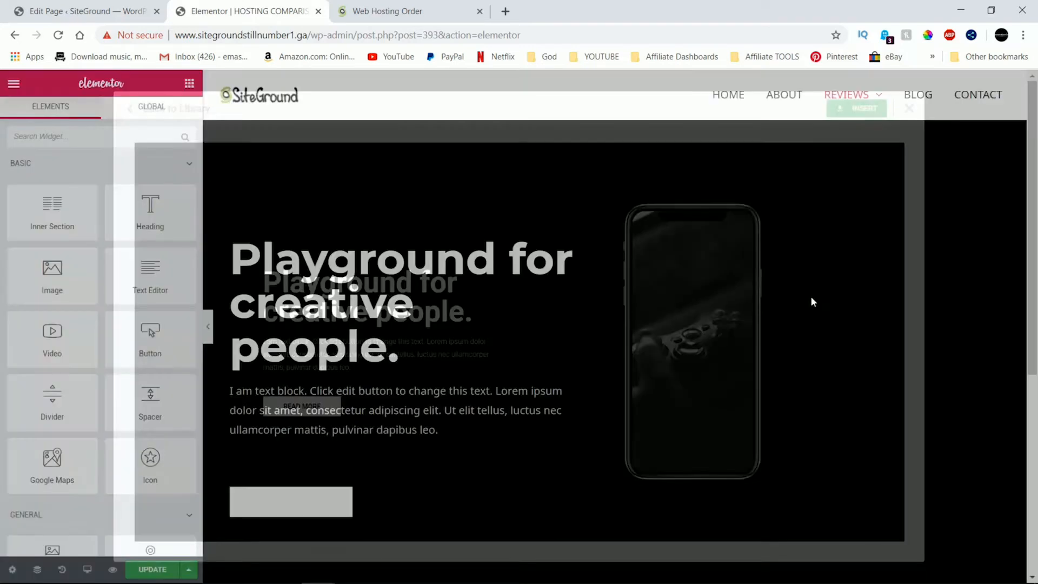
Open the template library for the empty area below the hero section and filter the blocks by the Faq category
scroll(393, 312, "down", 6)
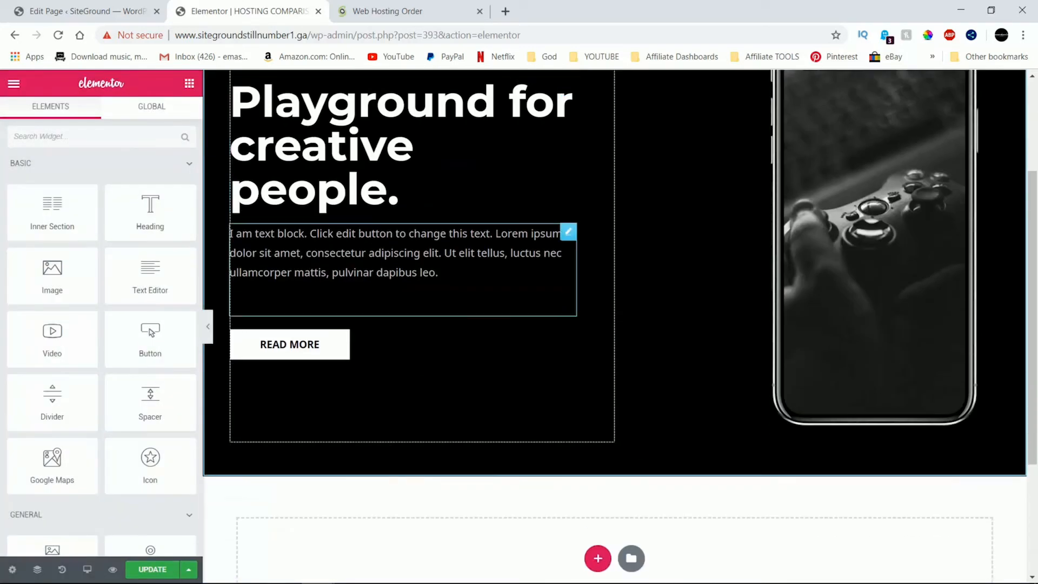
scroll(553, 325, "up", 6)
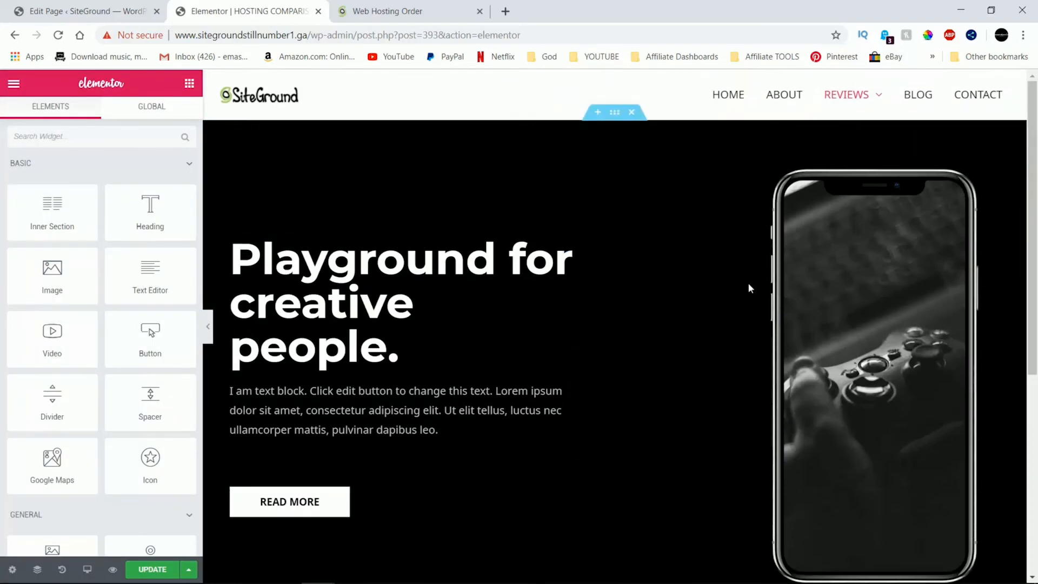
scroll(541, 361, "down", 6)
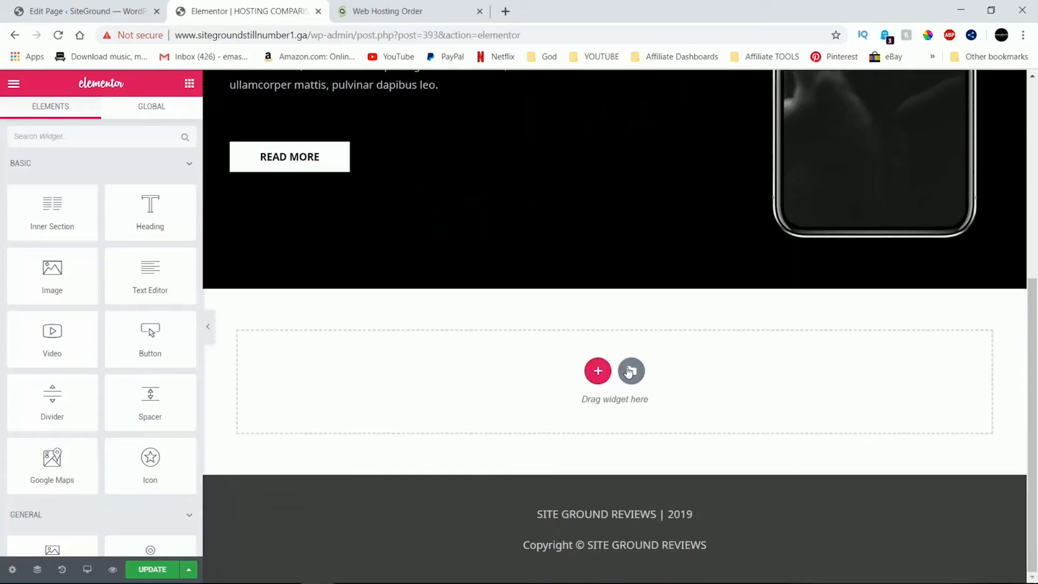
left_click(630, 370)
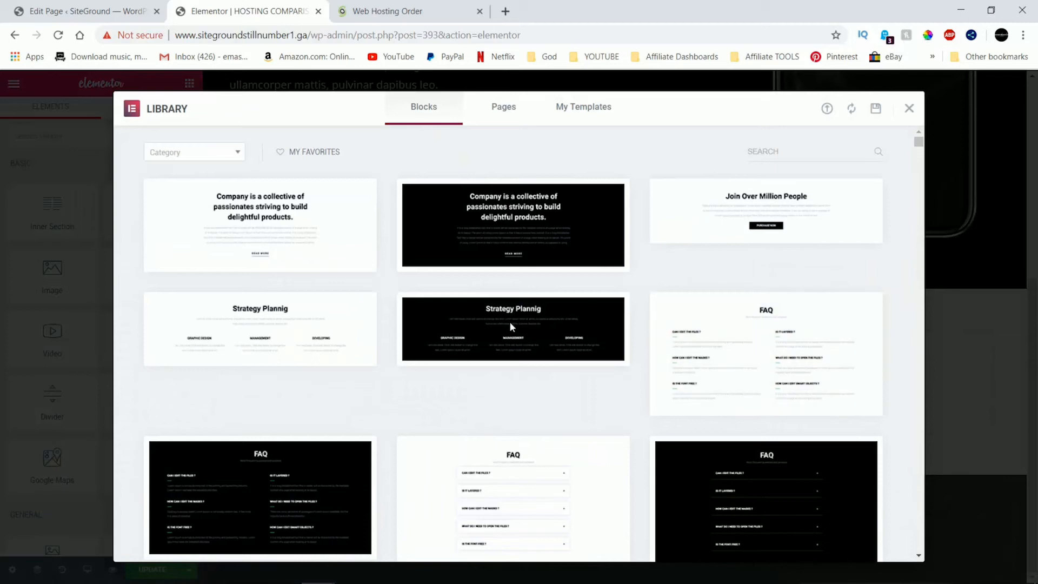
left_click(235, 153)
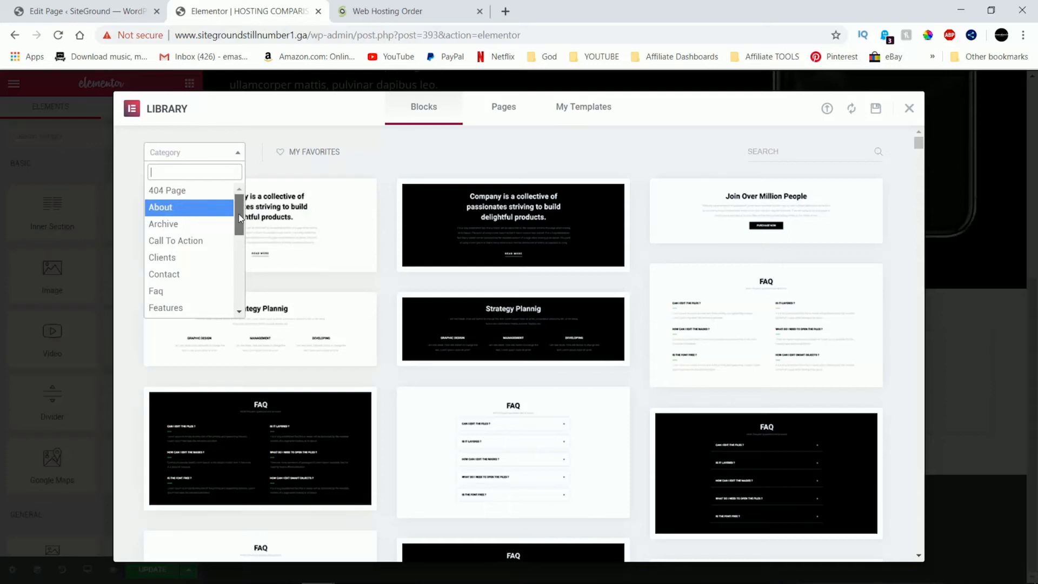
left_click_drag(239, 216, 238, 235)
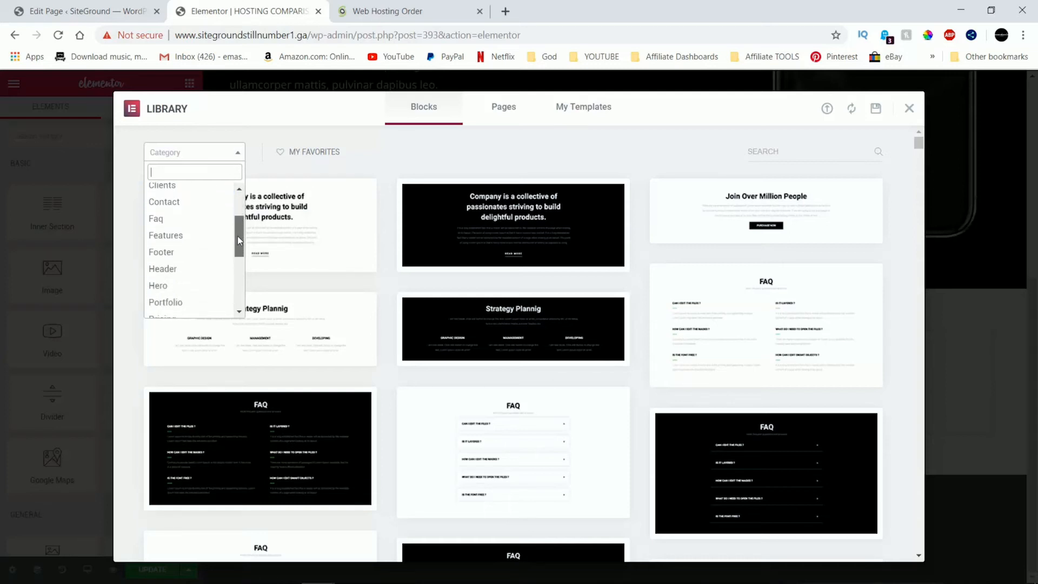
left_click(183, 222)
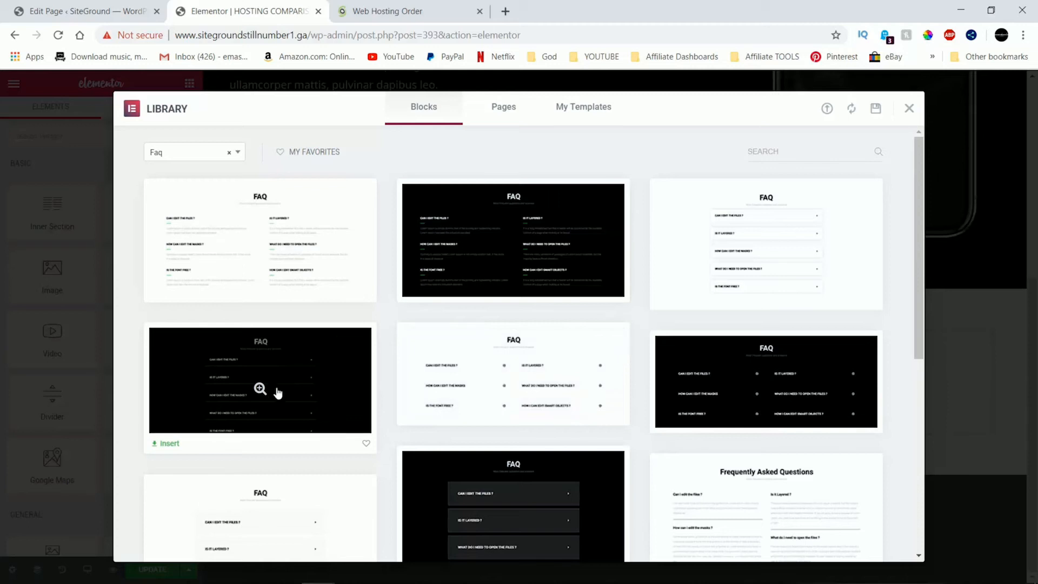
Browse the FAQ blocks, preview the white two-column one with six toggle questions, and insert it below the hero section
scroll(162, 377, "down", 3)
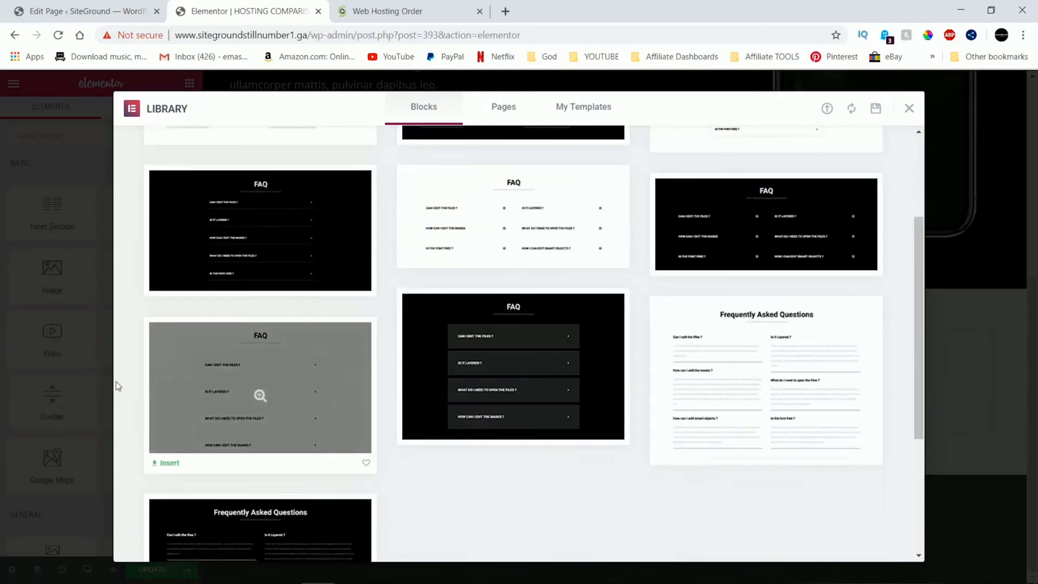
scroll(131, 380, "down", 3)
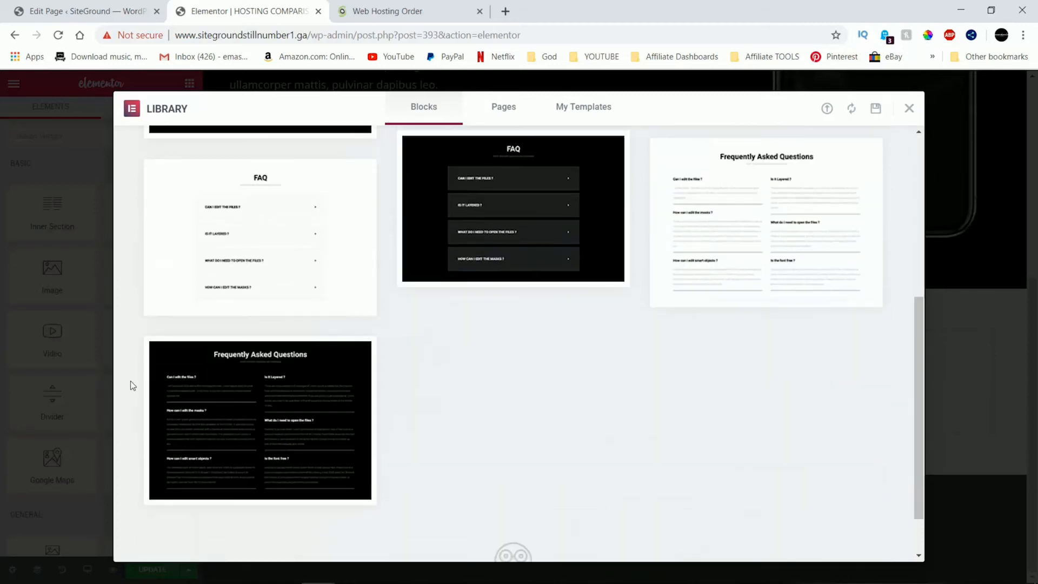
scroll(131, 381, "up", 3)
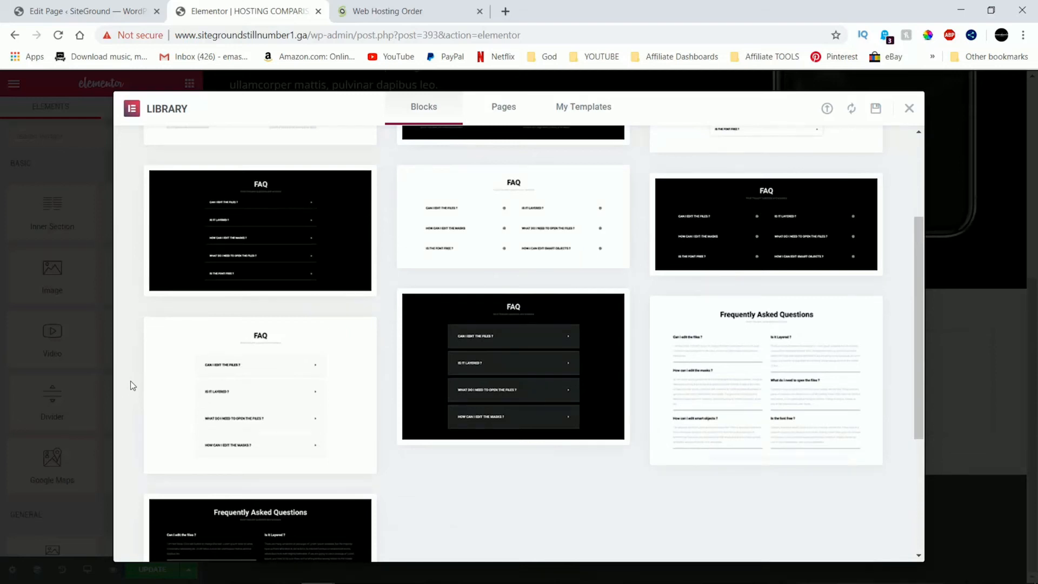
scroll(131, 380, "up", 3)
mouse_move(220, 324)
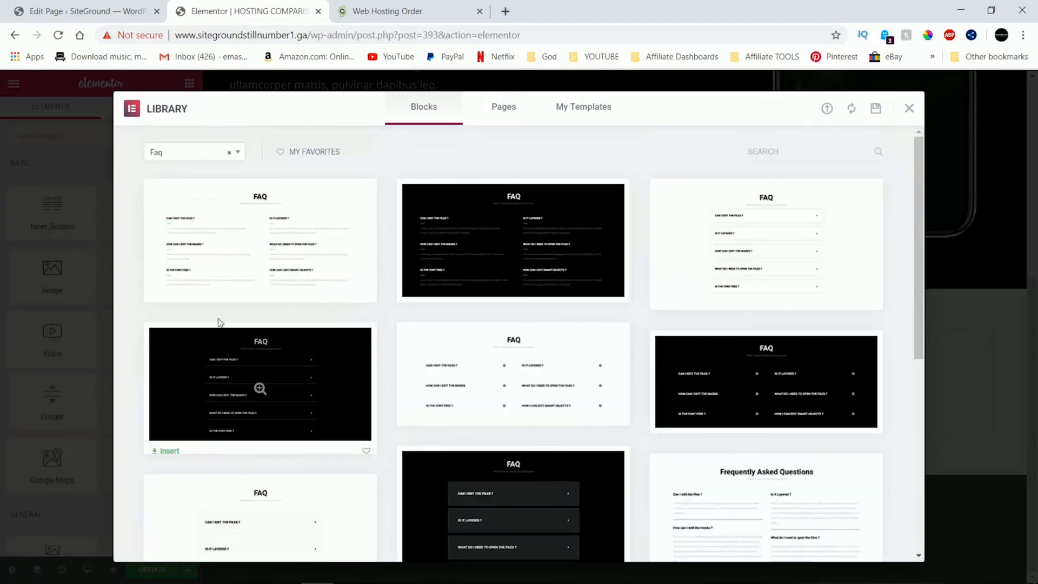
left_click(511, 379)
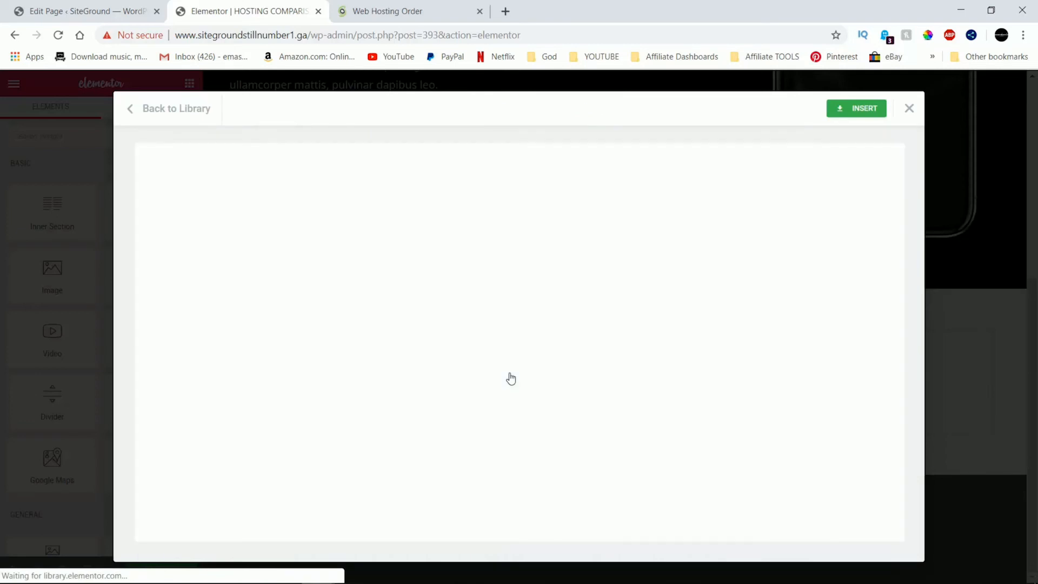
scroll(512, 378, "down", 1)
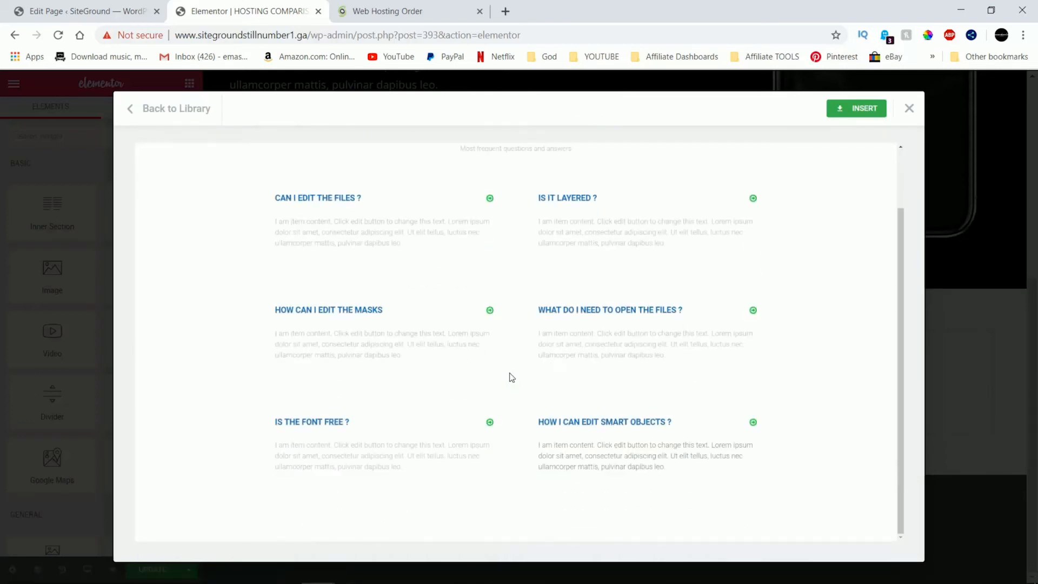
scroll(513, 377, "up", 1)
left_click(856, 116)
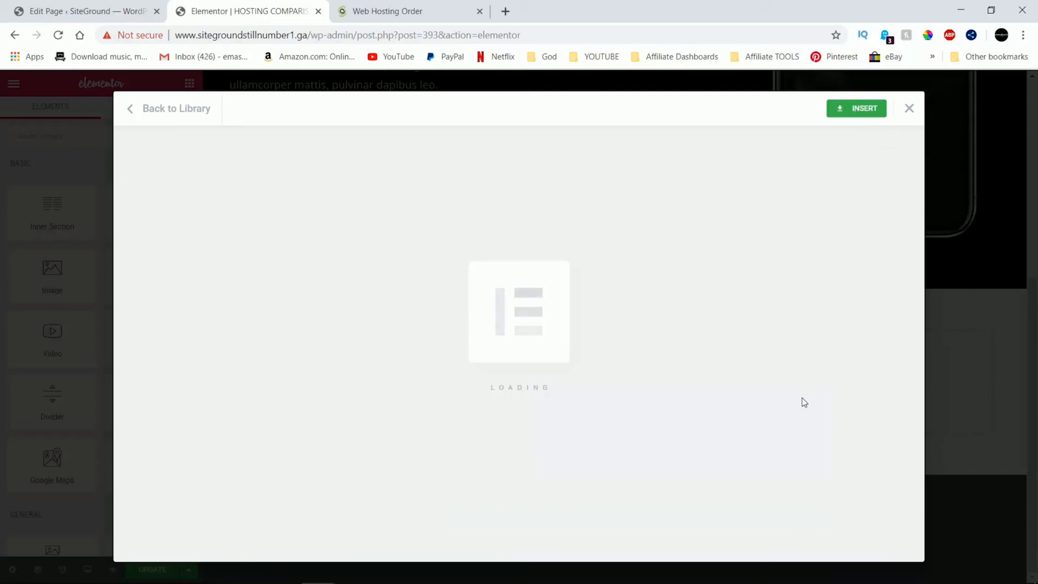
Remove the phone image from the hero section's image widget and select SiteGround-Logo.png from the media library instead
scroll(542, 379, "up", 6)
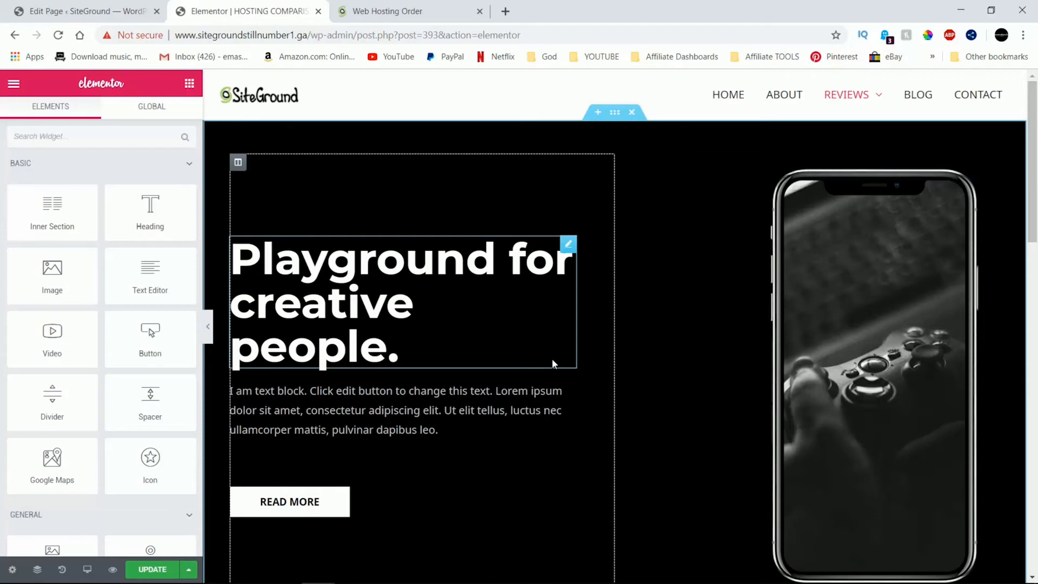
scroll(553, 359, "down", 6)
scroll(554, 365, "up", 15)
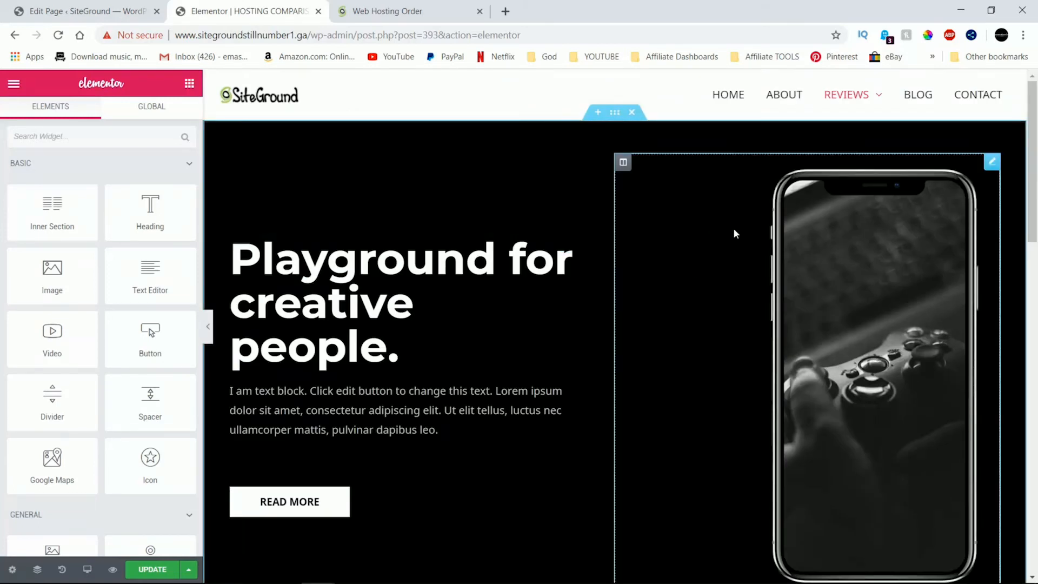
left_click(734, 233)
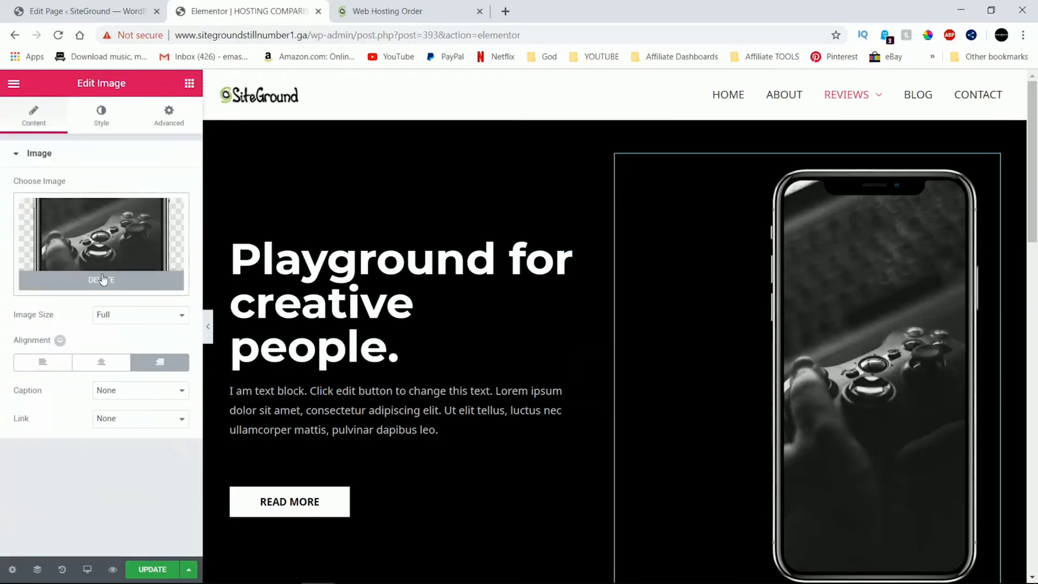
left_click(103, 278)
left_click(102, 246)
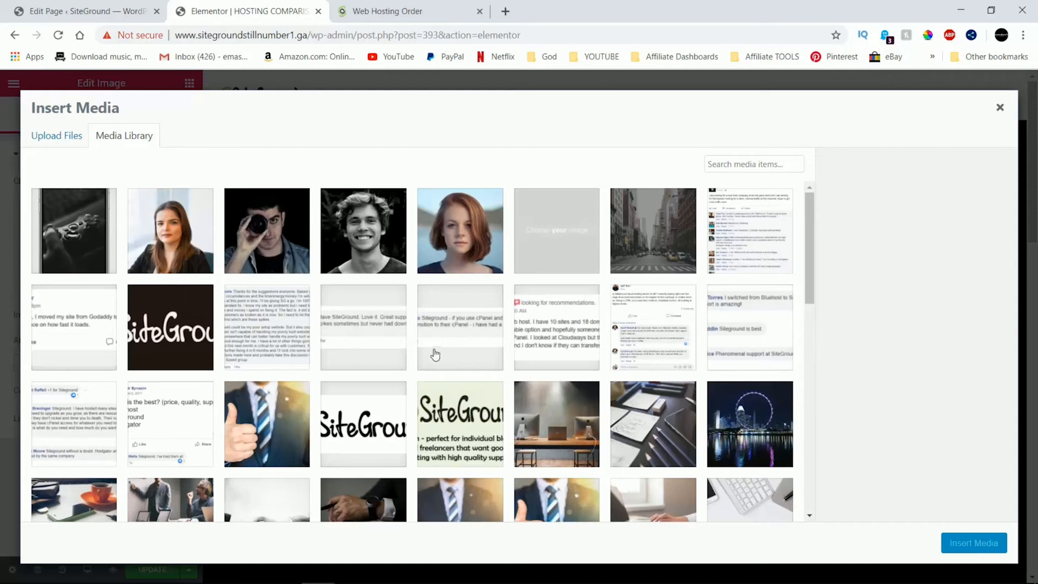
left_click(177, 335)
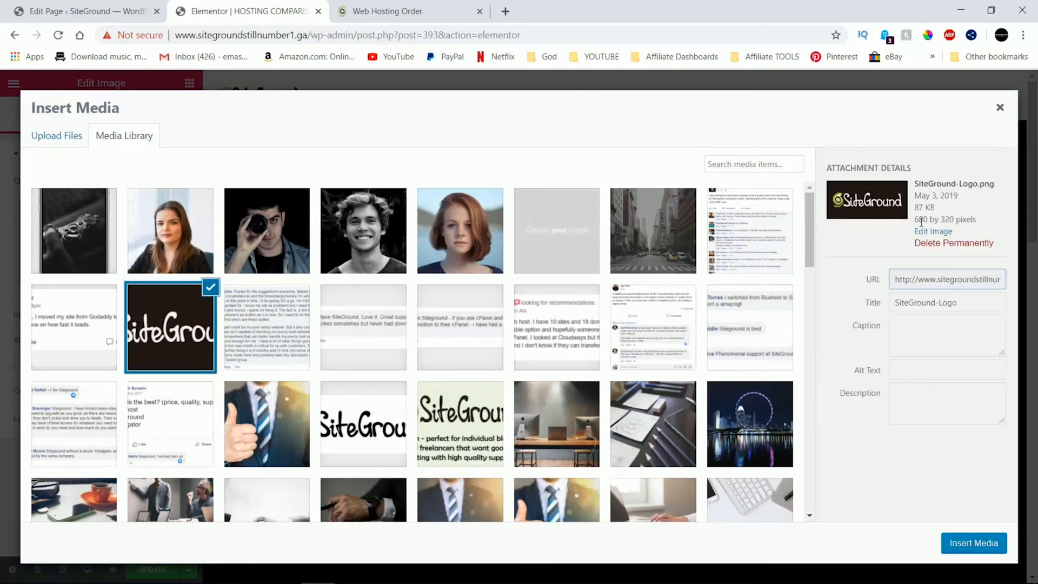
Copy the logo's title into its alt text as SiteGroundLogo and insert the logo into the hero section
left_click_drag(896, 304, 968, 306)
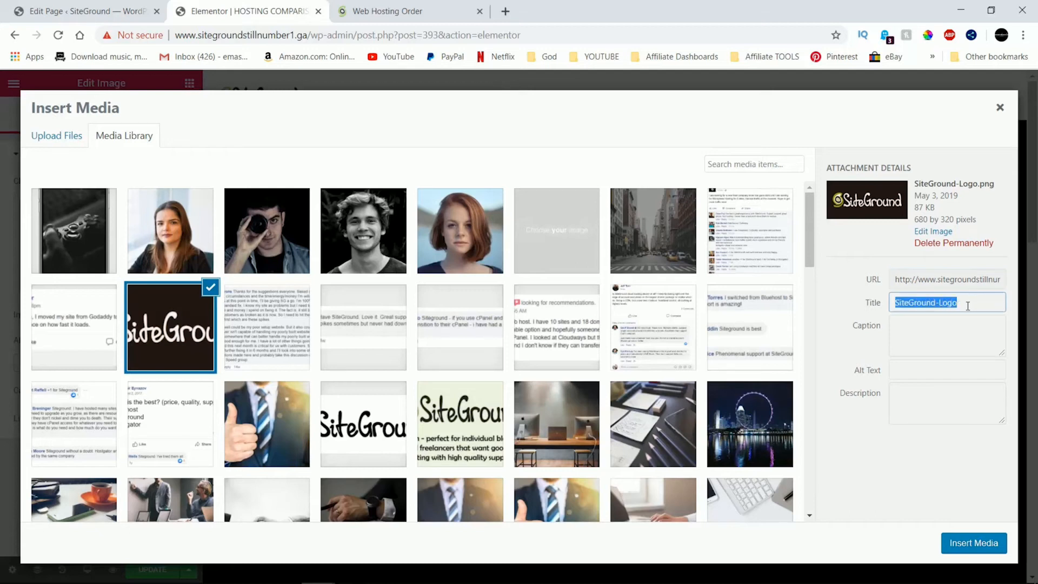
right_click(940, 303)
left_click(946, 351)
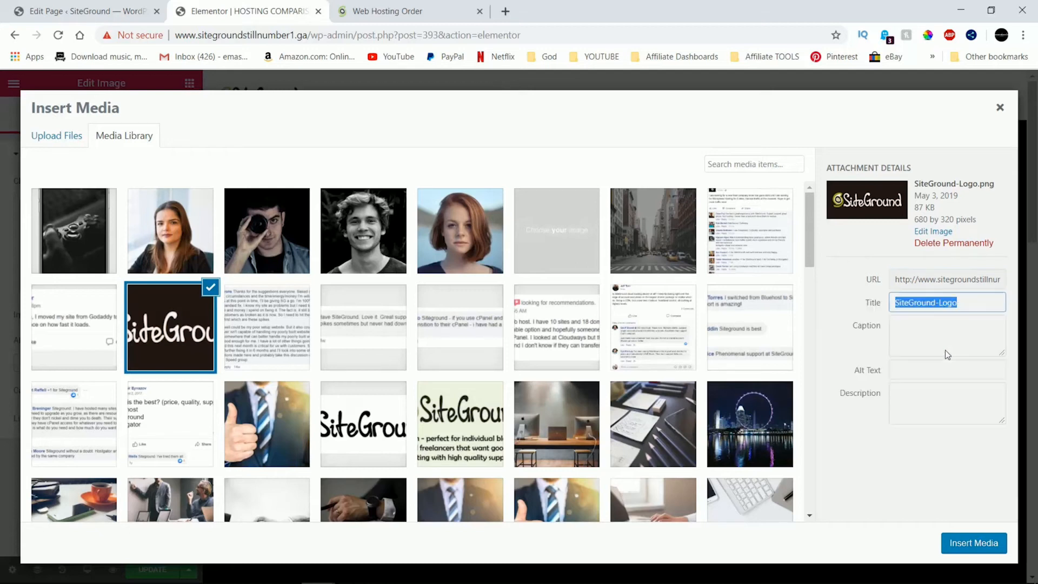
left_click(934, 377)
right_click(934, 376)
left_click(928, 267)
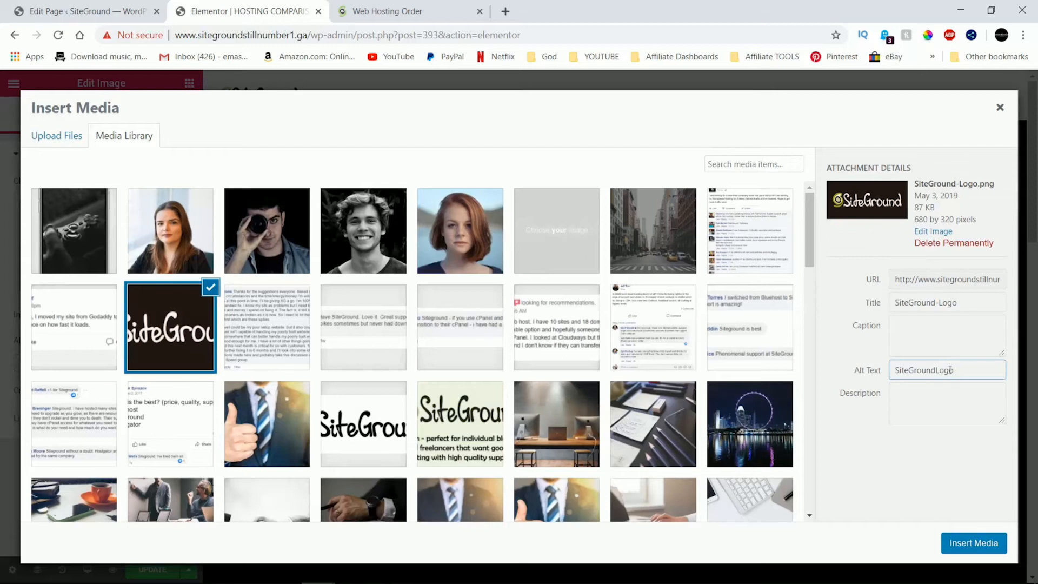
left_click(956, 545)
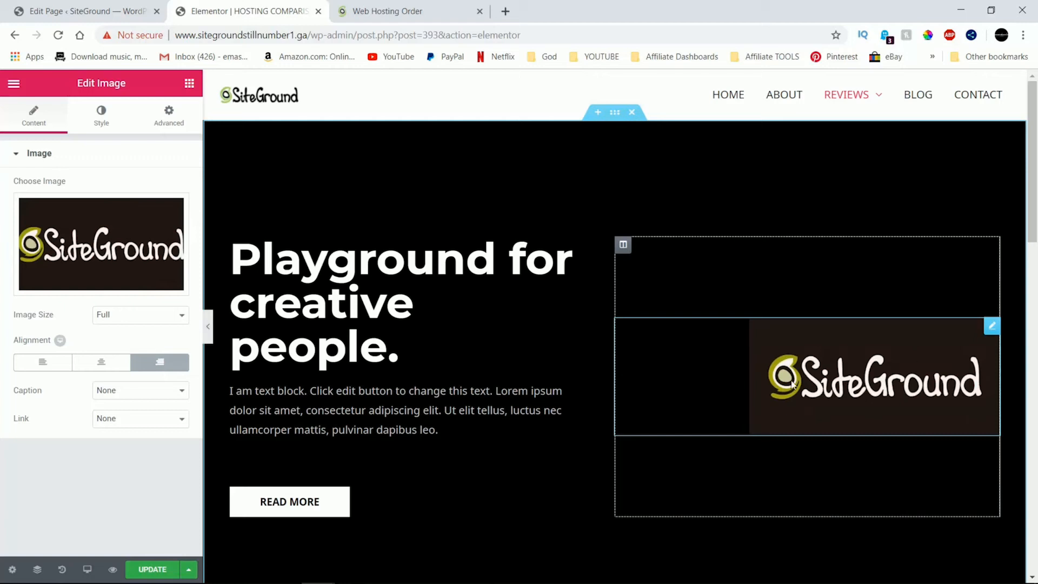
Centre the hero logo in its column, try the Large image size, and set the size to Full
left_click(101, 362)
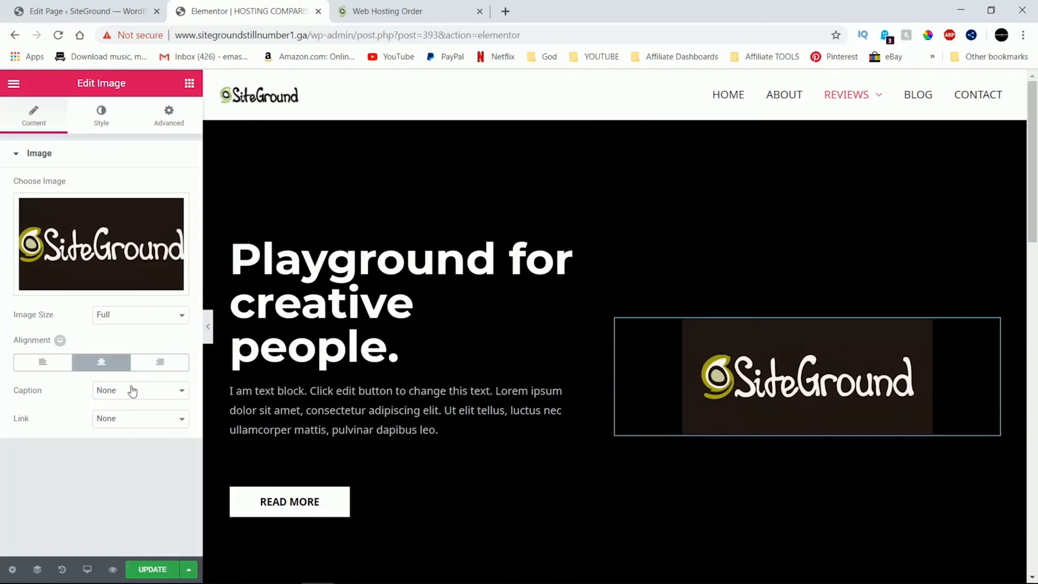
left_click(158, 319)
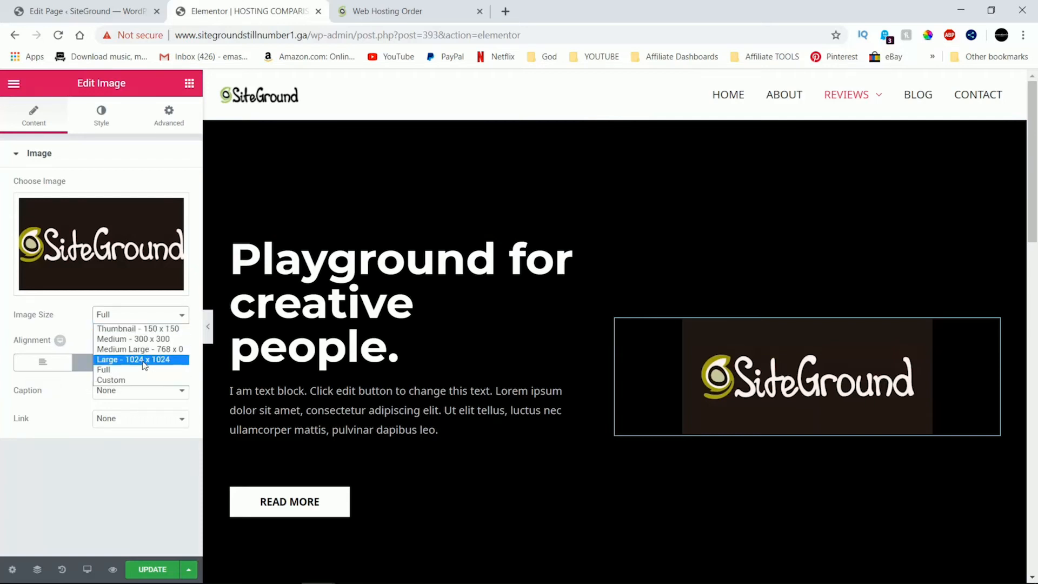
left_click(145, 365)
left_click(161, 317)
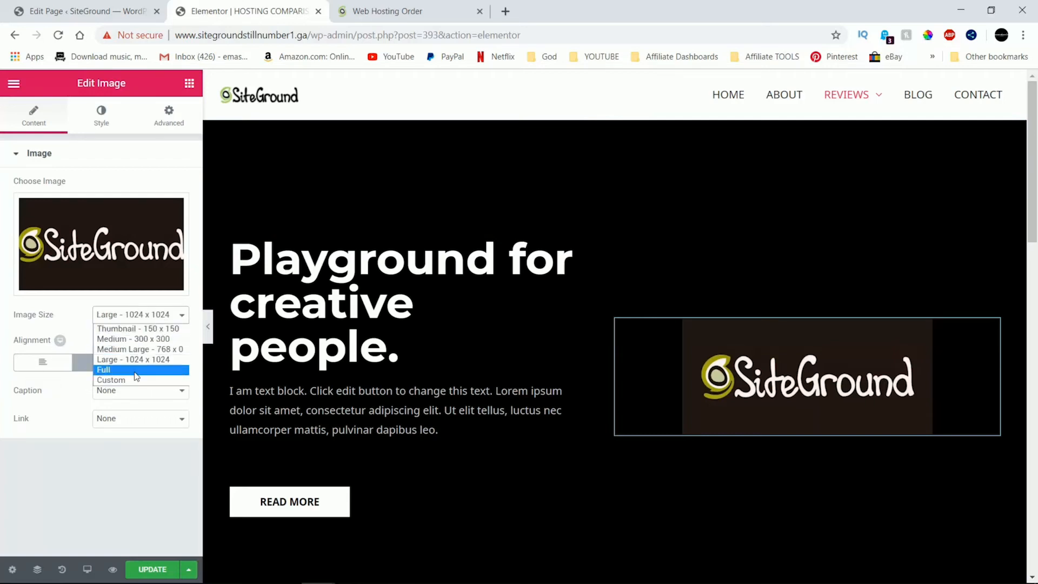
left_click(135, 370)
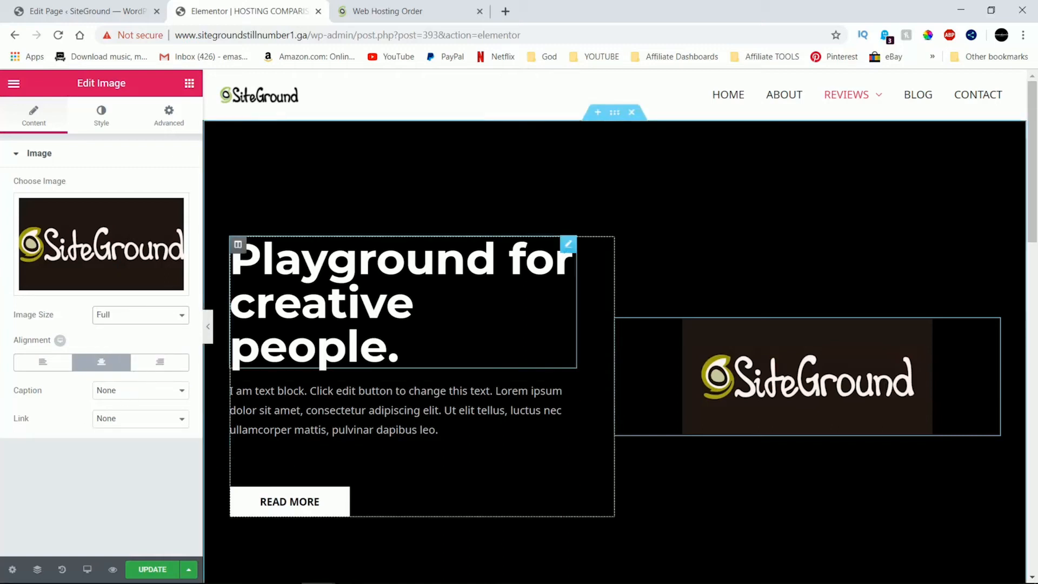
Replace the hero heading with "Hosting Comparisons", breaking the line between the two words
left_click(398, 349)
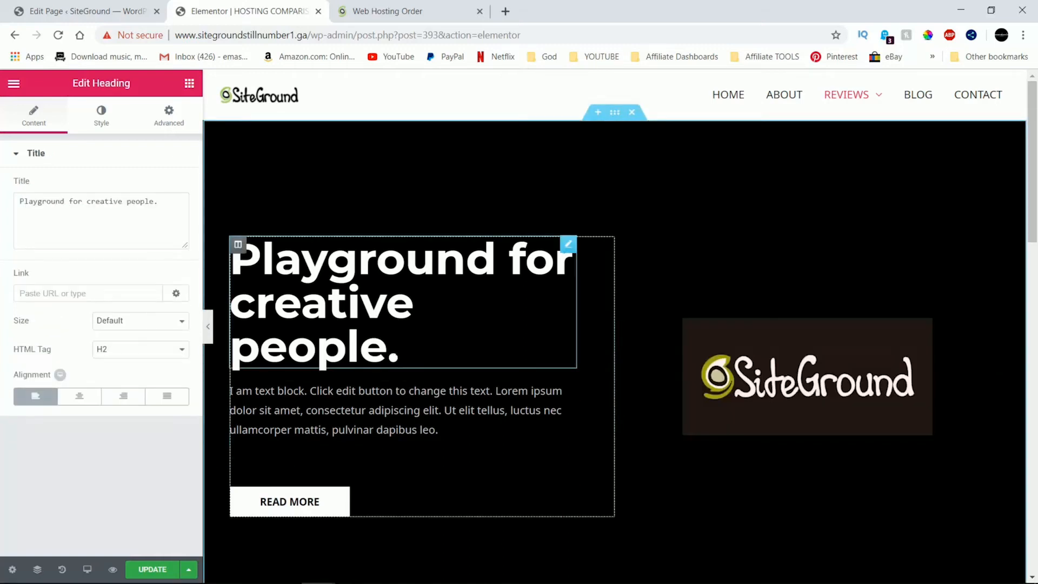
left_click_drag(399, 349, 279, 280)
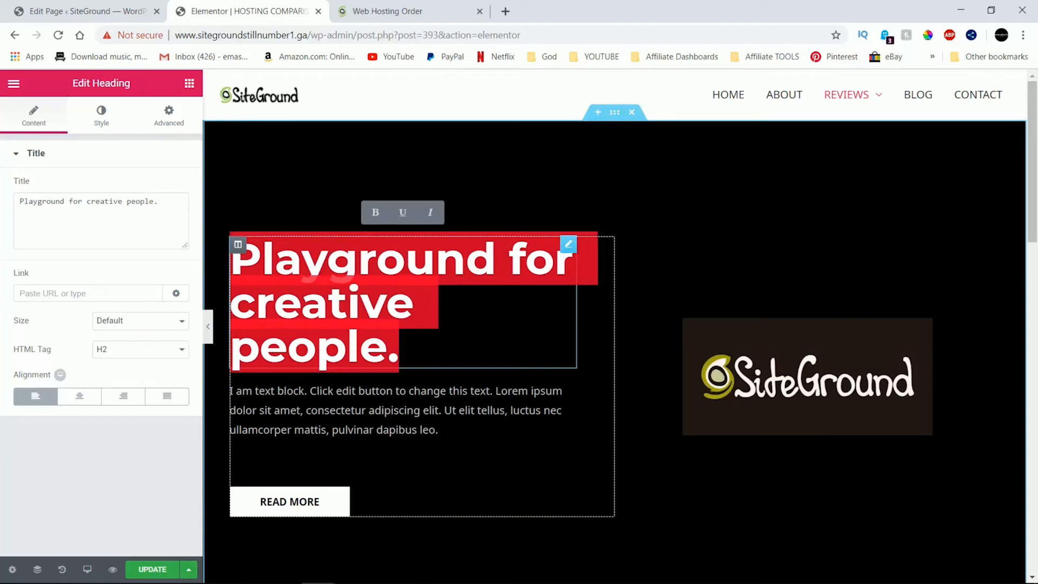
type("Ho")
key("BackSpace")
key("BackSpace")
type("Ho")
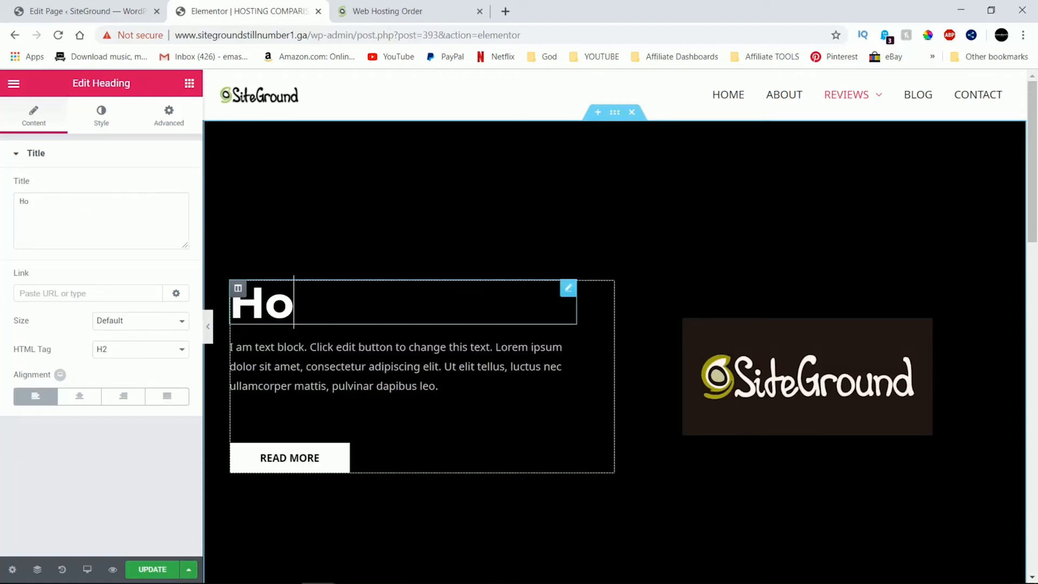
key("BackSpace")
type("osting")
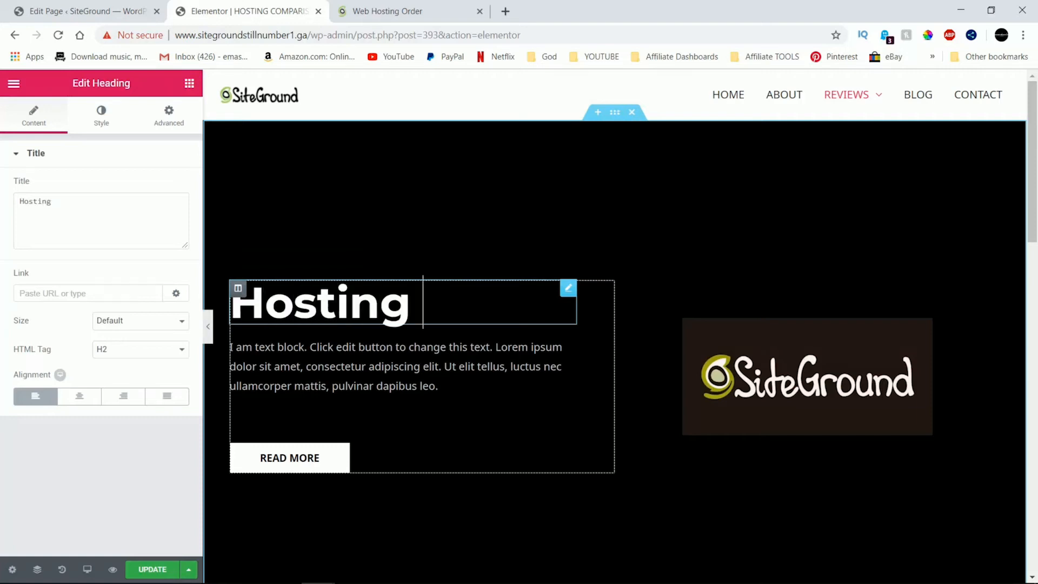
key("Return")
type("Compariso")
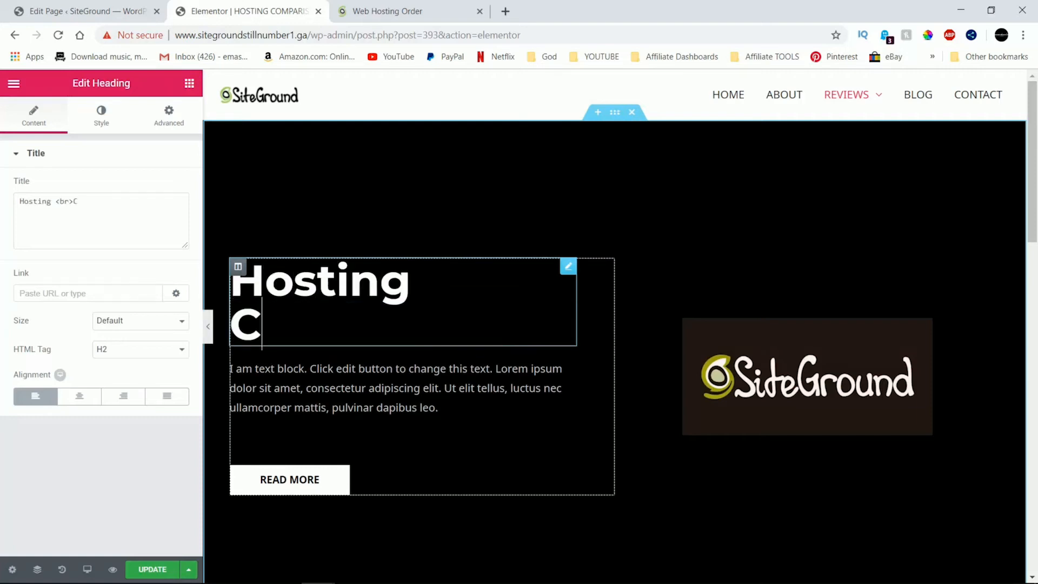
type("ns")
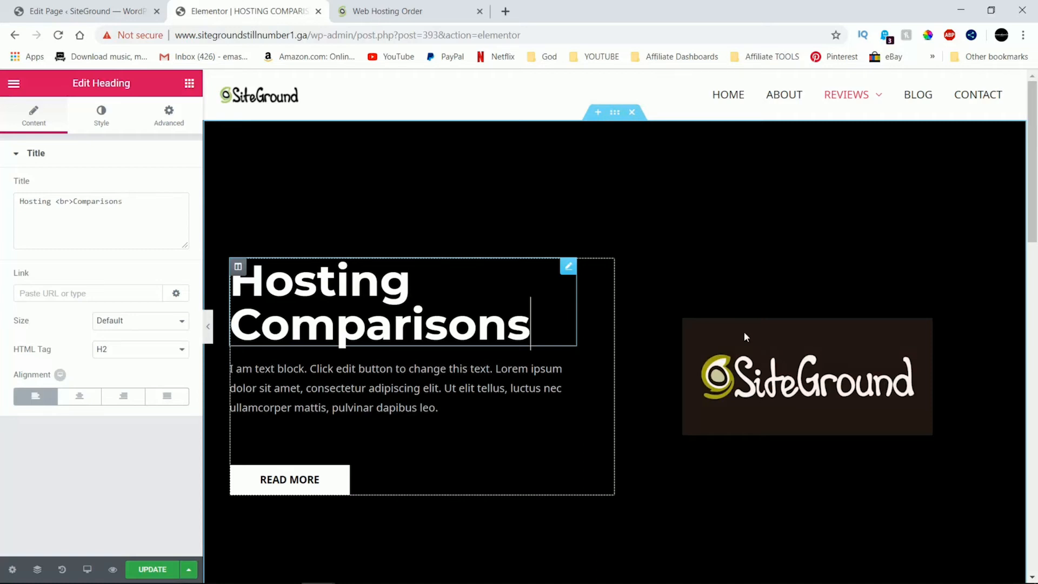
Add an Image widget to the empty area below the FAQ section
scroll(826, 342, "down", 6)
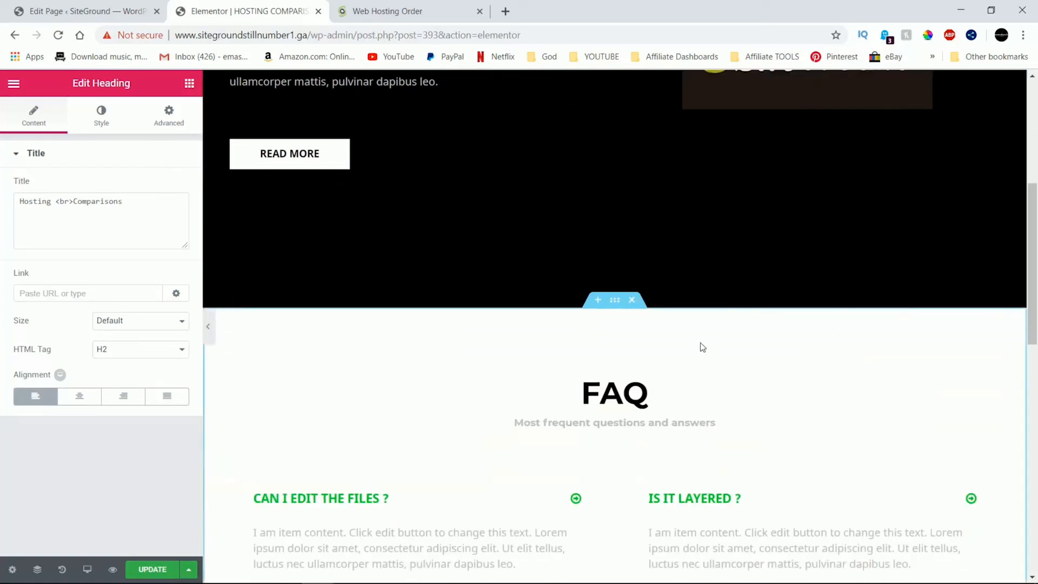
scroll(702, 347, "down", 6)
scroll(701, 346, "up", 12)
scroll(701, 346, "down", 6)
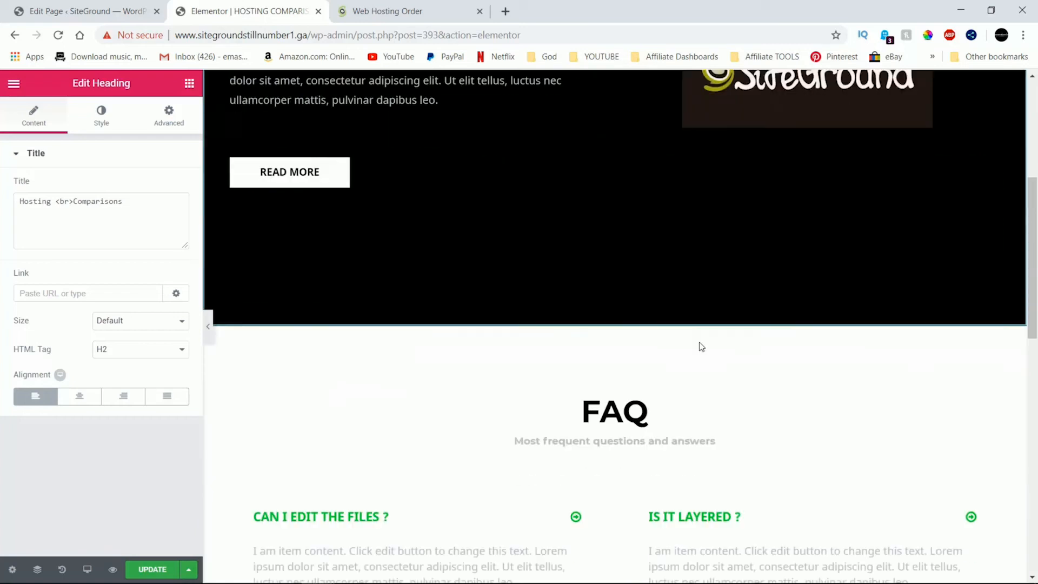
mouse_move(612, 319)
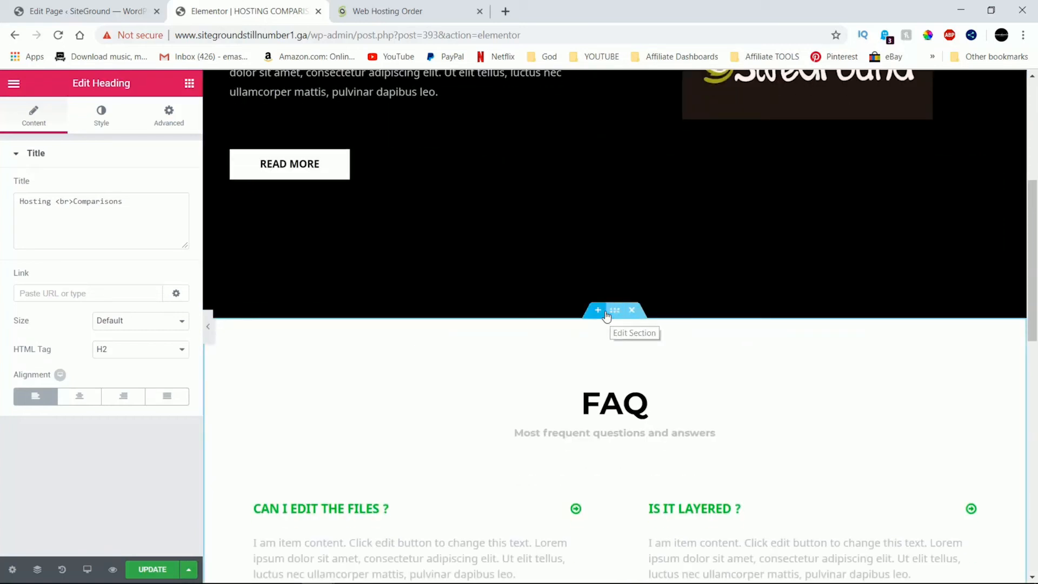
scroll(739, 287, "up", 1)
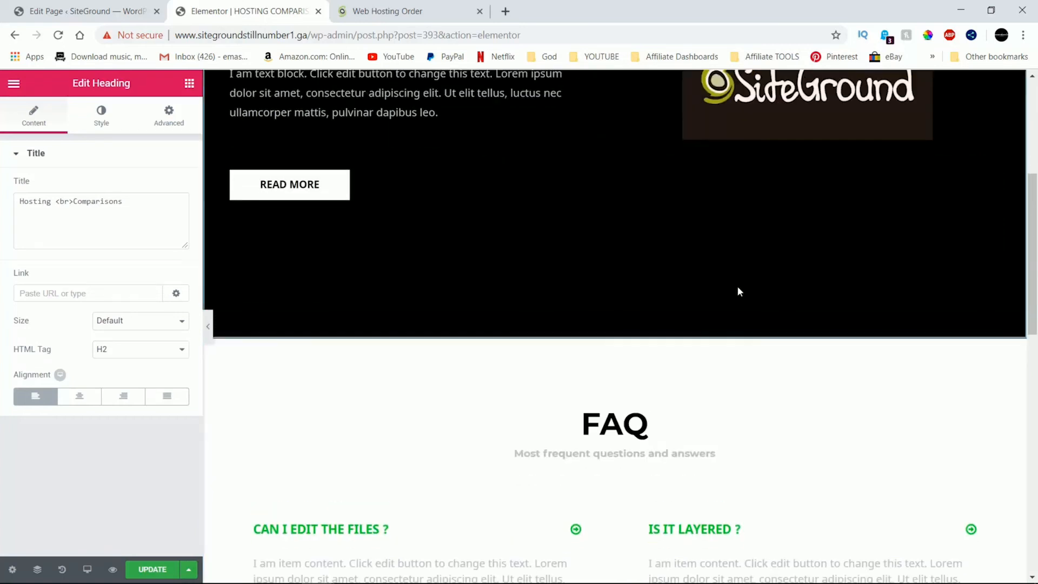
scroll(738, 291, "down", 6)
scroll(702, 315, "down", 7)
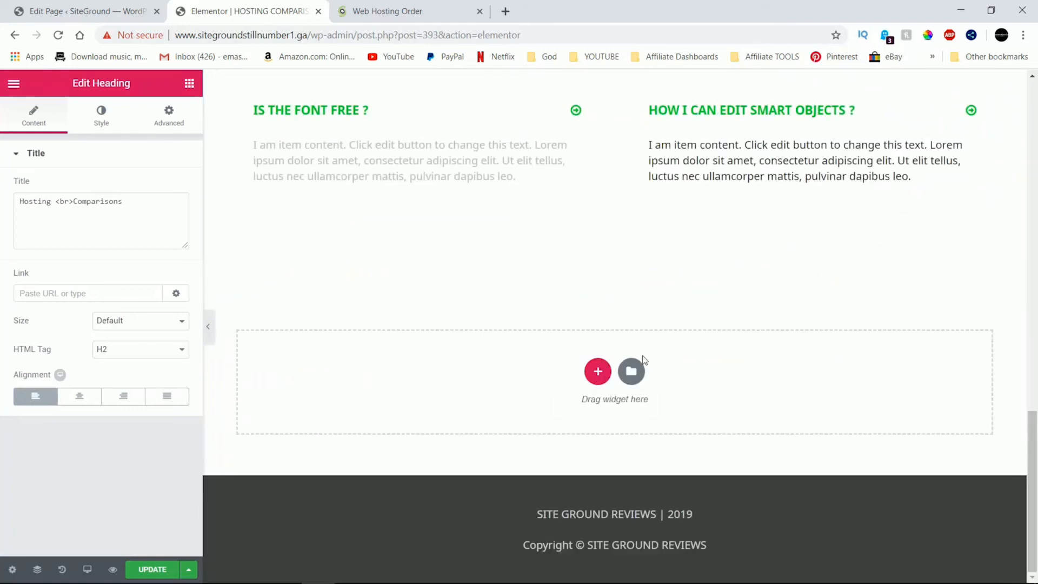
left_click(190, 83)
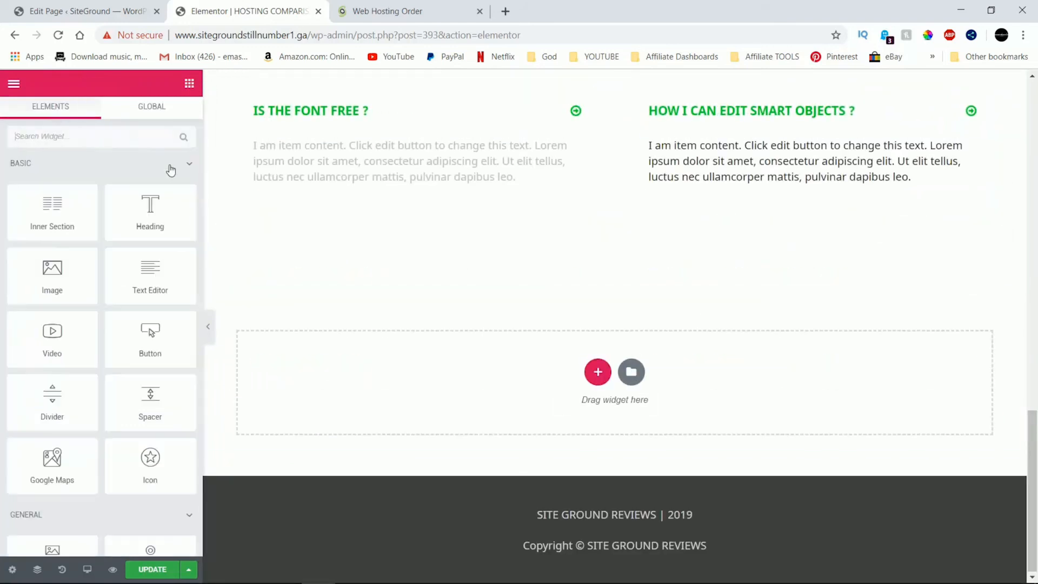
left_click_drag(52, 271, 528, 410)
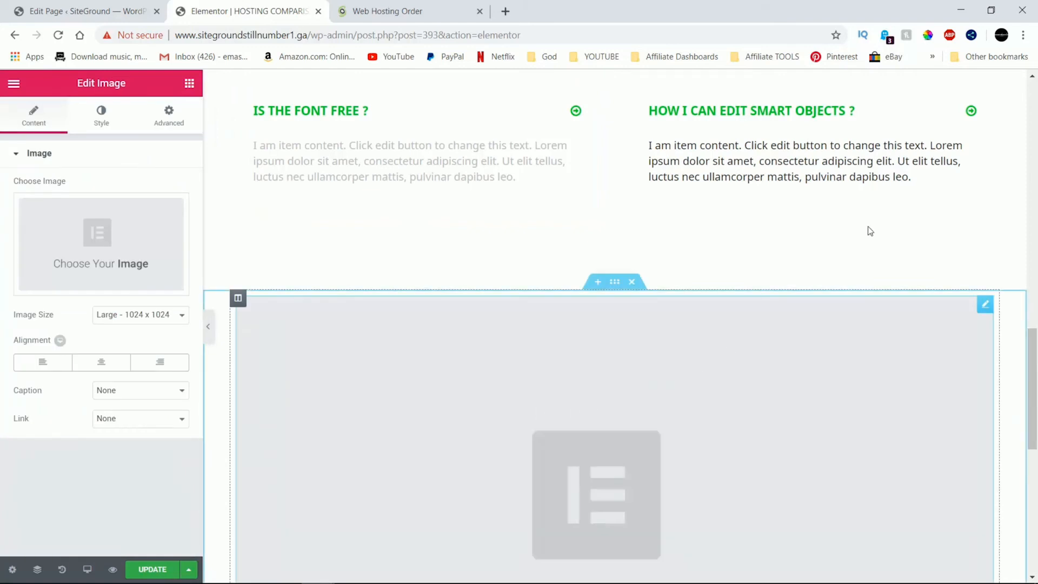
Open the Navigator and move the new image section between the hero and FAQ sections
right_click(859, 258)
left_click(910, 421)
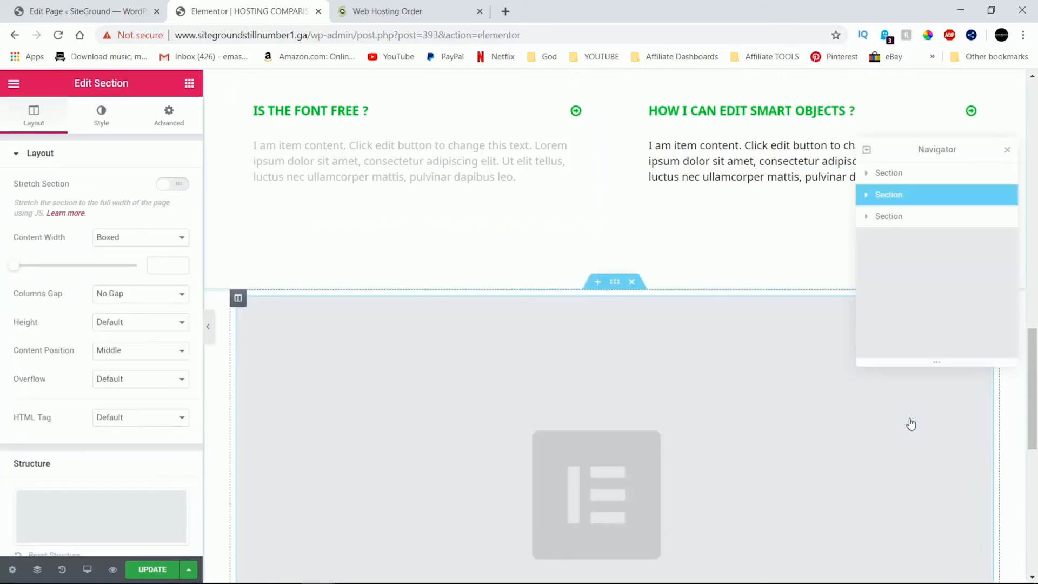
left_click(900, 215)
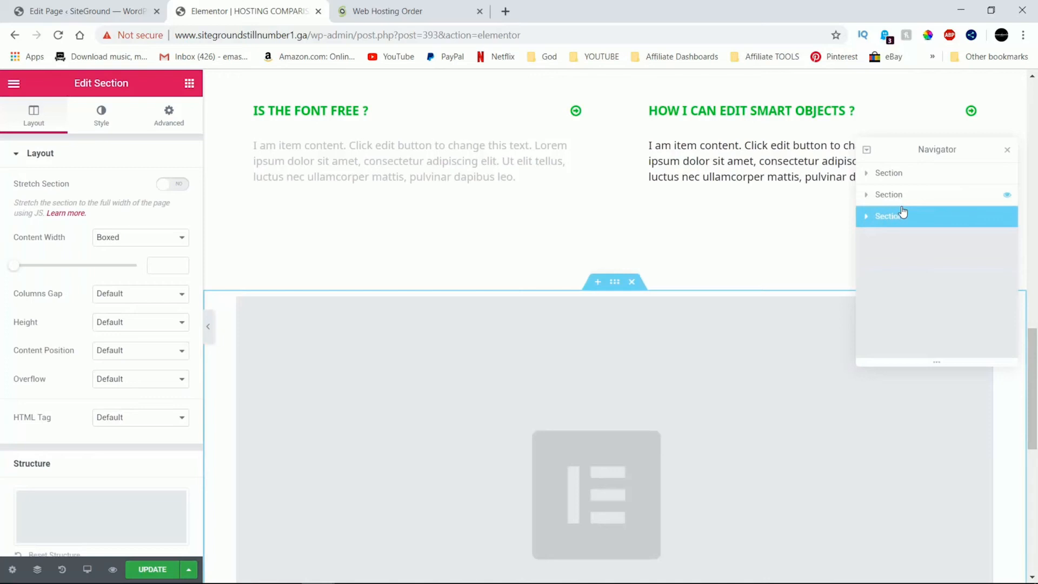
left_click_drag(903, 215, 900, 187)
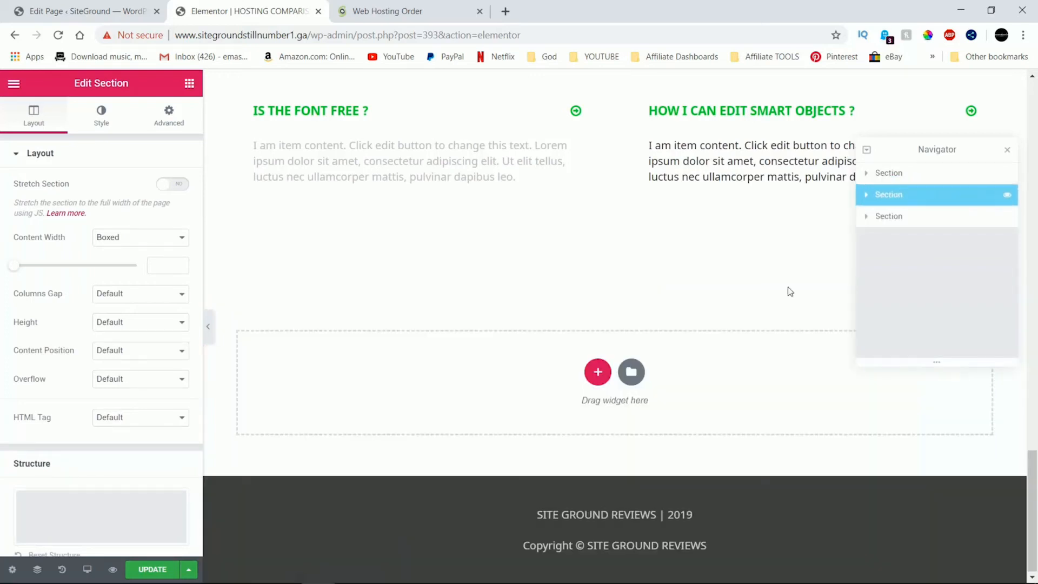
scroll(679, 365, "up", 20)
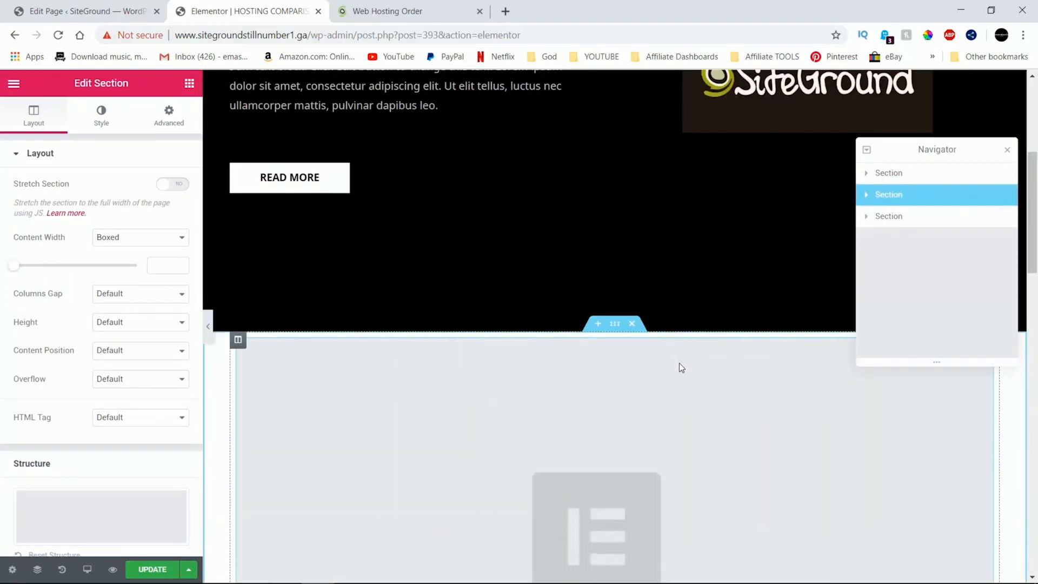
scroll(679, 362, "down", 3)
Insert WordPress-Hosting-Question.png from the media library into the empty image widget below the hero
left_click(681, 351)
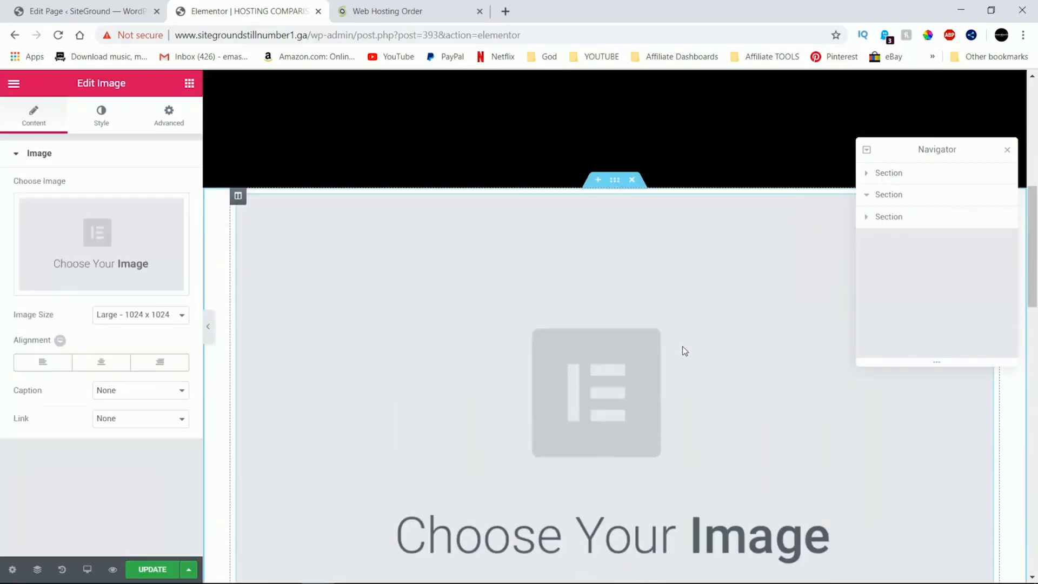
left_click(100, 248)
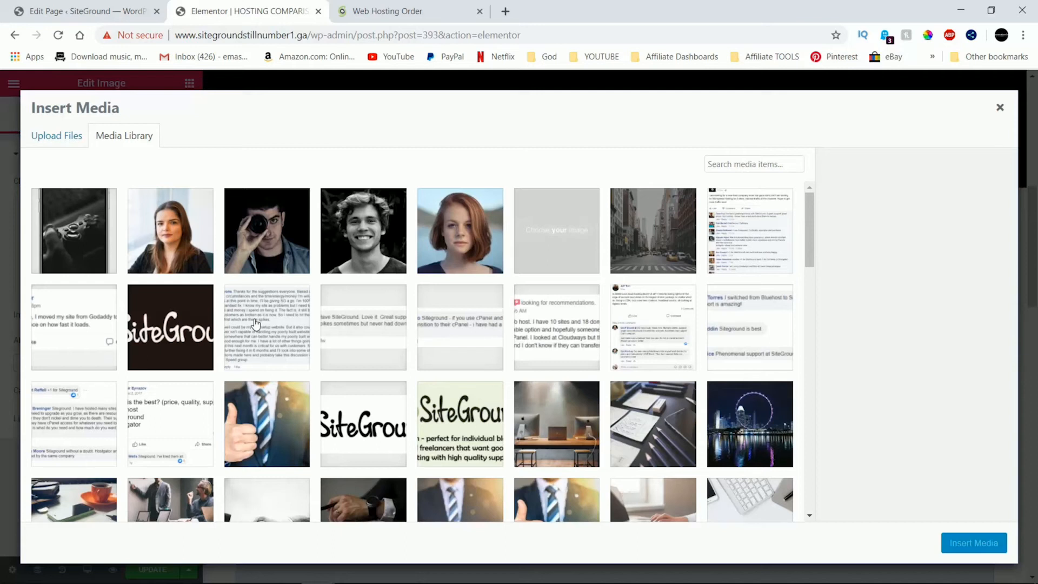
scroll(256, 323, "down", 3)
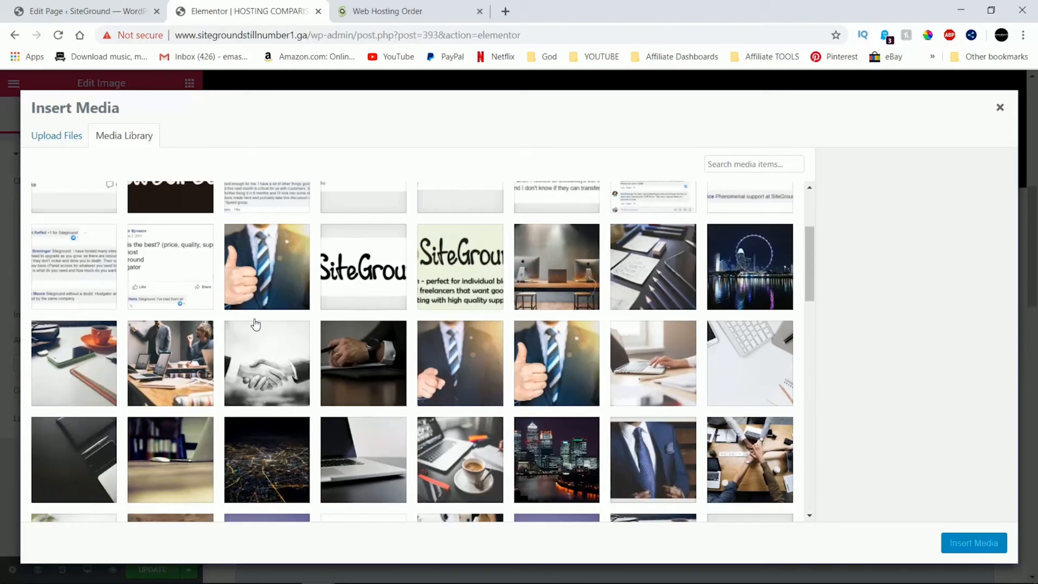
scroll(256, 324, "down", 5)
scroll(256, 323, "up", 10)
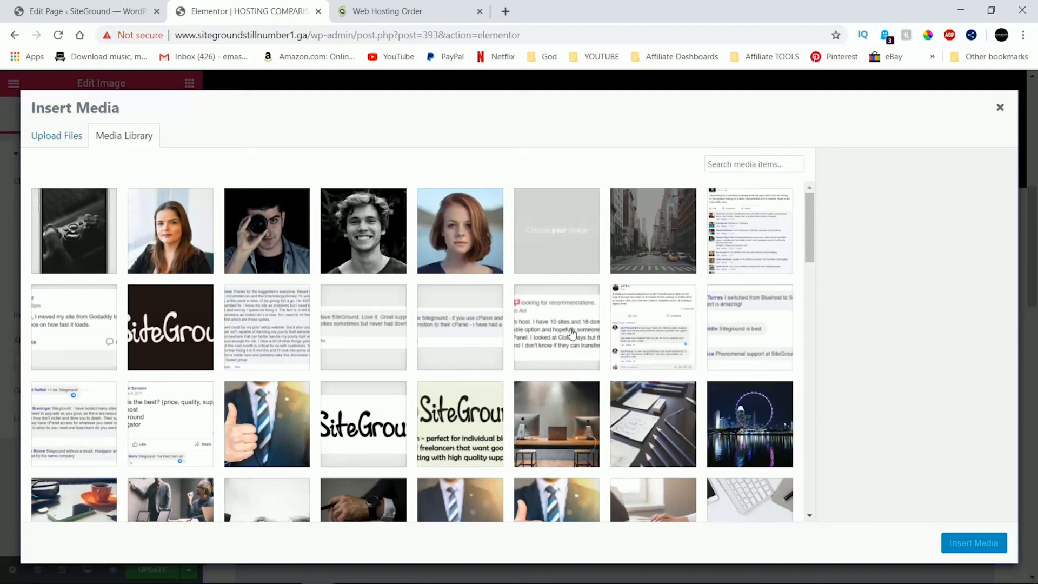
left_click(727, 235)
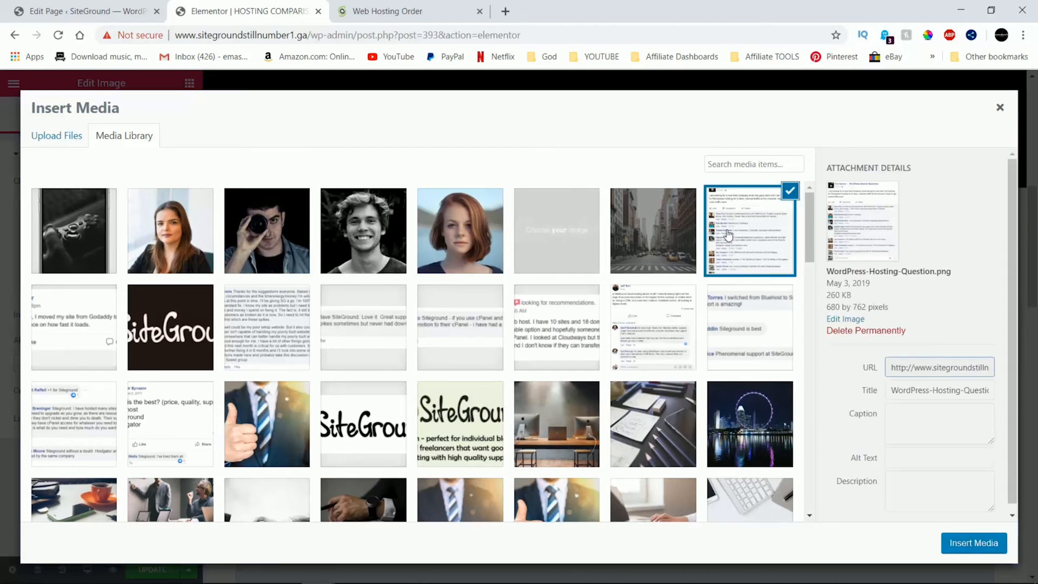
left_click(980, 547)
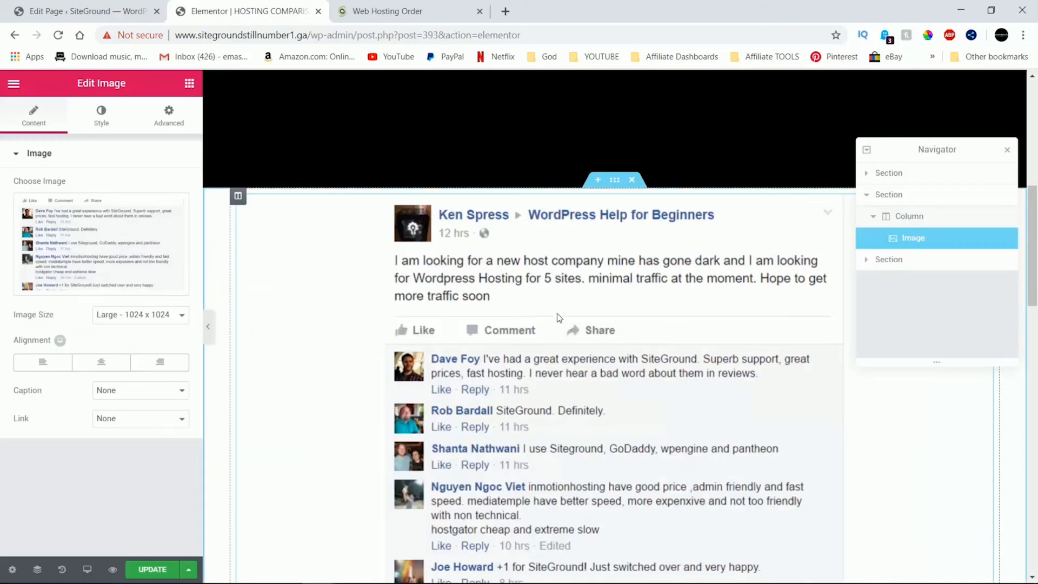
Open the "How I can edit smart objects ?" FAQ accordion for editing and close the Navigator
scroll(756, 341, "down", 10)
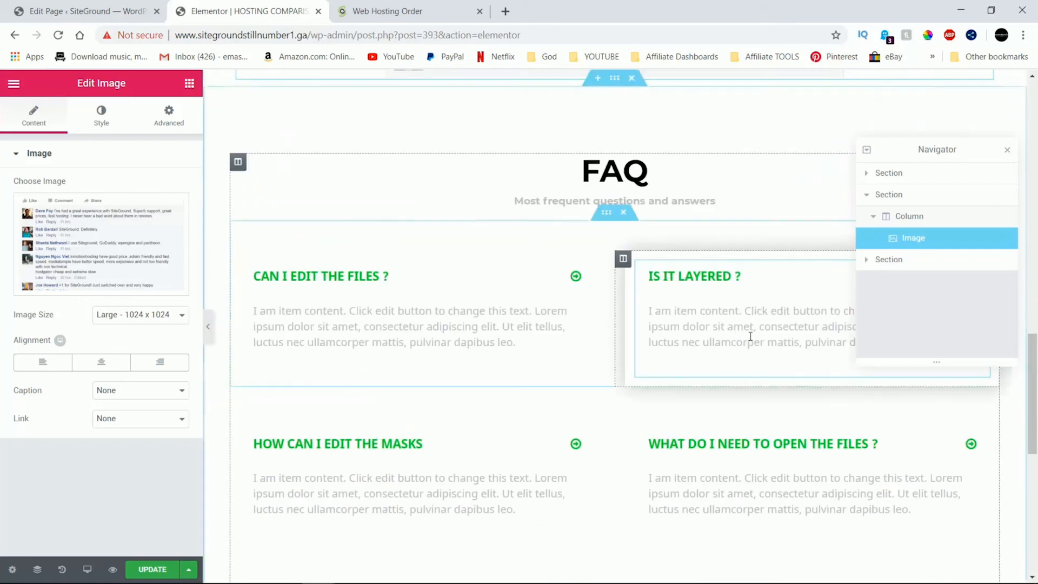
left_click(717, 306)
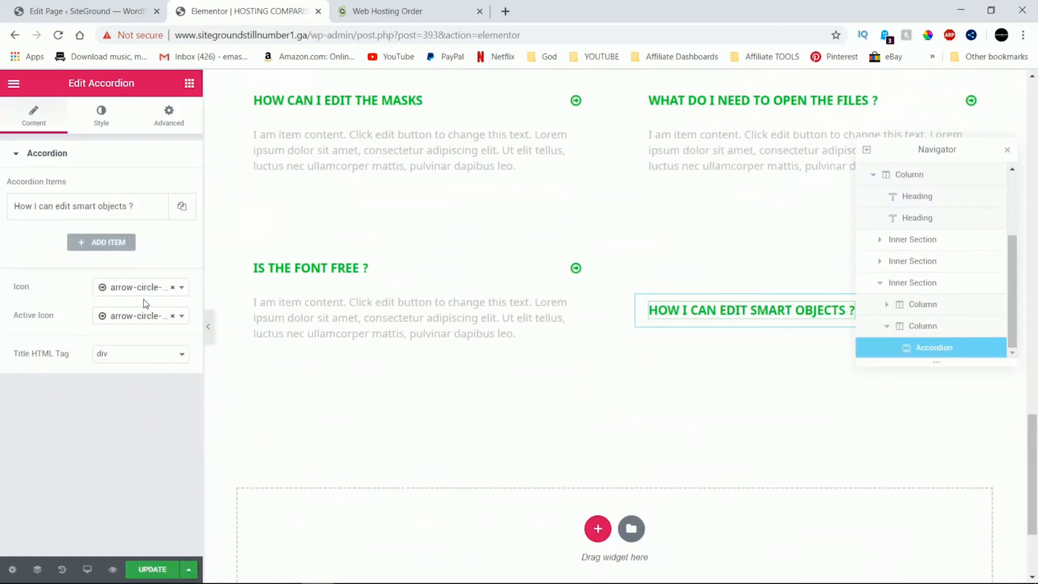
left_click(170, 292)
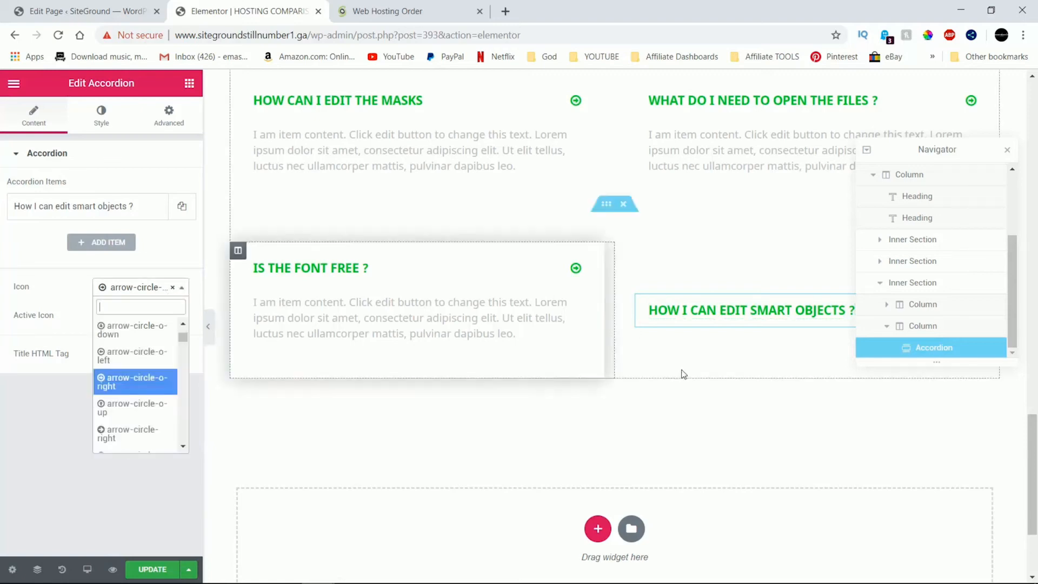
left_click(1007, 150)
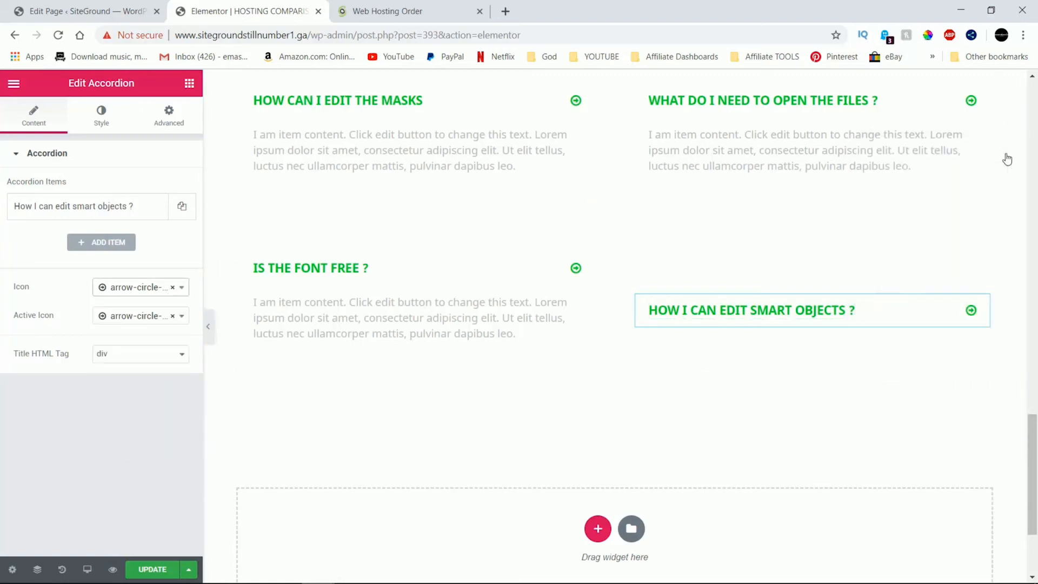
Overwrite the Active Color of the accordion's title with the clipboard text, leaving no active colour assigned
left_click(101, 118)
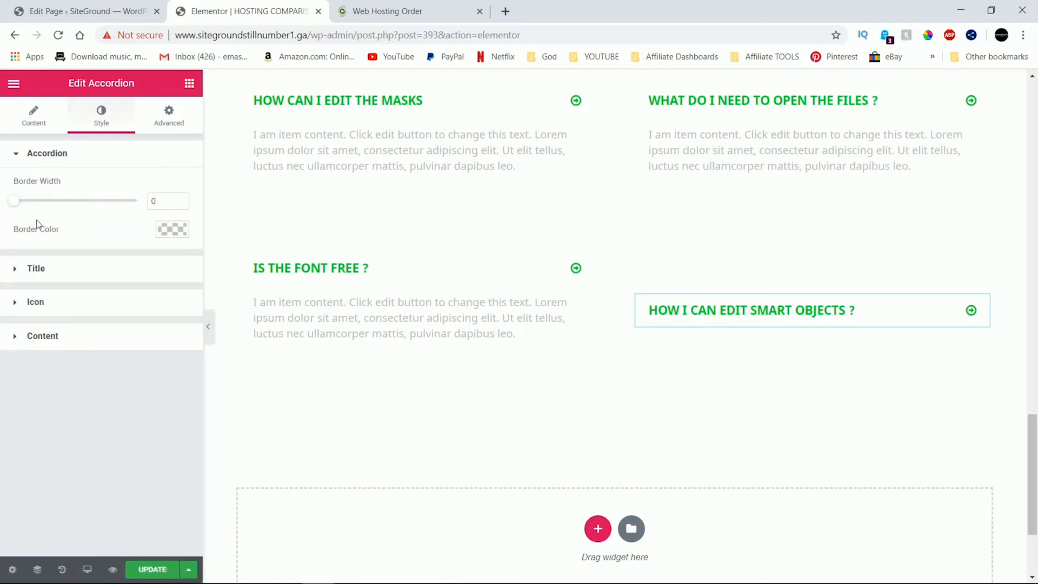
left_click(36, 269)
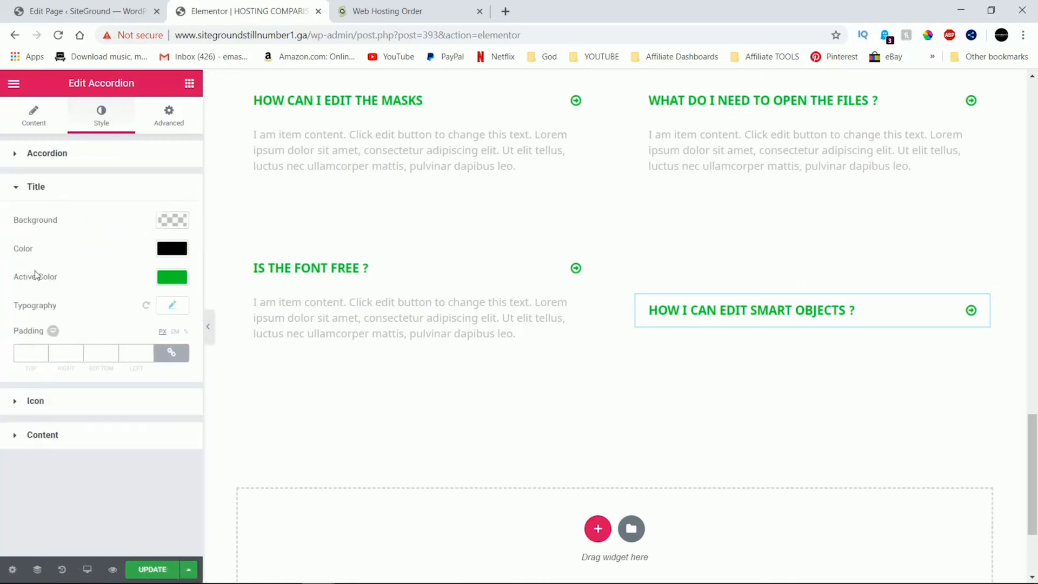
left_click(179, 283)
left_click_drag(60, 277, 13, 282)
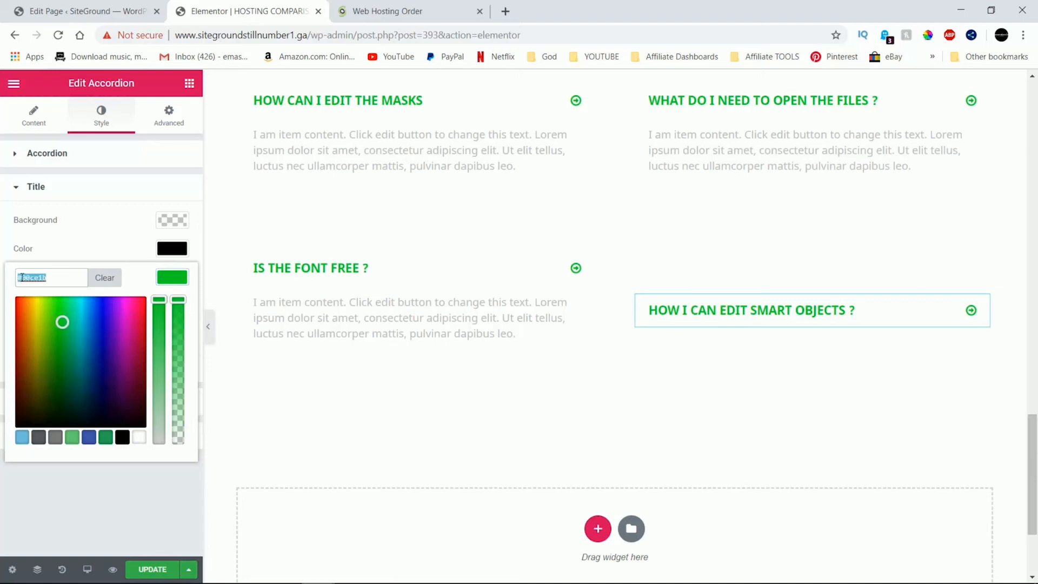
right_click(23, 278)
left_click(48, 376)
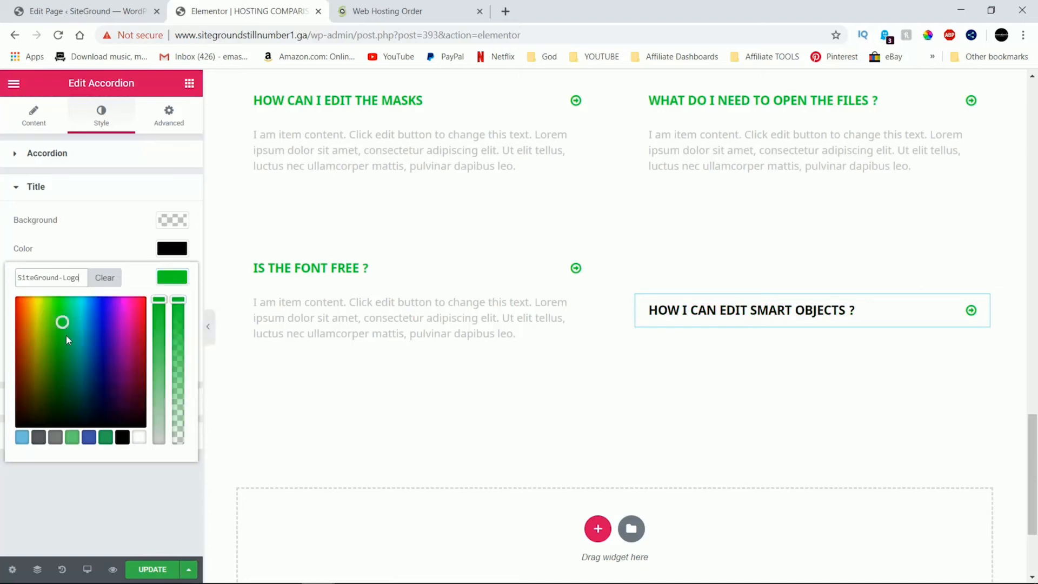
left_click(2, 307)
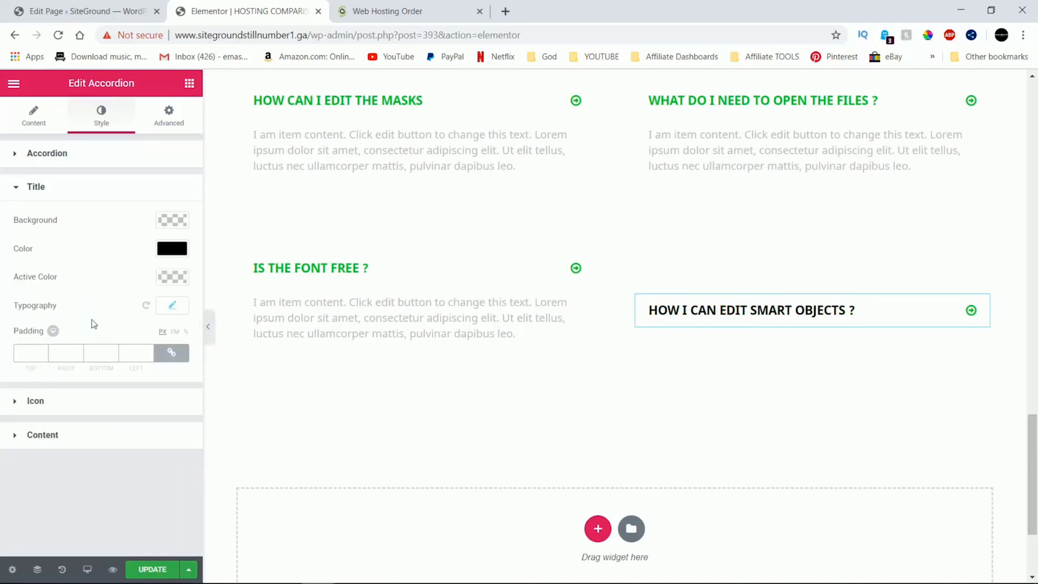
Switch to the SiteGround order page, sample the orange of the GoGeek crown icon, and copy its hex code F56332
left_click(177, 254)
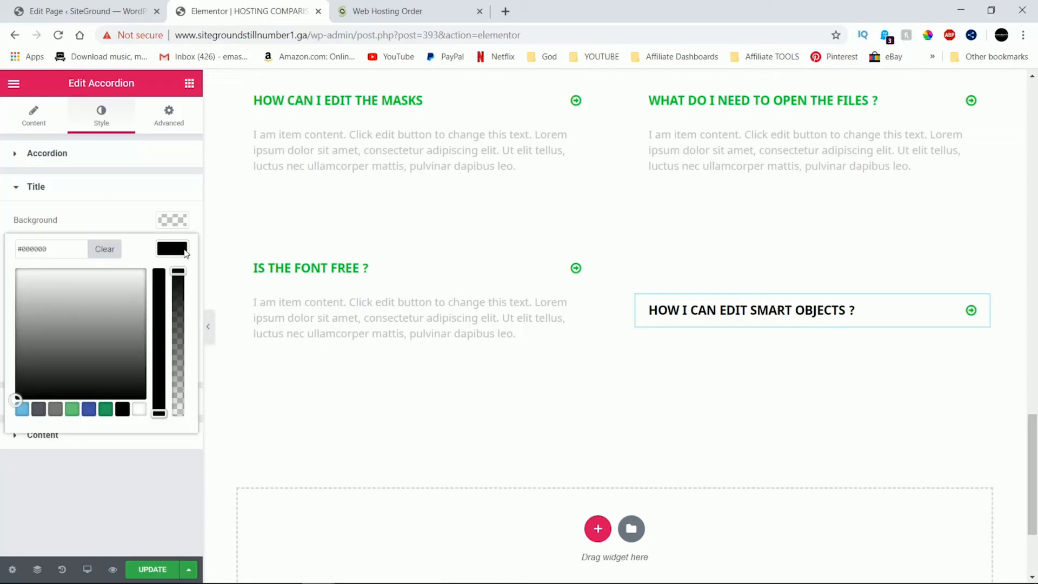
left_click(440, 6)
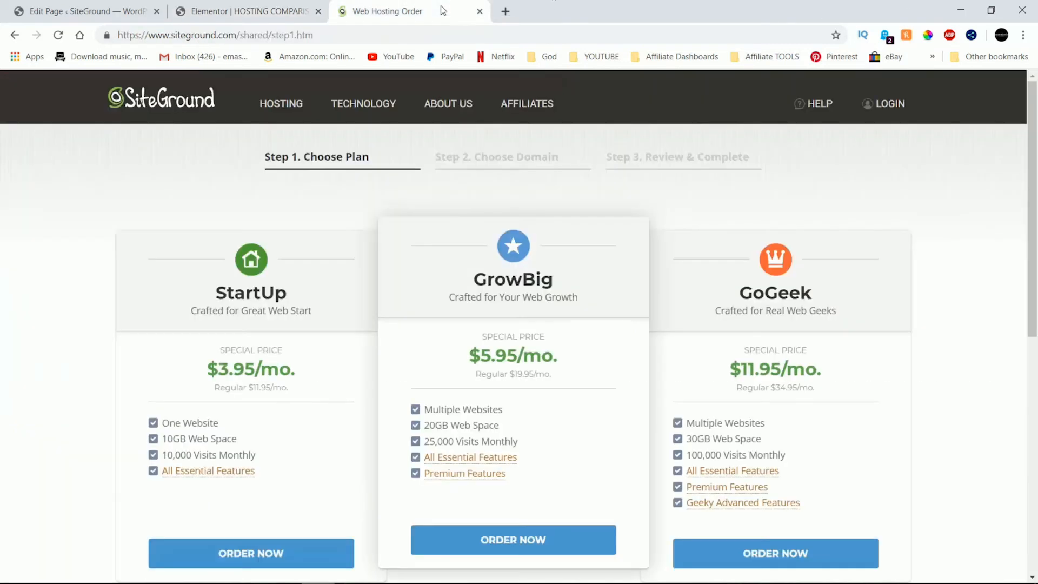
left_click(927, 36)
scroll(679, 220, "down", 6)
scroll(364, 153, "up", 6)
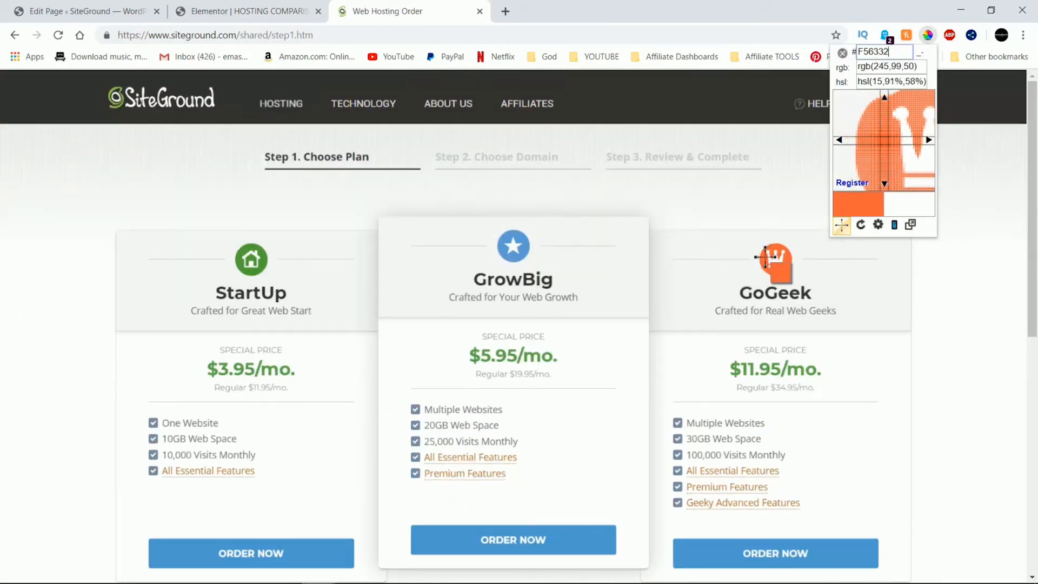
left_click(765, 257)
key("ctrl+c")
right_click(789, 280)
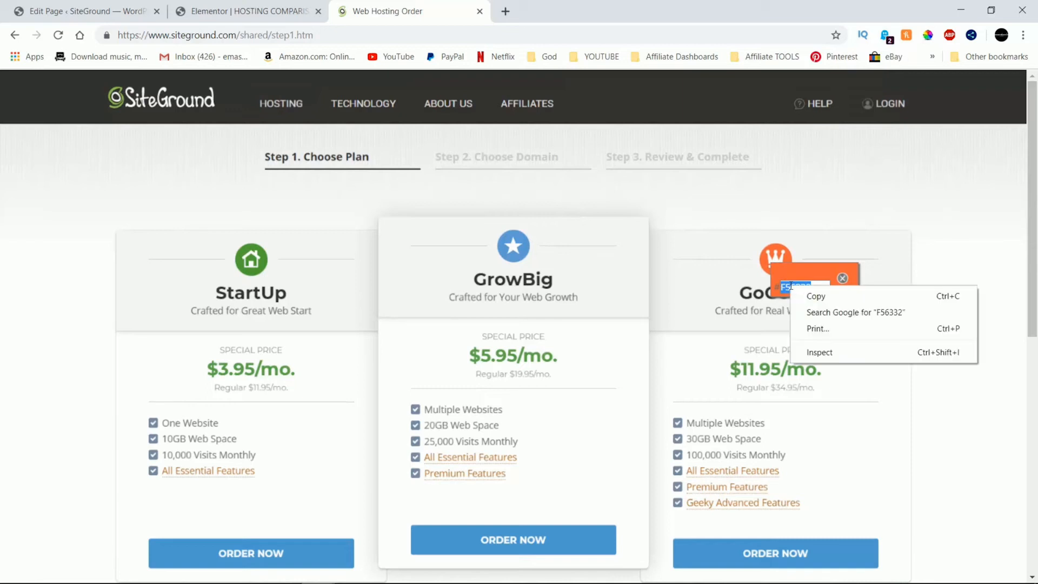
left_click(806, 294)
Back in Elementor, set the accordion's title colour to #f56332, intensify it to #f43d00, and update the page
left_click(219, 10)
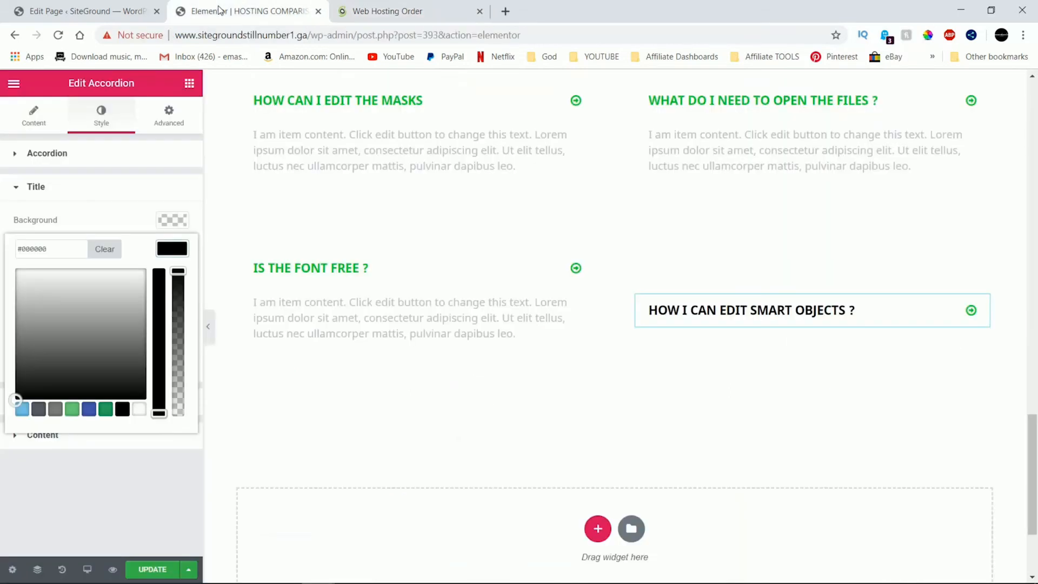
left_click_drag(65, 247, 3, 251)
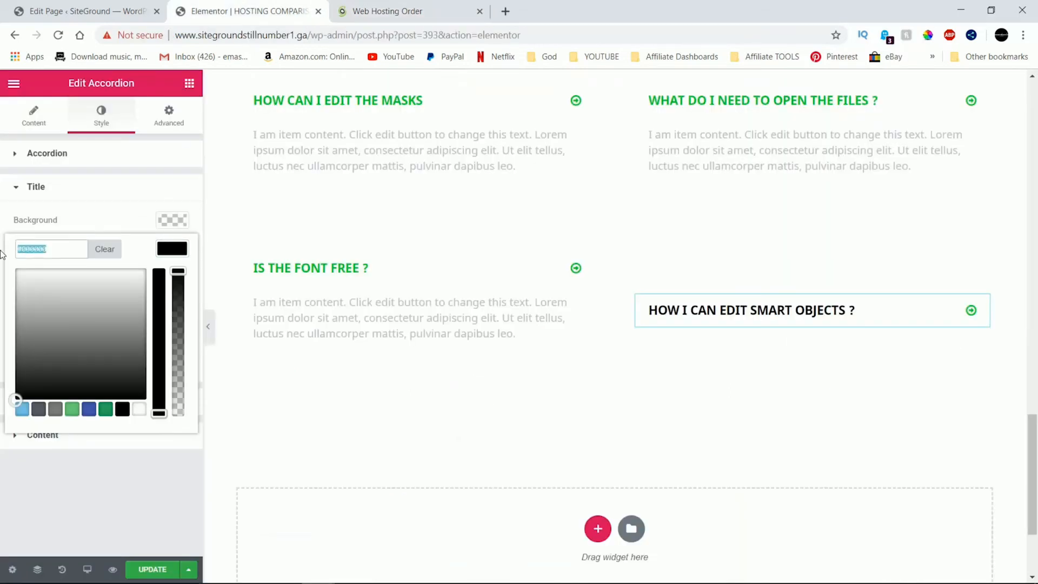
left_click(164, 250)
left_click(58, 253)
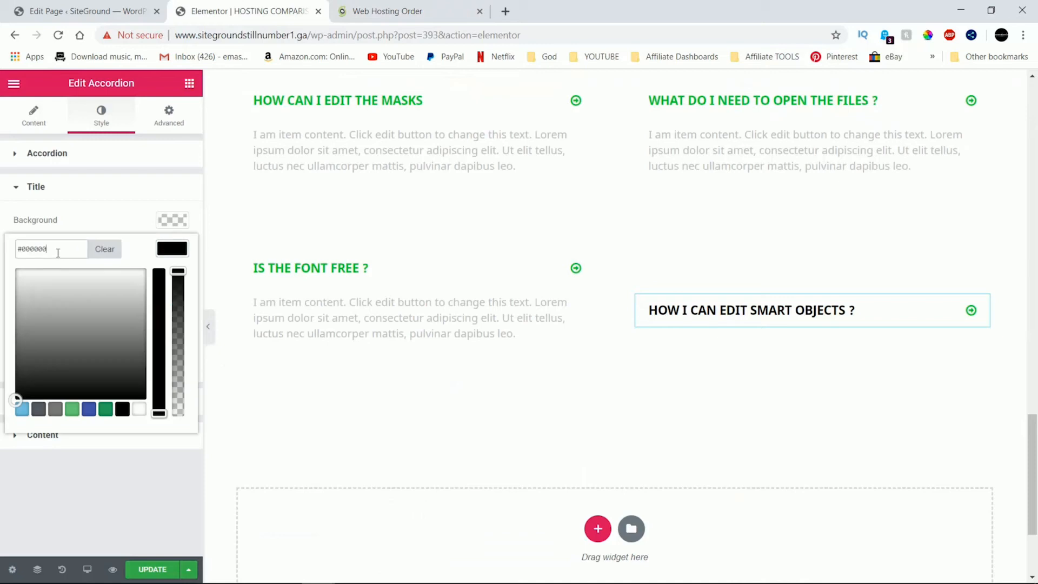
right_click(24, 249)
left_click(58, 312)
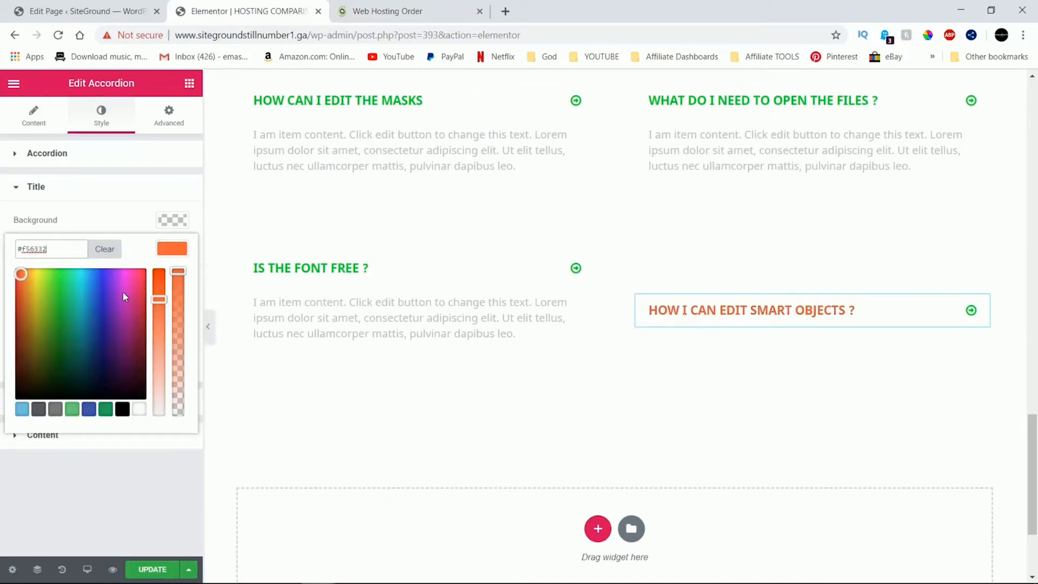
left_click_drag(160, 299, 159, 271)
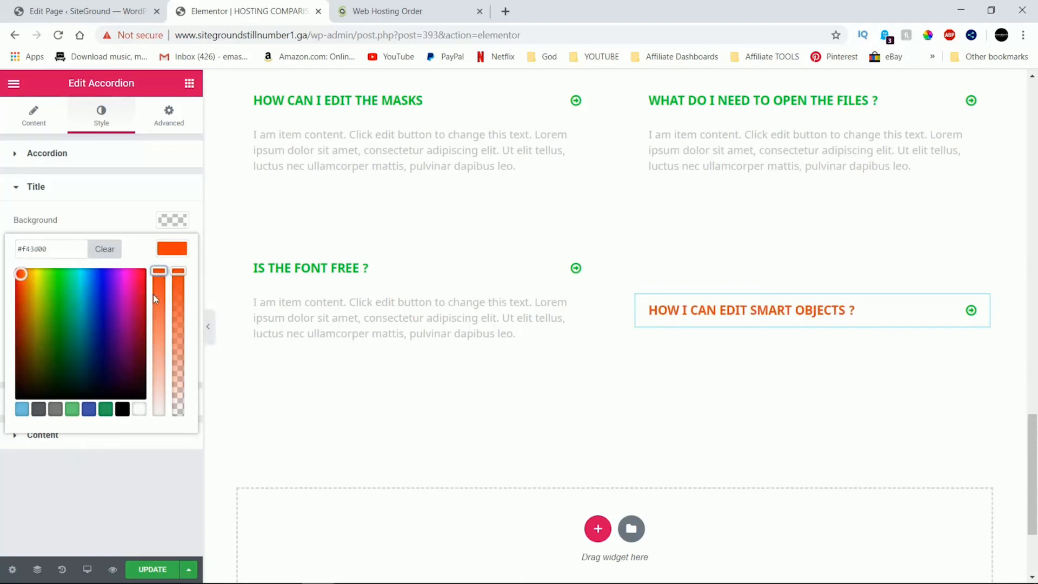
left_click(150, 569)
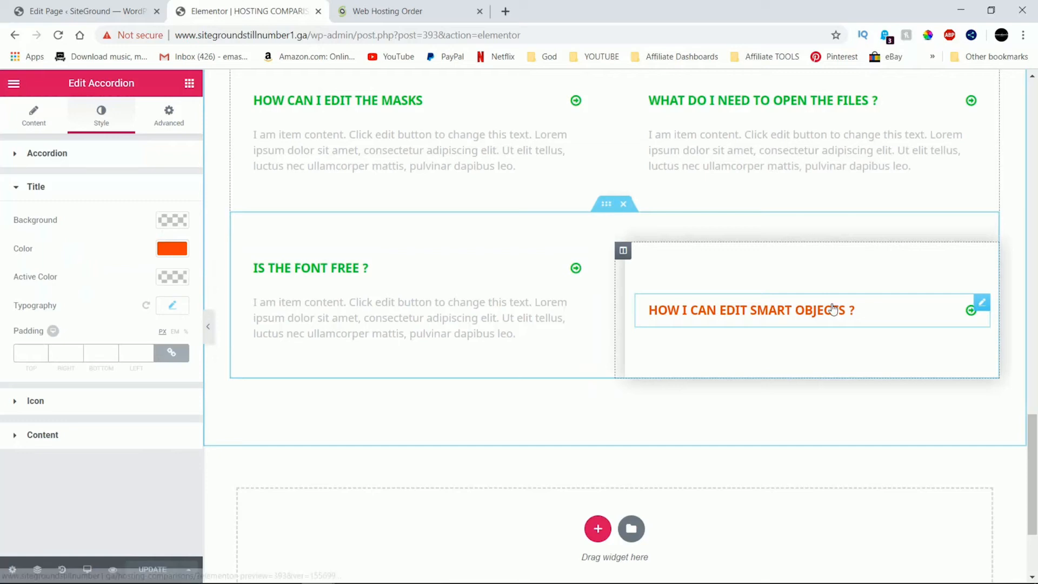
Expand the "How I can edit smart objects ?" accordion and delete its placeholder description text
left_click(522, 271)
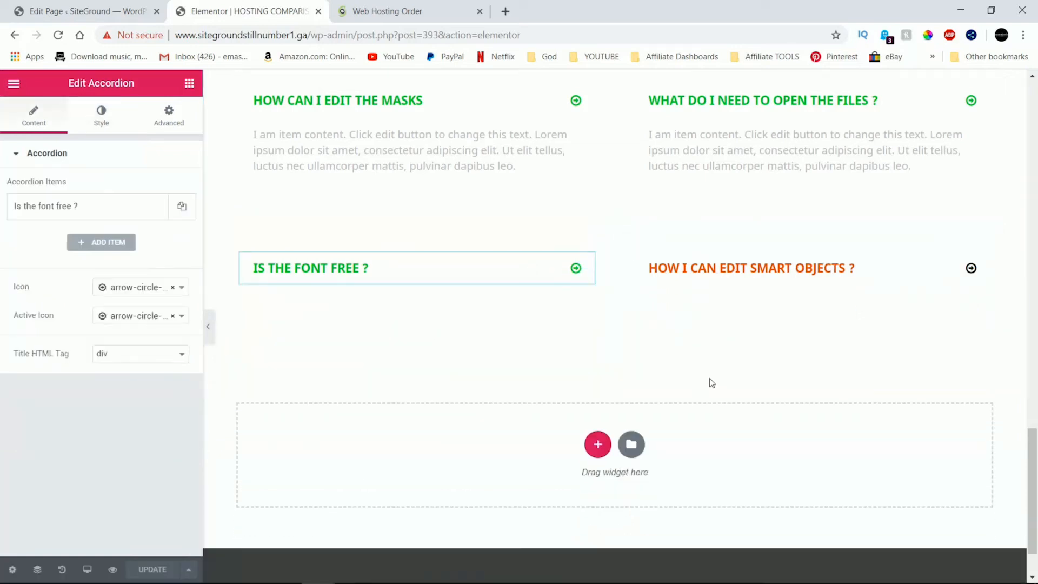
left_click(897, 279)
left_click(923, 347)
left_click_drag(924, 347, 649, 301)
left_click(952, 348)
key("BackSpace")
key("BackSpace")
key("BackSpace")
key("BackSpace")
key("BackSpace")
key("BackSpace")
key("BackSpace")
key("BackSpace")
key("BackSpace")
key("BackSpace")
key("BackSpace")
key("BackSpace")
key("BackSpace")
key("BackSpace")
key("BackSpace")
key("BackSpace")
key("BackSpace")
key("BackSpace")
key("BackSpace")
key("BackSpace")
key("BackSpace")
key("BackSpace")
key("BackSpace")
key("BackSpace")
key("BackSpace")
key("BackSpace")
key("BackSpace")
key("BackSpace")
key("BackSpace")
key("BackSpace")
key("BackSpace")
key("BackSpace")
key("BackSpace")
key("BackSpace")
key("BackSpace")
key("BackSpace")
key("BackSpace")
key("BackSpace")
key("BackSpace")
key("BackSpace")
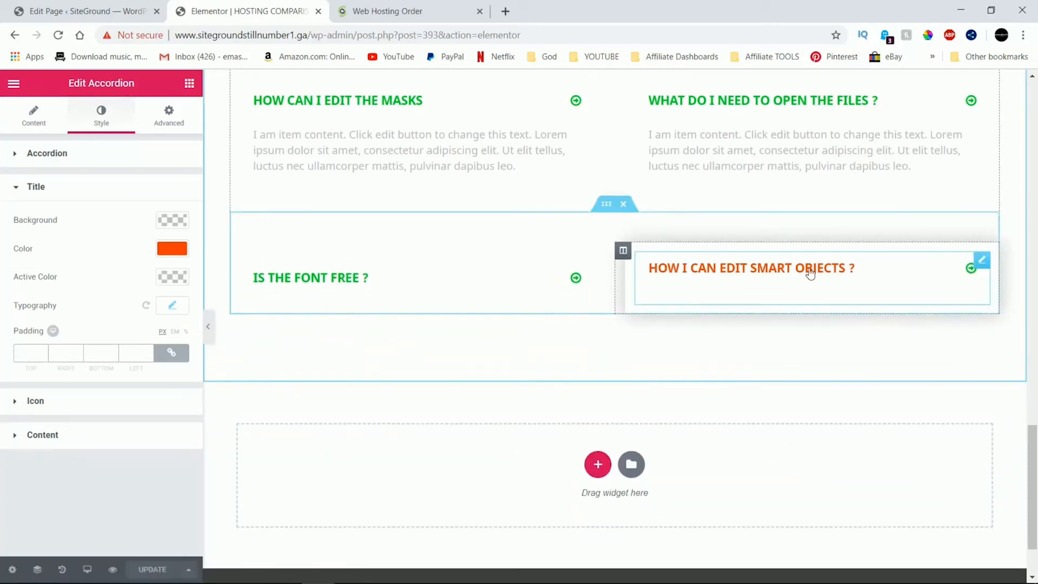
Retitle the accordion "How is the site speed compared to blue host?" and enter the description "site speed is better because...."
left_click(846, 271)
triple_click(103, 254)
type("How is the site speed compared to blue host?")
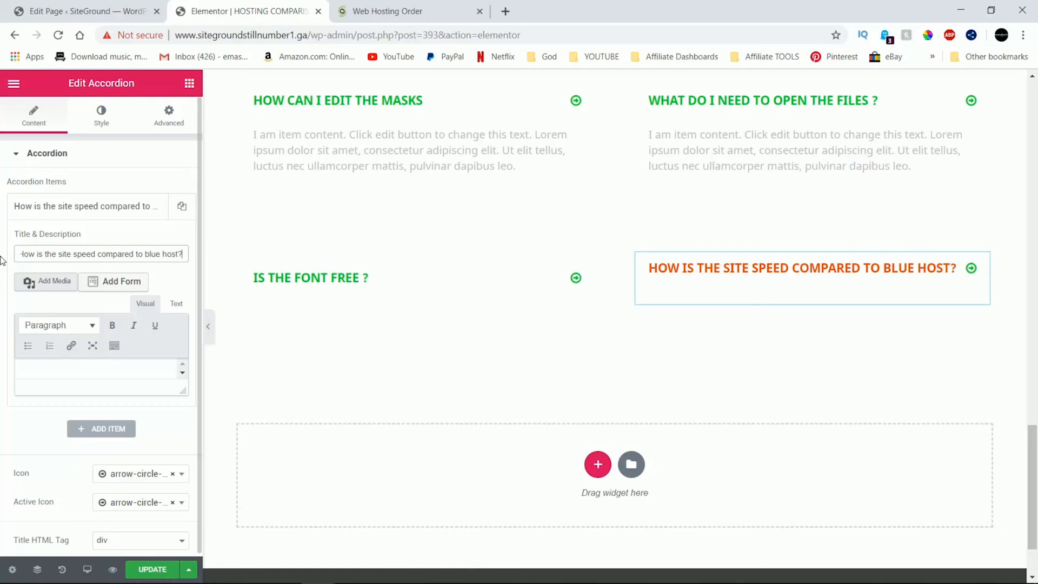
left_click(116, 369)
type("site speed is better because...")
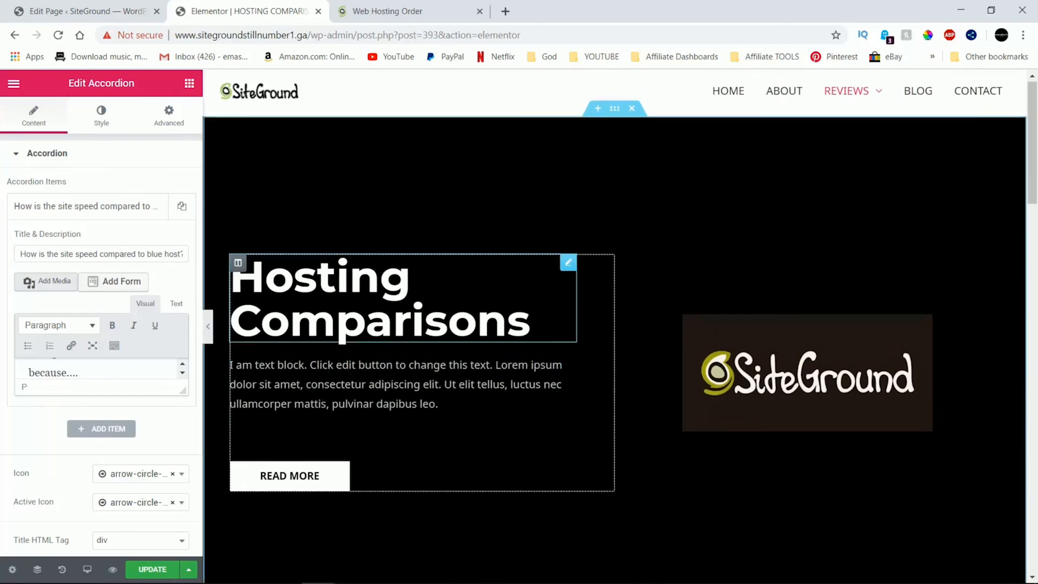
Try Full Width as the hero section's content width and return it to Boxed
left_click(615, 109)
left_click(141, 238)
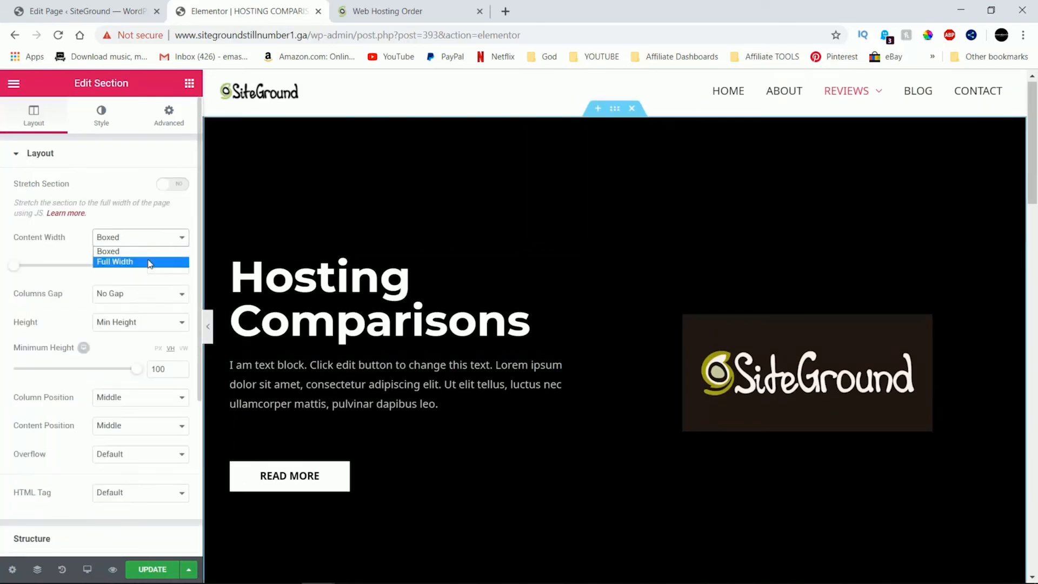
left_click(150, 262)
left_click(140, 237)
left_click(135, 250)
Delete the Facebook comments screenshot from the image widget below the hero and start choosing a replacement image
scroll(582, 456, "down", 6)
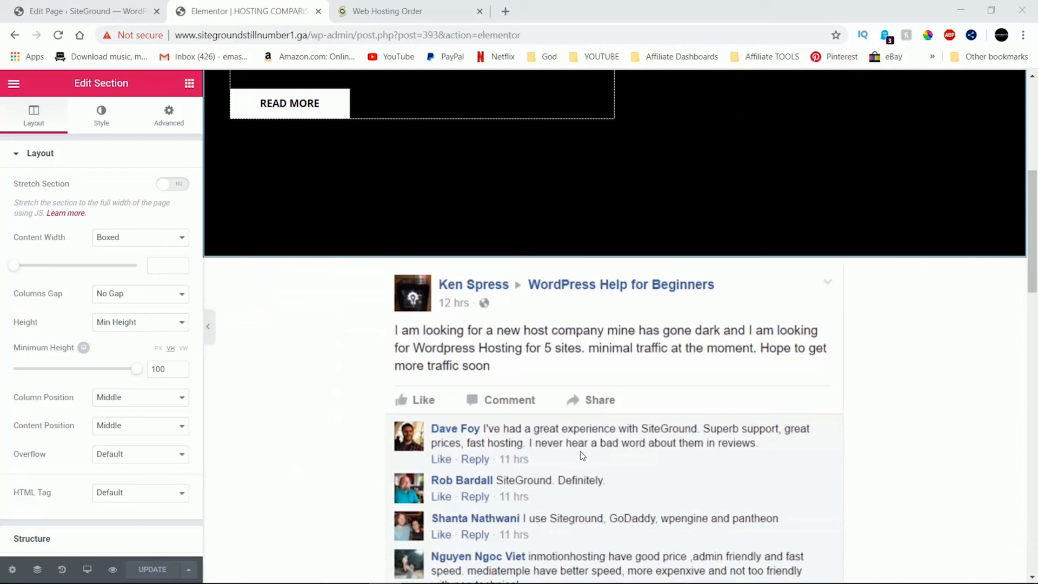
scroll(580, 456, "down", 4)
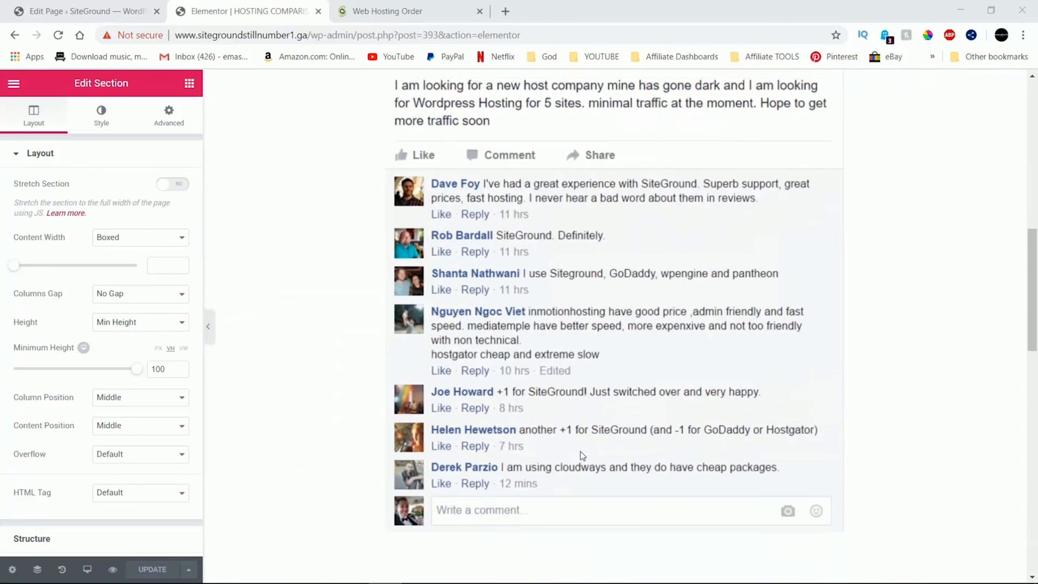
scroll(580, 451, "up", 3)
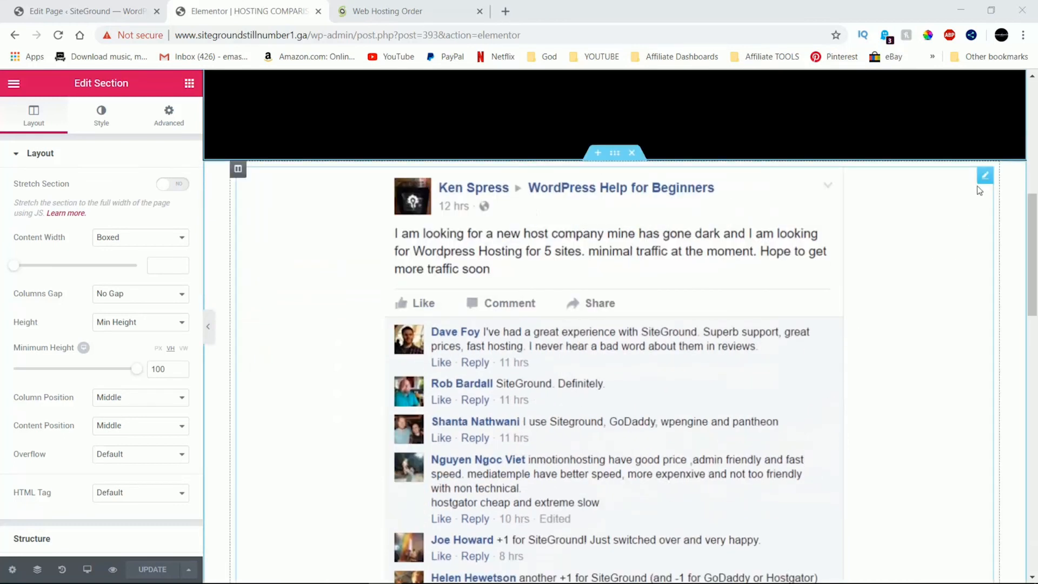
left_click(984, 176)
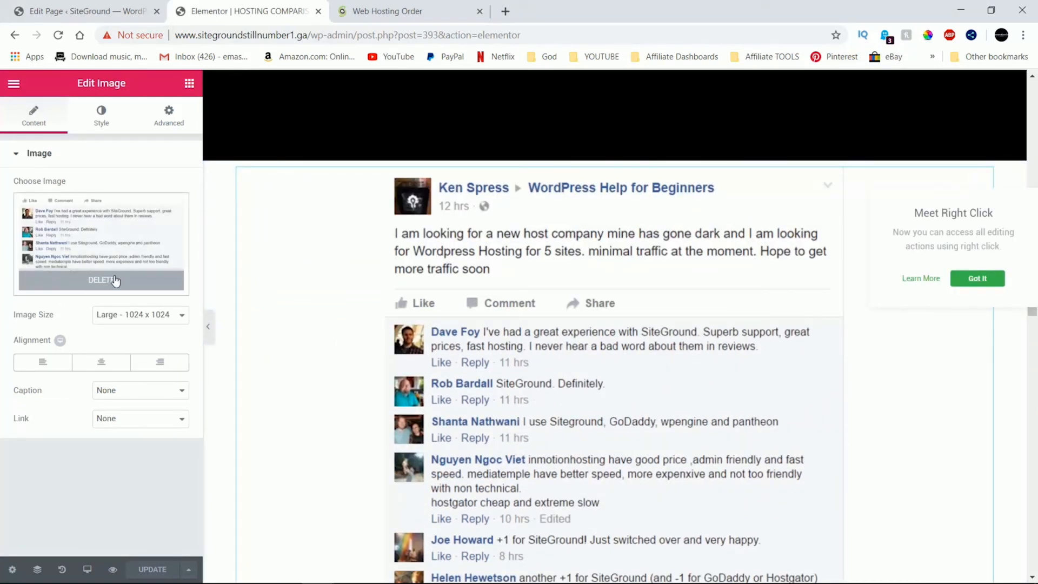
left_click(115, 281)
left_click(98, 243)
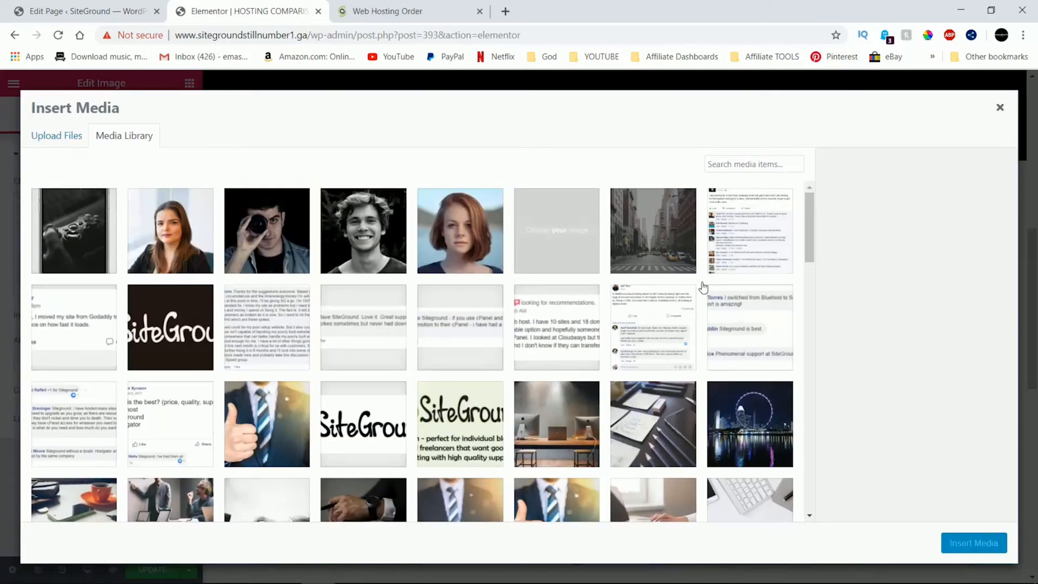
Upload Screenshot_11.png to the media library and insert it as the image below the hero
left_click(53, 146)
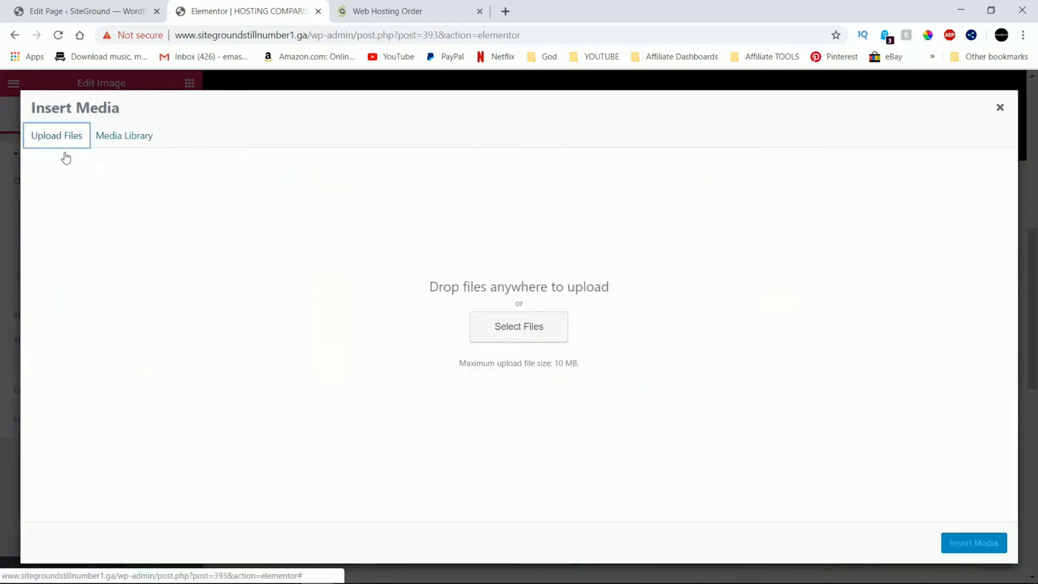
left_click(535, 326)
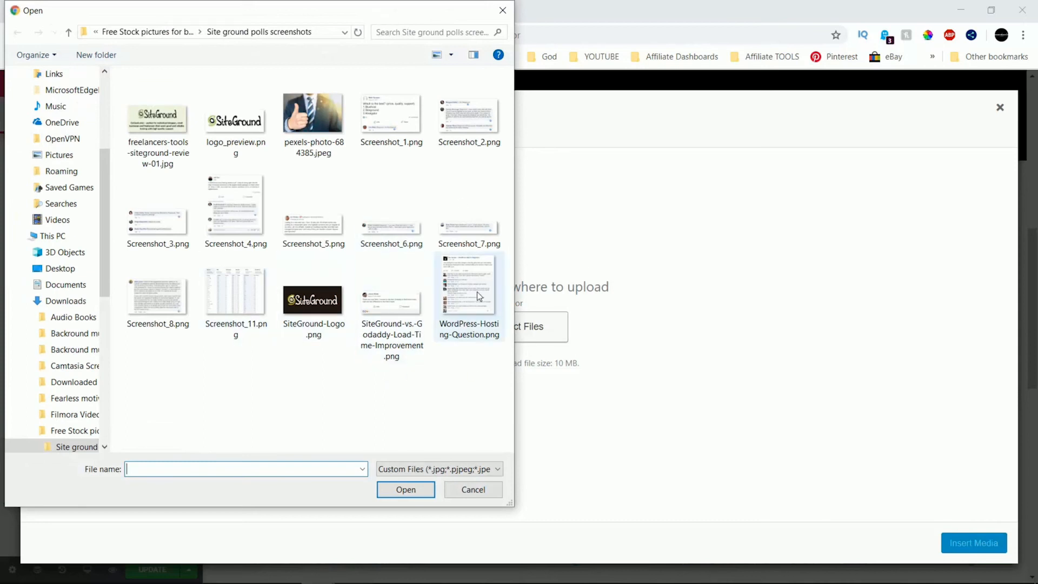
double_click(219, 287)
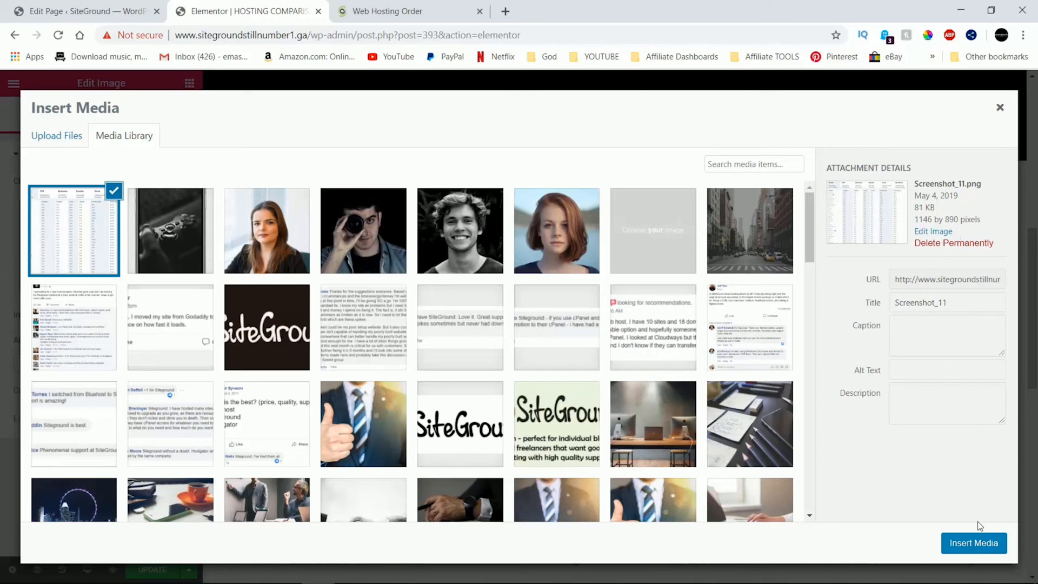
left_click(981, 542)
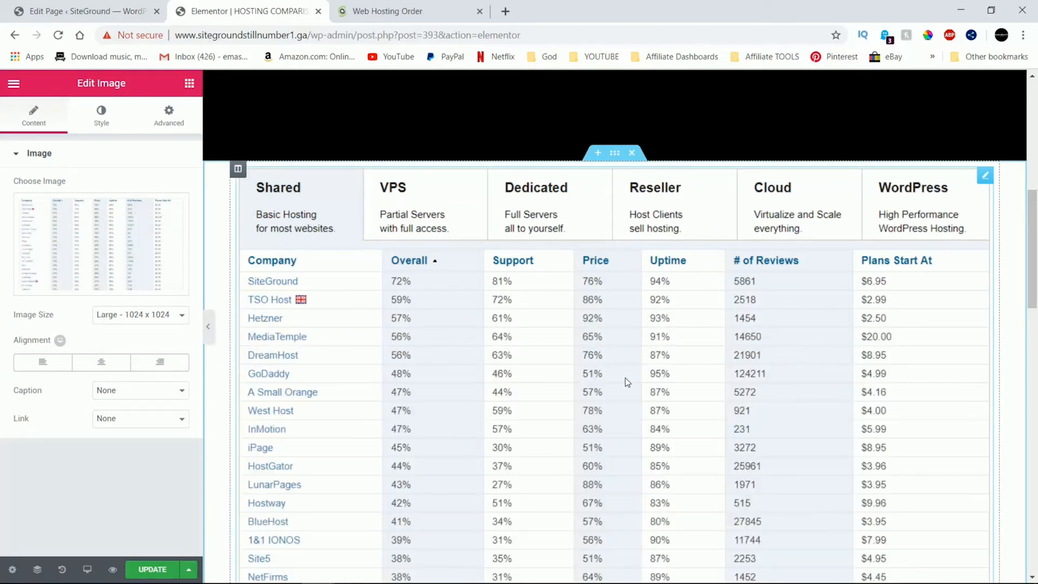
Replace the hero's placeholder paragraph with "Check out the recent comparisons on many popular website hosting services compared to SiteGround."
scroll(625, 378, "down", 3)
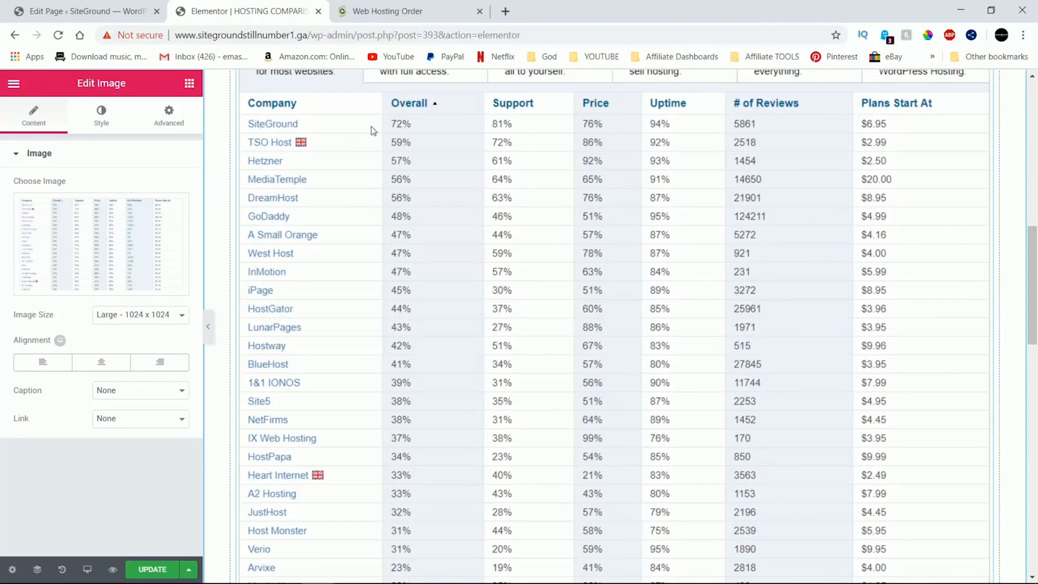
left_click_drag(1033, 262, 1034, 247)
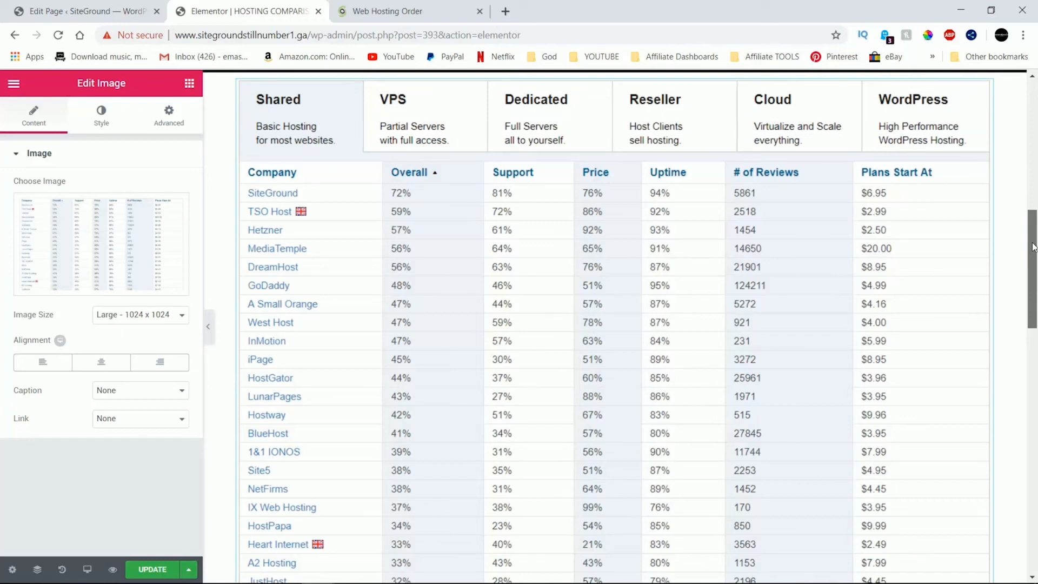
left_click_drag(1034, 247, 1035, 77)
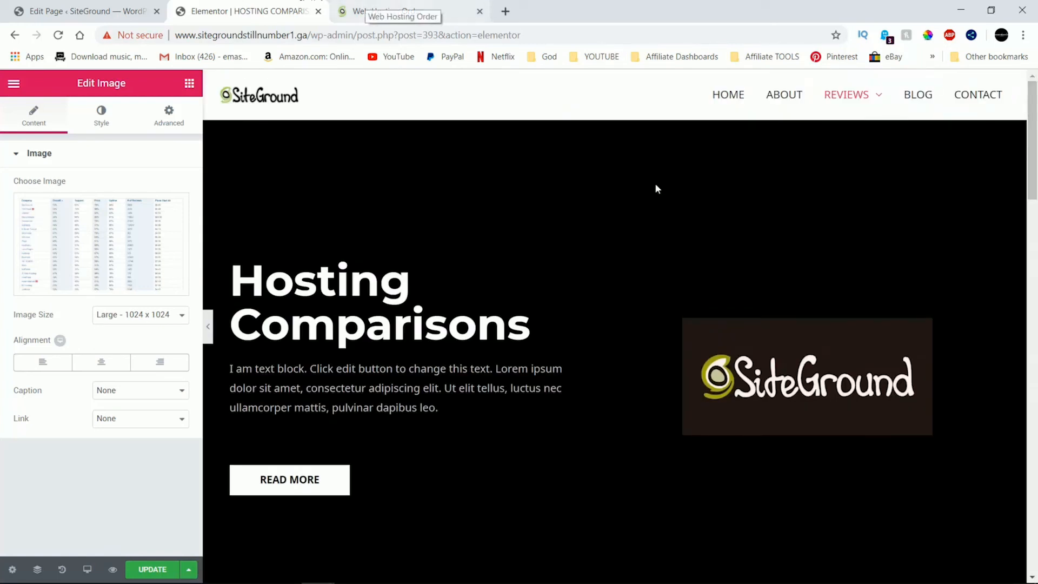
scroll(621, 307, "down", 2)
left_click(453, 290)
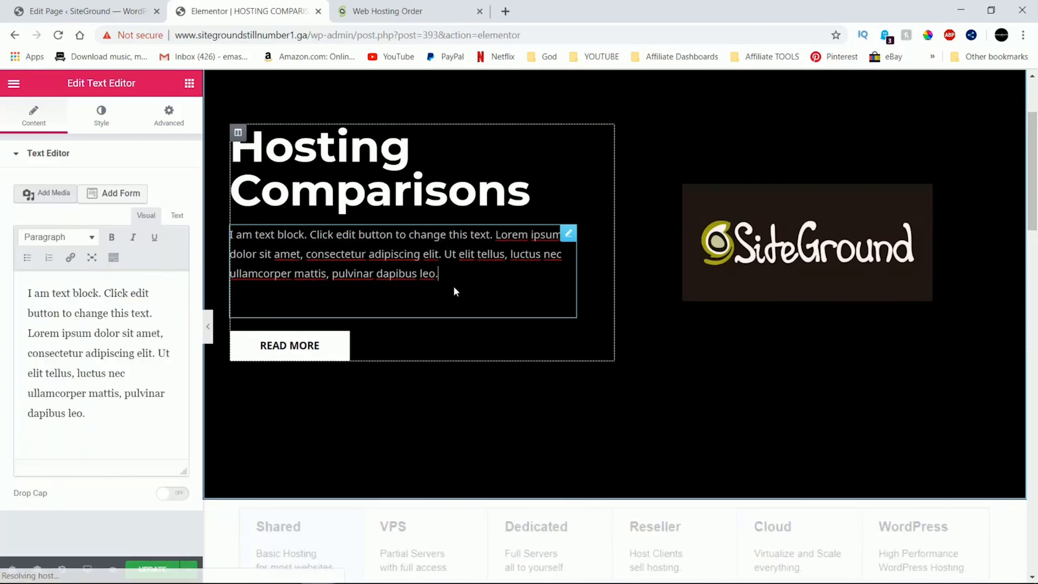
left_click_drag(453, 285, 231, 233)
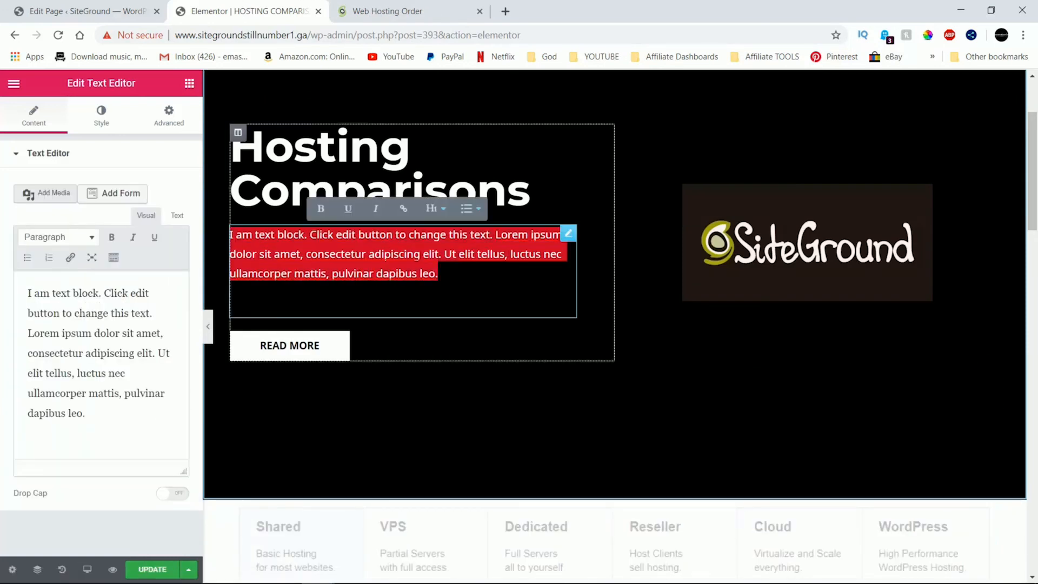
type("Check out the recent re")
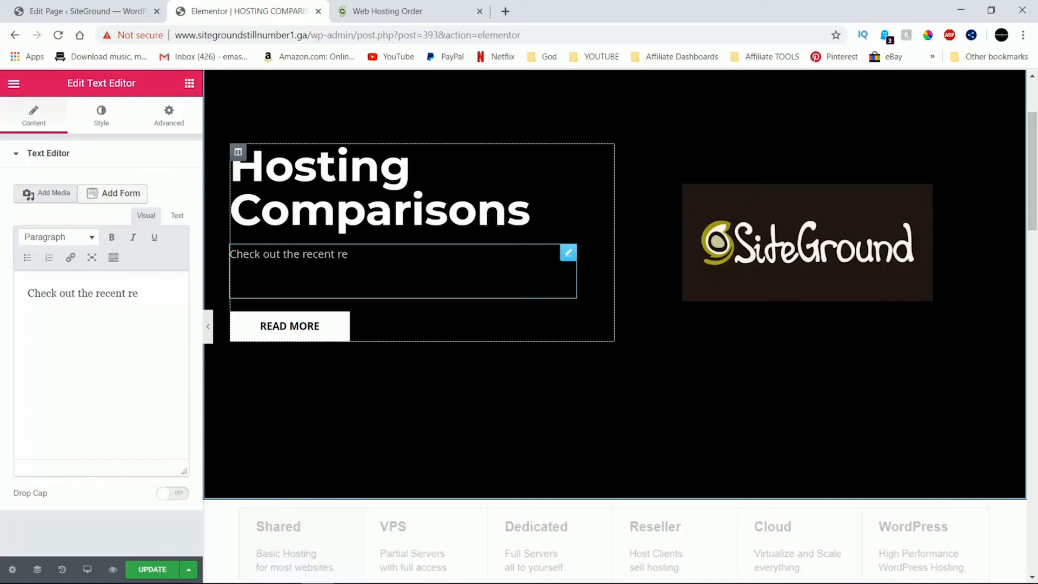
key("BackSpace")
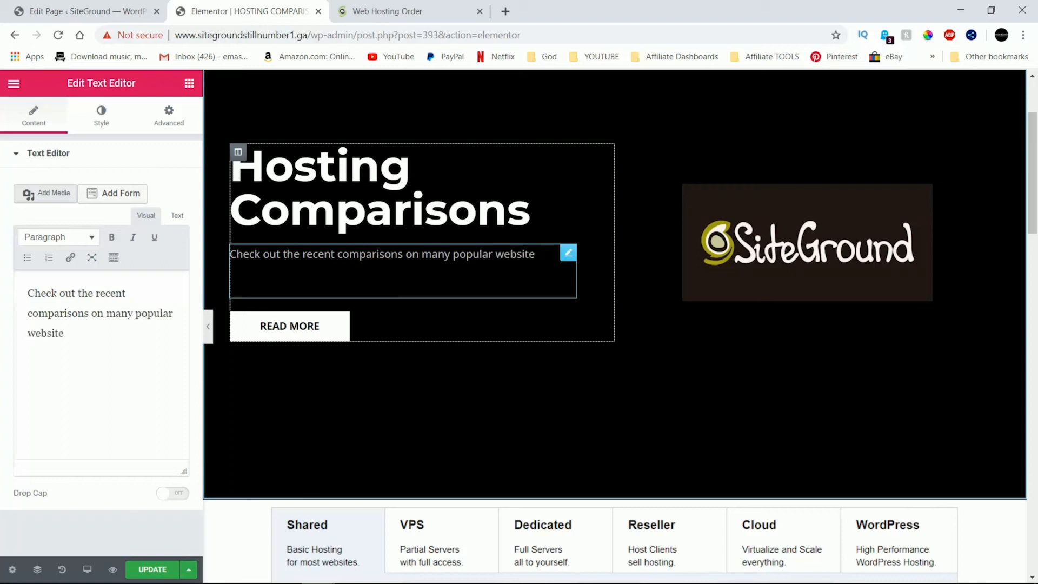
type("services compared to SiteGround.")
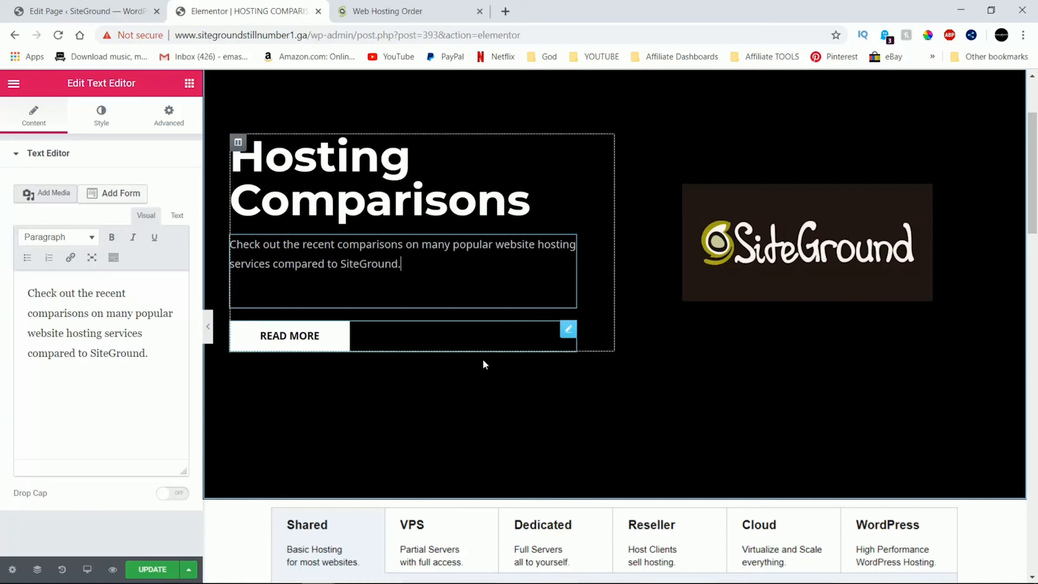
Delete the Read More button from the Hosting Comparisons hero section
left_click(568, 331)
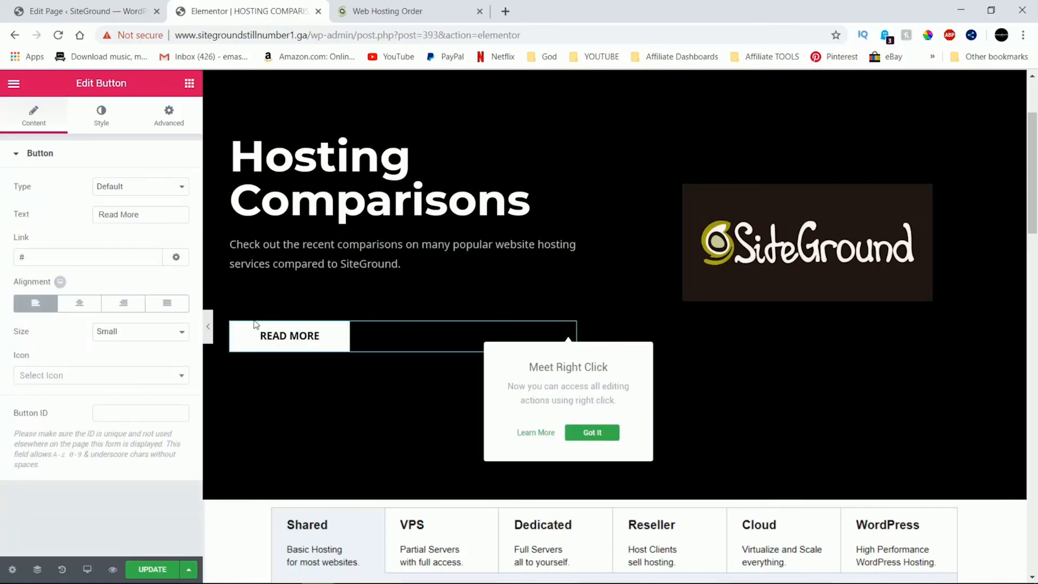
right_click(301, 338)
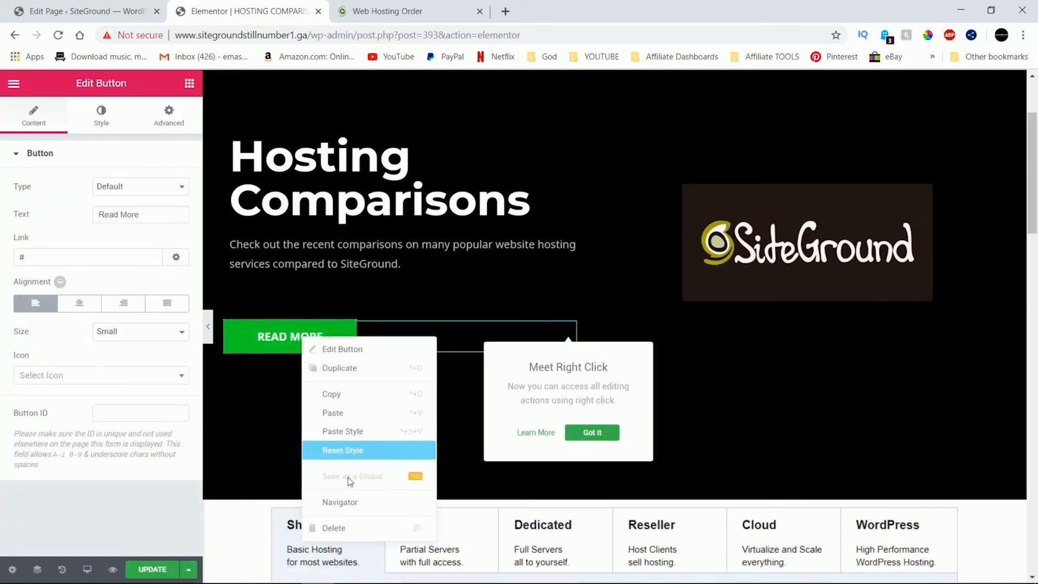
left_click(348, 528)
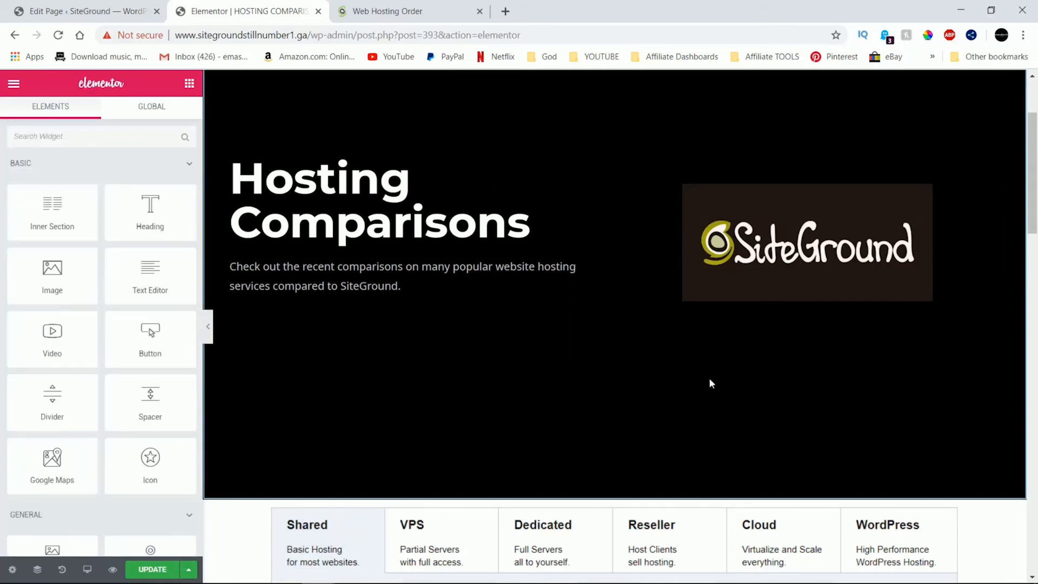
Remove the middle FAQ row, apply the site speed accordion's #f43d00 as the remaining accordions' active title colour, and update the page
scroll(710, 383, "down", 15)
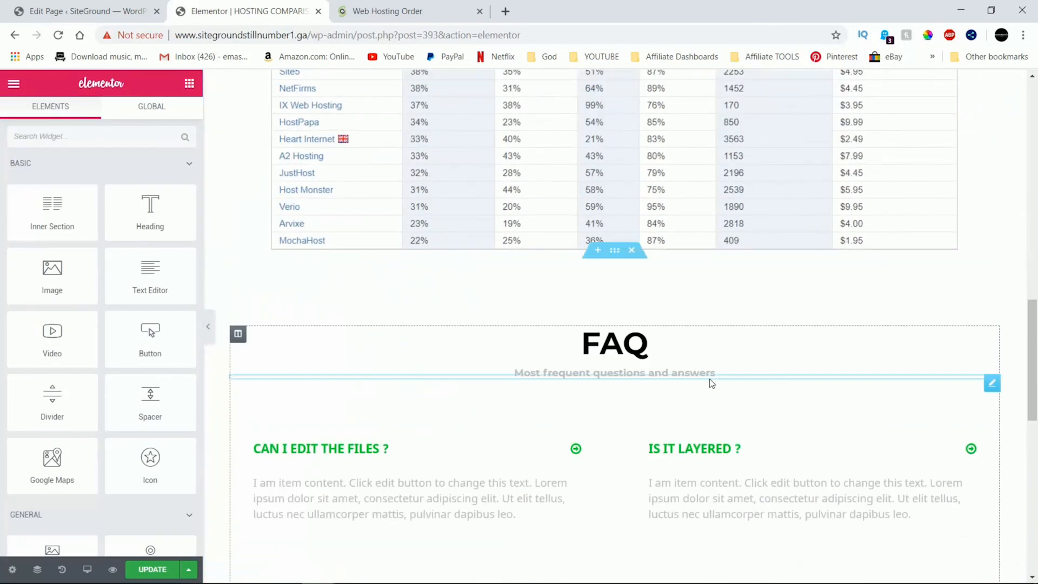
scroll(711, 382, "up", 8)
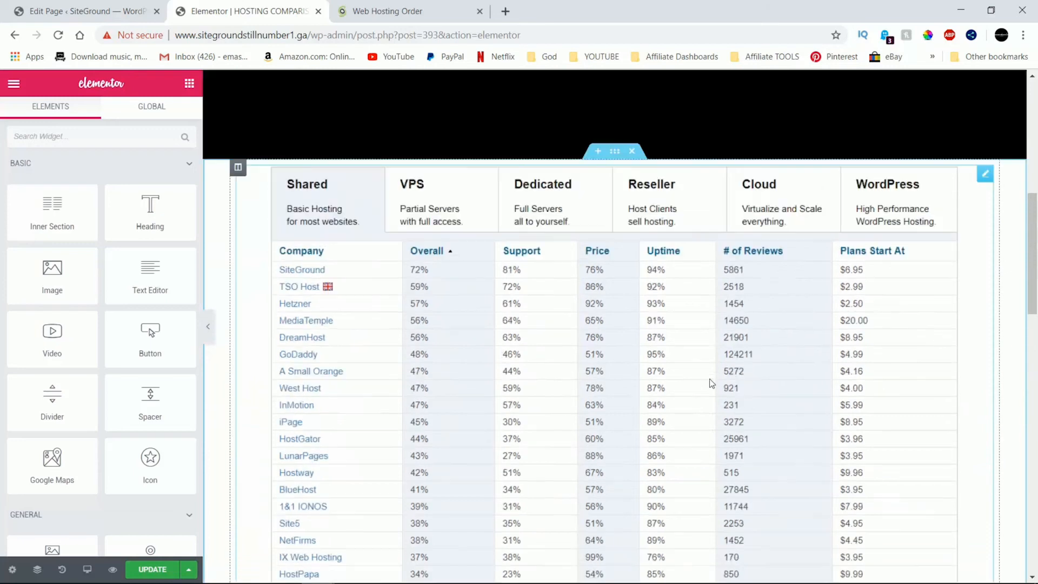
scroll(709, 382, "down", 10)
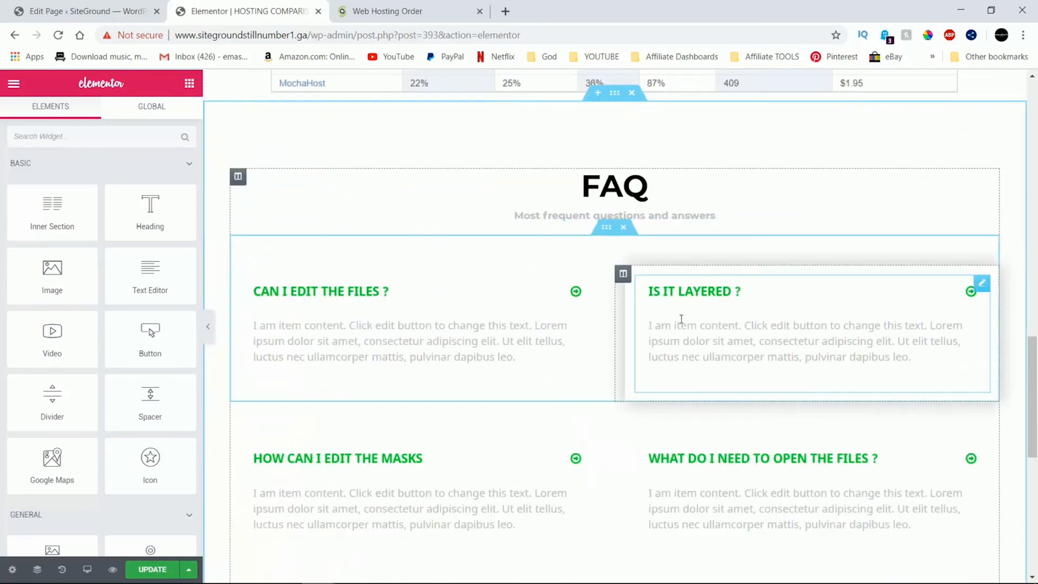
scroll(648, 214, "down", 3)
right_click(26, 252)
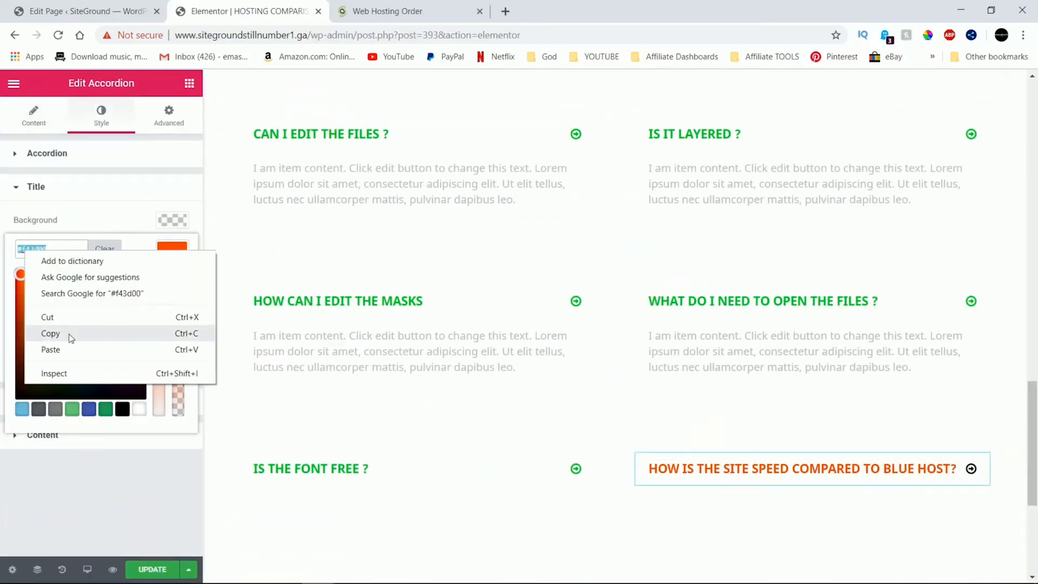
left_click(50, 333)
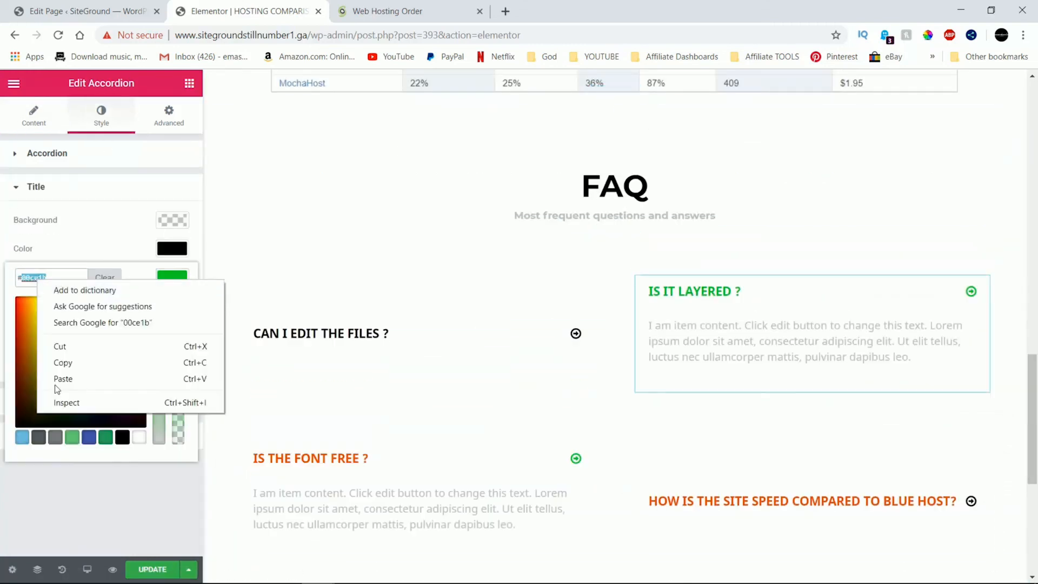
left_click(55, 381)
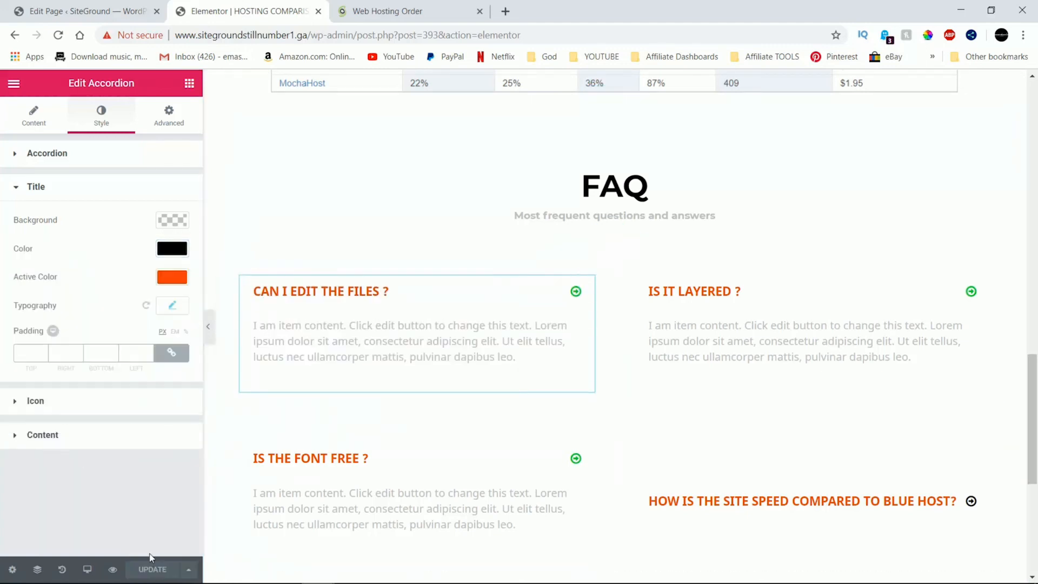
Review the HOSTING COMPARISONS page from the FAQ up to the hero and view the live page
scroll(848, 357, "down", 6)
scroll(849, 357, "up", 12)
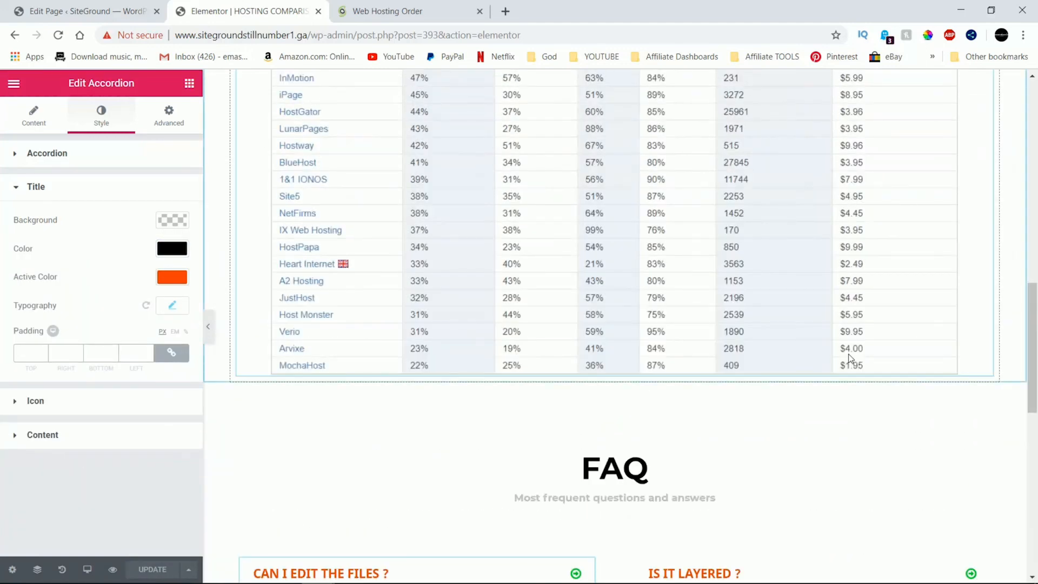
scroll(849, 356, "up", 10)
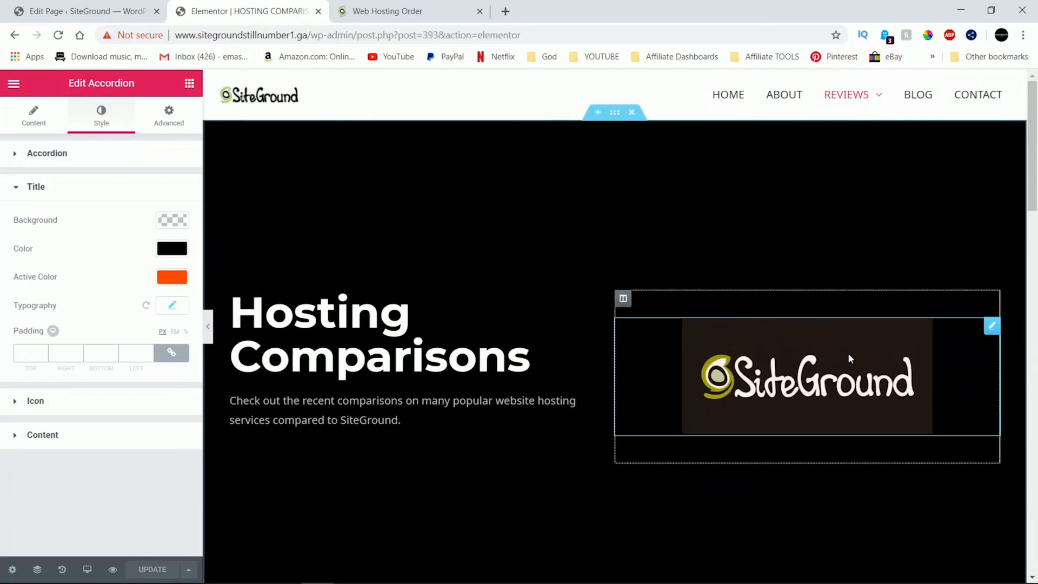
scroll(436, 300, "down", 3)
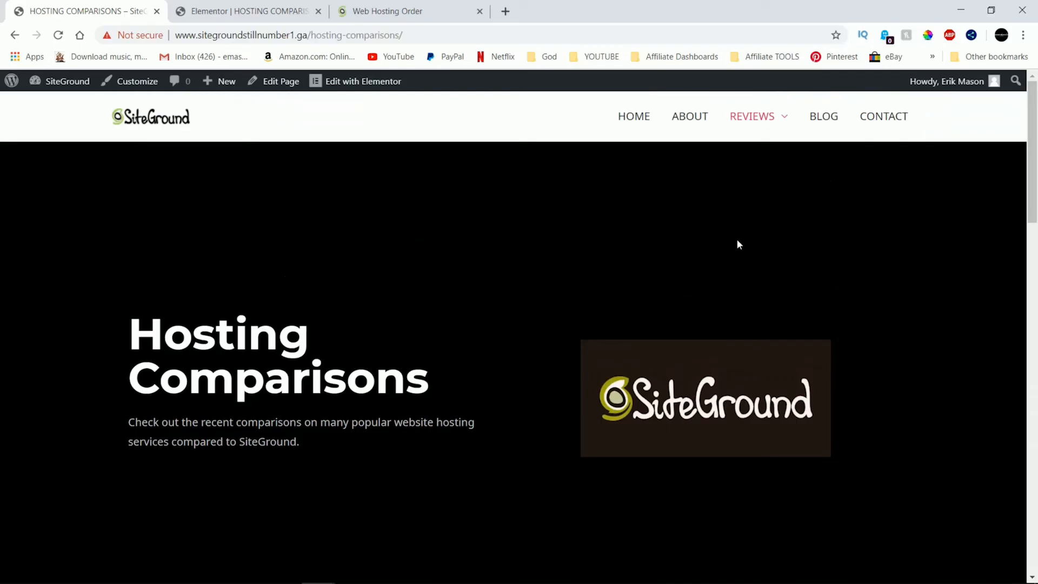
Look through the live CHOOSE A PLAN page under Reviews and open it for editing in Elementor
mouse_move(756, 118)
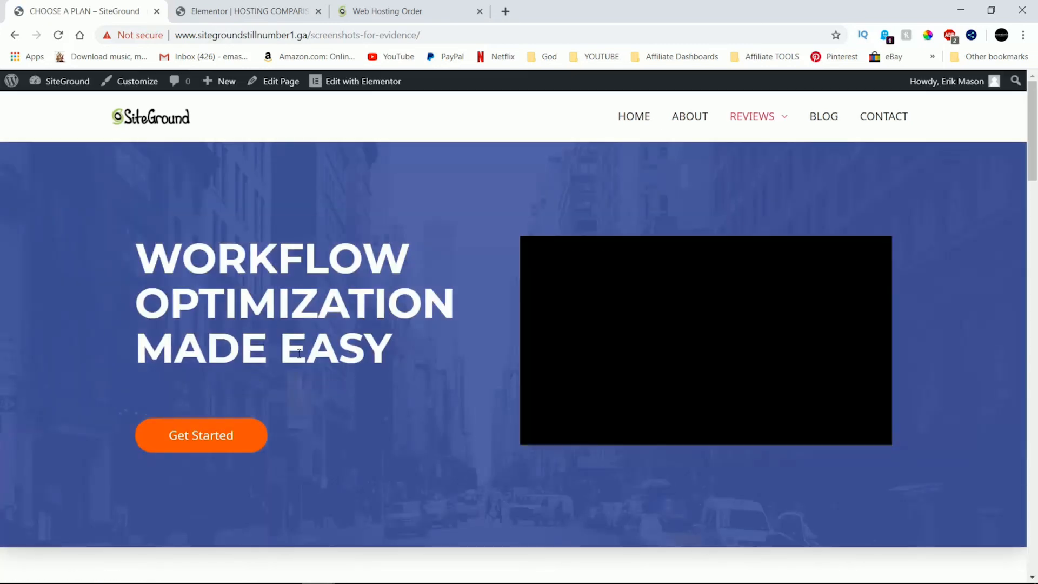
scroll(483, 329, "down", 2)
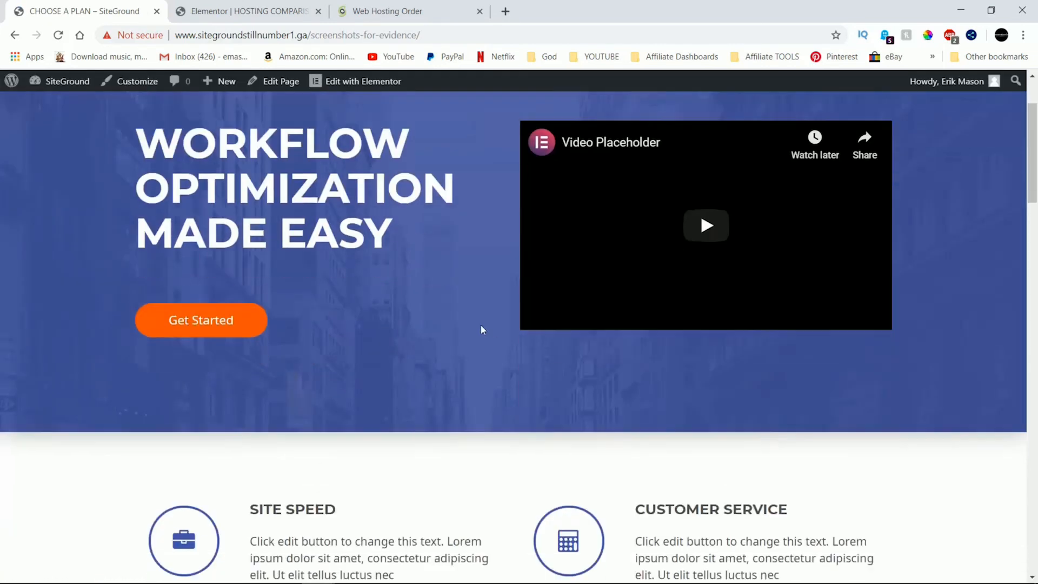
scroll(483, 329, "down", 6)
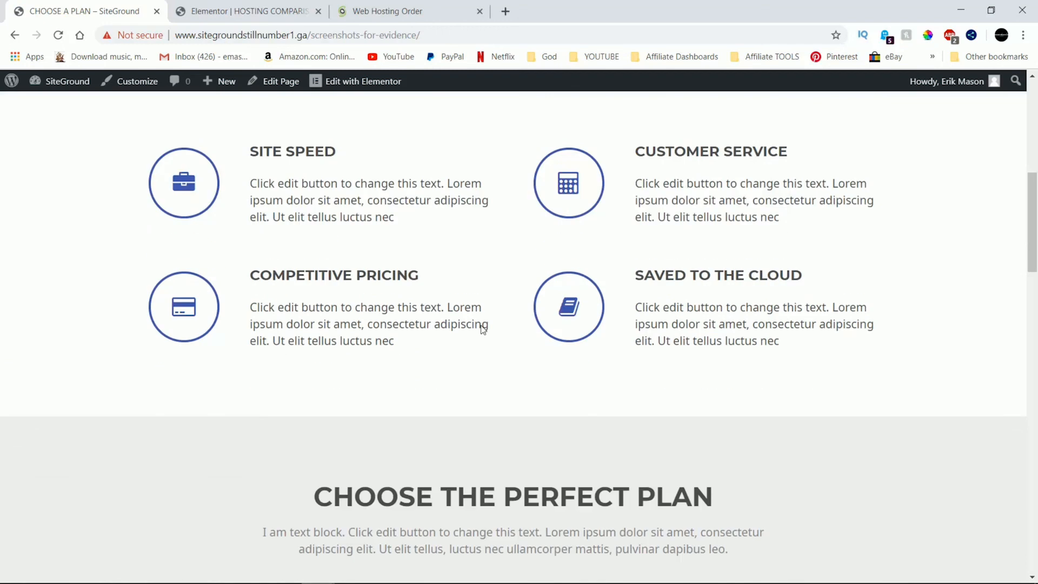
scroll(483, 330, "down", 12)
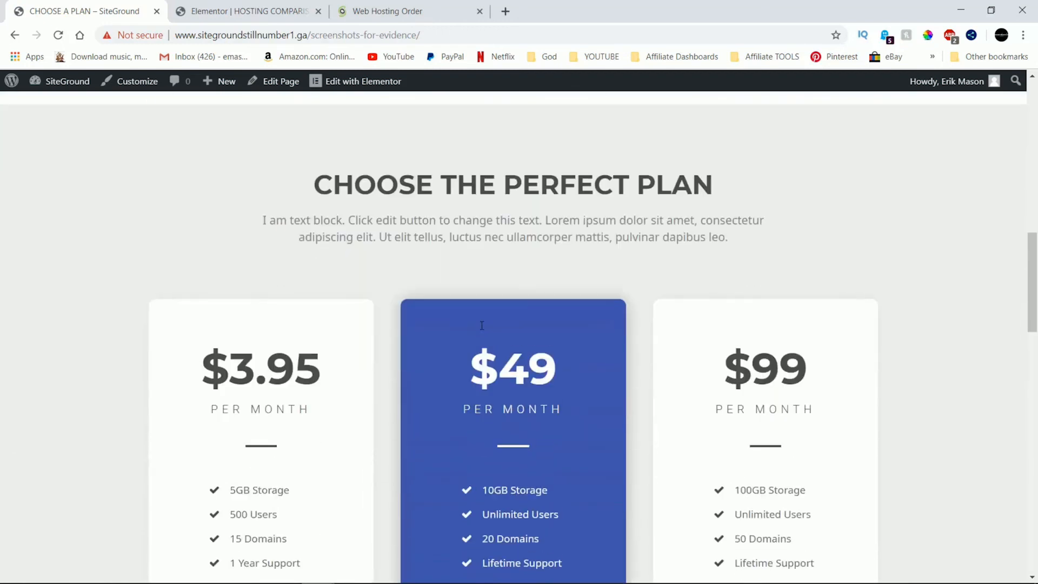
scroll(483, 329, "down", 17)
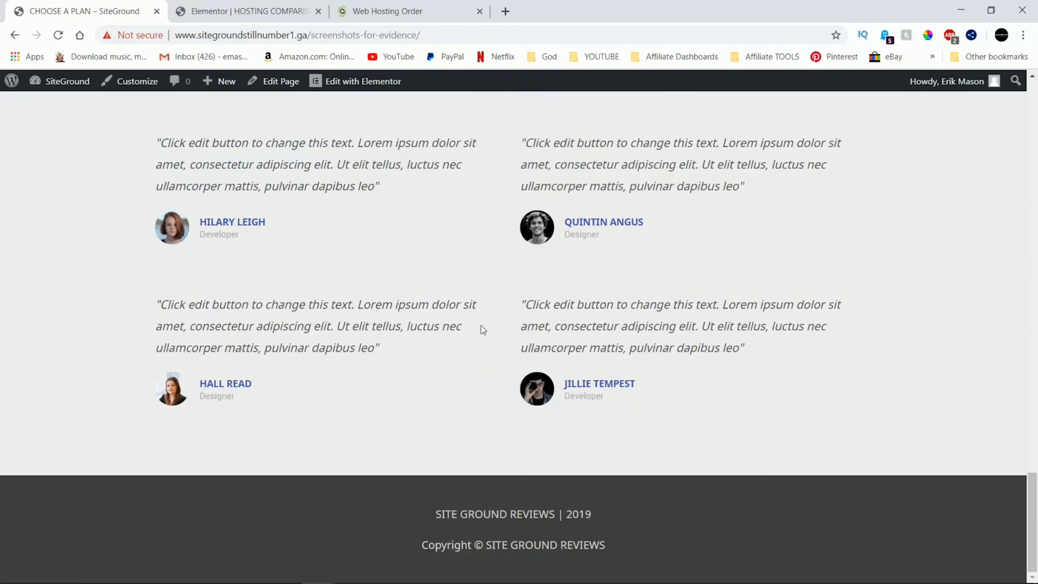
scroll(483, 329, "up", 20)
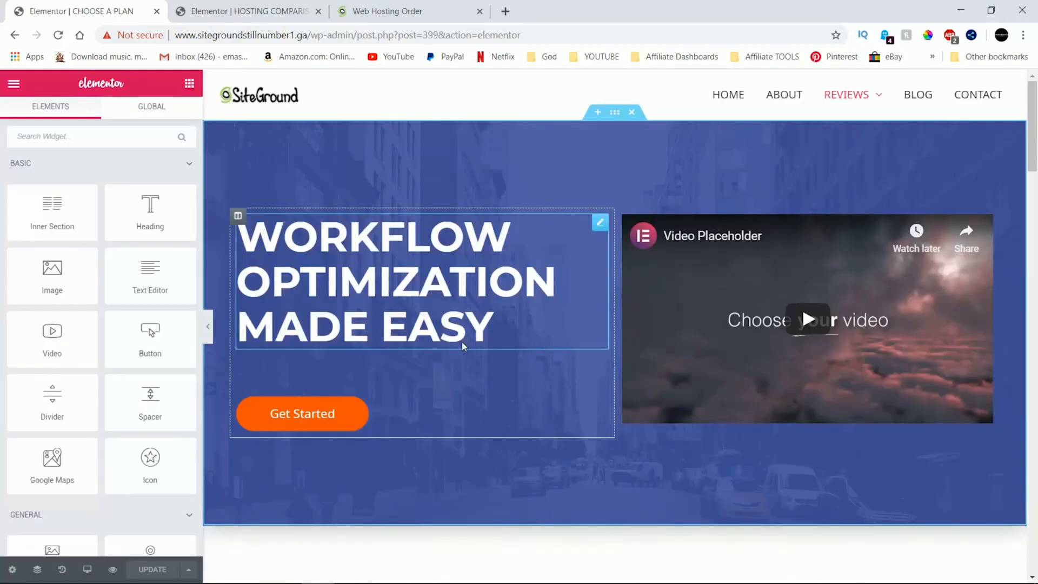
Clear the placeholder YouTube link from the hero section's video
left_click(985, 223)
left_click_drag(19, 229, 198, 240)
key("BackSpace")
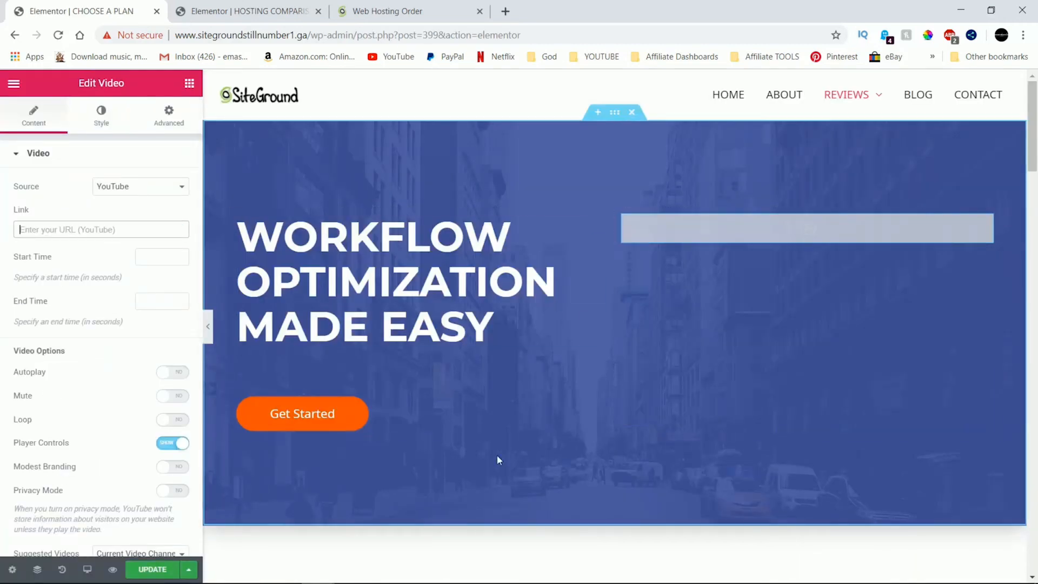
scroll(490, 352, "down", 6)
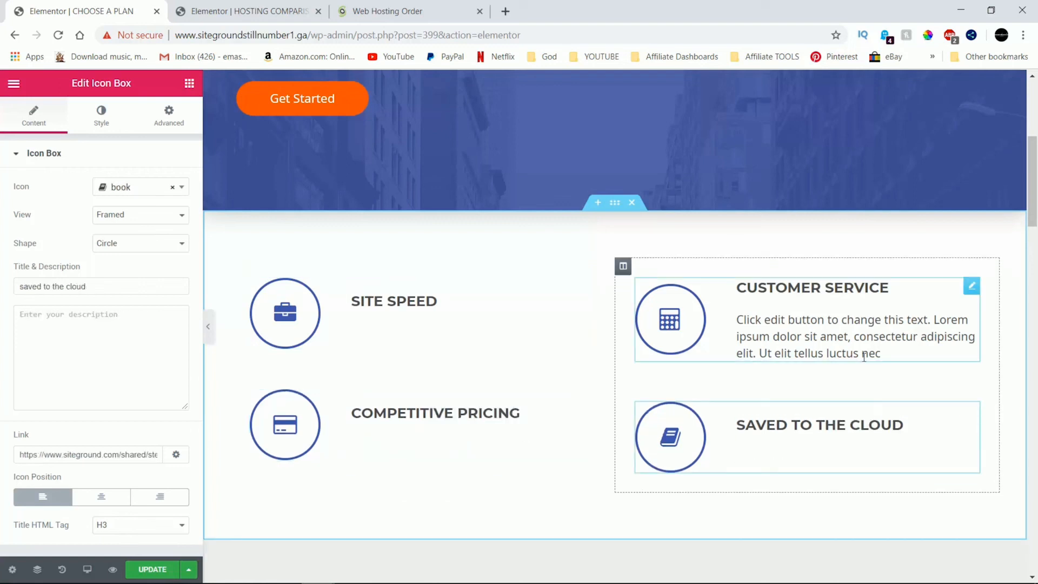
scroll(615, 325, "down", 5)
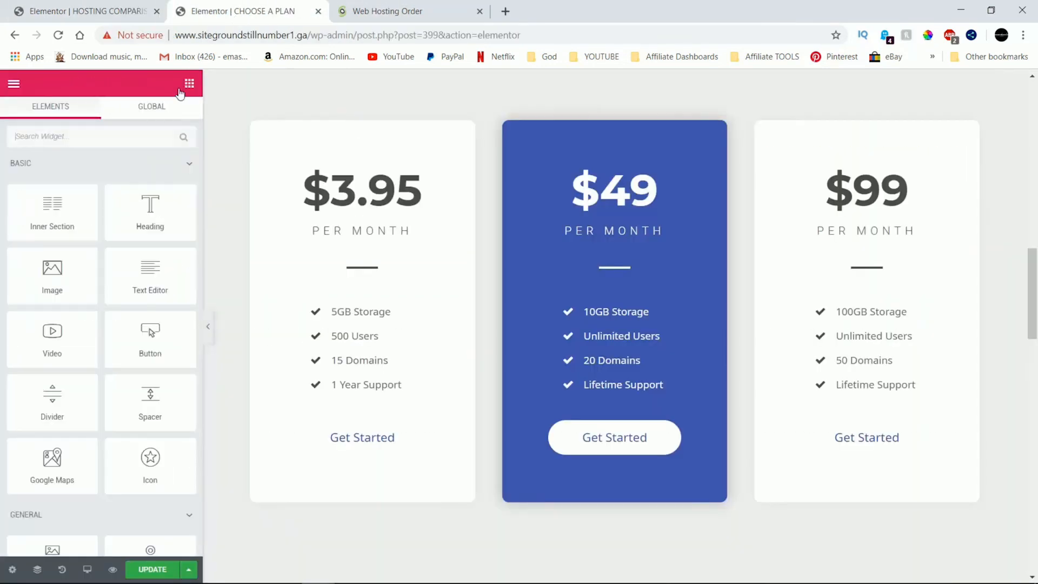
Add the text "Start Up" above the $3.95 price in the first plan column and update the page
left_click_drag(148, 290, 277, 178)
key("ctrl+a")
type("Start Up")
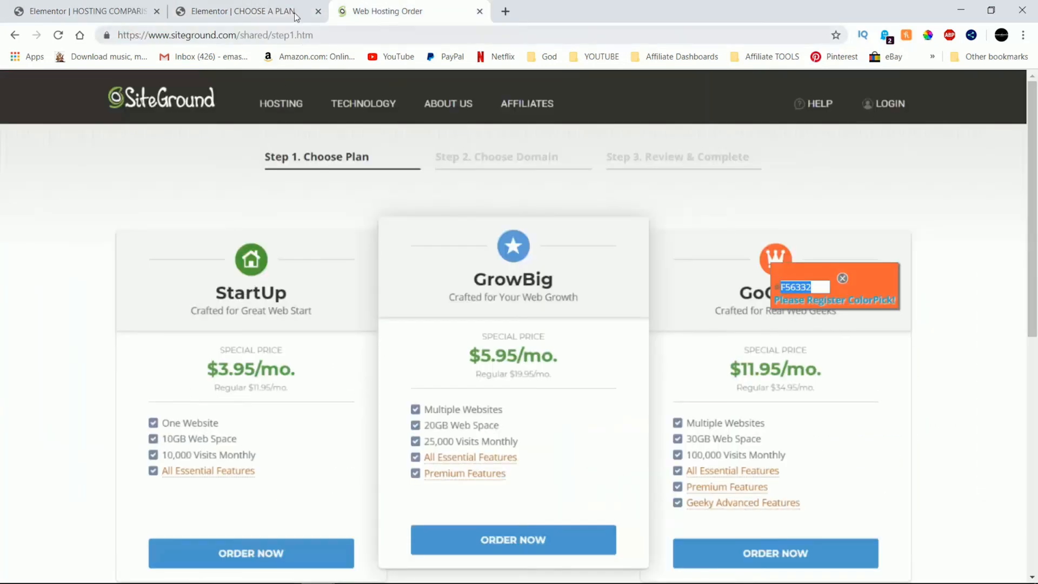
left_click(152, 574)
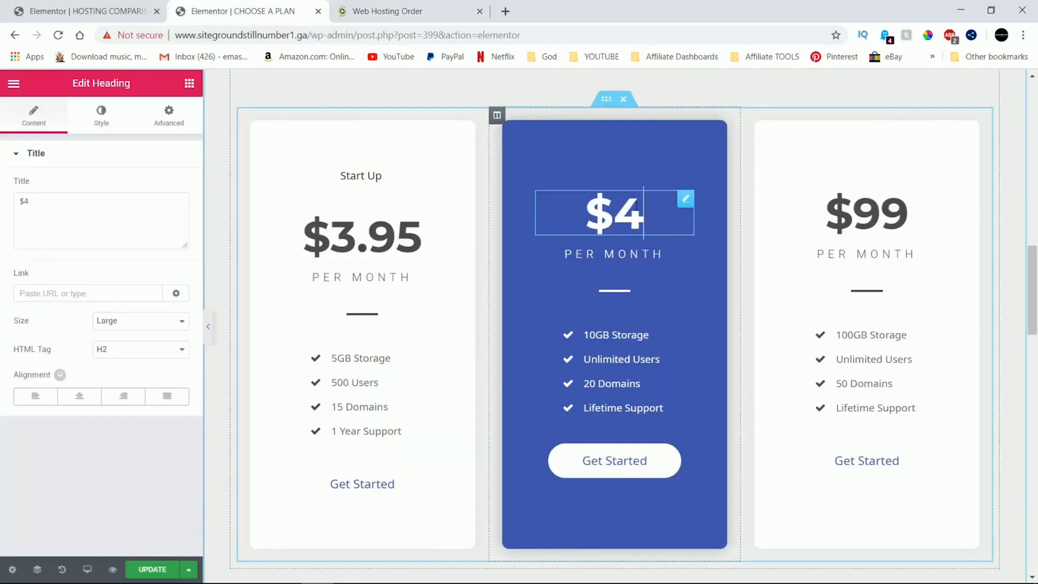
Set the middle plan's price to $5.95 and add the text "Grow Big" in white above it
key("BackSpace")
type("5.95")
left_click(189, 83)
left_click_drag(150, 282, 606, 186)
left_click_drag(645, 254, 533, 173)
left_click_drag(126, 394, 47, 277)
key("BackSpace")
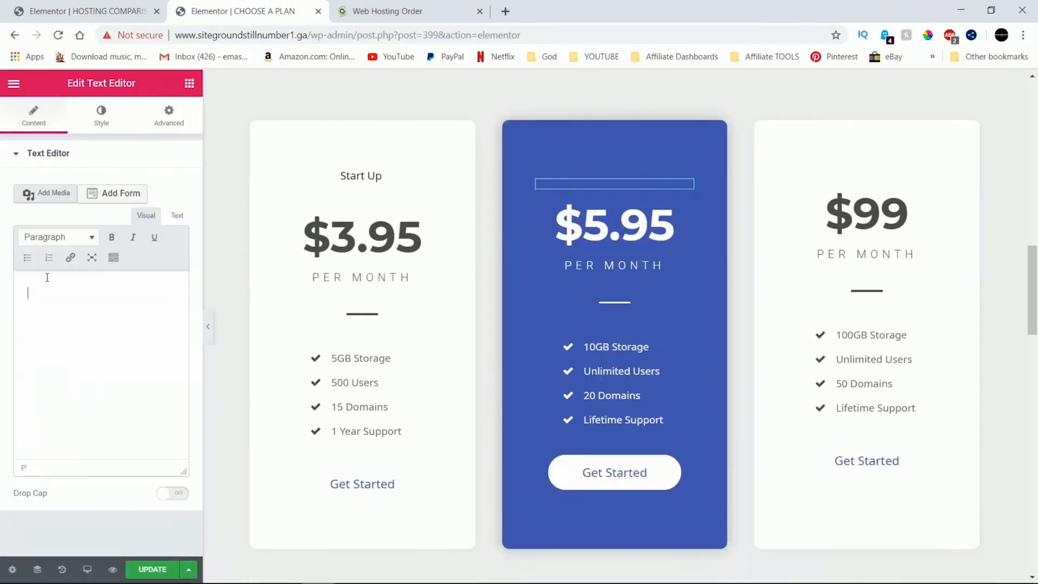
type("Grow Big")
left_click(101, 114)
left_click(172, 232)
left_click(18, 250)
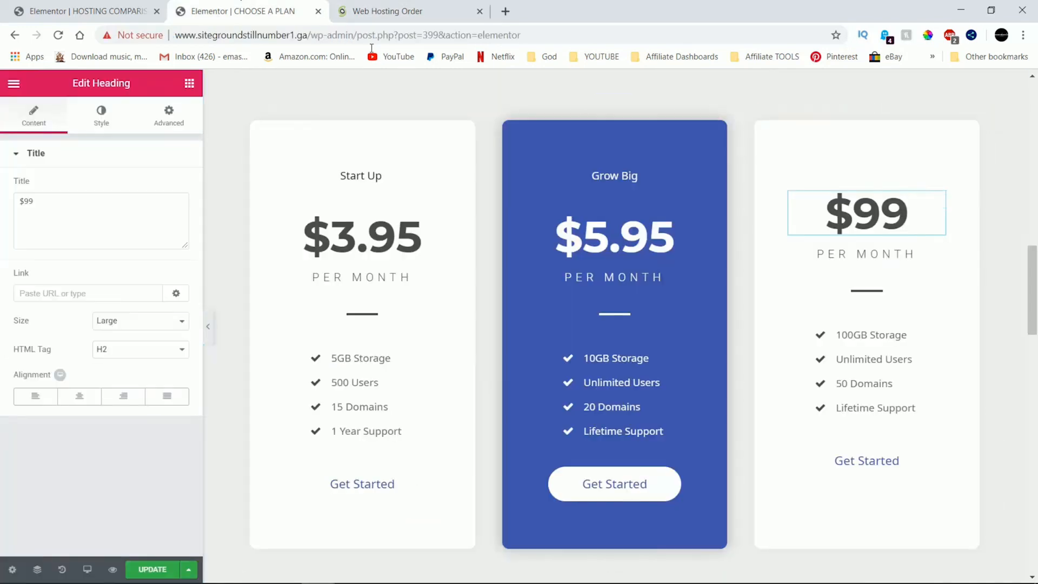
Set the third plan's price to $11.95 and add the text "Go Geek" above it
key("BackSpace")
key("BackSpace")
type("11.95")
left_click(102, 114)
left_click(190, 83)
left_click_drag(150, 281, 853, 189)
left_click_drag(126, 394, 15, 295)
key("BackSpace")
type("Go Geek")
Set the font size of the Start Up, Grow Big and Go Geek titles to 25 px
left_click(361, 176)
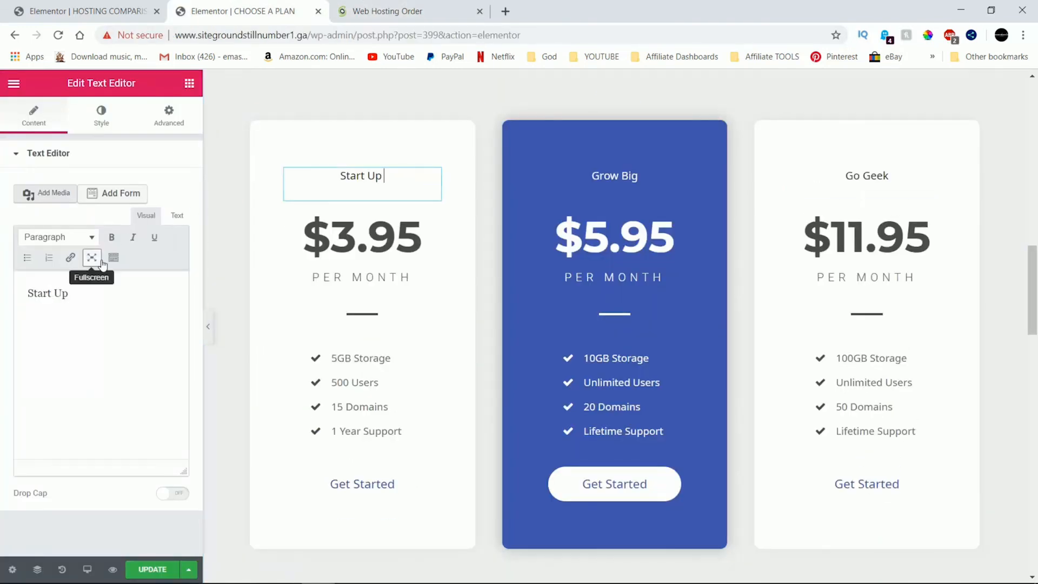
left_click(101, 115)
left_click(172, 261)
left_click_drag(25, 344, 38, 349)
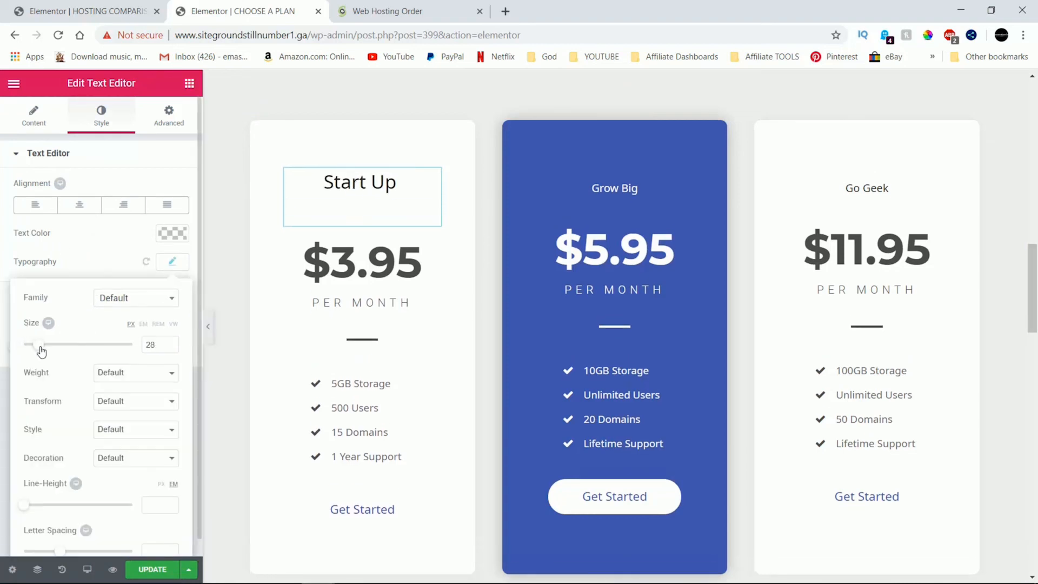
triple_click(615, 185)
left_click(172, 262)
left_click(162, 345)
type("25")
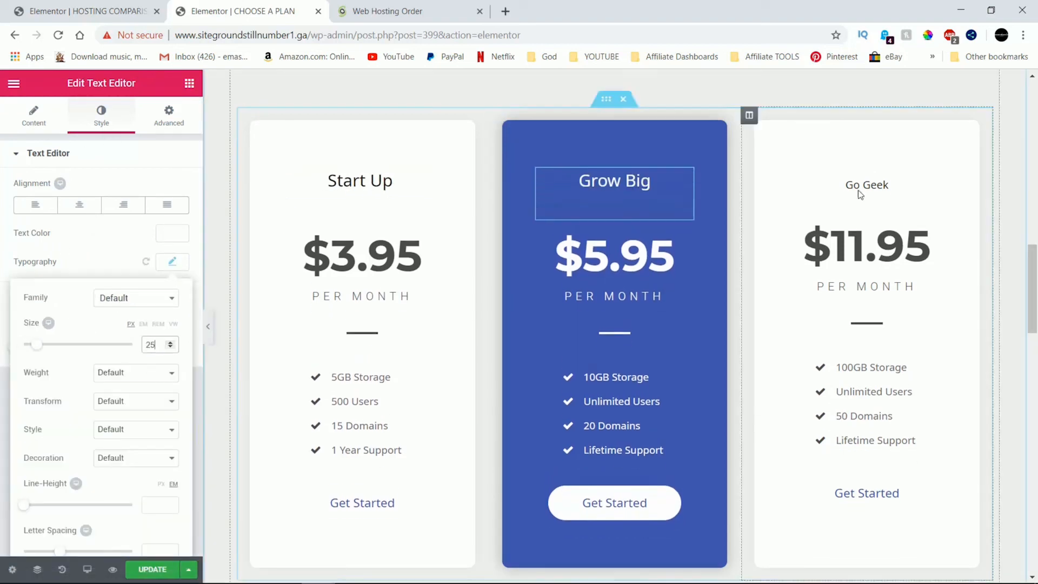
left_click(858, 193)
left_click(172, 261)
left_click(161, 344)
type("25")
Set the Start Up plan's features to "One website", "10gb of webspace", "10k visits monthly" and "All essential features"
left_click(387, 379)
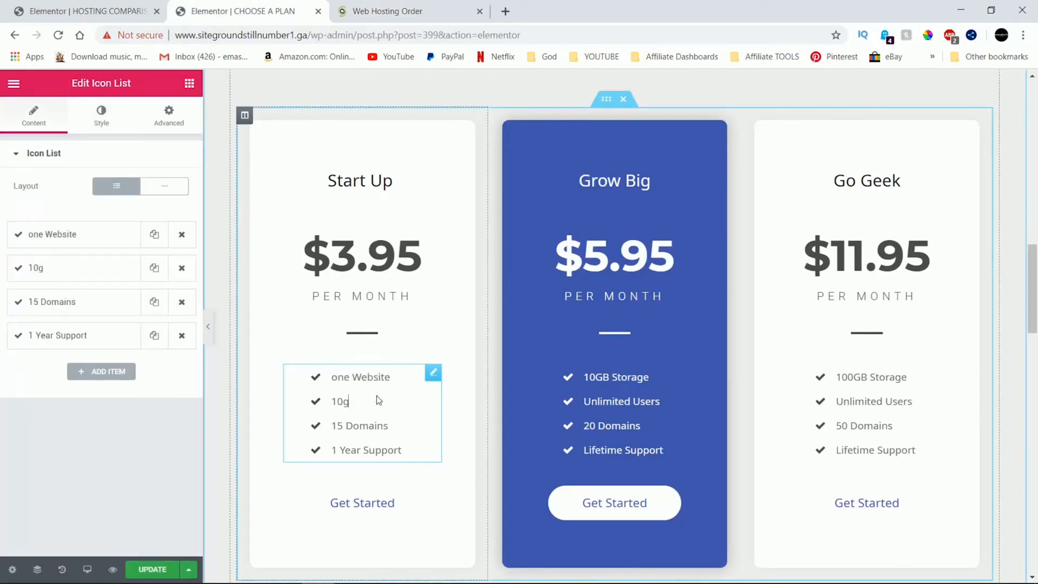
type("ace")
left_click(403, 425)
type("10,")
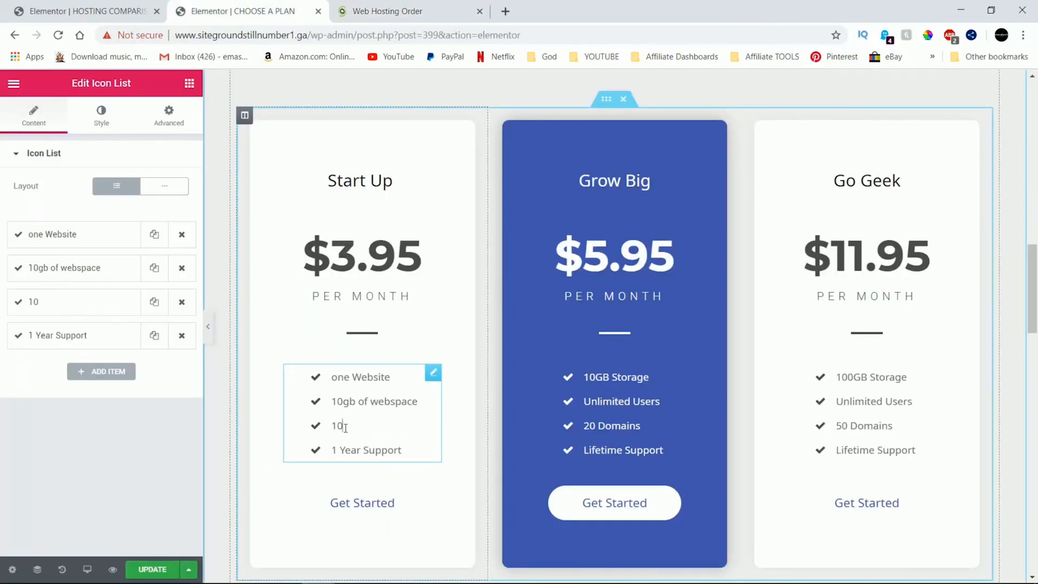
key("ctrl+a")
key("BackSpace")
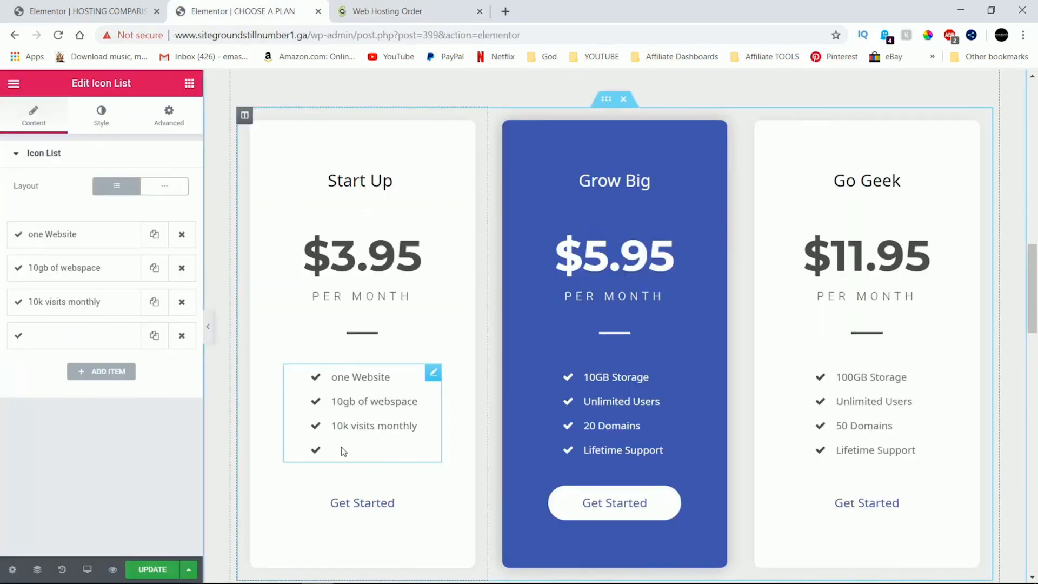
left_click(81, 335)
left_click(42, 382)
type("All essential features")
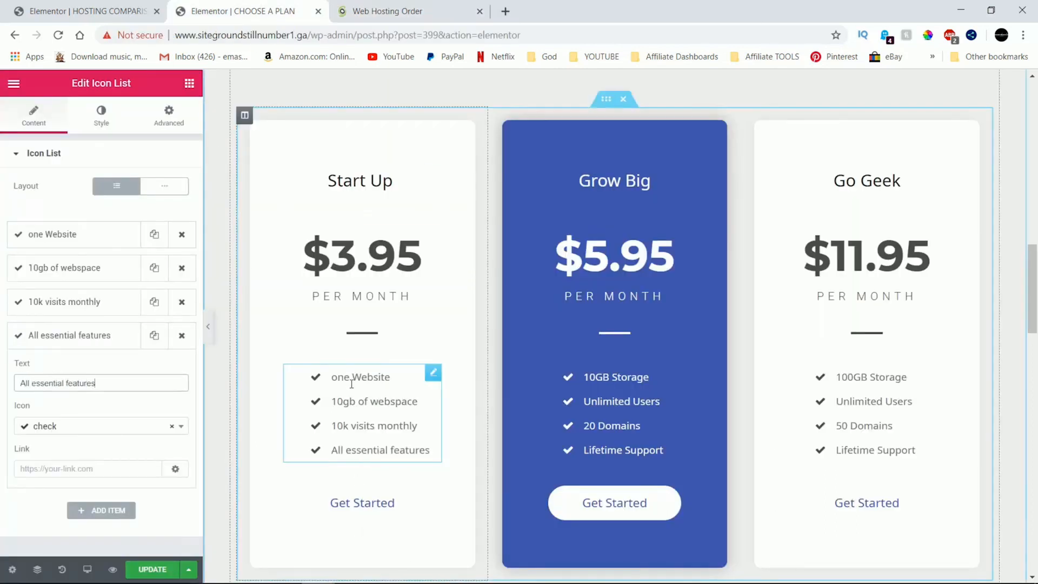
Set the first two features of the Grow Big plan to "Multiple websites" and "20gb web space"
scroll(681, 307, "down", 15)
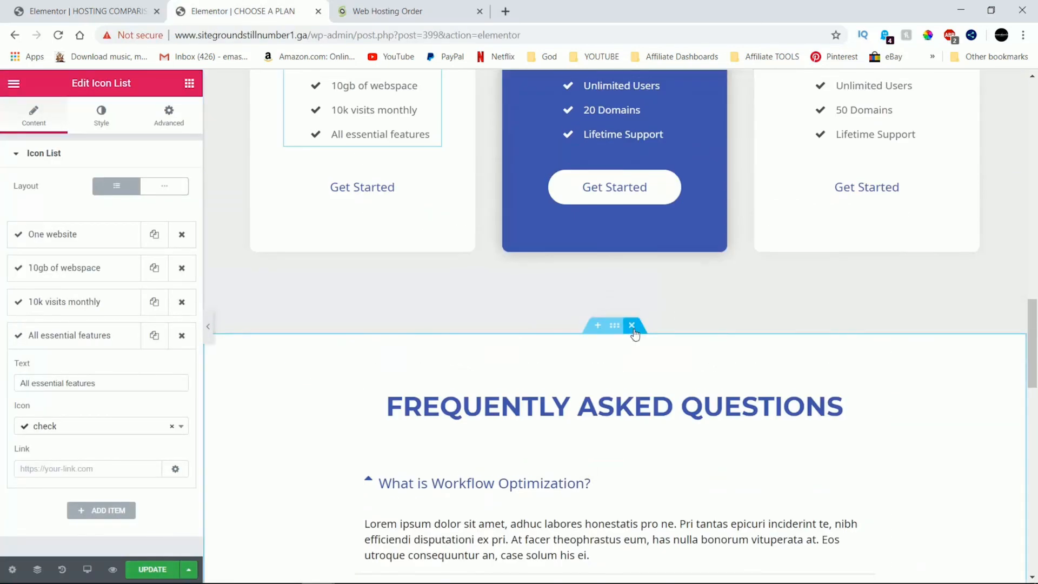
scroll(597, 449, "up", 20)
scroll(569, 520, "down", 6)
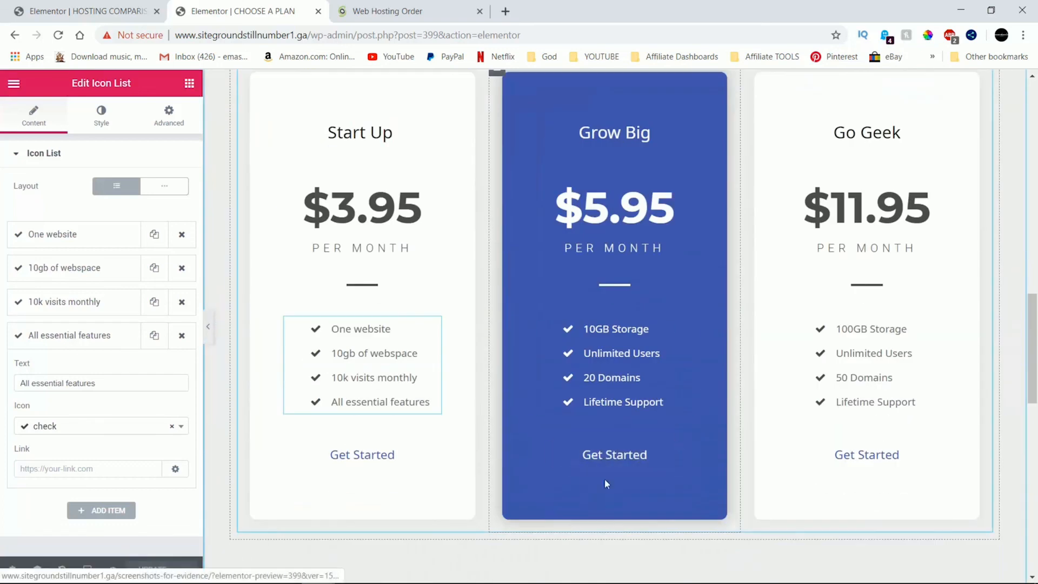
key("ctrl+Tab")
left_click(243, 12)
left_click(614, 365)
left_click(86, 235)
triple_click(31, 280)
type("Multiple websites")
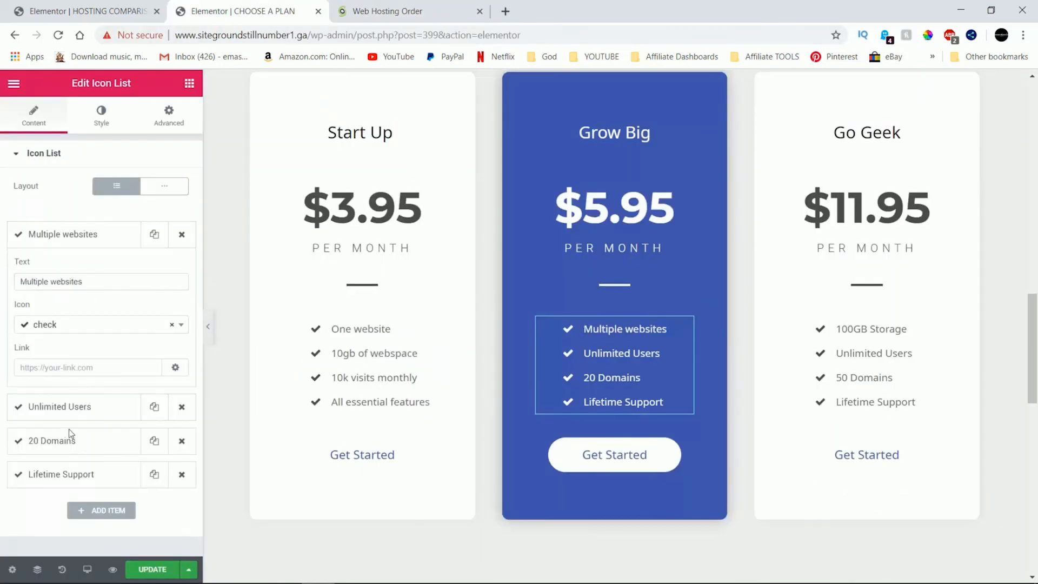
left_click(60, 406)
triple_click(65, 314)
type("20gb web space")
left_click(51, 431)
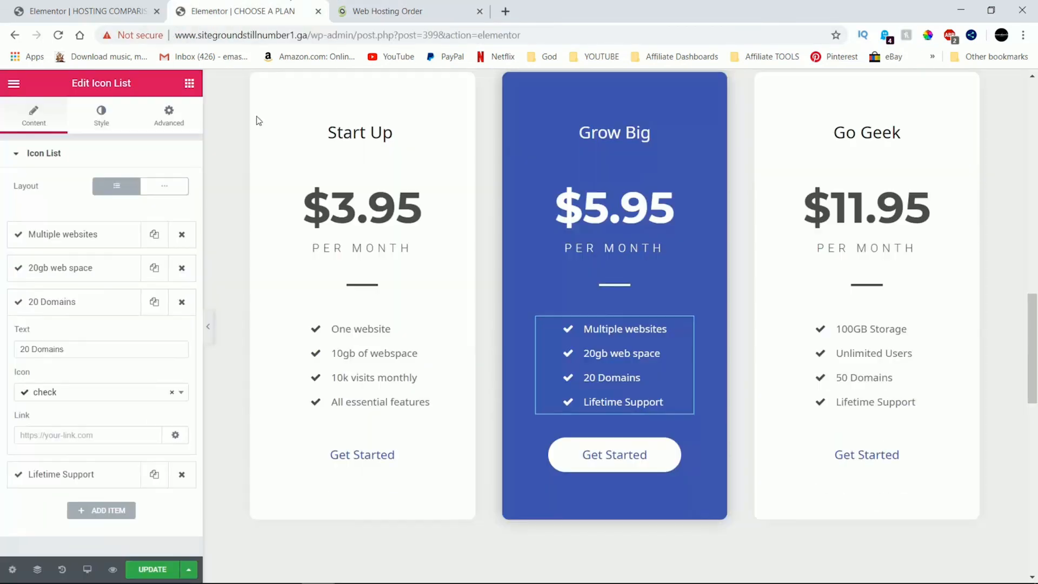
Set the Grow Big plan's fourth feature to "25k monthly visits" and add "All essential features" and "Premium features" below it
left_click(59, 475)
left_click_drag(87, 383, 2, 371)
left_click(101, 510)
left_click(65, 370)
triple_click(19, 416)
type("All ex")
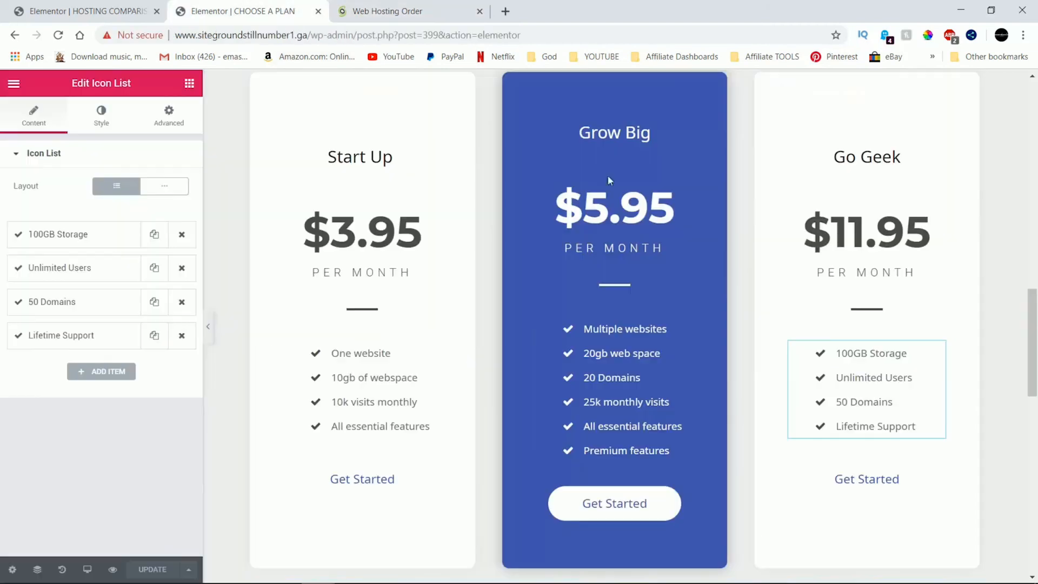
Set the Go Geek plan's four features to "Multiple websites", "30gb web space", "100k monthly visits" and "All essential features"
left_click(59, 234)
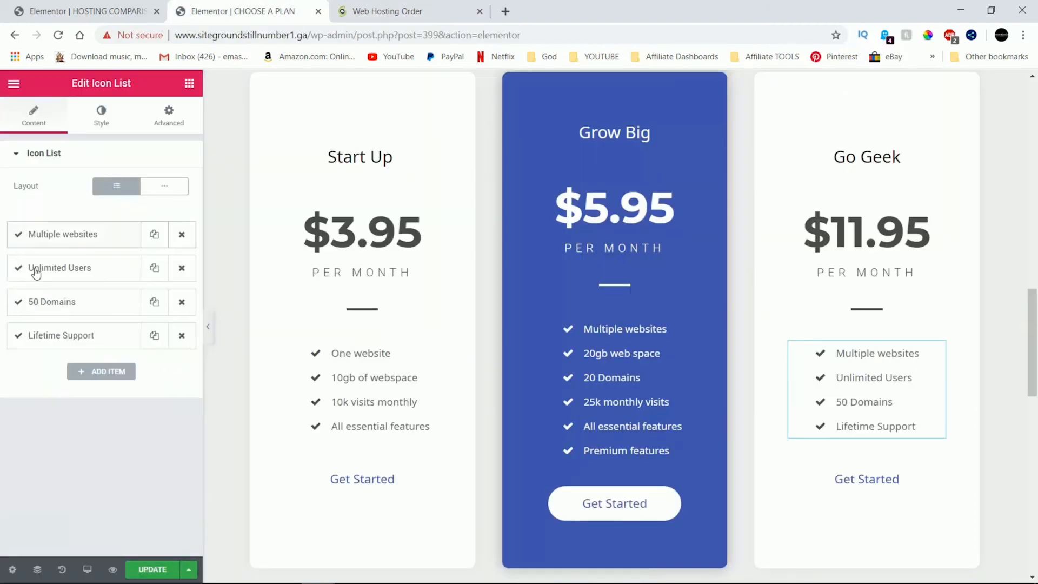
left_click(36, 273)
left_click_drag(19, 315, 89, 296)
type("30gb web space")
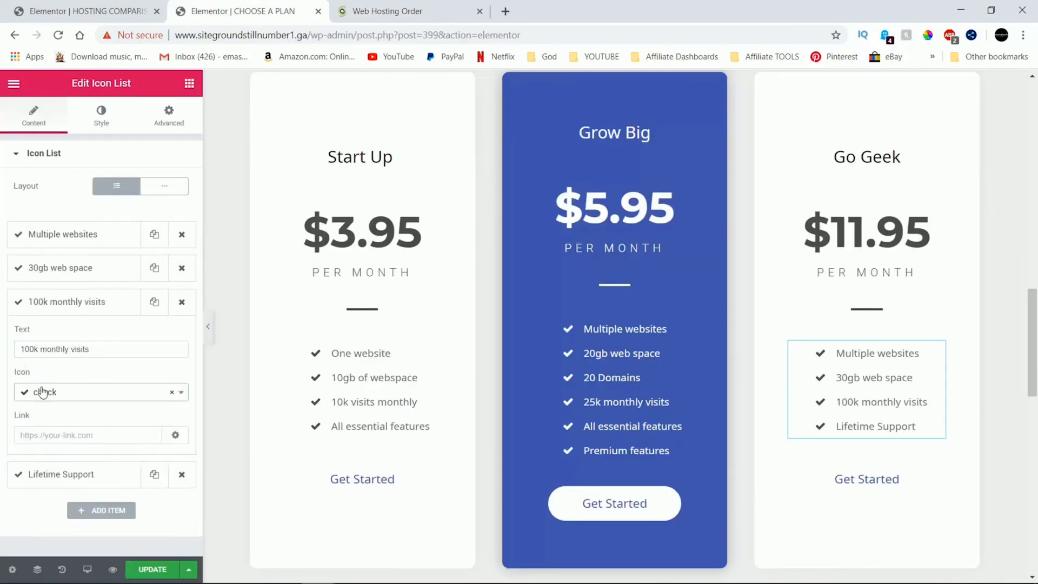
left_click(61, 474)
triple_click(26, 380)
type("All essential features")
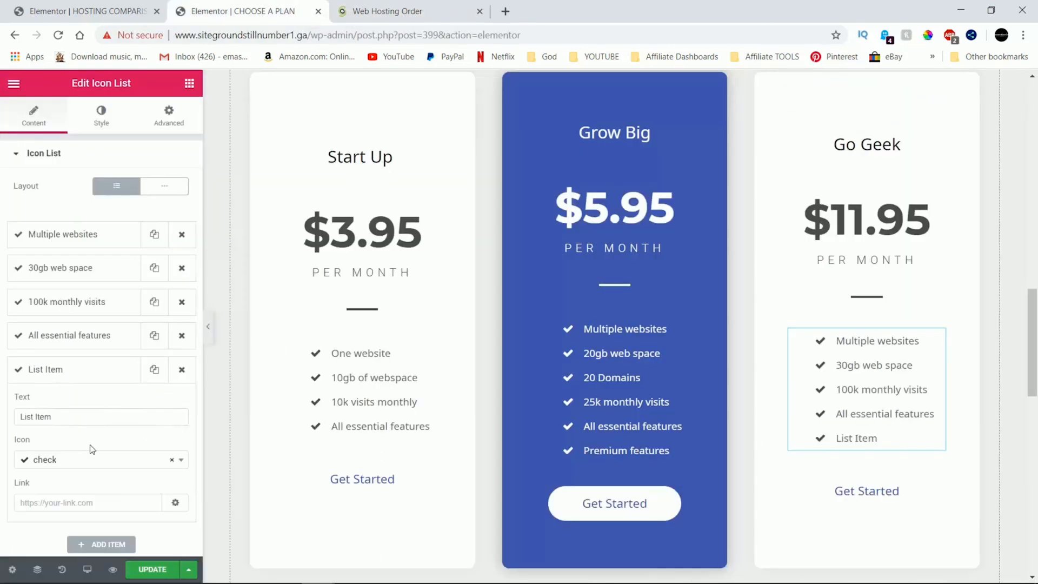
Add the features "Premium features" and "Geeky added features" to the end of the Go Geek plan's list
triple_click(90, 417)
type("Premium features")
left_click(60, 370)
left_click(101, 406)
triple_click(90, 452)
type("Geeky added features")
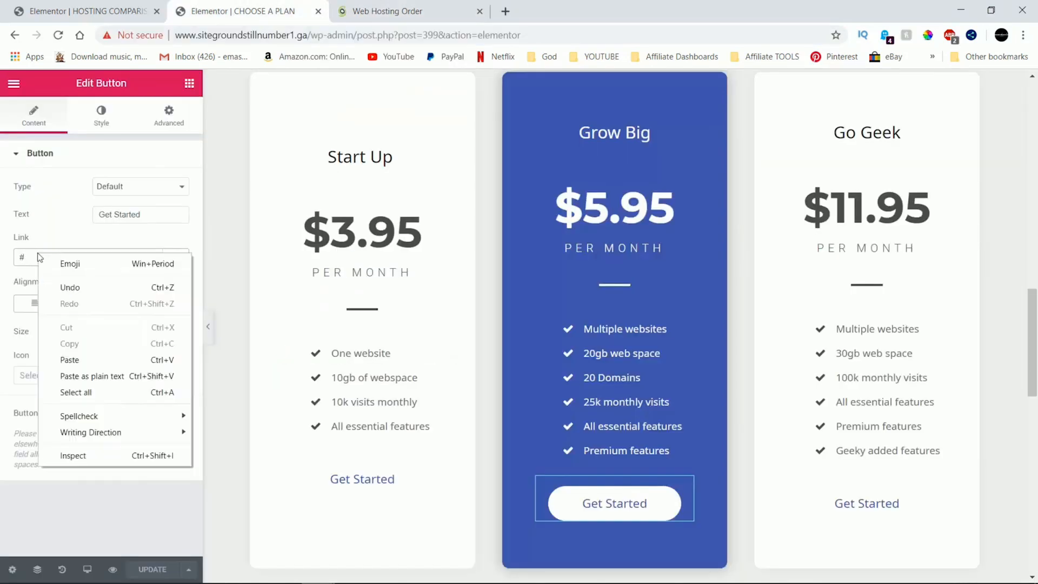
left_click(92, 294)
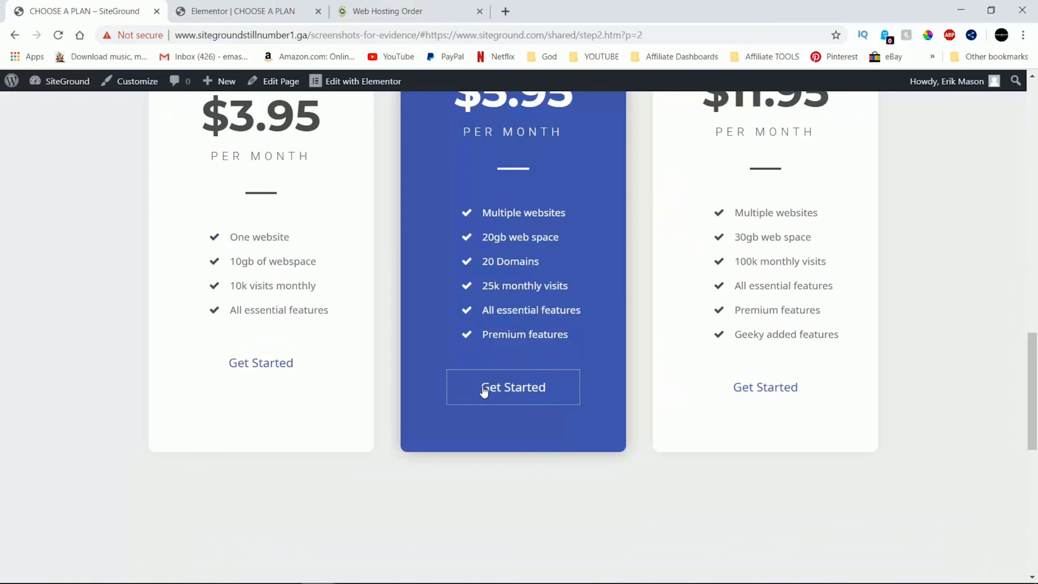
left_click(482, 392)
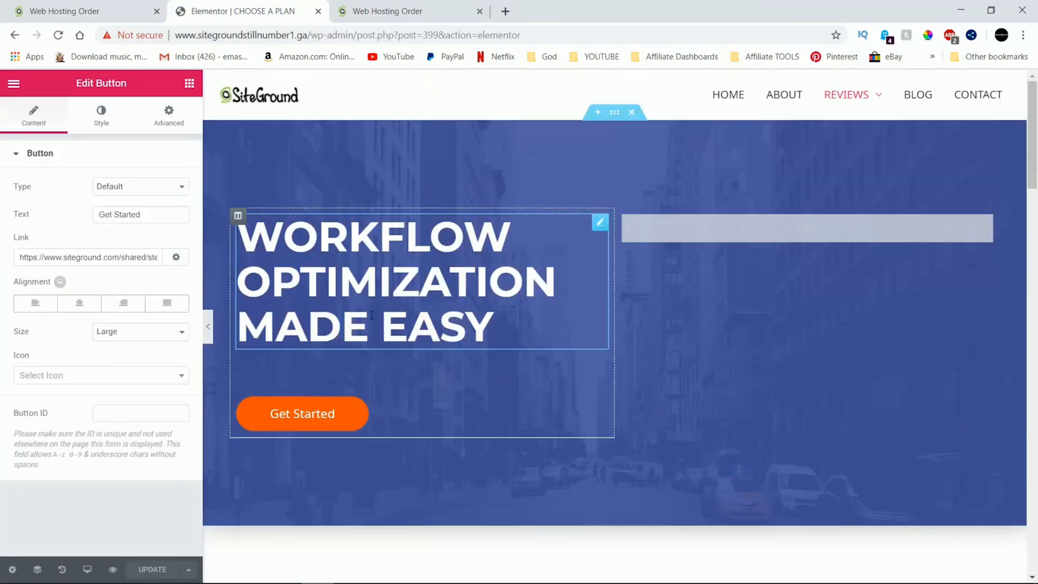
Give the hero section the laptop and coffee background image with a semi-transparent black overlay, and update the page
right_click(509, 178)
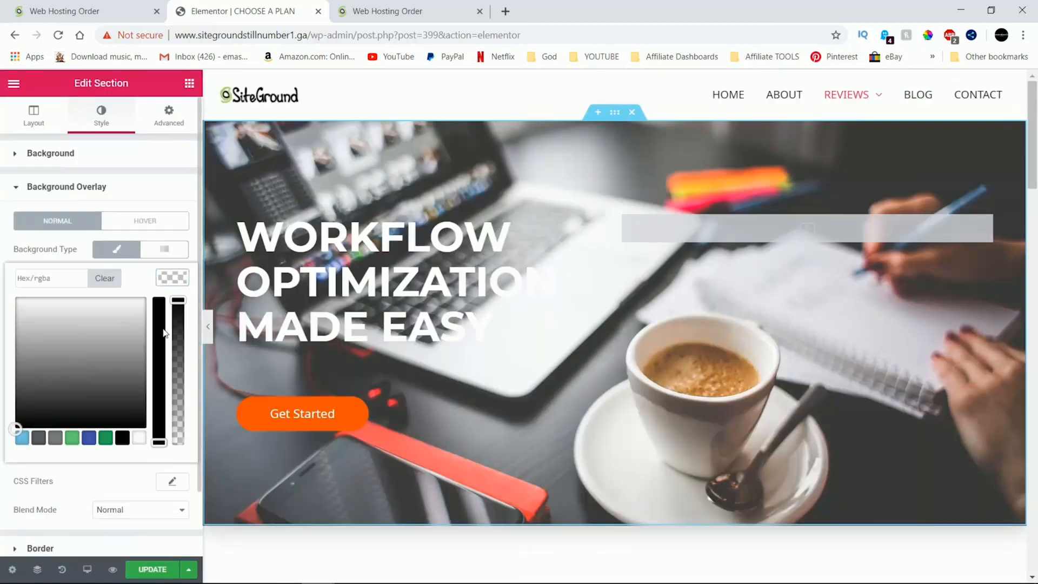
left_click_drag(178, 329, 186, 355)
left_click(153, 570)
Delete the empty video from the hero's second column and insert the SiteGround logo image in its place
right_click(807, 228)
left_click(838, 430)
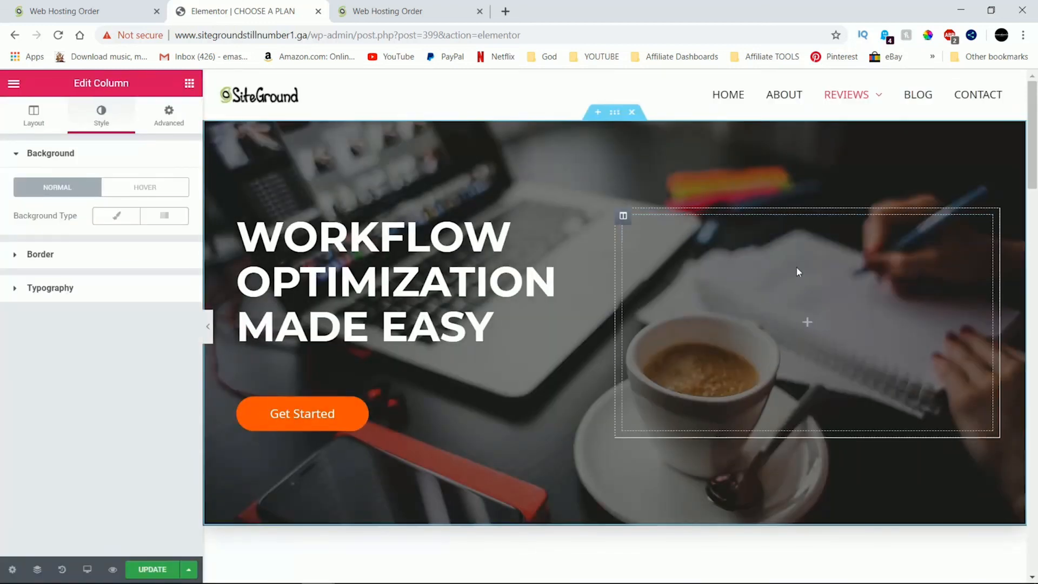
left_click(190, 83)
left_click_drag(68, 272, 808, 321)
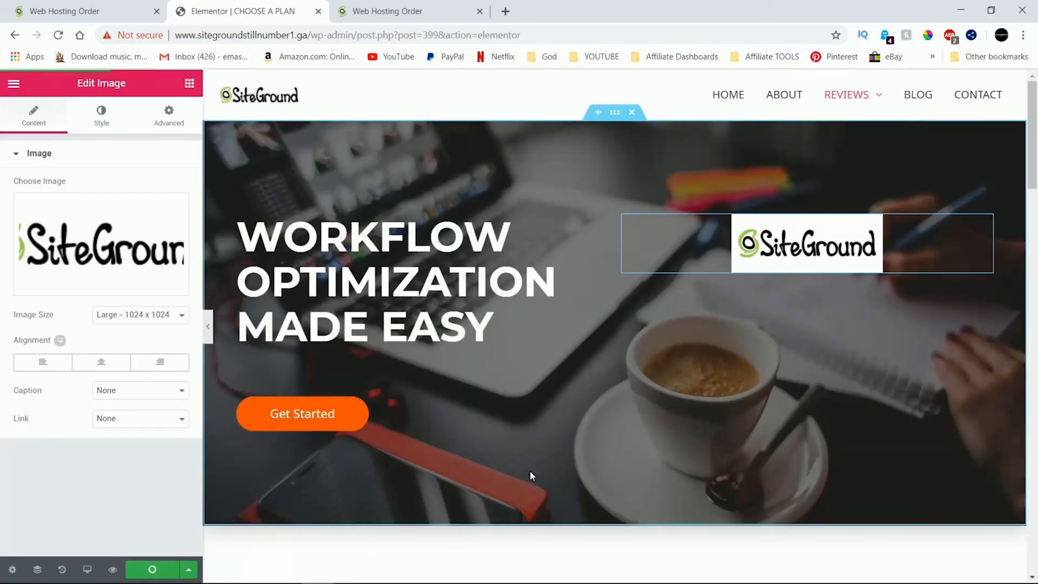
Centre the hero heading and button, and apply the button's orange #f45100 as the Grow Big column's background colour
left_click(377, 393)
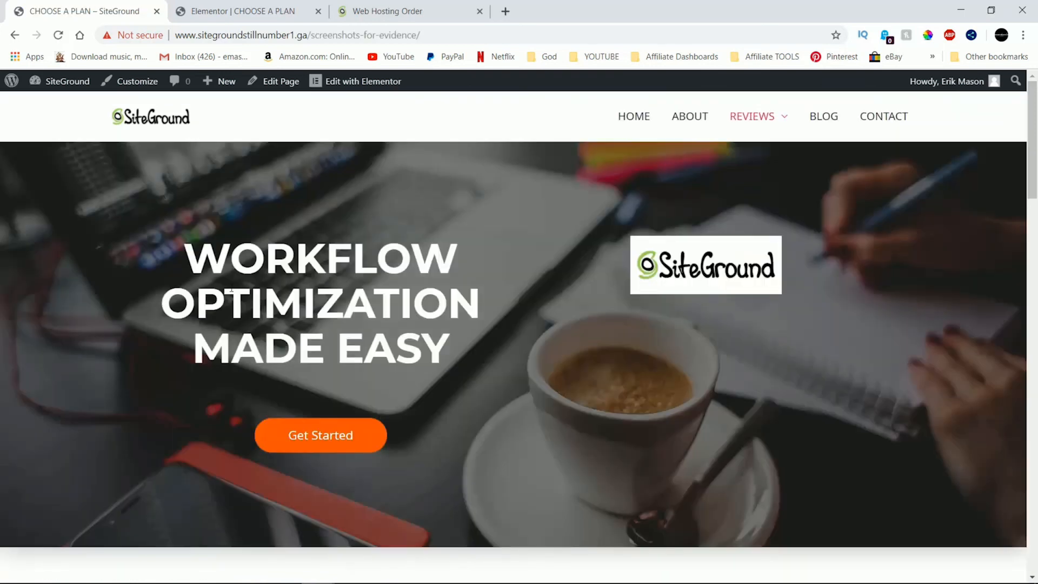
scroll(795, 306, "down", 20)
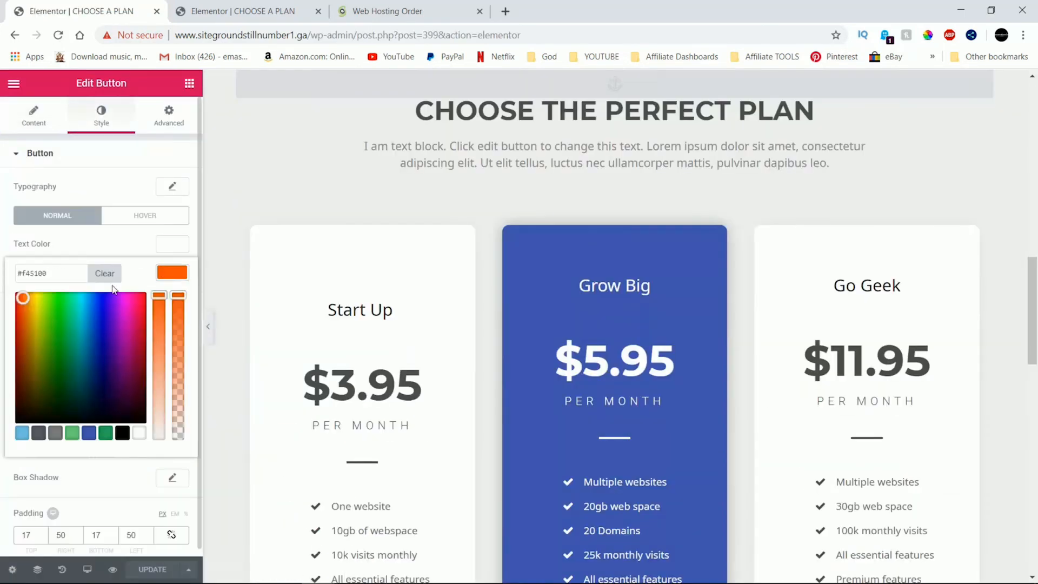
left_click(101, 116)
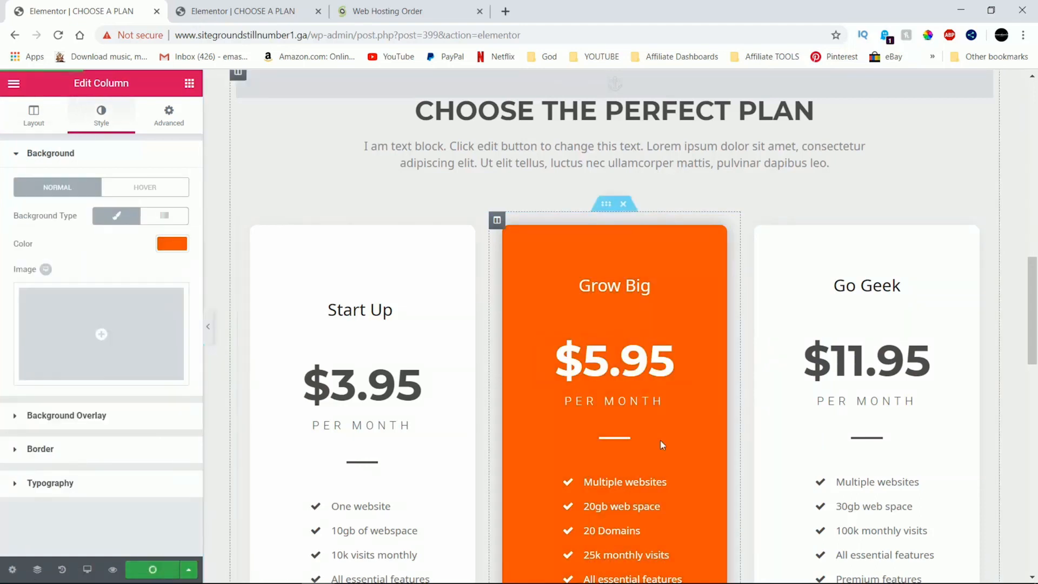
Change the Site Speed box's icon to the coffee cup
scroll(614, 243, "down", 10)
scroll(614, 243, "up", 2)
left_click(328, 374)
left_click(126, 218)
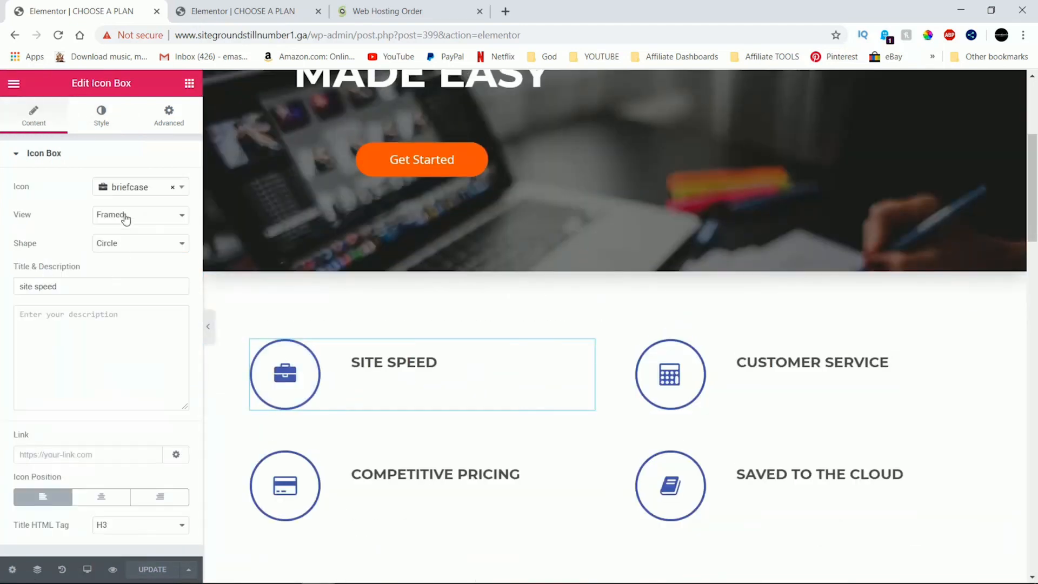
scroll(153, 290, "down", 3)
left_click(157, 292)
left_click(154, 187)
scroll(148, 277, "down", 19)
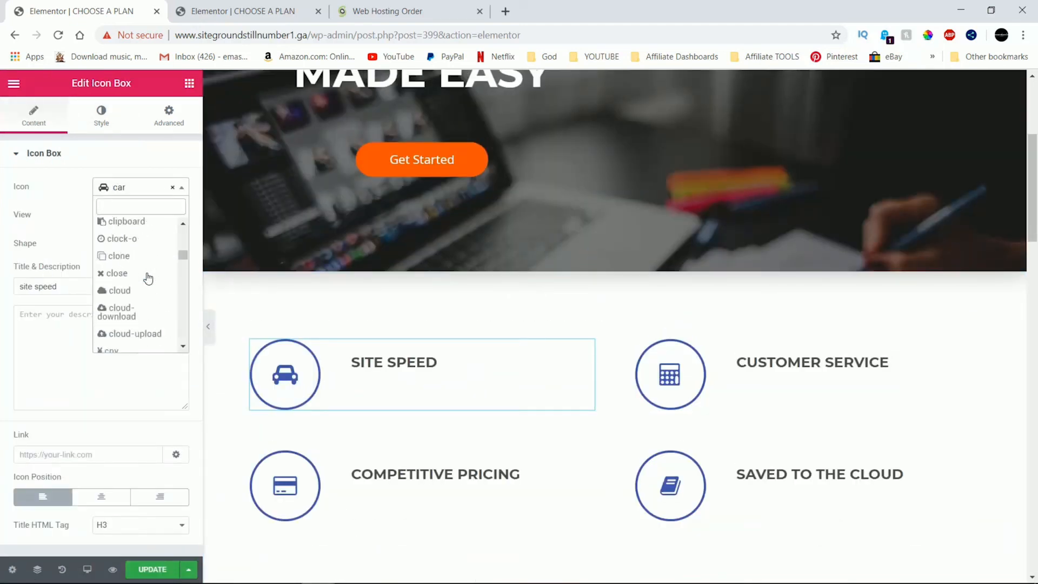
scroll(186, 231, "up", 2)
left_click(136, 249)
Change the Customer Service box's icon to the phone
left_click(698, 376)
left_click(140, 188)
type("people")
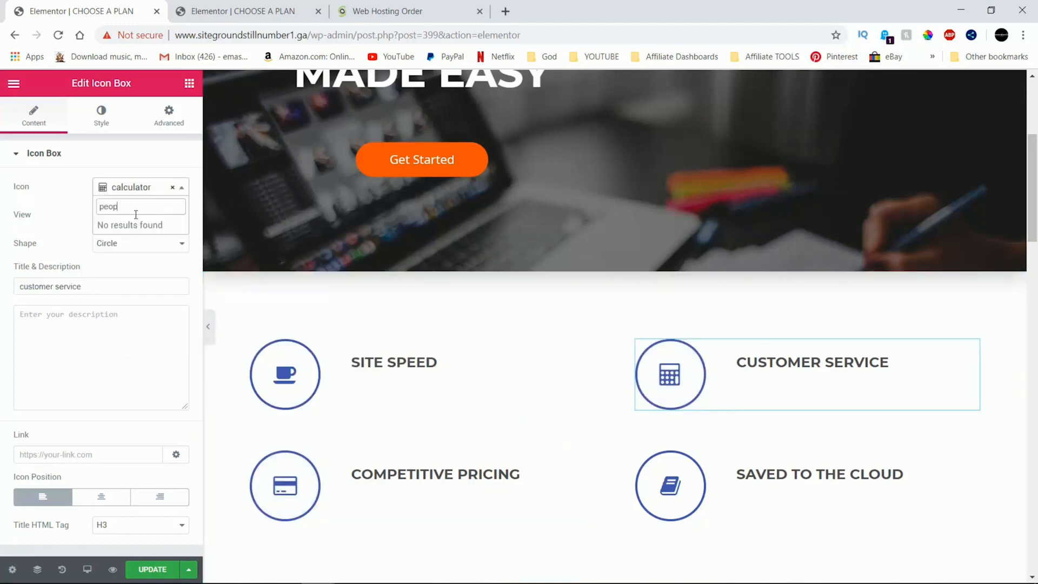
key("BackSpace")
key("BackSpace")
key("BackSpace")
key("BackSpace")
key("BackSpace")
type("ho")
left_click(122, 320)
Change the Saved to the Cloud box's icon to the cloud
left_click(671, 485)
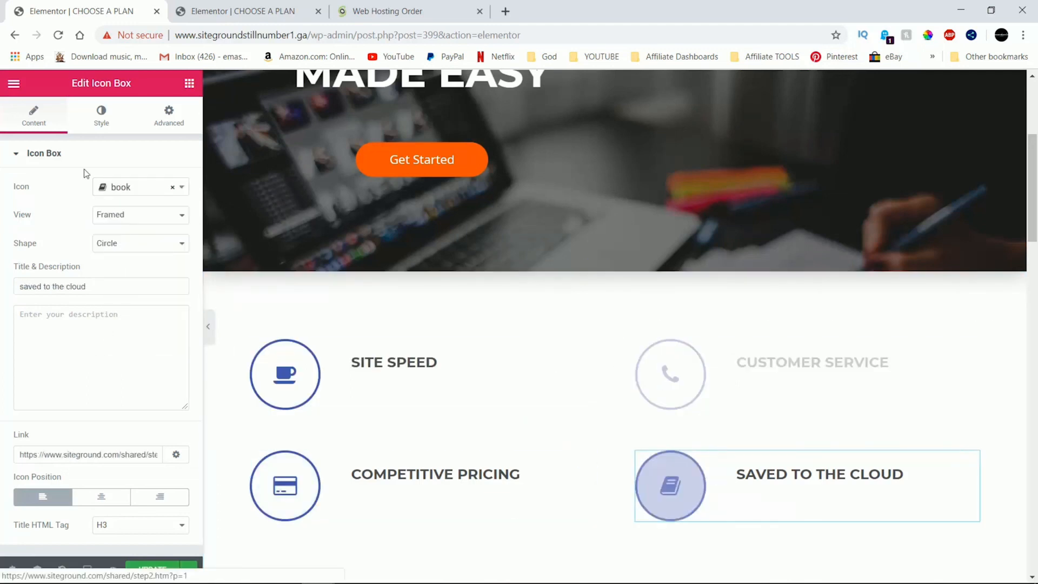
left_click(129, 187)
type("clo")
left_click(119, 278)
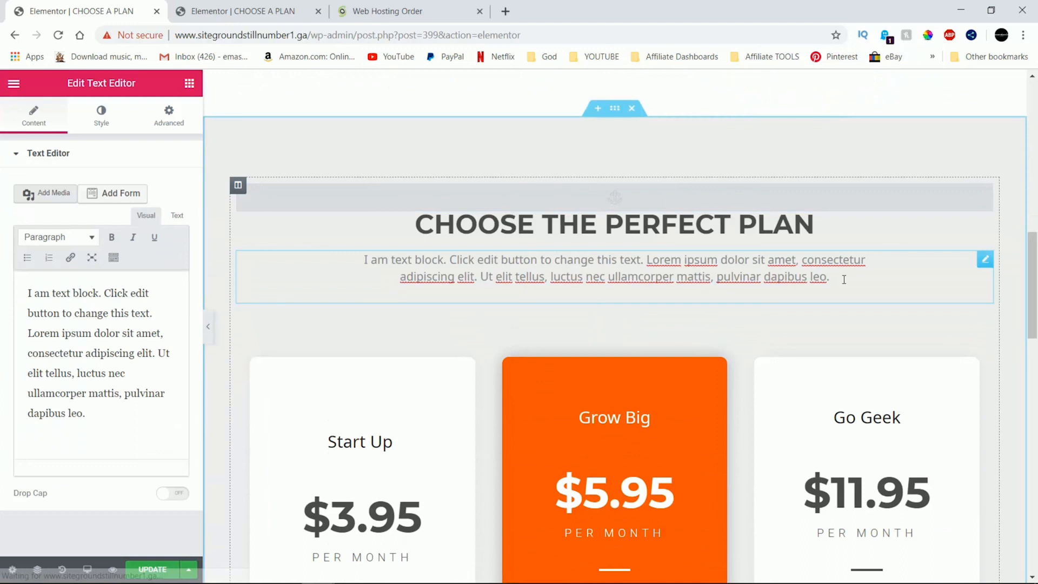
Replace the placeholder text under CHOOSE THE PERFECT PLAN with "Plans for every budget." and clear the placeholder quotes in the client testimonials
key("ctrl+a")
type("Plans")
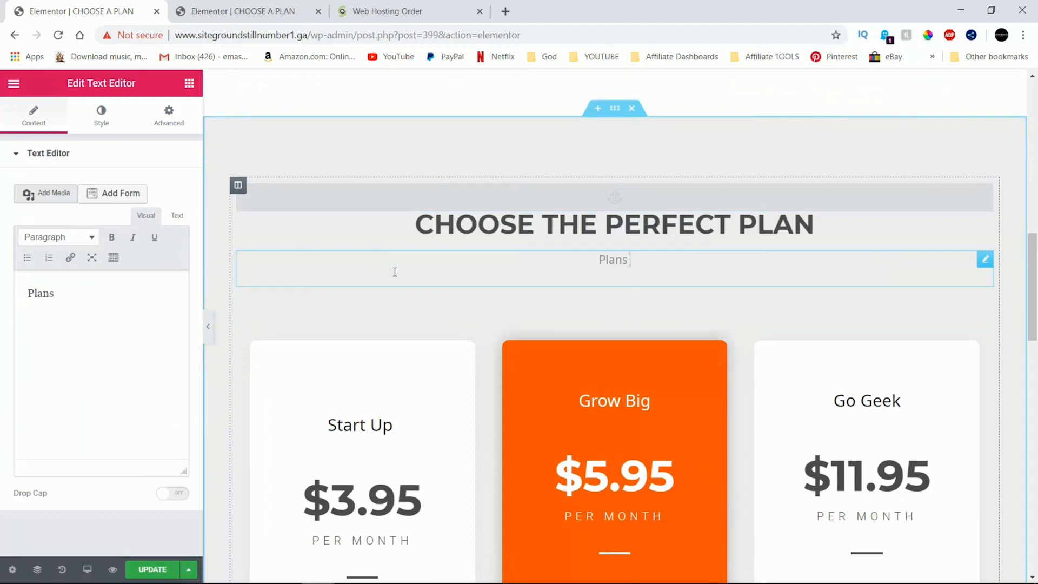
scroll(395, 272, "down", 4)
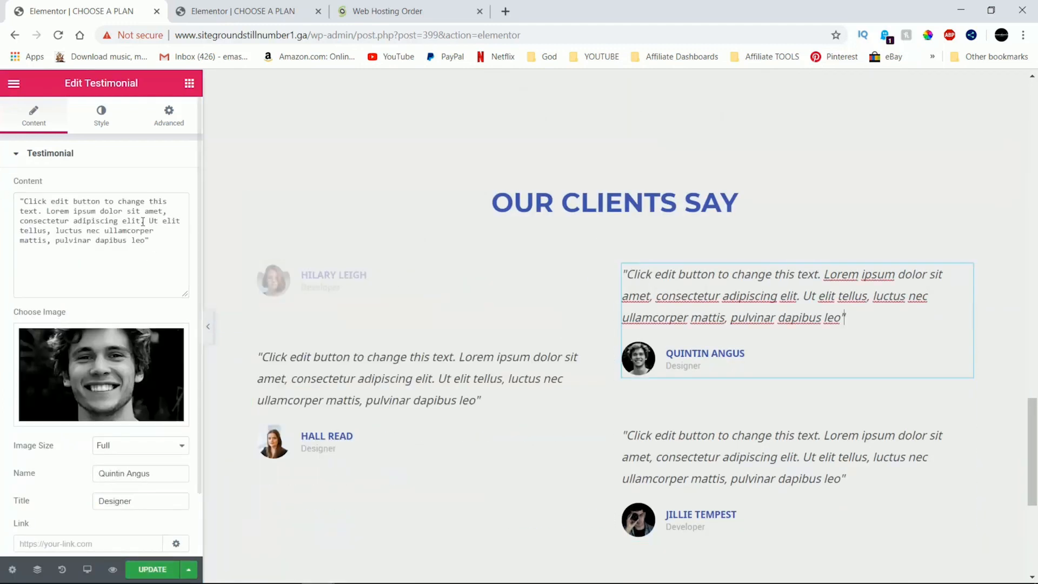
key("ctrl+a")
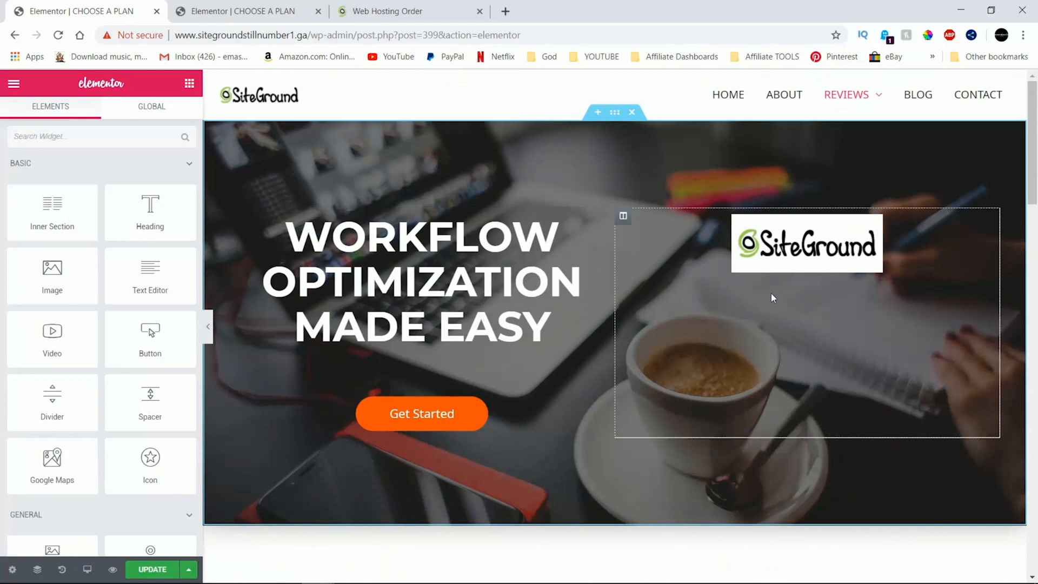
Change the hero heading to "website hosting made easy" with a line break after "hosting", and update the page
left_click_drag(565, 233, 359, 232)
type("web")
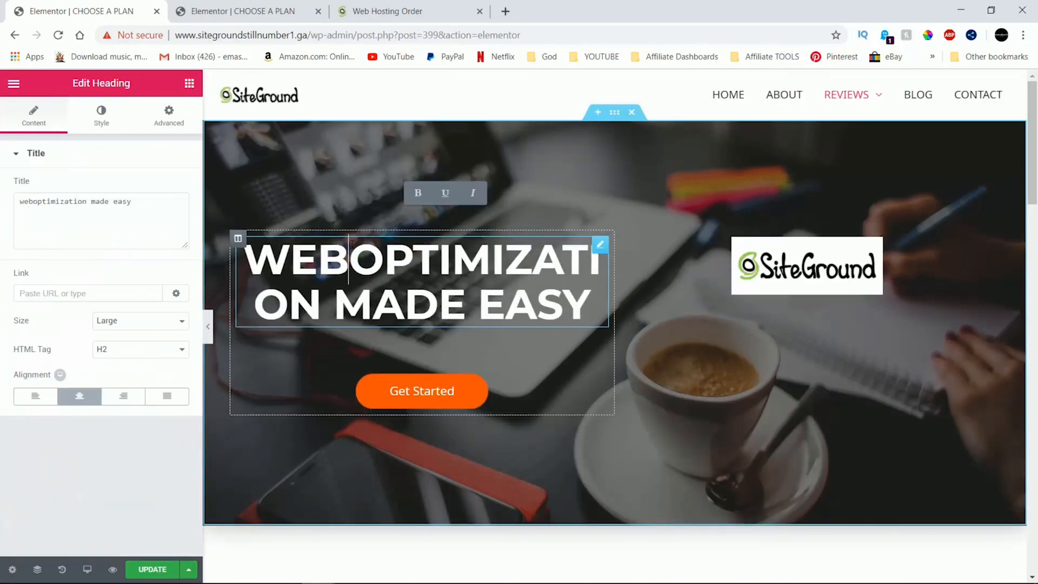
type("site")
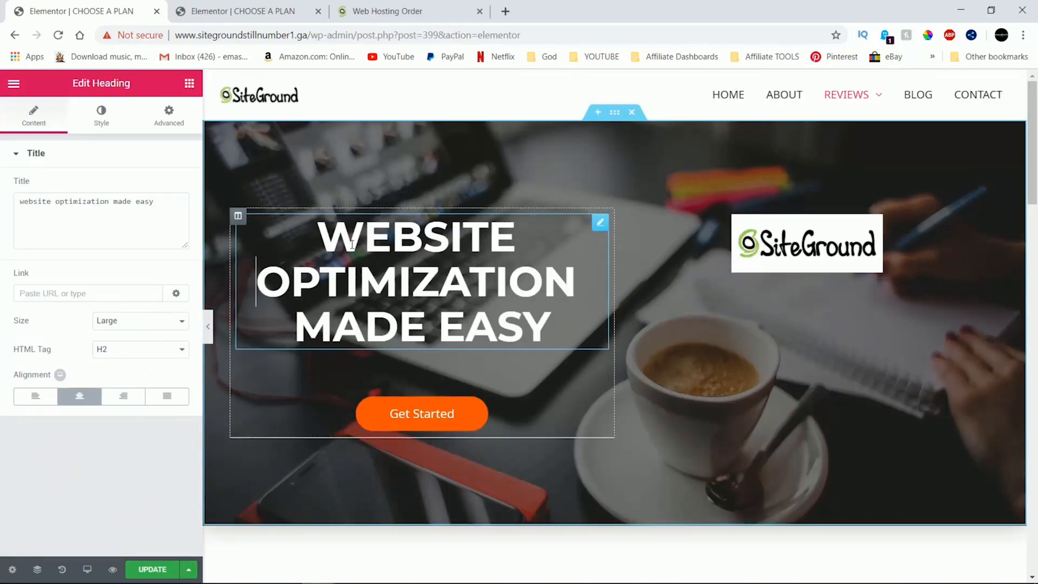
key("Delete")
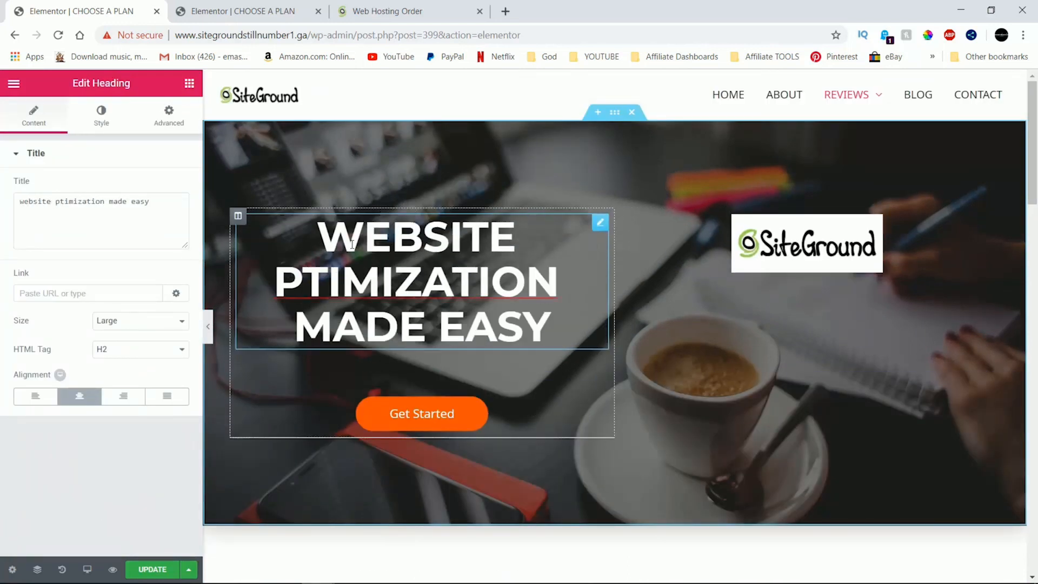
key("Delete")
key("Delete")
key("Delete")
key("Delete")
key("Delete")
key("Delete")
key("Delete")
key("Delete")
key("Delete")
key("Delete")
key("Delete")
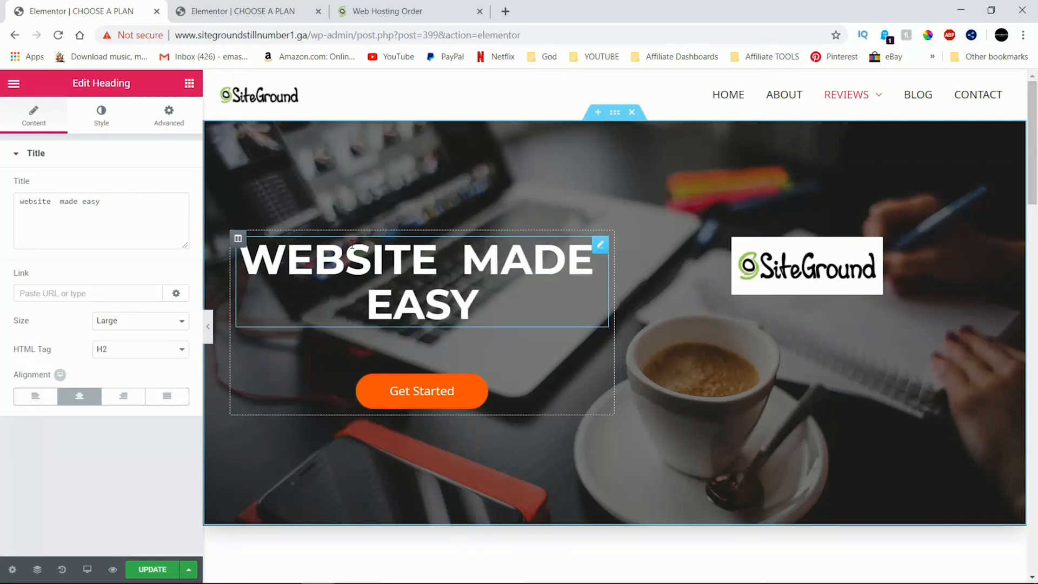
type("hosting")
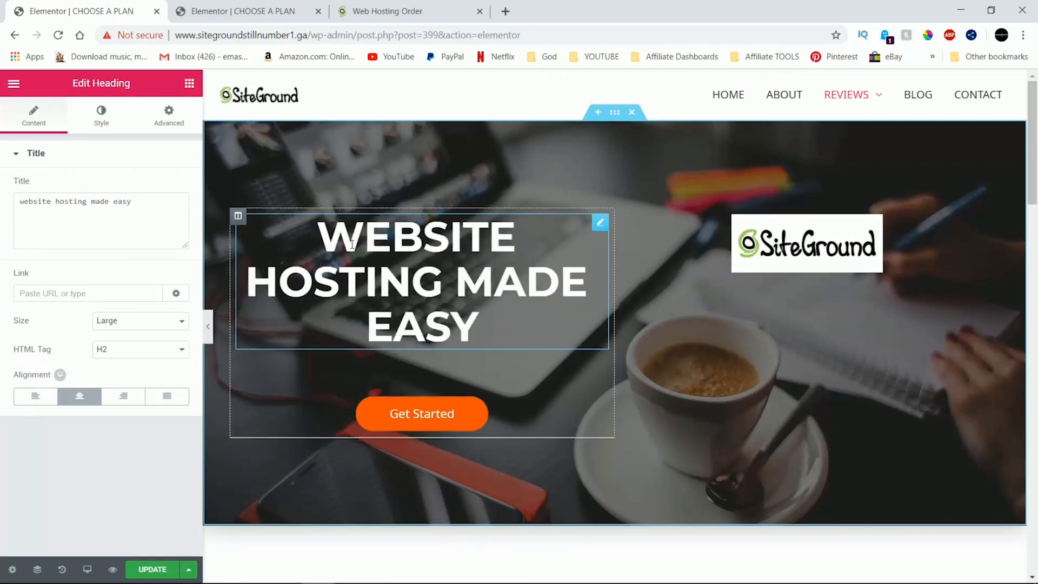
key("shift+Return")
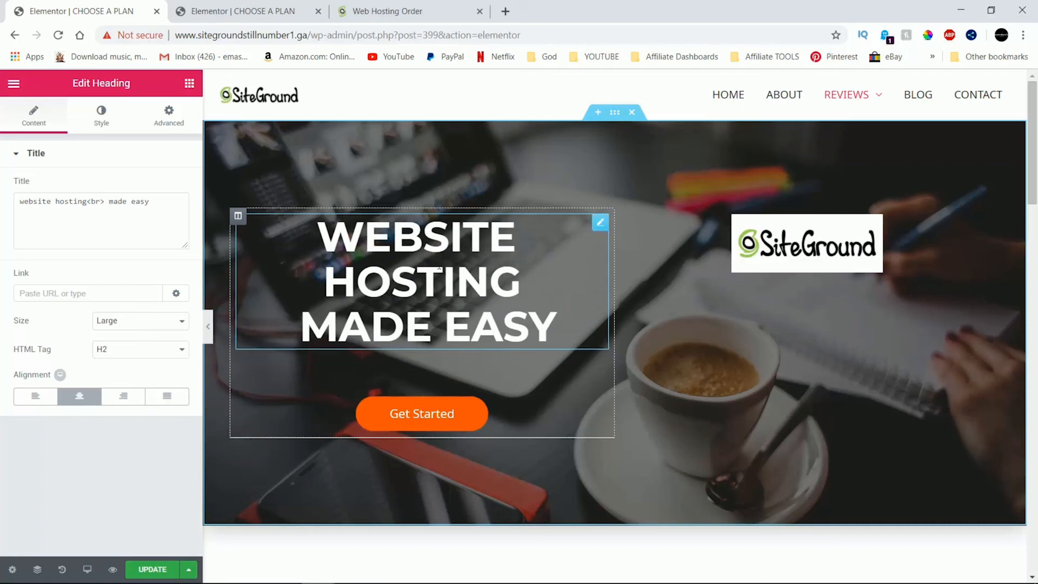
right_click(155, 426)
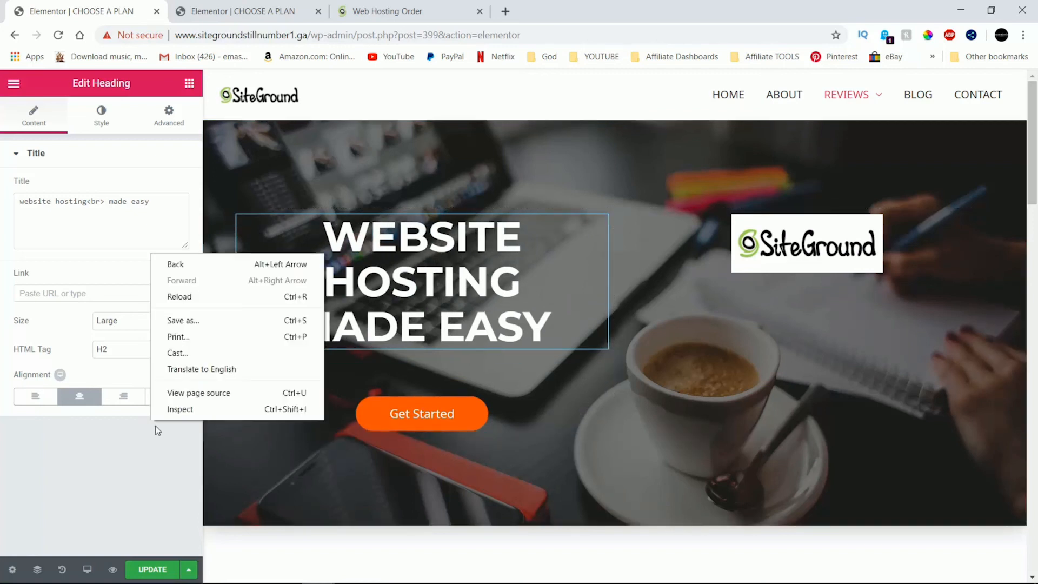
left_click(155, 569)
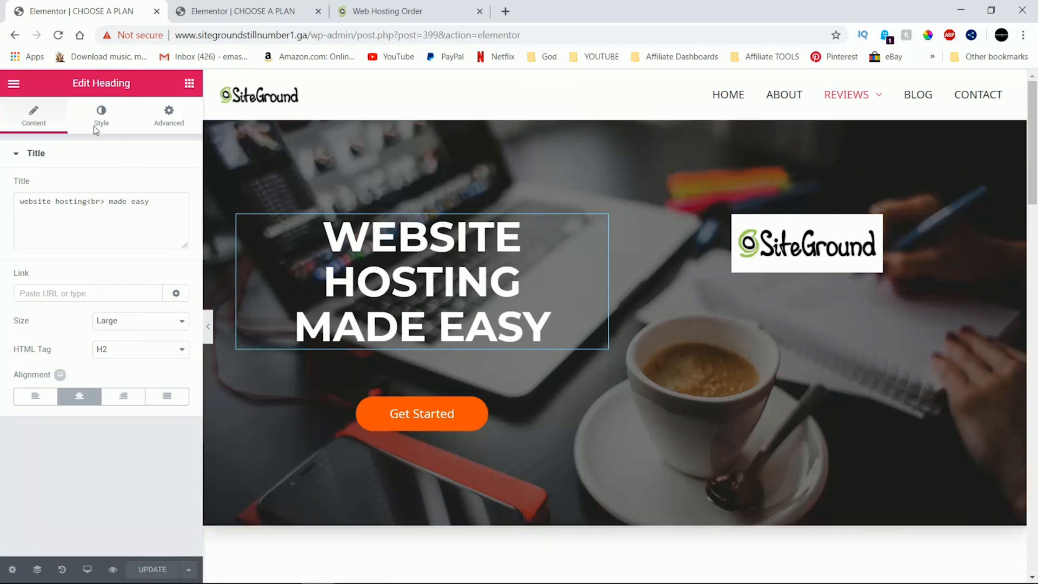
Load the live site's home page in the second browser tab and go to the CHOOSE A PLAN page under Reviews
left_click(214, 14)
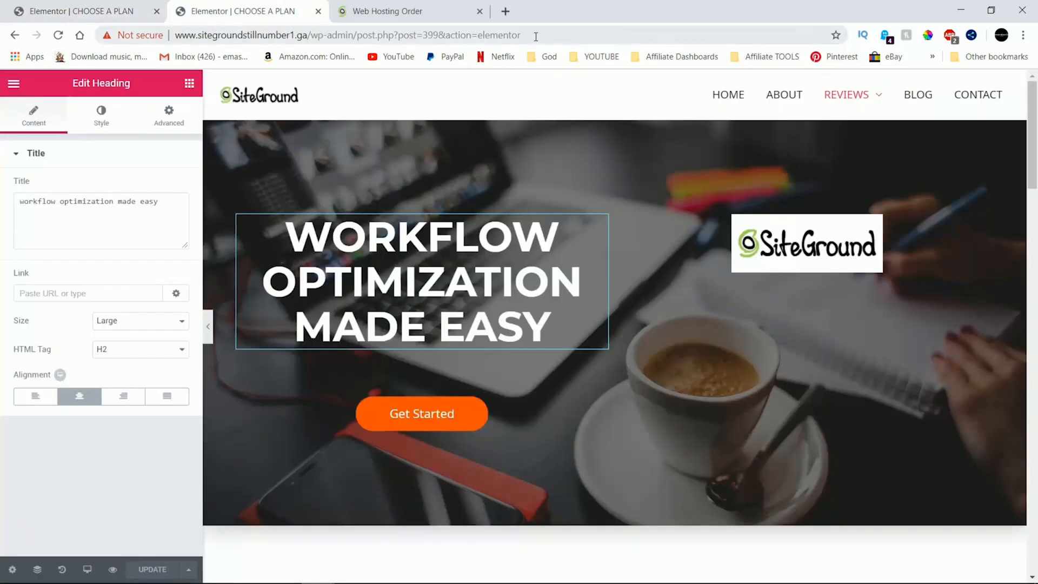
left_click_drag(536, 37, 323, 46)
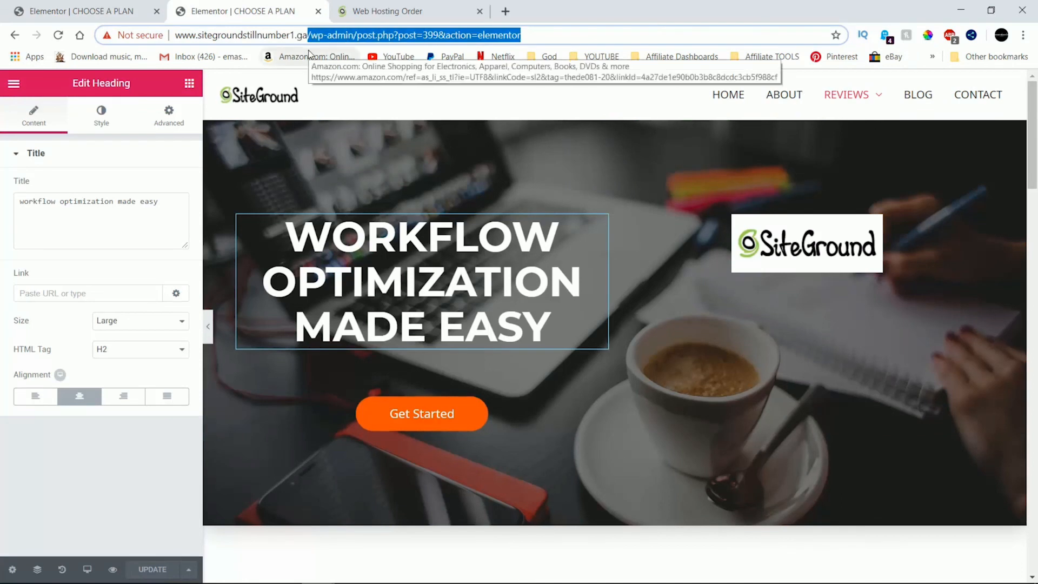
key("BackSpace")
key("Return")
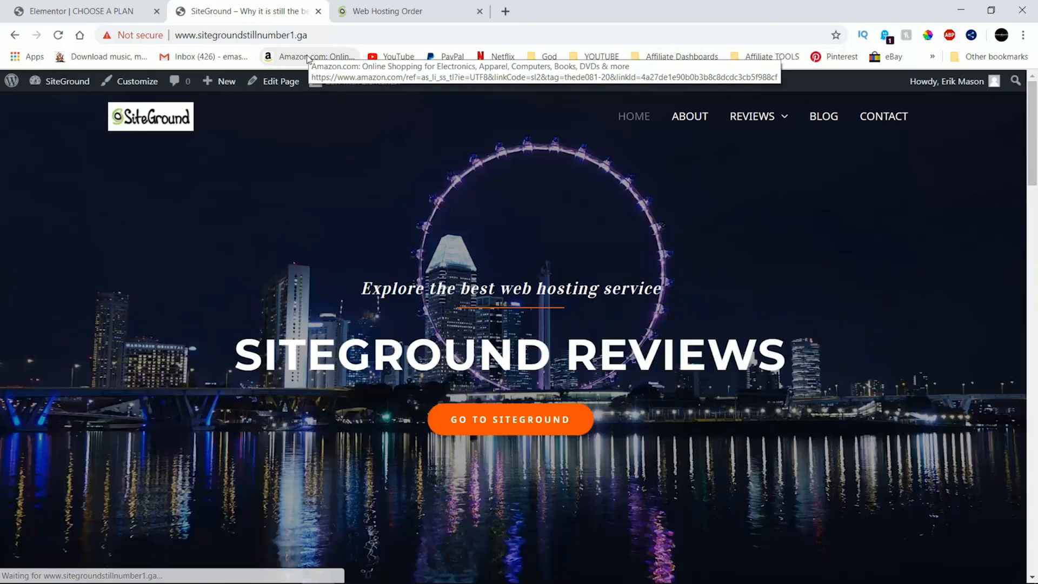
mouse_move(754, 116)
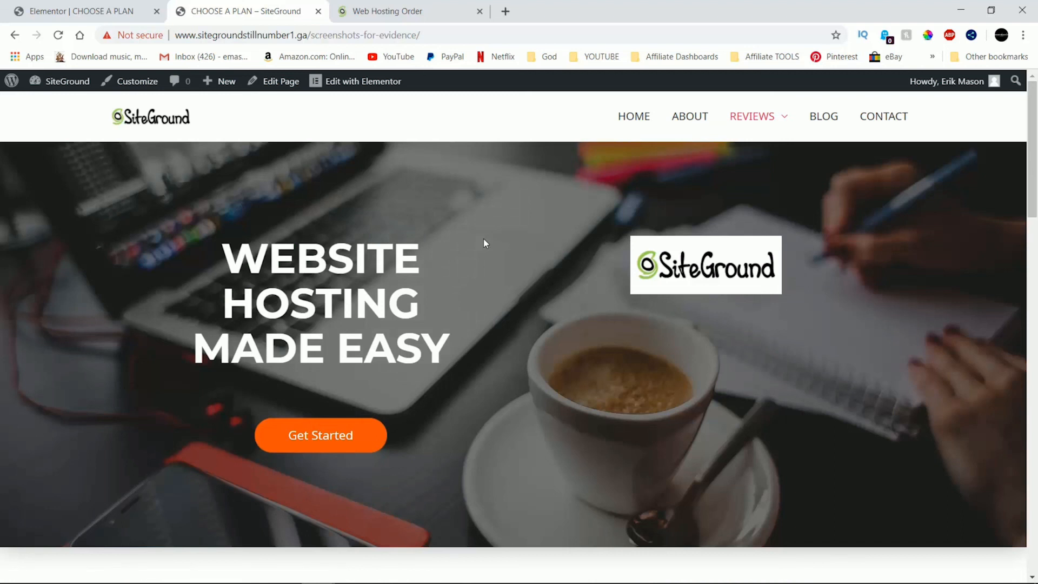
Review the published CHOOSE A PLAN page from the hero through the feature icons and pricing columns to the footer
scroll(483, 238, "down", 3)
scroll(483, 239, "down", 3)
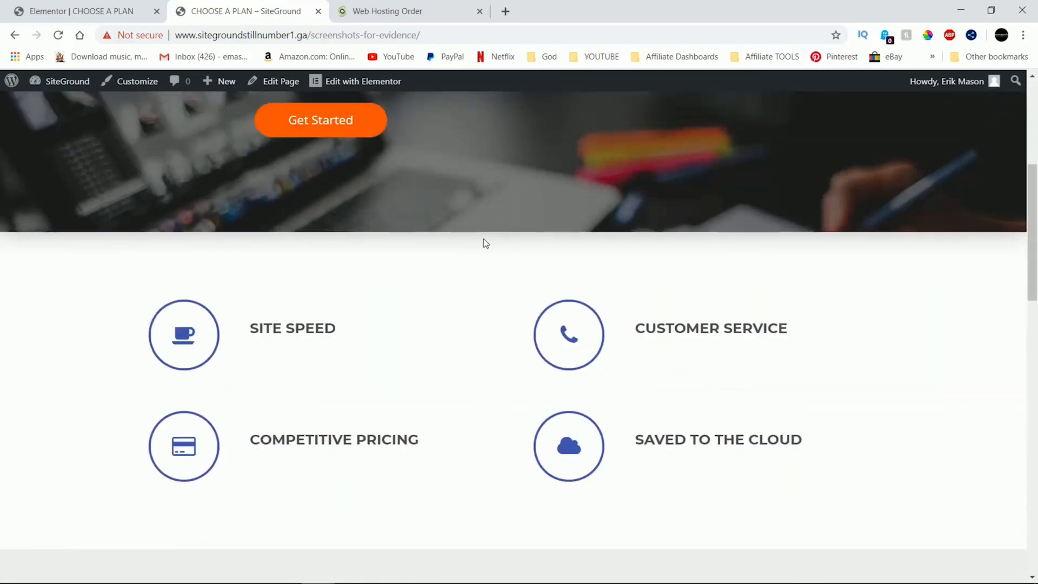
scroll(484, 238, "down", 3)
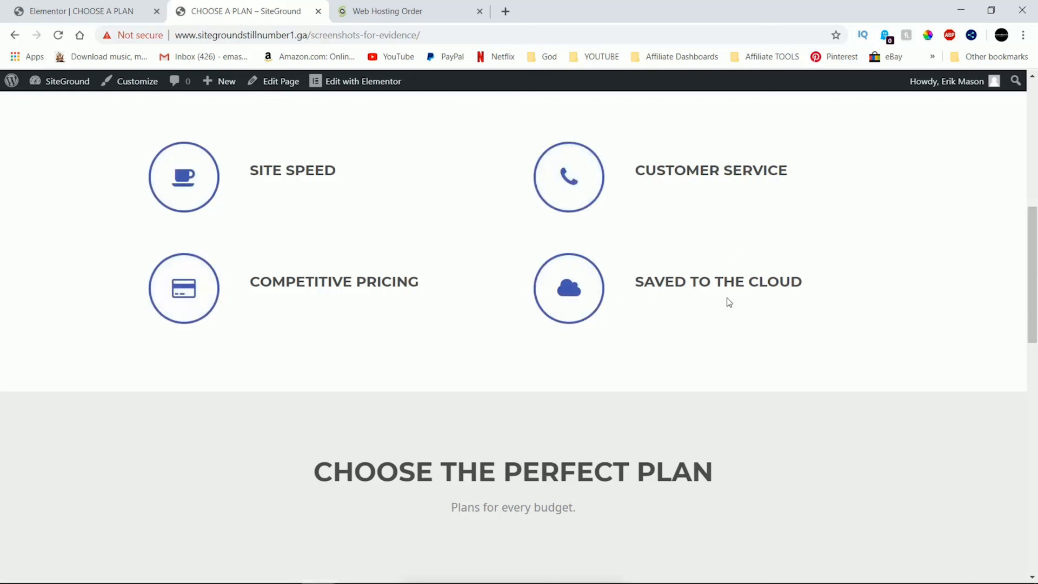
scroll(729, 303, "down", 5)
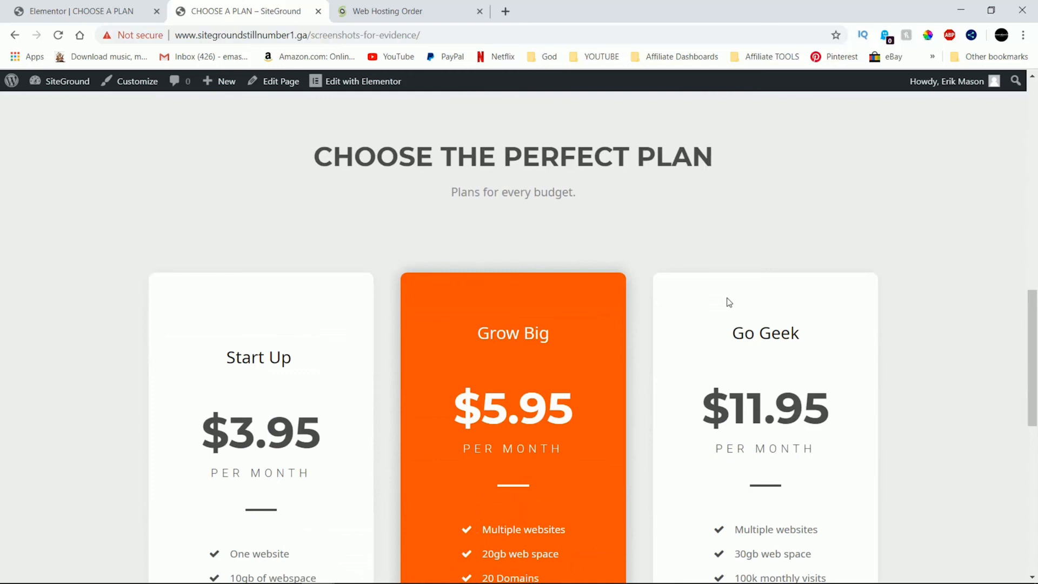
scroll(729, 302, "down", 3)
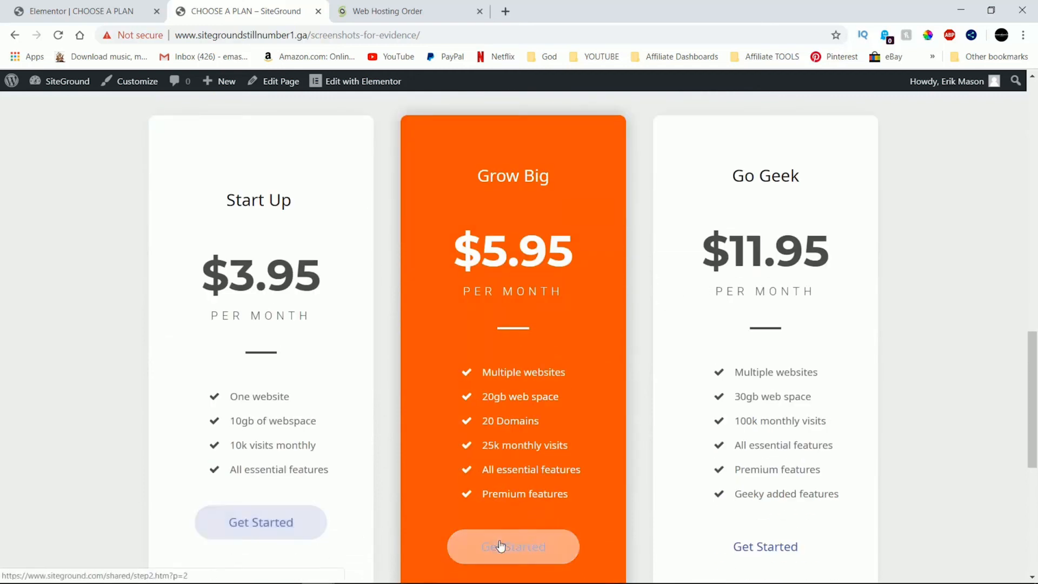
right_click(907, 323)
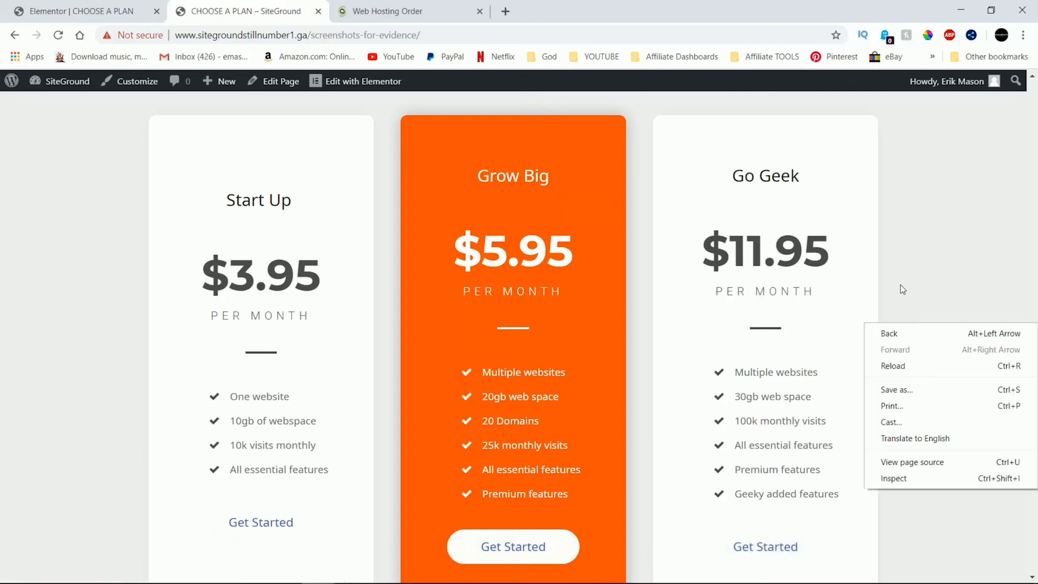
right_click(901, 274)
left_click(952, 222)
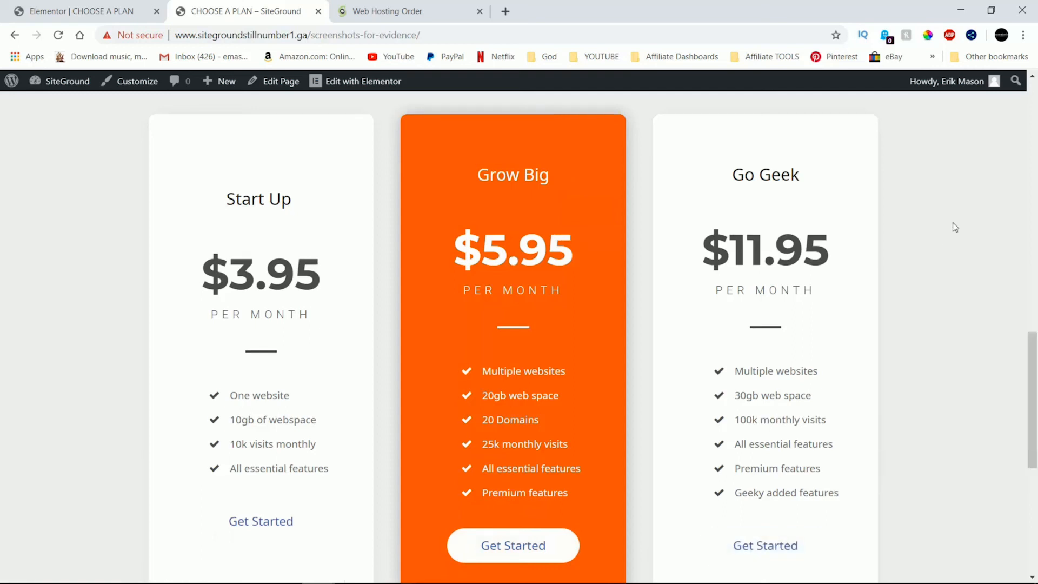
scroll(954, 224, "down", 7)
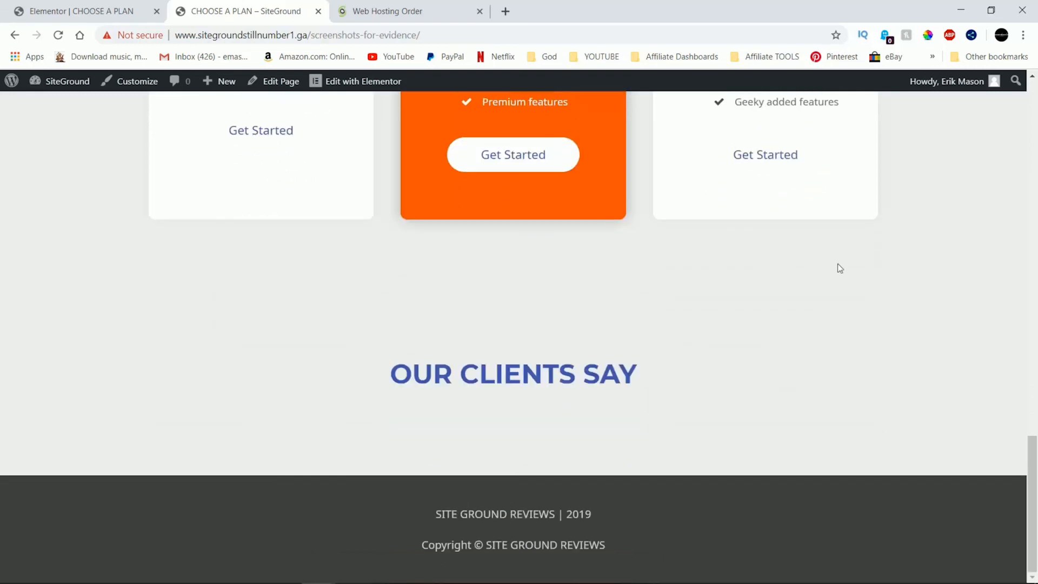
scroll(498, 415, "up", 15)
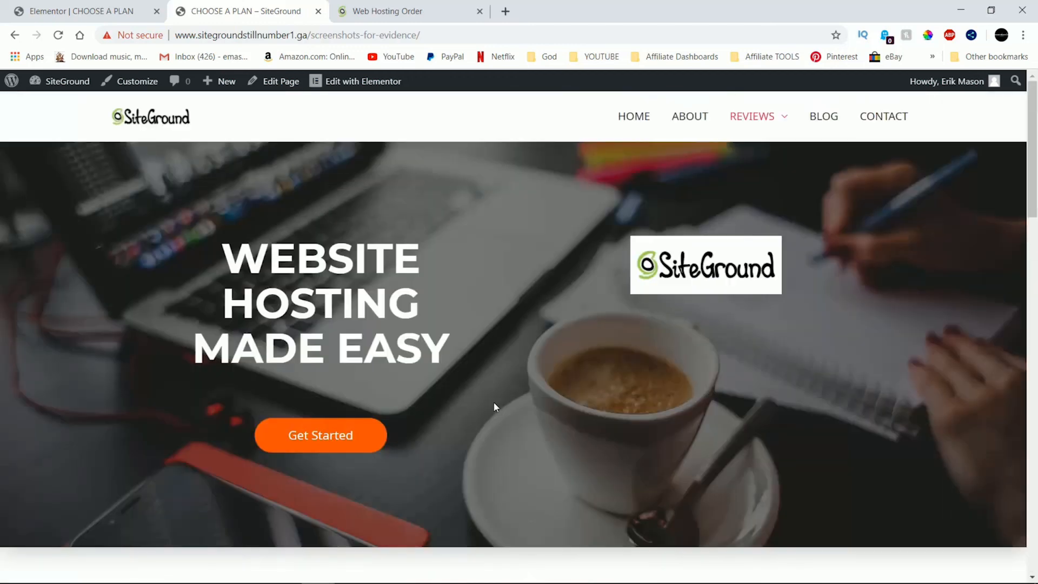